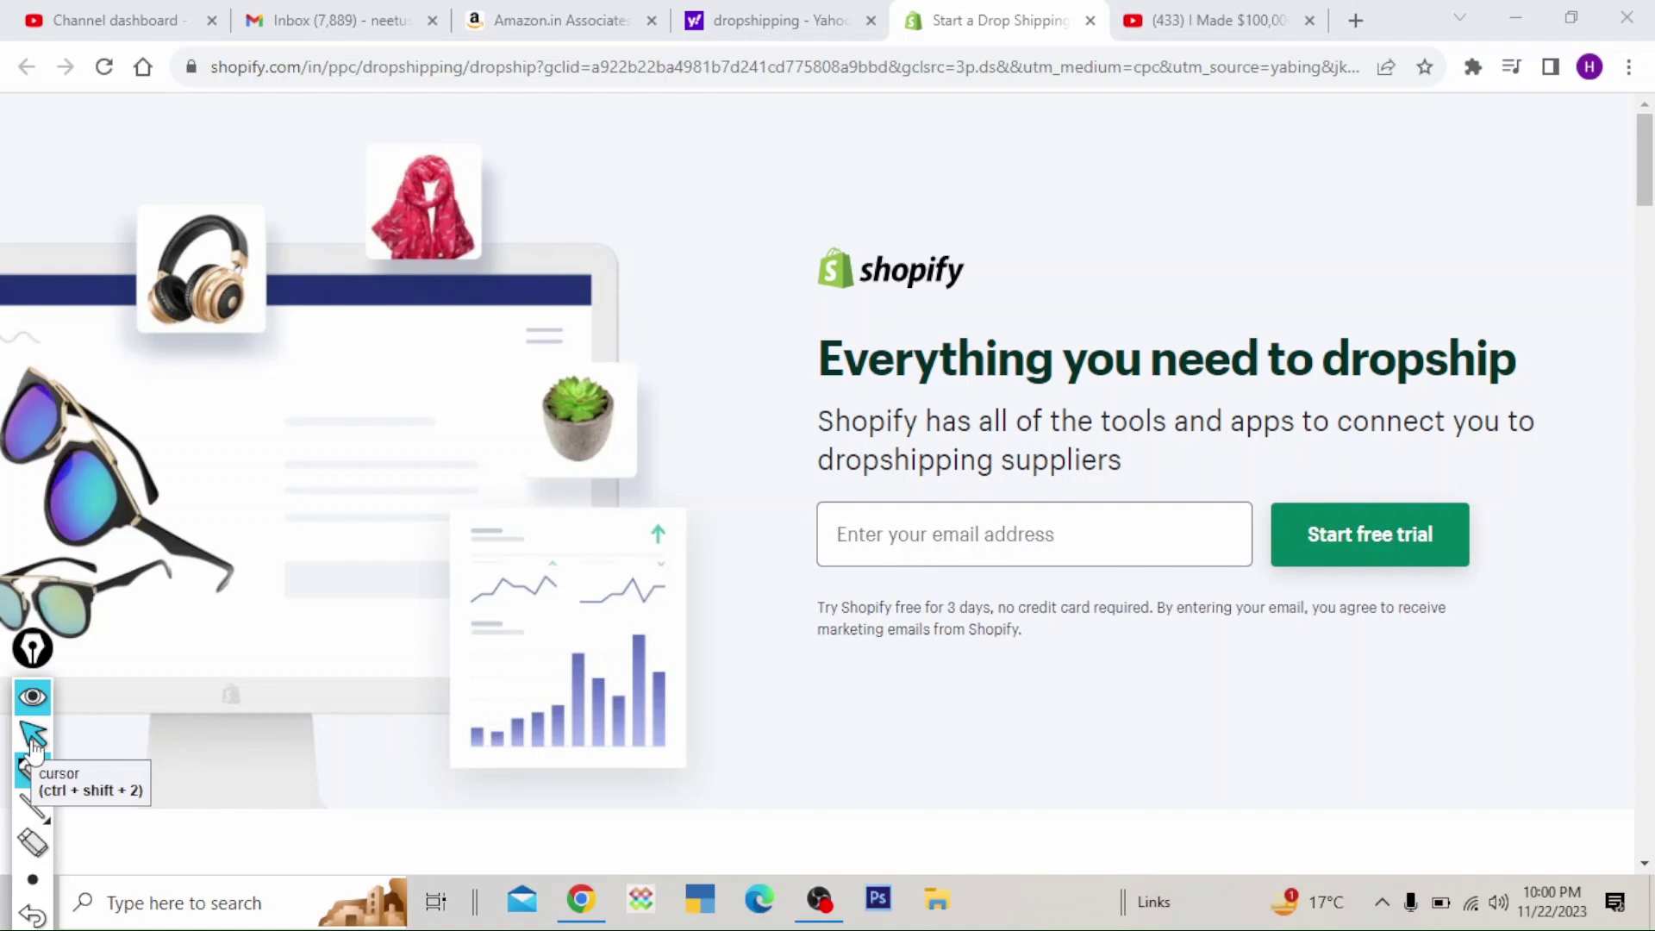
# - Start the Shopify free trial sign-up from the dropshipping landing page
pyautogui.moveTo(33, 648); pyautogui.dragTo(37, 401)
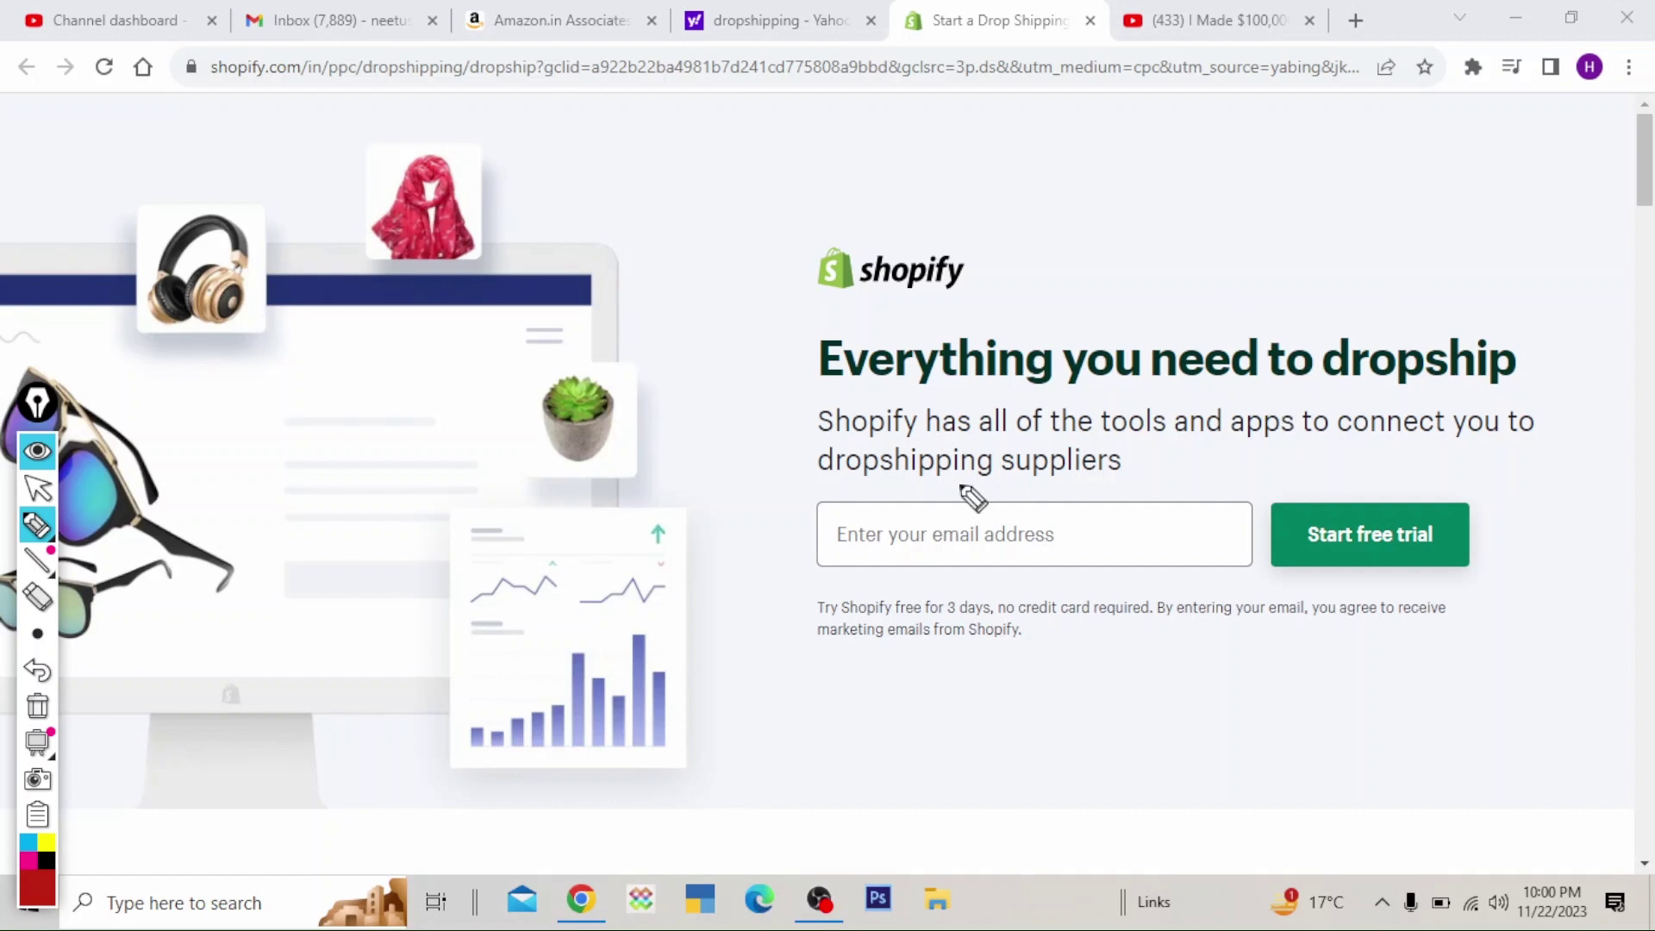
pyautogui.click(38, 488)
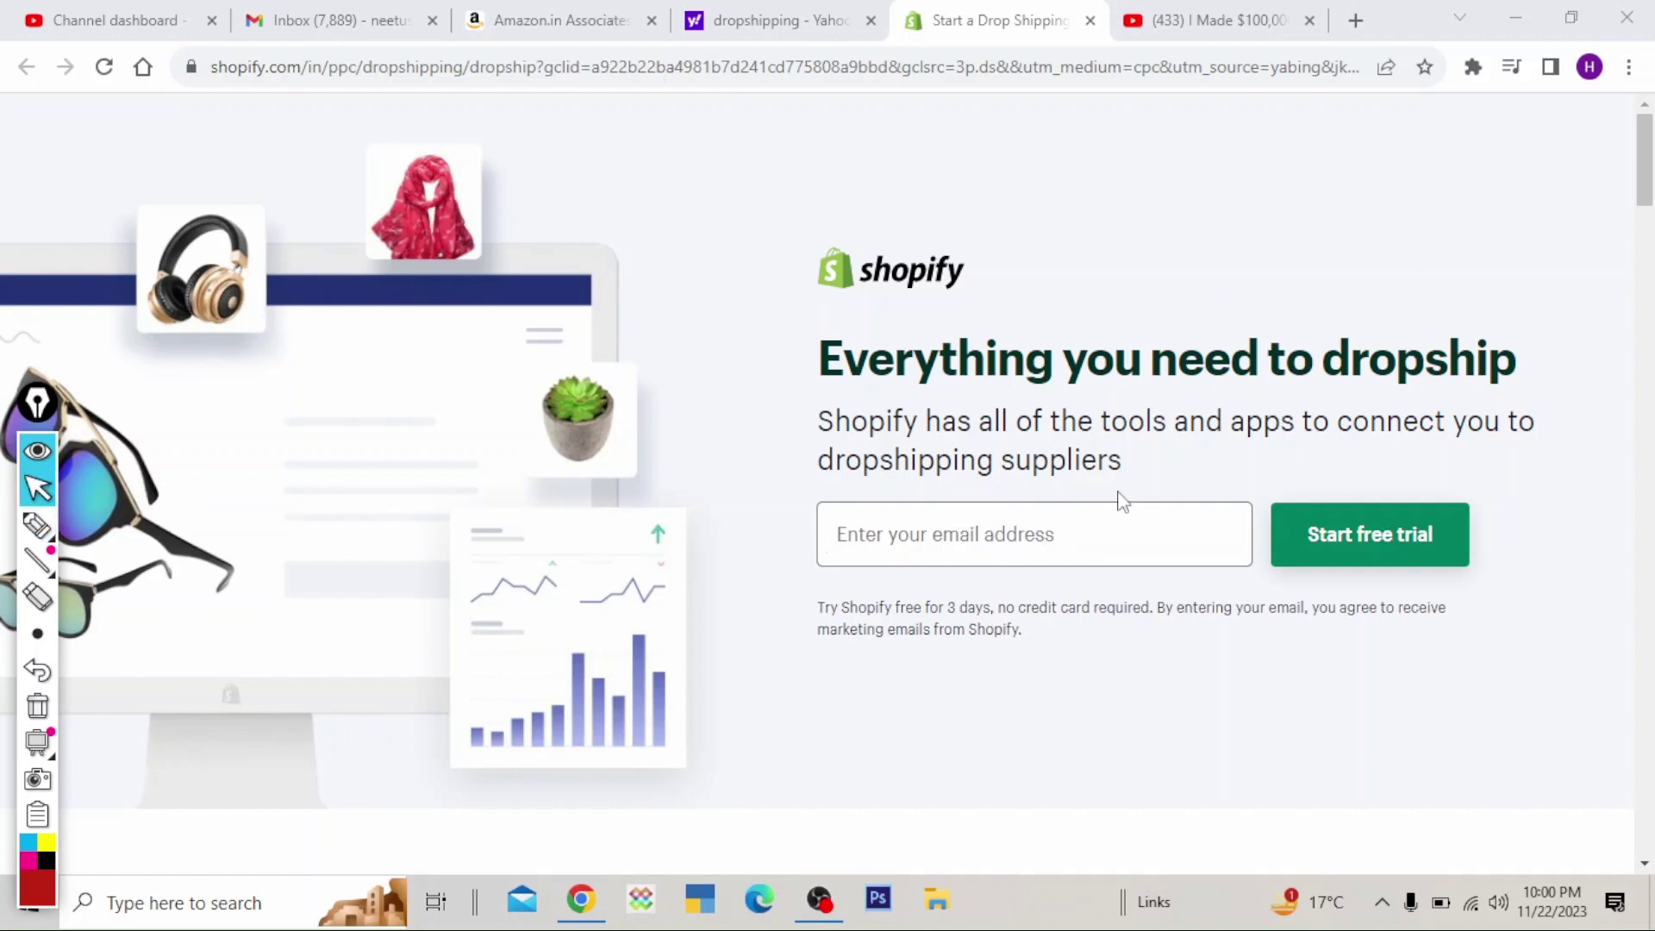
pyautogui.click(1307, 539)
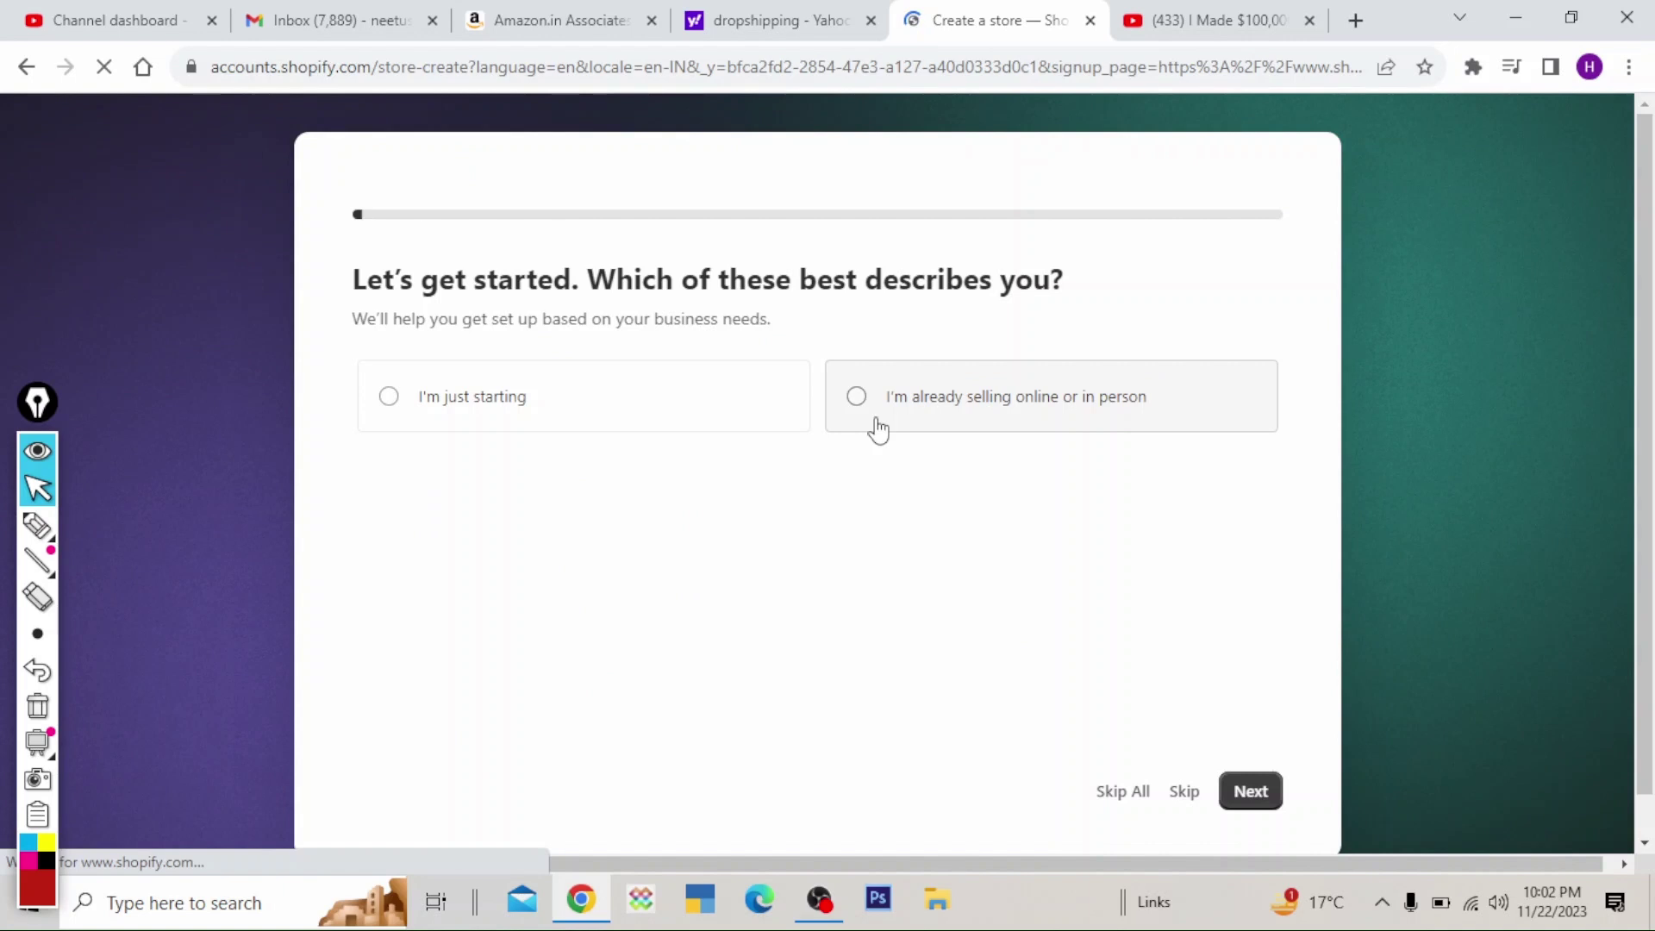
# - Tick the "I'm just starting" and "I'm already selling online or in person" options in red pen and clear the annotations
pyautogui.moveTo(37, 525)
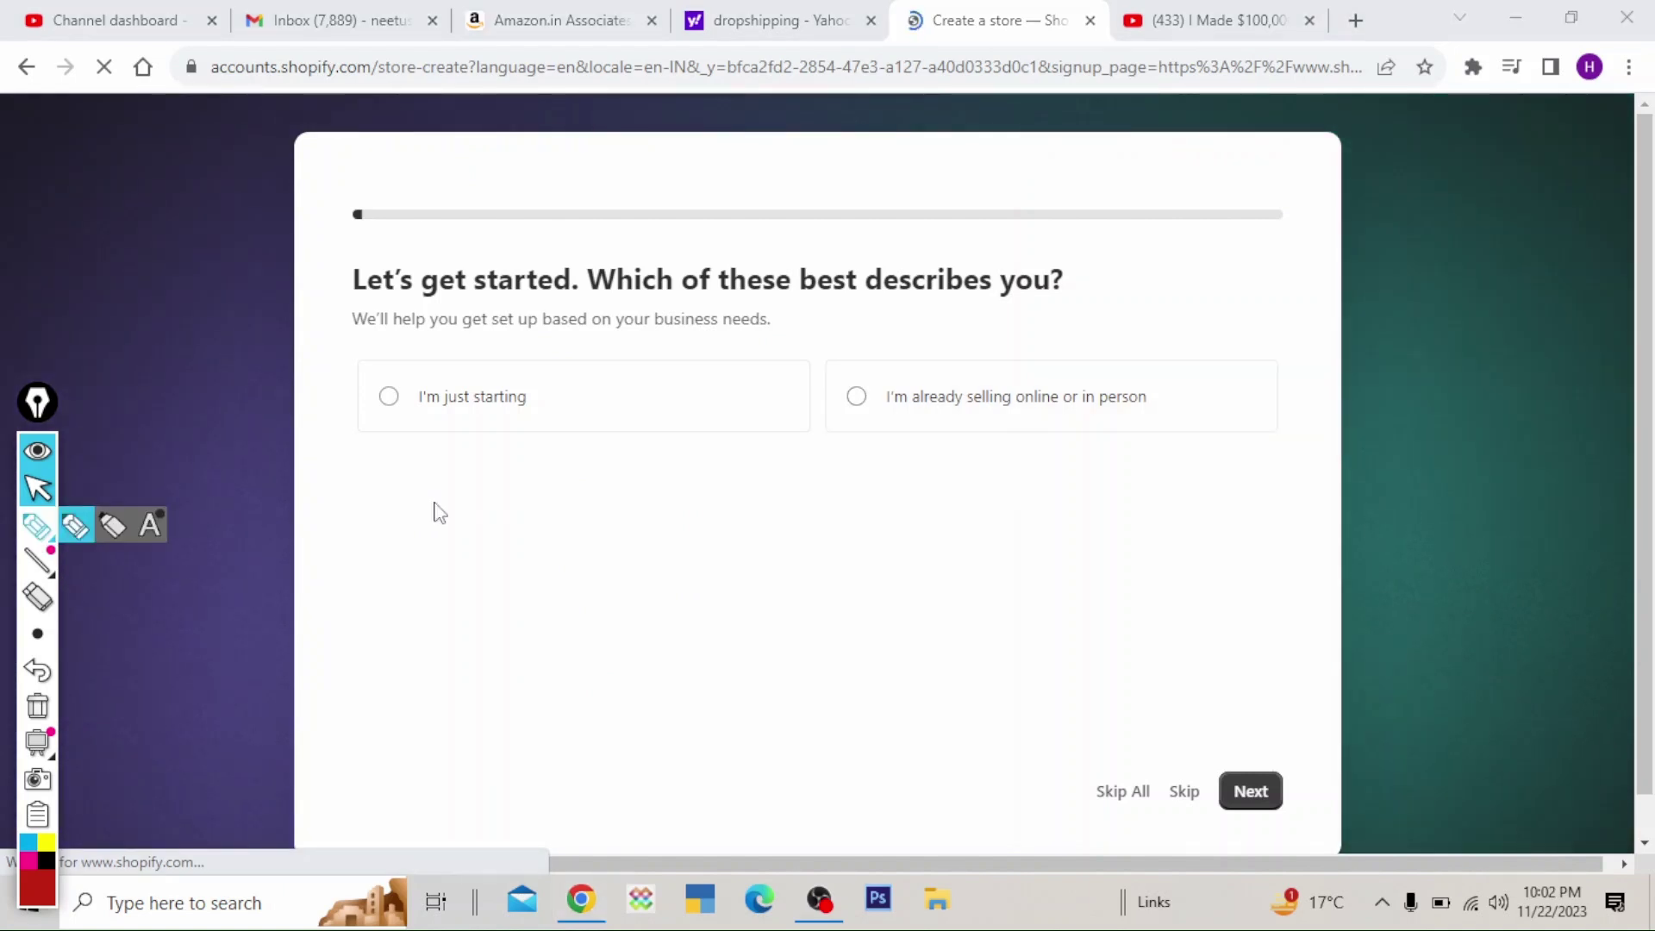
pyautogui.moveTo(447, 396); pyautogui.dragTo(527, 396)
pyautogui.click(47, 532)
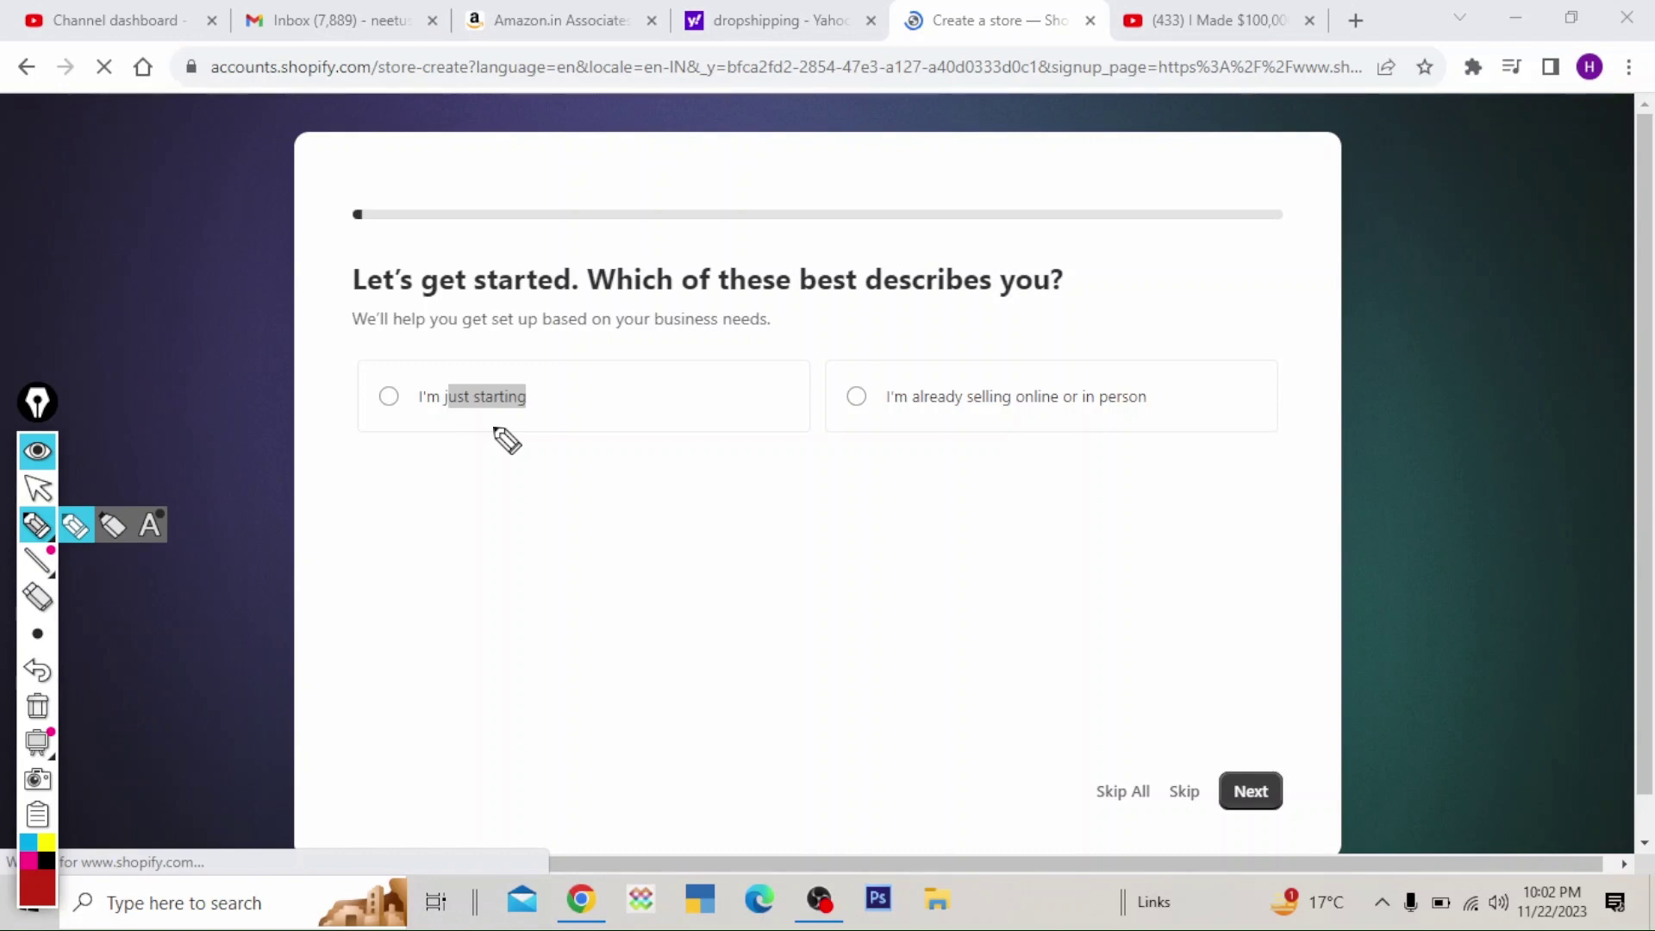
pyautogui.moveTo(443, 450); pyautogui.dragTo(591, 421)
pyautogui.moveTo(435, 591); pyautogui.dragTo(580, 621)
pyautogui.moveTo(1005, 436); pyautogui.dragTo(1112, 446)
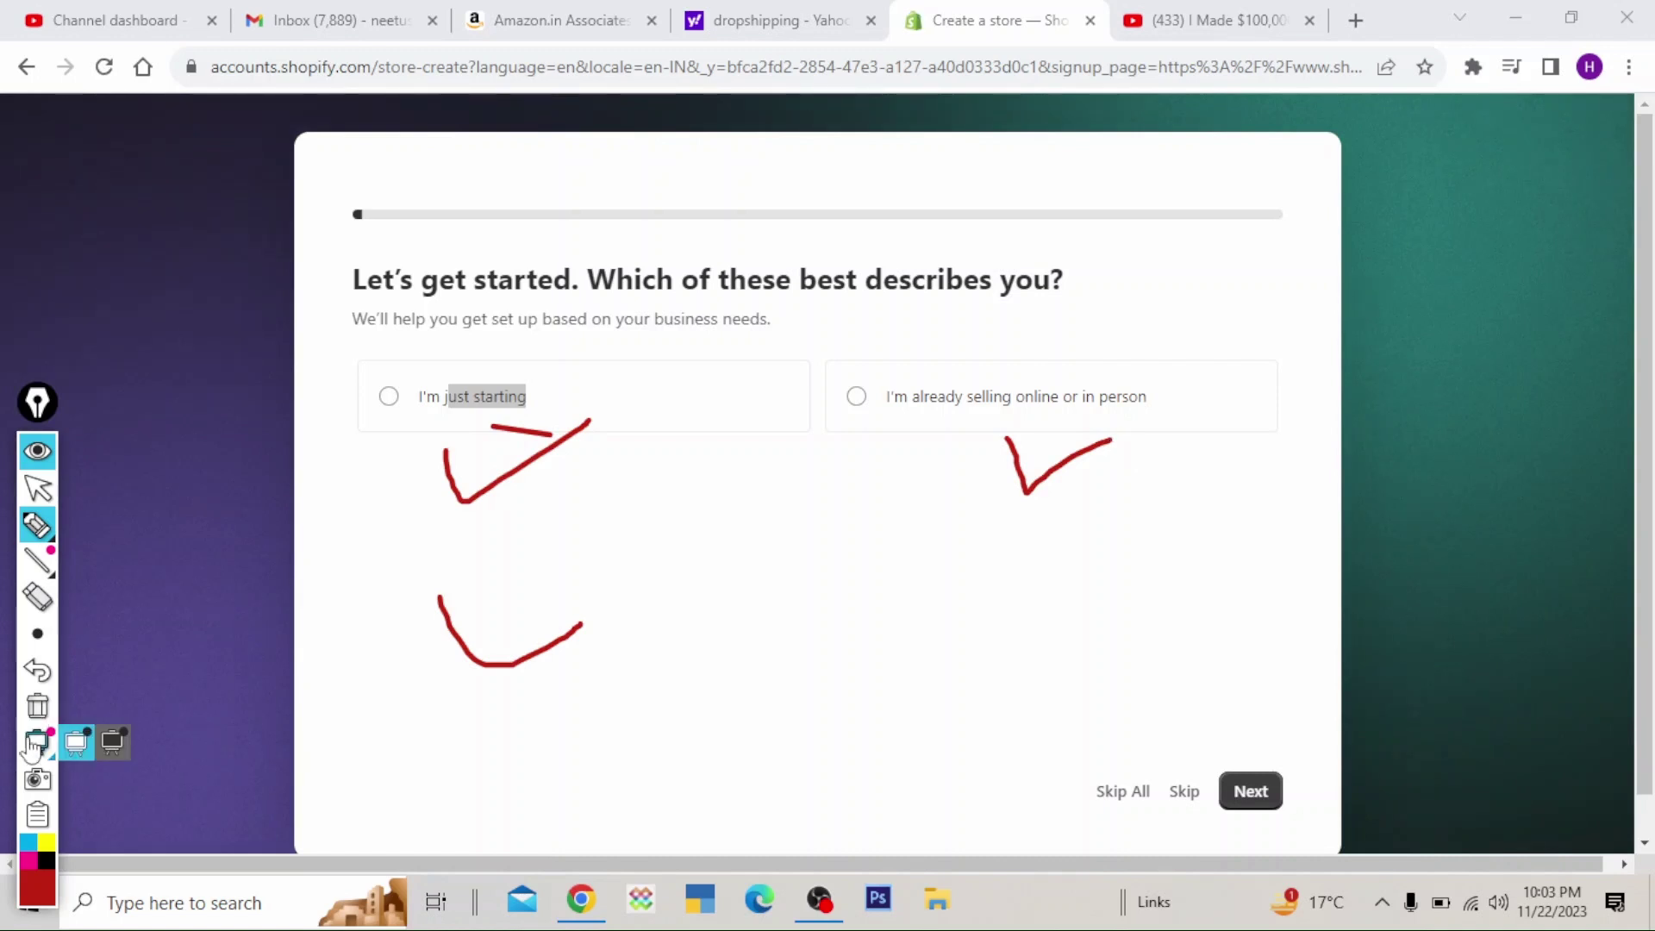
pyautogui.click(37, 706)
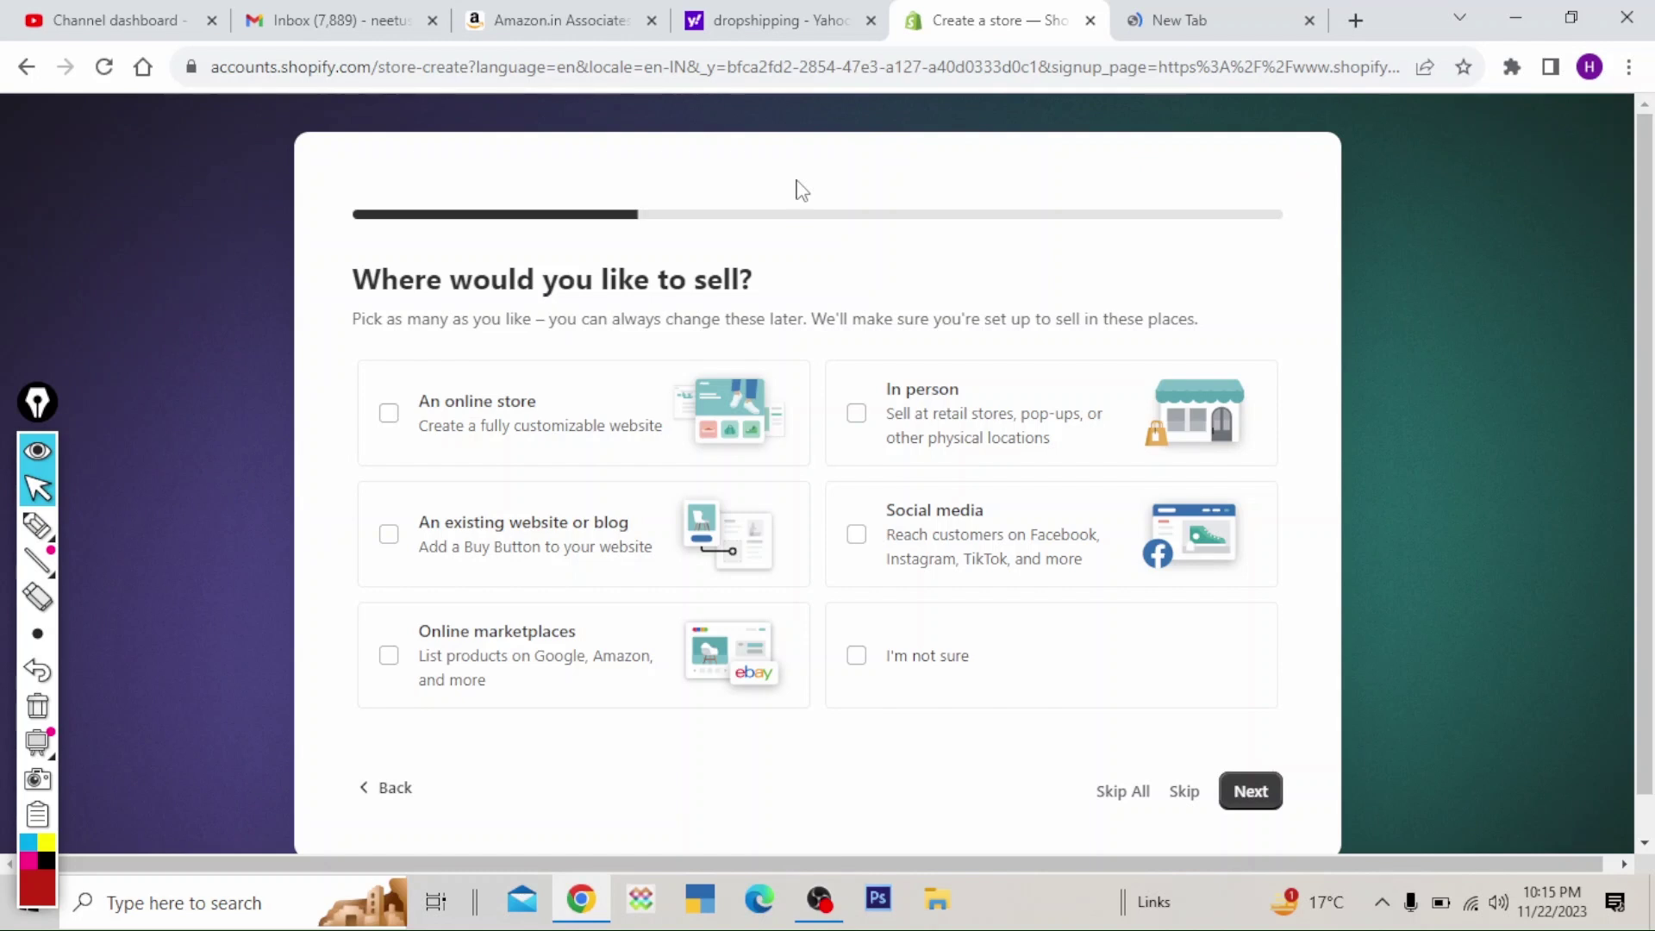
# - Annotate the "Where would you like to sell?" question in red pen, underlining the heading and options and framing "An online store"
pyautogui.hotkey('ctrl', 'shift', 'p')
pyautogui.moveTo(321, 296); pyautogui.dragTo(794, 293)
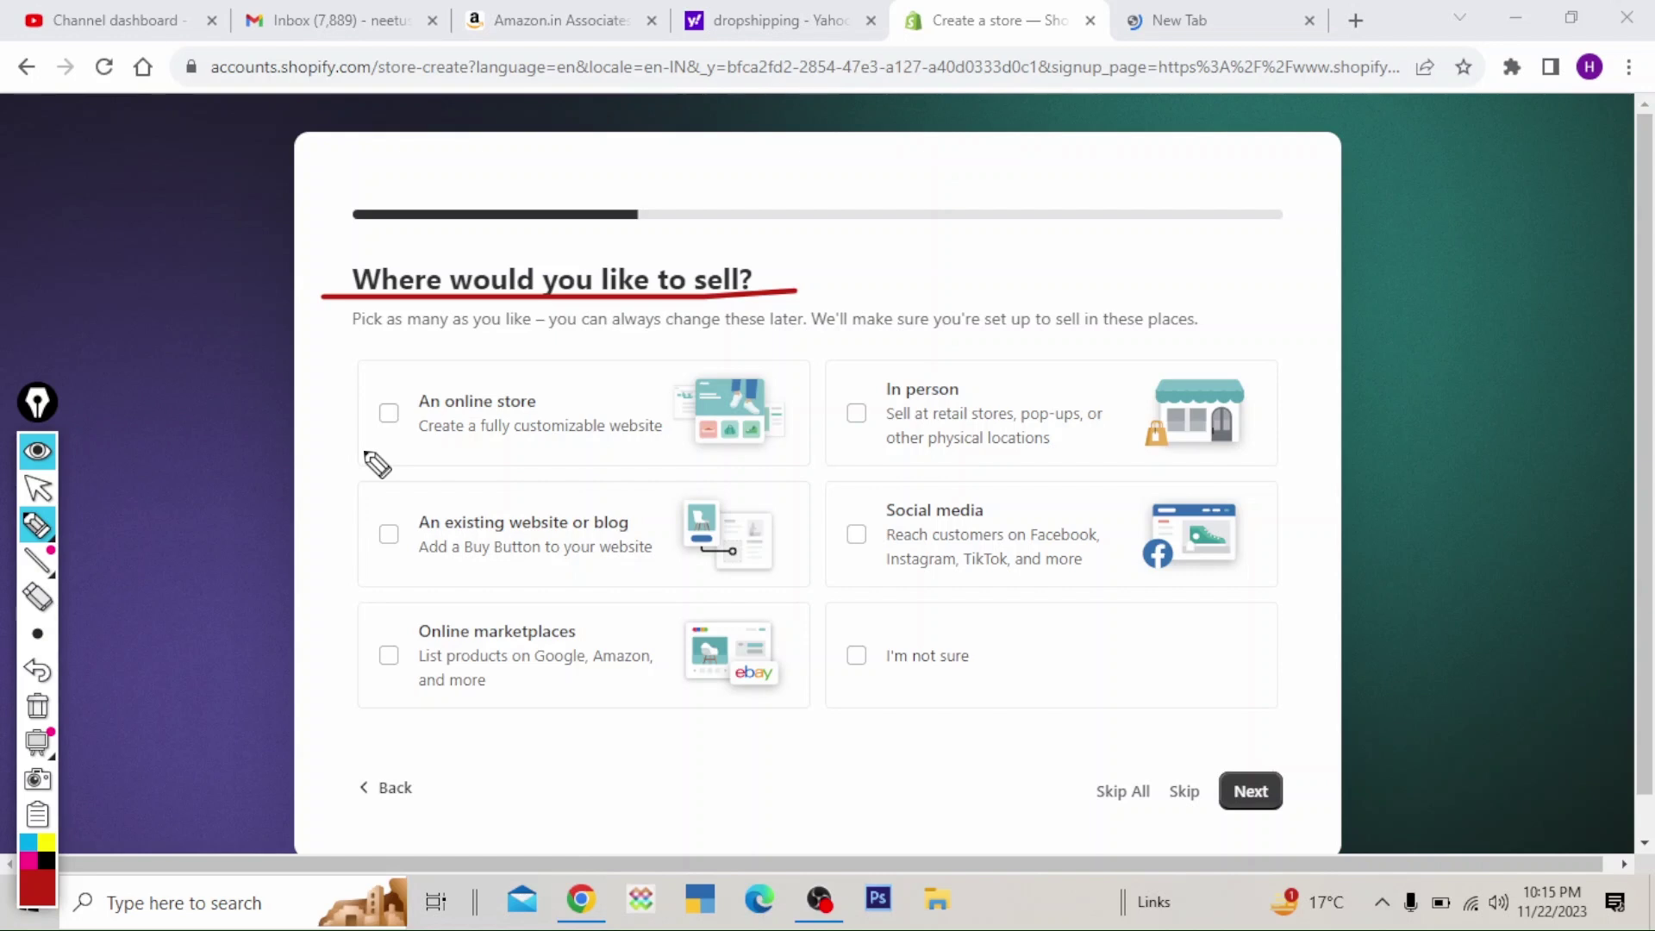
pyautogui.moveTo(356, 456); pyautogui.dragTo(438, 439)
pyautogui.moveTo(458, 569); pyautogui.dragTo(535, 567)
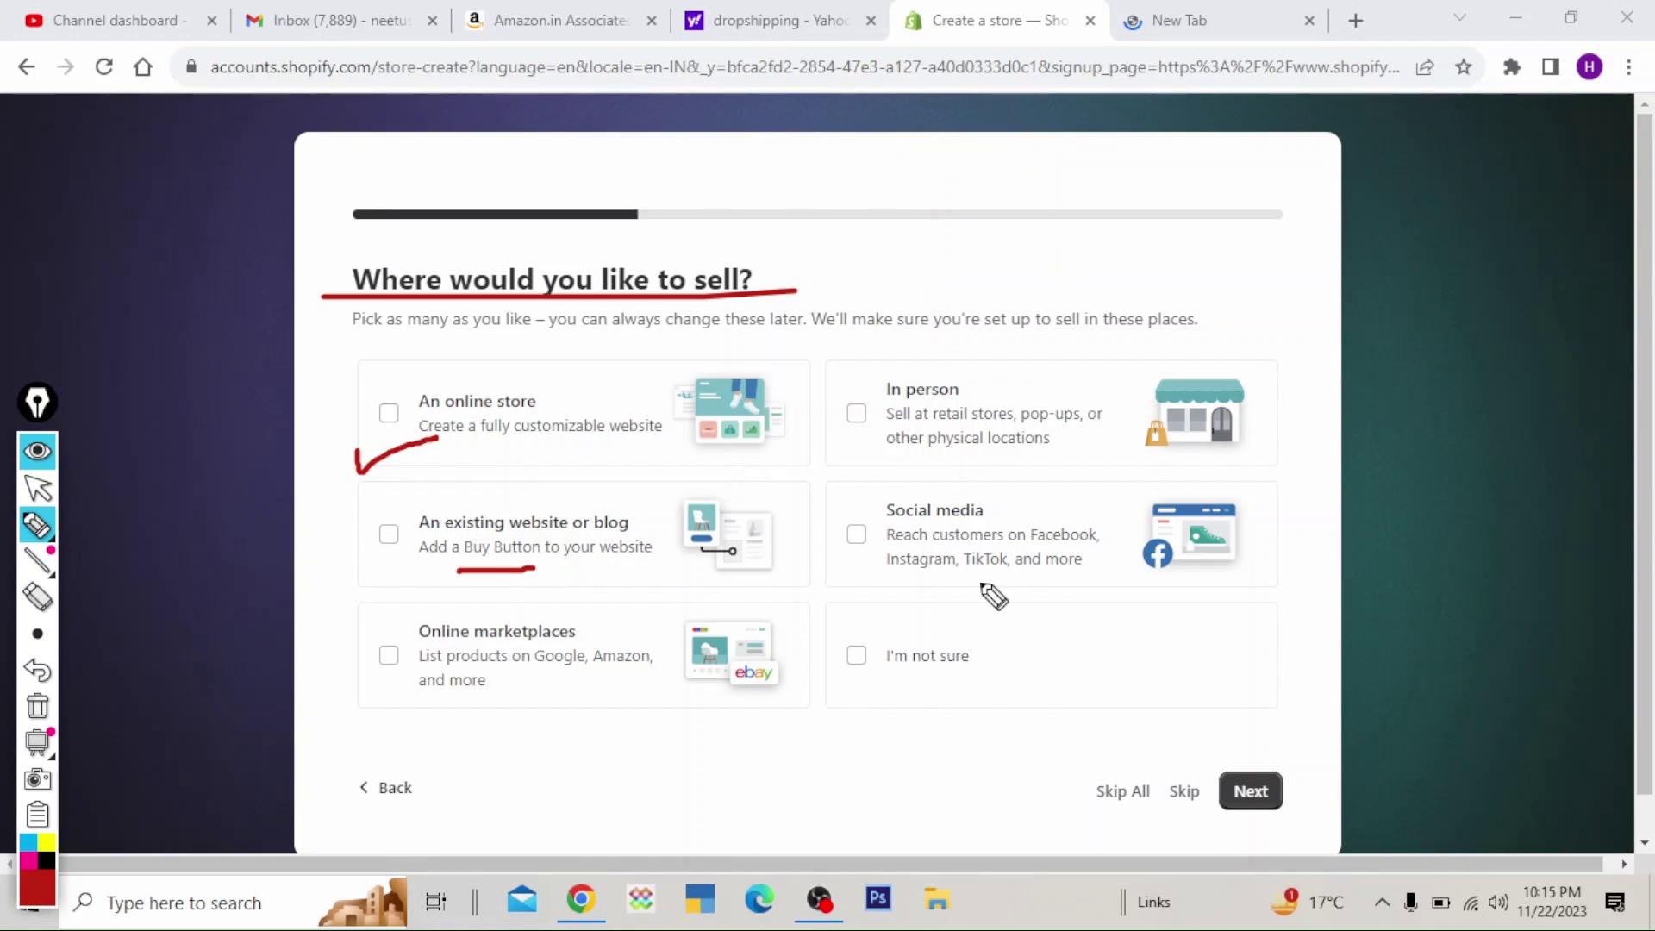
pyautogui.moveTo(936, 590); pyautogui.dragTo(1045, 587)
pyautogui.moveTo(516, 690); pyautogui.dragTo(610, 680)
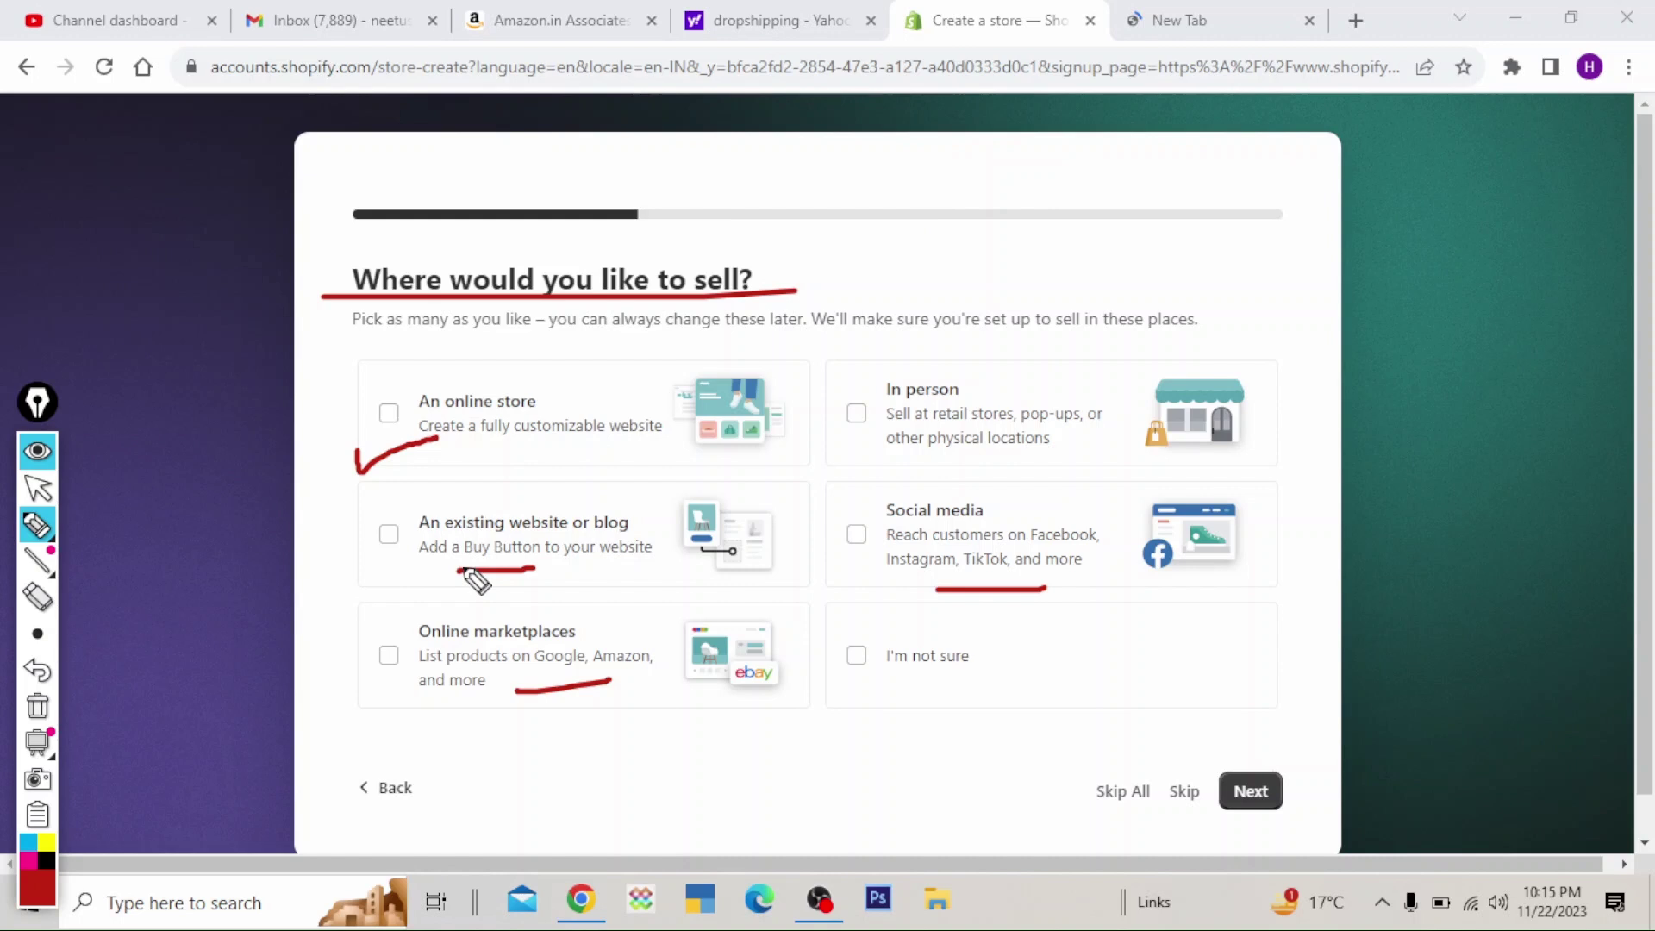
pyautogui.click(38, 488)
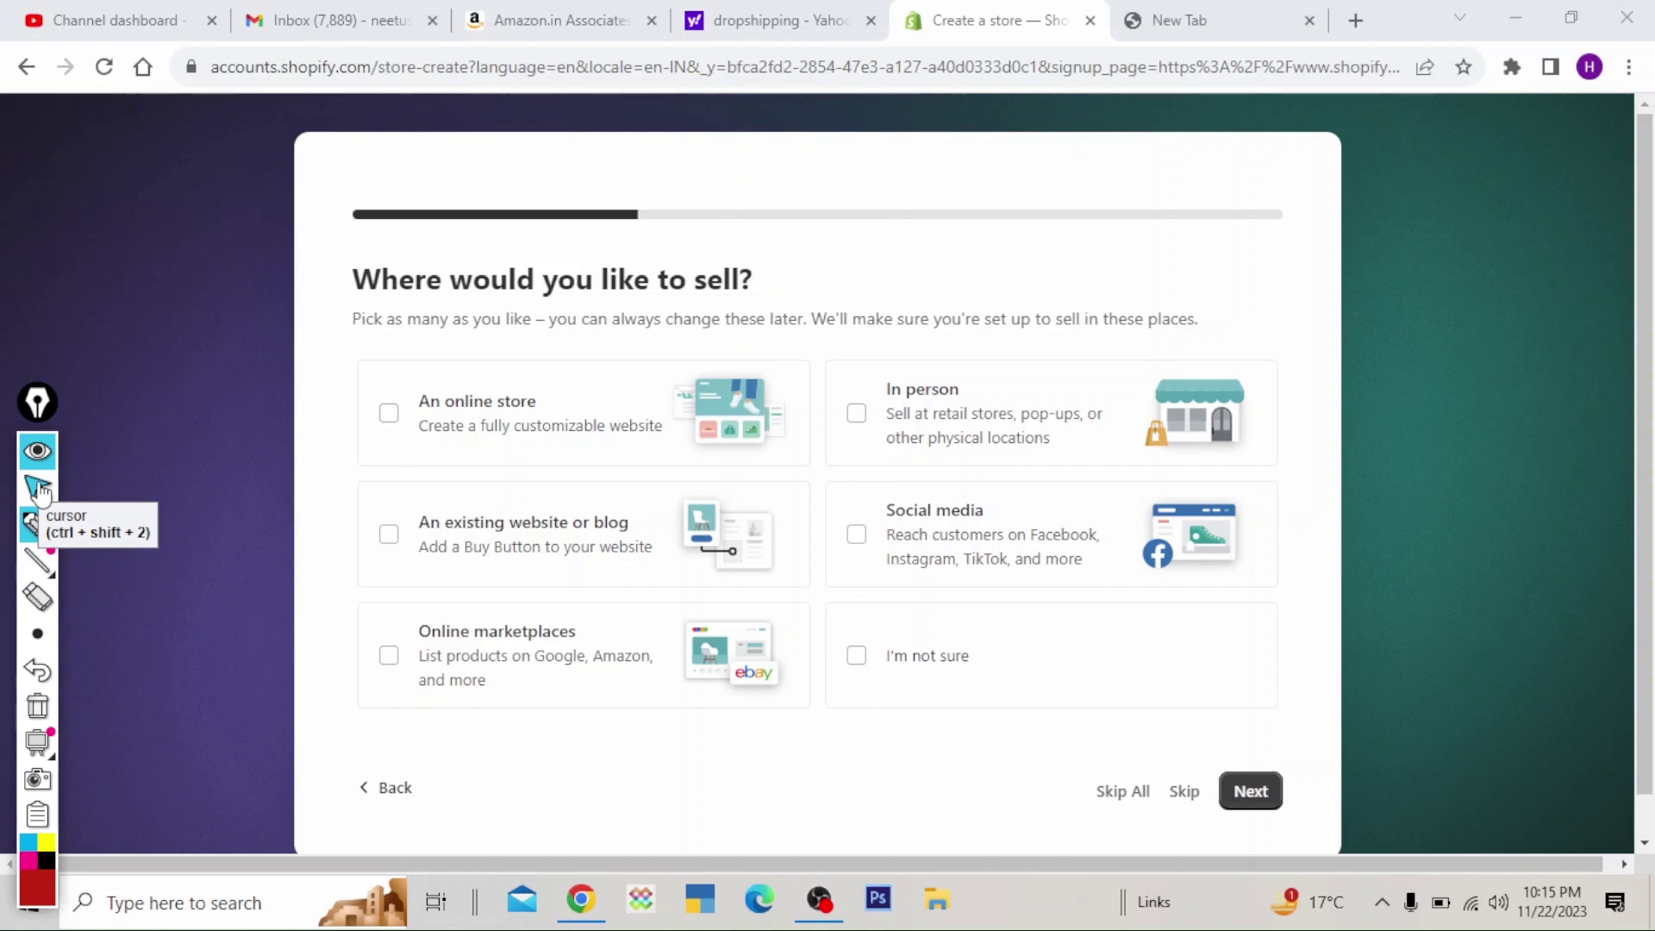
pyautogui.click(38, 524)
pyautogui.moveTo(487, 338); pyautogui.dragTo(348, 349)
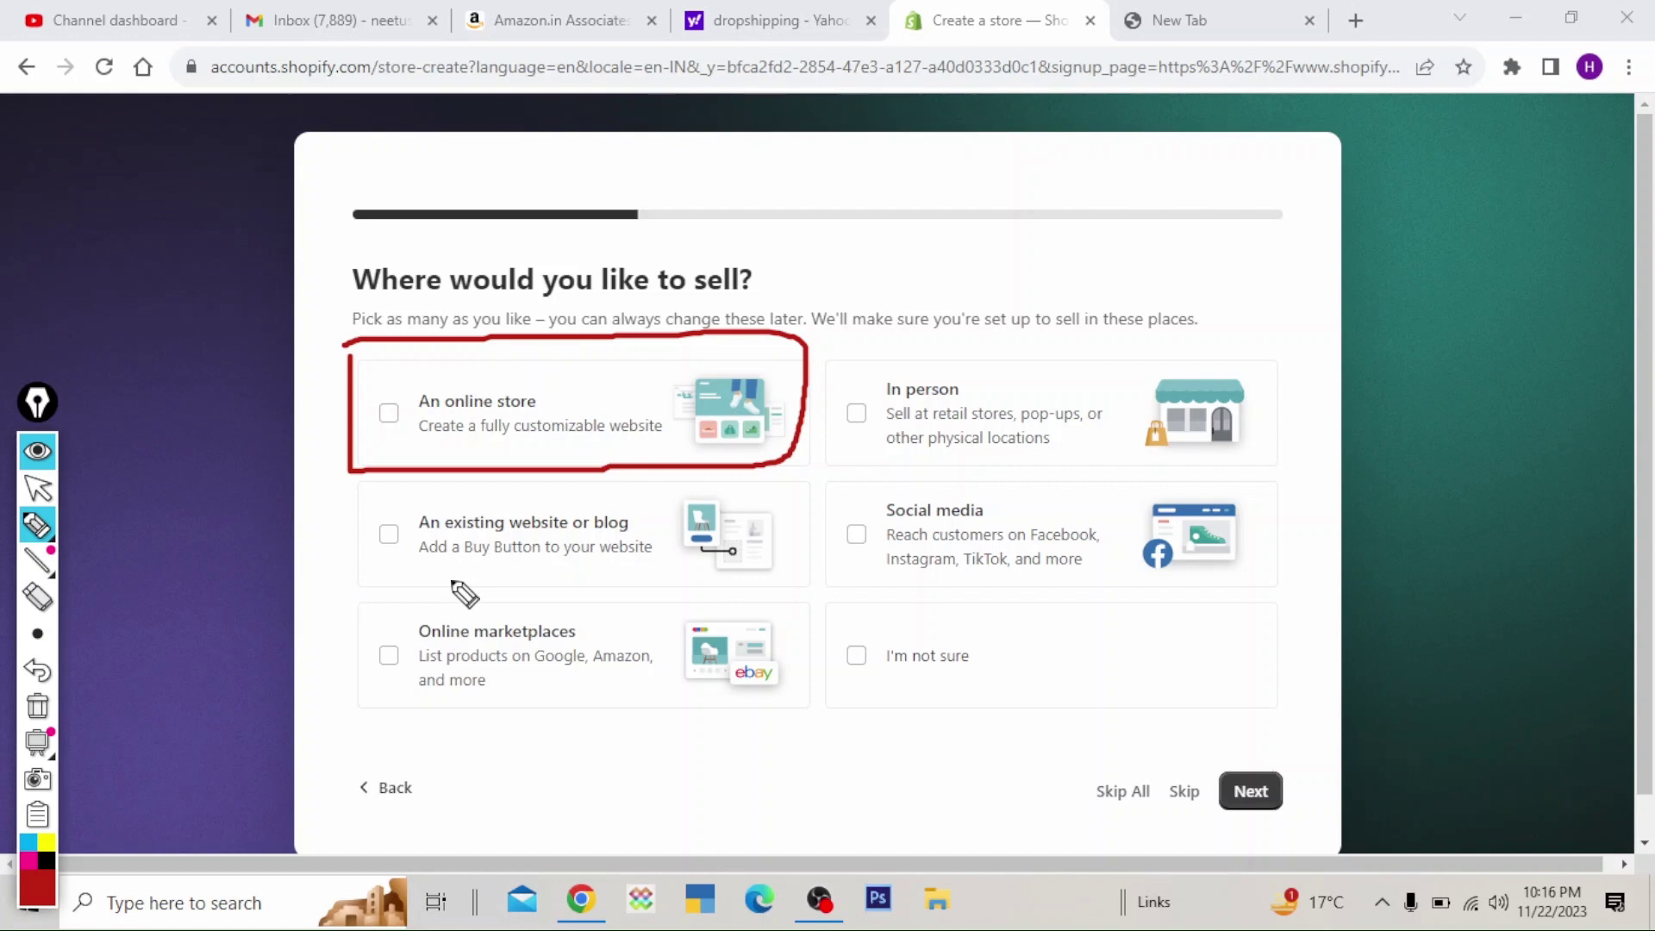
# - Choose "An online store" and "An existing website or blog" as the places to sell and continue to the next question
pyautogui.click(37, 488)
pyautogui.click(389, 534)
pyautogui.click(592, 423)
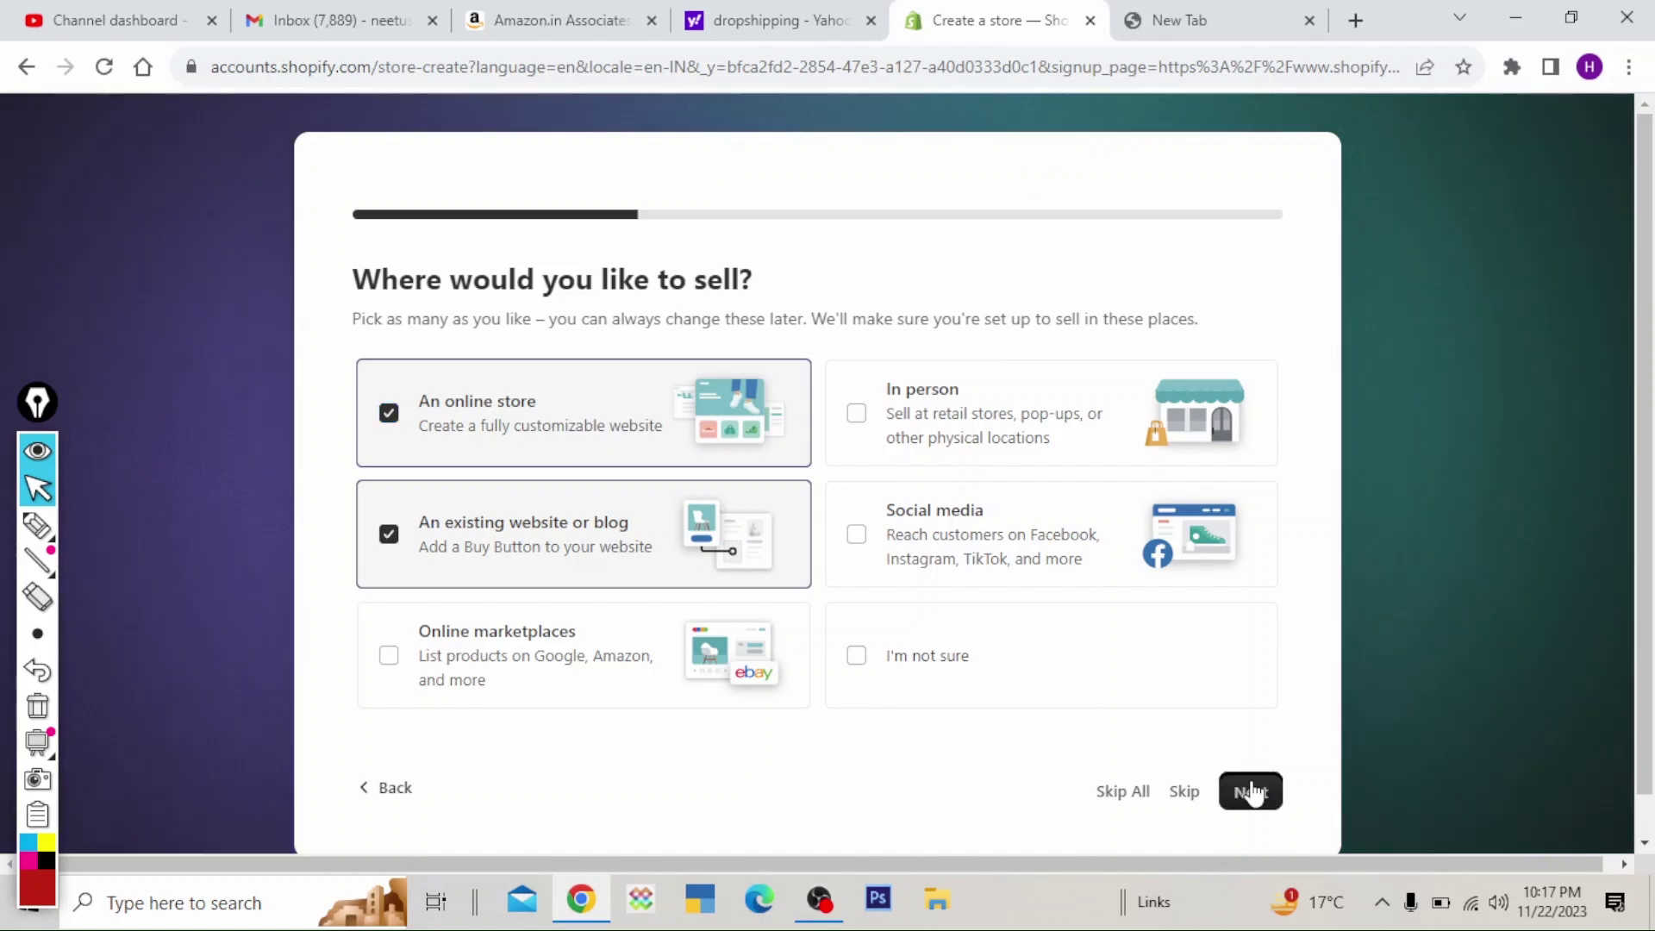
pyautogui.click(1250, 791)
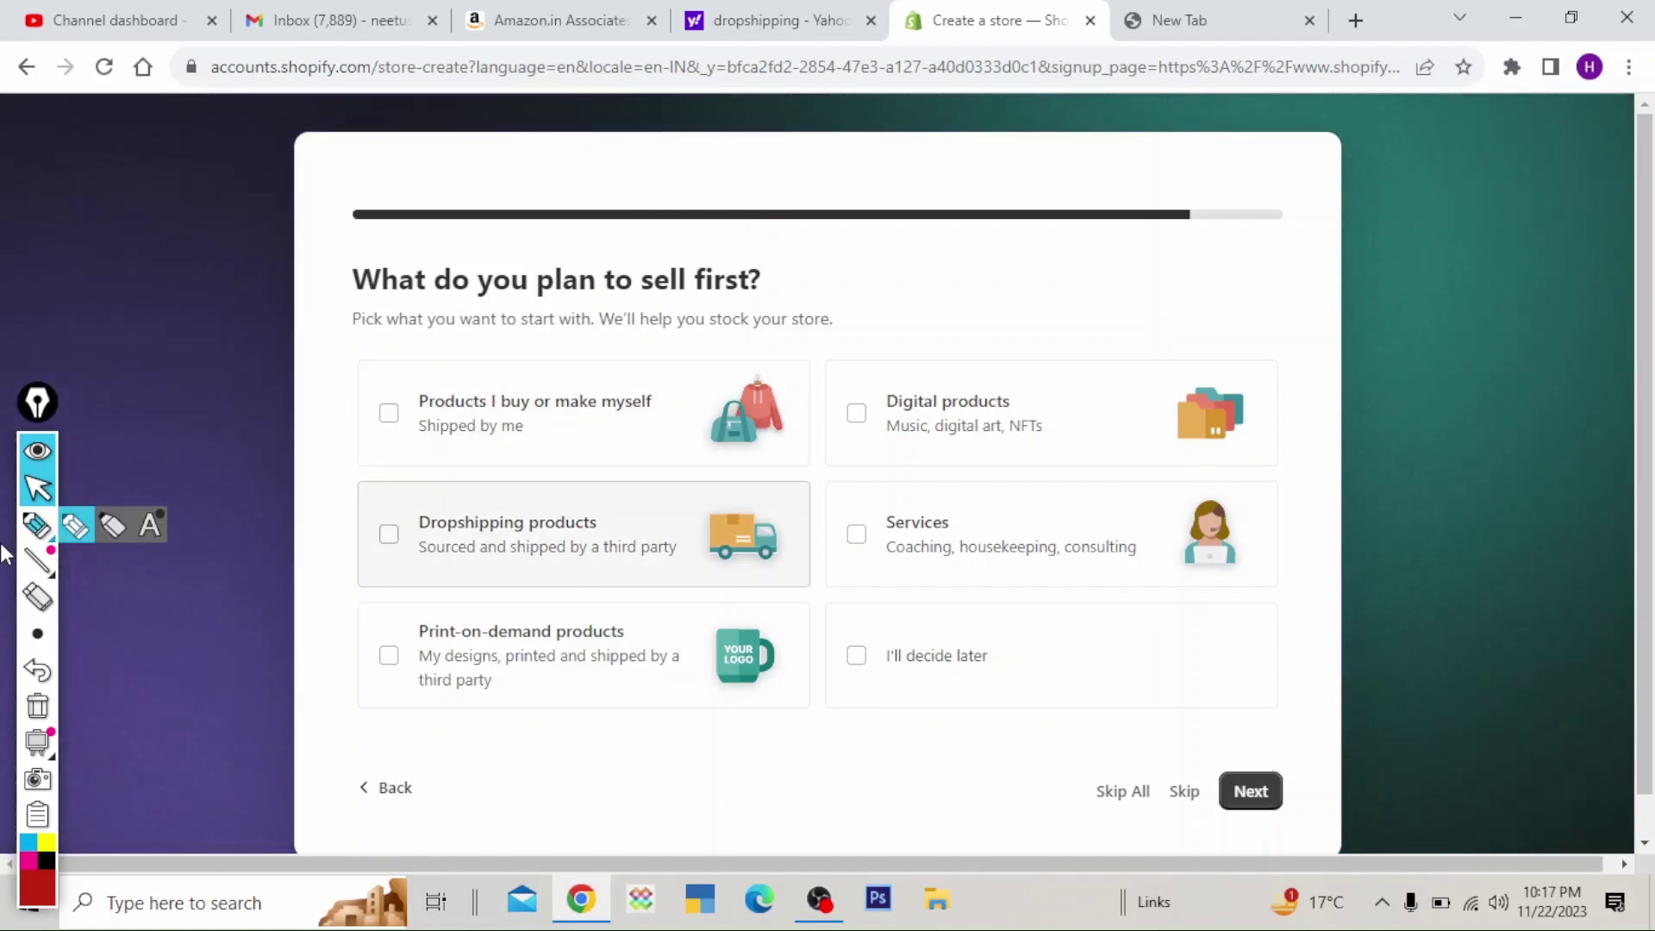
# - Mark the product type options in red pen, frame "Dropshipping products", and remove the annotations
pyautogui.click(37, 524)
pyautogui.moveTo(436, 444)
pyautogui.mouseDown()
pyautogui.moveTo(459, 463)
pyautogui.moveTo(518, 447)
pyautogui.mouseUp()
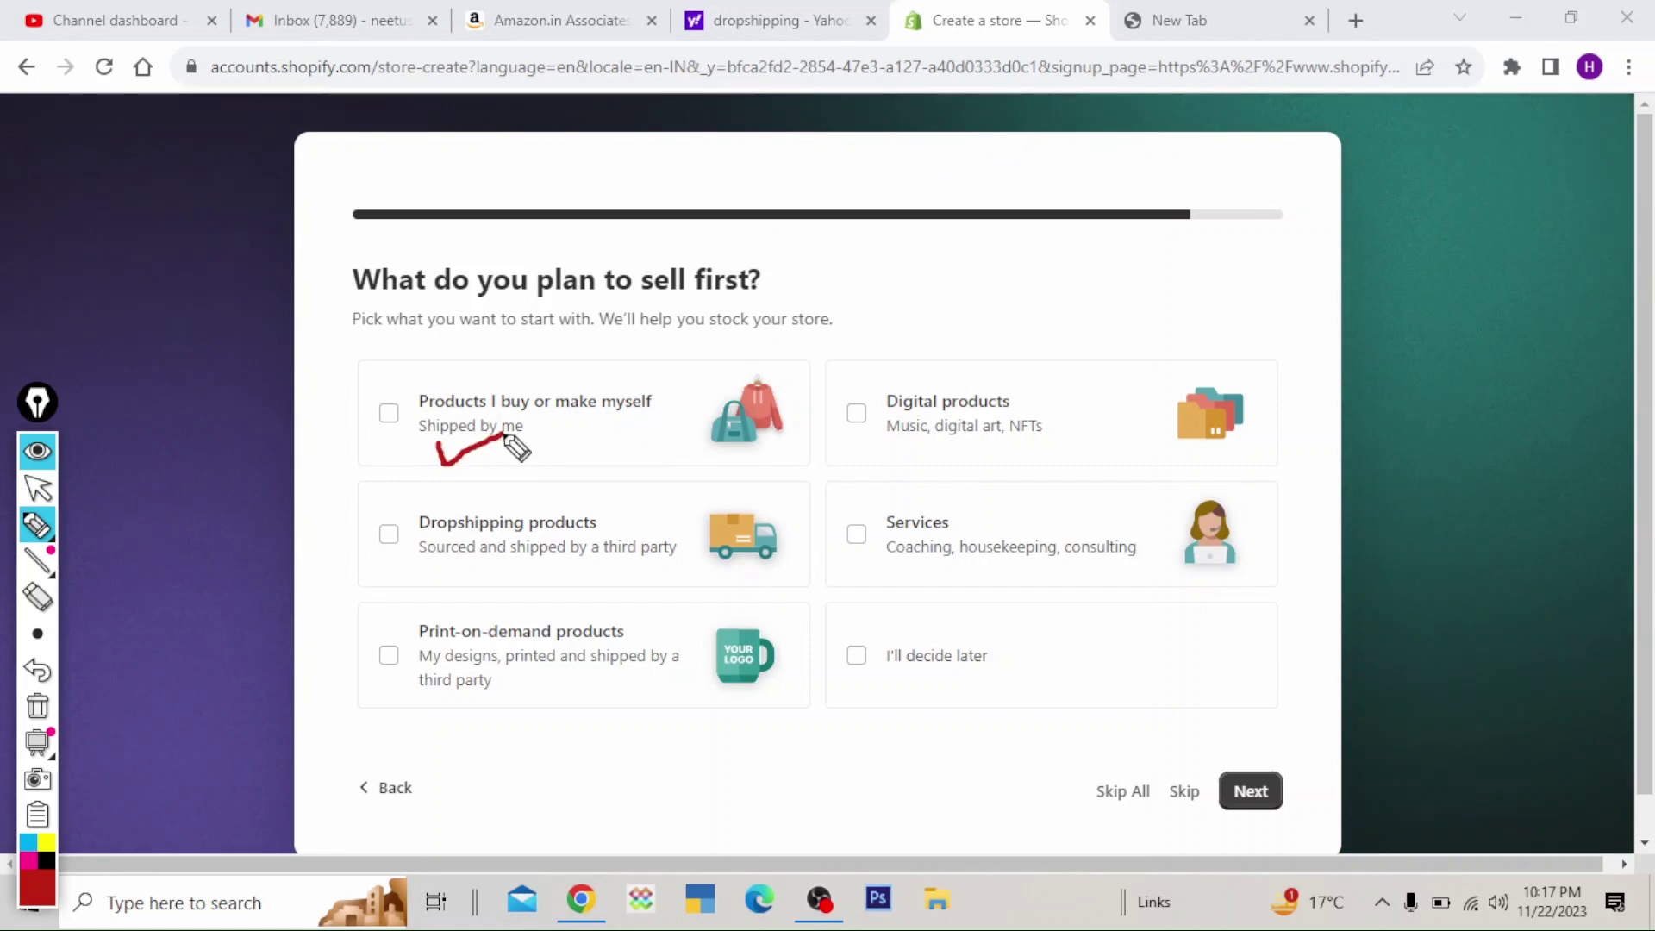
pyautogui.moveTo(961, 444); pyautogui.dragTo(1067, 438)
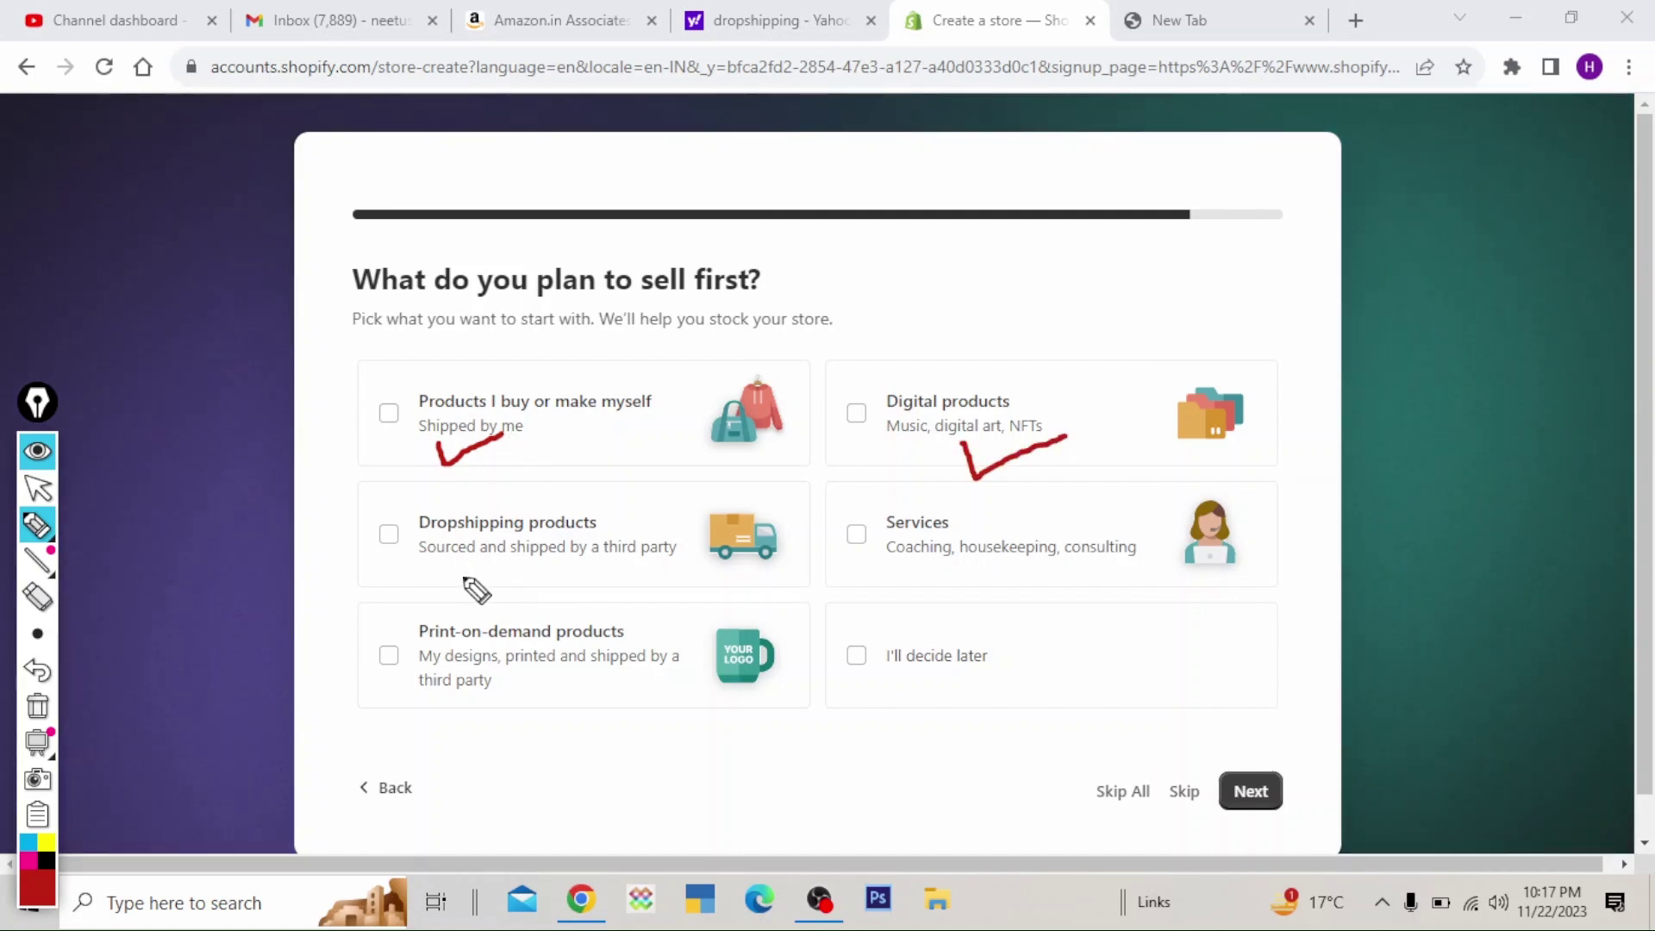
pyautogui.moveTo(459, 571); pyautogui.dragTo(511, 568)
pyautogui.moveTo(927, 567); pyautogui.dragTo(959, 568)
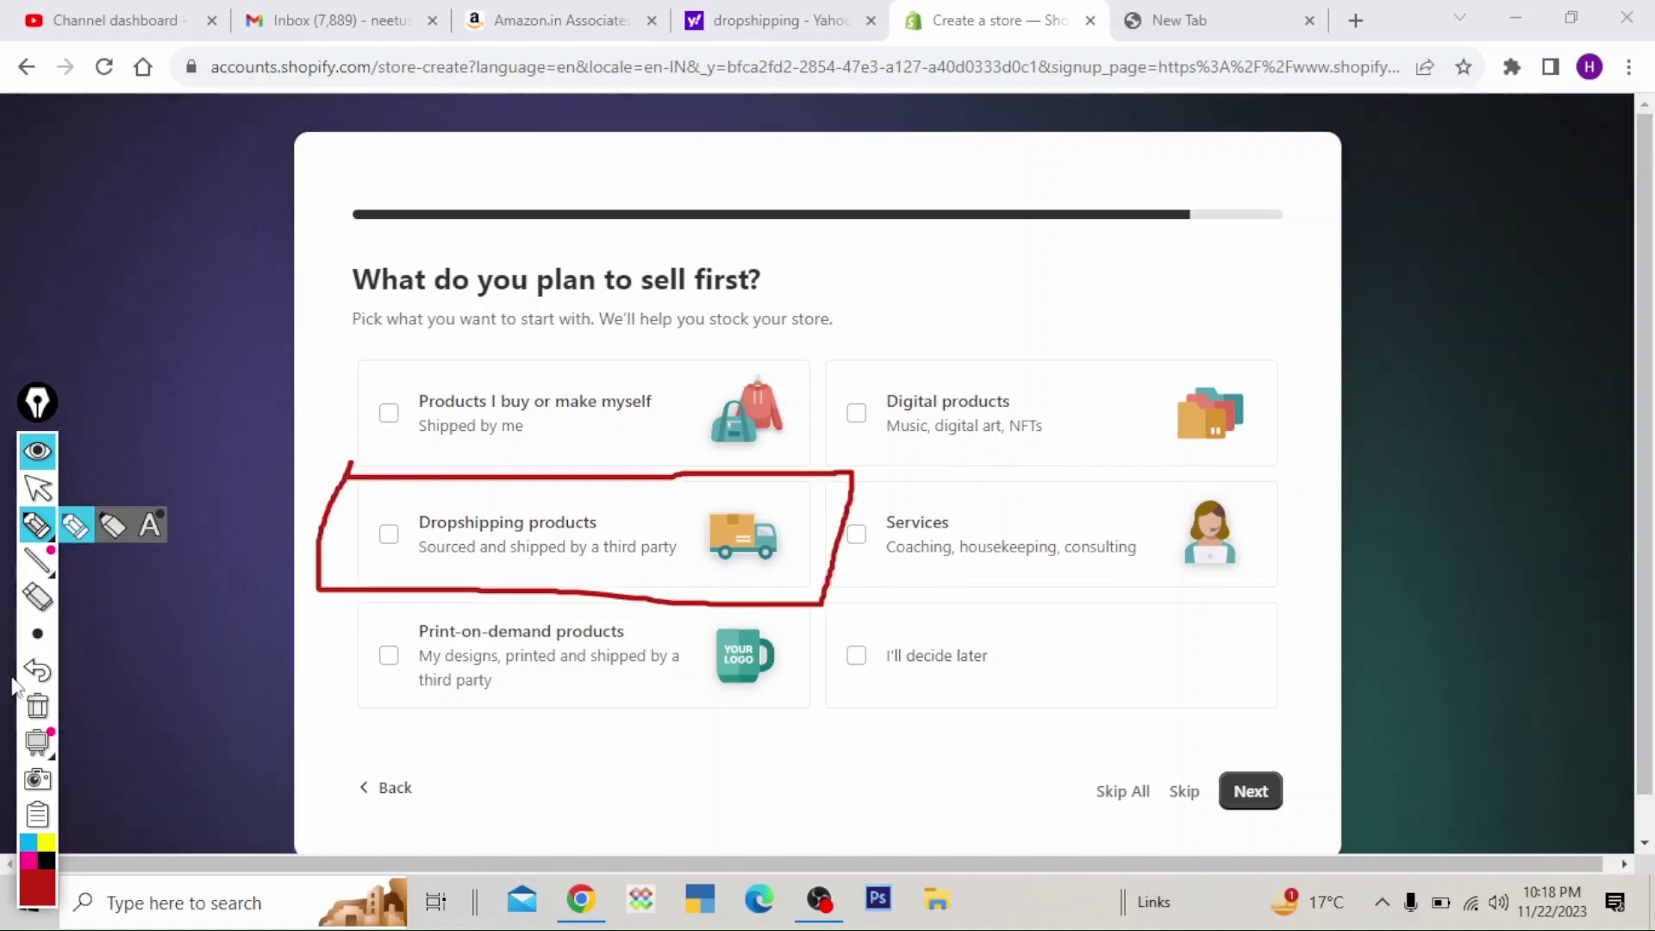
pyautogui.click(35, 671)
# - Choose "Dropshipping products" as what to sell first and accept India as the business location
pyautogui.click(24, 491)
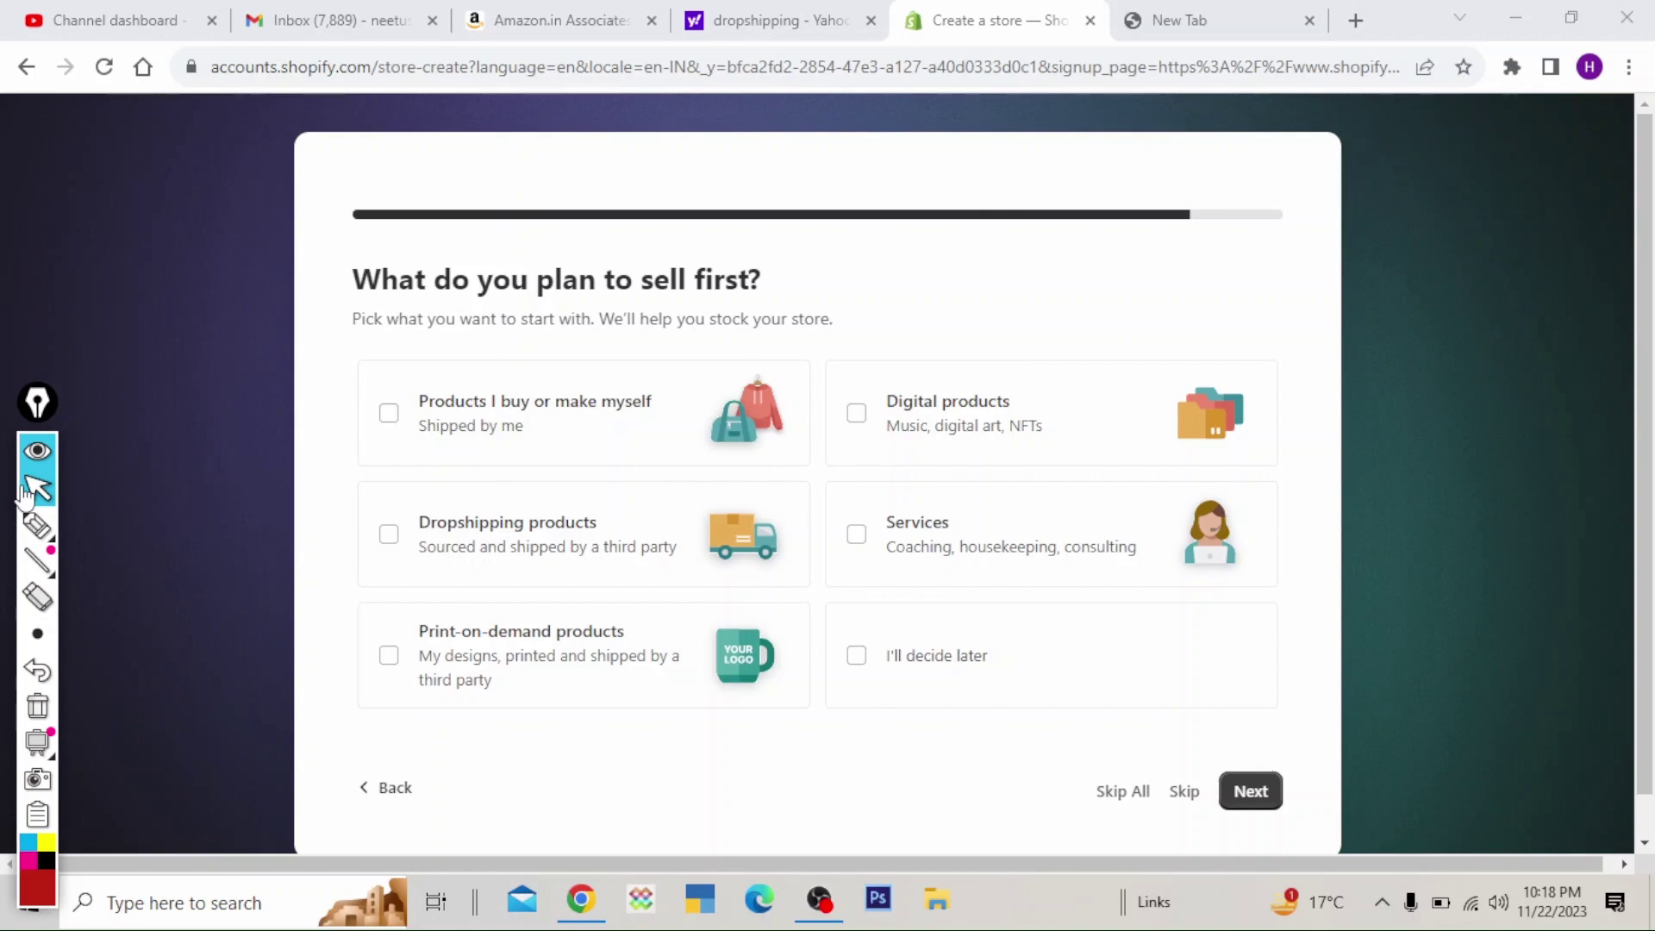
pyautogui.click(707, 569)
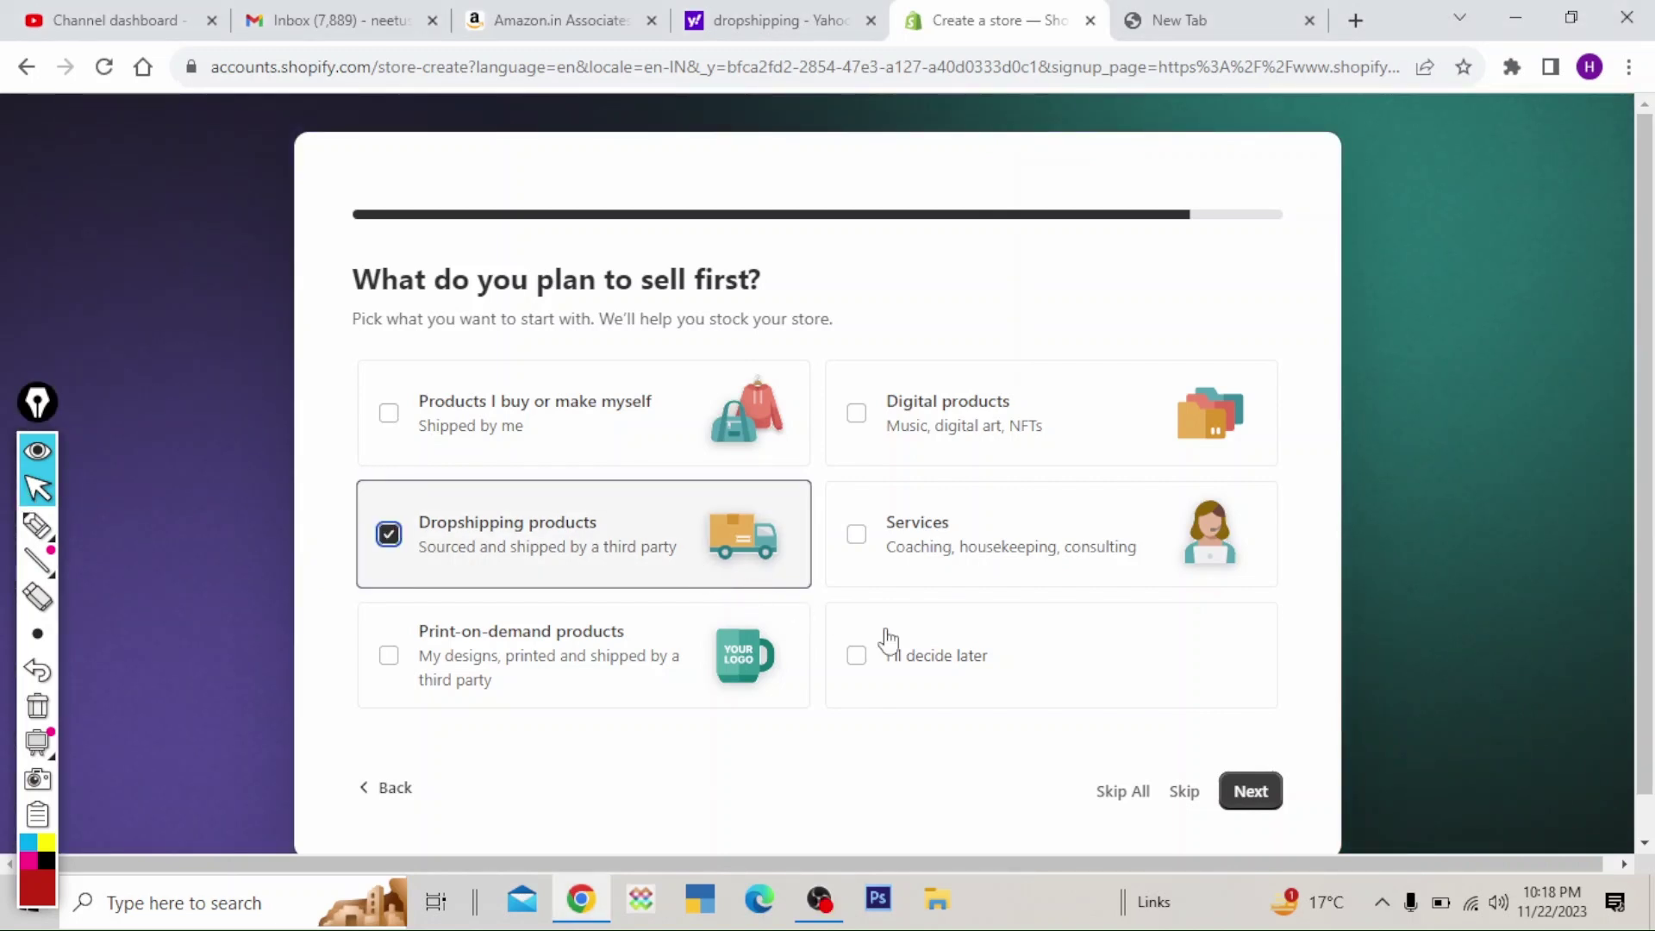
pyautogui.click(1254, 797)
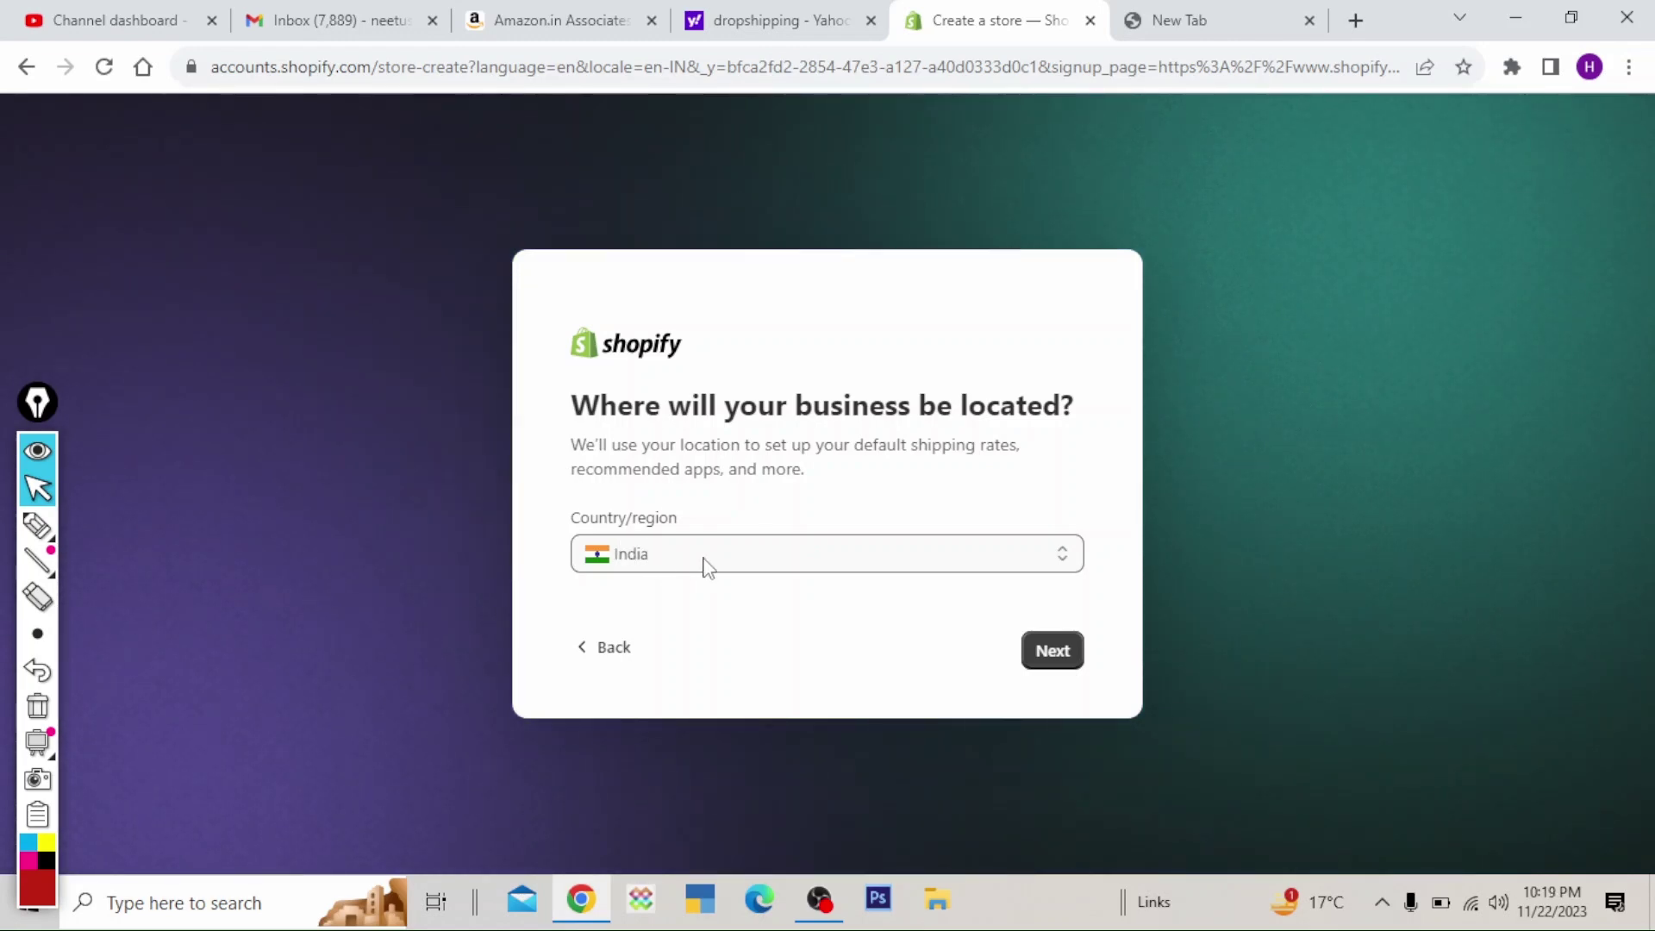
pyautogui.click(1044, 658)
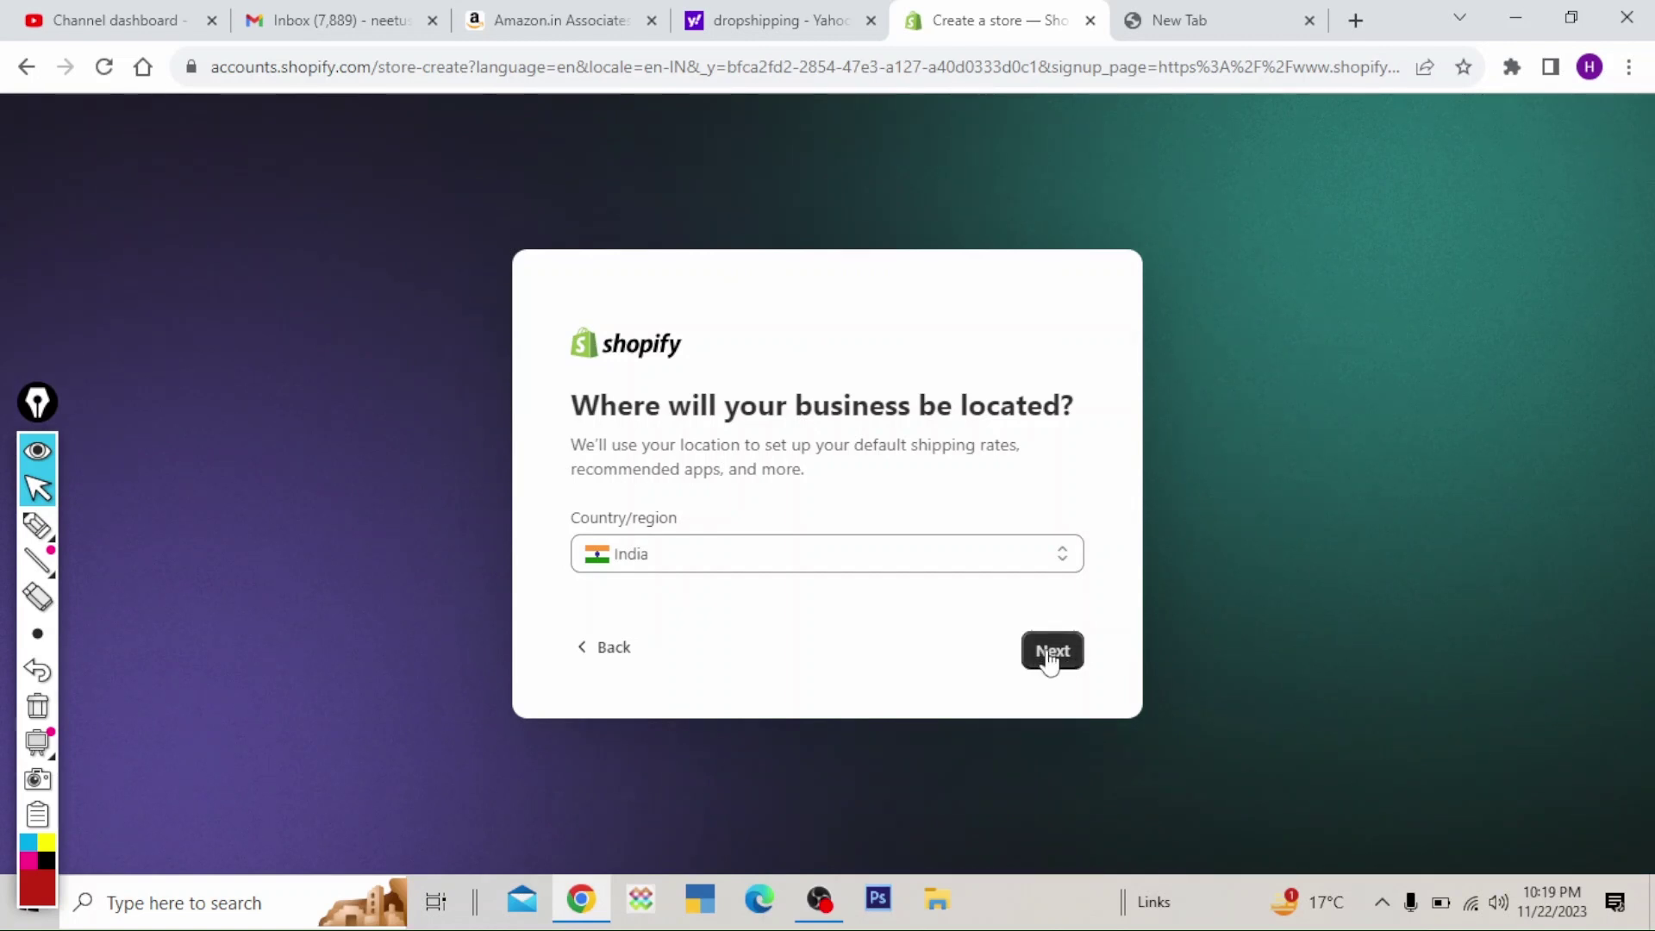
pyautogui.click(1048, 658)
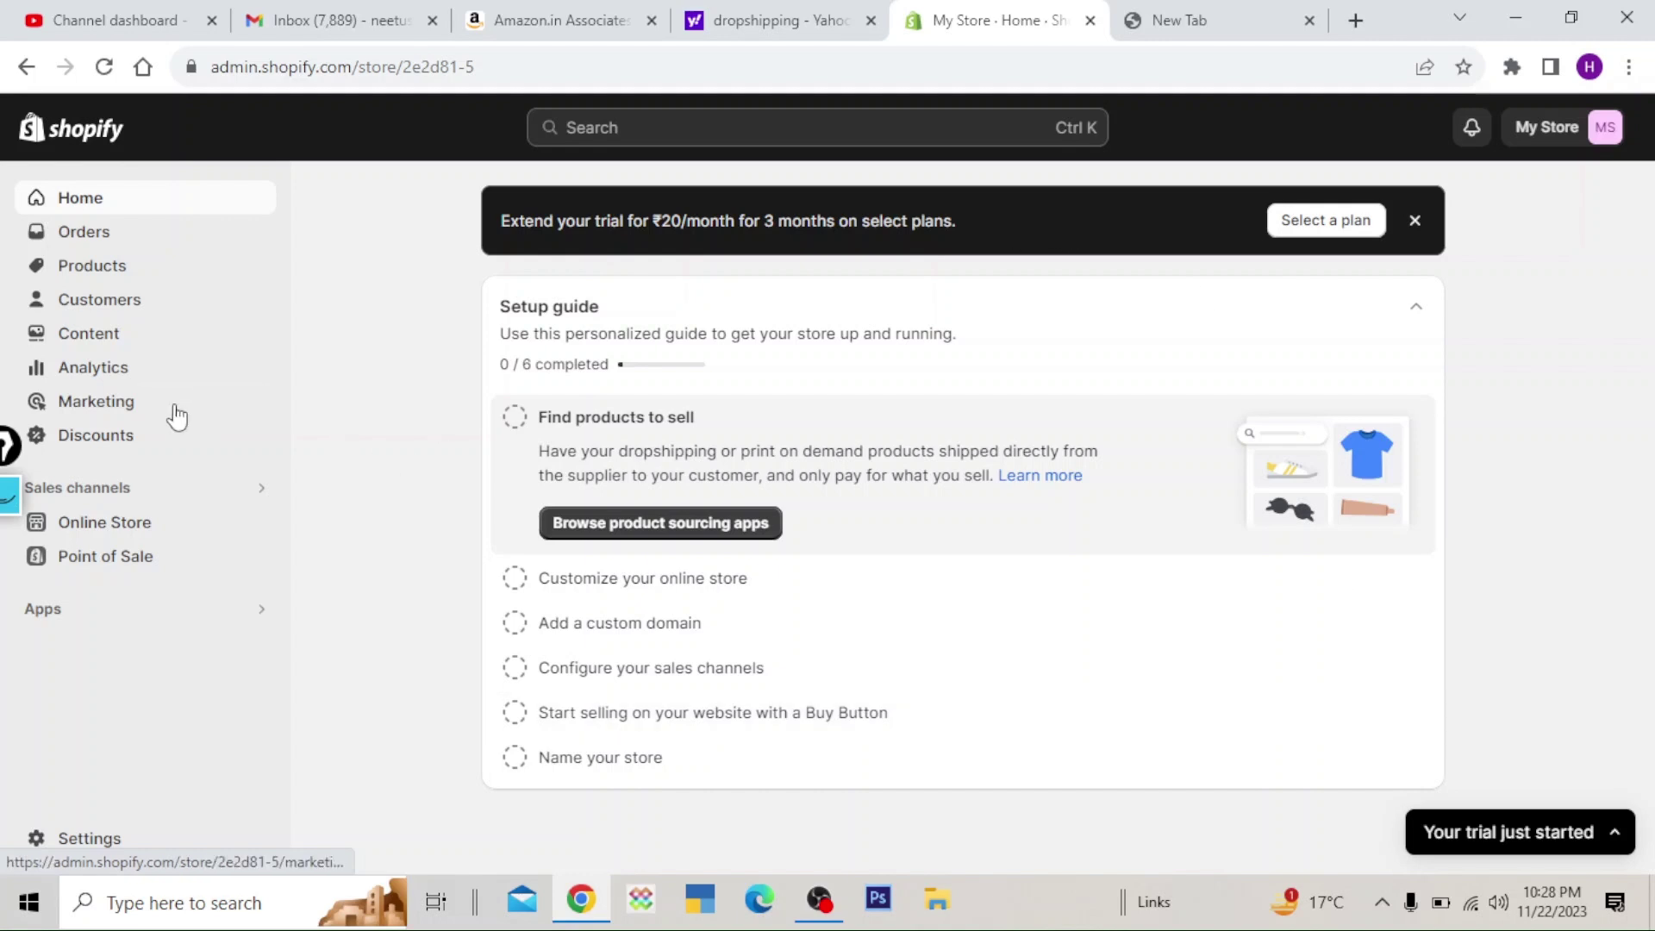
# - Mark the Online Store sales channel with a short red stroke and hide the annotation
pyautogui.click(17, 500)
pyautogui.moveTo(17, 500); pyautogui.dragTo(30, 723)
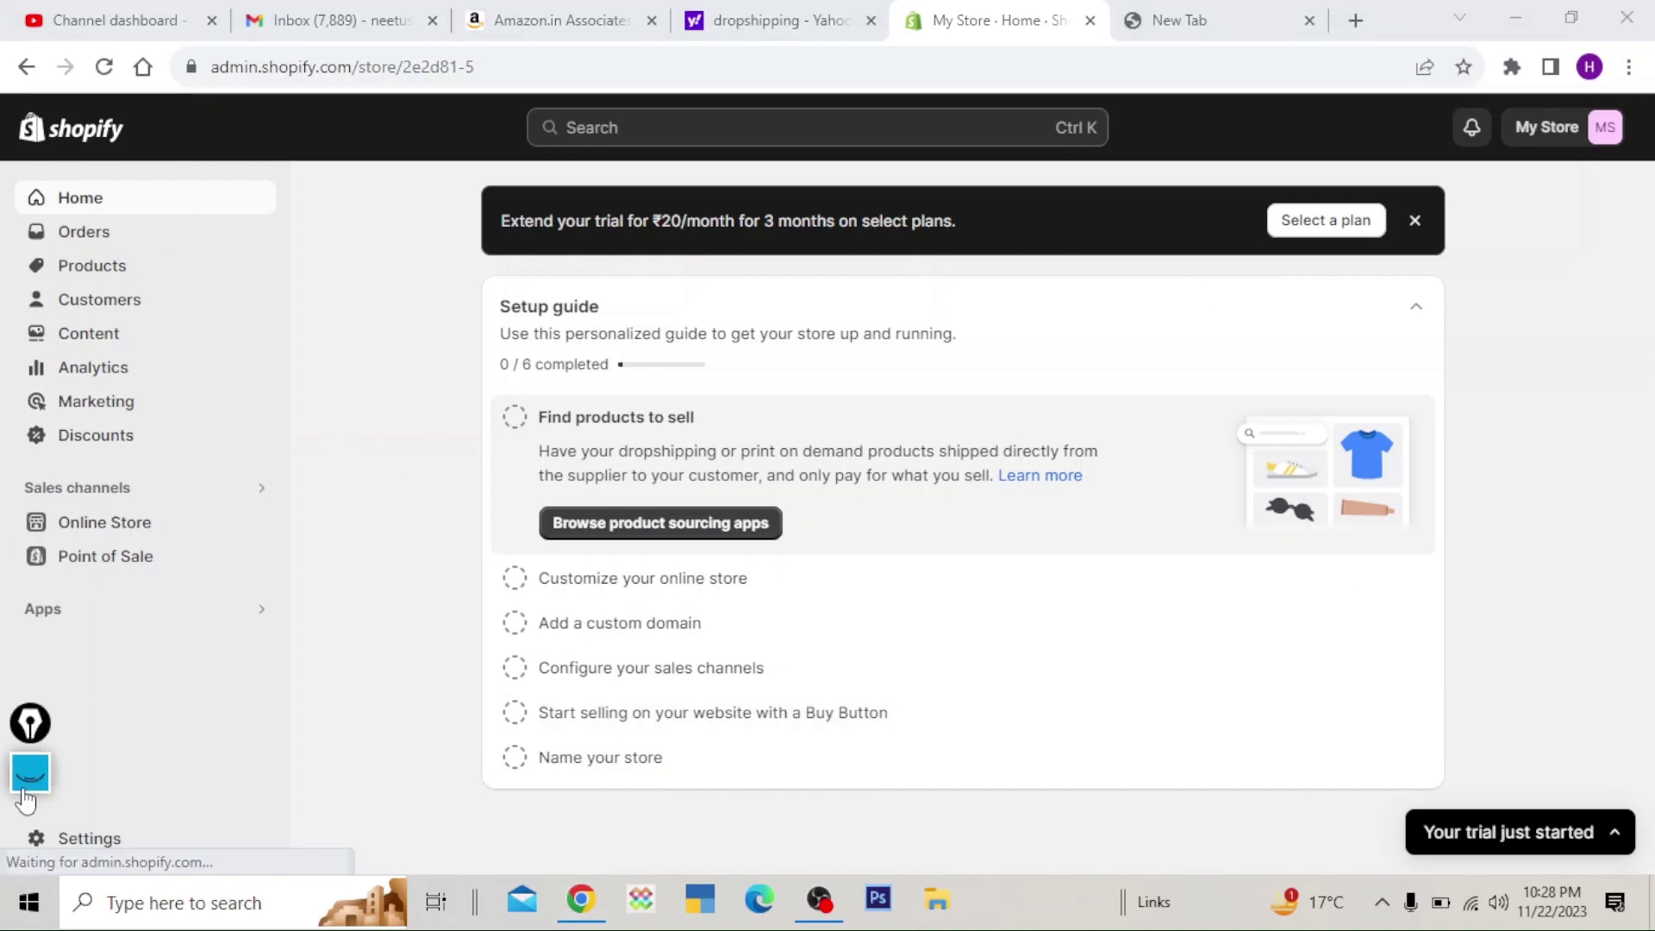
pyautogui.moveTo(163, 517); pyautogui.dragTo(247, 517)
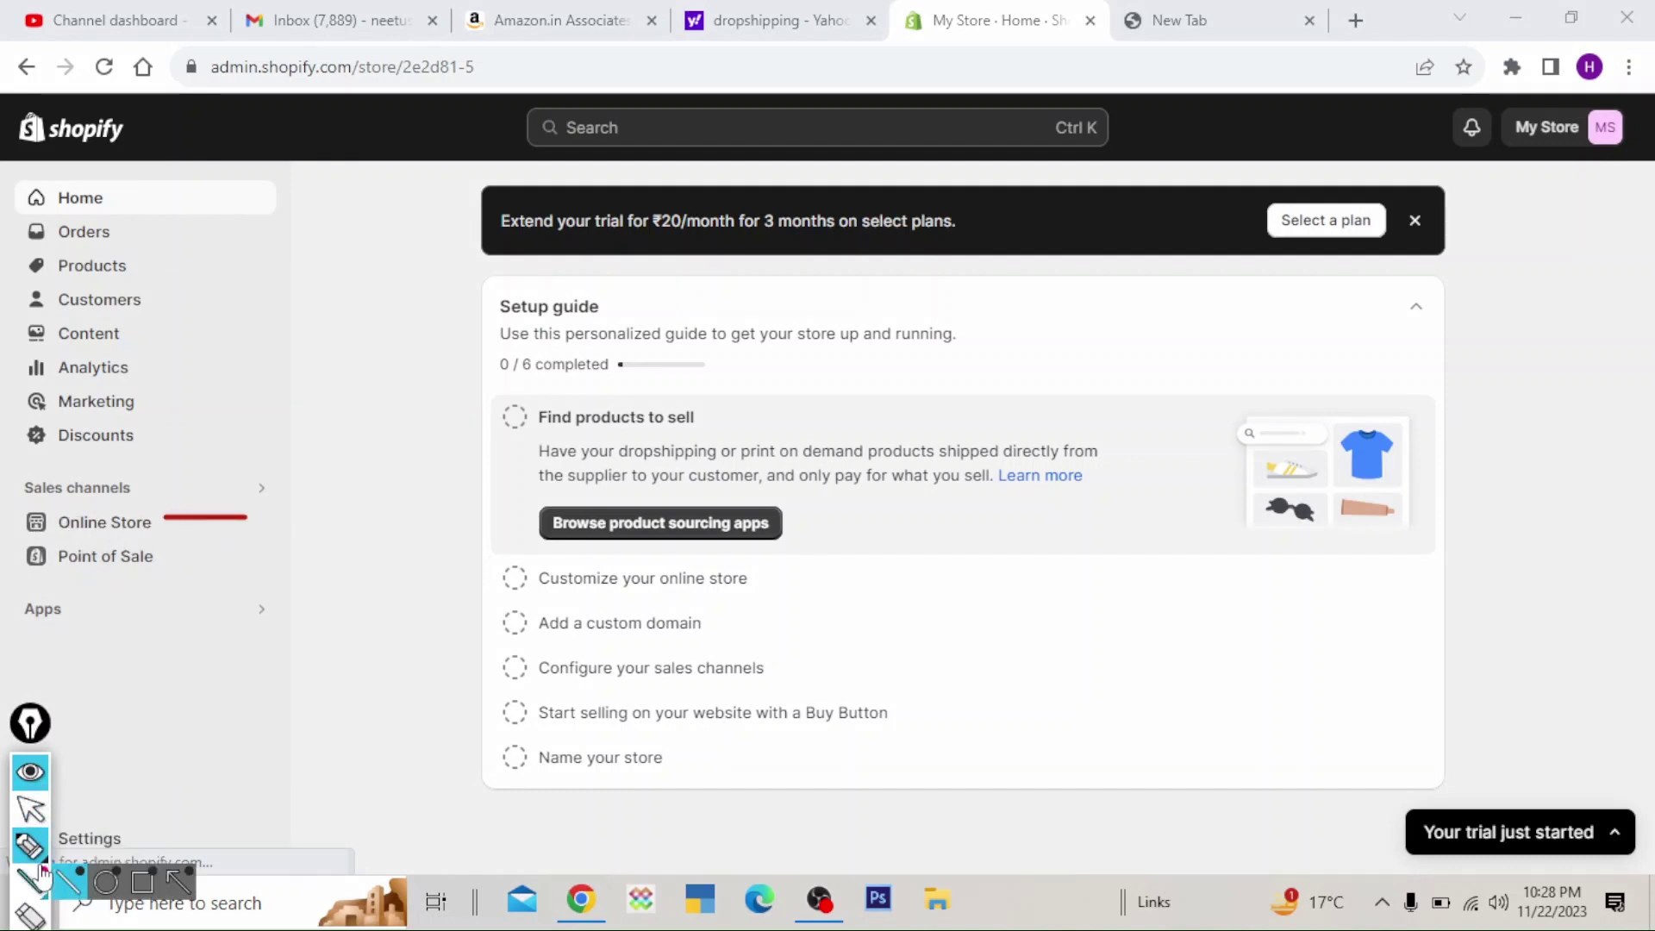
pyautogui.click(33, 774)
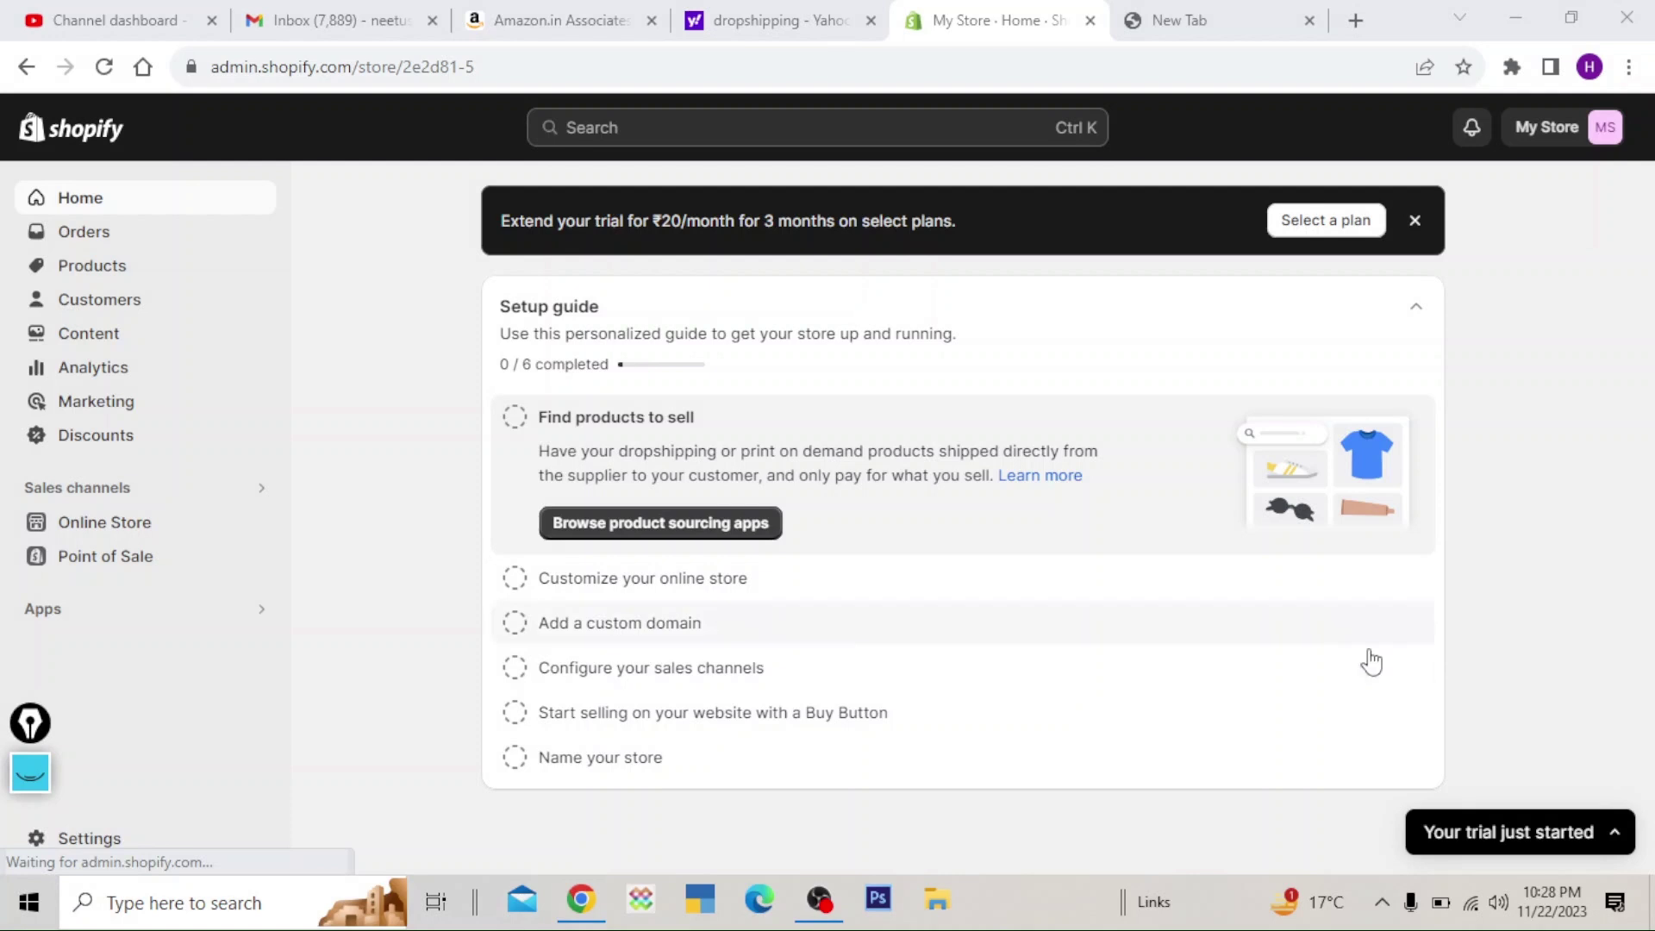
# - Open the online store's themes and go to the Shopify Theme Store to explore more themes
pyautogui.click(120, 521)
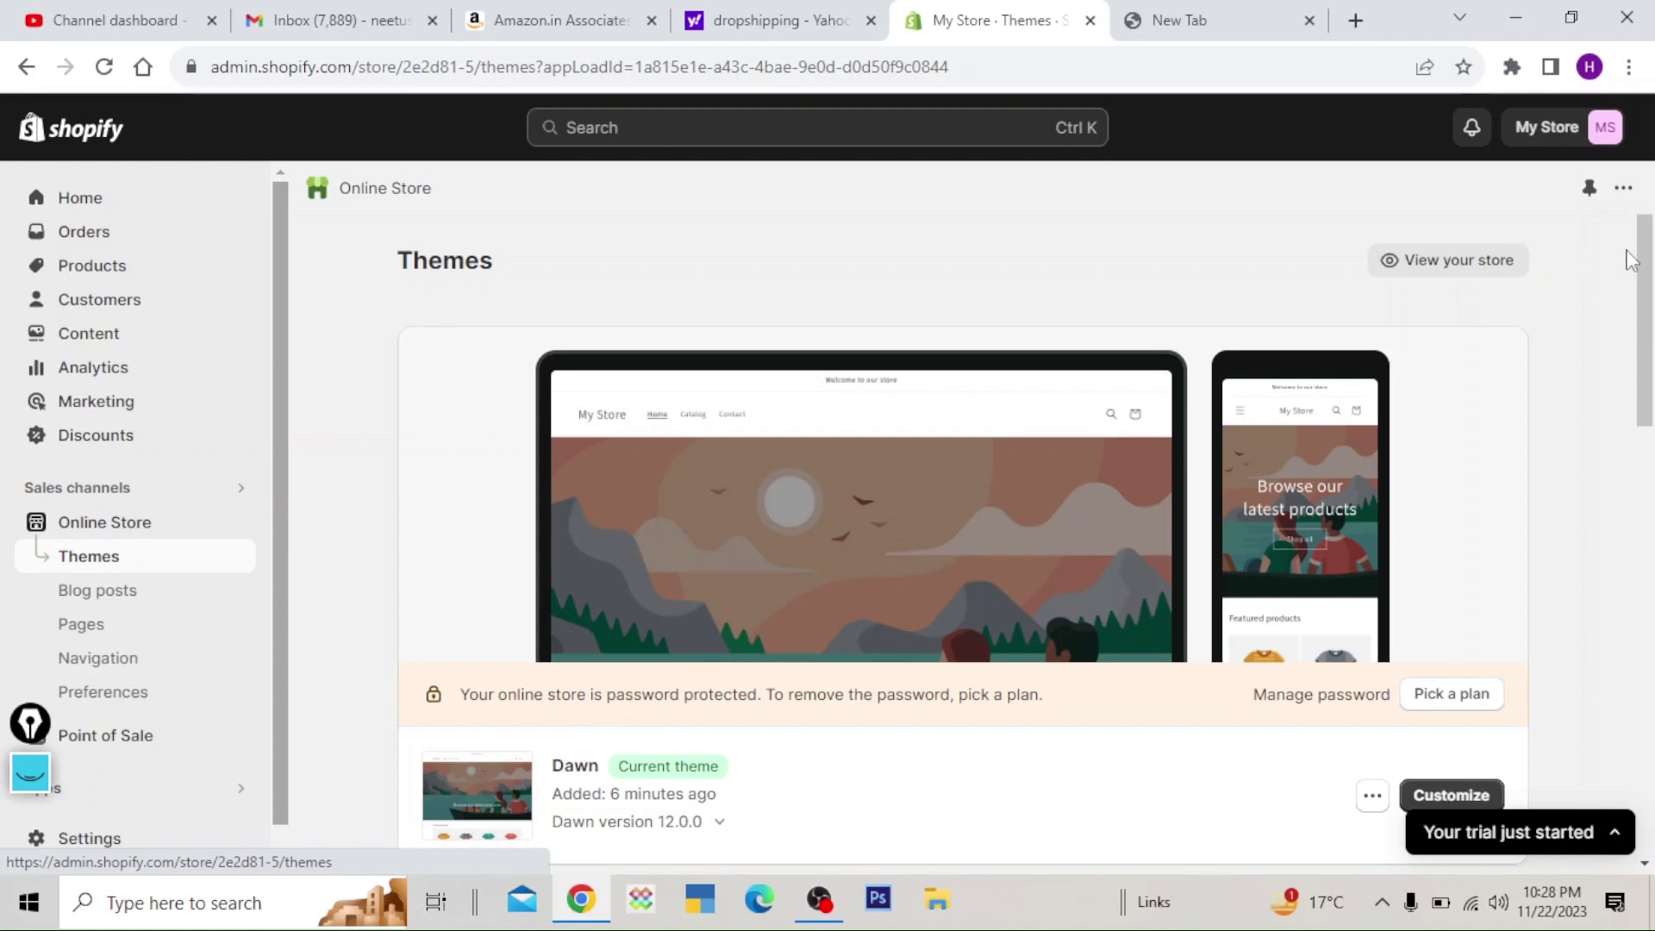
pyautogui.moveTo(1646, 276); pyautogui.dragTo(1650, 353)
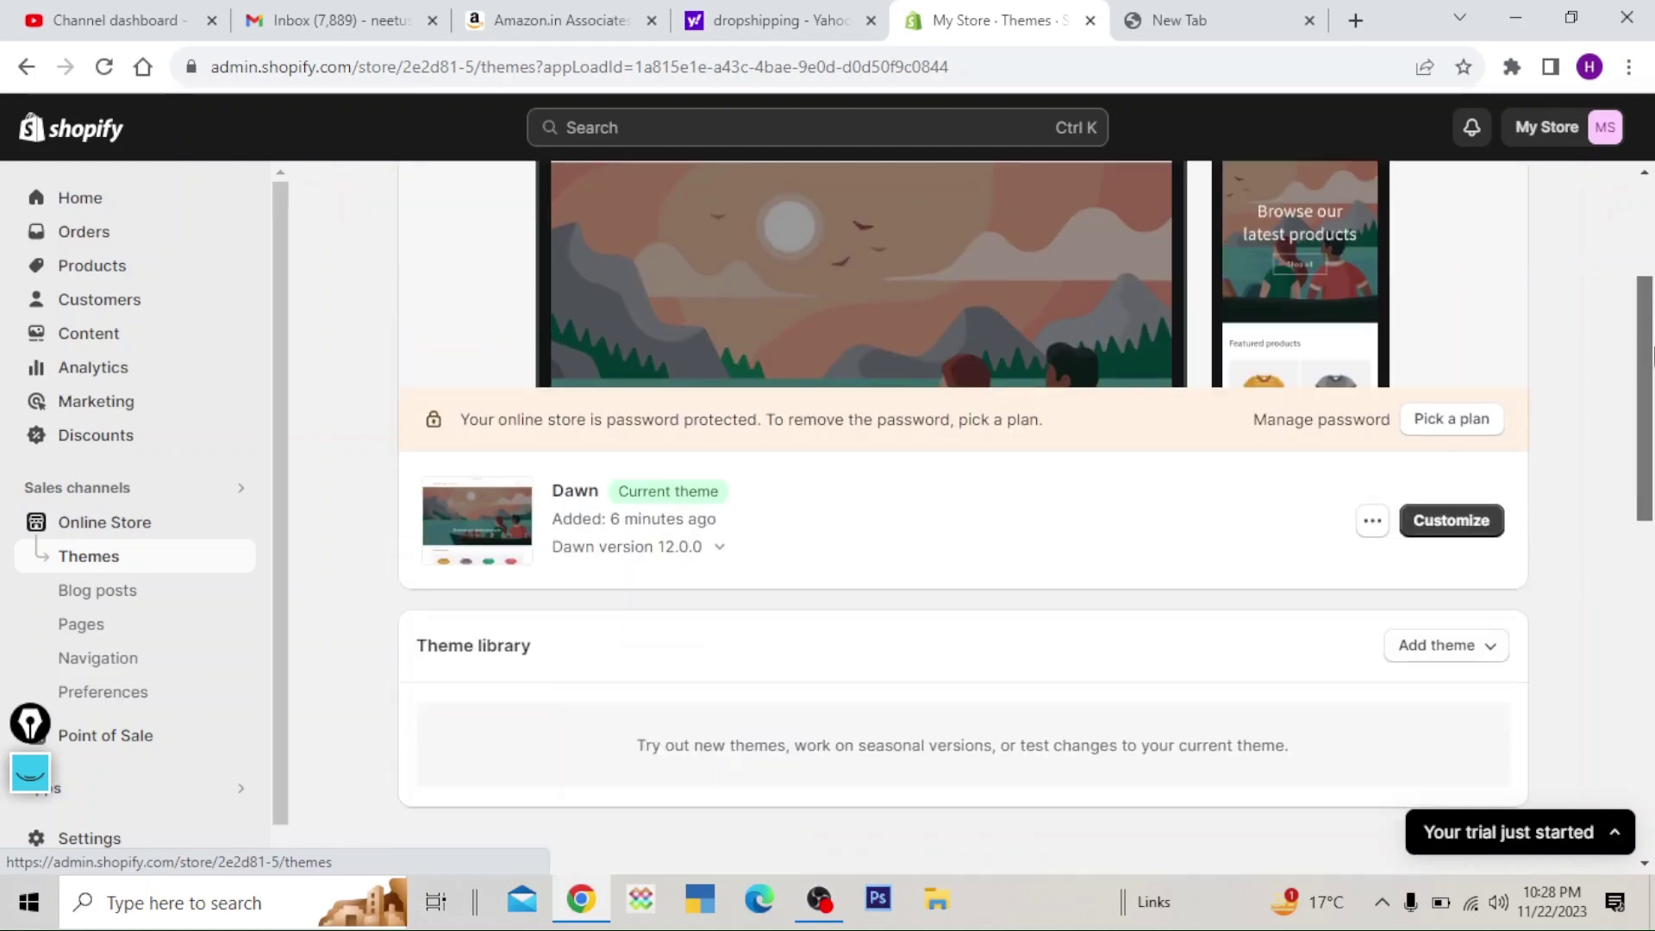
pyautogui.scroll(1, 1648, 615)
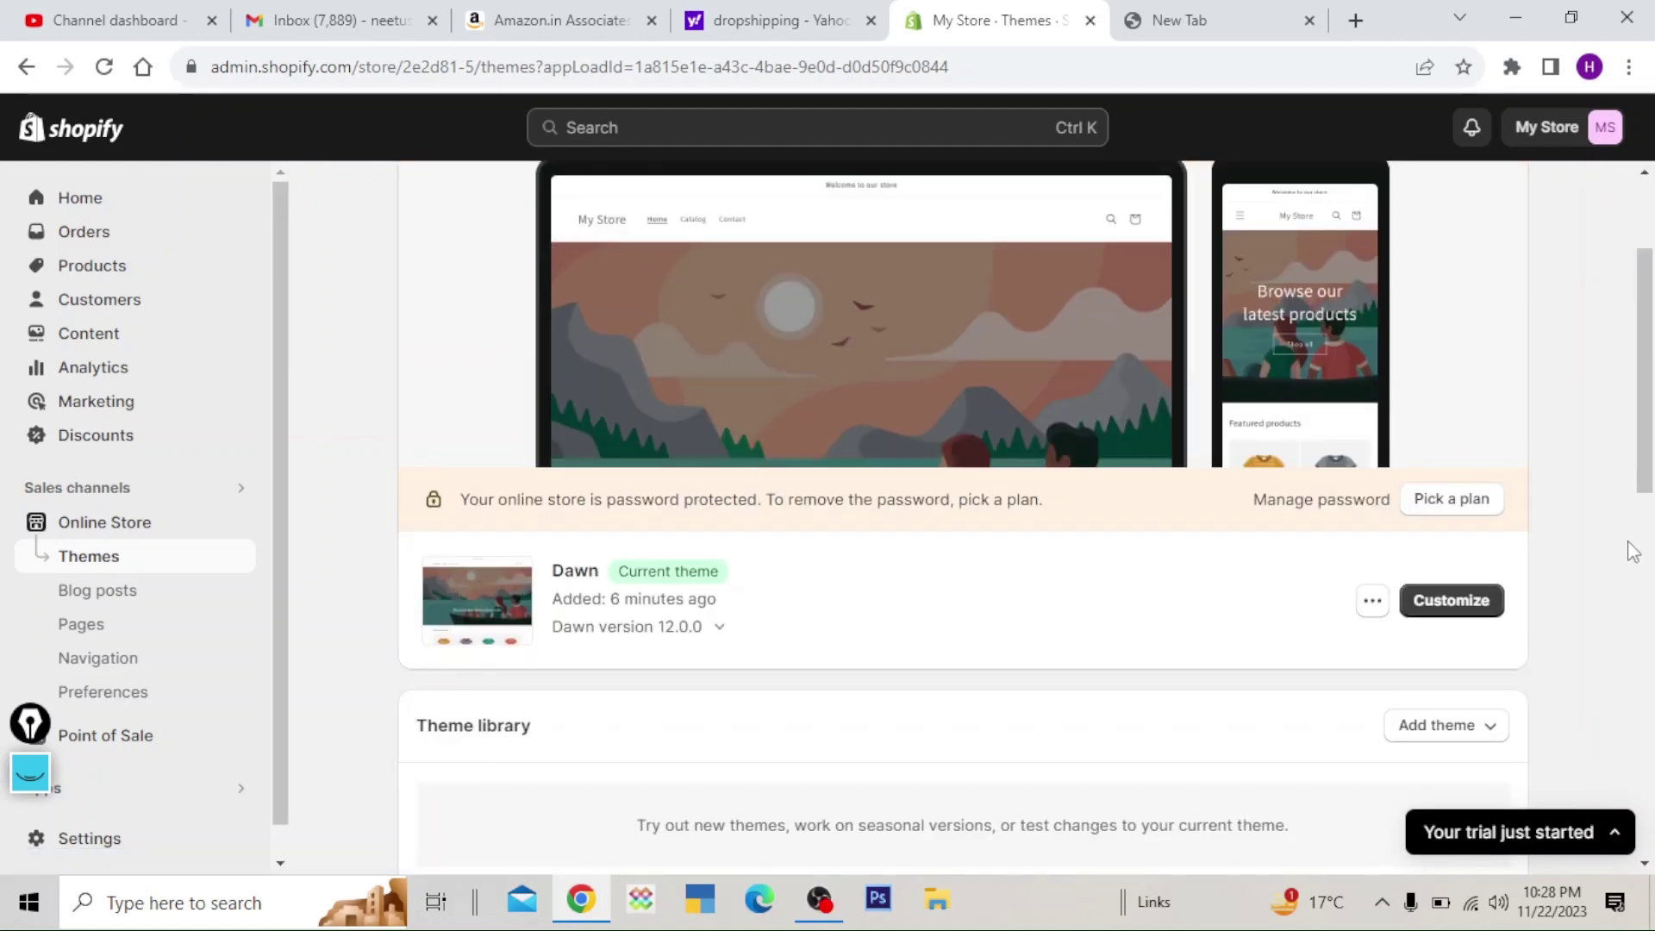
pyautogui.moveTo(1649, 412); pyautogui.dragTo(1649, 771)
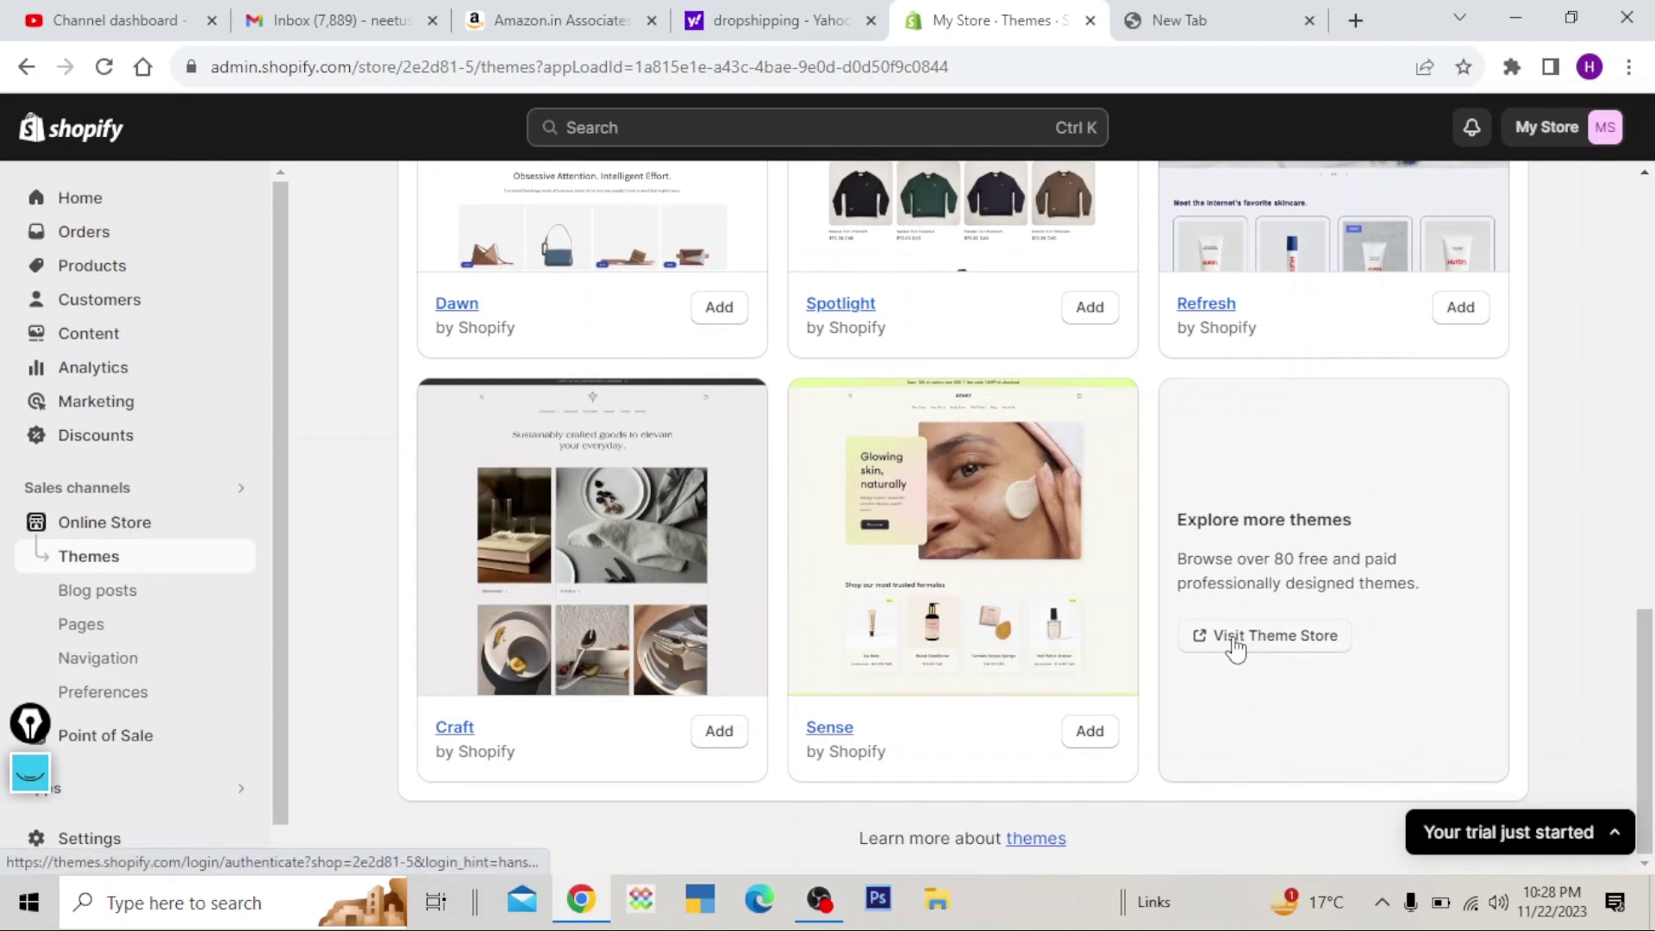
pyautogui.click(1272, 641)
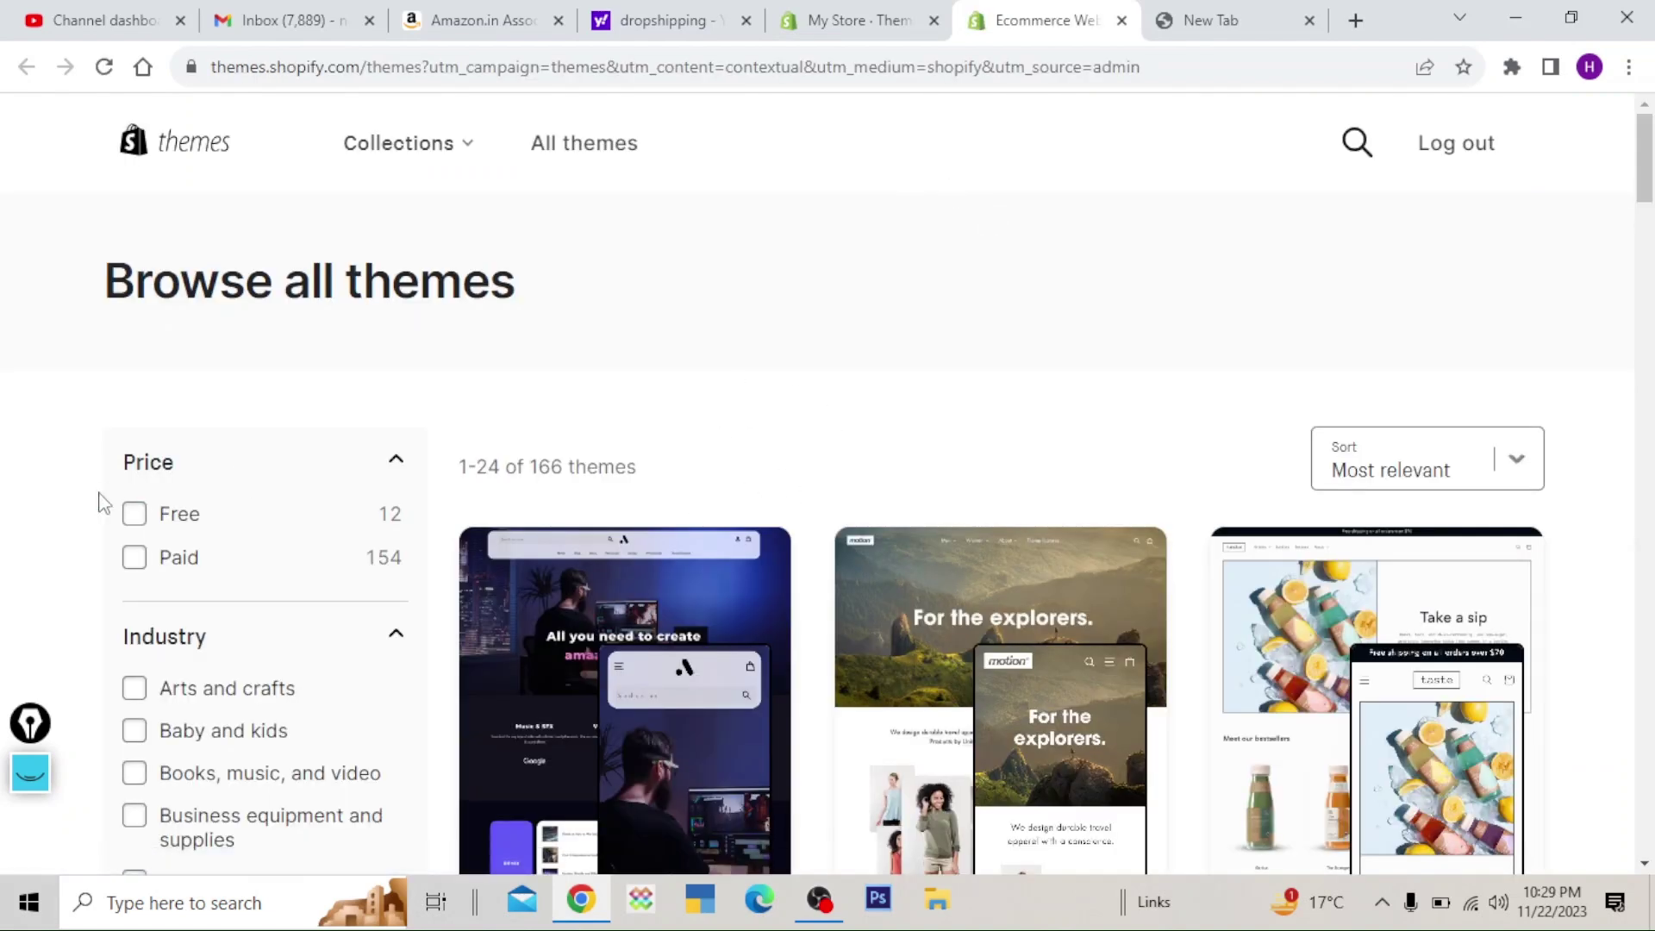
# - Filter the theme catalogue to free themes and open the Refresh theme's details page
pyautogui.click(134, 517)
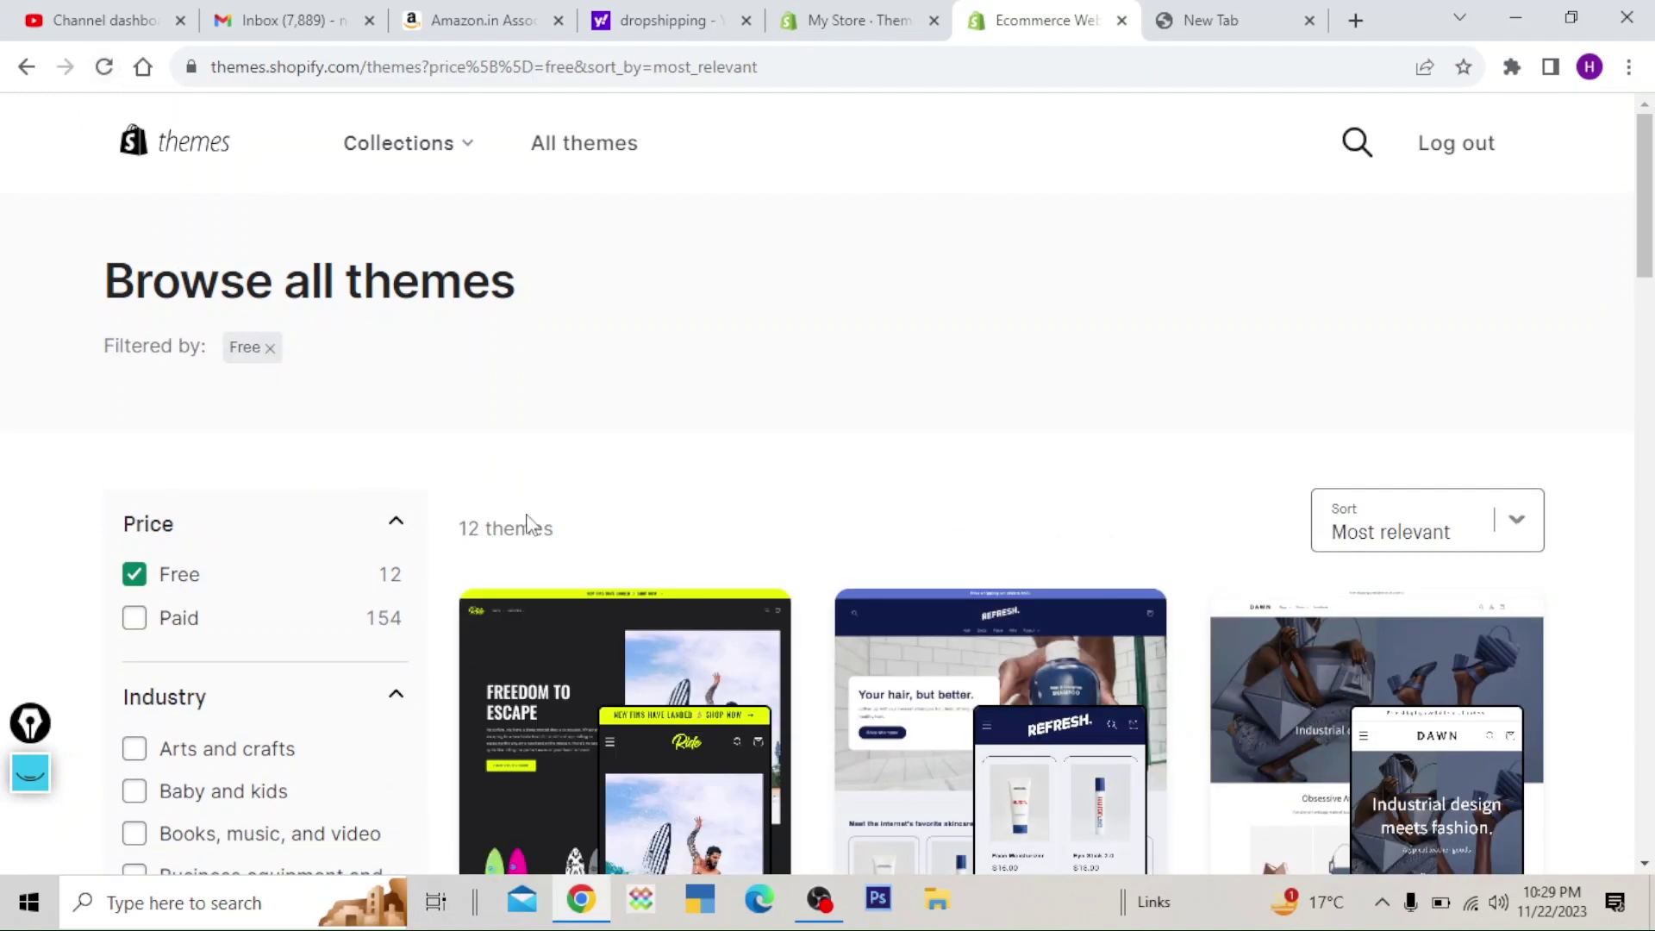
pyautogui.moveTo(1646, 246); pyautogui.dragTo(1651, 322)
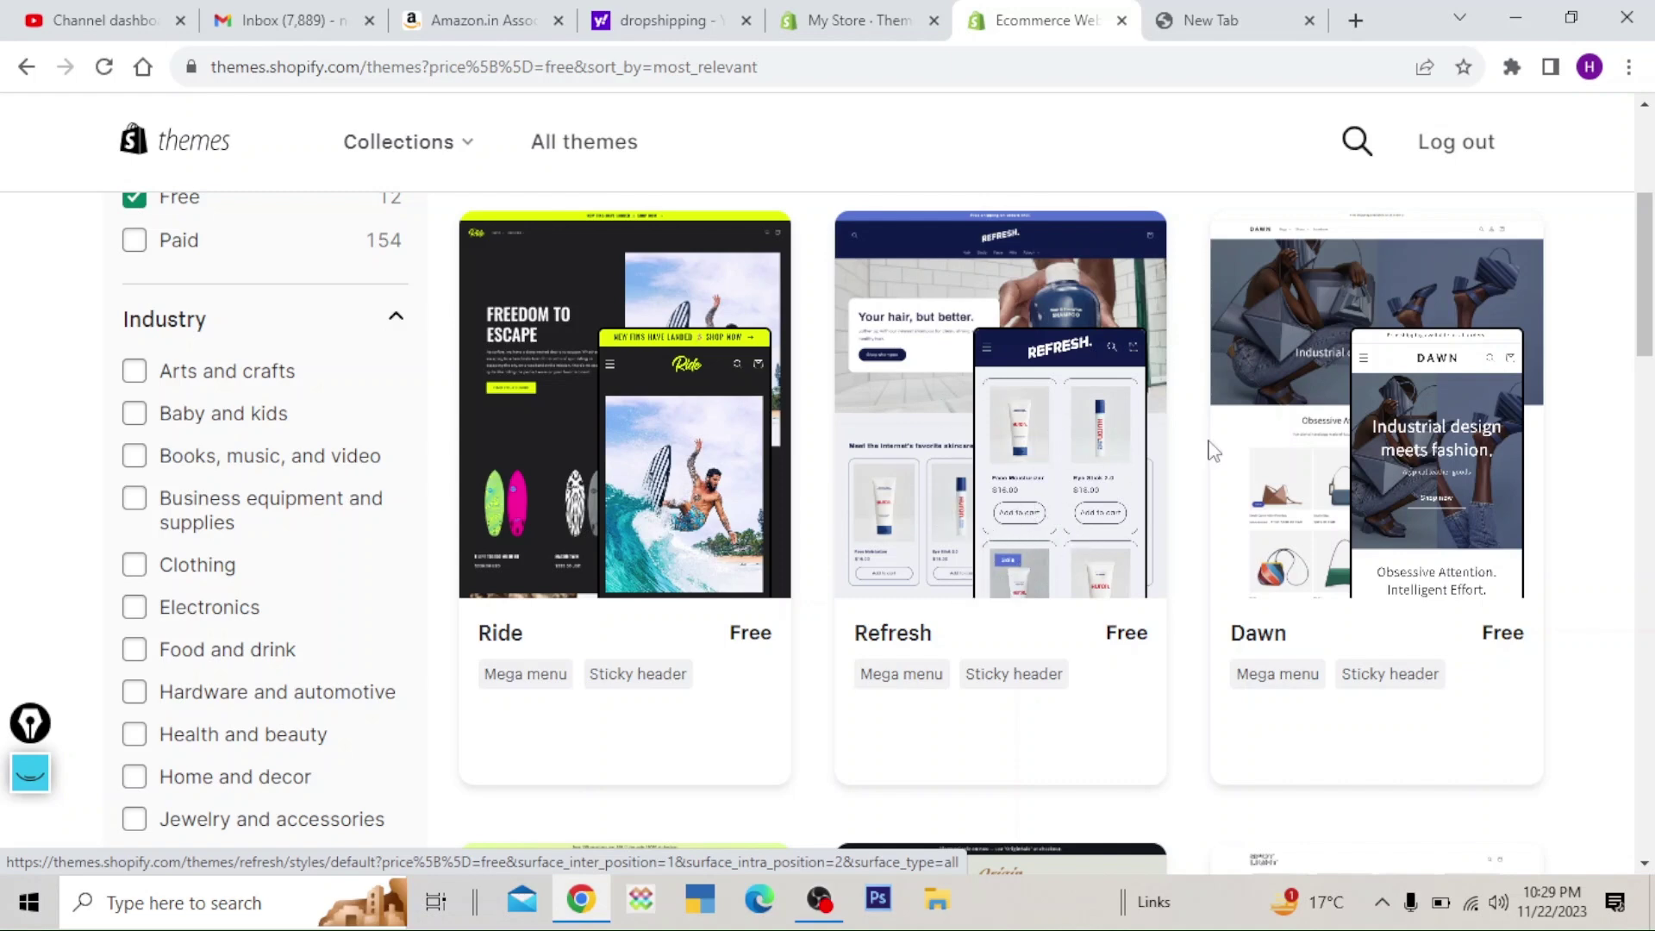
pyautogui.scroll(-5, 1650, 326)
pyautogui.scroll(6, 1650, 326)
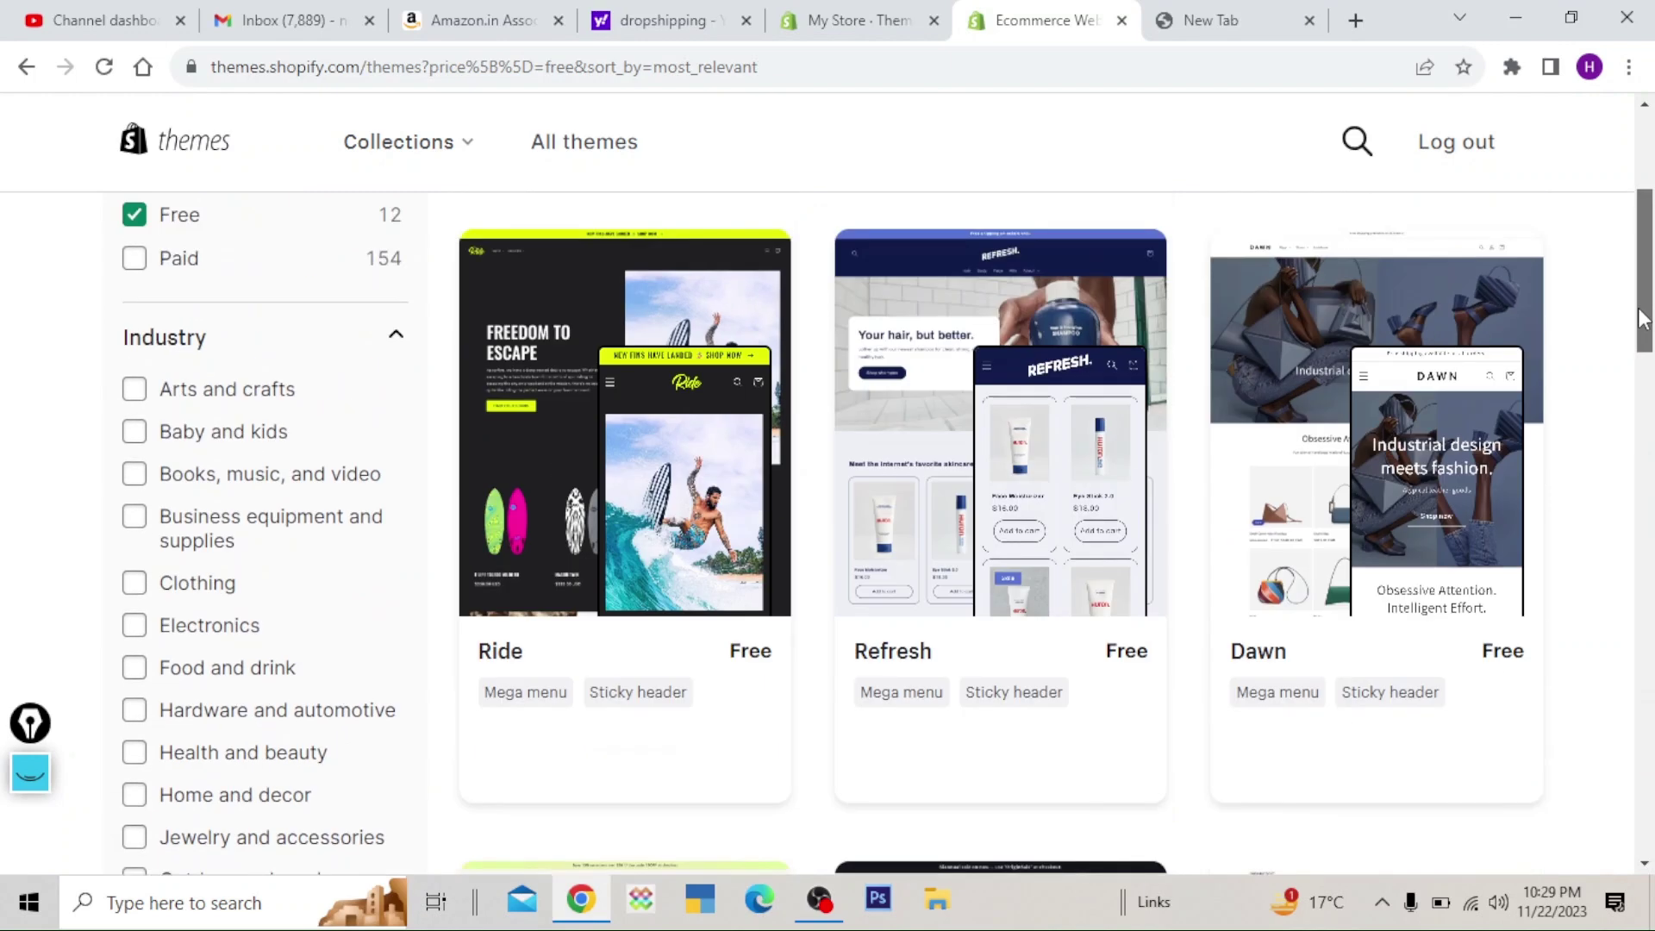
pyautogui.click(1031, 440)
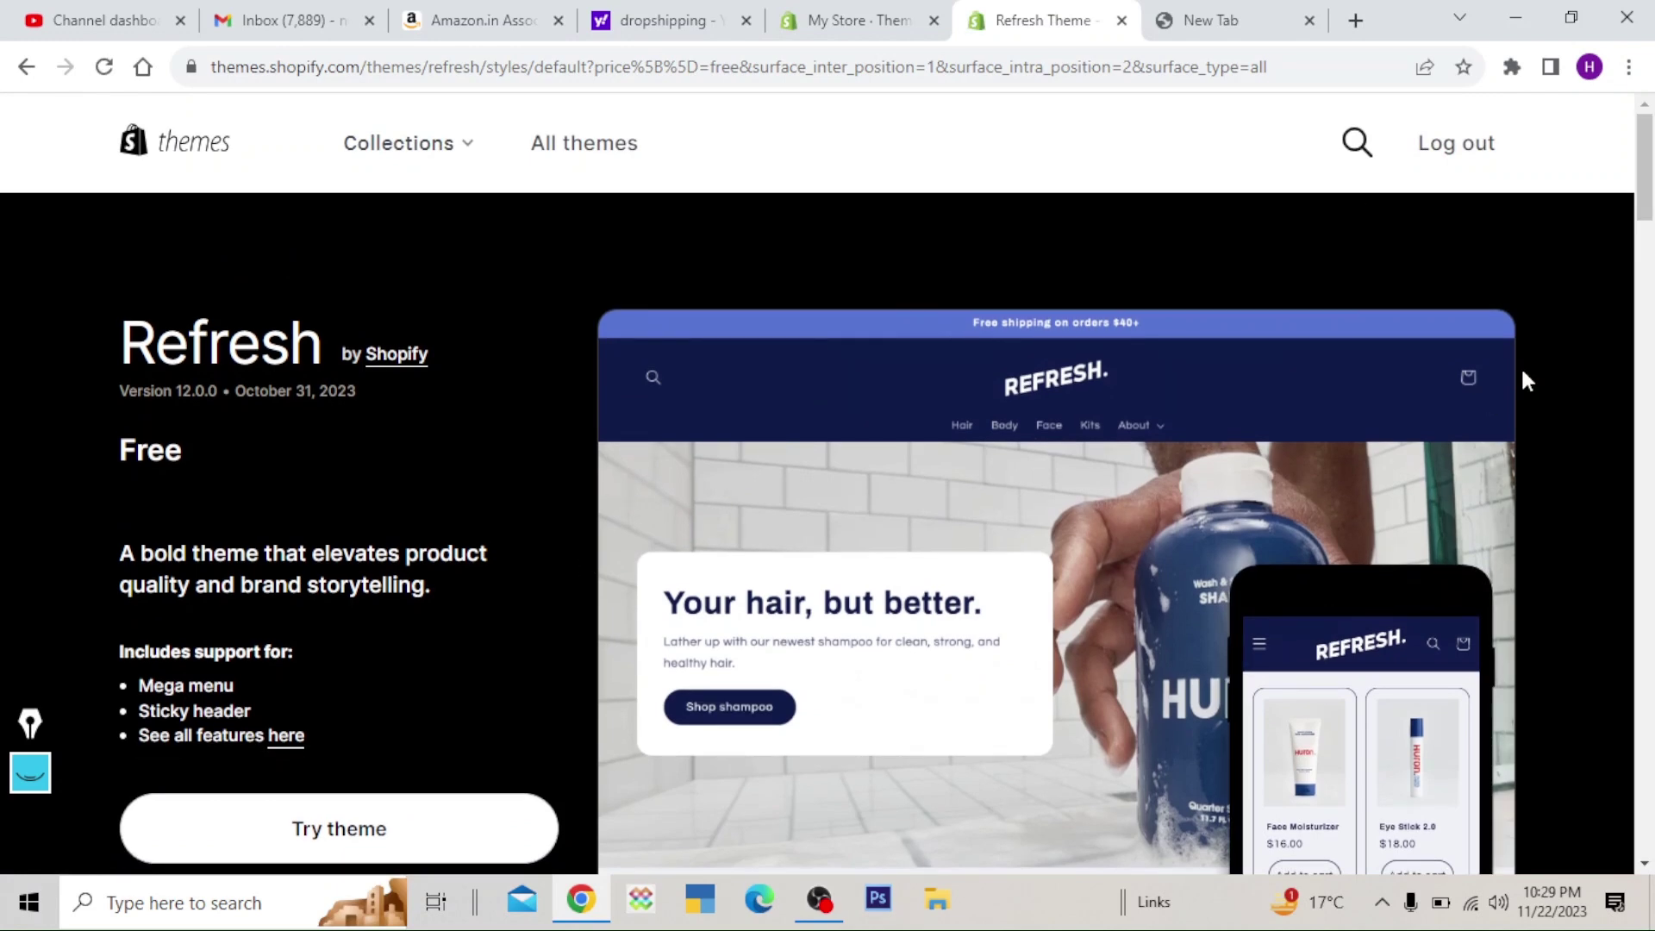
pyautogui.scroll(-4, 1650, 298)
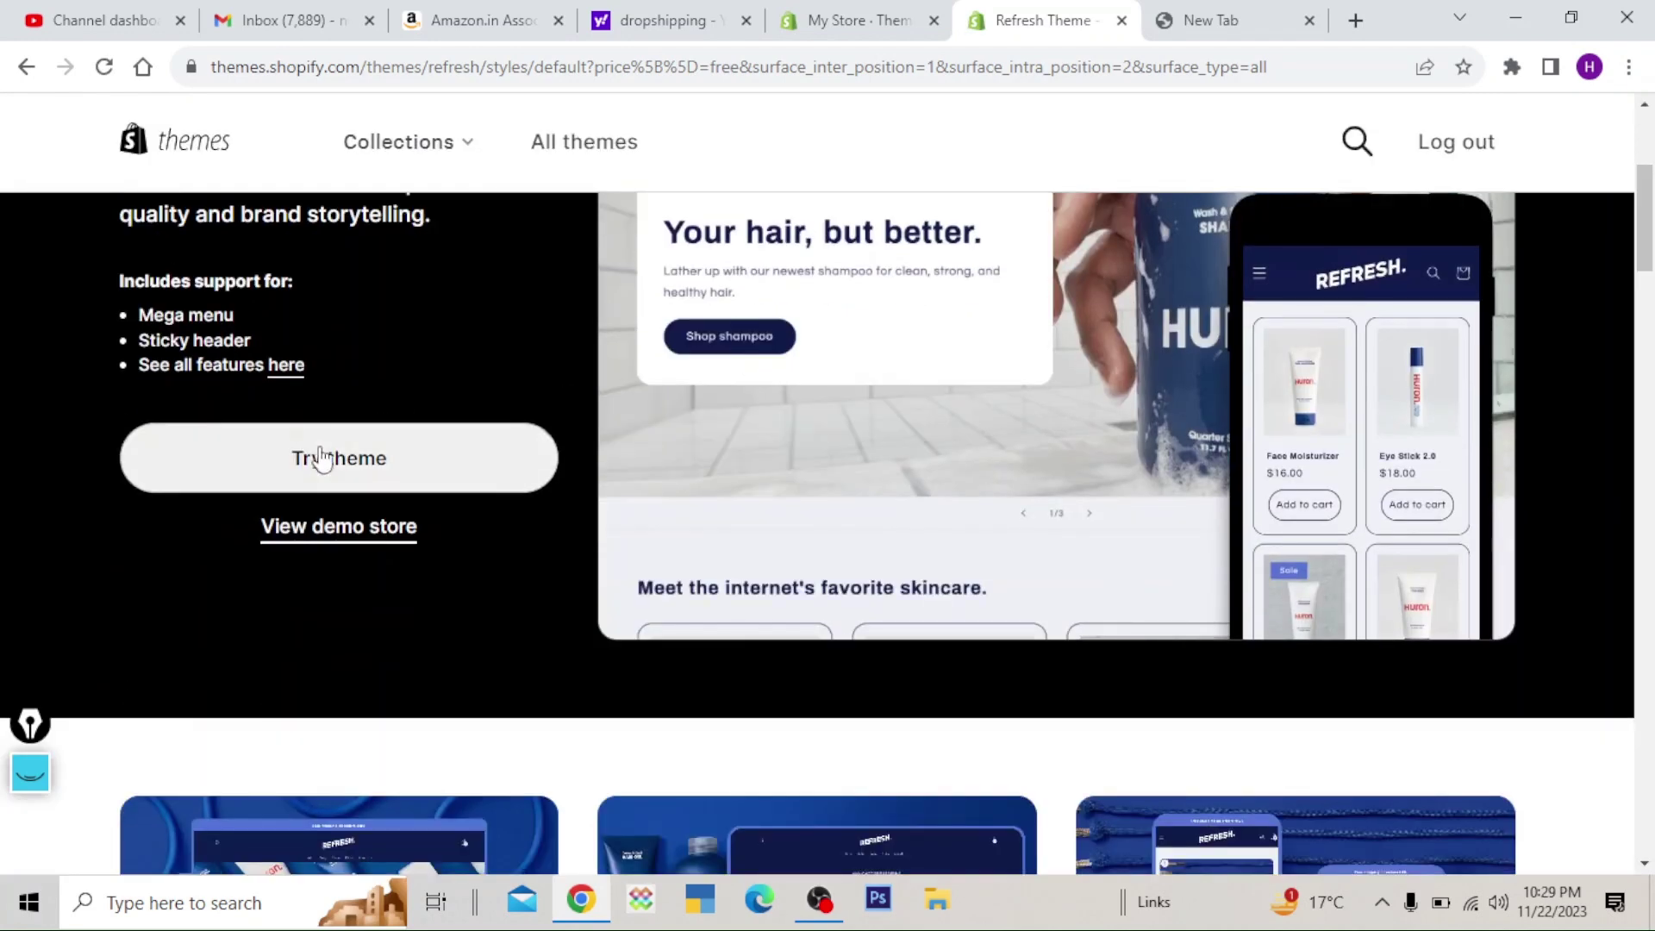
# - Add the Refresh theme to the store's theme library and bring up the annotation toolbar over the themes page
pyautogui.click(342, 471)
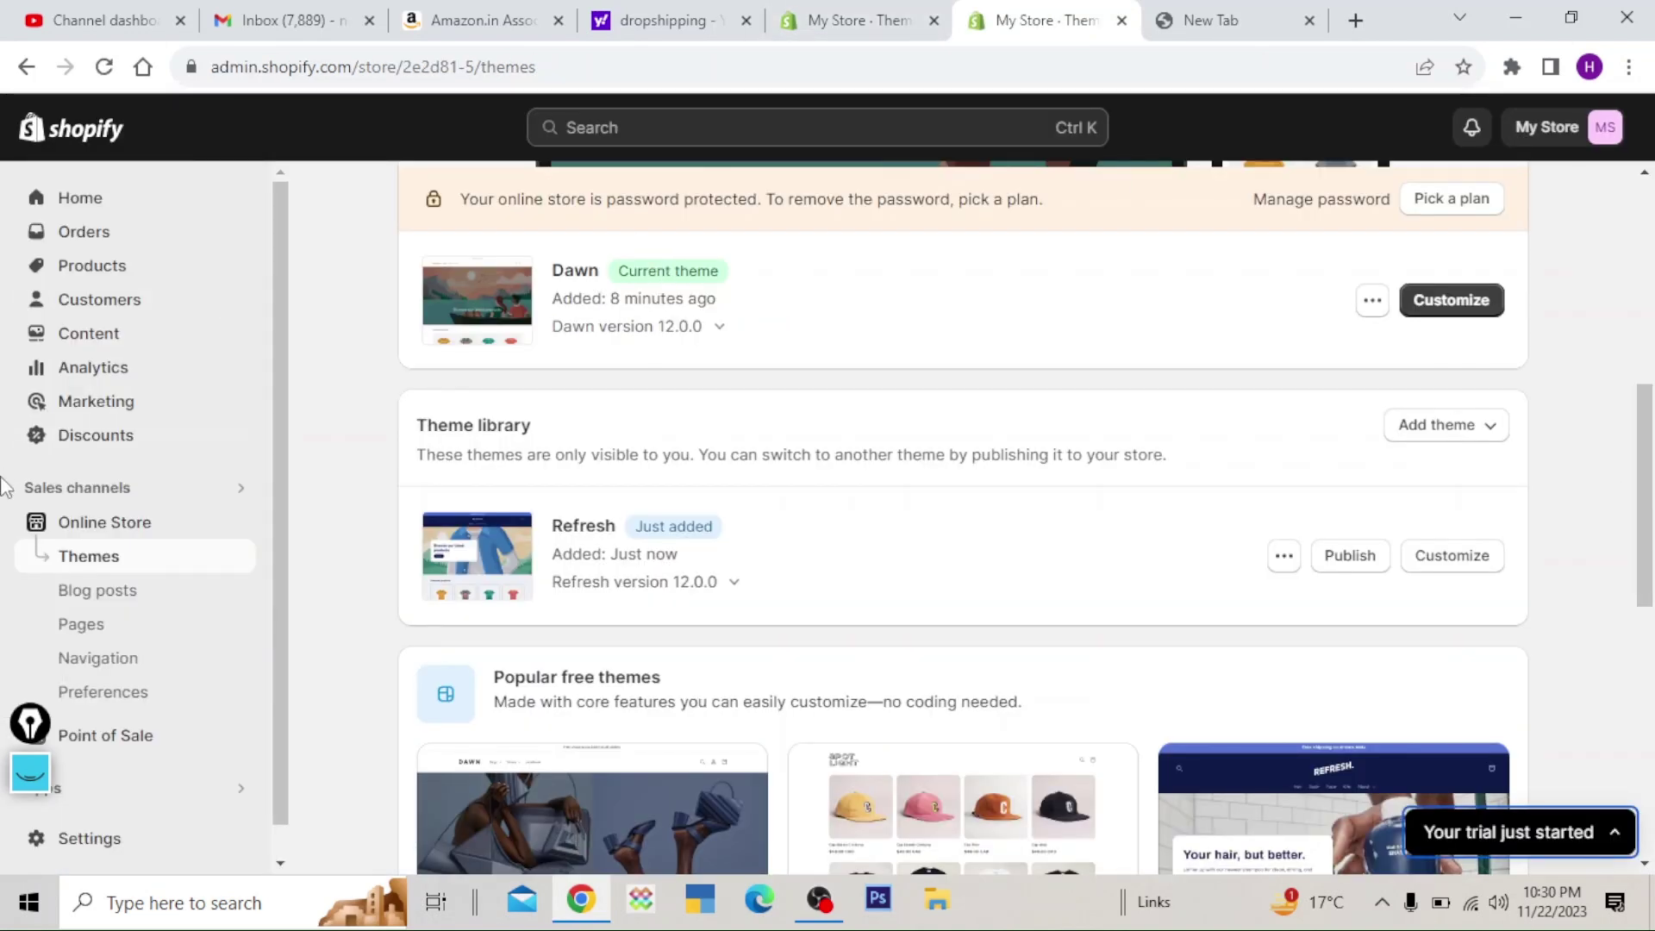
pyautogui.moveTo(30, 722); pyautogui.dragTo(20, 438)
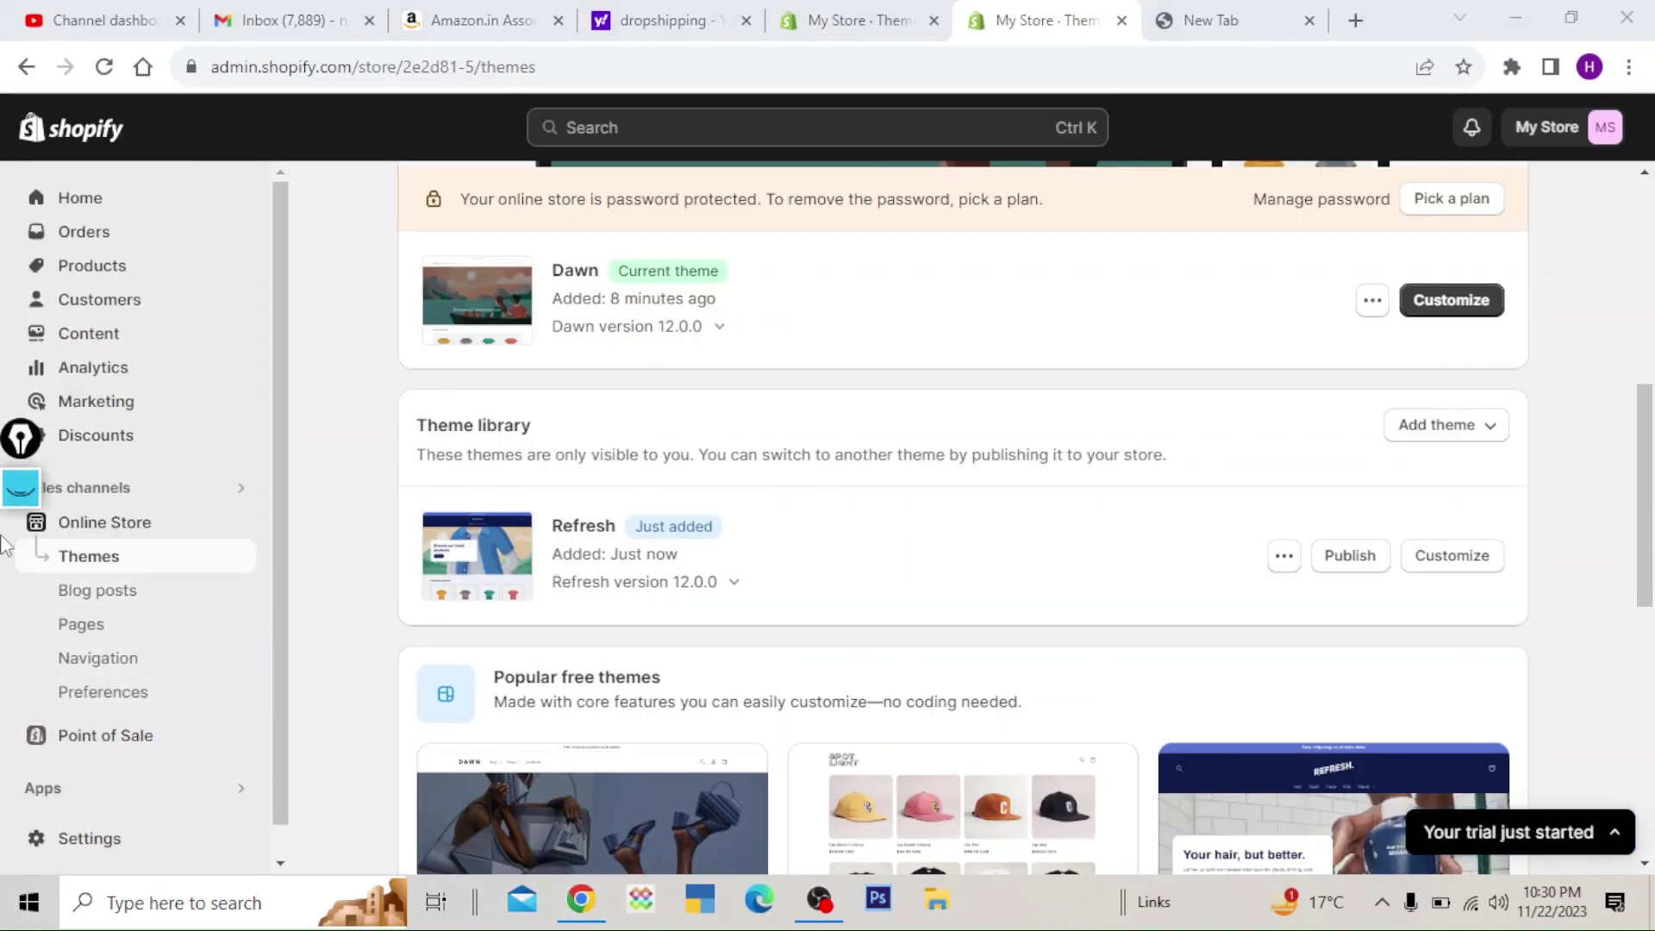
pyautogui.click(22, 565)
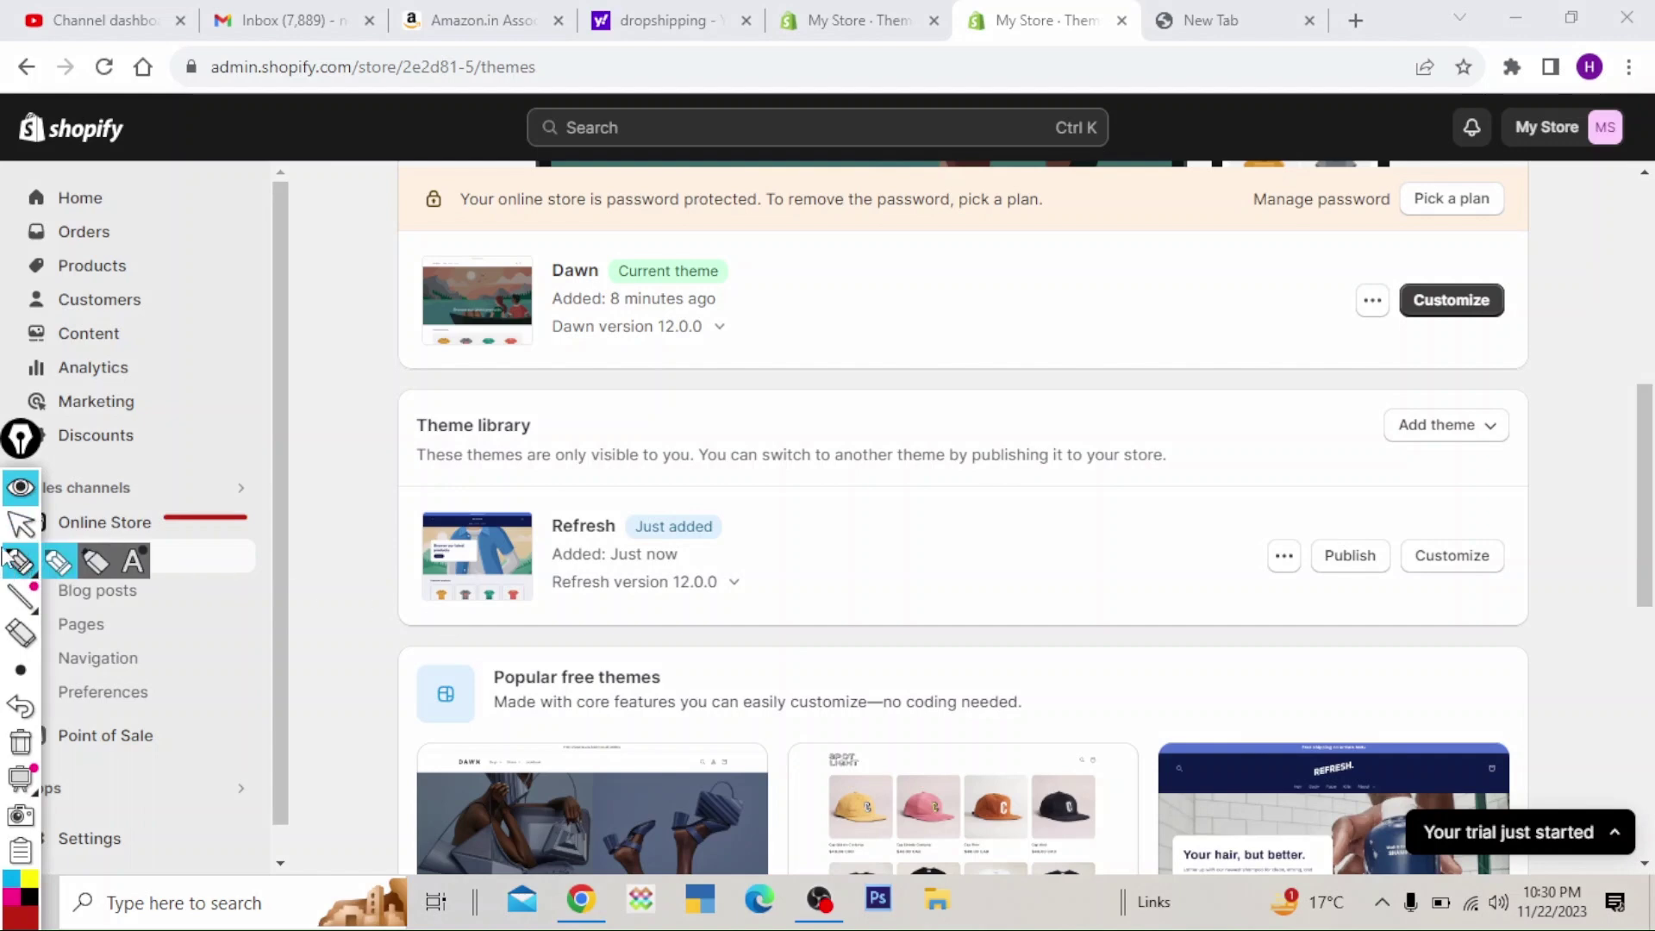
pyautogui.click(21, 523)
pyautogui.scroll(-3, 1646, 455)
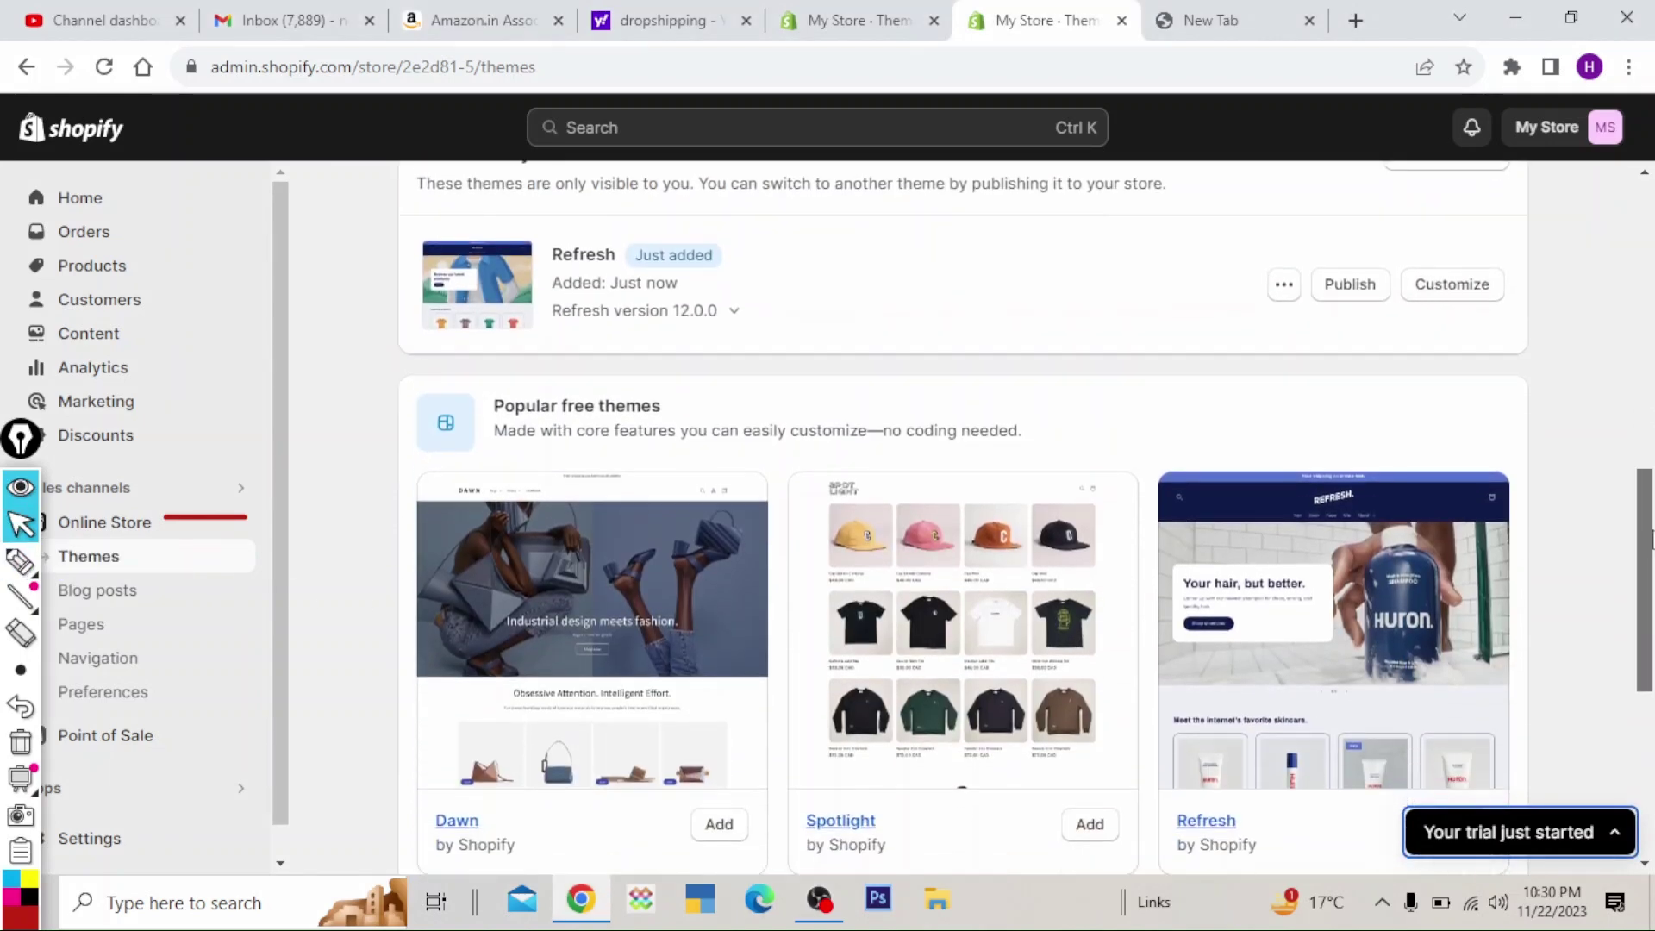
pyautogui.scroll(2, 1646, 455)
# - Outline the Theme library section with a red freehand box, clear all annotations and return to normal pointer mode
pyautogui.click(22, 562)
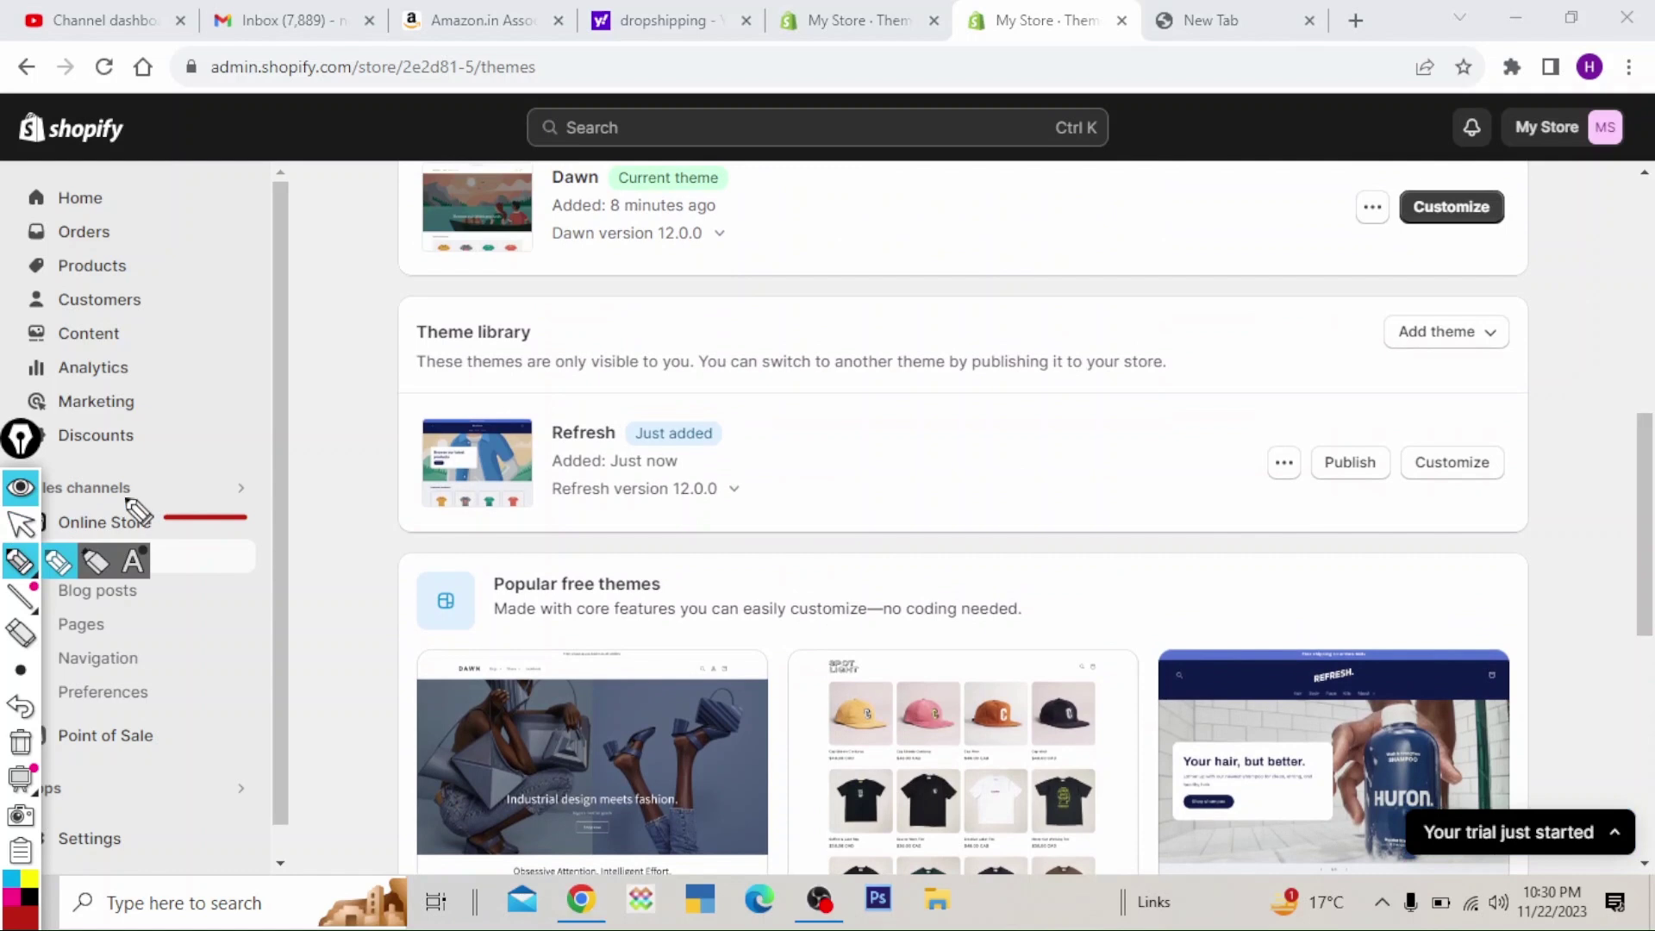
pyautogui.moveTo(382, 320)
pyautogui.mouseDown()
pyautogui.moveTo(1231, 313)
pyautogui.moveTo(1603, 403)
pyautogui.moveTo(934, 552)
pyautogui.moveTo(371, 549)
pyautogui.moveTo(384, 312)
pyautogui.mouseUp()
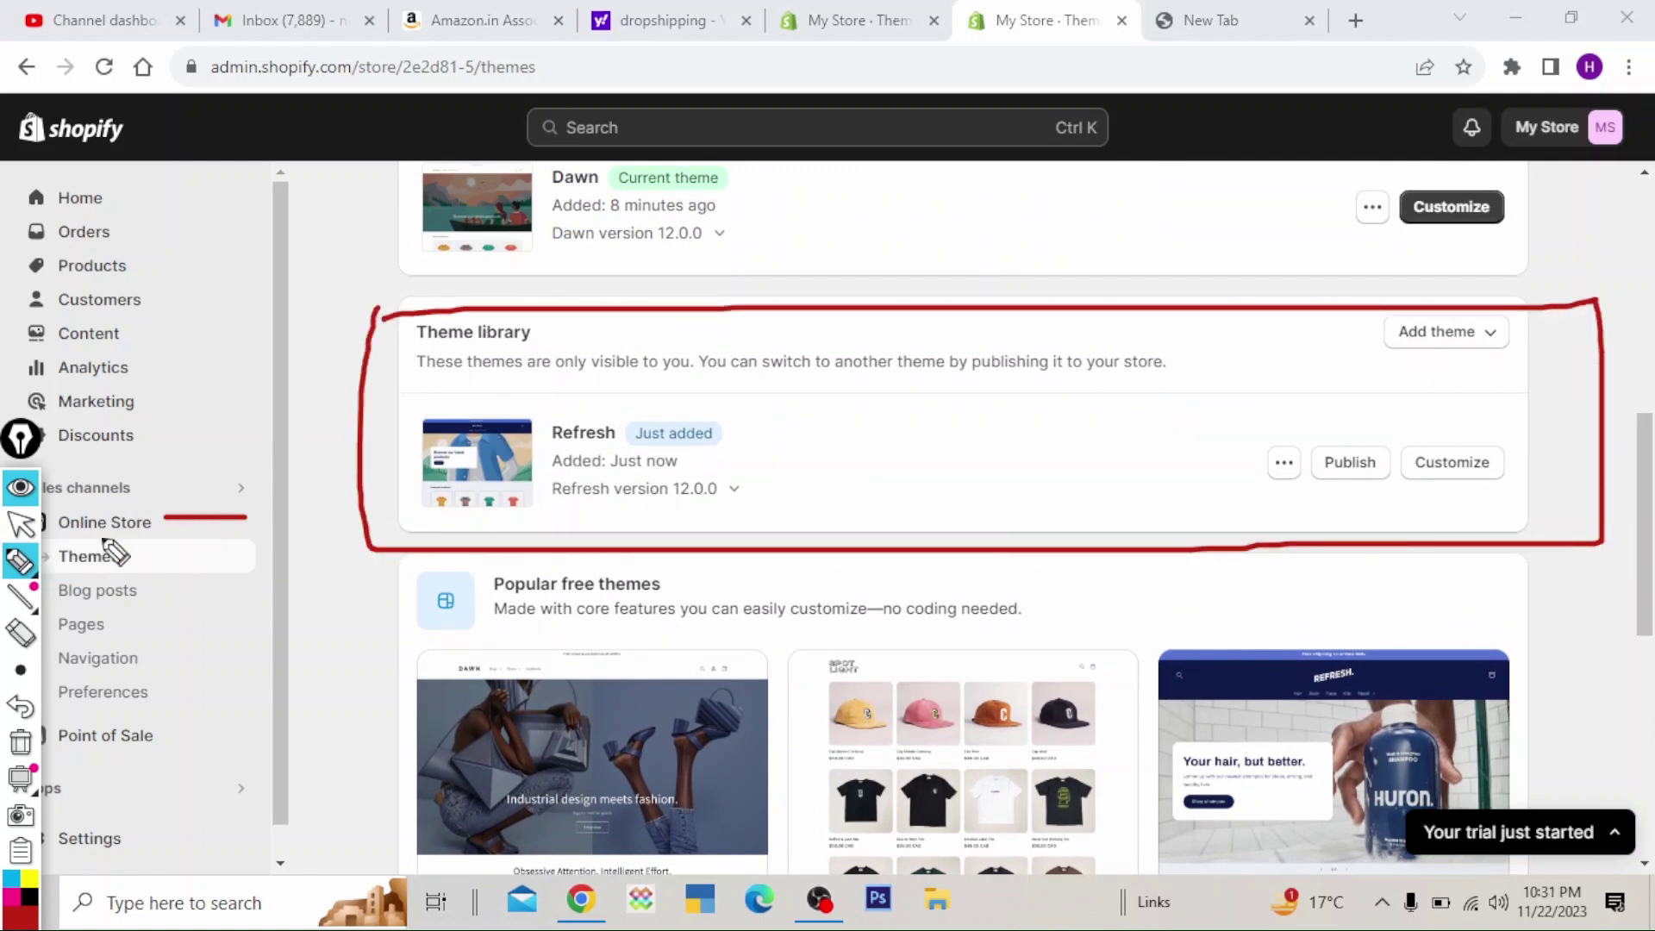
pyautogui.click(21, 741)
pyautogui.click(21, 524)
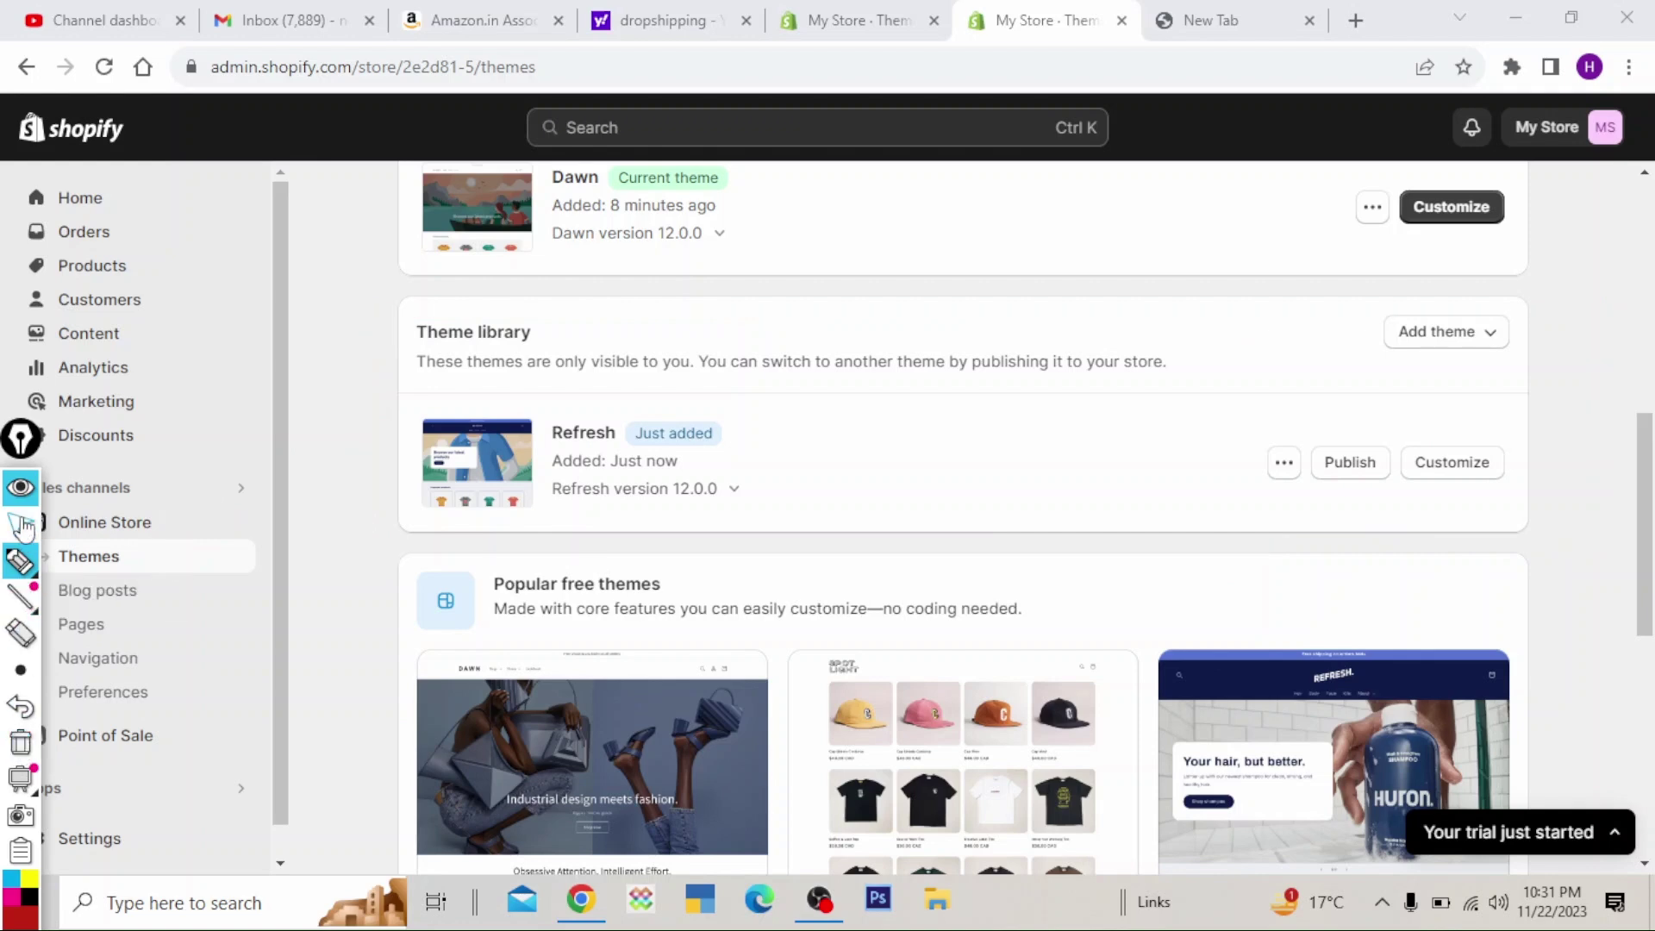
# - Publish the Refresh theme in place of the current Dawn theme
pyautogui.click(1350, 466)
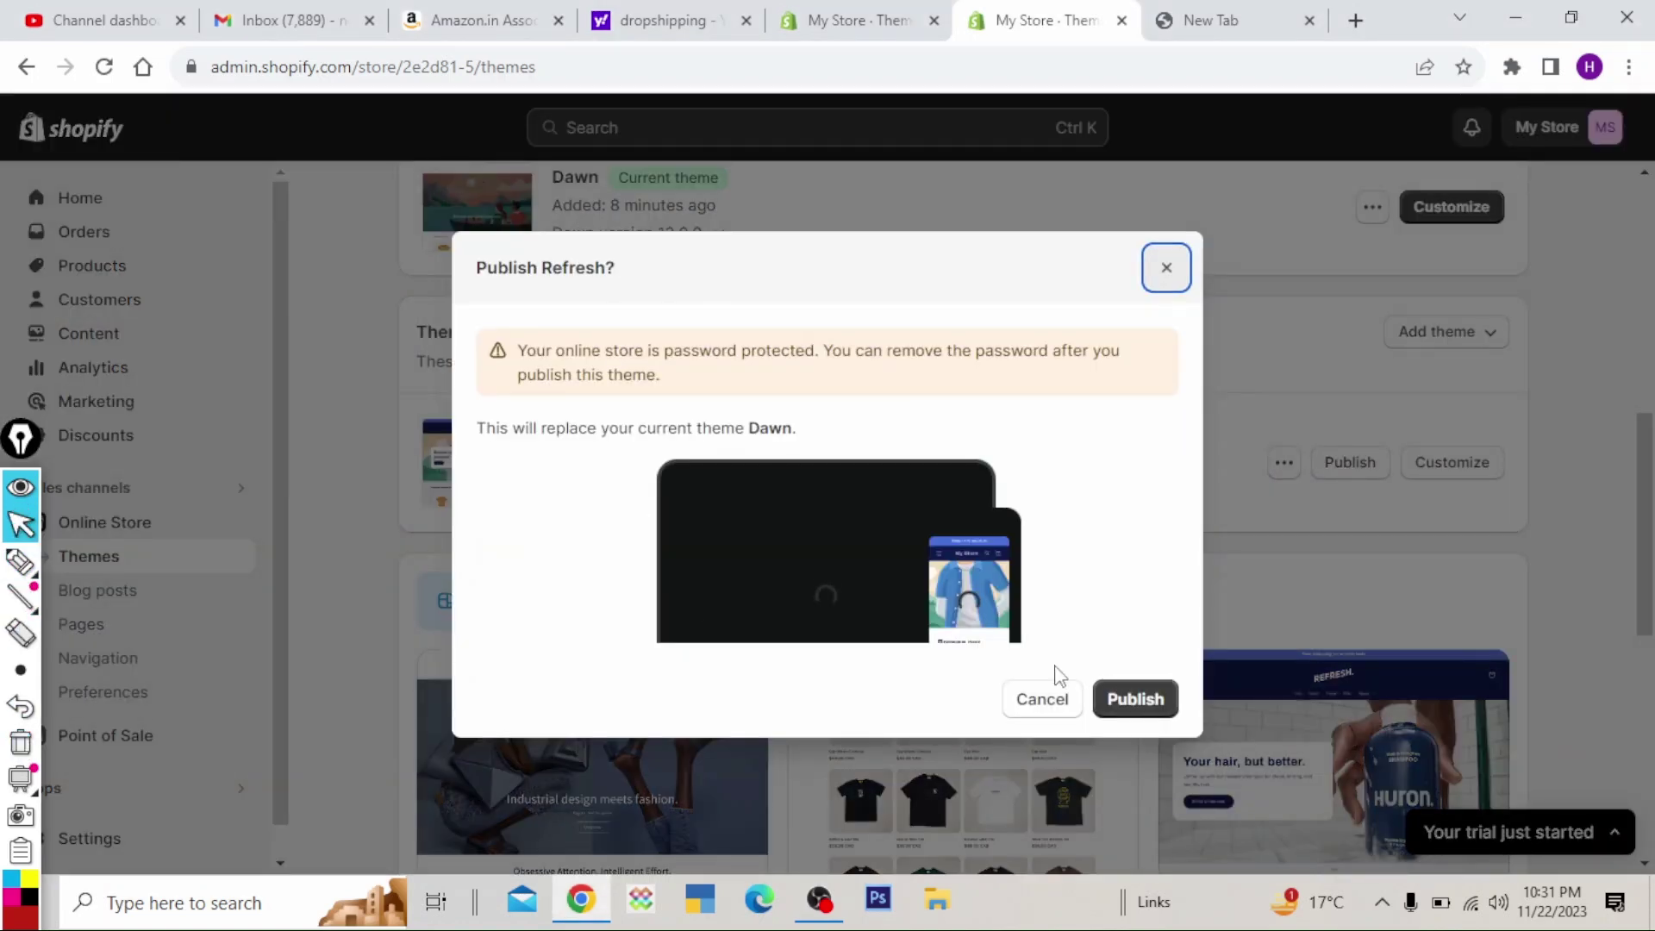
pyautogui.click(1131, 705)
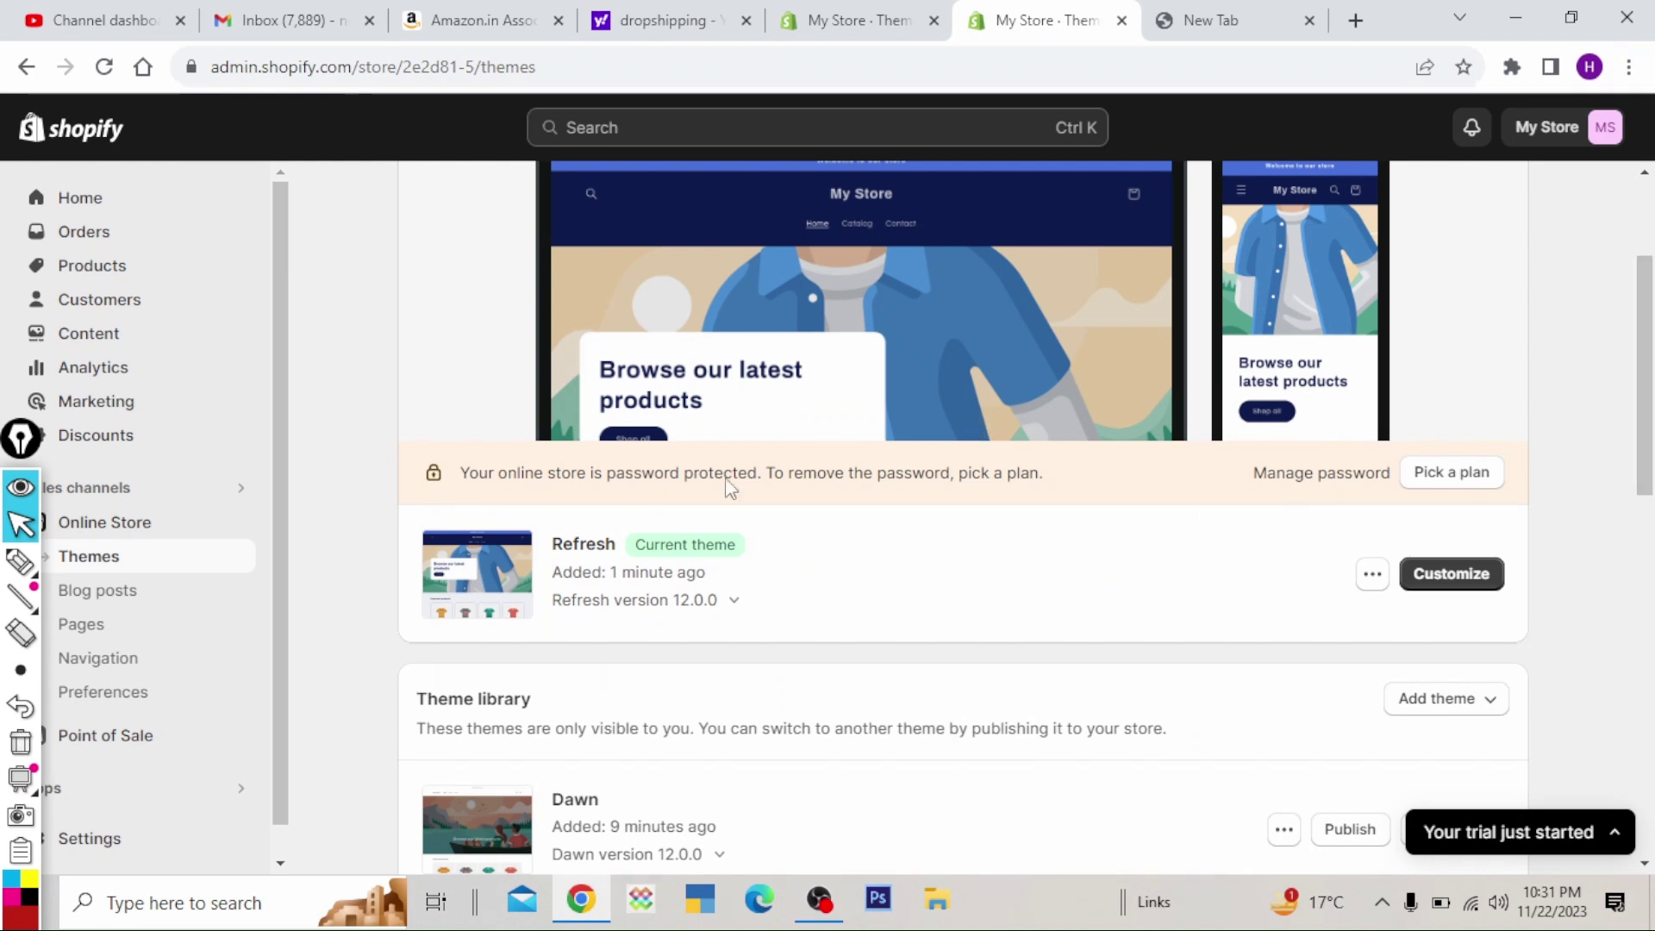
# - Point a red freehand arrow at the Refresh theme's "Current theme" label and erase the annotation
pyautogui.click(20, 562)
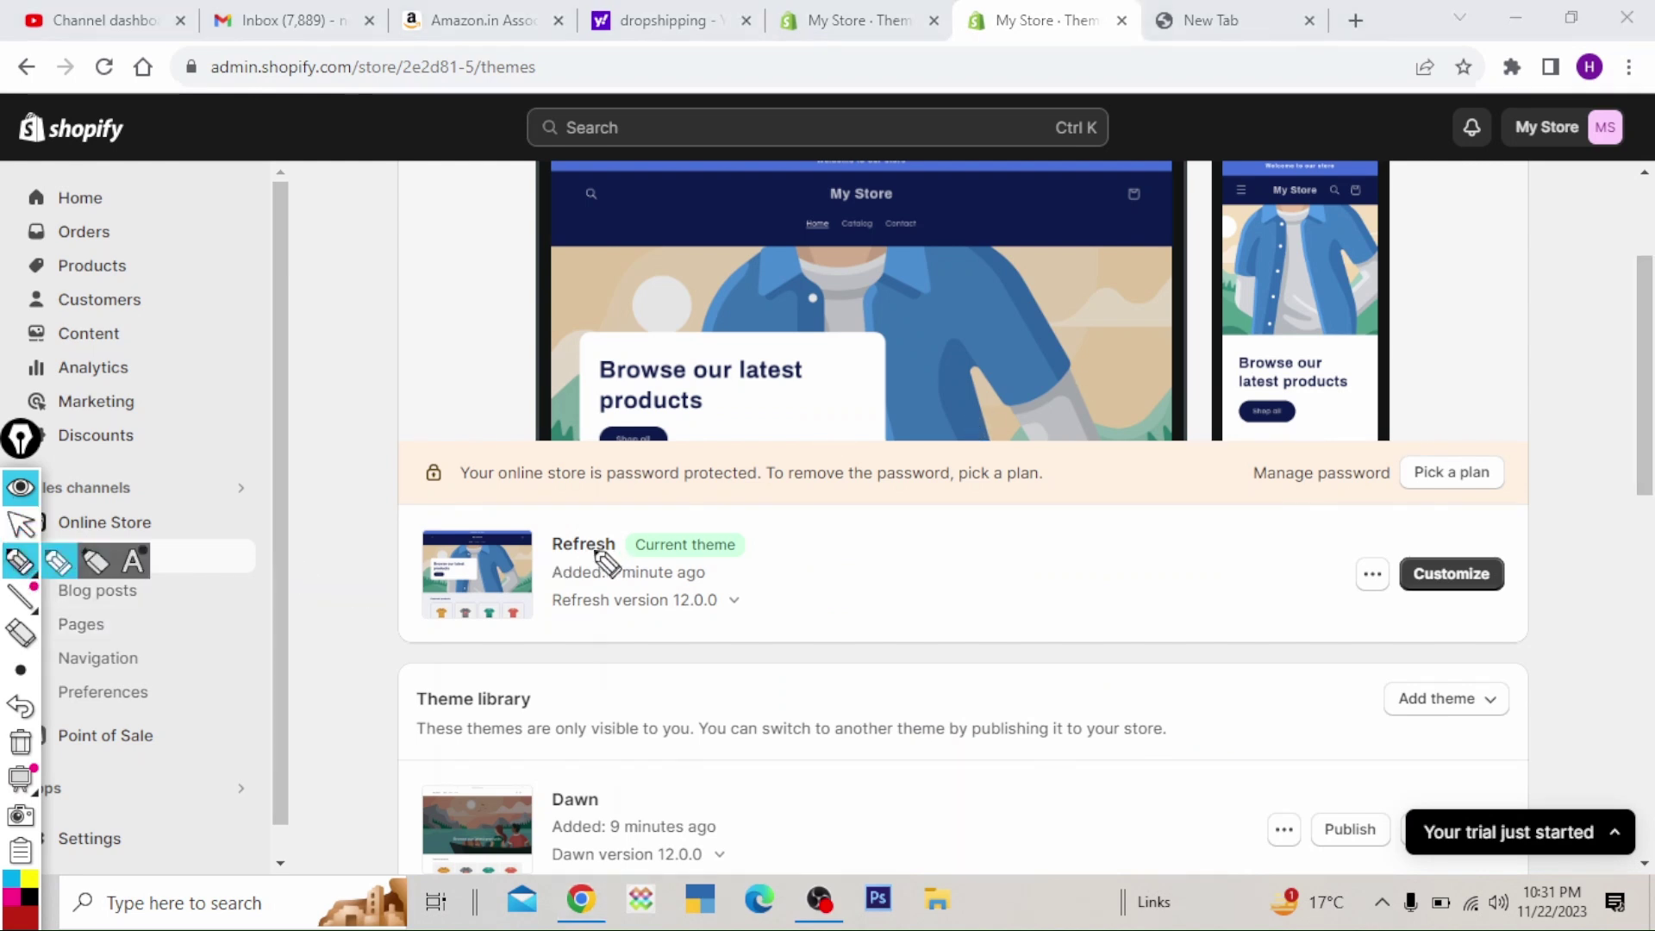
pyautogui.moveTo(775, 542)
pyautogui.mouseDown()
pyautogui.moveTo(843, 535)
pyautogui.moveTo(773, 550)
pyautogui.mouseUp()
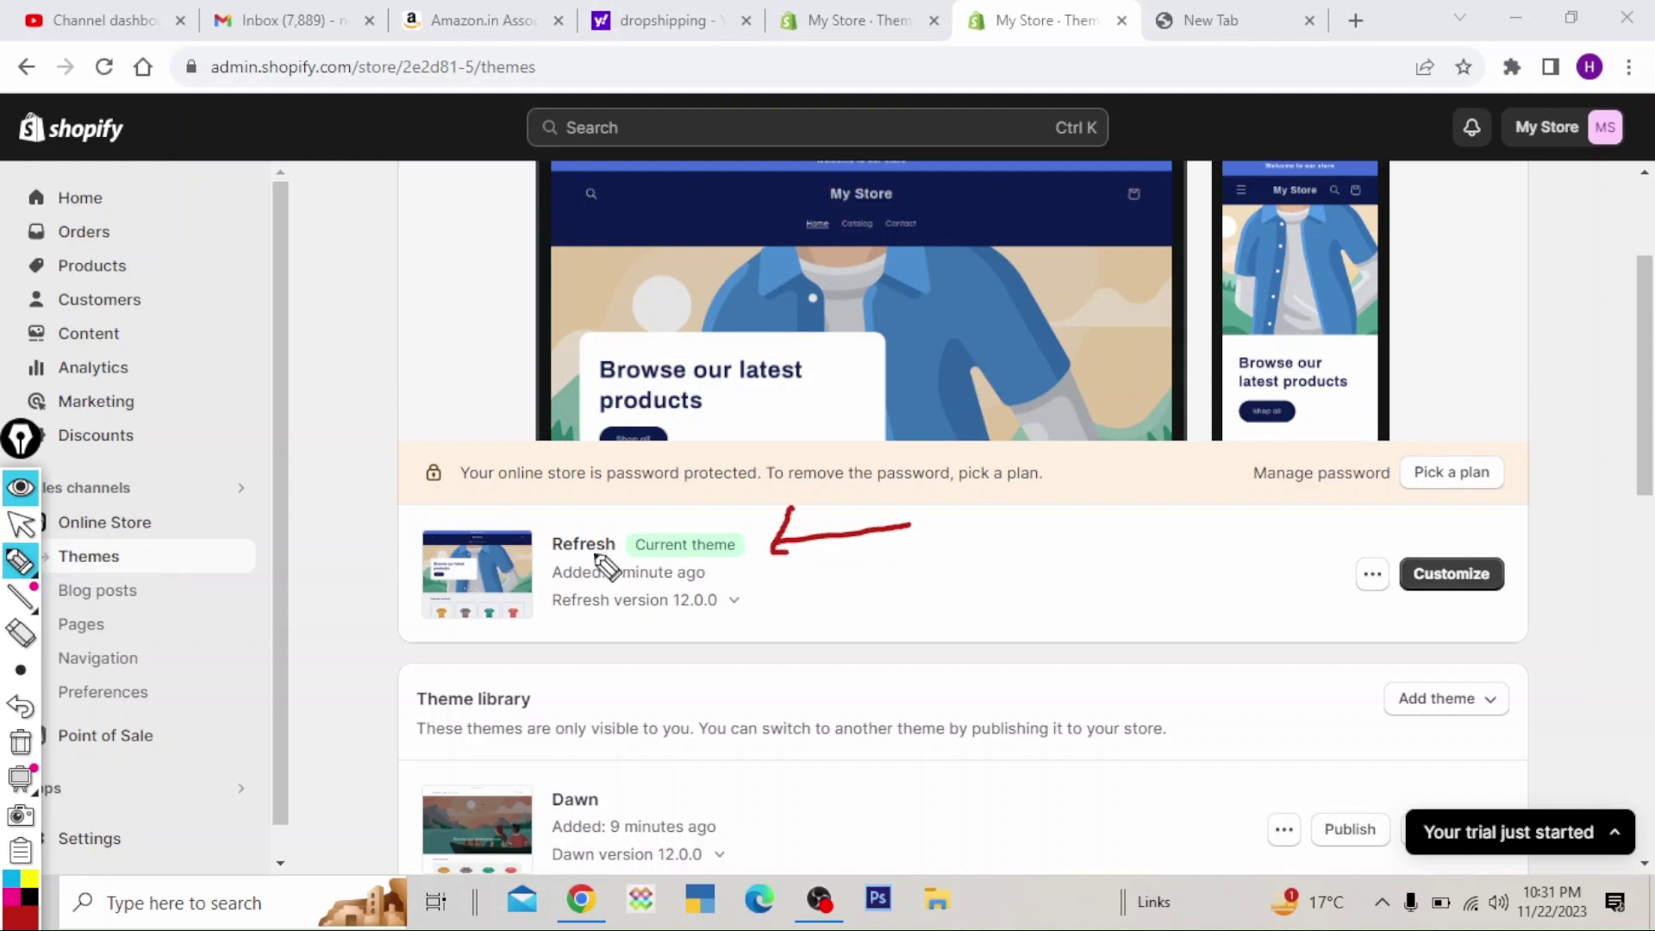
pyautogui.click(25, 749)
pyautogui.click(21, 523)
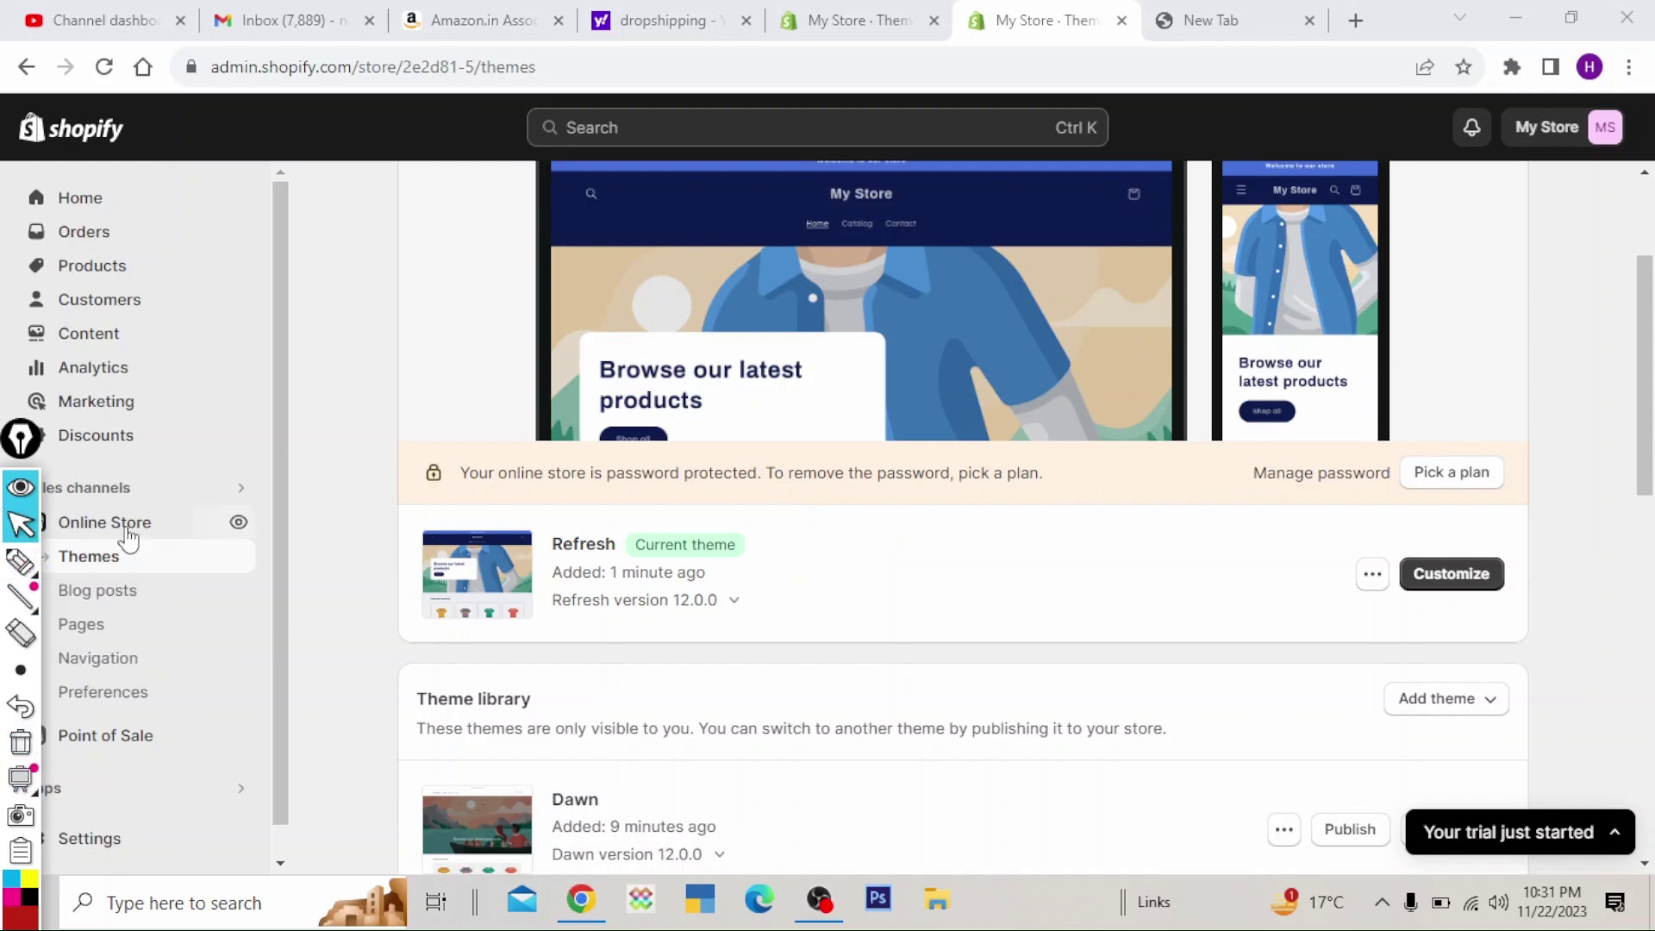
# - Open the Refresh theme for customization, outline the preview device controls in red and erase the outline
pyautogui.click(1464, 579)
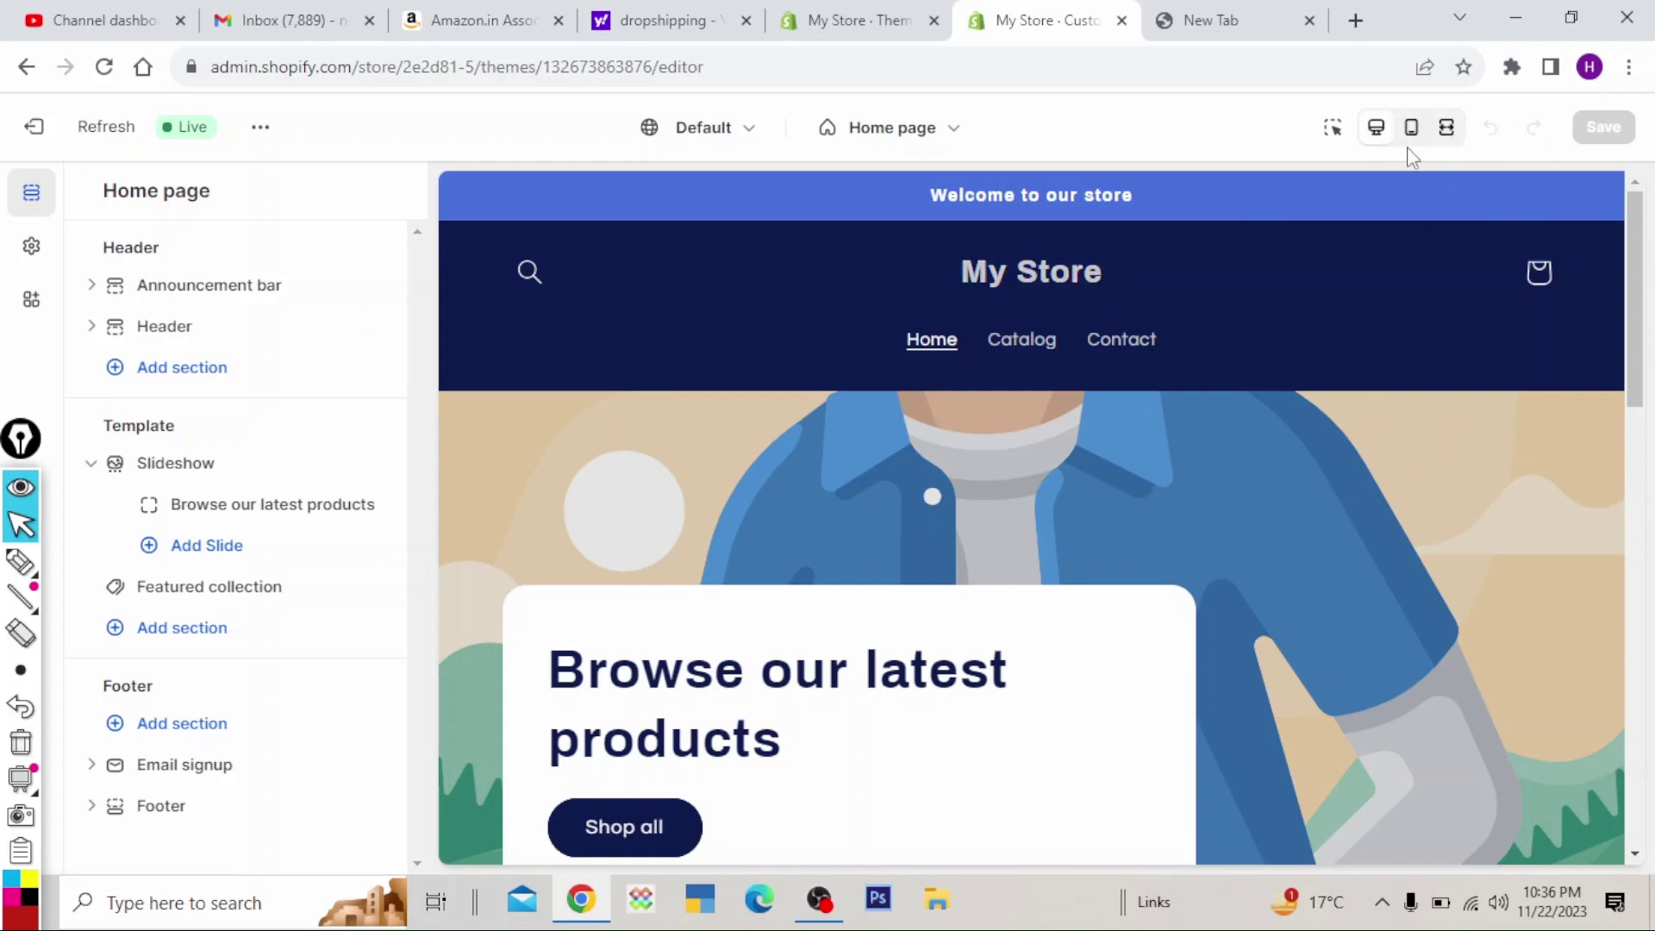
pyautogui.click(21, 562)
pyautogui.moveTo(1284, 88)
pyautogui.mouseDown()
pyautogui.moveTo(1582, 89)
pyautogui.moveTo(1288, 182)
pyautogui.moveTo(1250, 99)
pyautogui.moveTo(1275, 82)
pyautogui.mouseUp()
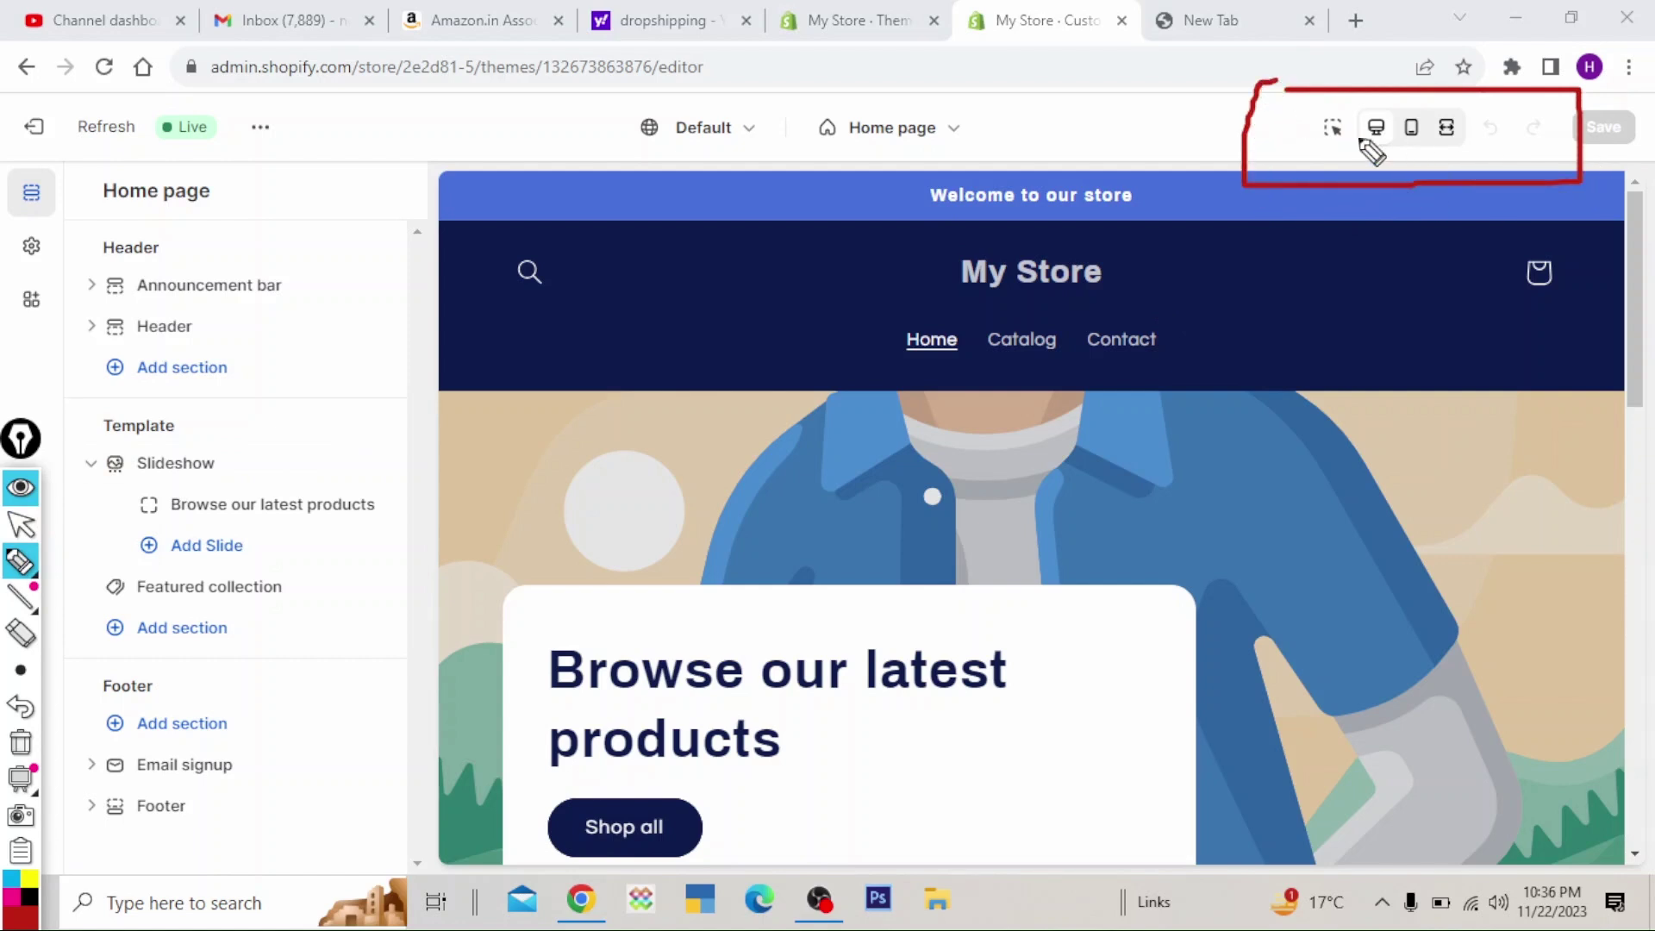
pyautogui.click(21, 742)
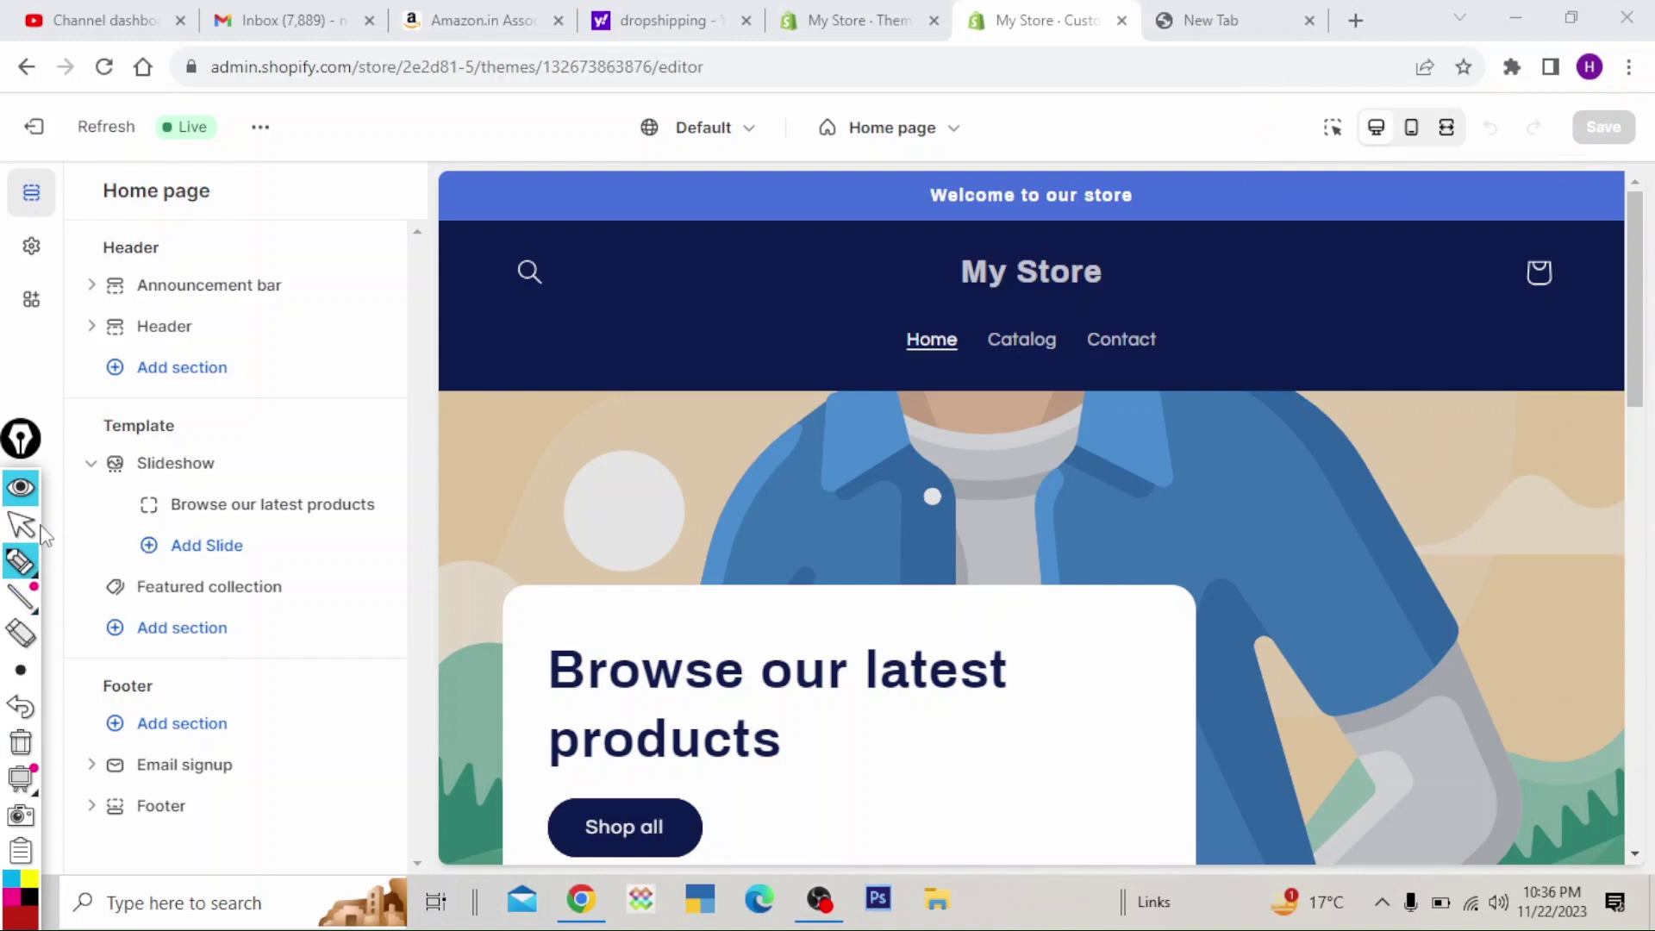
pyautogui.click(21, 524)
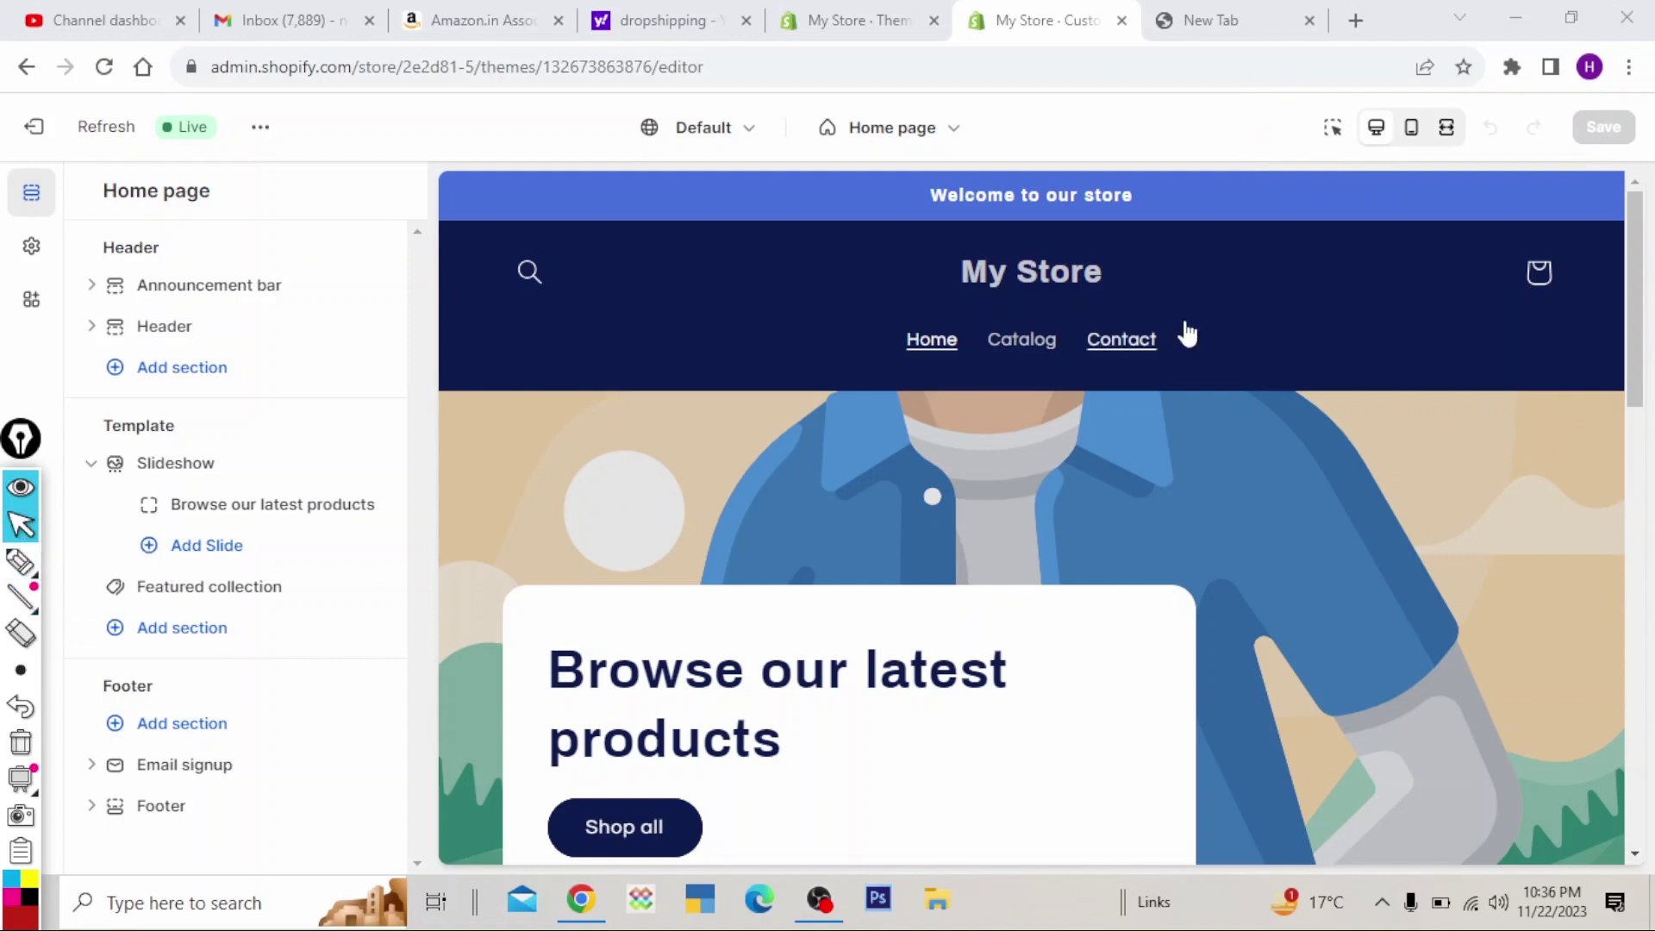
# - Preview the home page in the mobile layout down to the featured products and switch back to the desktop layout
pyautogui.click(1412, 131)
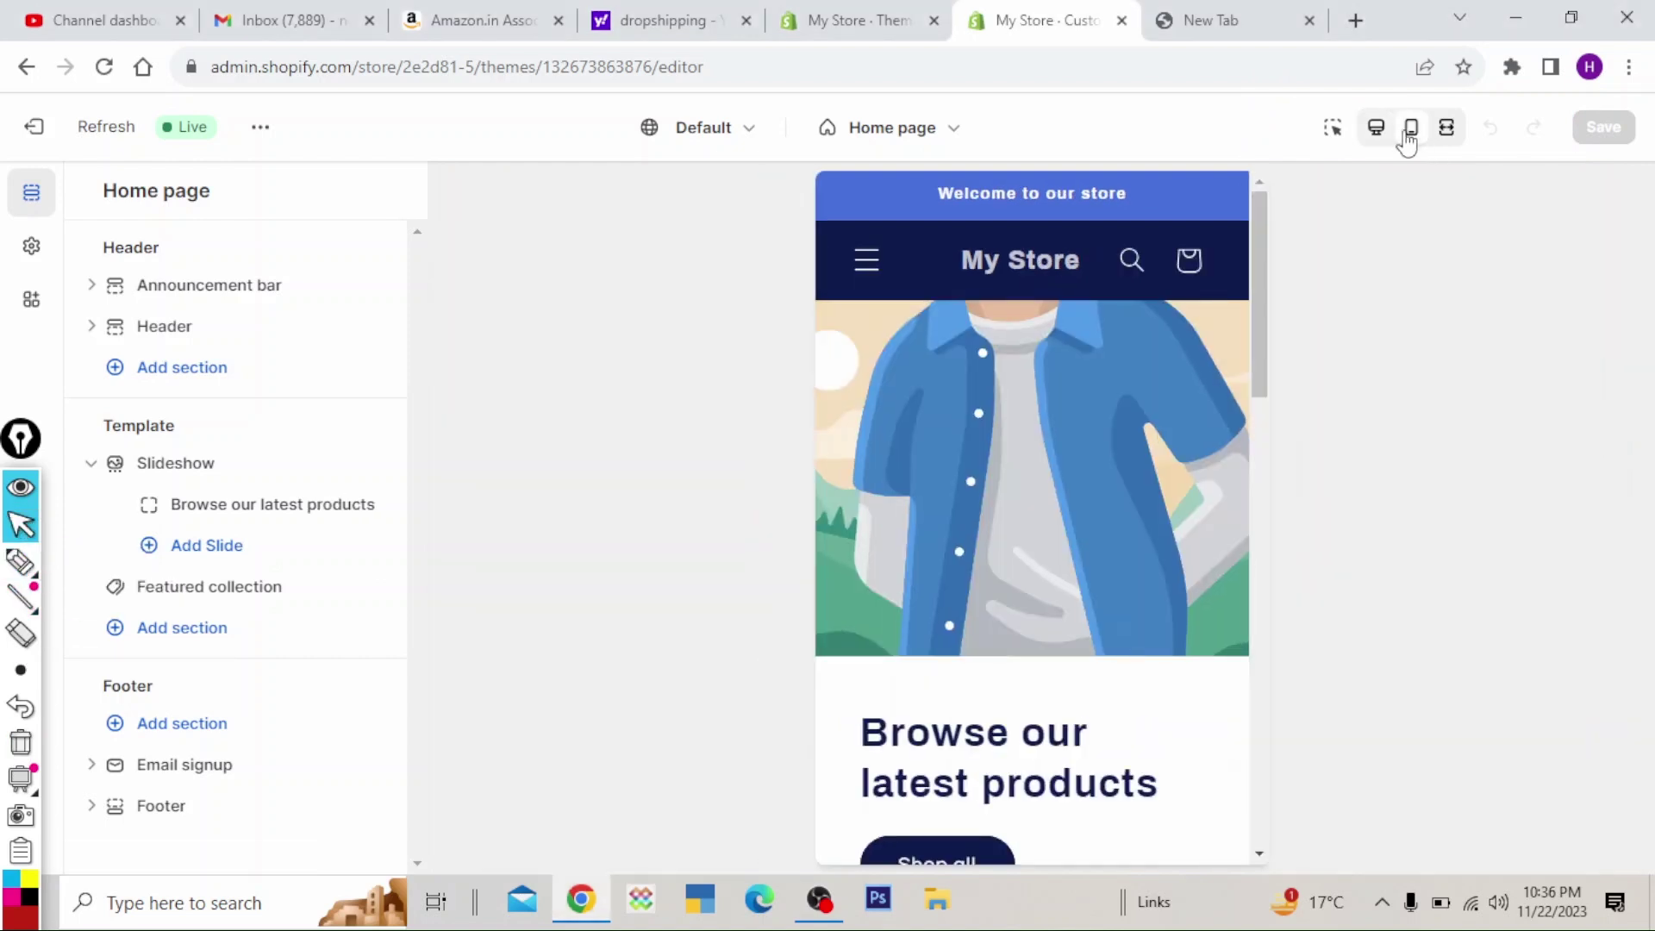
pyautogui.moveTo(1257, 265); pyautogui.dragTo(1238, 506)
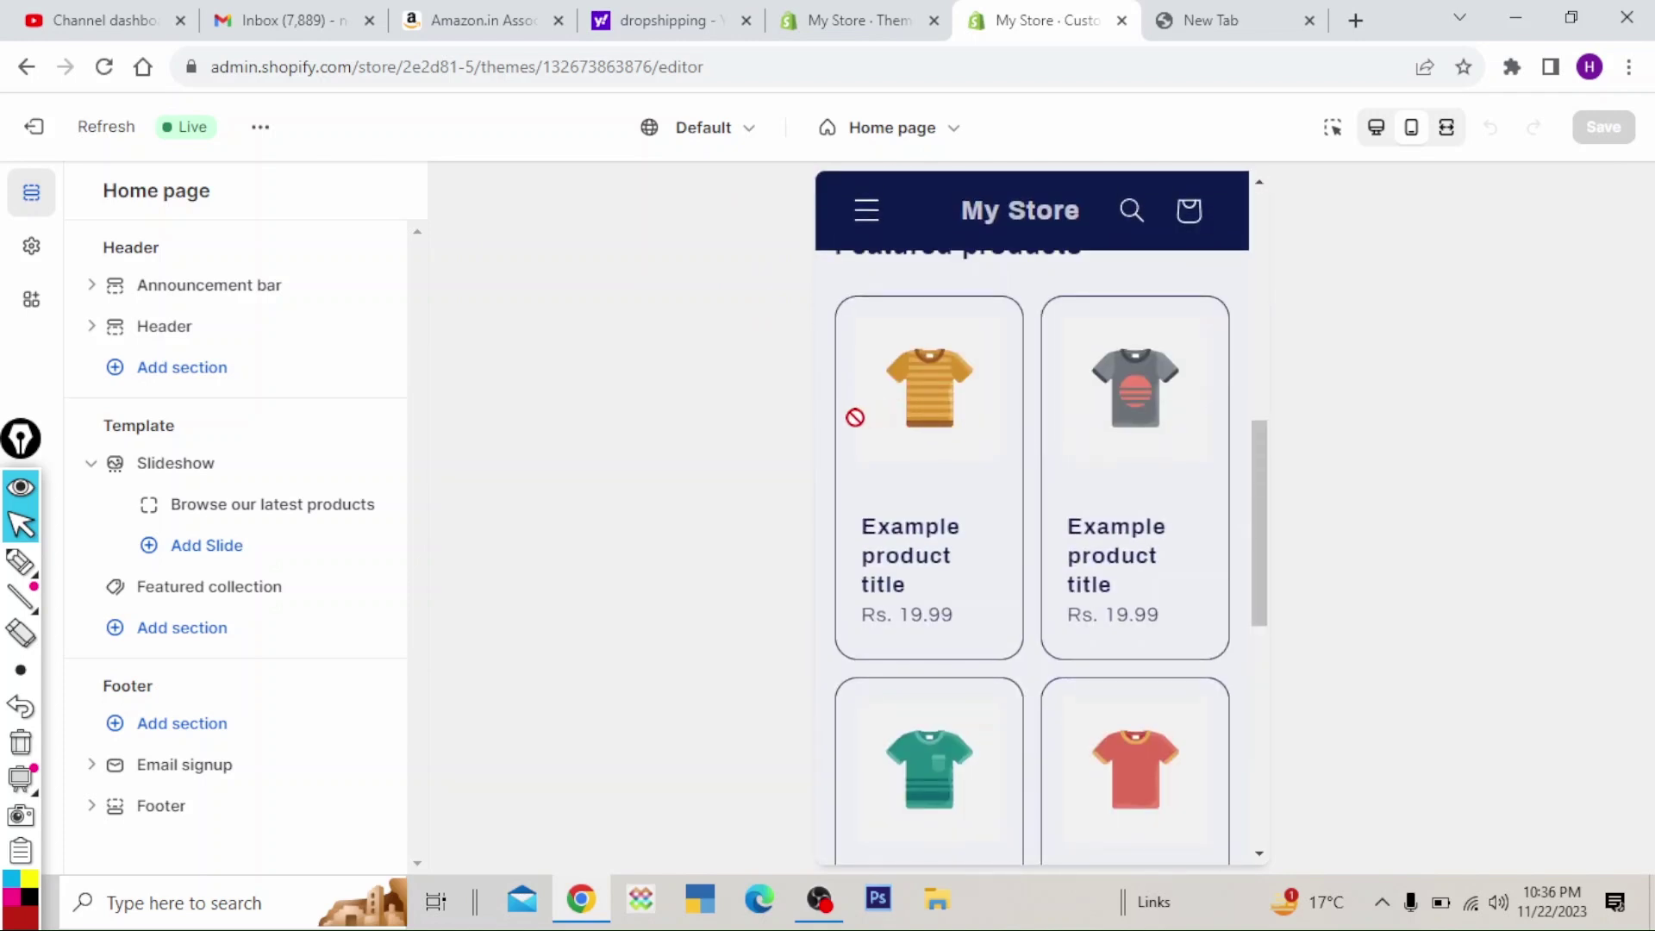
pyautogui.moveTo(1262, 466); pyautogui.dragTo(1253, 231)
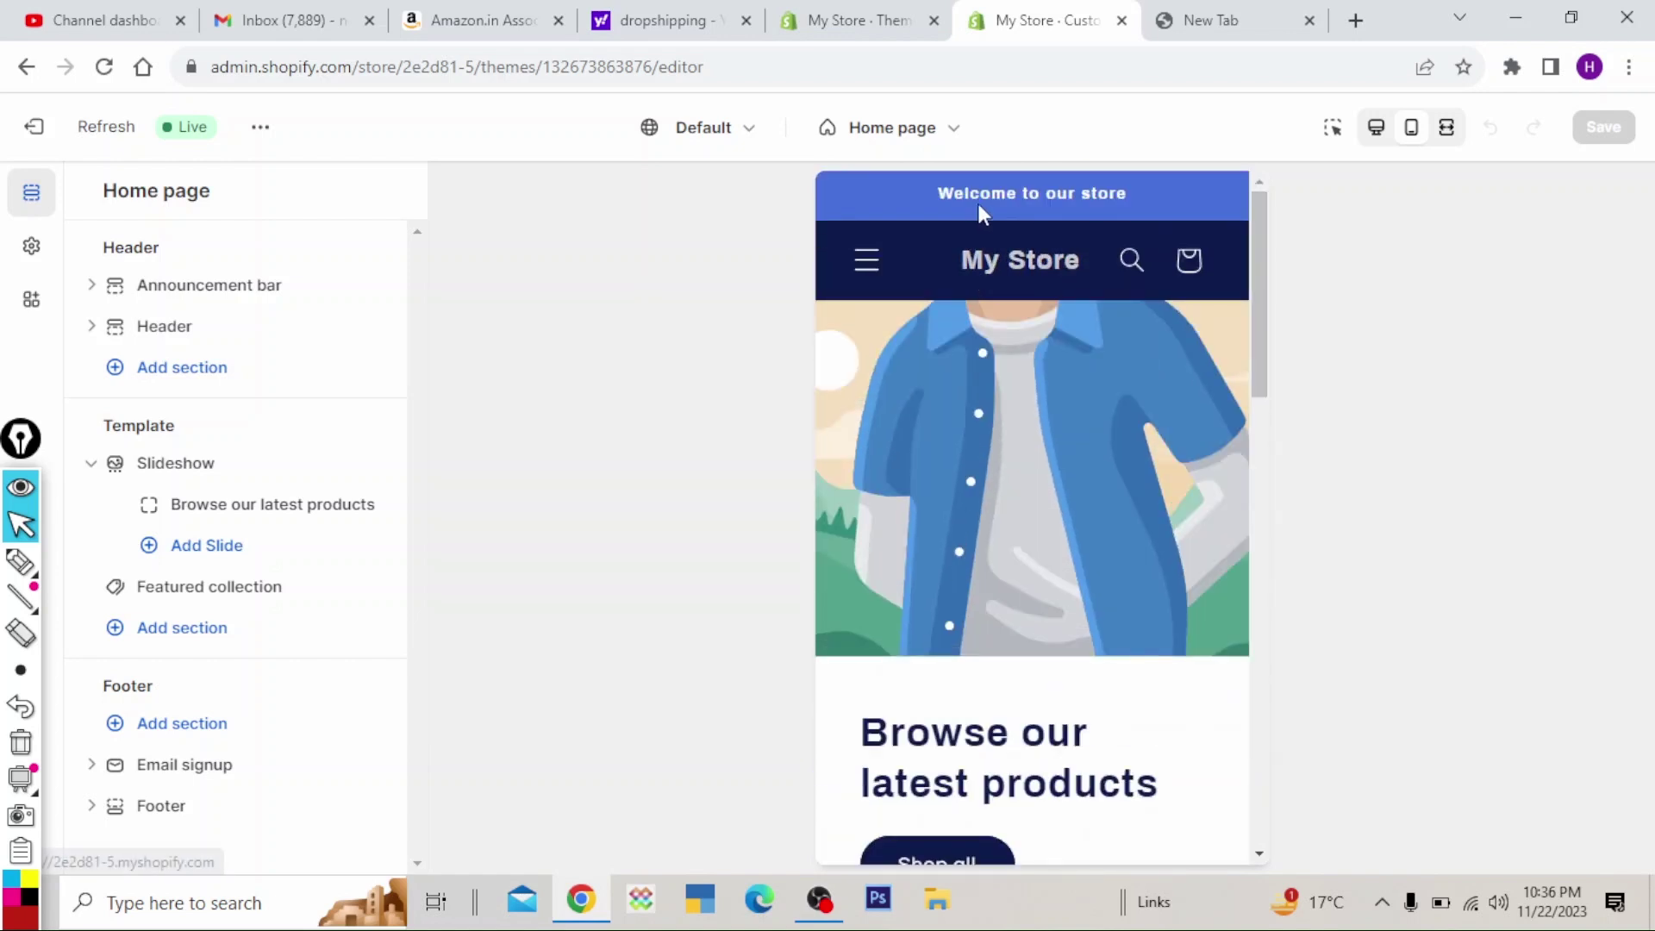
pyautogui.click(1379, 137)
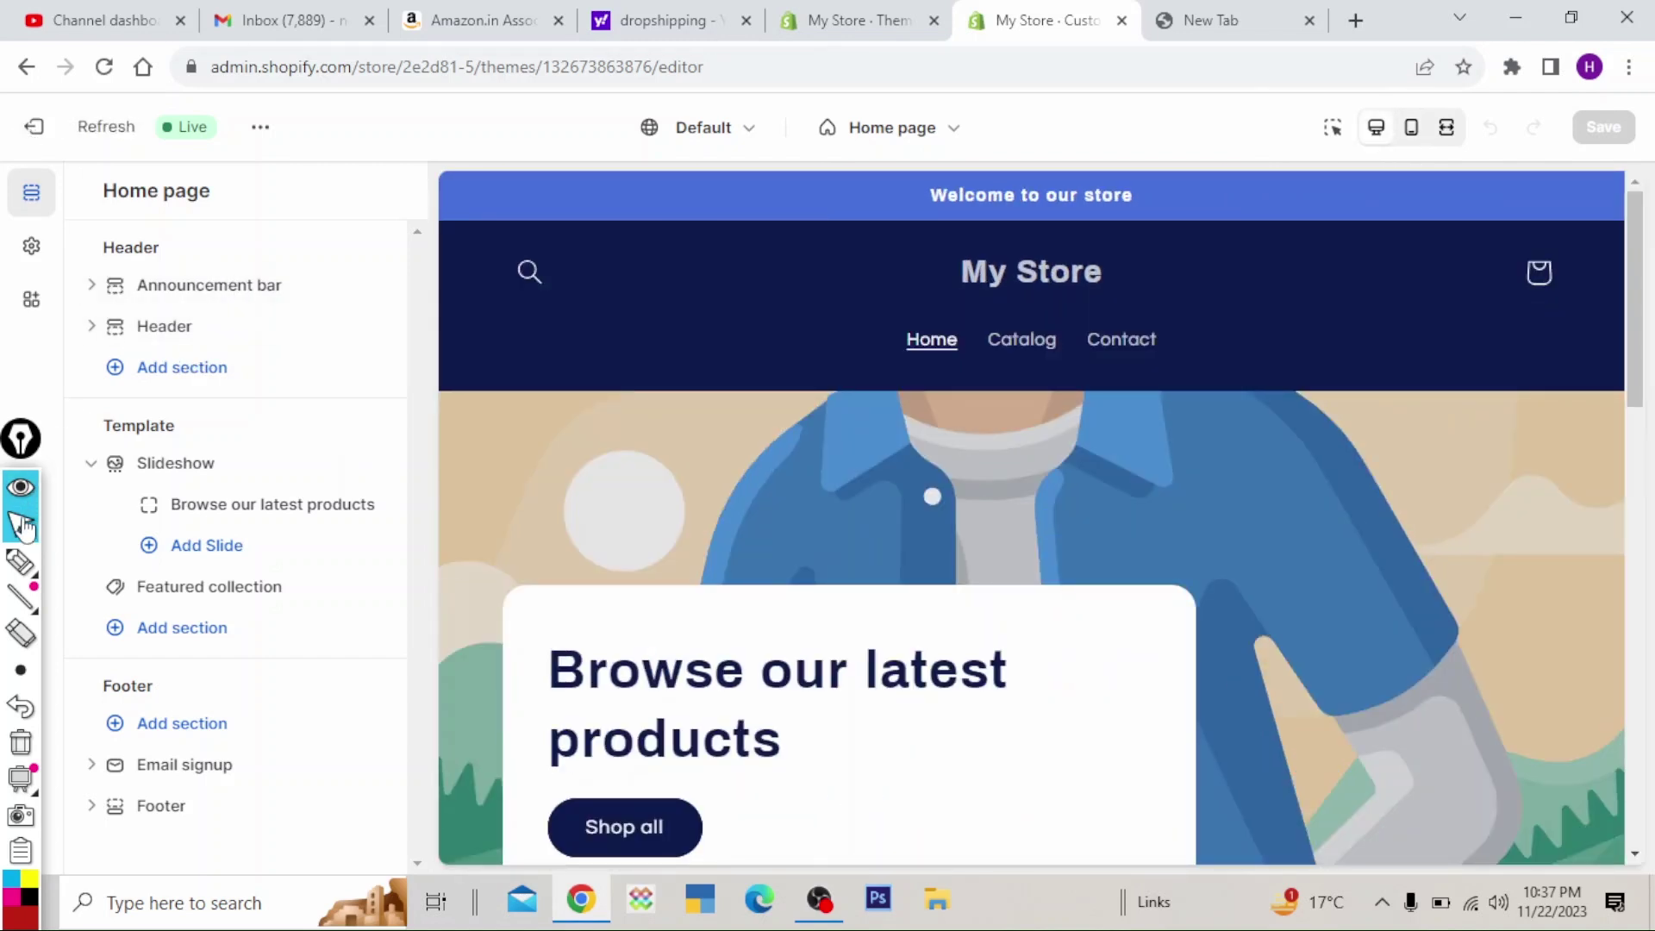
# - Outline the home page's section list in red, erase the outline and reposition the annotation toolbar slightly lower
pyautogui.click(20, 561)
pyautogui.moveTo(36, 150)
pyautogui.mouseDown()
pyautogui.moveTo(433, 145)
pyautogui.moveTo(435, 759)
pyautogui.moveTo(323, 883)
pyautogui.moveTo(120, 872)
pyautogui.moveTo(74, 760)
pyautogui.moveTo(88, 455)
pyautogui.moveTo(68, 155)
pyautogui.mouseUp()
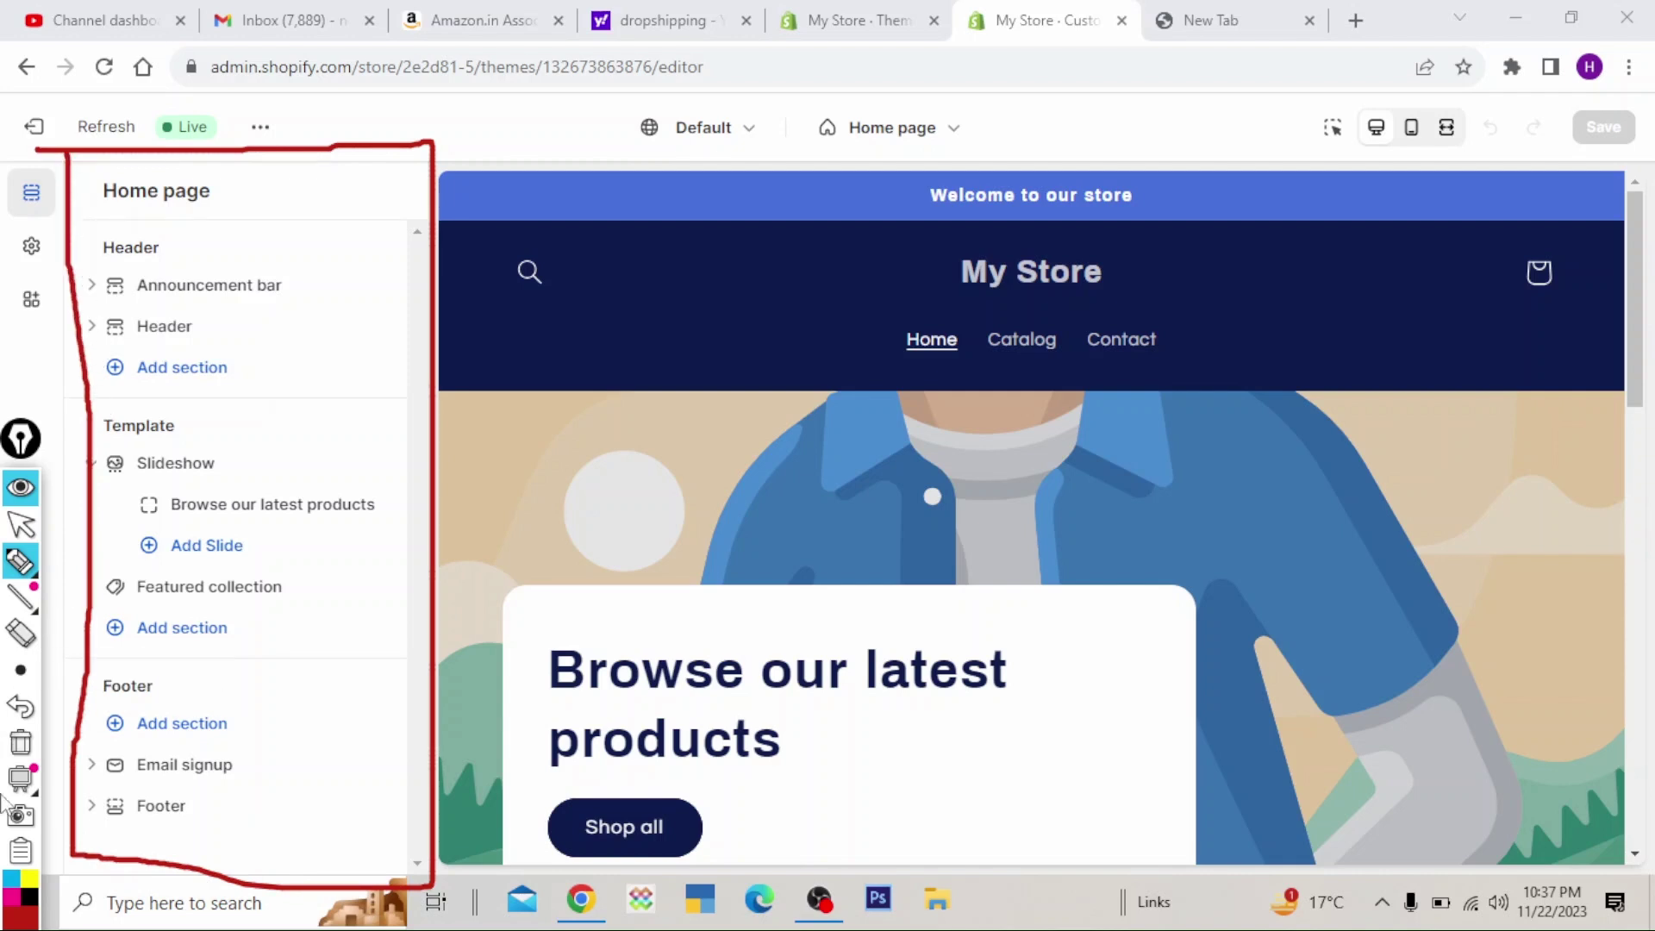
pyautogui.click(20, 742)
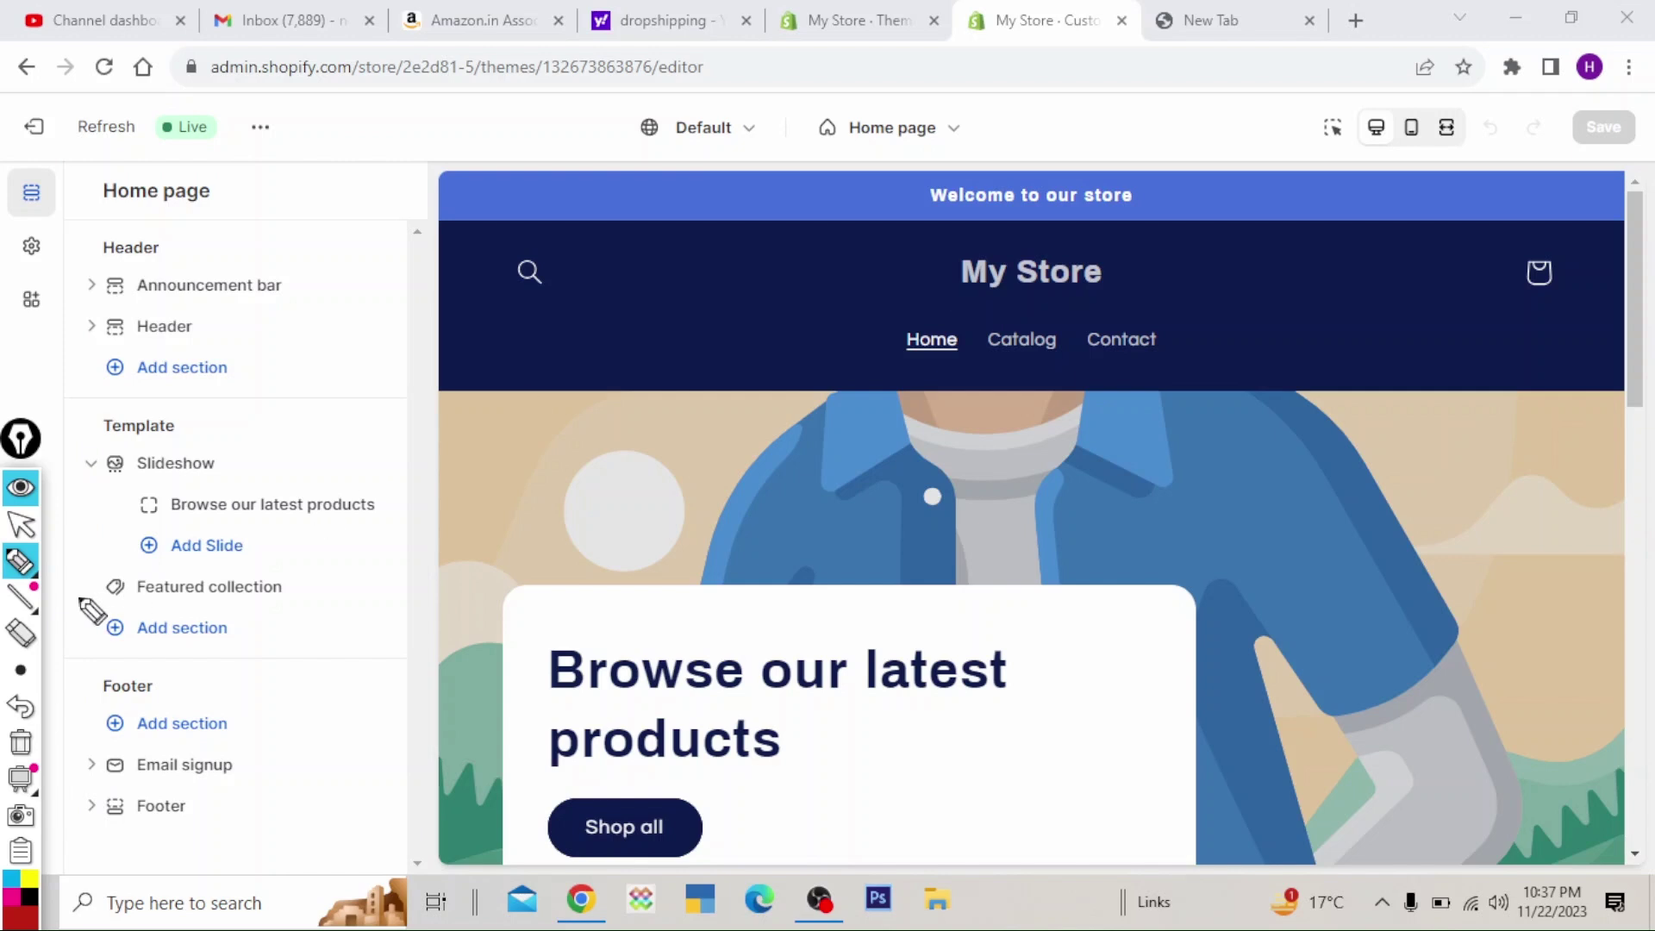
pyautogui.click(20, 524)
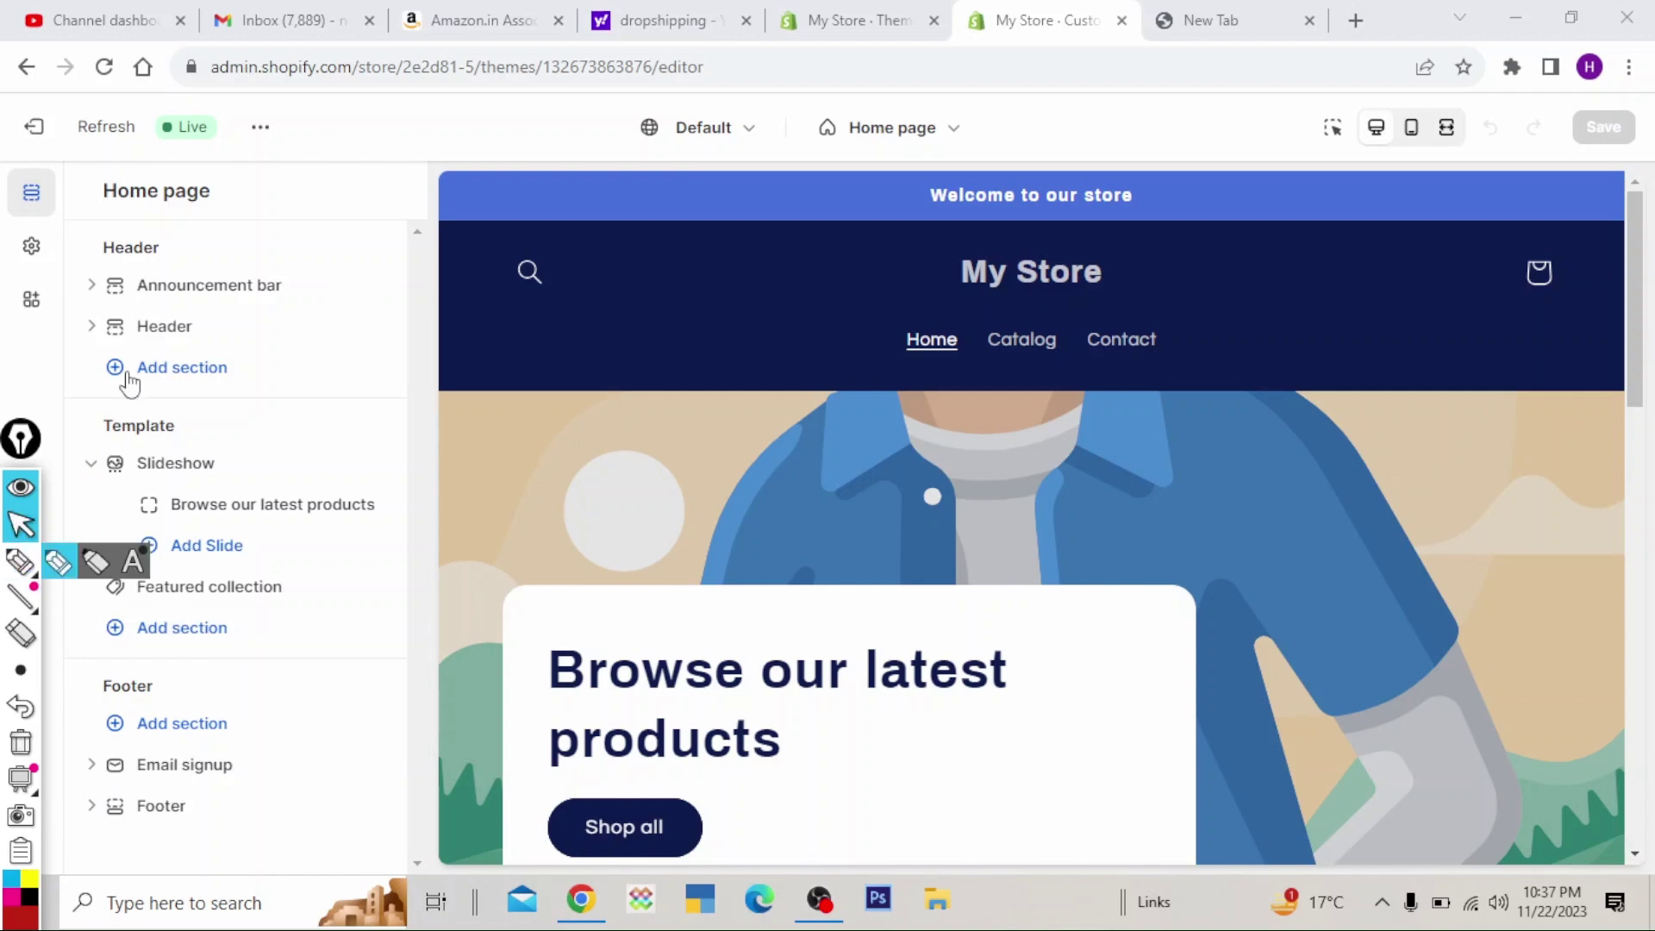
pyautogui.moveTo(19, 443); pyautogui.dragTo(19, 504)
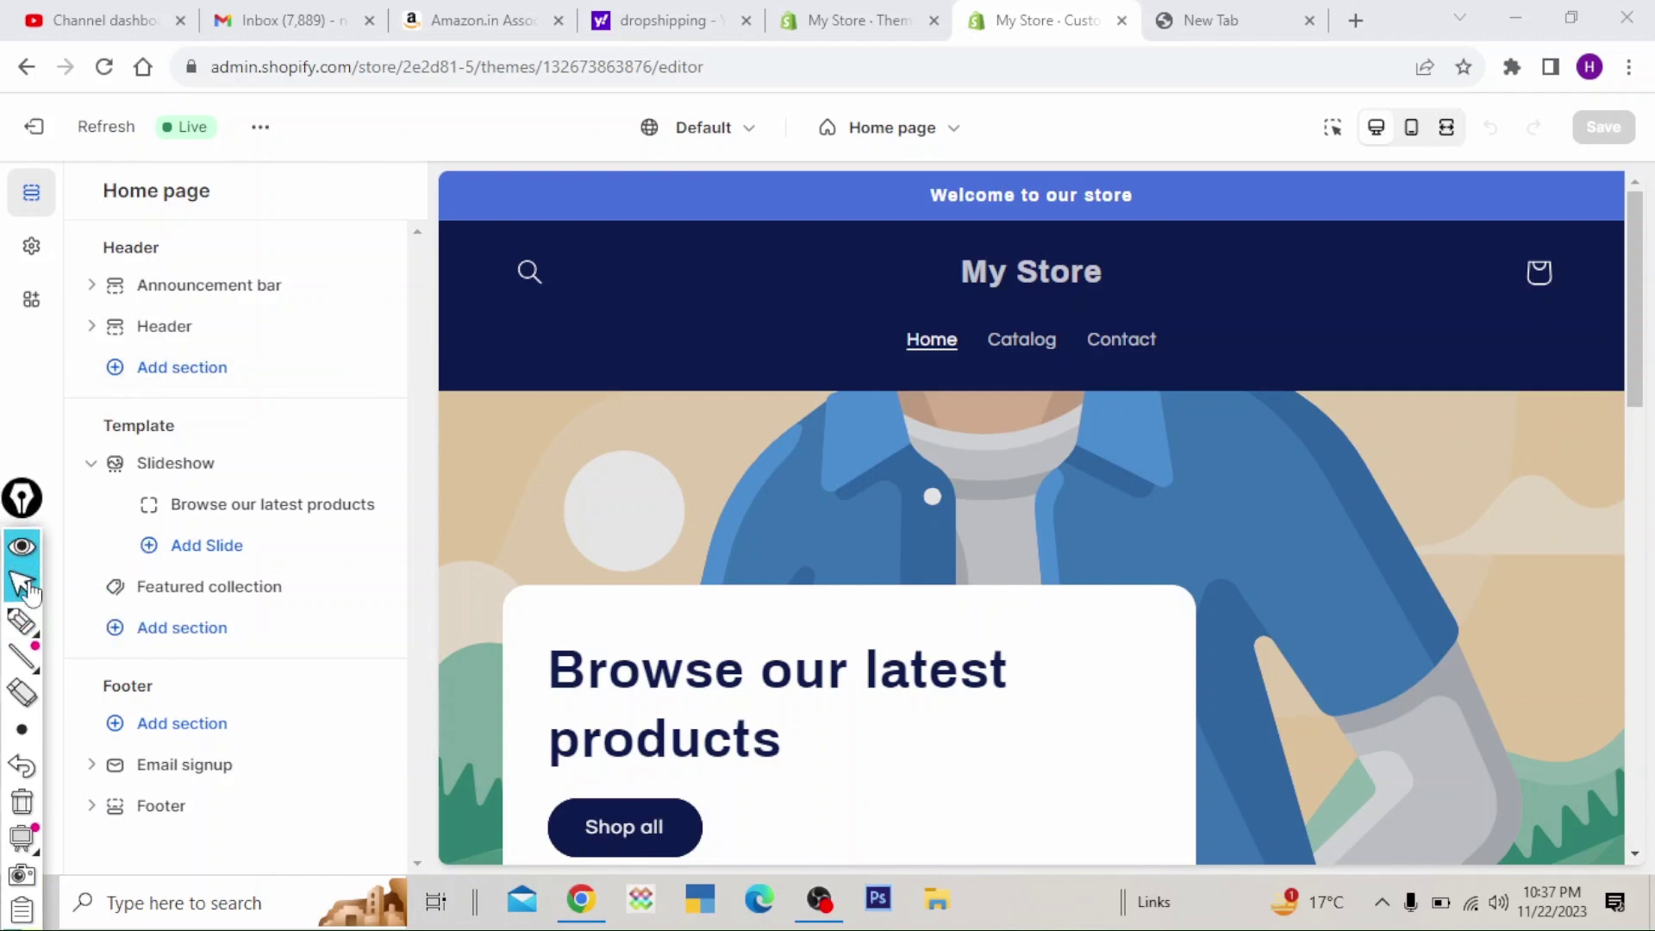
# - Examine the section types that can be added to the header group and the Header section's settings
pyautogui.click(187, 371)
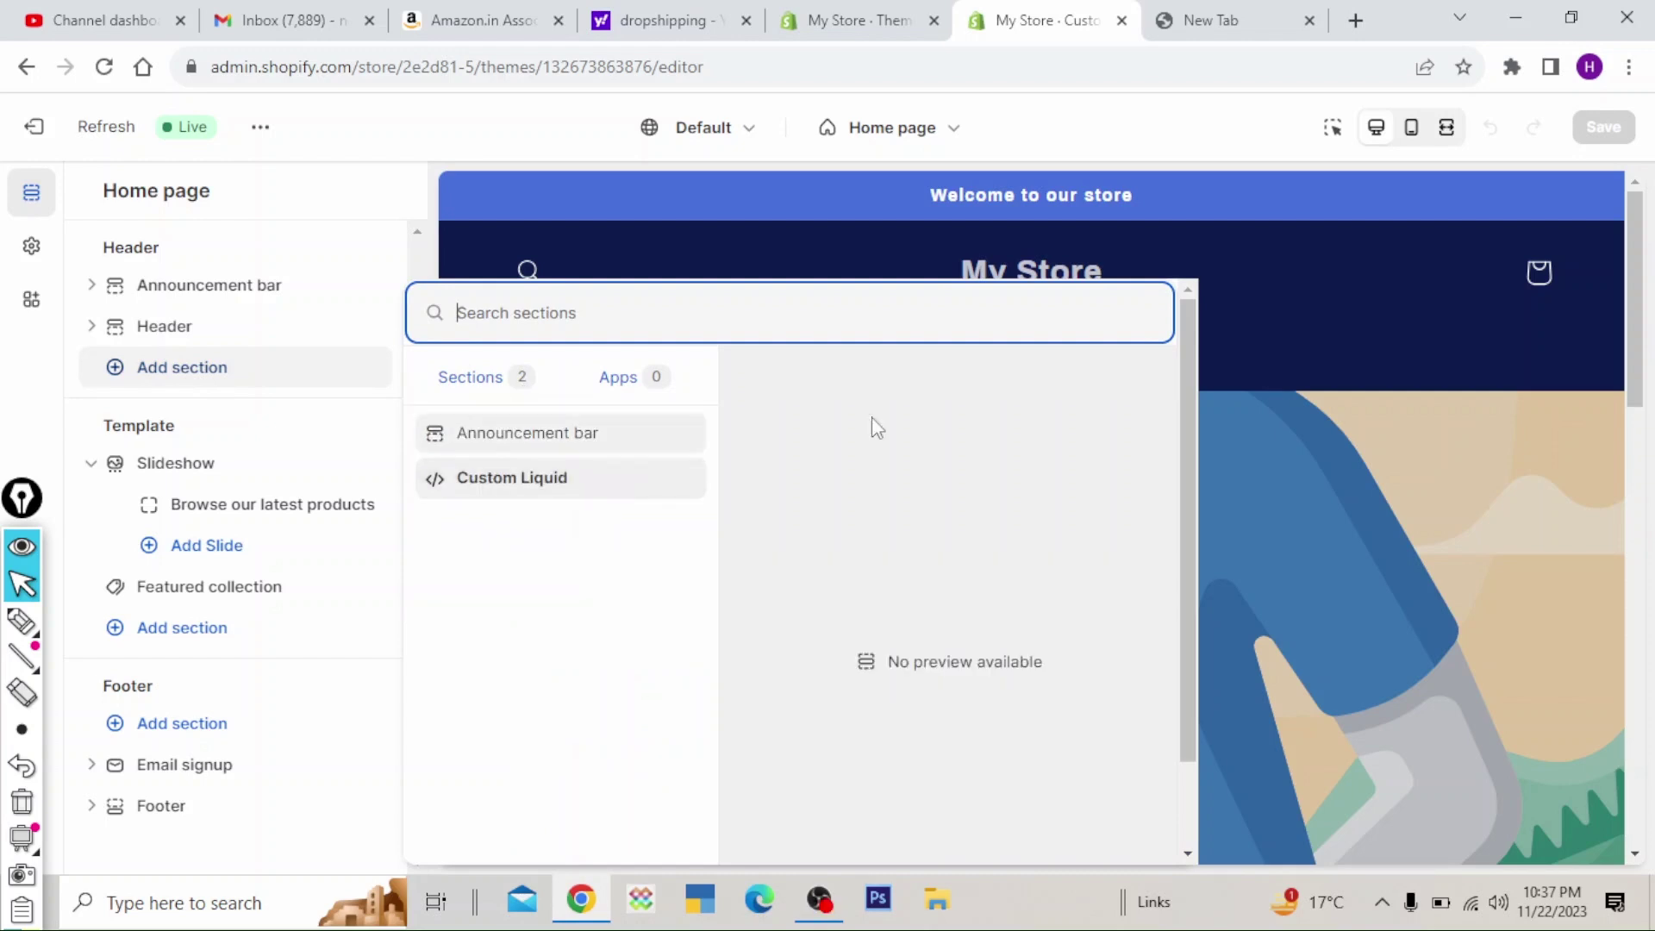
pyautogui.click(1288, 382)
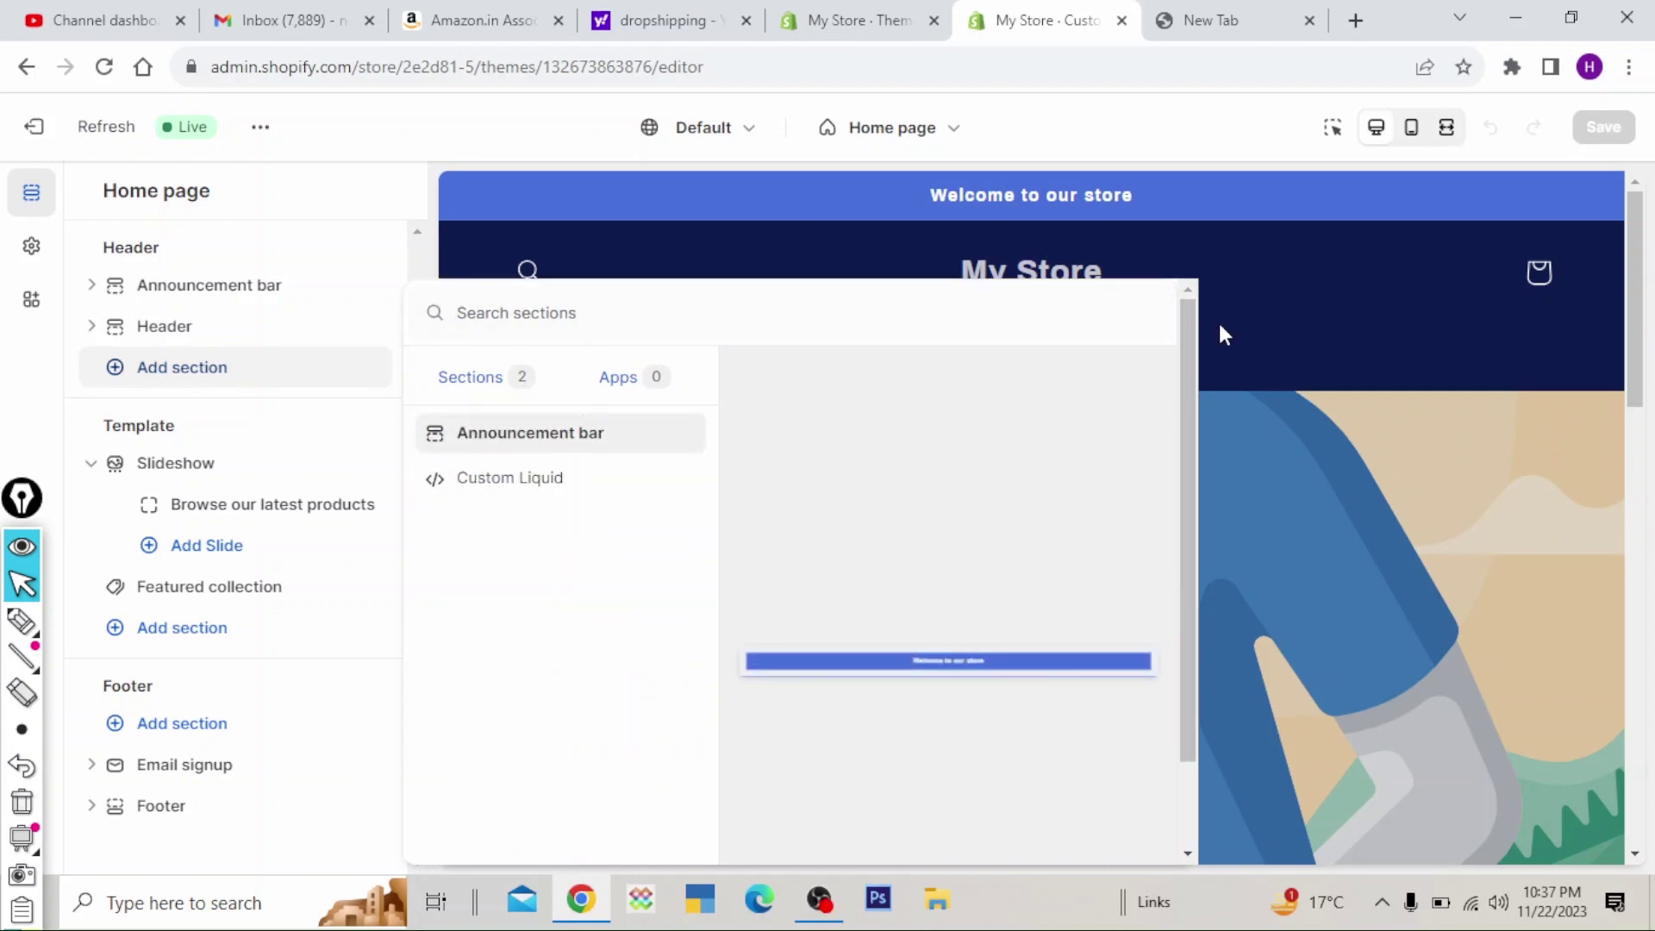
pyautogui.click(193, 325)
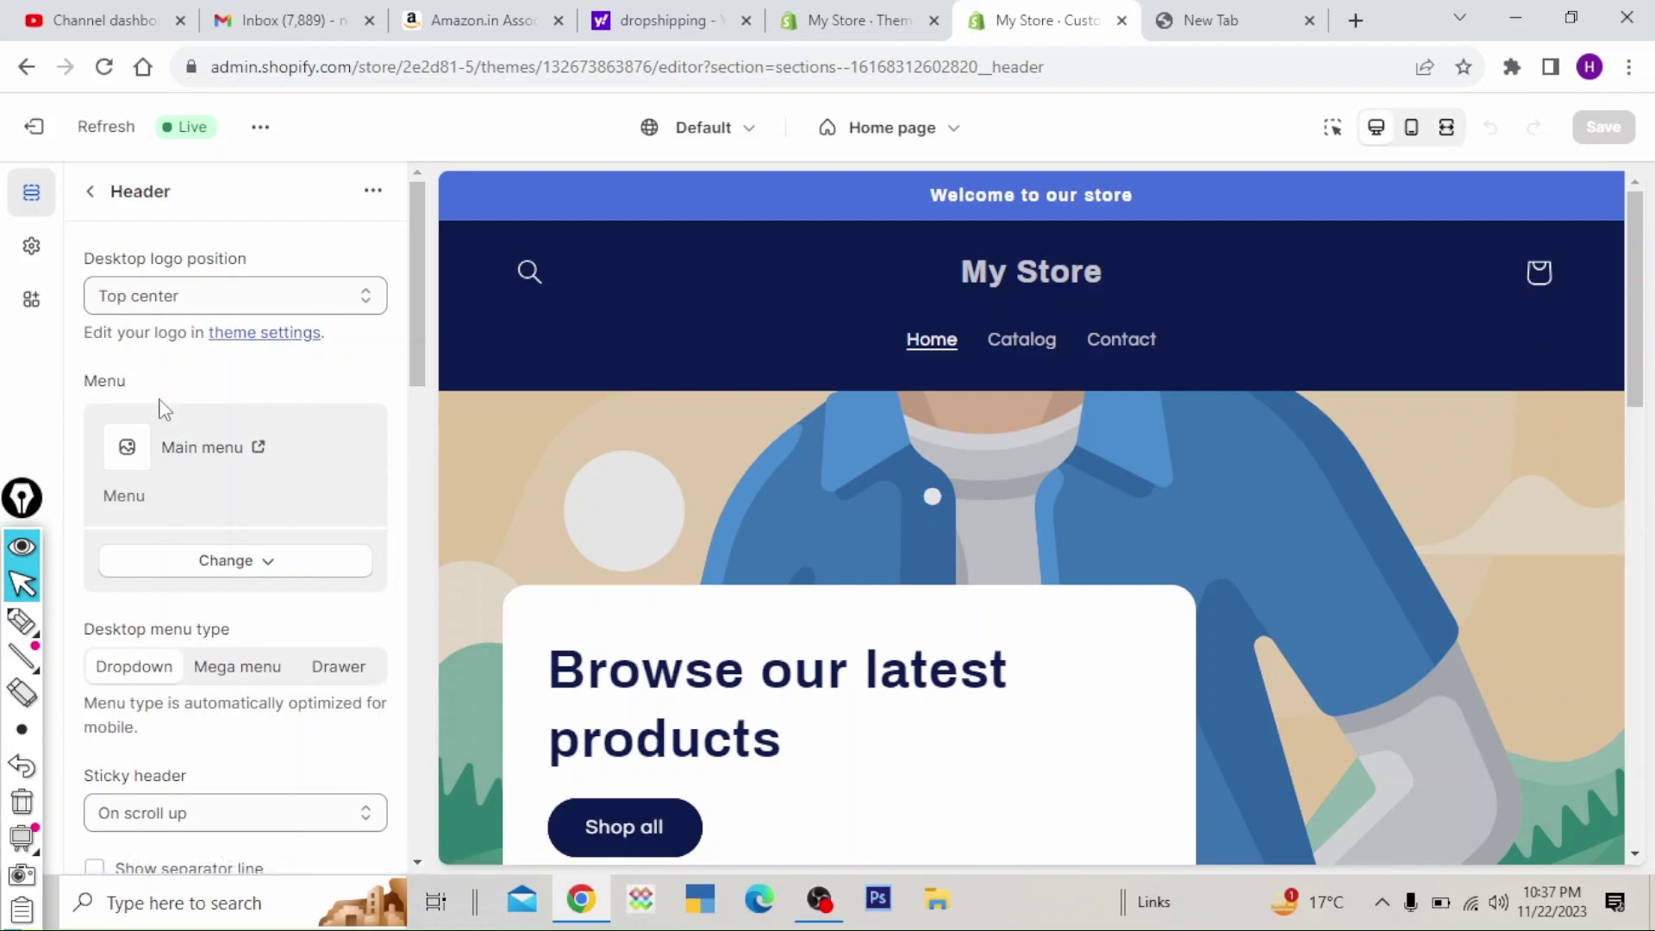
pyautogui.click(89, 190)
# - Outline the Header section's entry in the section list with a red freehand box
pyautogui.click(22, 620)
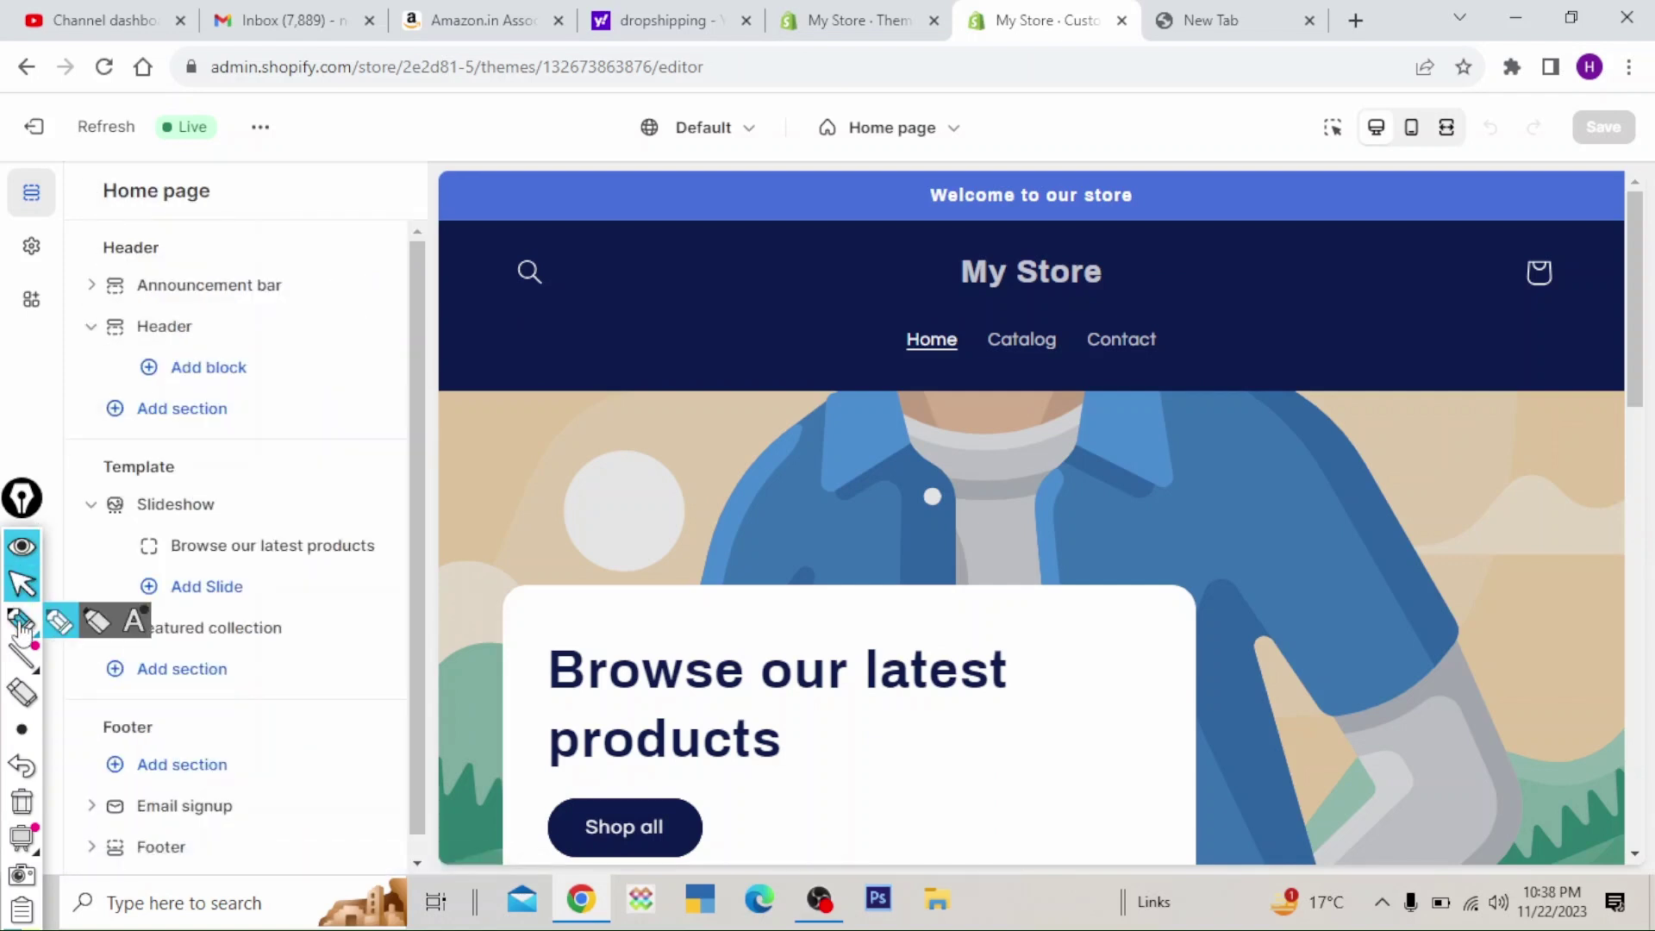
pyautogui.moveTo(84, 312)
pyautogui.mouseDown()
pyautogui.moveTo(219, 303)
pyautogui.moveTo(177, 347)
pyautogui.moveTo(74, 347)
pyautogui.moveTo(81, 309)
pyautogui.mouseUp()
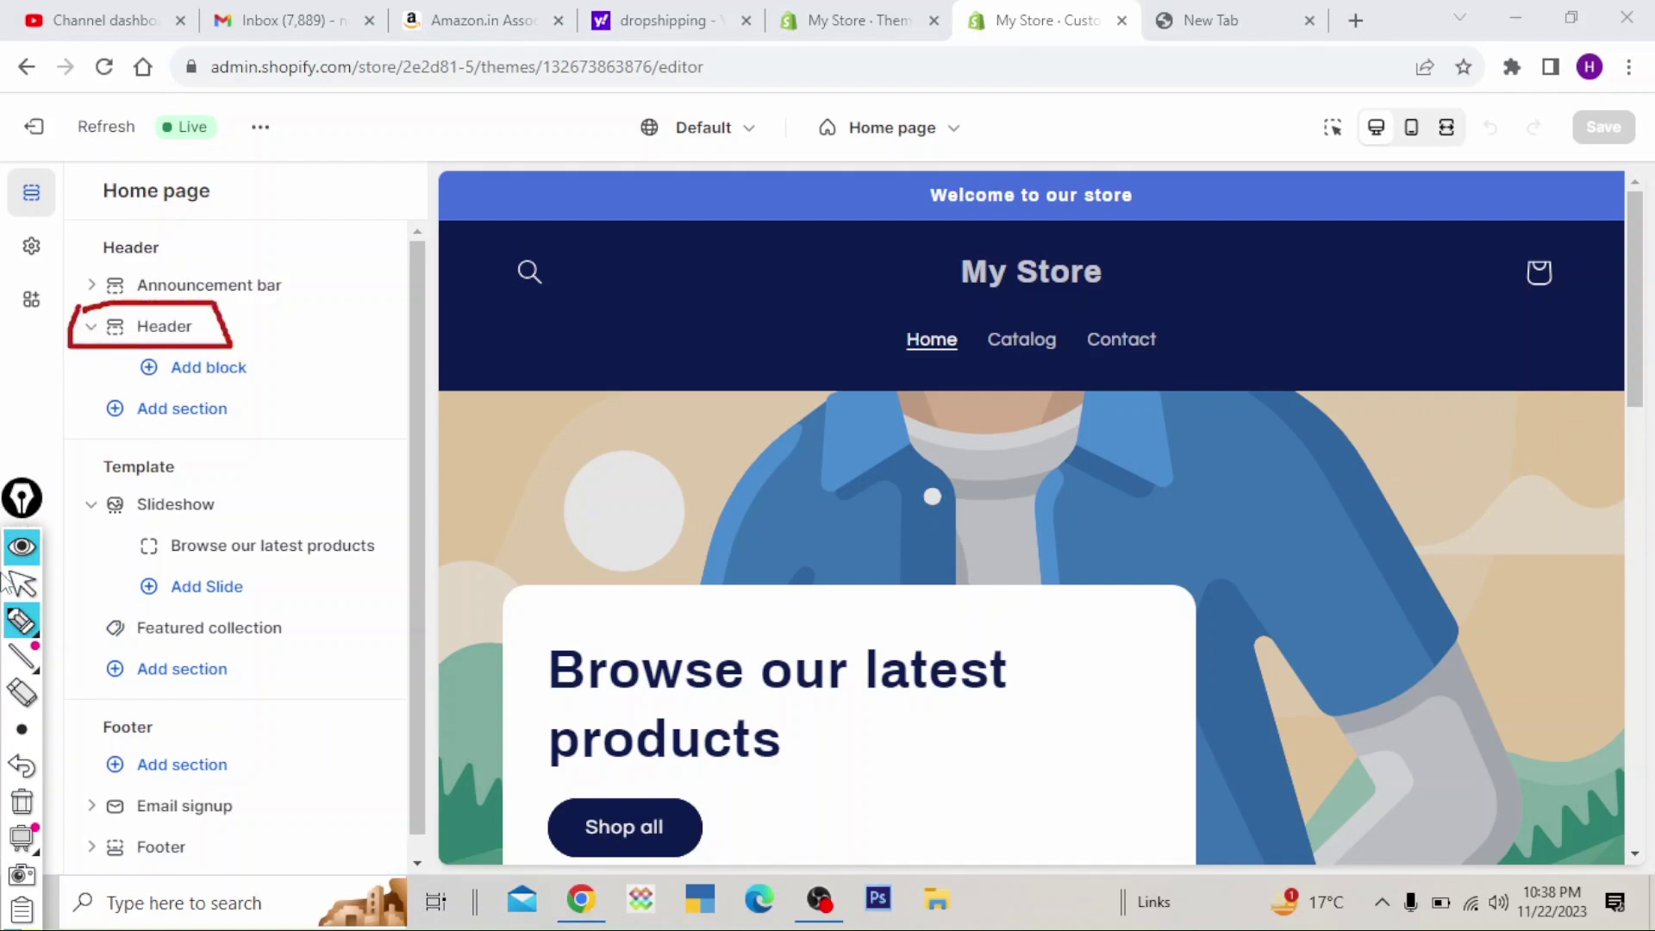
pyautogui.click(23, 588)
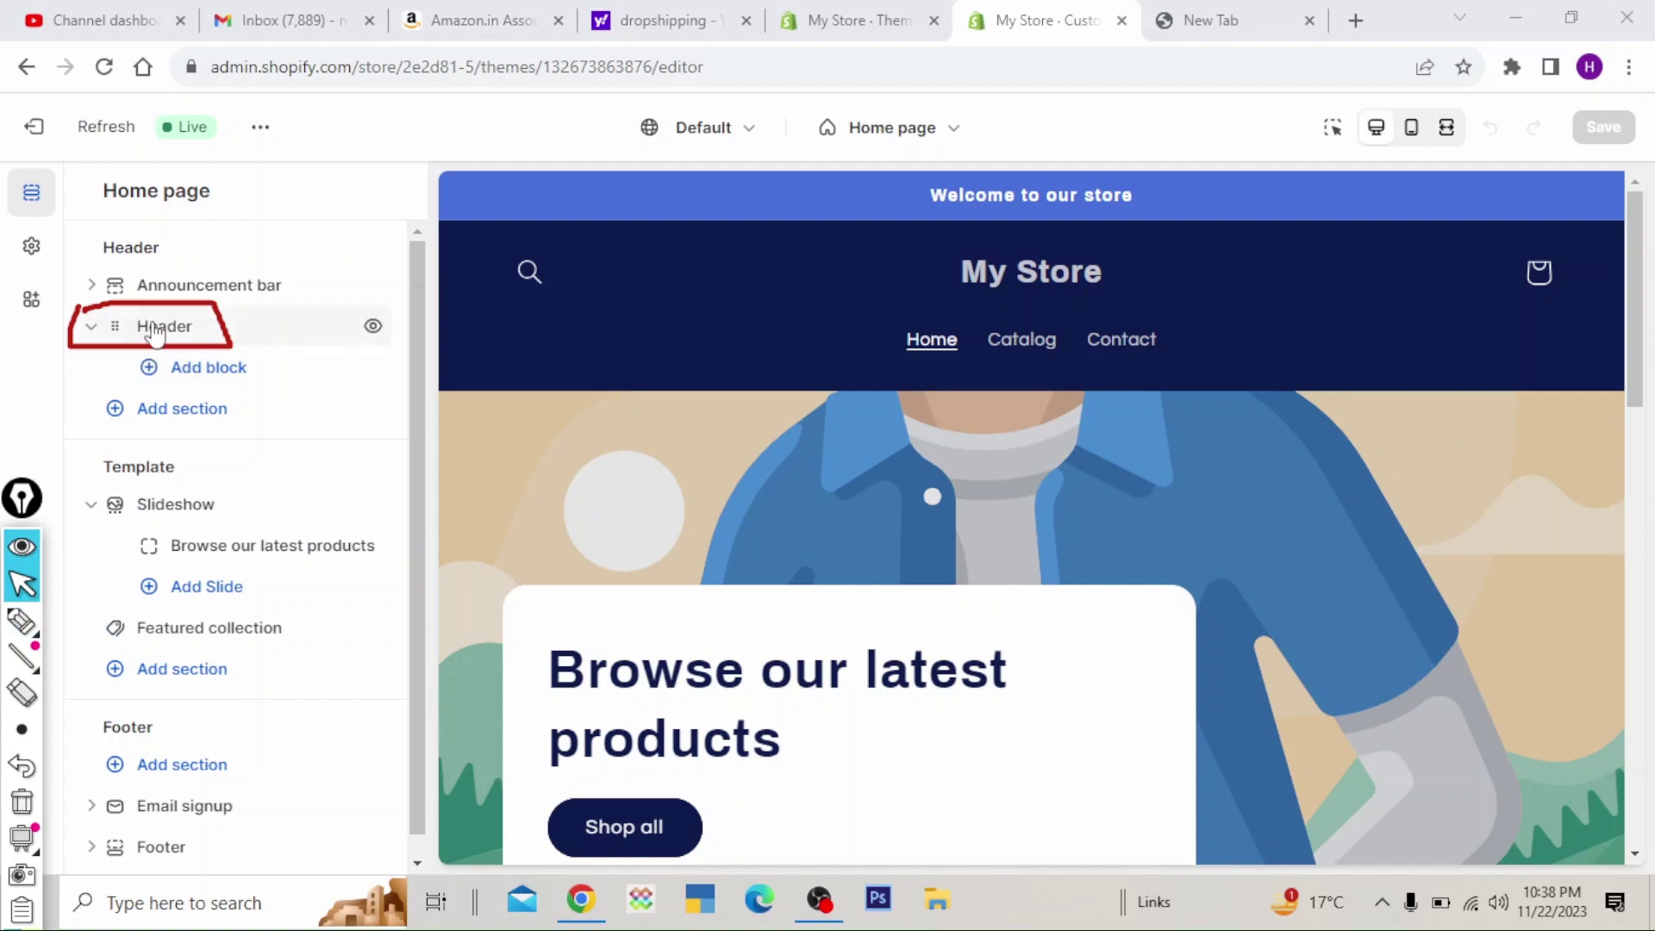
# - Open the logo theme settings through the Header section's settings and erase the red annotation
pyautogui.click(162, 327)
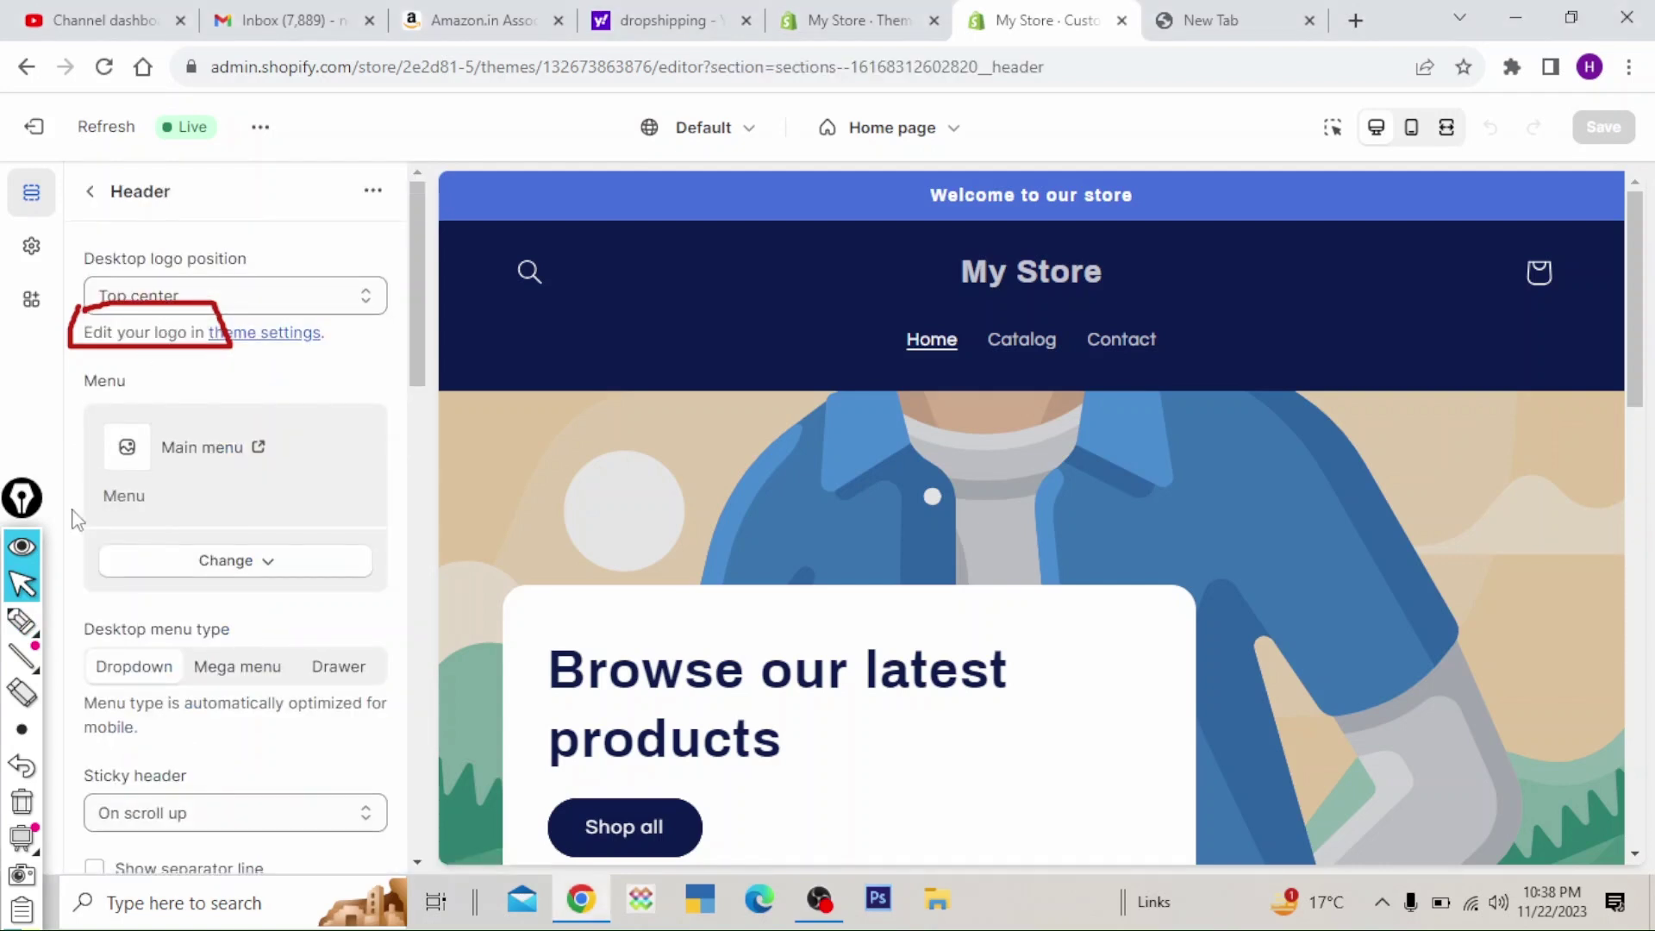
pyautogui.click(22, 550)
pyautogui.click(21, 550)
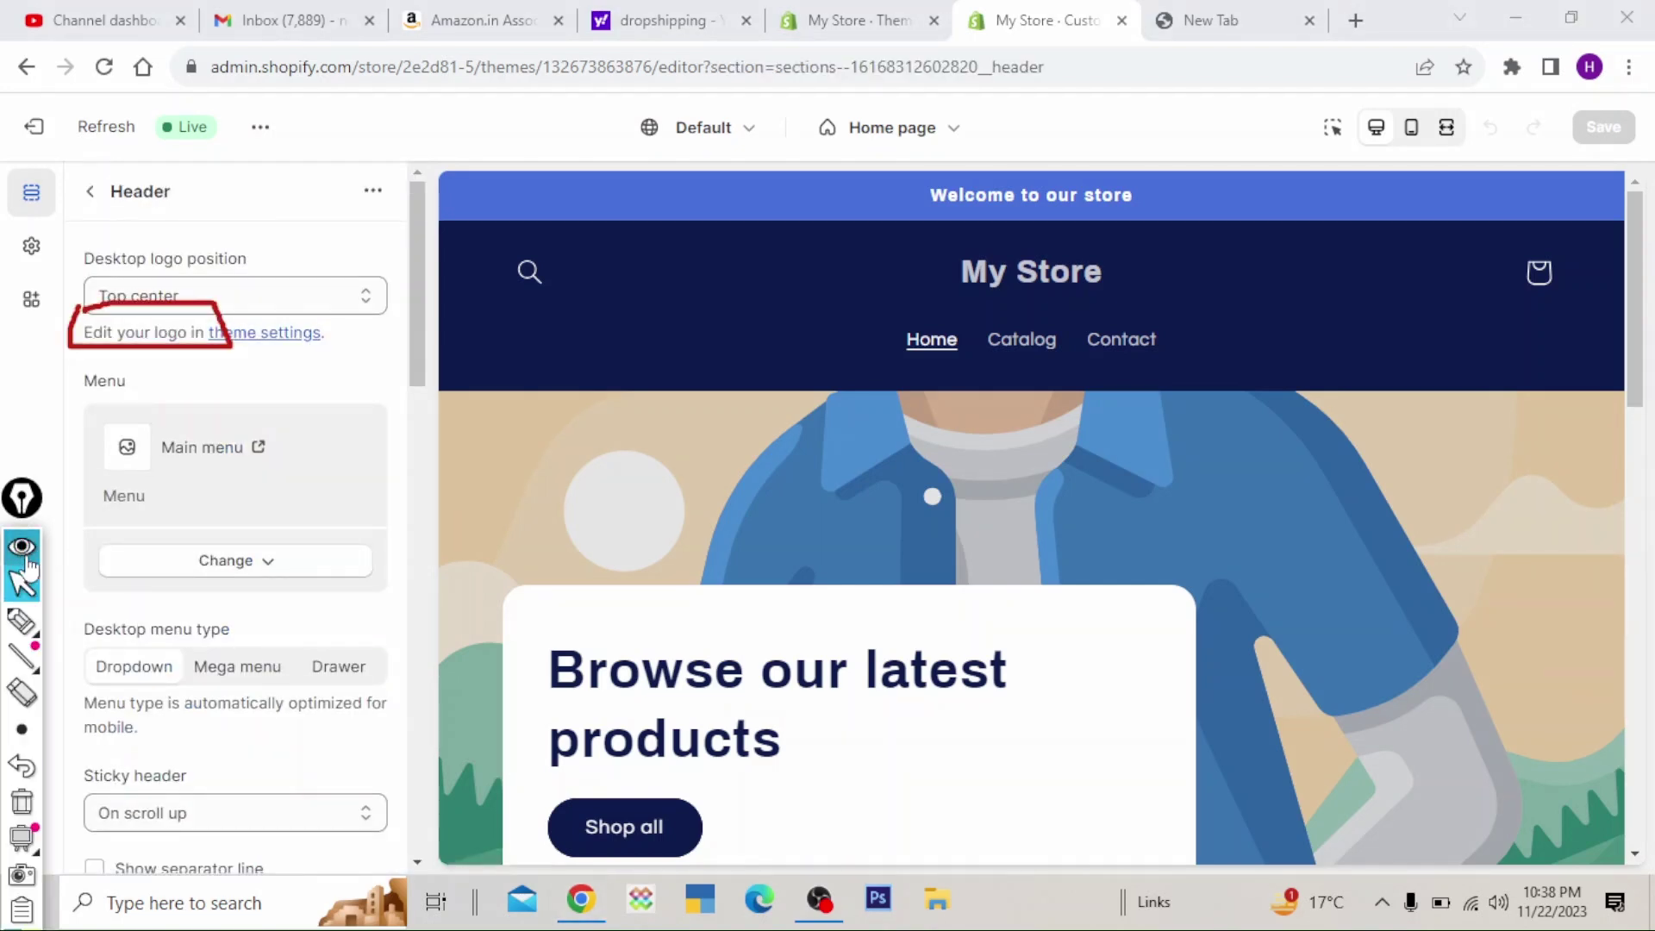
pyautogui.click(22, 801)
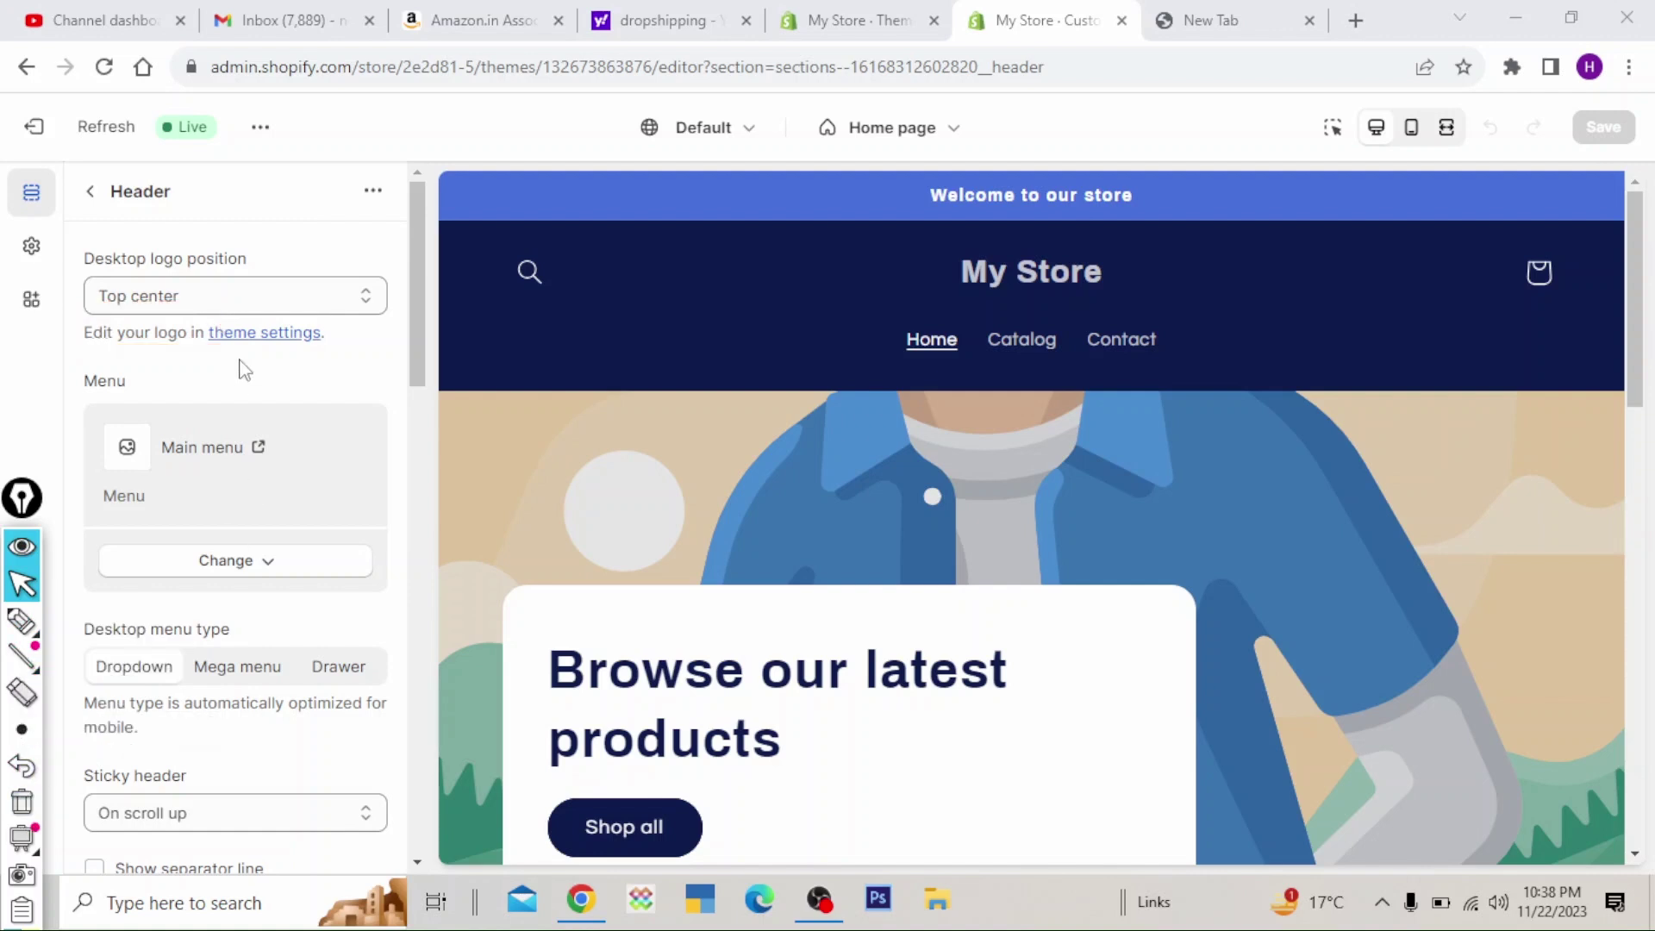
pyautogui.click(265, 338)
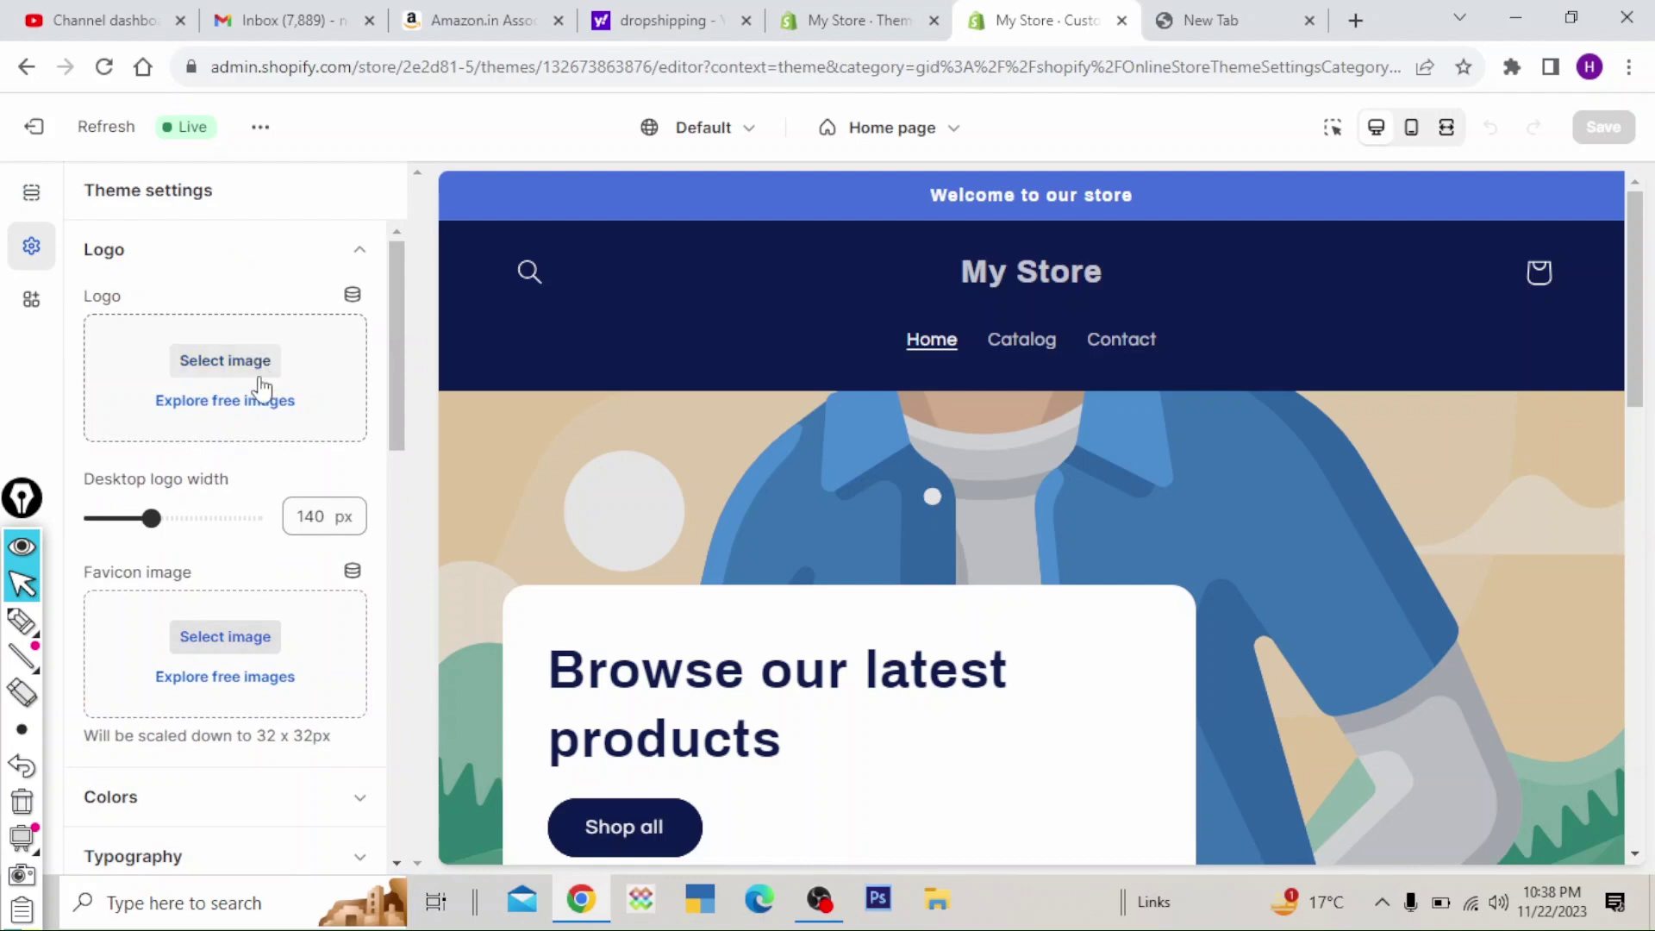
# - Outline the Logo image field and the preview's My Store title with red freehand boxes and erase them
pyautogui.click(20, 619)
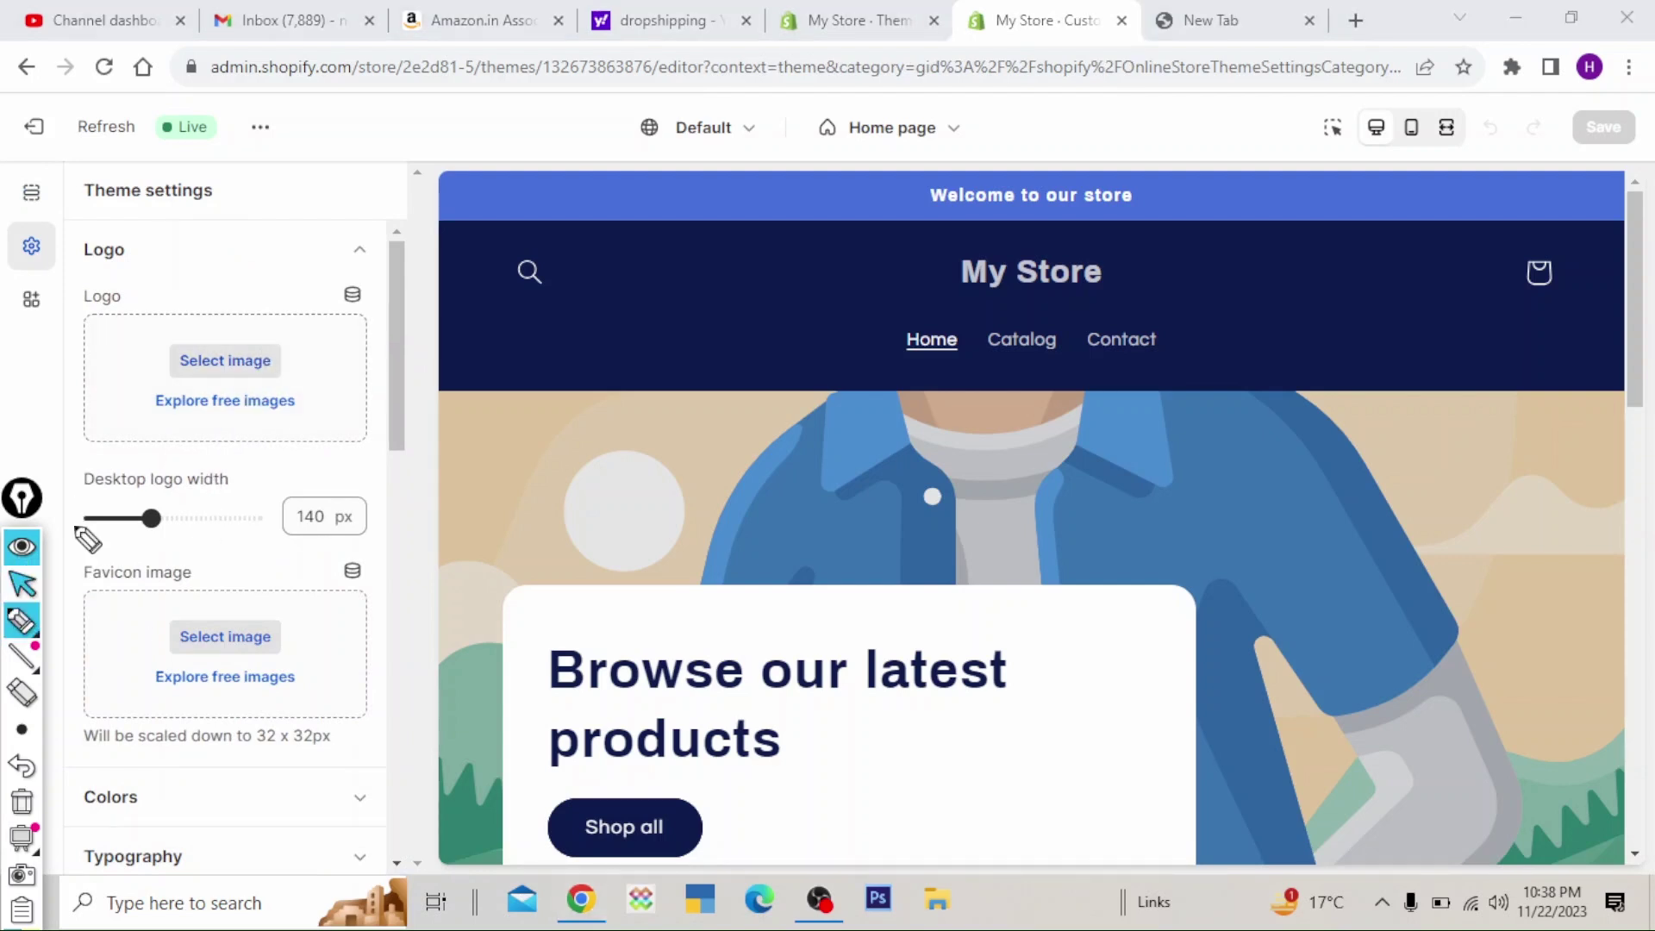
pyautogui.moveTo(61, 277)
pyautogui.mouseDown()
pyautogui.moveTo(354, 269)
pyautogui.moveTo(384, 349)
pyautogui.moveTo(396, 485)
pyautogui.moveTo(151, 481)
pyautogui.moveTo(61, 439)
pyautogui.moveTo(63, 278)
pyautogui.mouseUp()
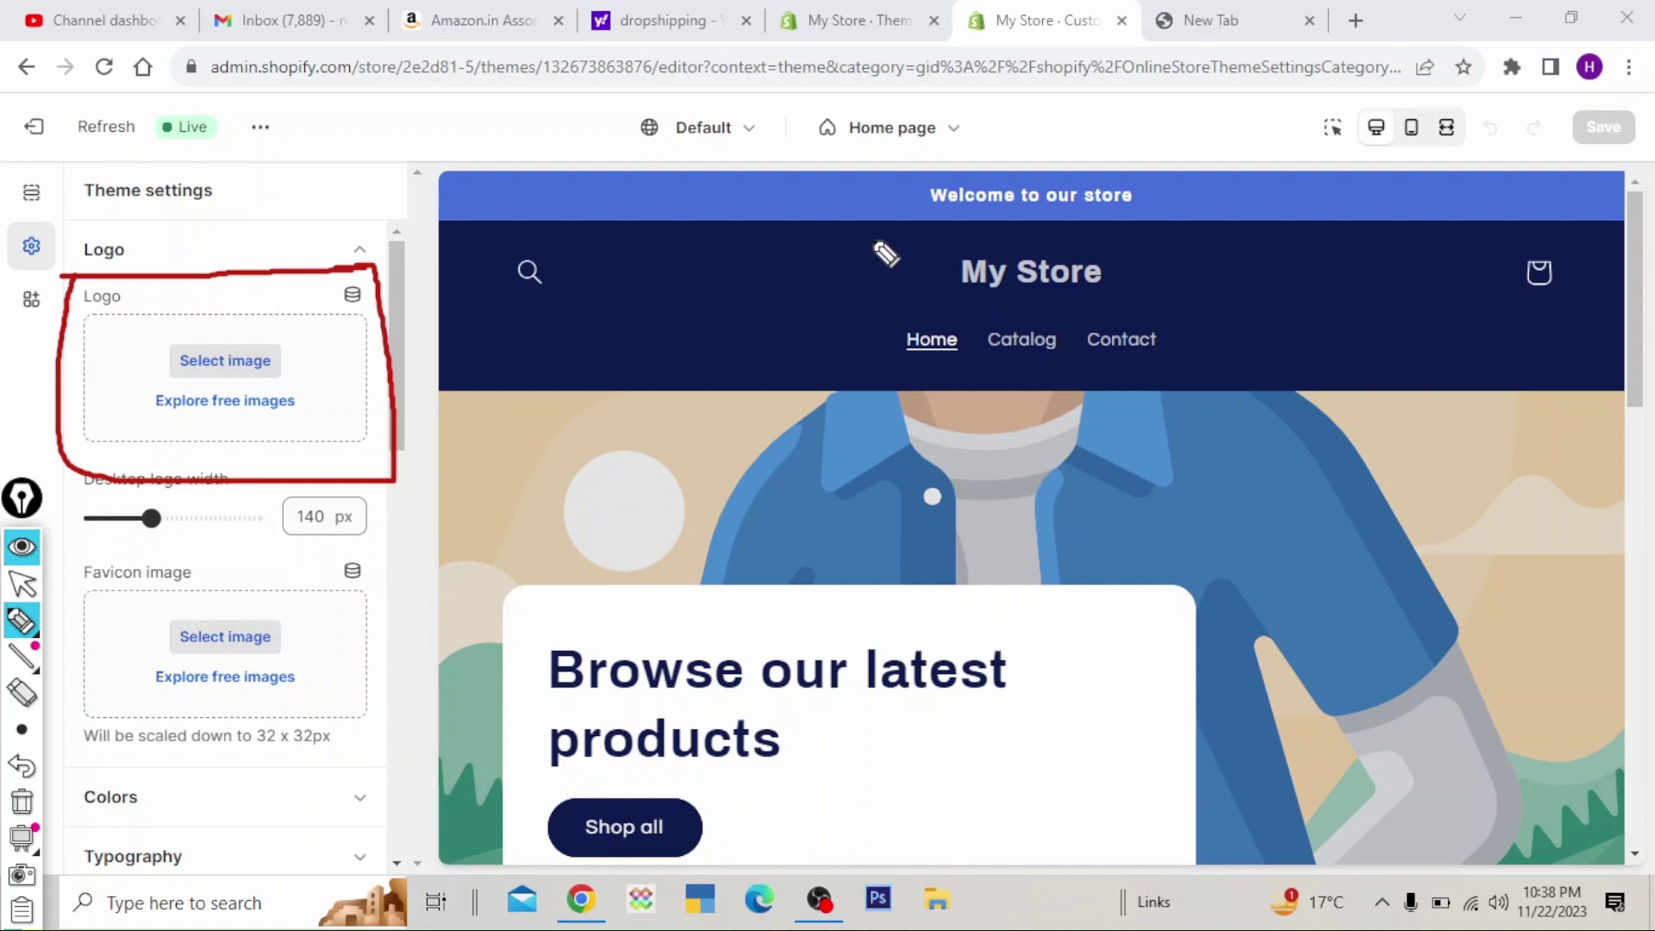
pyautogui.moveTo(922, 237)
pyautogui.mouseDown()
pyautogui.moveTo(1142, 228)
pyautogui.moveTo(958, 319)
pyautogui.moveTo(917, 275)
pyautogui.moveTo(917, 242)
pyautogui.mouseUp()
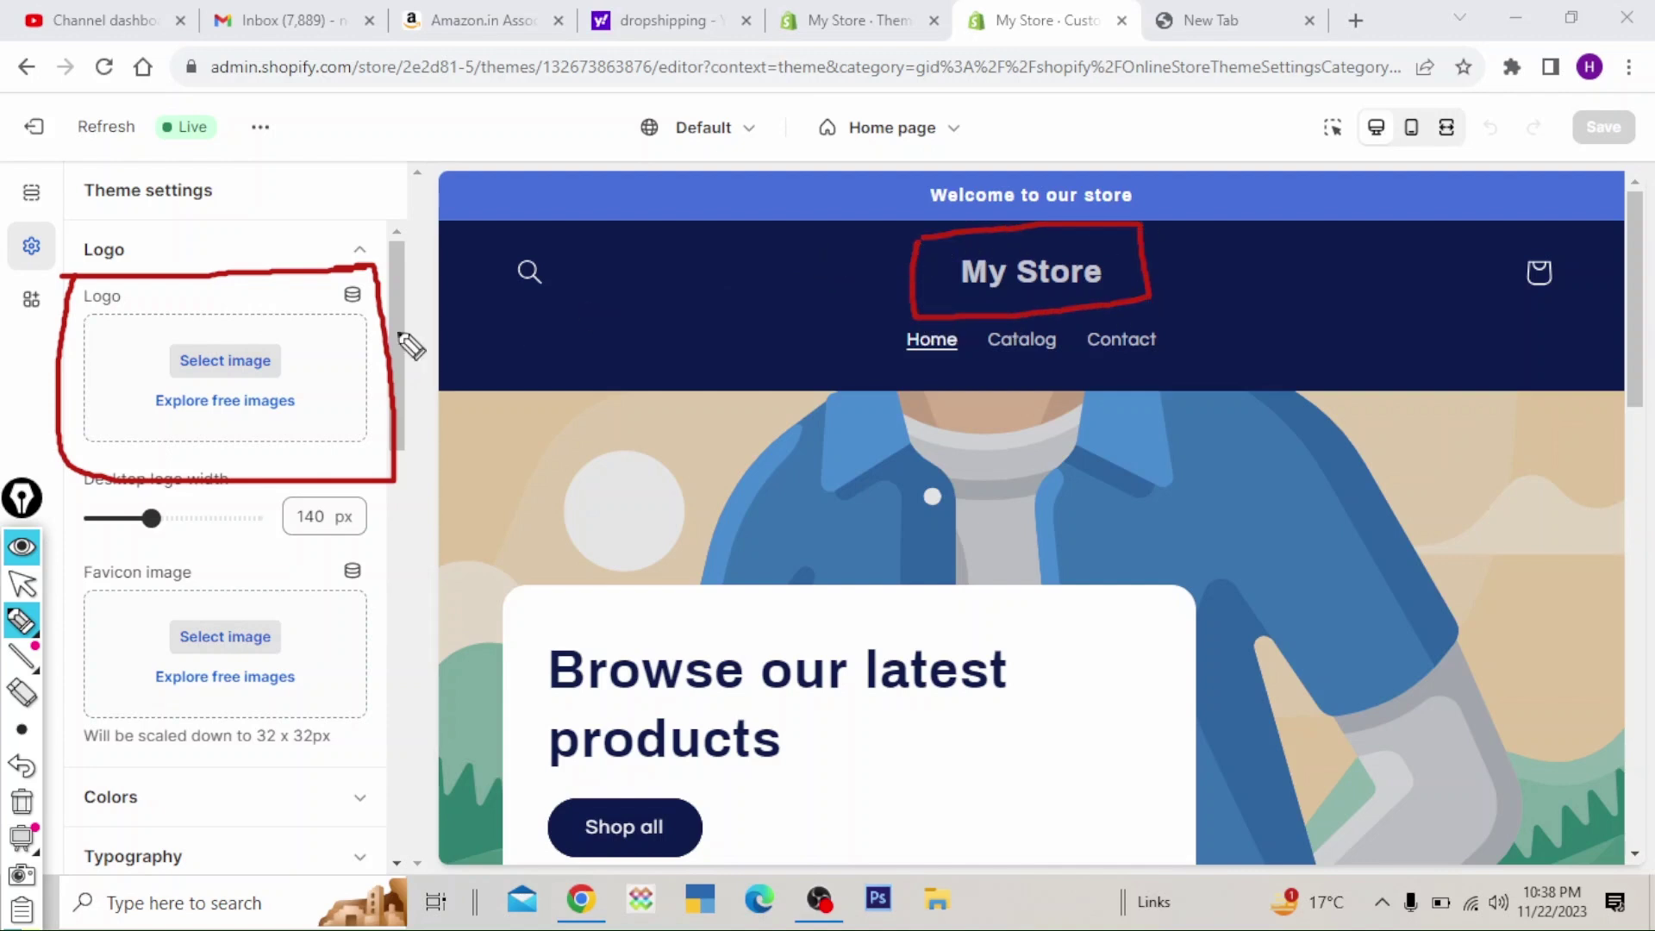
pyautogui.click(22, 801)
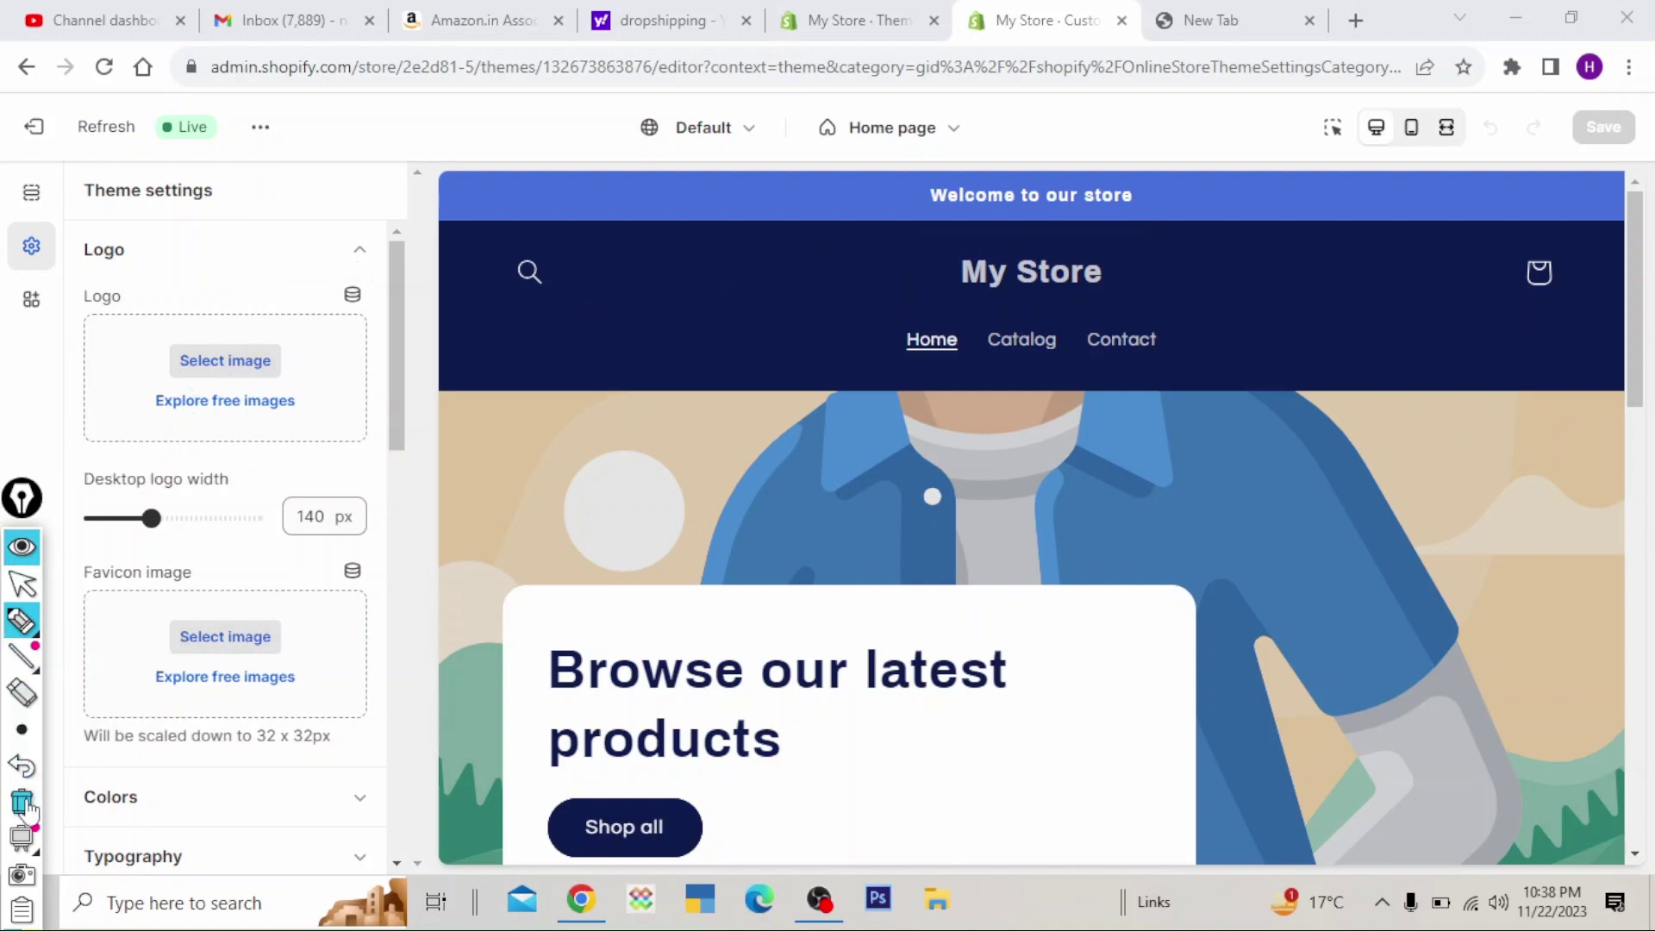
pyautogui.click(23, 586)
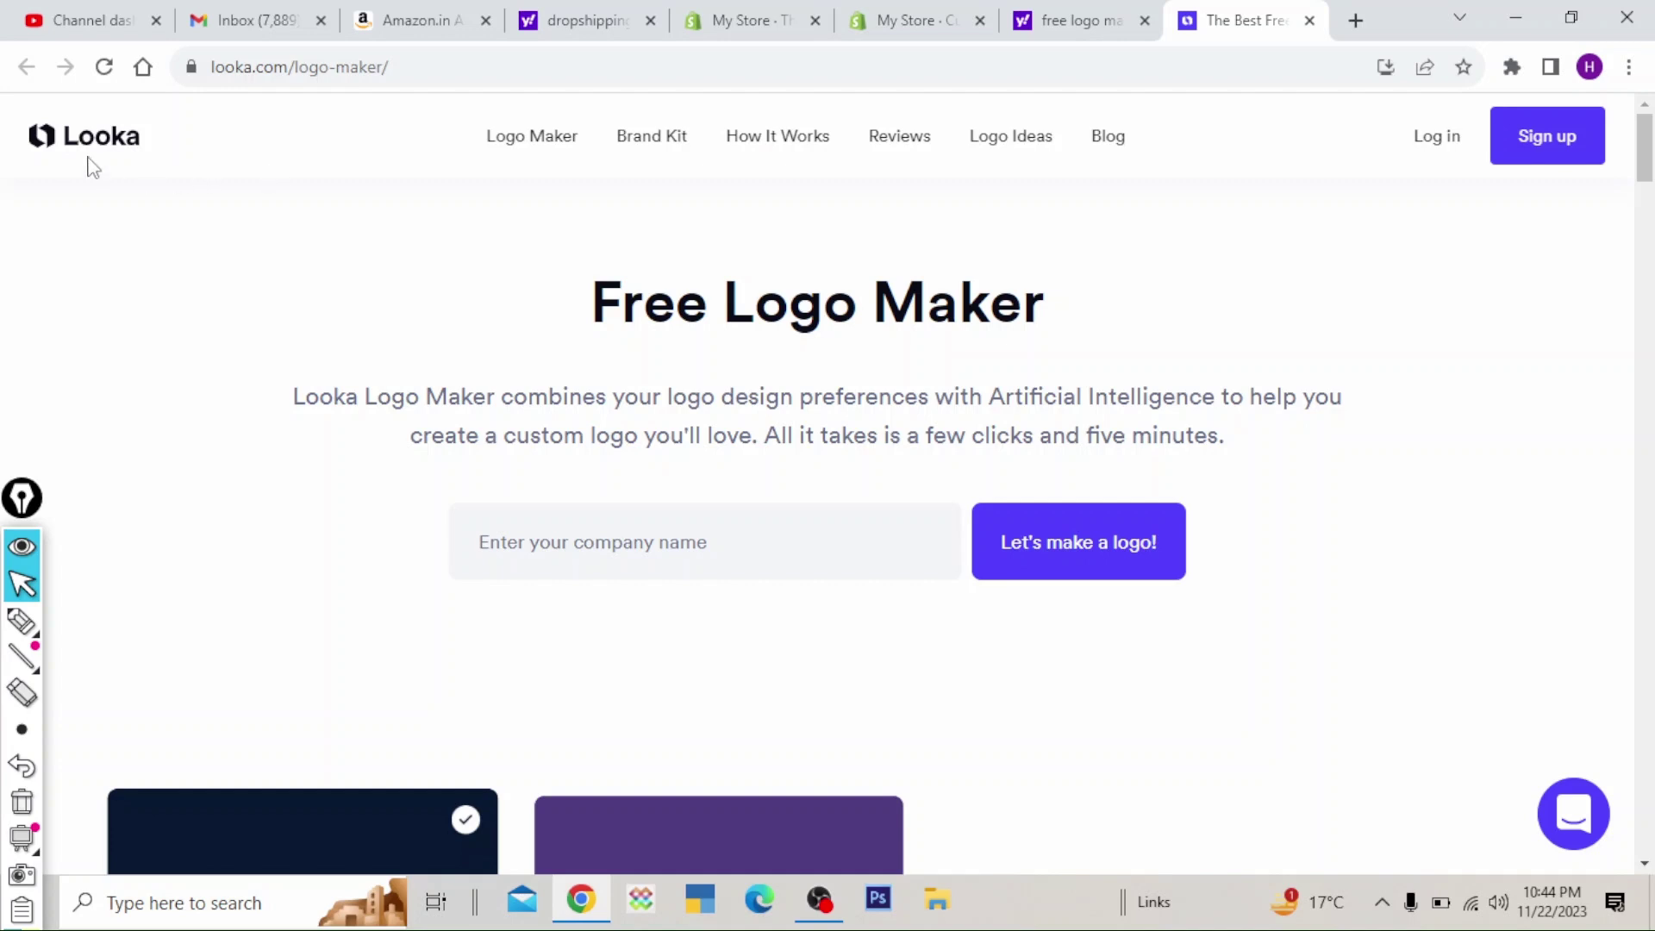
# - Start a new logo on the Looka logo maker site with "Baby Truck Store" as the company name
pyautogui.click(605, 542)
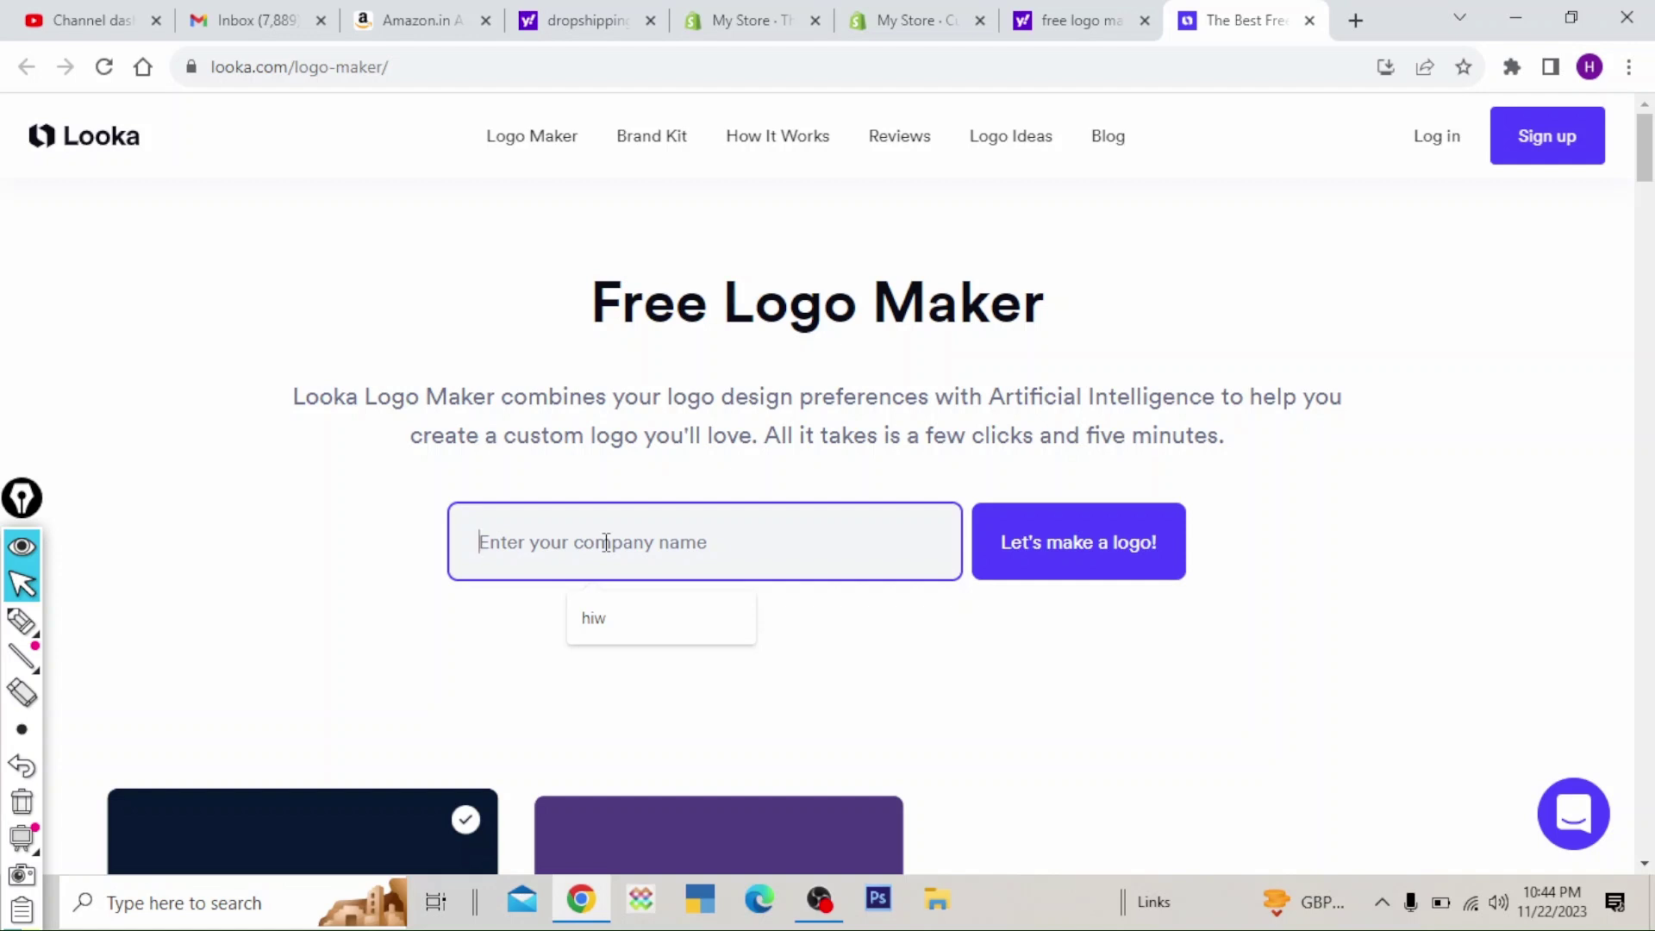
pyautogui.write('Baby Truck Store')
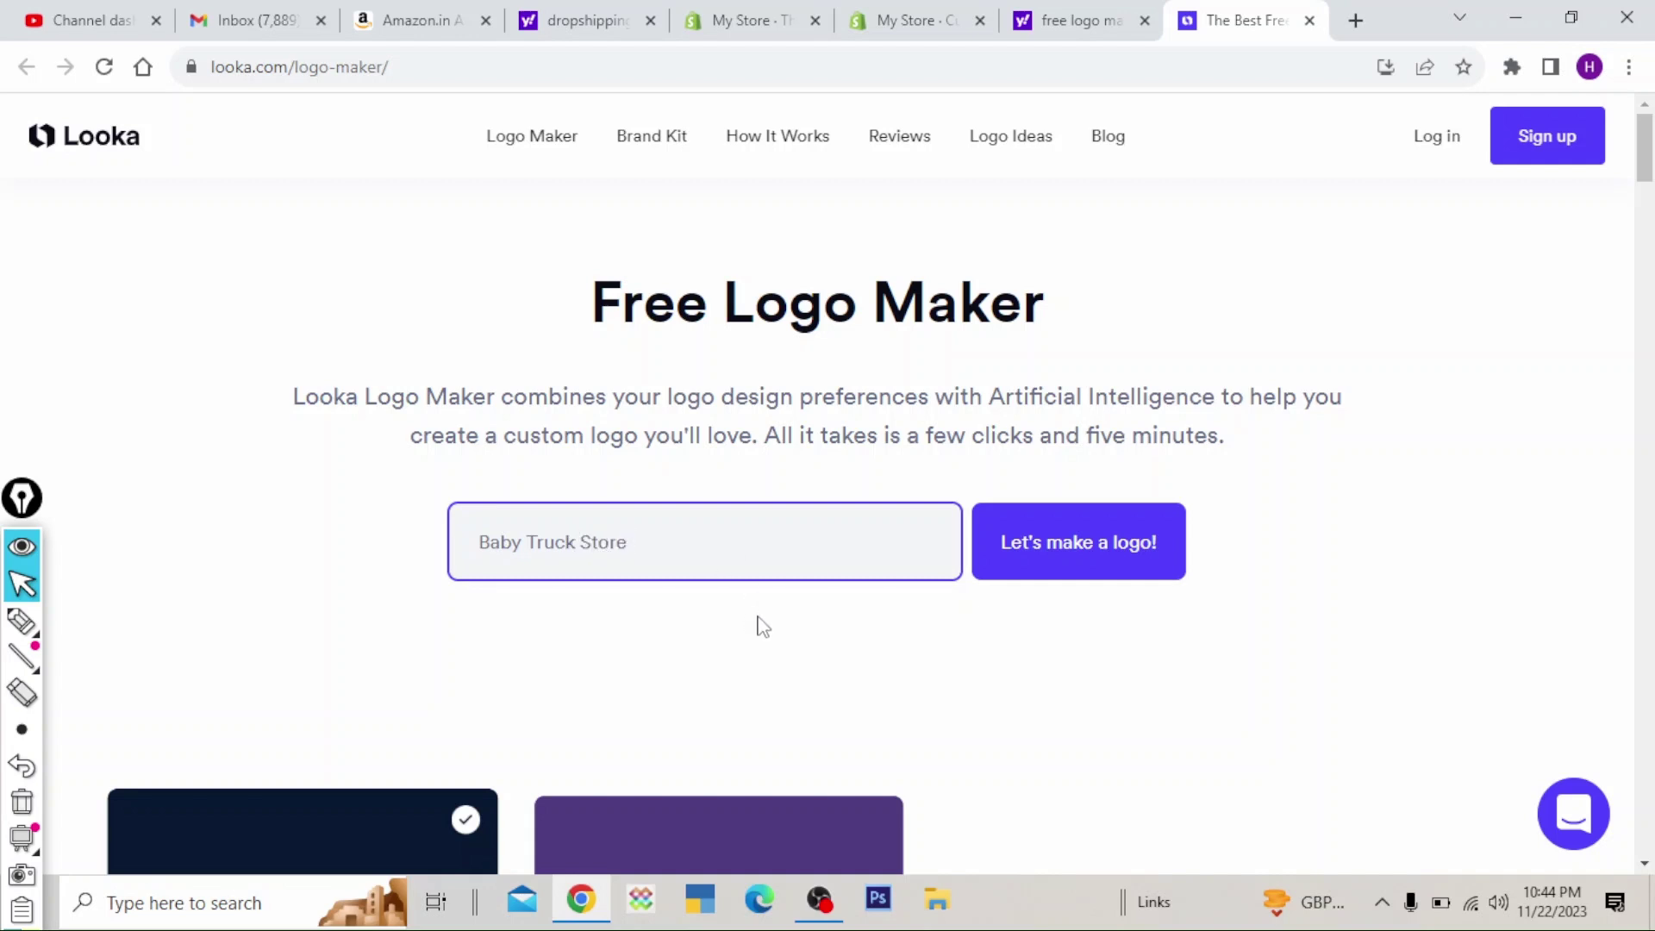
pyautogui.click(1102, 555)
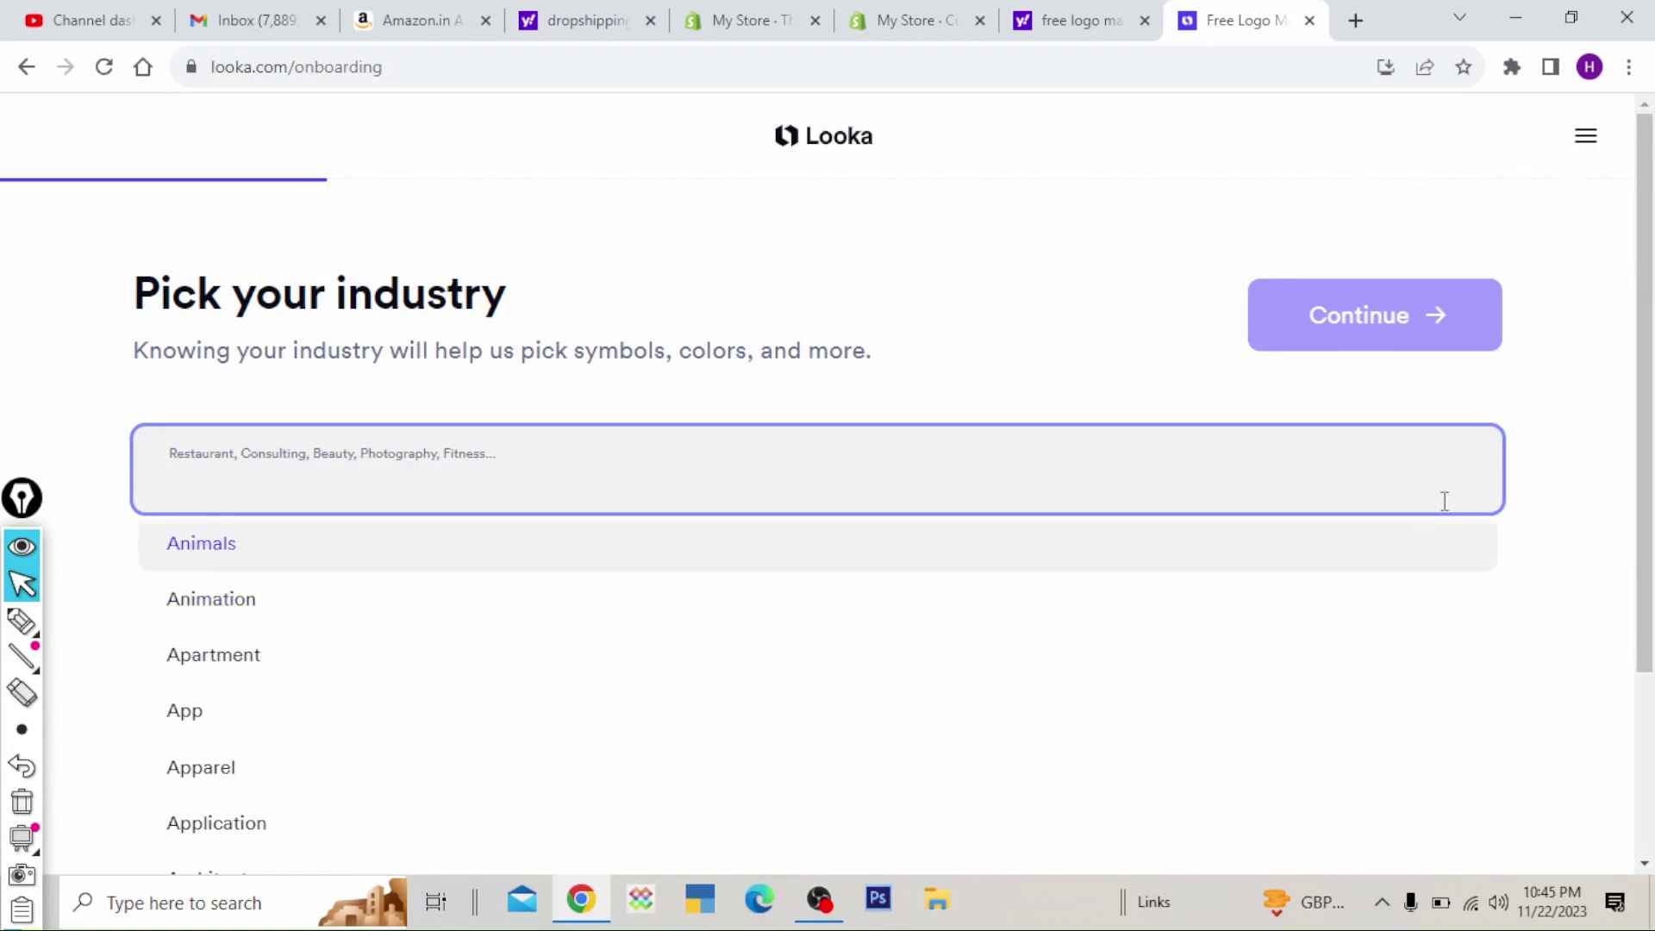
# - Choose Arts And Crafts as the logo's industry and continue
pyautogui.scroll(1, 1495, 829)
pyautogui.moveTo(1495, 829); pyautogui.dragTo(1488, 920)
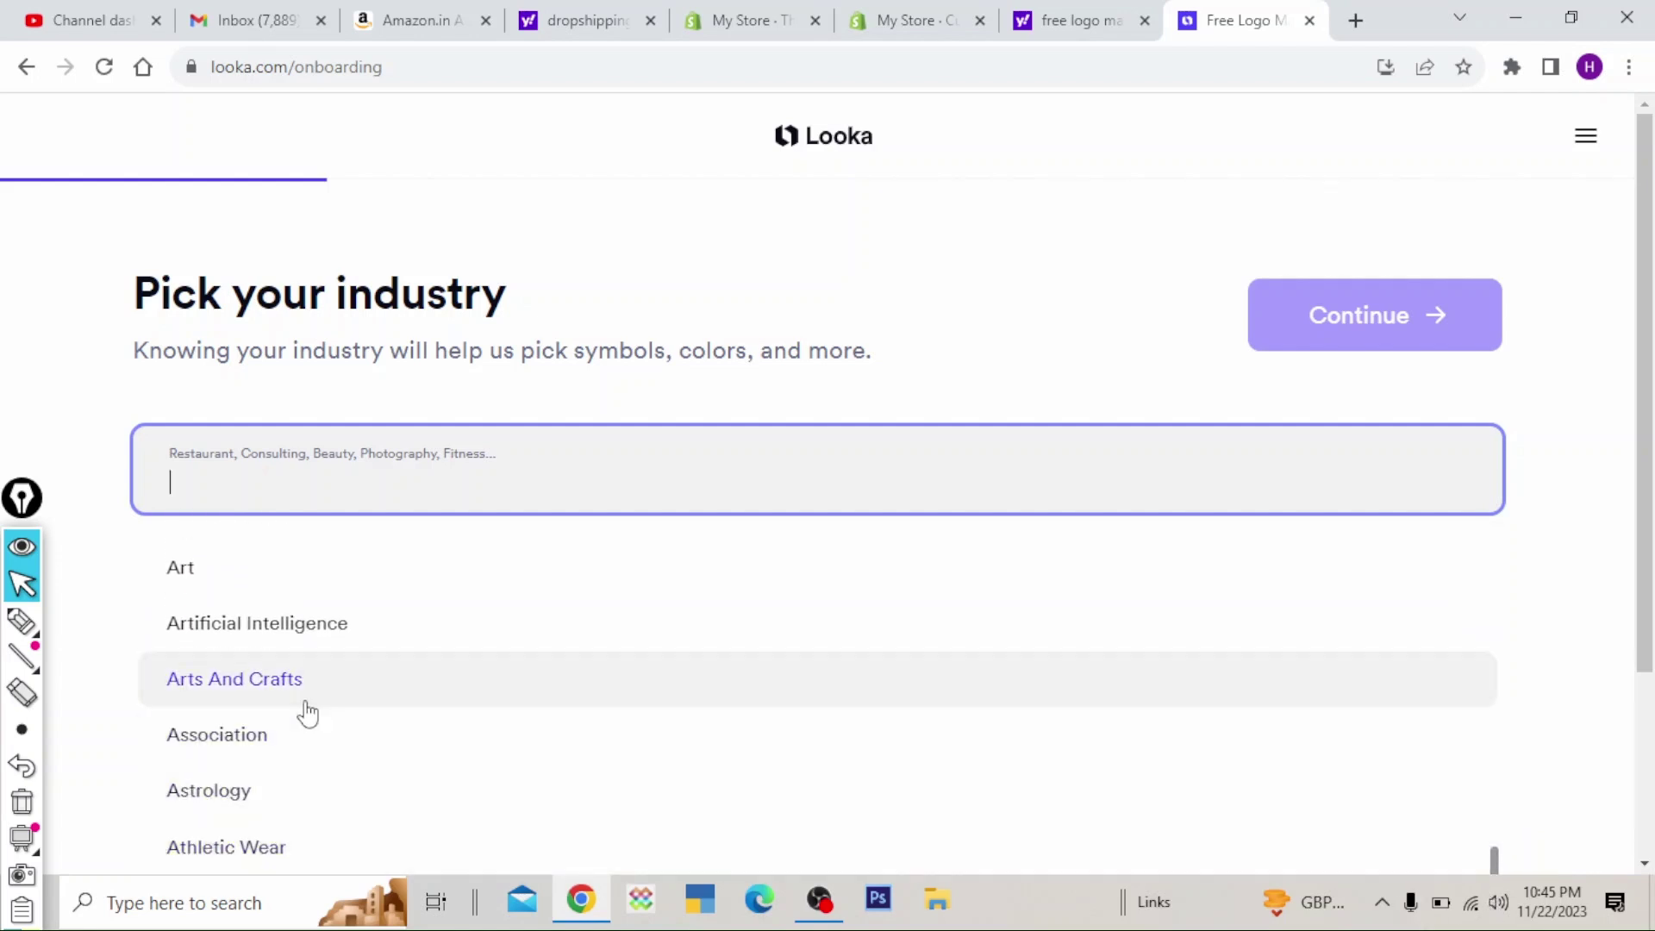
pyautogui.click(308, 695)
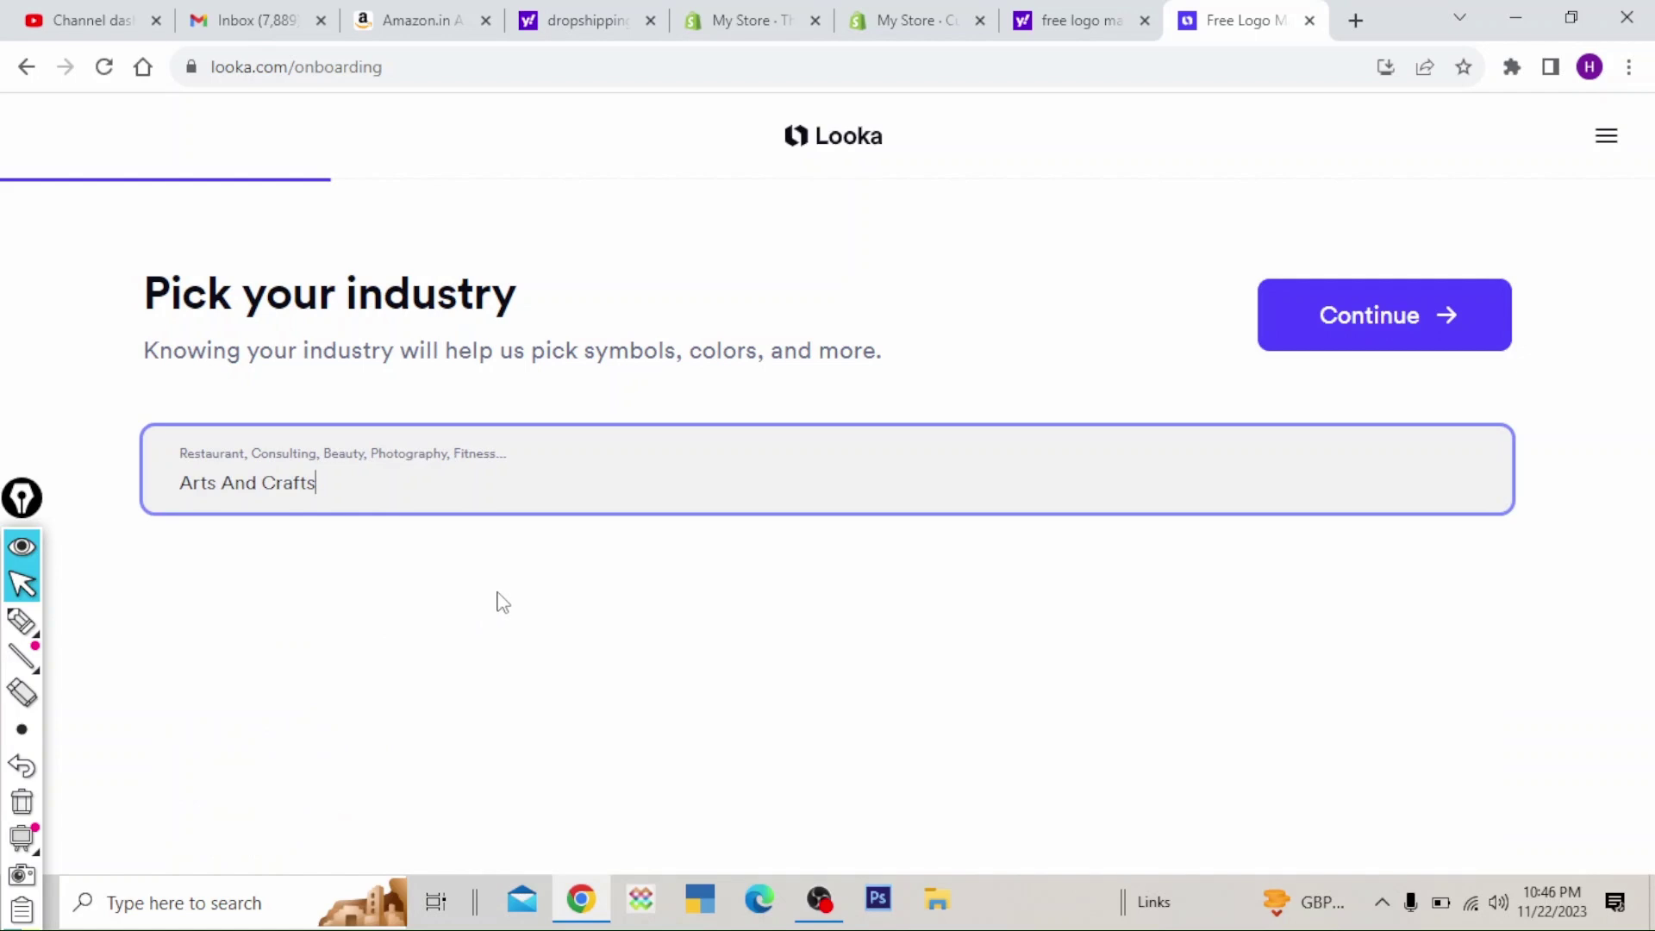
pyautogui.click(1385, 319)
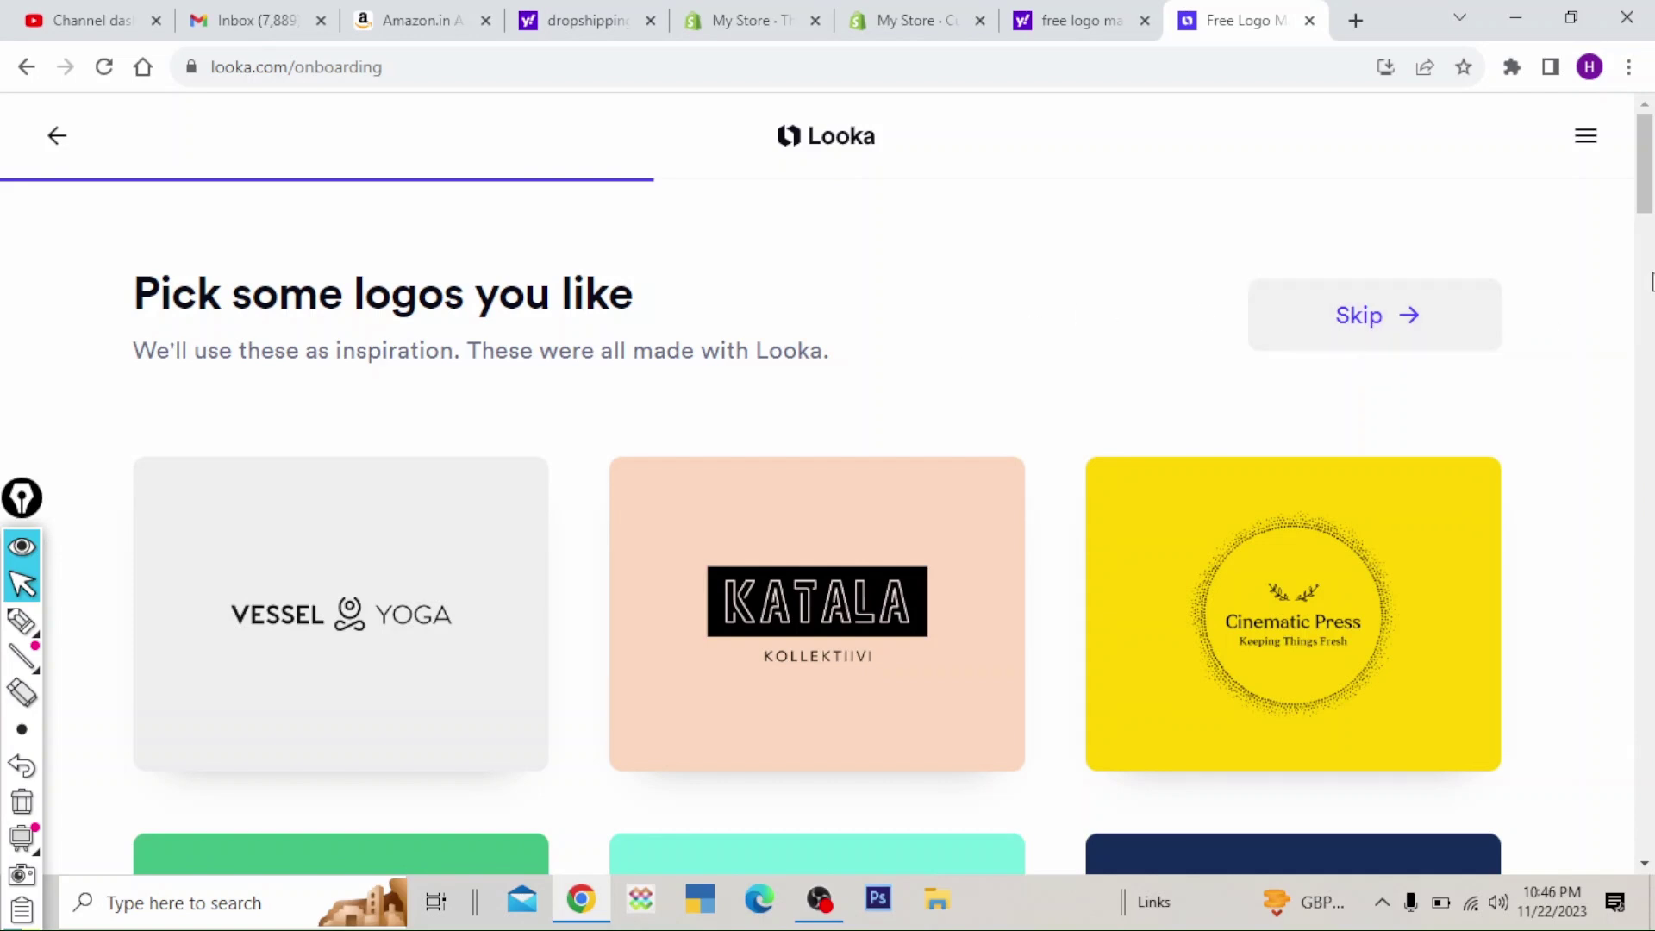
# - Skip the inspiration logo and color choices without picking any
pyautogui.moveTo(1646, 202)
pyautogui.mouseDown()
pyautogui.moveTo(1648, 293)
pyautogui.moveTo(1647, 202)
pyautogui.mouseUp()
pyautogui.click(1363, 265)
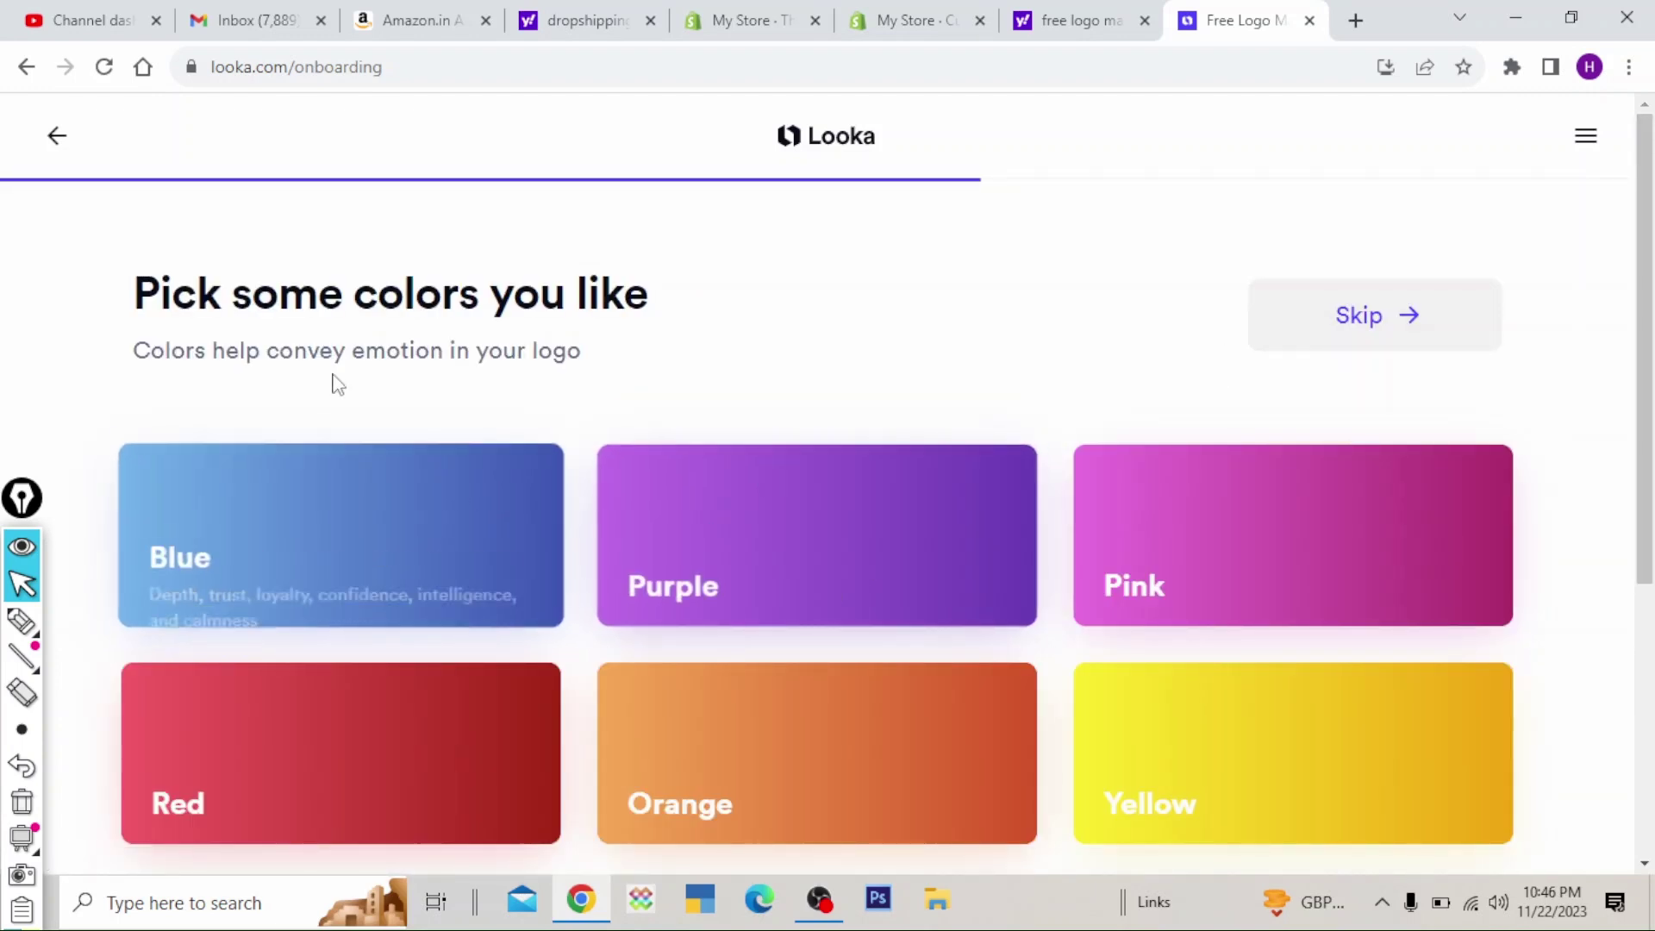
pyautogui.moveTo(167, 307); pyautogui.dragTo(565, 302)
pyautogui.scroll(-3, 1622, 250)
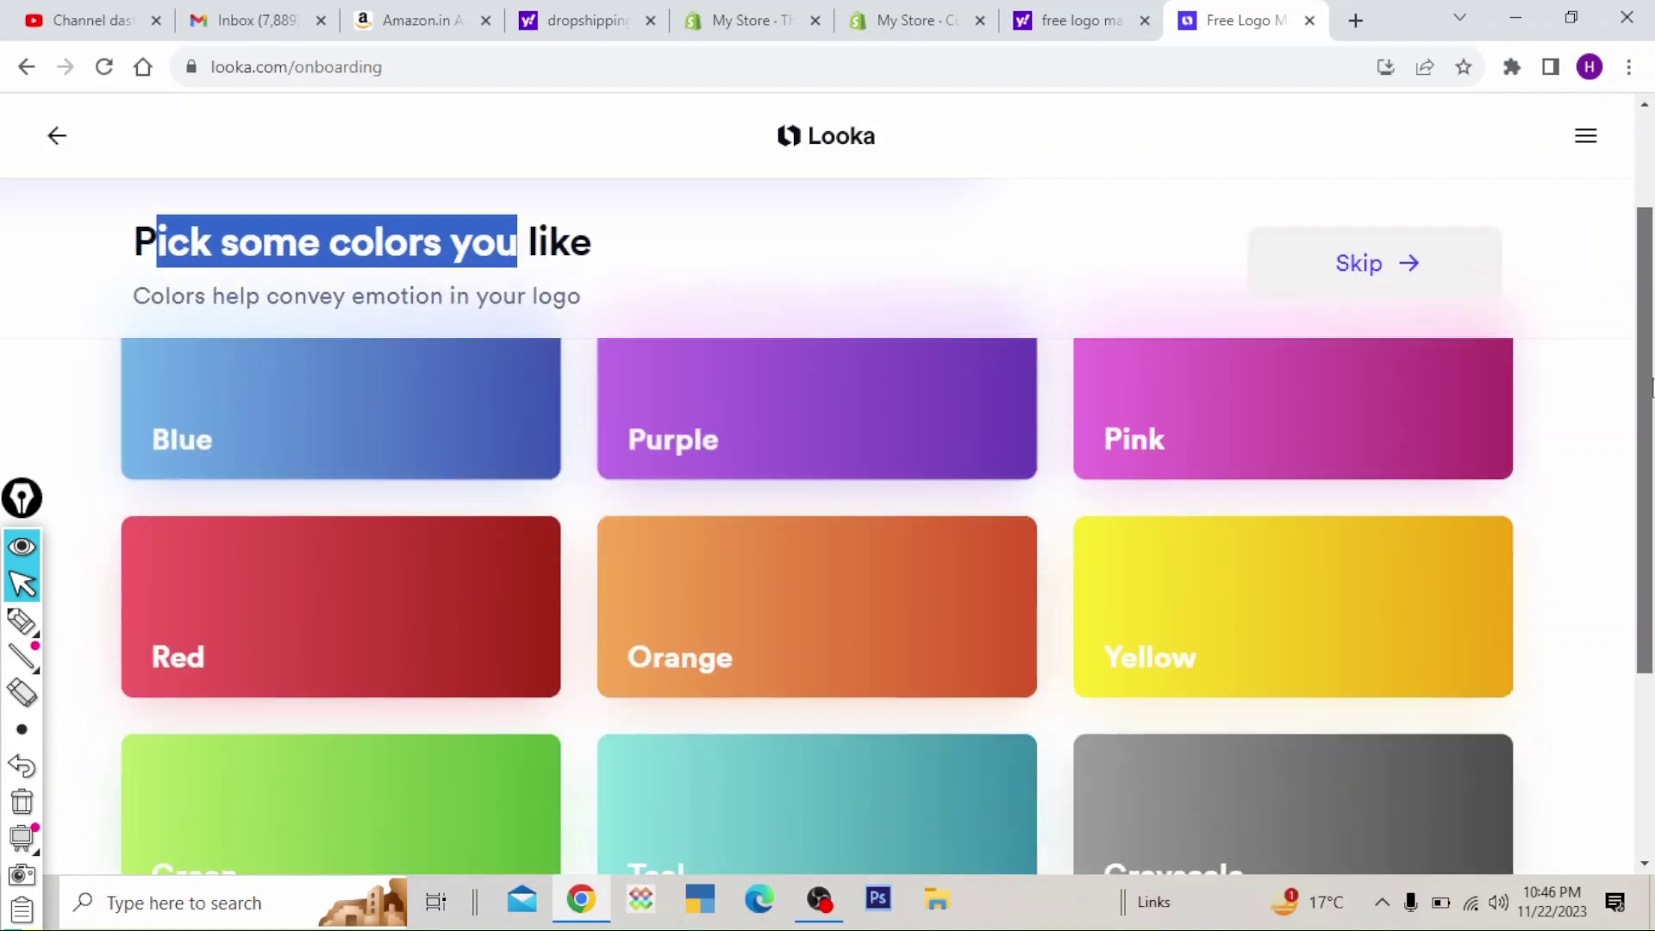
pyautogui.click(1377, 258)
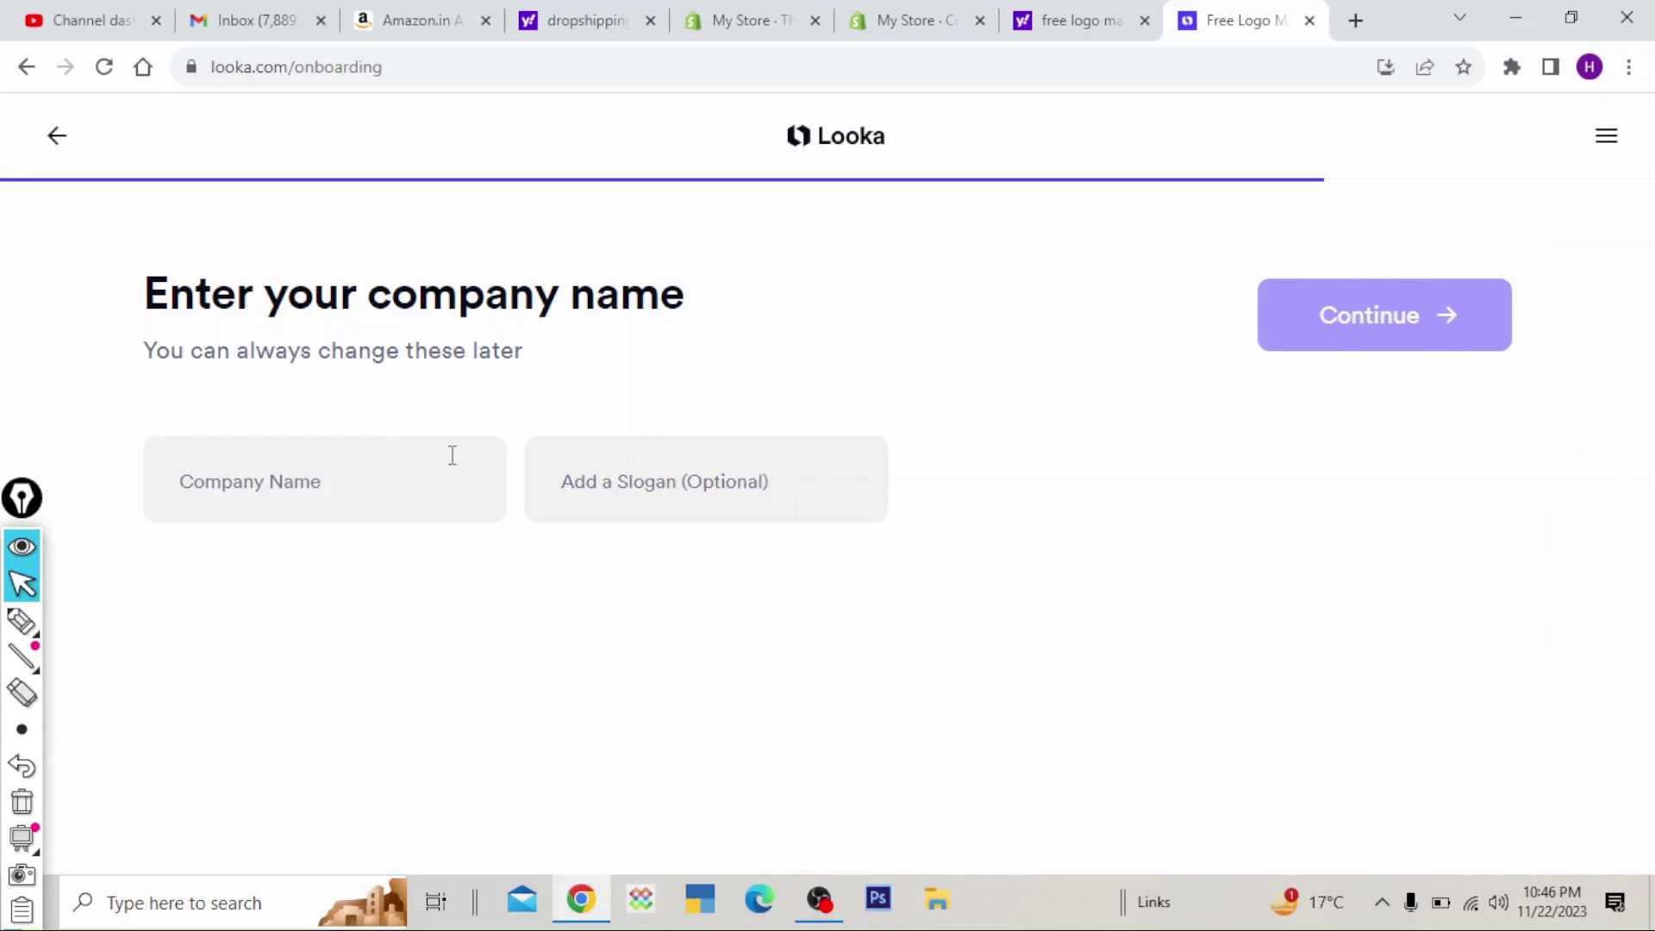
# - Enter "Baby Truck Store" as the company name, leave the slogan empty and continue
pyautogui.click(284, 492)
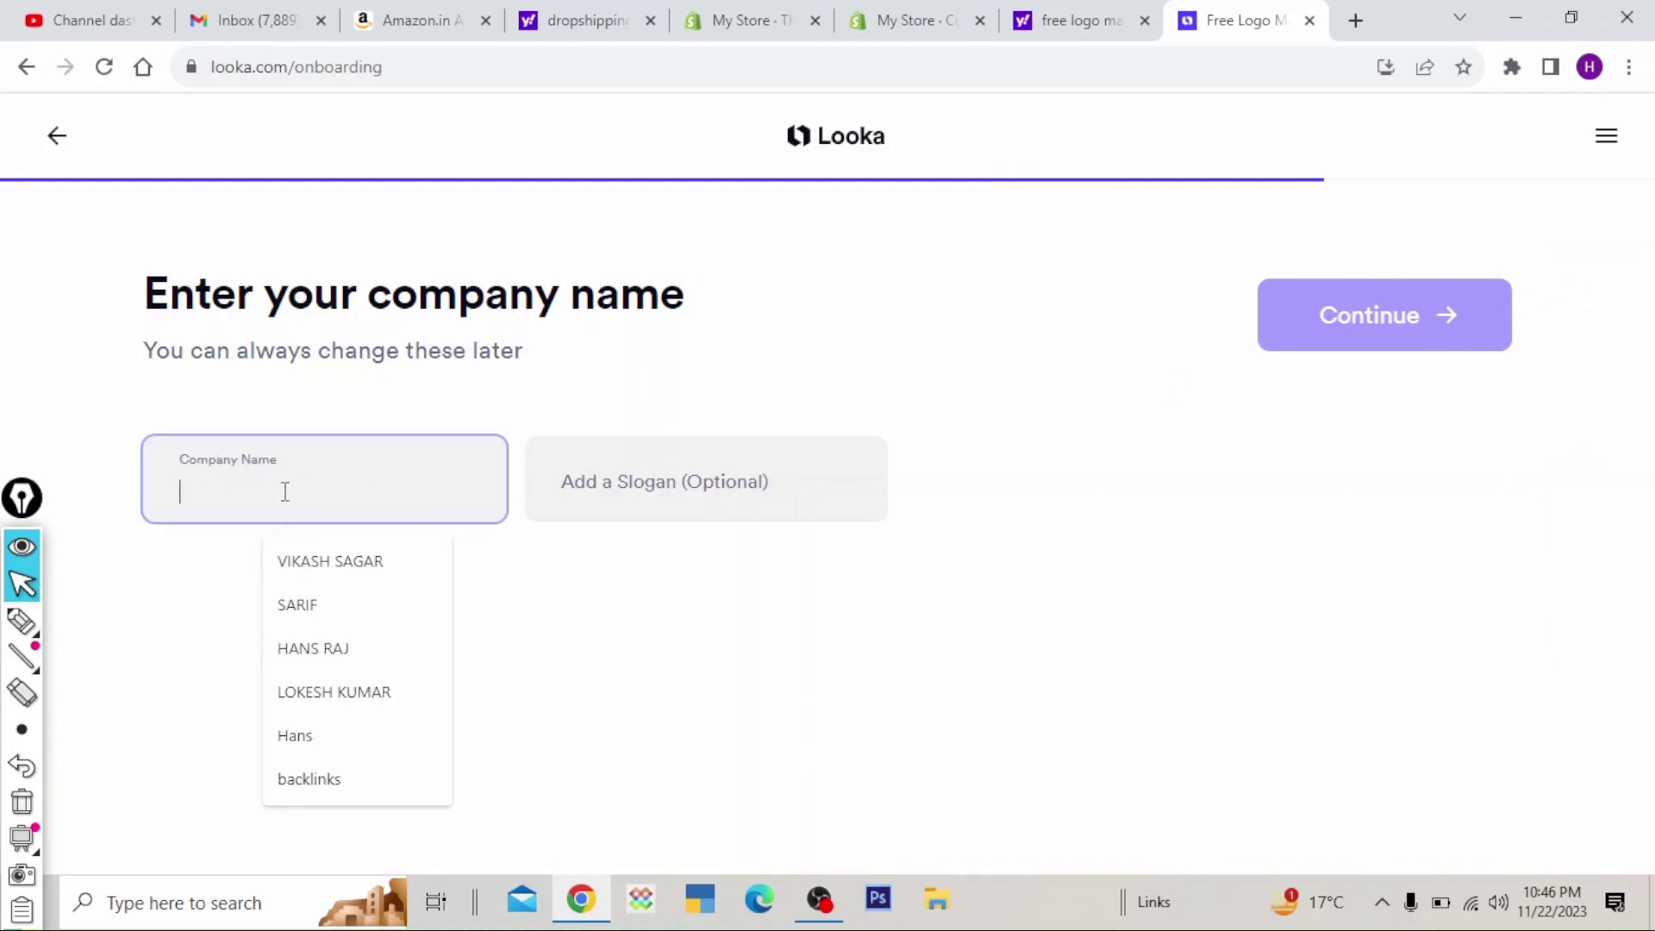
pyautogui.write('b')
pyautogui.press('BackSpace')
pyautogui.write('Bay')
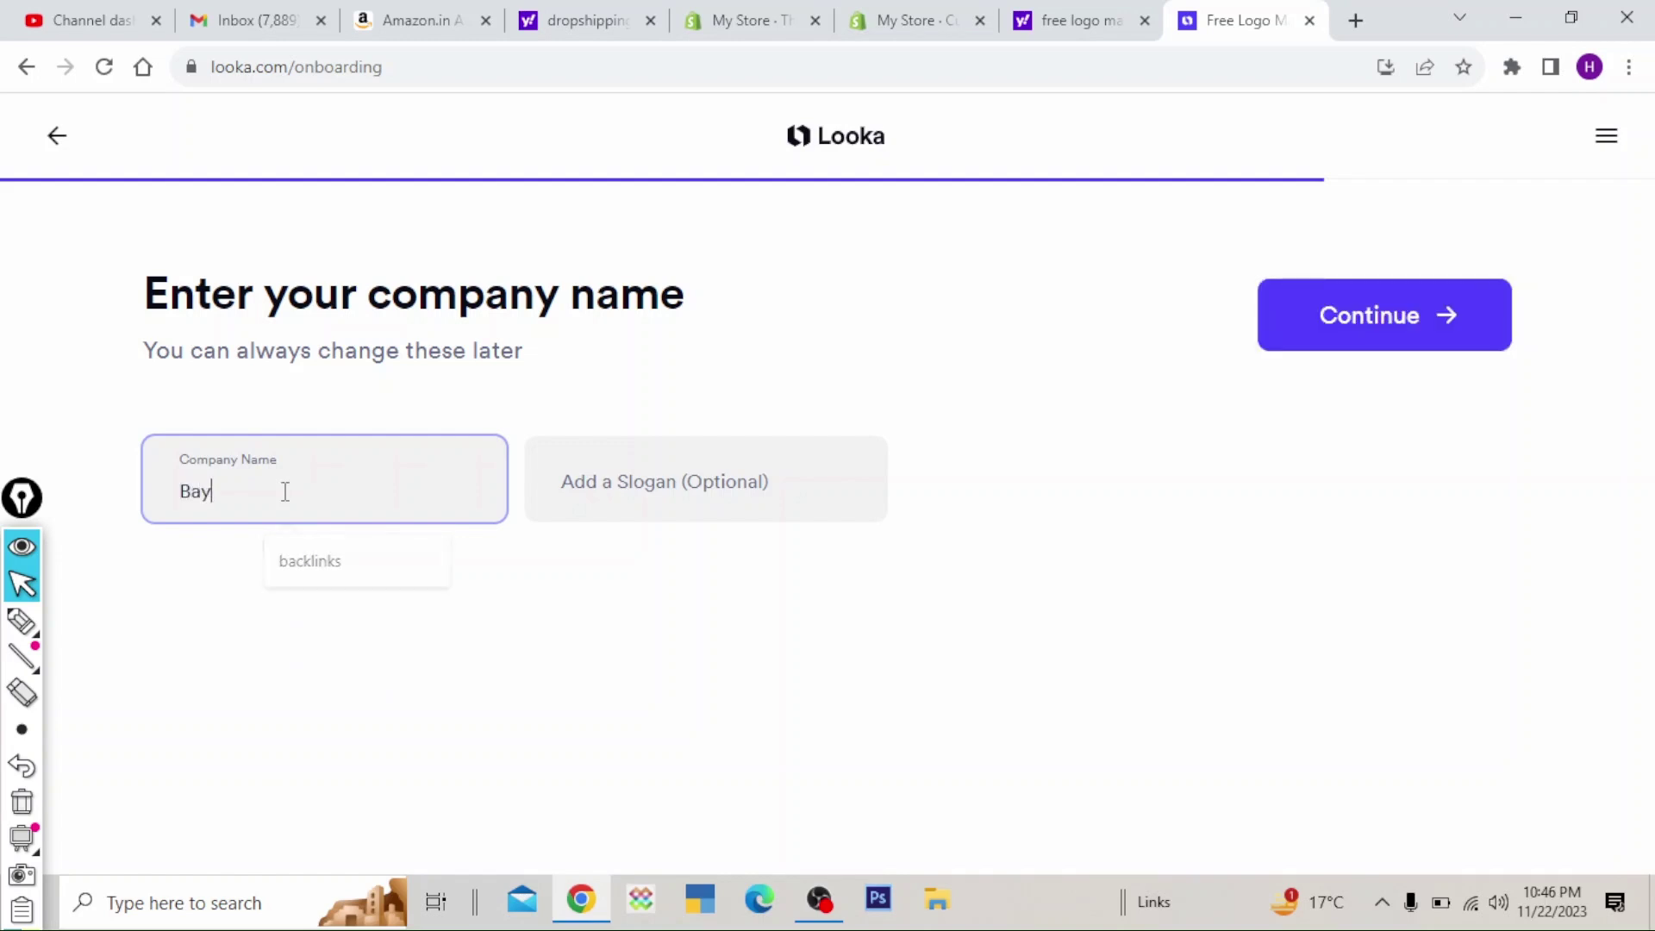
pyautogui.press('BackSpace')
pyautogui.write('by Tr')
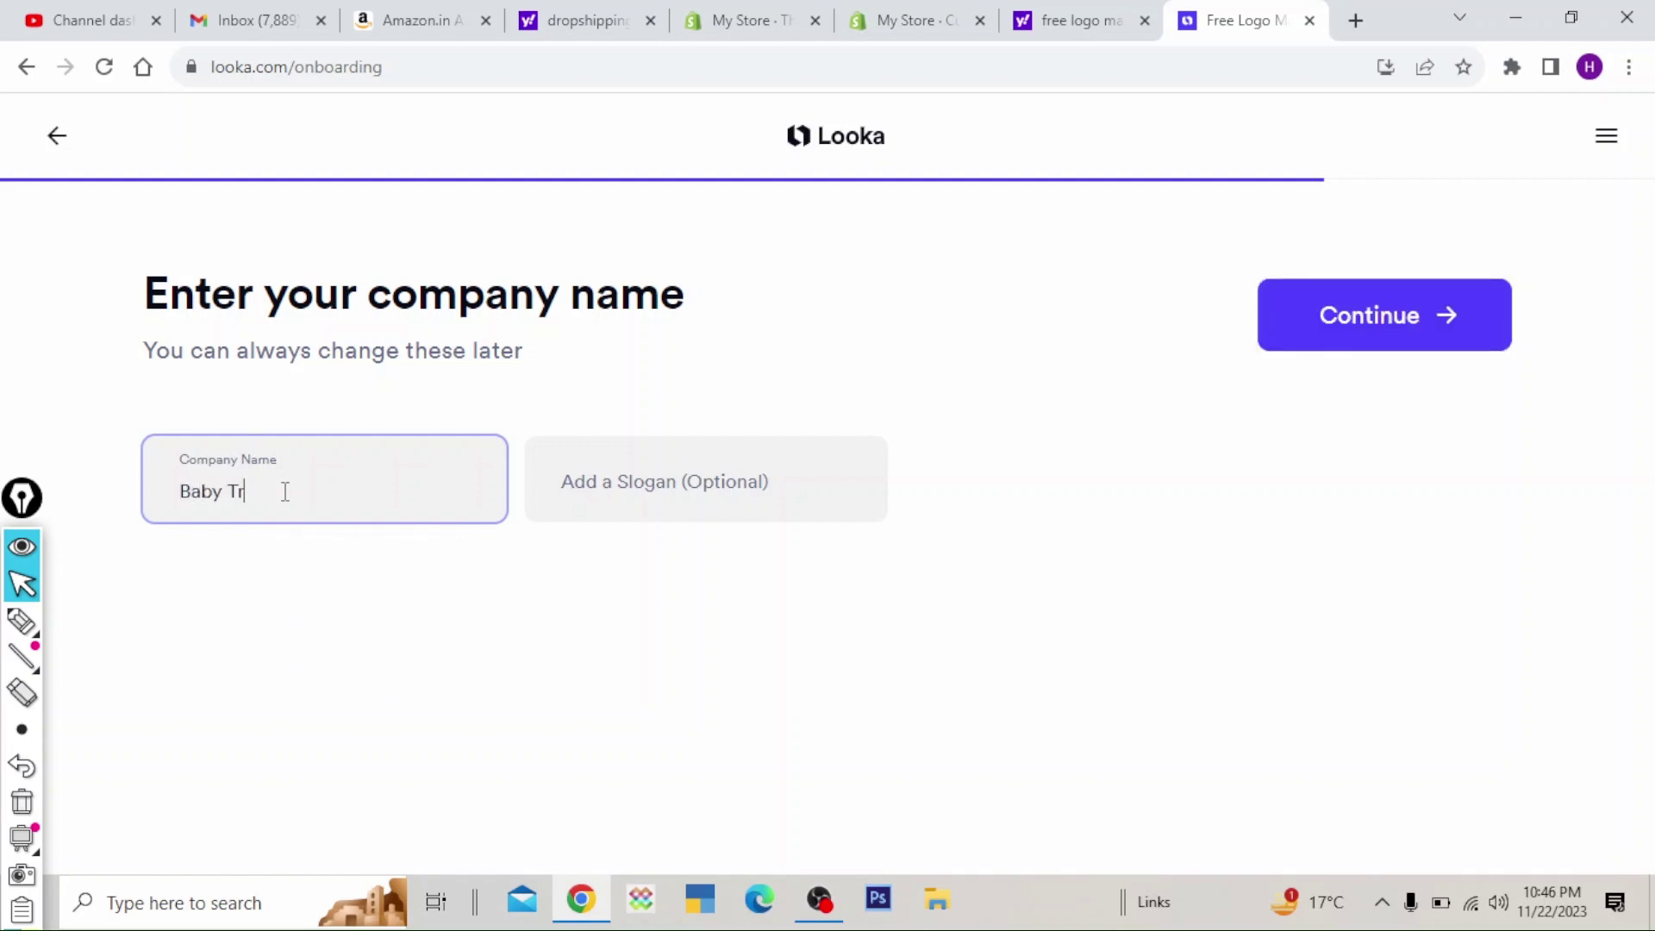
pyautogui.write('uck Store')
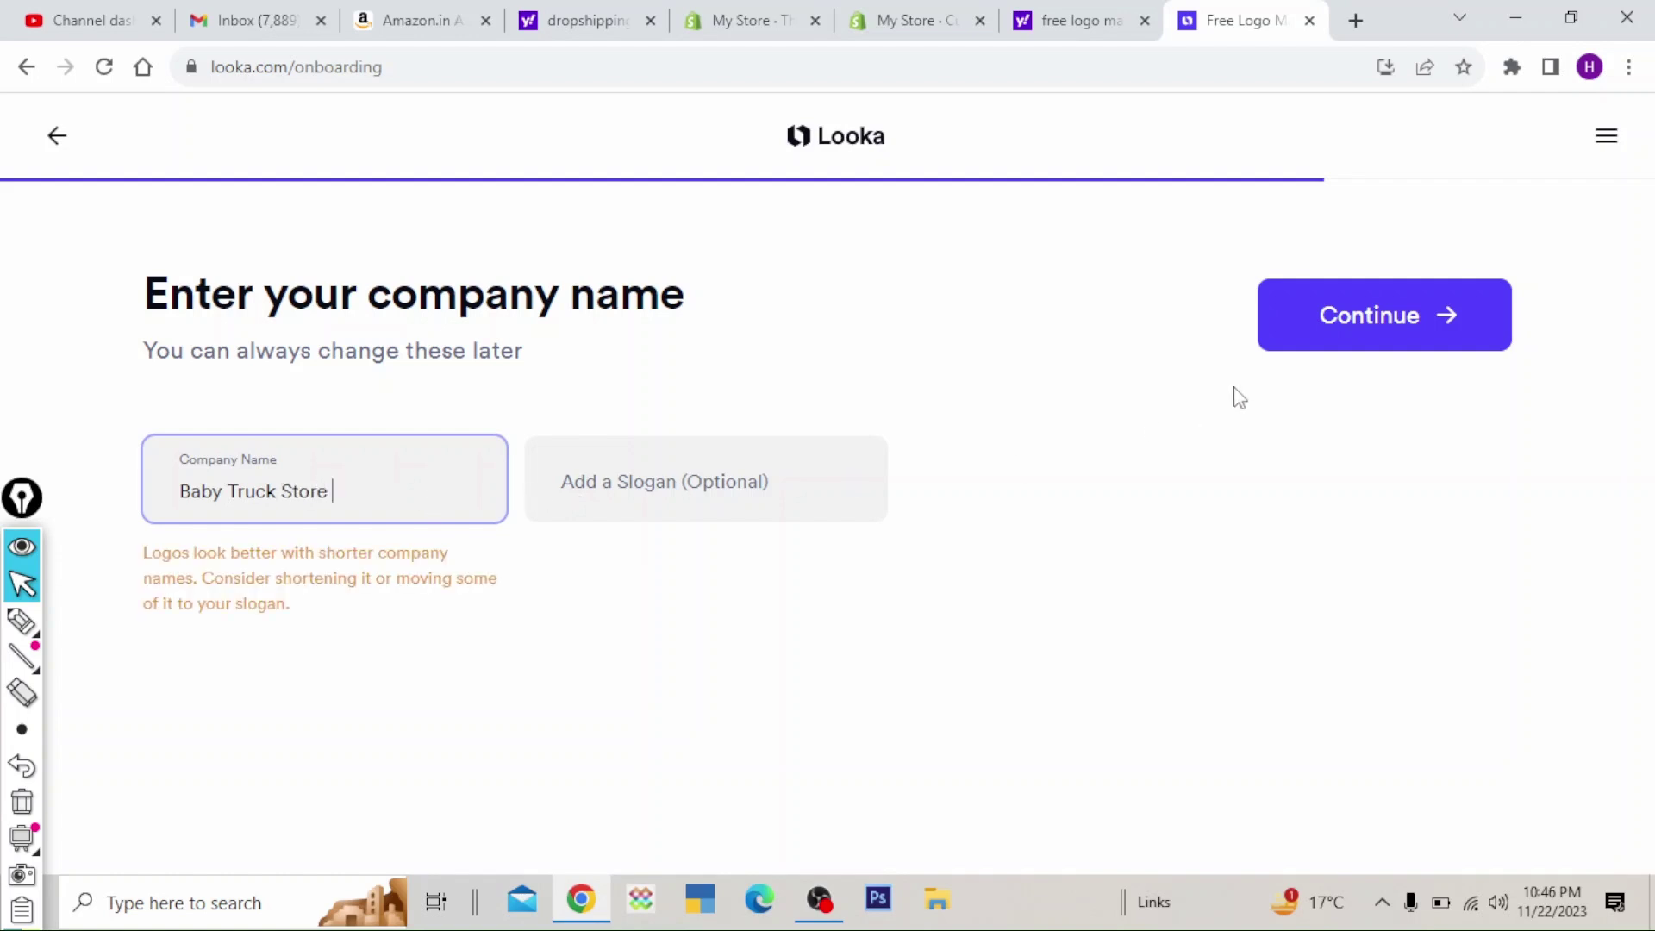
pyautogui.click(1346, 326)
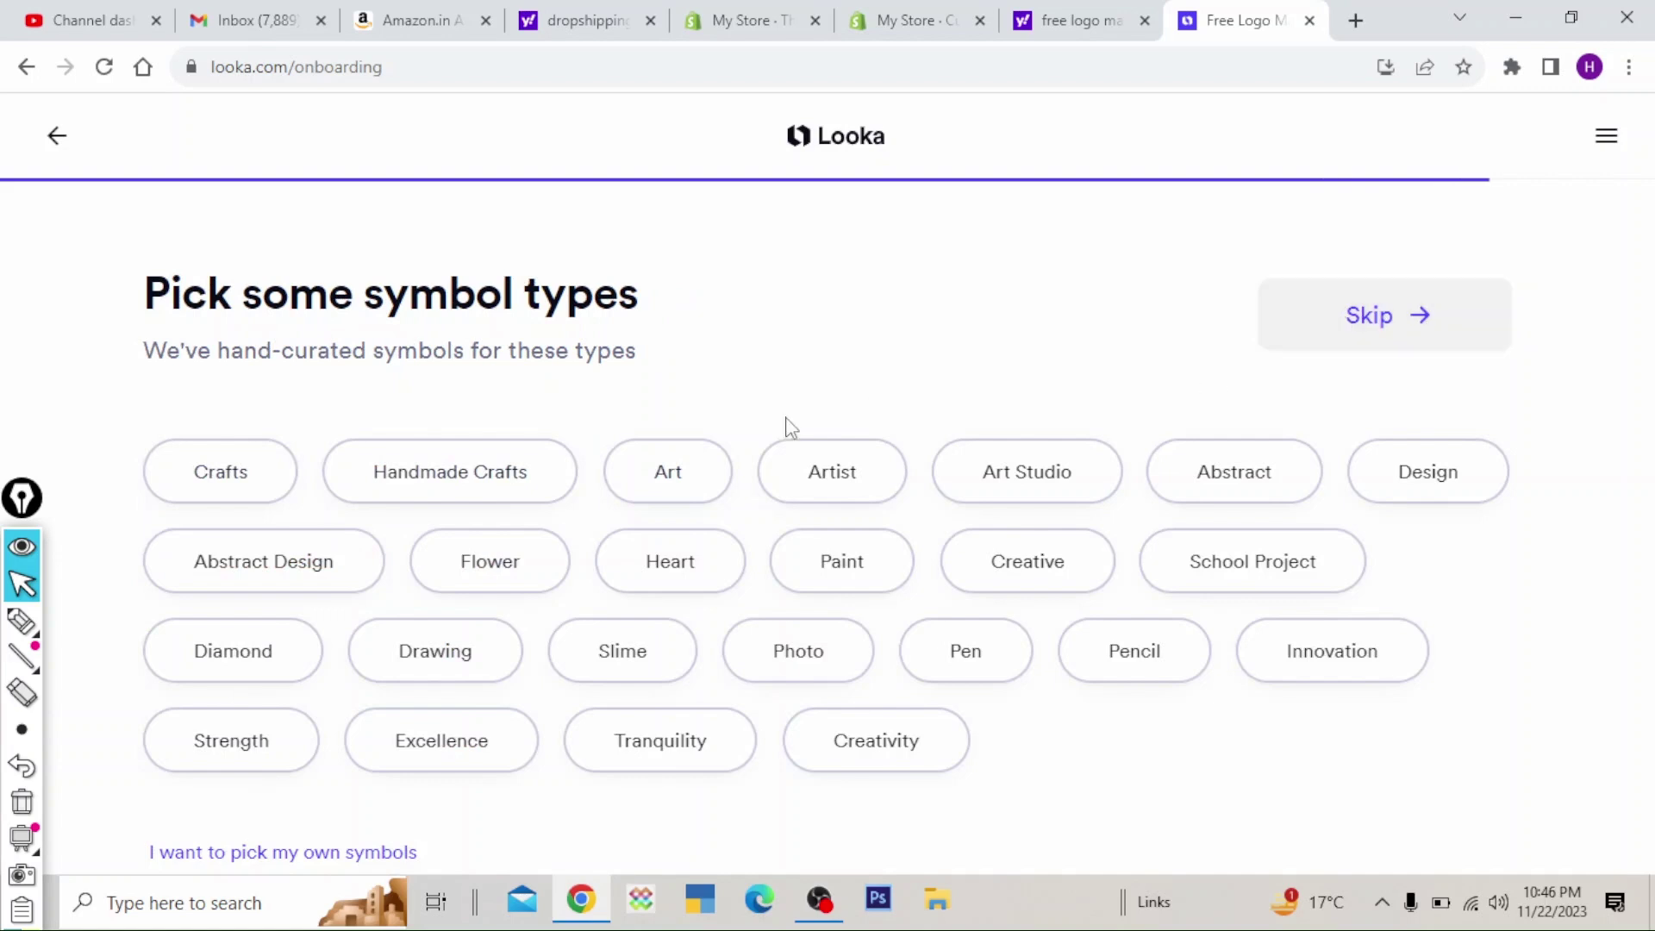
# - Pick the Handmade Crafts, Crafts and Creativity symbol types and generate the logo designs
pyautogui.click(444, 479)
pyautogui.click(246, 478)
pyautogui.click(875, 741)
pyautogui.click(1325, 326)
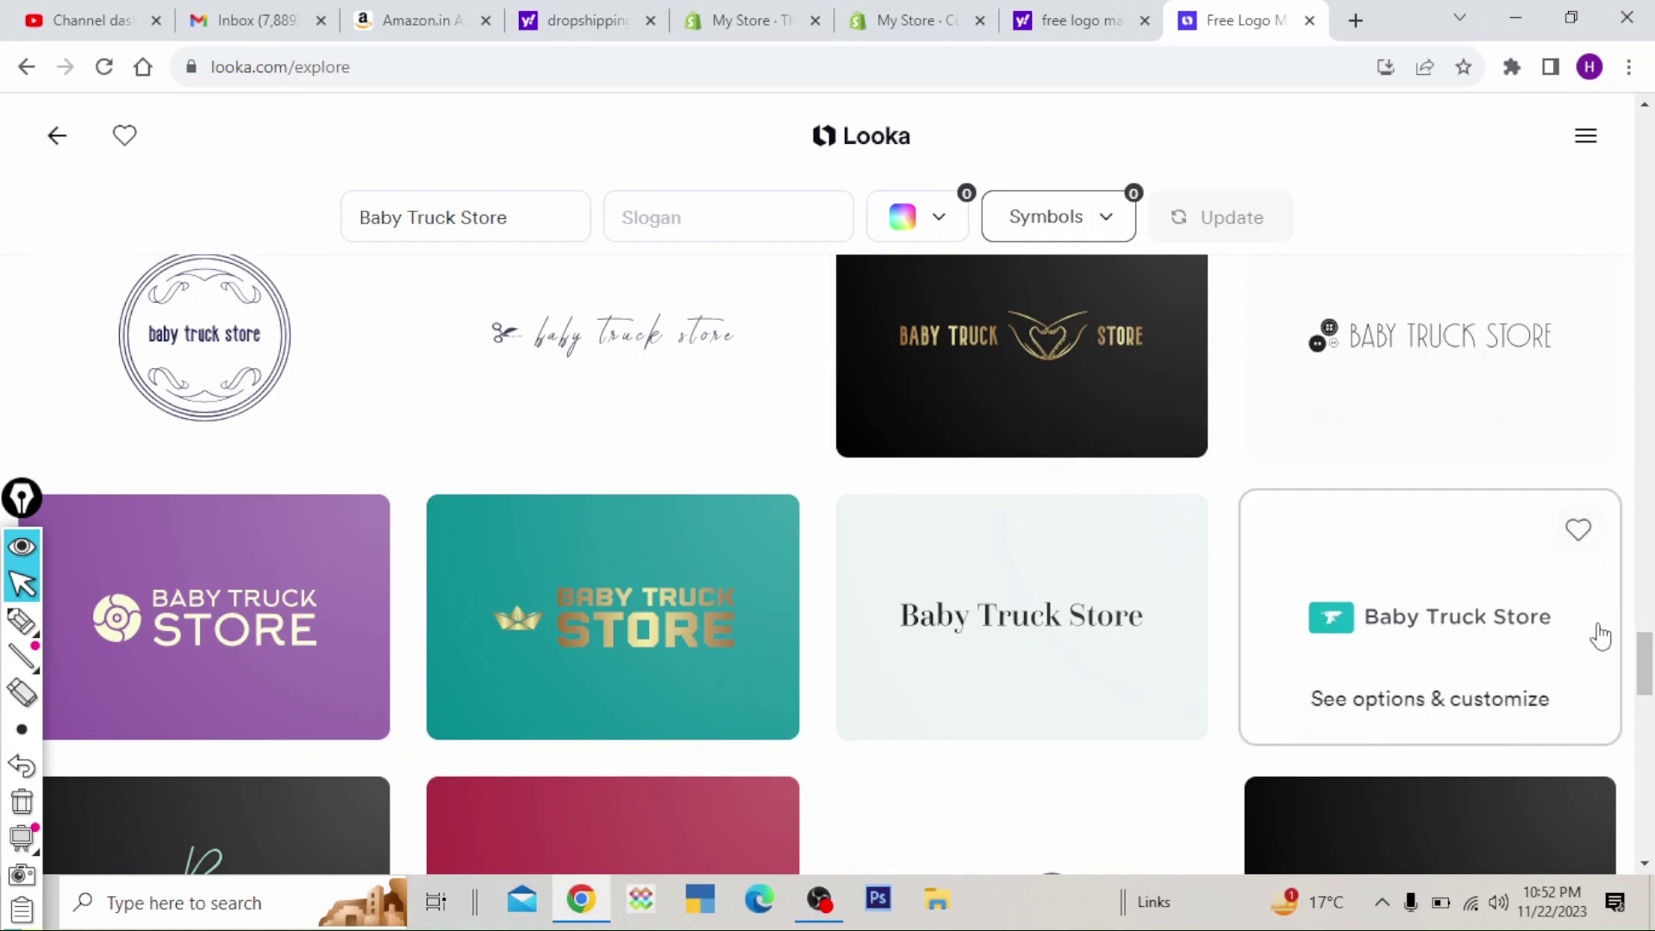
# - Open the white "baby truck store" logo design with the black people icon for customization
pyautogui.moveTo(1646, 664); pyautogui.dragTo(1646, 715)
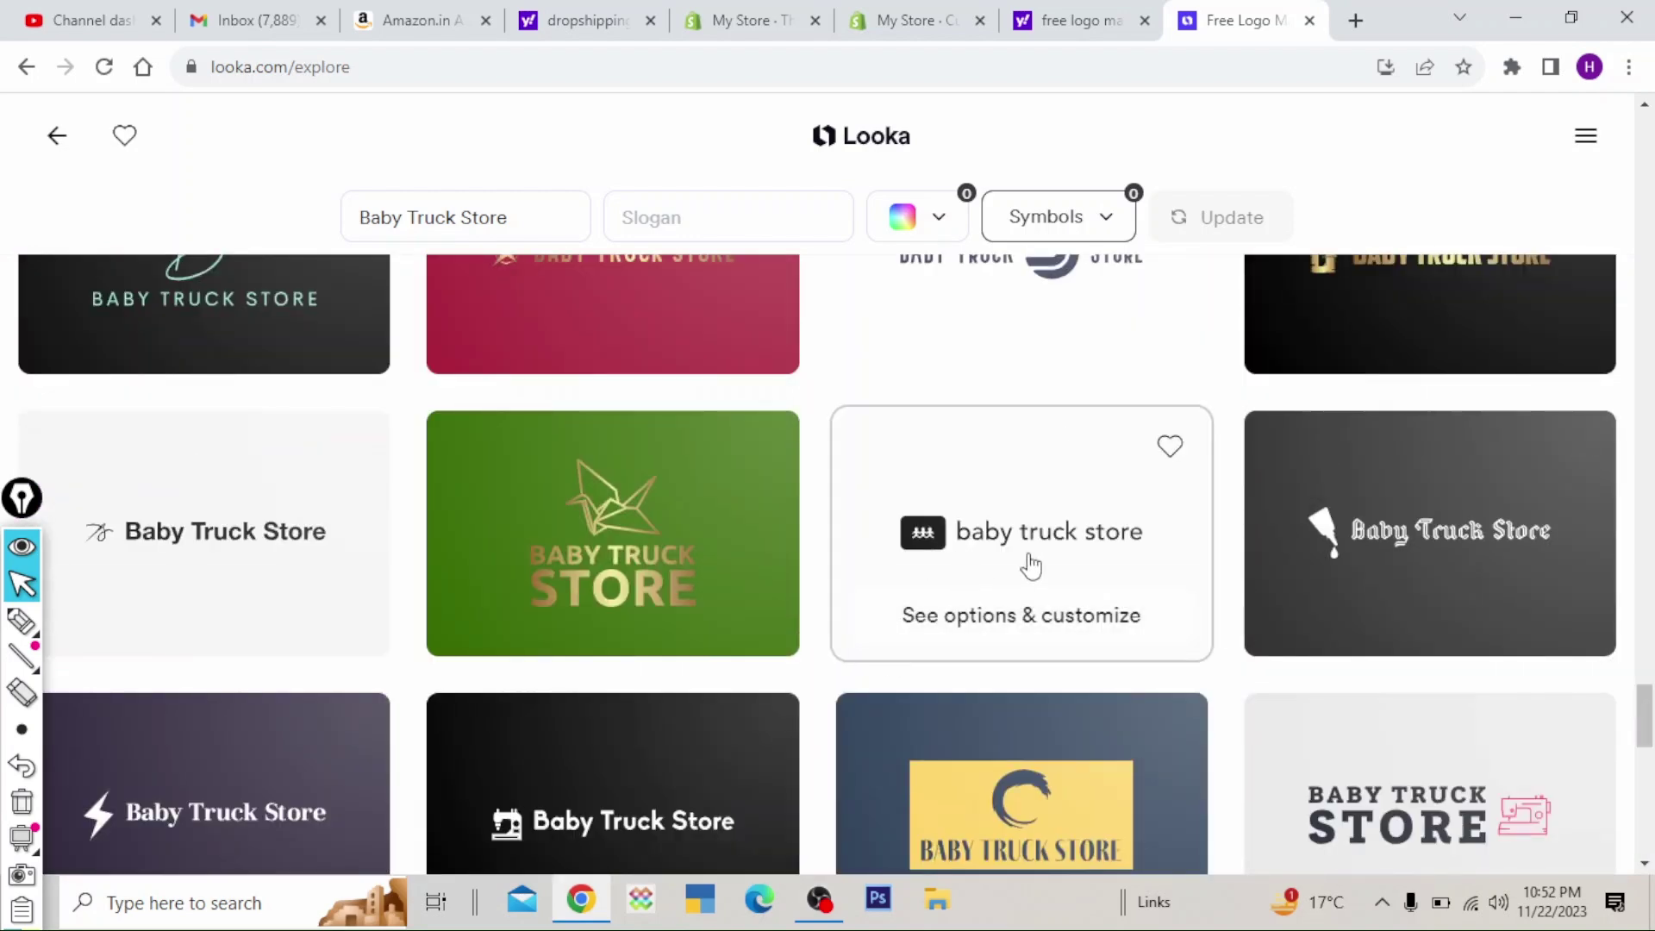
pyautogui.click(1090, 554)
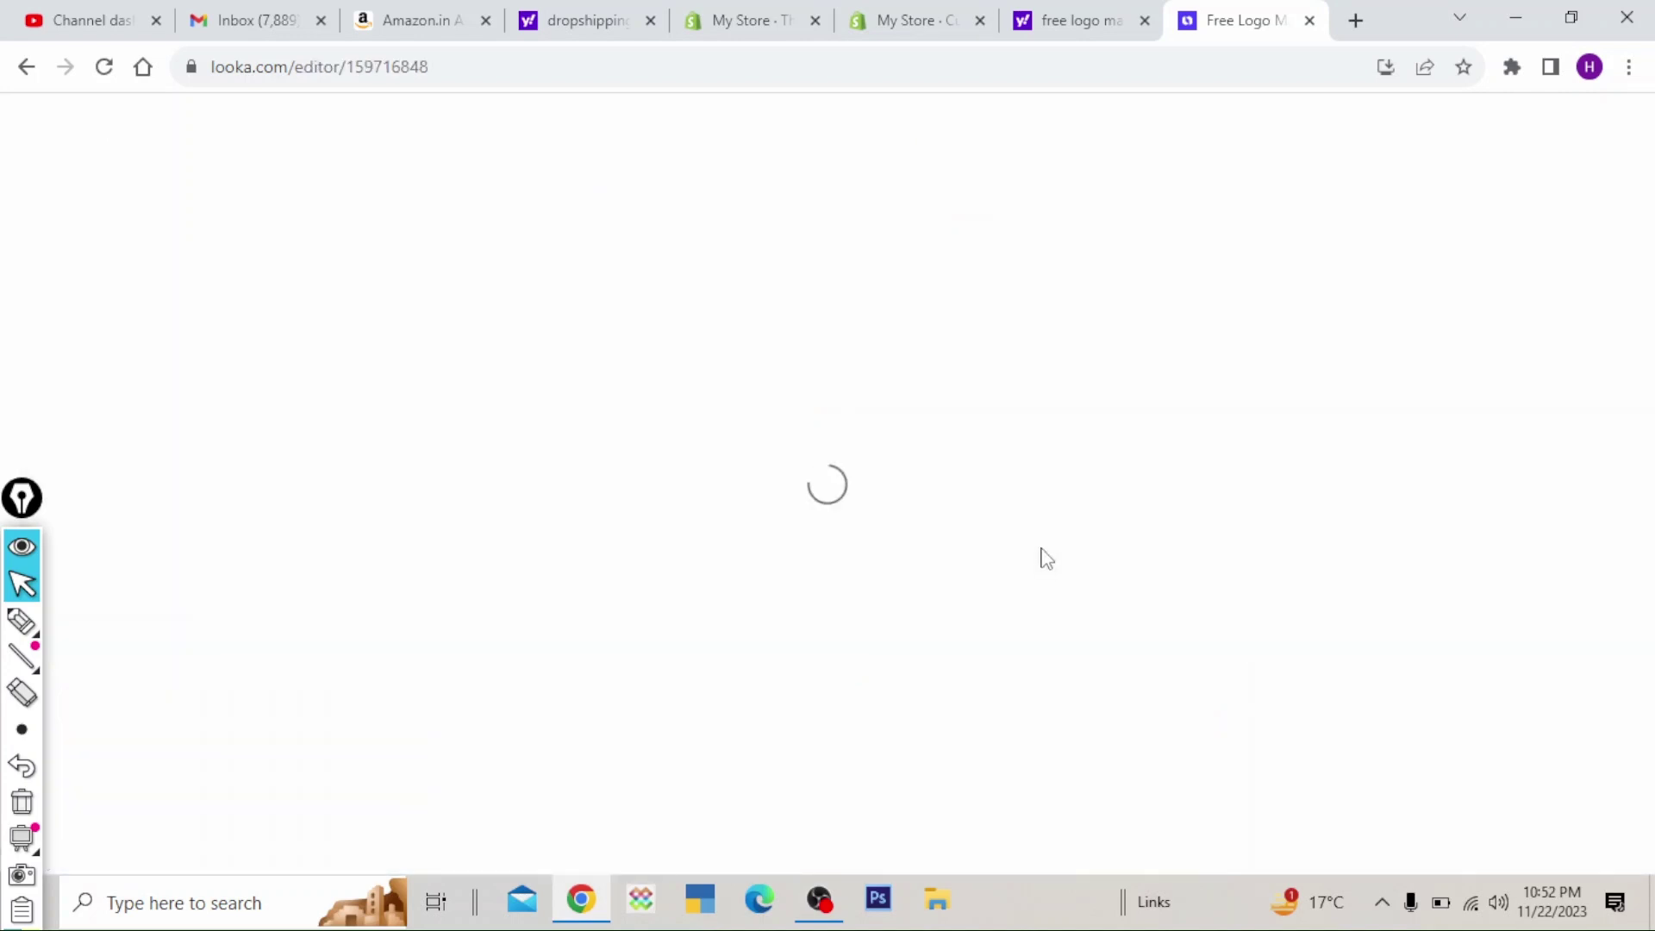
pyautogui.click(33, 636)
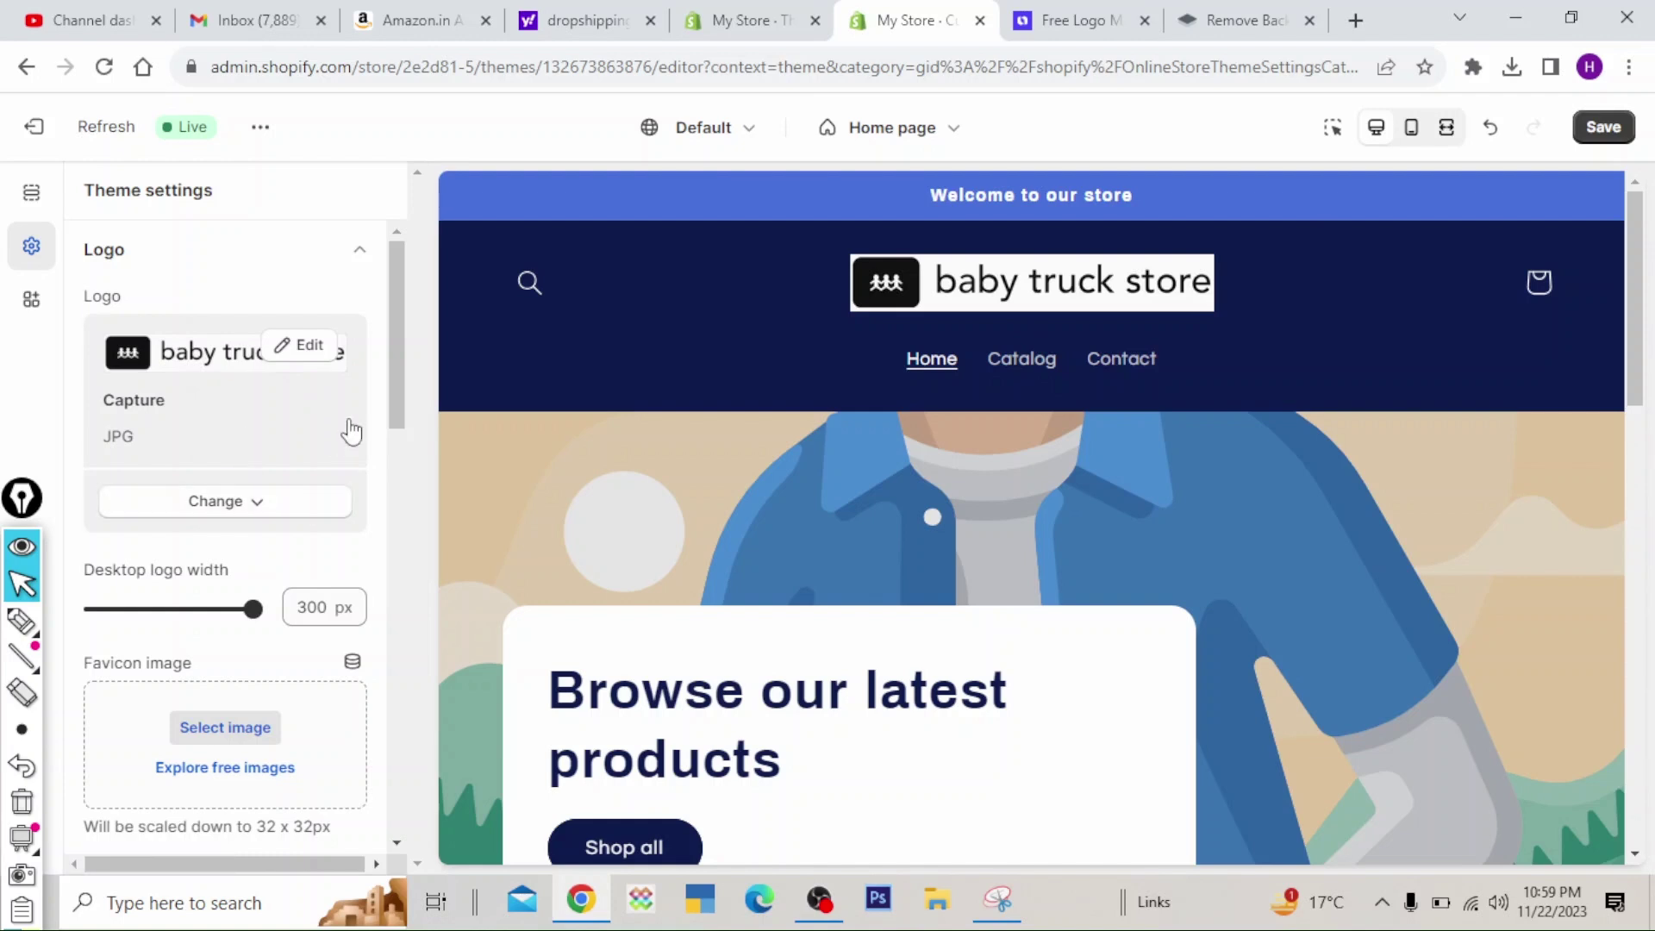
# - Open the settings of the Announcement bar section in the home page's header group
pyautogui.scroll(-1, 397, 395)
pyautogui.moveTo(396, 395); pyautogui.dragTo(385, 472)
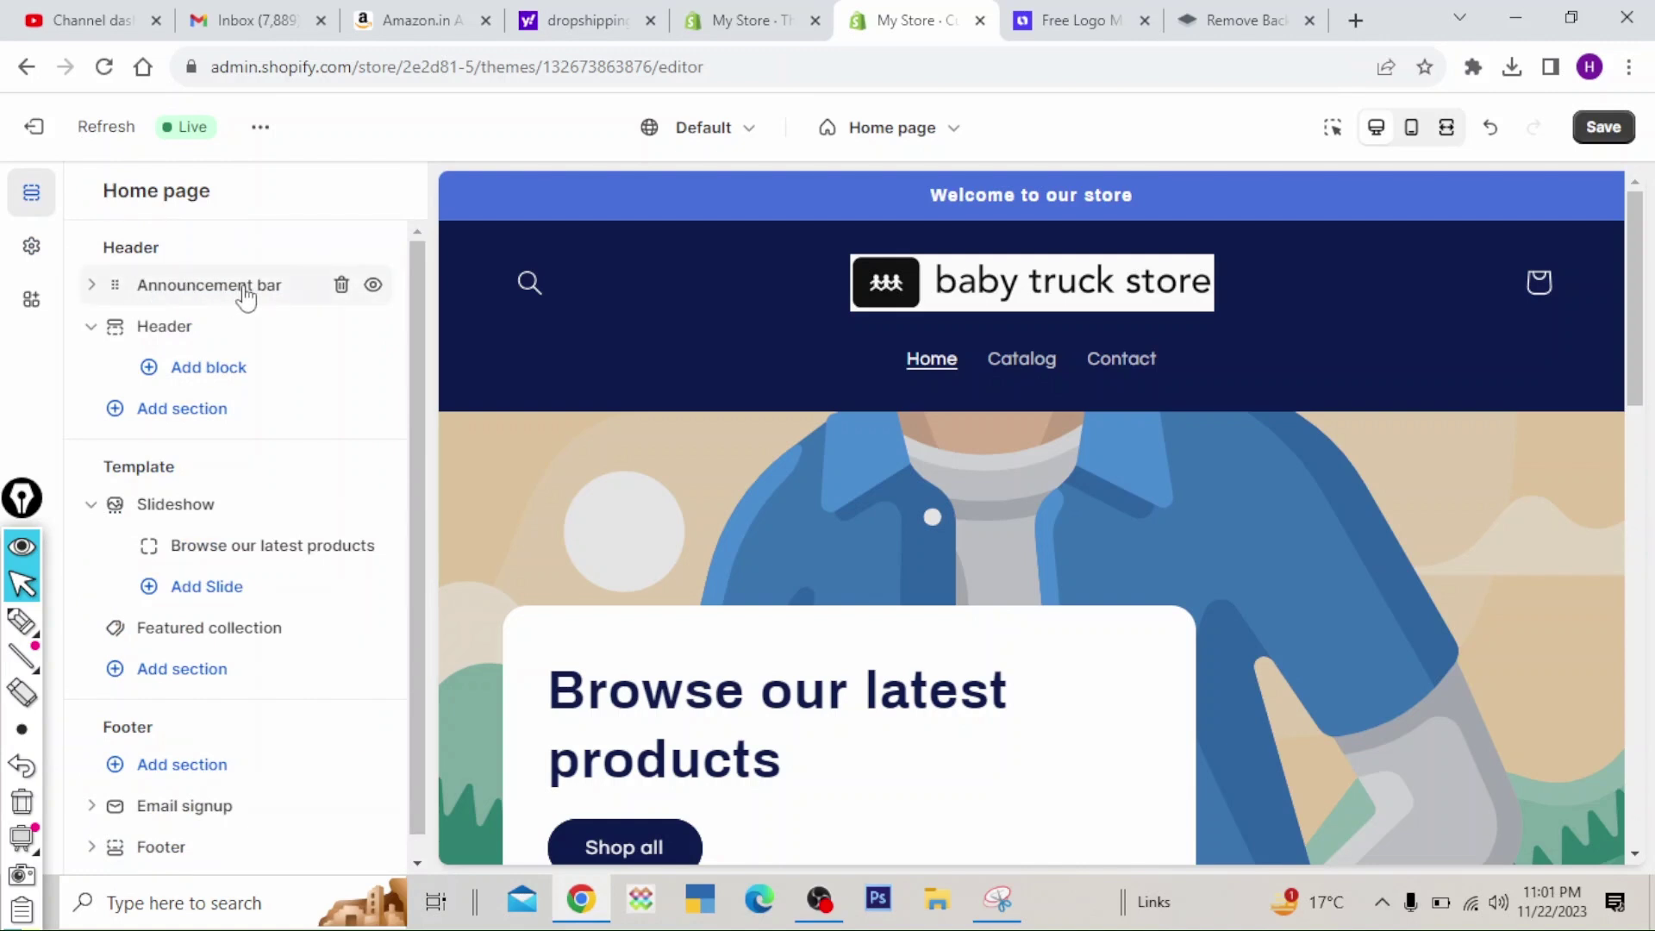
pyautogui.click(245, 296)
# - Outline the announcement bar in the store preview with a red freehand box and erase it
pyautogui.click(21, 620)
pyautogui.moveTo(426, 142)
pyautogui.mouseDown()
pyautogui.moveTo(431, 226)
pyautogui.moveTo(1586, 219)
pyautogui.moveTo(1585, 147)
pyautogui.moveTo(412, 140)
pyautogui.mouseUp()
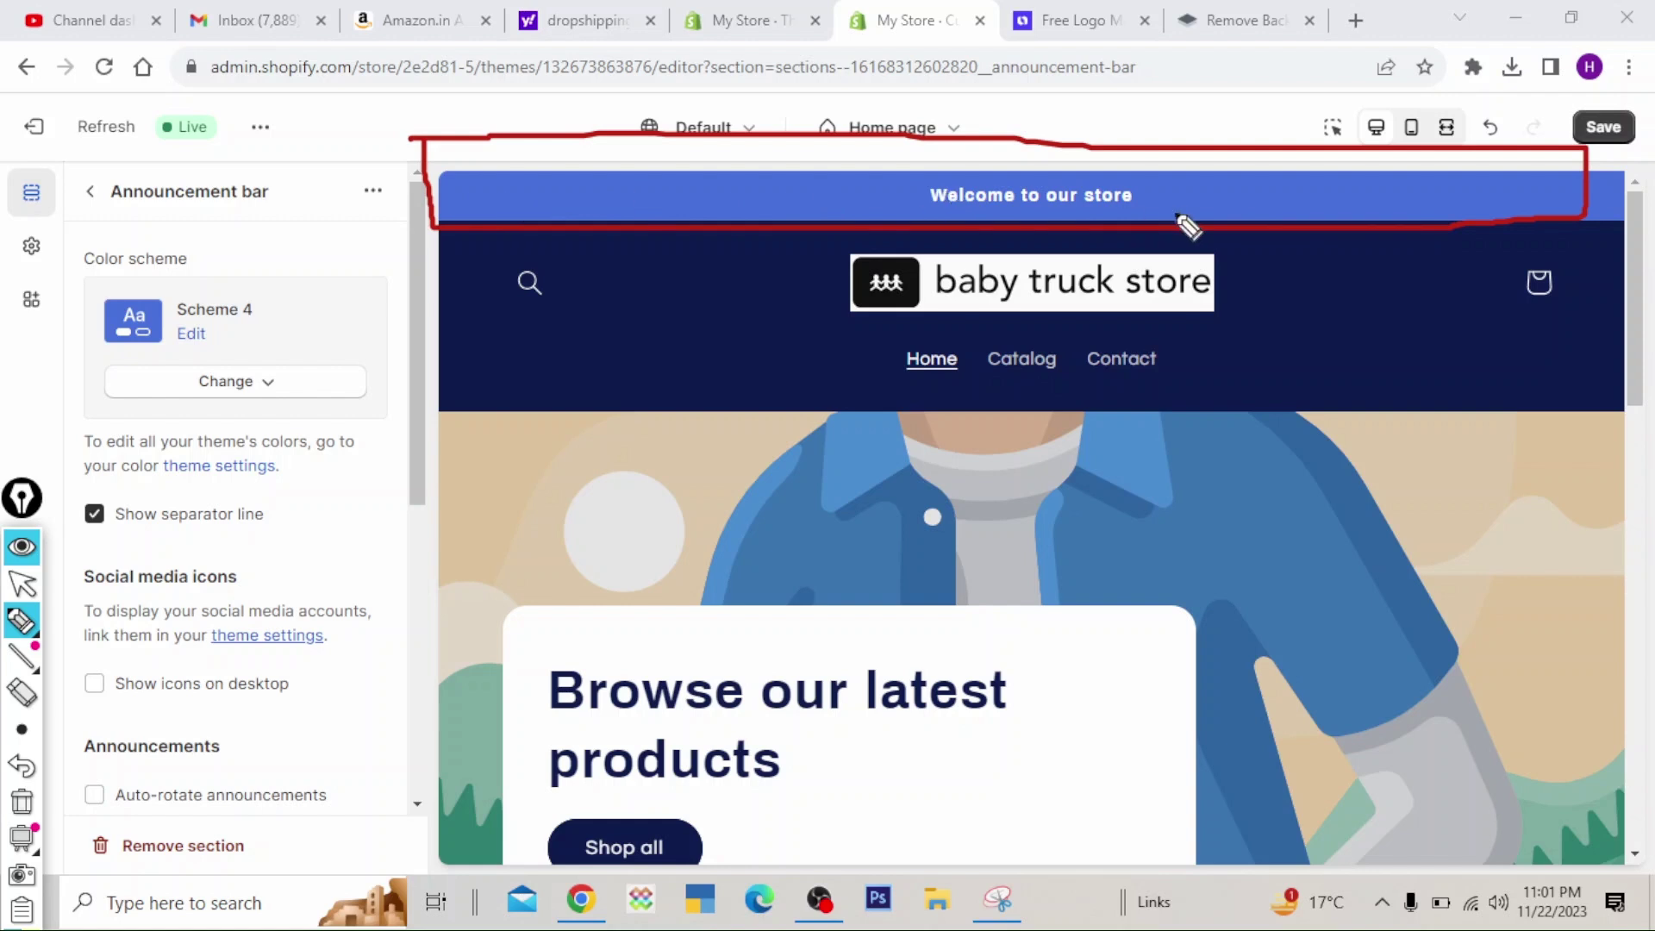
pyautogui.click(20, 800)
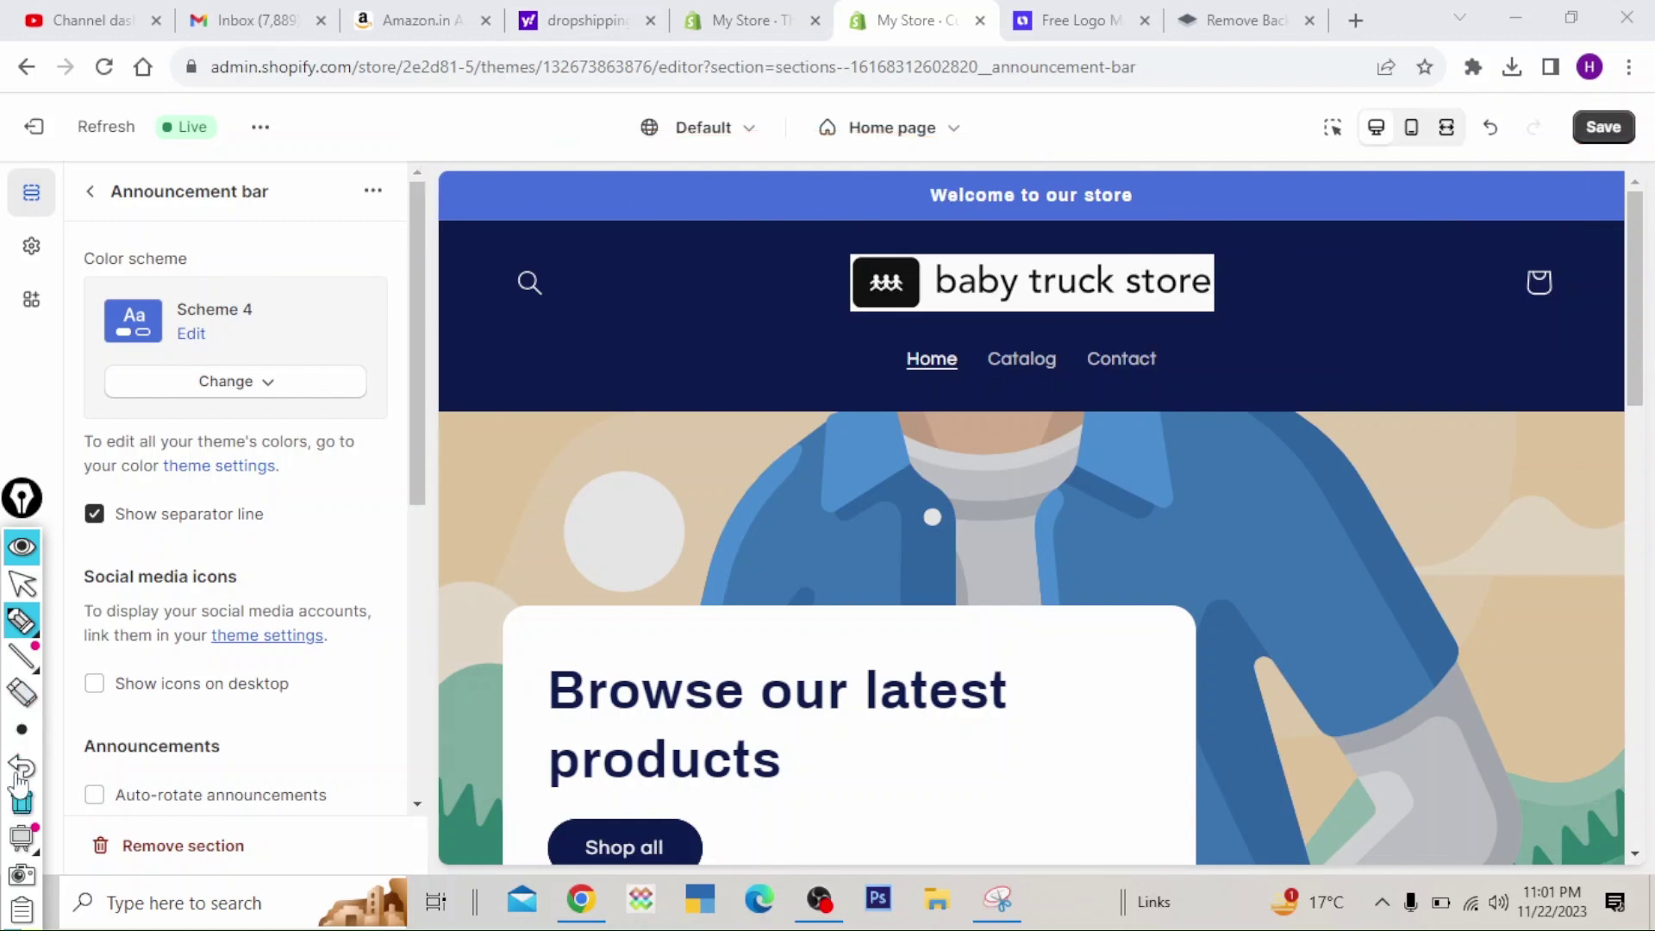
pyautogui.click(22, 583)
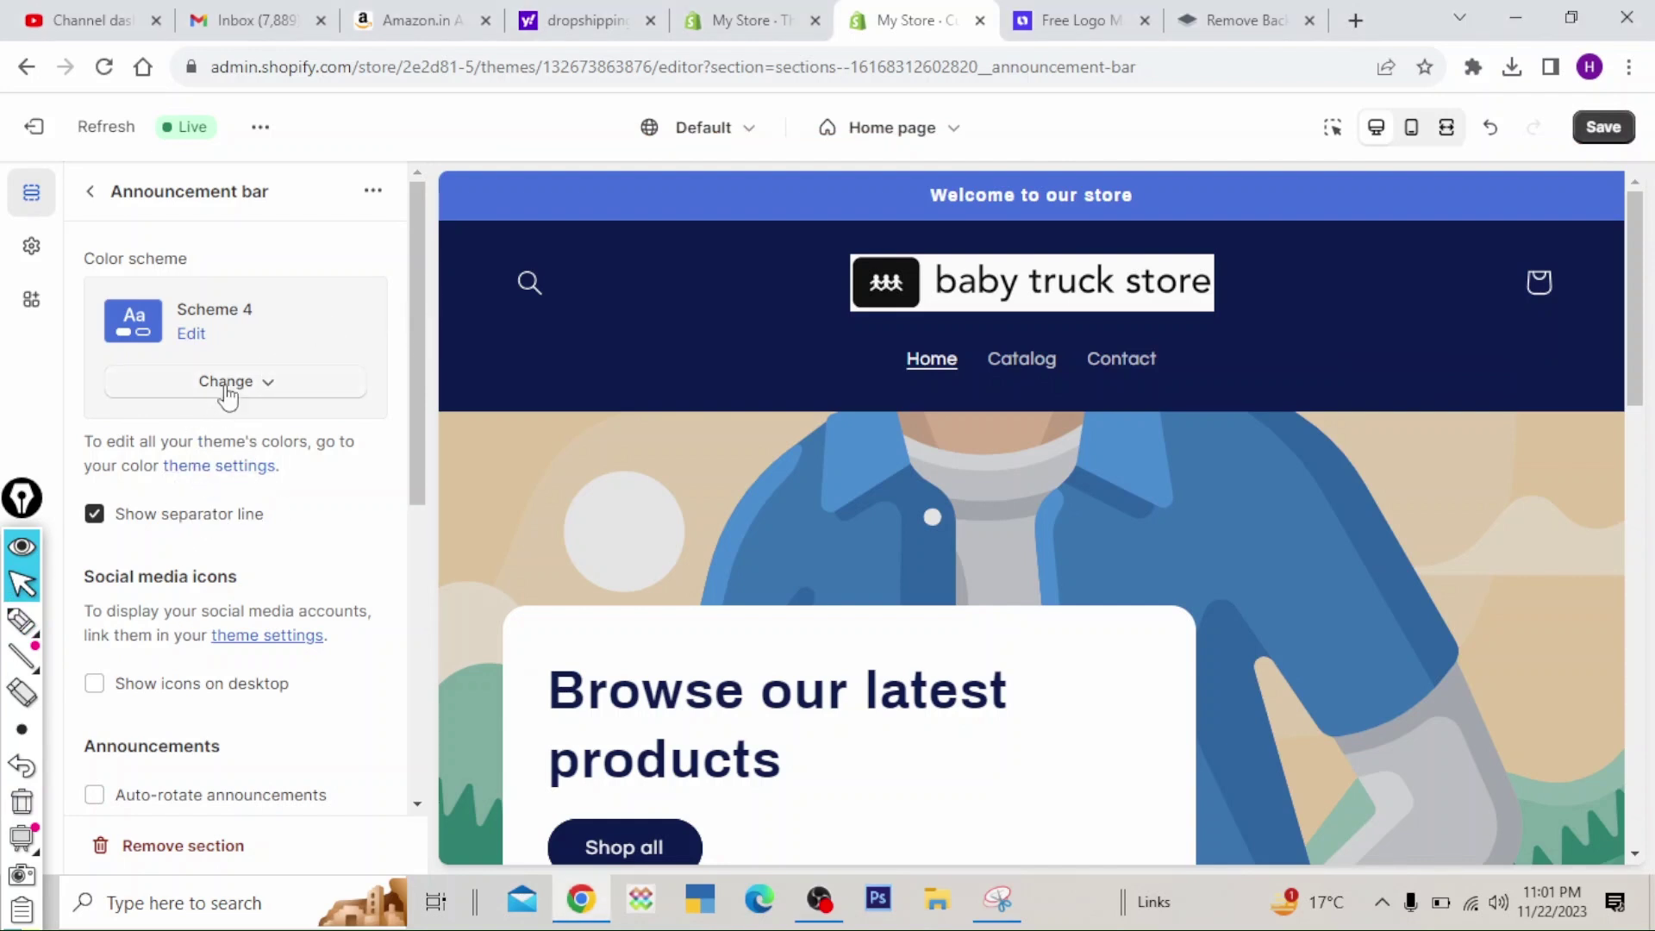
# - Examine the colors of Scheme 4 and the remaining Announcement bar settings
pyautogui.click(190, 332)
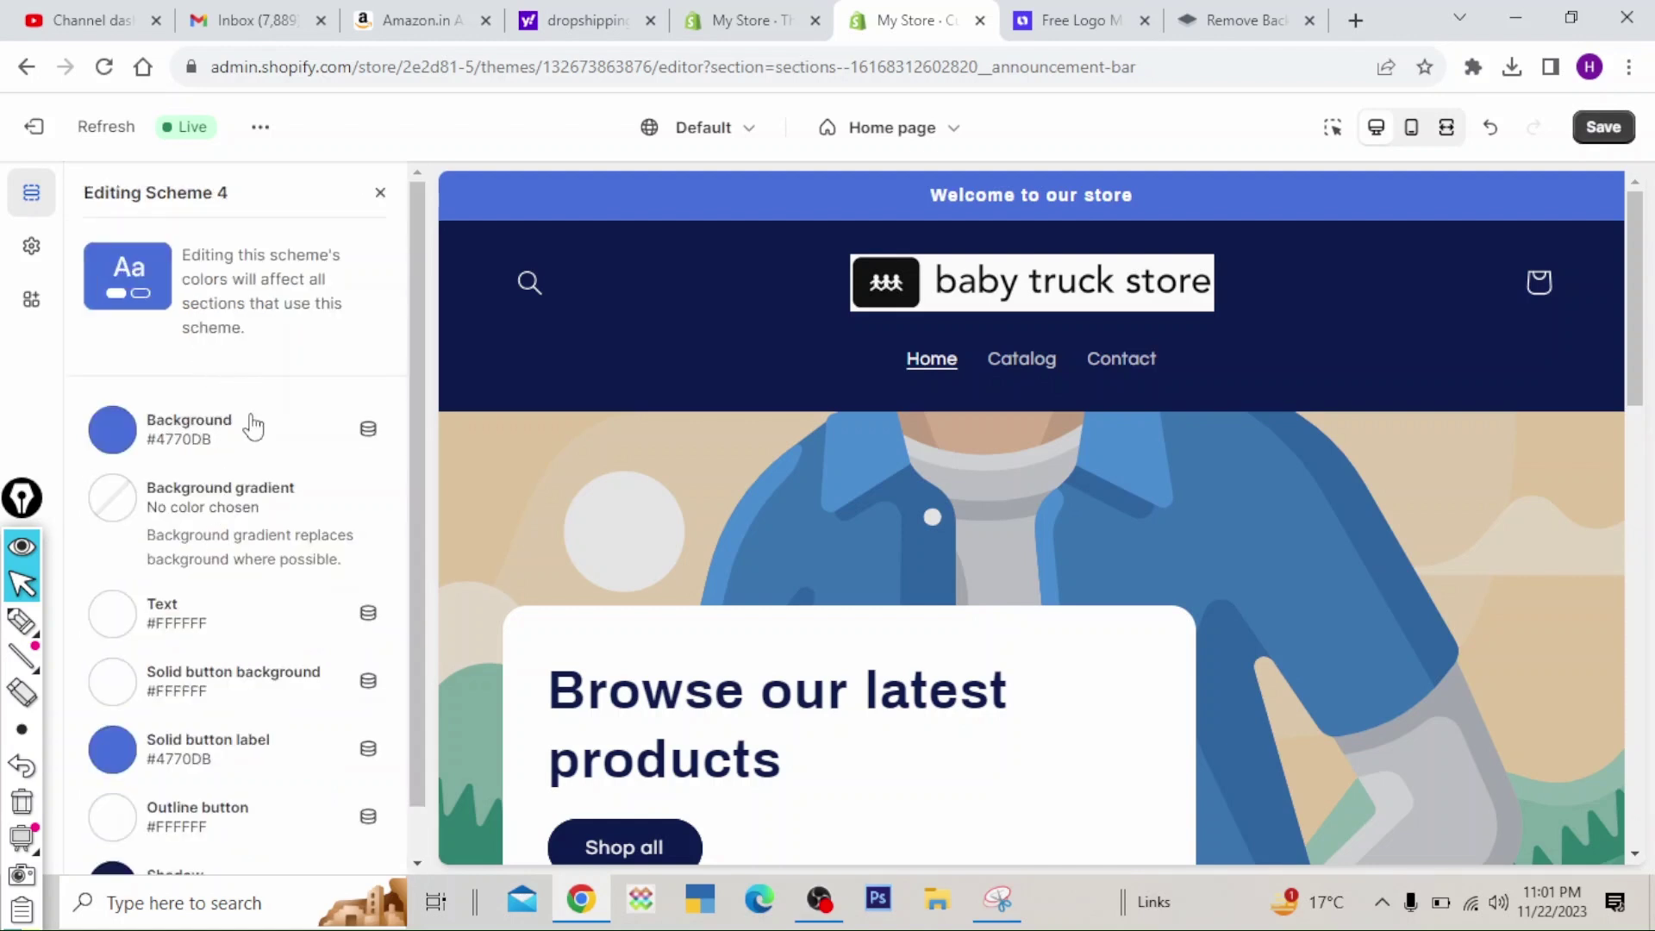
pyautogui.click(380, 196)
pyautogui.scroll(-4, 415, 479)
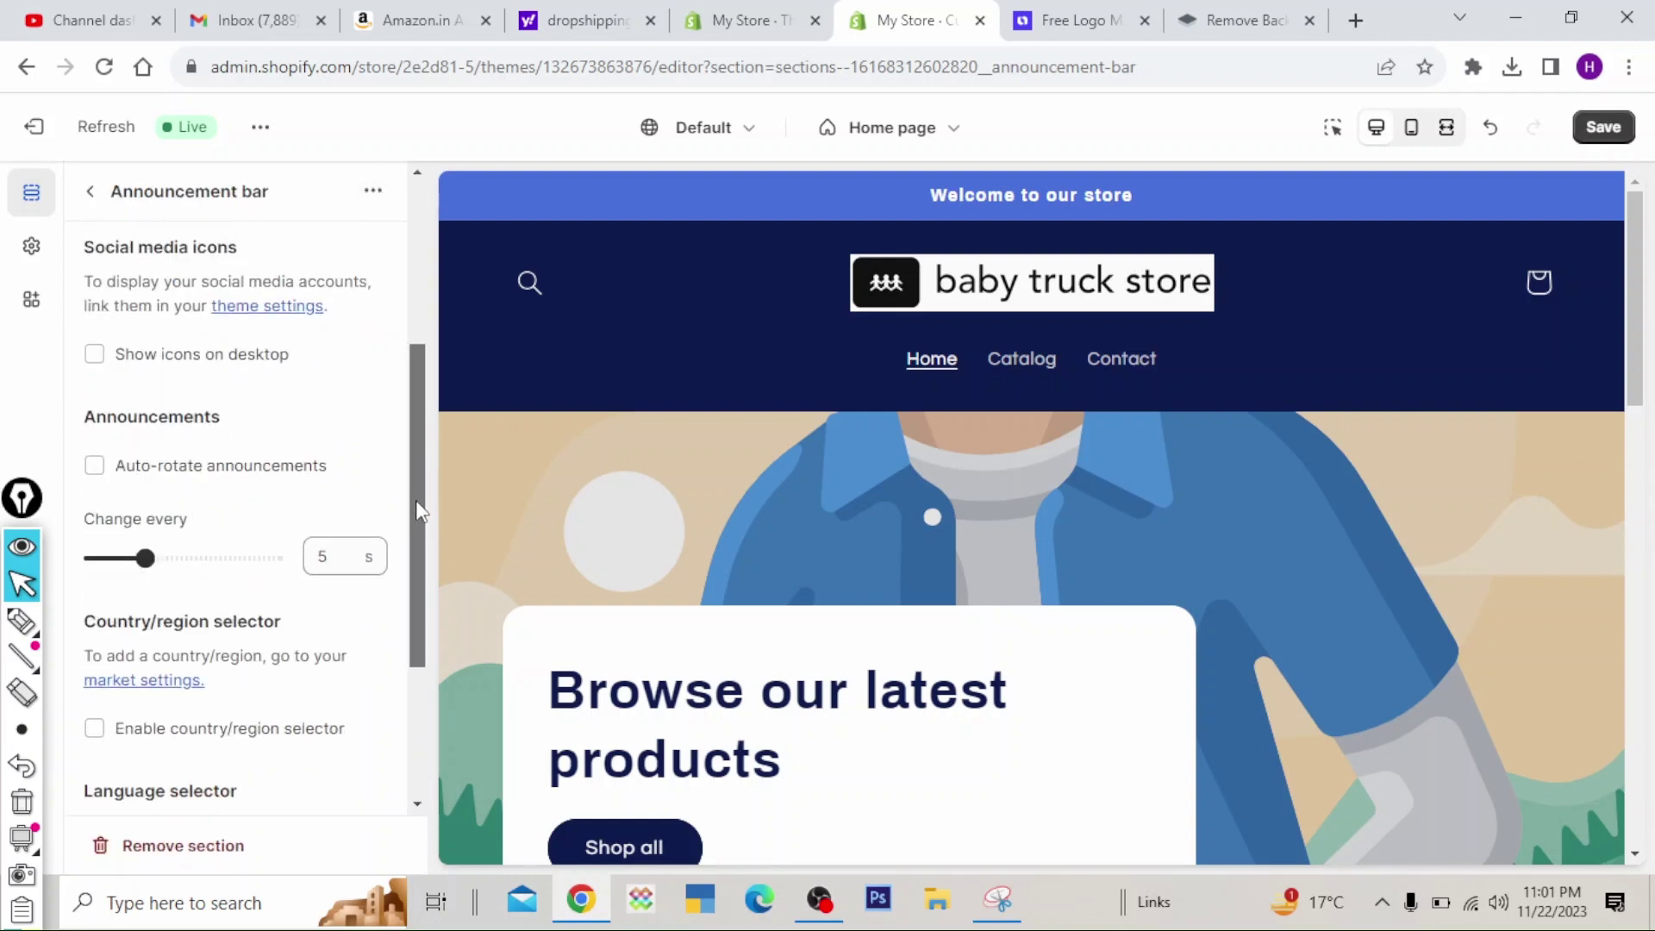
pyautogui.moveTo(417, 501); pyautogui.dragTo(418, 488)
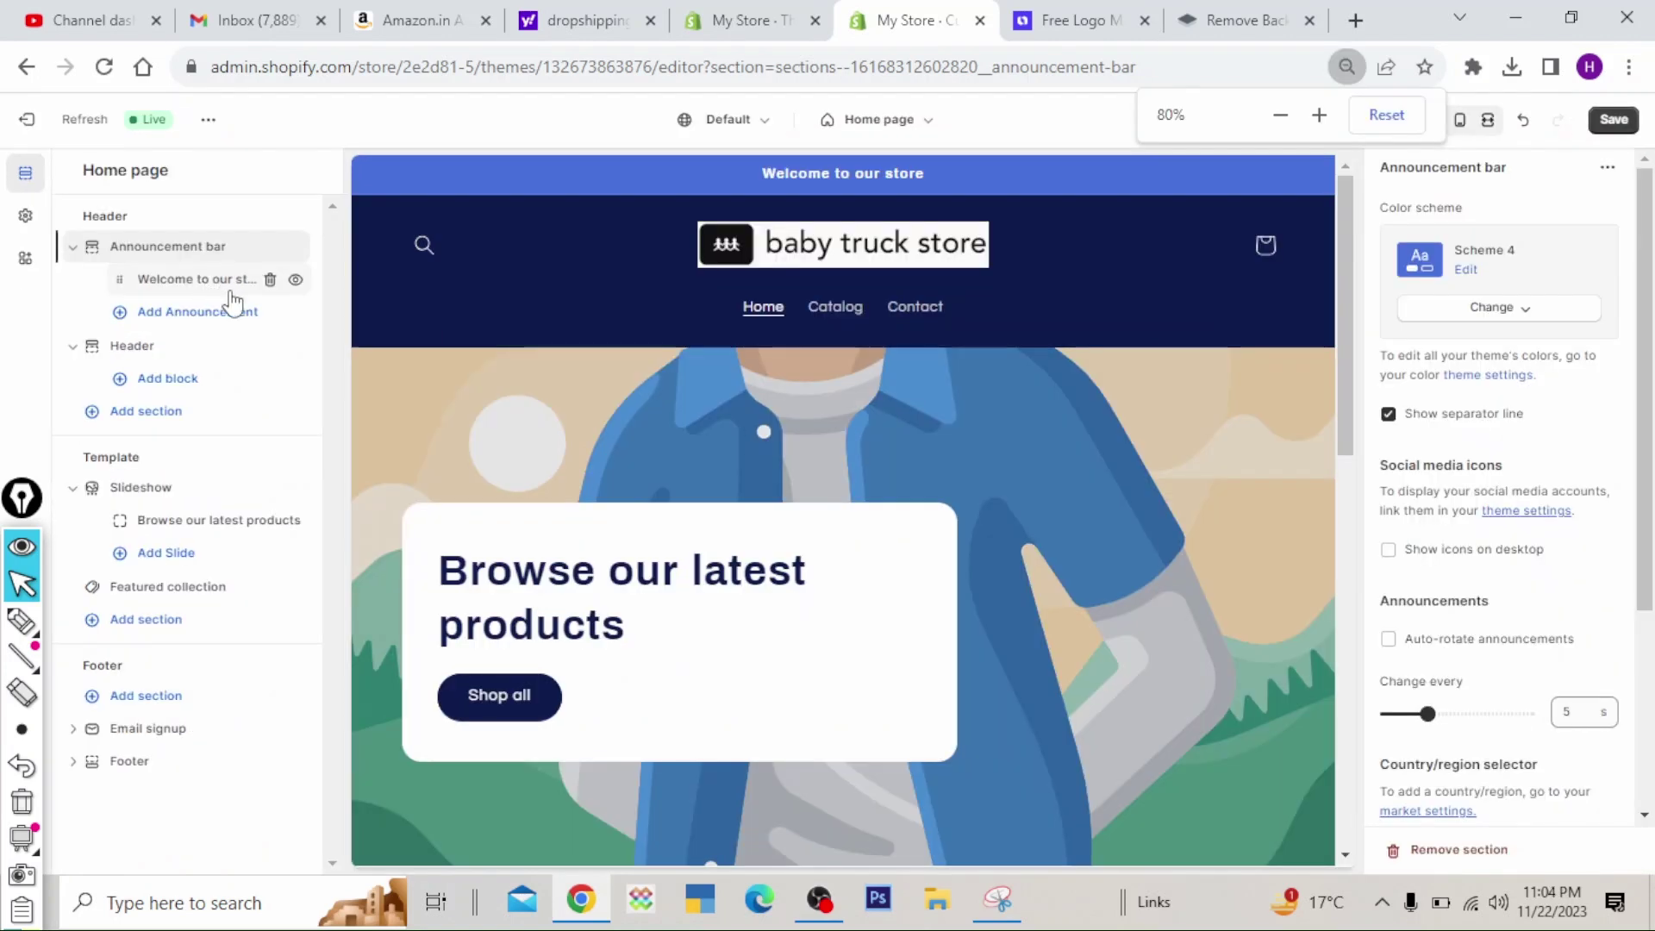
# - Change the announcement bar's message to "Free Shipping Worldwide"
pyautogui.click(191, 281)
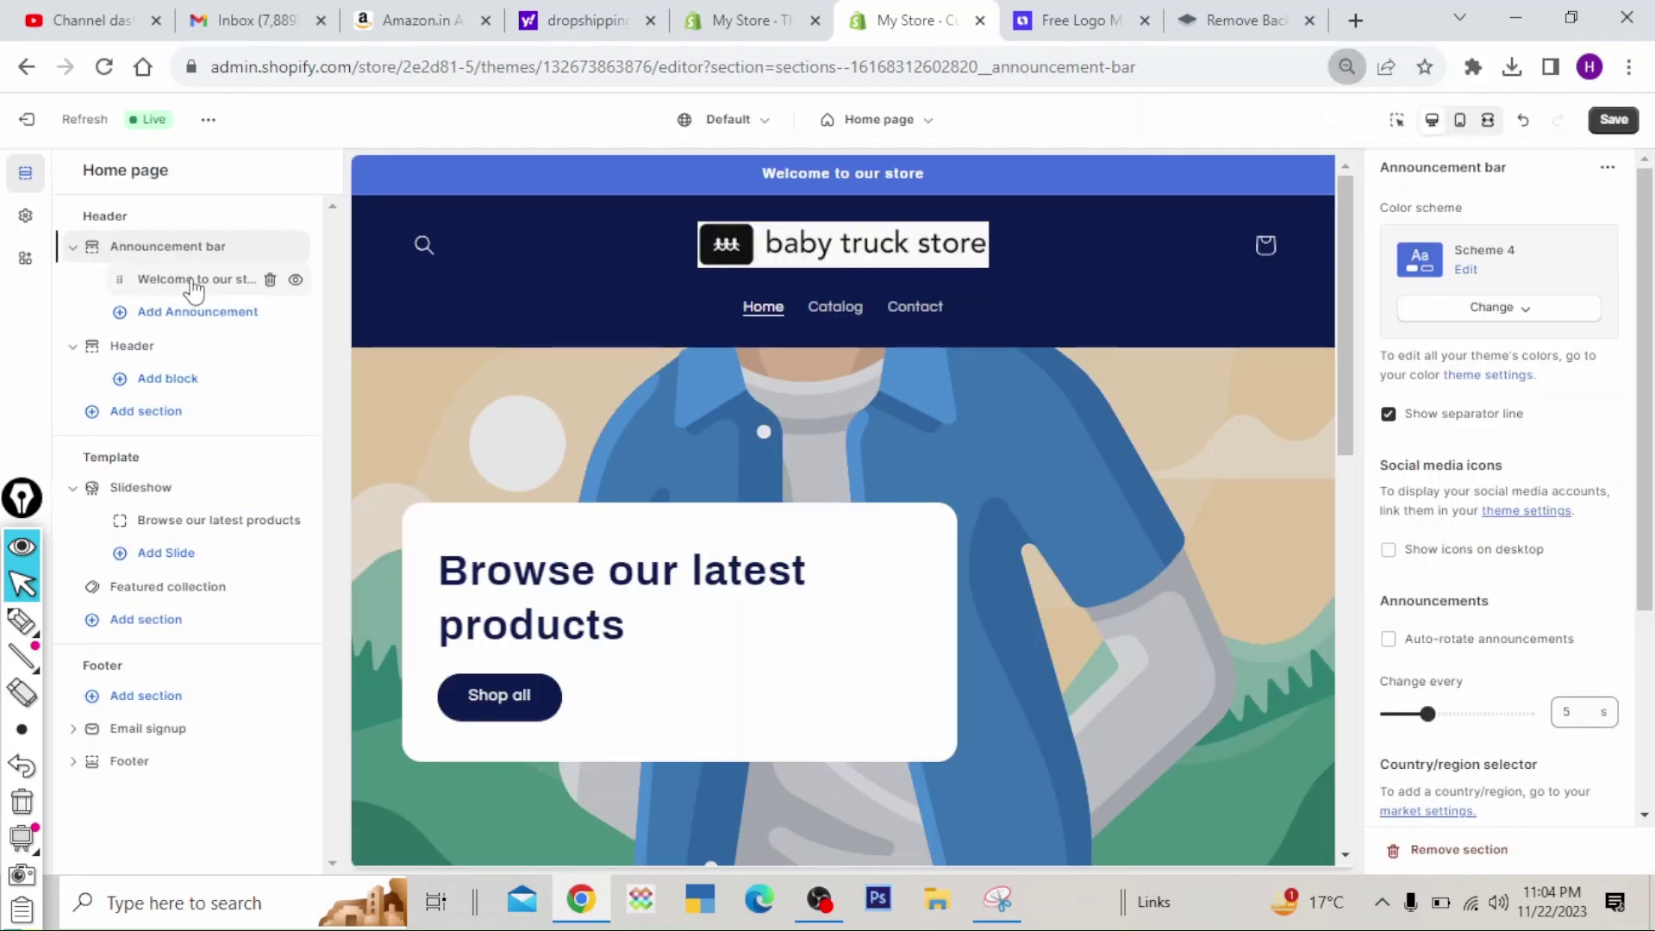
pyautogui.moveTo(1560, 241); pyautogui.dragTo(1372, 245)
pyautogui.press('BackSpace')
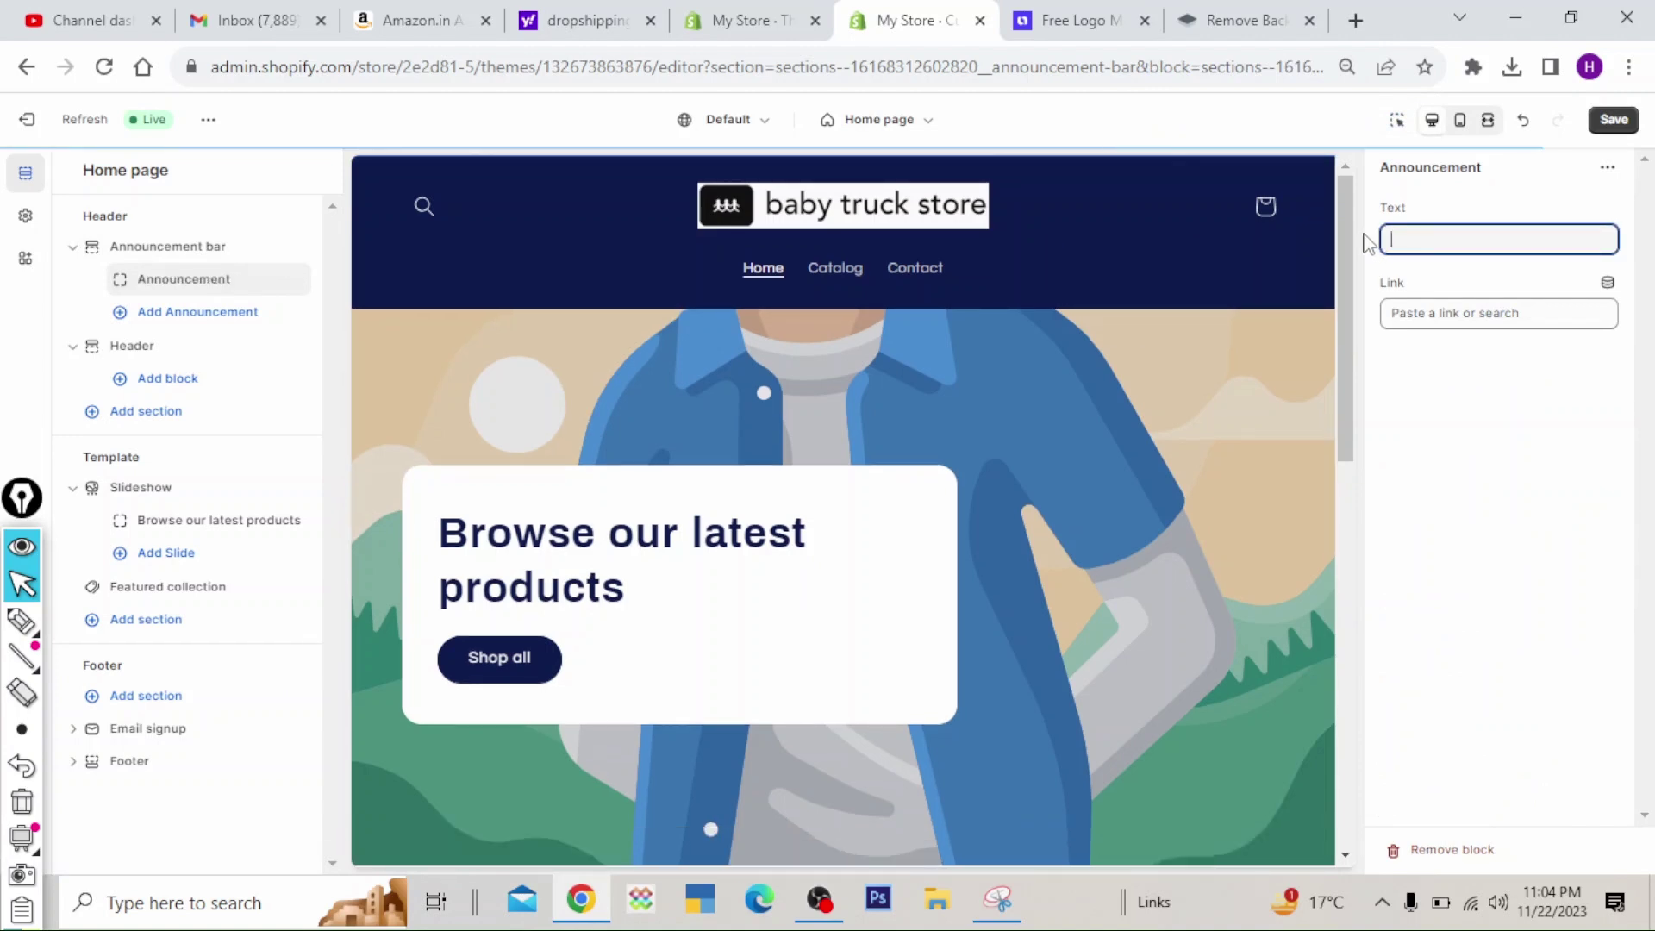
pyautogui.write('Fr')
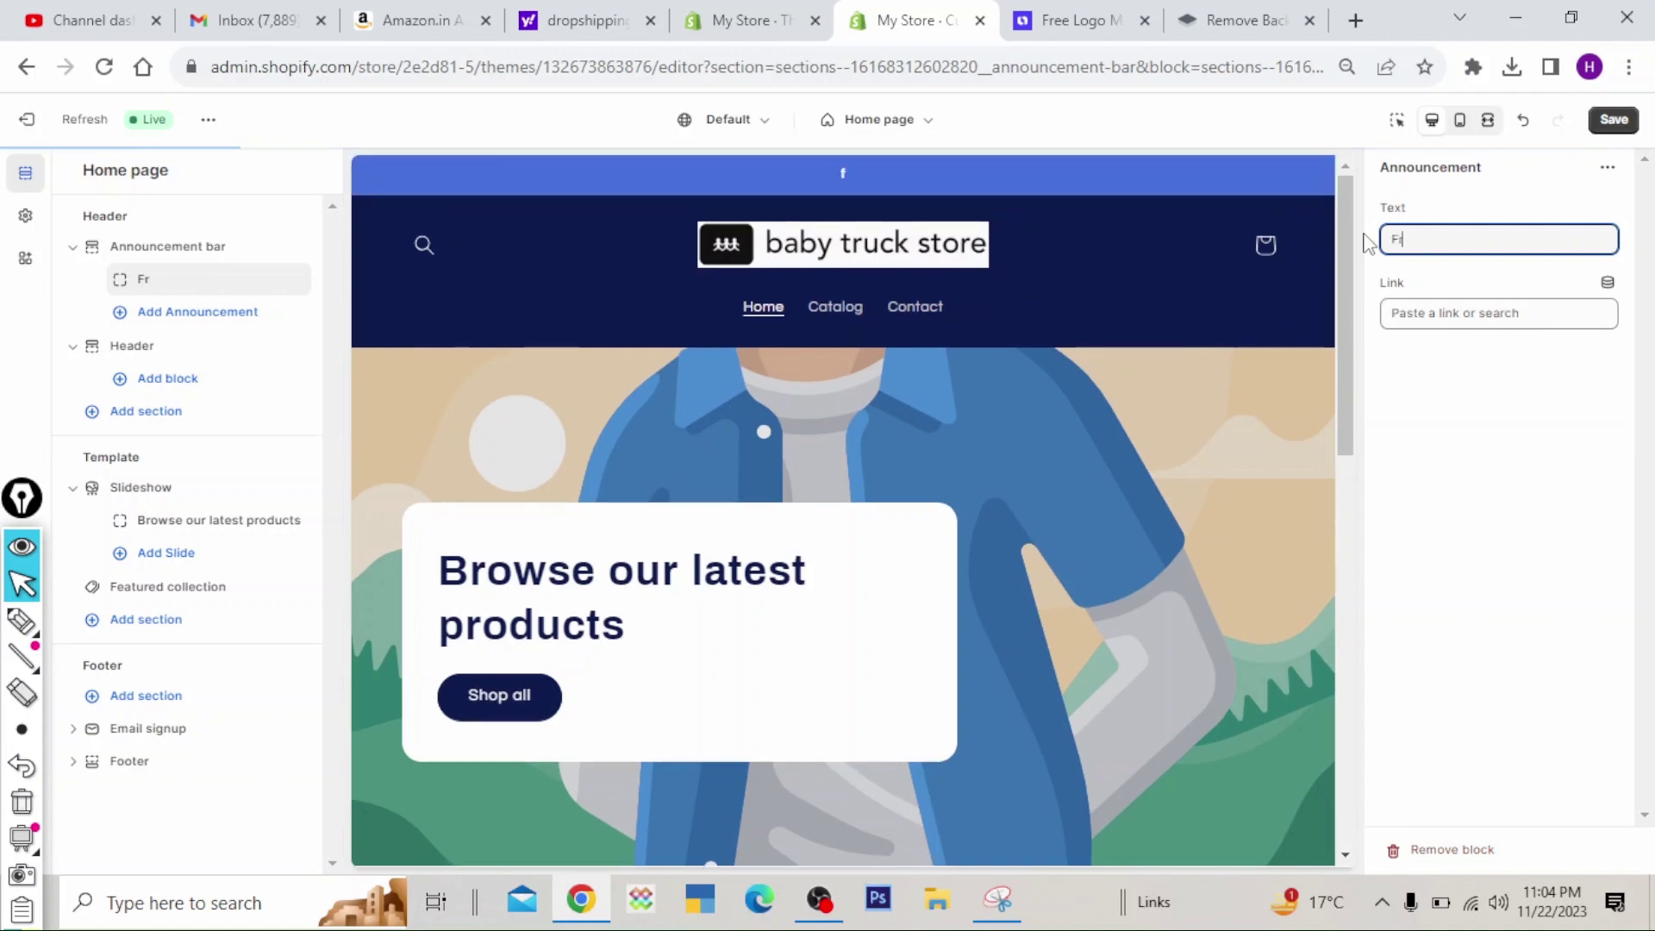
pyautogui.write('ee Shippi')
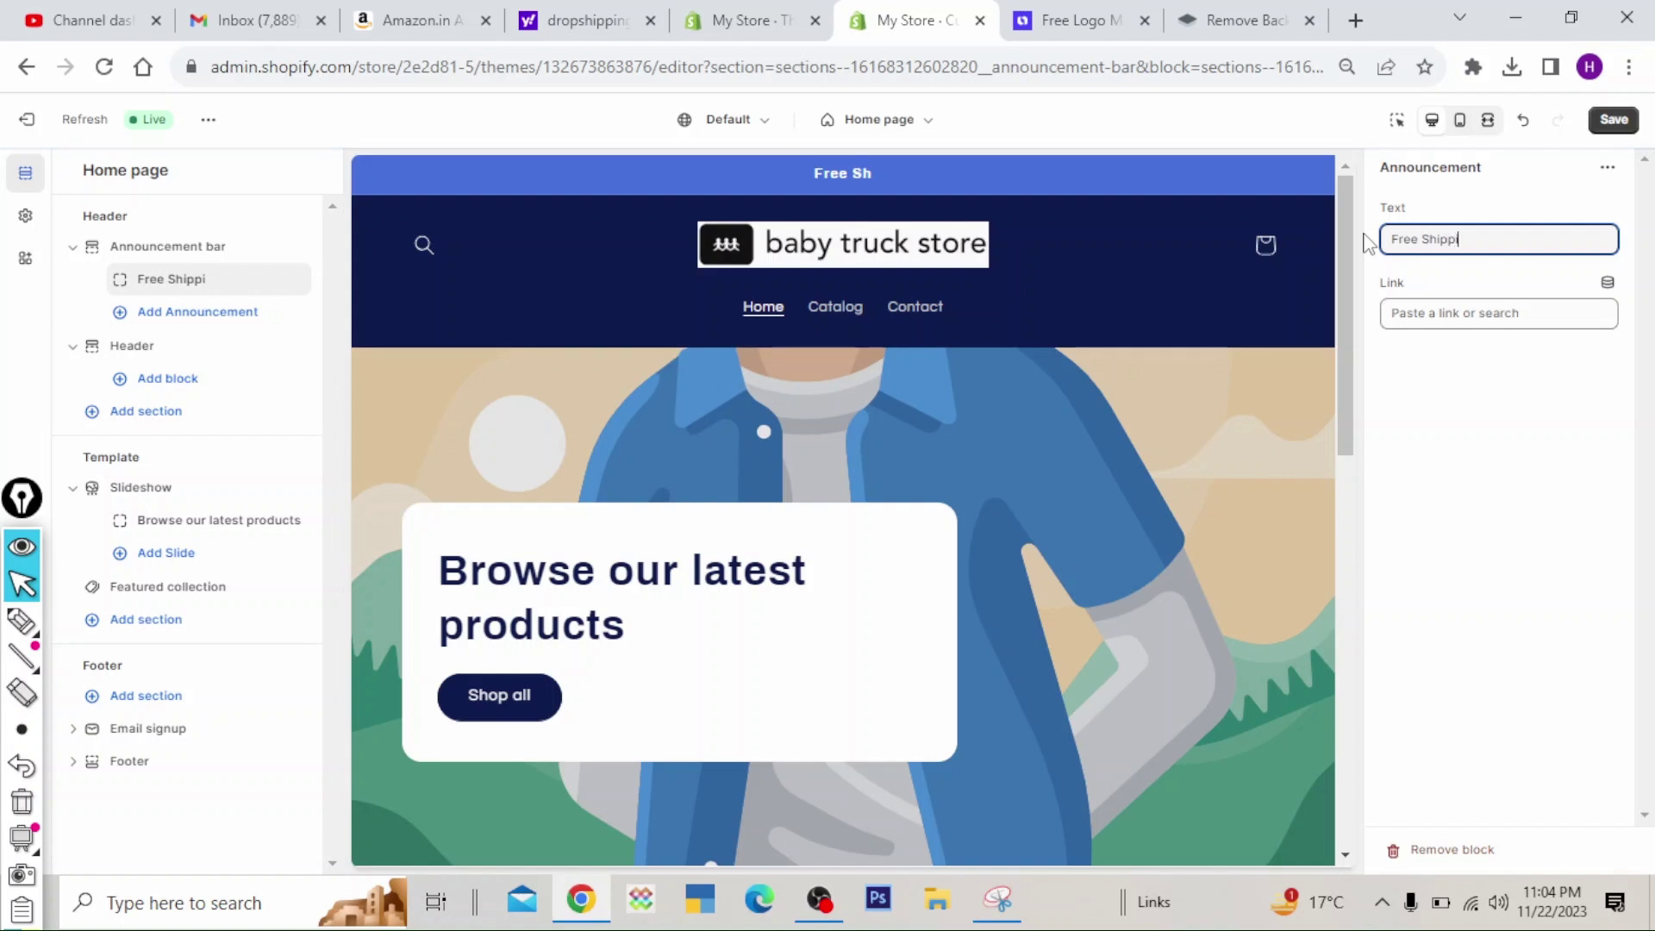
pyautogui.write('ng Word')
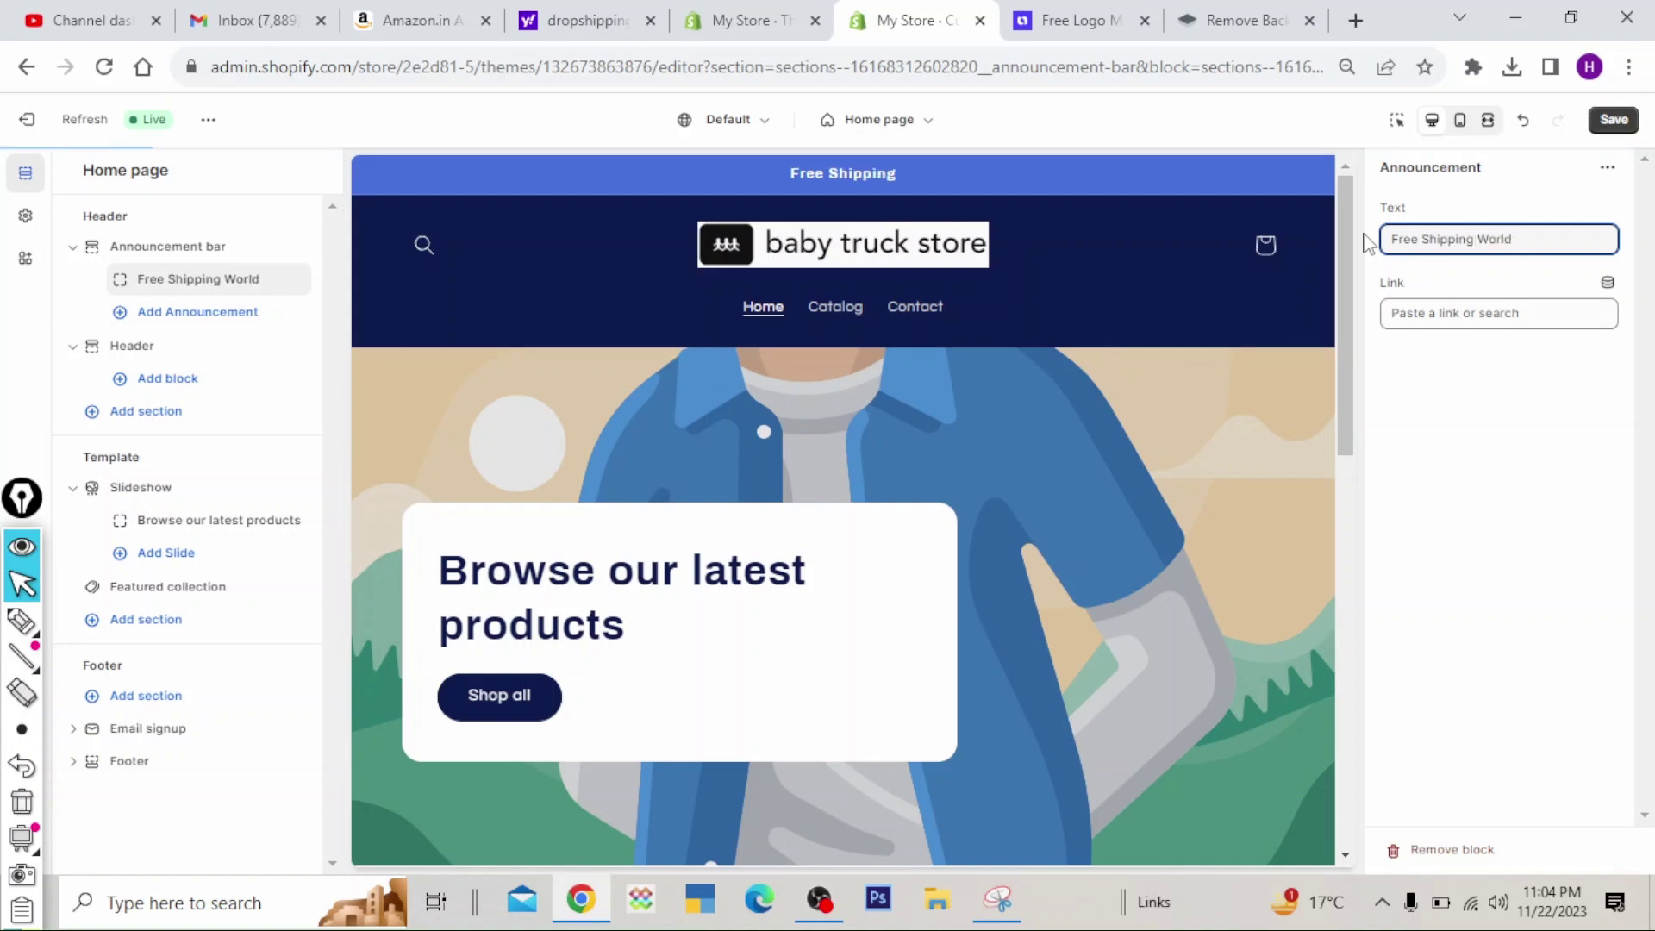
pyautogui.write('w')
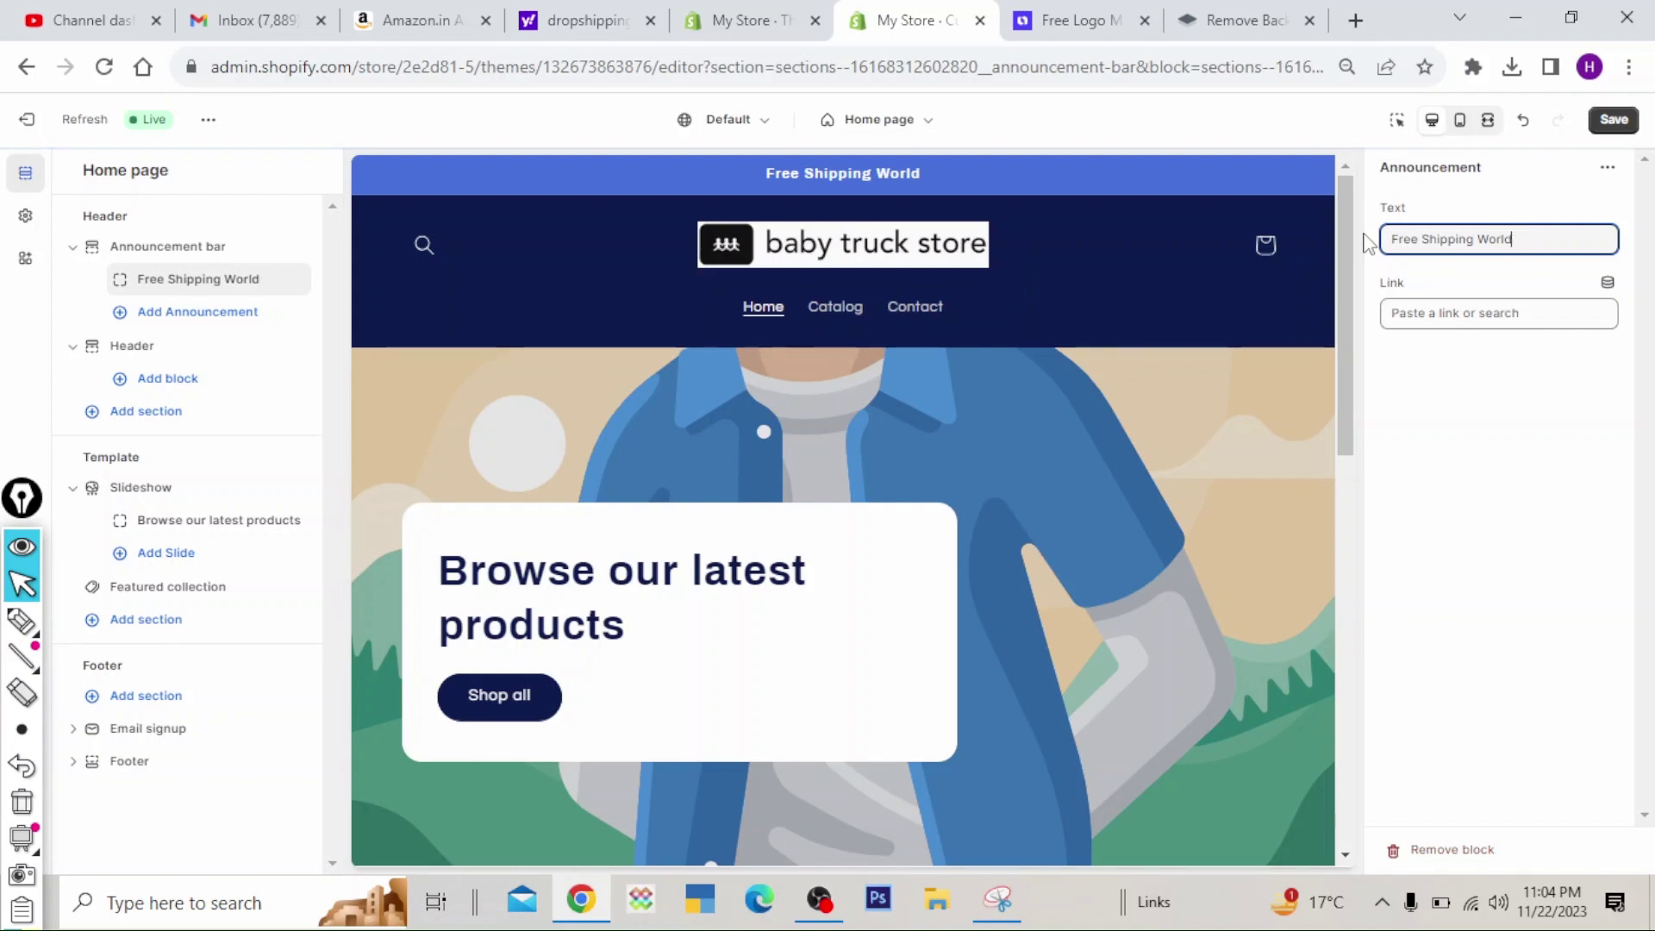
pyautogui.write('Wide')
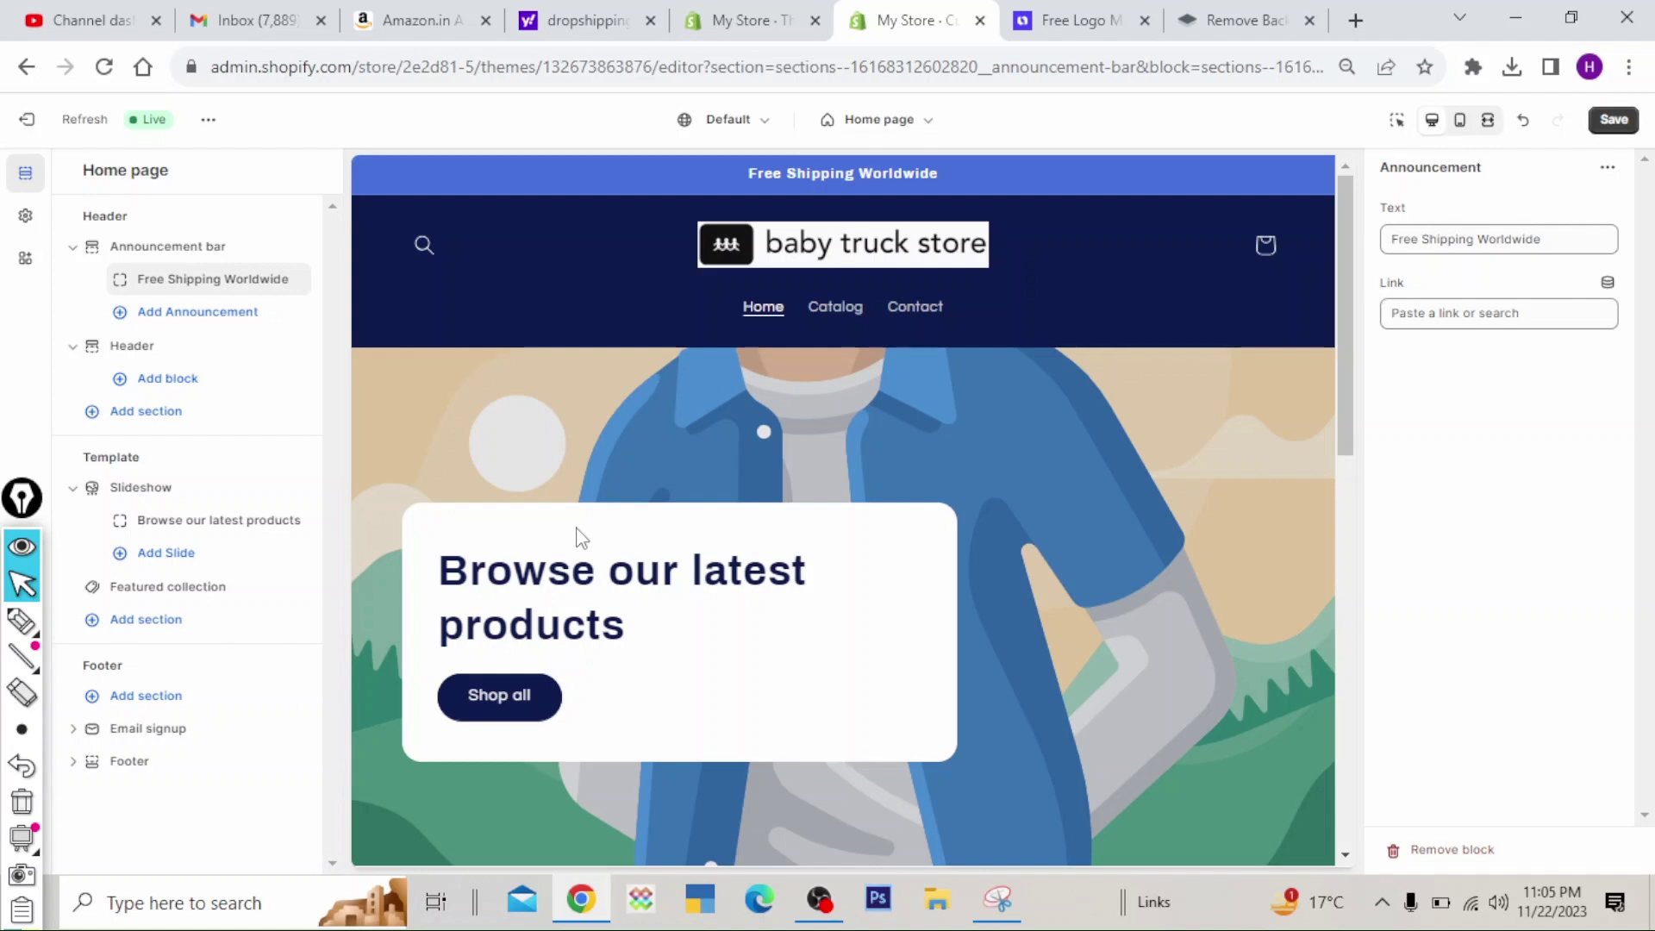
# - Outline the footer group's Add section option in red, erase the outline and view the section types available for the footer
pyautogui.click(22, 620)
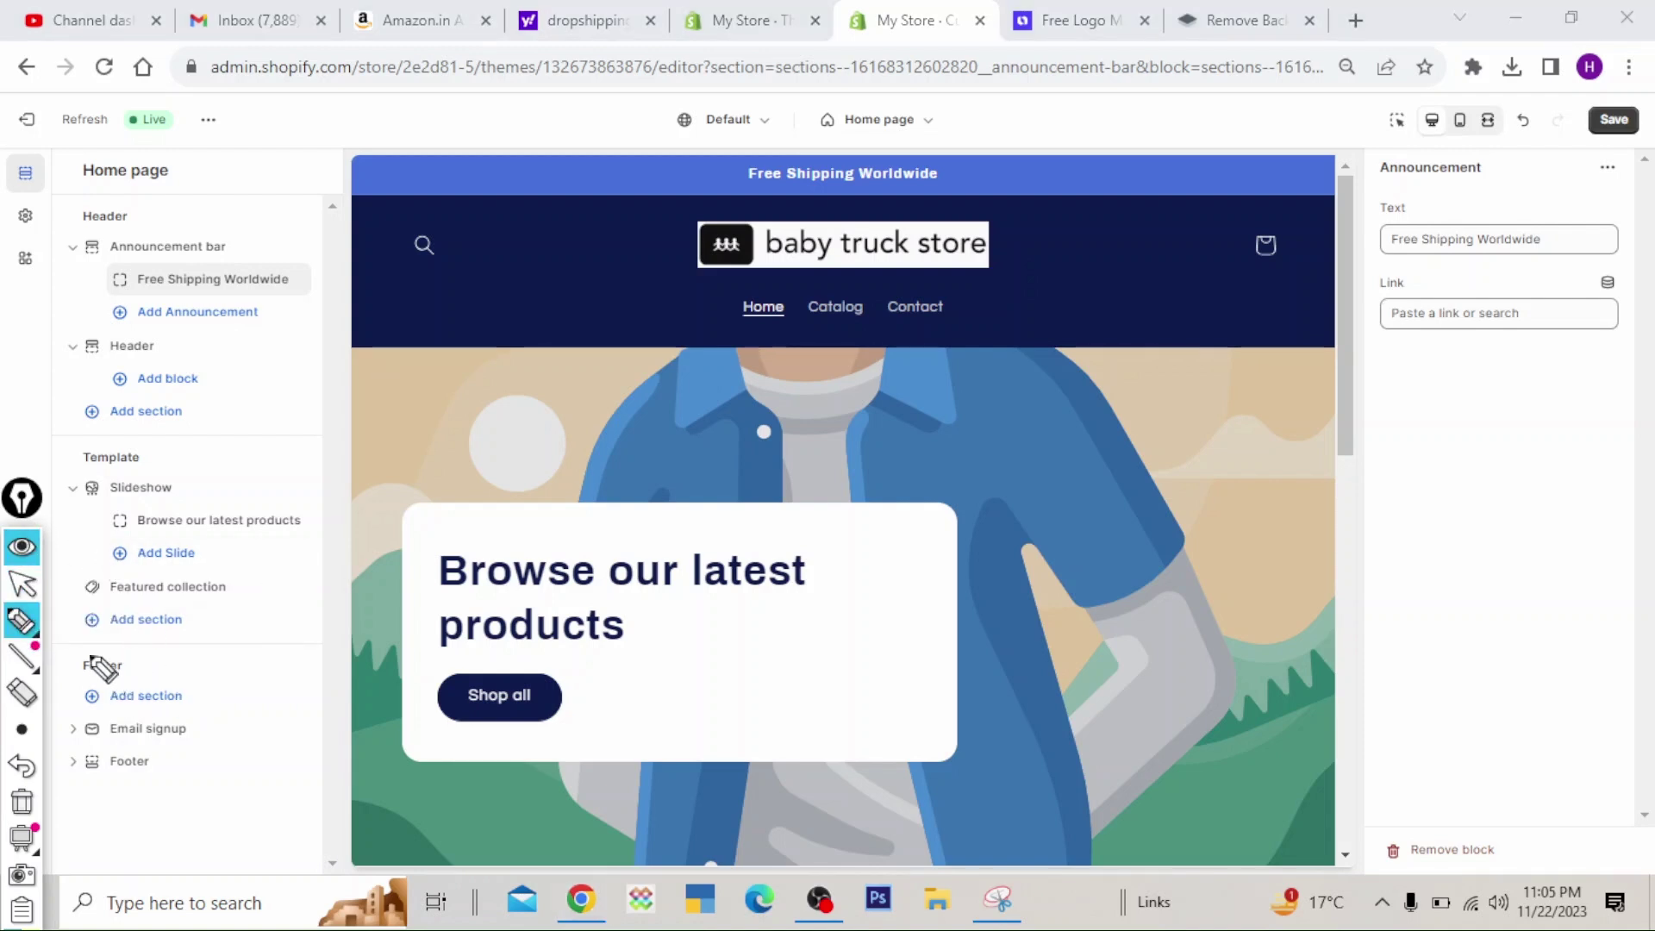
pyautogui.moveTo(62, 679)
pyautogui.mouseDown()
pyautogui.moveTo(207, 677)
pyautogui.moveTo(274, 700)
pyautogui.moveTo(175, 717)
pyautogui.mouseUp()
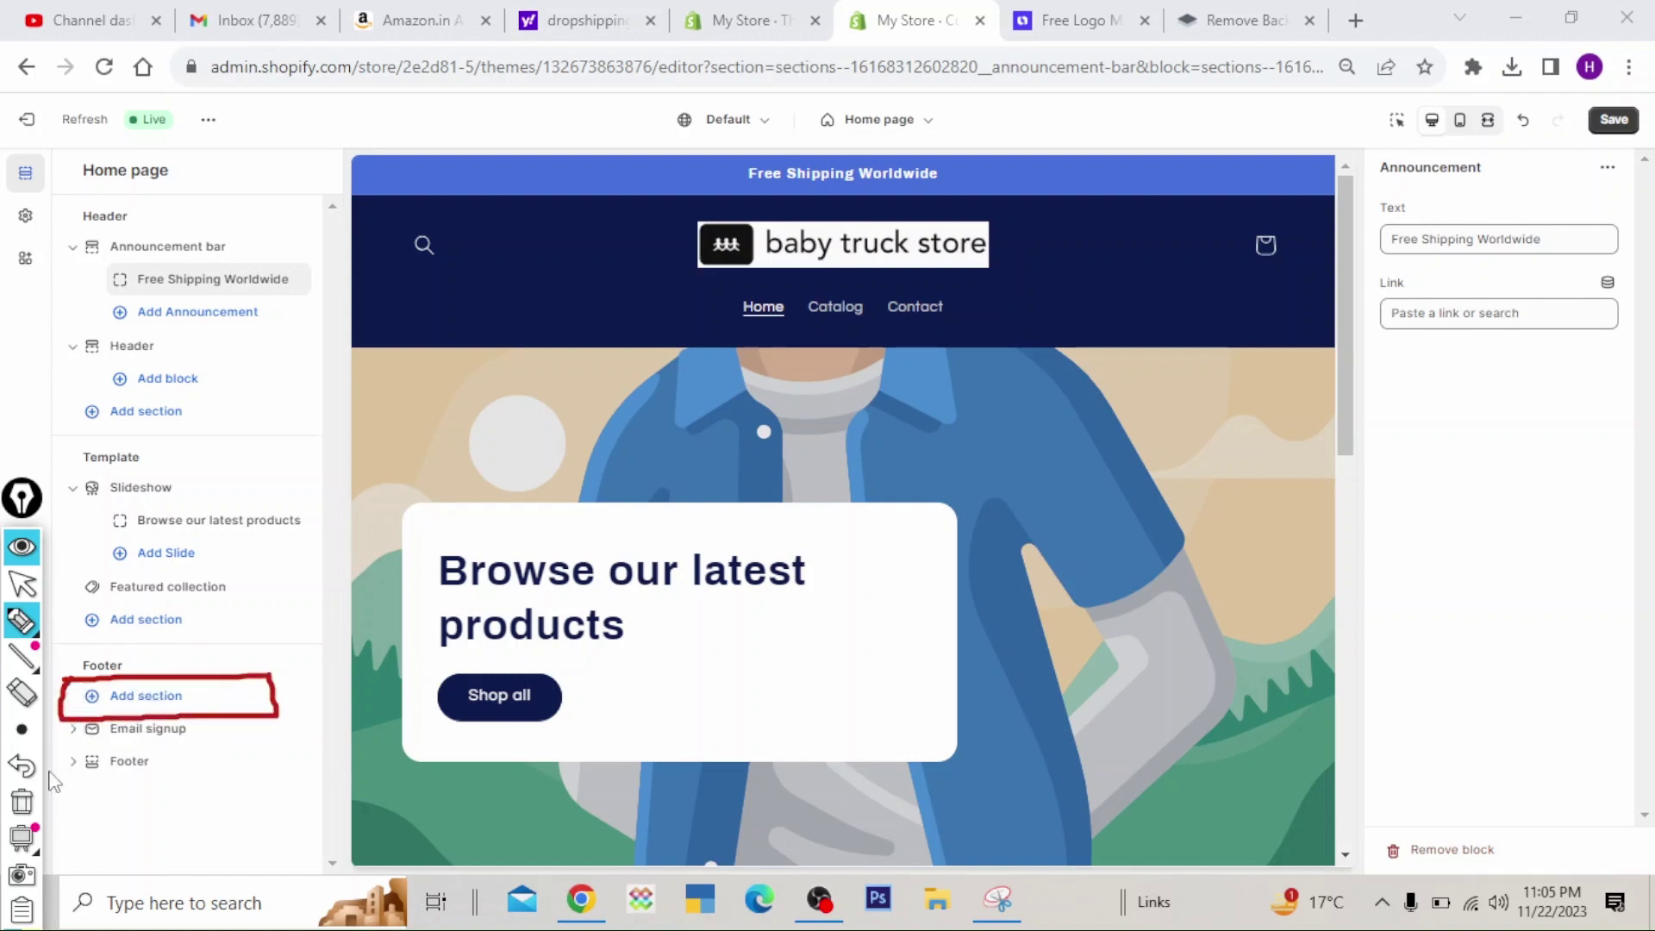
pyautogui.click(22, 804)
pyautogui.click(21, 584)
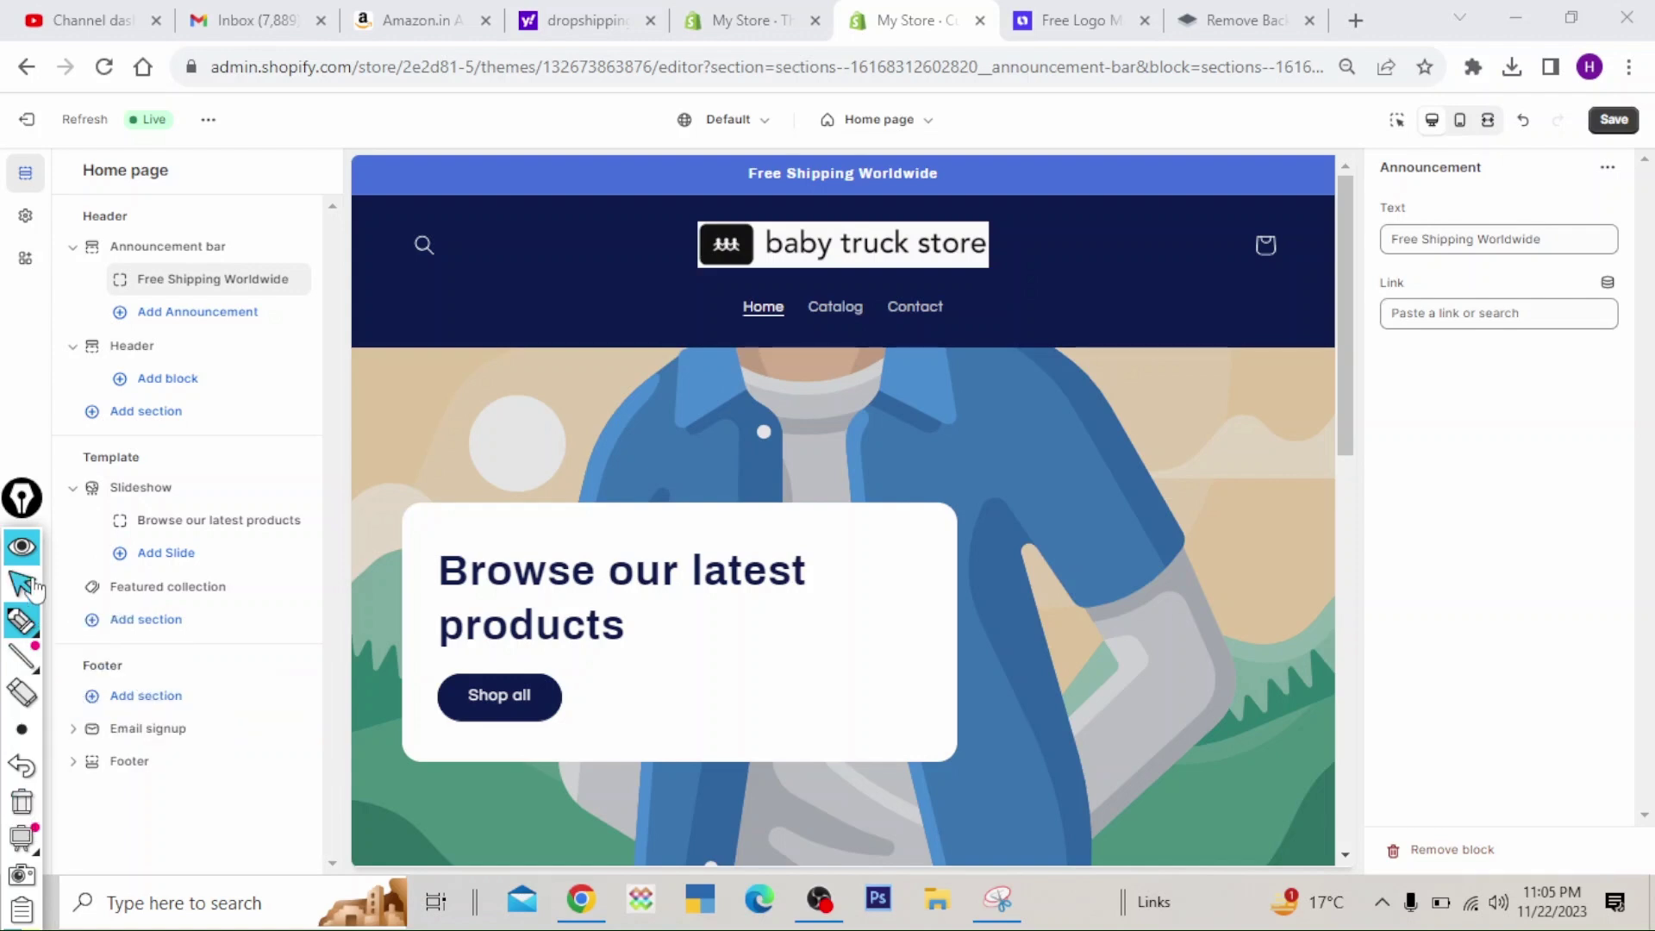
pyautogui.click(141, 702)
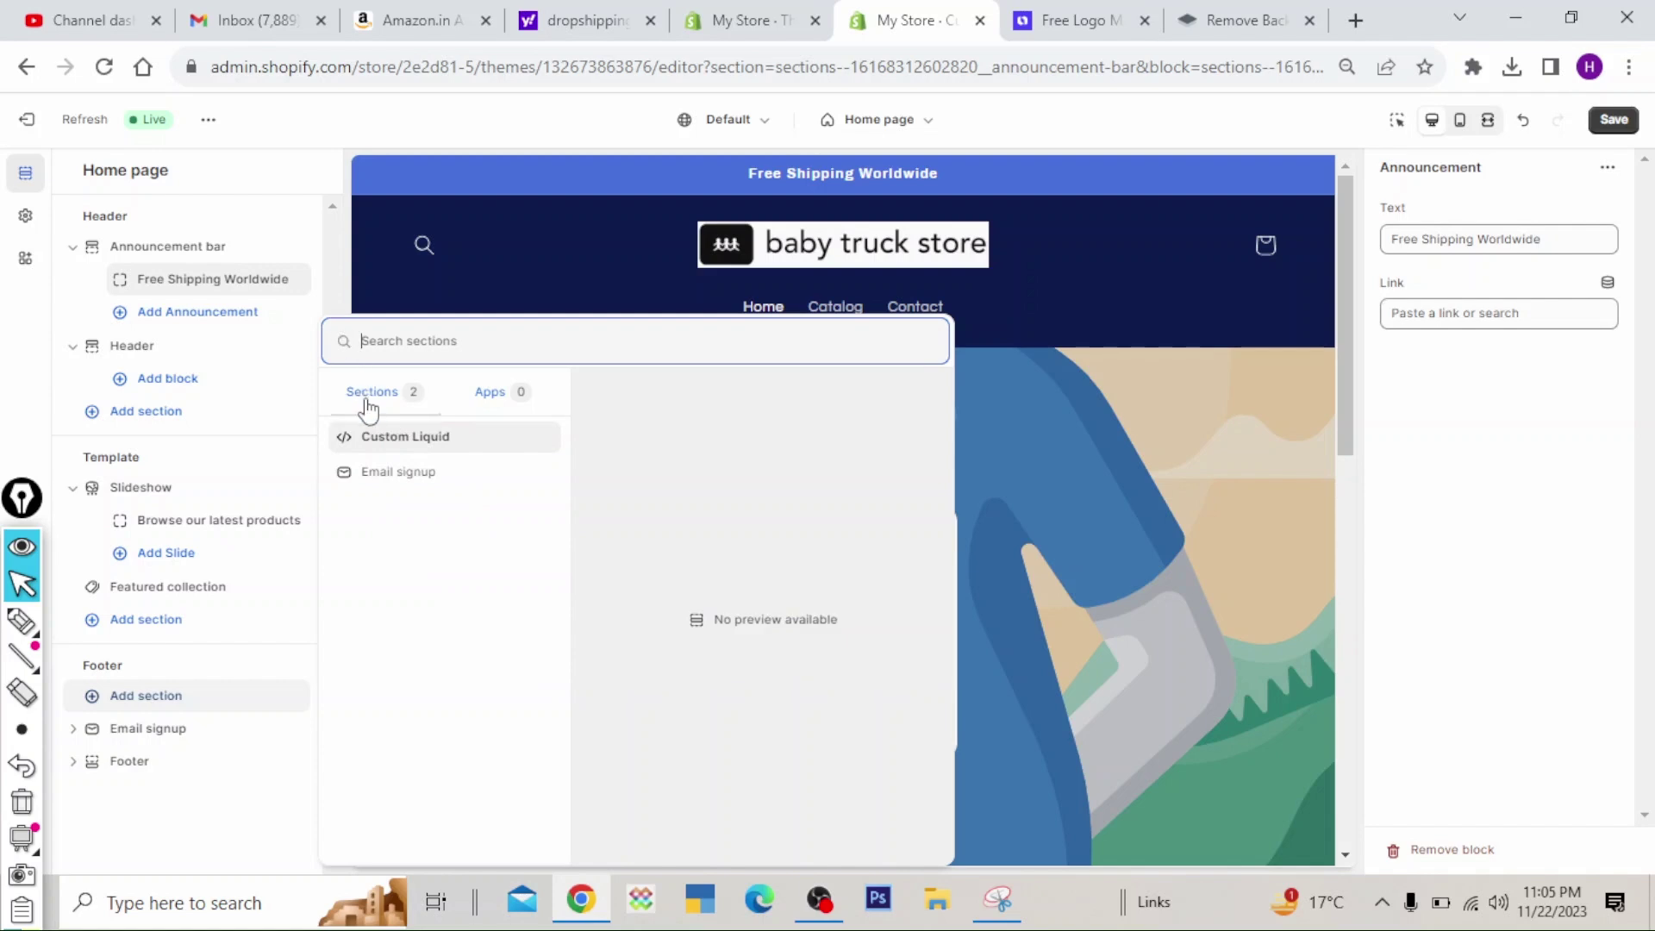
pyautogui.click(342, 281)
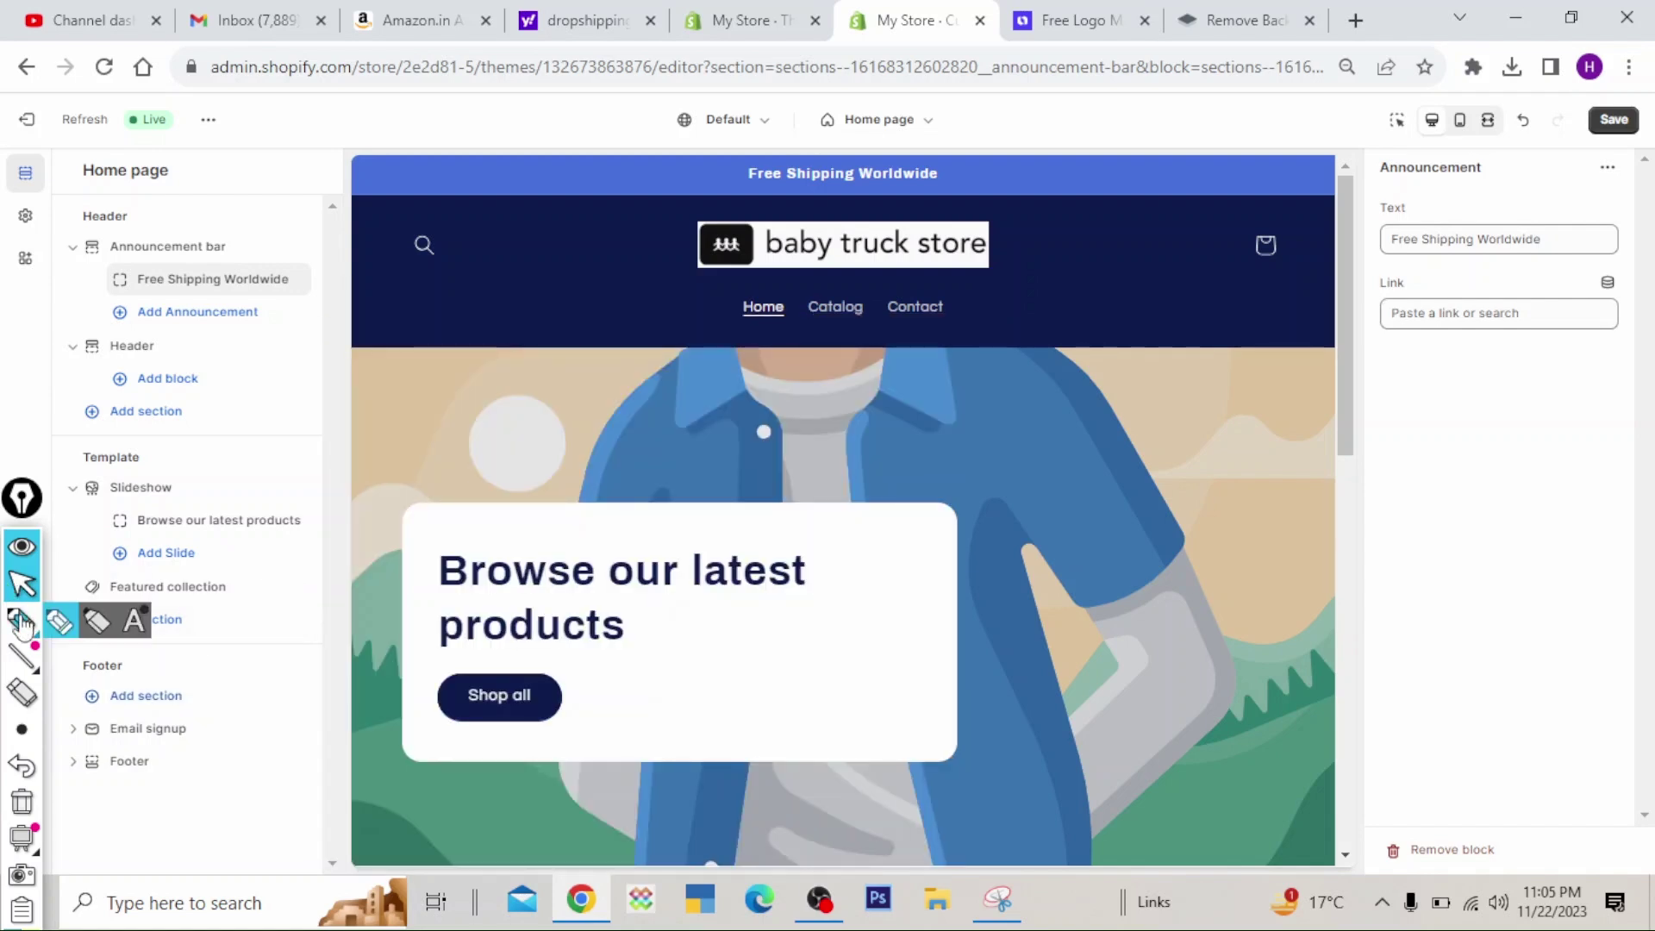
# - Mark the header group's Add section option with a red freehand line and erase it
pyautogui.click(59, 620)
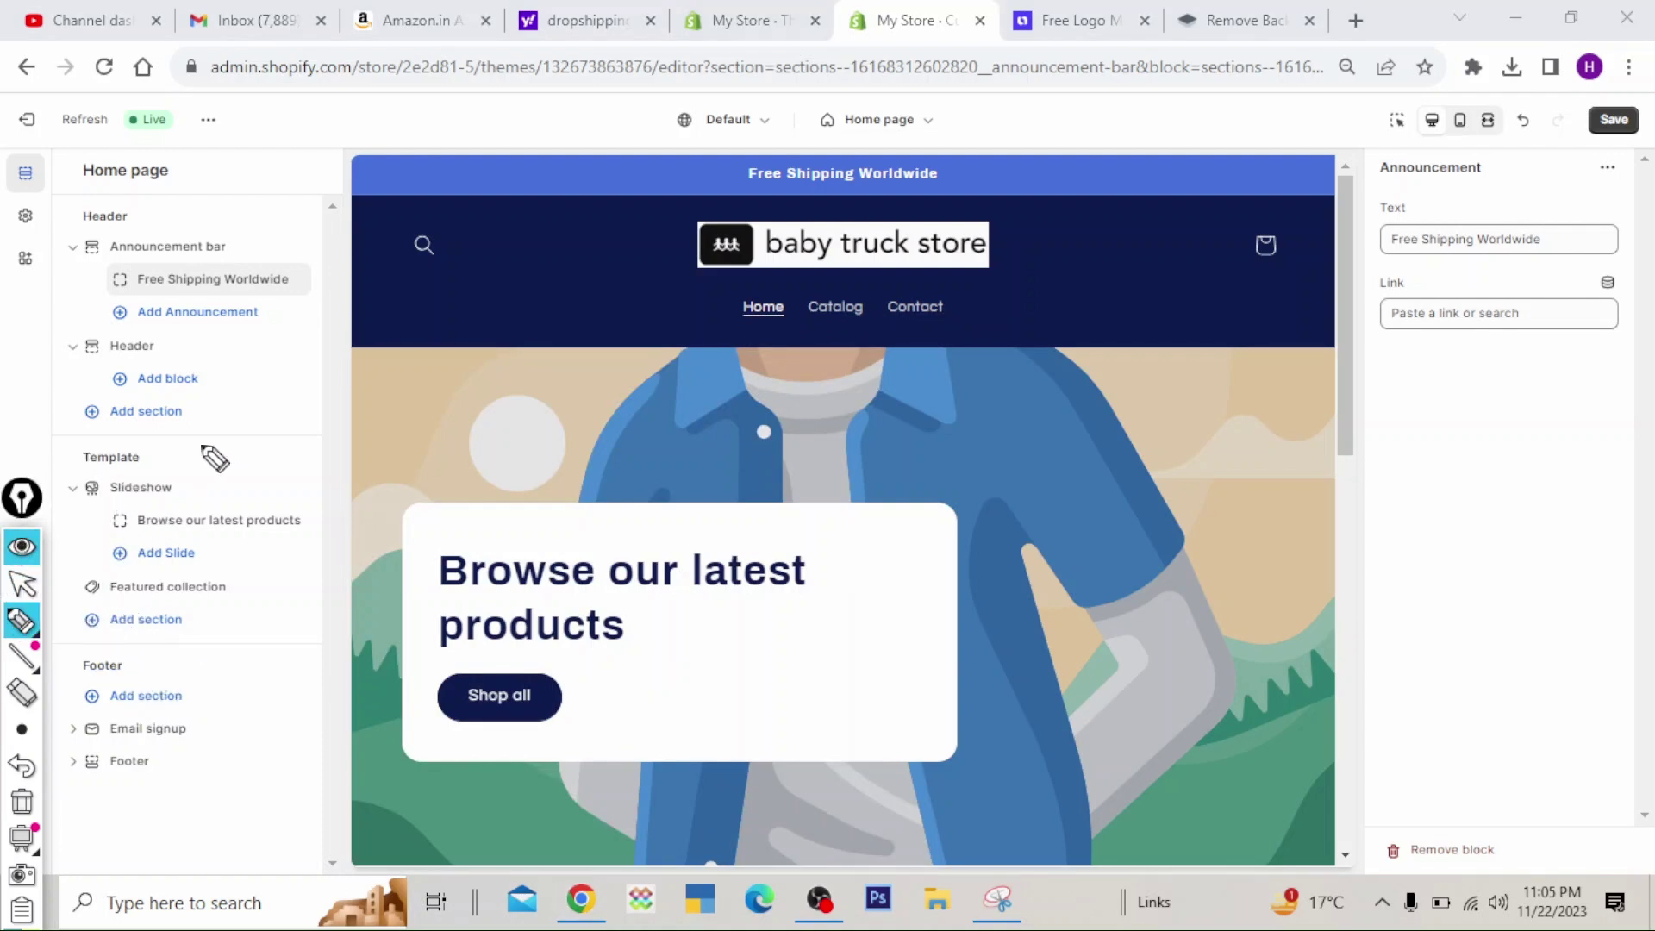
pyautogui.moveTo(166, 446); pyautogui.dragTo(248, 422)
pyautogui.click(20, 797)
pyautogui.click(22, 583)
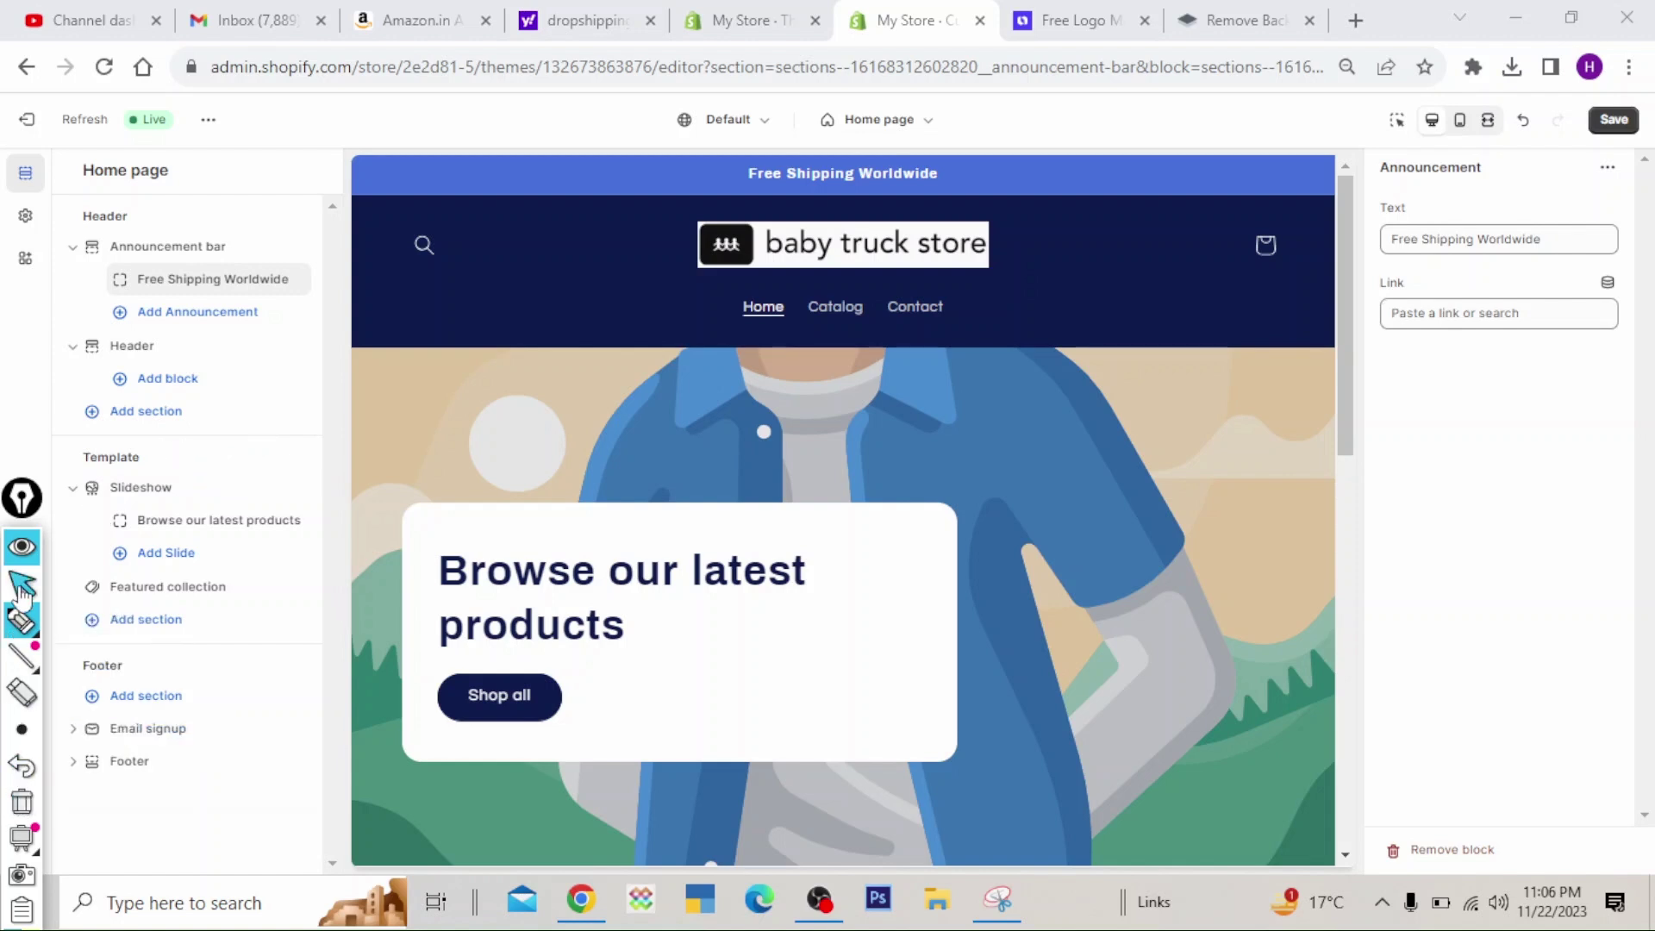
# - Add an Image with text section to the home page template below Featured collection
pyautogui.click(164, 629)
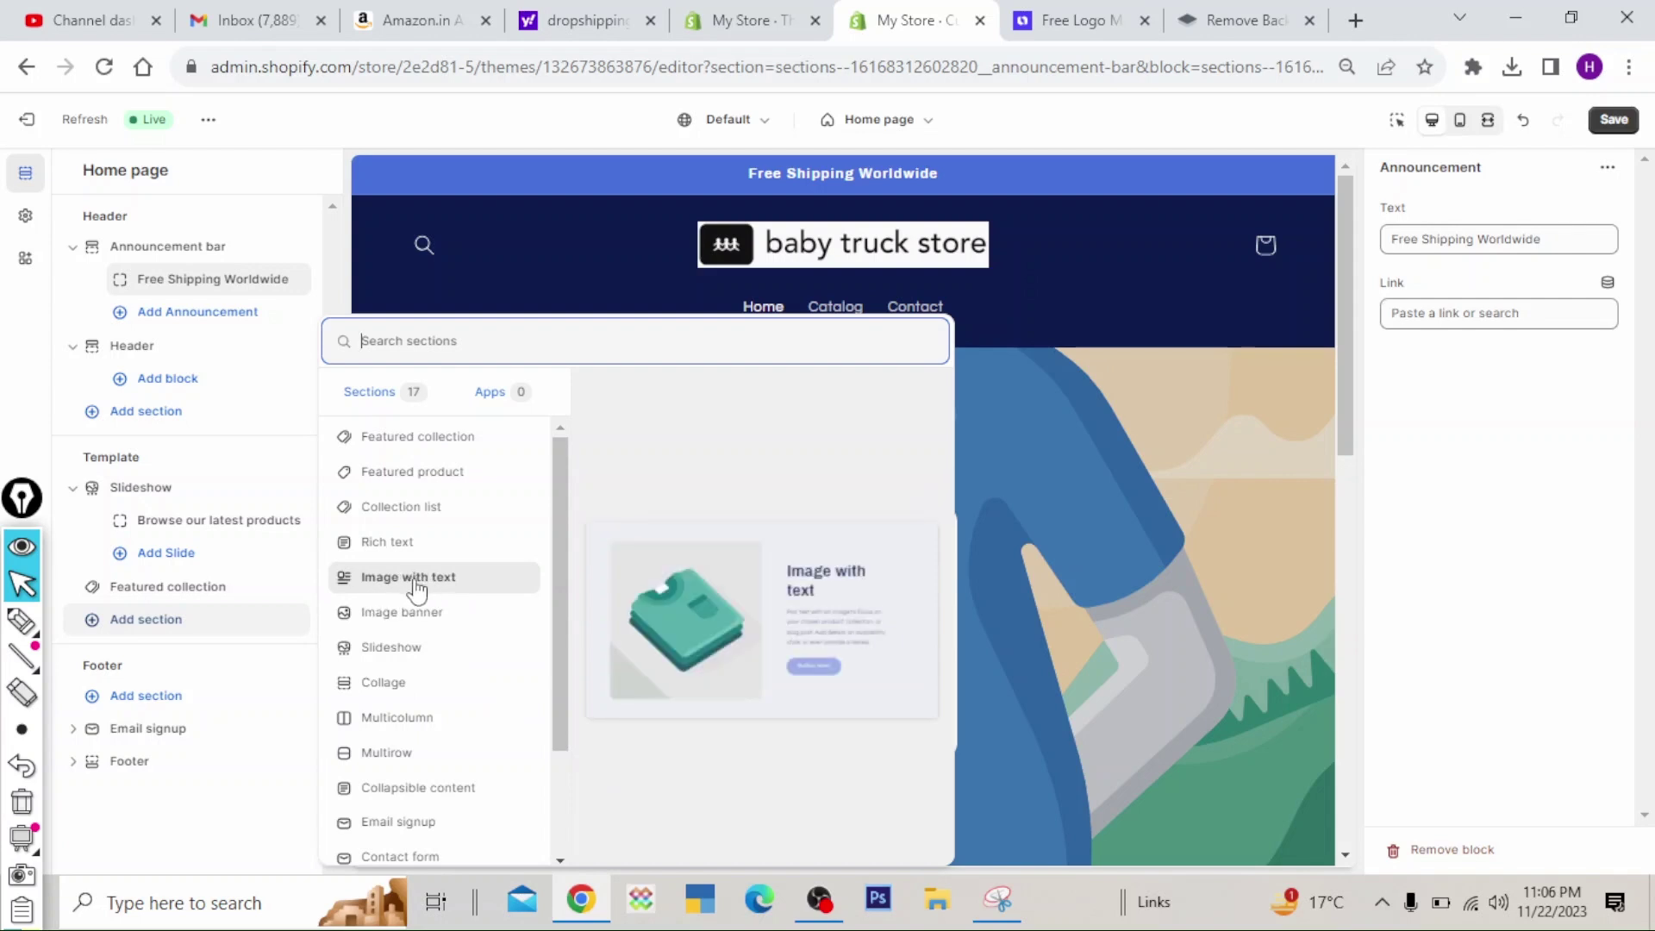
pyautogui.press('Escape')
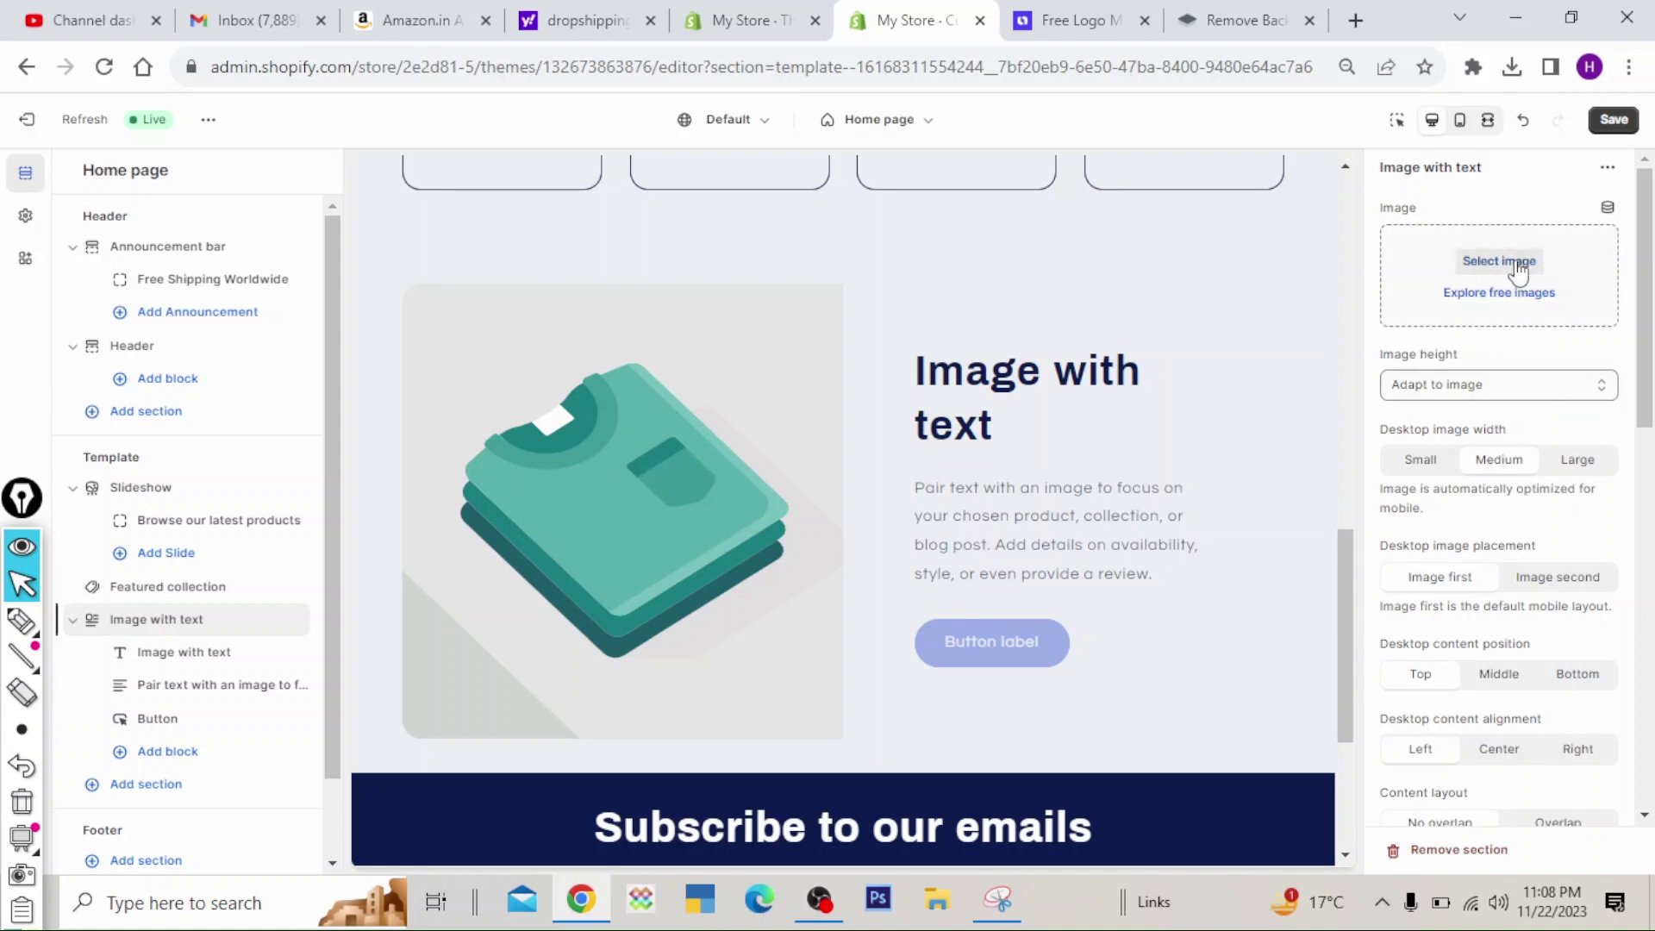
# - Point out the section's Select image option with a red line, erase it and view the store's image library
pyautogui.click(21, 620)
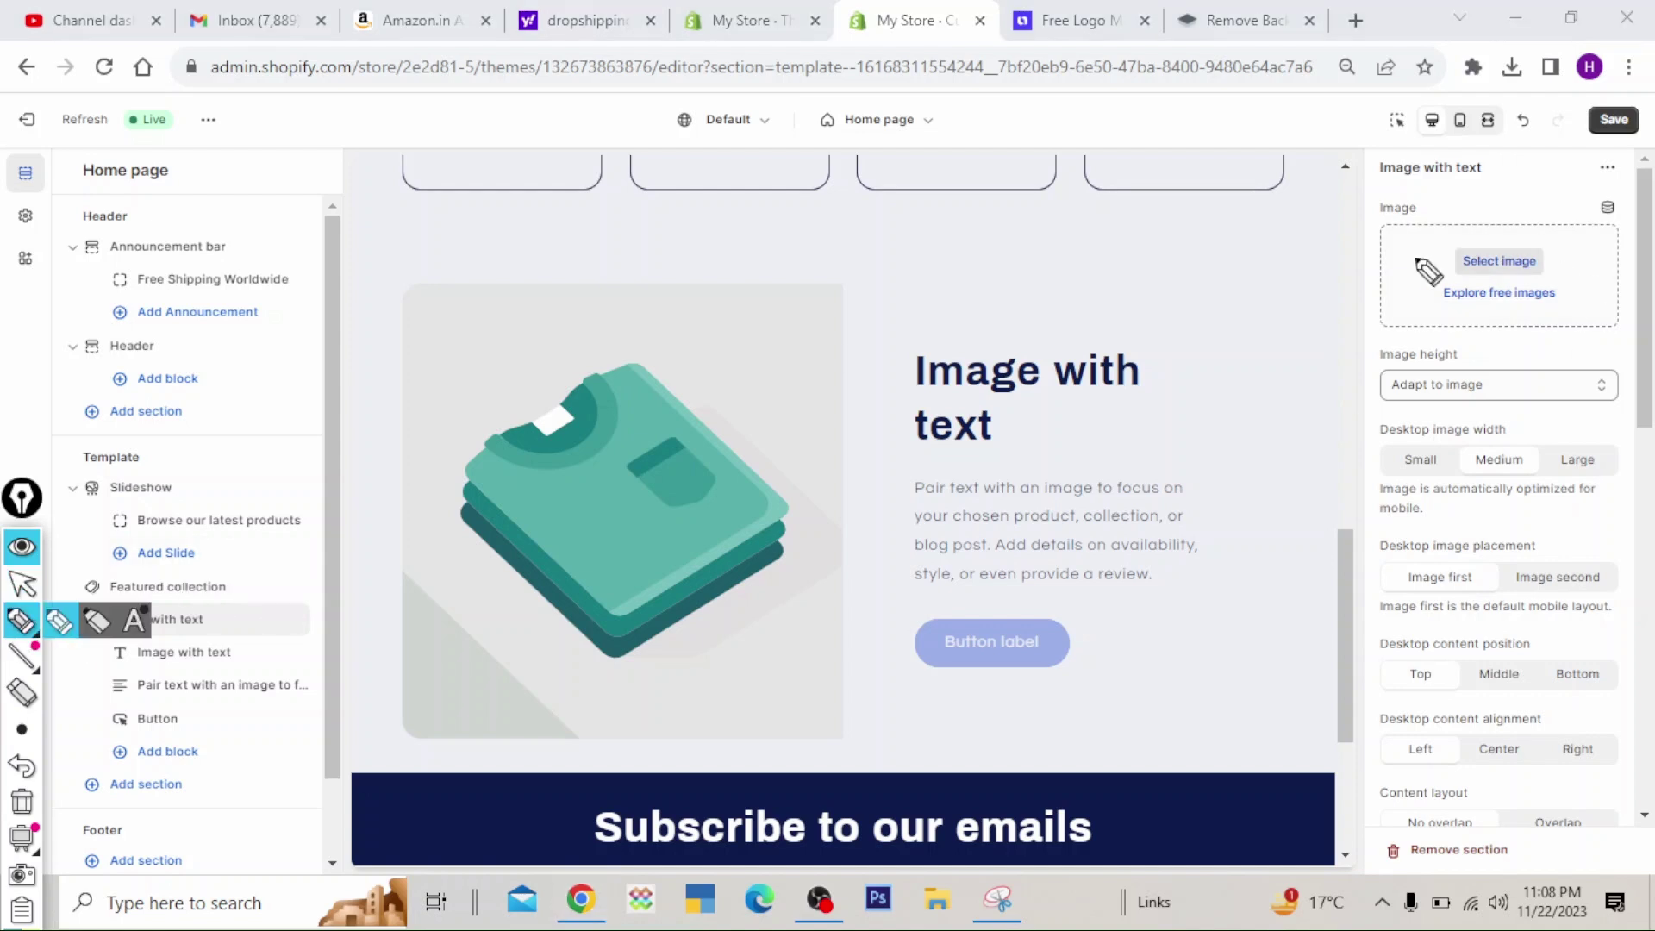
pyautogui.moveTo(1336, 267); pyautogui.dragTo(1494, 269)
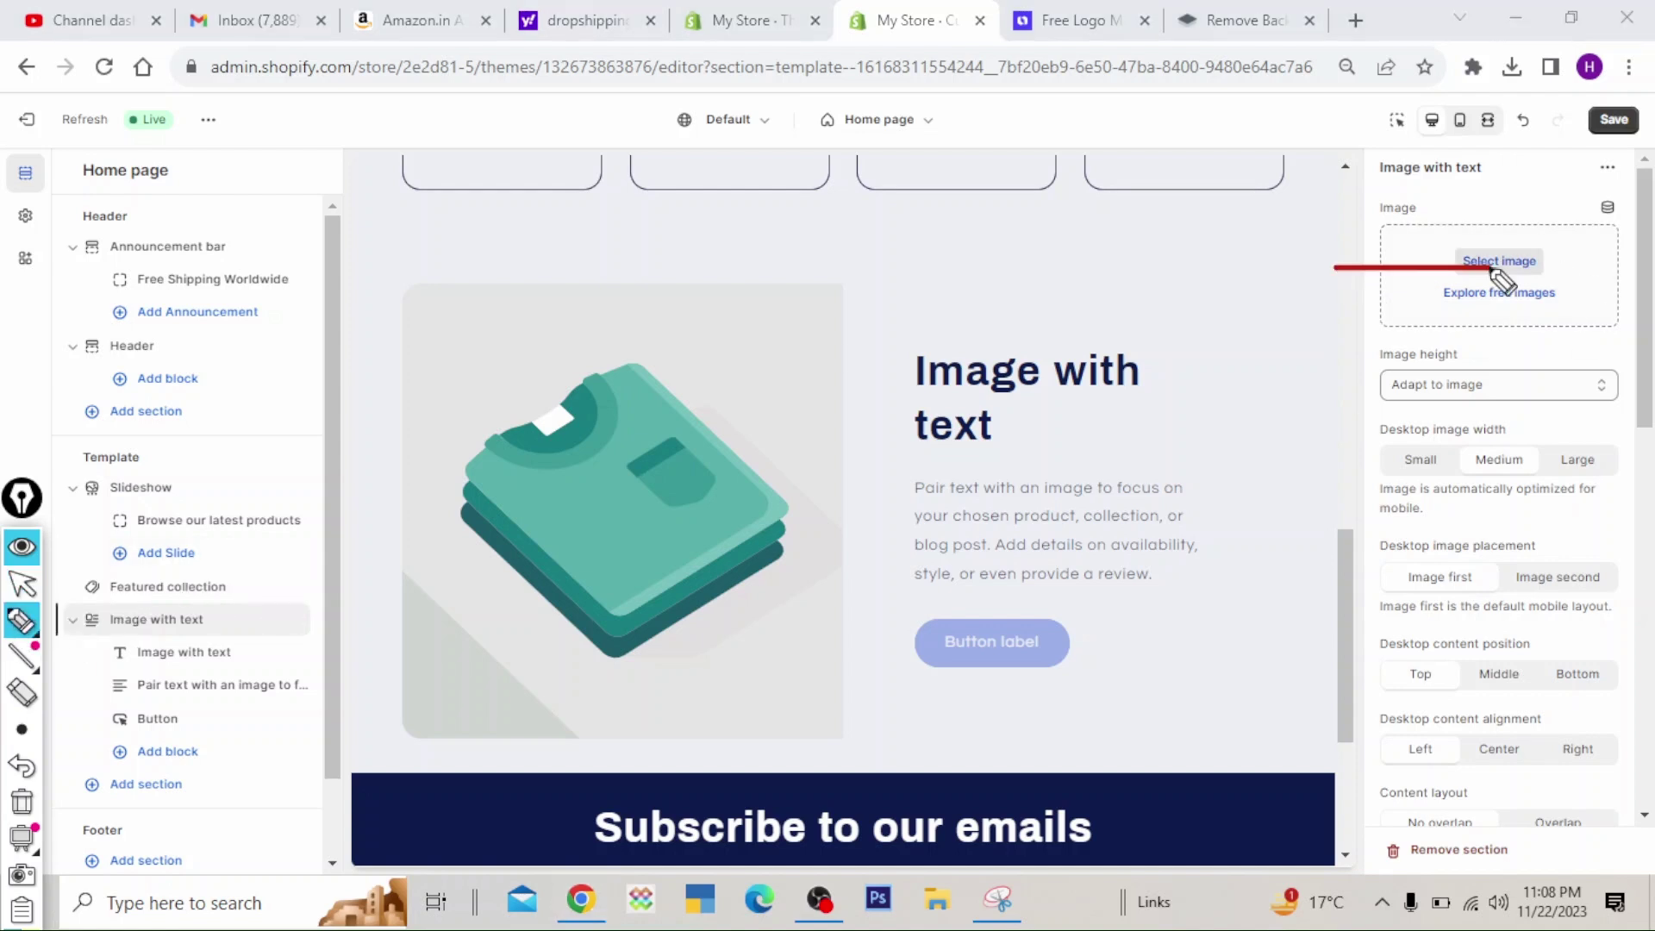
pyautogui.click(22, 801)
pyautogui.click(21, 584)
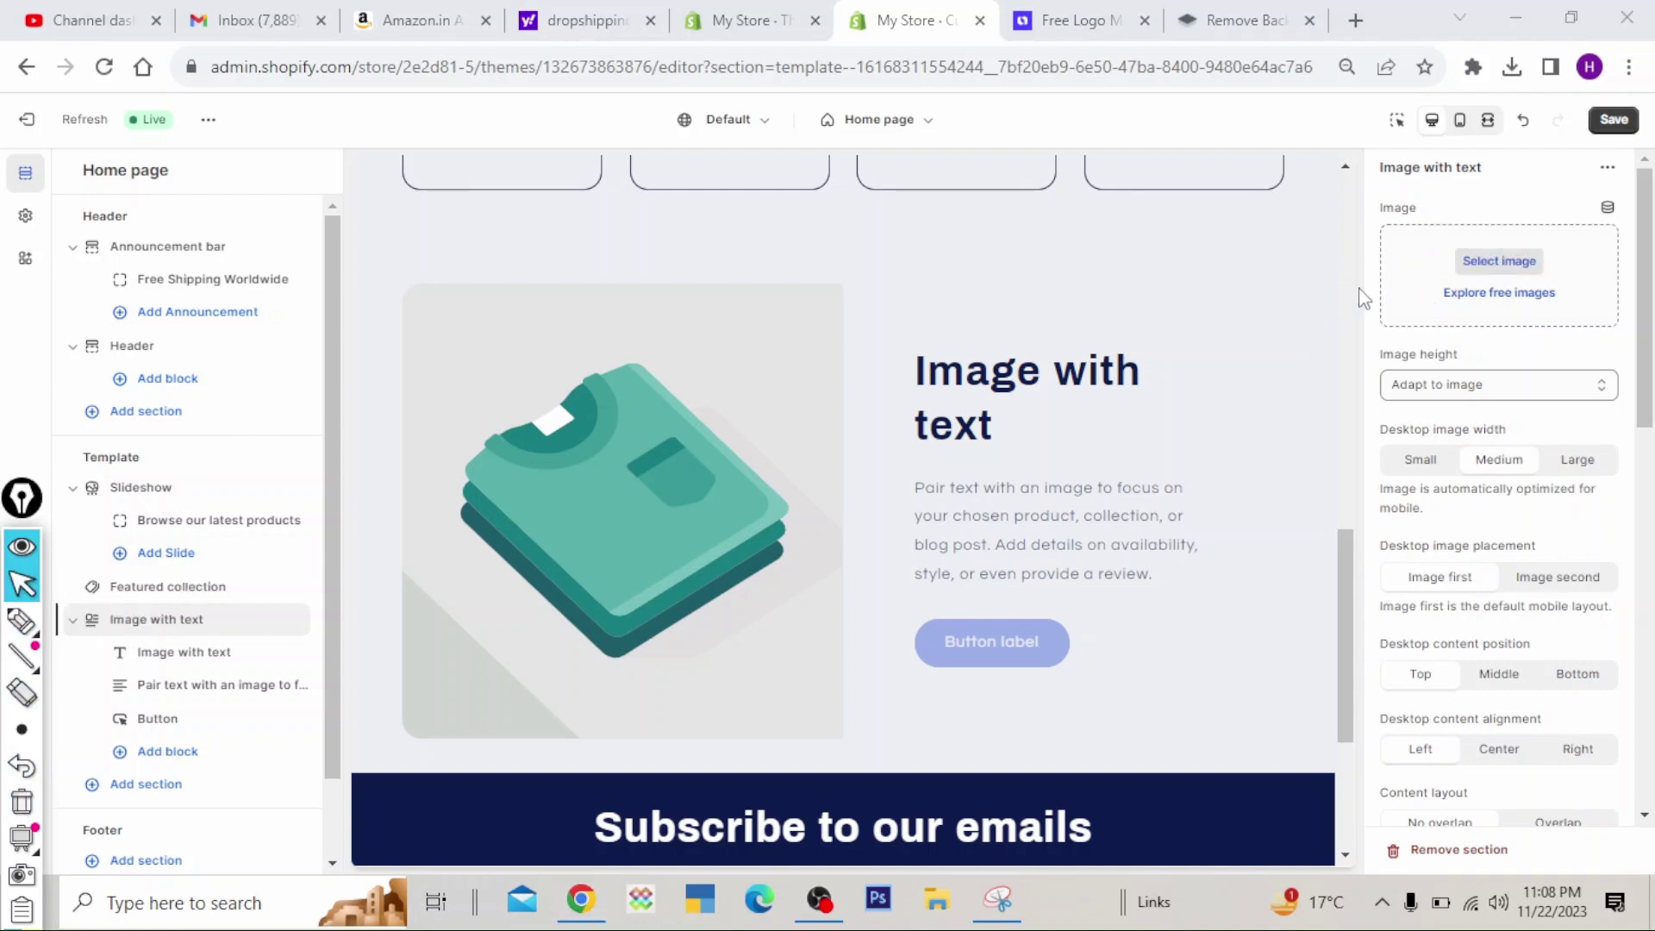
pyautogui.click(1521, 271)
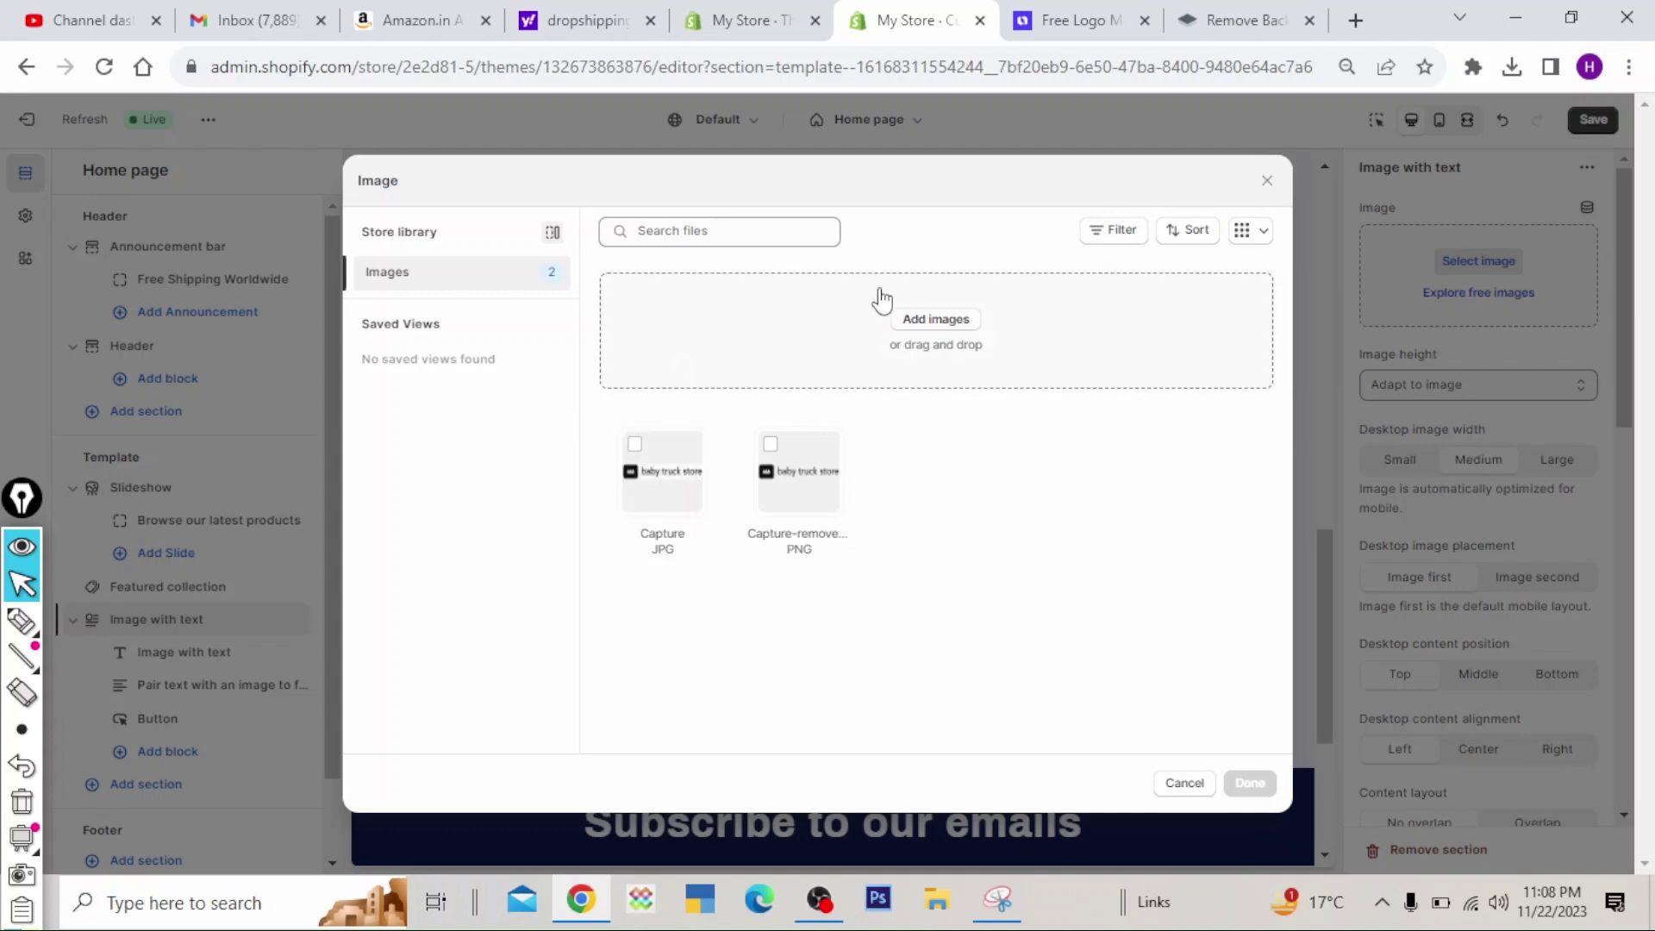
pyautogui.click(1267, 180)
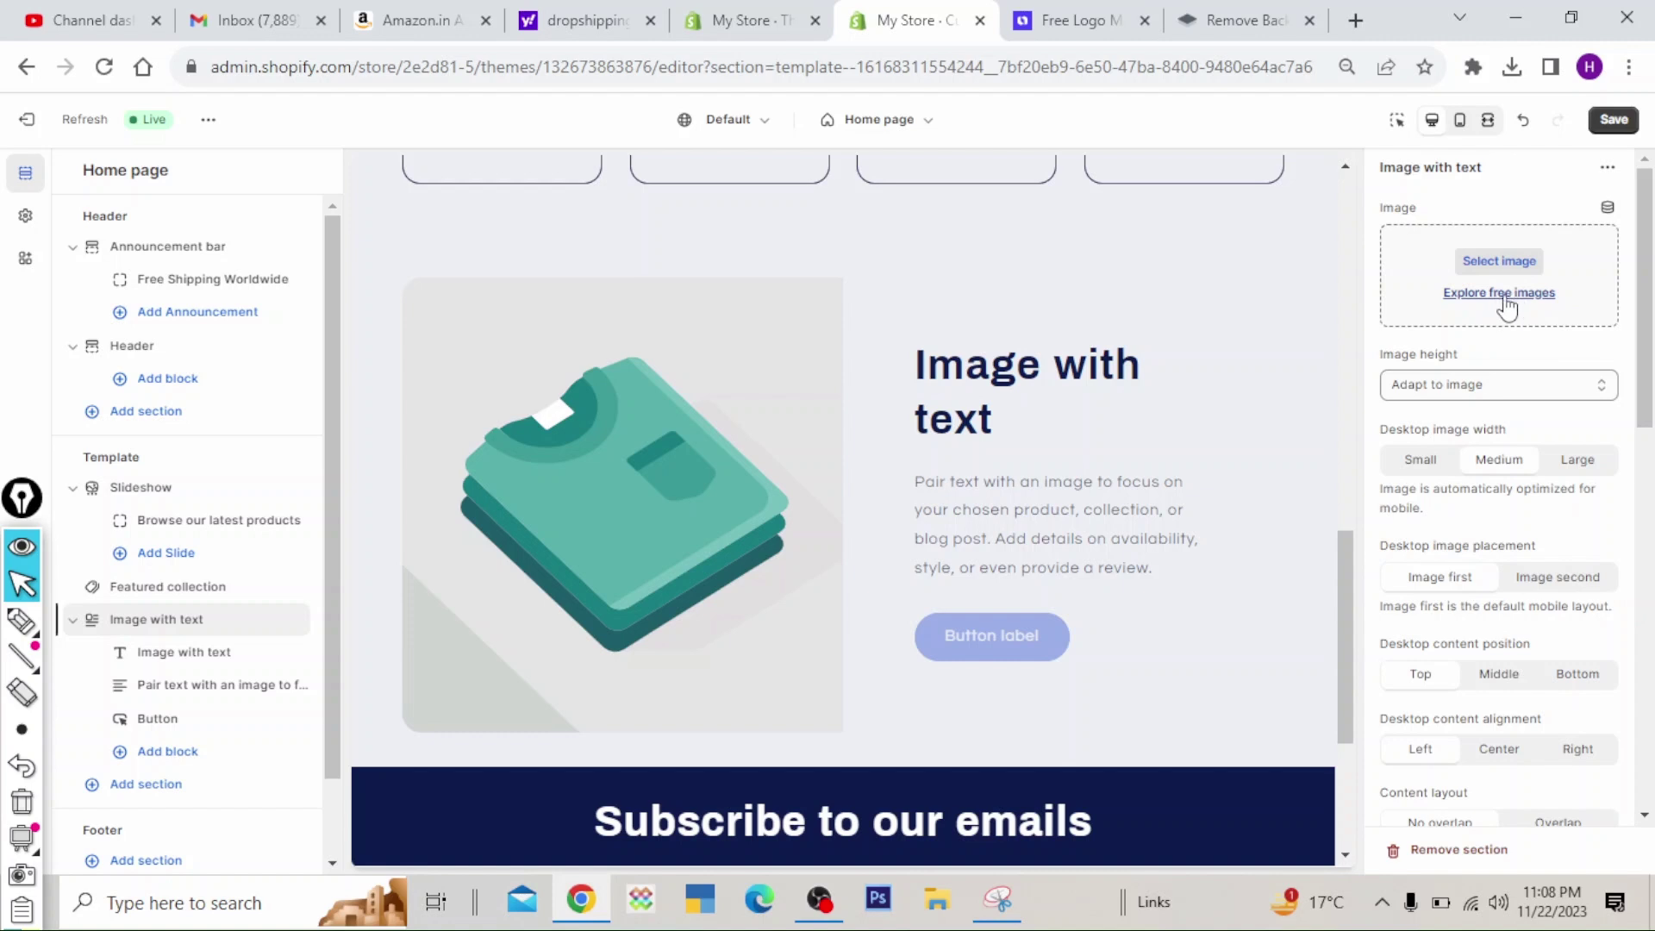
# - Choose the free Tech image of a pug working on a laptop for the Image with text section
pyautogui.click(1520, 295)
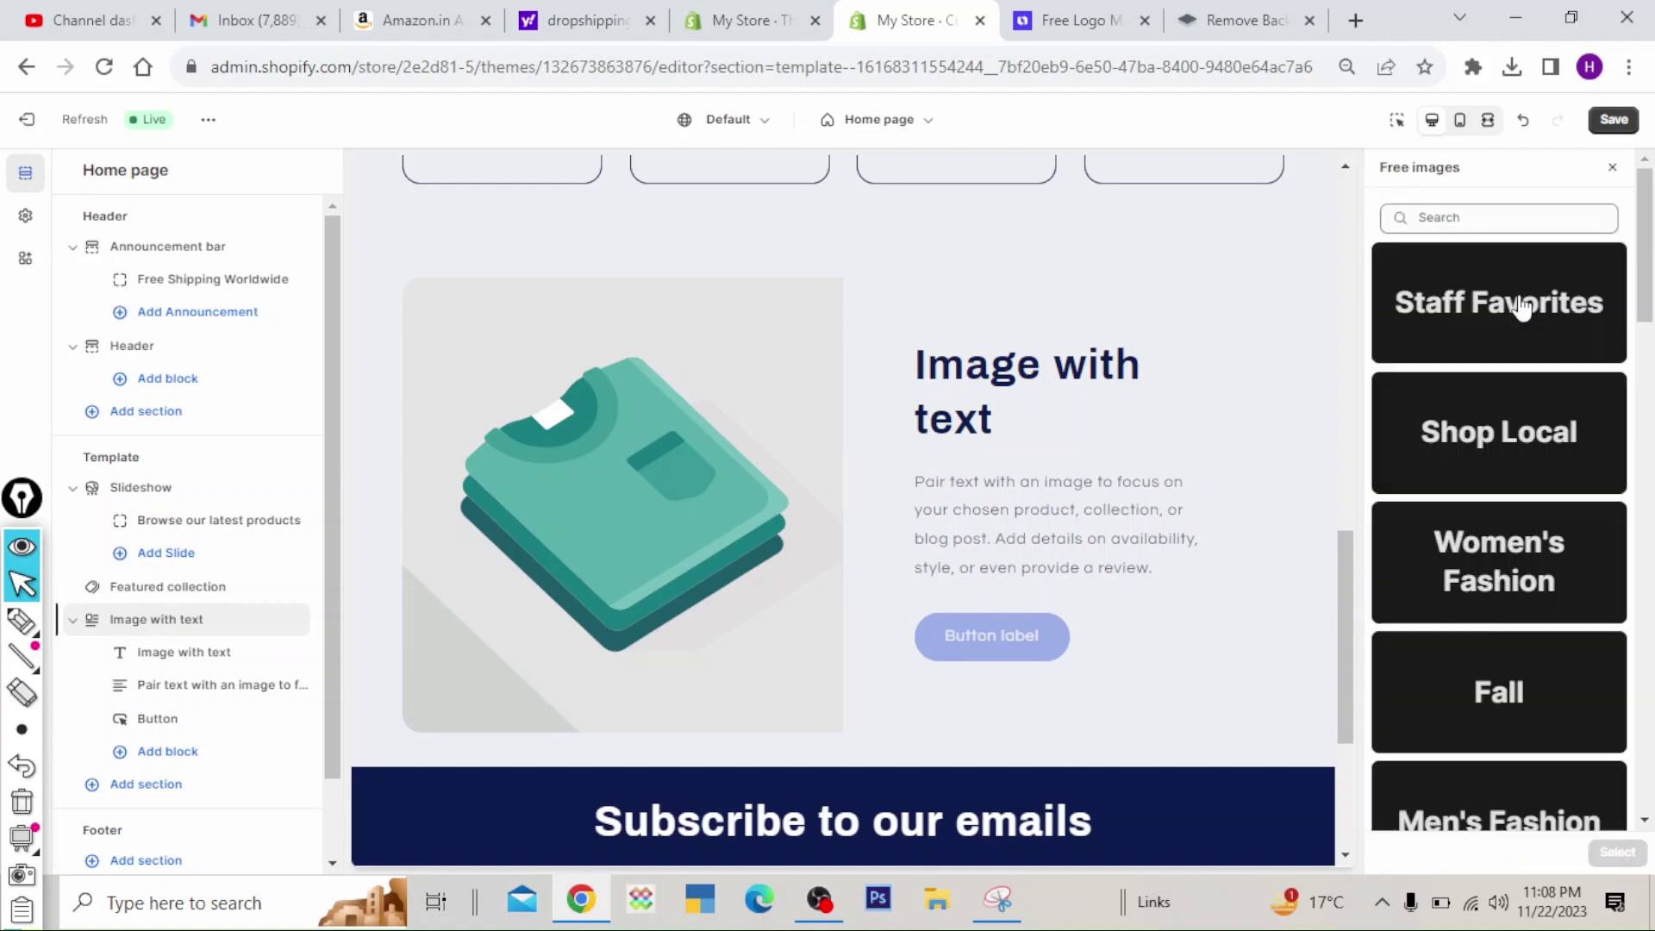
pyautogui.click(1465, 220)
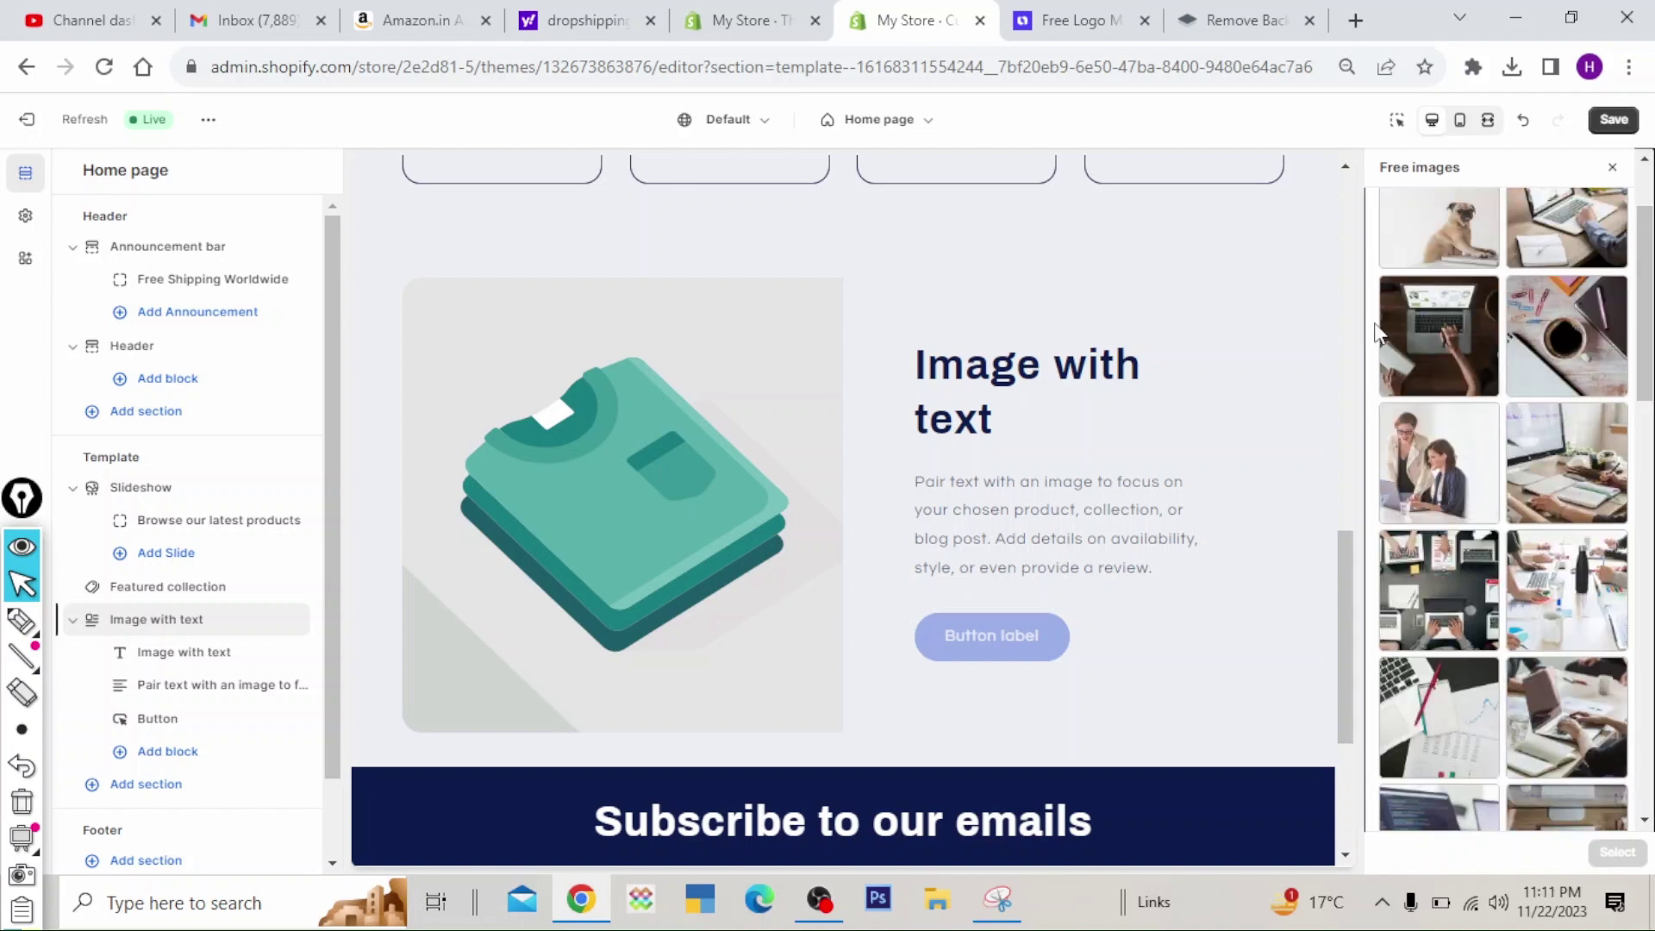
pyautogui.moveTo(1648, 388); pyautogui.dragTo(1649, 312)
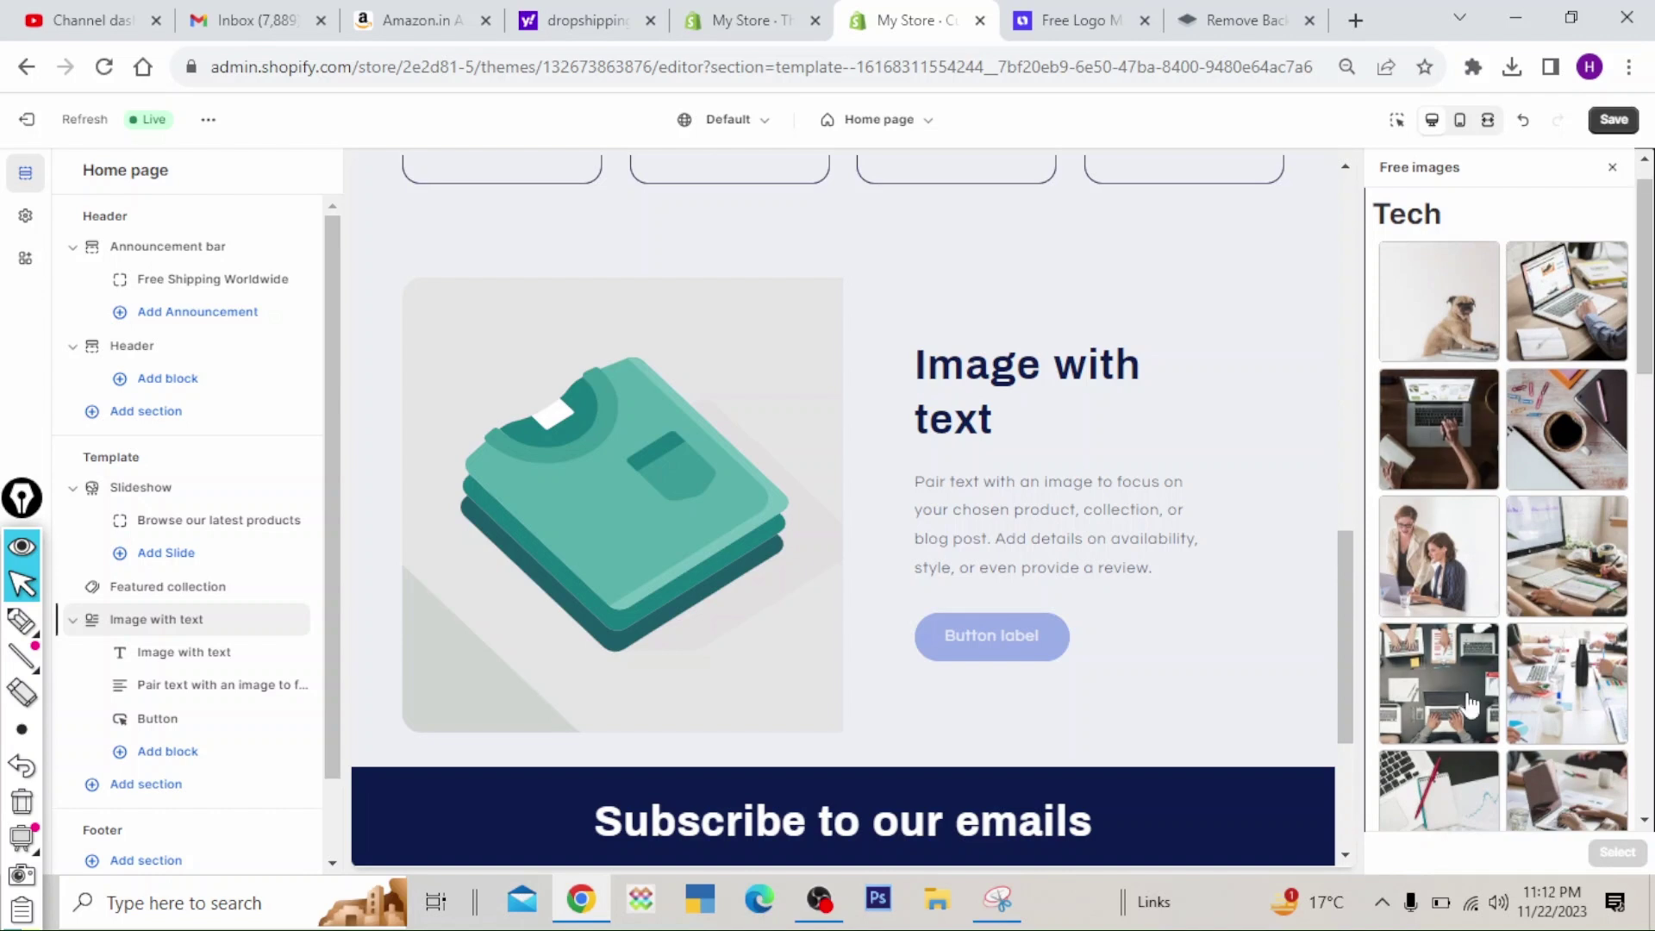
pyautogui.click(1576, 327)
pyautogui.click(1453, 341)
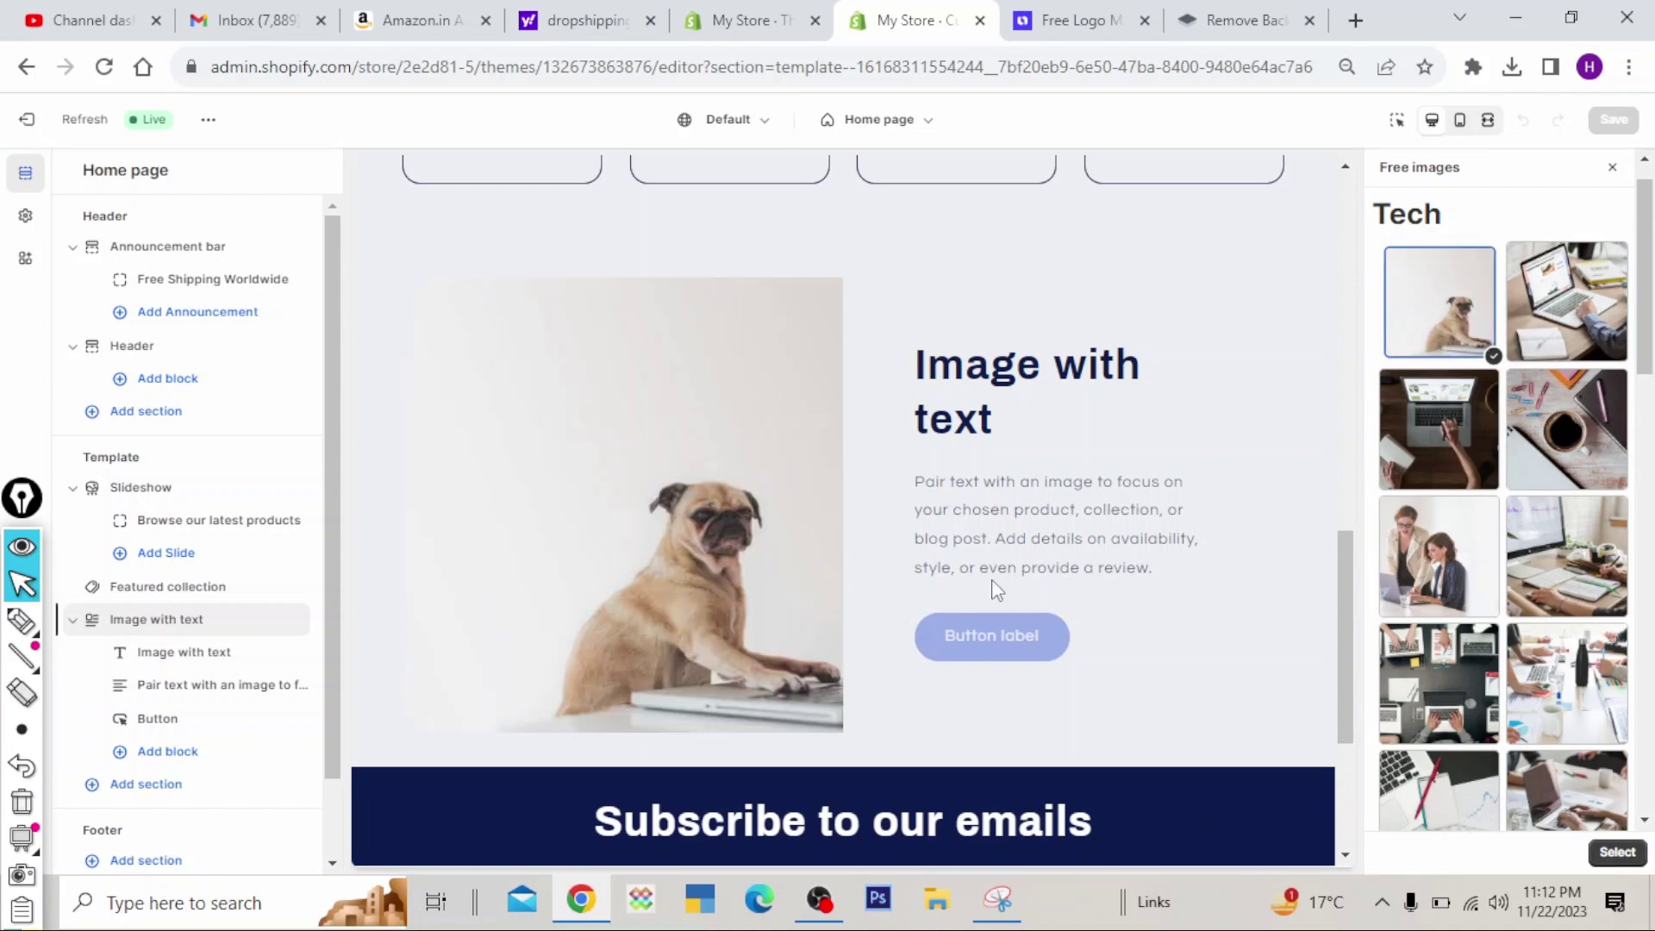
# - Set the section's image height to Medium, desktop image width to Large and desktop image placement to Image second
pyautogui.moveTo(1650, 250); pyautogui.dragTo(1652, 189)
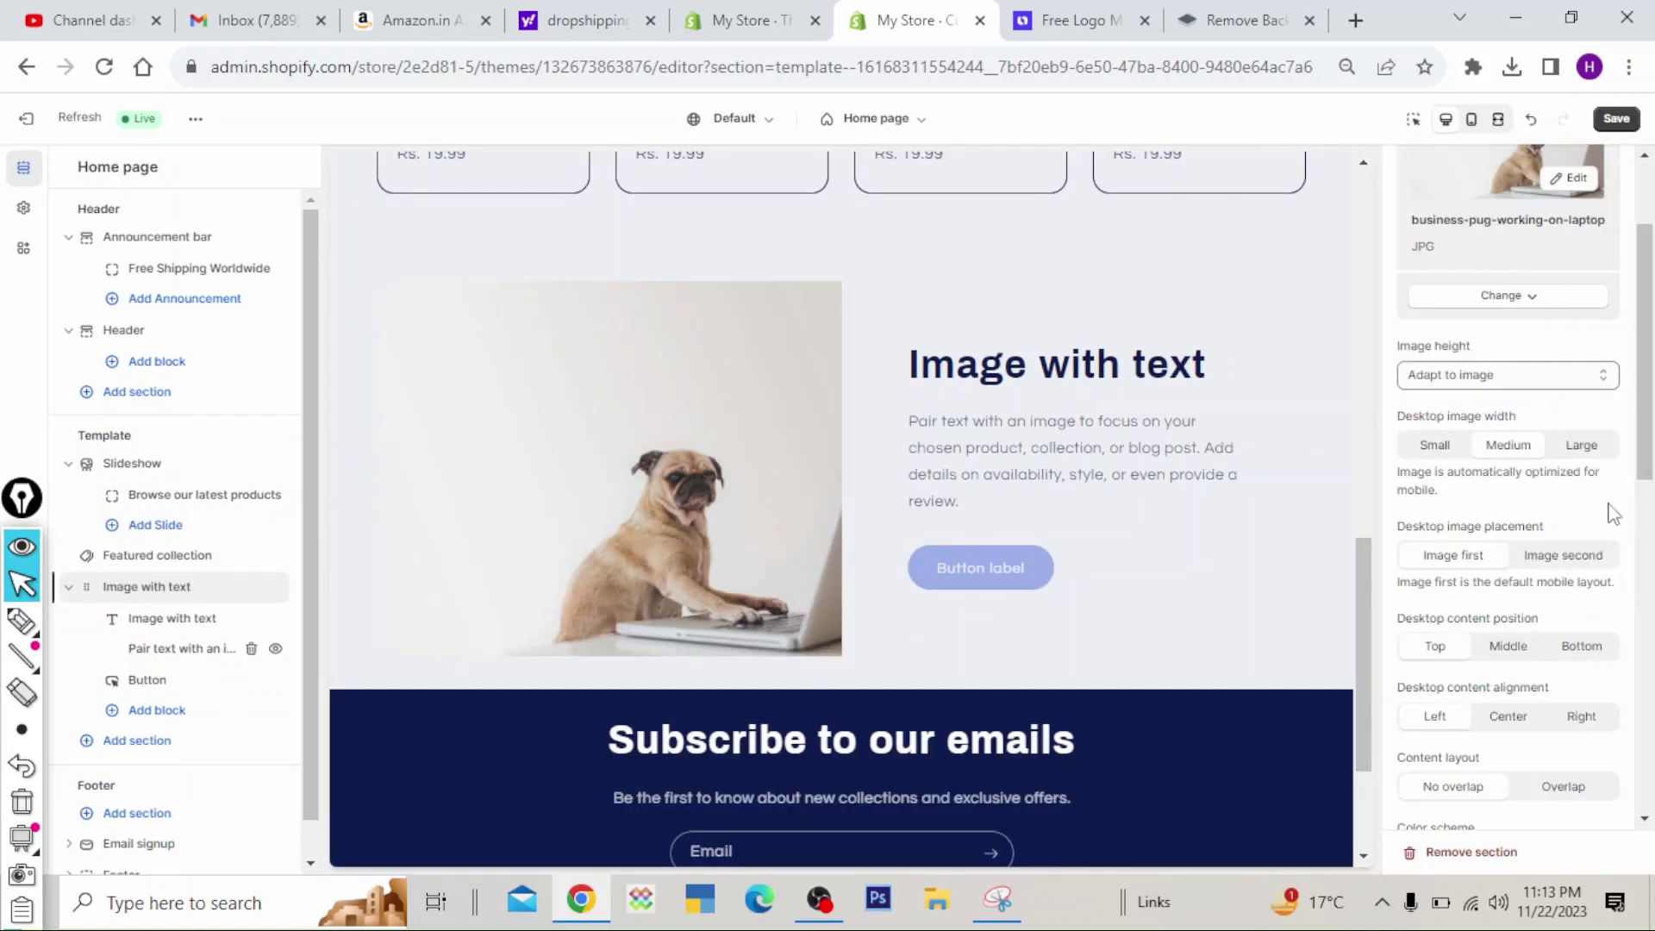
pyautogui.click(1511, 376)
pyautogui.click(1468, 434)
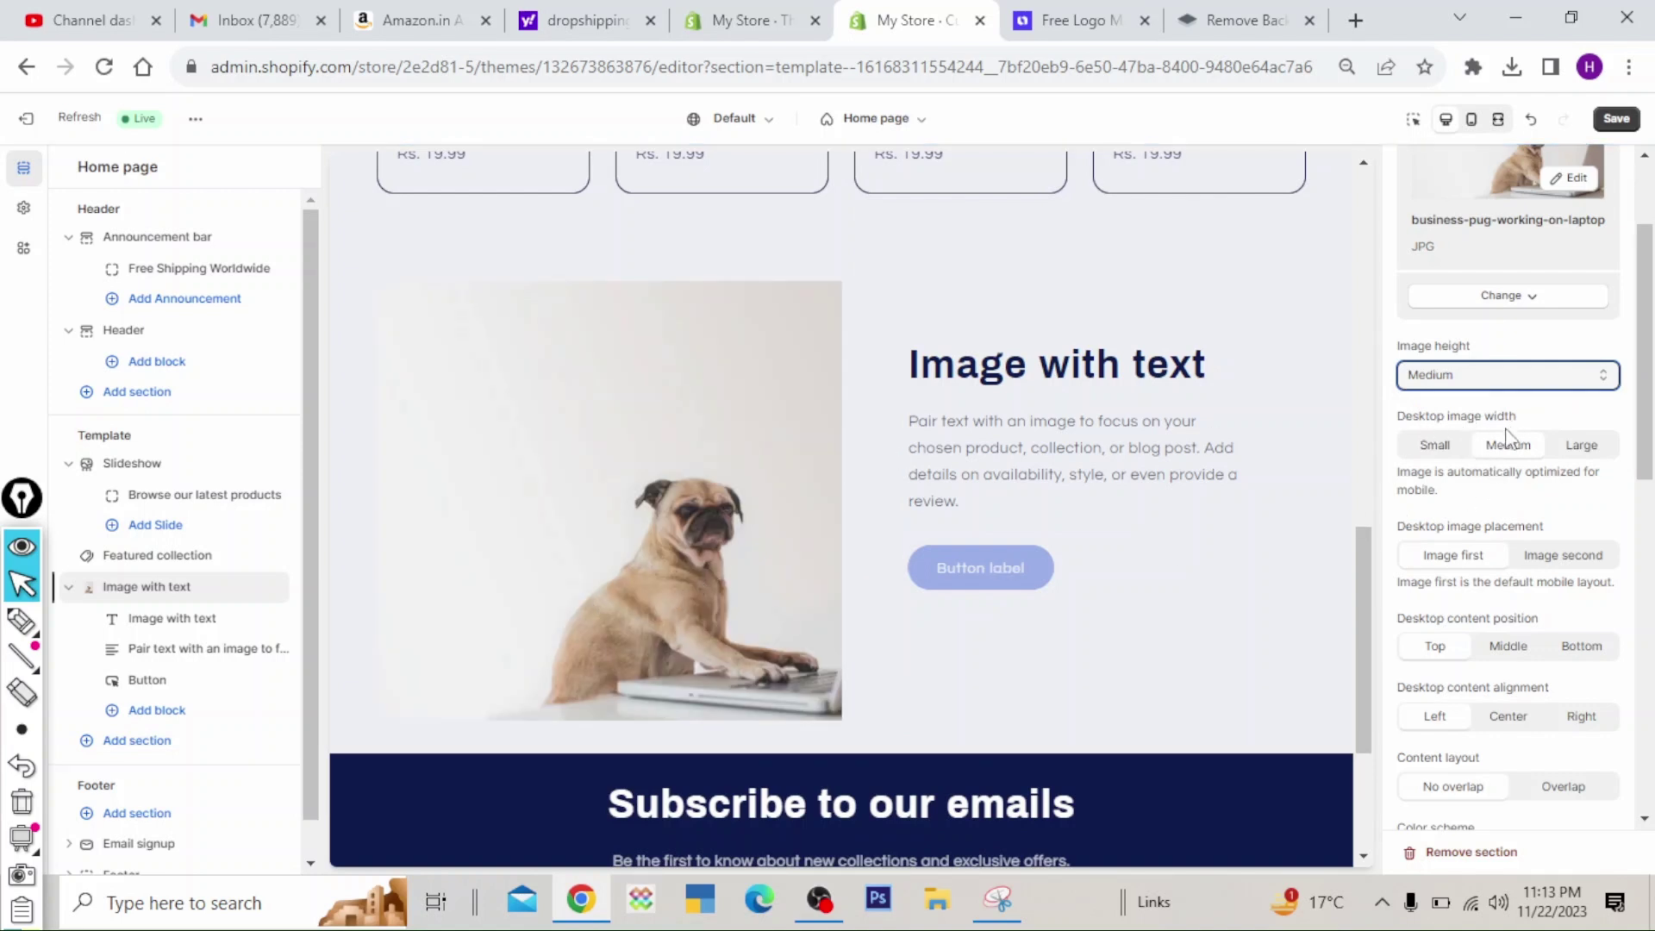
pyautogui.click(1579, 447)
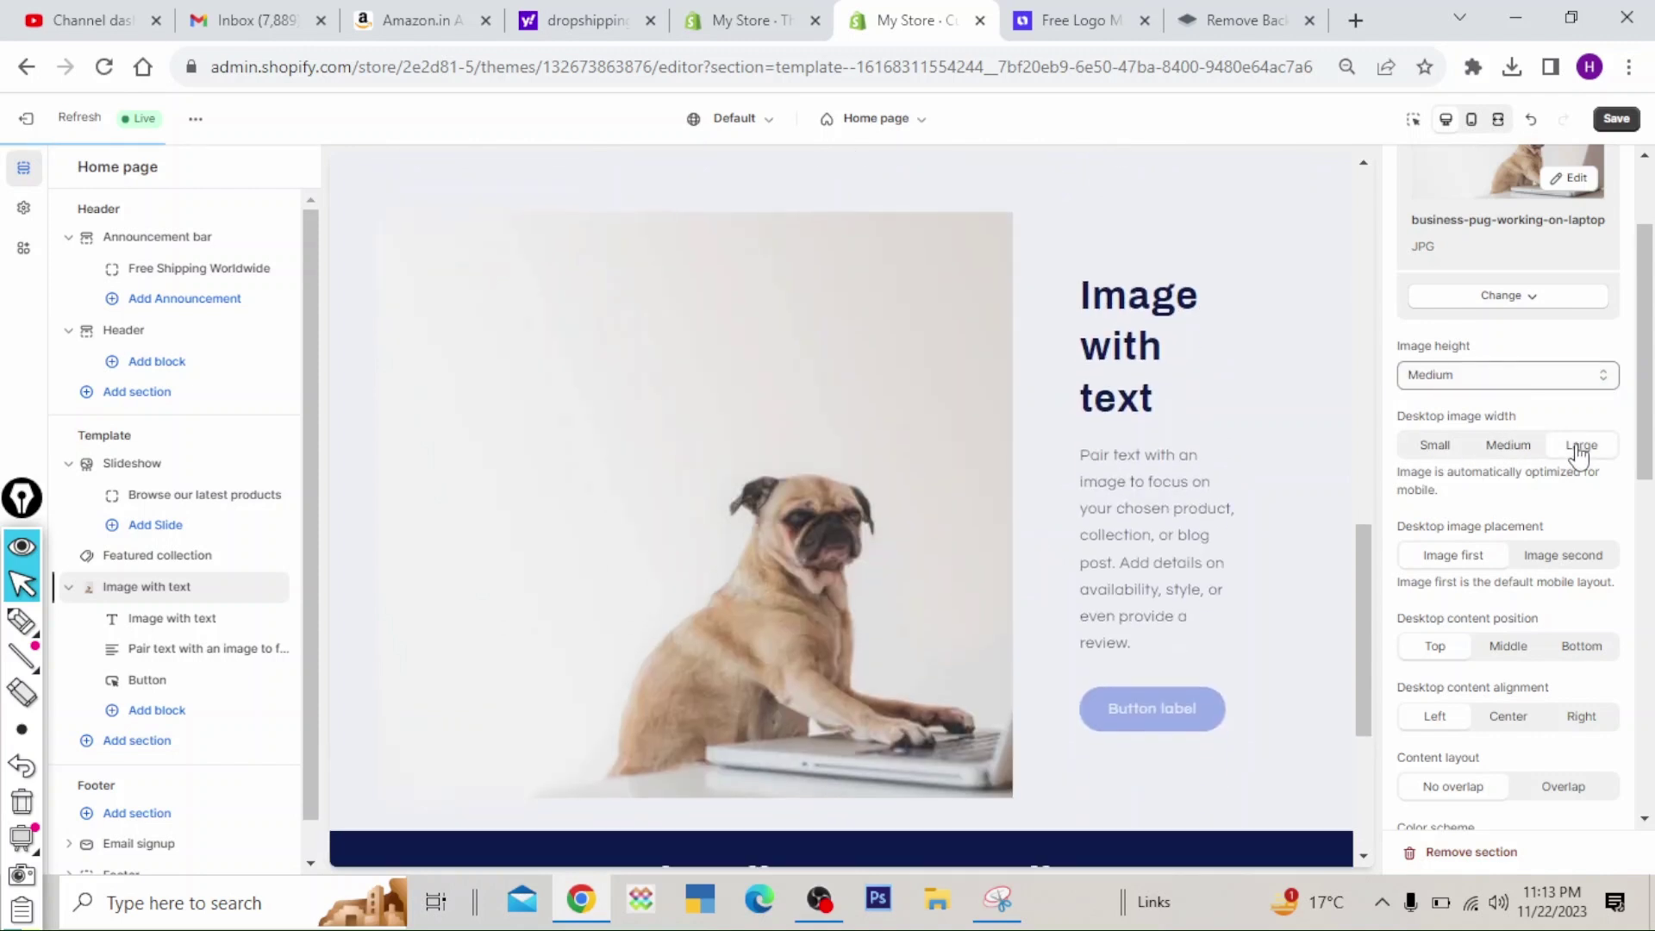
pyautogui.scroll(-3, 1652, 439)
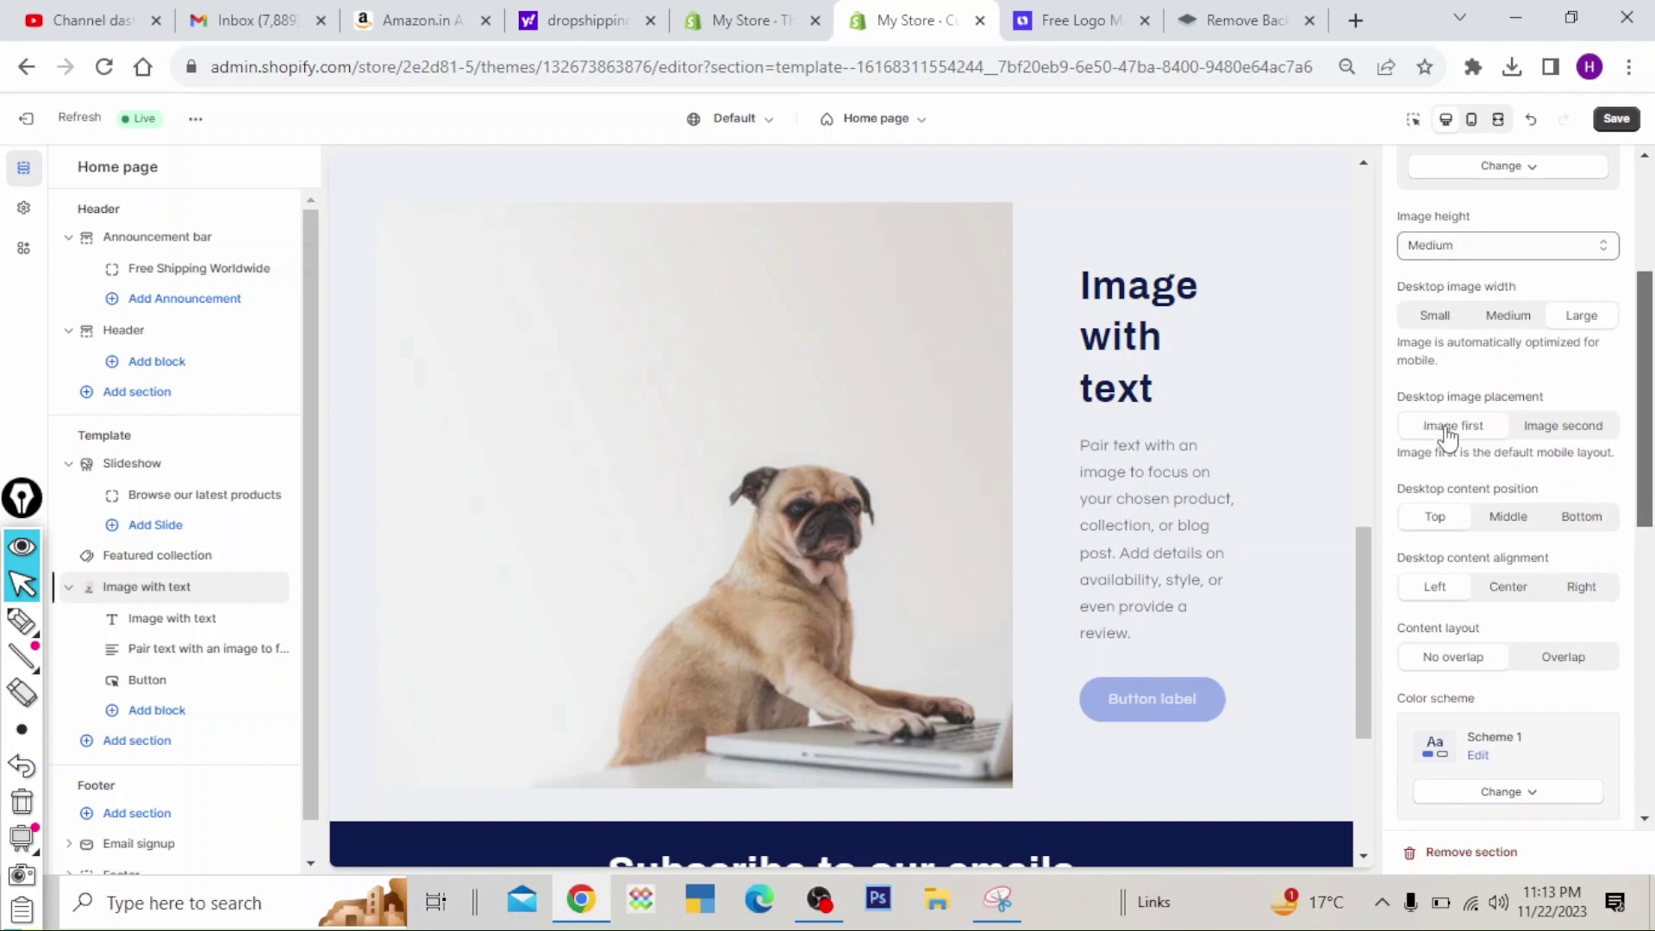
pyautogui.click(1567, 431)
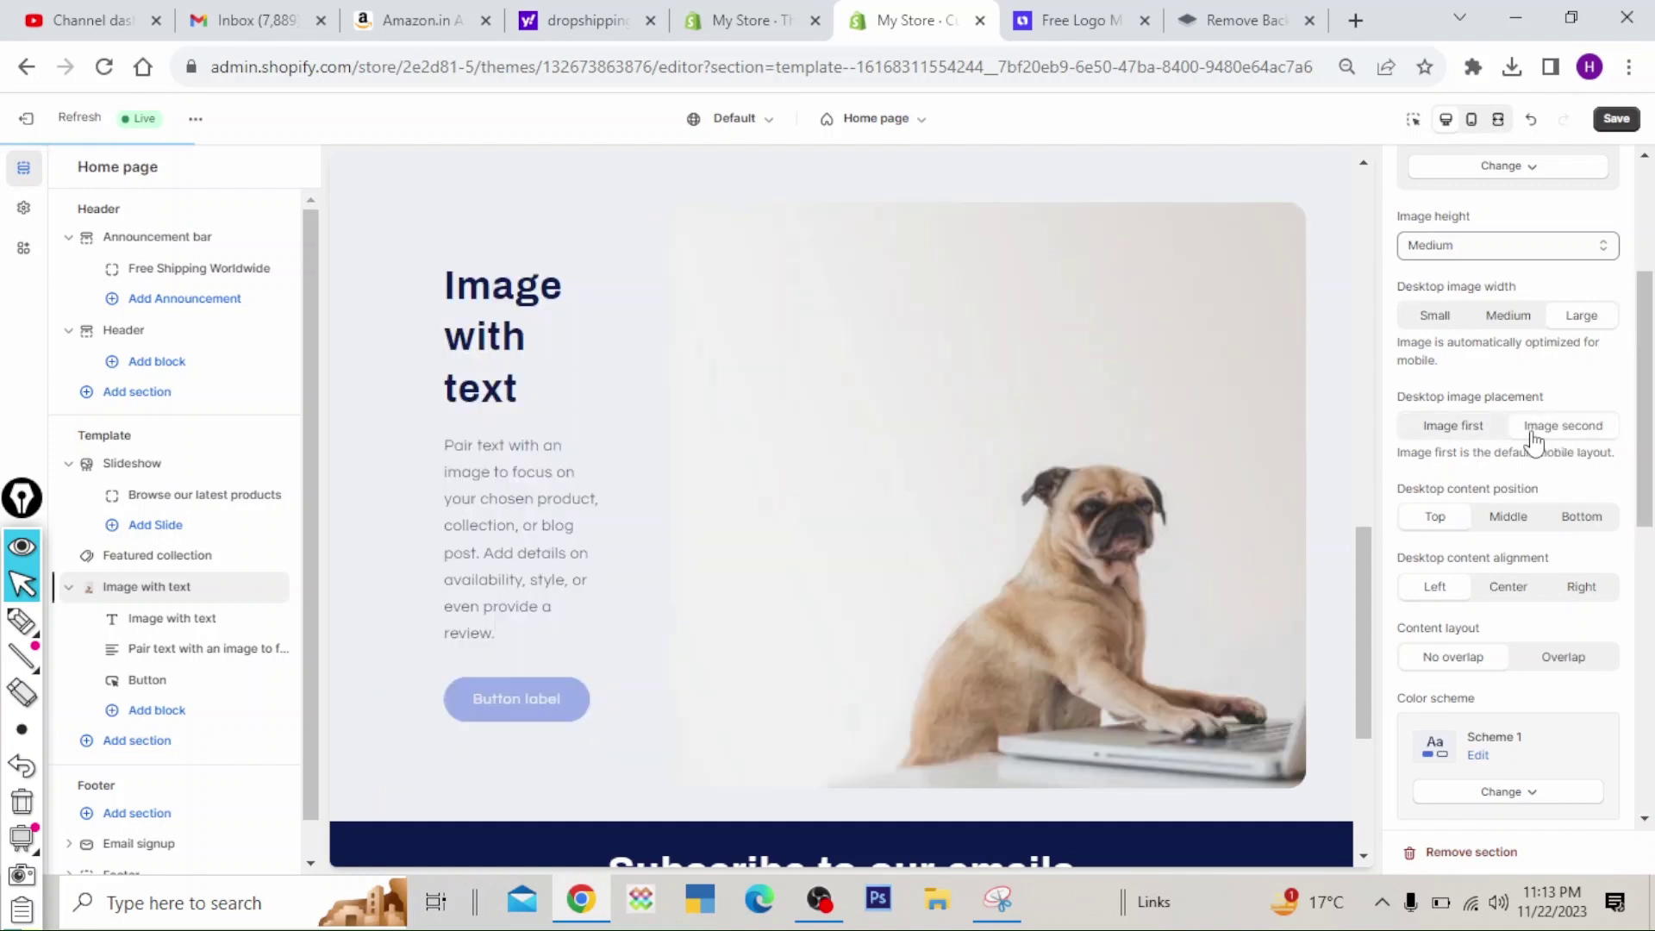
# - Set the Image with text section's desktop content position to Middle with Left content alignment
pyautogui.scroll(-2, 1653, 414)
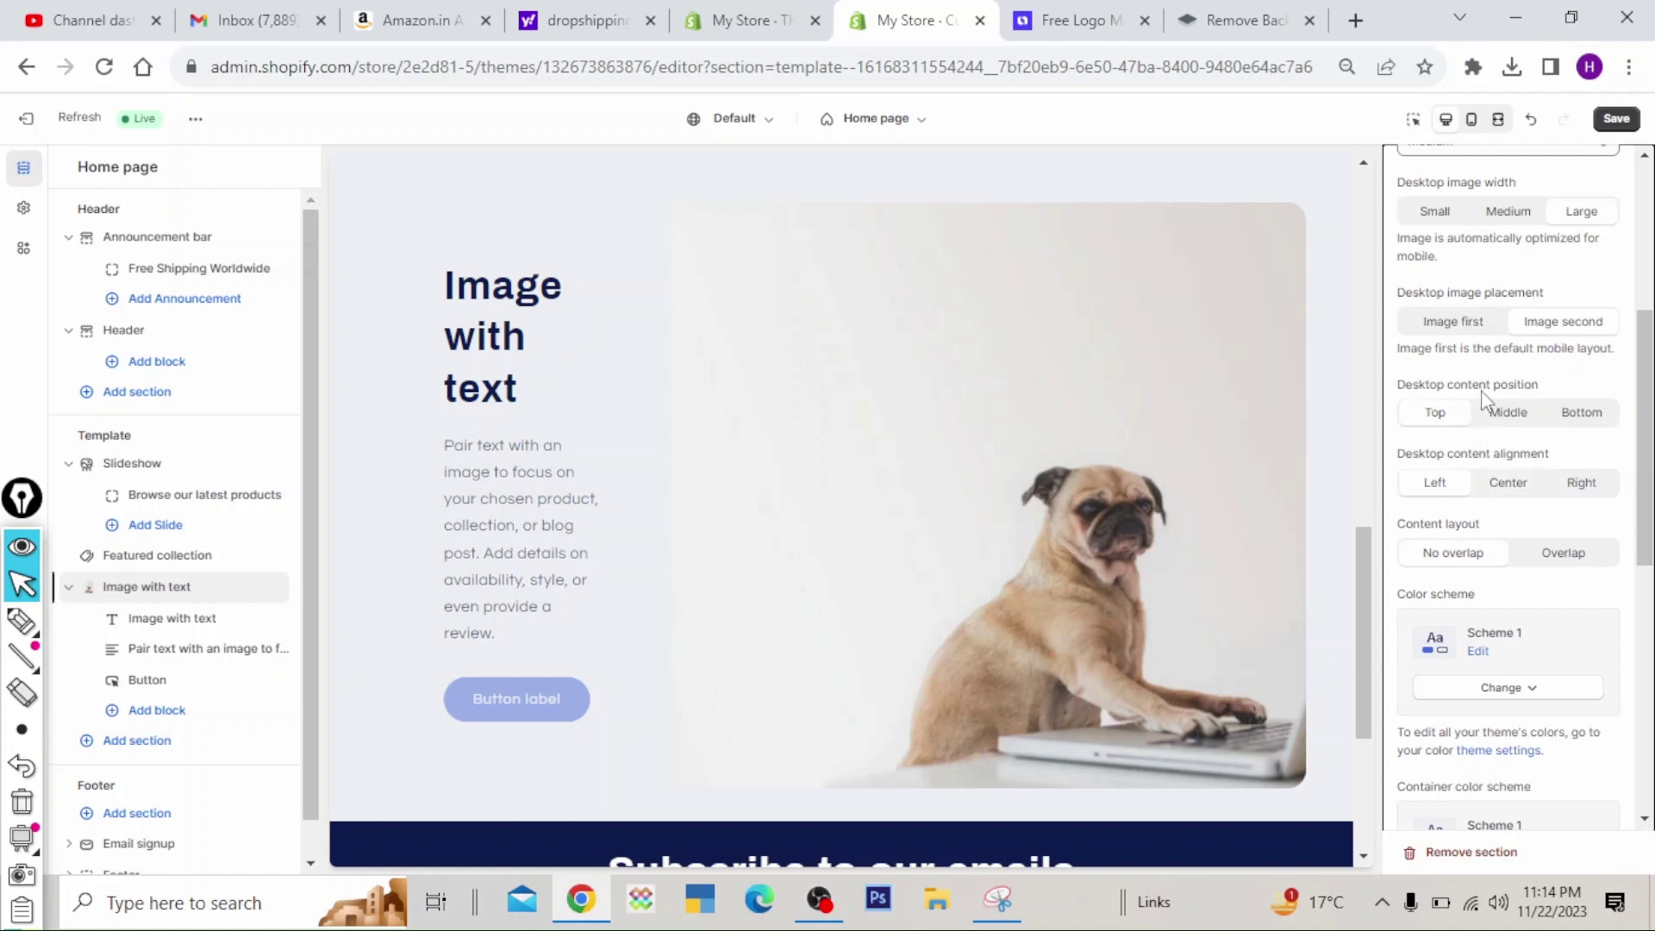
pyautogui.click(1510, 415)
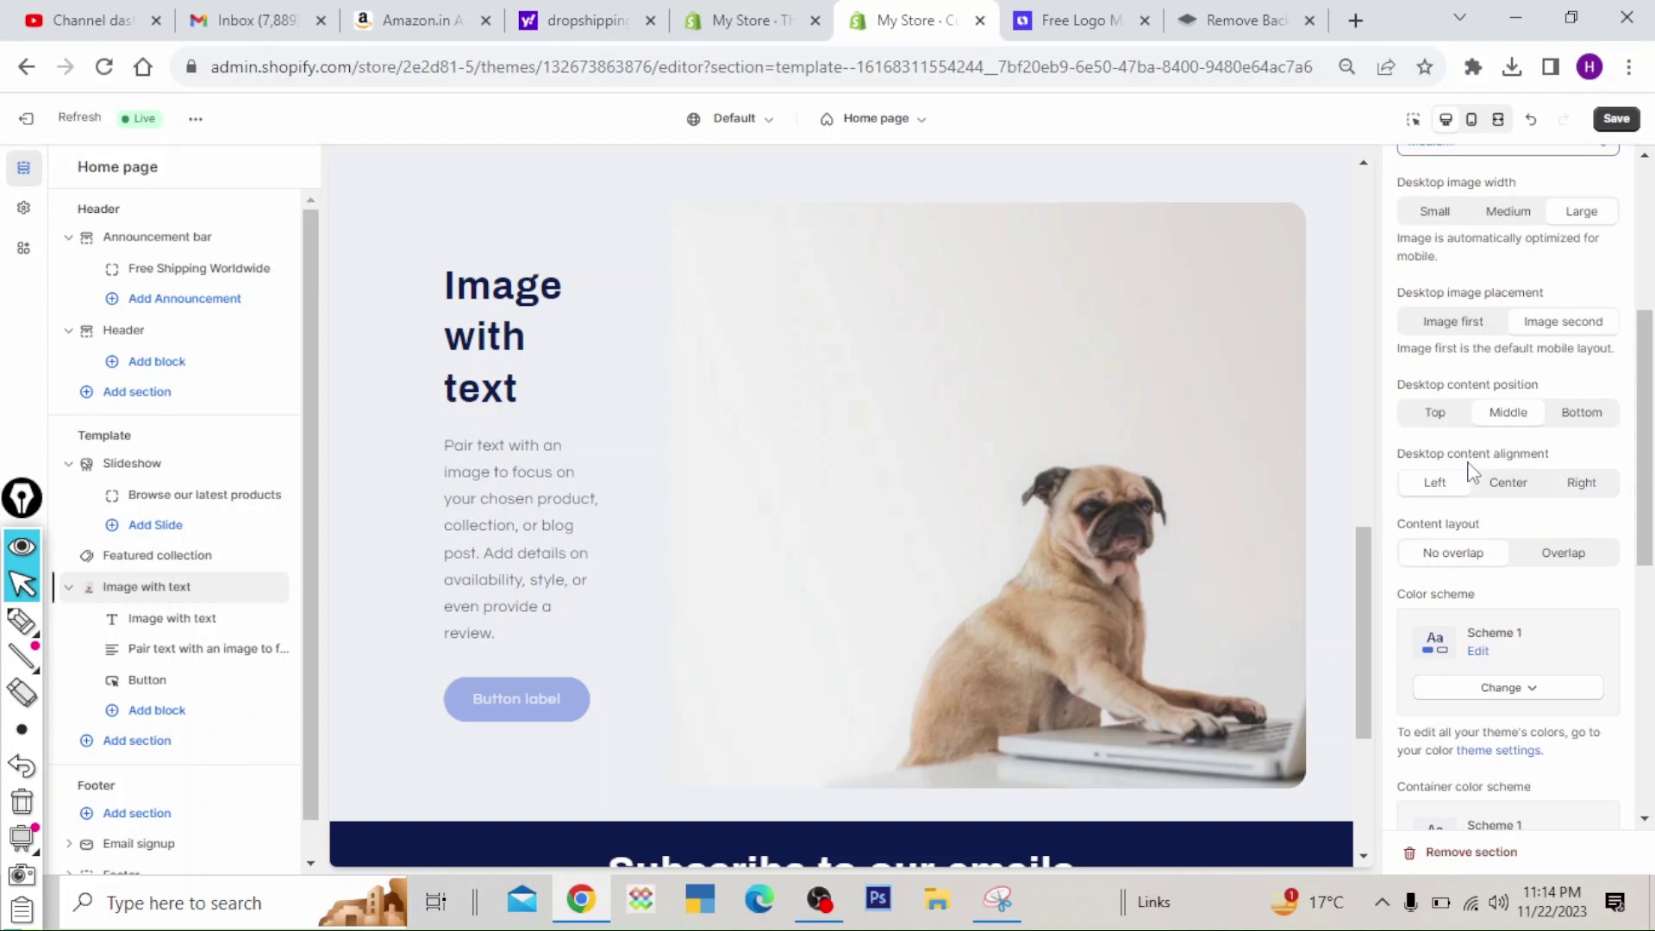
pyautogui.click(1437, 486)
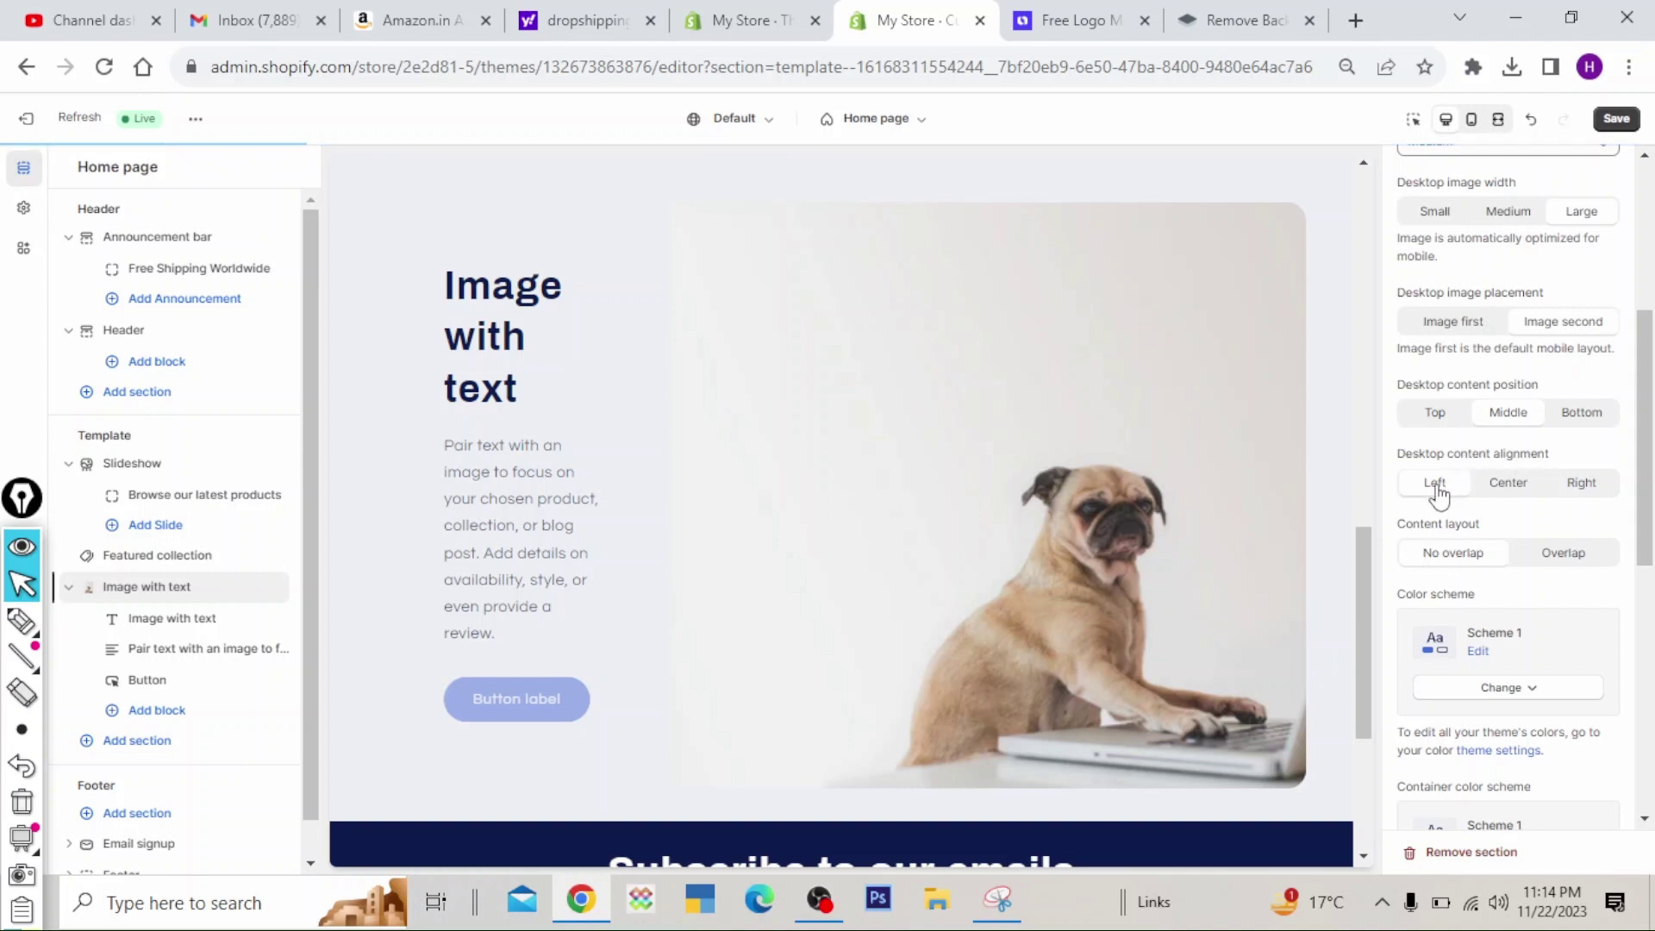
pyautogui.click(1520, 418)
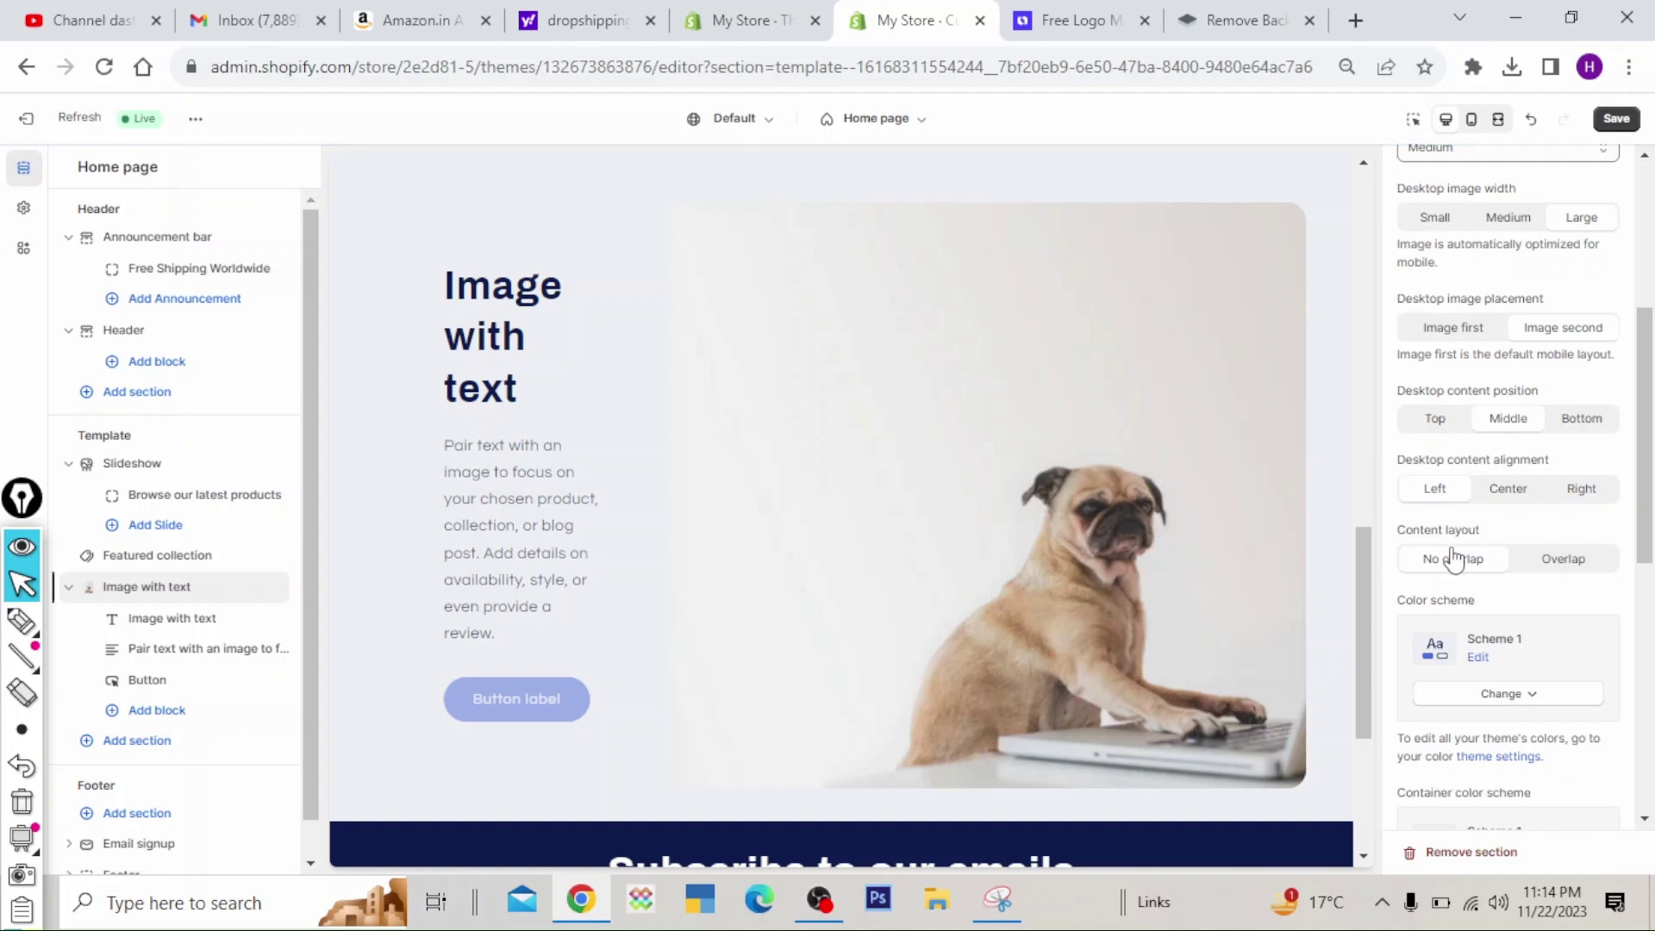
pyautogui.scroll(-2, 1448, 466)
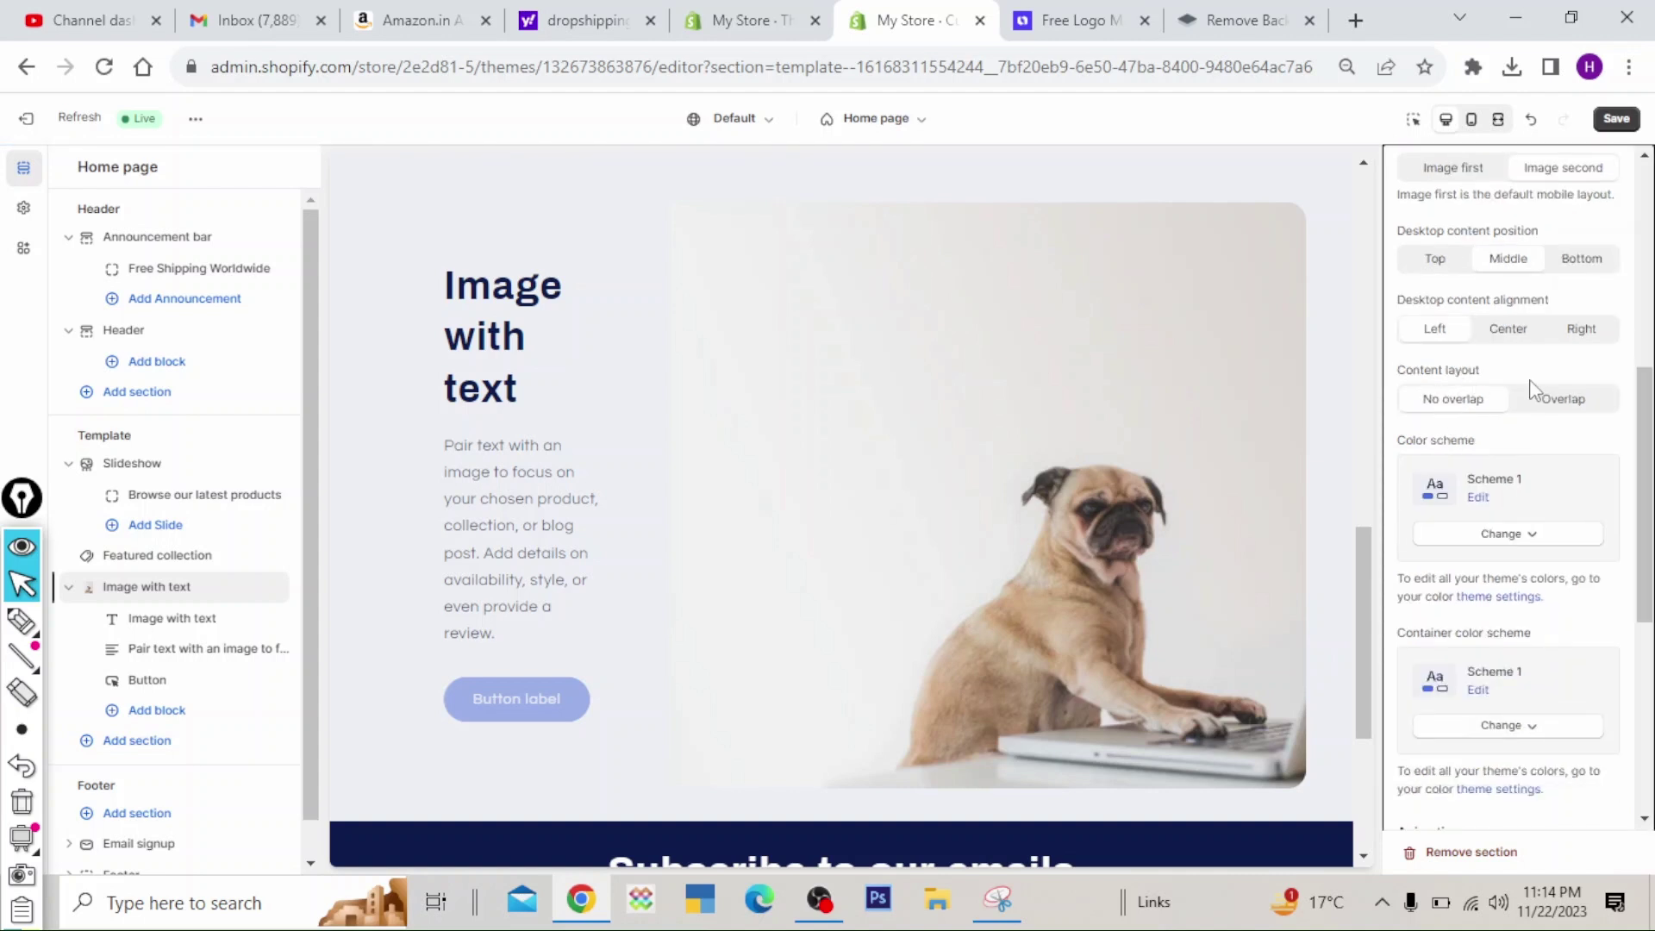
# - Set the Image with text section's content layout to Overlap
pyautogui.click(1585, 403)
pyautogui.moveTo(1652, 405); pyautogui.dragTo(1652, 439)
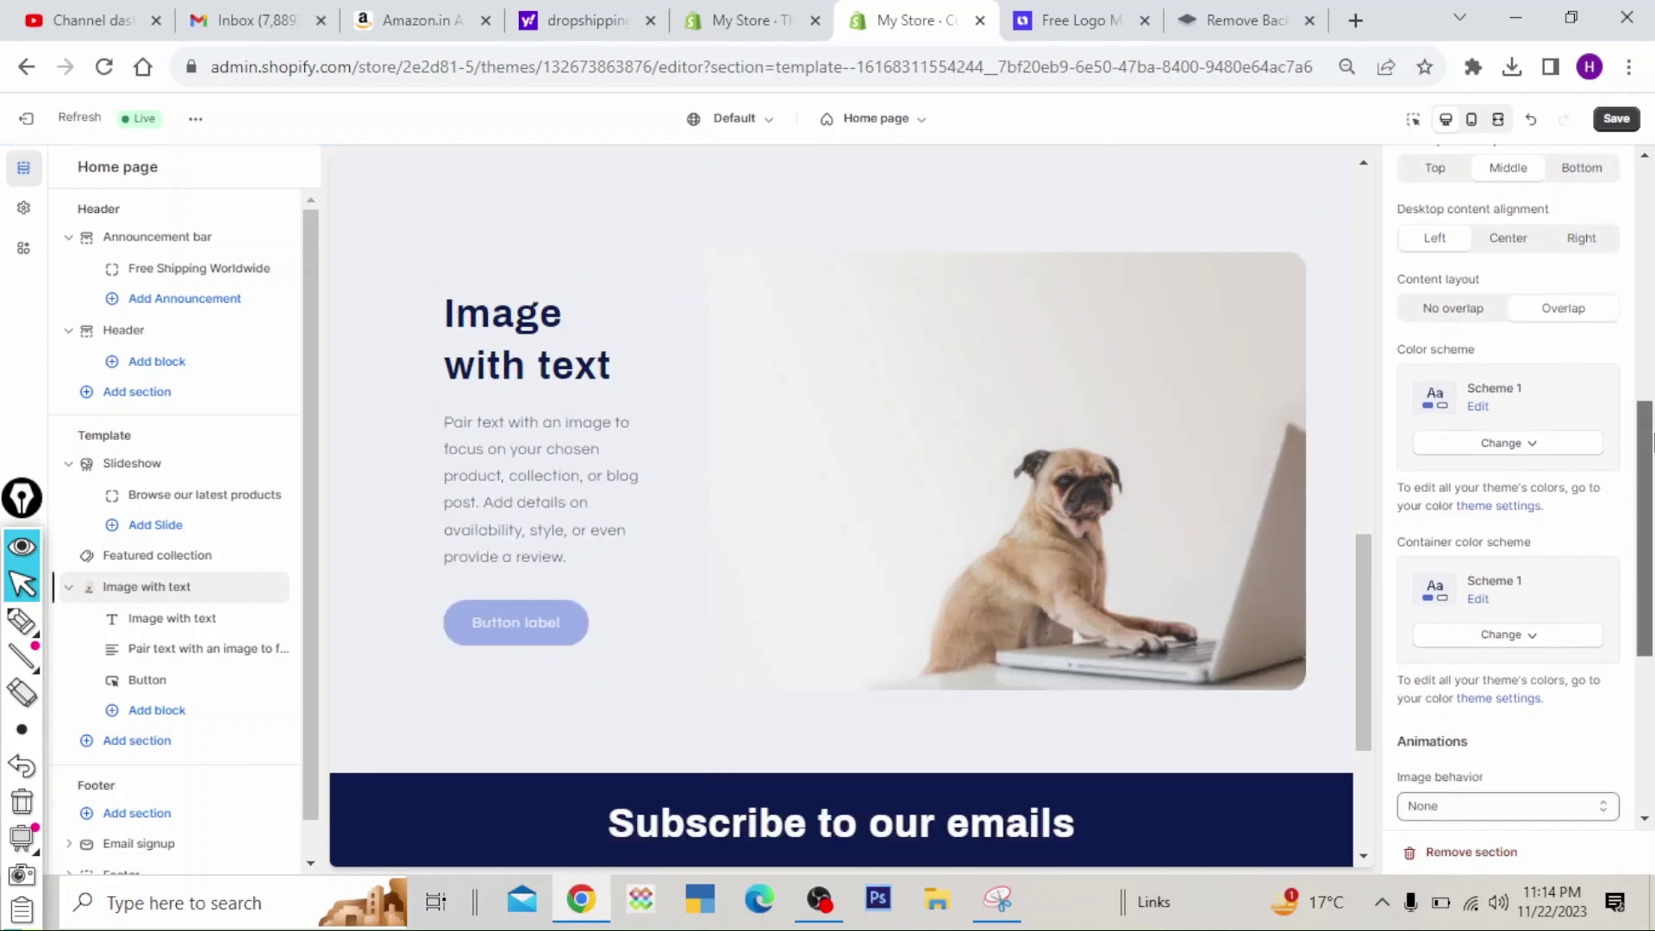
# - Examine Scheme 1's color settings, including its background color, and look over the home page sections in the preview
pyautogui.click(1477, 406)
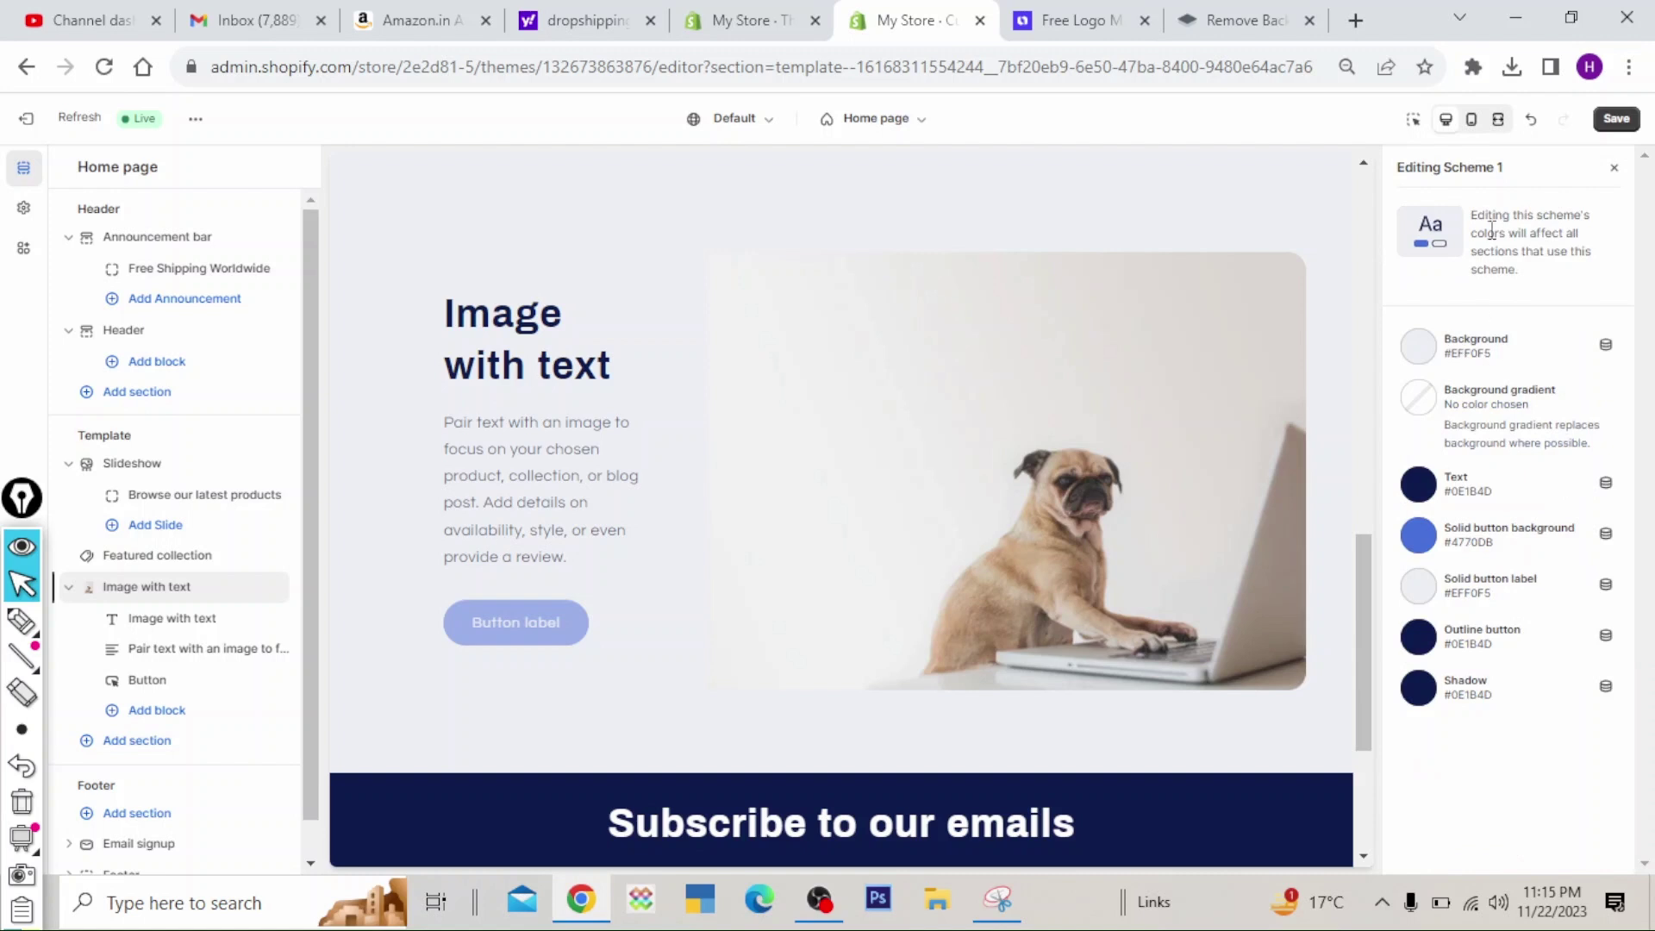
pyautogui.click(1613, 167)
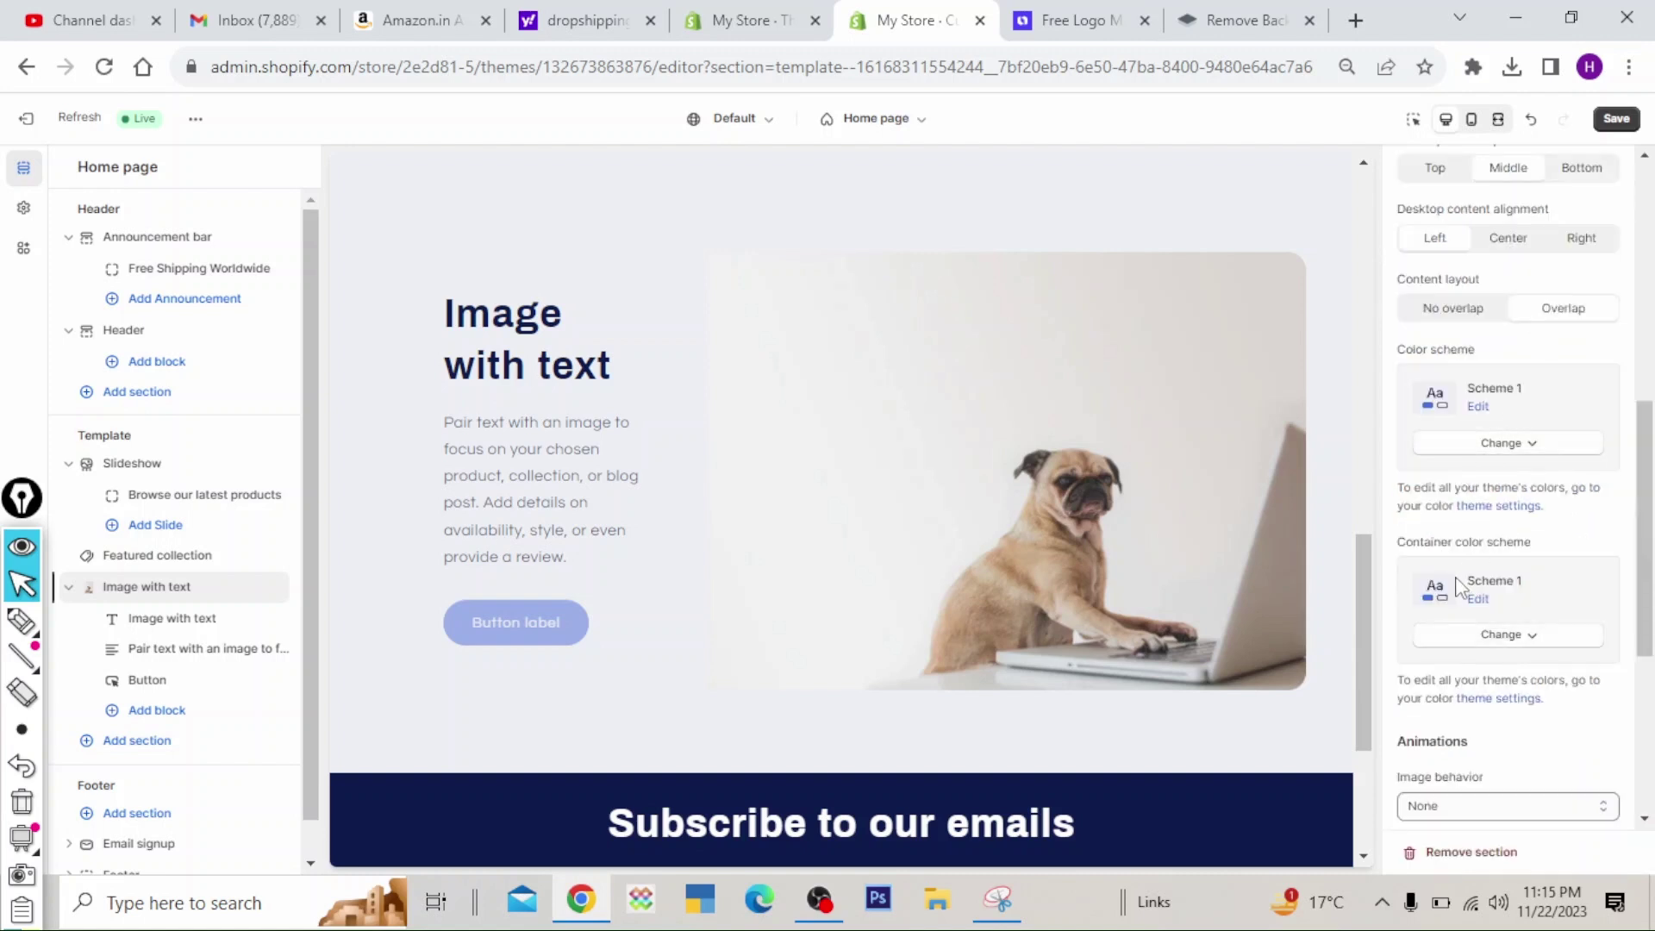
pyautogui.click(1478, 408)
pyautogui.click(1478, 349)
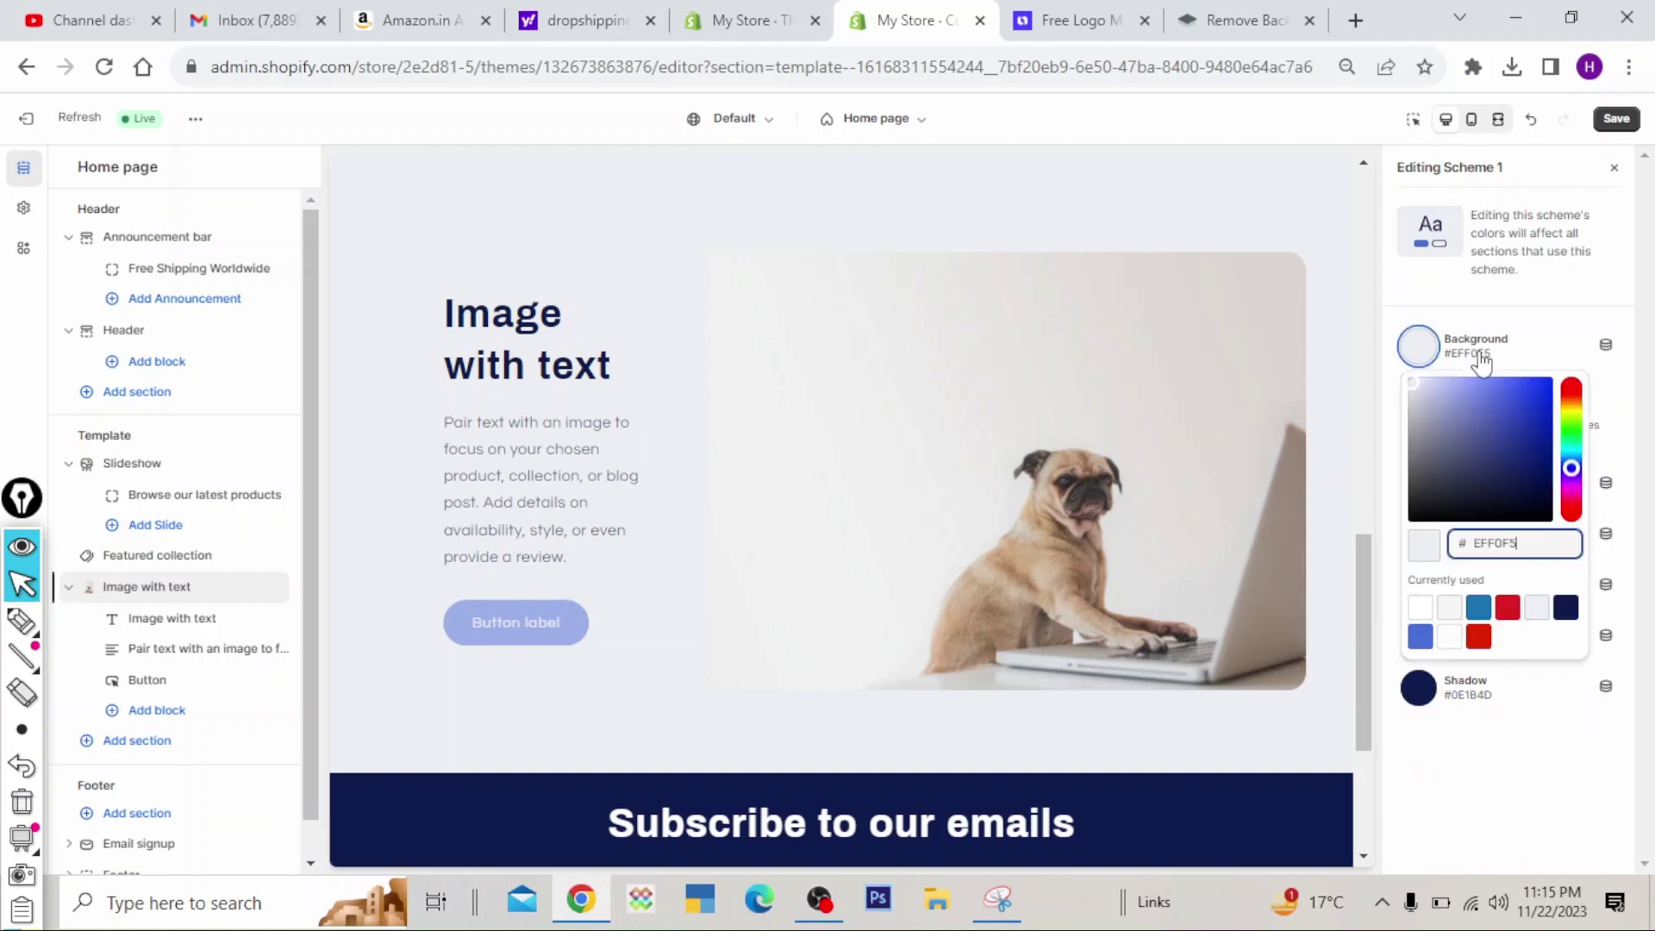
pyautogui.click(1353, 256)
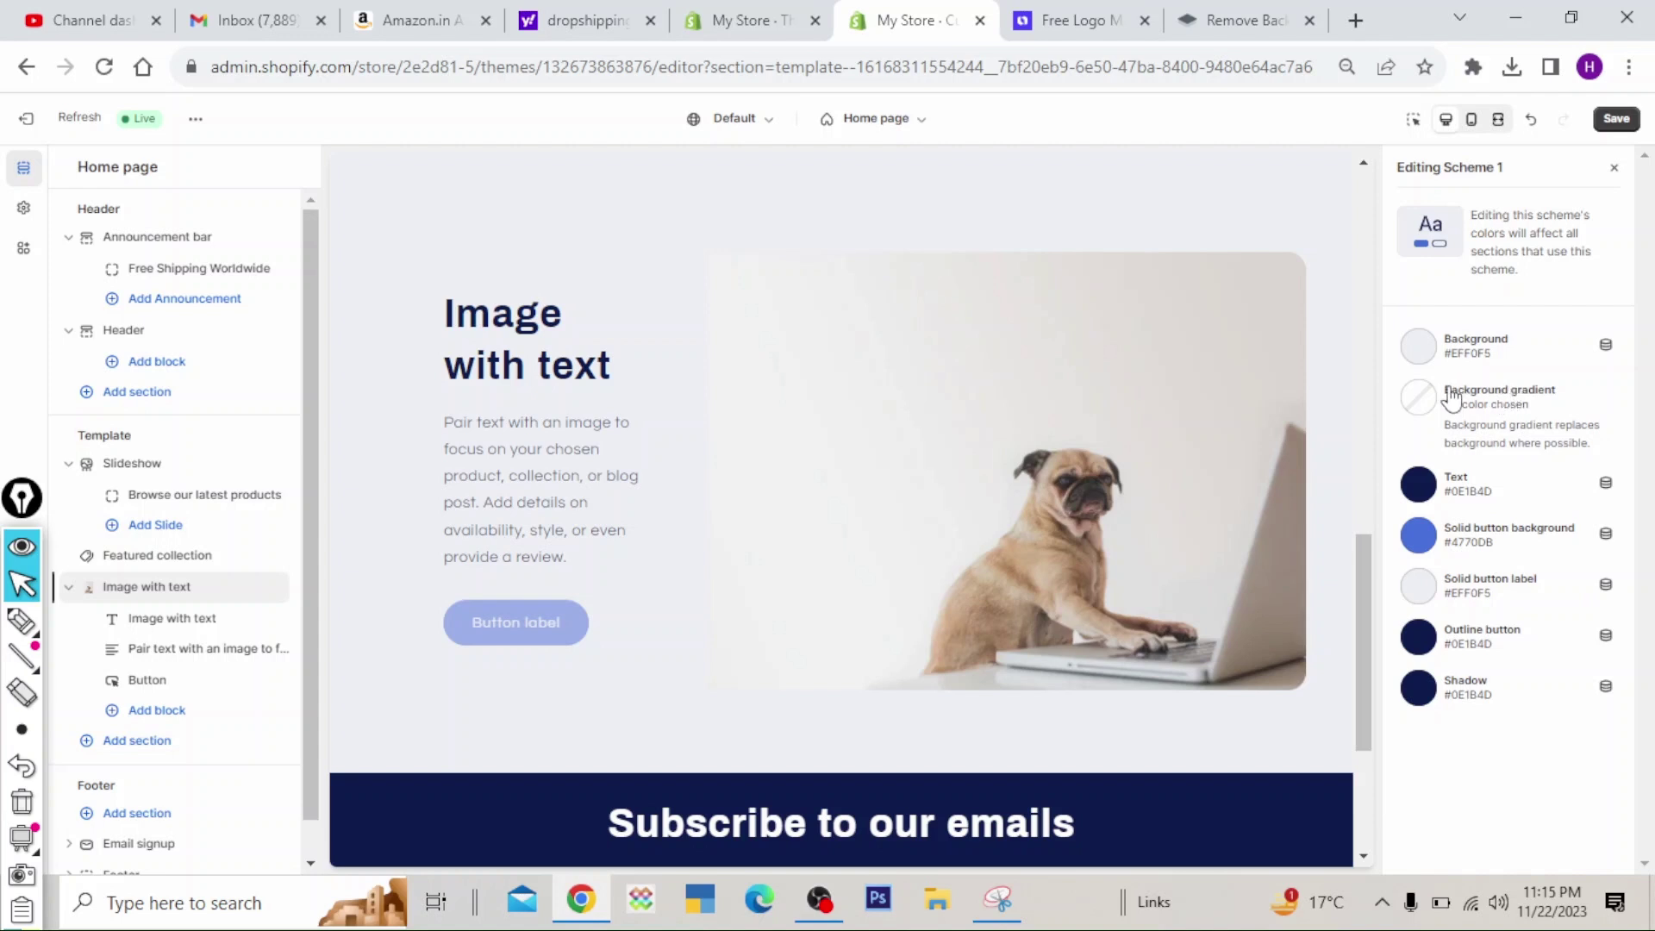
pyautogui.scroll(10, 617, 399)
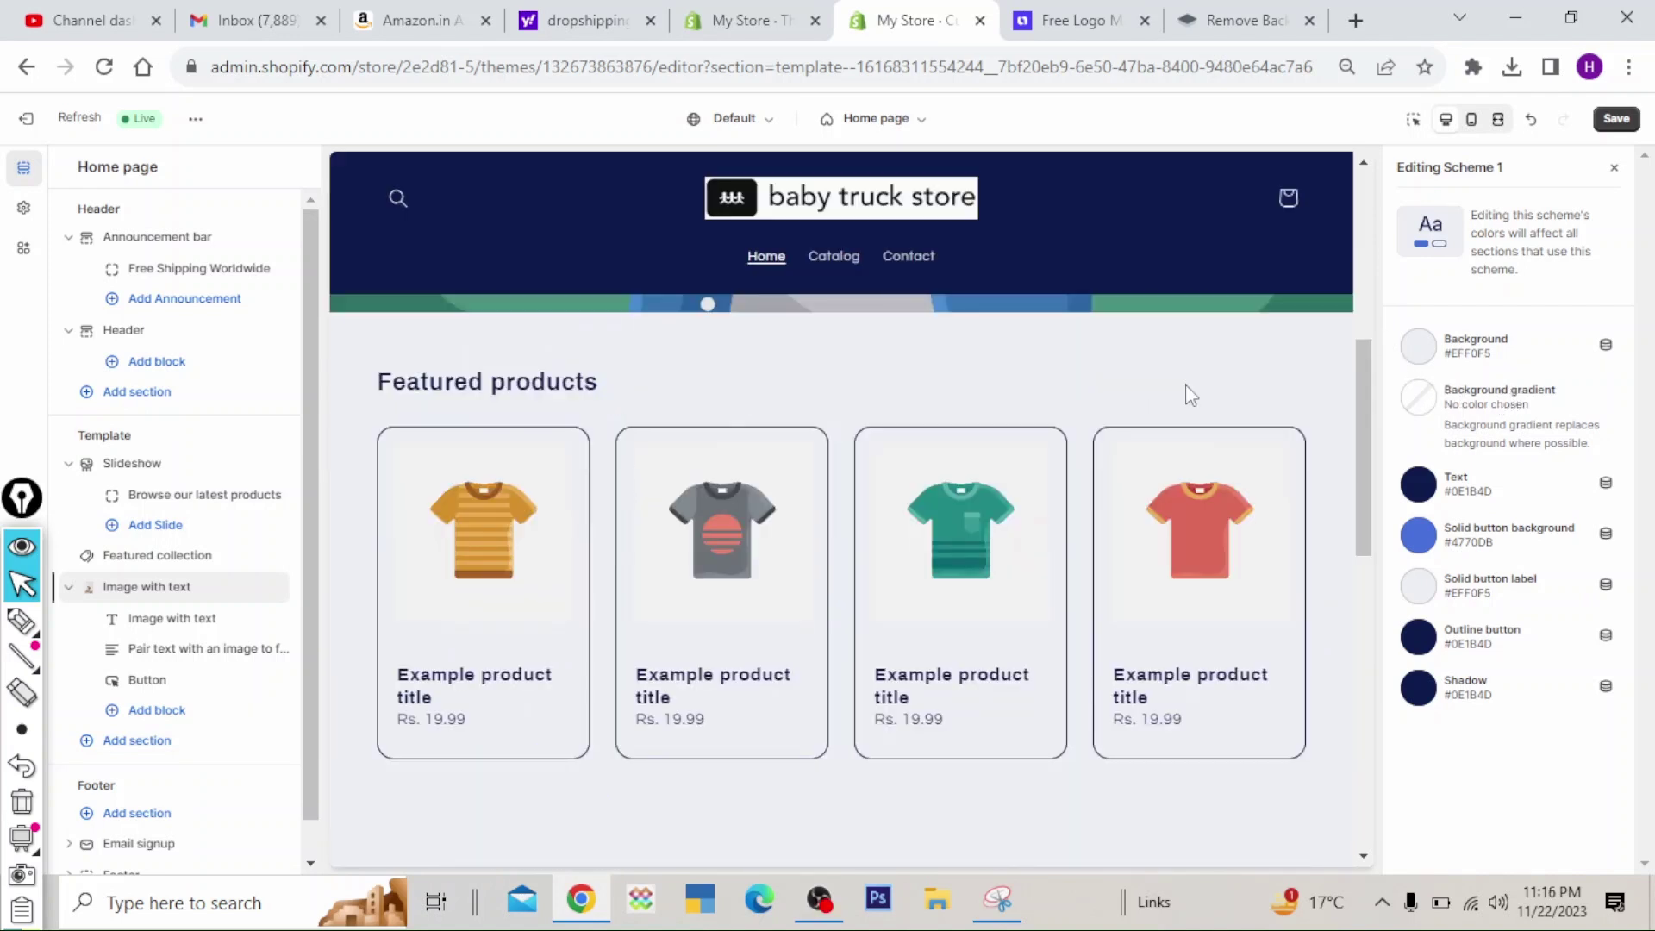
pyautogui.scroll(4, 1359, 365)
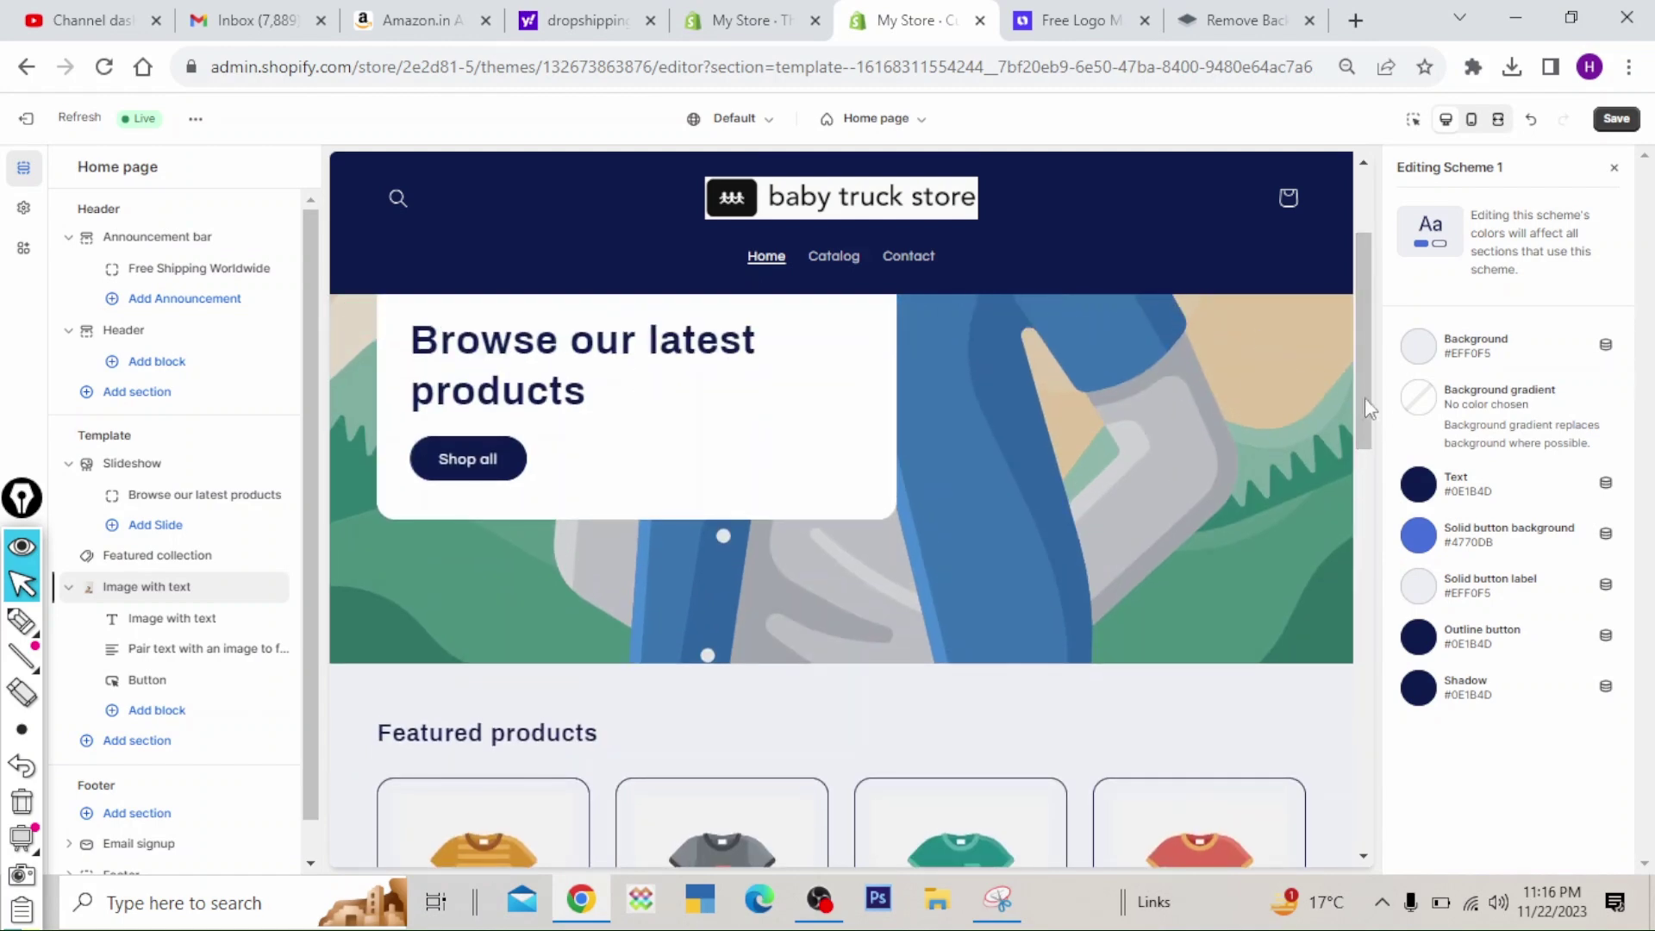
pyautogui.moveTo(1360, 398); pyautogui.dragTo(1343, 731)
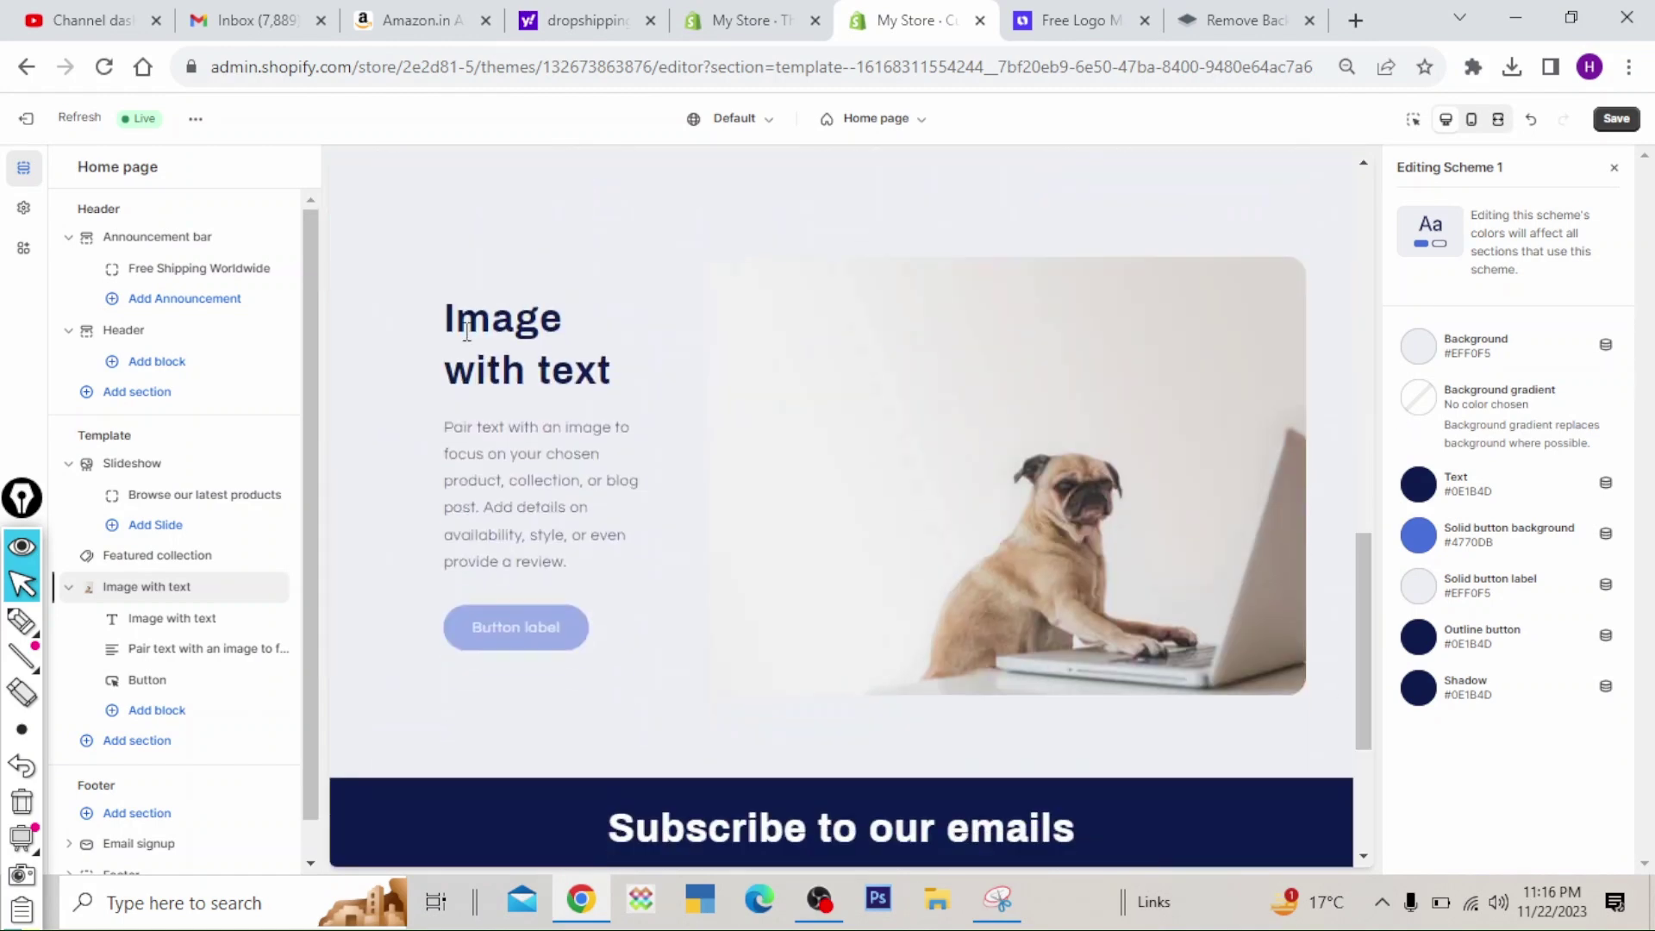
pyautogui.doubleClick(480, 351)
pyautogui.click(624, 374)
pyautogui.click(1611, 171)
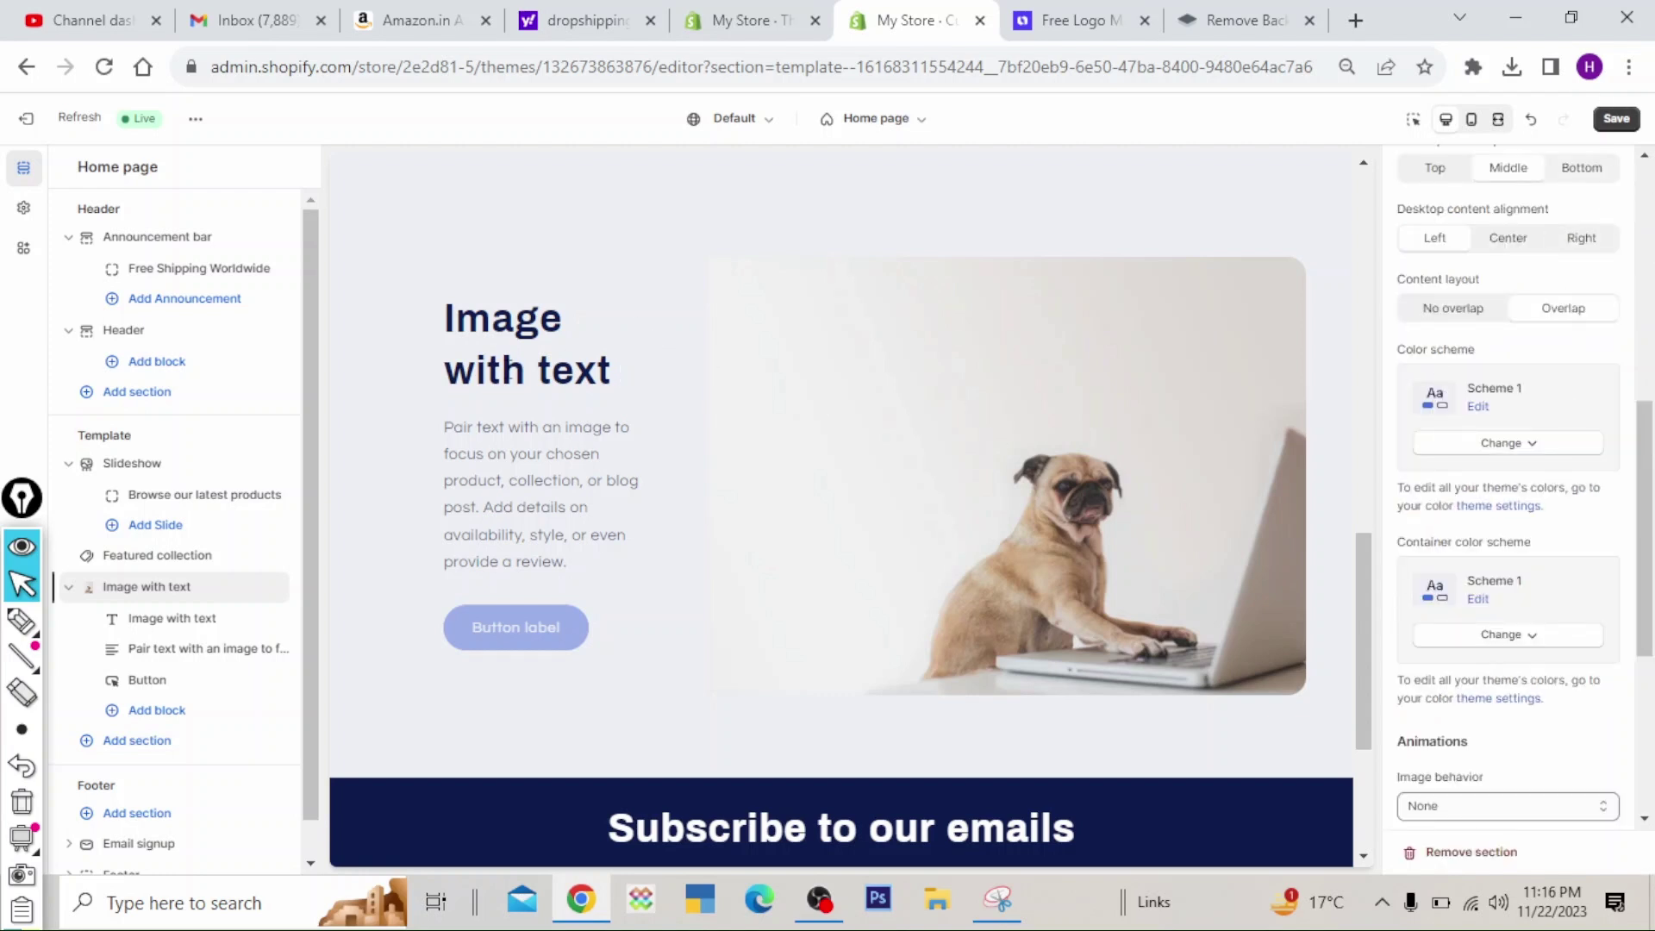
# - Open the heading block settings of the Image with text section
pyautogui.moveTo(1648, 446); pyautogui.dragTo(1650, 227)
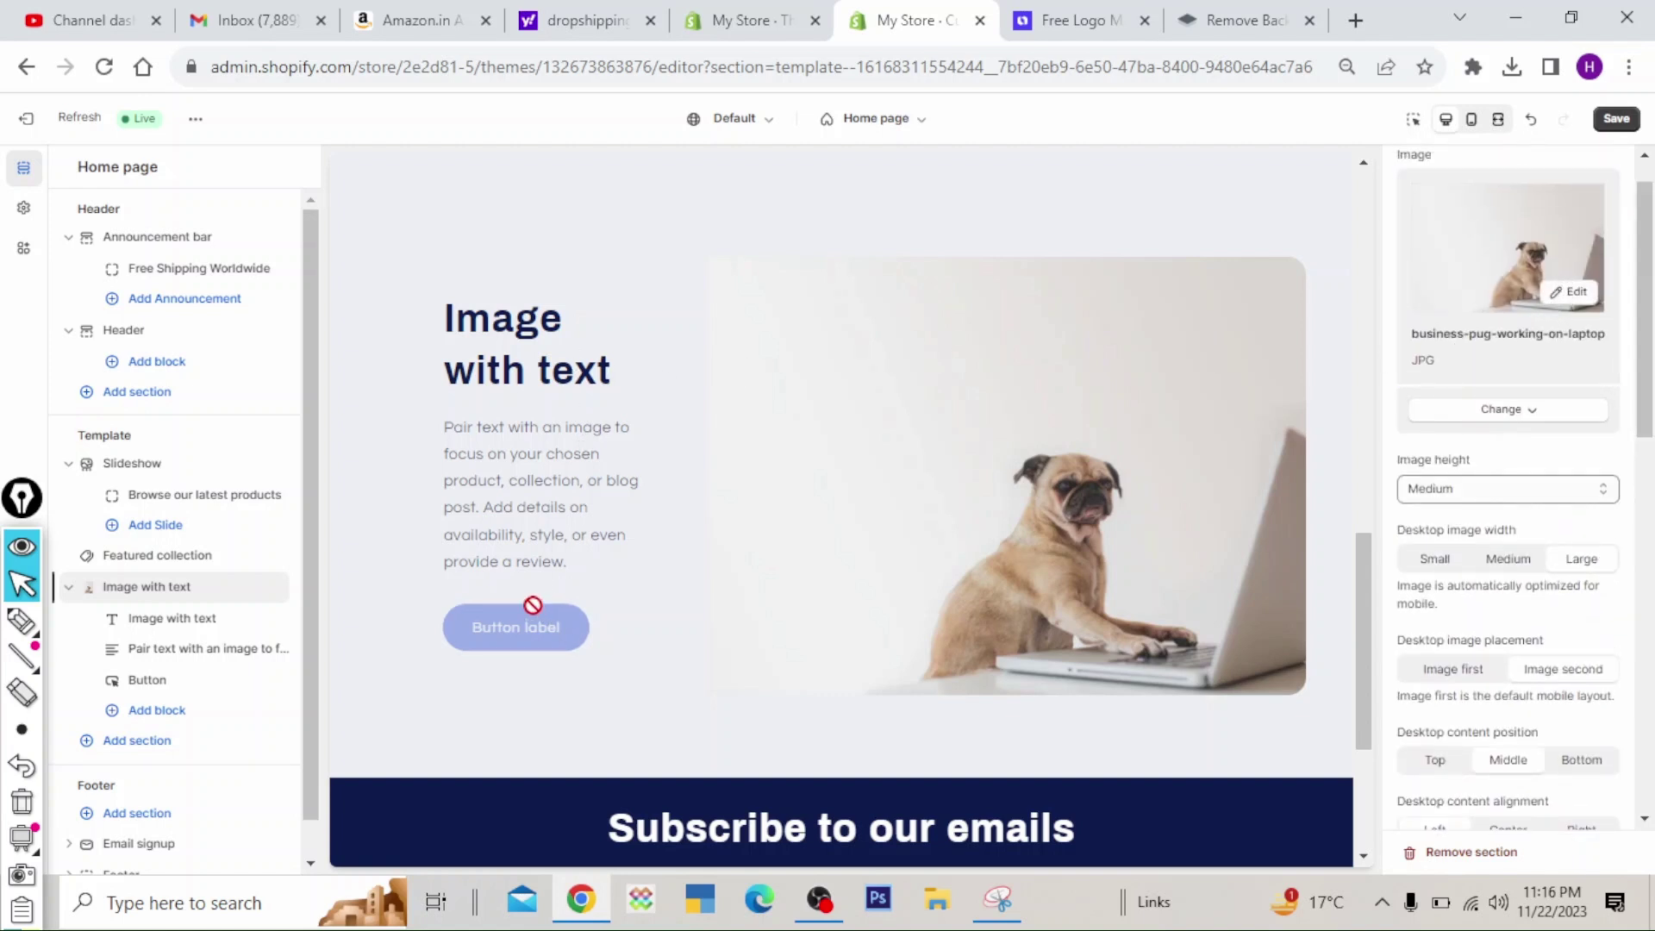
pyautogui.click(527, 345)
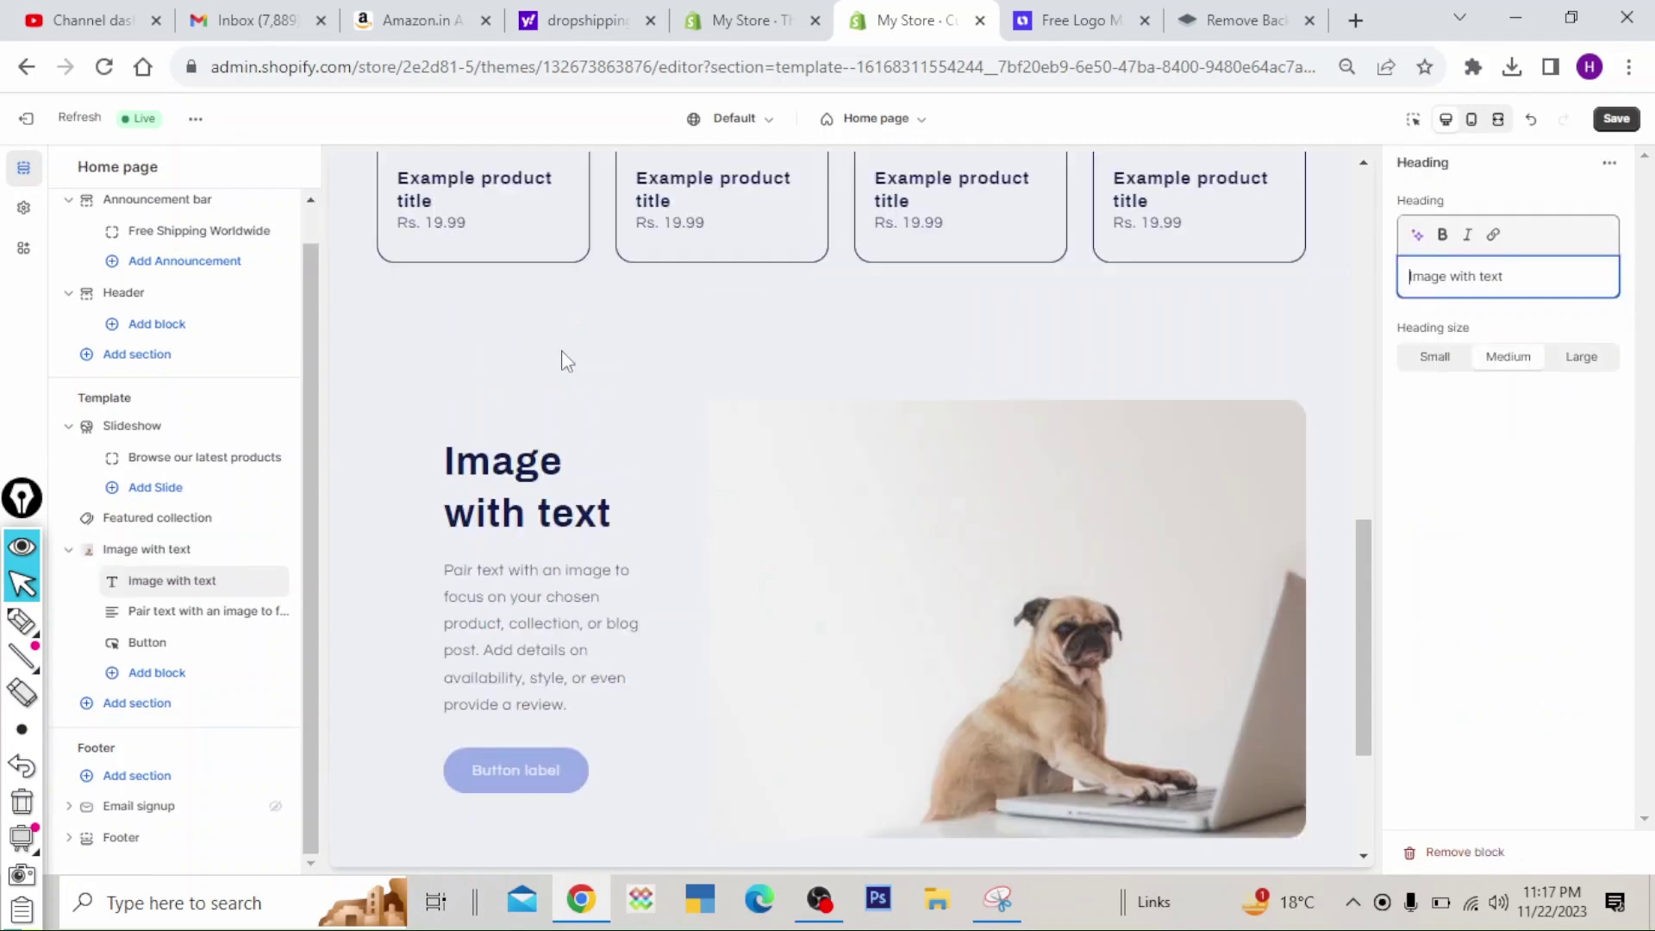
# - Mark the Image with text section and its heading settings with the annotation pen and clear the drawing
pyautogui.click(22, 621)
pyautogui.moveTo(460, 401)
pyautogui.mouseDown()
pyautogui.moveTo(409, 507)
pyautogui.moveTo(635, 436)
pyautogui.moveTo(398, 424)
pyautogui.mouseUp()
pyautogui.moveTo(74, 564)
pyautogui.mouseDown()
pyautogui.moveTo(268, 577)
pyautogui.moveTo(172, 589)
pyautogui.moveTo(74, 564)
pyautogui.mouseUp()
pyautogui.moveTo(1160, 338)
pyautogui.mouseDown()
pyautogui.moveTo(1396, 273)
pyautogui.moveTo(1373, 301)
pyautogui.mouseUp()
pyautogui.click(24, 801)
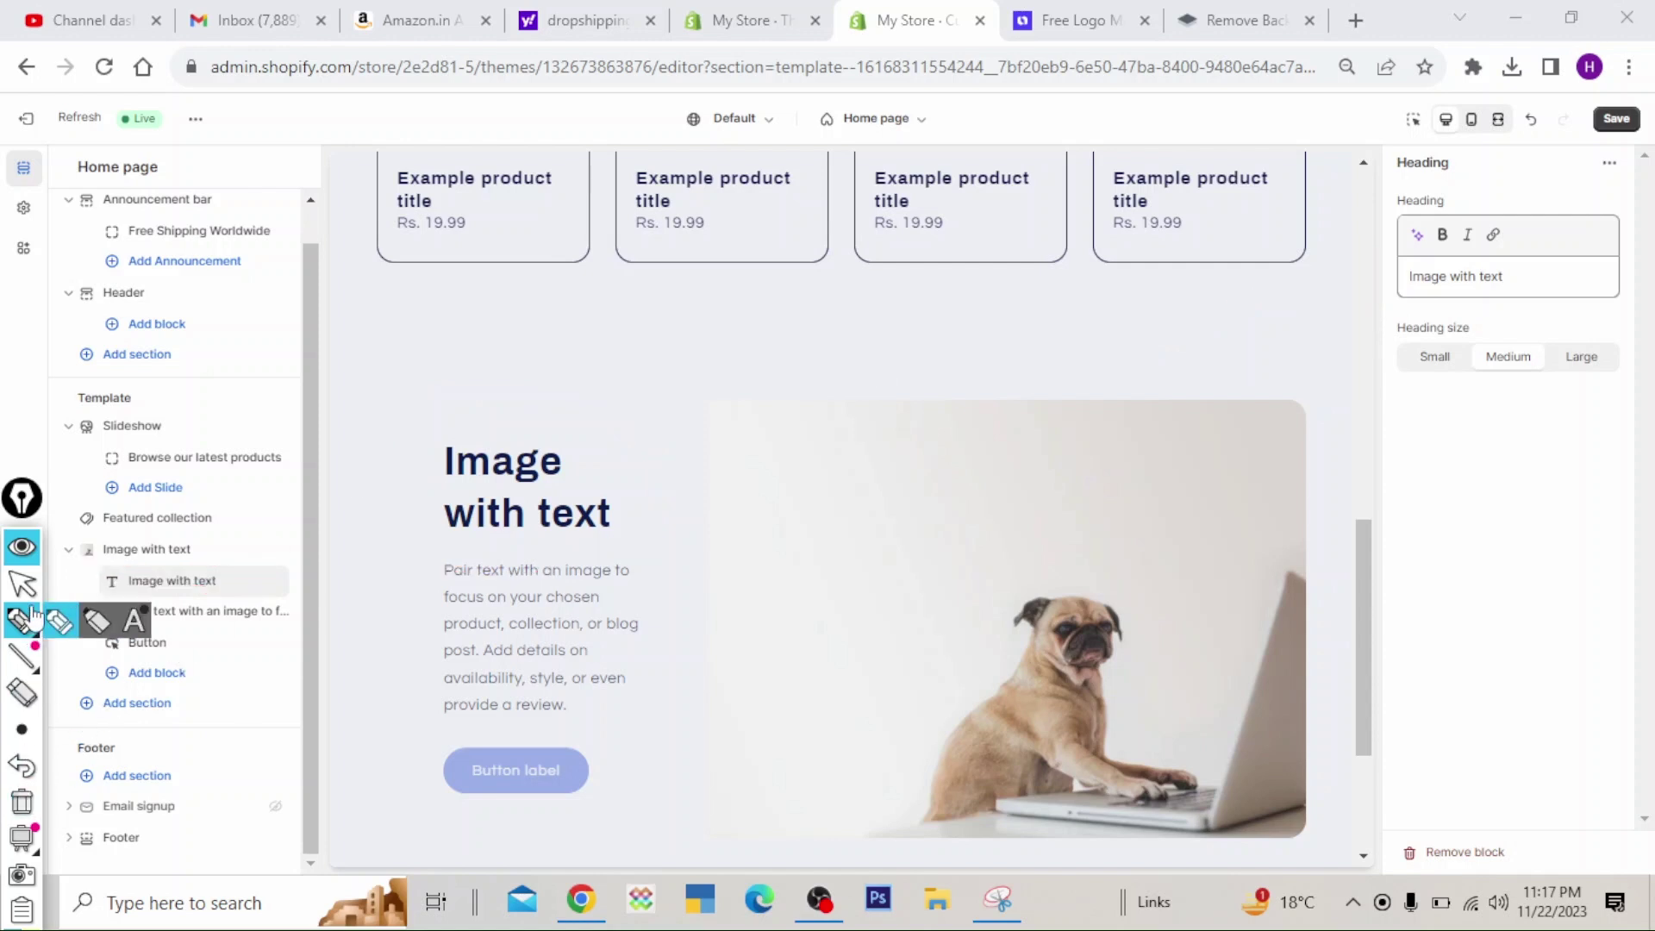
# - Replace the Image with text section's heading with "Baby Truck Store"
pyautogui.click(22, 584)
pyautogui.click(1520, 278)
pyautogui.moveTo(1520, 279); pyautogui.dragTo(1331, 289)
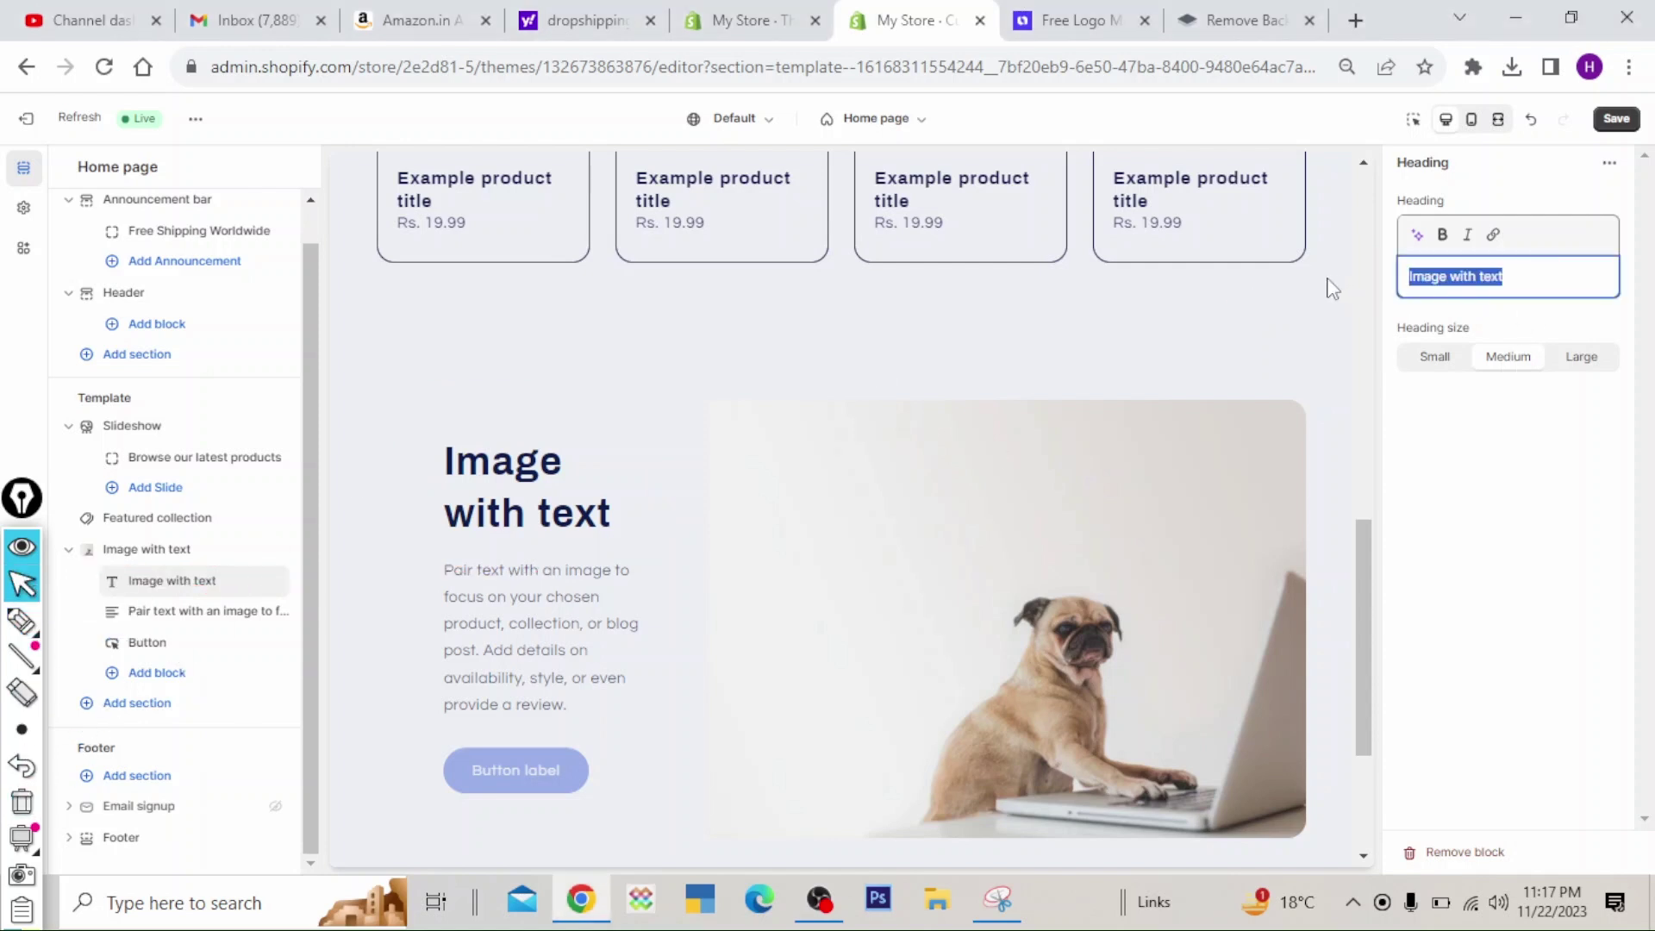
pyautogui.write('b')
pyautogui.press('BackSpace')
pyautogui.write('Baby')
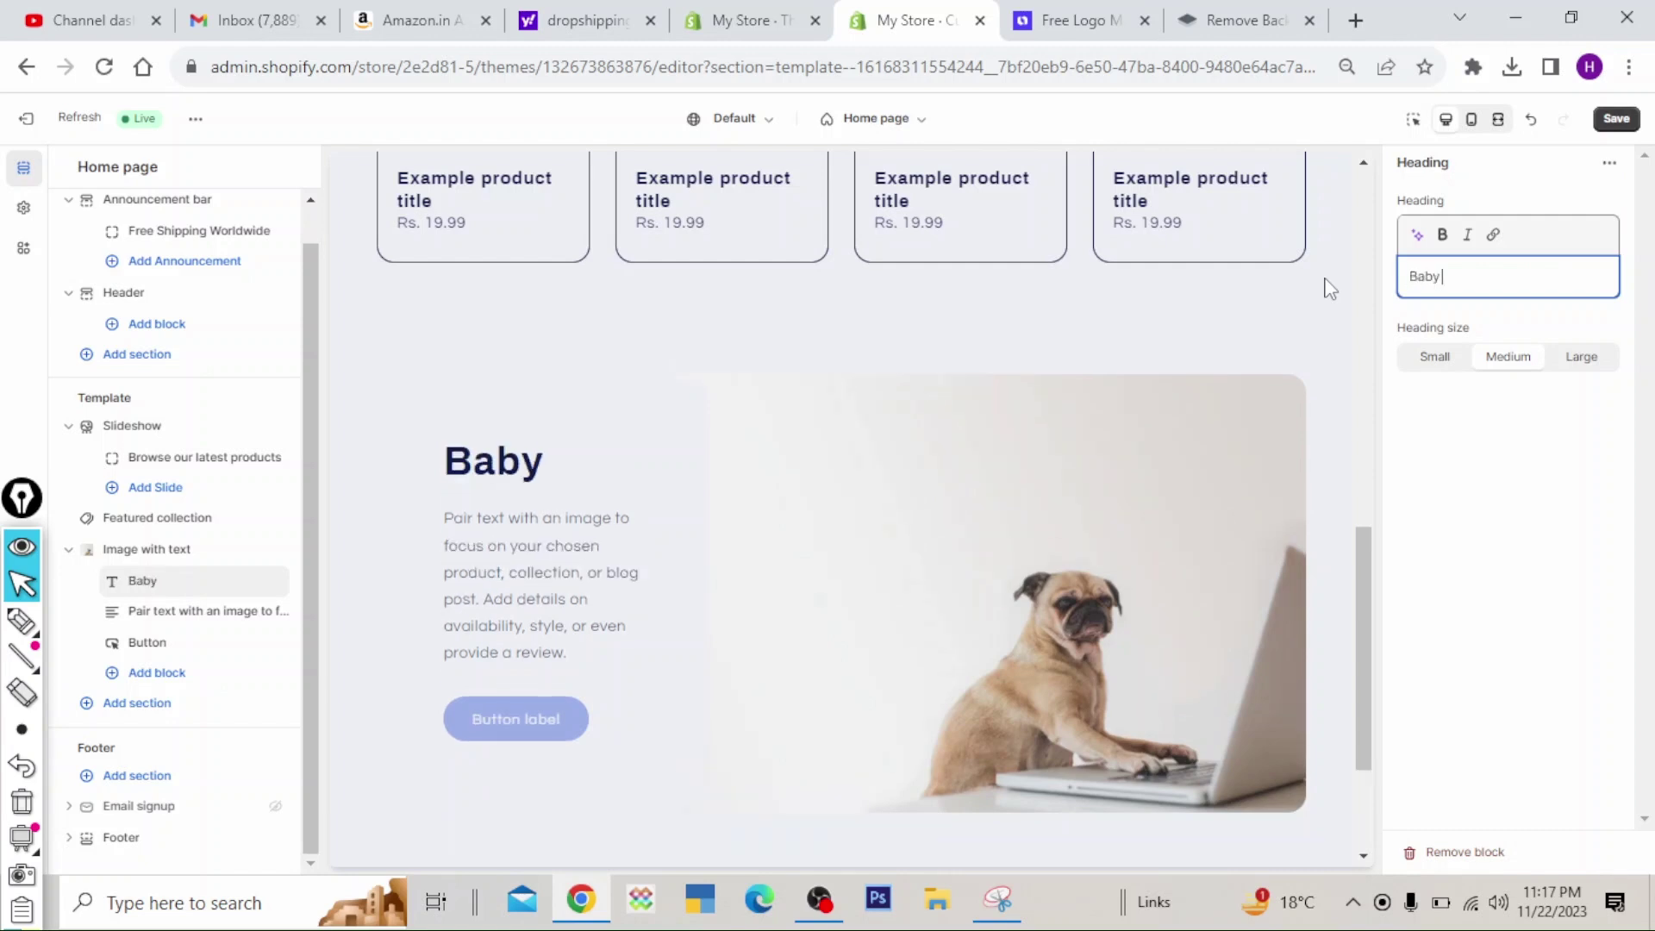
pyautogui.write(' Truck')
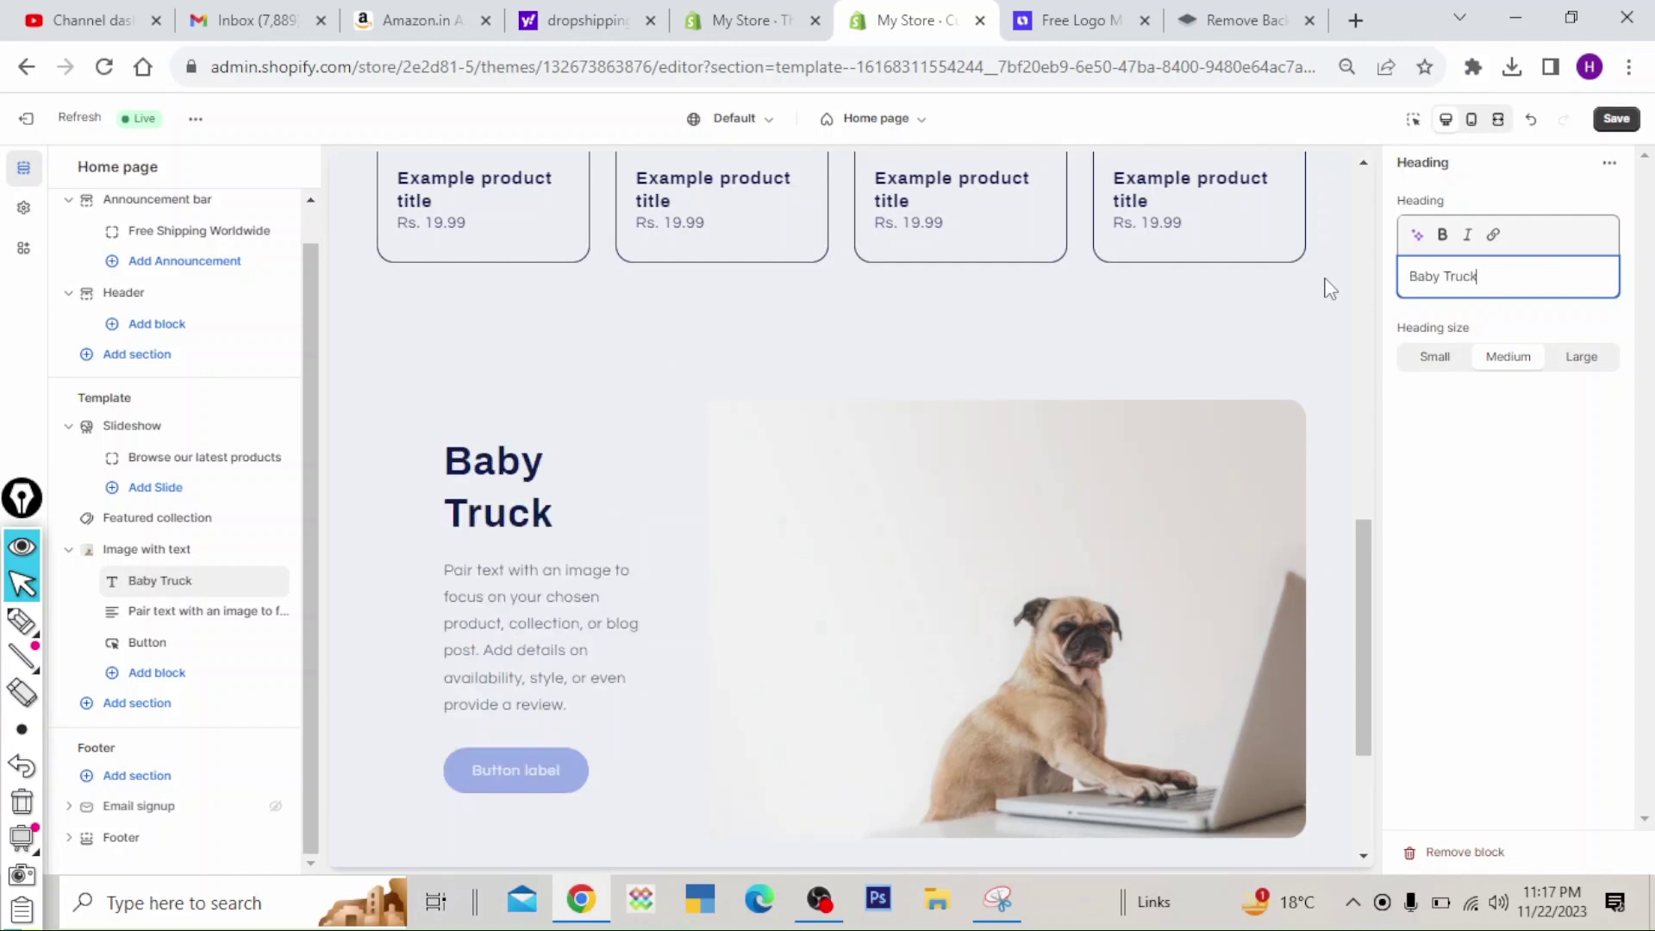
pyautogui.write(' Store')
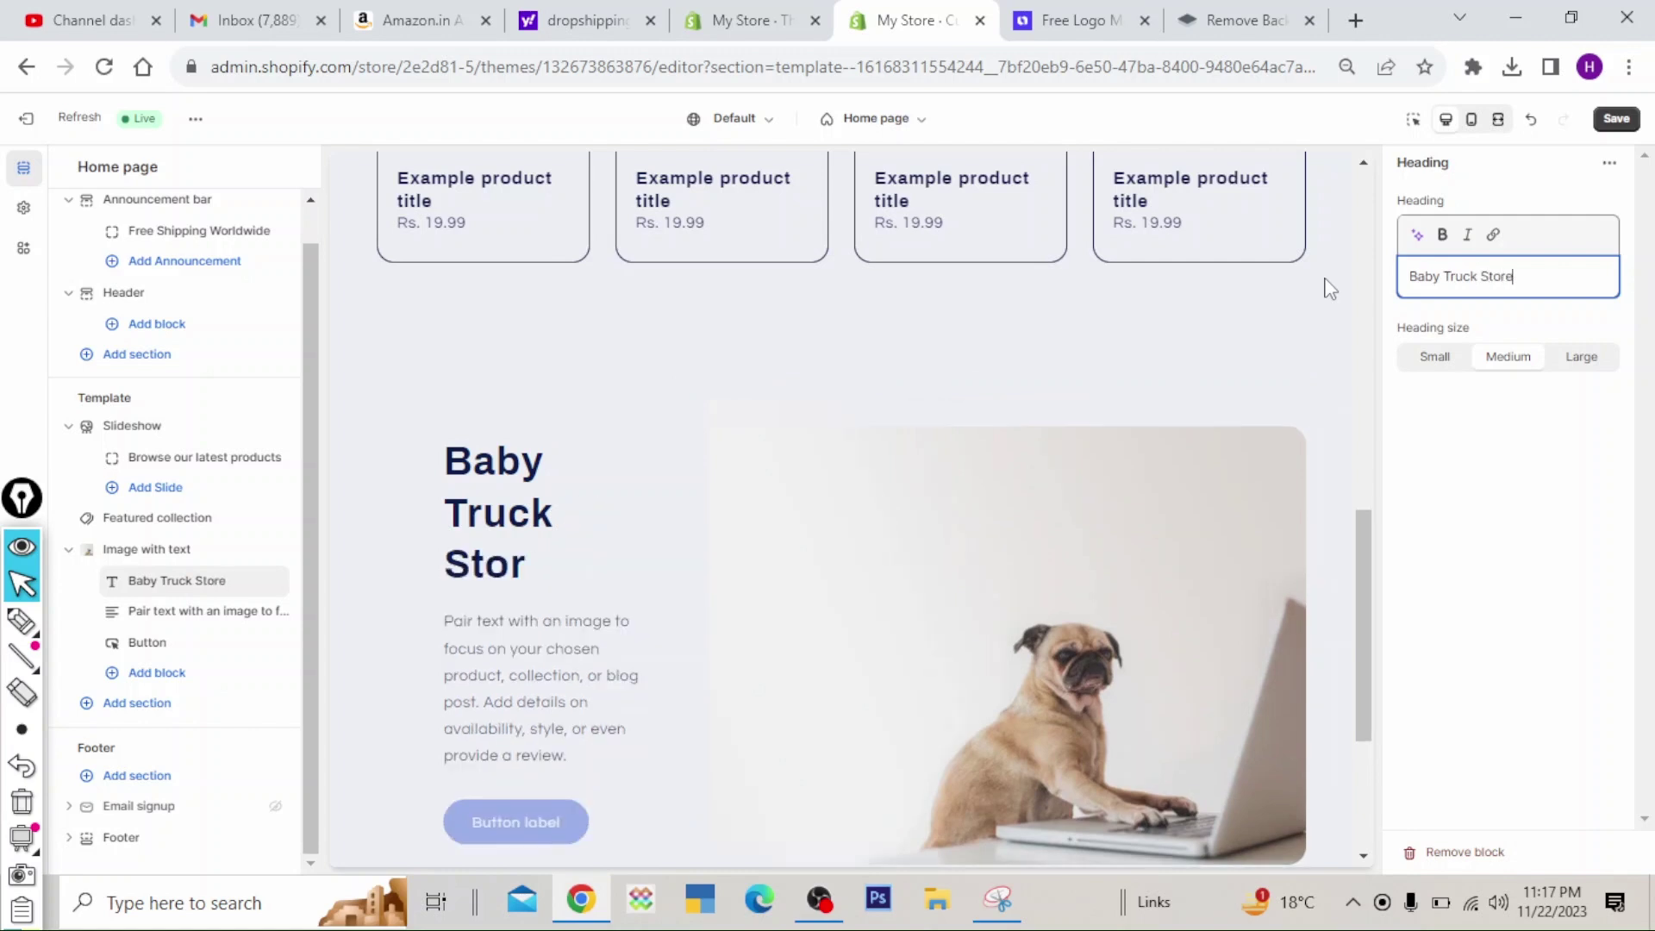
# - Replace the Image with text section's paragraph with "Elevate your product experience with our store"
pyautogui.click(171, 615)
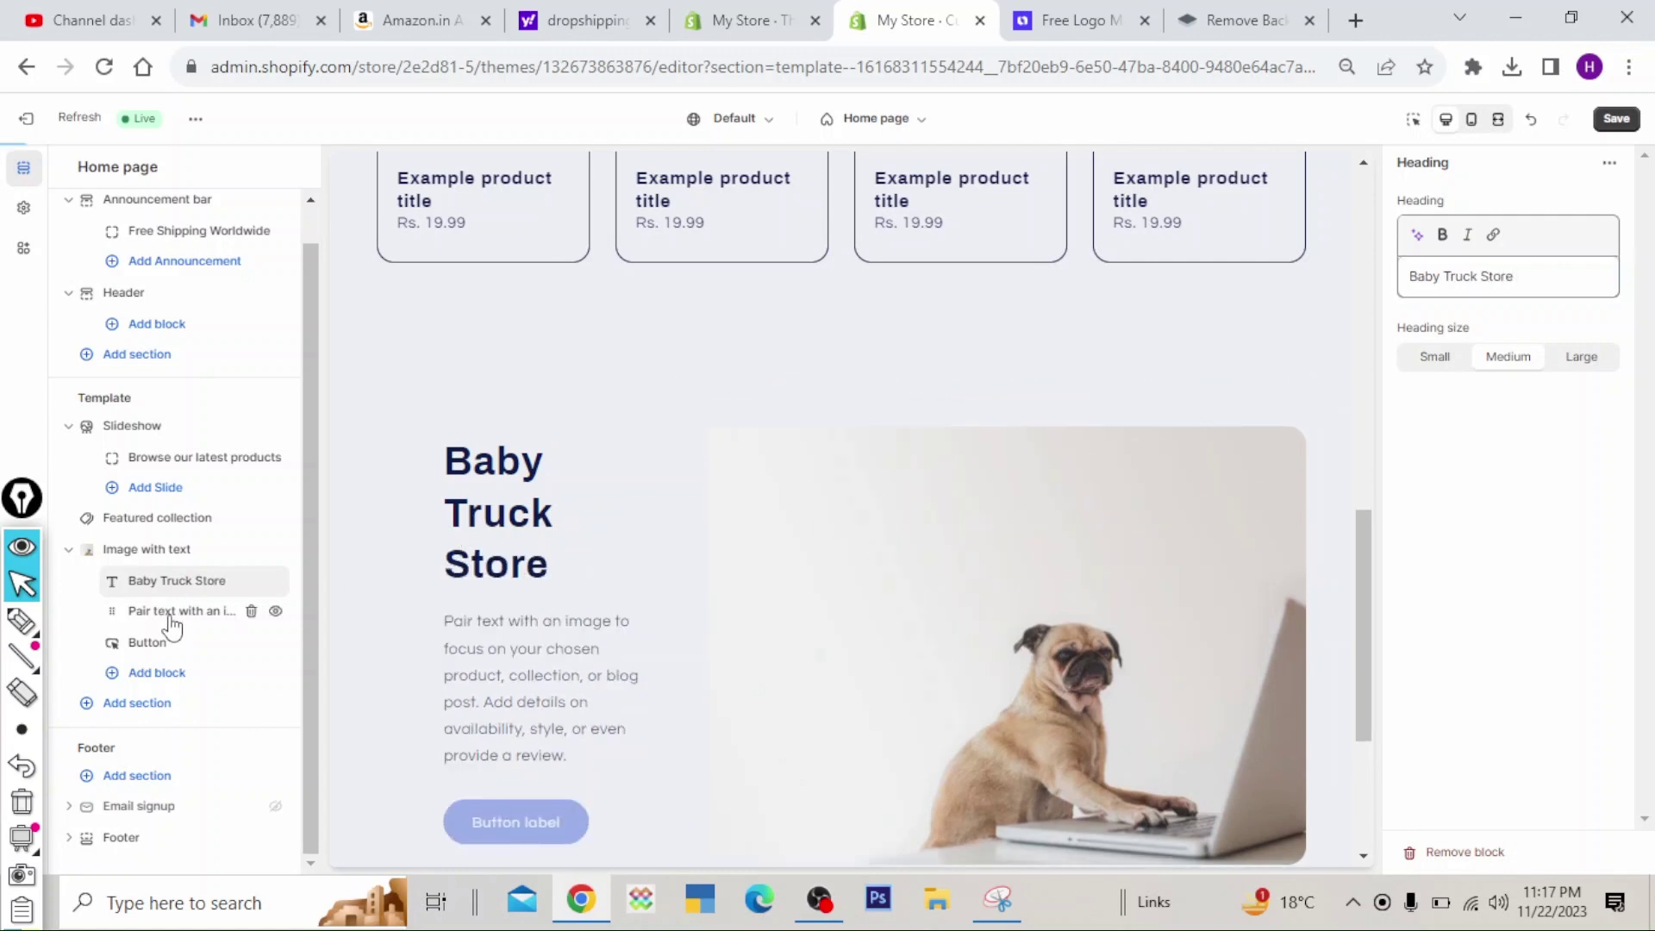
pyautogui.moveTo(1549, 347); pyautogui.dragTo(1428, 275)
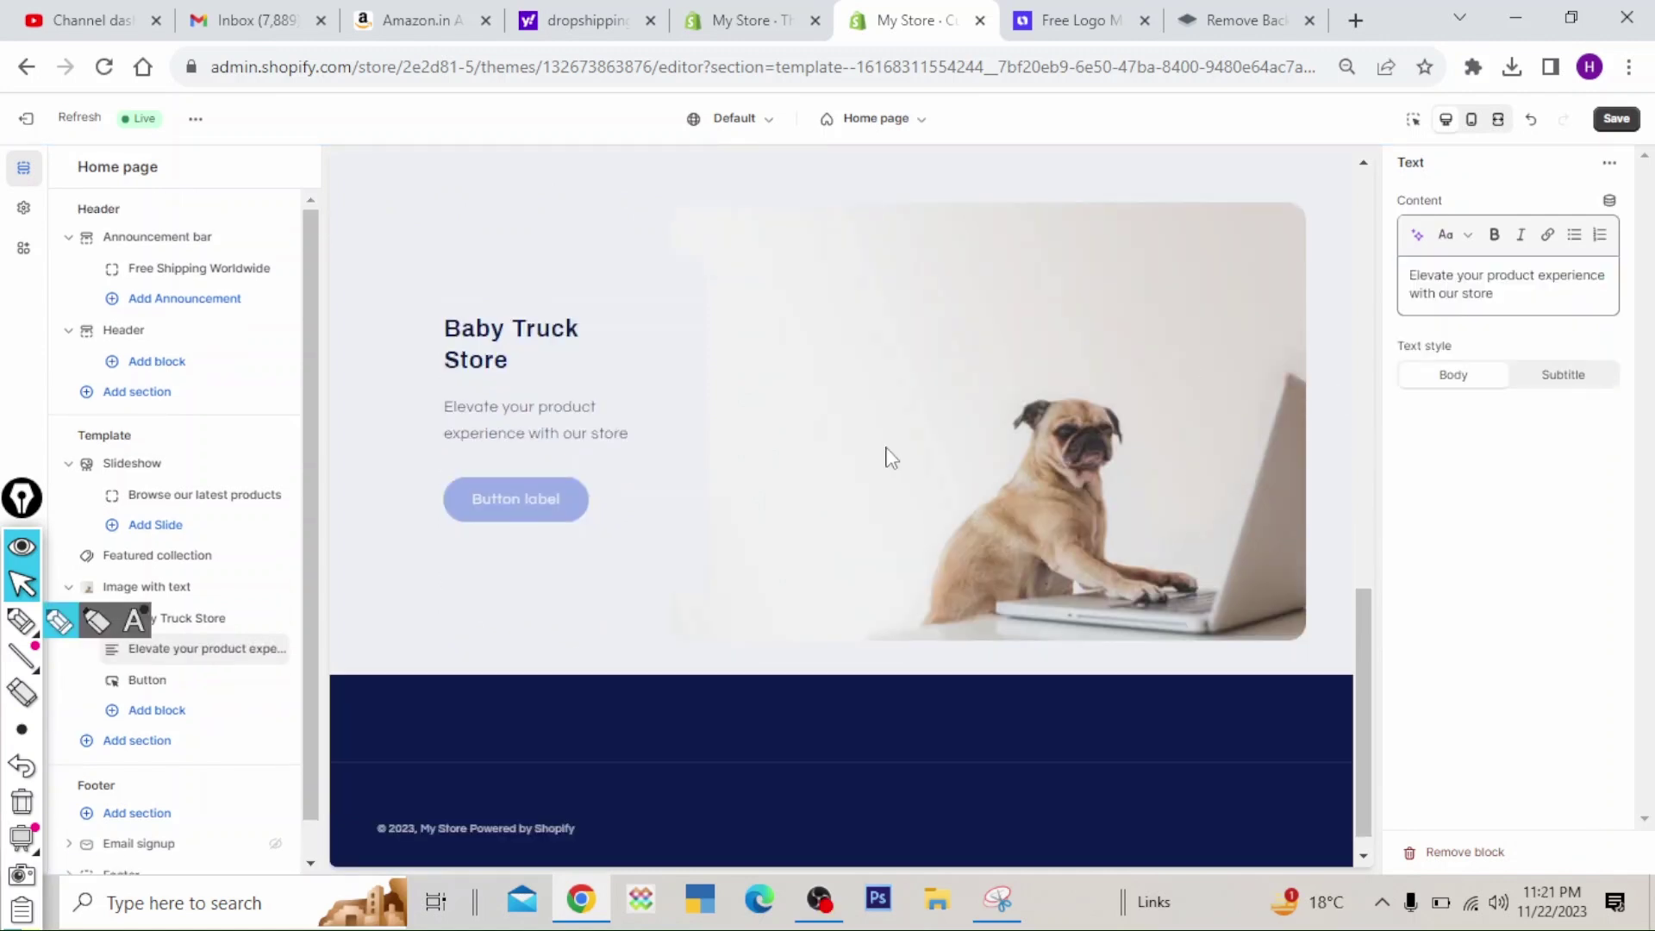
# - Change the Image with text section's button label to "Shop Now"
pyautogui.click(153, 680)
pyautogui.moveTo(1557, 228); pyautogui.dragTo(1370, 239)
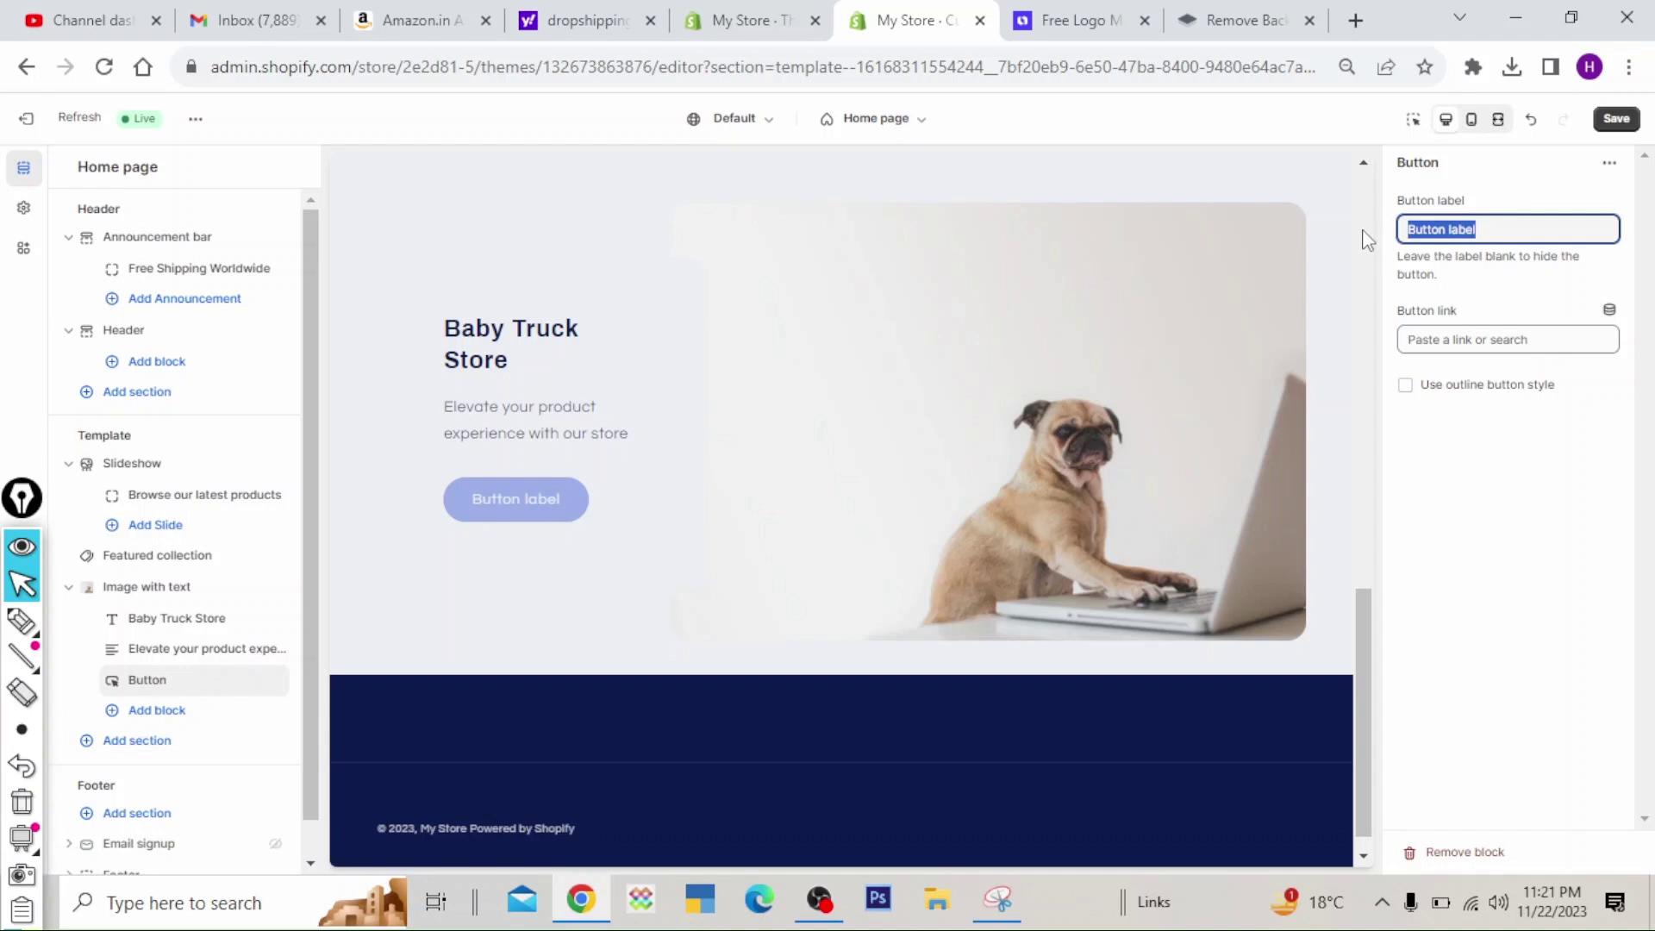
pyautogui.write('Shop Now')
pyautogui.press('BackSpace')
pyautogui.press('BackSpace')
pyautogui.press('BackSpace')
pyautogui.press('BackSpace')
pyautogui.write('Now')
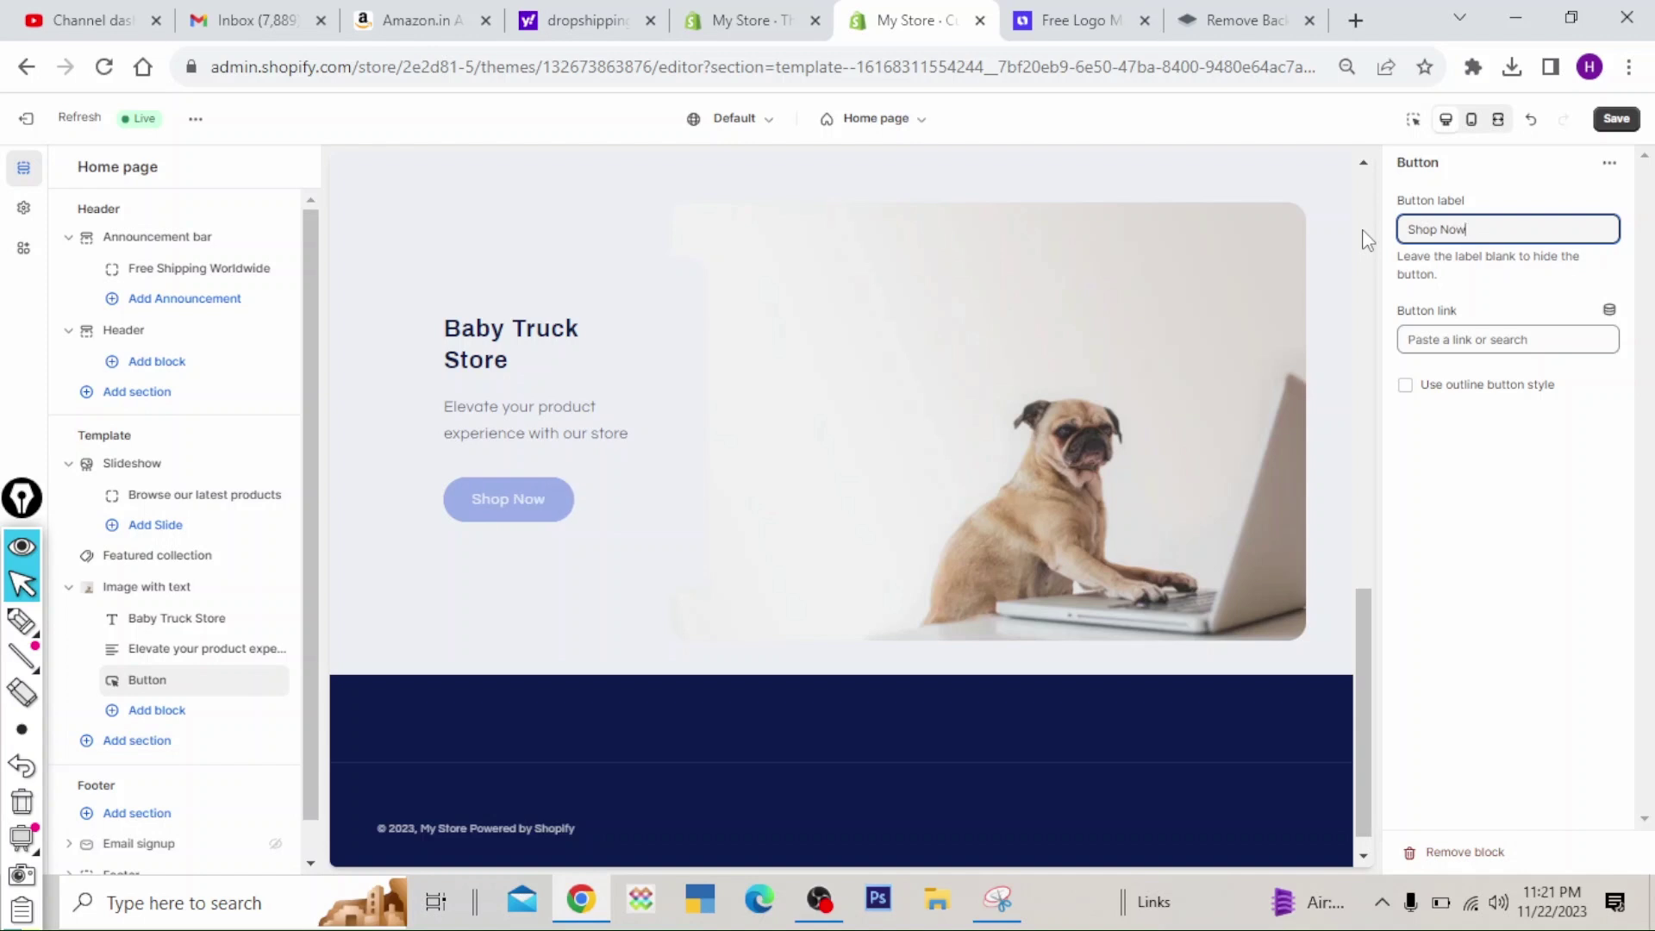
# - Link the Shop Now button to All collections and save the theme changes
pyautogui.click(1551, 339)
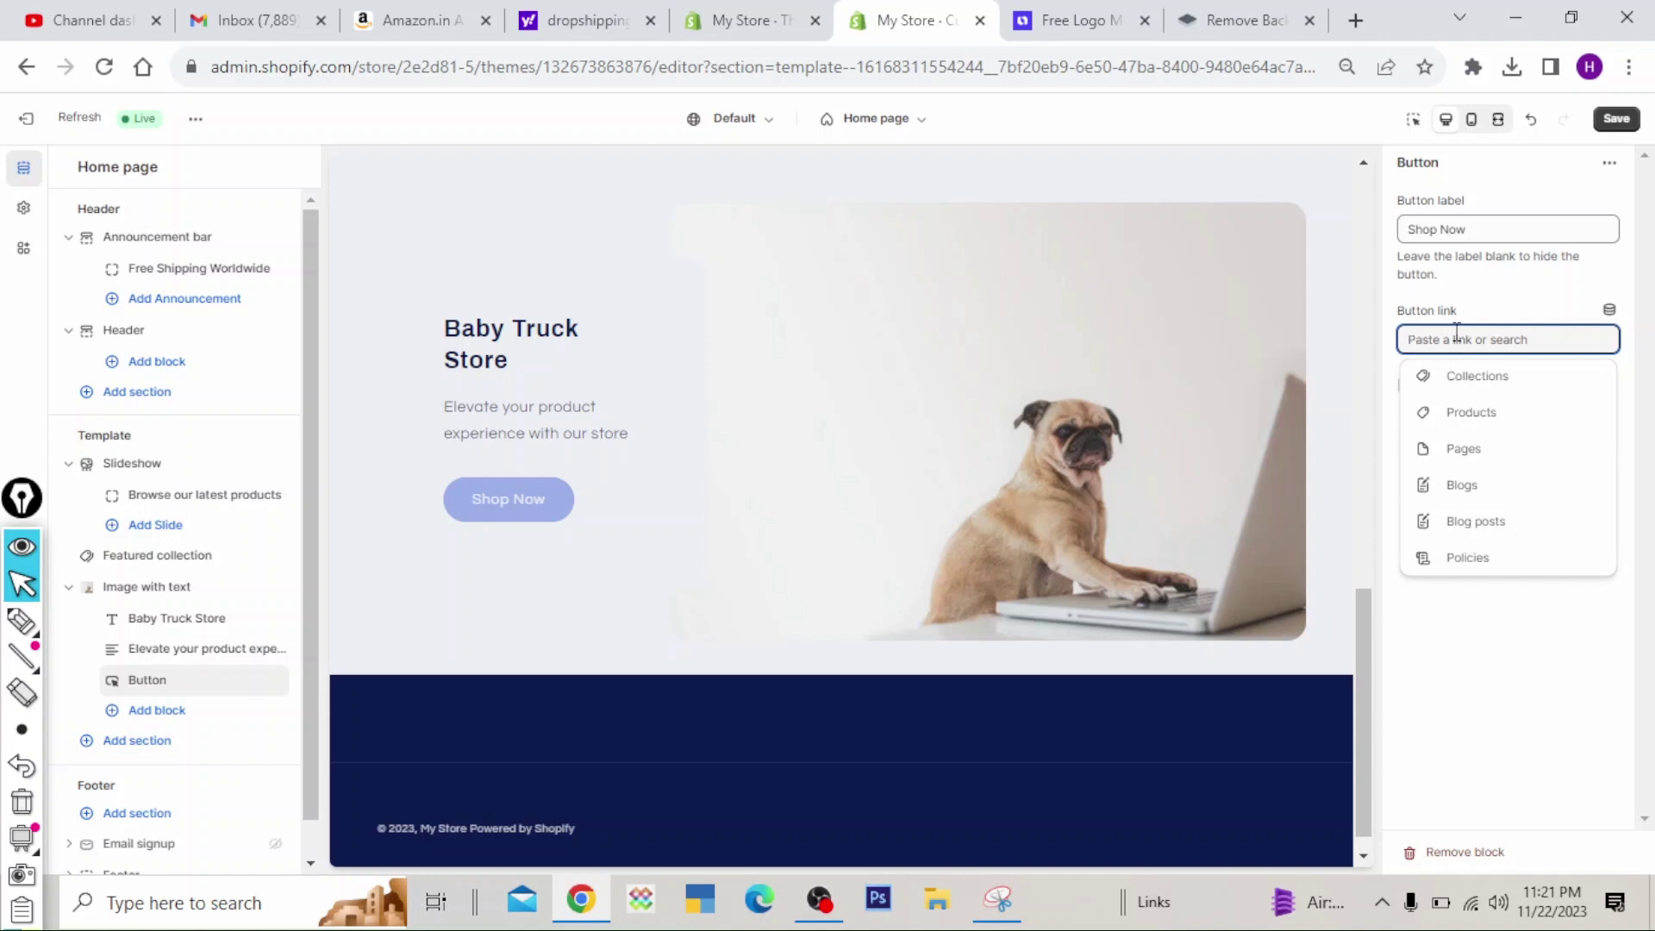
pyautogui.click(1493, 385)
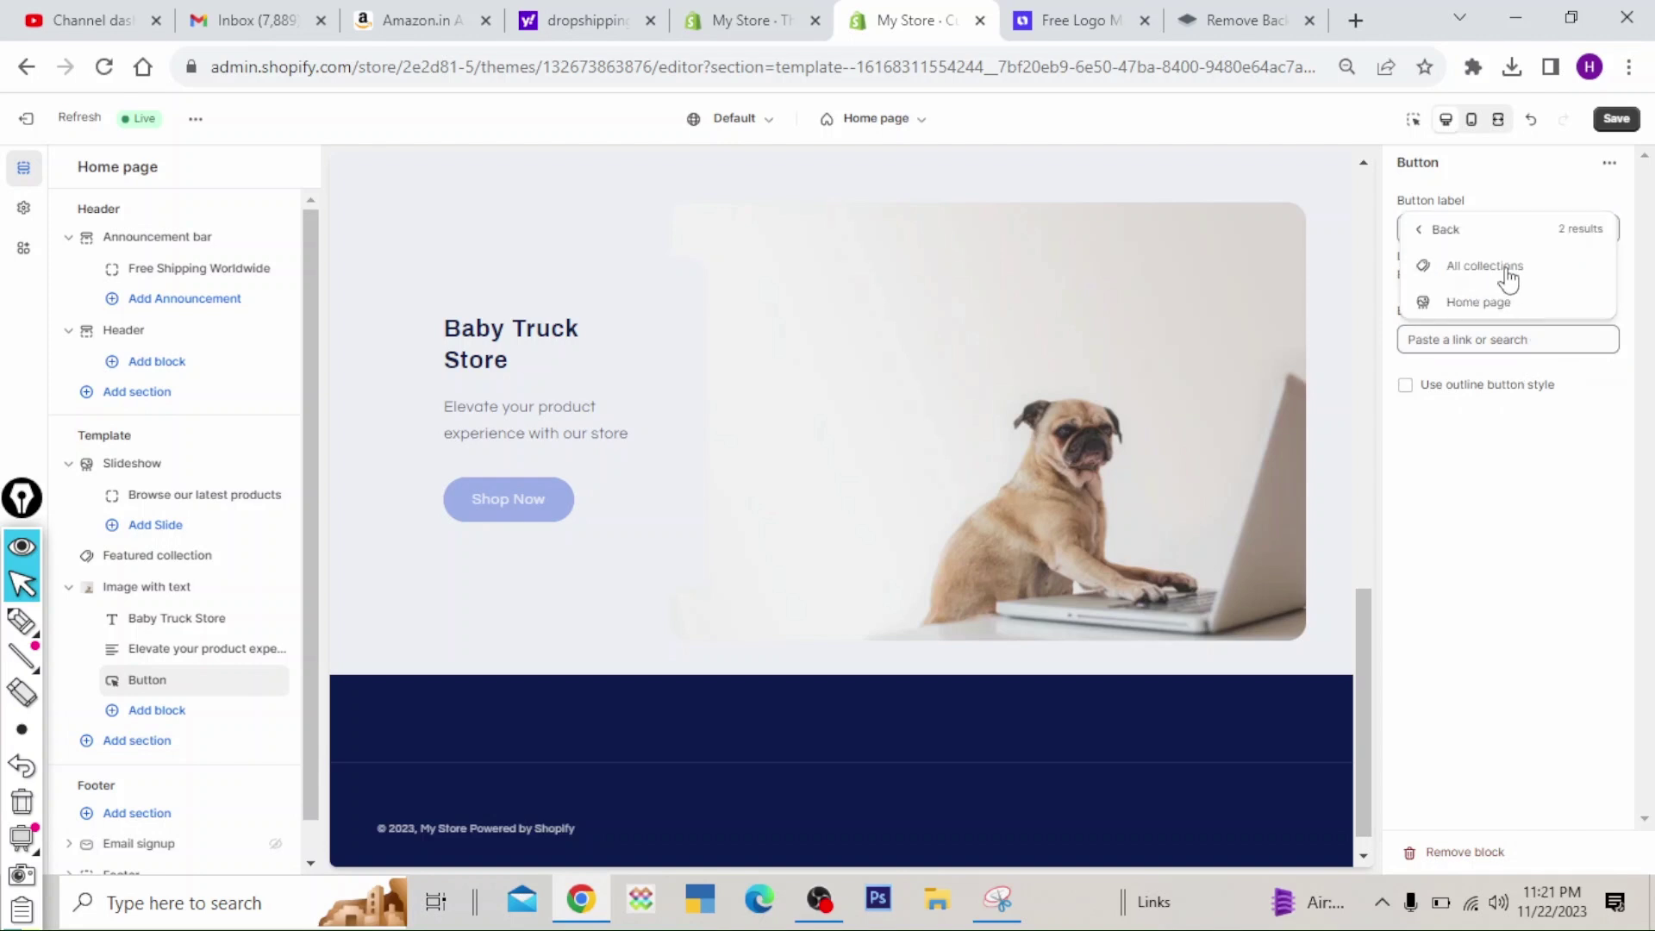
pyautogui.click(1498, 269)
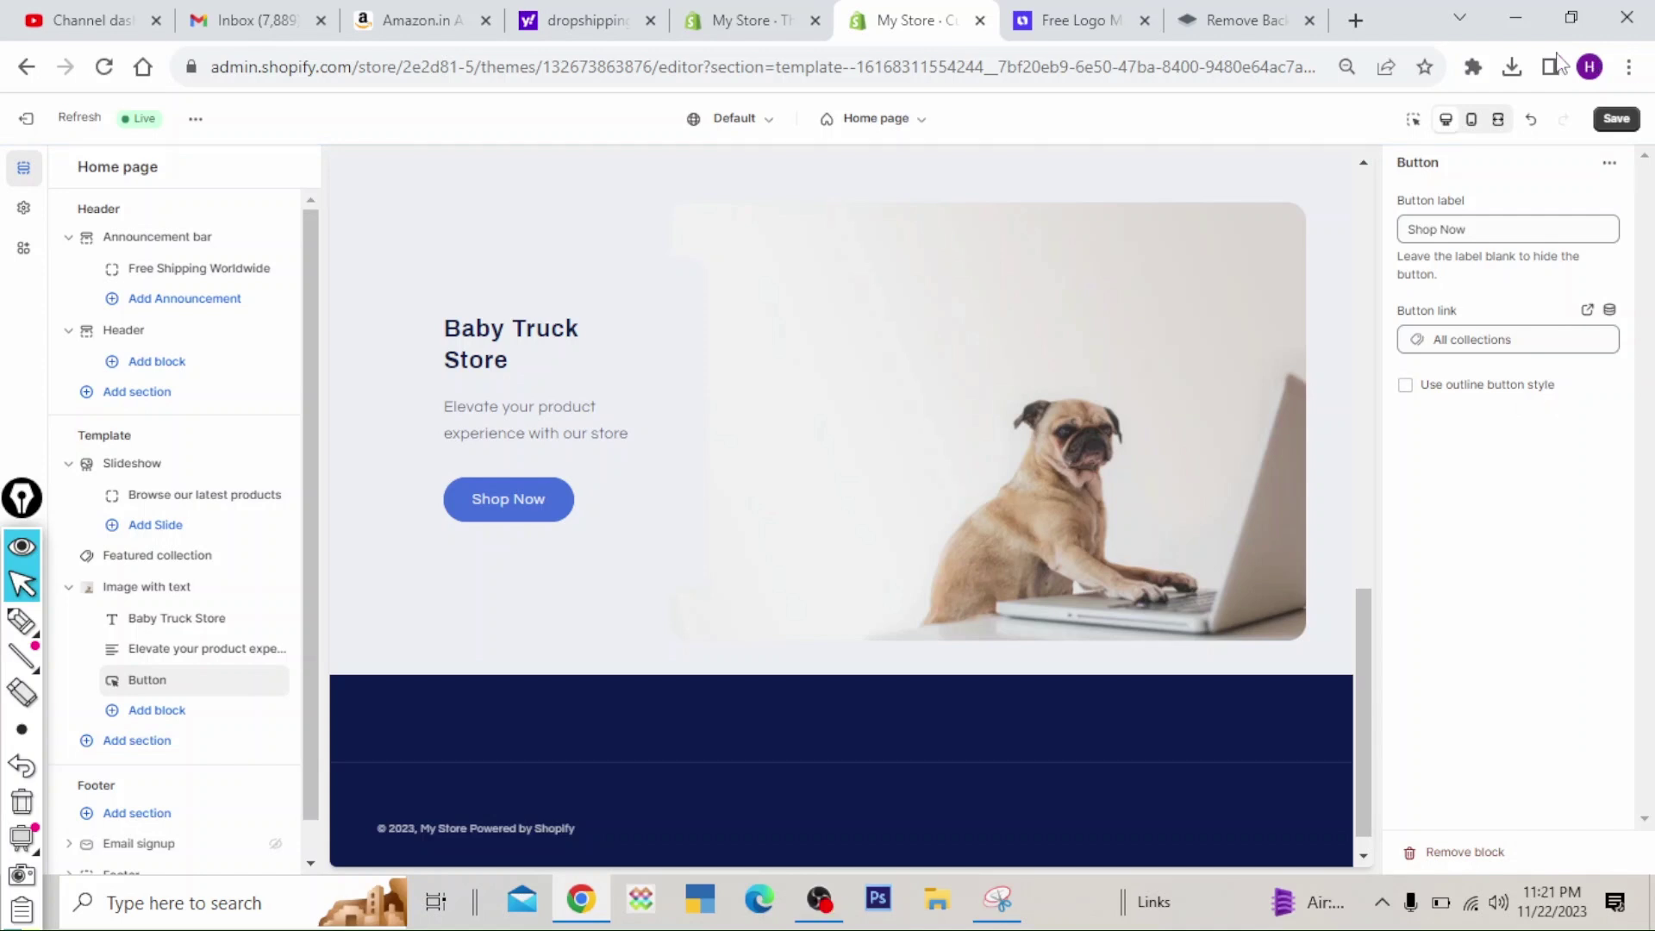
pyautogui.click(1617, 123)
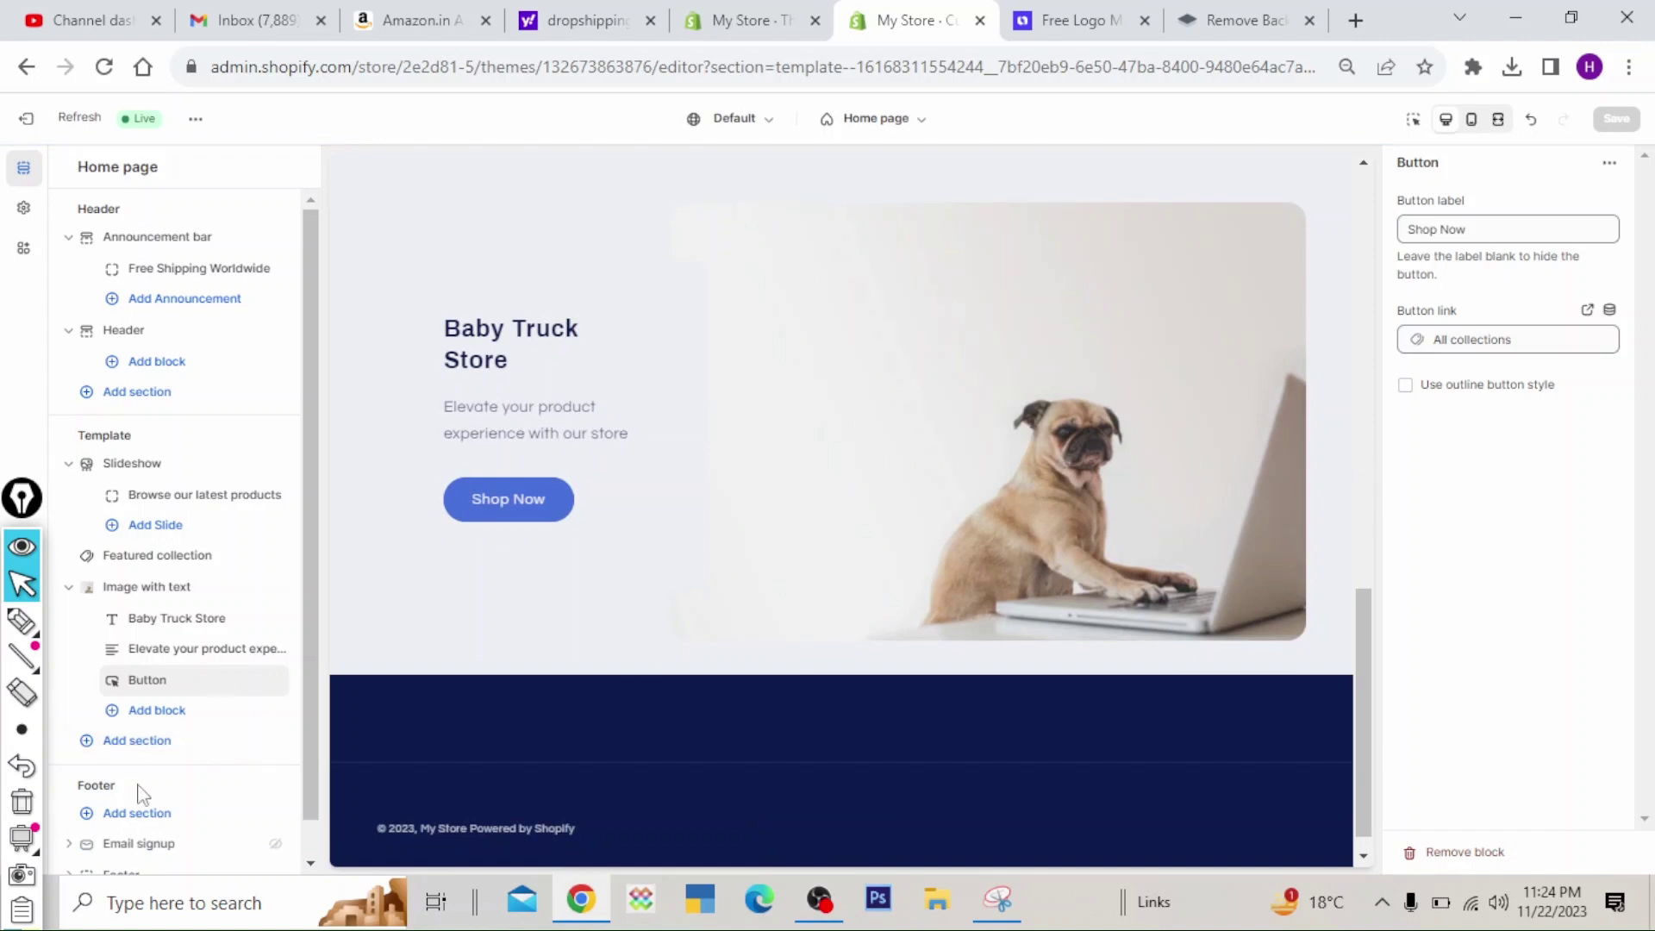
# - Outline the template's Add section option in red with the annotation pen and clear the drawing
pyautogui.click(21, 621)
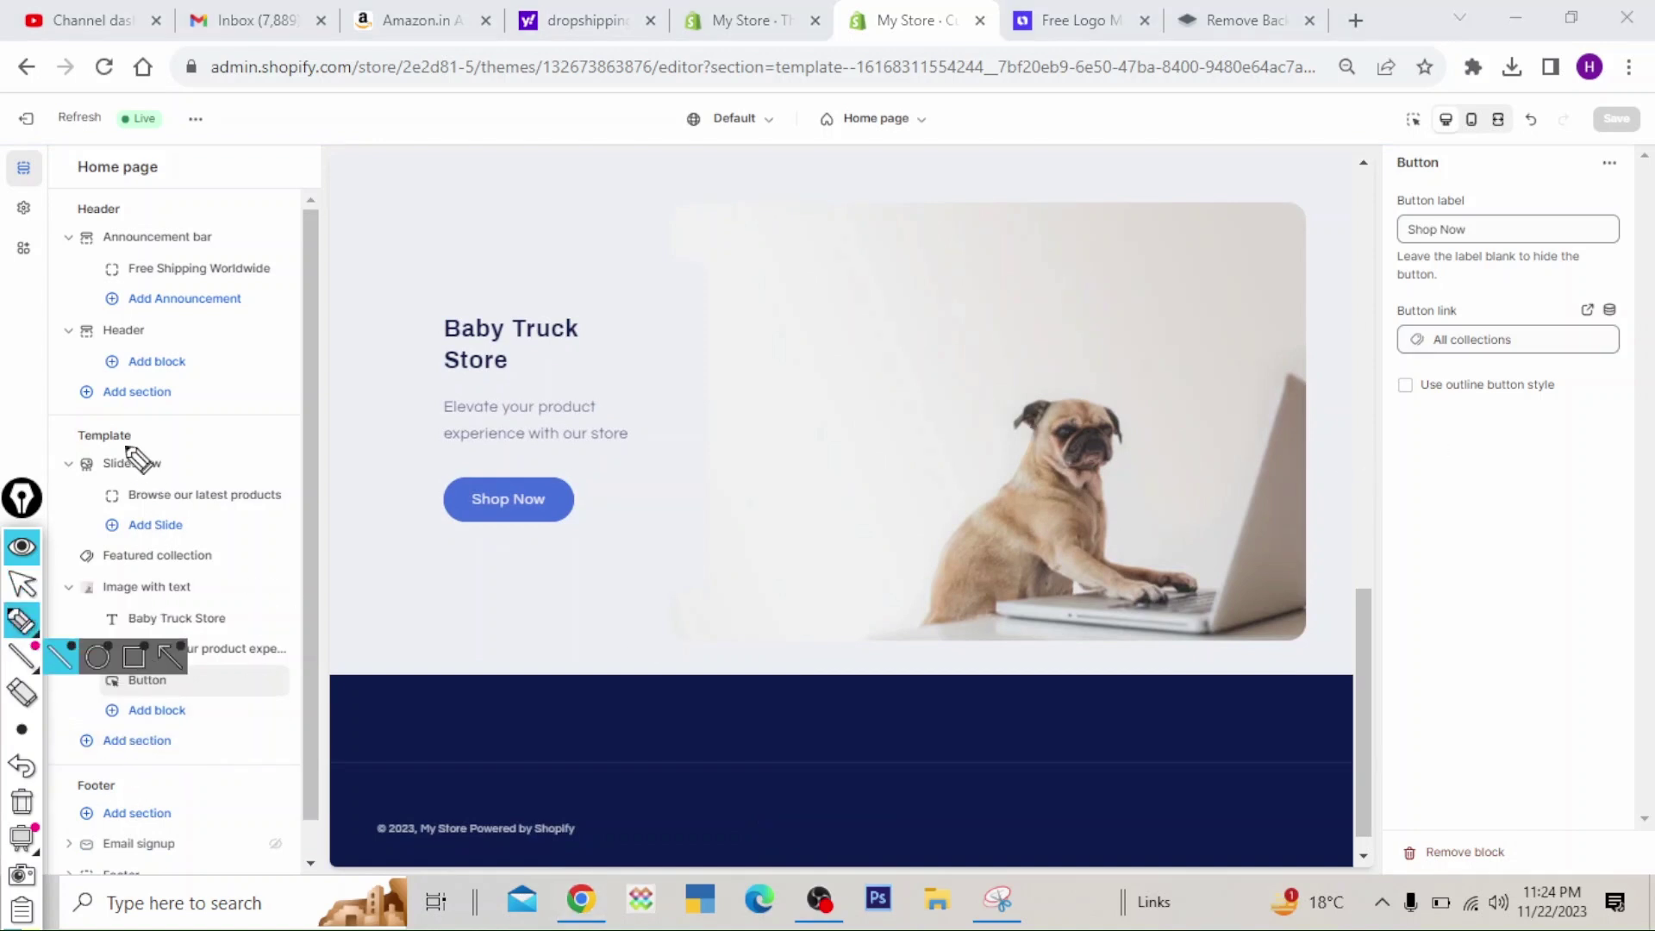
pyautogui.moveTo(62, 717)
pyautogui.mouseDown()
pyautogui.moveTo(192, 746)
pyautogui.moveTo(71, 755)
pyautogui.mouseUp()
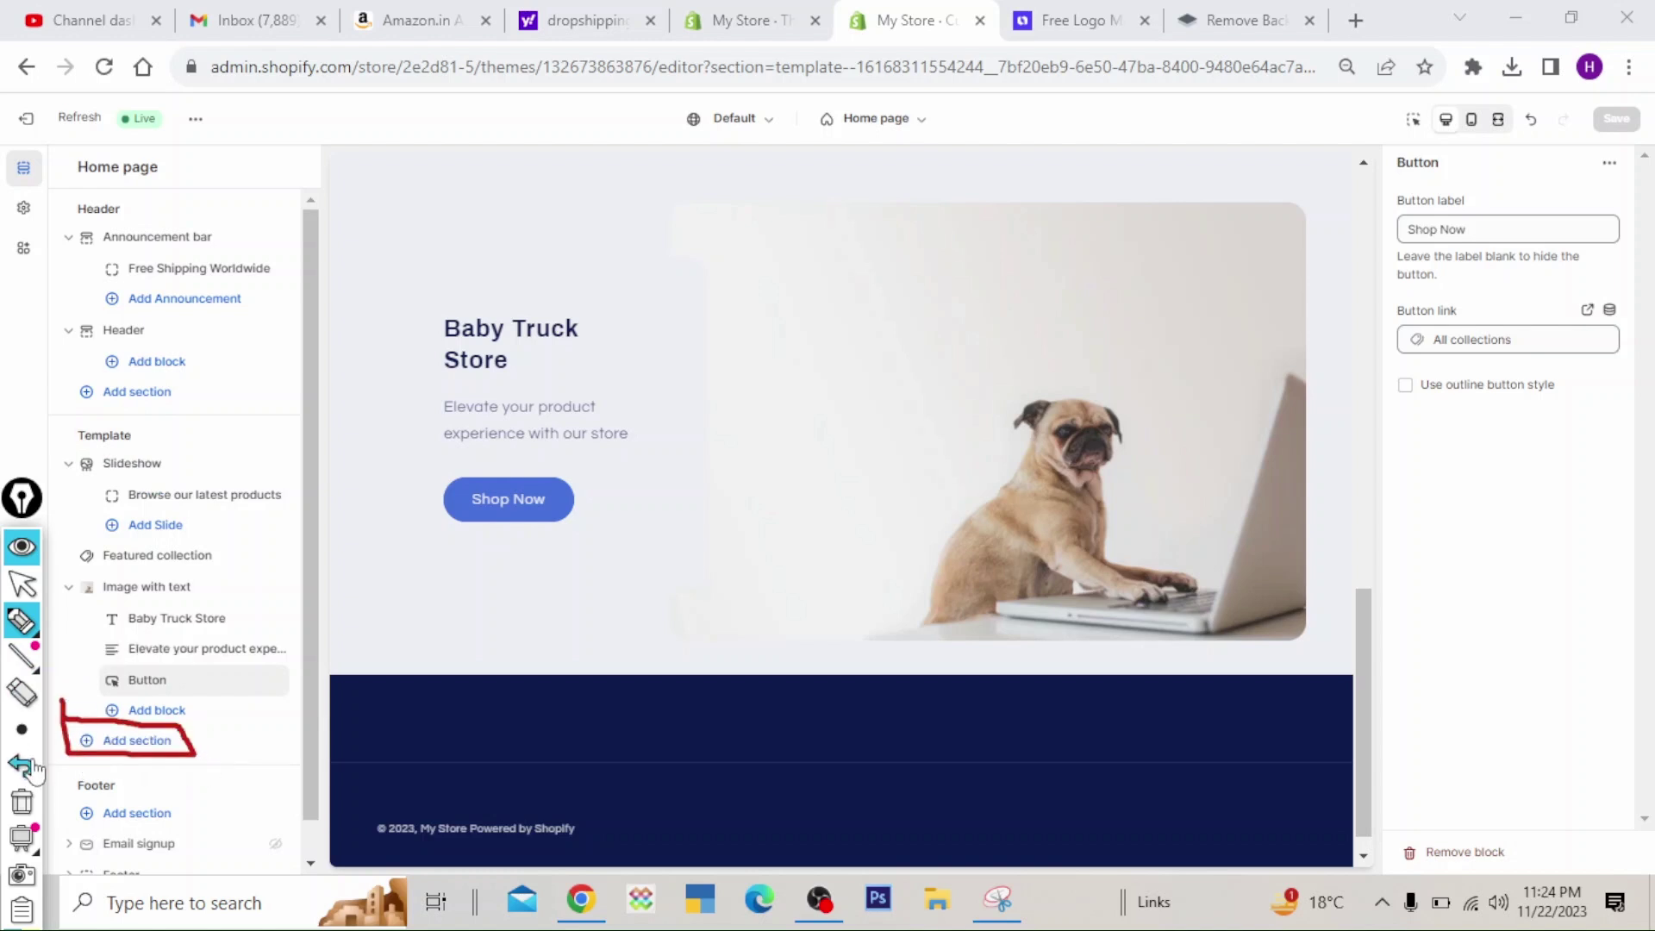
pyautogui.click(21, 802)
pyautogui.click(24, 589)
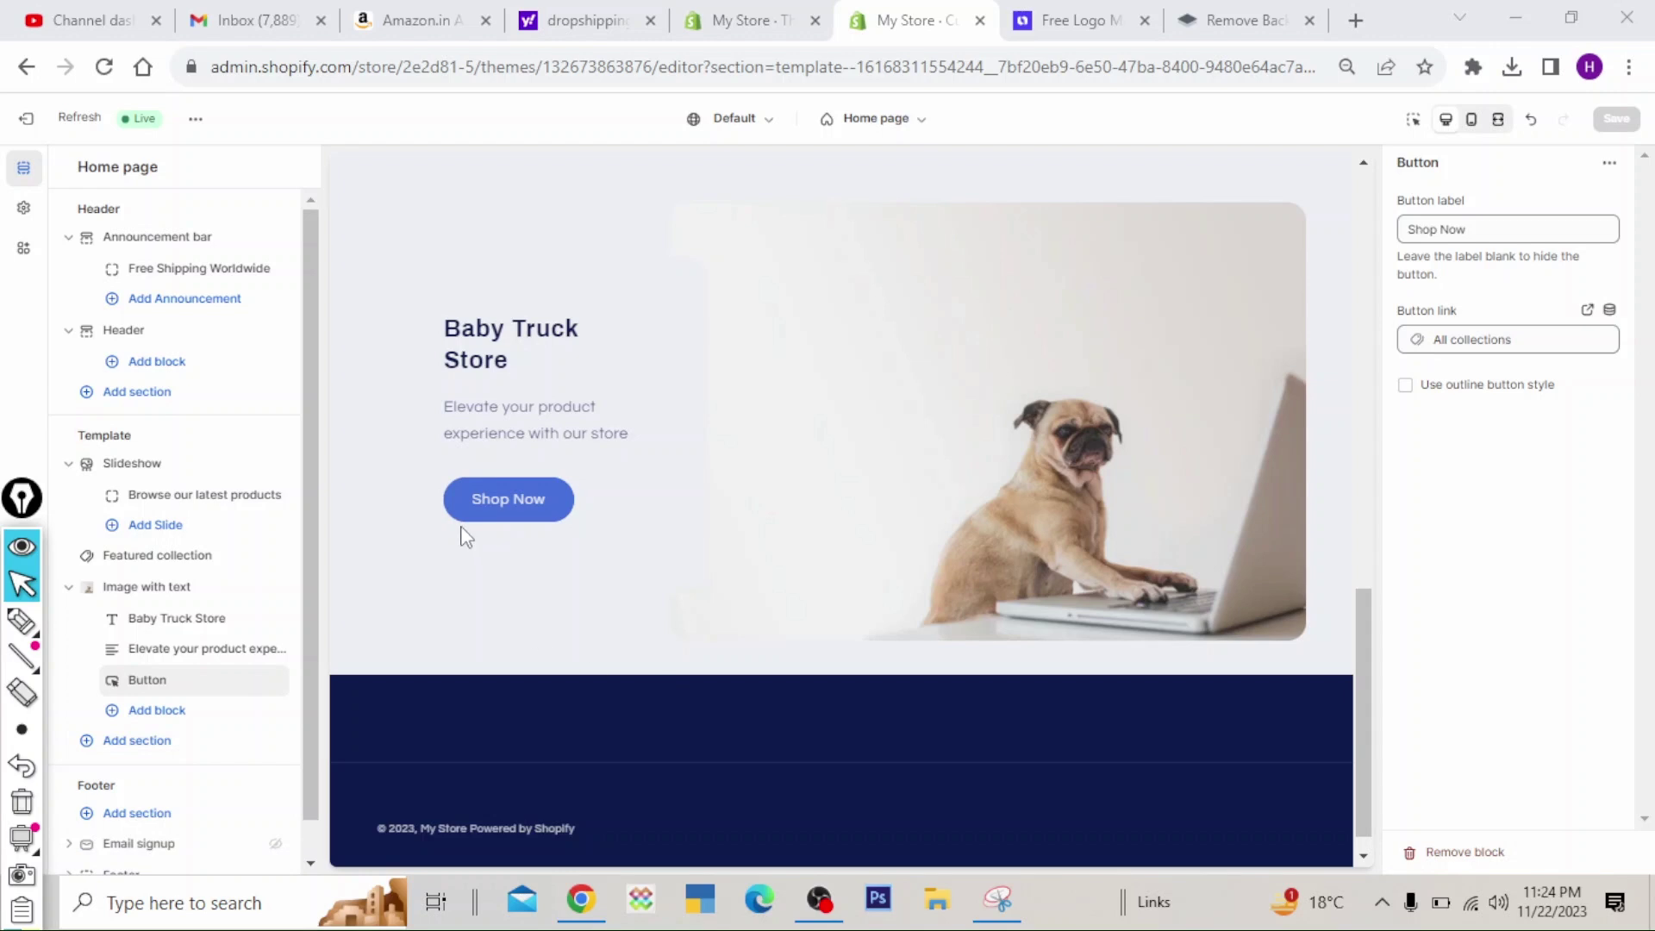
# - Add a Collection list section to the home page template below the Image with text section
pyautogui.click(131, 748)
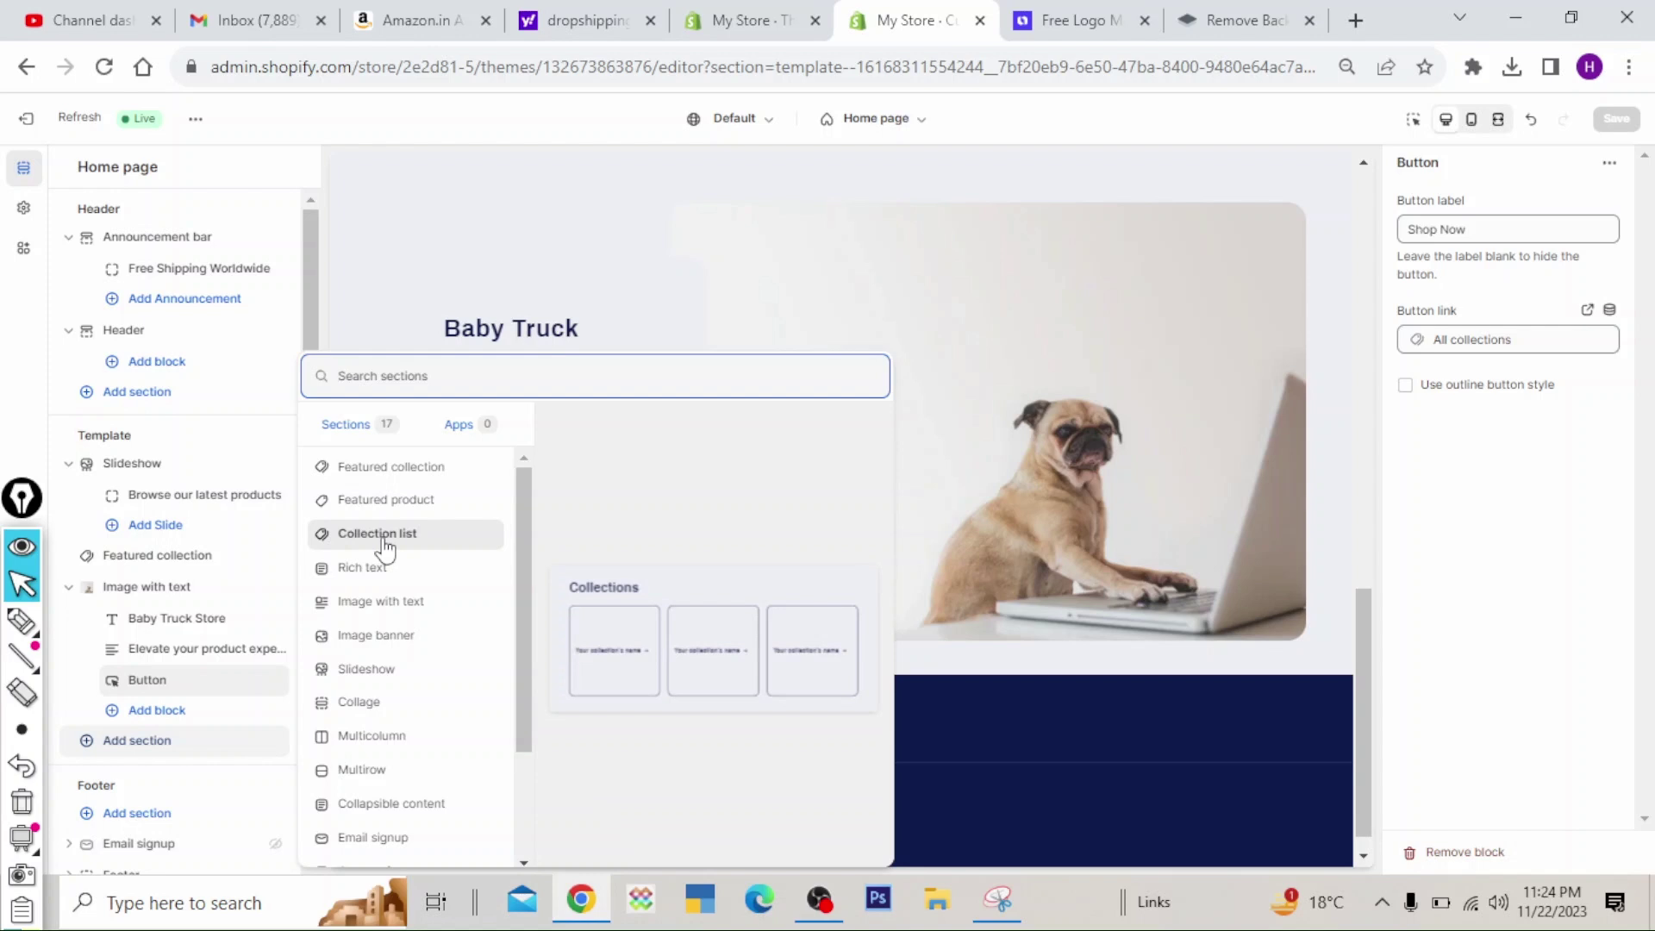
pyautogui.press('Escape')
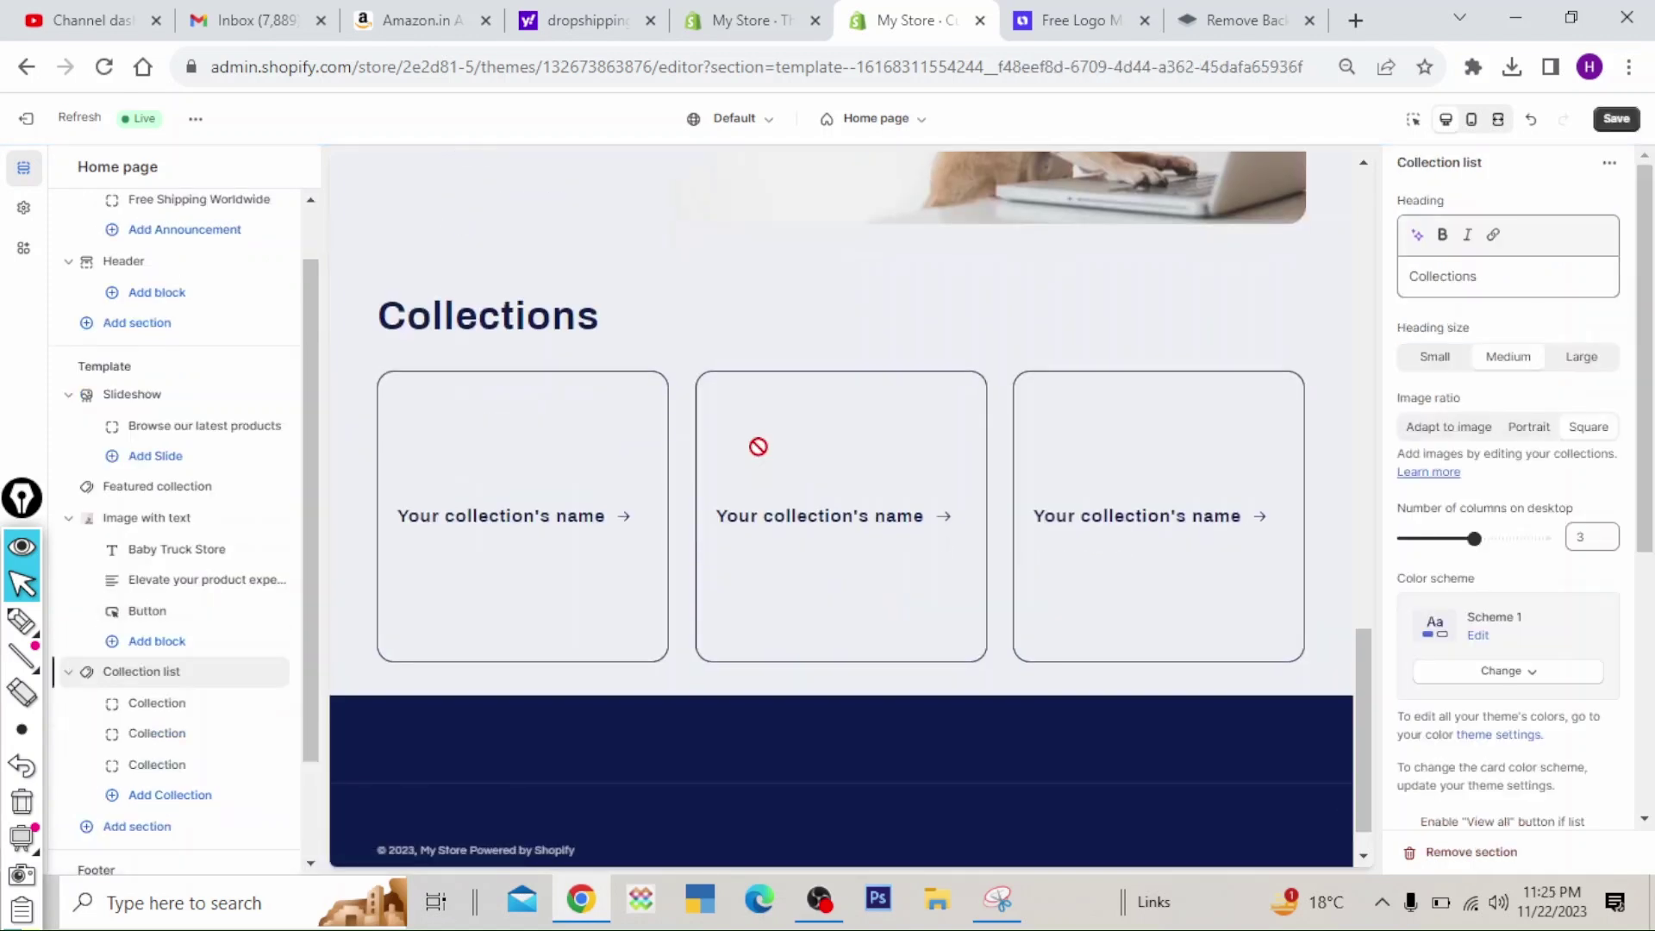
# - Outline the Collections section and mark its three collection cards in red with the annotation pen, and clear the drawing
pyautogui.click(21, 621)
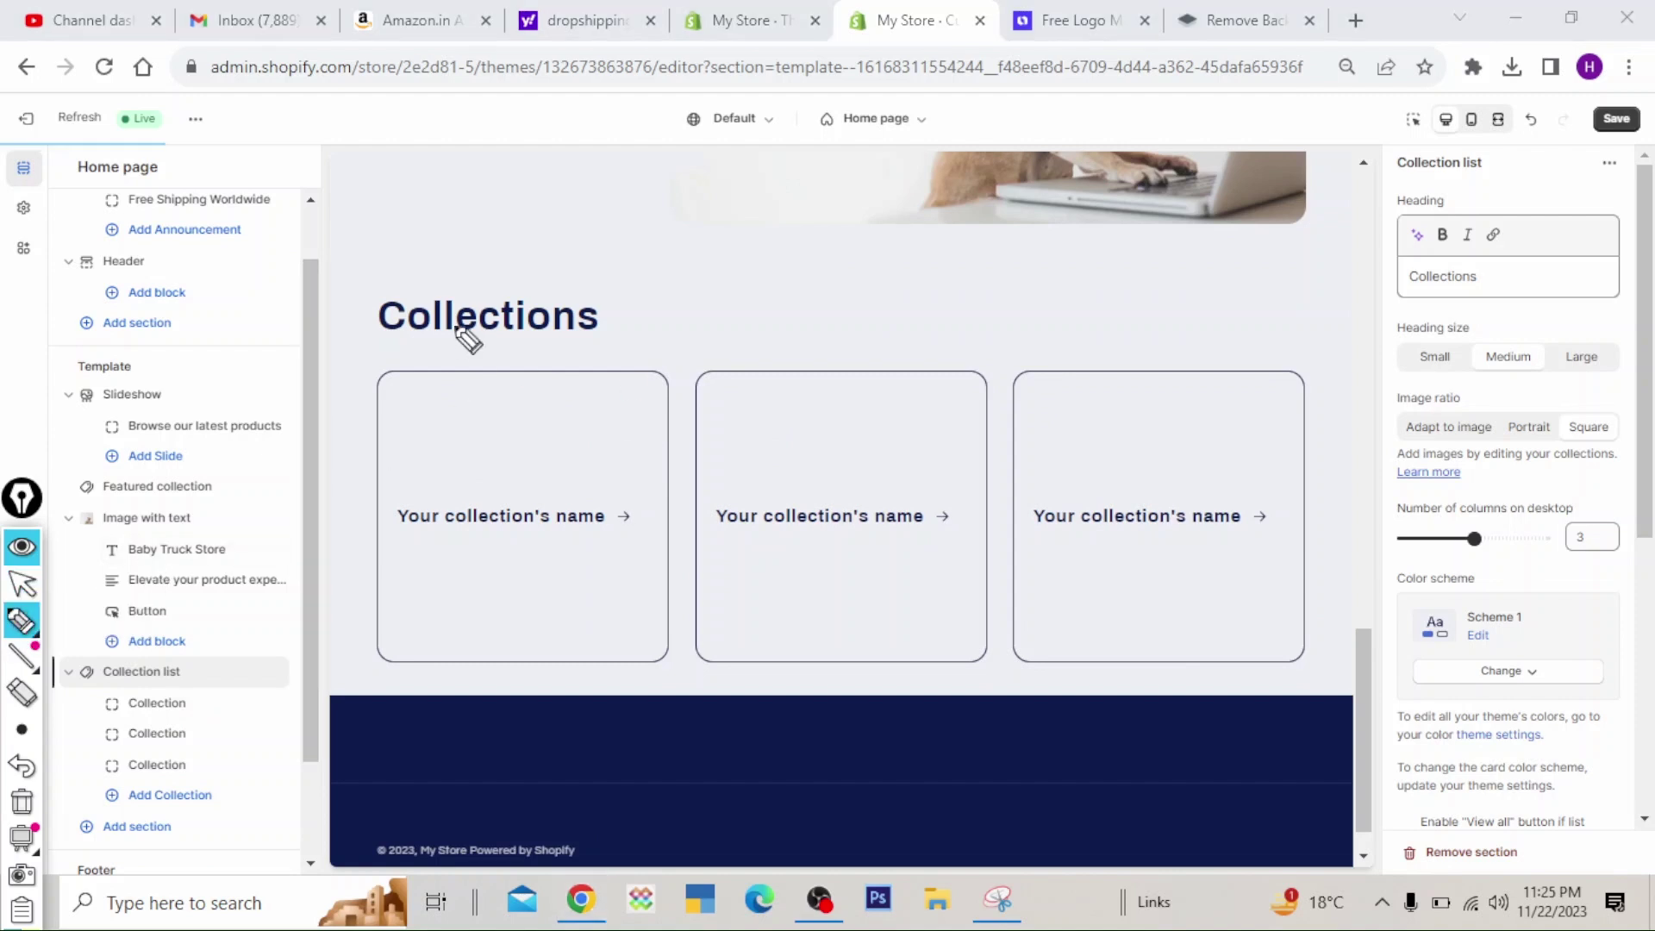
pyautogui.moveTo(326, 273)
pyautogui.mouseDown()
pyautogui.moveTo(1151, 259)
pyautogui.moveTo(1367, 450)
pyautogui.moveTo(1366, 665)
pyautogui.moveTo(1165, 685)
pyautogui.moveTo(442, 690)
pyautogui.moveTo(266, 561)
pyautogui.moveTo(312, 287)
pyautogui.moveTo(345, 254)
pyautogui.mouseUp()
pyautogui.moveTo(431, 613); pyautogui.dragTo(377, 708)
pyautogui.moveTo(377, 618); pyautogui.dragTo(502, 668)
pyautogui.moveTo(896, 538)
pyautogui.mouseDown()
pyautogui.moveTo(851, 659)
pyautogui.moveTo(848, 625)
pyautogui.mouseUp()
pyautogui.moveTo(890, 560); pyautogui.dragTo(1009, 627)
pyautogui.moveTo(1137, 535); pyautogui.dragTo(1203, 566)
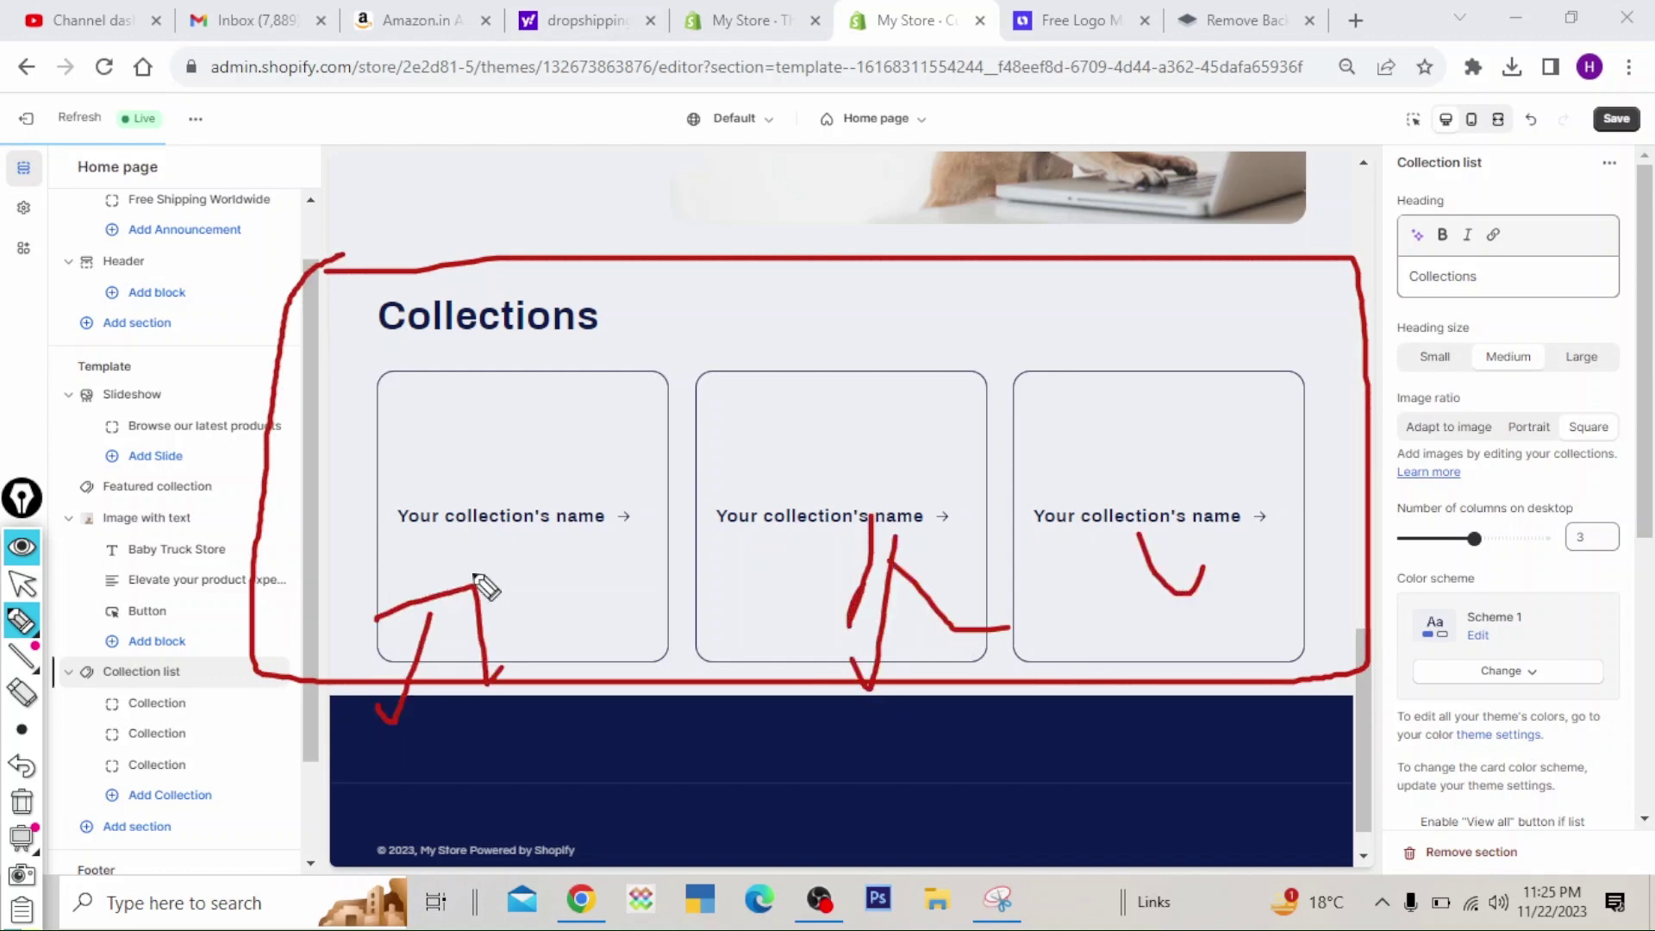
pyautogui.click(22, 801)
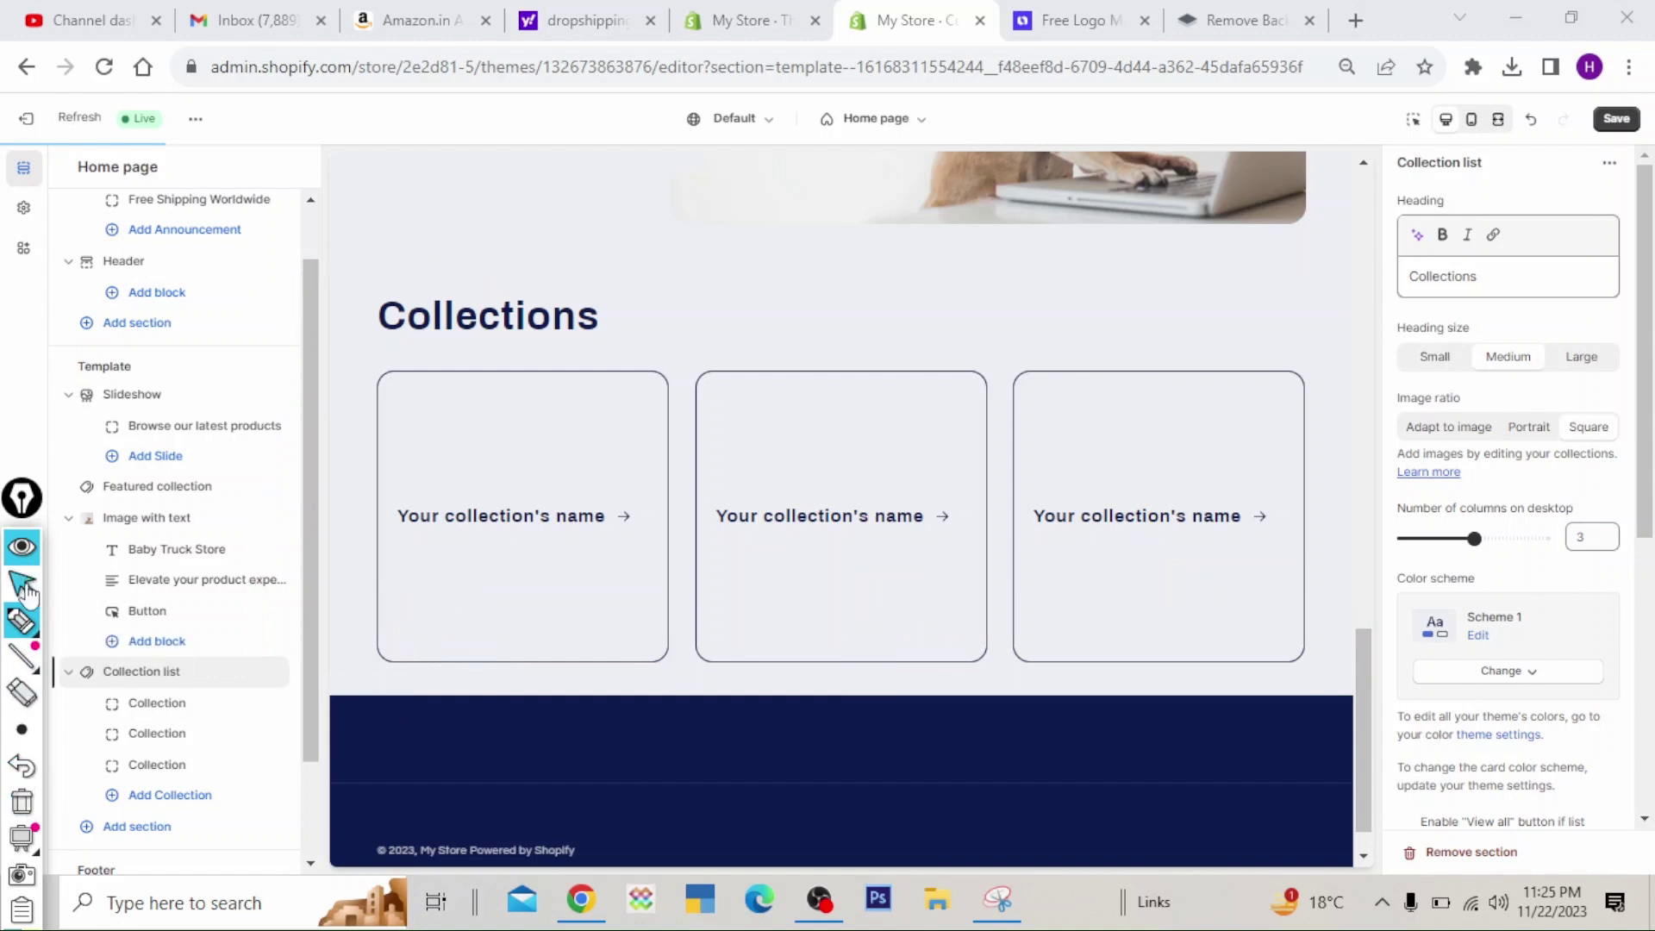
pyautogui.click(23, 585)
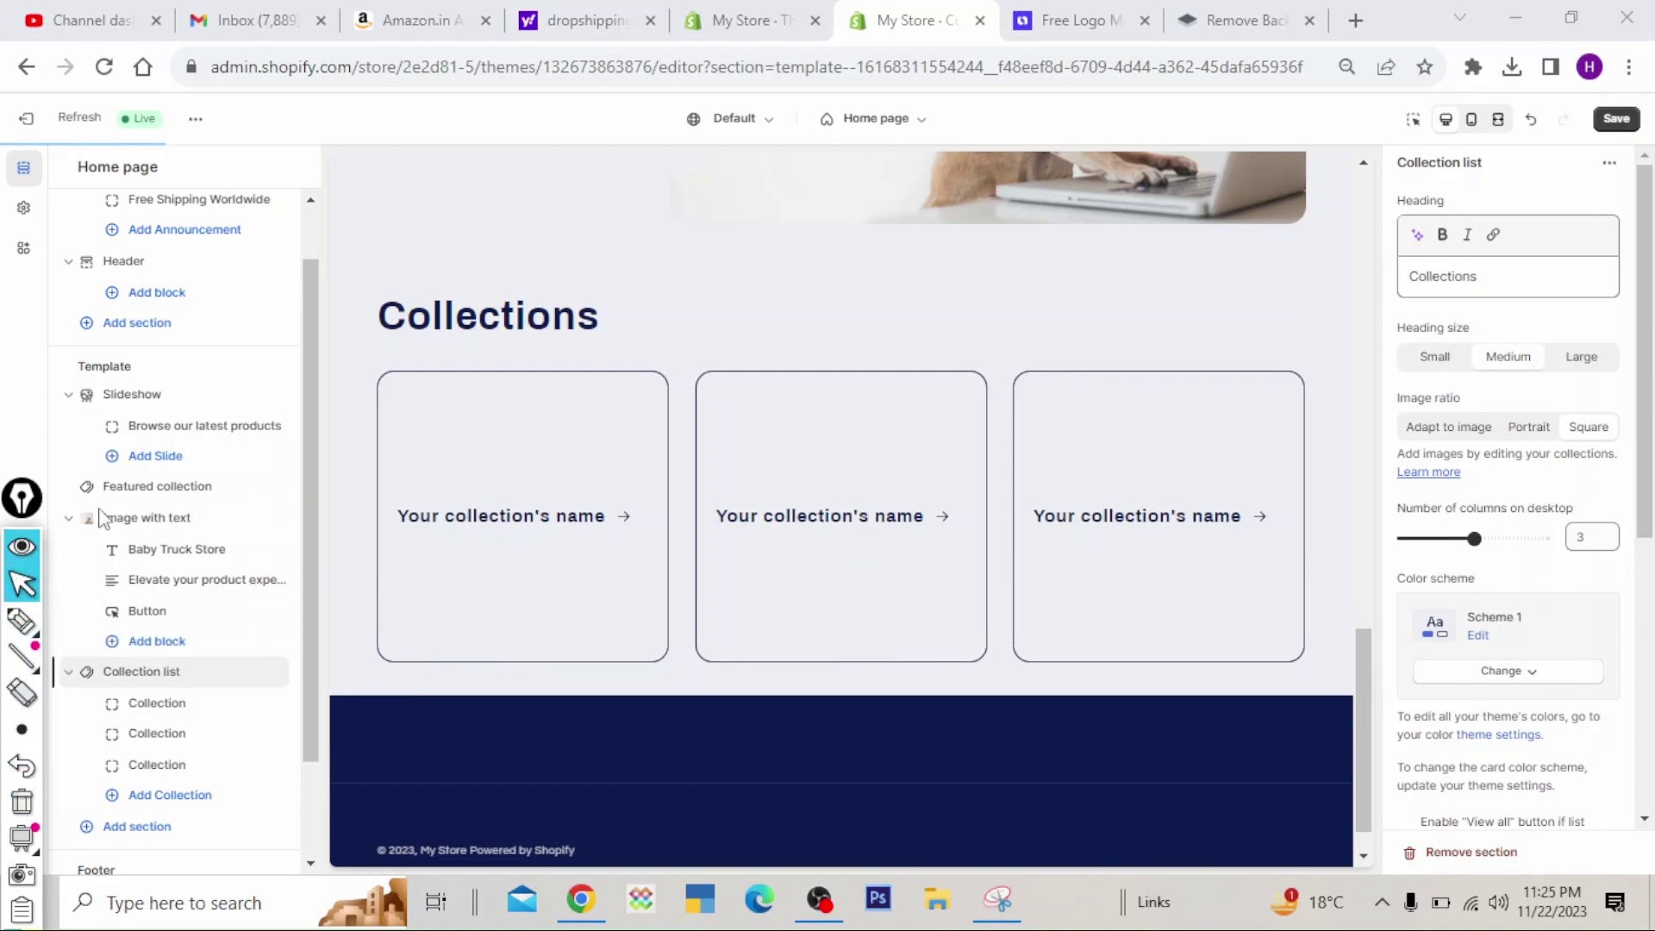
# - Open the store admin's themes page in a new browser tab, keeping the theme editor open
pyautogui.rightClick(26, 116)
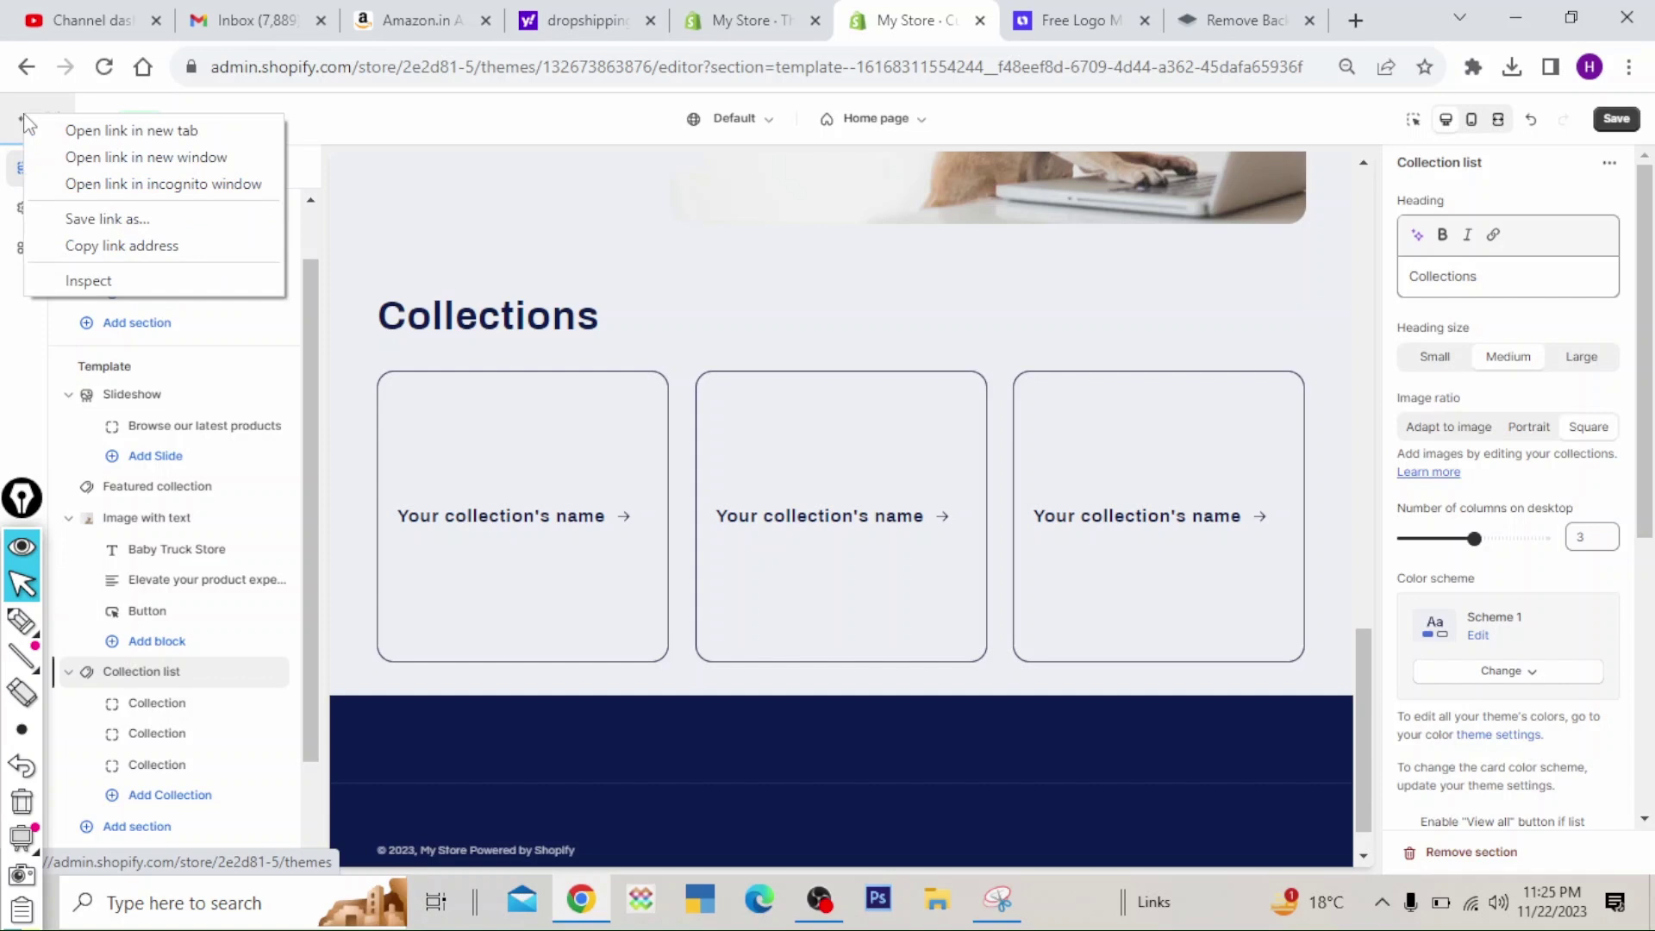
pyautogui.click(148, 132)
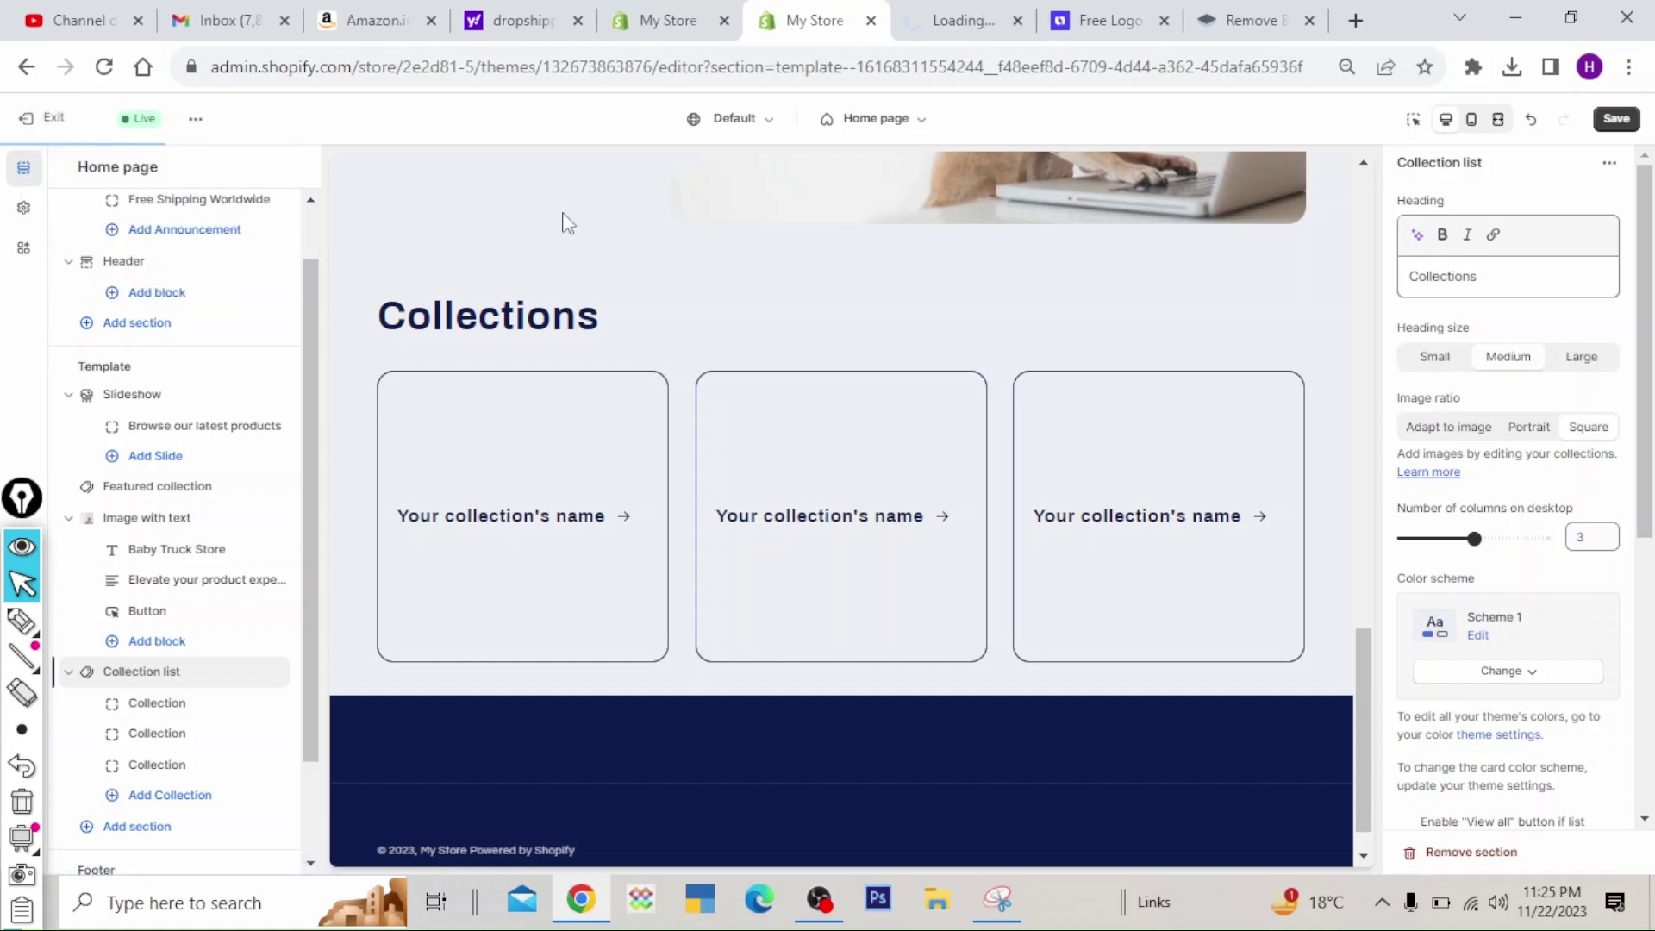
# - Switch to the store admin's themes page, outline the Products entry in red with the annotation pen, and clear the drawing
pyautogui.hotkey('ctrl', 'Tab')
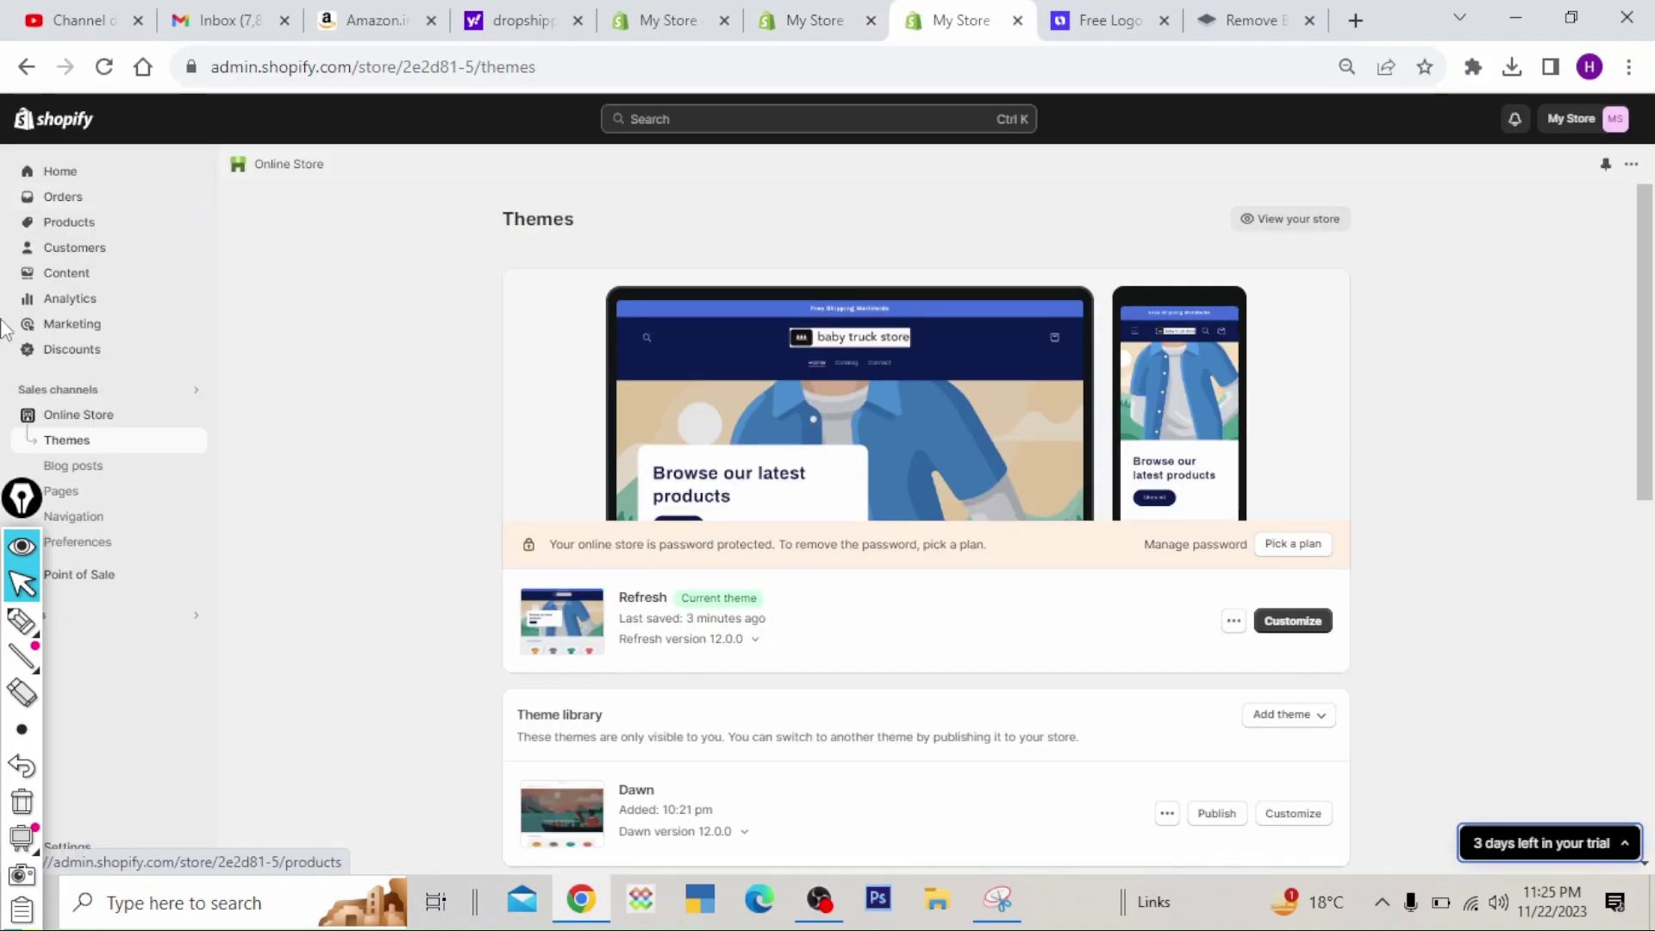
pyautogui.click(21, 634)
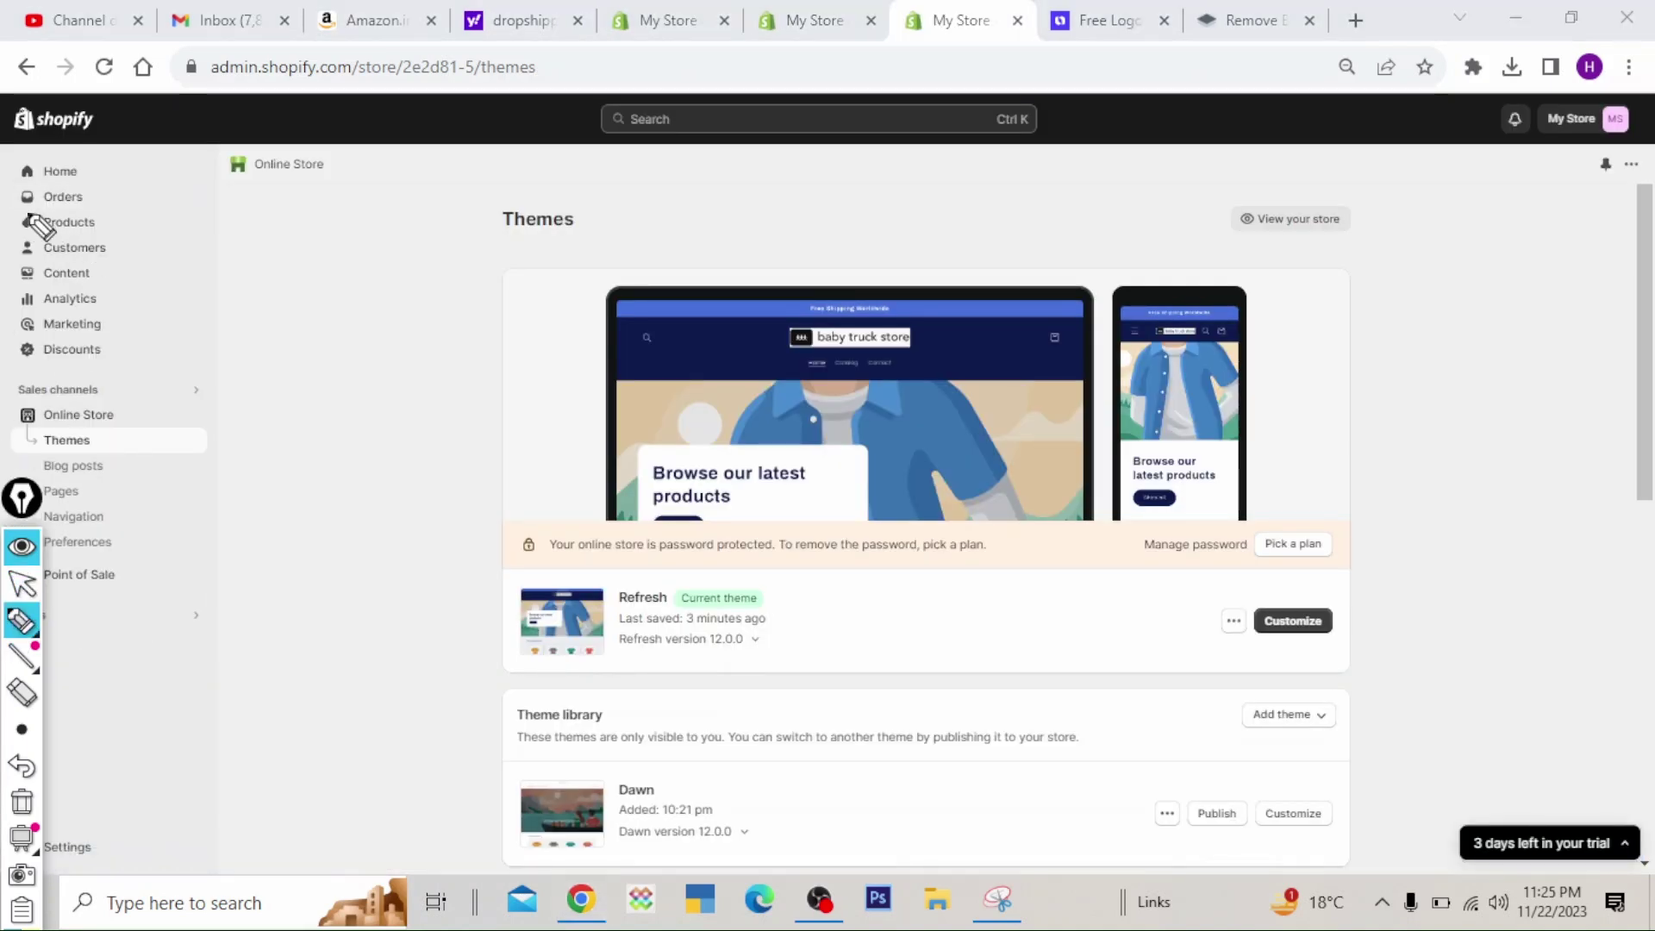
pyautogui.moveTo(16, 210)
pyautogui.mouseDown()
pyautogui.moveTo(99, 209)
pyautogui.moveTo(70, 250)
pyautogui.moveTo(9, 237)
pyautogui.moveTo(21, 215)
pyautogui.mouseUp()
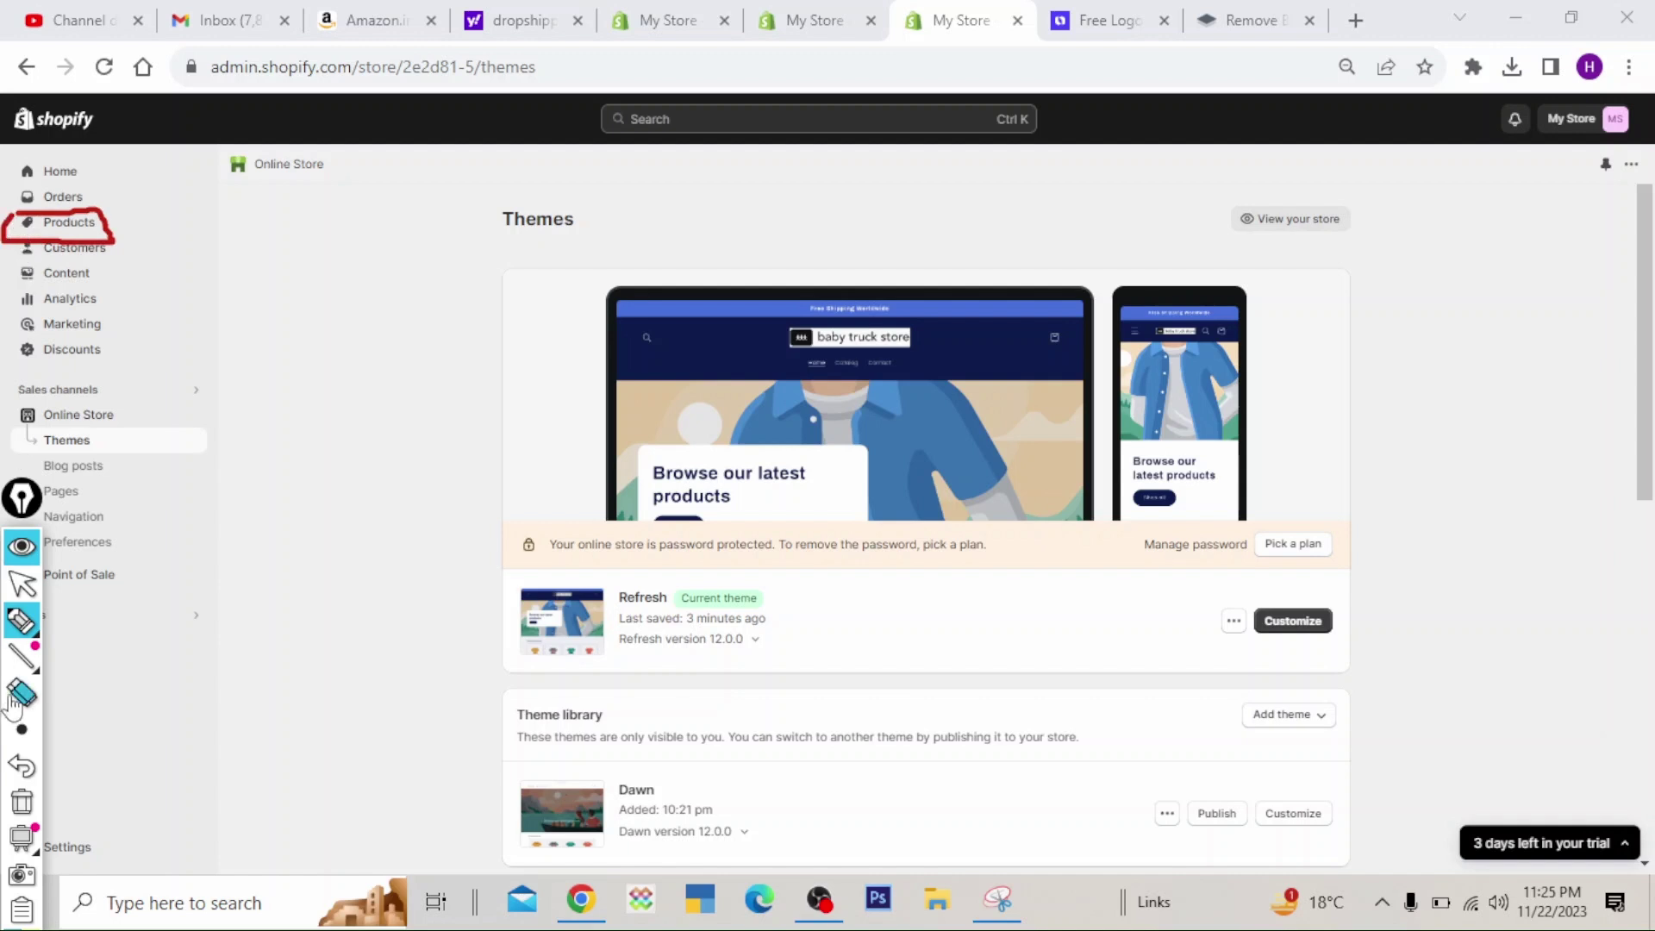
pyautogui.click(22, 801)
pyautogui.click(20, 579)
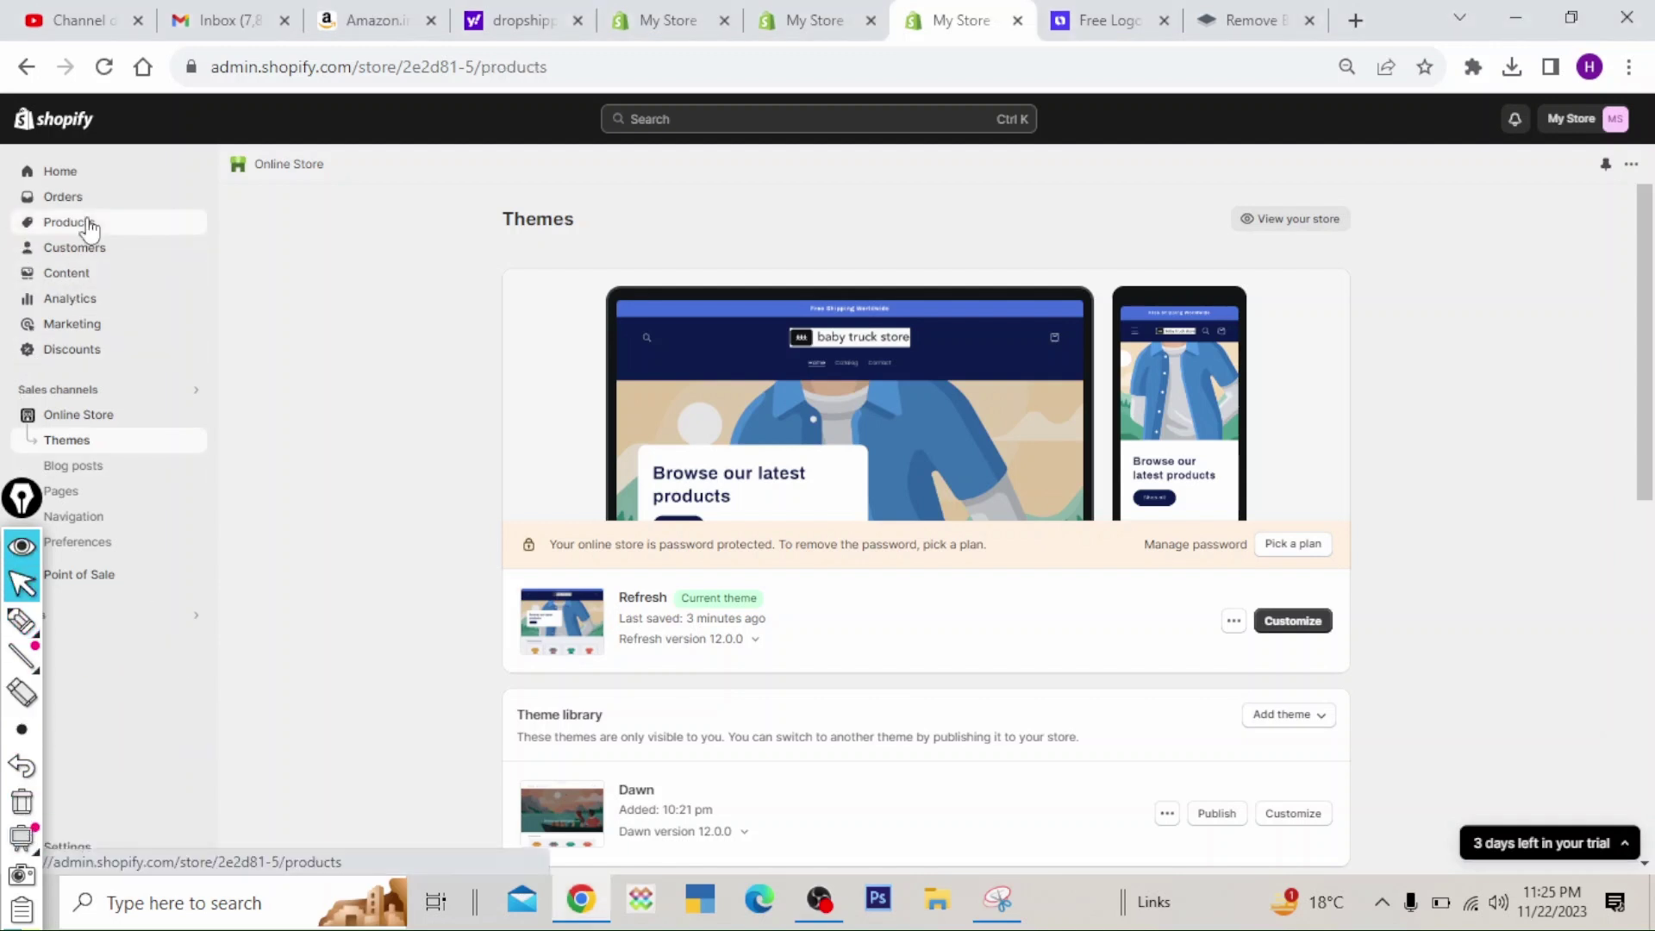
# - Open the store's Products page and start adding a new product
pyautogui.click(70, 223)
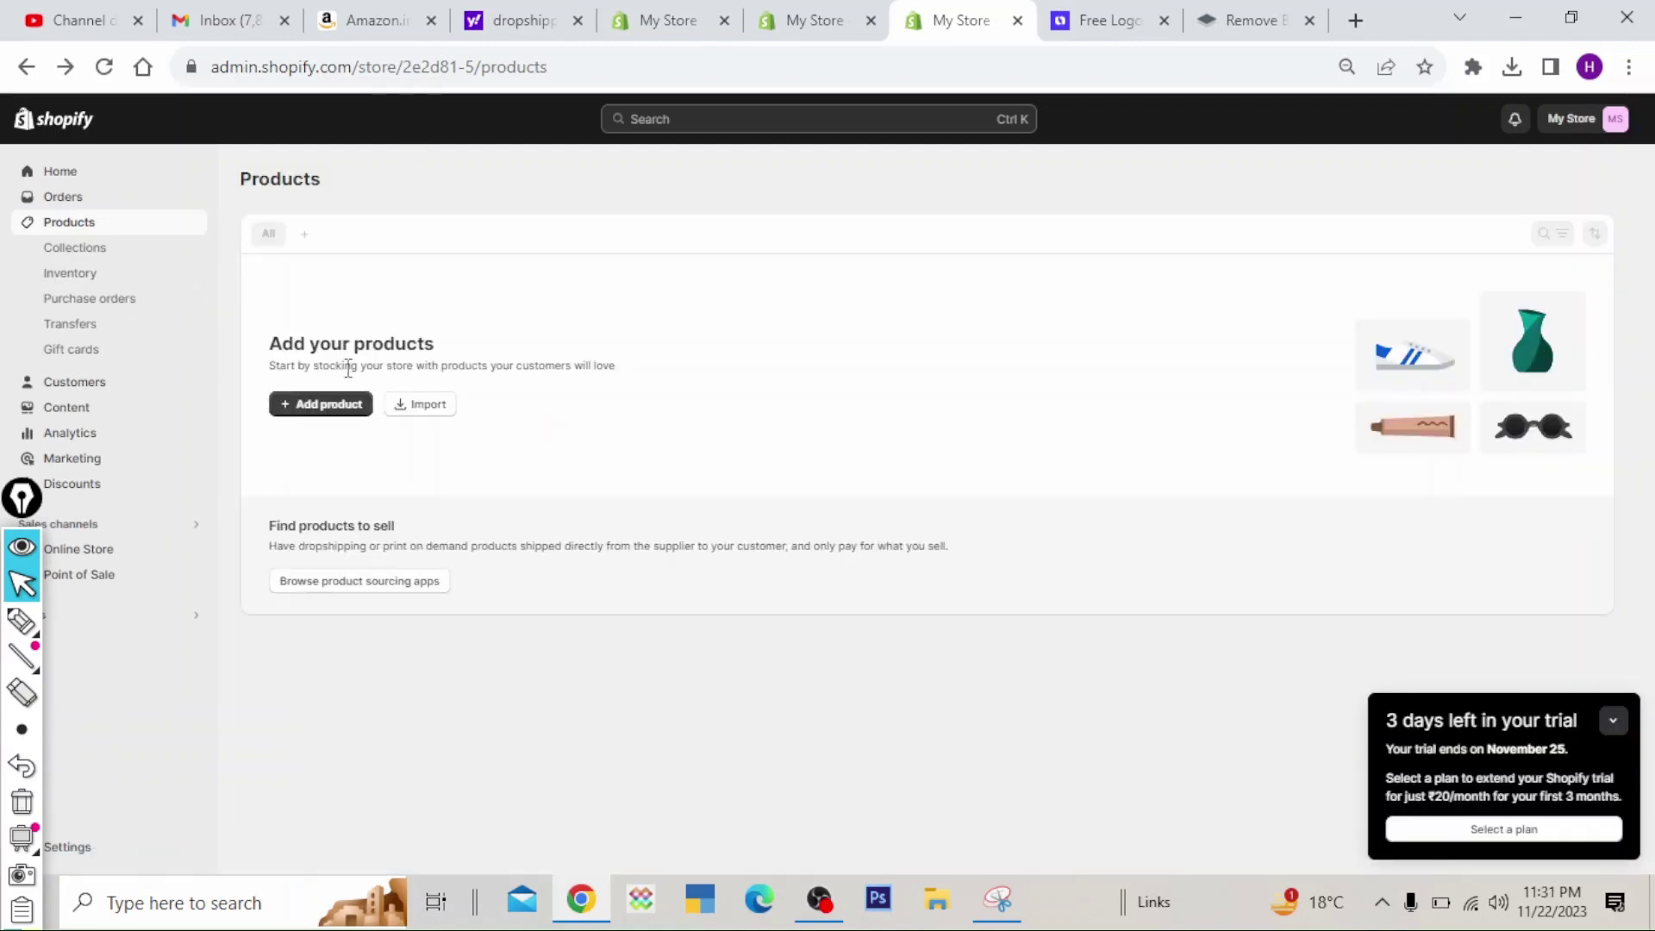
pyautogui.click(297, 407)
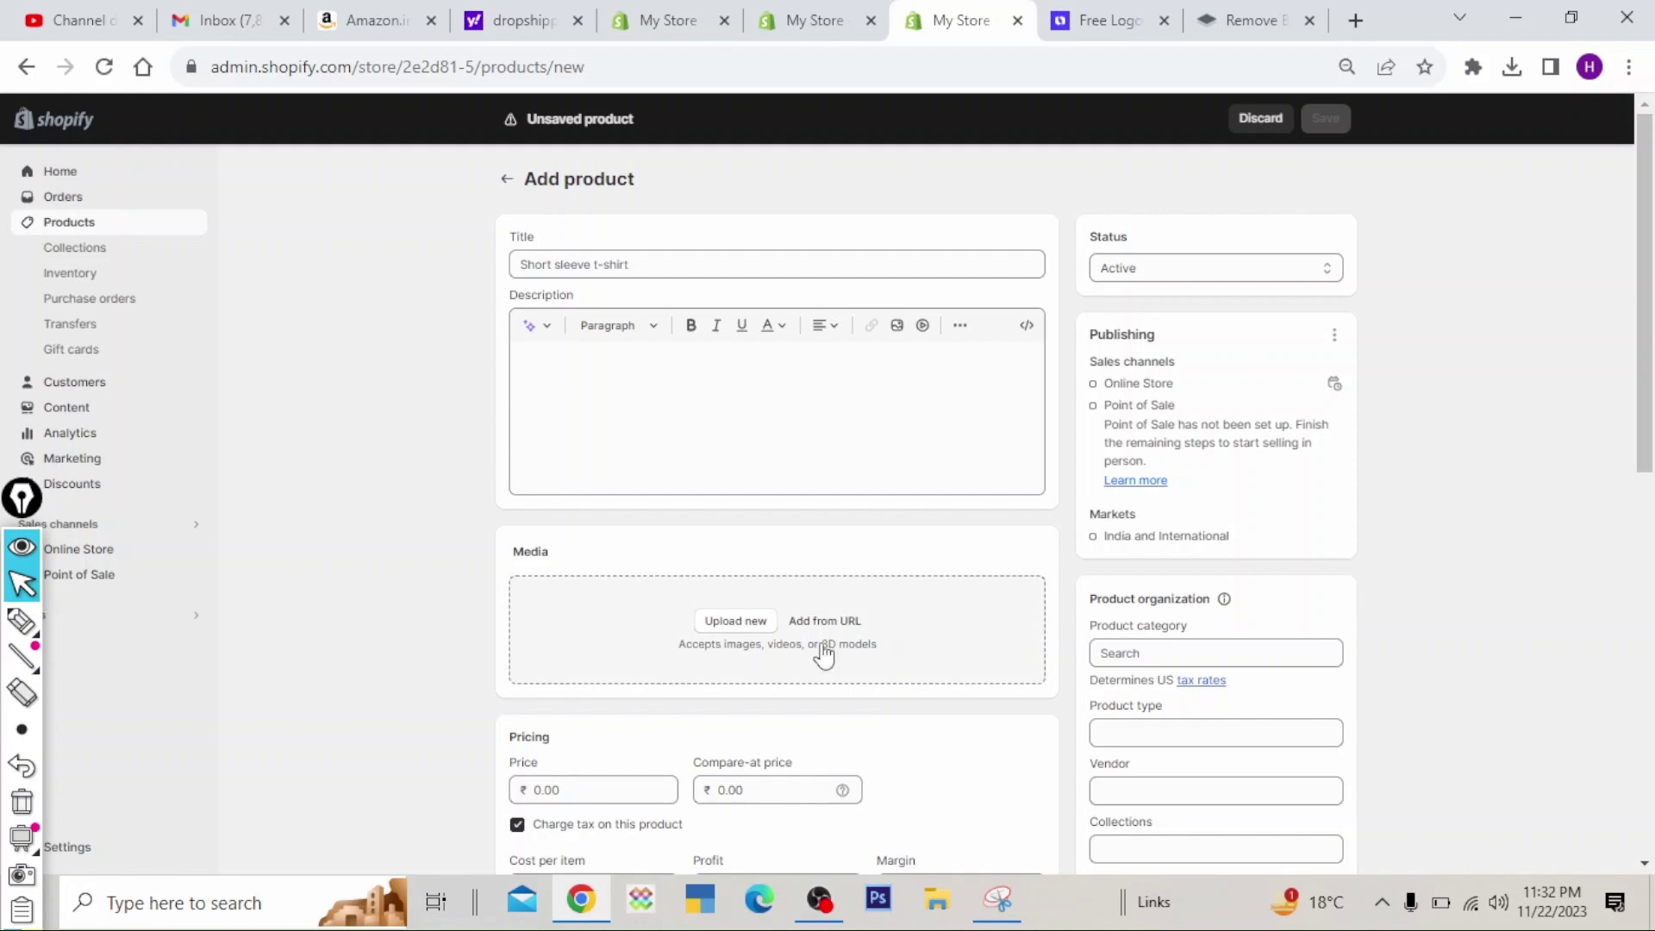
# - Set the new product's price to ₹149 and its compare-at price to ₹500, leaving the cost per item empty
pyautogui.moveTo(1646, 366); pyautogui.dragTo(1646, 498)
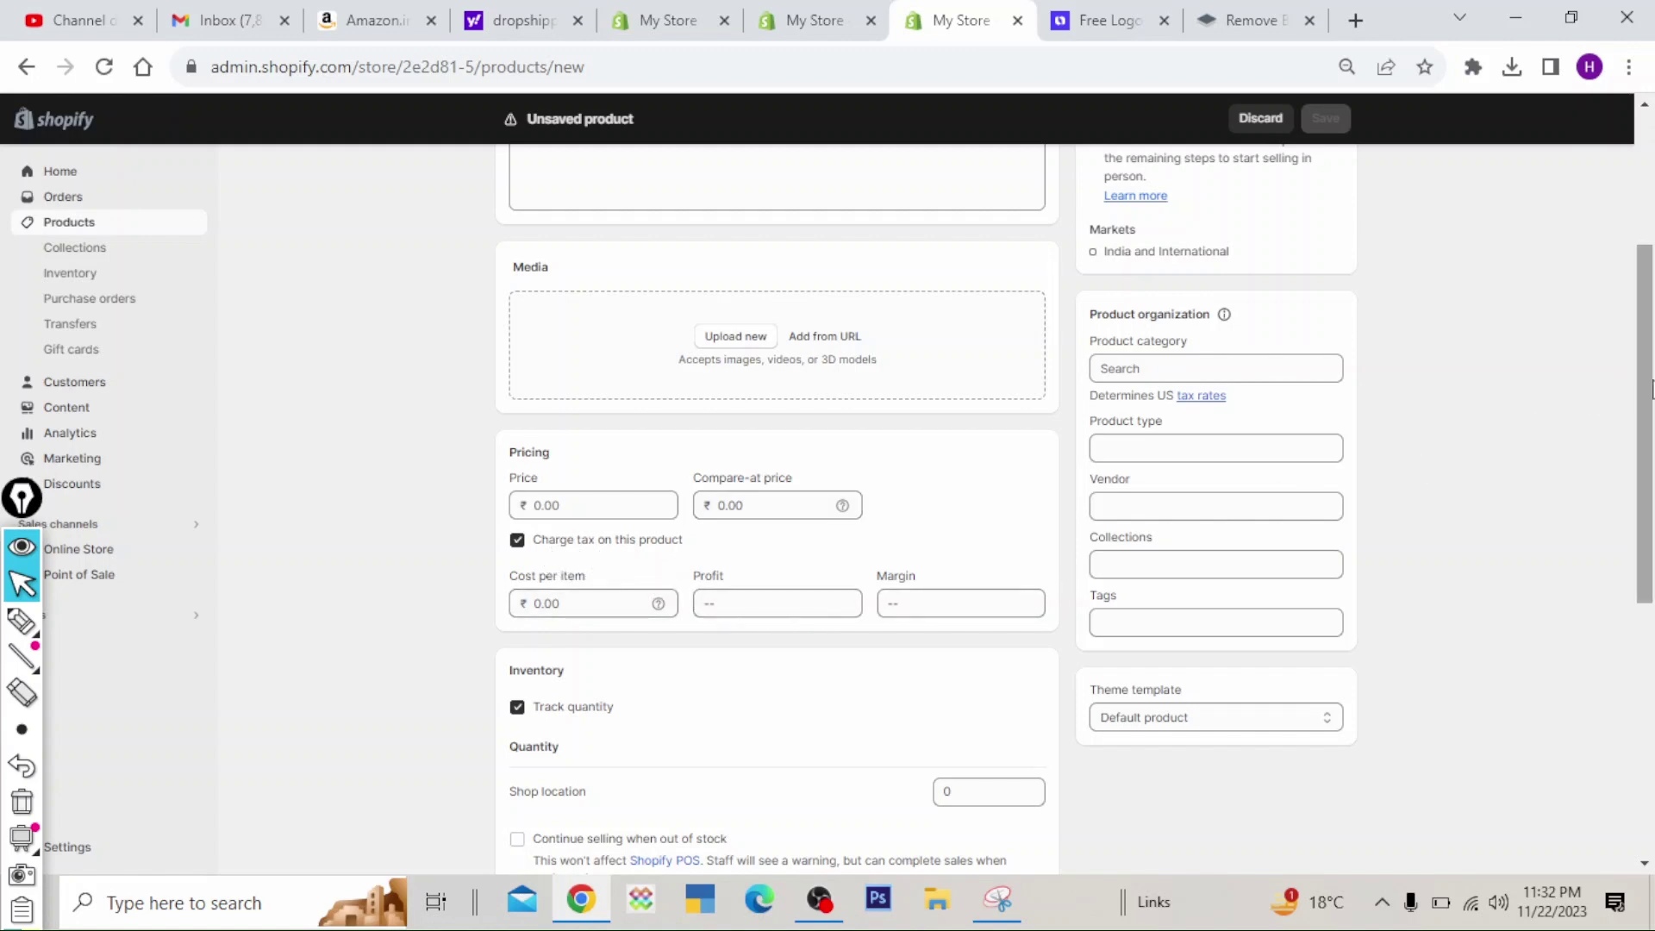
pyautogui.scroll(-1, 1650, 388)
pyautogui.click(617, 405)
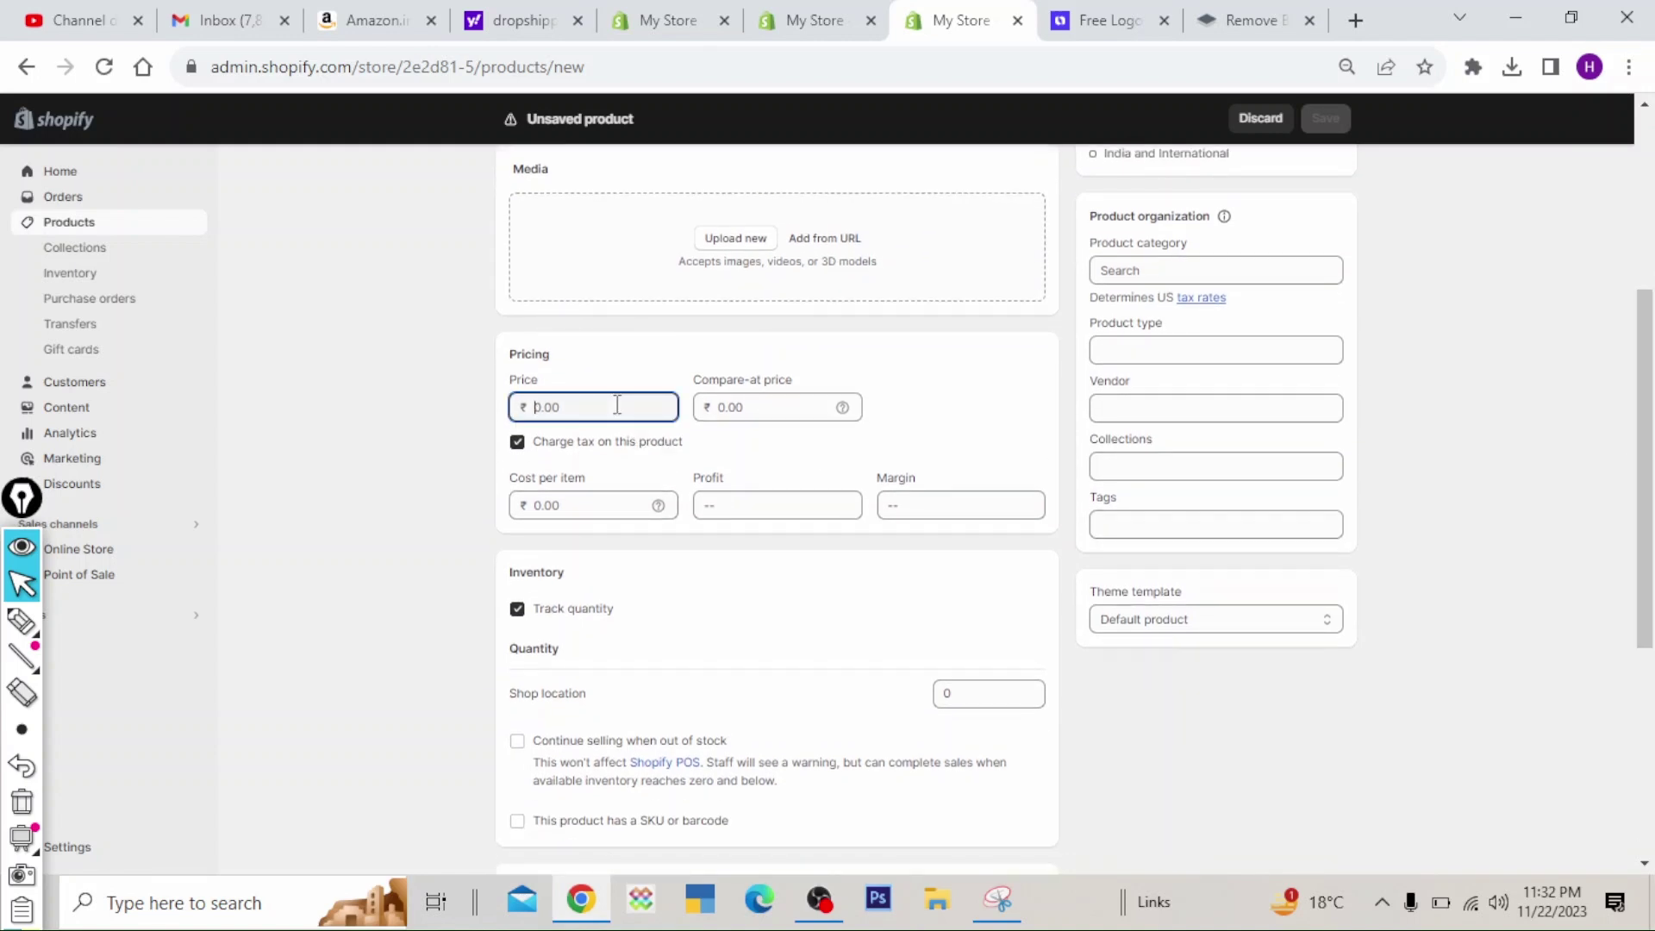
pyautogui.write('149')
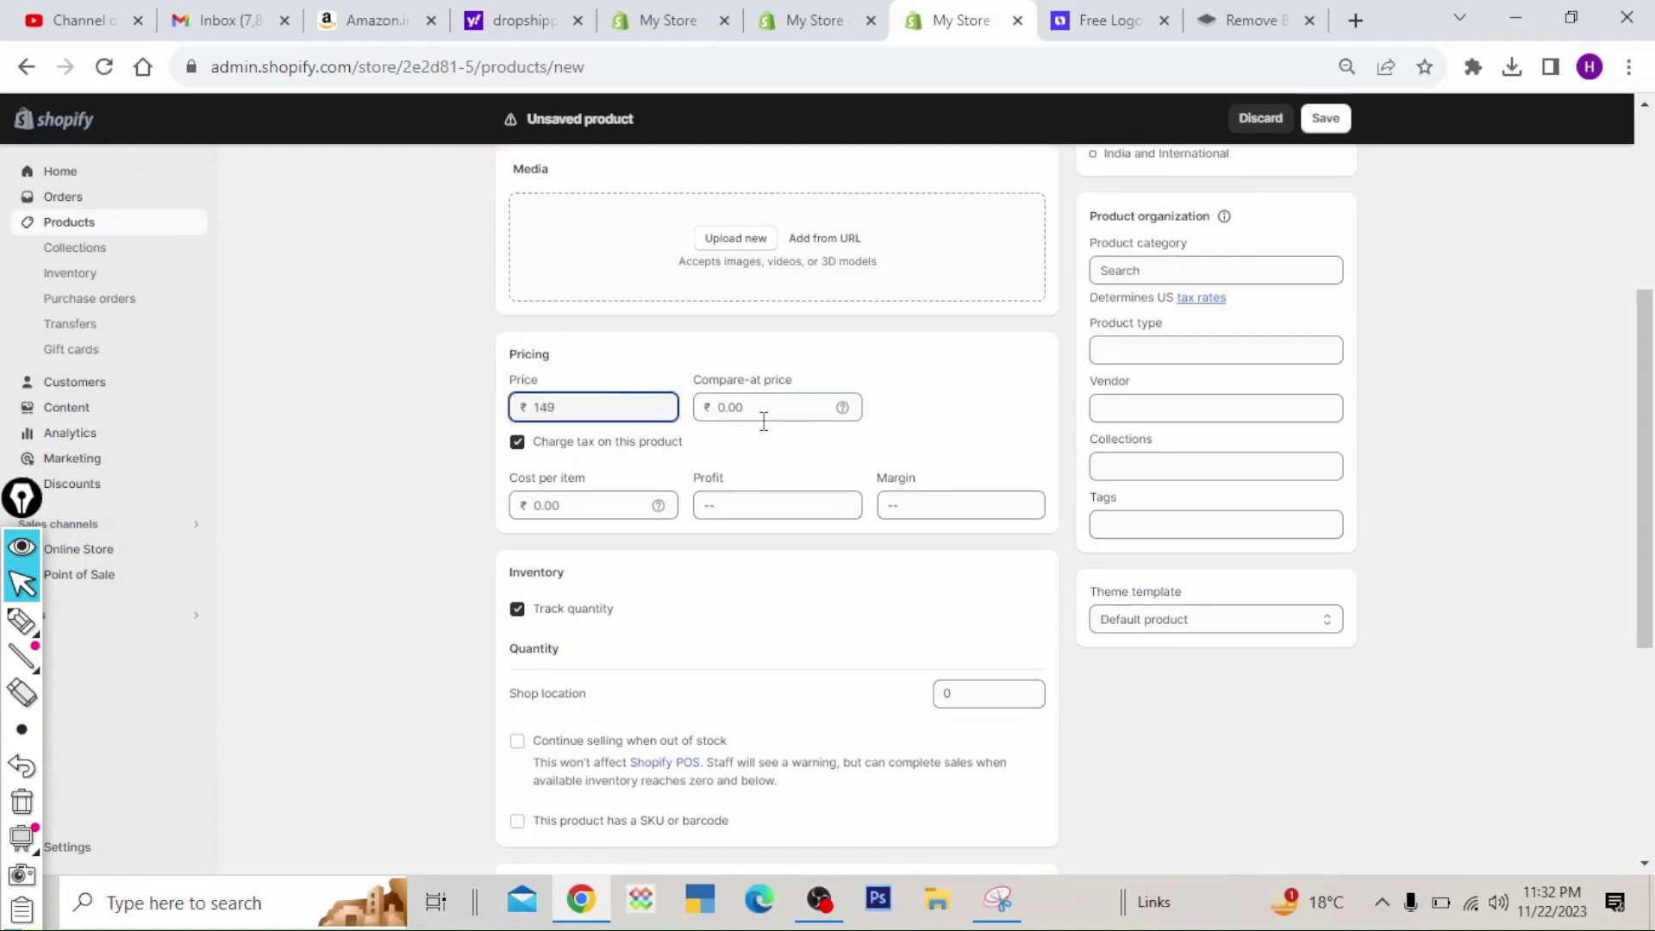
pyautogui.click(961, 423)
pyautogui.click(791, 420)
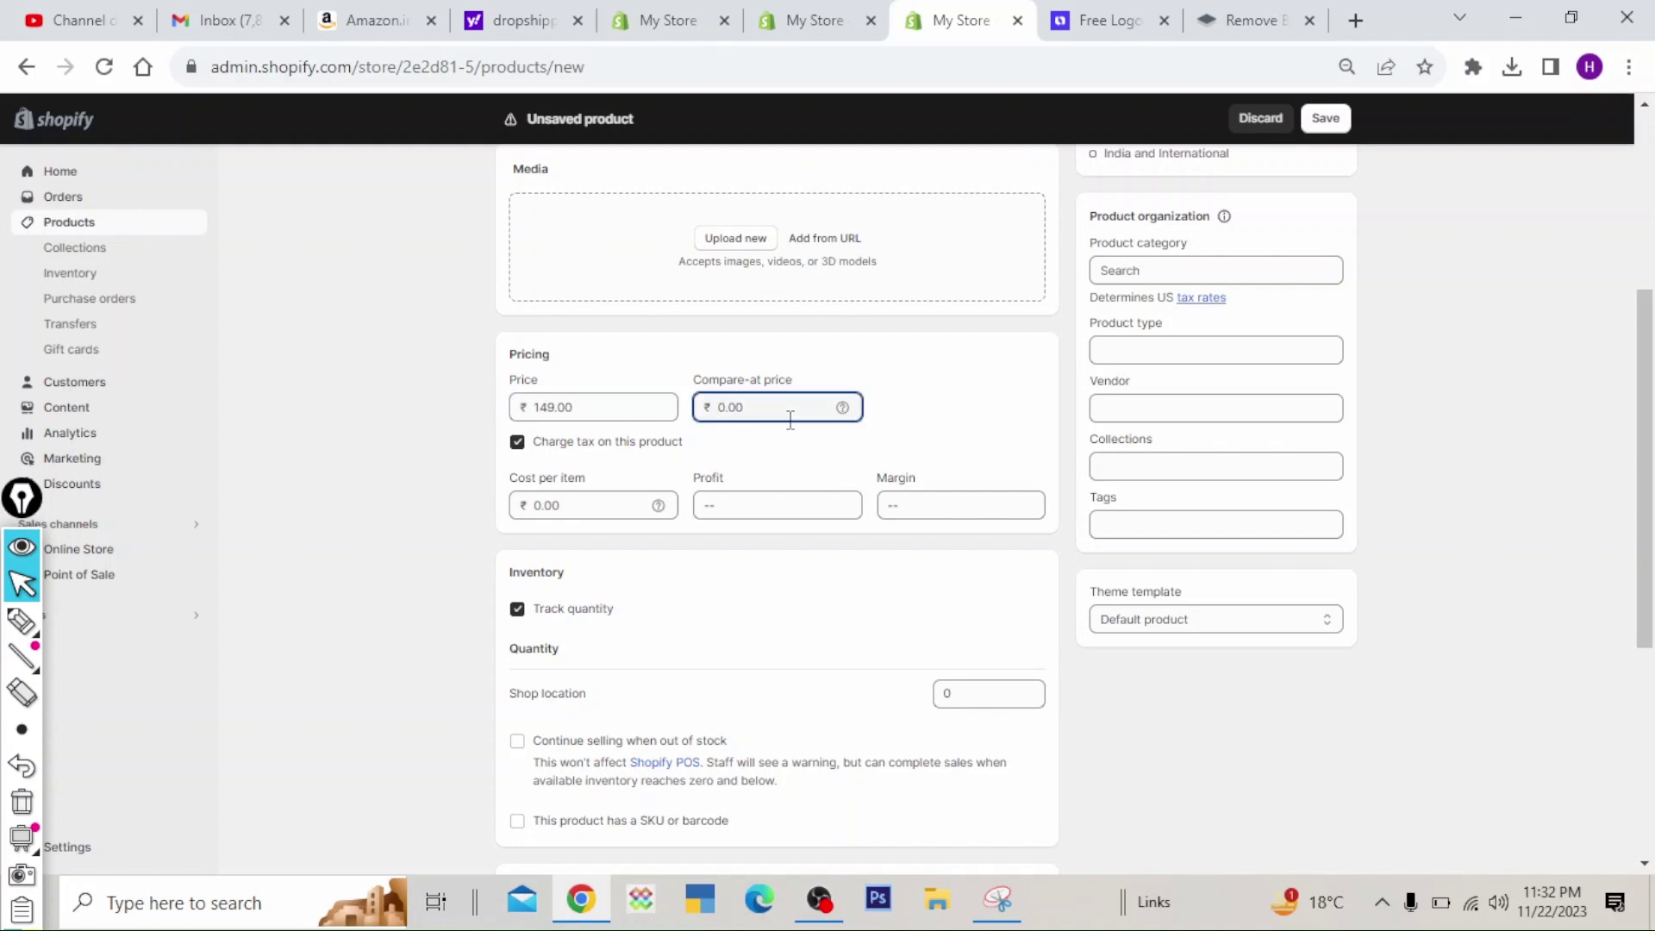
pyautogui.click(933, 421)
pyautogui.click(595, 506)
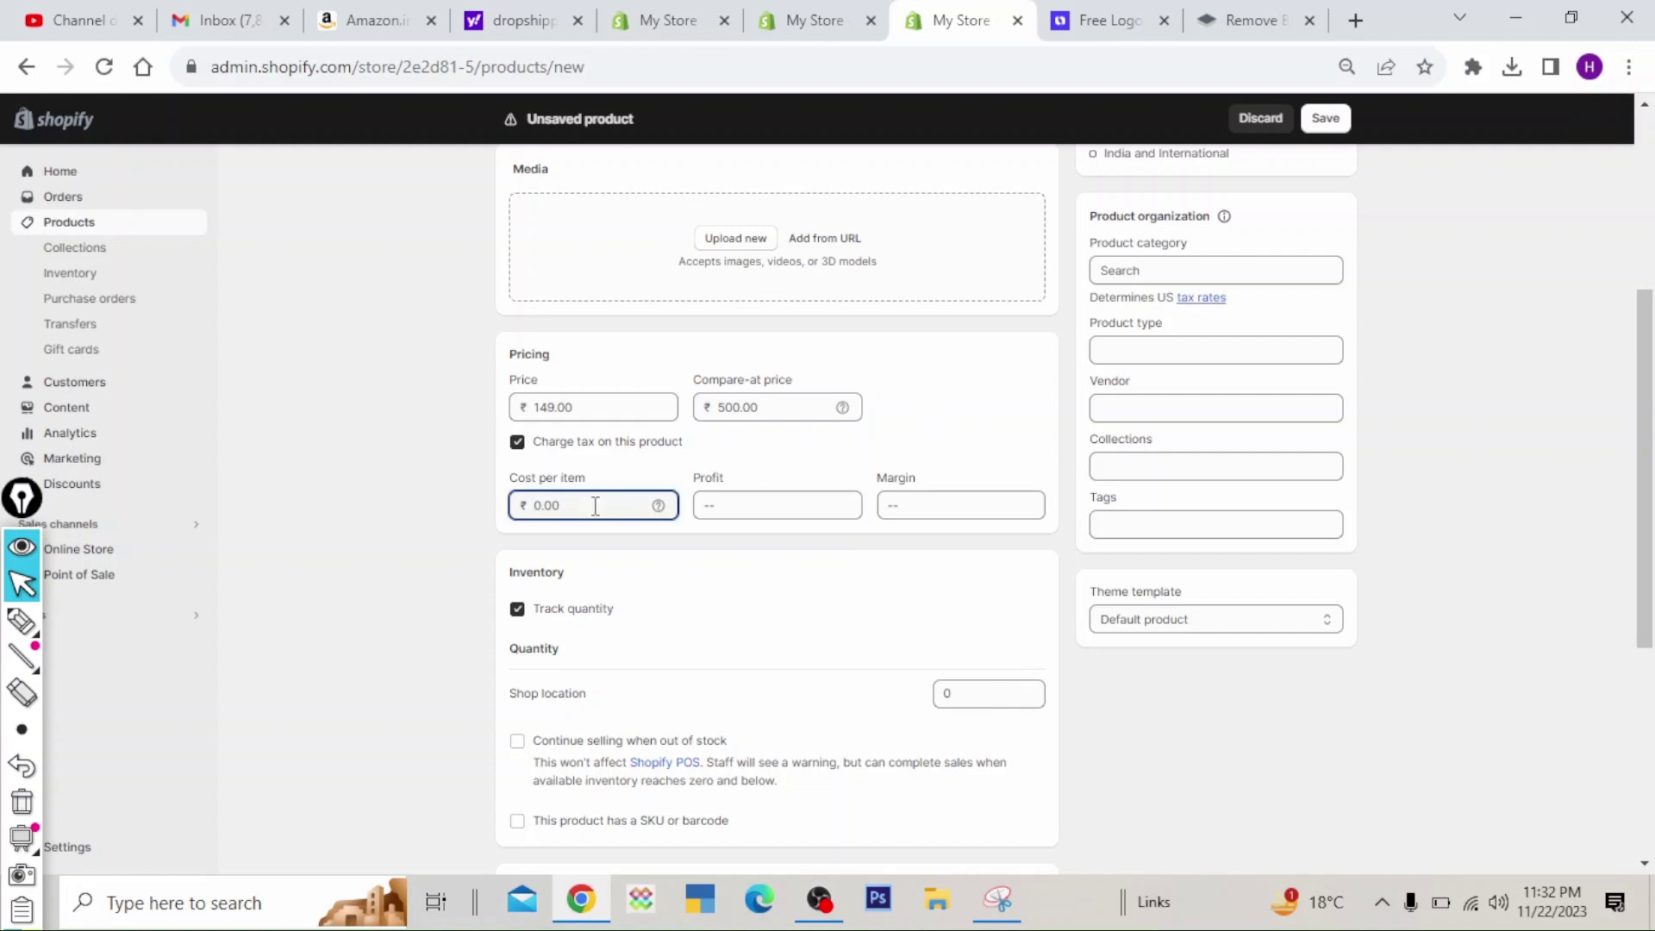
pyautogui.click(922, 431)
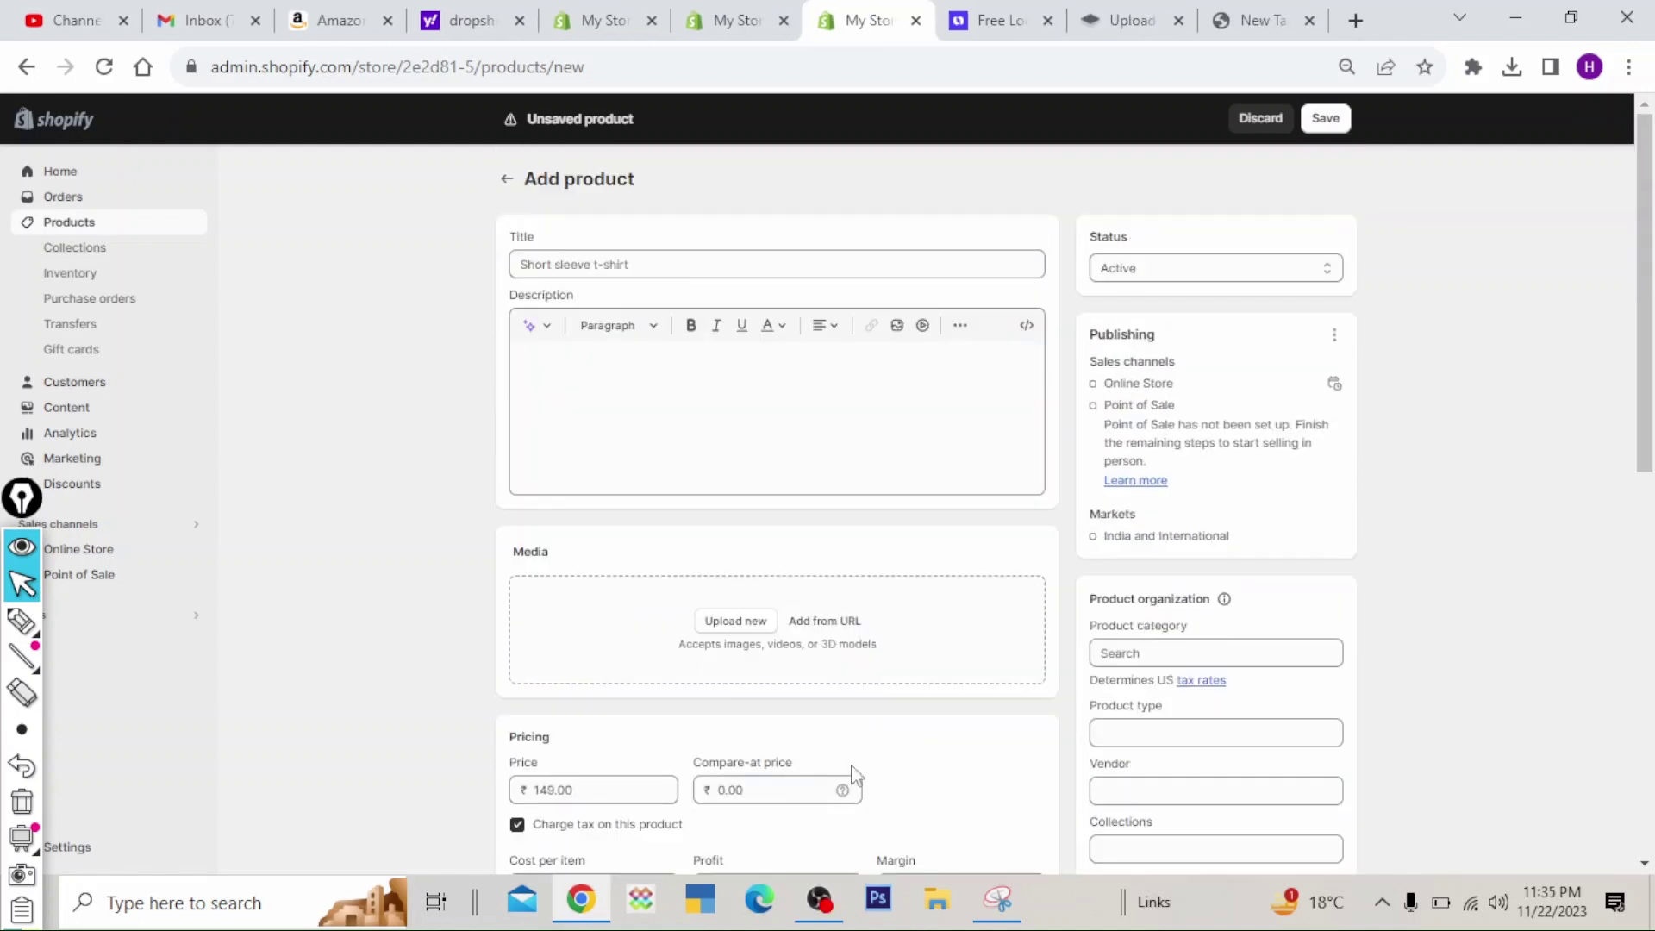
# - Find Google through a web search in the empty browser tab and open its home page
pyautogui.click(1241, 19)
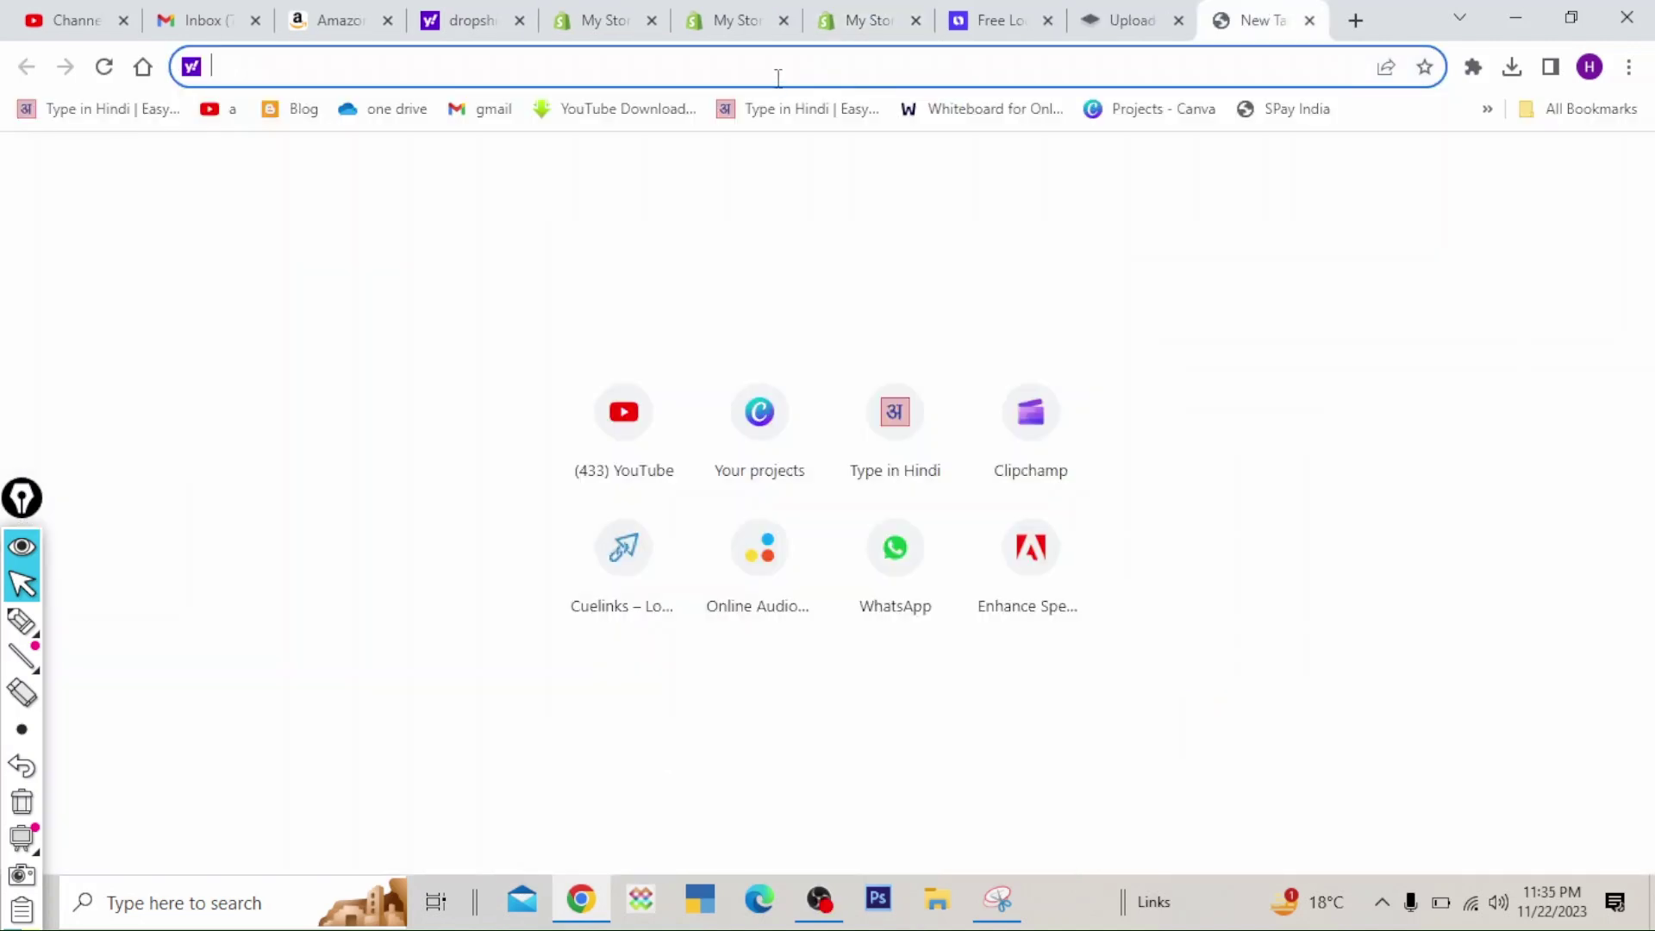
pyautogui.write('g')
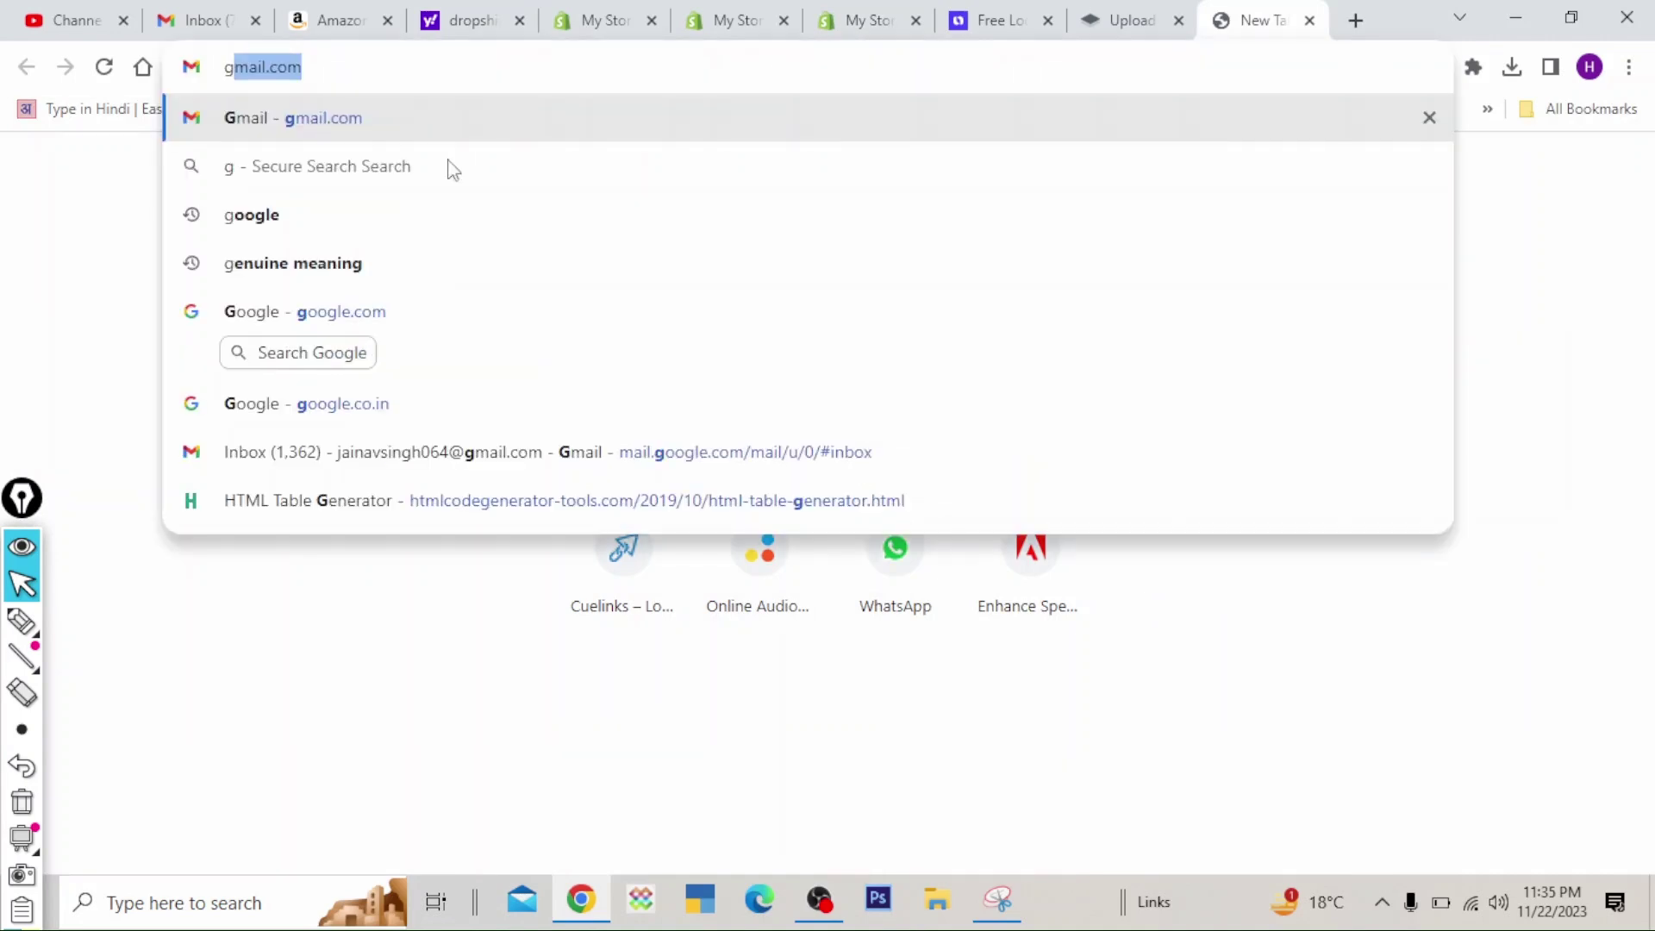
pyautogui.click(317, 231)
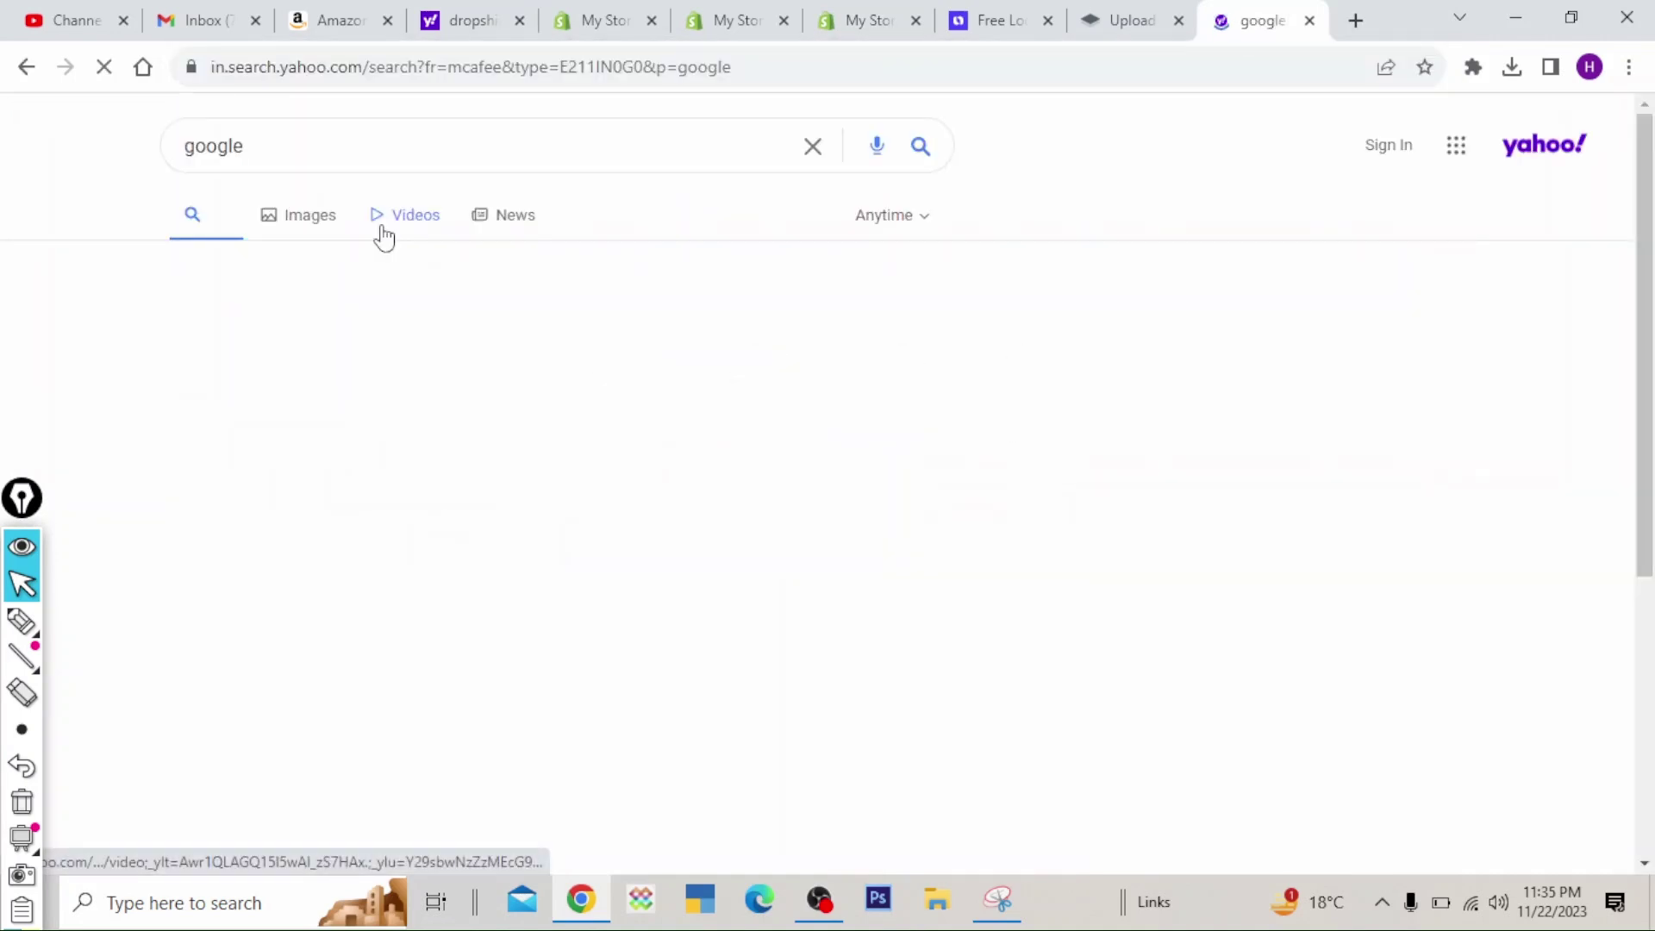
pyautogui.click(236, 348)
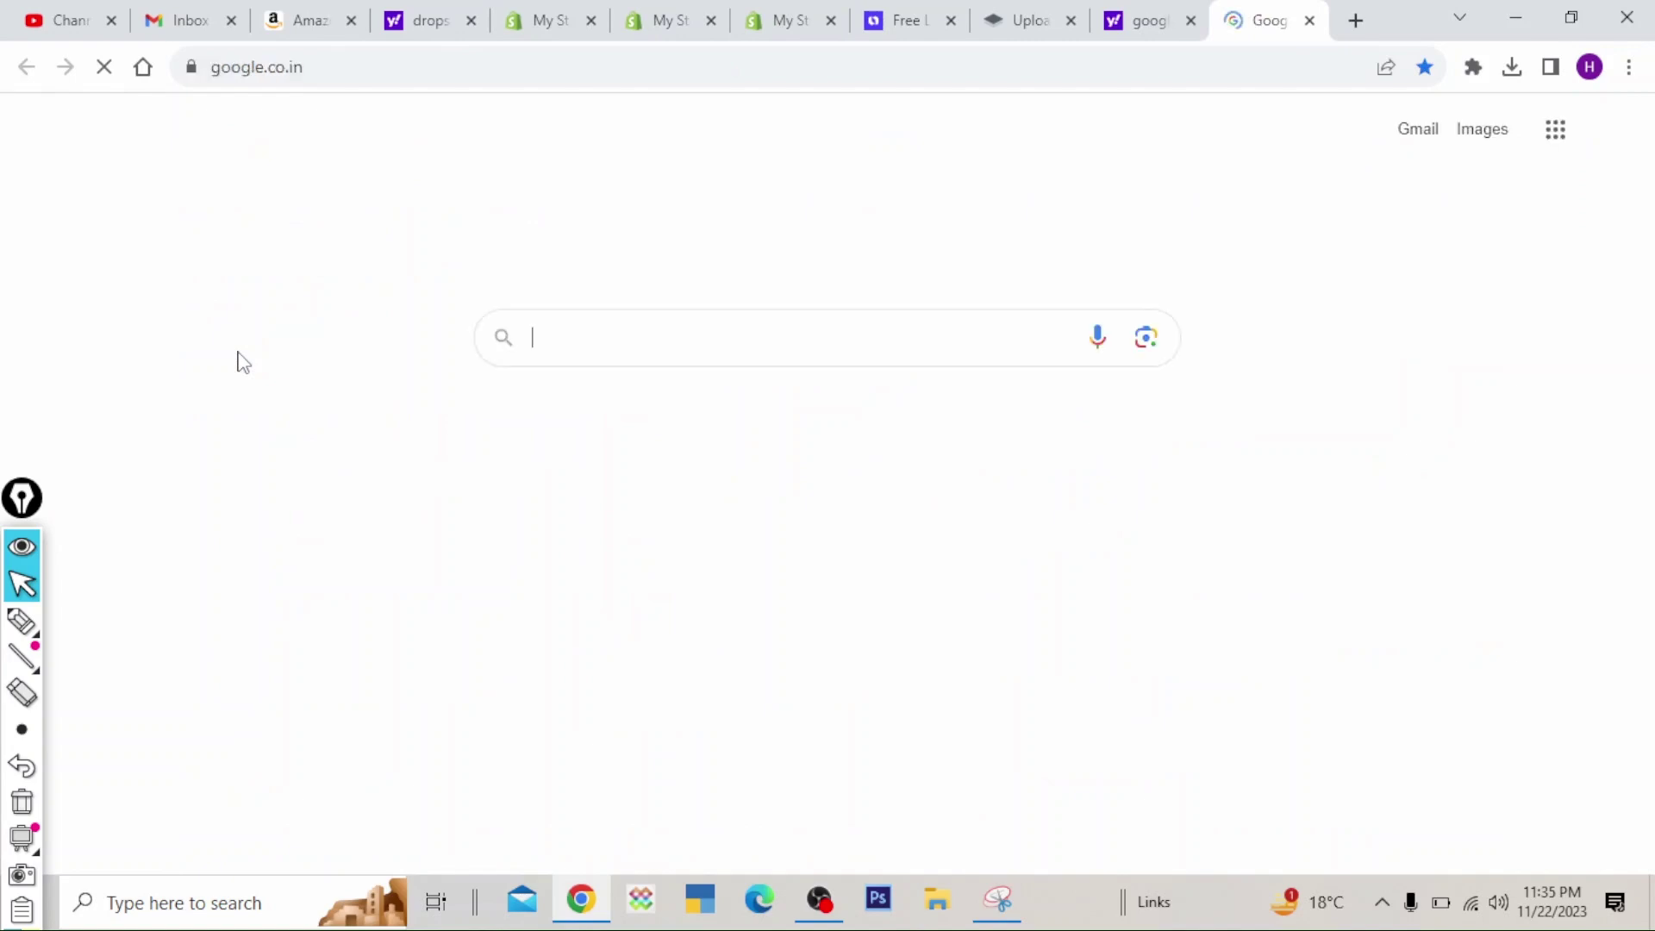
# - Search Google for "baby amezing toys", accept the corrected spelling "baby amazing toys", and switch to the image results
pyautogui.click(640, 351)
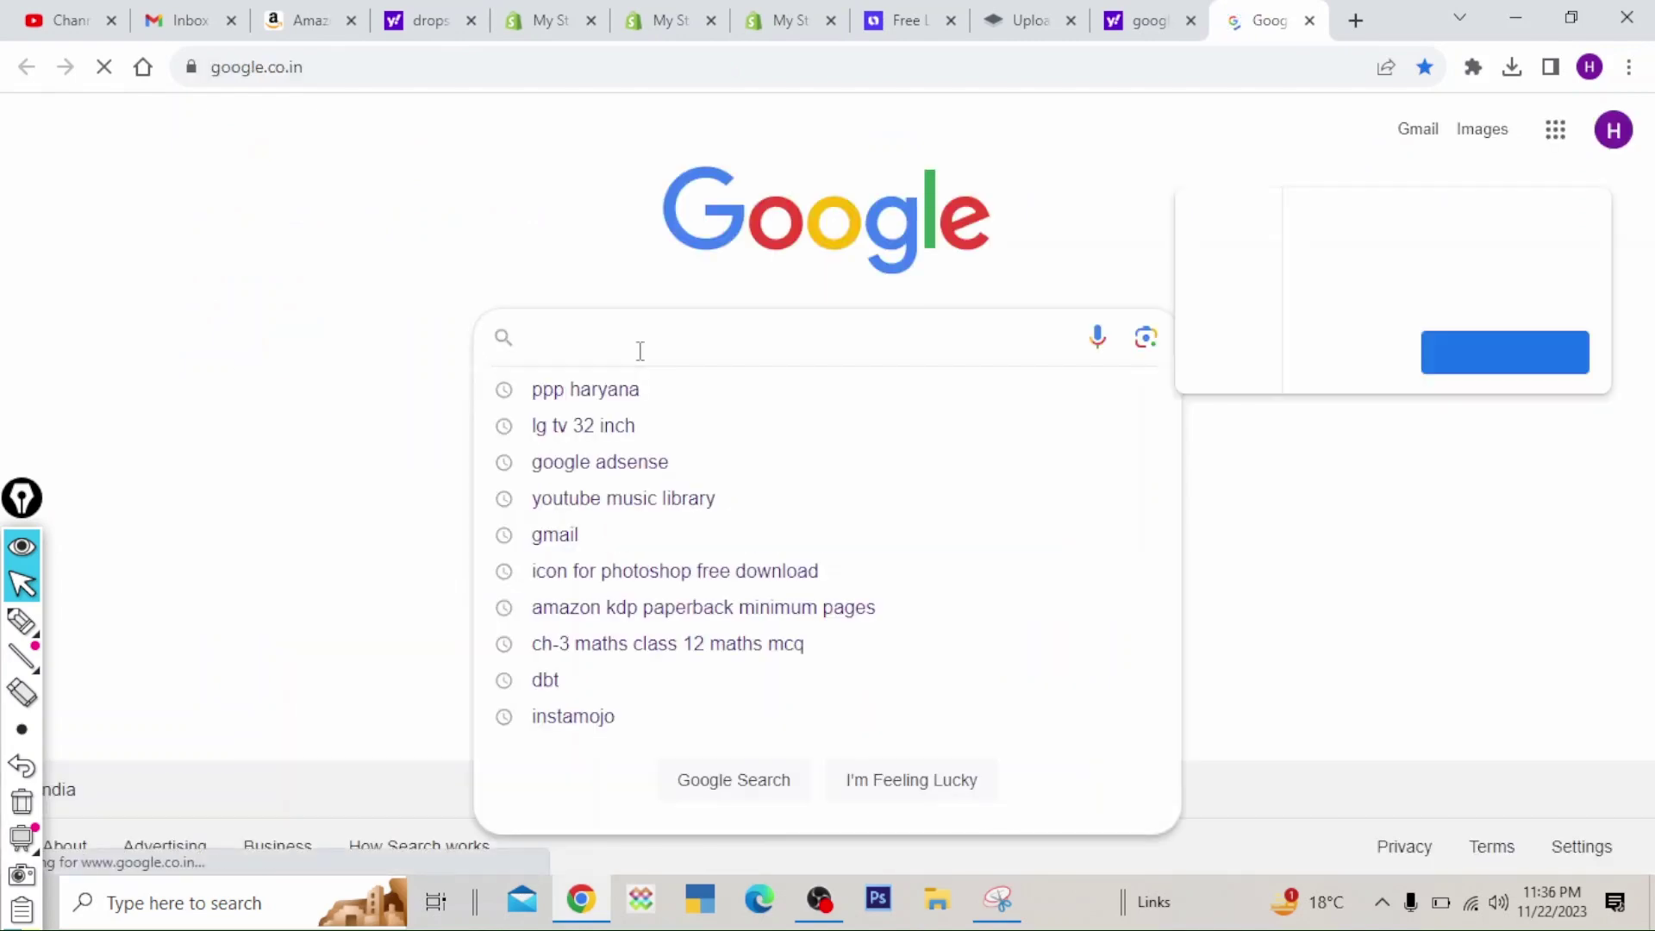
pyautogui.write('baby')
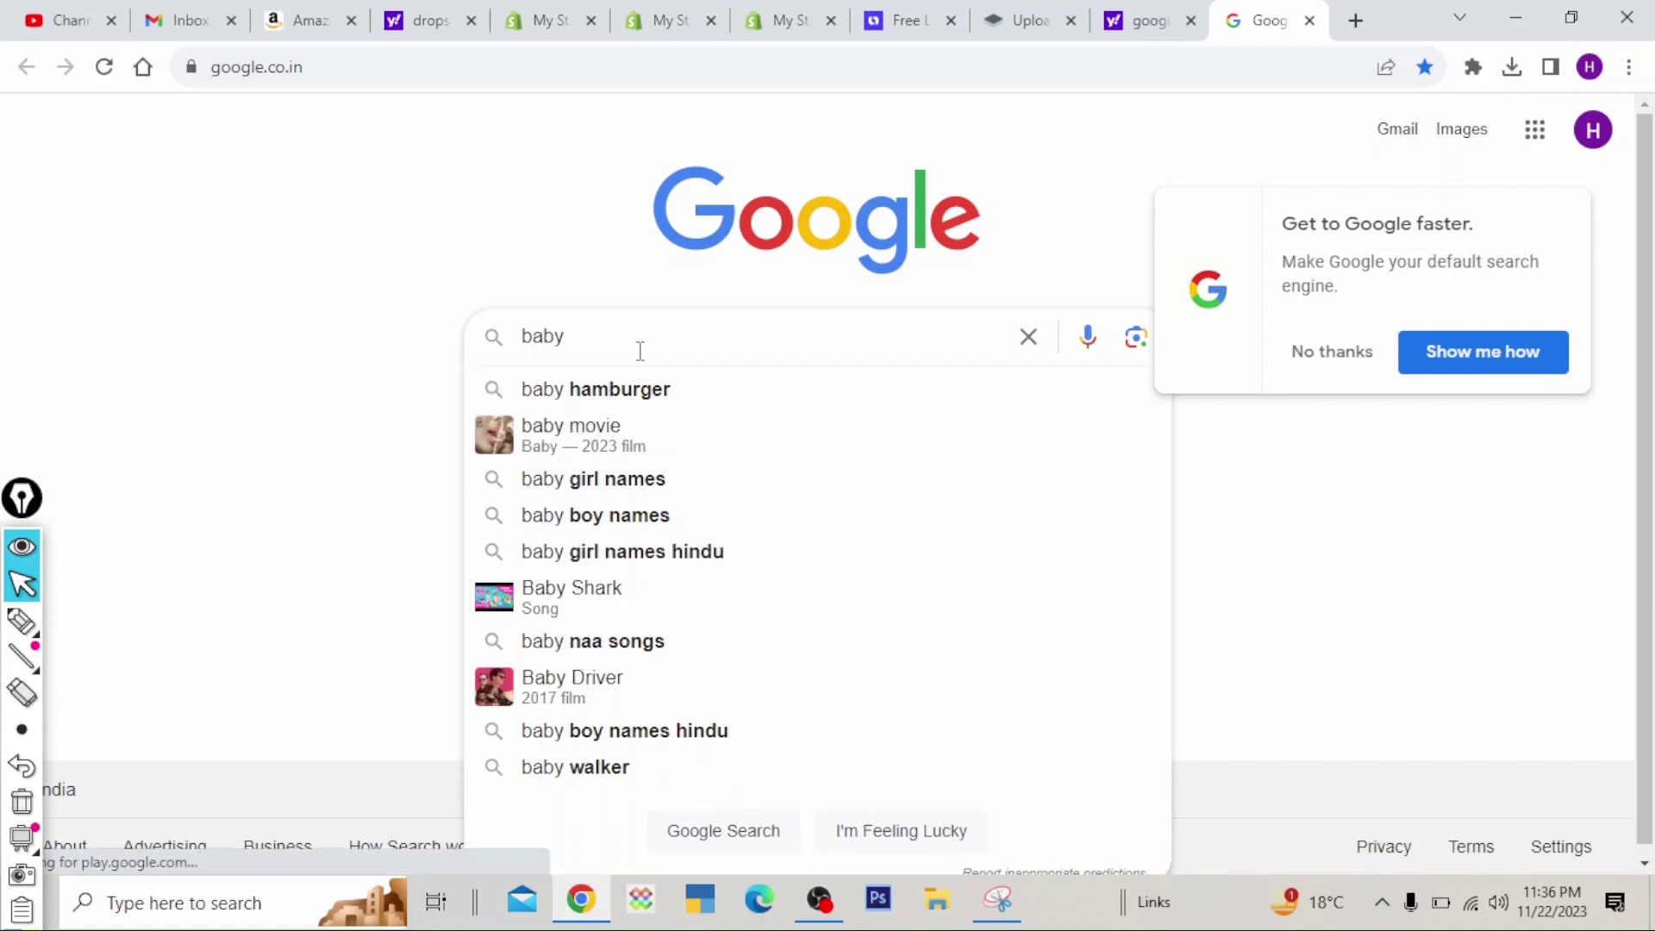
pyautogui.write(' ame')
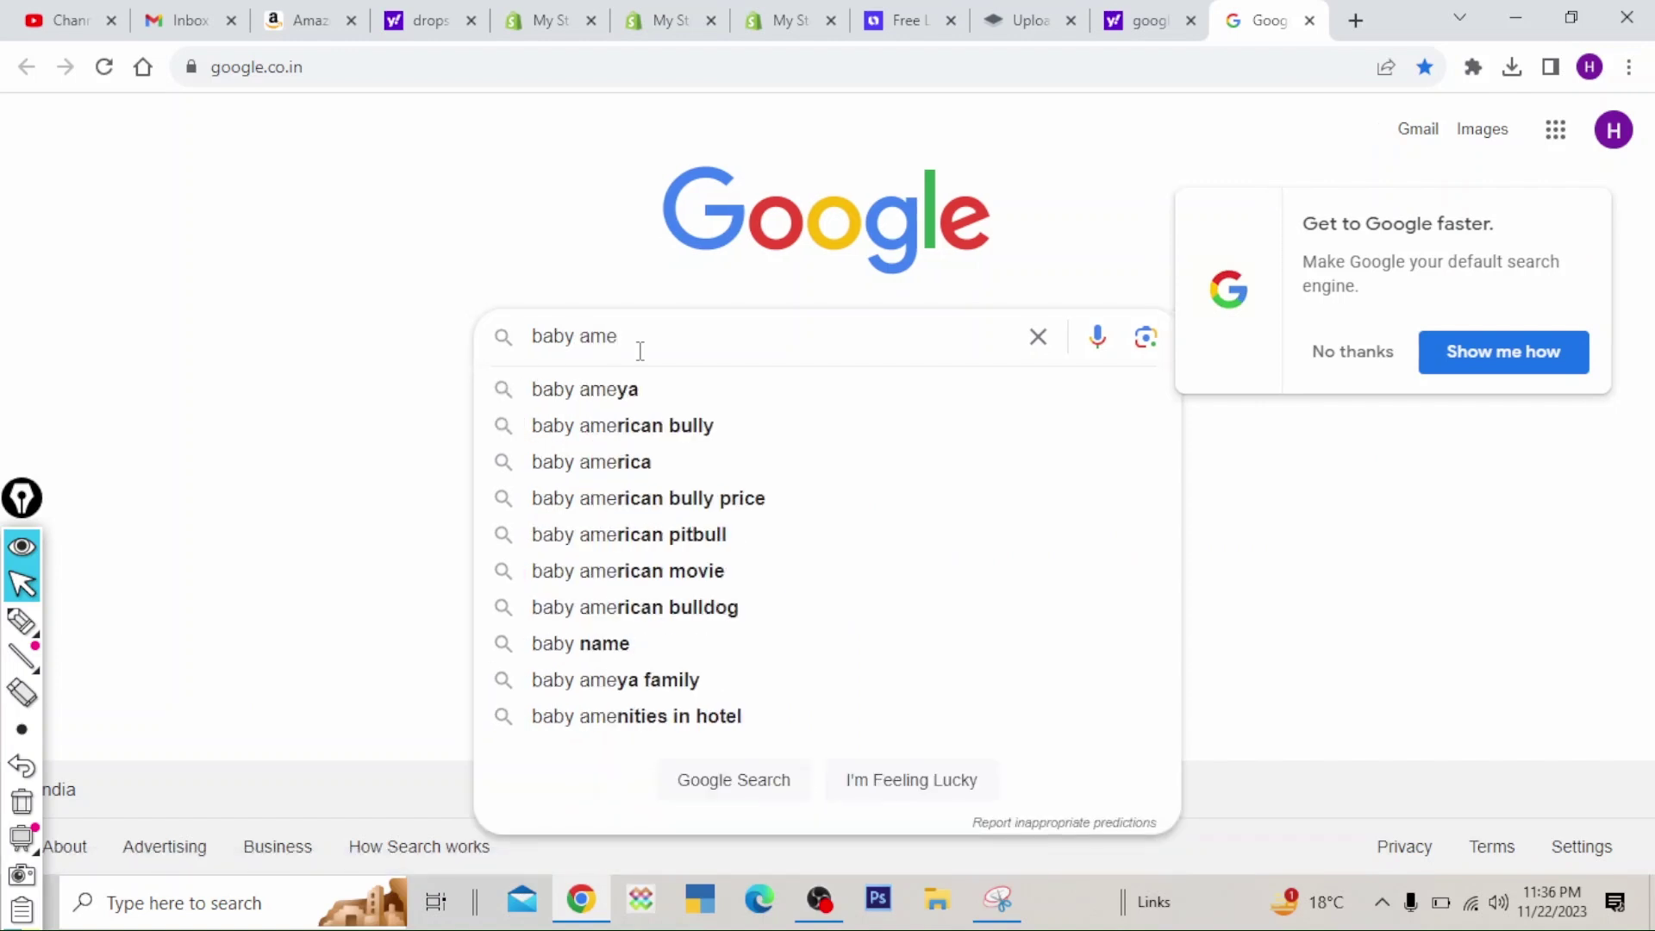
pyautogui.write('zing ')
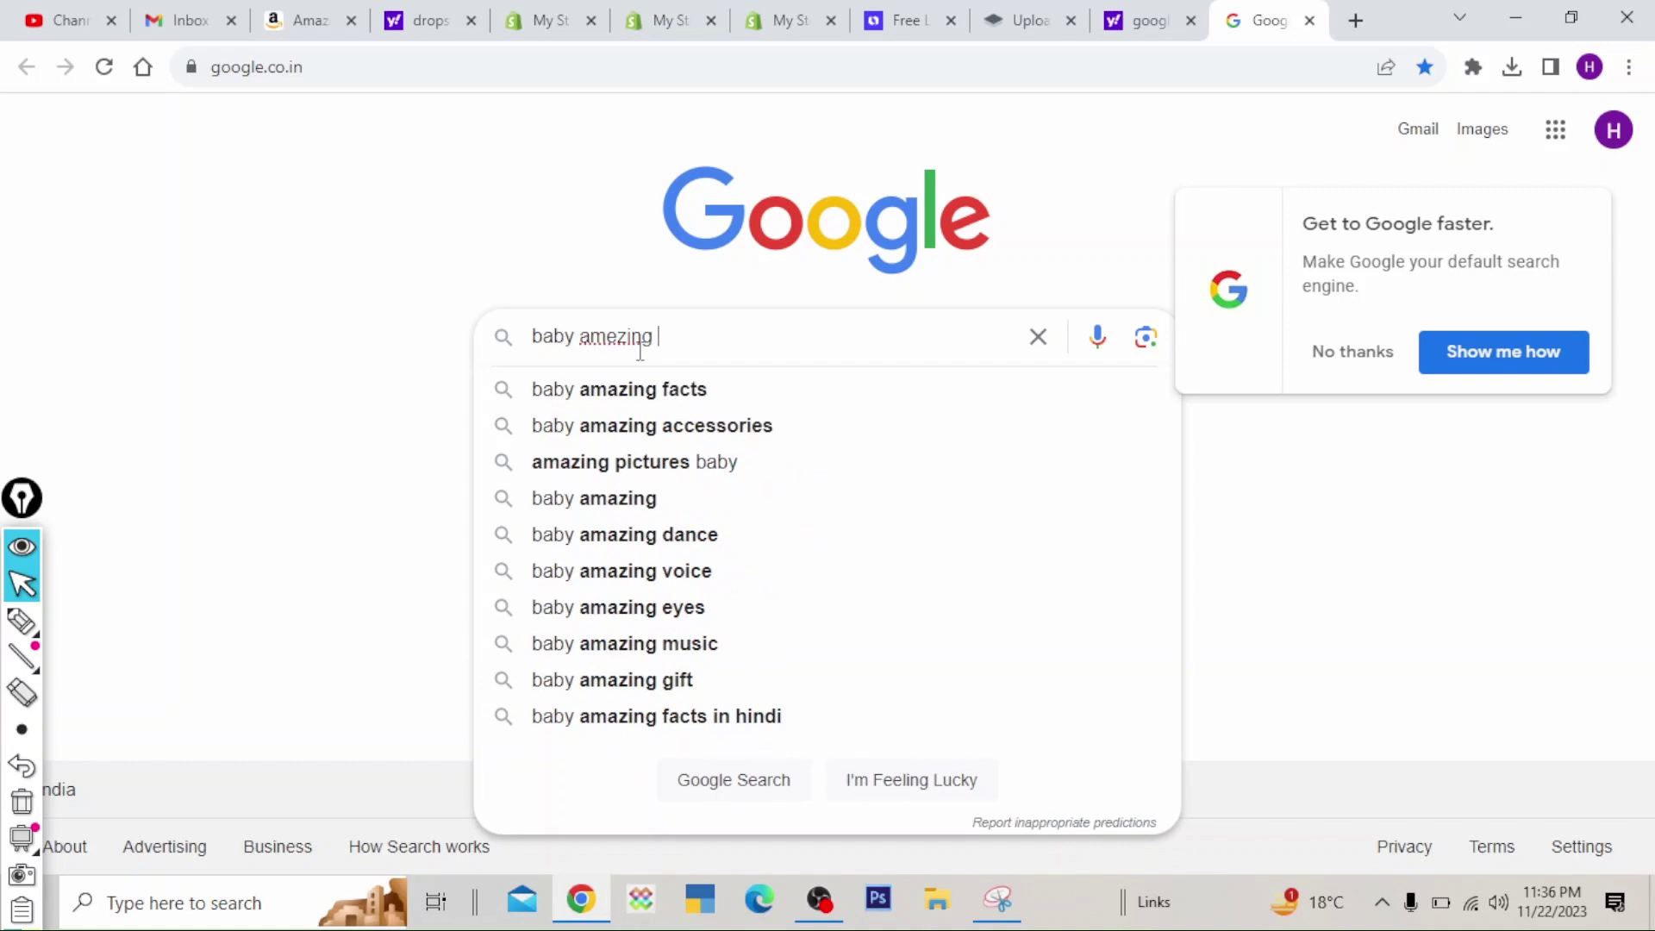
pyautogui.write('toys')
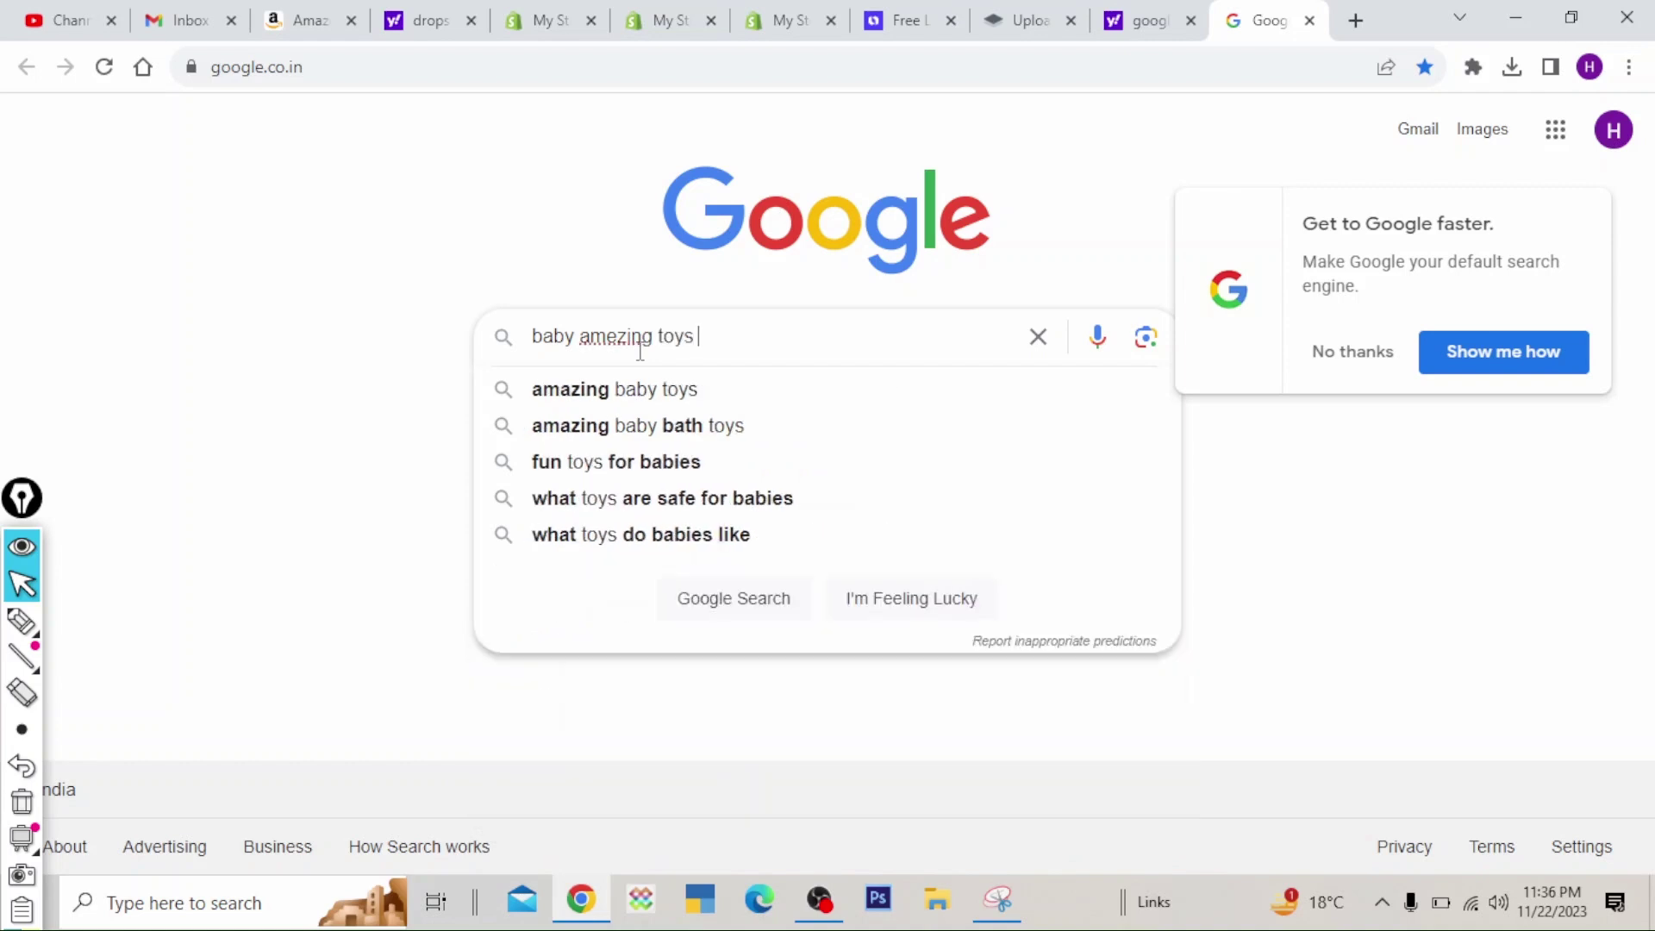
pyautogui.press('Return')
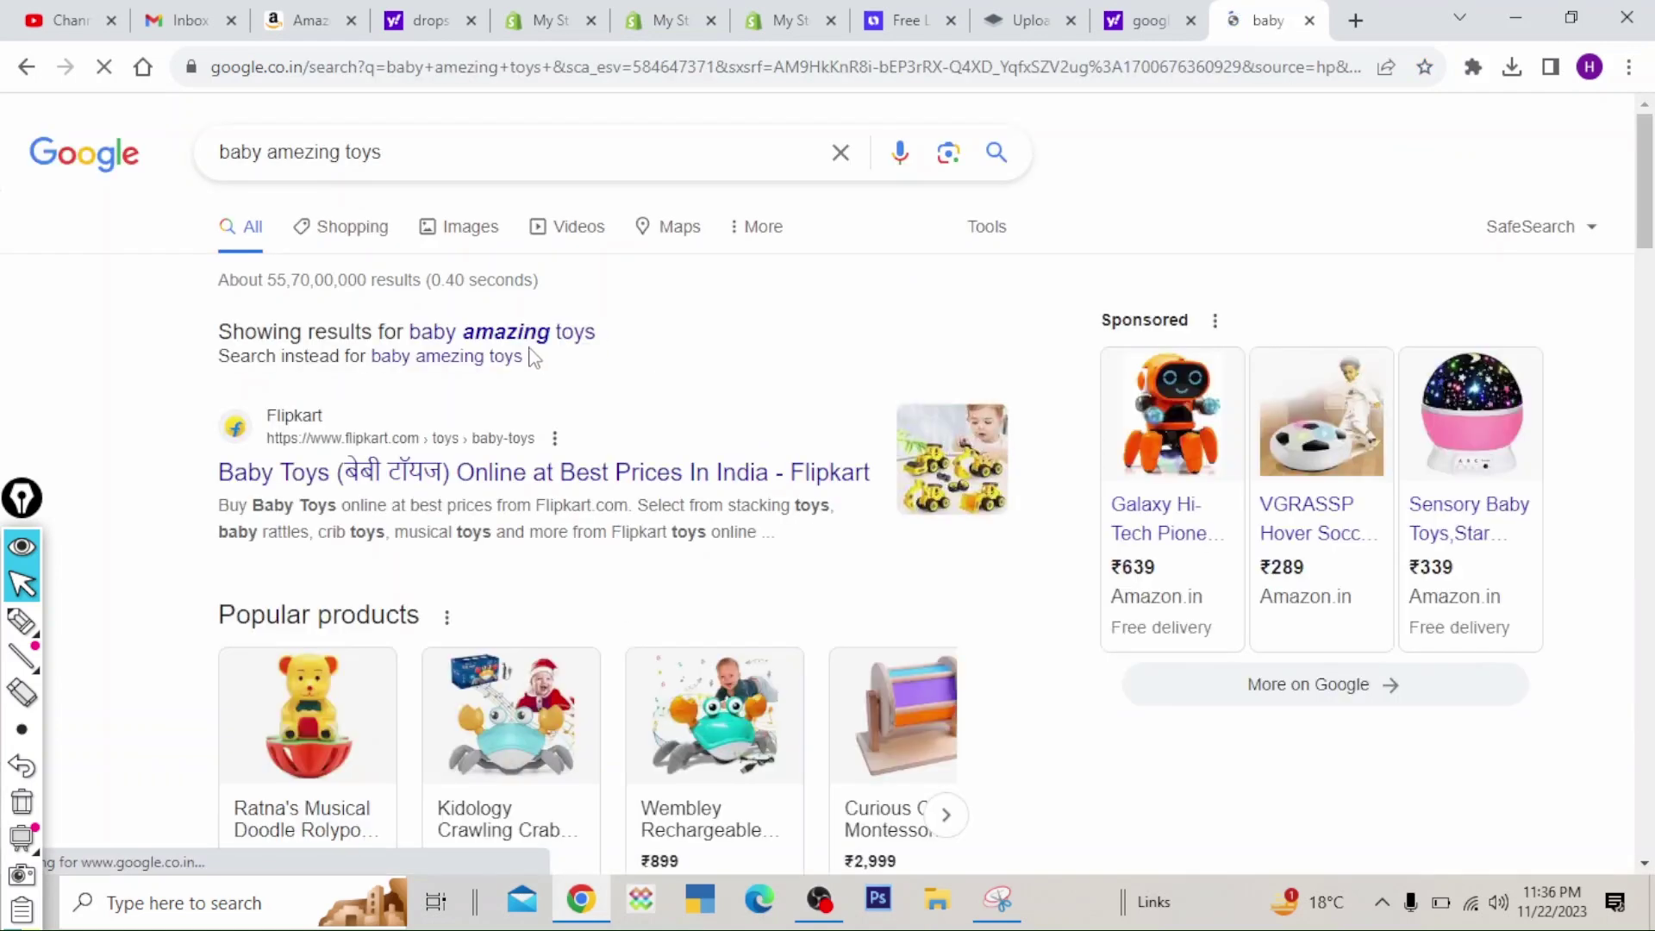
pyautogui.click(536, 336)
pyautogui.click(453, 235)
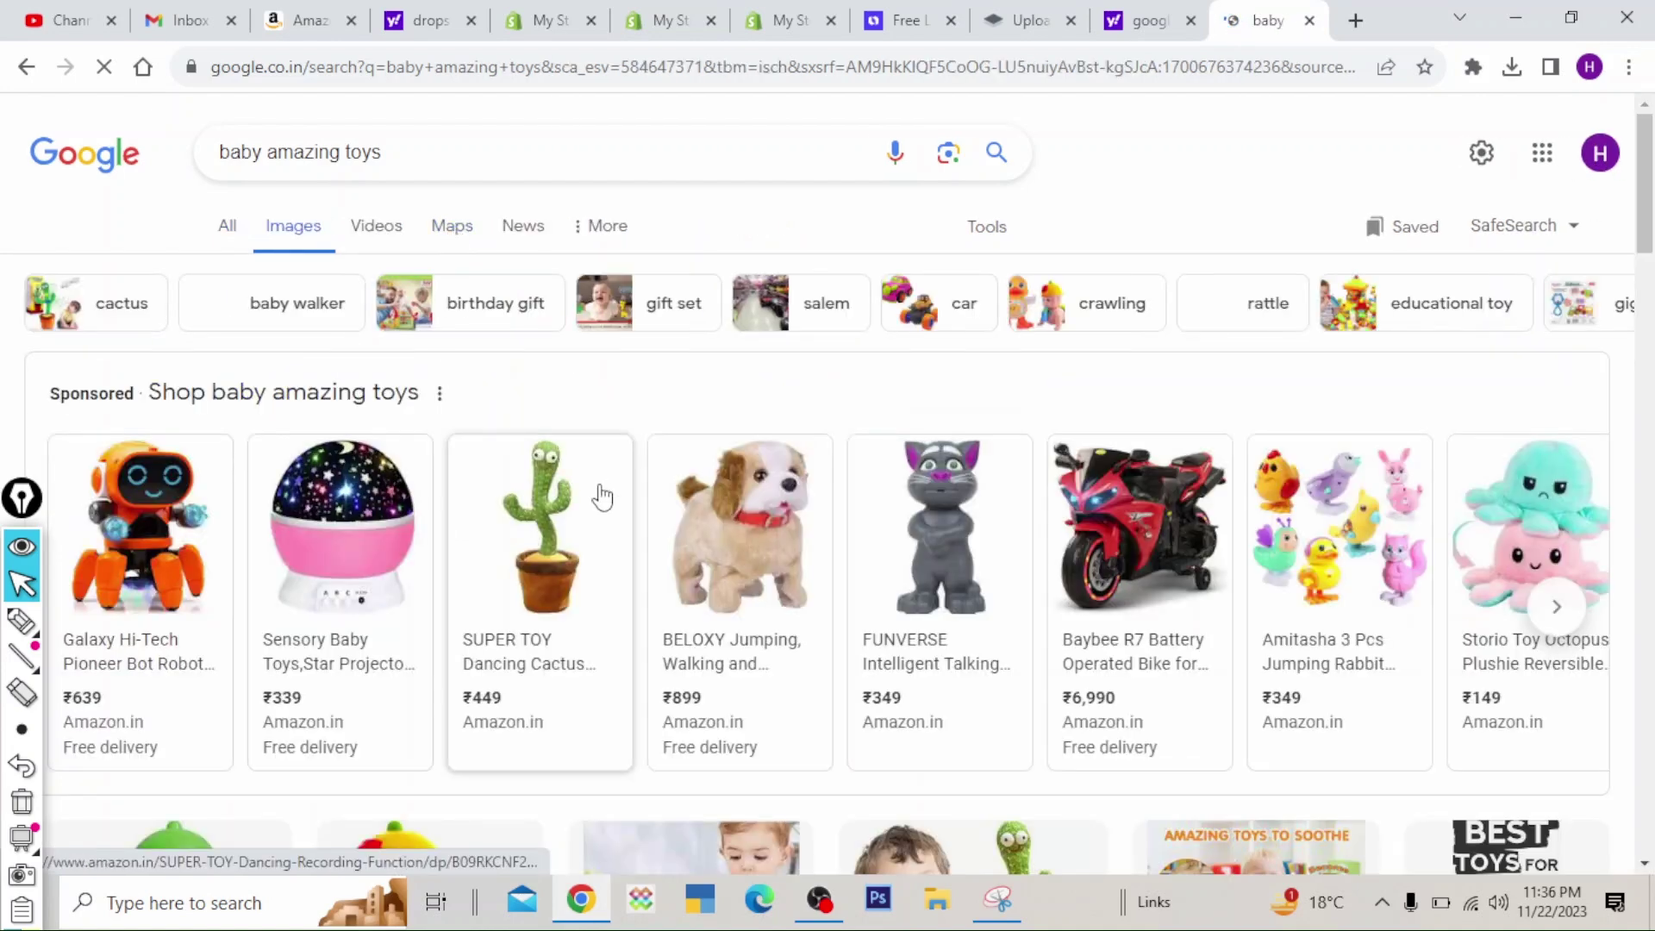
# - Open the Amazon listing of the SUPER TOY Dancing Cactus from the sponsored results and copy its main product image
pyautogui.moveTo(1643, 226); pyautogui.dragTo(1595, 244)
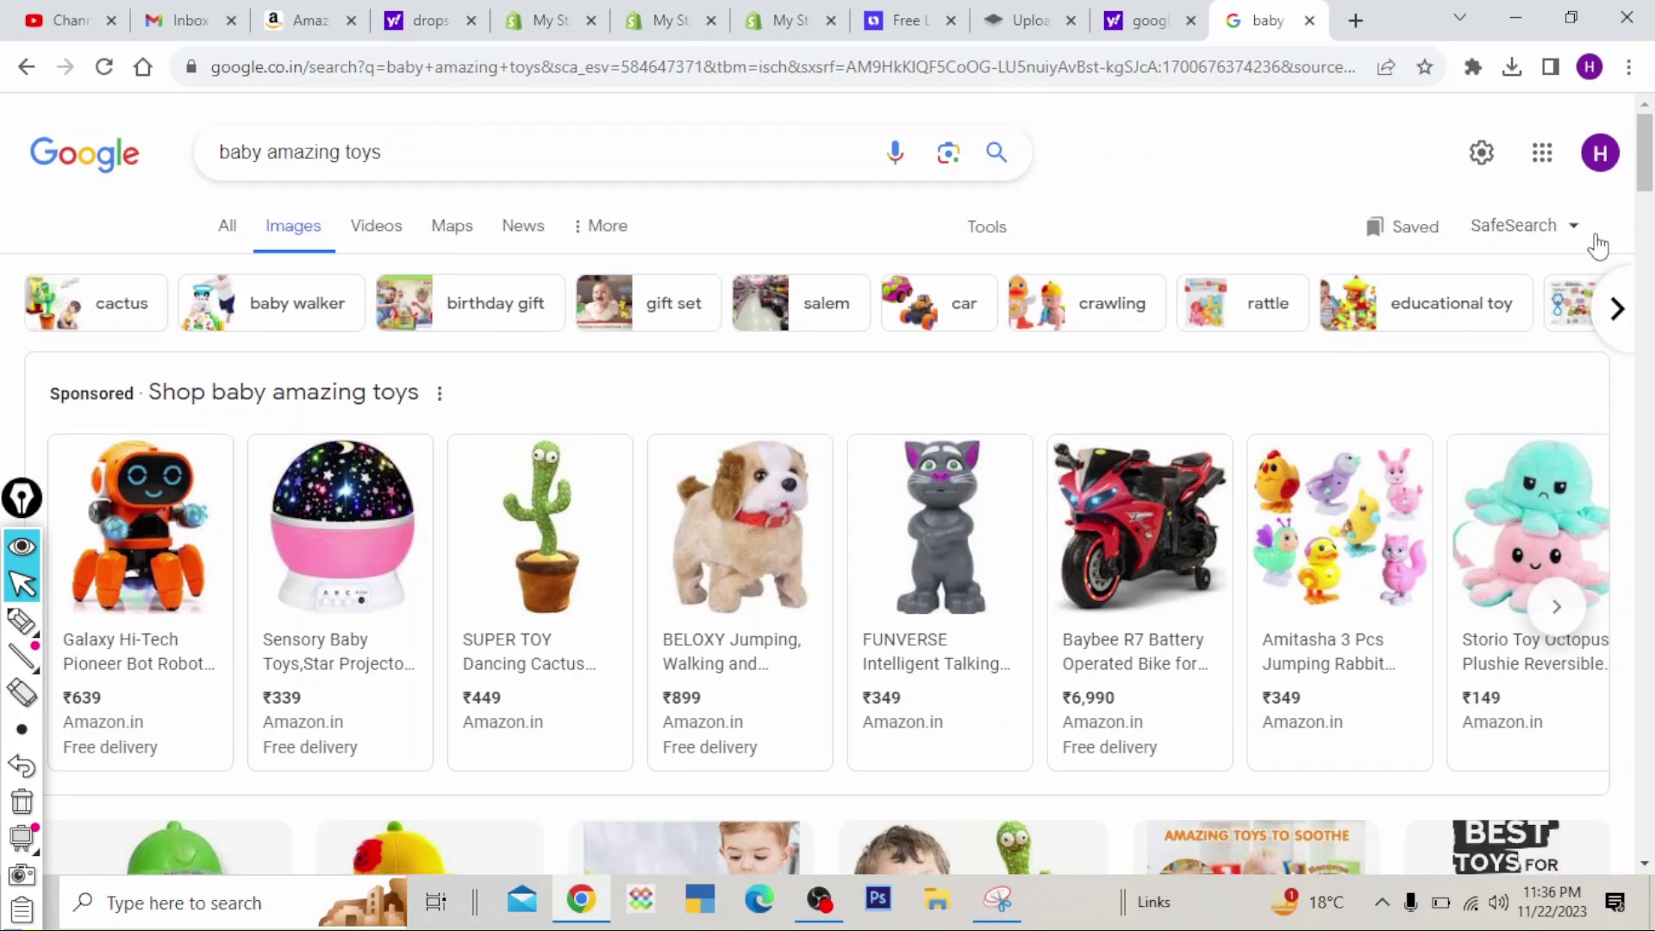
pyautogui.scroll(-2, 972, 680)
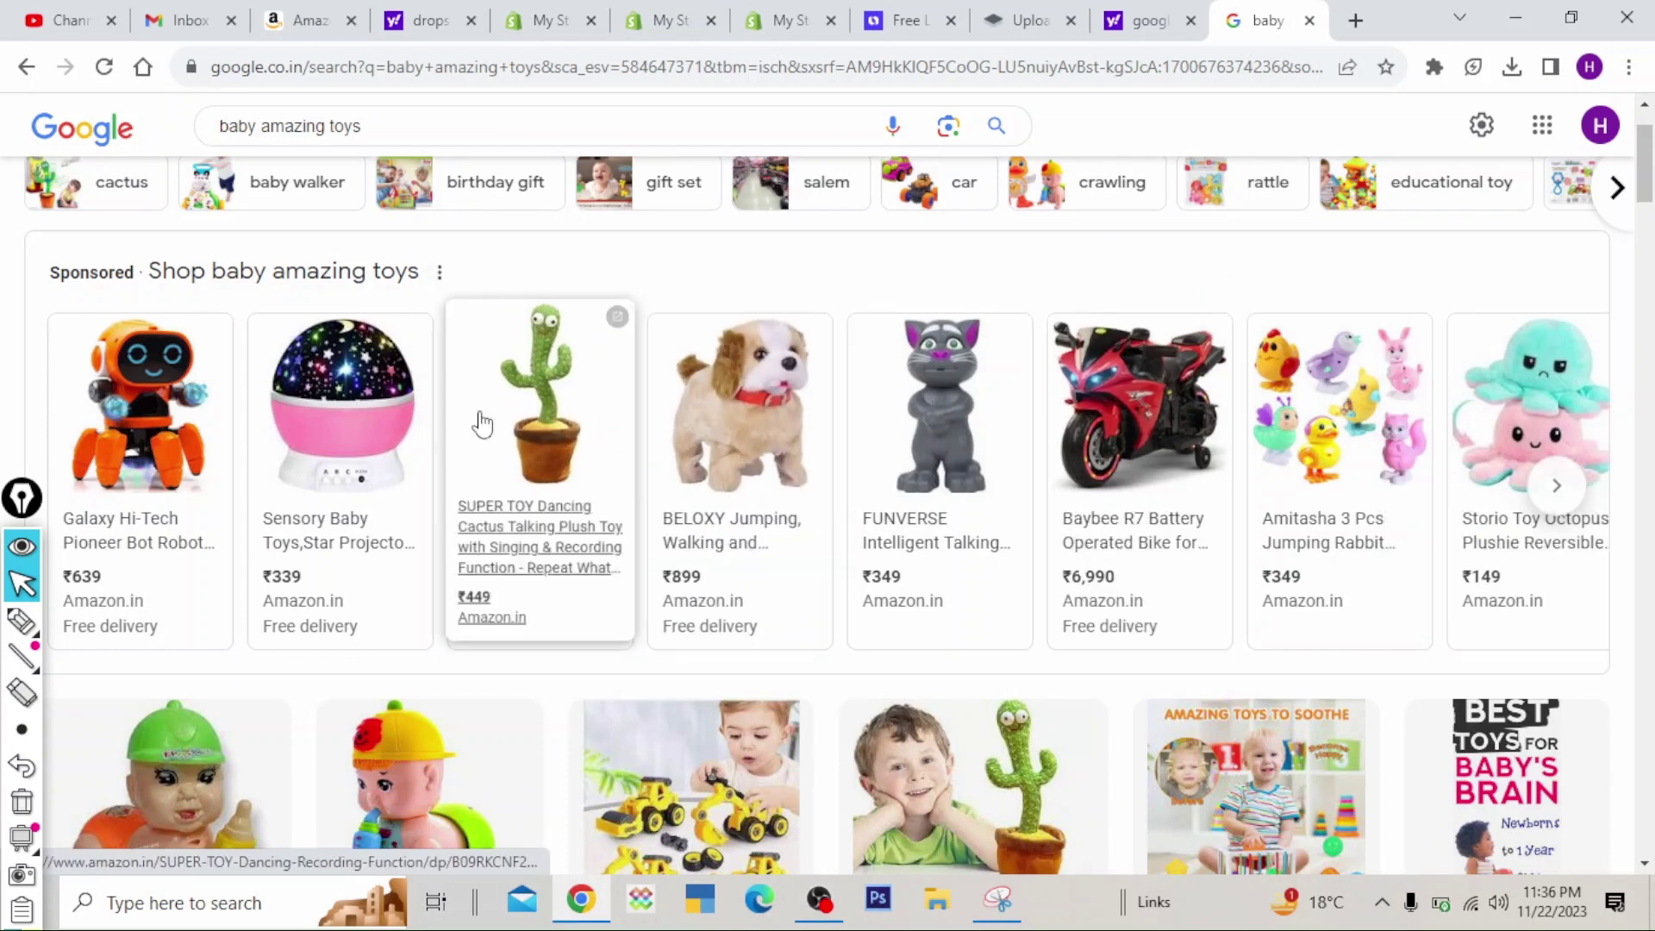
pyautogui.rightClick(519, 397)
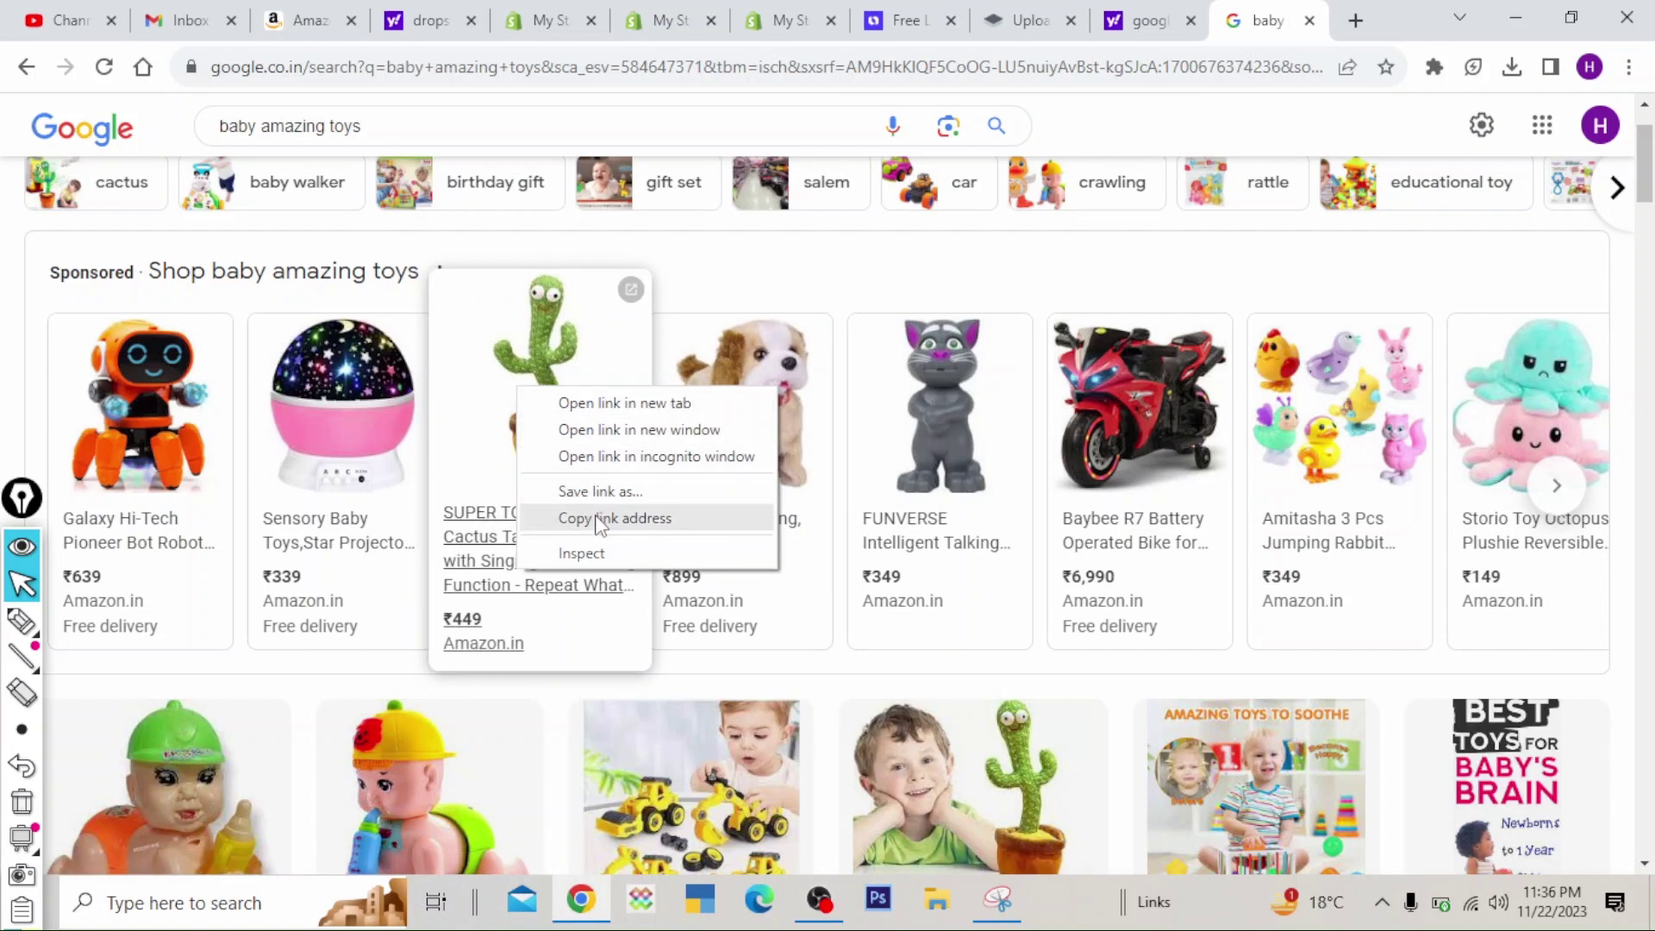
pyautogui.click(562, 379)
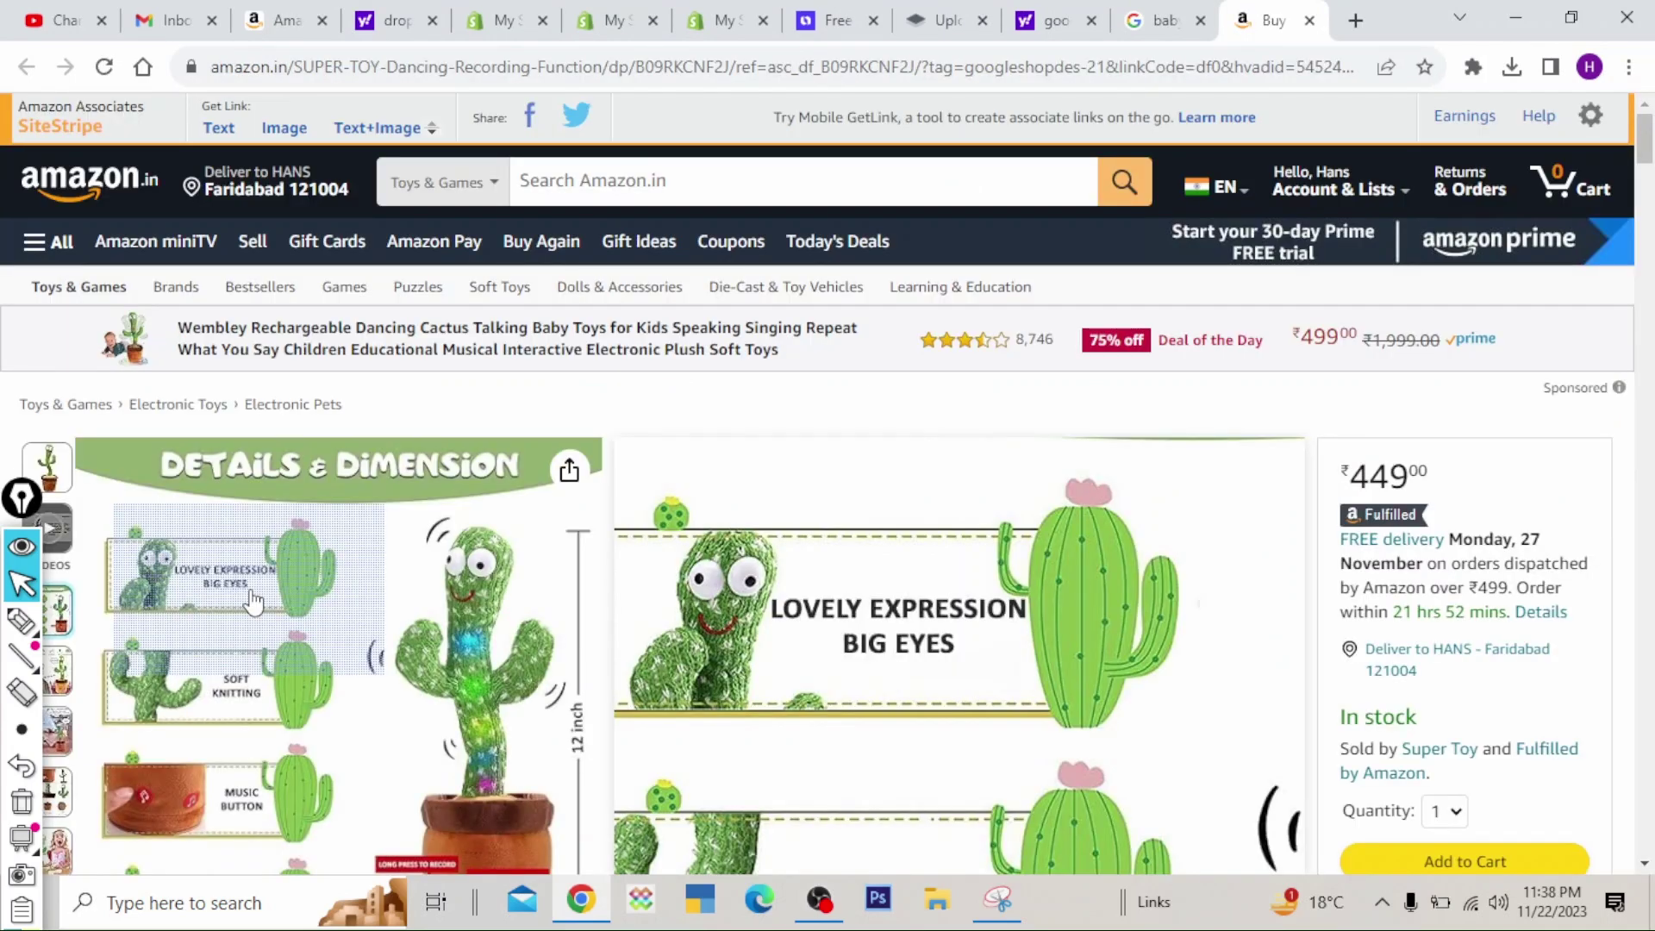
pyautogui.rightClick(339, 565)
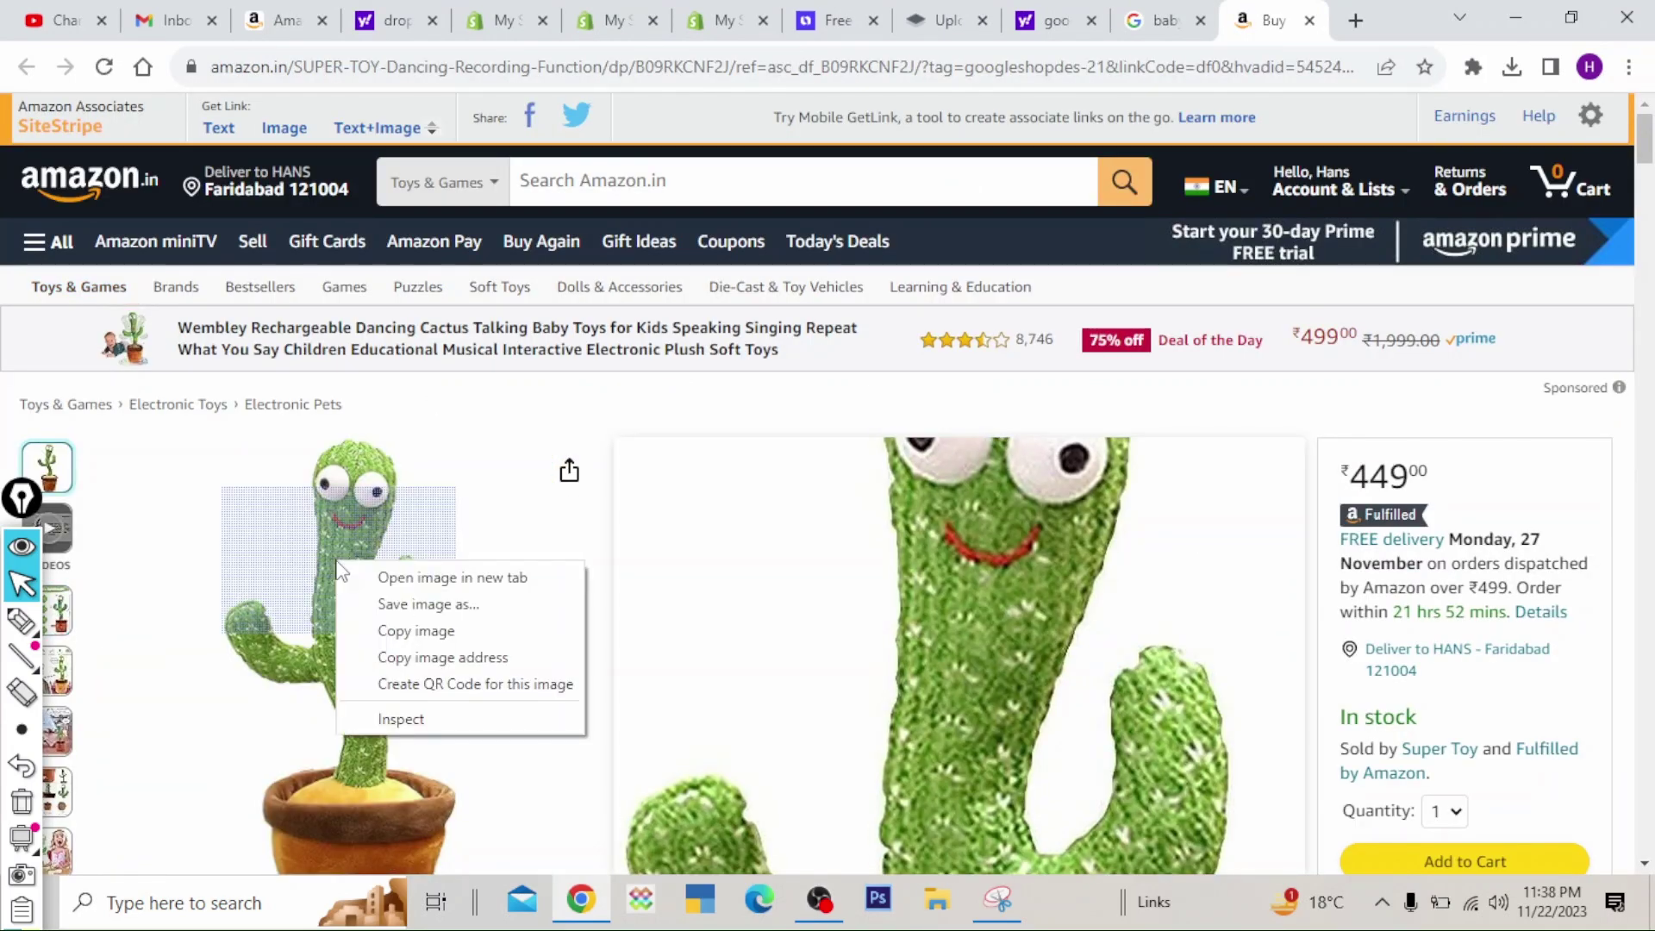
pyautogui.click(392, 623)
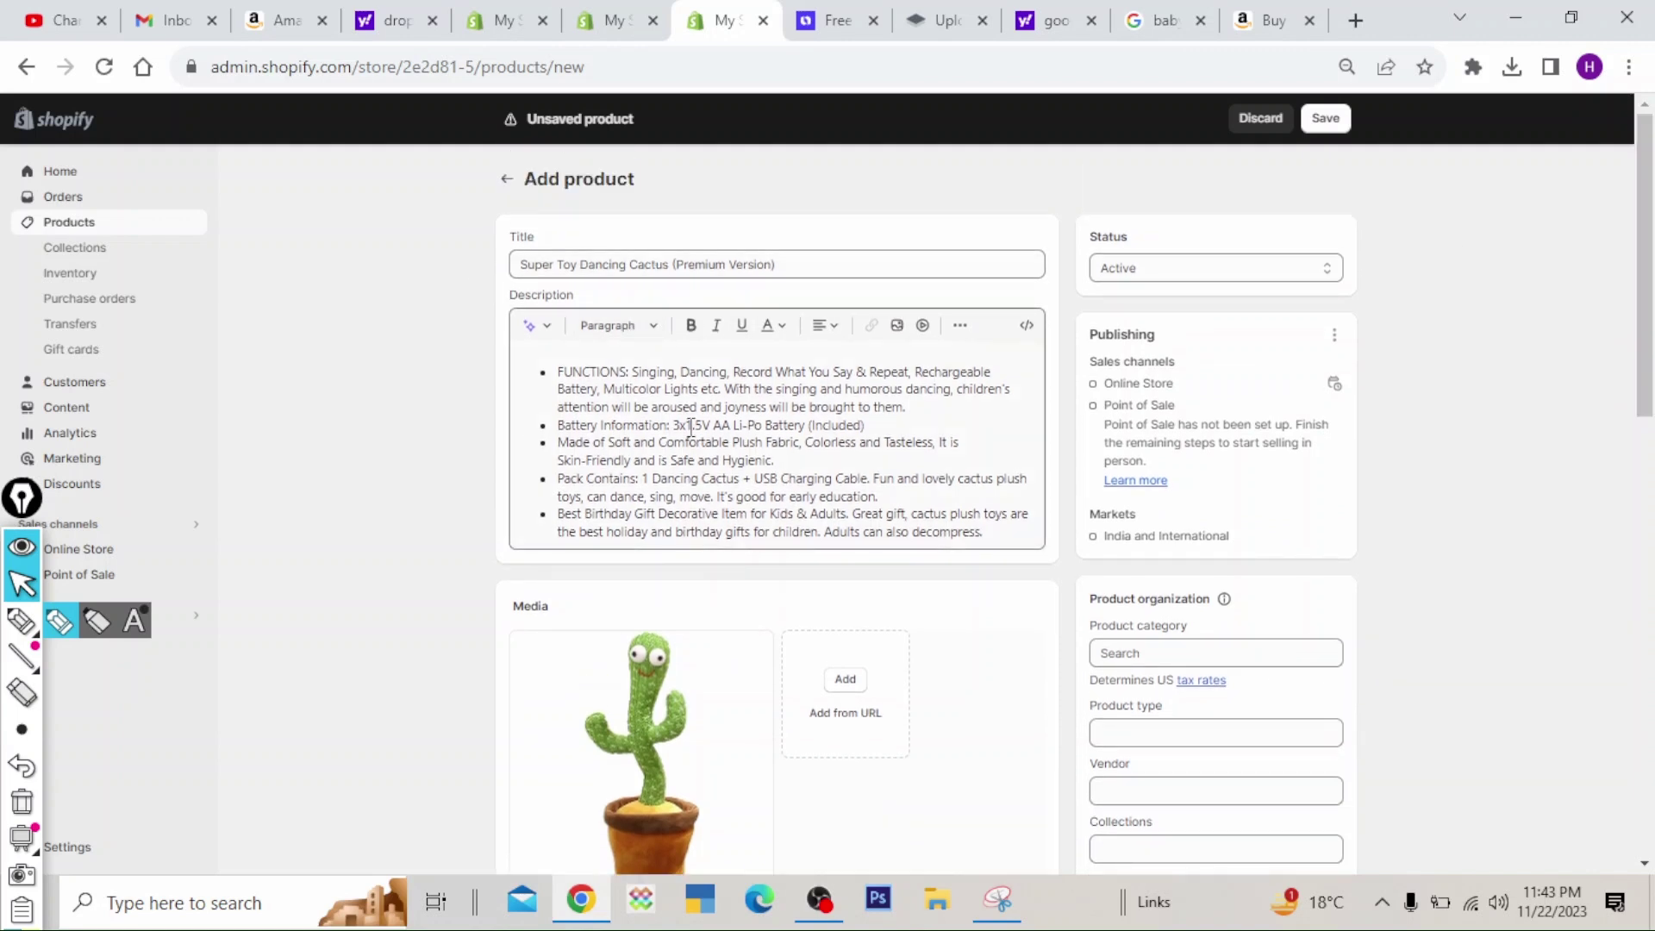
# - Review the "Super Toy Dancing Cactus (Premium Version)" details in the Shopify product form and save the product with Active status
pyautogui.moveTo(1646, 135); pyautogui.dragTo(1652, 466)
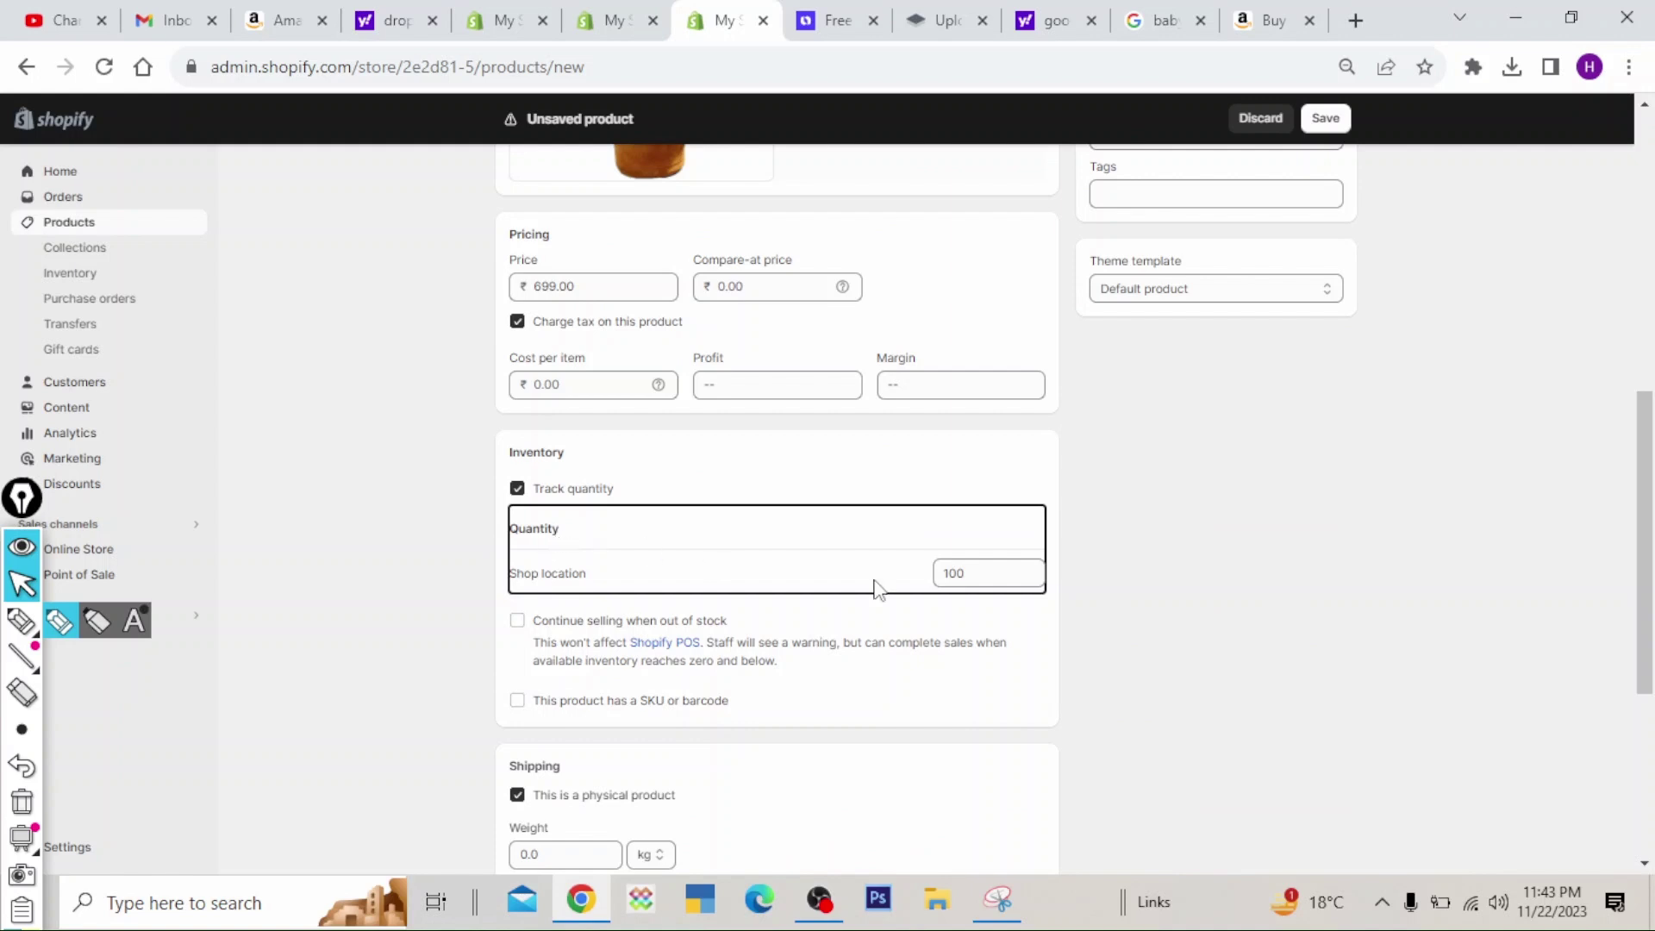
pyautogui.moveTo(1646, 541); pyautogui.dragTo(1646, 651)
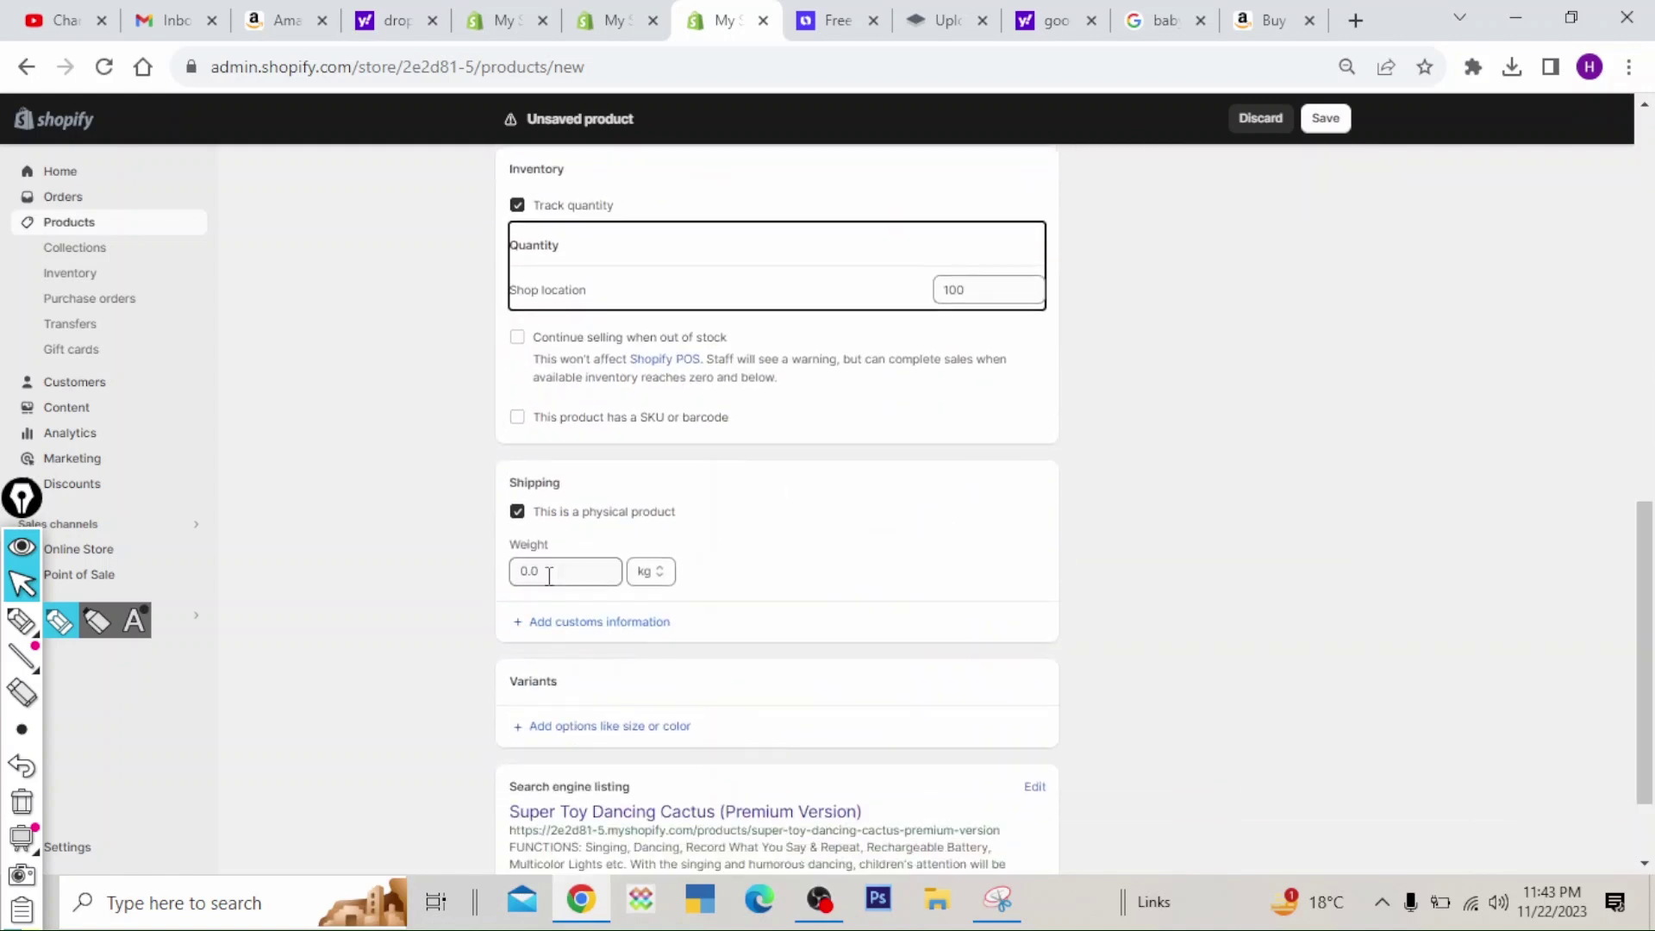
pyautogui.moveTo(1646, 635); pyautogui.dragTo(1651, 221)
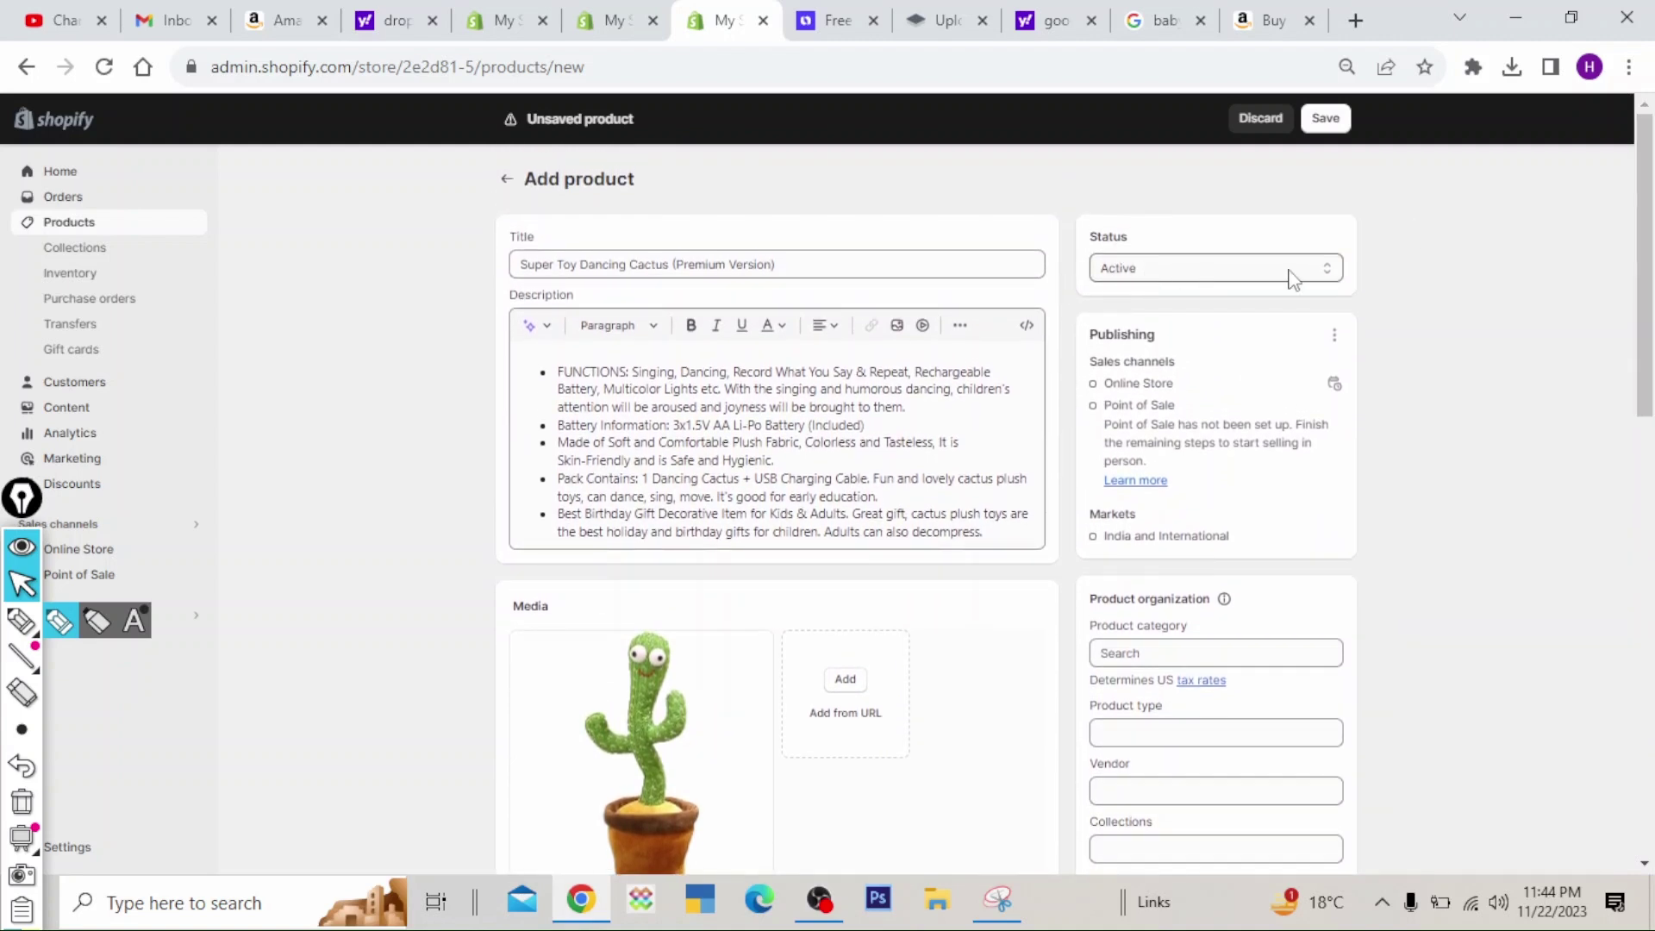
pyautogui.click(1327, 121)
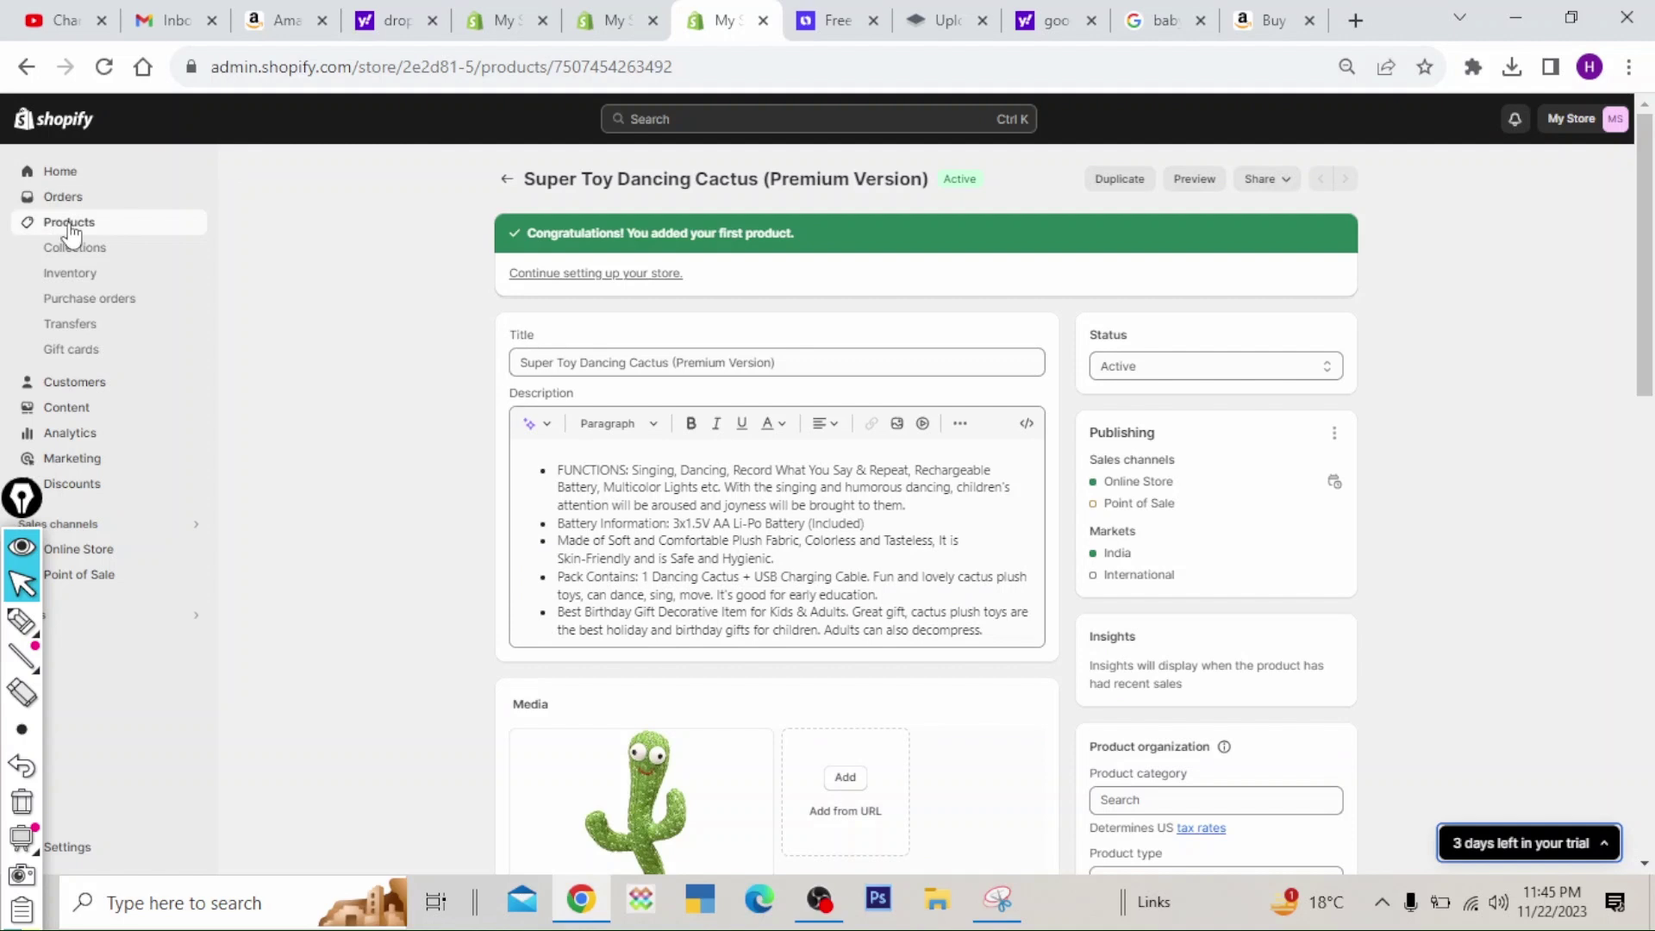
# - Show the store's product list and examine the Super Toy Dancing Cactus (Premium Version) entry and the option for adding products
pyautogui.click(70, 231)
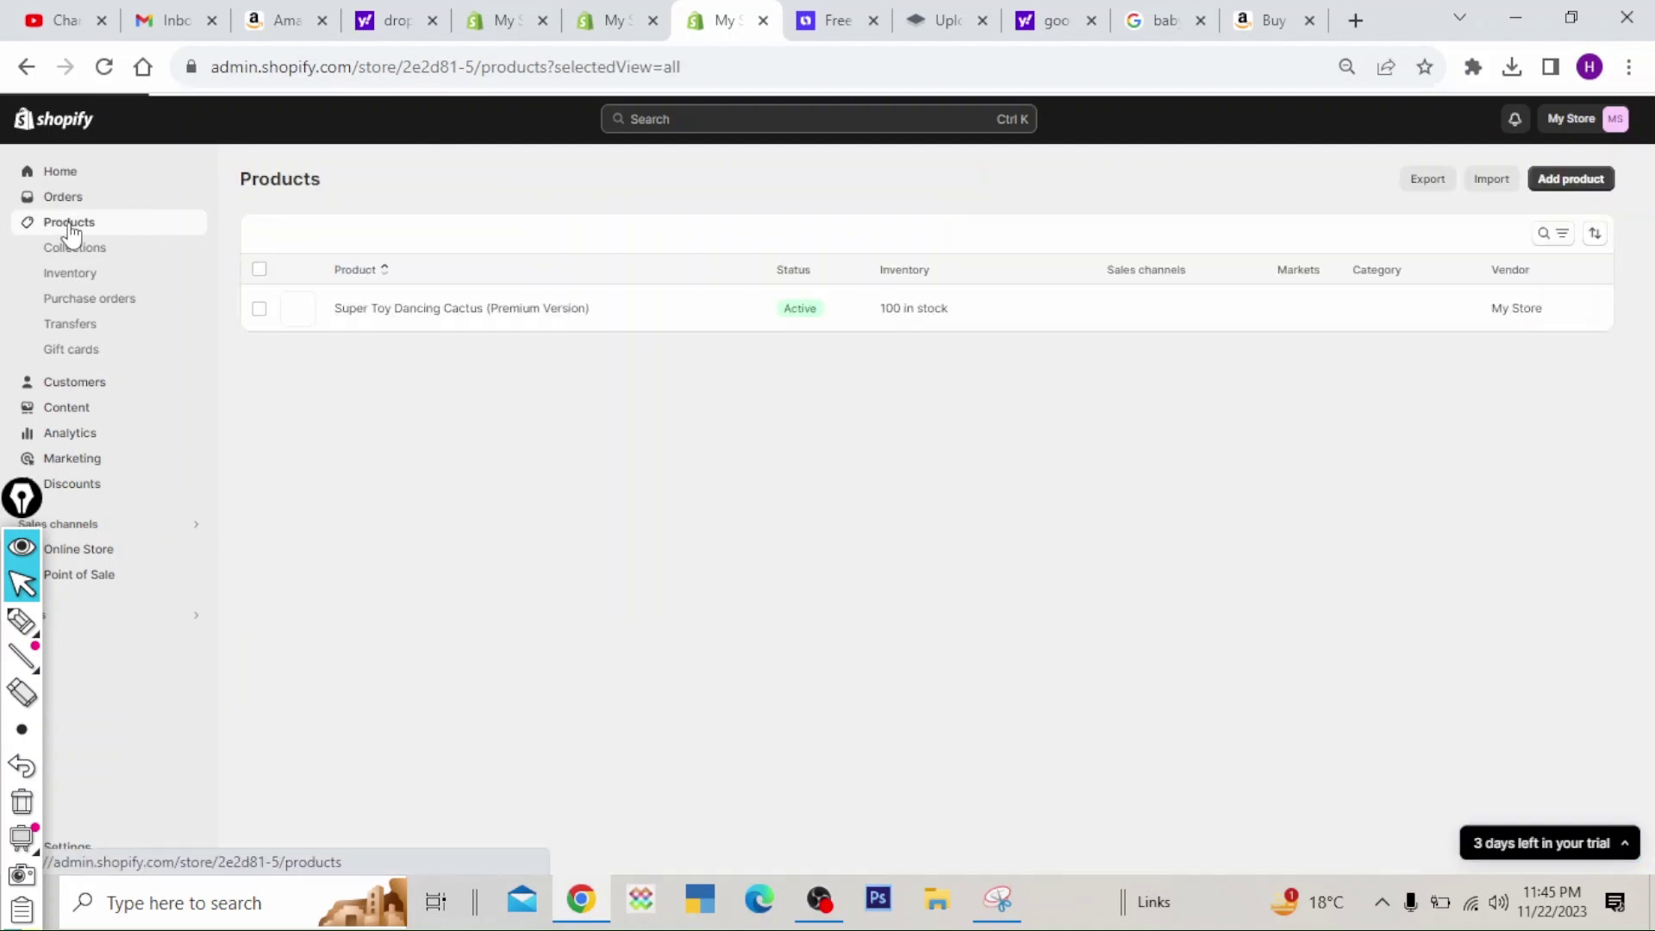
pyautogui.click(21, 620)
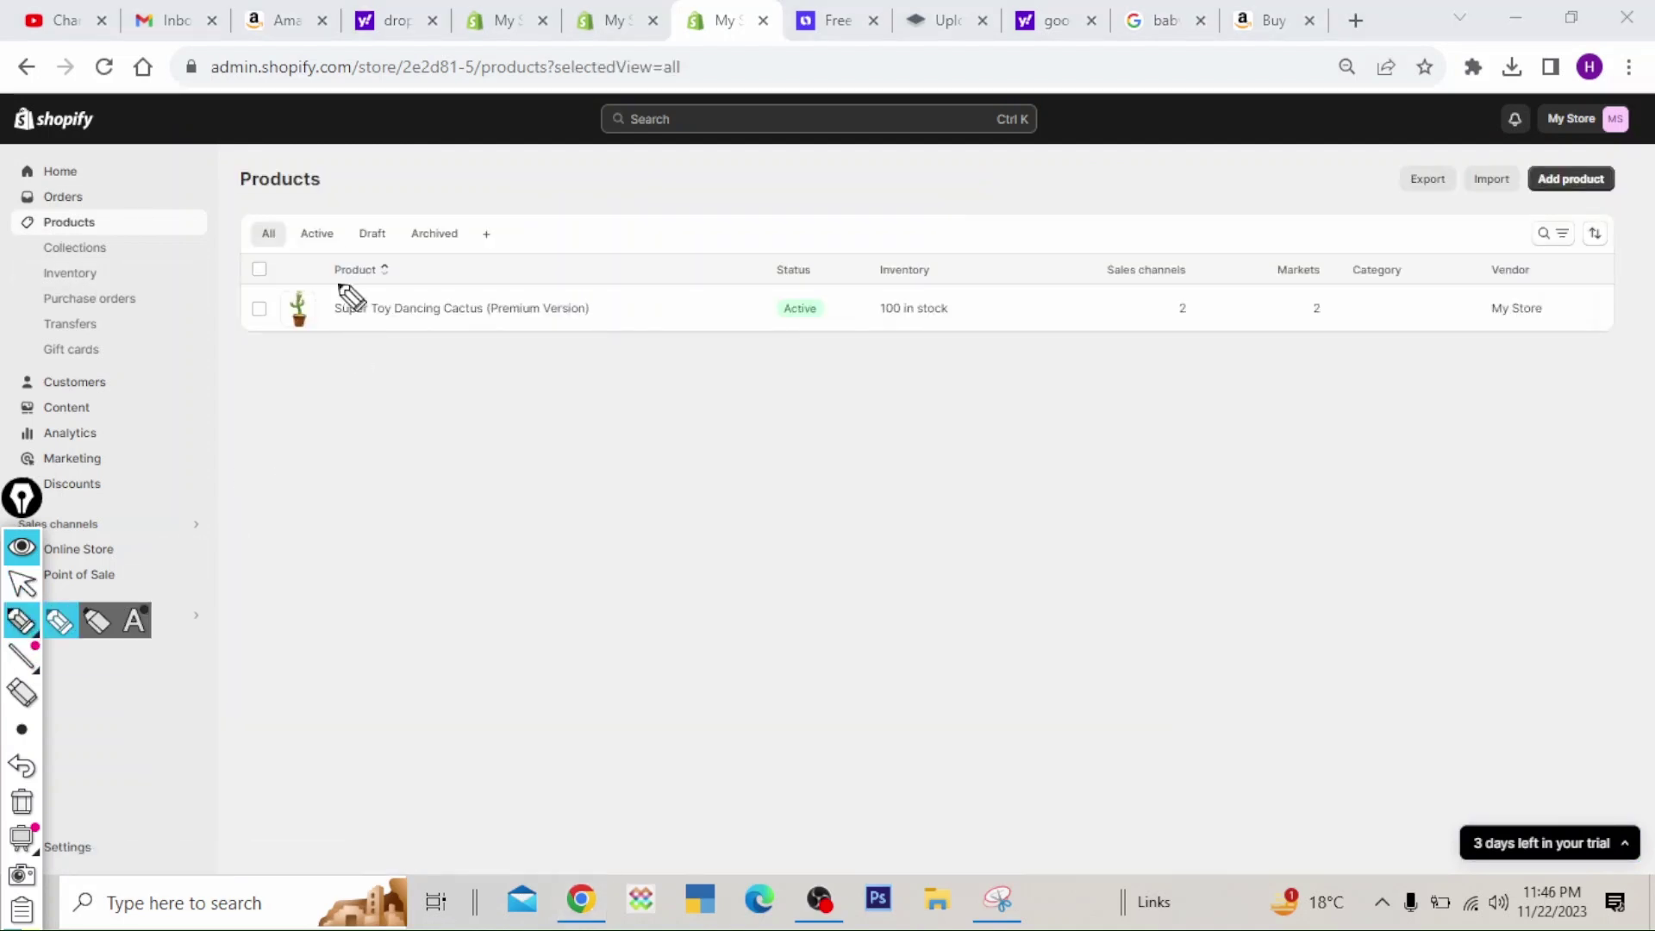
pyautogui.moveTo(211, 284)
pyautogui.mouseDown()
pyautogui.moveTo(1608, 283)
pyautogui.moveTo(1610, 405)
pyautogui.moveTo(645, 414)
pyautogui.moveTo(220, 372)
pyautogui.mouseUp()
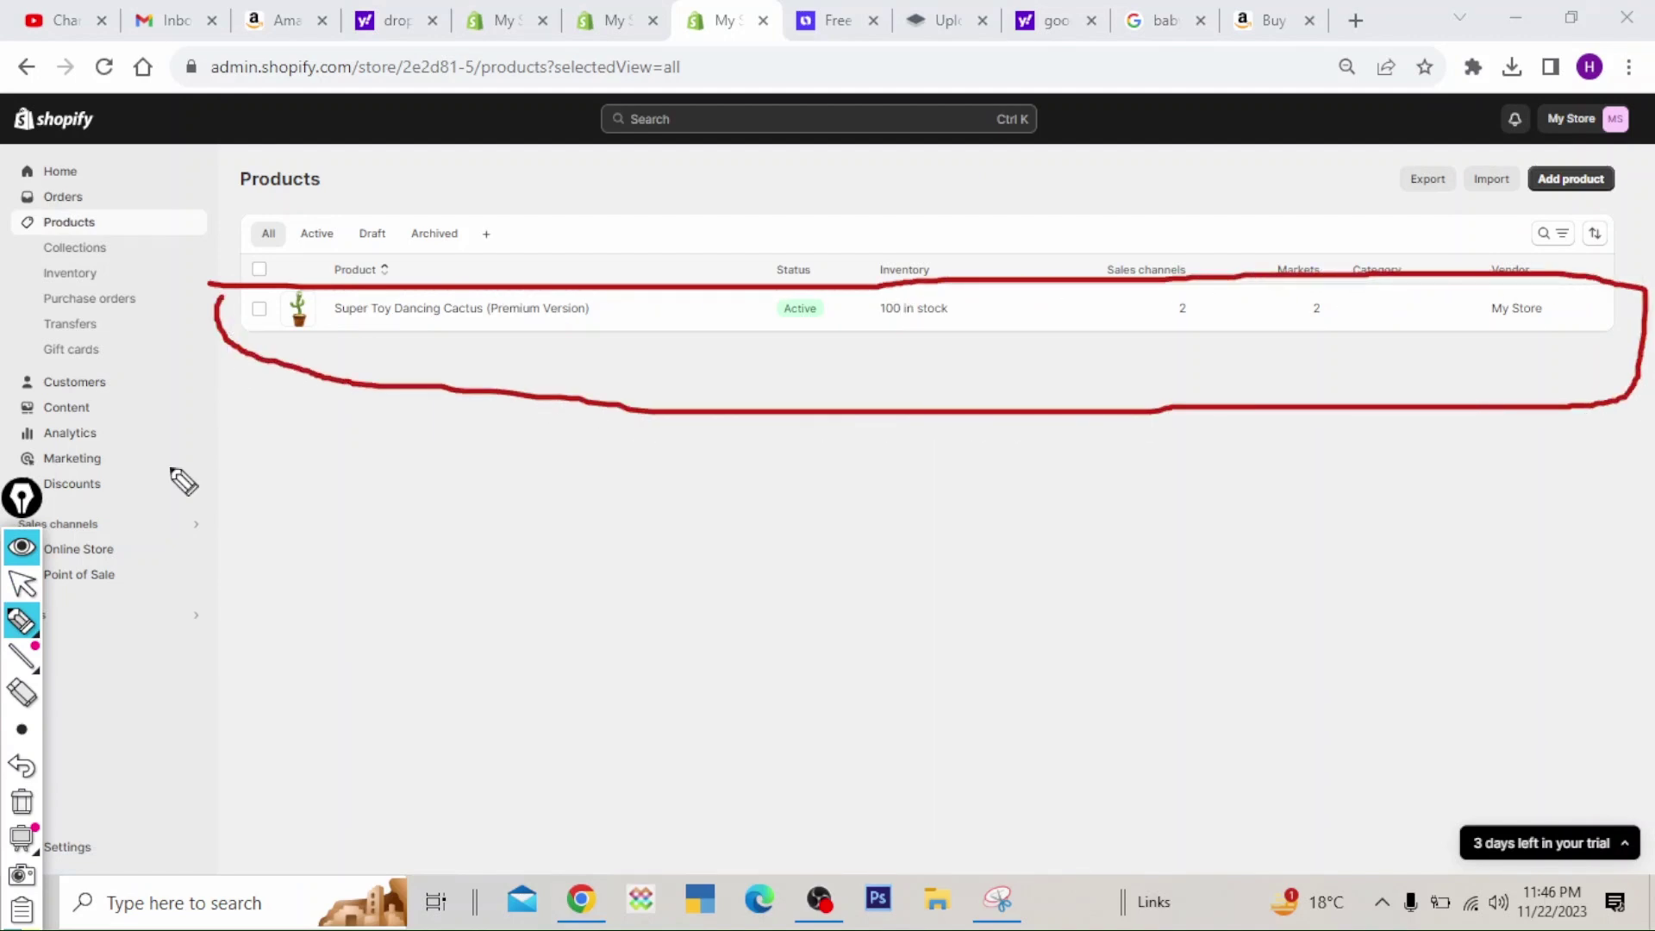
pyautogui.click(21, 803)
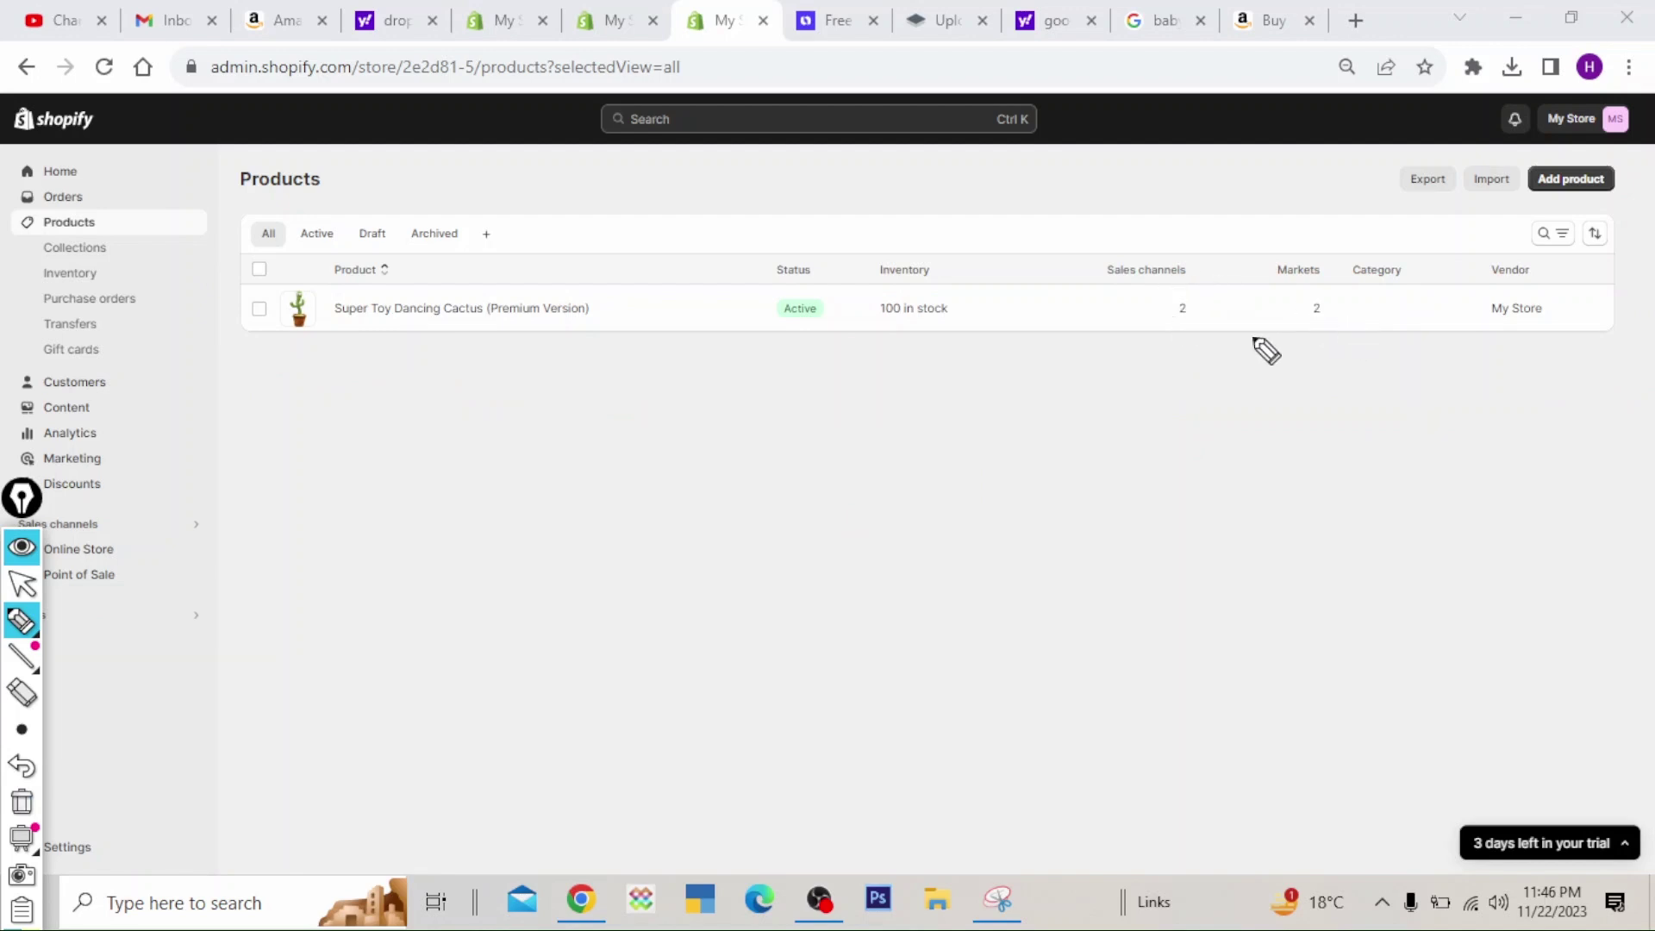
pyautogui.moveTo(434, 374); pyautogui.dragTo(832, 382)
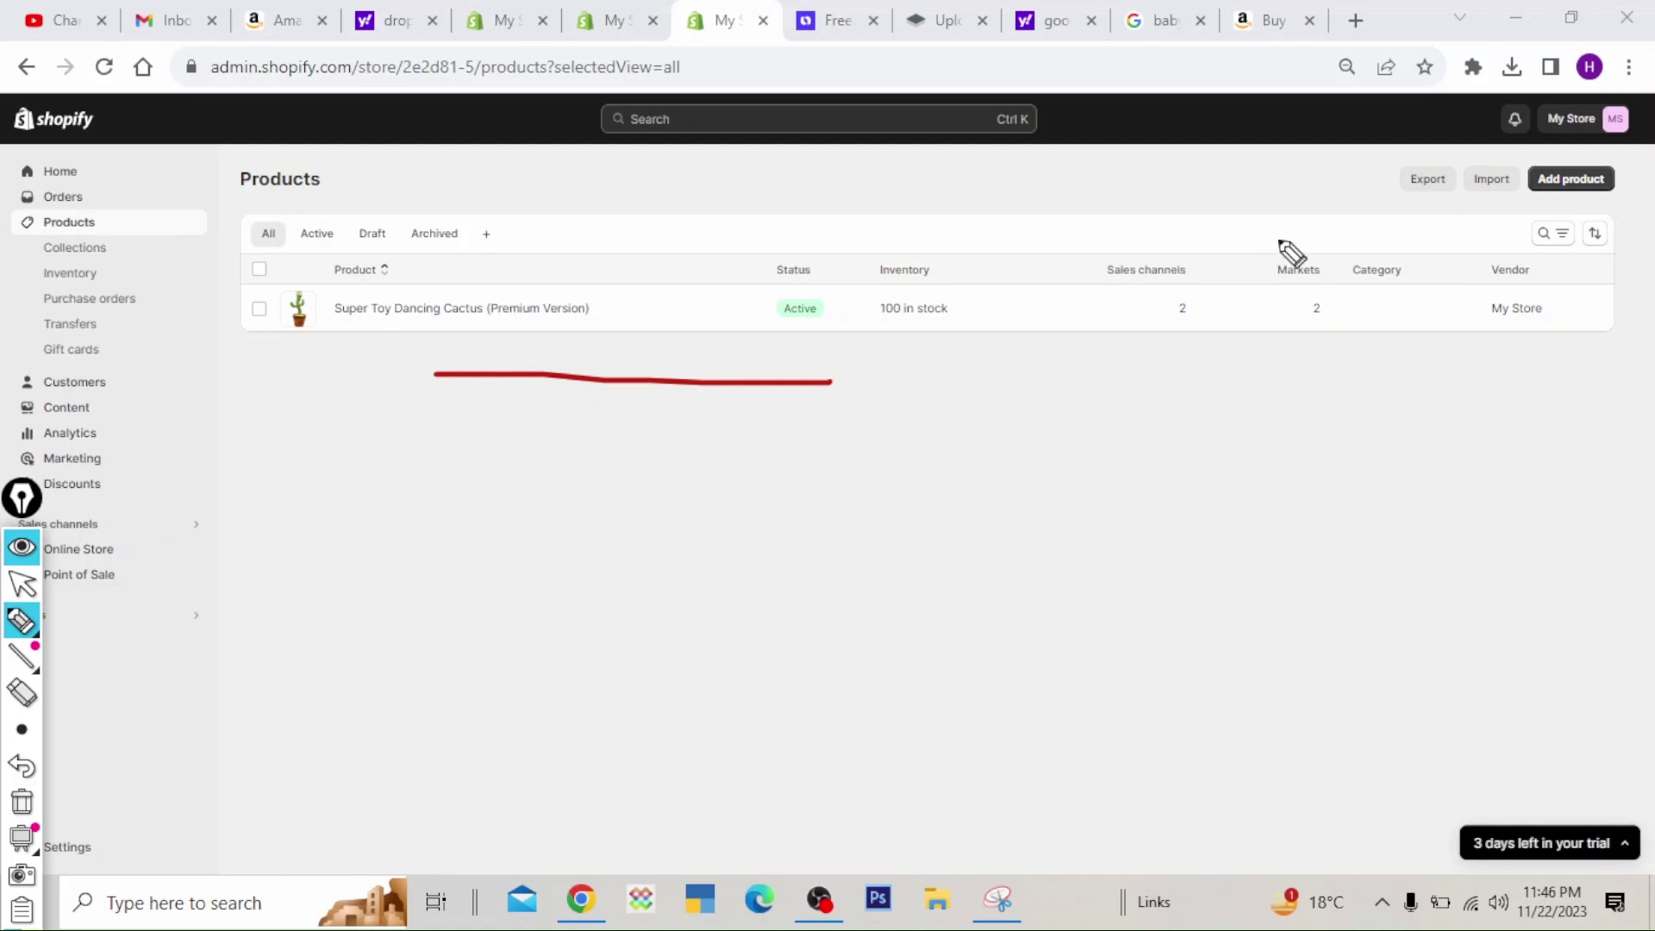
pyautogui.moveTo(1541, 198)
pyautogui.mouseDown()
pyautogui.moveTo(1511, 238)
pyautogui.moveTo(1540, 221)
pyautogui.mouseUp()
pyautogui.click(21, 802)
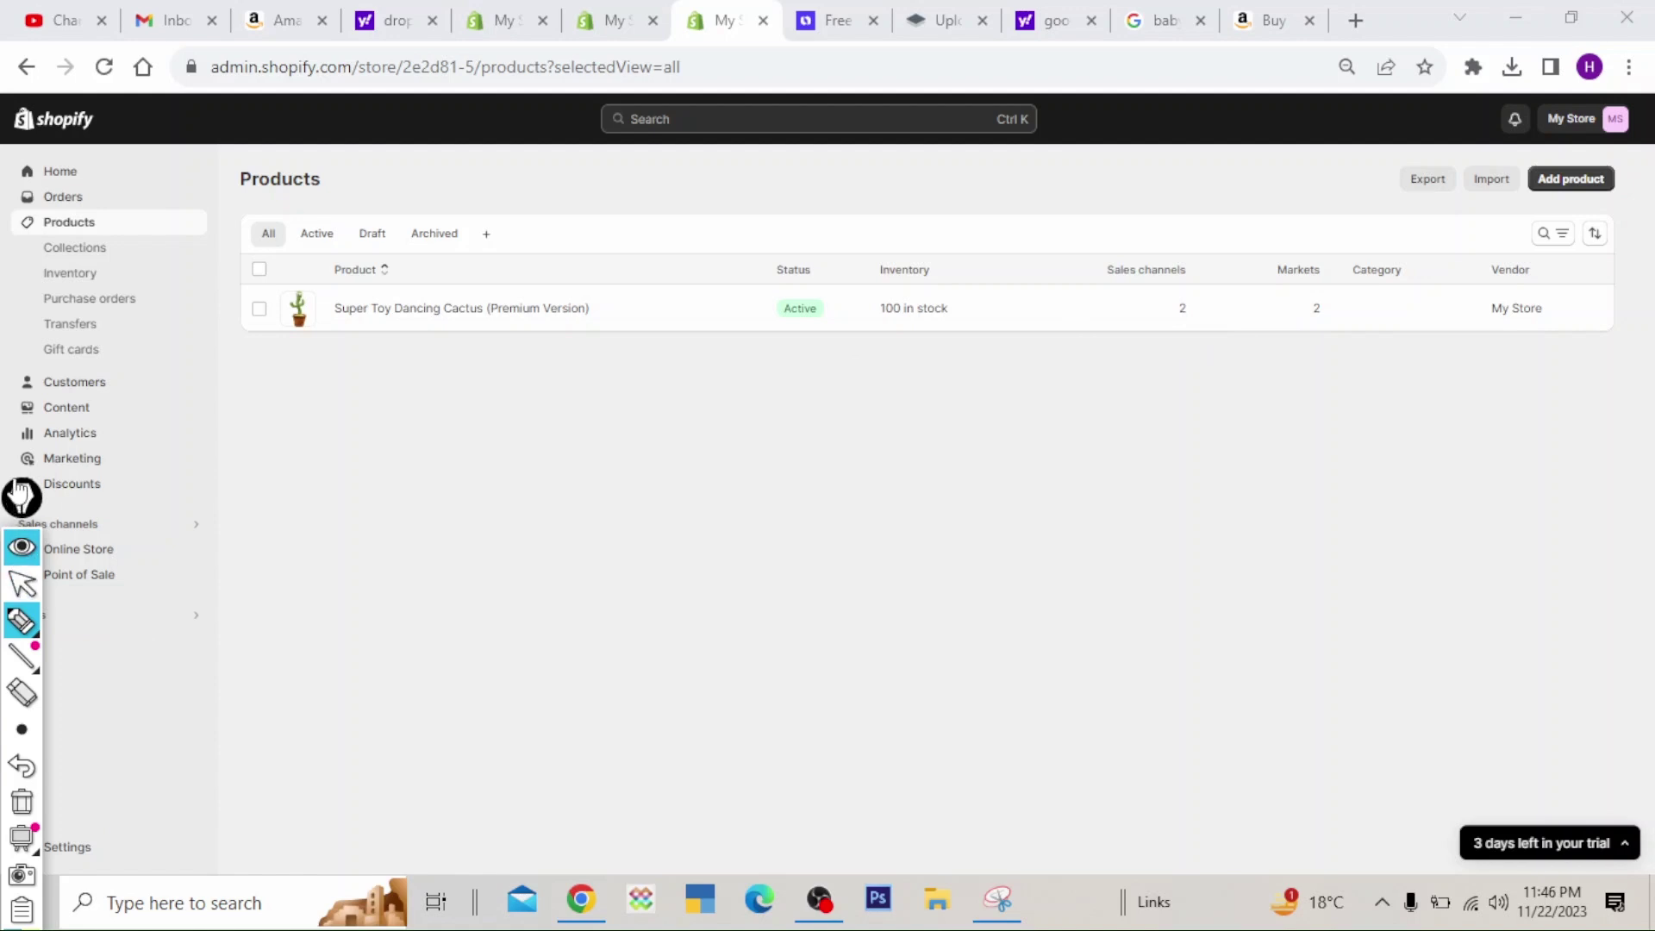
pyautogui.moveTo(22, 497); pyautogui.dragTo(33, 429)
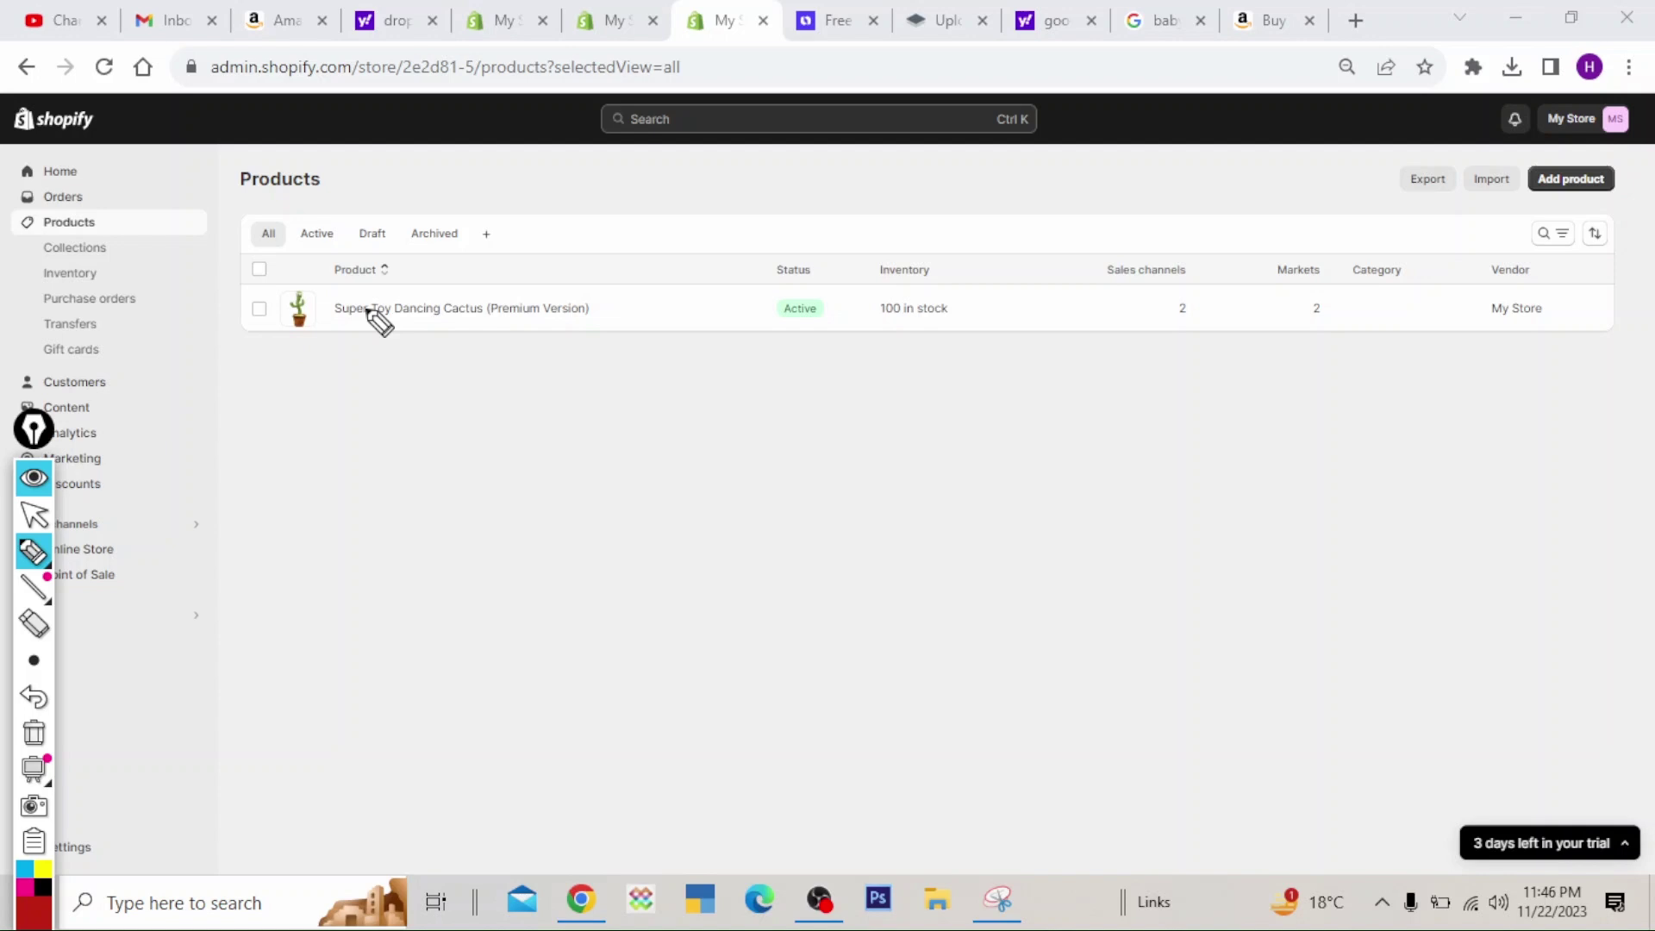
pyautogui.click(34, 517)
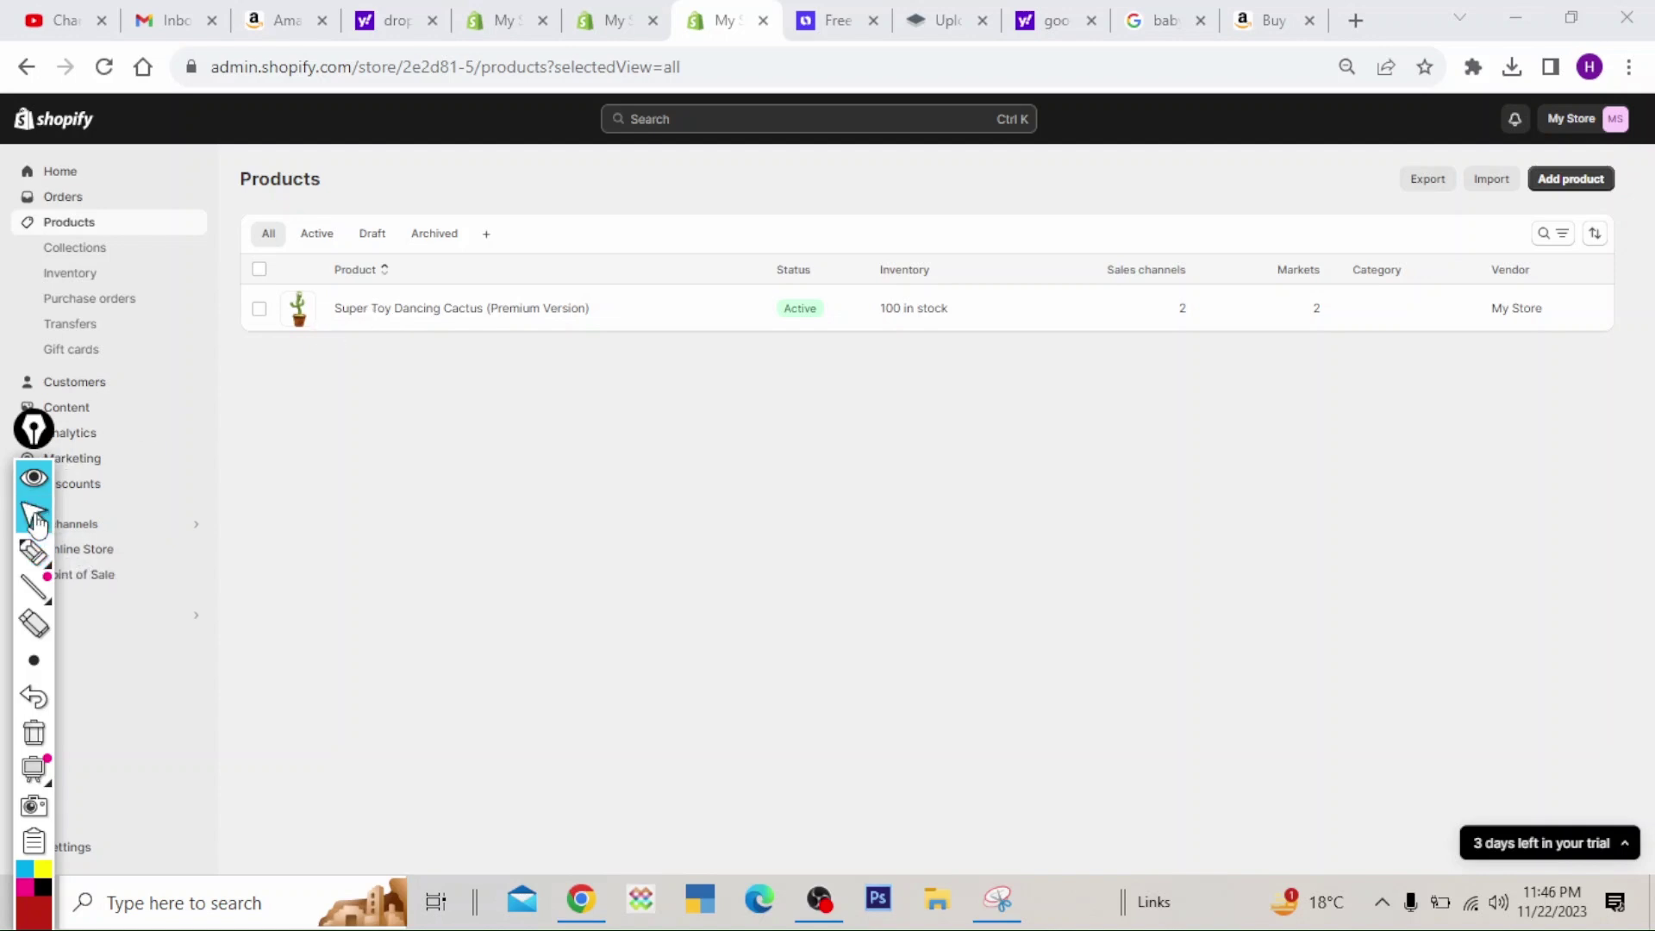
# - Delete the existing "Home page" collection from the store's collections
pyautogui.click(94, 250)
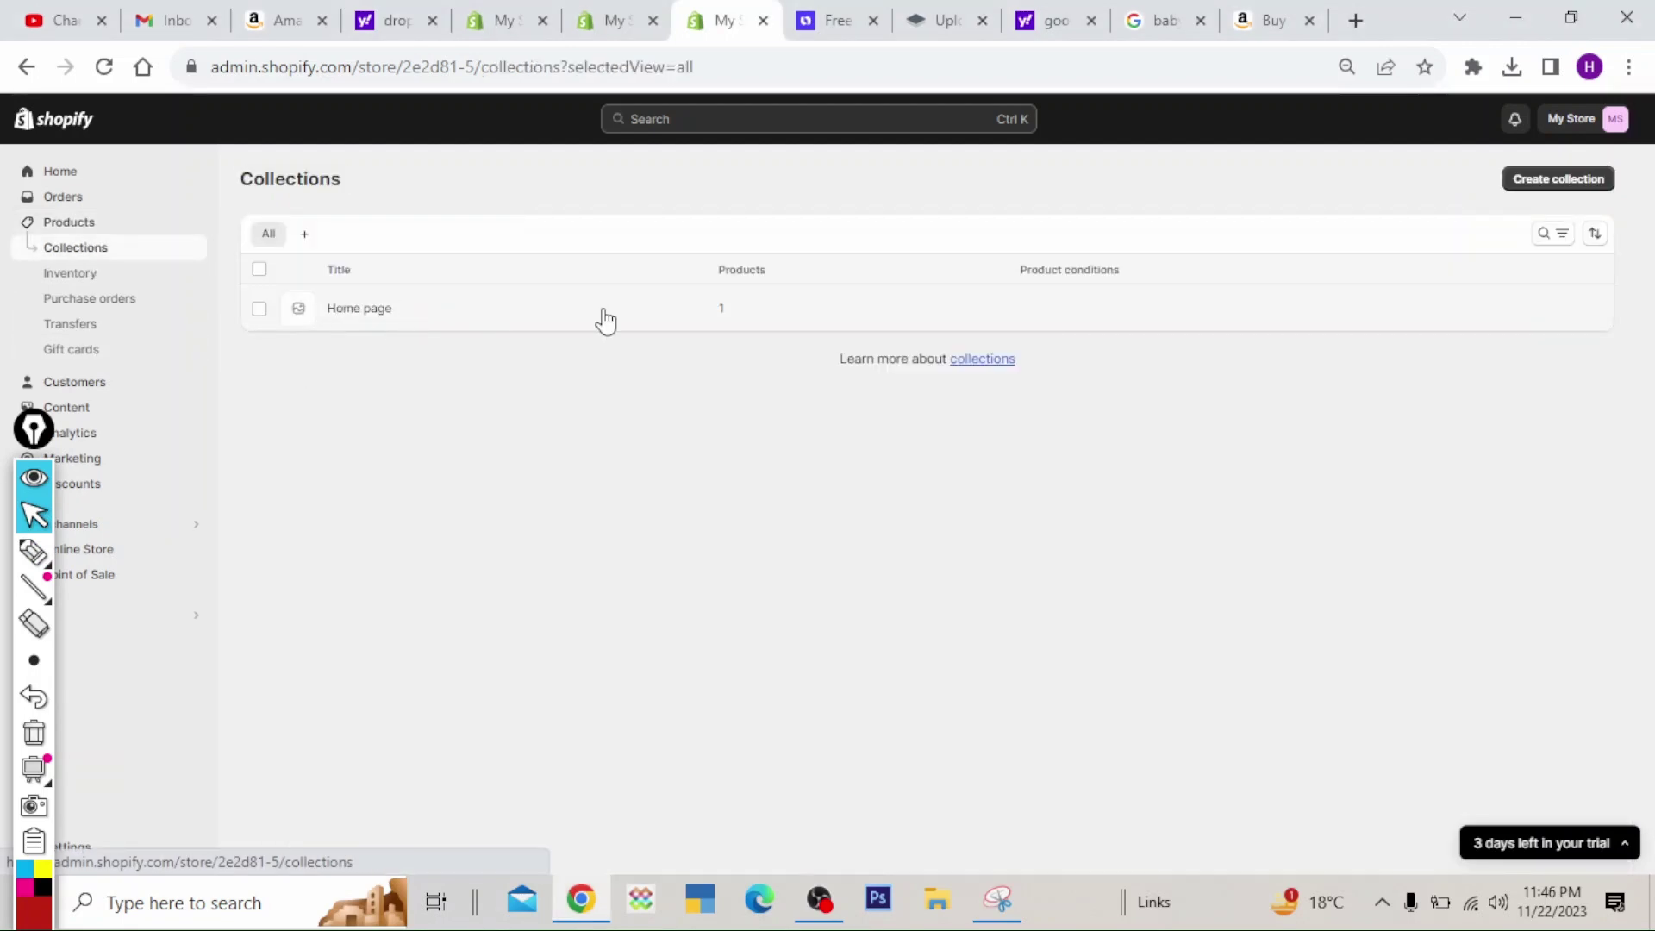
pyautogui.click(258, 309)
pyautogui.click(1134, 374)
pyautogui.click(1108, 412)
pyautogui.click(1067, 531)
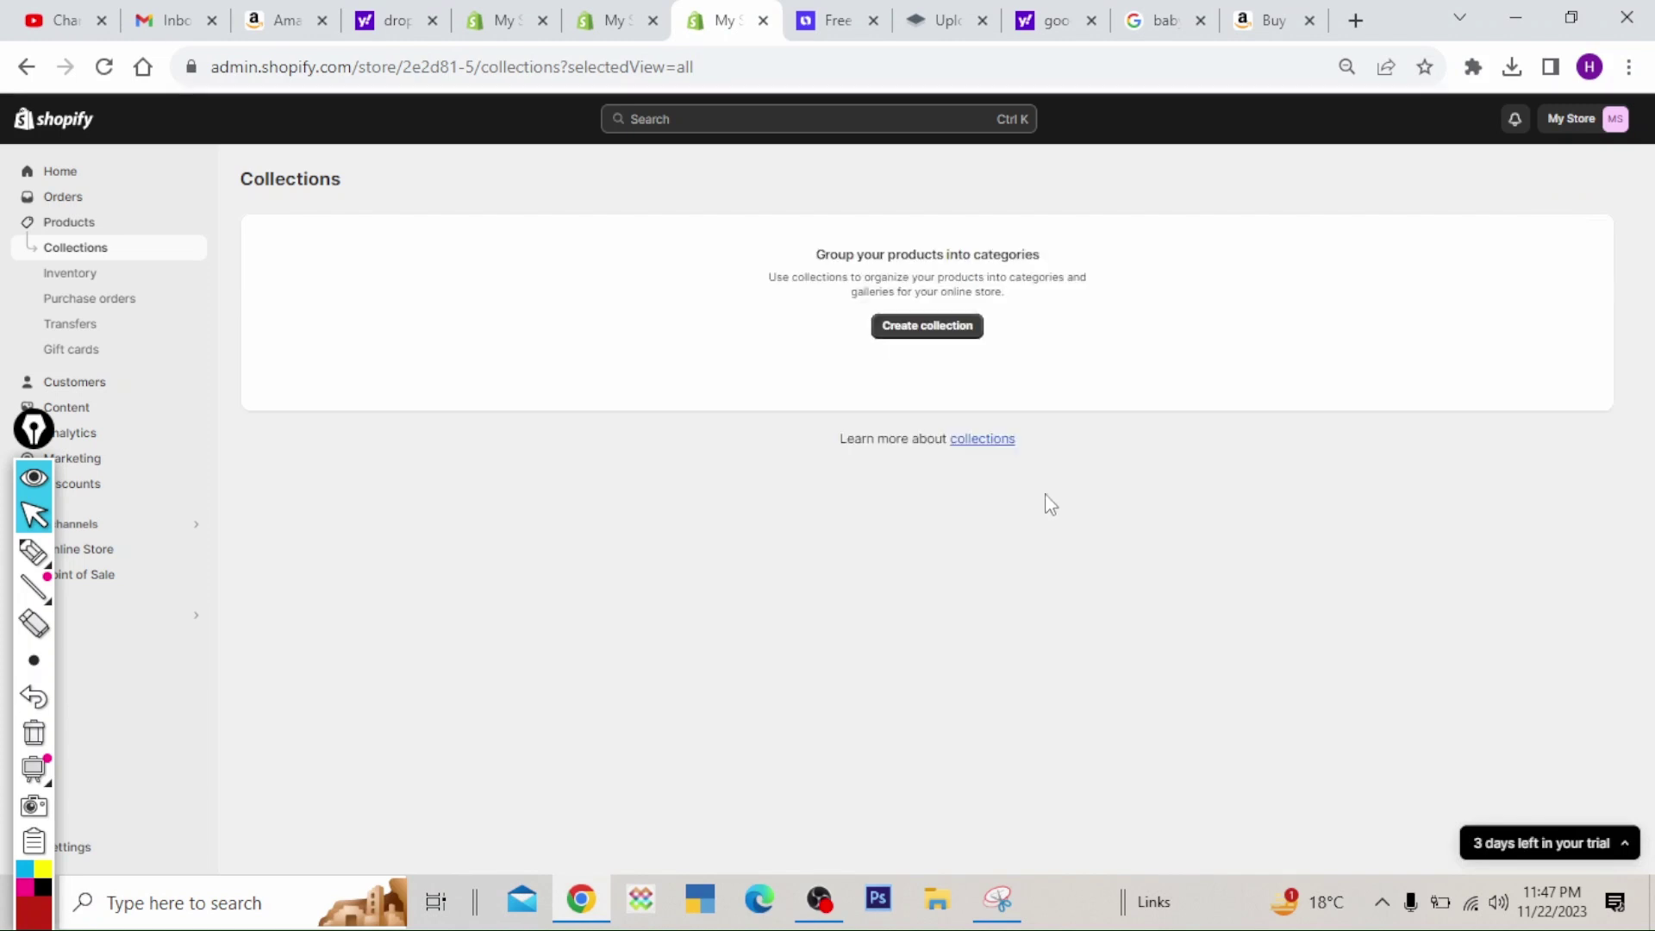
# - Start a new collection titled "Toys" with the collection type set to Manual
pyautogui.click(926, 533)
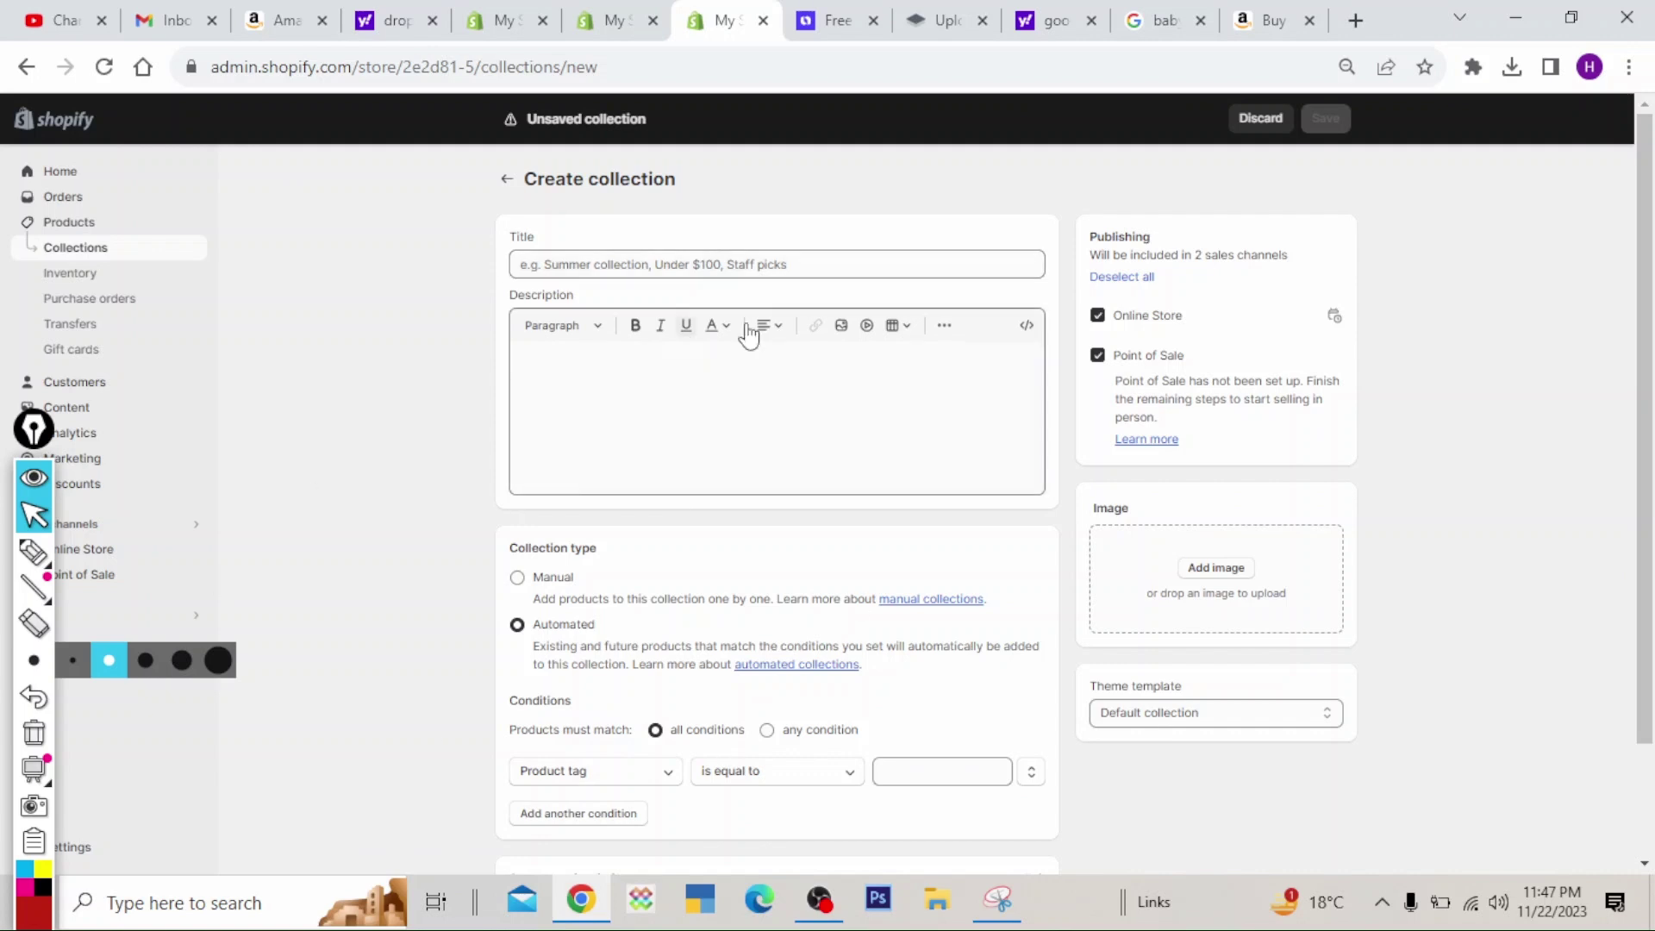
pyautogui.click(801, 269)
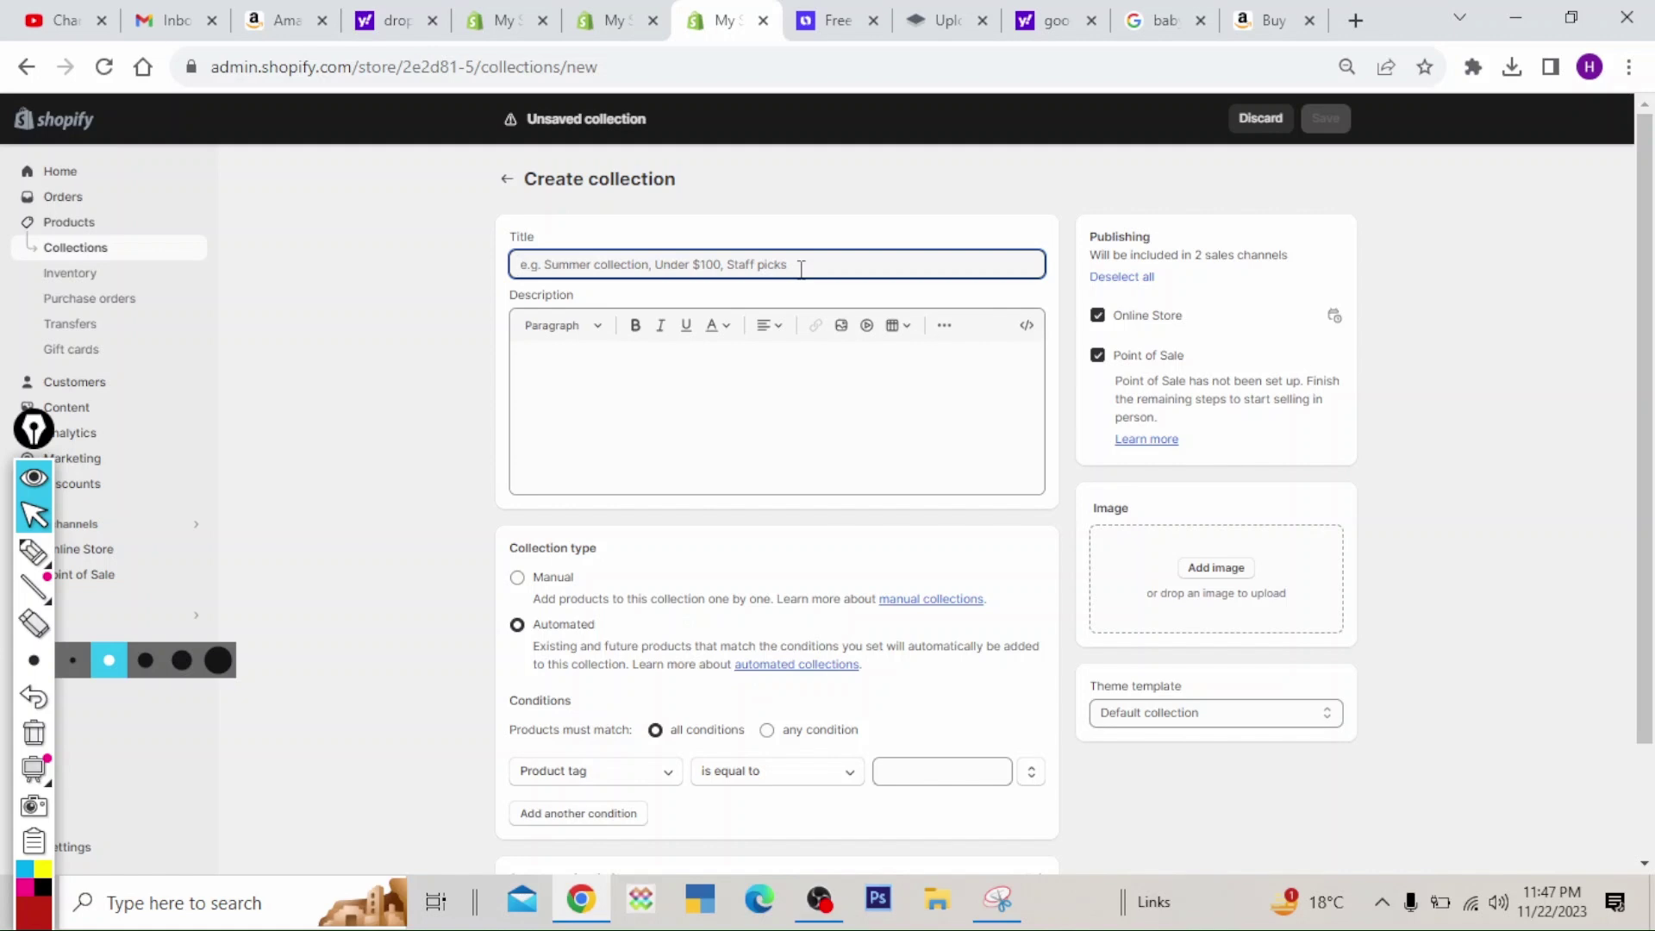
pyautogui.write('t')
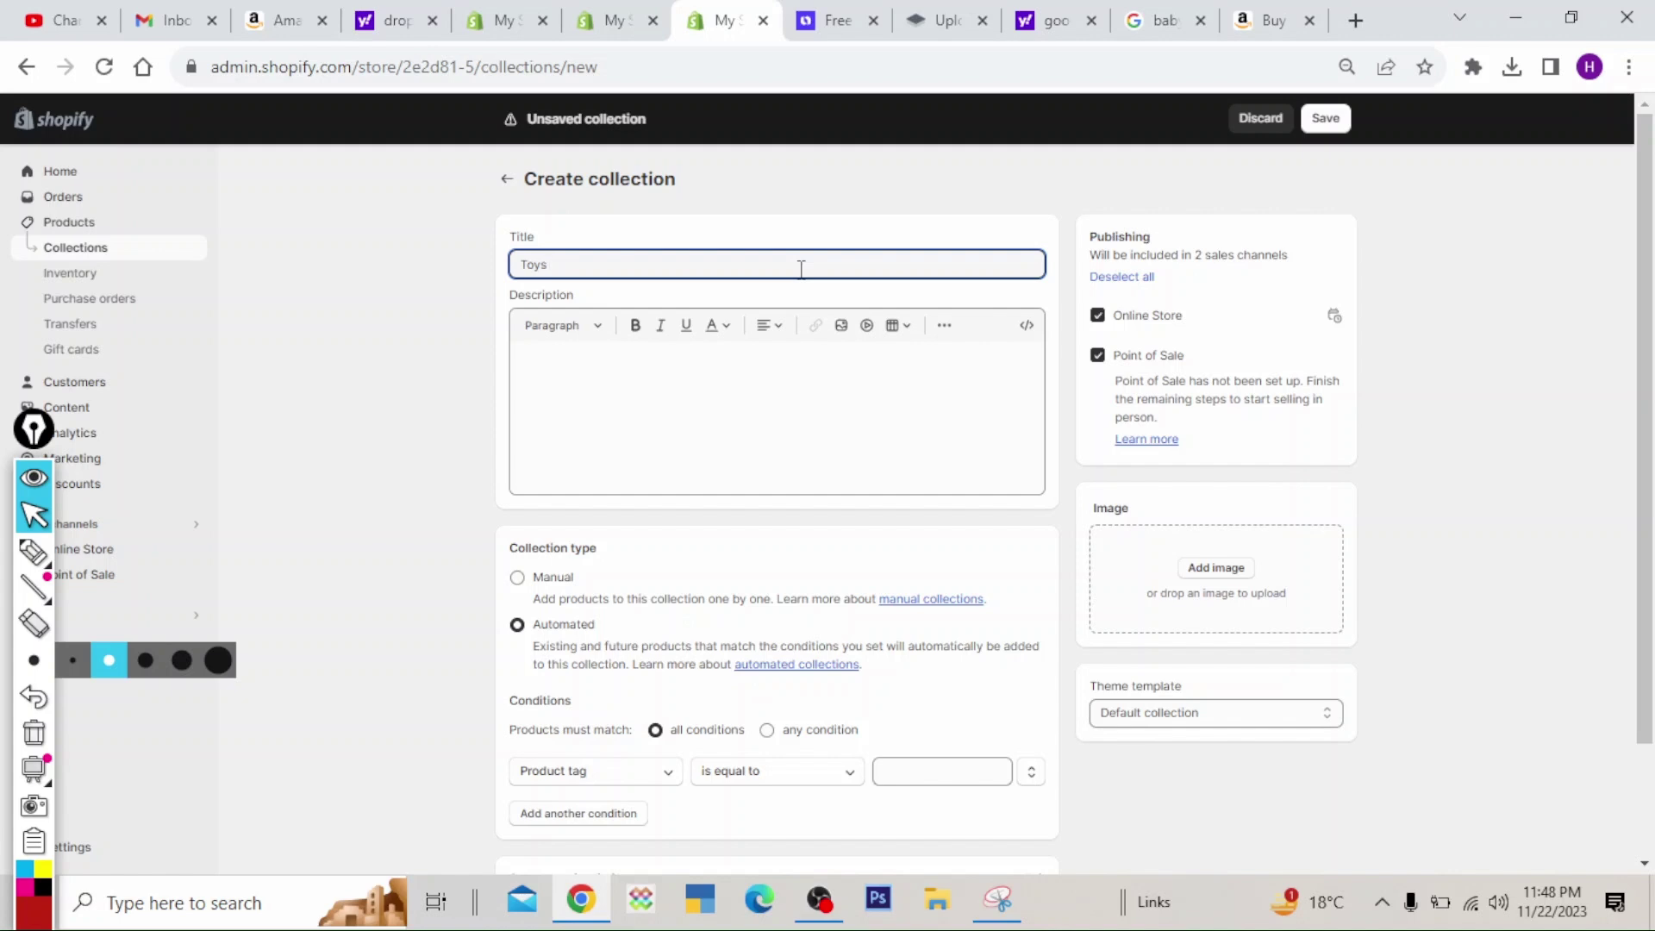
pyautogui.click(517, 578)
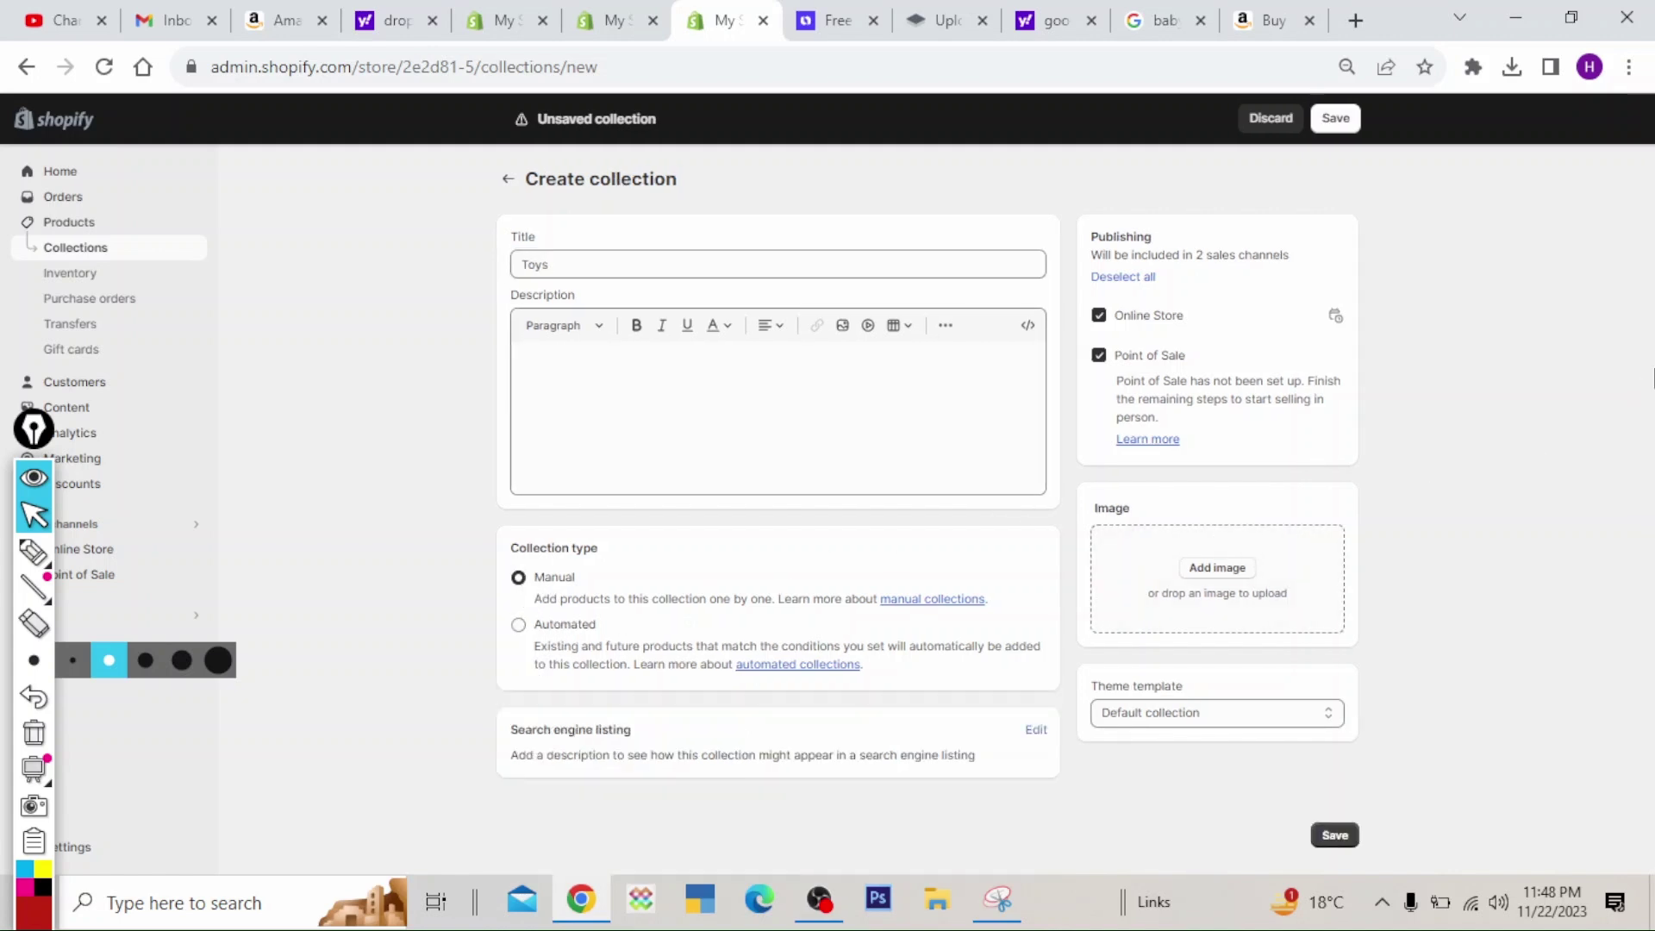
# - Upload 51imSq7TSiL._SY879_ from the Desktop as the Toys collection image, save the collection and return to the collections list
pyautogui.click(1224, 569)
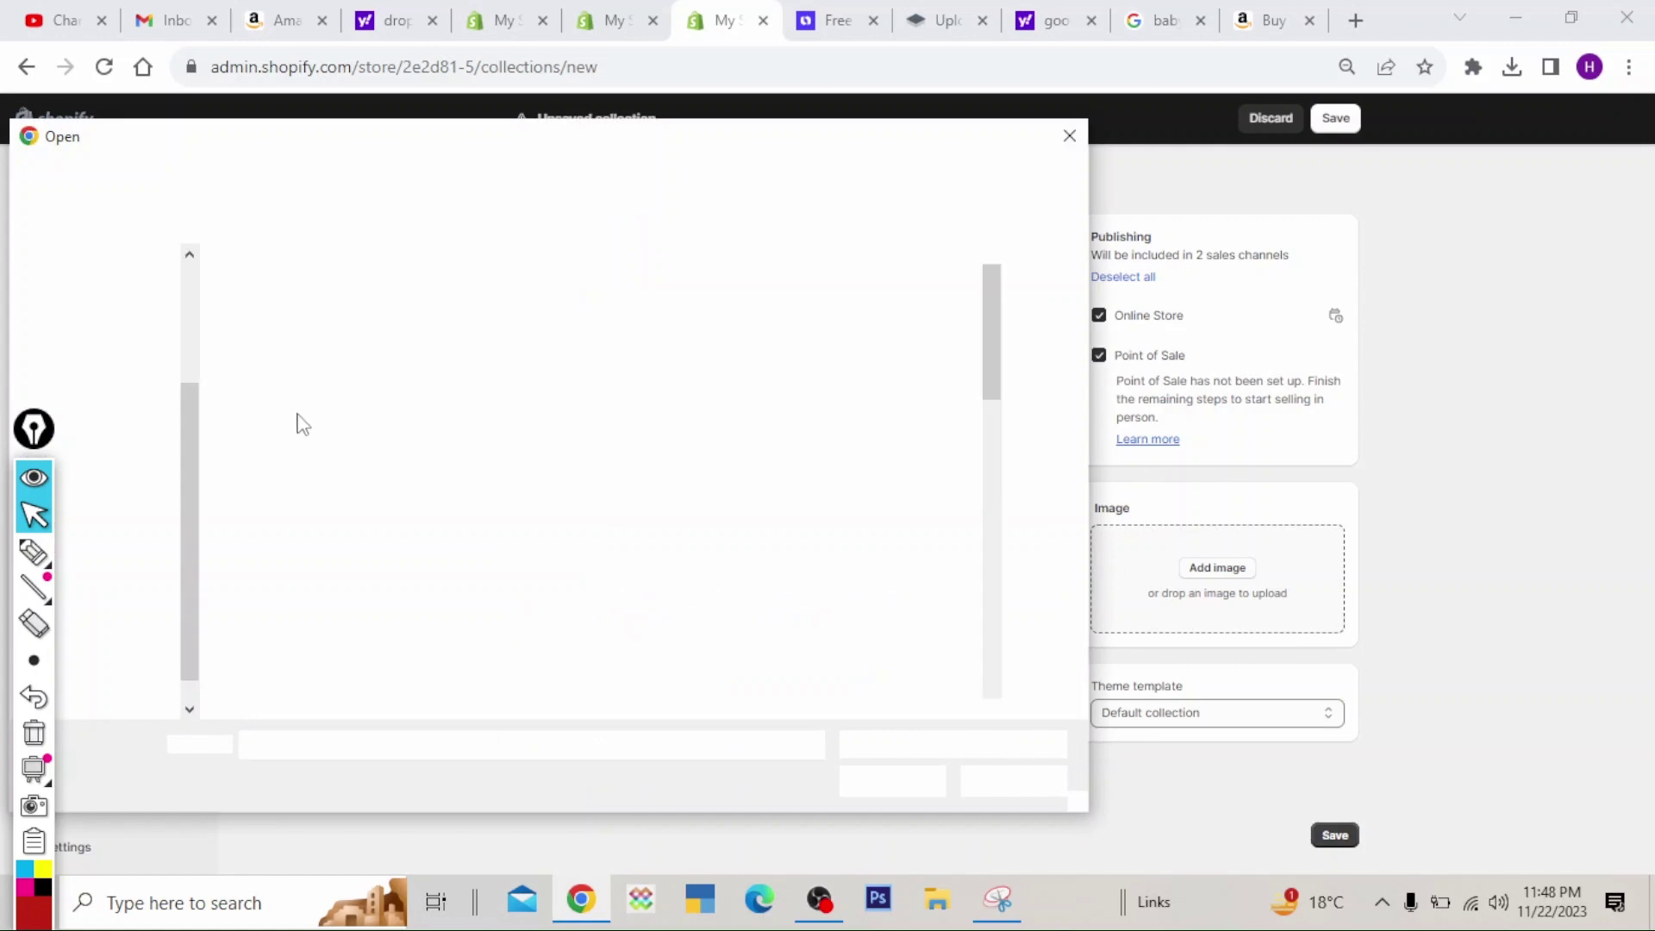
pyautogui.click(412, 457)
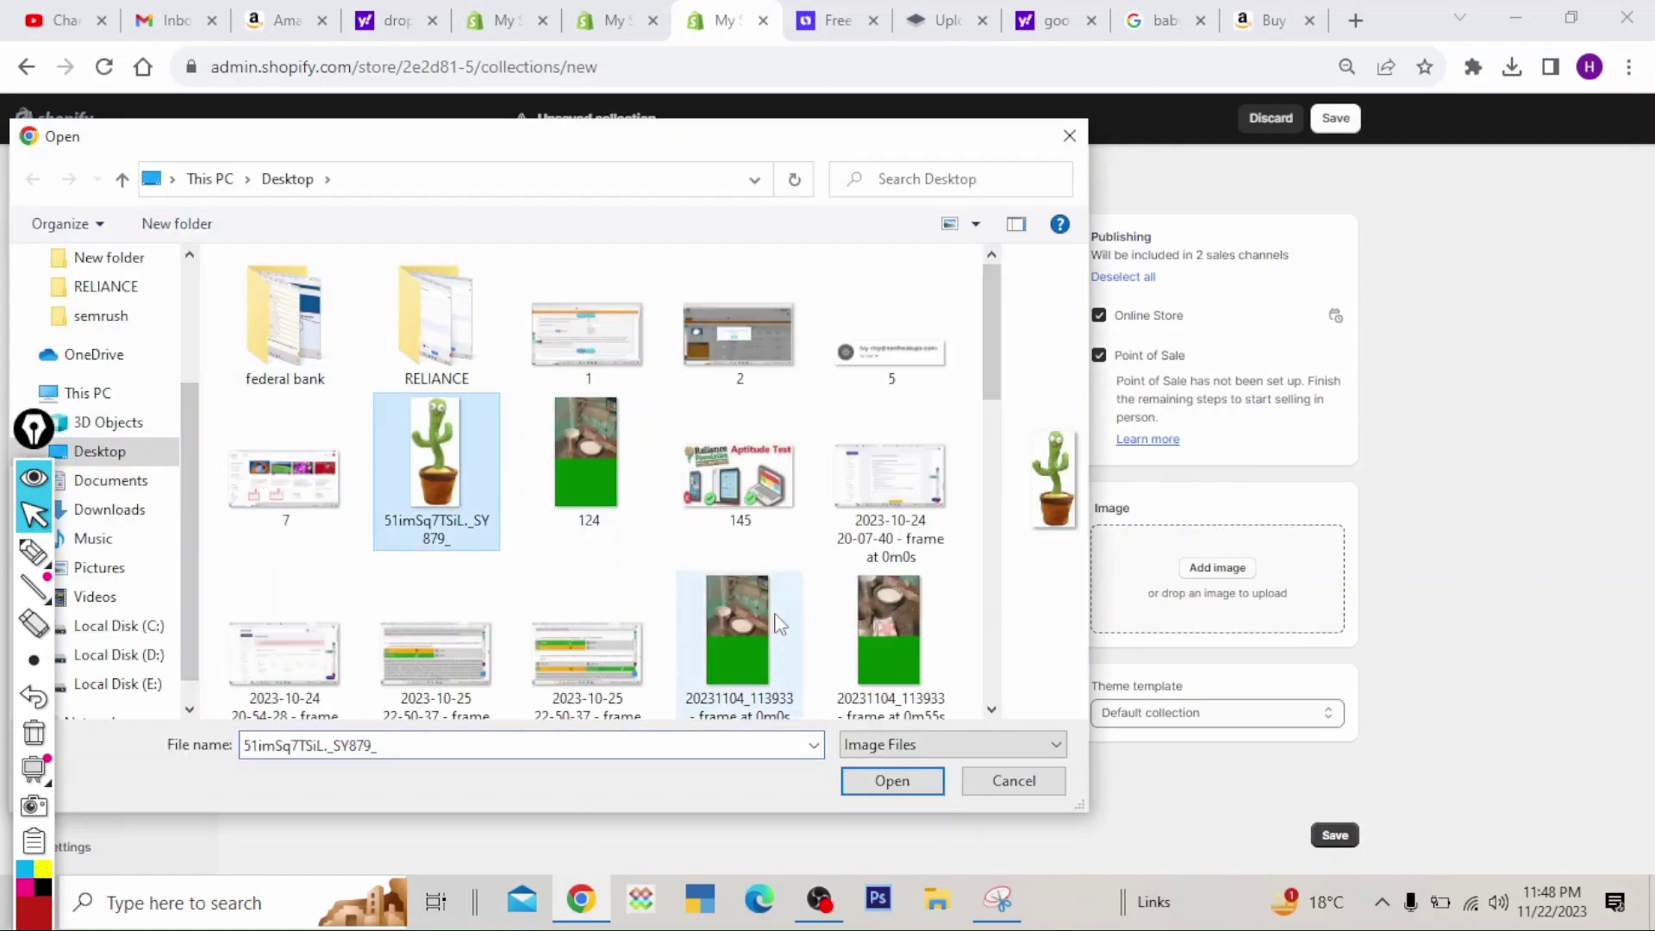
pyautogui.click(890, 781)
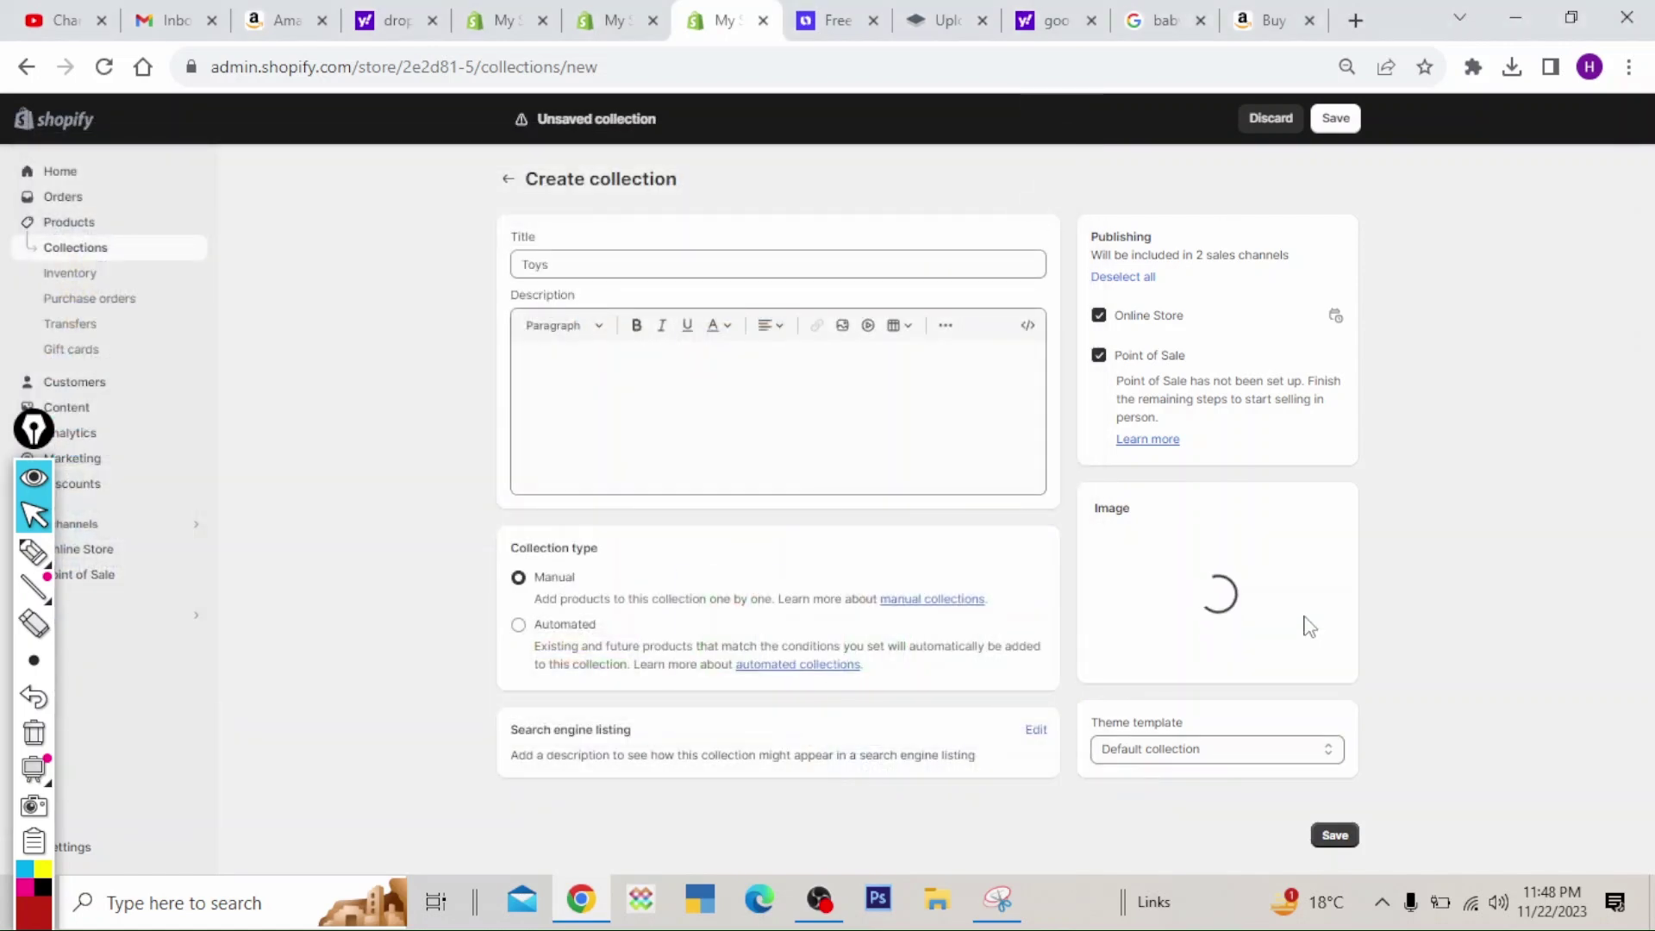
pyautogui.scroll(-1, 1310, 638)
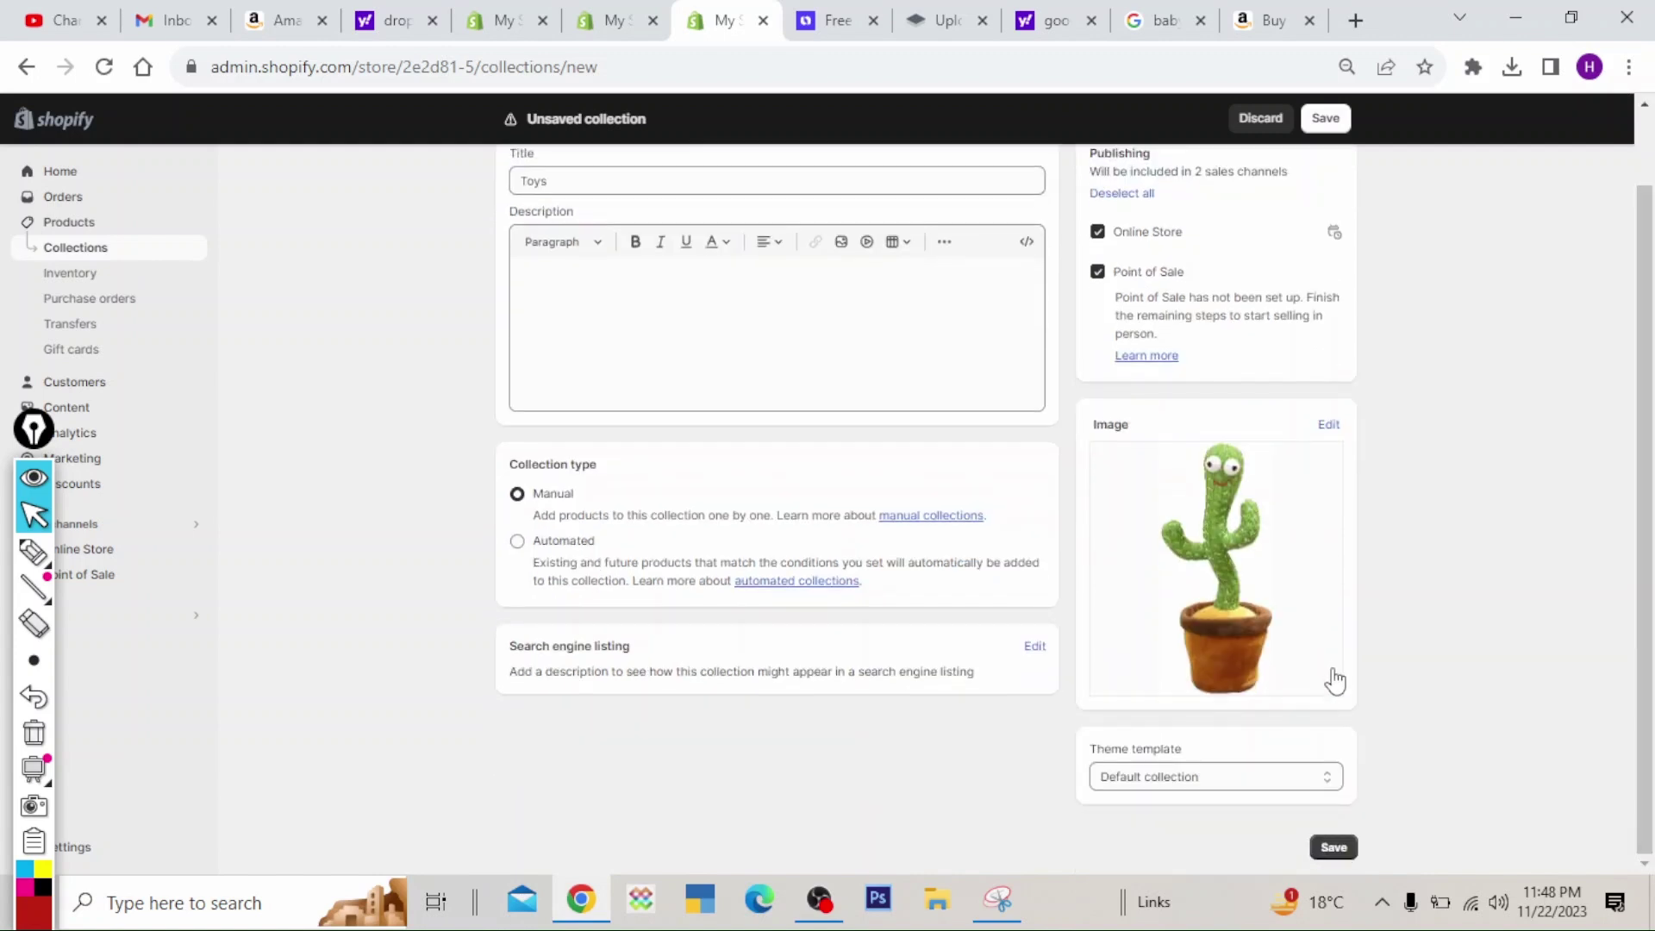
pyautogui.click(1338, 848)
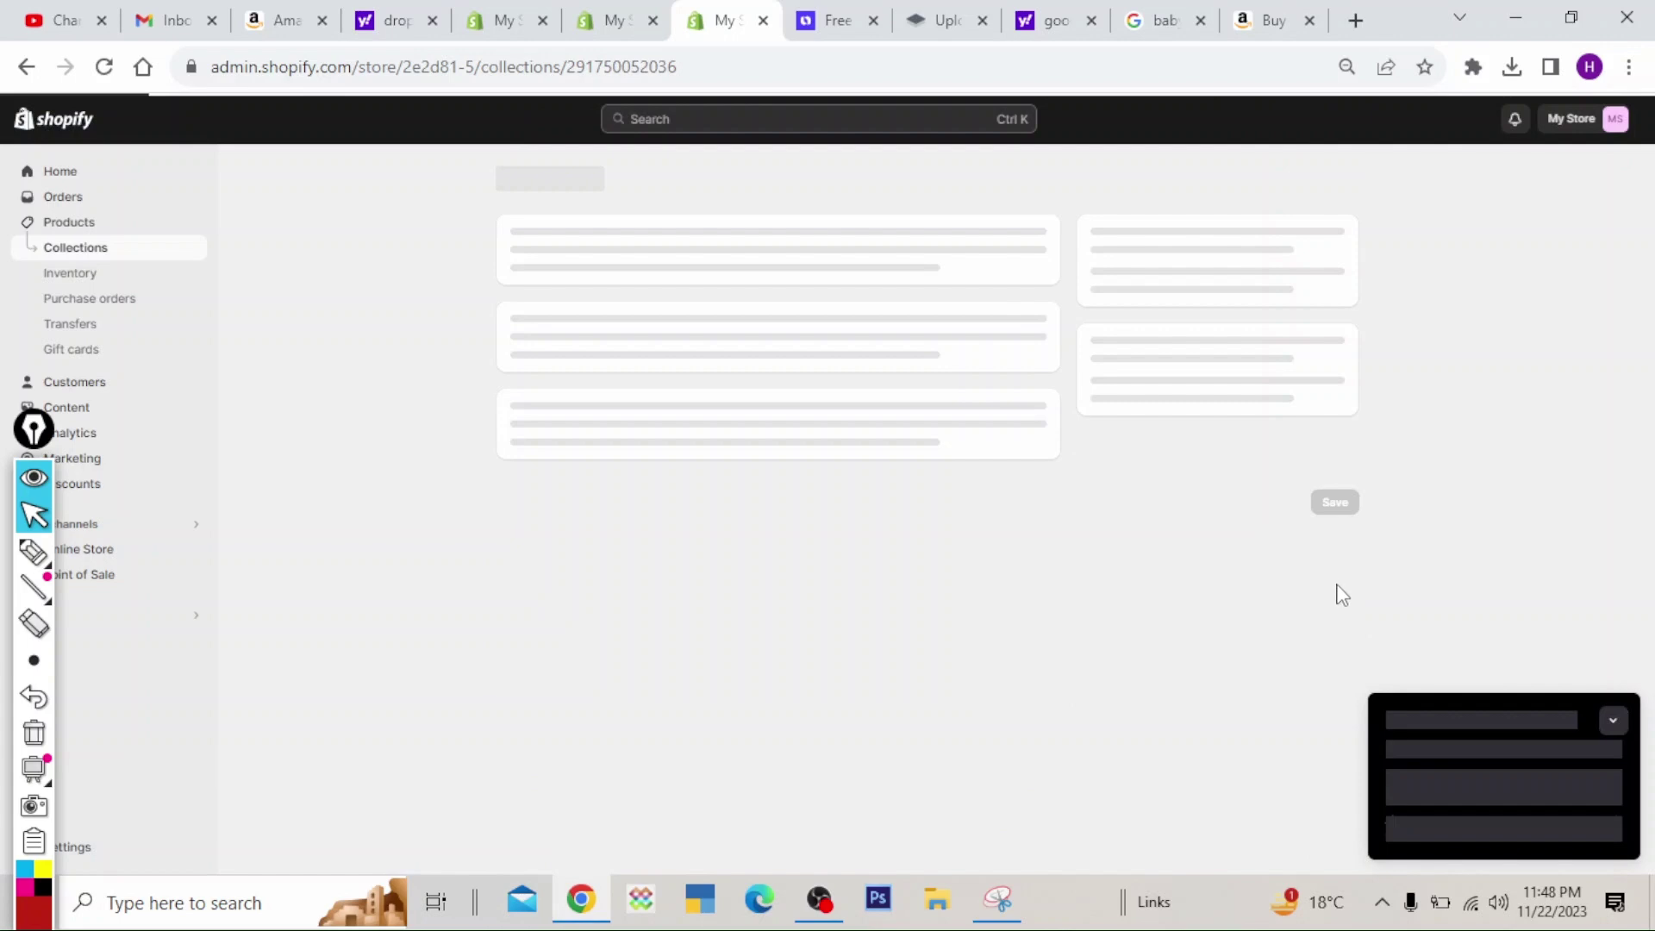
pyautogui.click(77, 251)
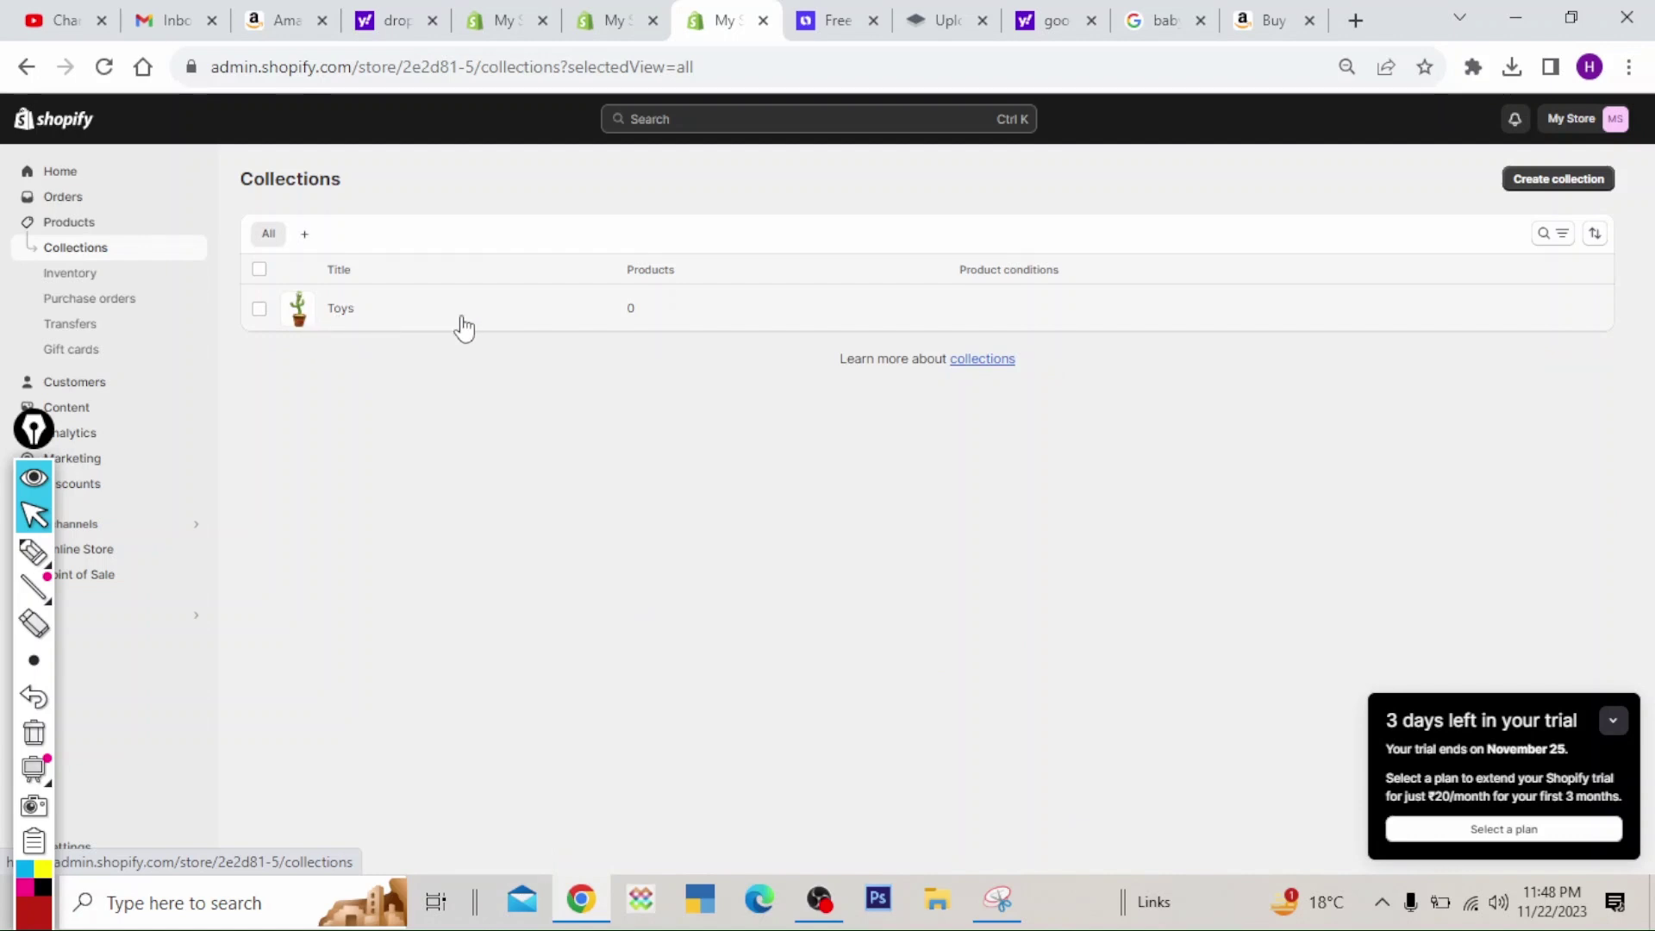
pyautogui.click(157, 255)
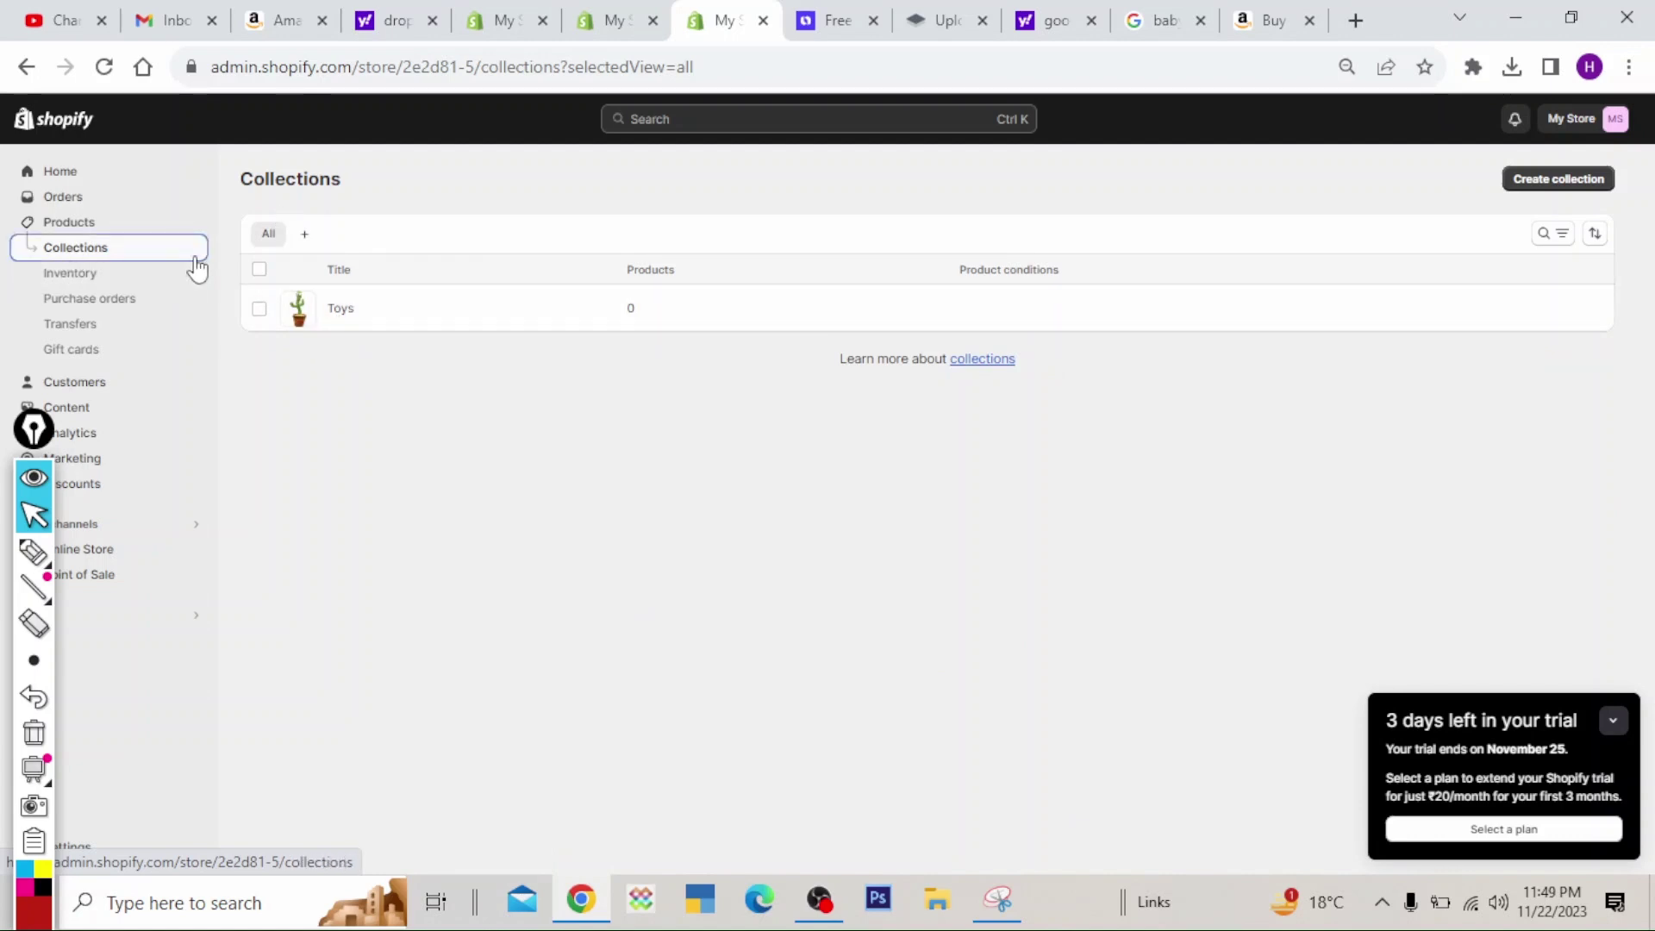
# - Add the Super Toy Dancing Cactus (Premium Version) product to the Toys collection from the product list and save
pyautogui.click(89, 226)
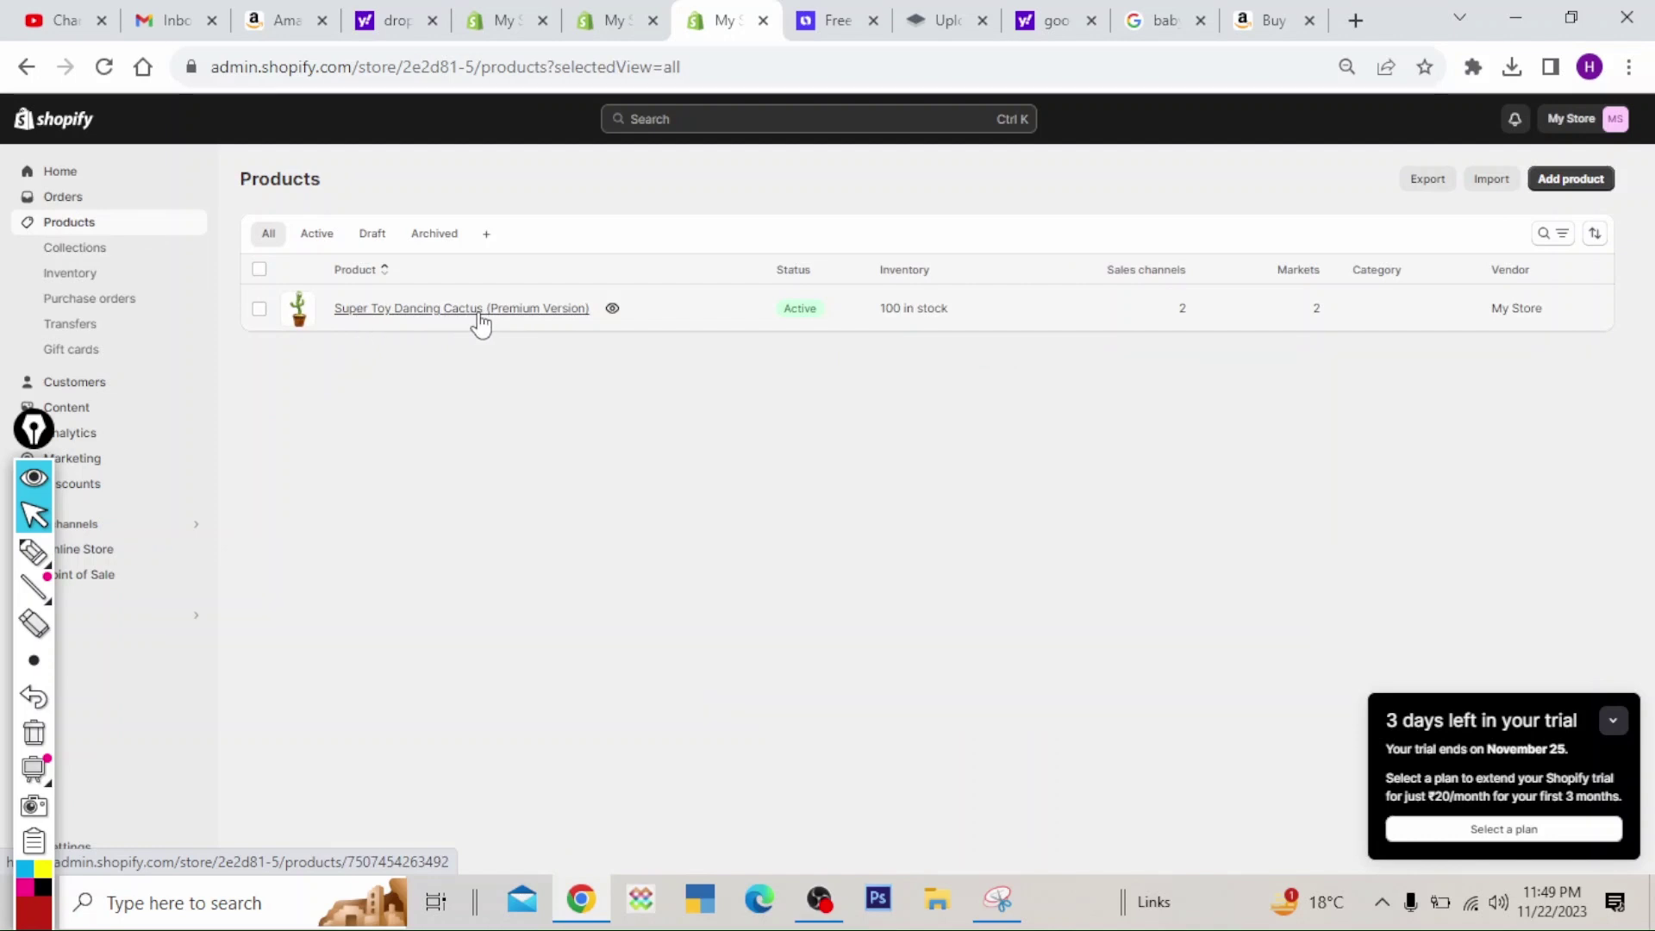
pyautogui.click(259, 309)
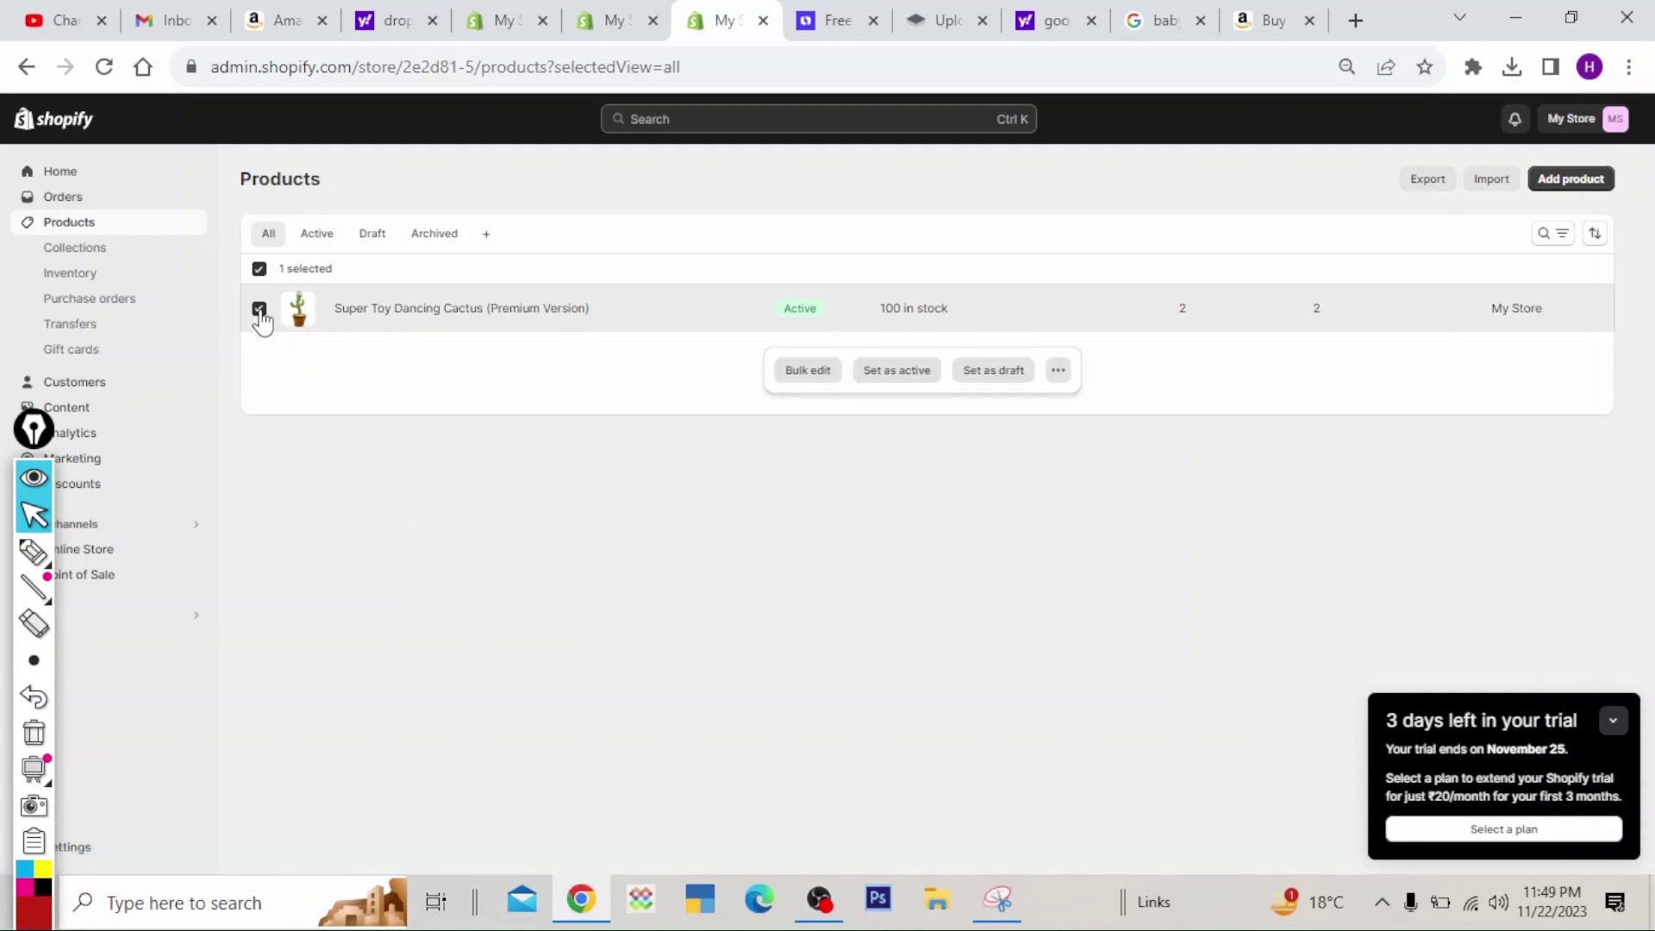
pyautogui.click(1058, 373)
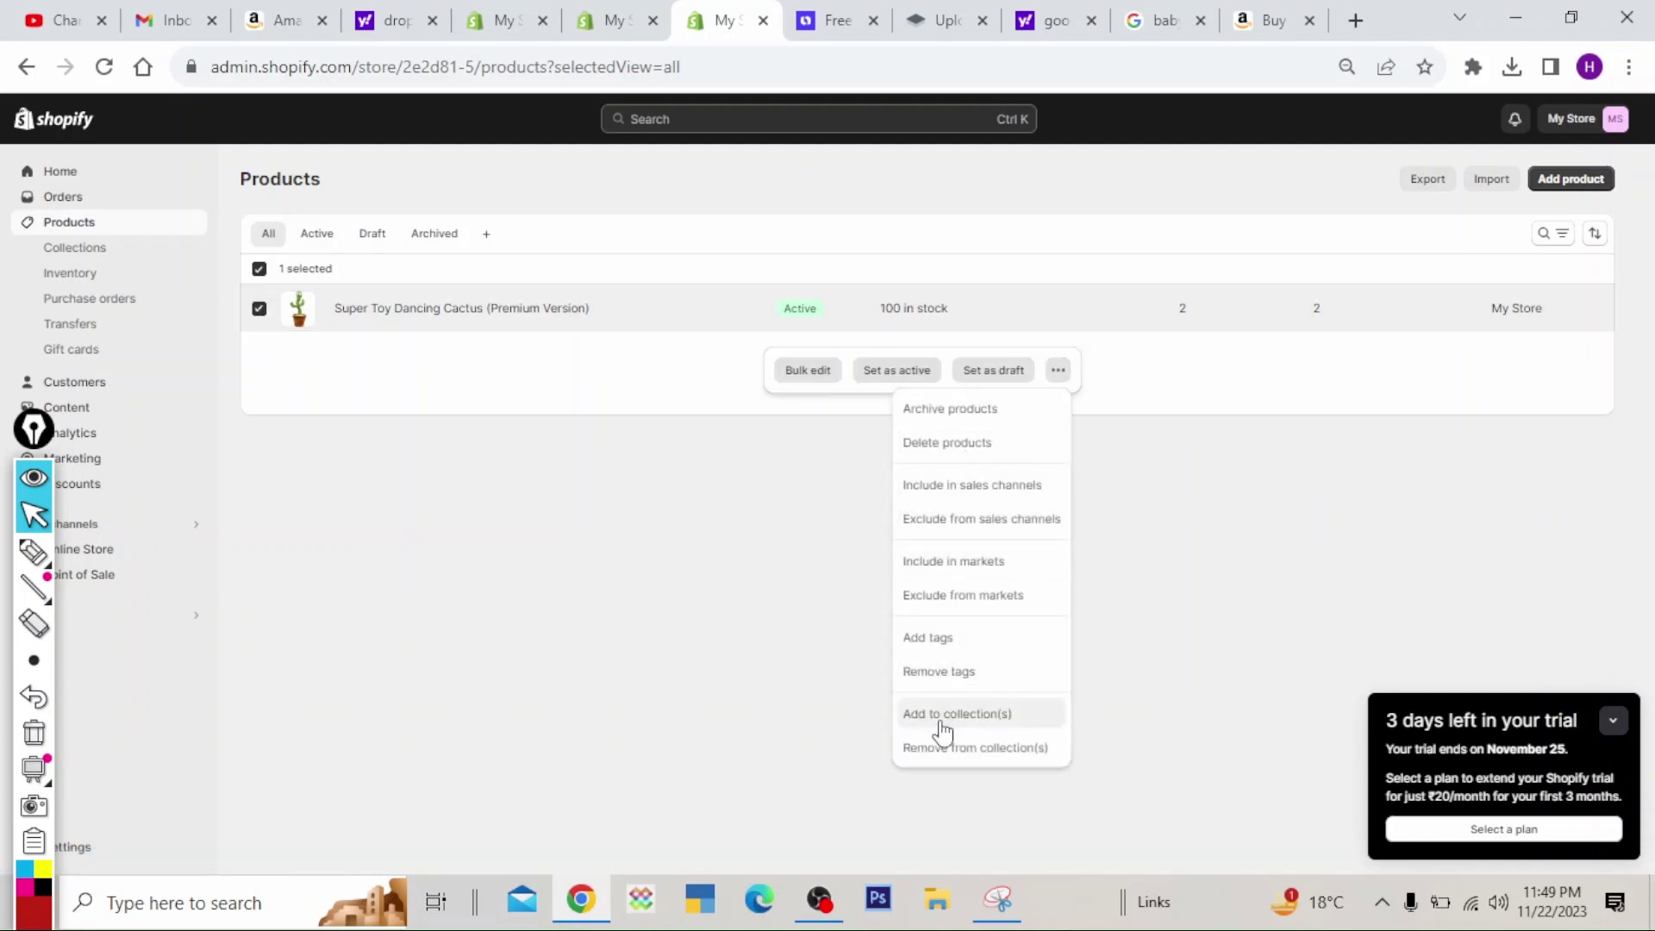
pyautogui.click(972, 714)
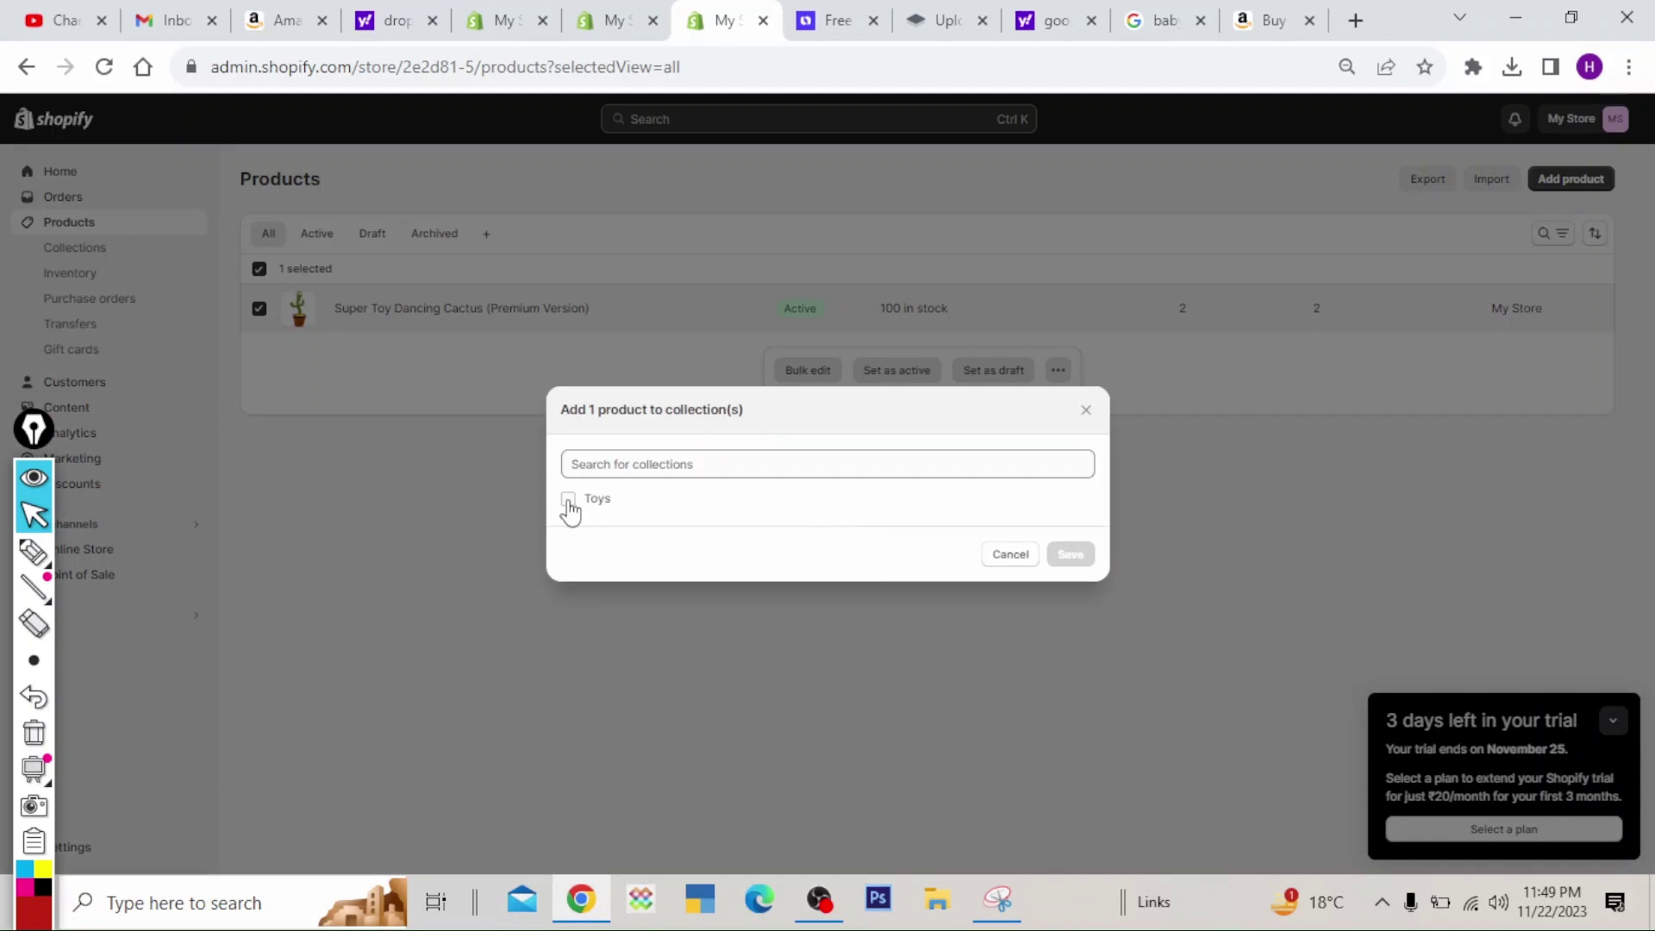
pyautogui.click(569, 500)
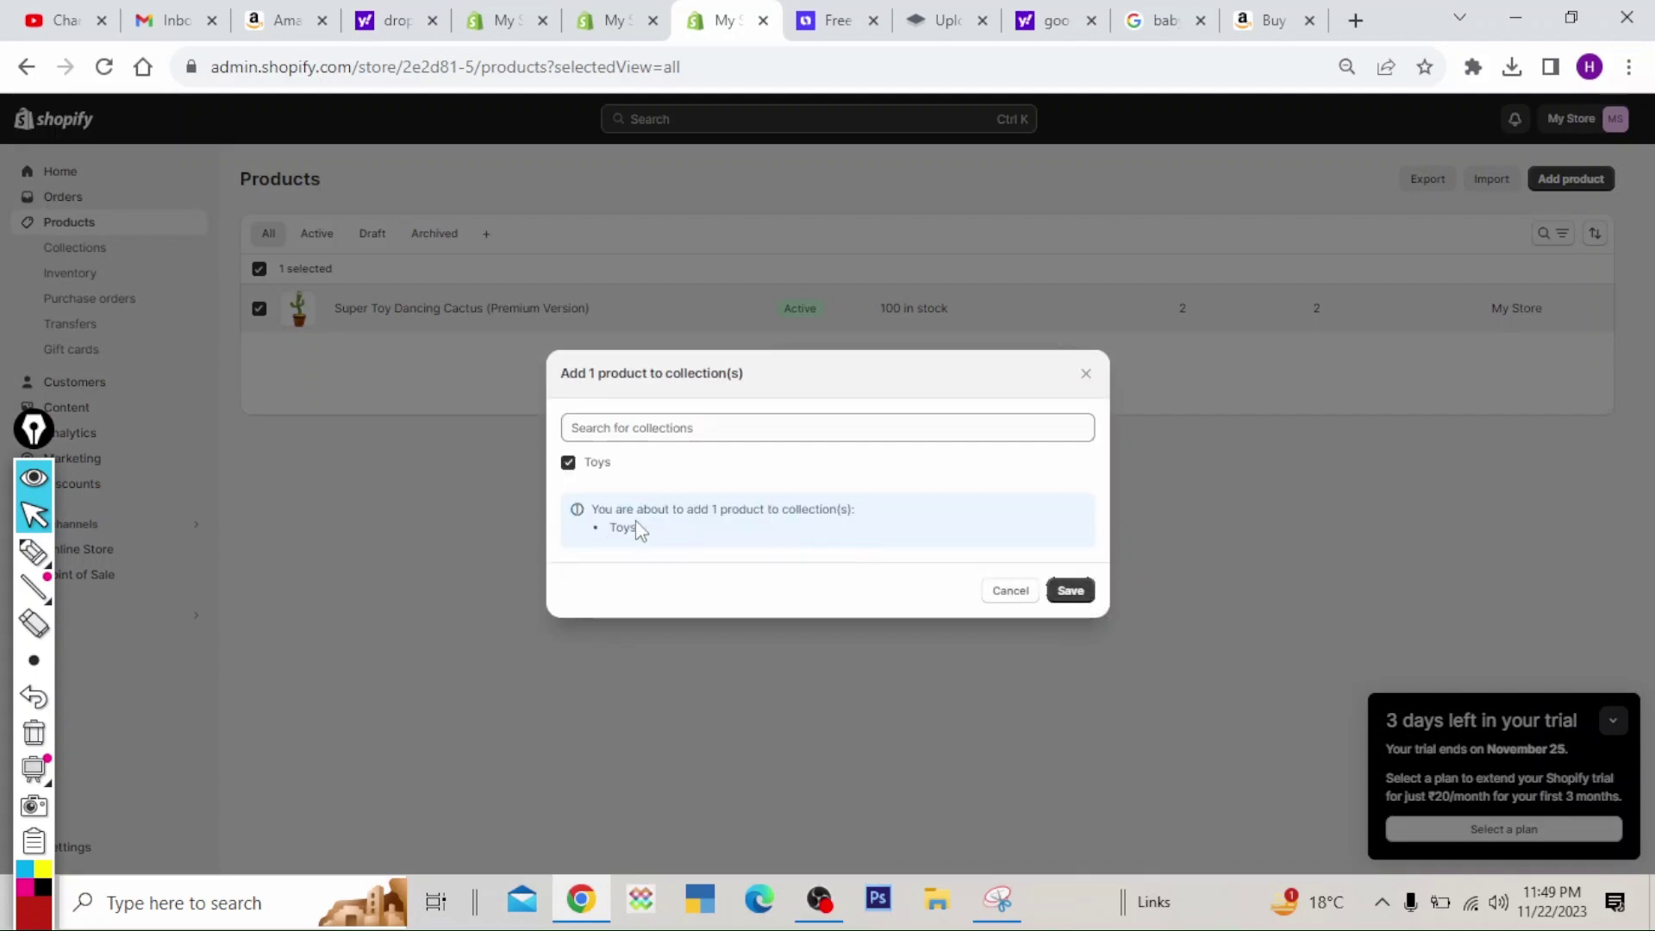
pyautogui.click(1072, 588)
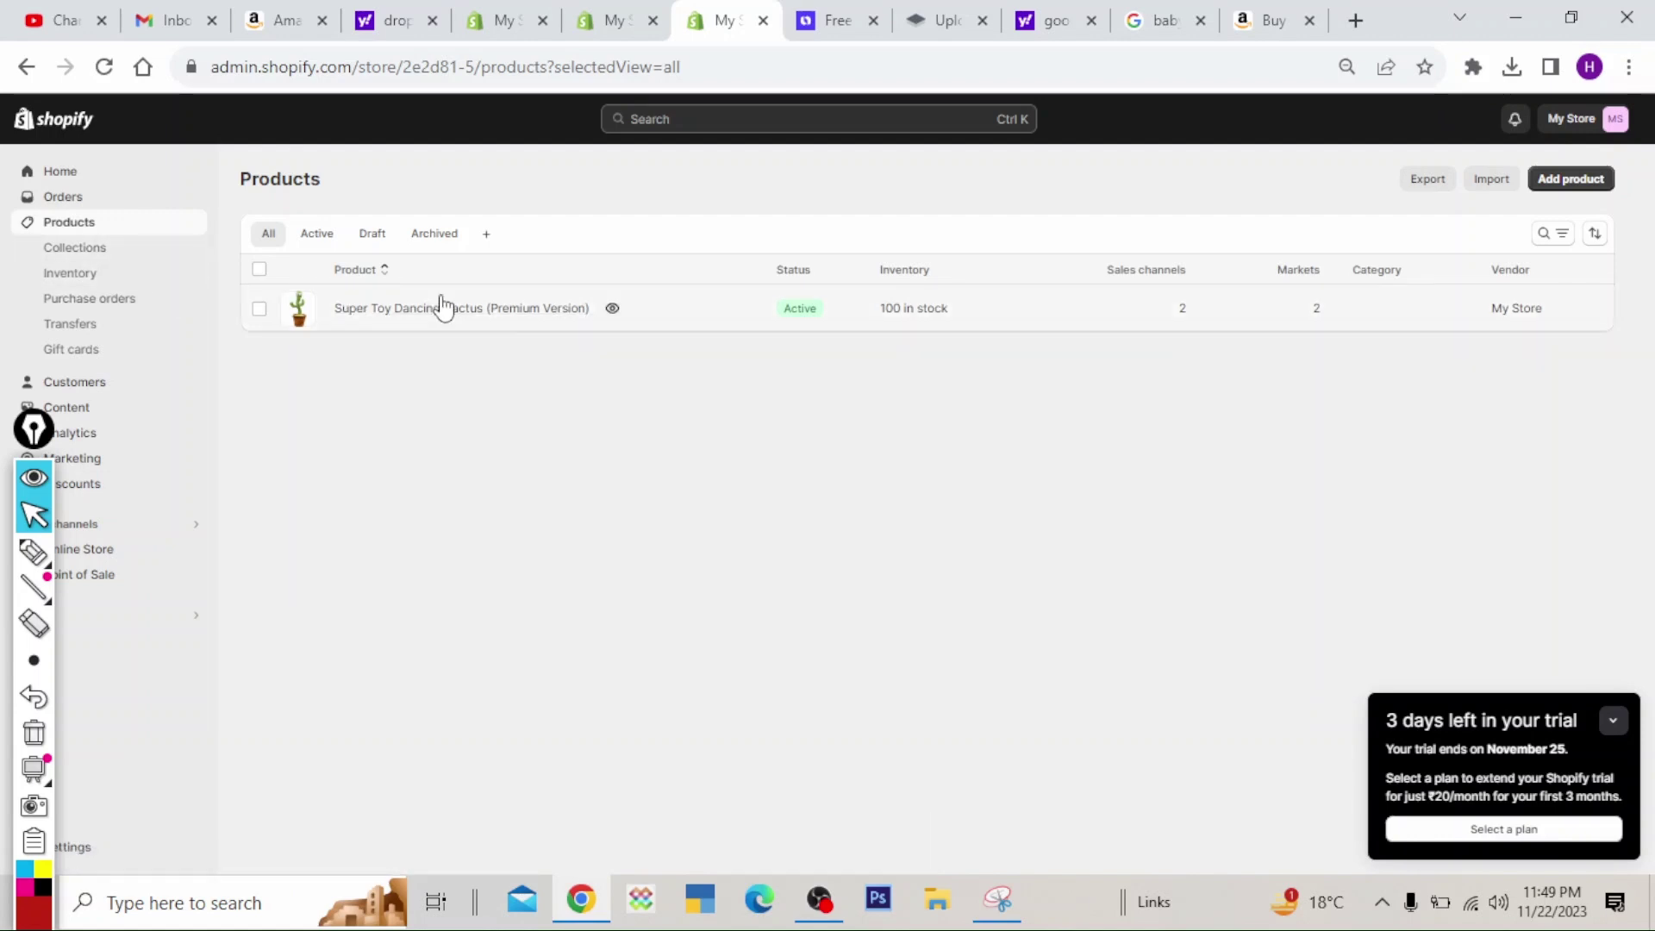
pyautogui.click(374, 306)
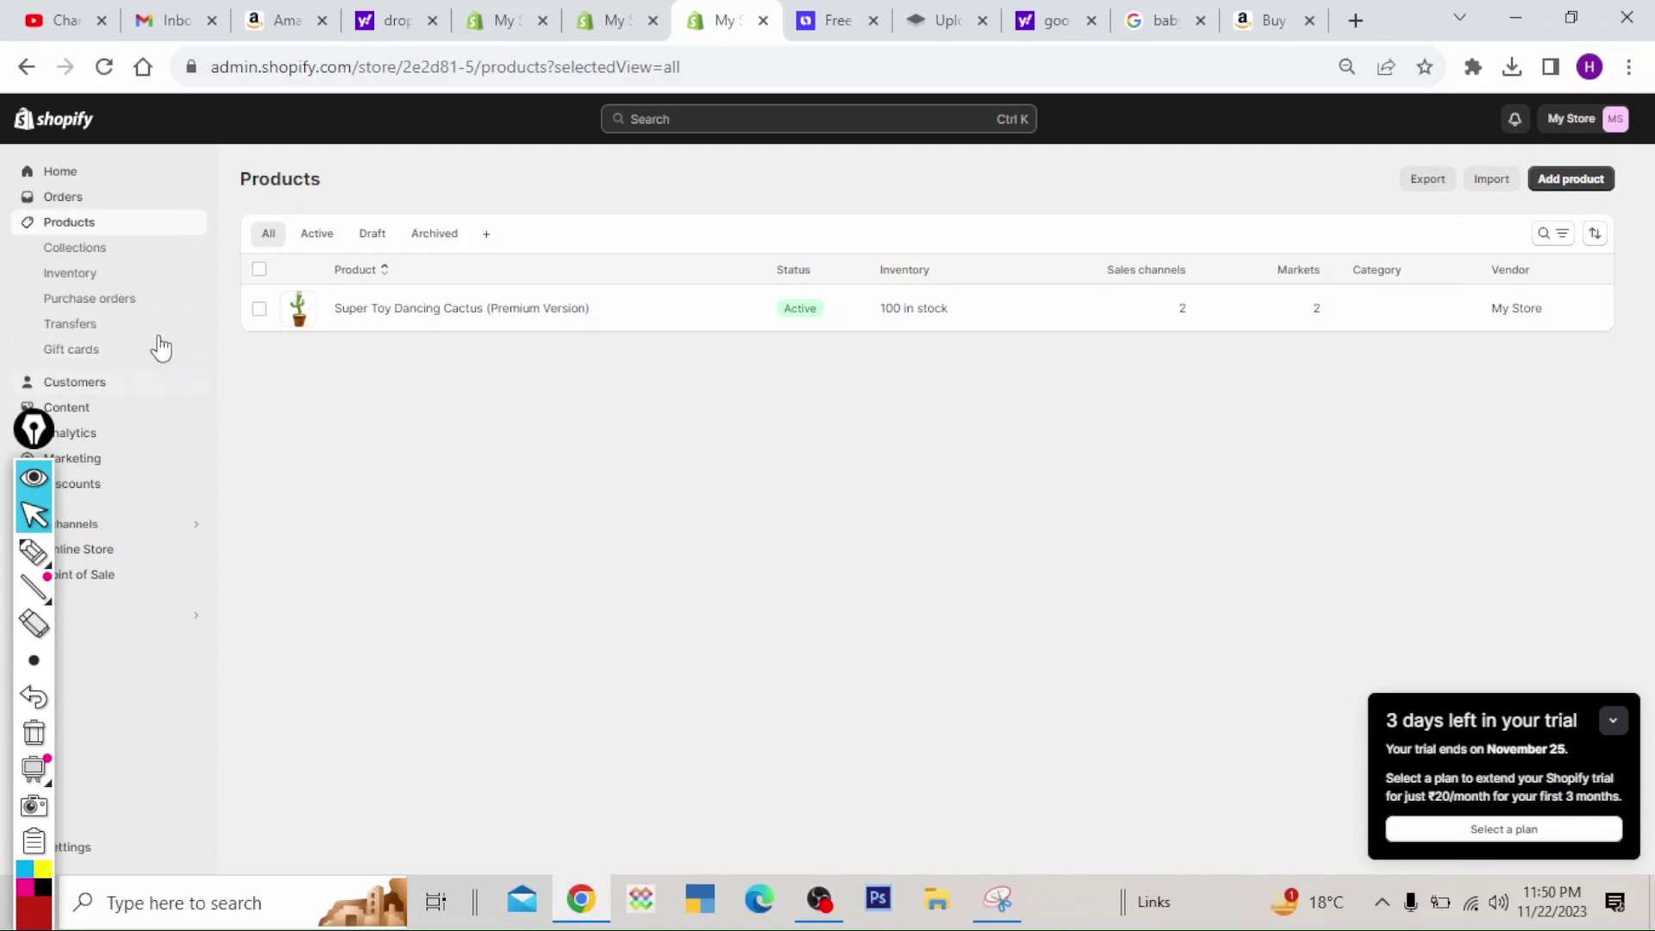
# - Return to the Refresh theme editor and examine the collection blocks in the home page's Collection list section
pyautogui.click(617, 12)
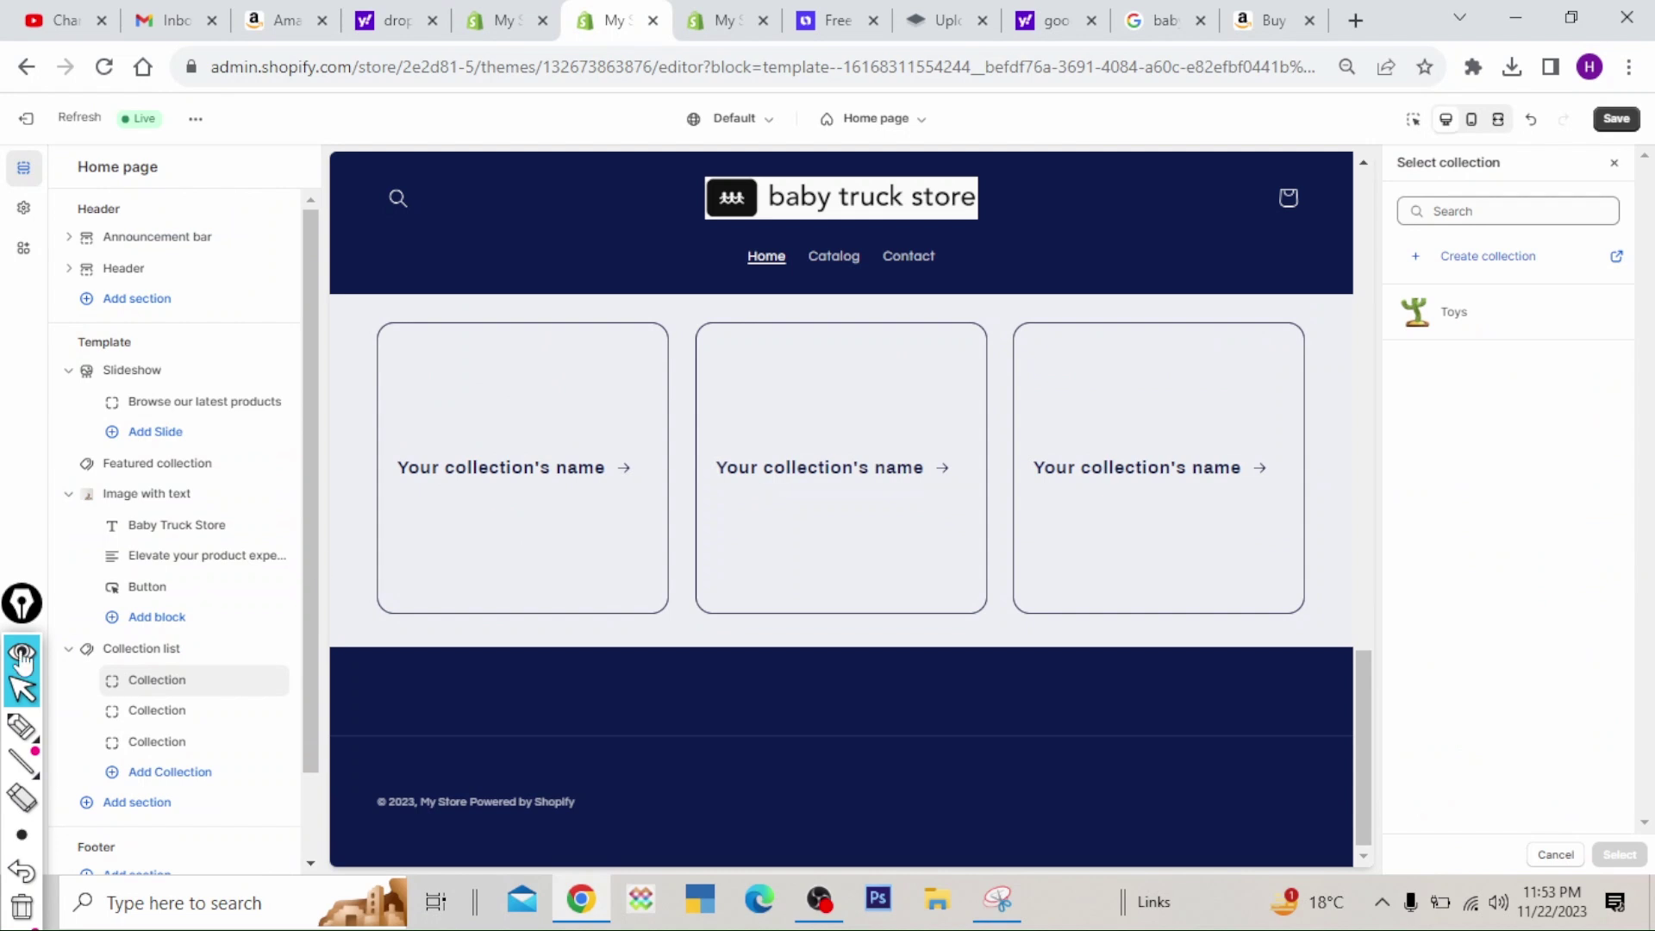
pyautogui.click(22, 726)
pyautogui.moveTo(60, 630)
pyautogui.mouseDown()
pyautogui.moveTo(274, 639)
pyautogui.moveTo(275, 827)
pyautogui.moveTo(85, 849)
pyautogui.moveTo(67, 636)
pyautogui.mouseUp()
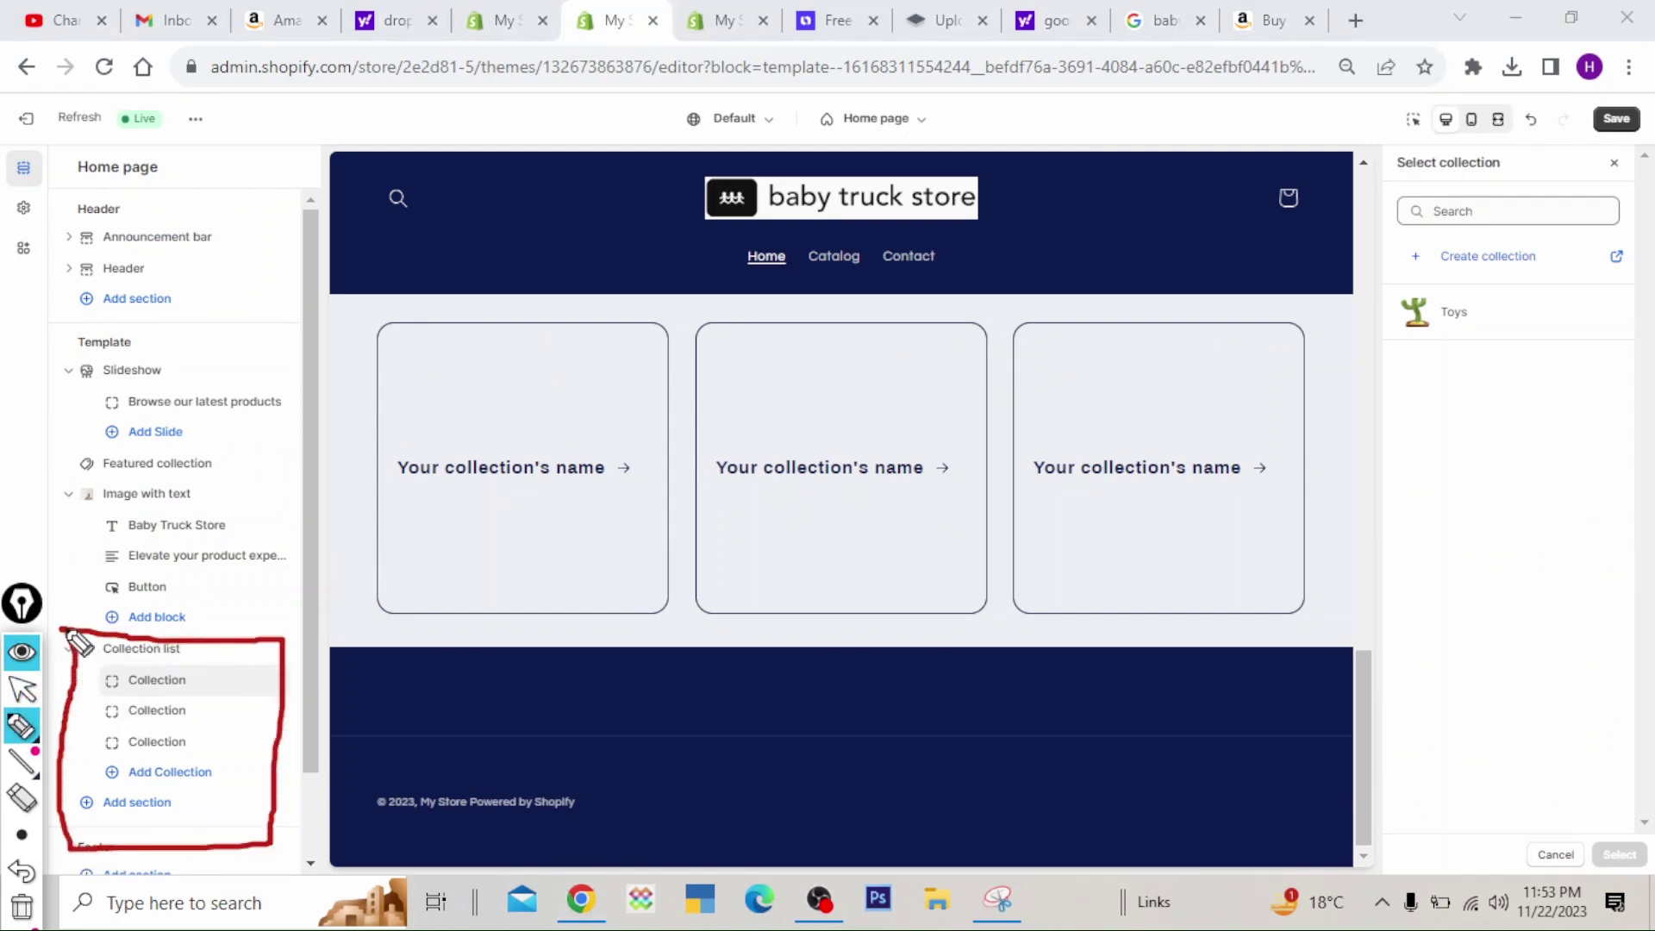
pyautogui.click(21, 907)
pyautogui.click(21, 689)
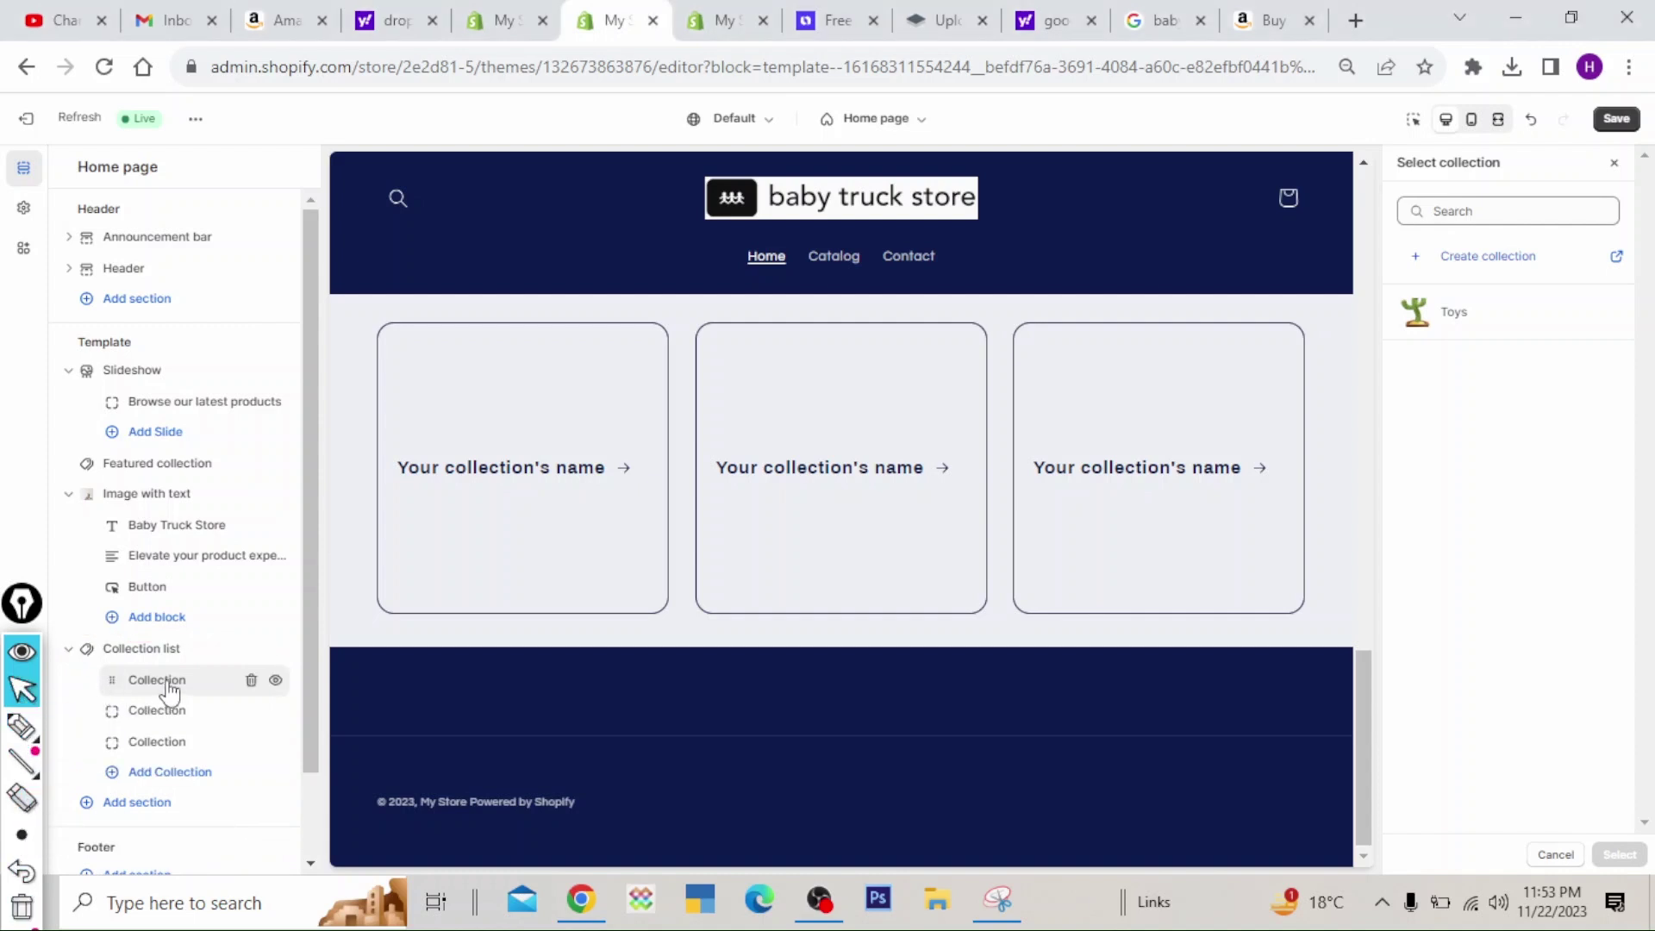
pyautogui.moveTo(166, 687)
pyautogui.mouseDown()
pyautogui.moveTo(442, 421)
pyautogui.moveTo(509, 487)
pyautogui.moveTo(122, 705)
pyautogui.moveTo(152, 694)
pyautogui.mouseUp()
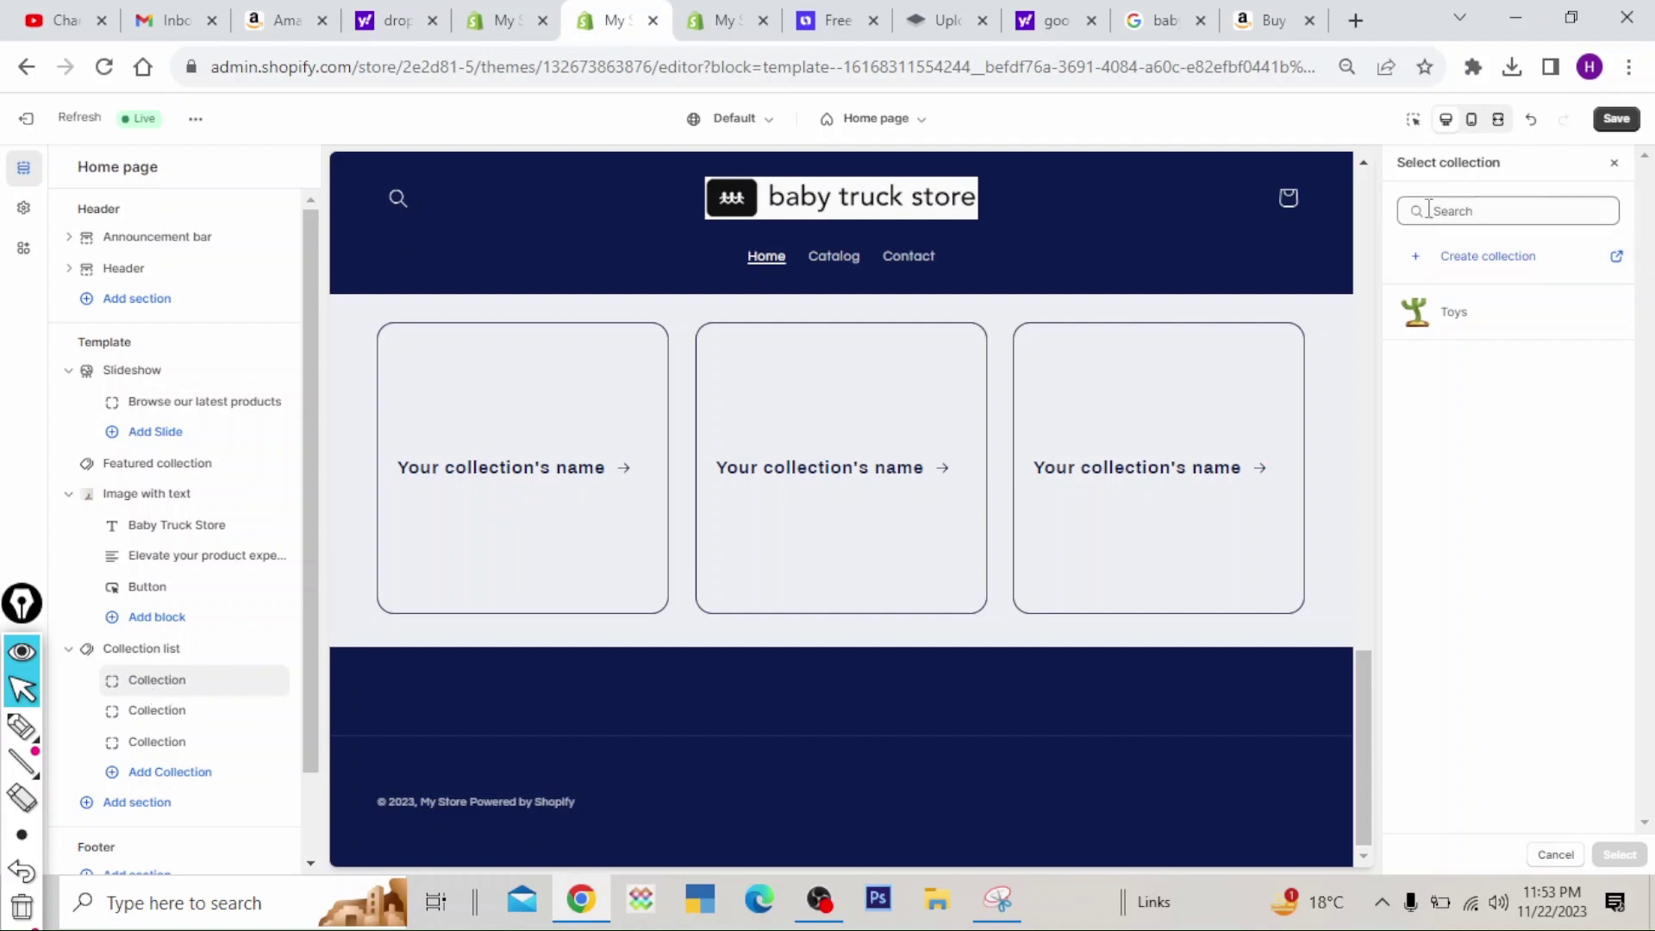
pyautogui.click(1491, 270)
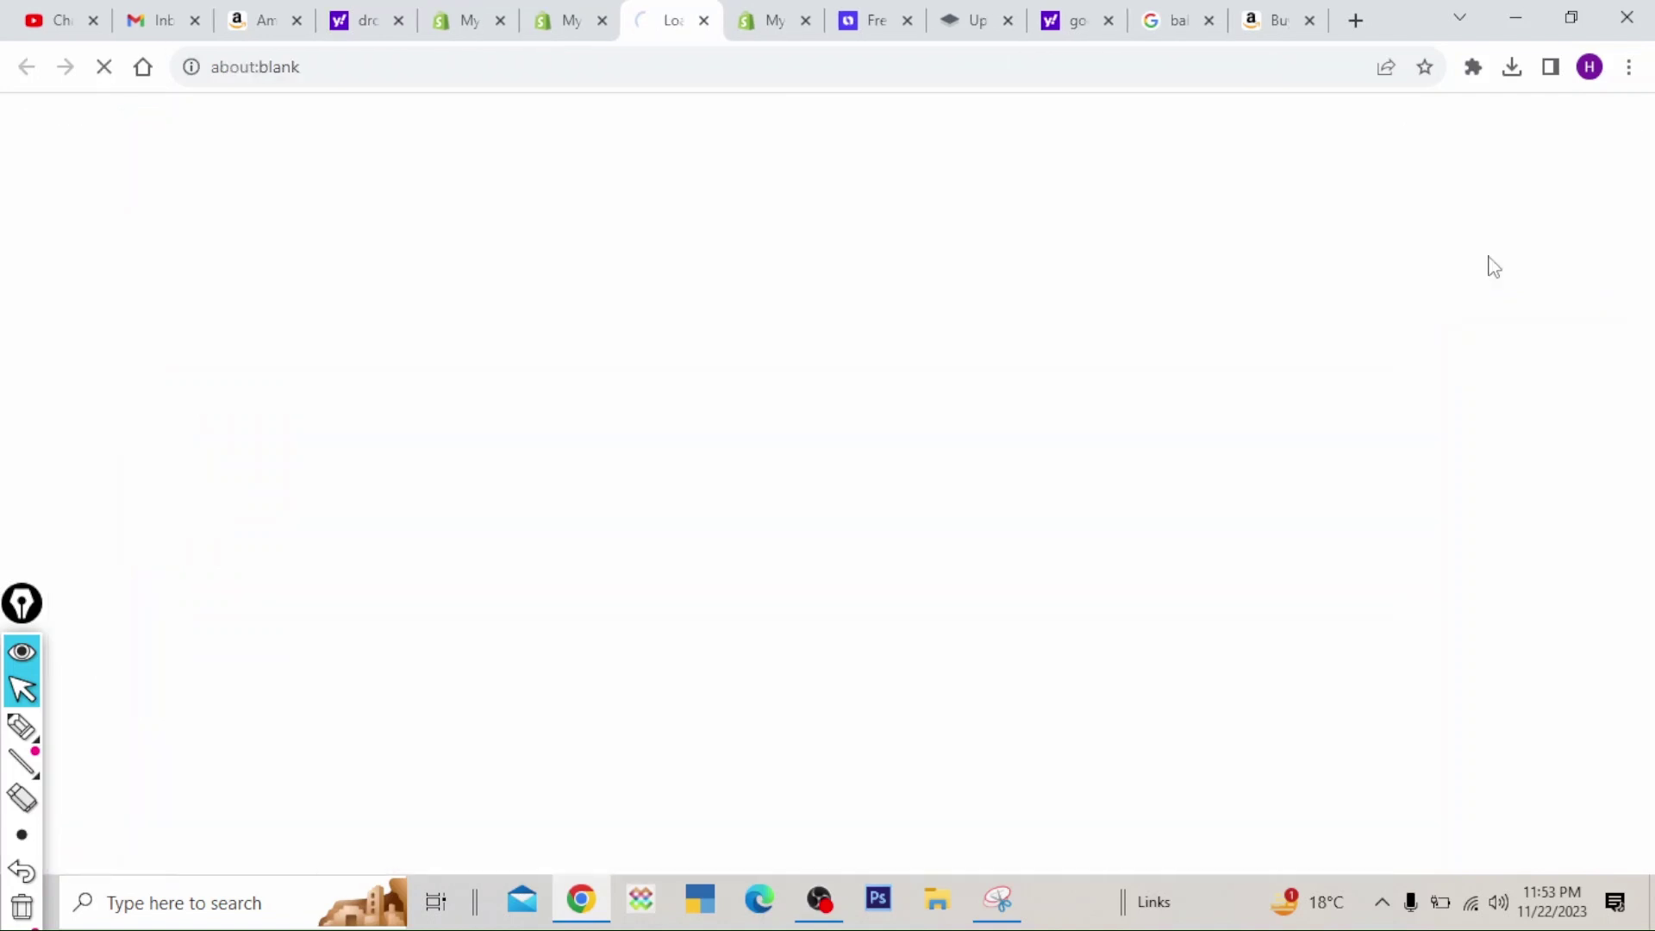
pyautogui.click(704, 21)
pyautogui.click(704, 22)
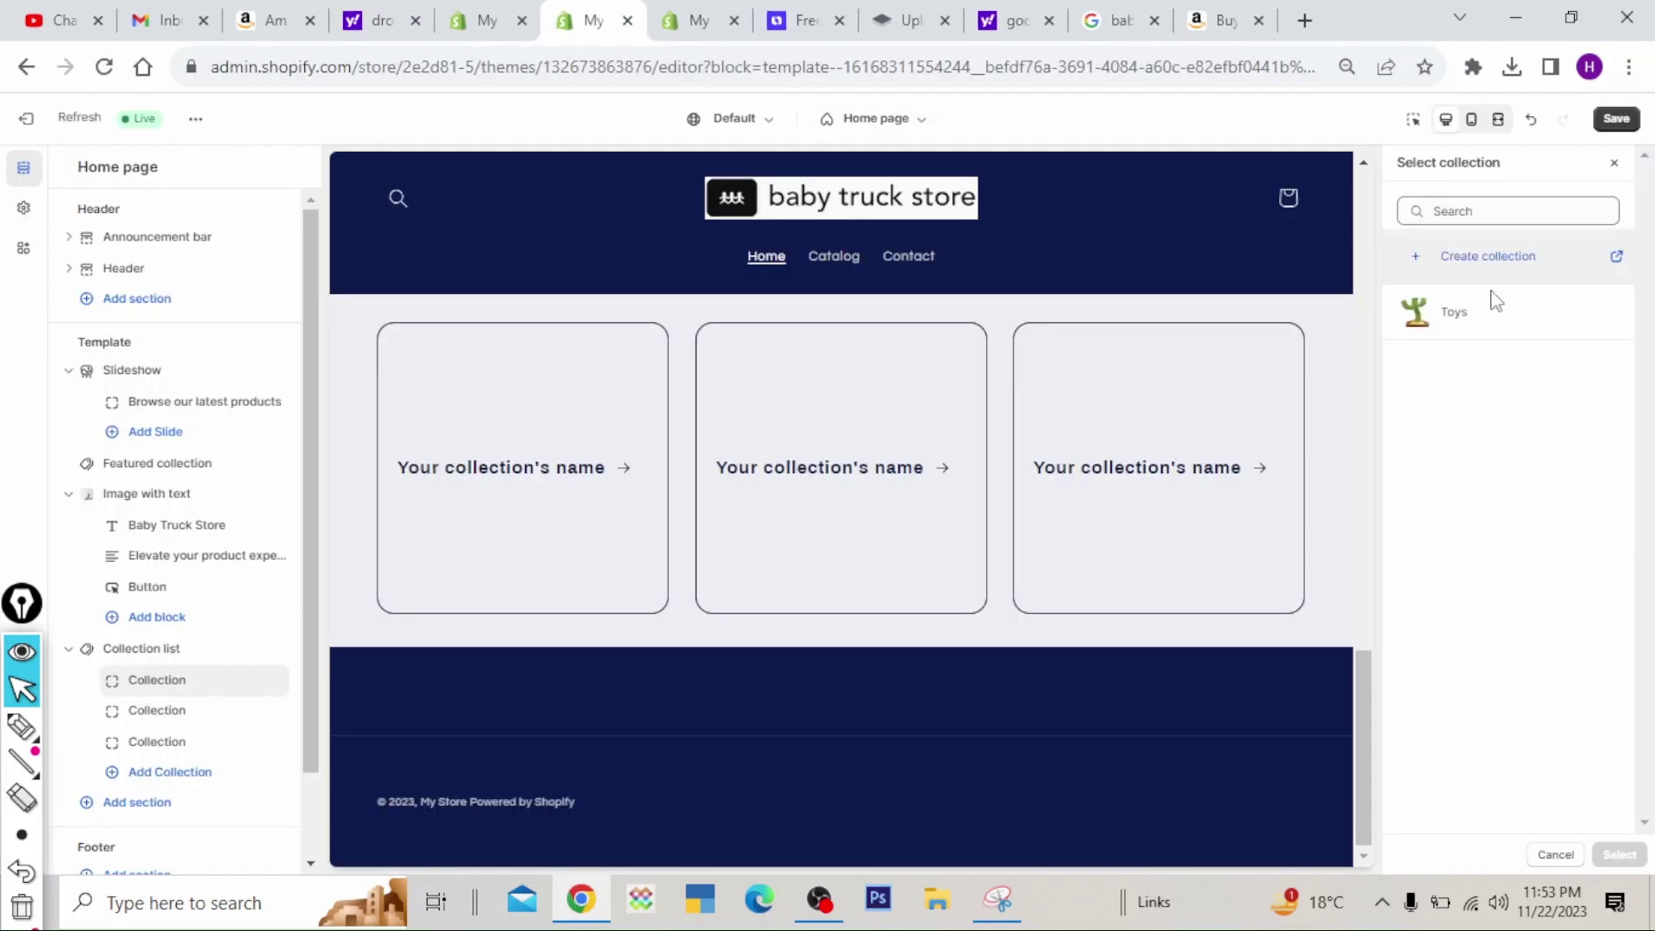
pyautogui.click(1614, 164)
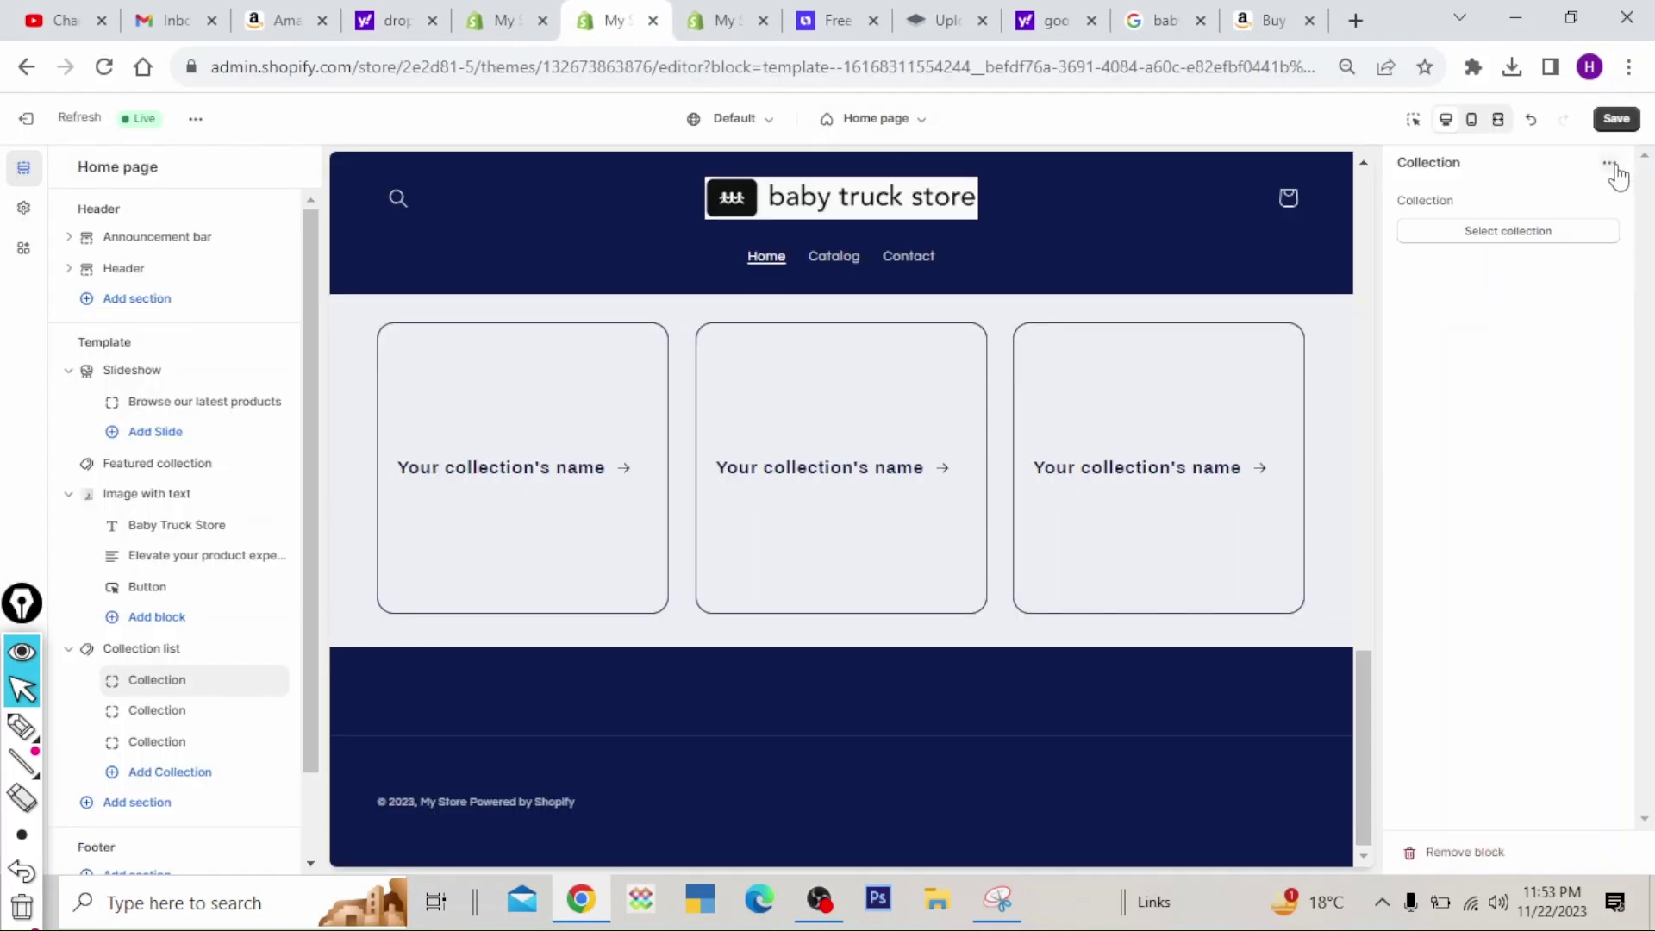
pyautogui.click(1504, 234)
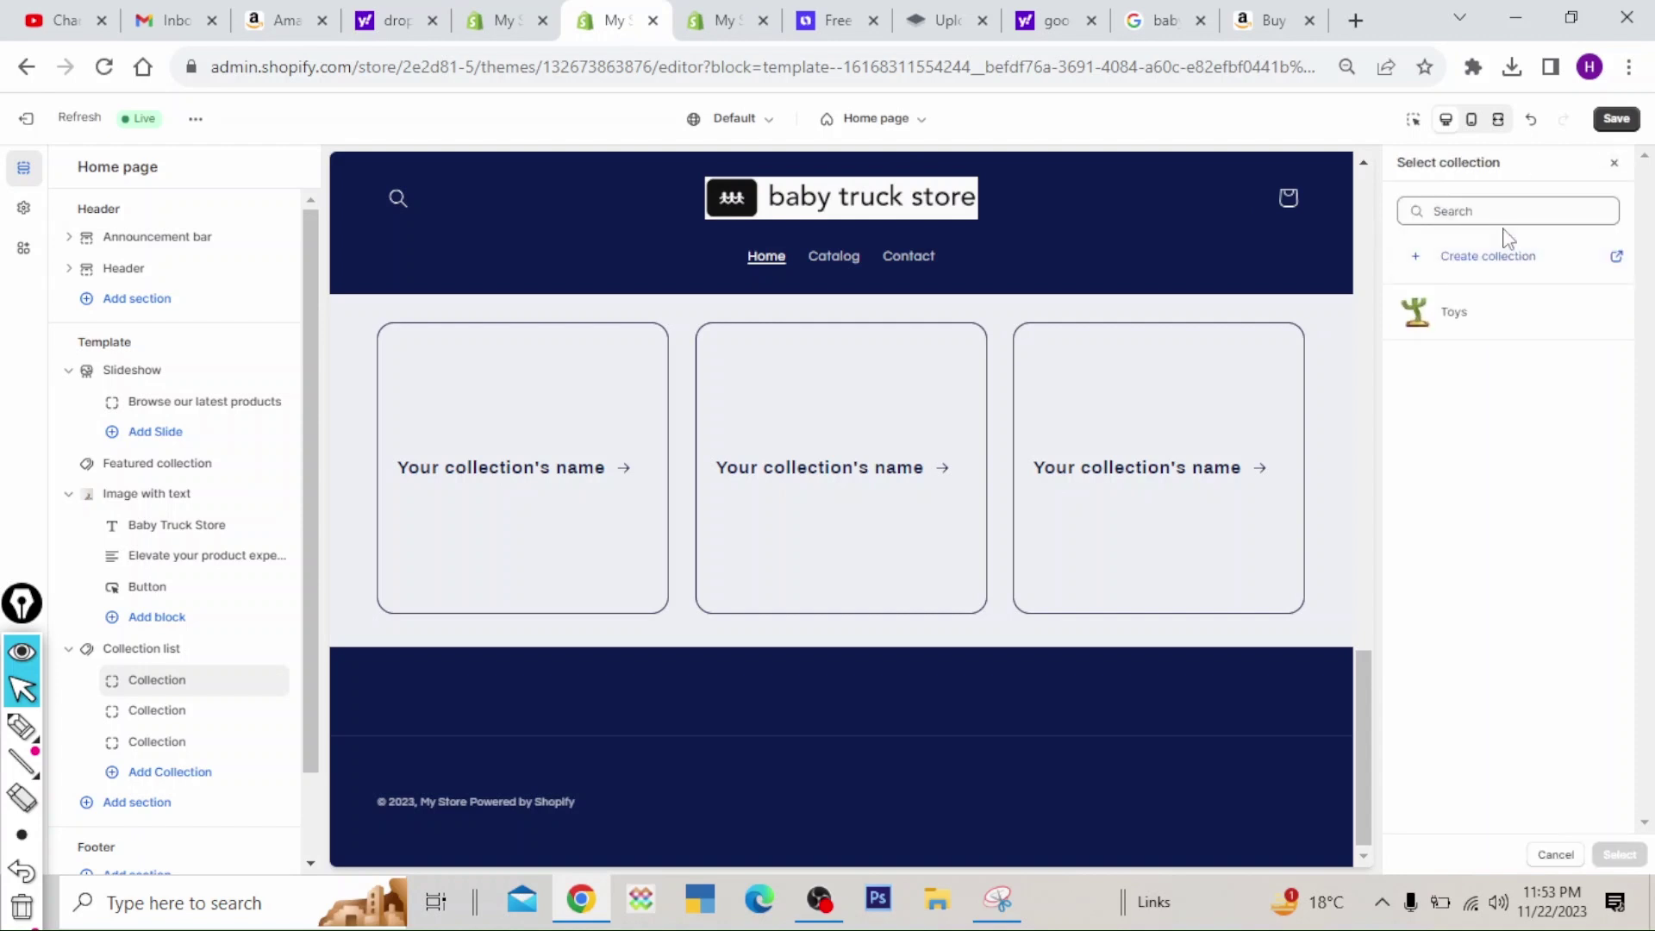
# - Assign the Toys collection to the first block of the Collection list section, save the theme and check the home page preview
pyautogui.click(1481, 317)
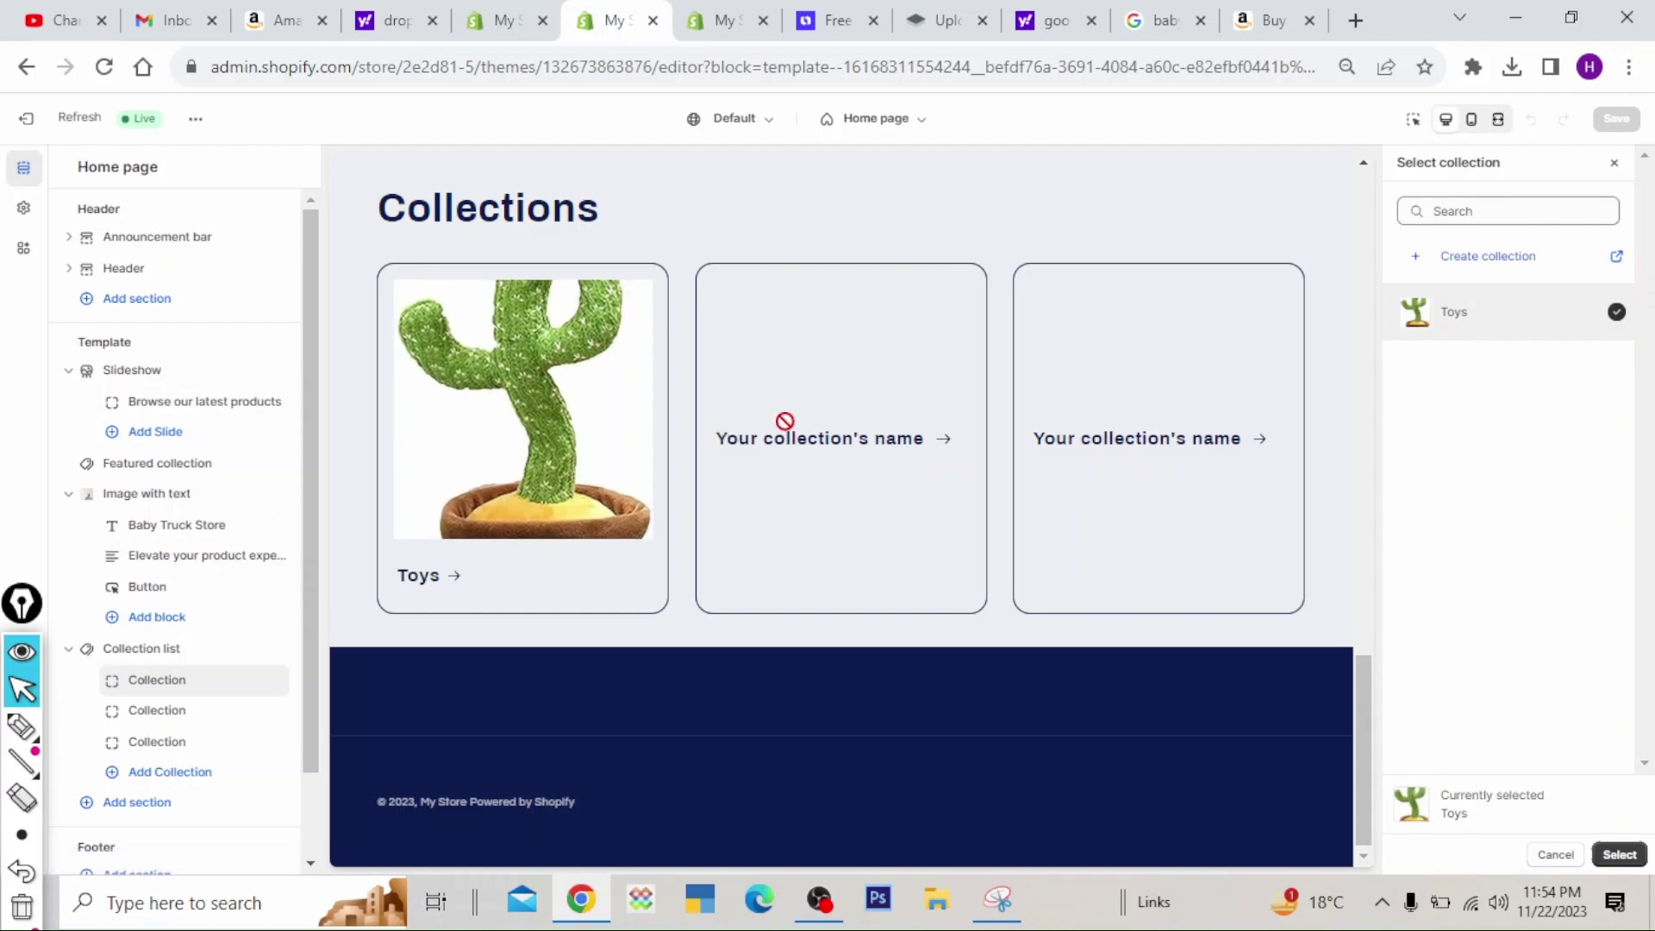
pyautogui.click(1618, 854)
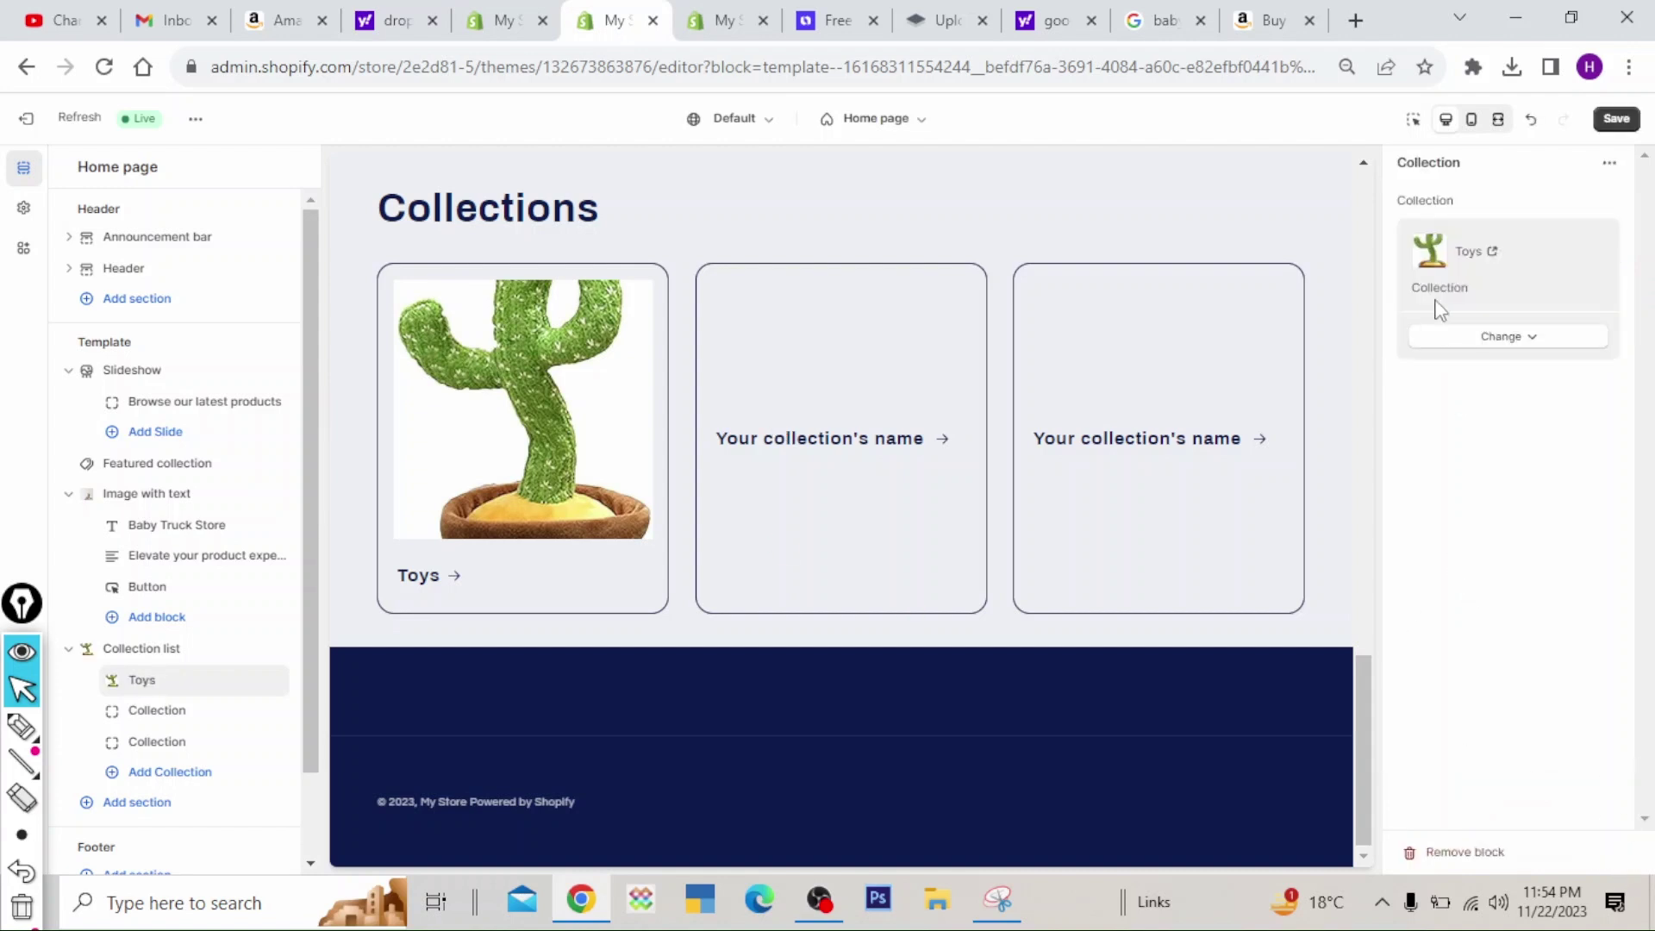
pyautogui.click(1617, 120)
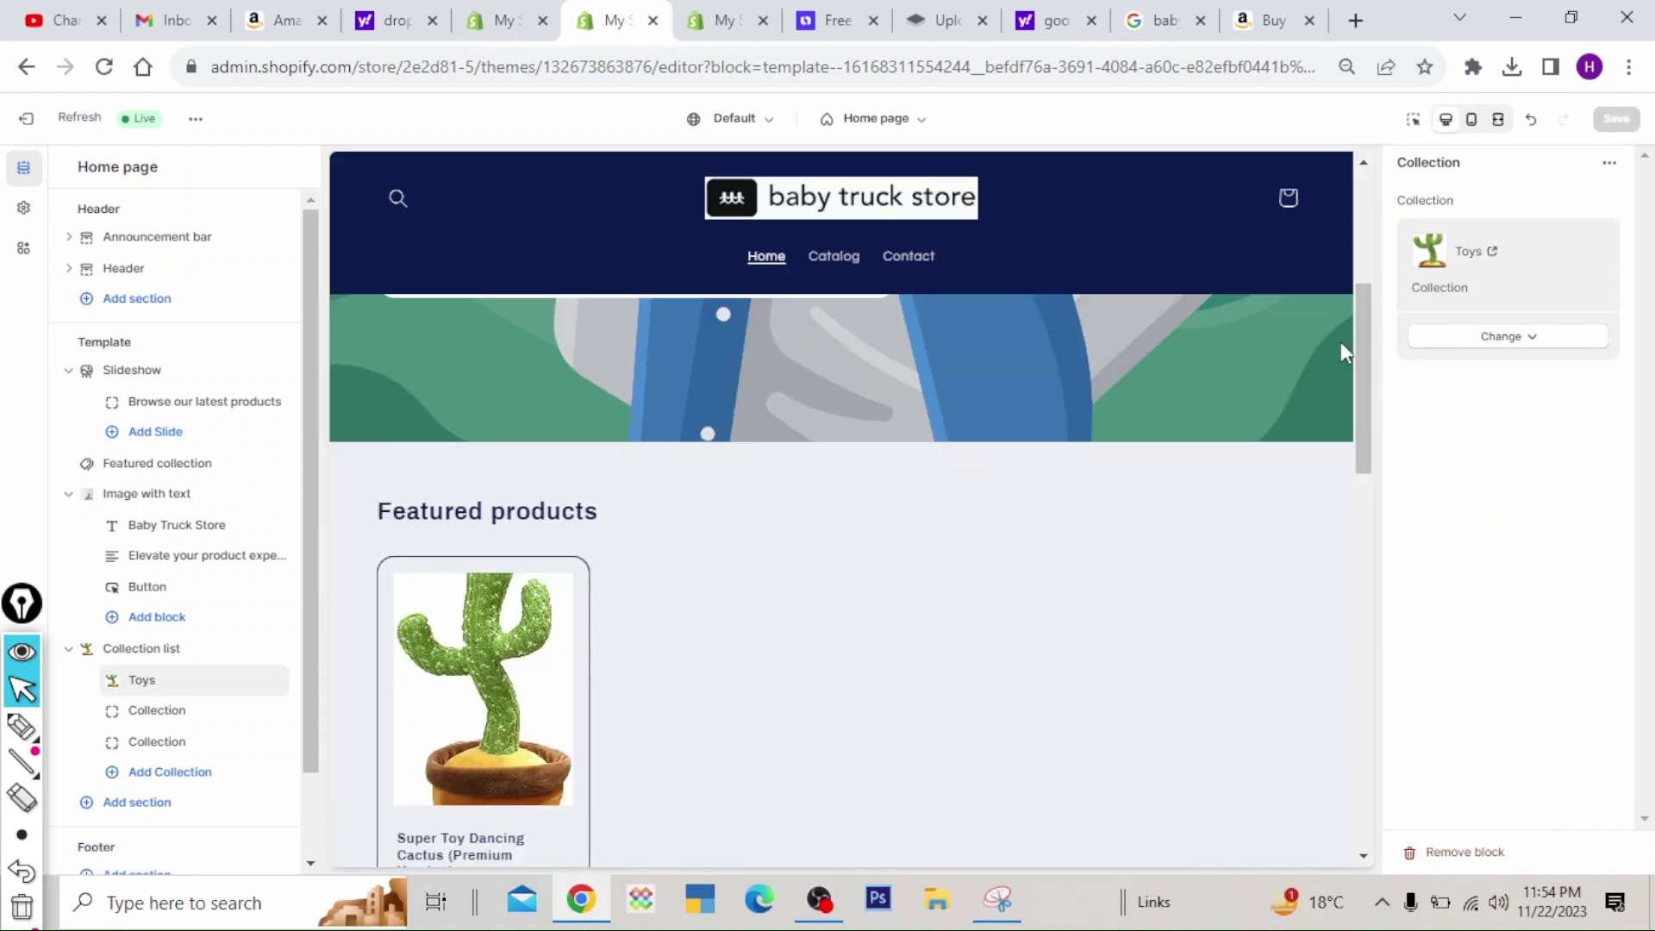
pyautogui.scroll(-3, 1358, 432)
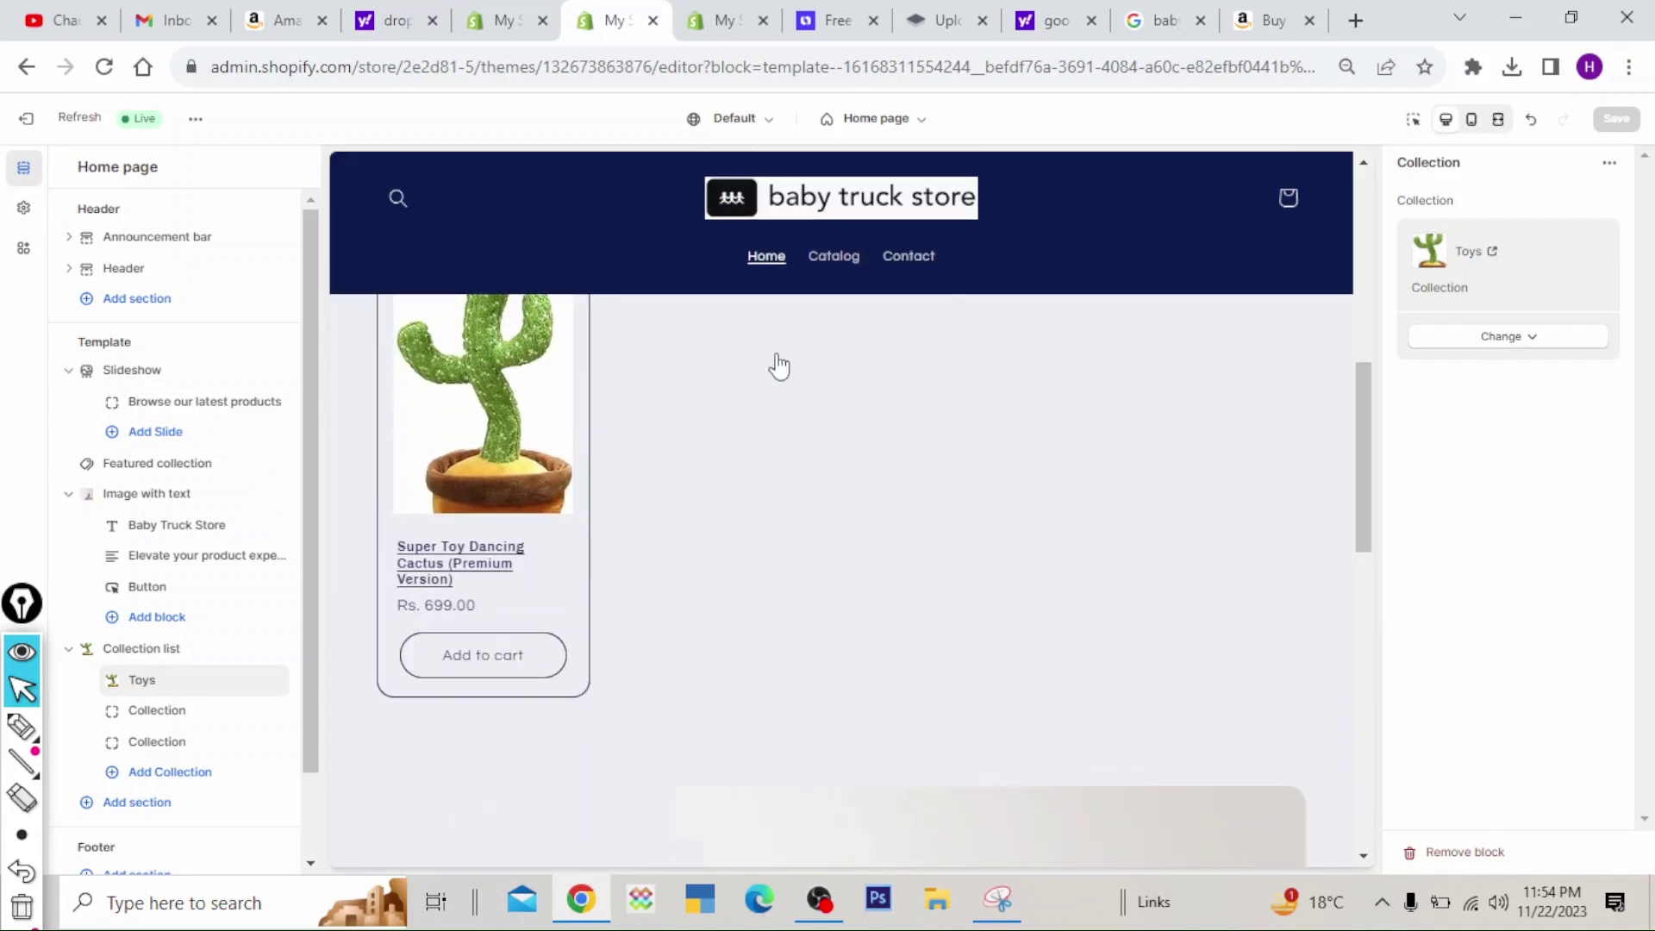
# - Replace the Collection list section's heading with "Find the perfect toy for you"
pyautogui.scroll(1, 1356, 462)
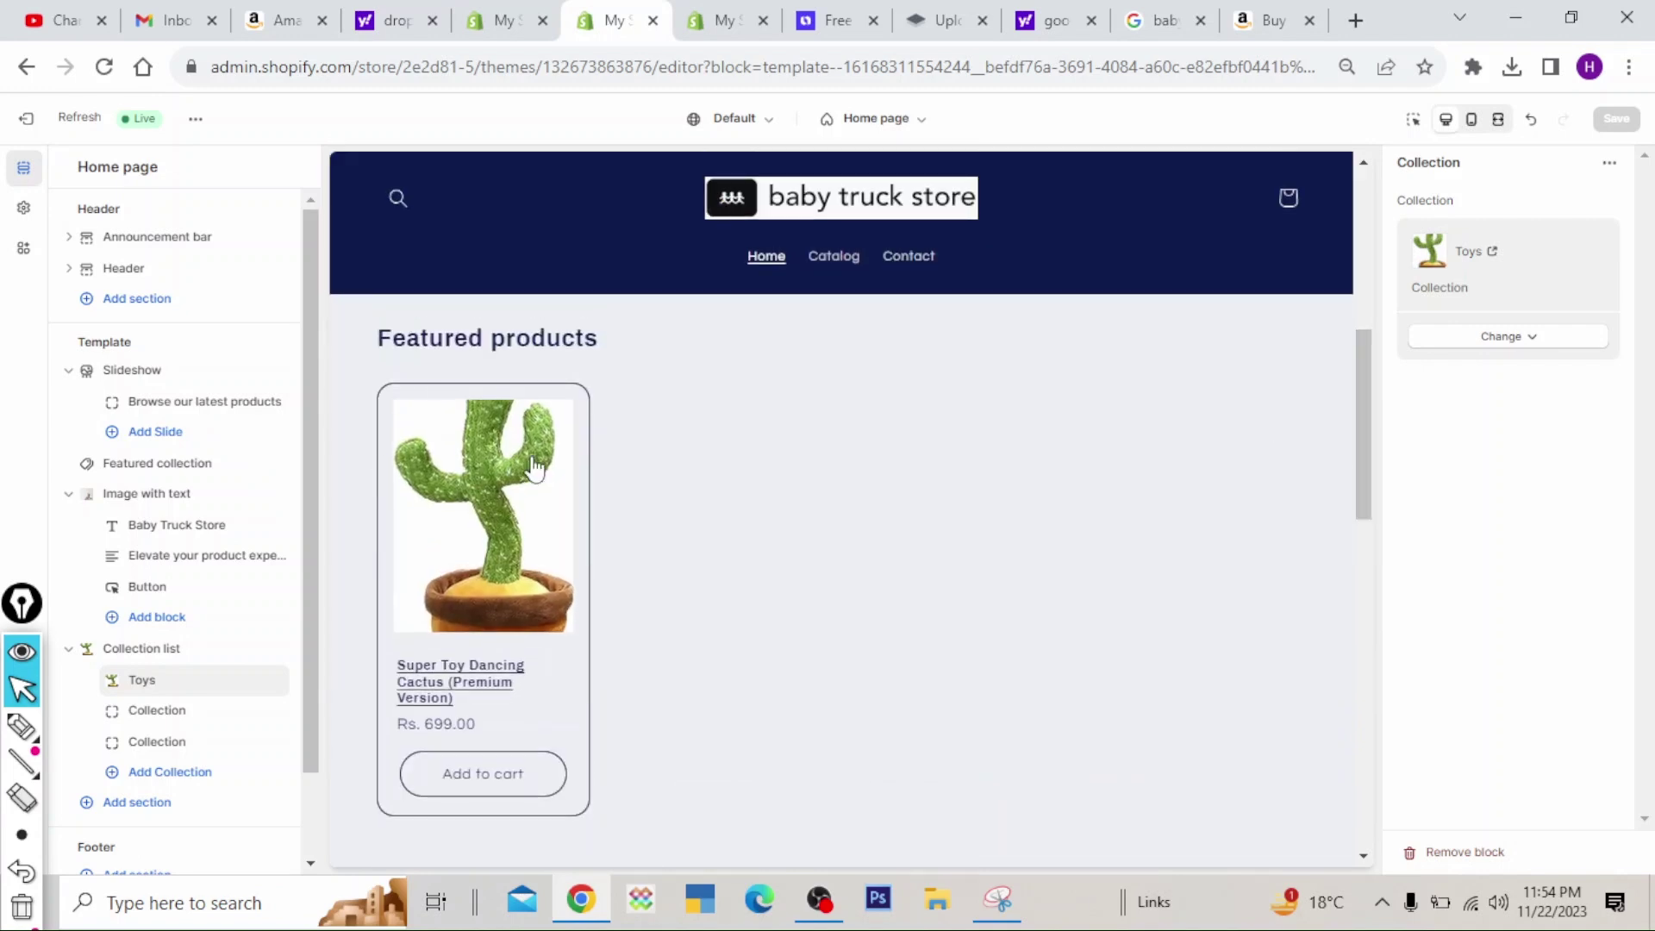
pyautogui.moveTo(1362, 365); pyautogui.dragTo(1366, 694)
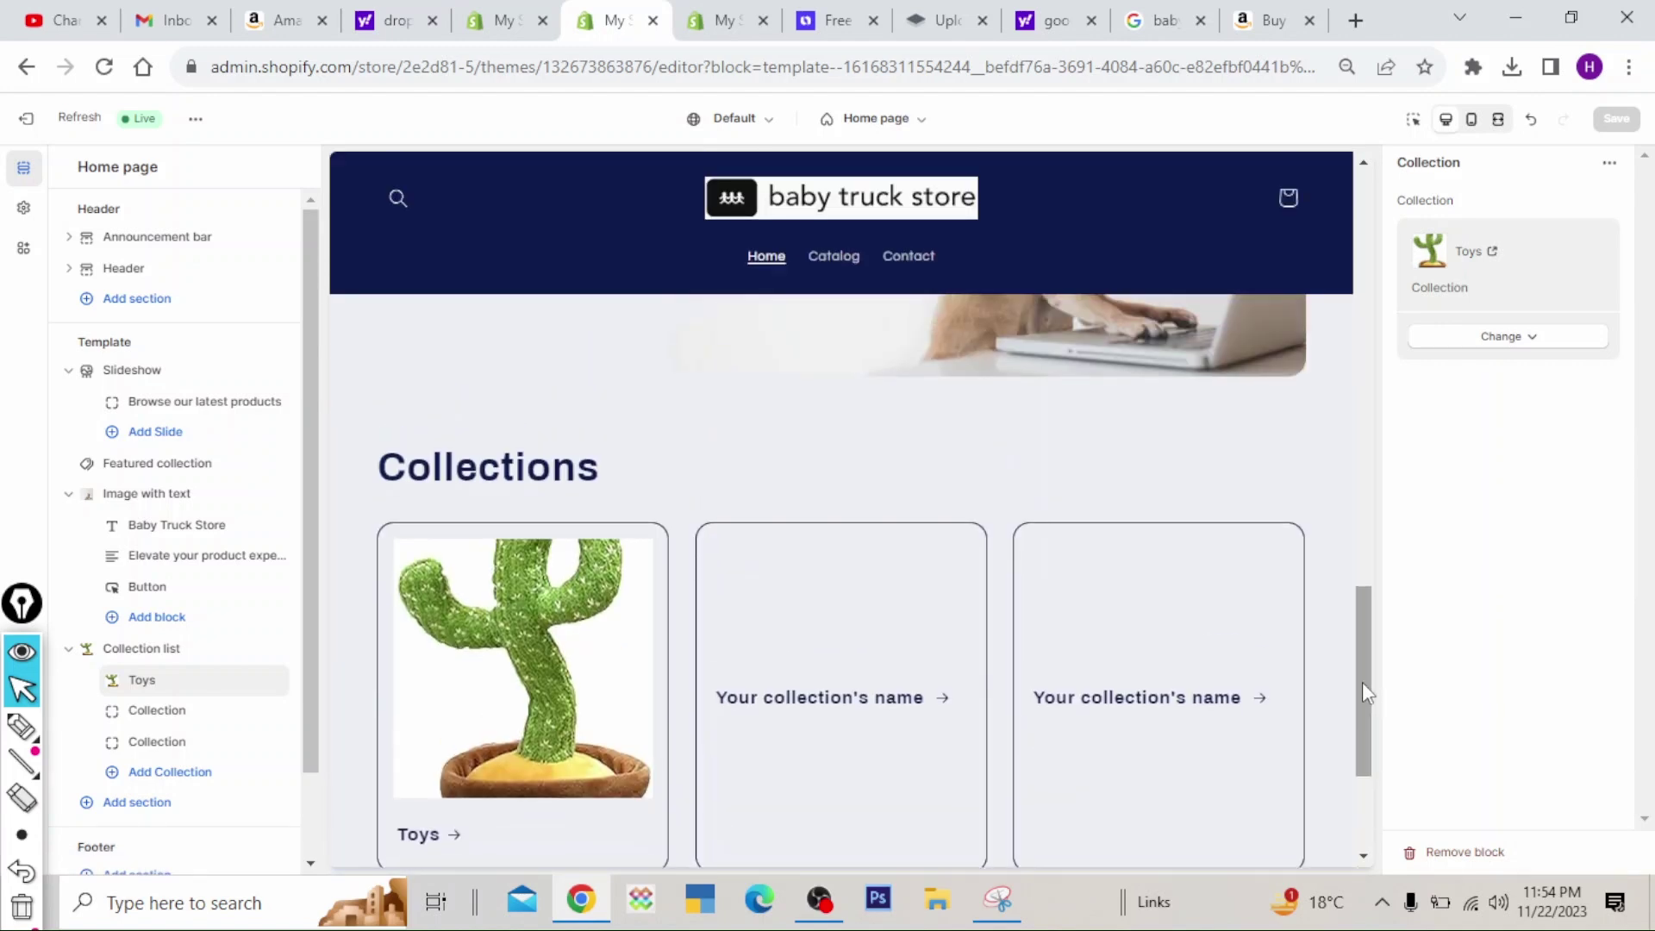
pyautogui.scroll(3, 1028, 433)
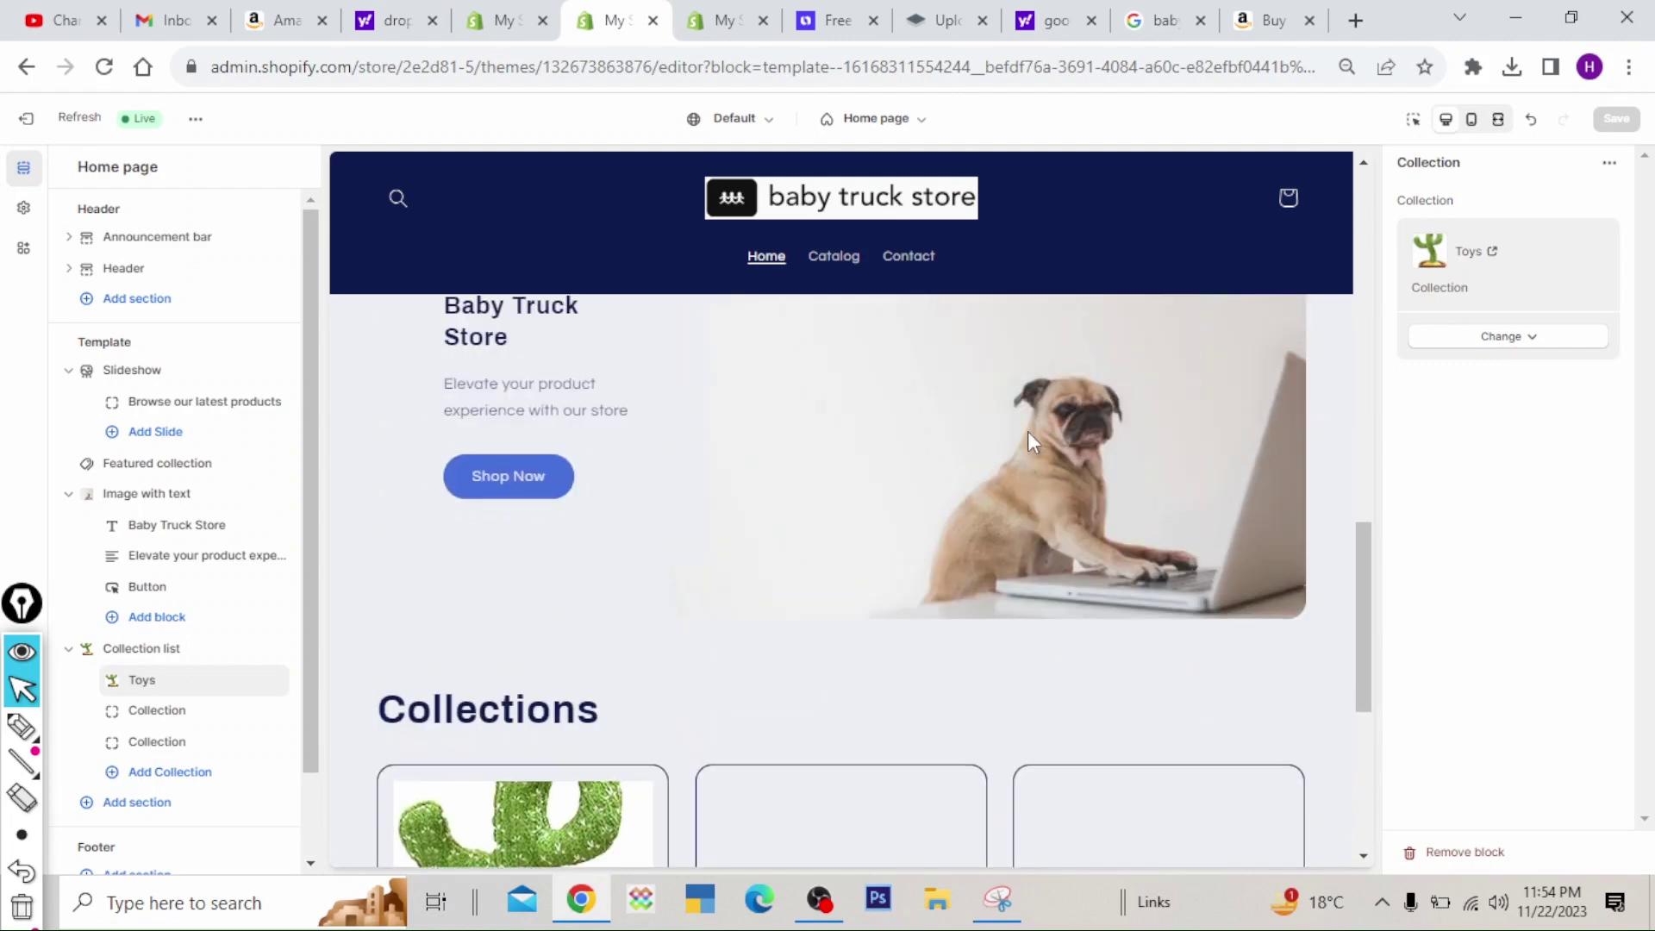
pyautogui.moveTo(1373, 628); pyautogui.dragTo(1321, 795)
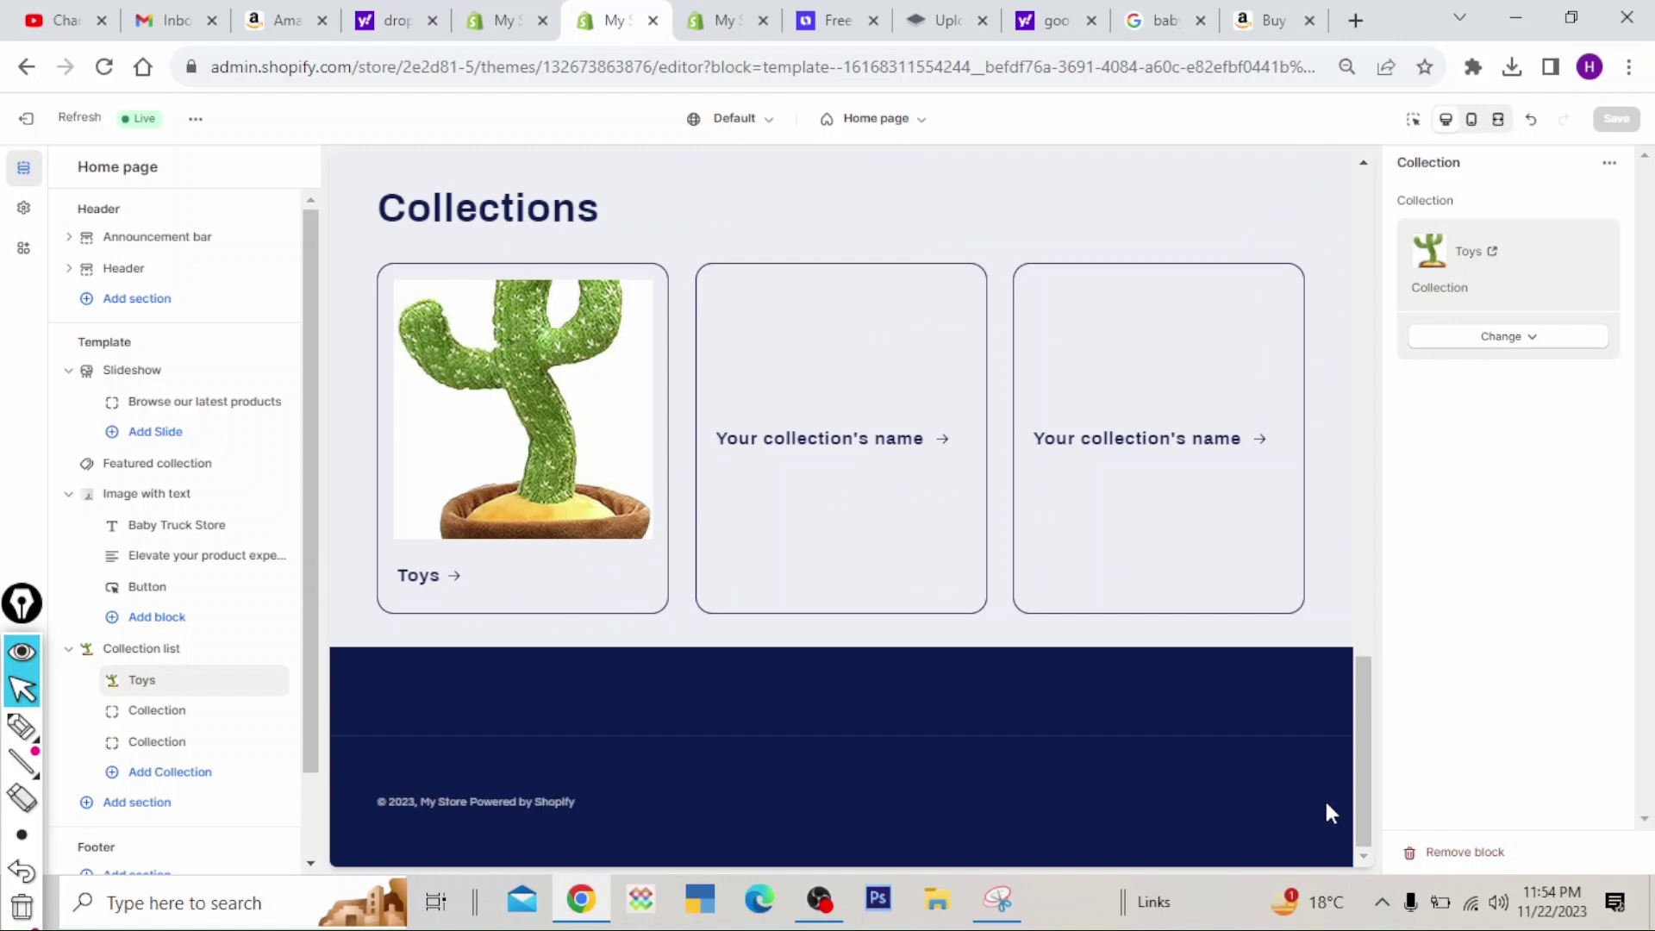
pyautogui.click(142, 648)
pyautogui.moveTo(399, 463); pyautogui.dragTo(632, 460)
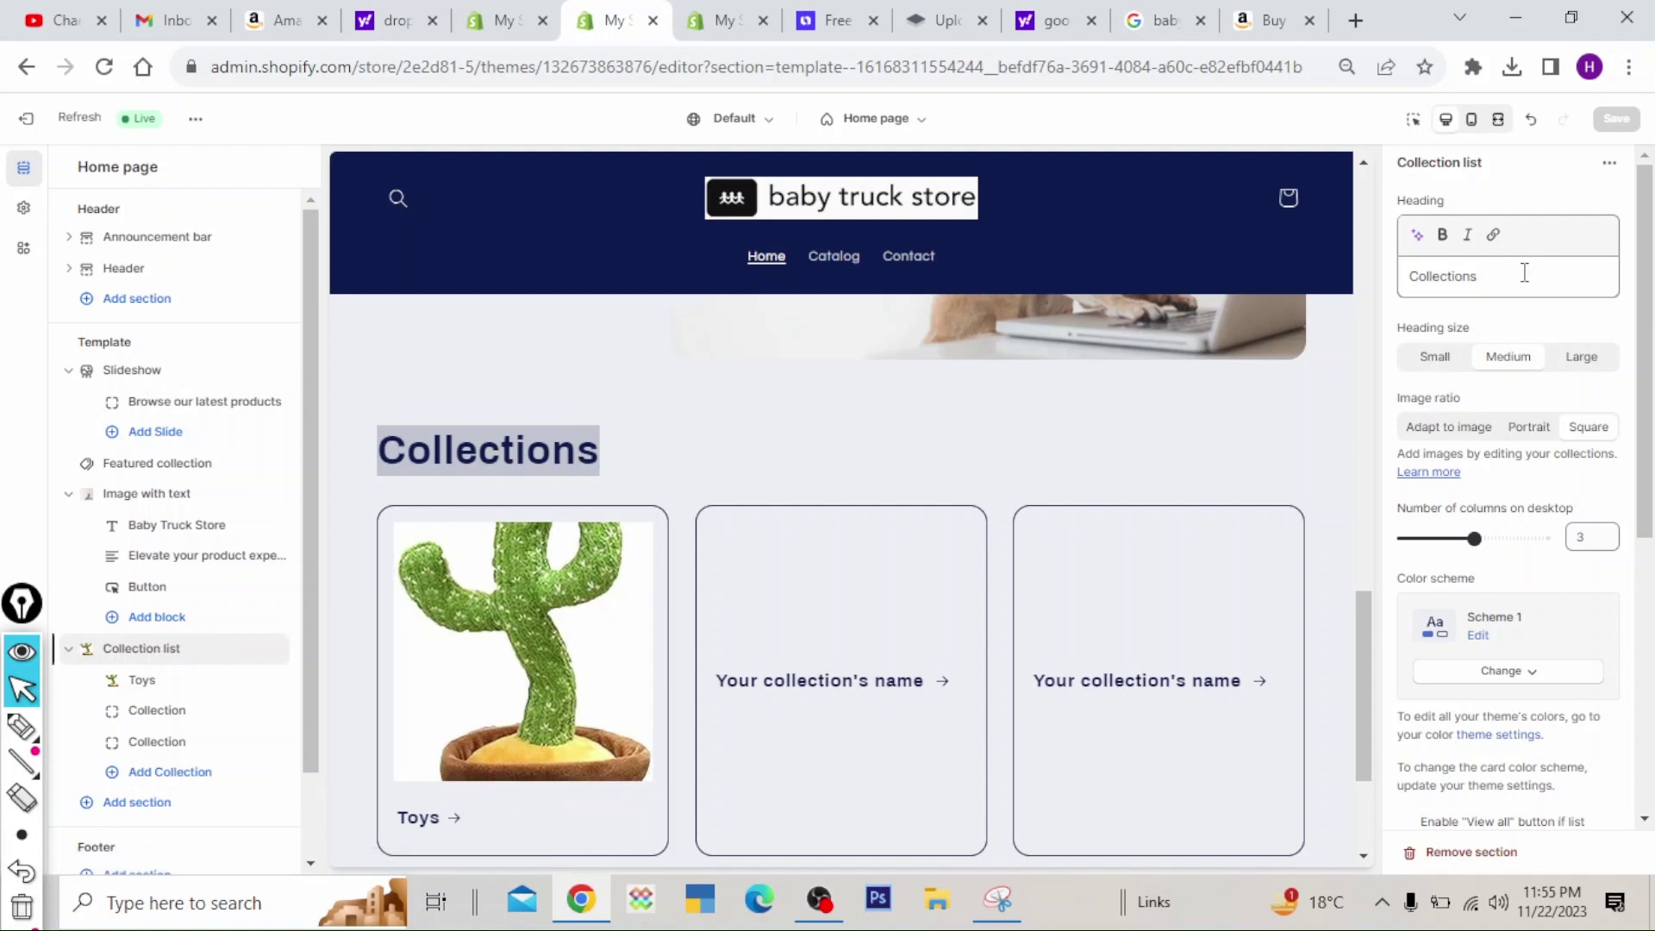
pyautogui.moveTo(1484, 277); pyautogui.dragTo(1383, 281)
pyautogui.press('BackSpace')
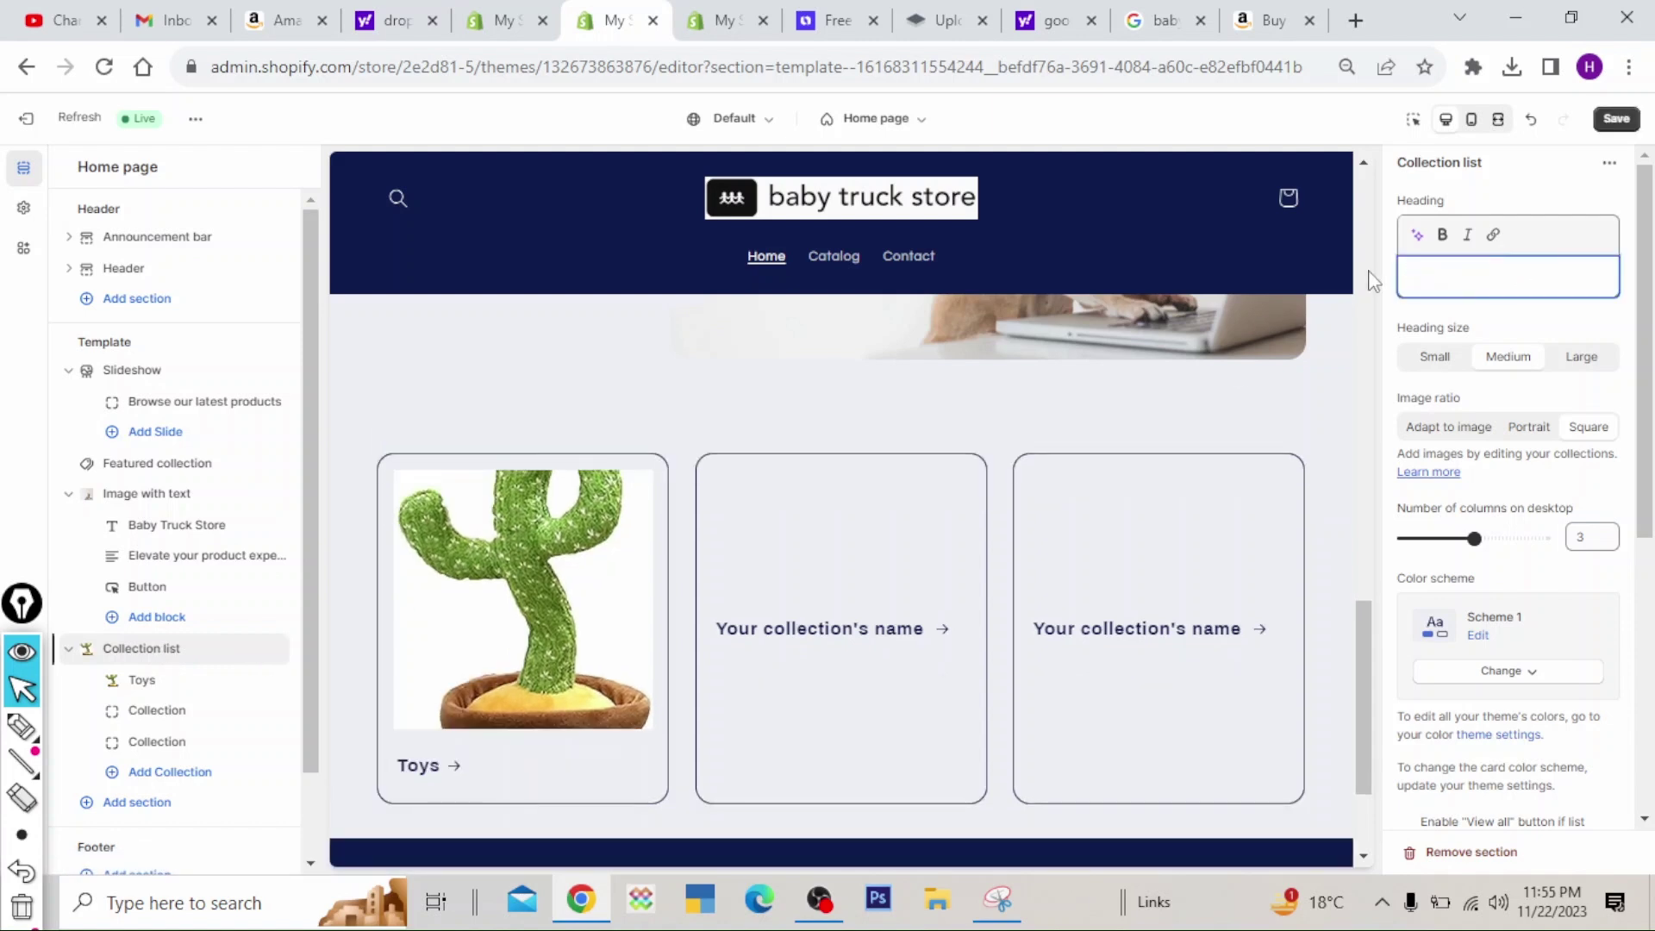
pyautogui.write('Find t')
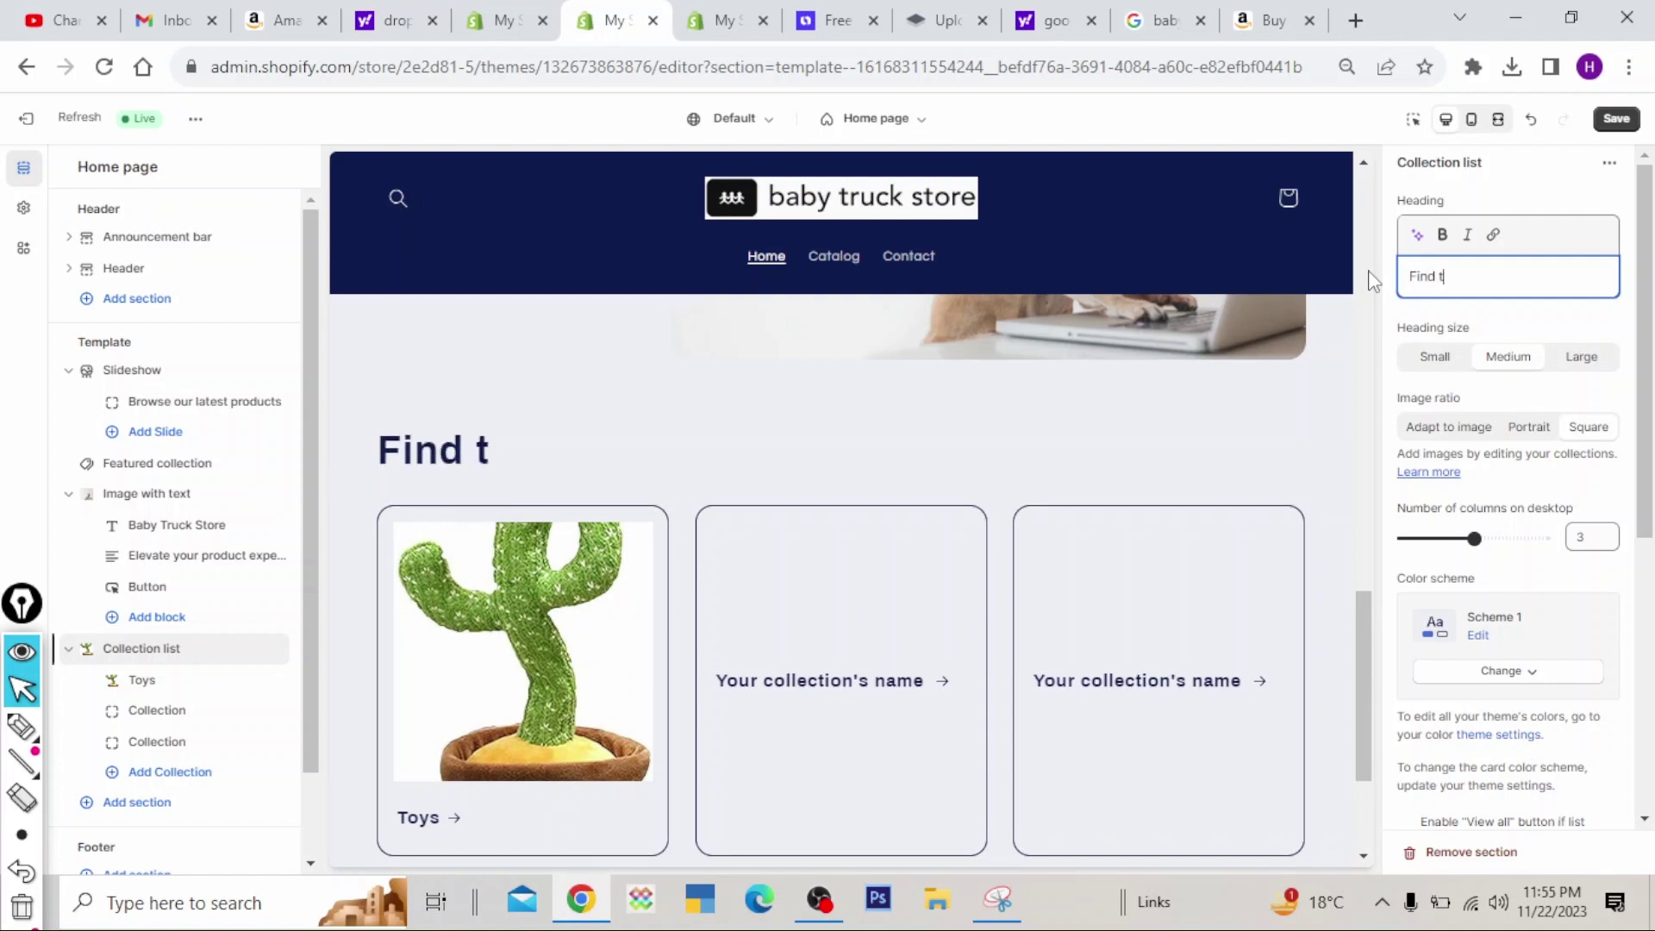
pyautogui.write('he prefec')
pyautogui.press('BackSpace')
pyautogui.press('BackSpace')
pyautogui.press('BackSpace')
pyautogui.press('BackSpace')
pyautogui.press('BackSpace')
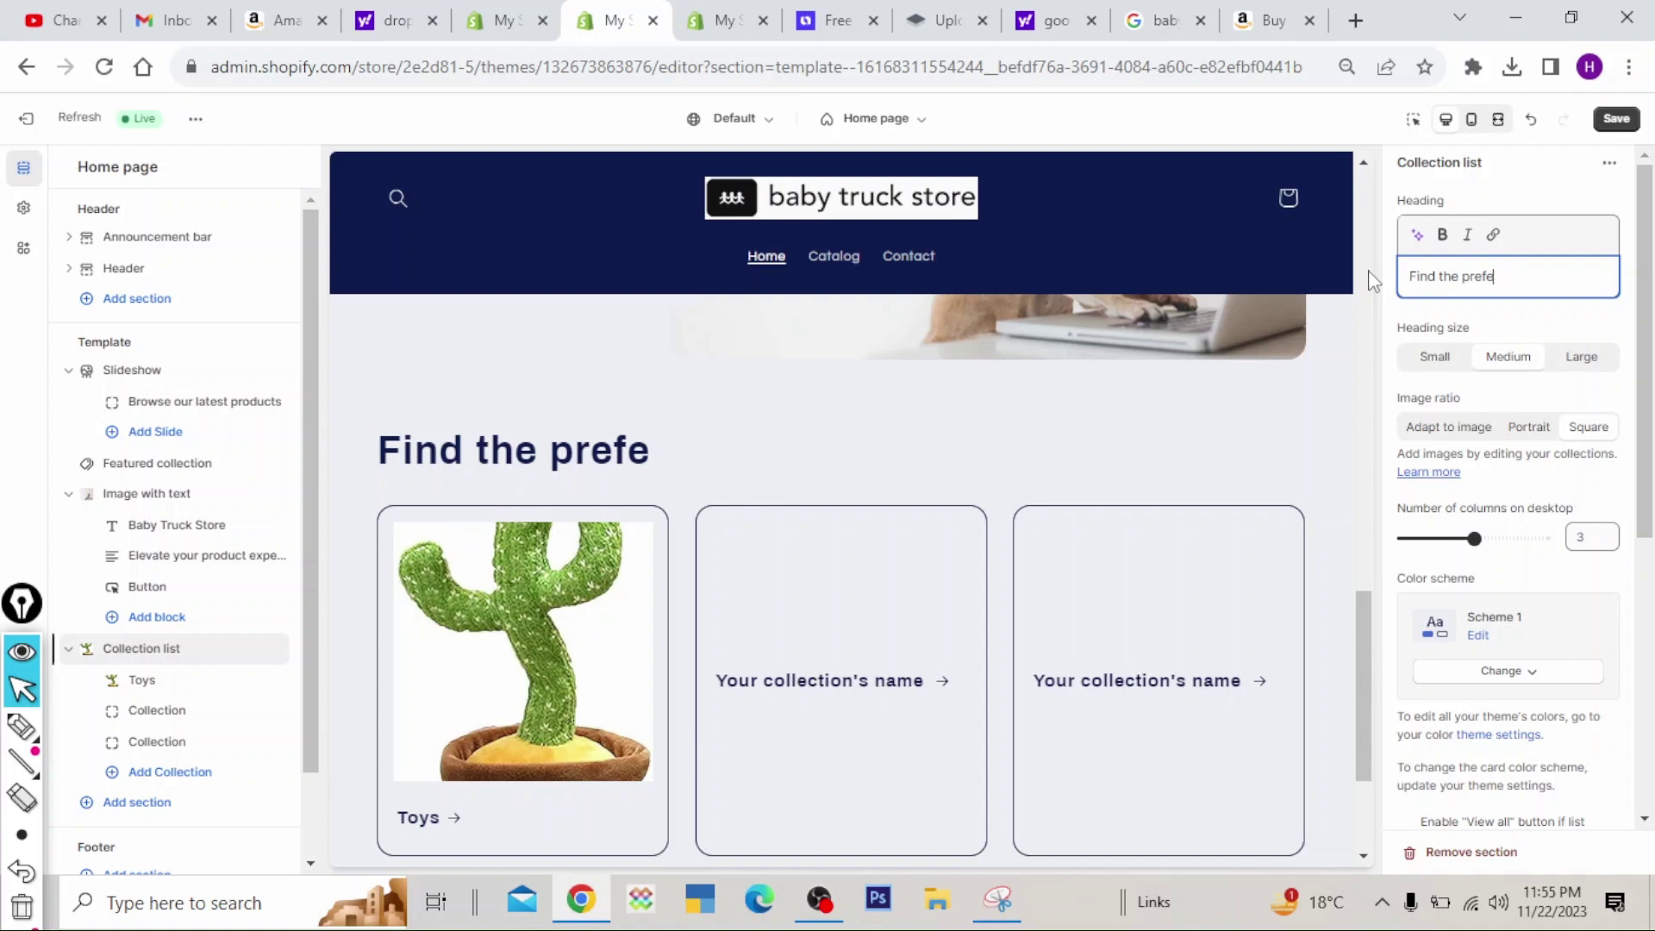
pyautogui.write('erfect toy')
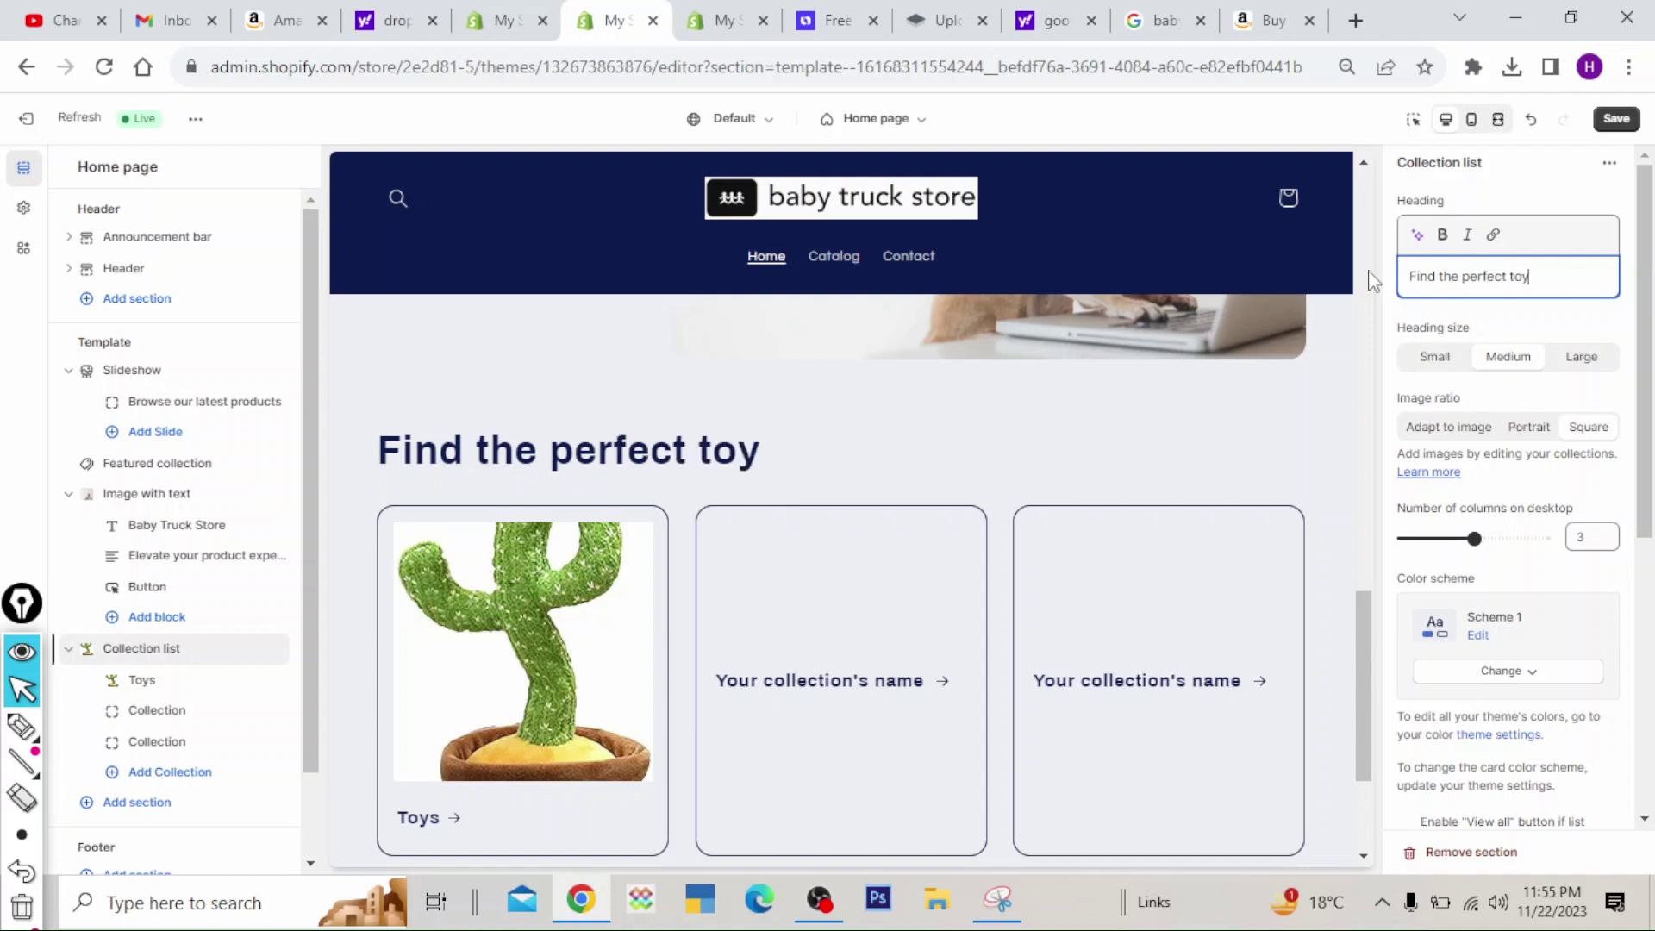
pyautogui.write(' for you')
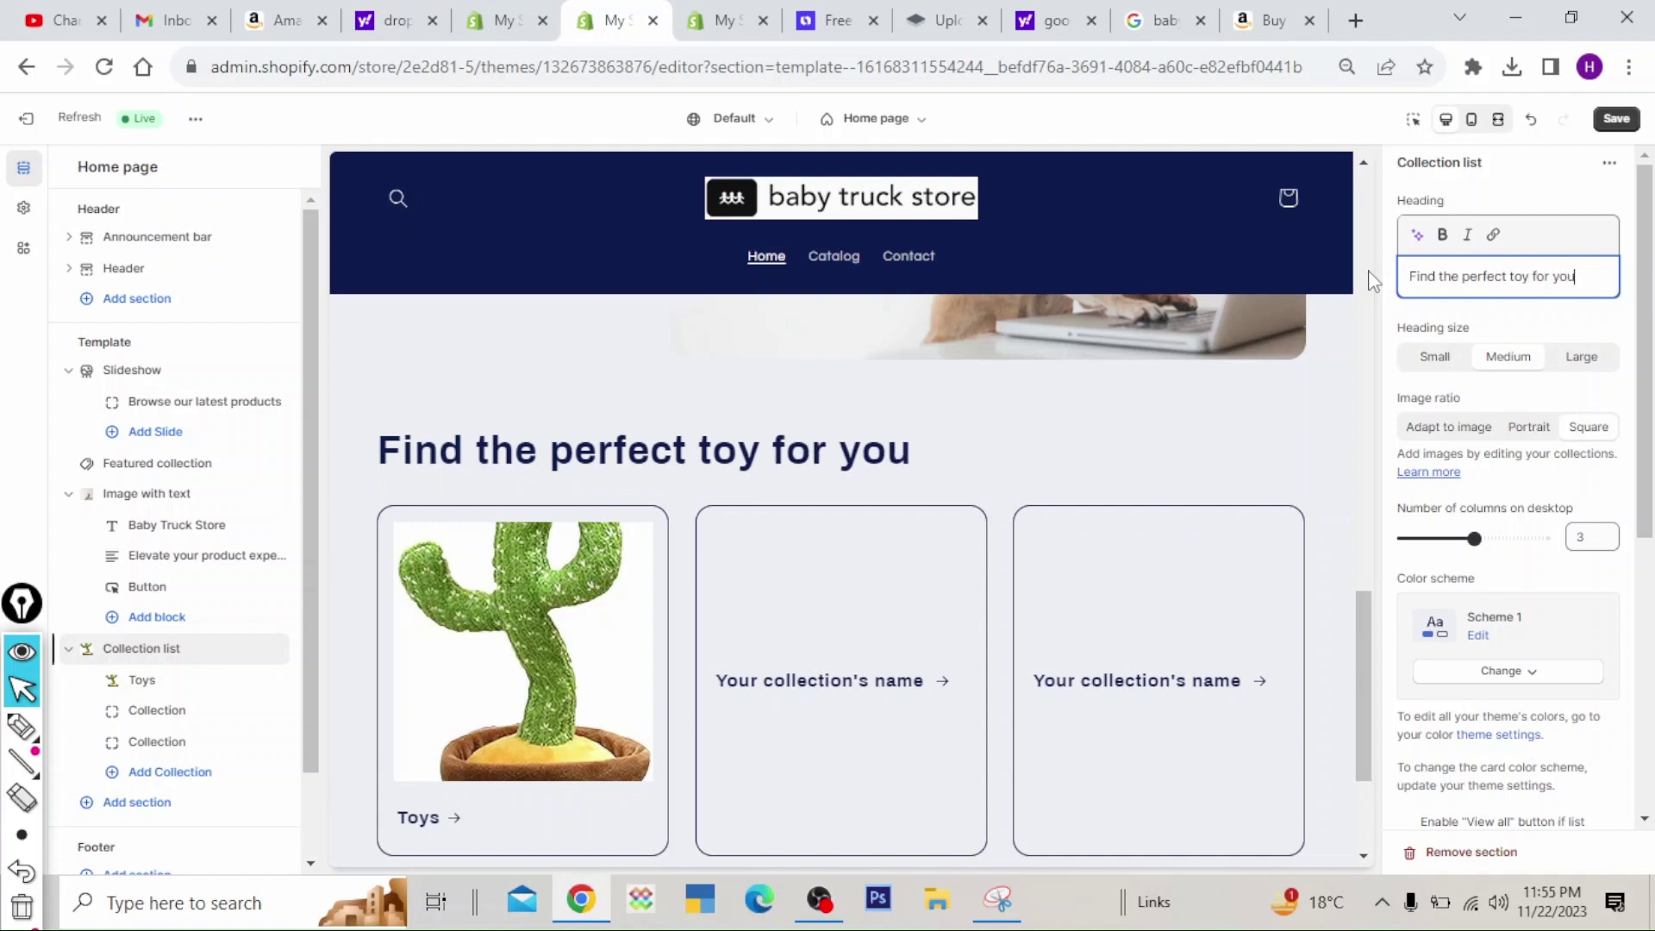
# - Reword the end of the collection list heading so it reads "Find the perfect for your child"
pyautogui.press('BackSpace')
pyautogui.press('BackSpace')
pyautogui.press('BackSpace')
pyautogui.press('BackSpace')
pyautogui.press('BackSpace')
pyautogui.press('BackSpace')
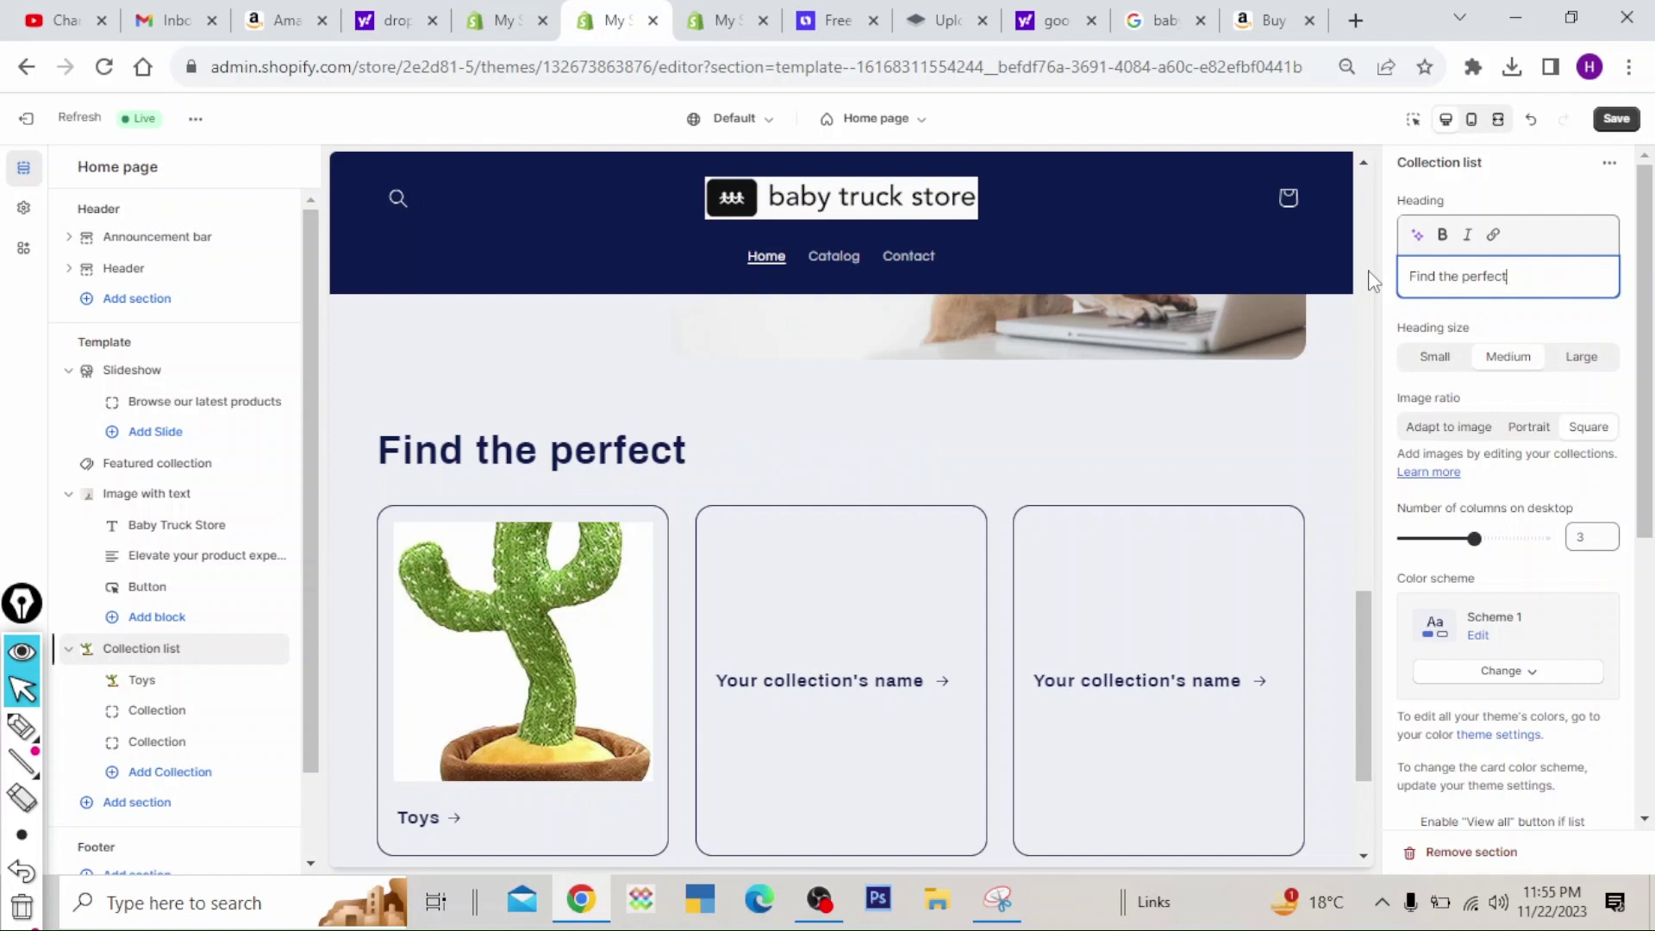
pyautogui.write('fro')
pyautogui.press('BackSpace')
pyautogui.press('BackSpace')
pyautogui.write('or your')
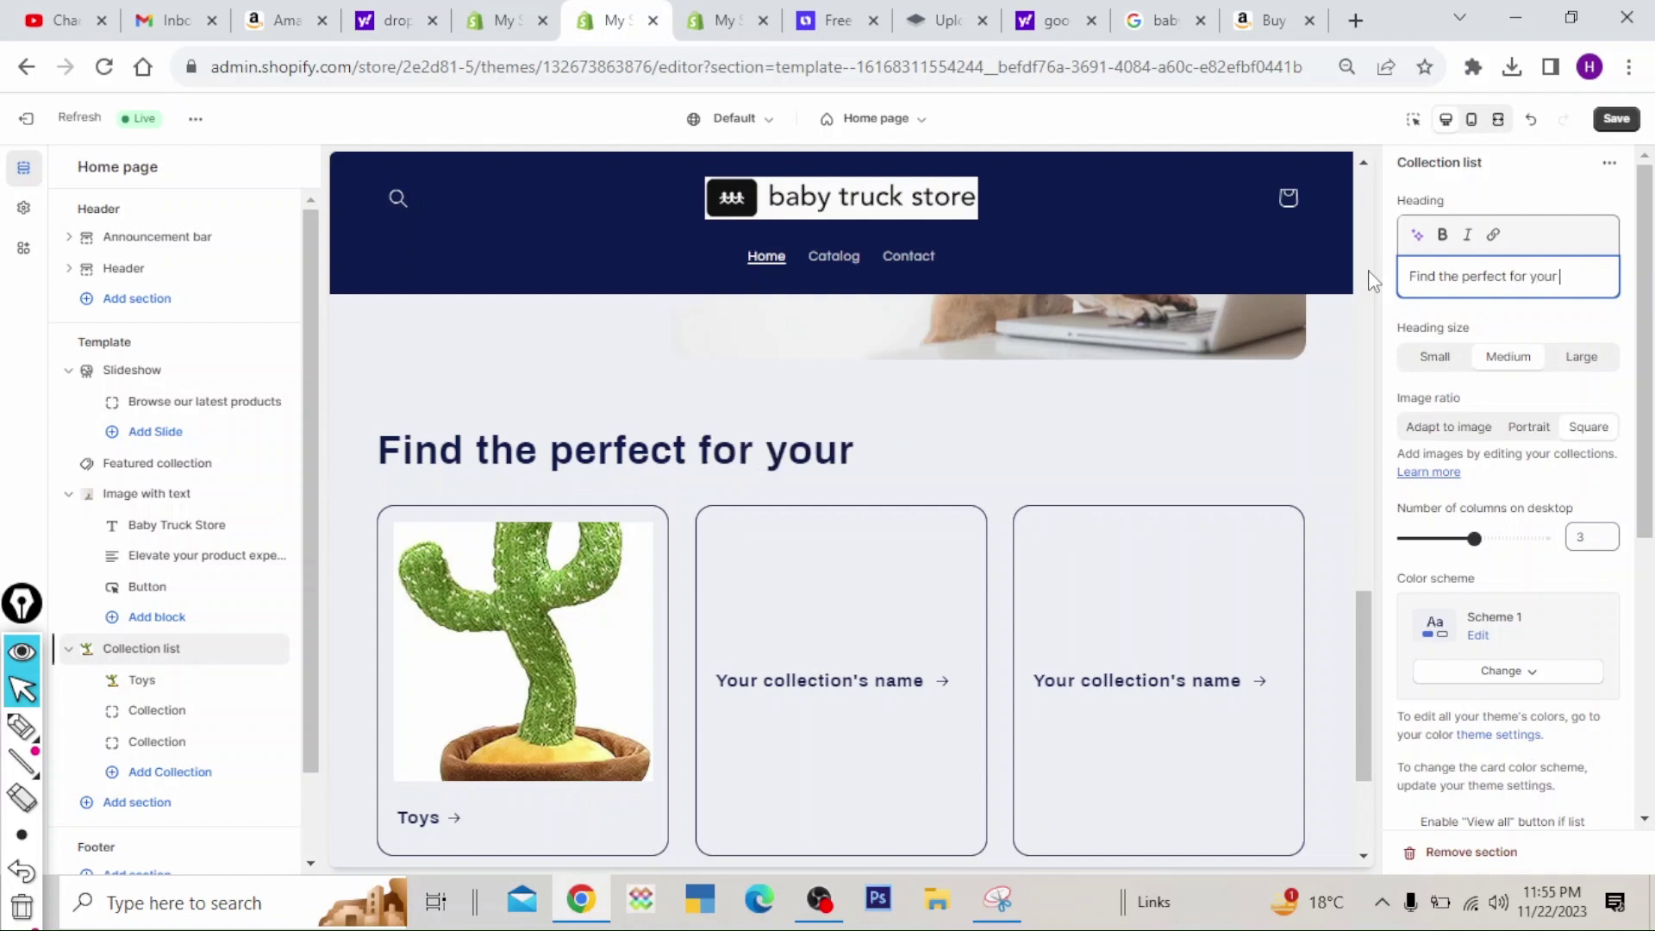
pyautogui.write(' child')
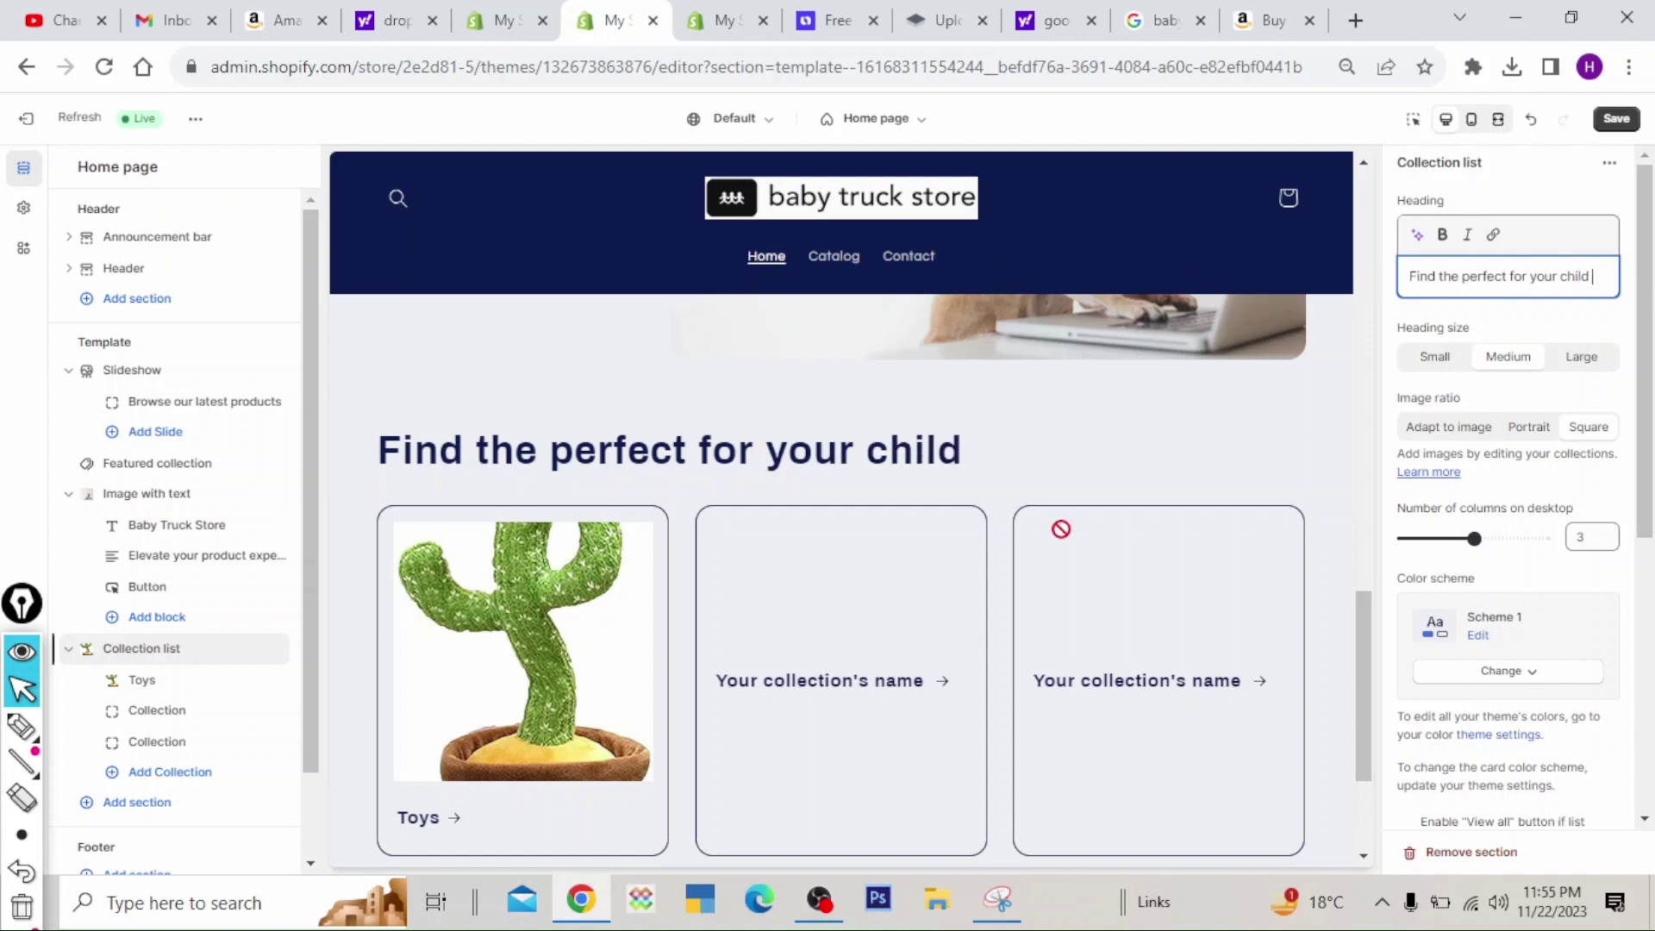
# - Set the collection list's heading size to Small with 3 columns on desktop, and save the theme
pyautogui.moveTo(1473, 539); pyautogui.dragTo(1441, 536)
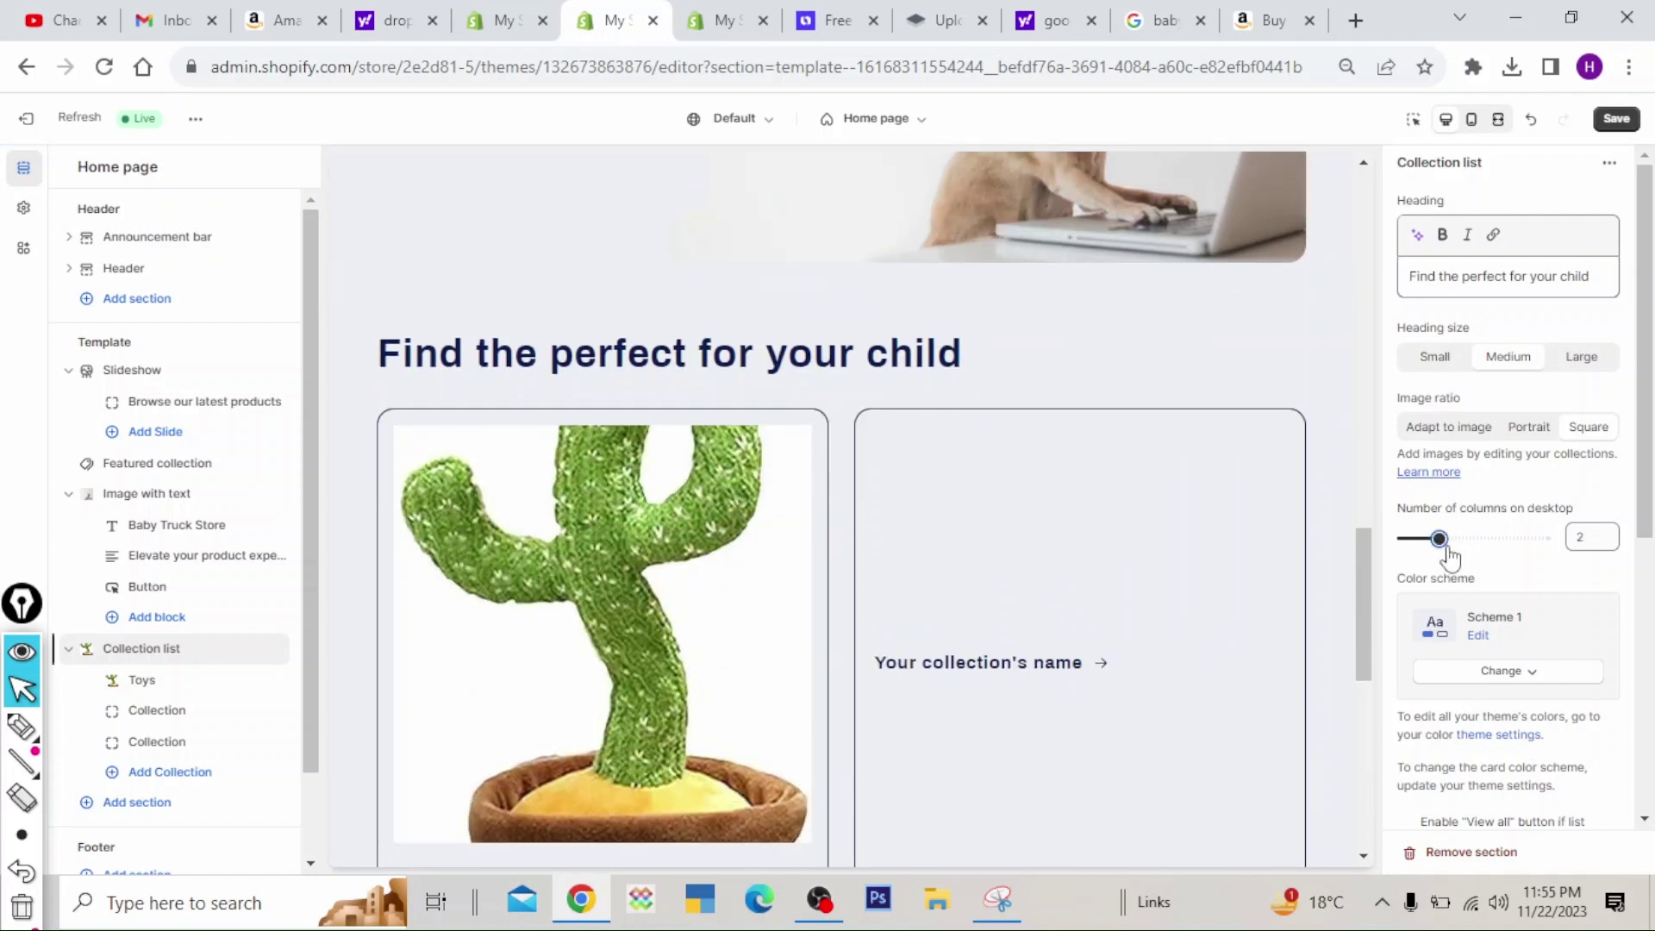
pyautogui.click(1439, 361)
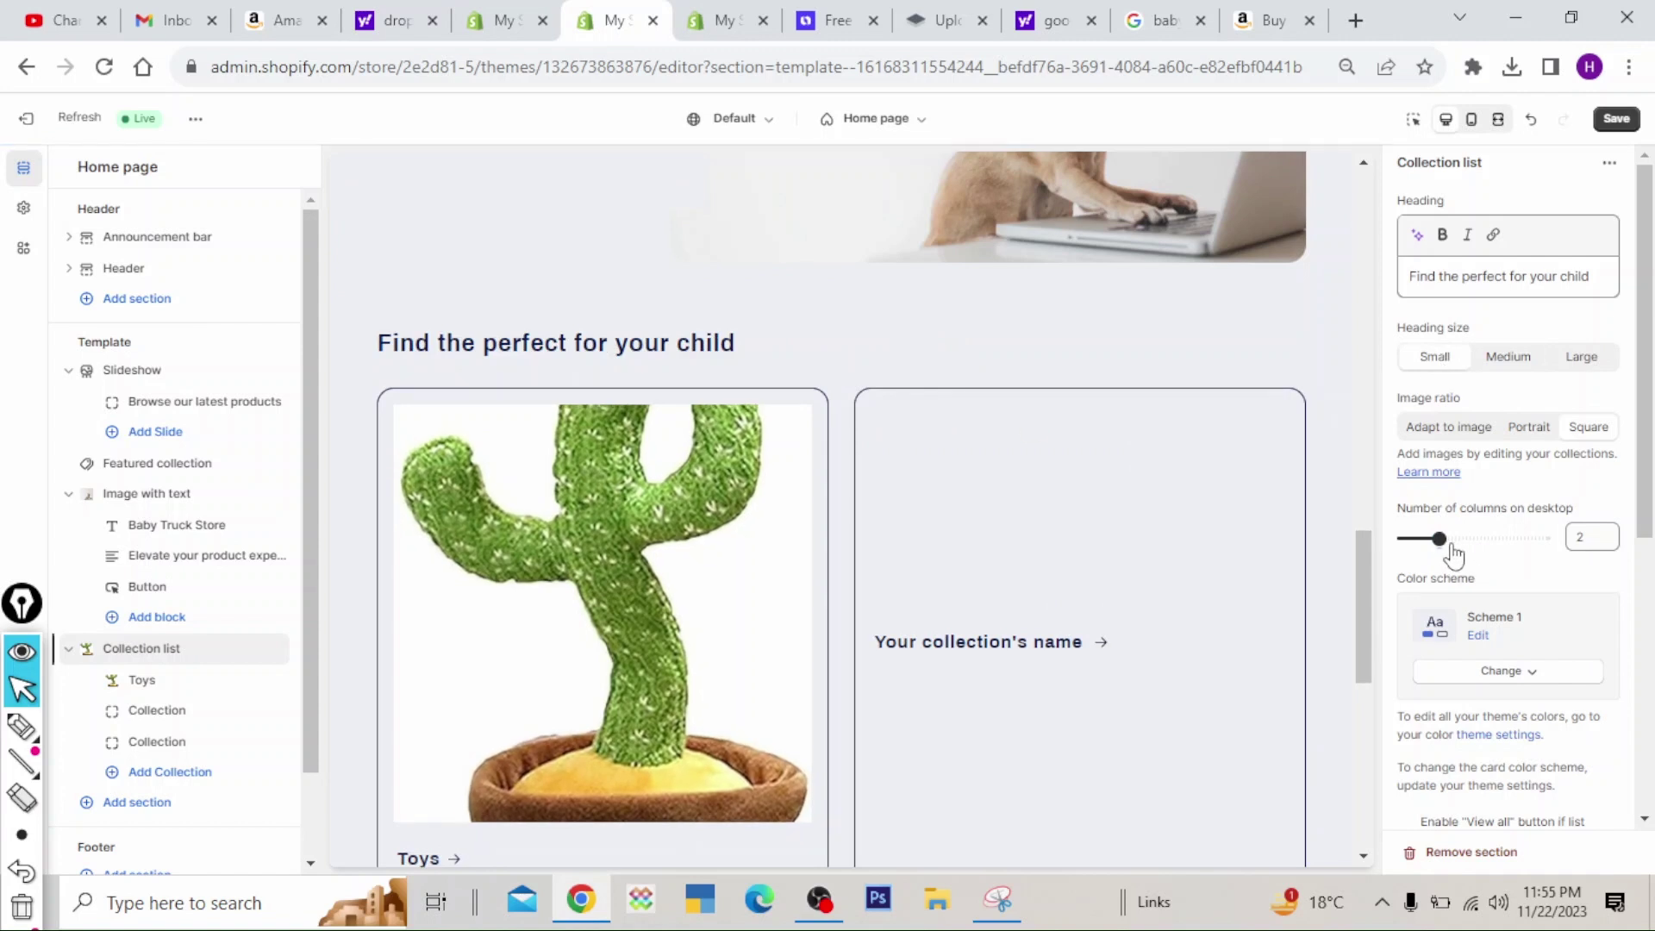
pyautogui.moveTo(1465, 540); pyautogui.dragTo(1475, 540)
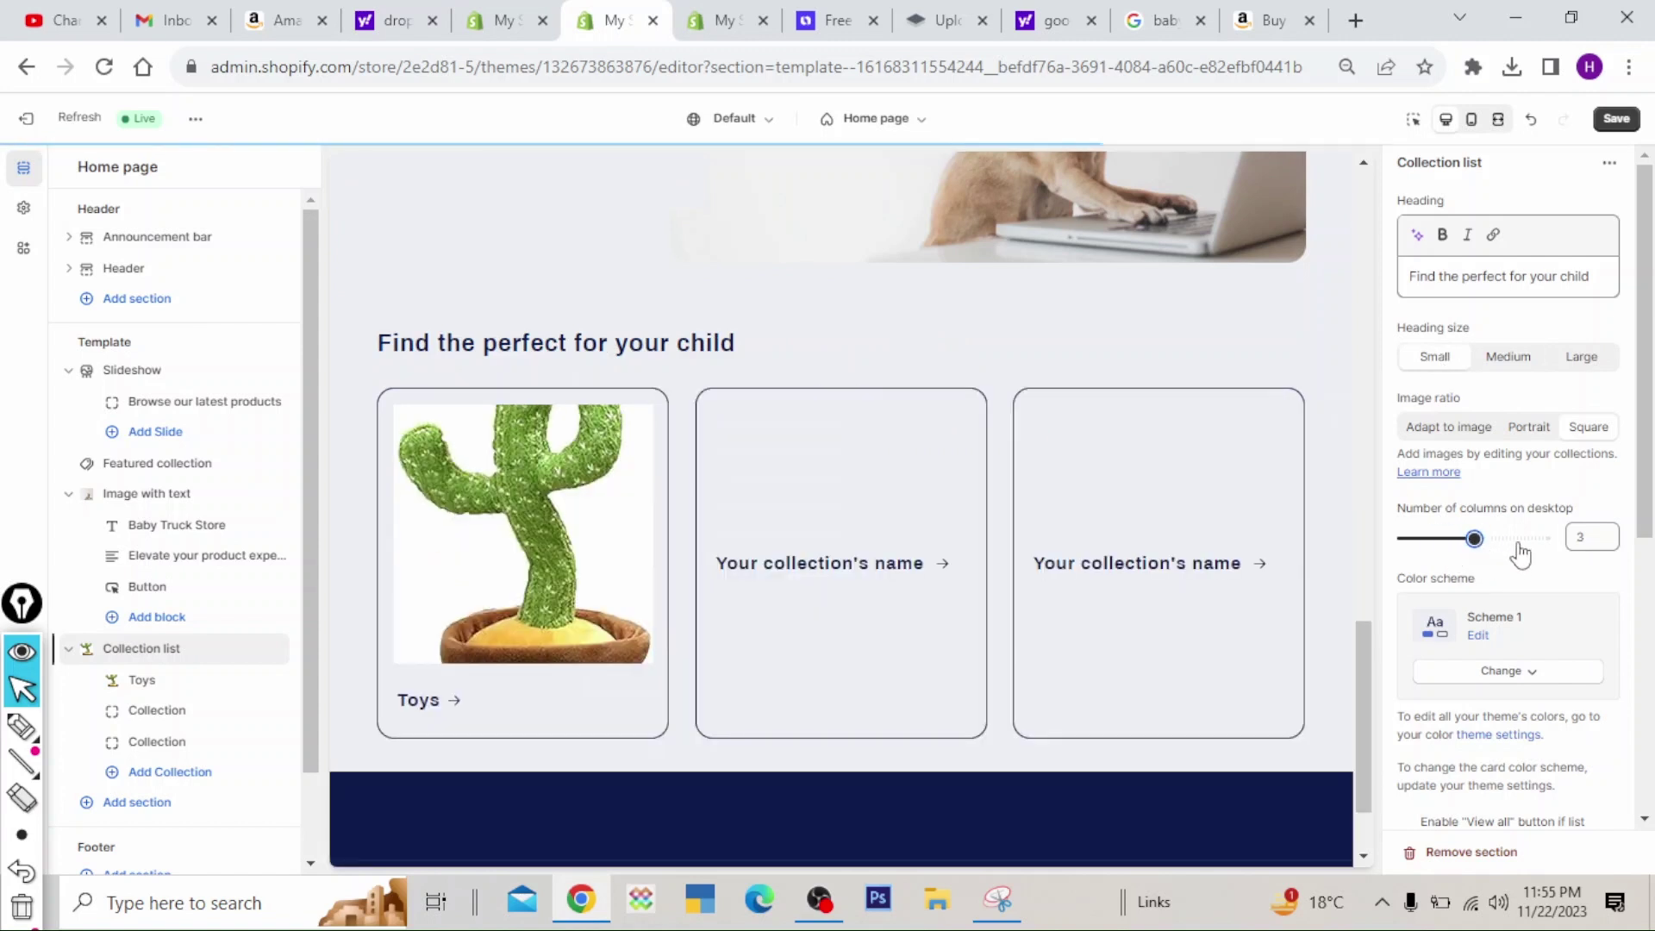
pyautogui.moveTo(1474, 539); pyautogui.dragTo(1507, 539)
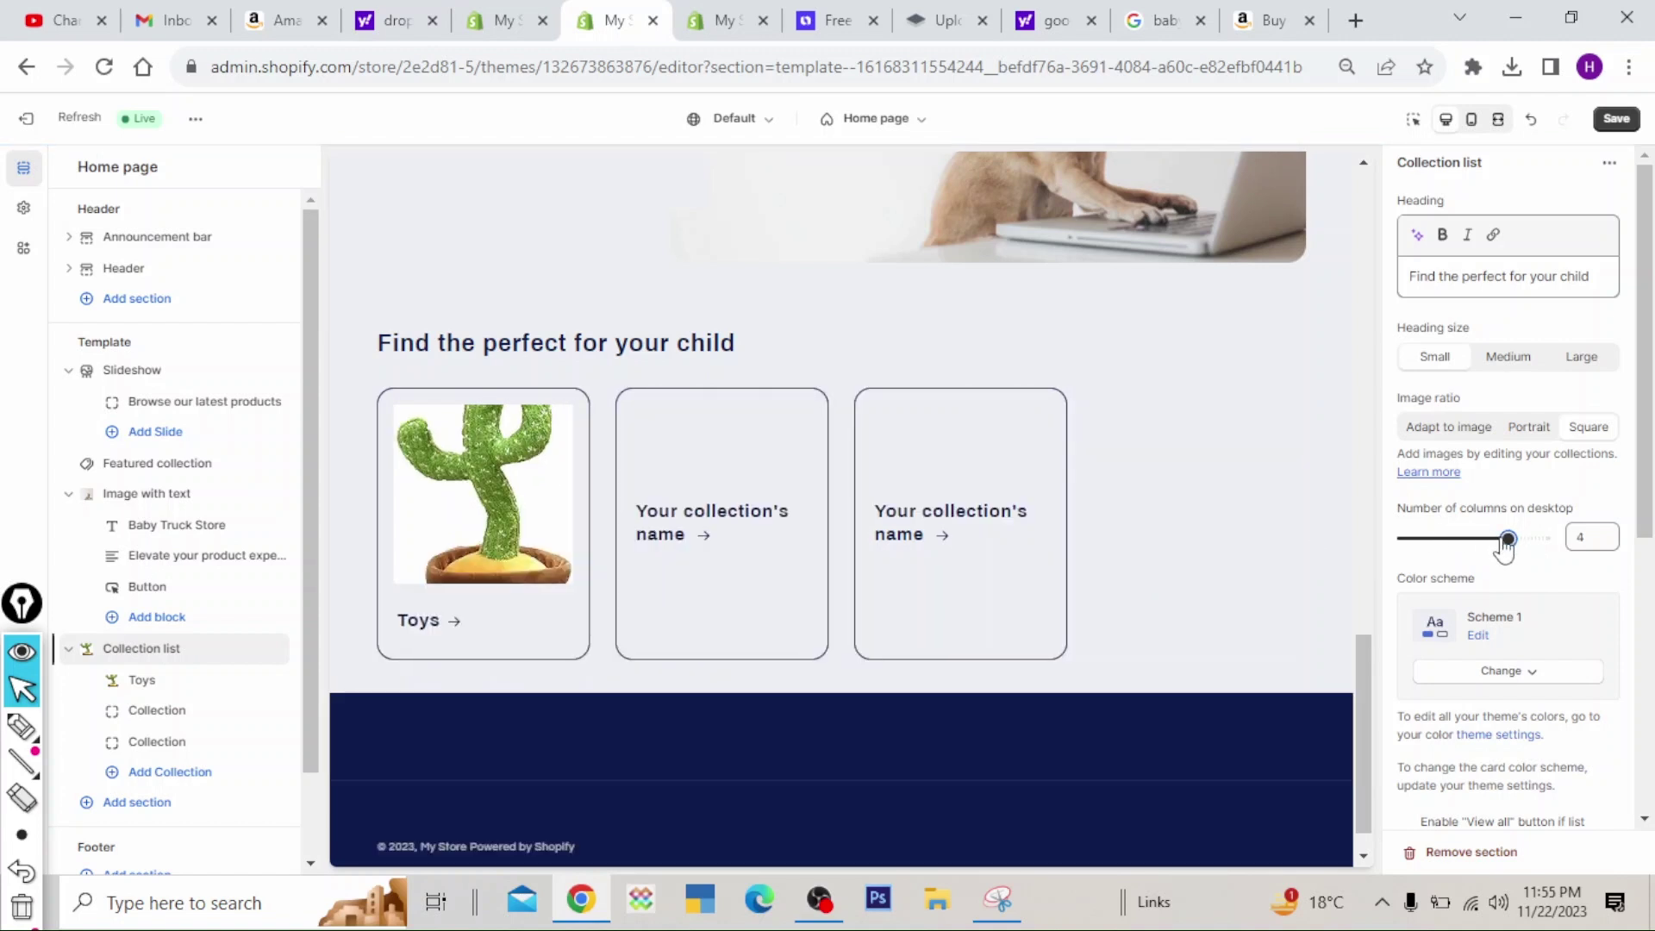
pyautogui.moveTo(1495, 543); pyautogui.dragTo(1486, 545)
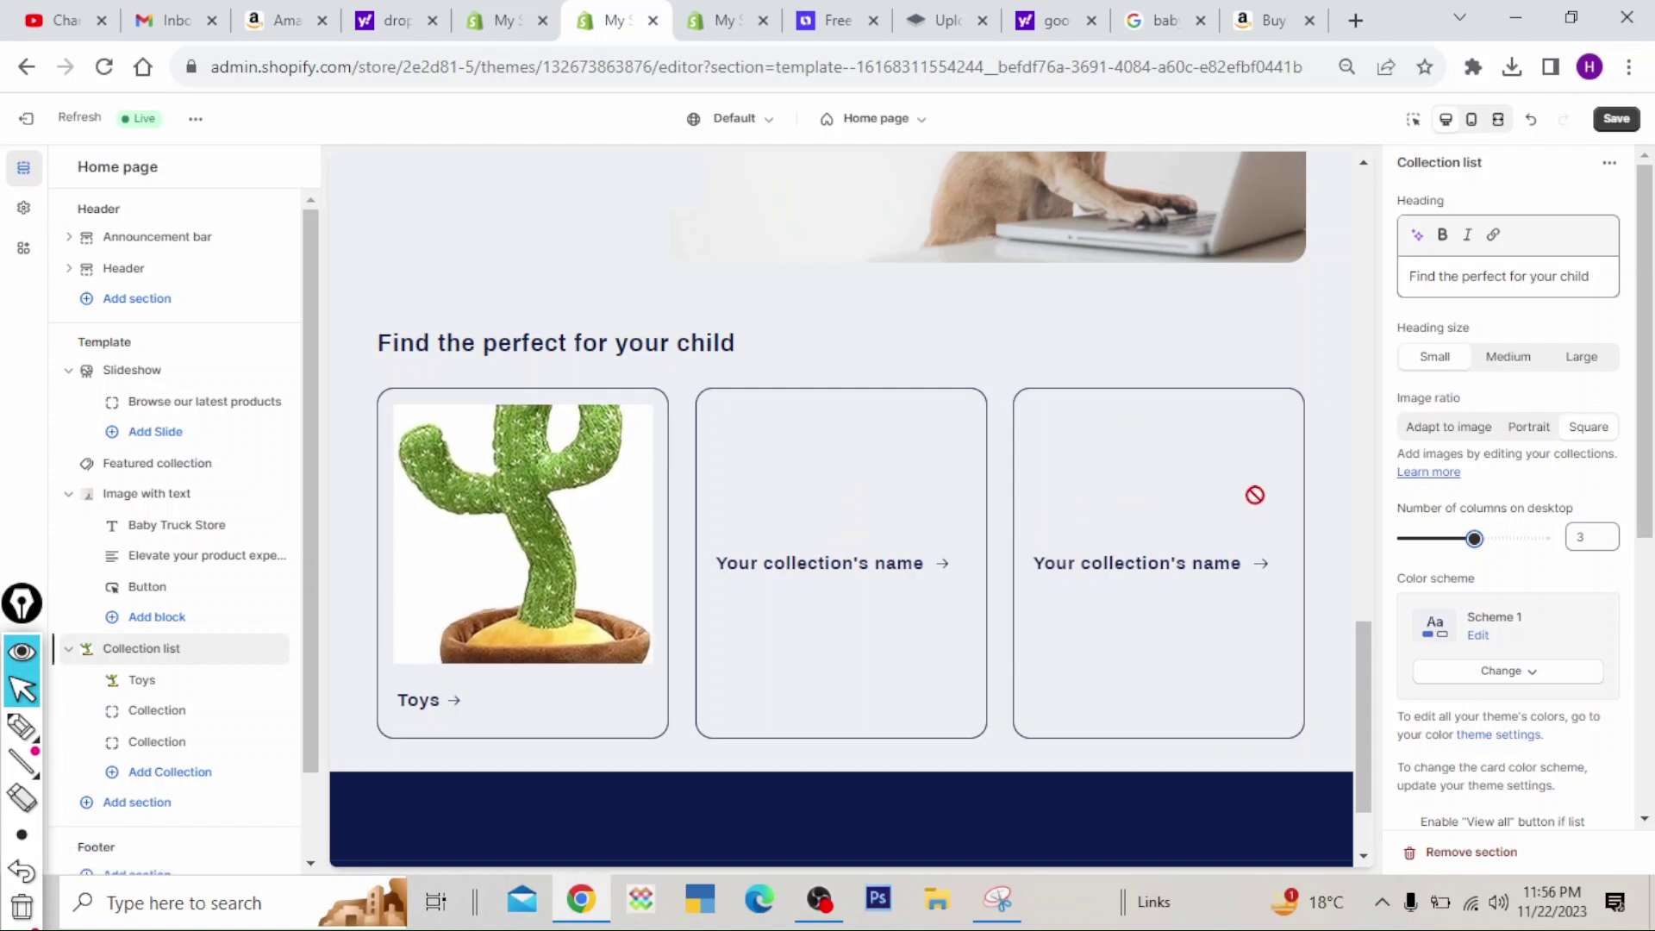
pyautogui.click(1616, 118)
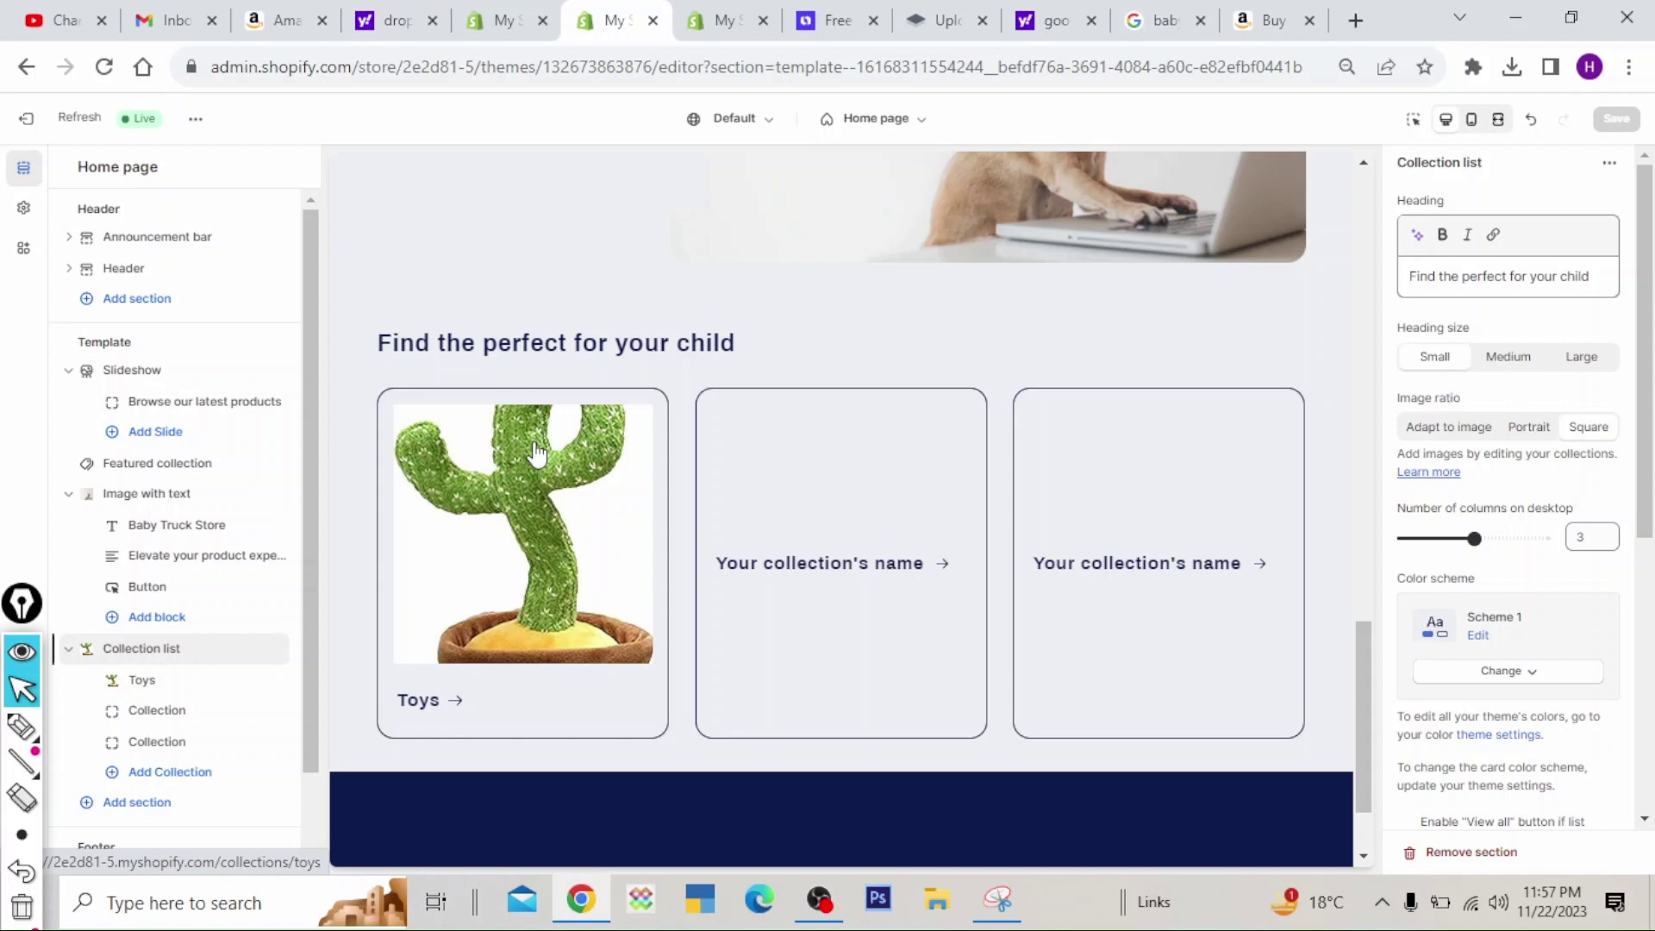
# - Add a Rich text section and a Collage section below the collection list, and remove both again
pyautogui.click(142, 802)
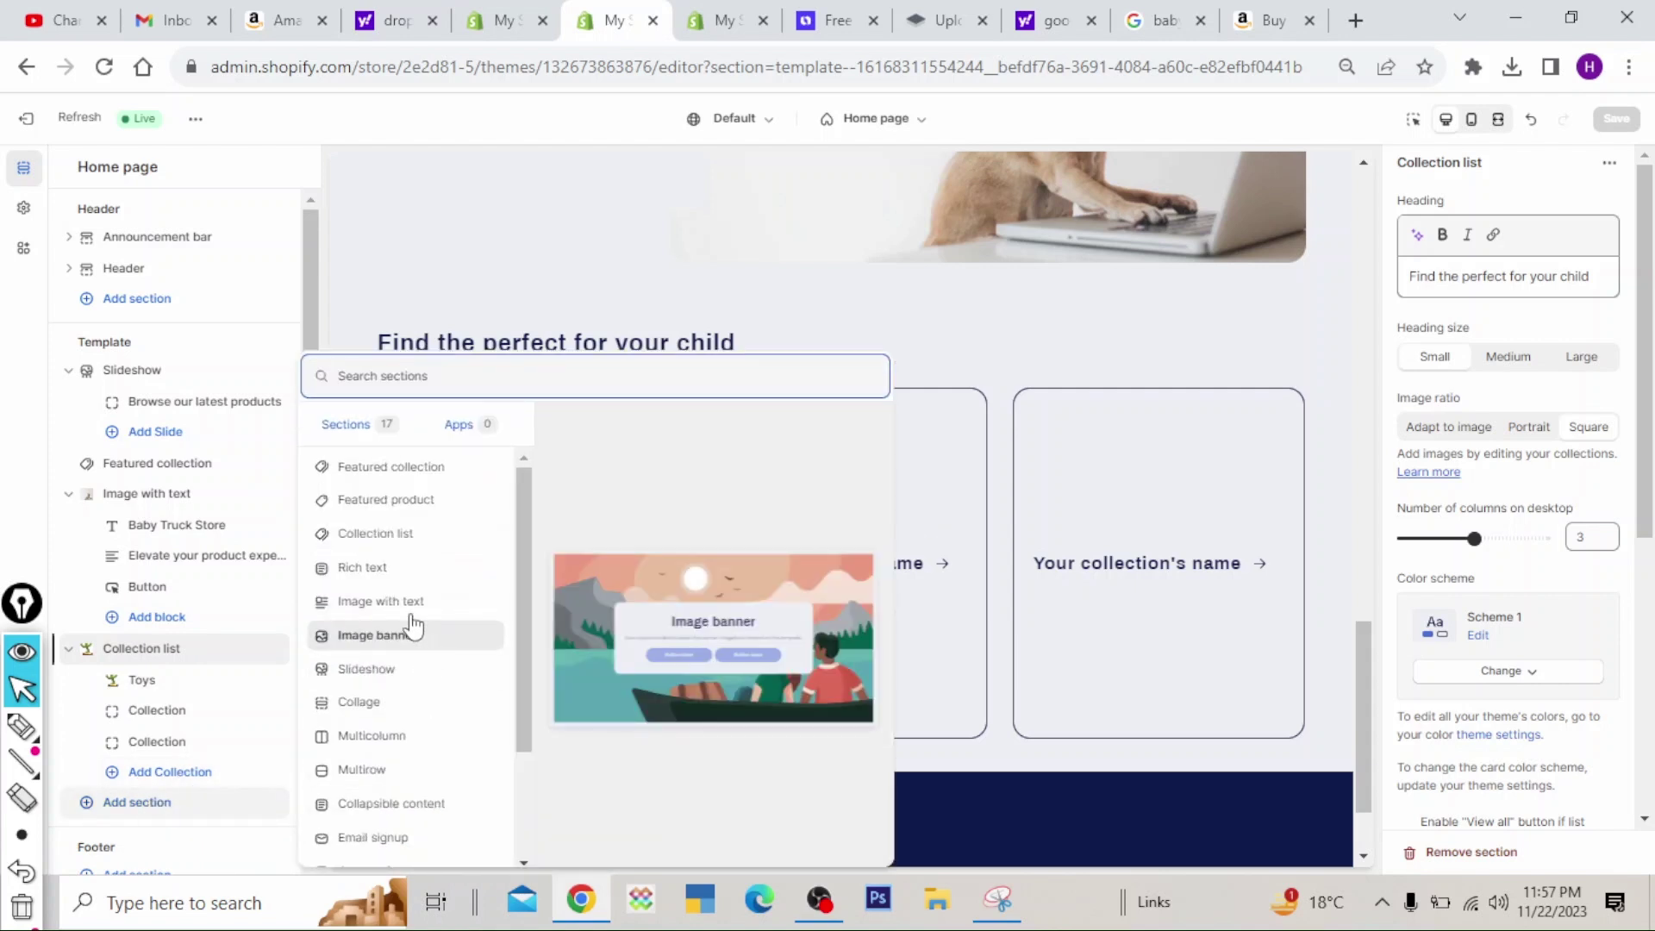
pyautogui.press('Escape')
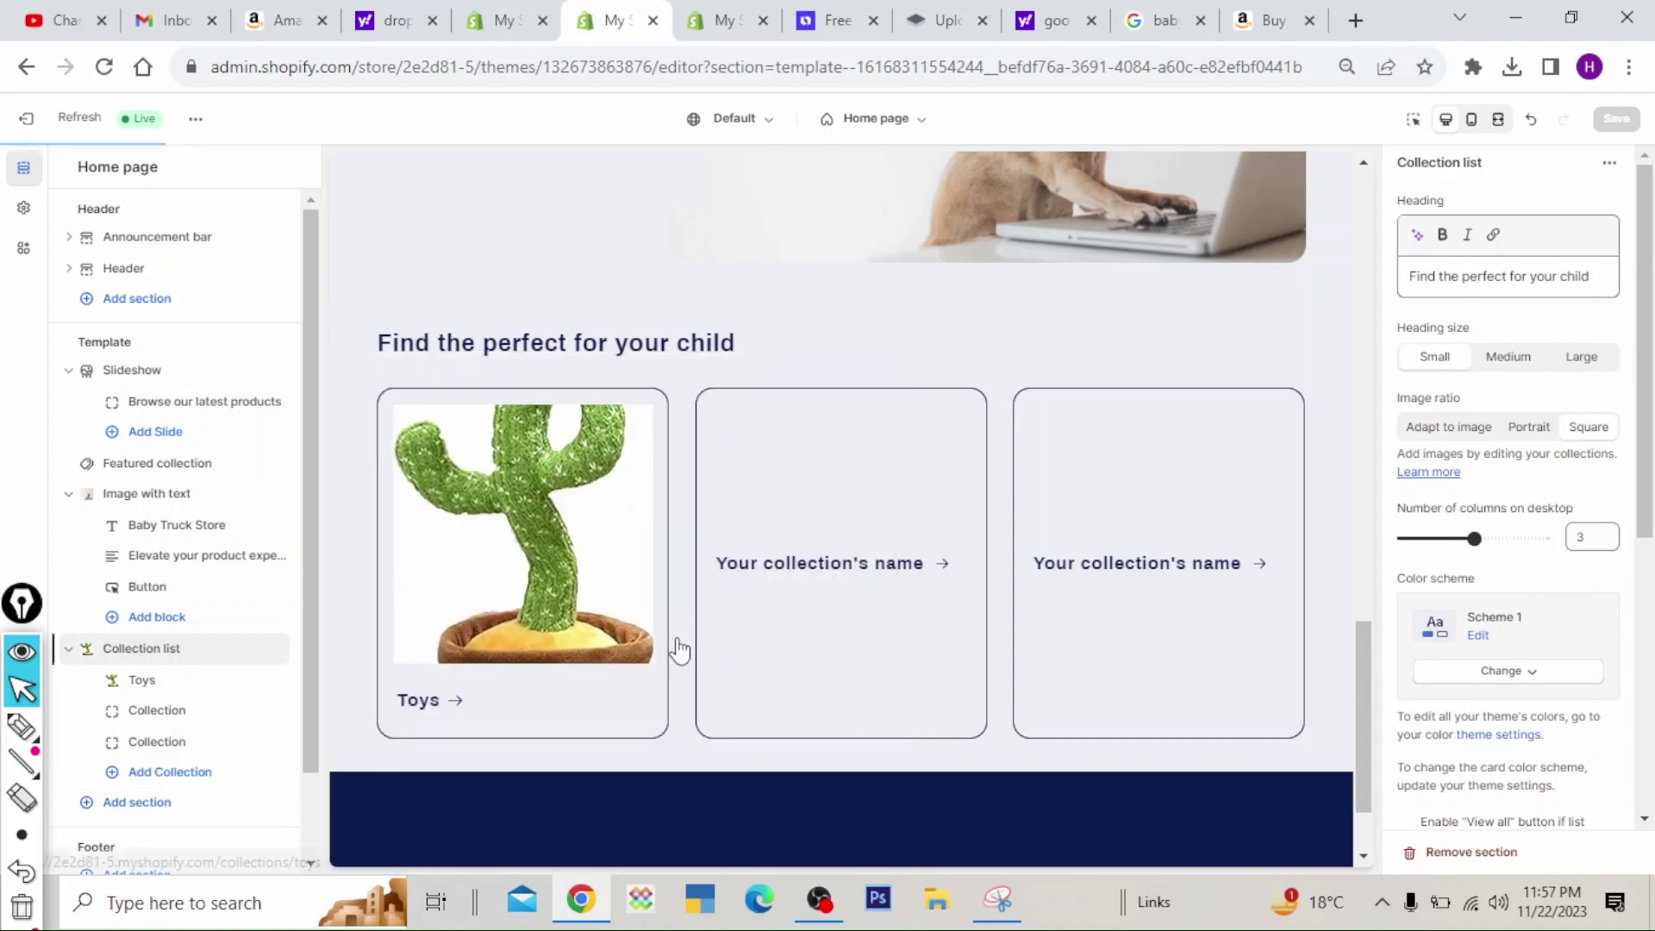
pyautogui.scroll(-3, 818, 731)
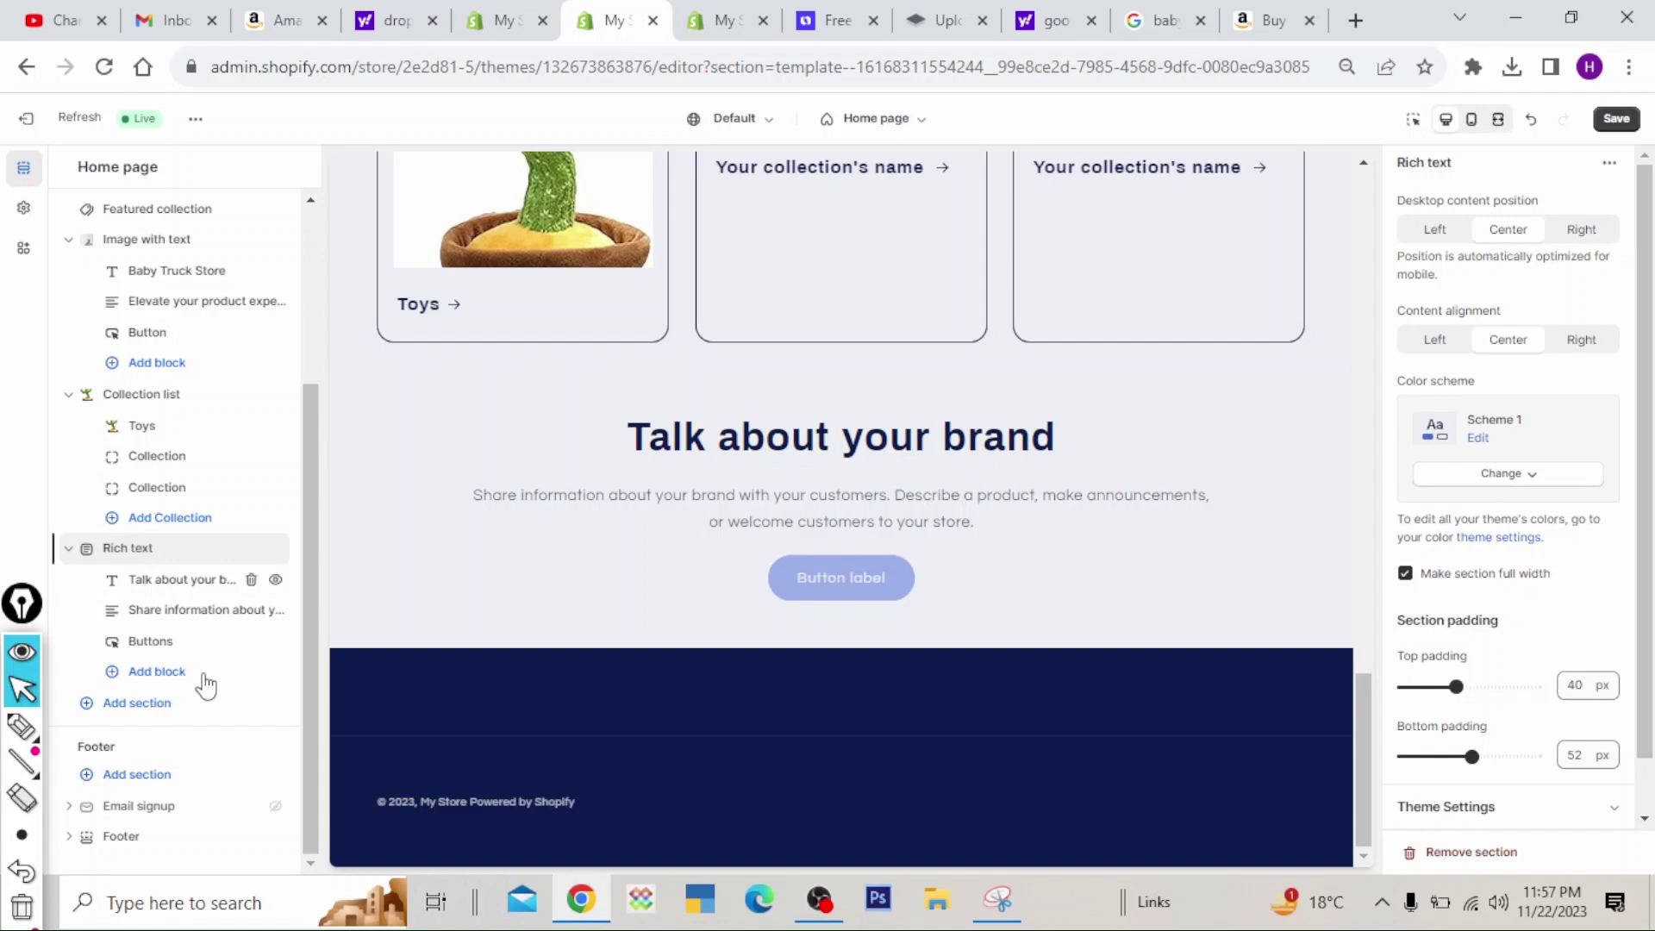
pyautogui.click(136, 703)
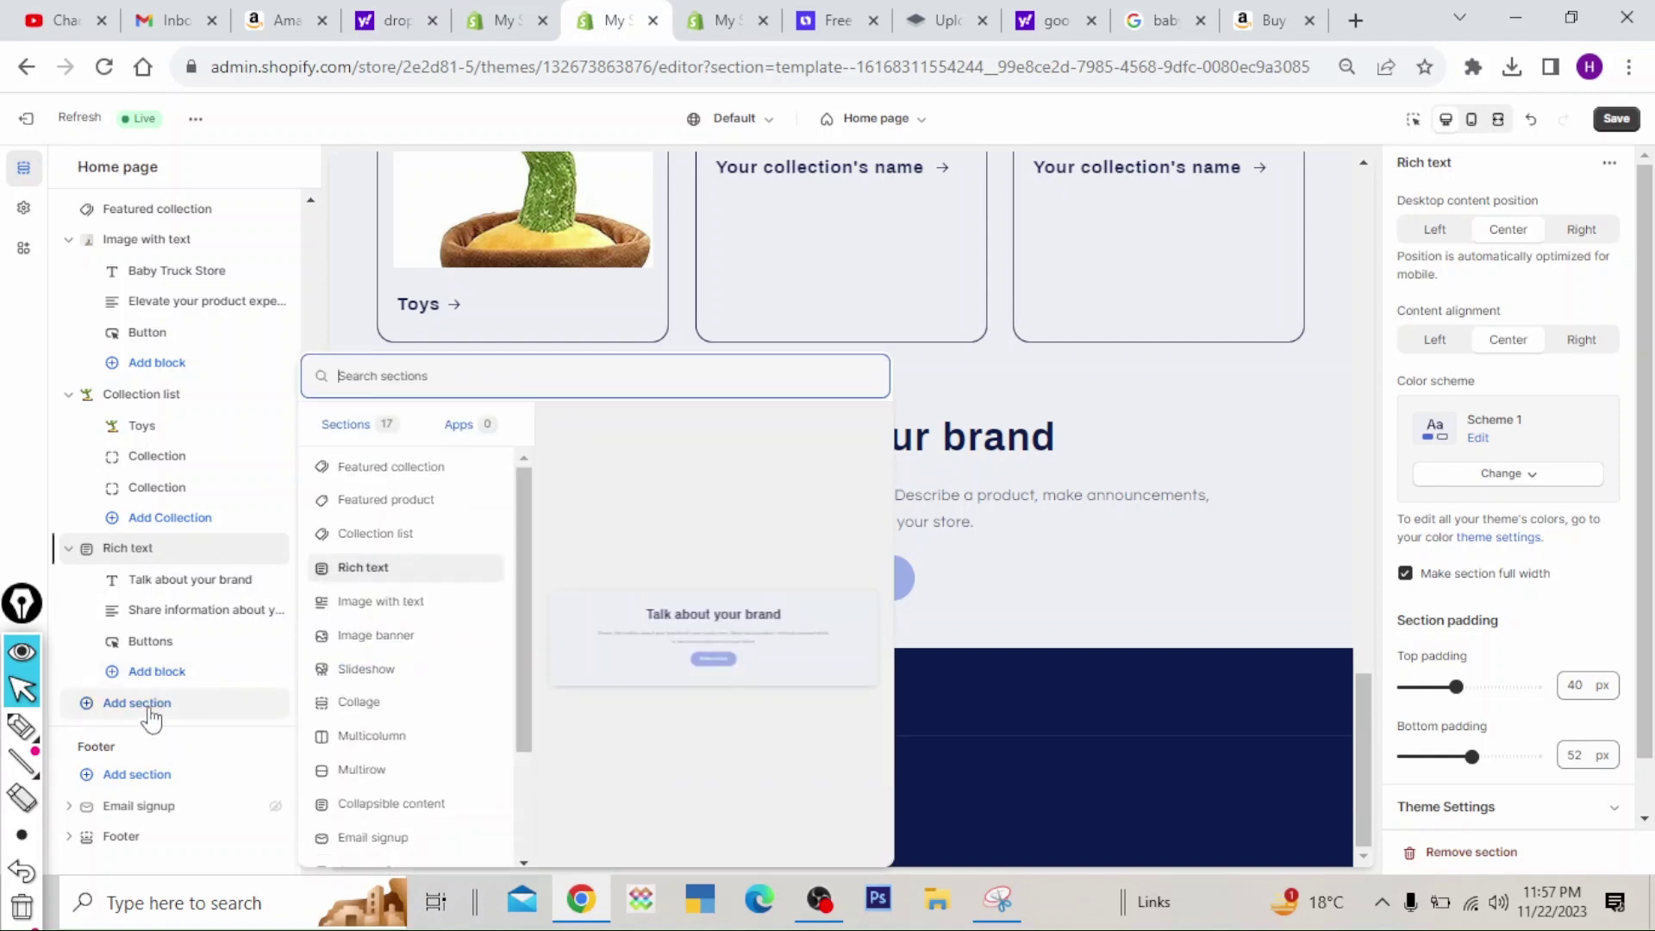
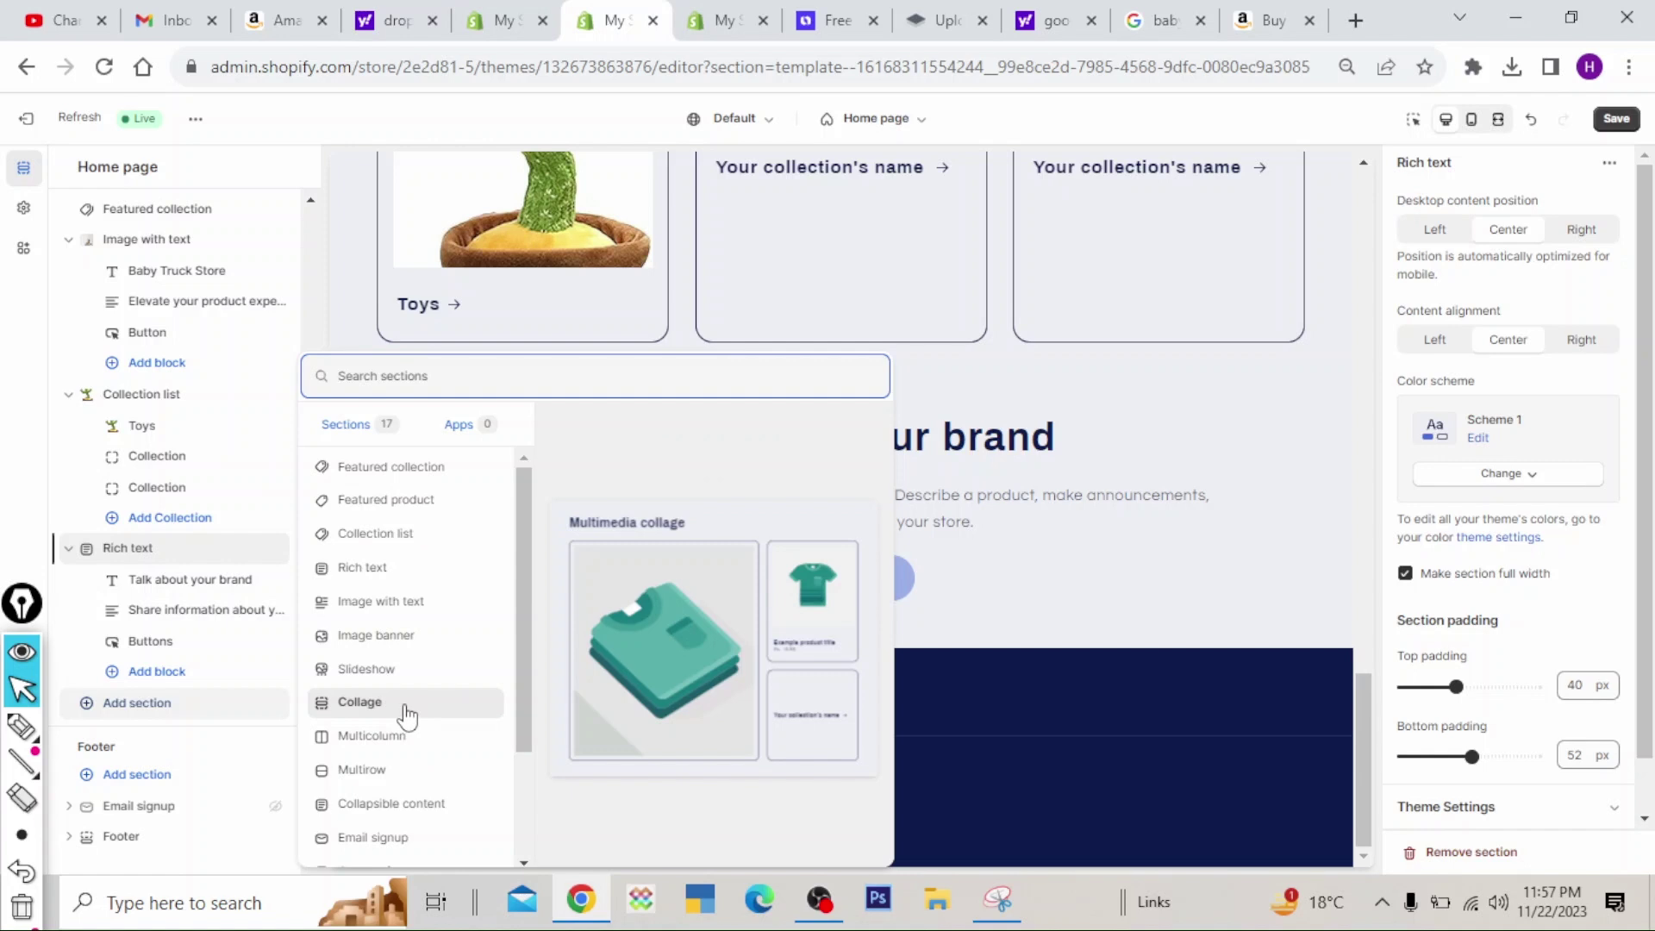
pyautogui.press('Escape')
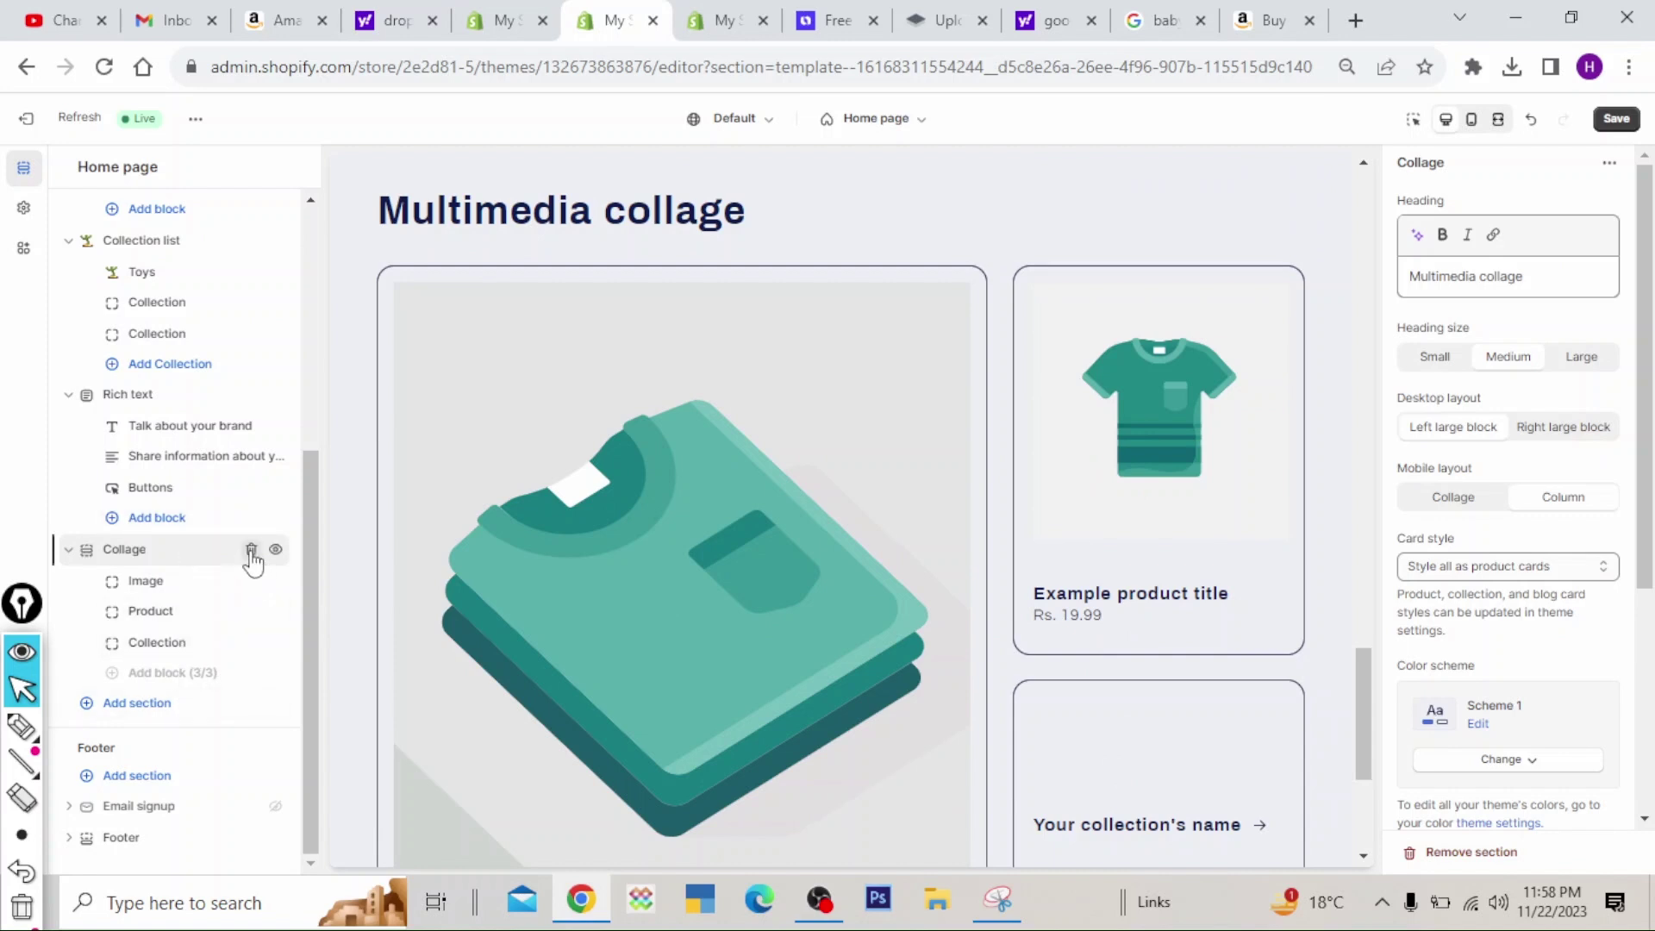
pyautogui.click(251, 551)
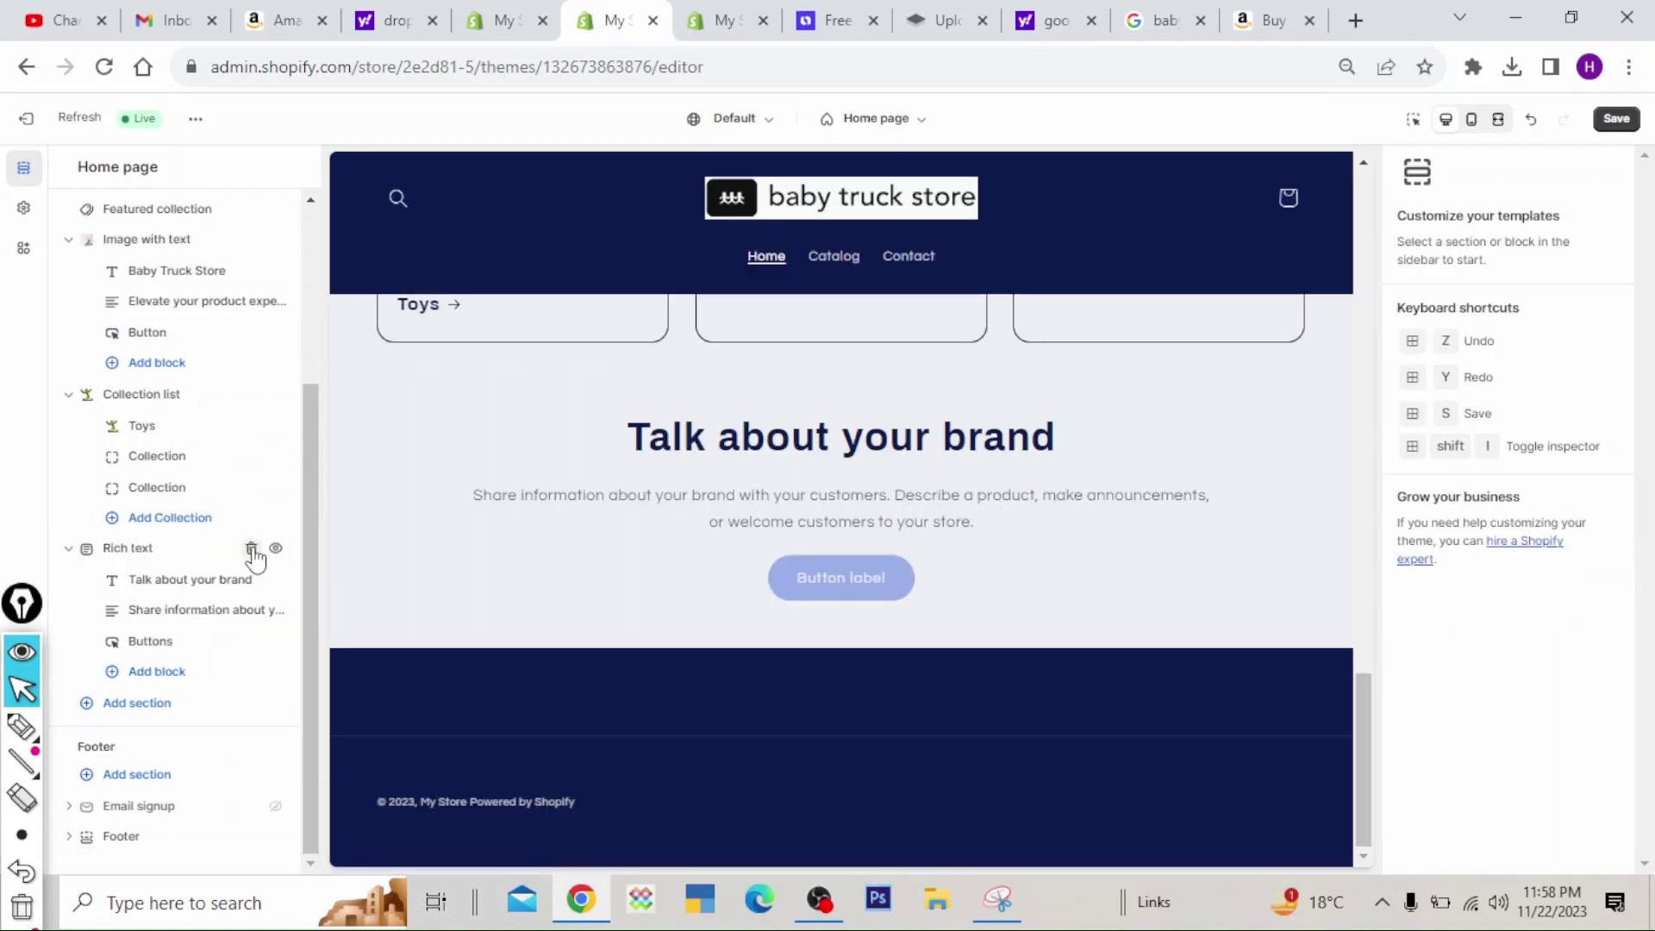
pyautogui.click(250, 549)
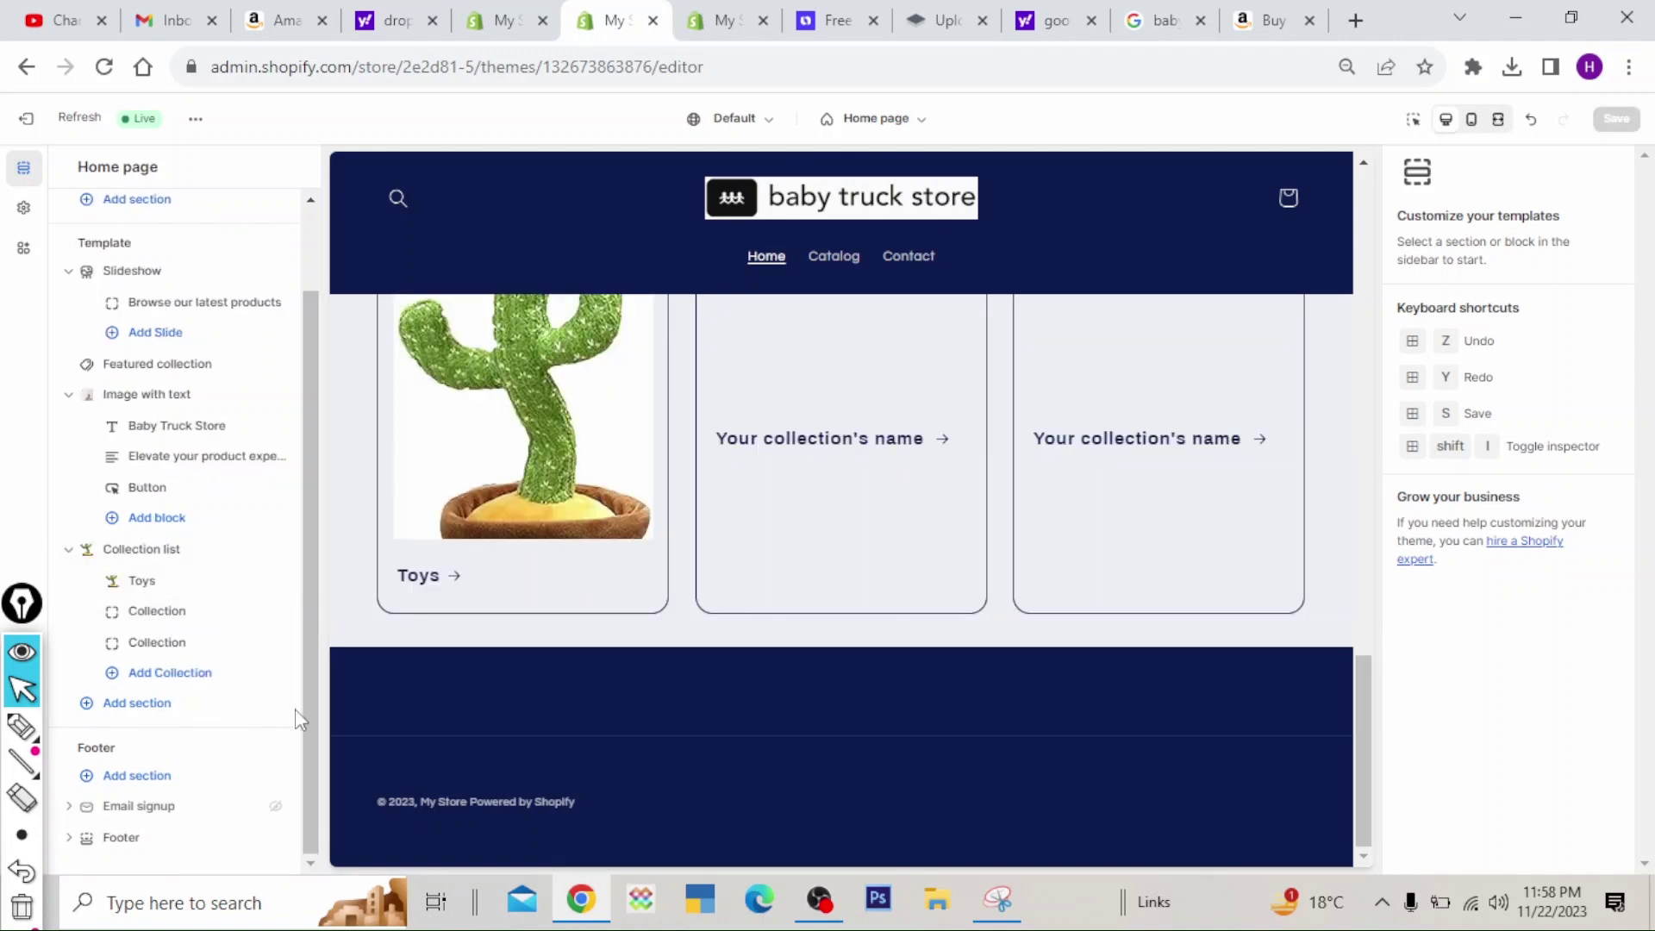
# - Switch to the browser tab with the store admin's product list
pyautogui.click(707, 21)
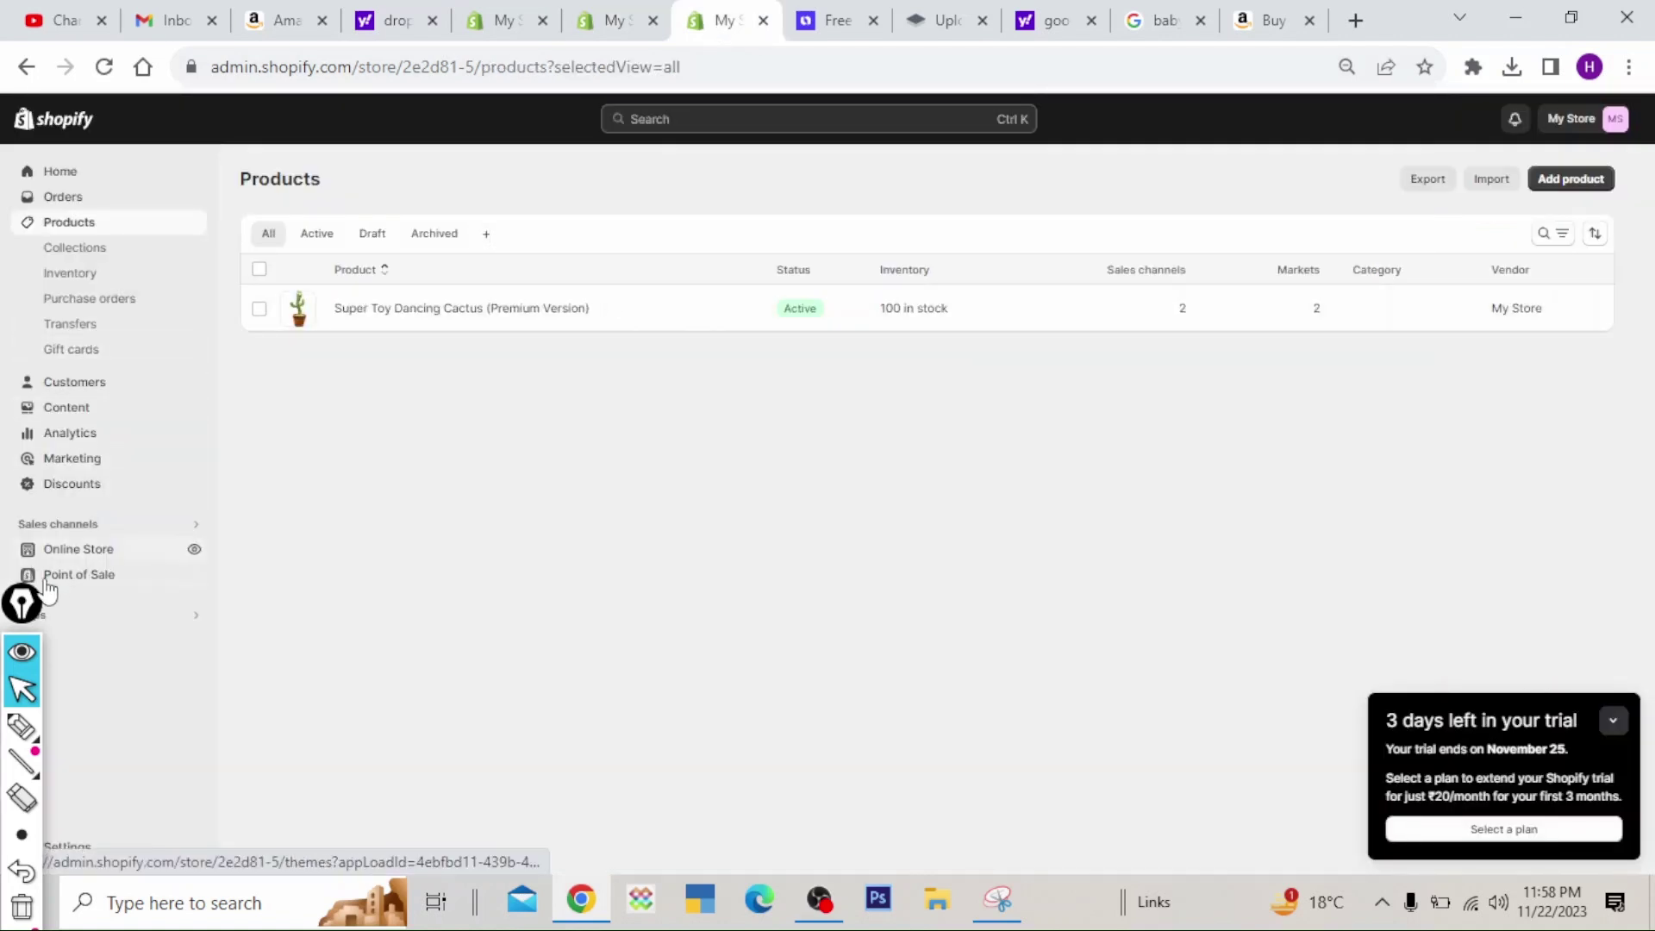
pyautogui.moveTo(21, 604)
pyautogui.mouseDown()
pyautogui.moveTo(220, 615)
pyautogui.moveTo(259, 600)
pyautogui.mouseUp()
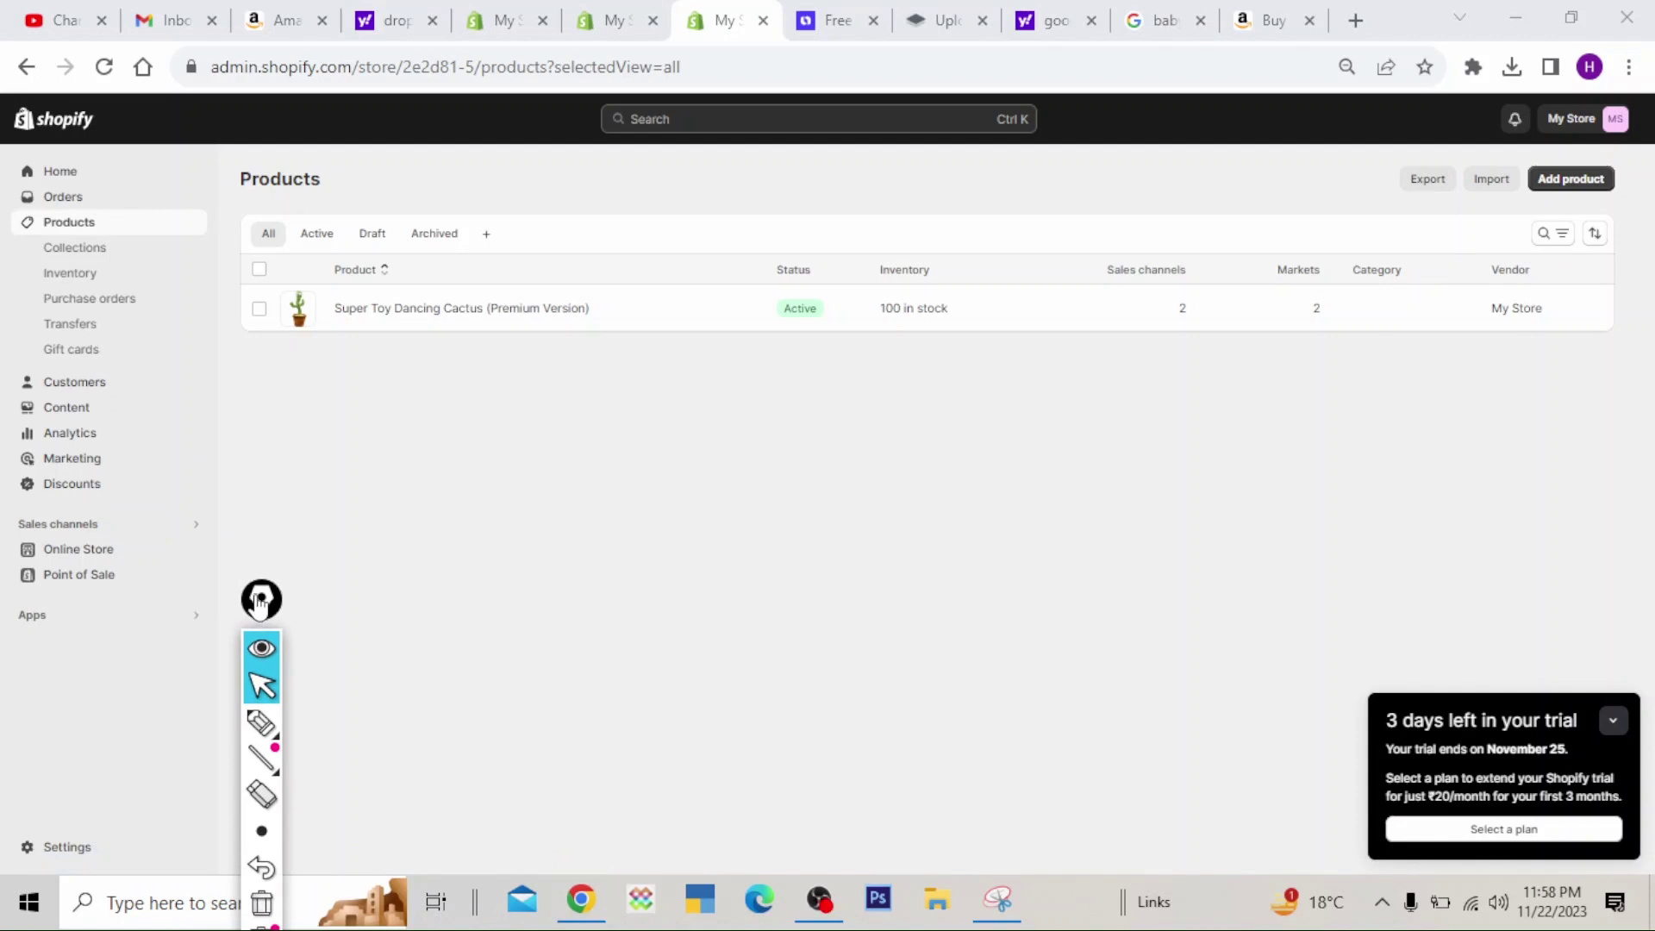
pyautogui.moveTo(258, 603); pyautogui.dragTo(775, 527)
pyautogui.click(774, 649)
pyautogui.moveTo(17, 853)
pyautogui.mouseDown()
pyautogui.moveTo(148, 842)
pyautogui.moveTo(4, 915)
pyautogui.mouseUp()
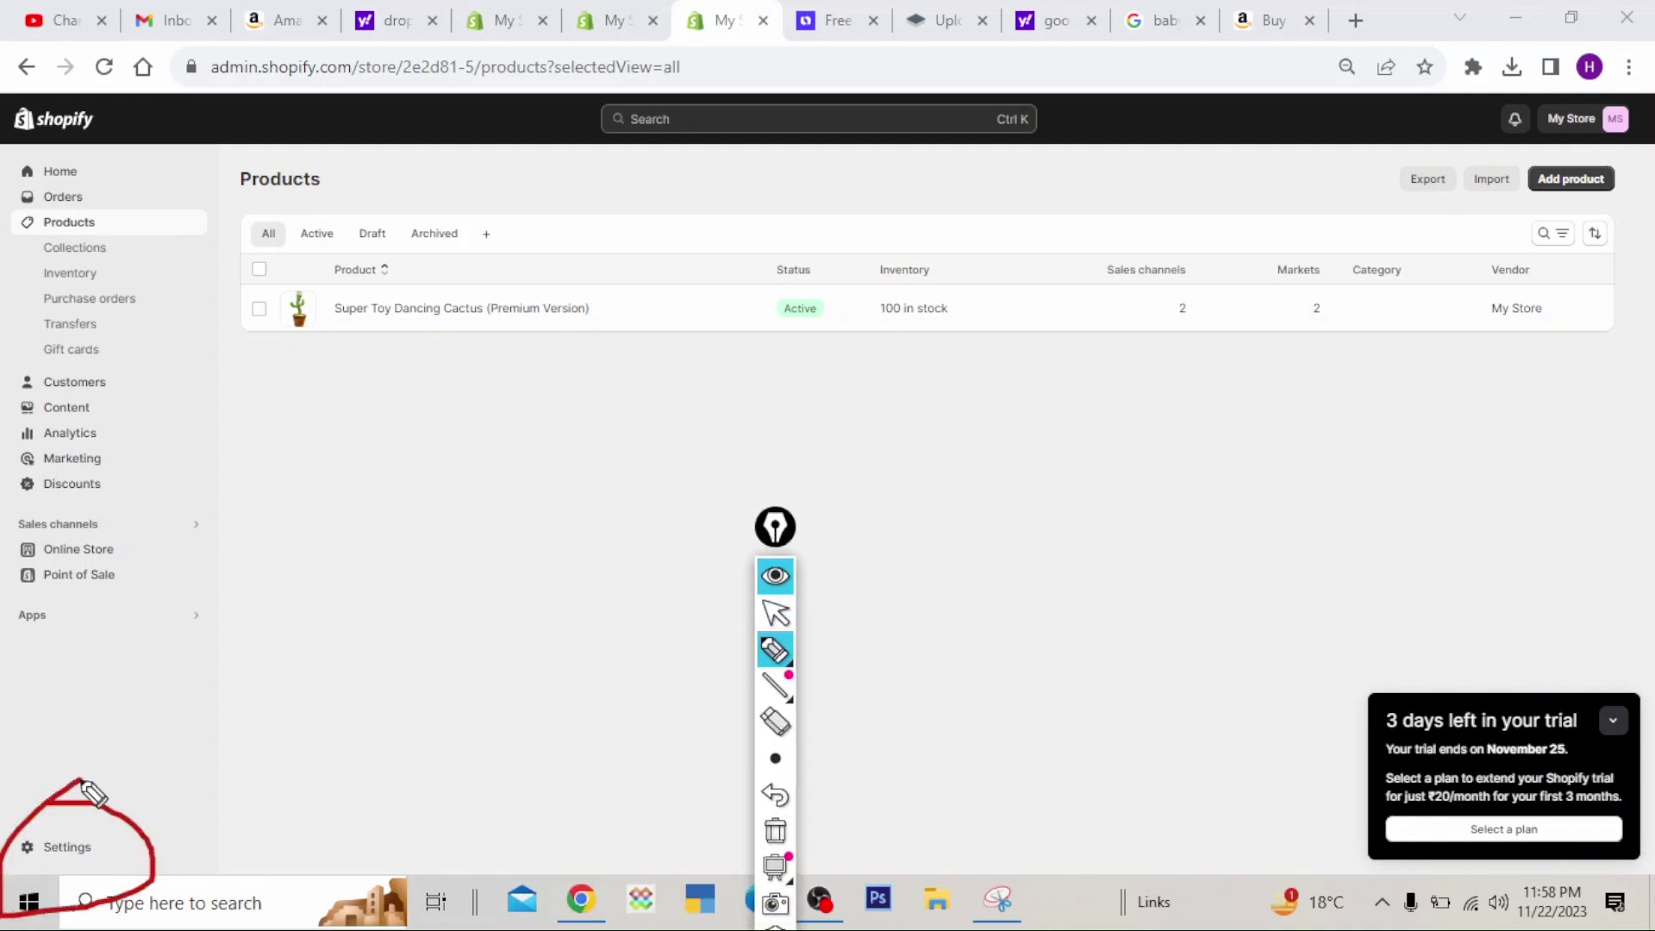
pyautogui.click(774, 830)
pyautogui.click(774, 613)
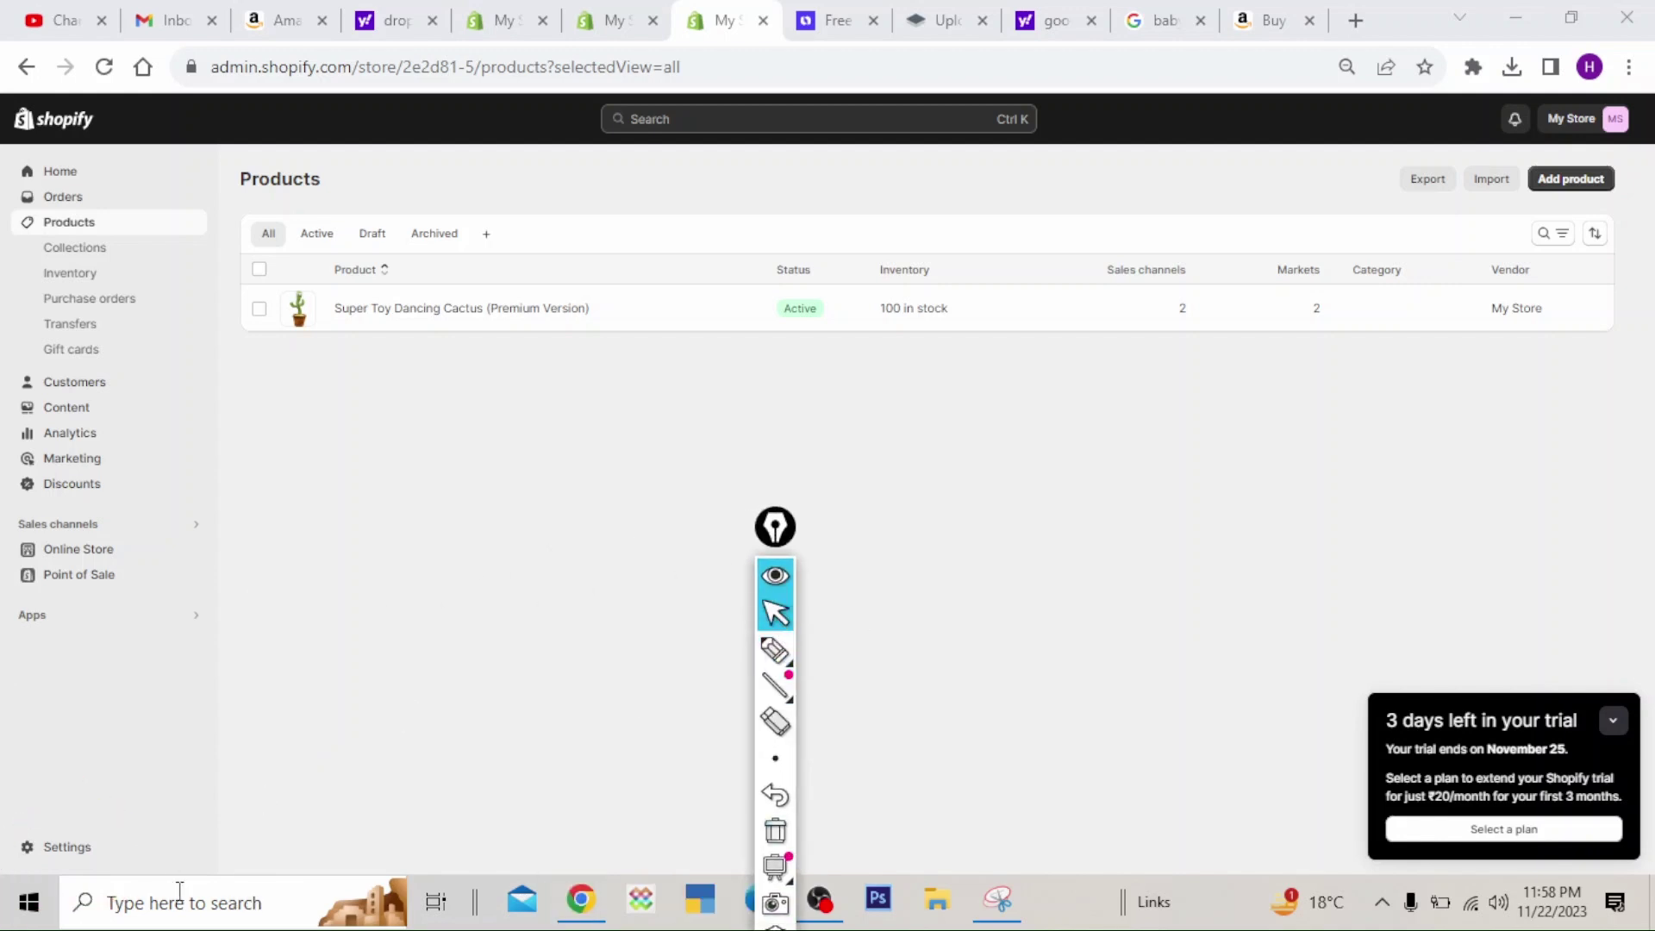
# - Open the store's settings and go to the Policies page
pyautogui.click(72, 848)
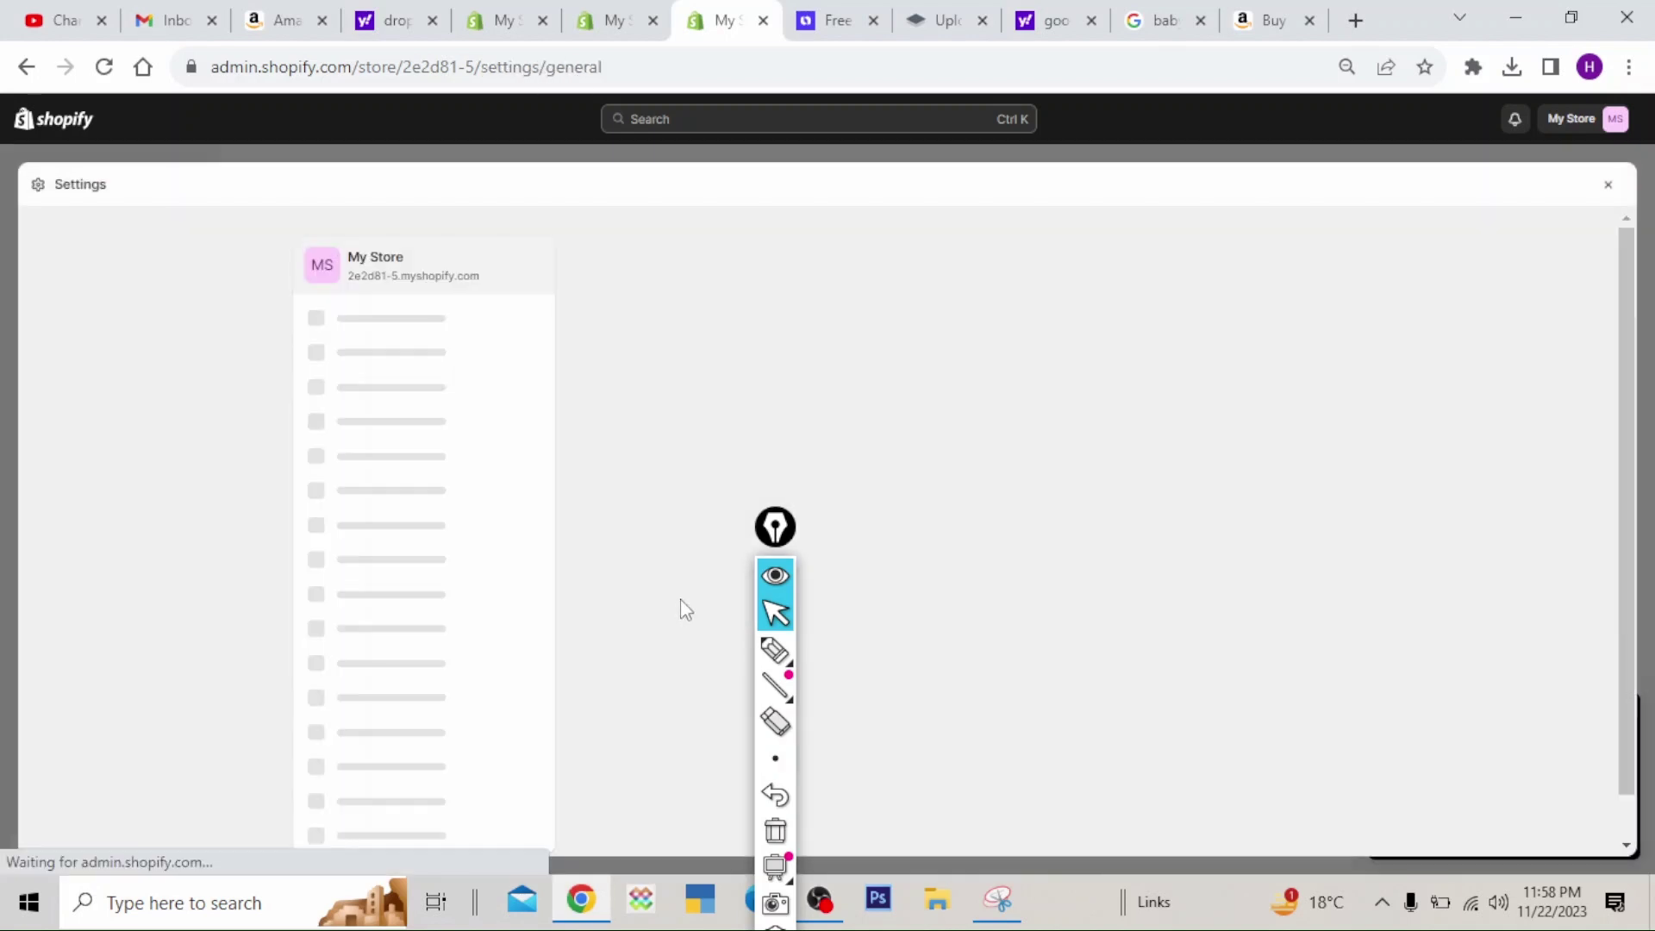
pyautogui.moveTo(774, 527)
pyautogui.mouseDown()
pyautogui.moveTo(285, 579)
pyautogui.moveTo(21, 580)
pyautogui.mouseUp()
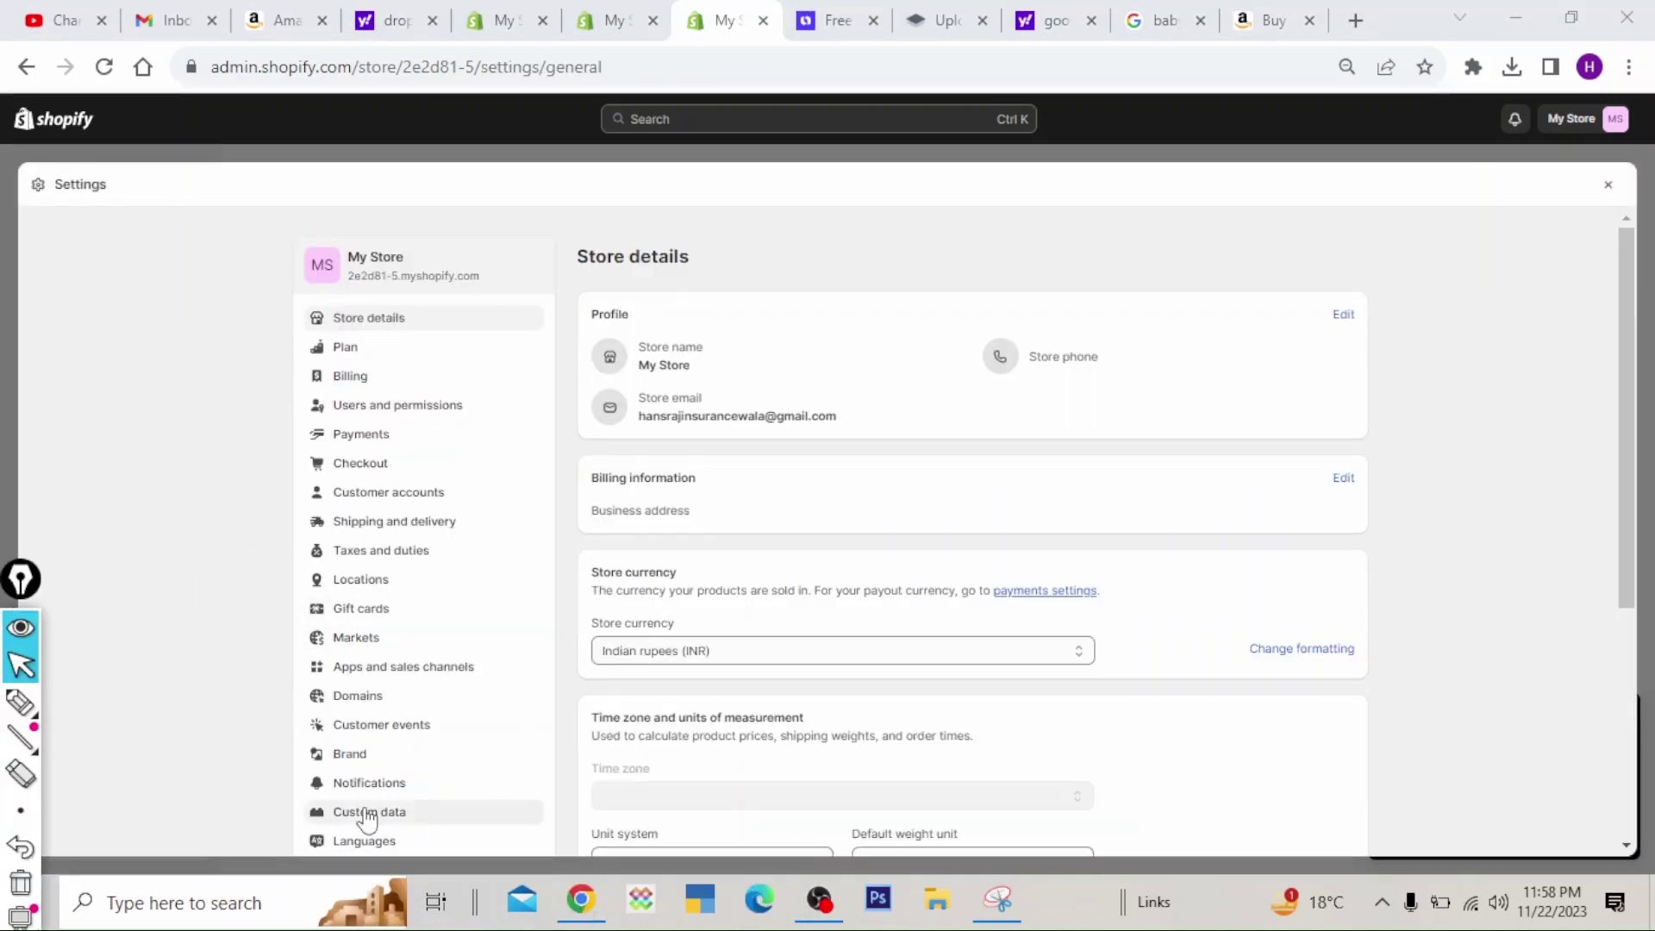
pyautogui.moveTo(1627, 444); pyautogui.dragTo(1625, 742)
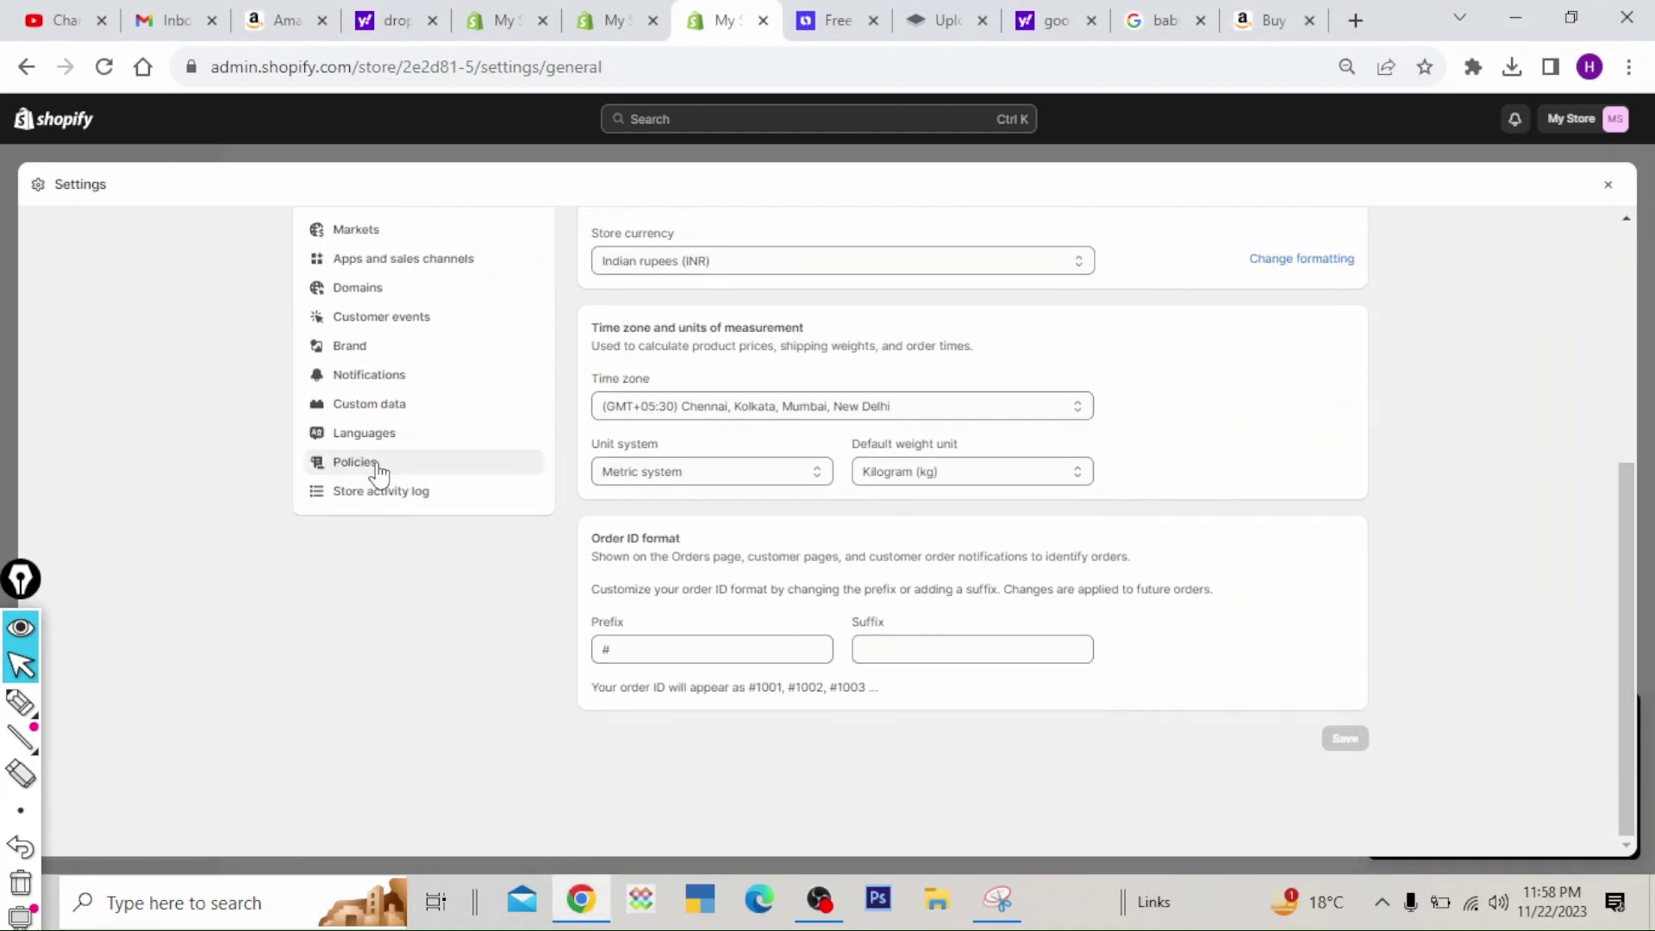
pyautogui.click(378, 470)
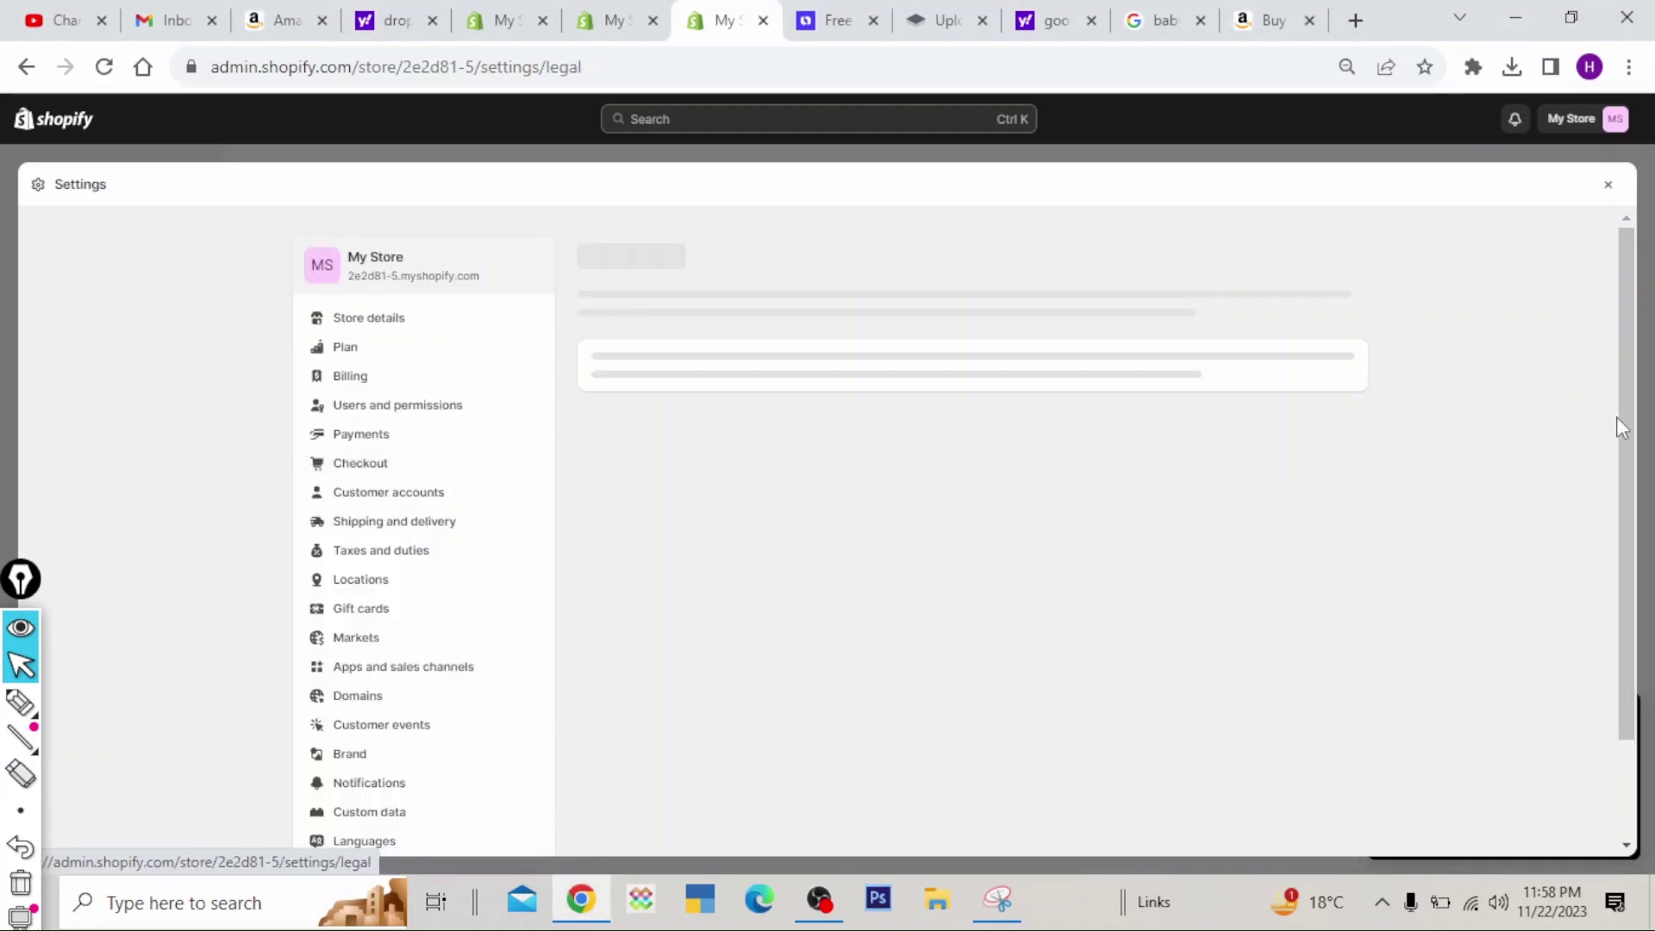
# - Create the written return and refund policy from the template and look through its text
pyautogui.moveTo(1627, 412); pyautogui.dragTo(1608, 521)
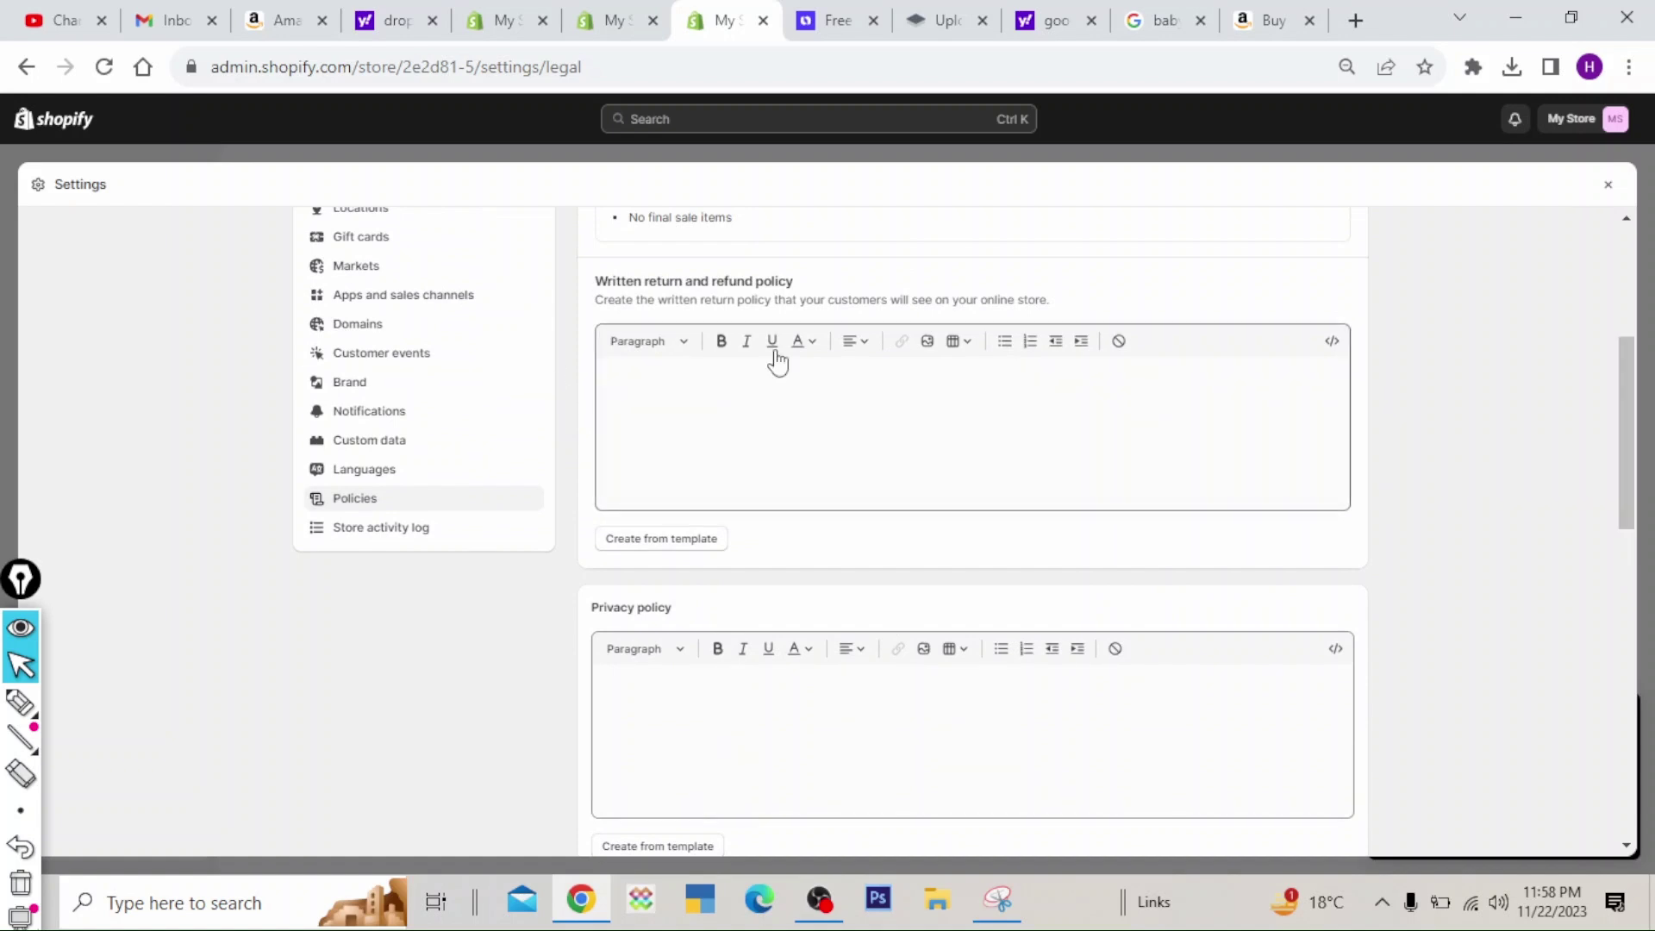
pyautogui.moveTo(1627, 446); pyautogui.dragTo(1609, 617)
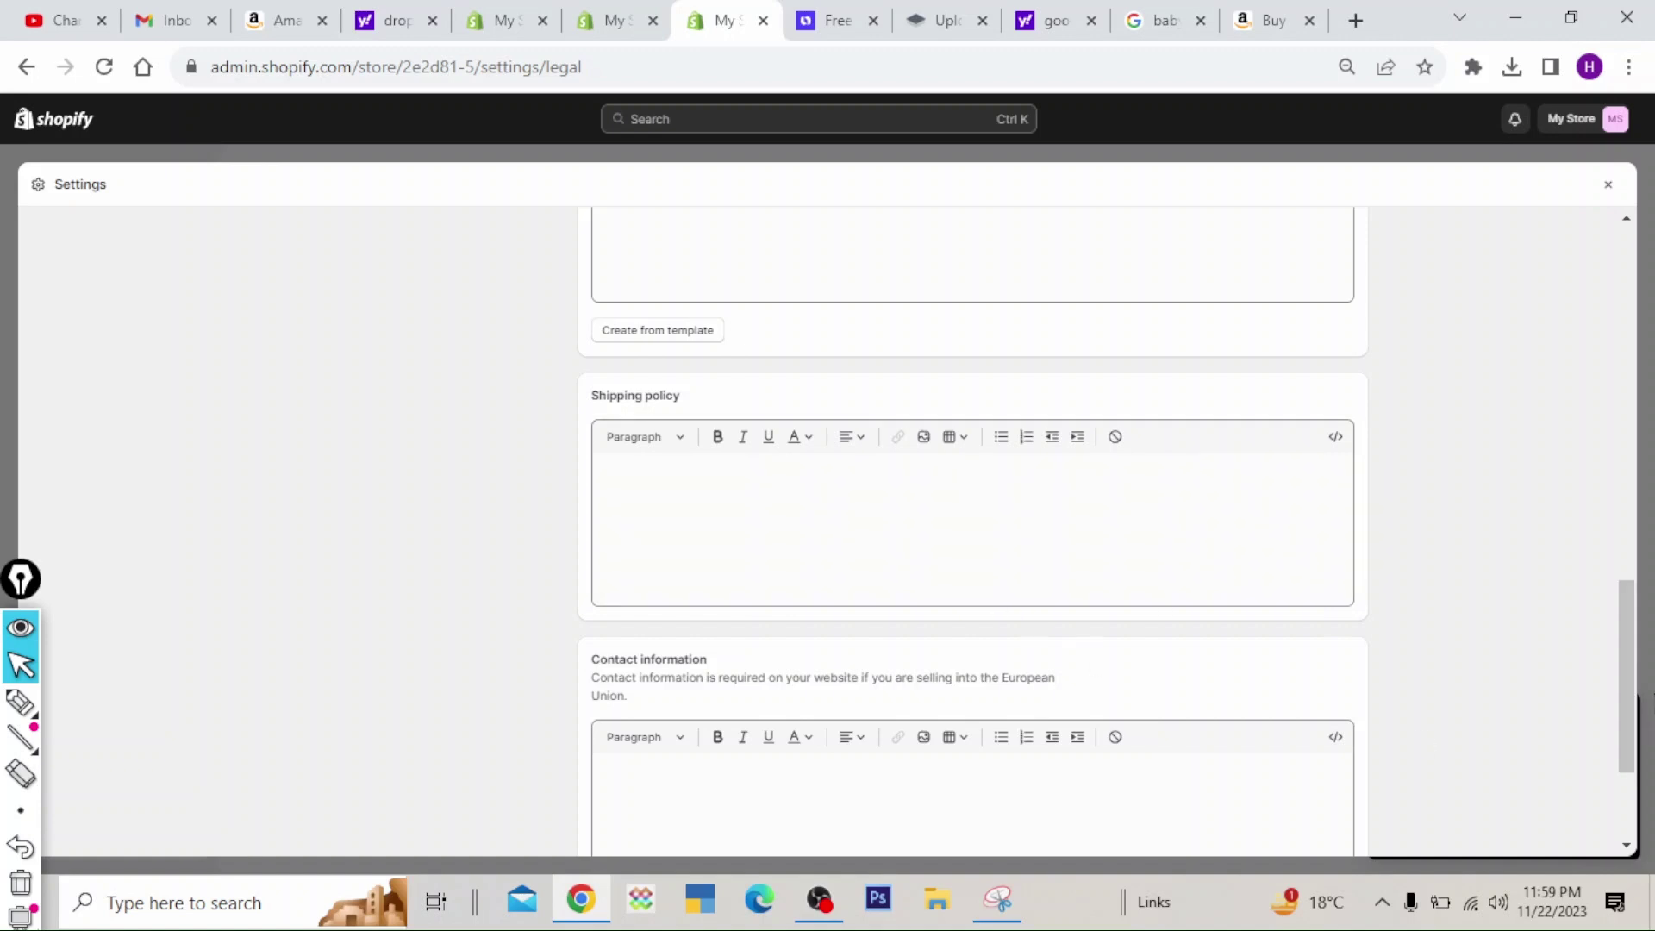
pyautogui.moveTo(1627, 698); pyautogui.dragTo(1625, 323)
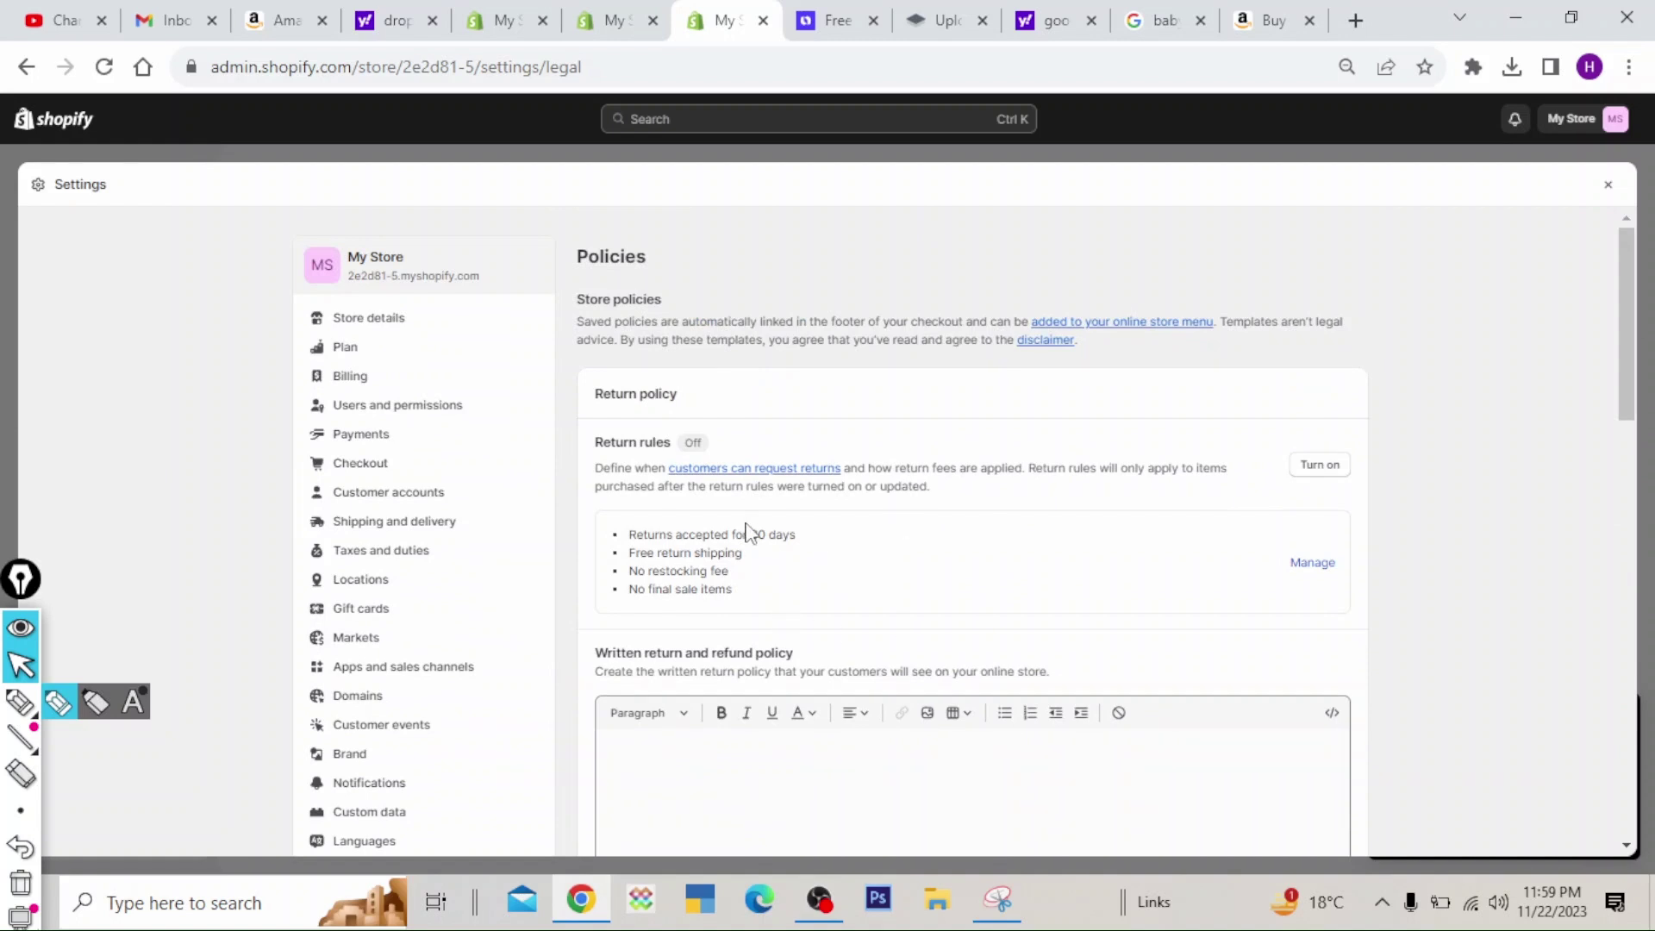
pyautogui.scroll(-3, 774, 527)
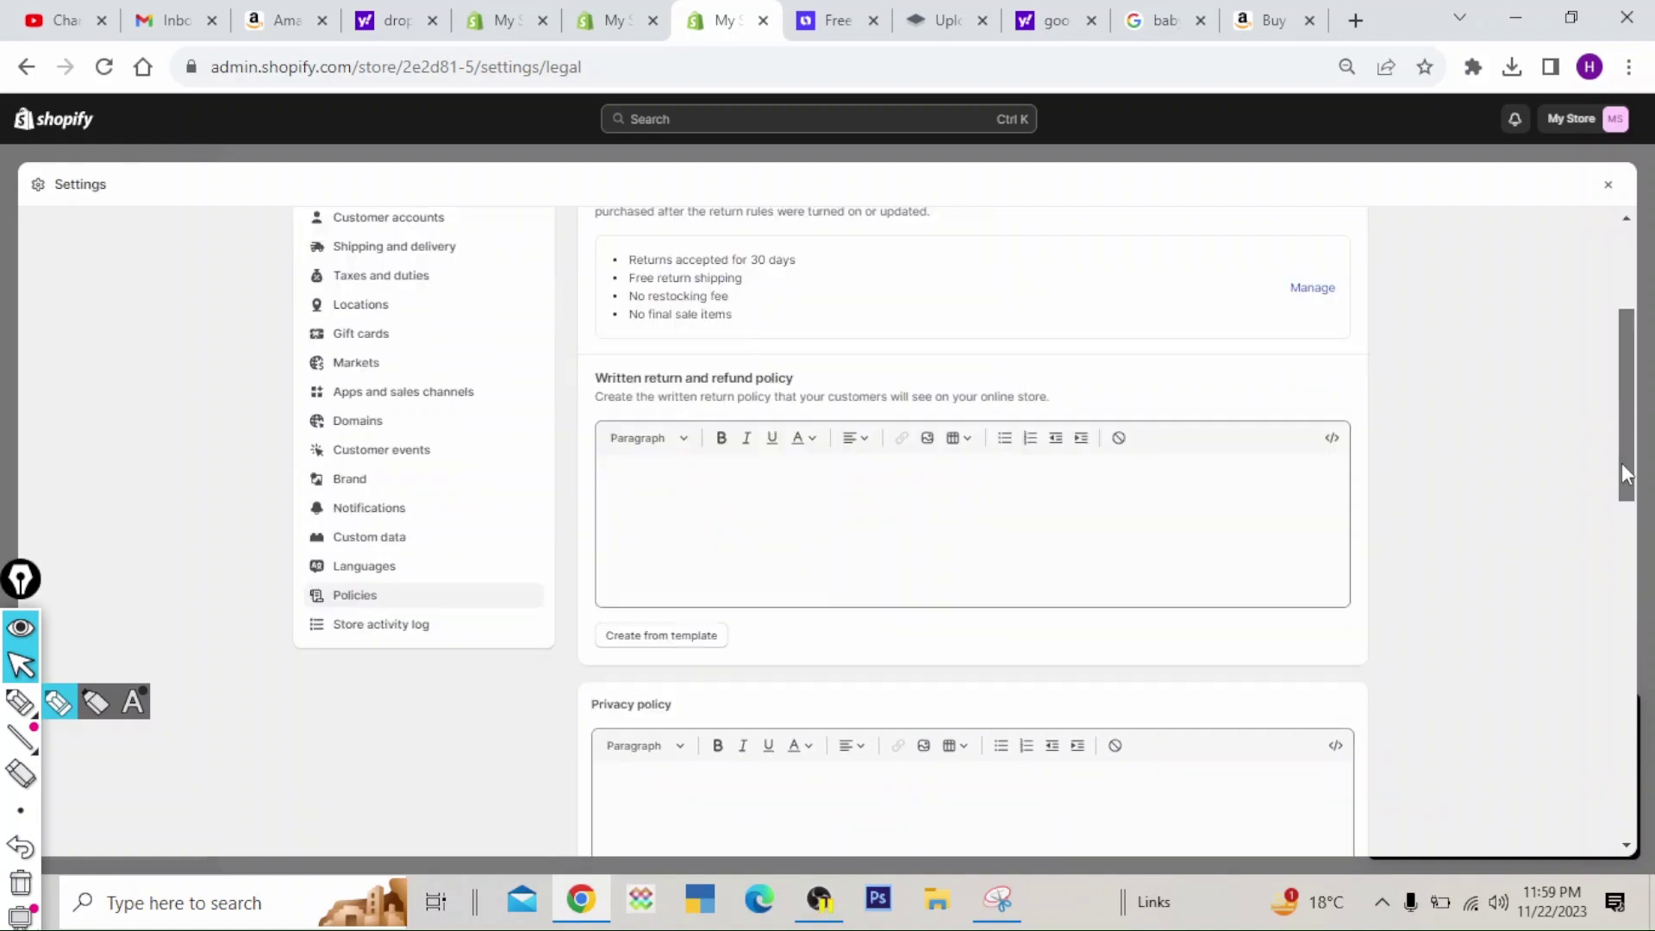
pyautogui.click(679, 639)
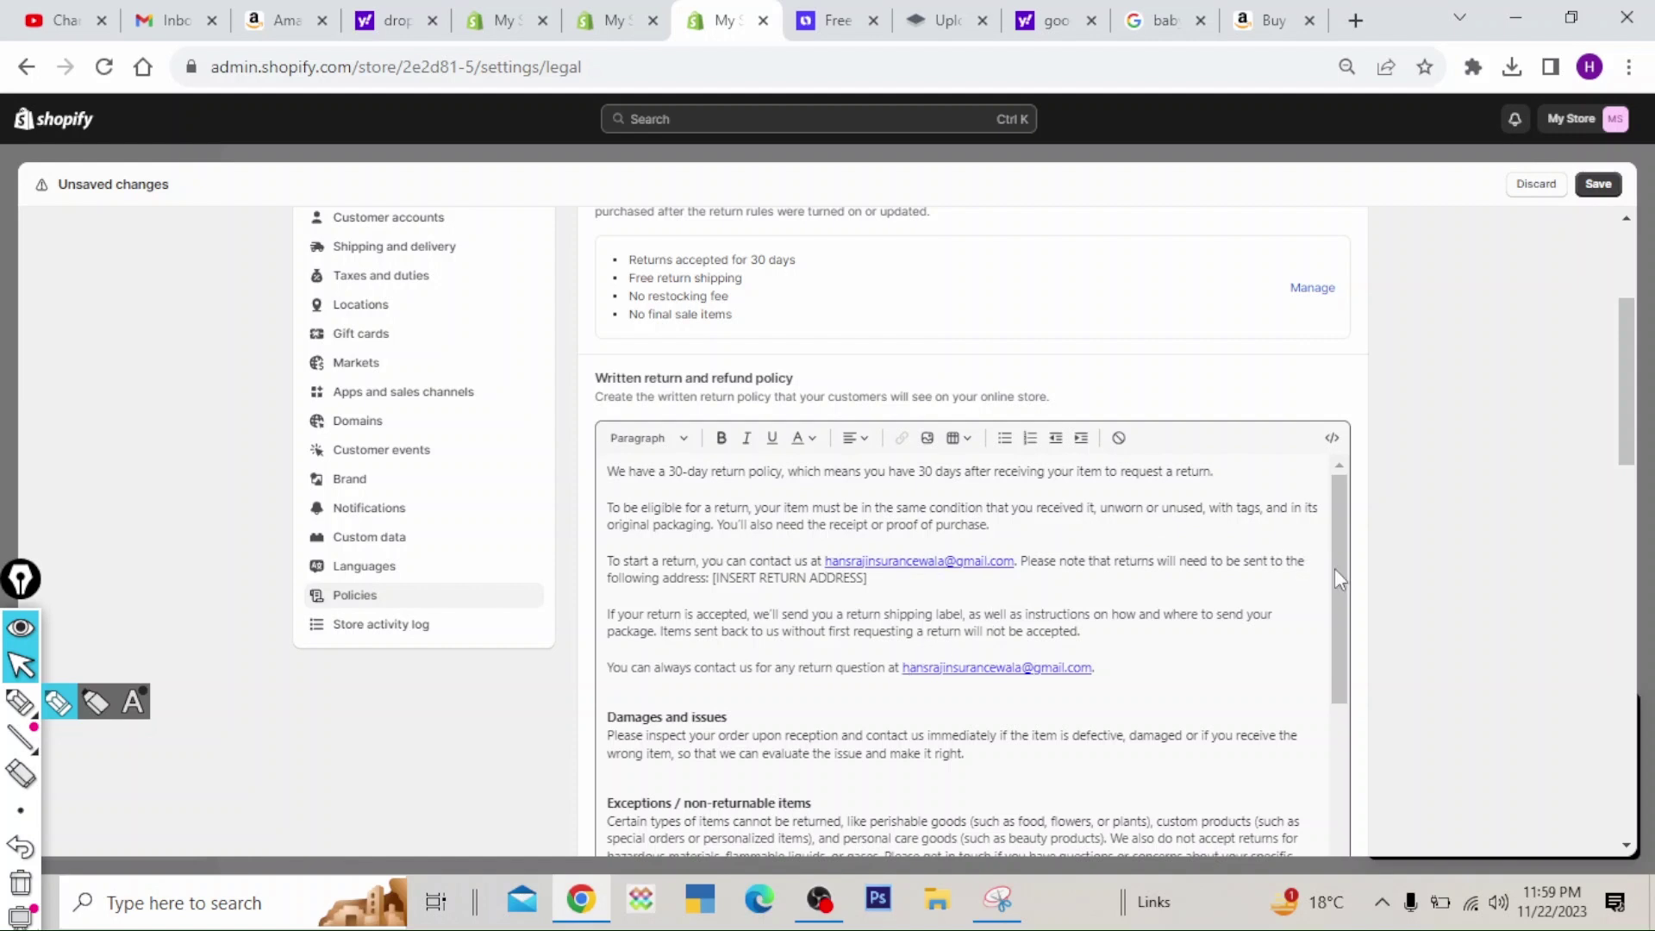
pyautogui.moveTo(1338, 568); pyautogui.dragTo(1325, 719)
pyautogui.scroll(-1, 1327, 715)
pyautogui.scroll(5, 1336, 680)
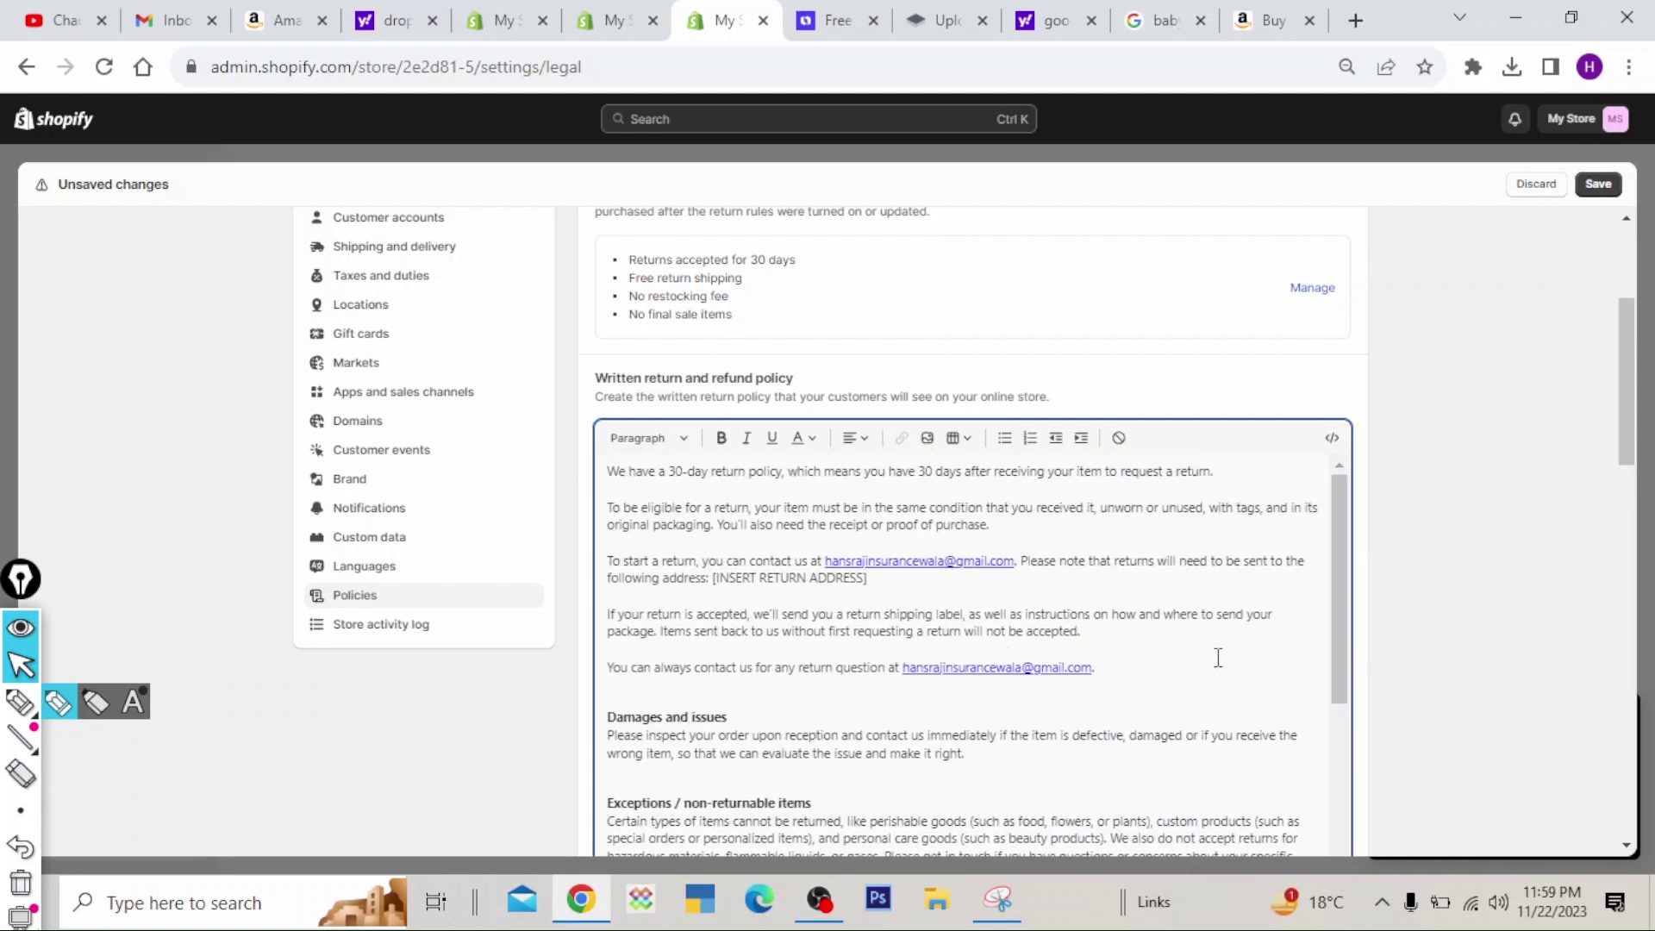
# - Create the privacy policy and the terms of service from their templates
pyautogui.scroll(-6, 1412, 586)
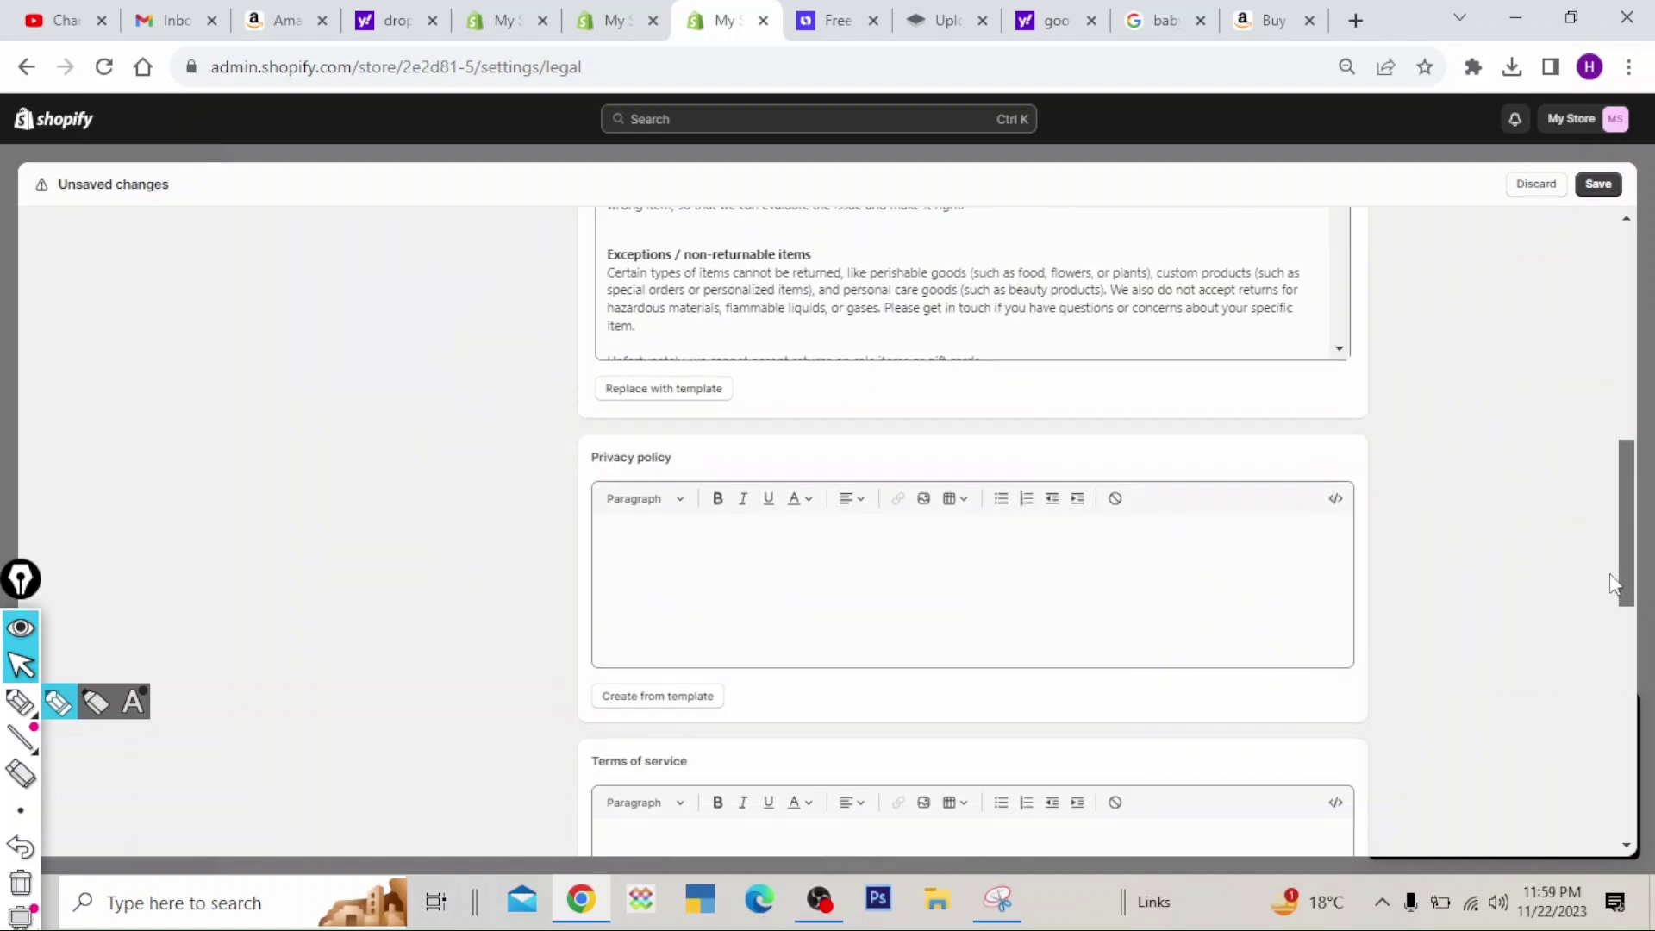
pyautogui.click(657, 691)
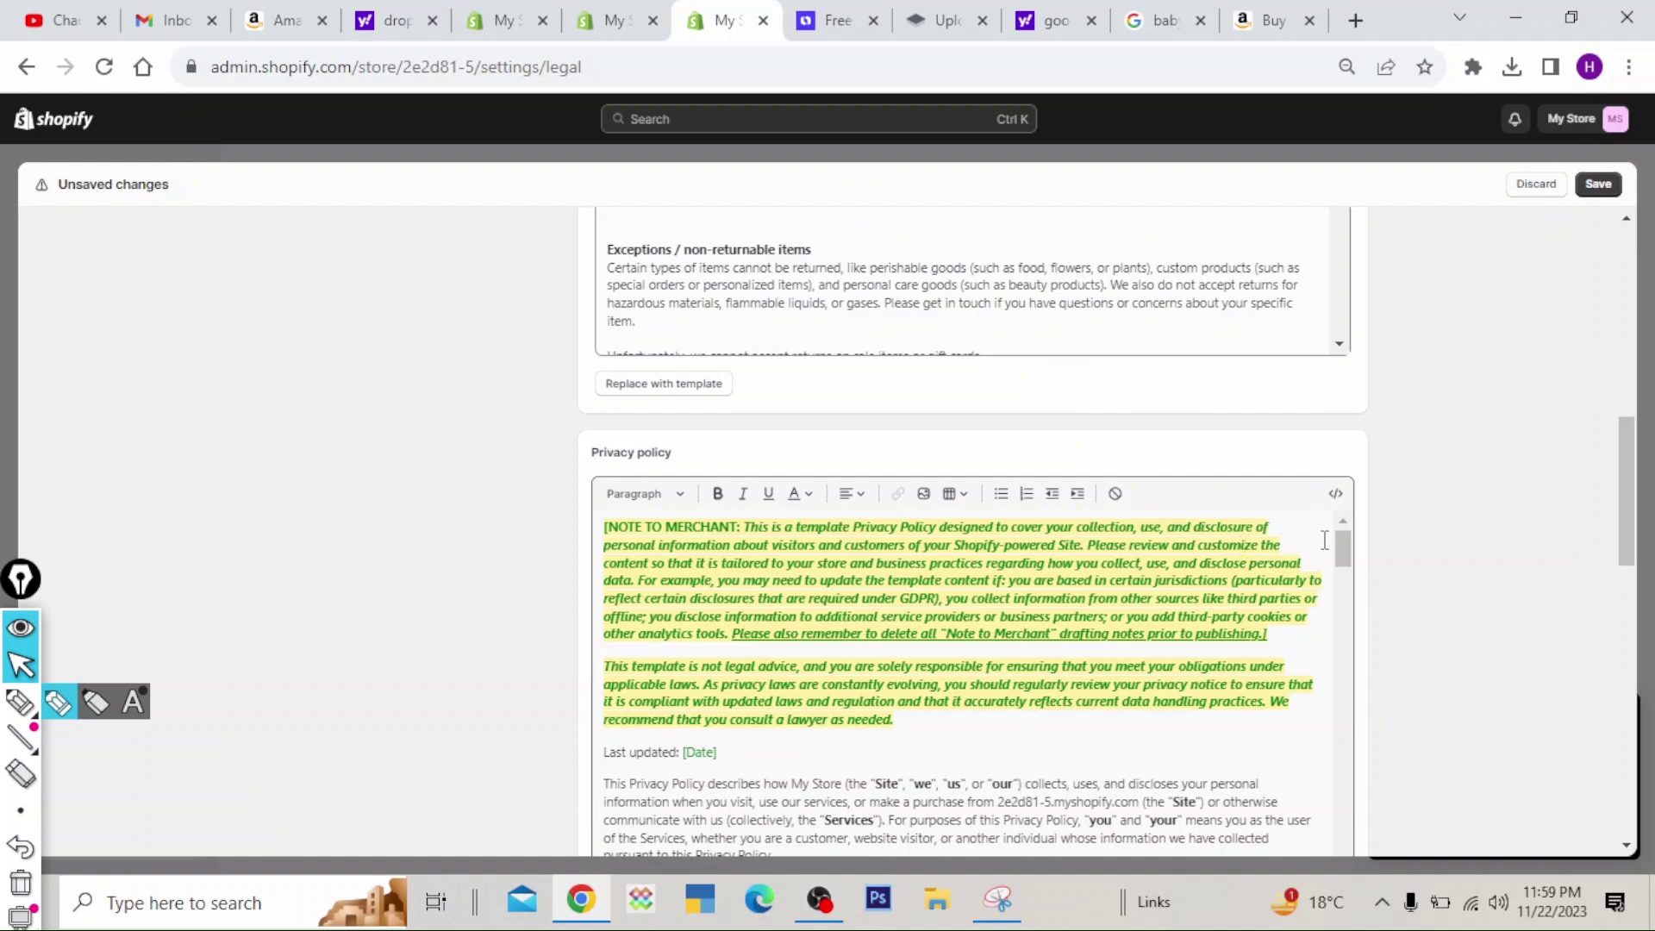
pyautogui.moveTo(1620, 498); pyautogui.dragTo(1611, 641)
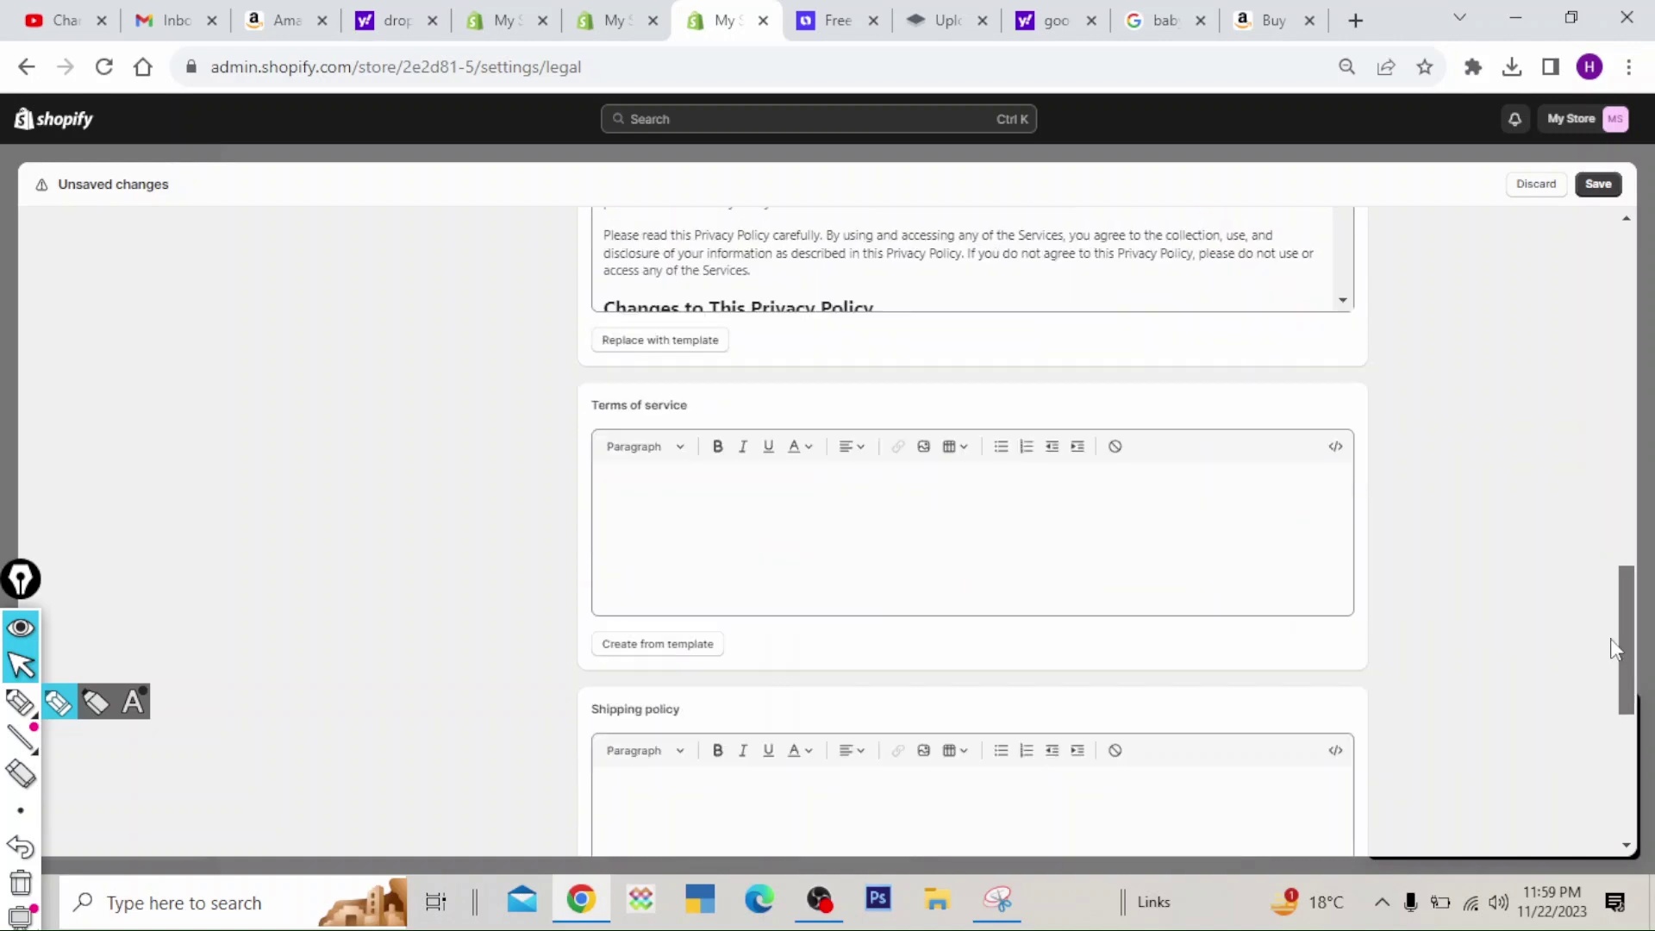
pyautogui.click(653, 644)
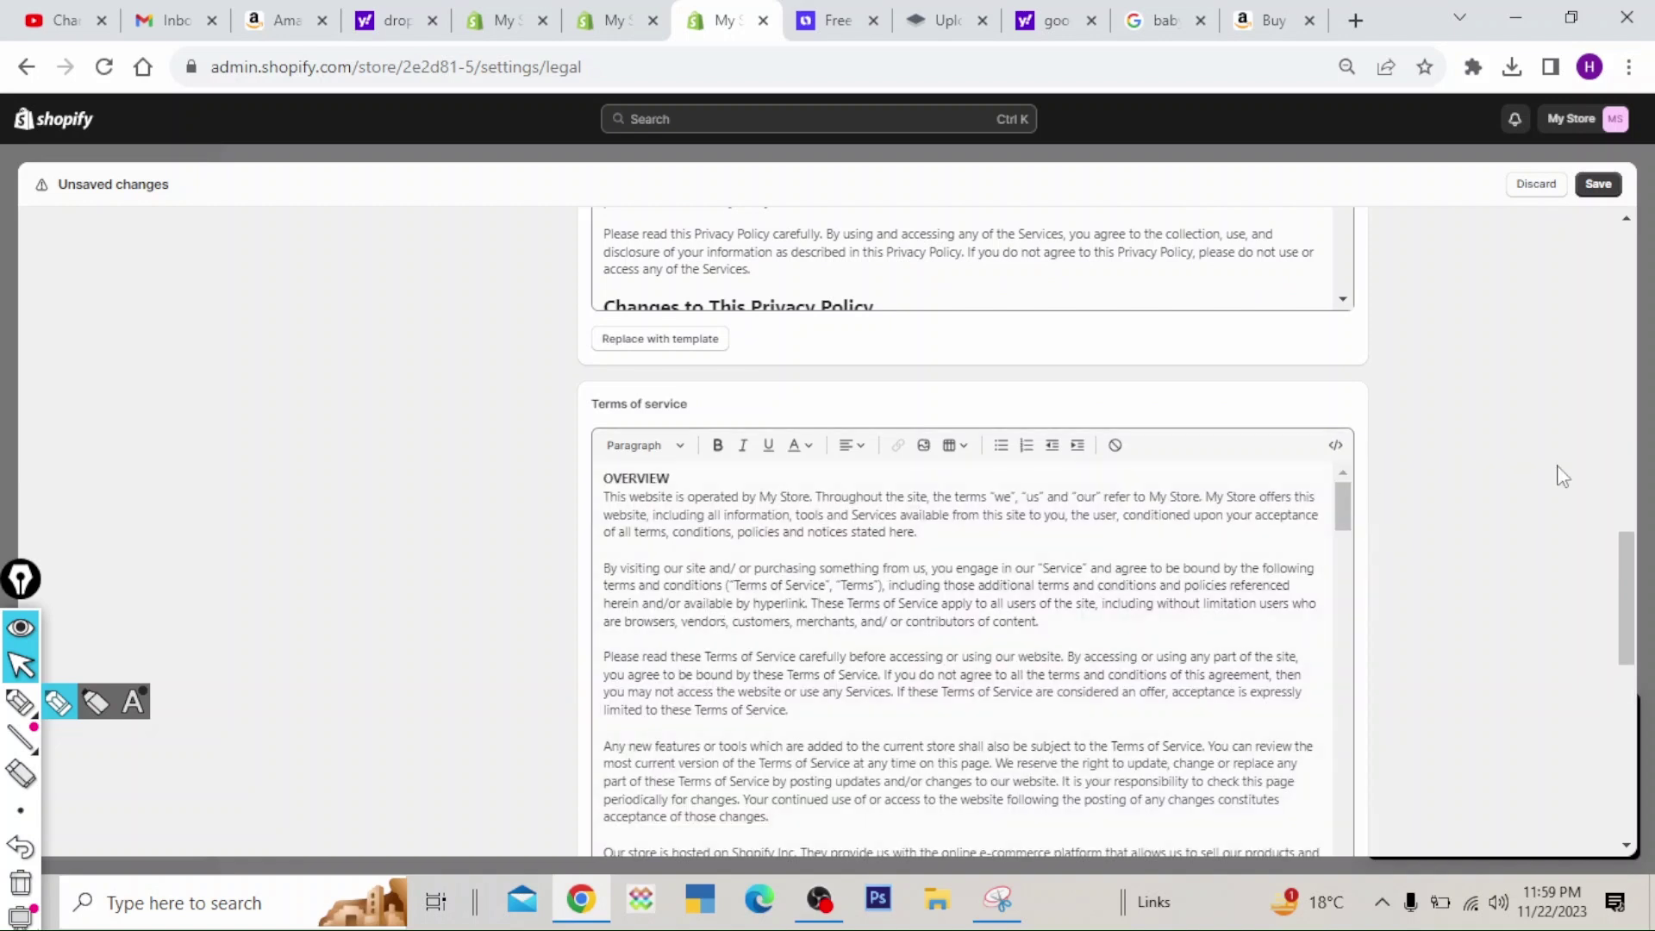
# - Create the contact information policy from its template and check the shipping policy field above it
pyautogui.scroll(-7, 1637, 581)
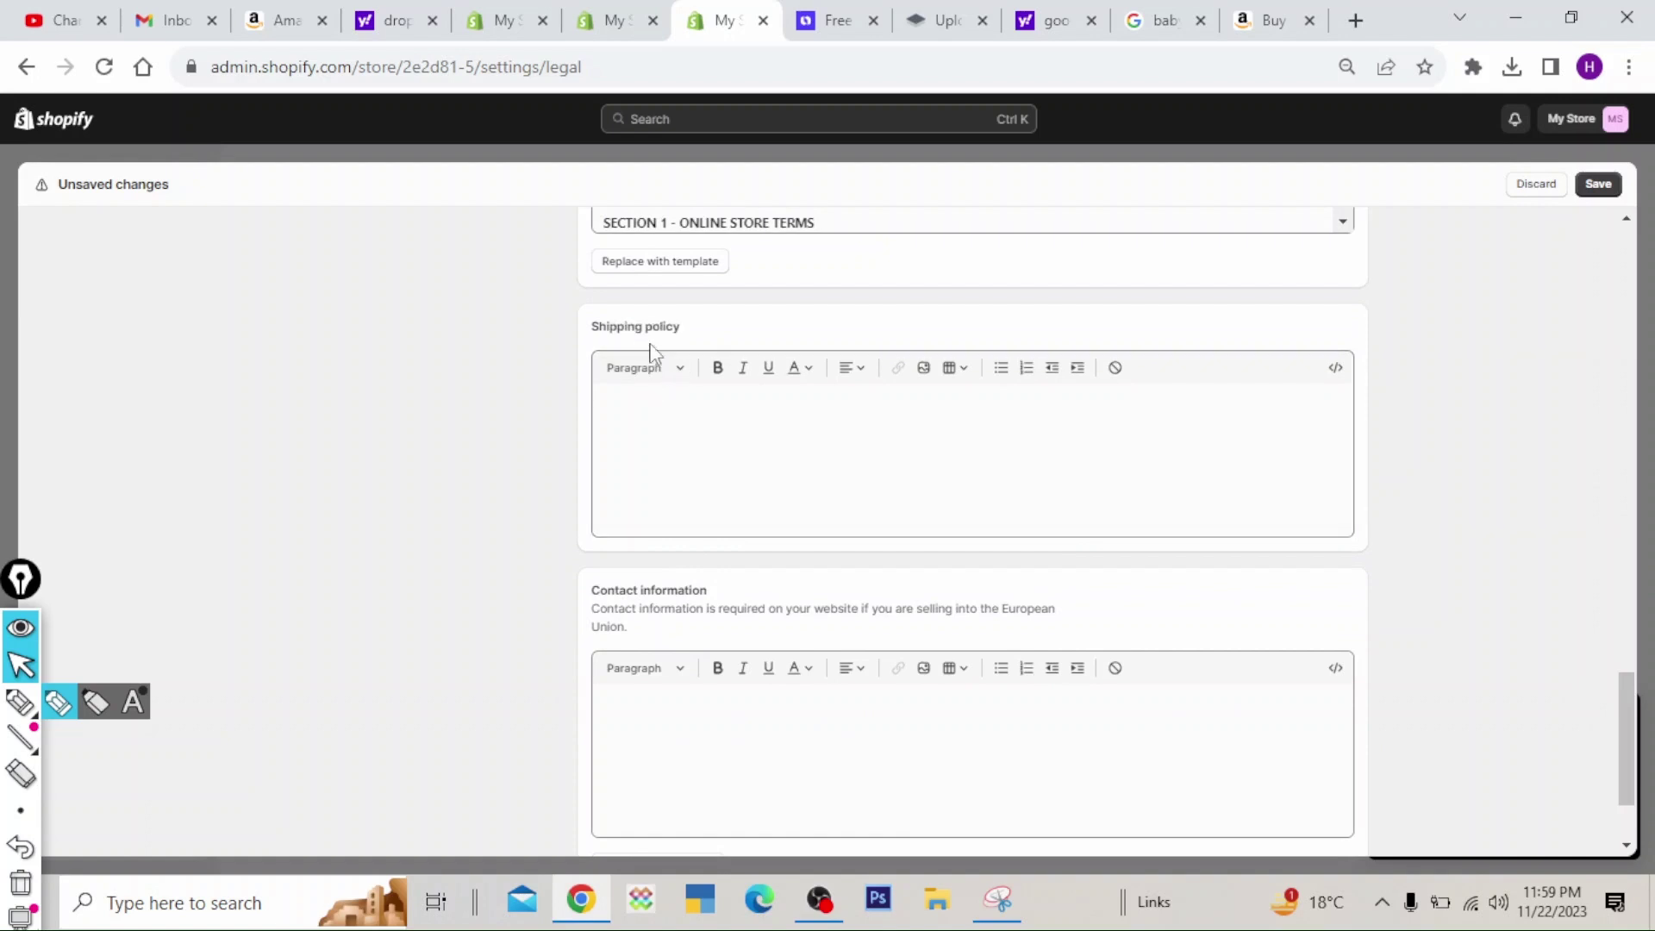
pyautogui.click(654, 432)
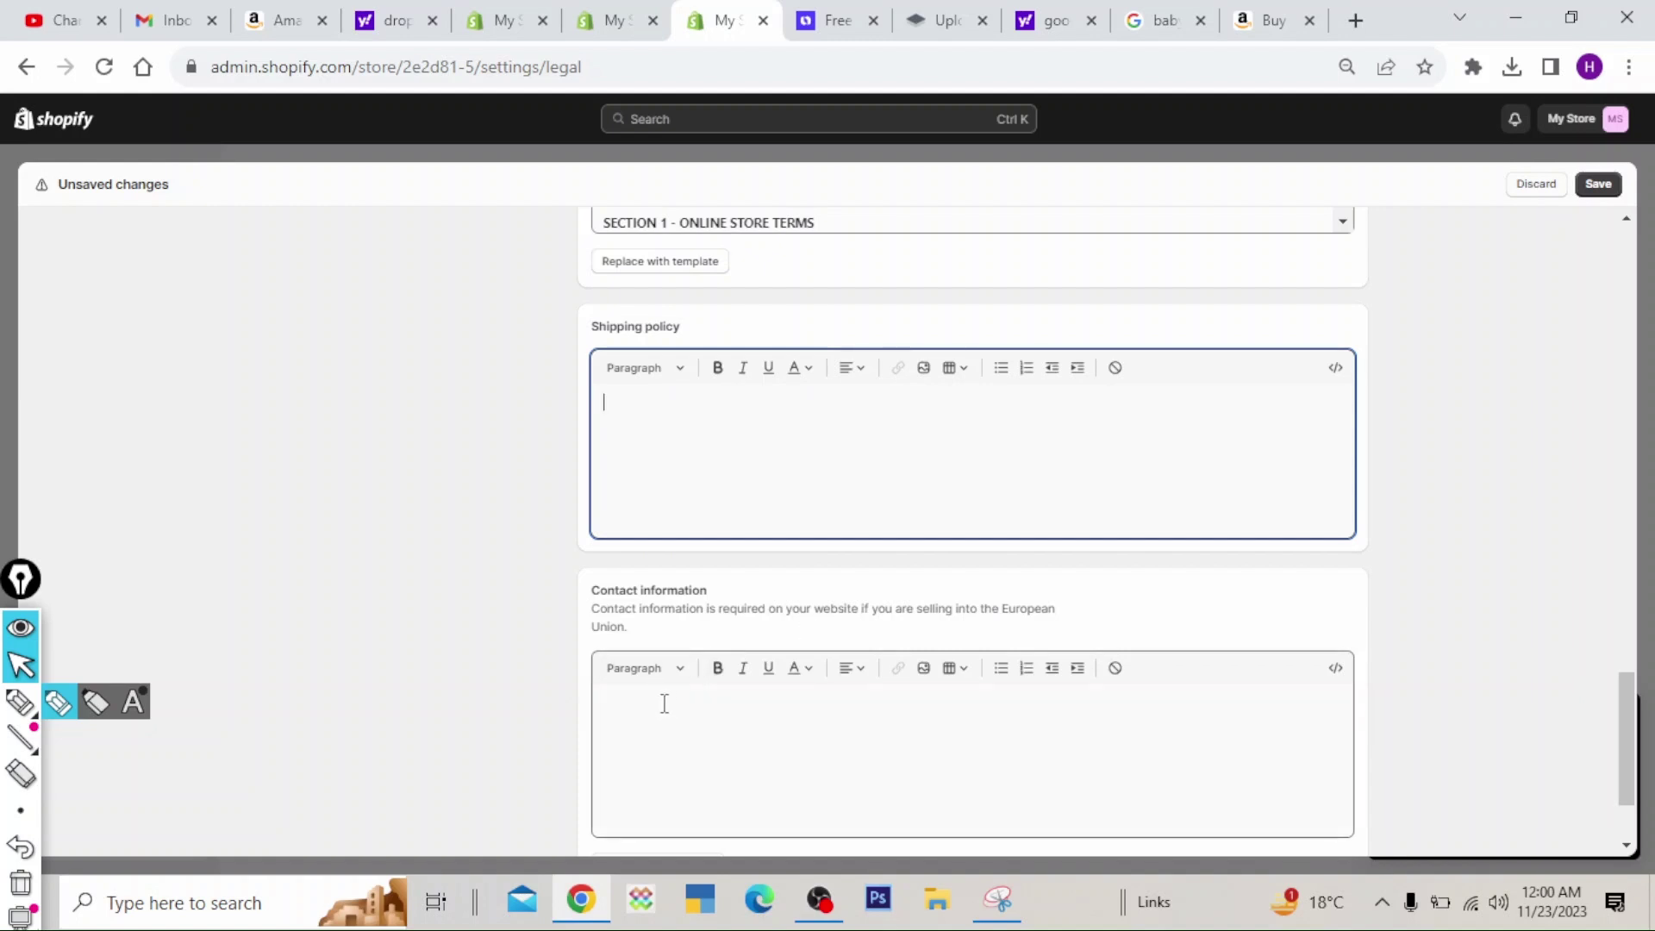
pyautogui.moveTo(1629, 709); pyautogui.dragTo(1631, 680)
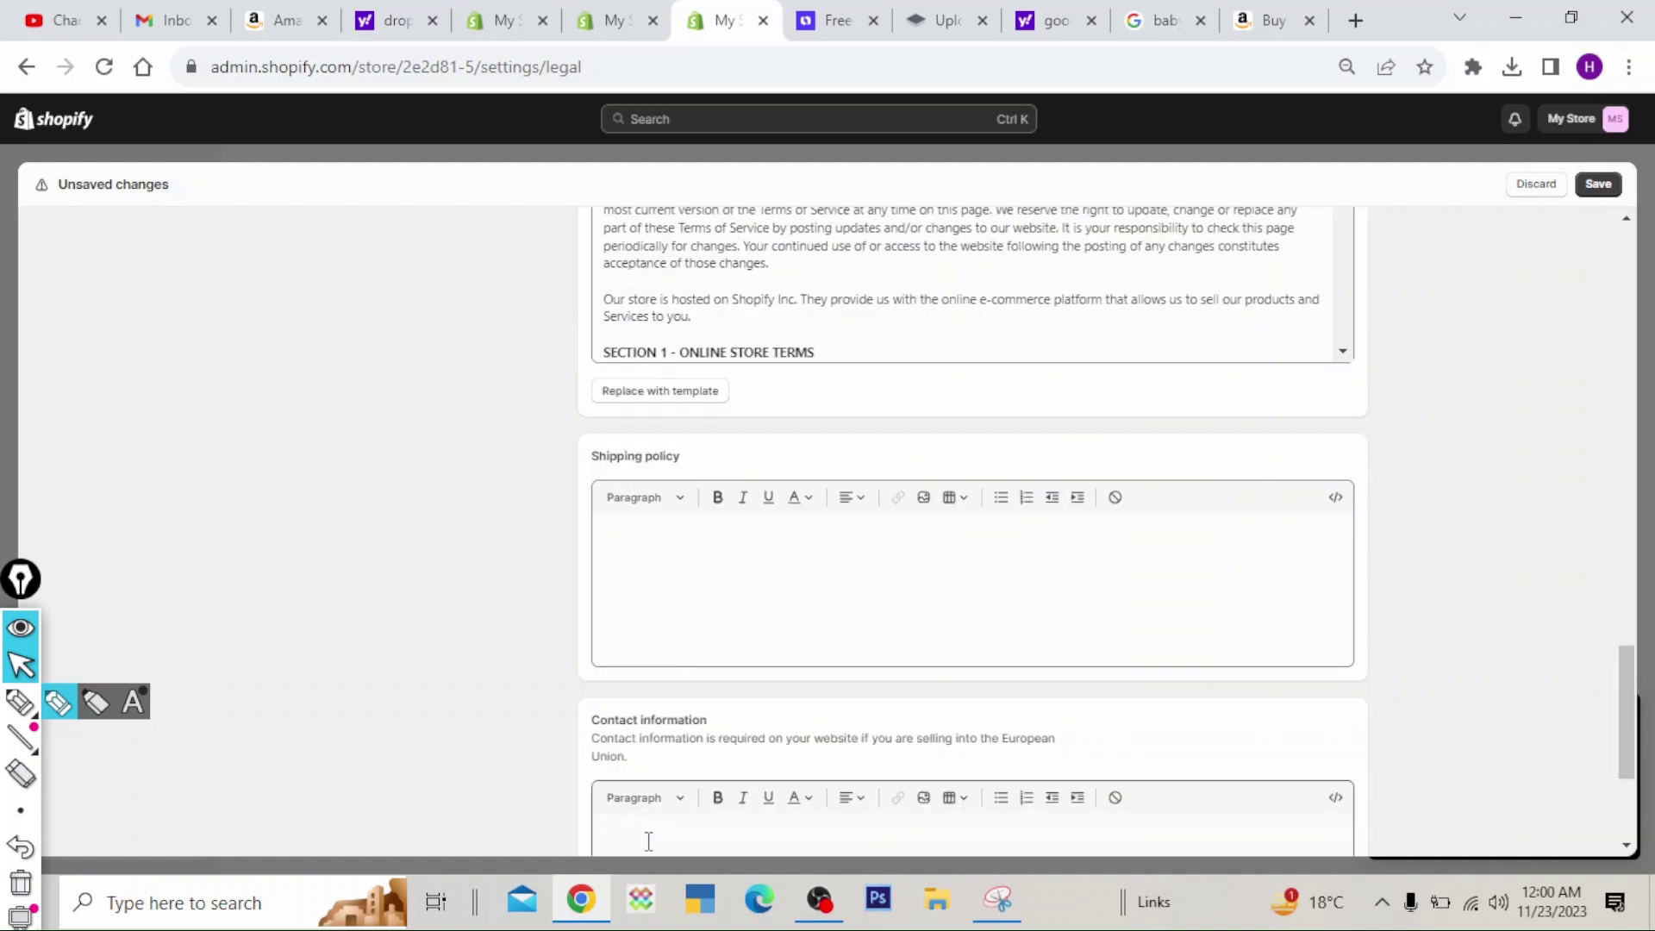
pyautogui.scroll(-3, 1163, 650)
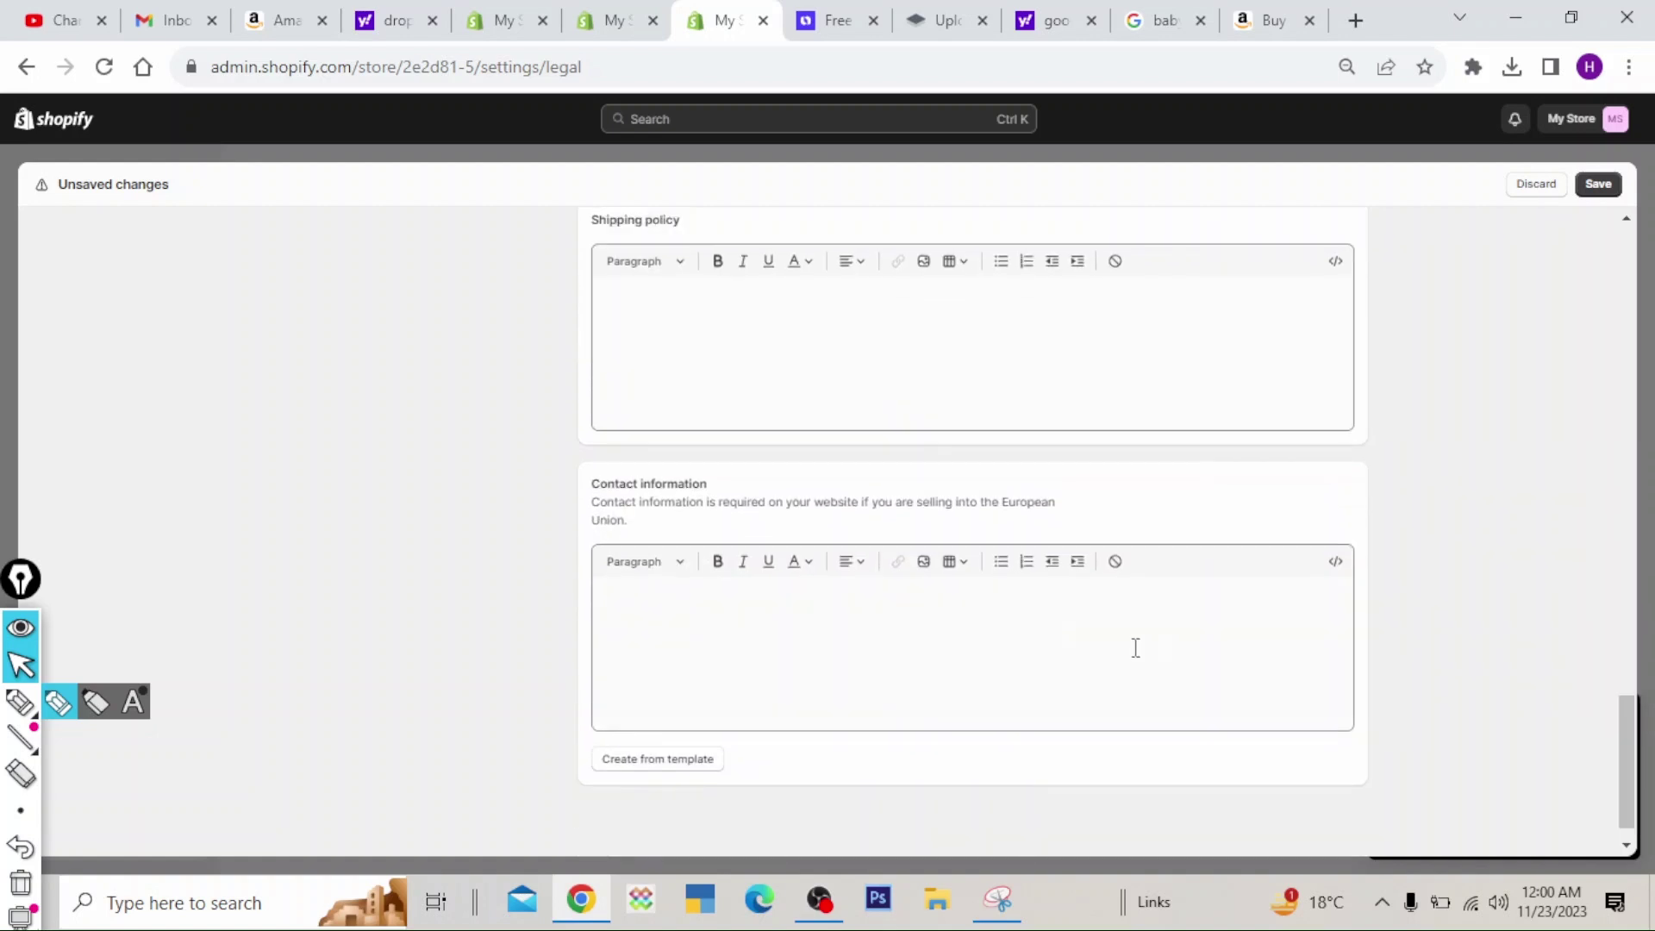
pyautogui.click(689, 762)
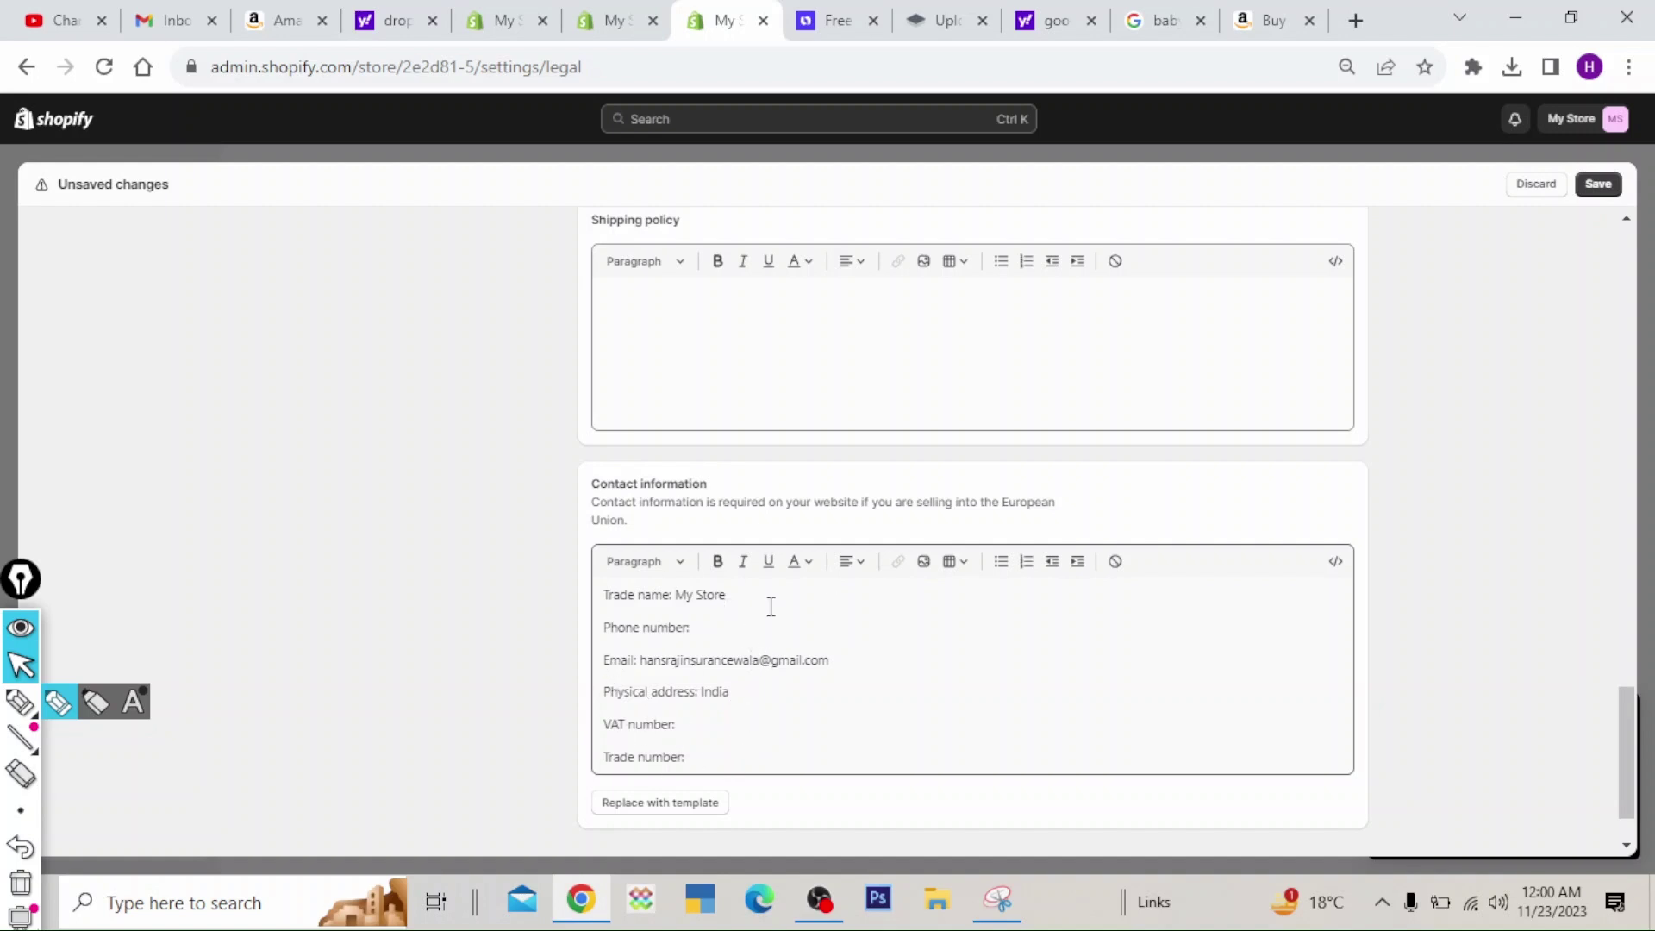
pyautogui.click(724, 338)
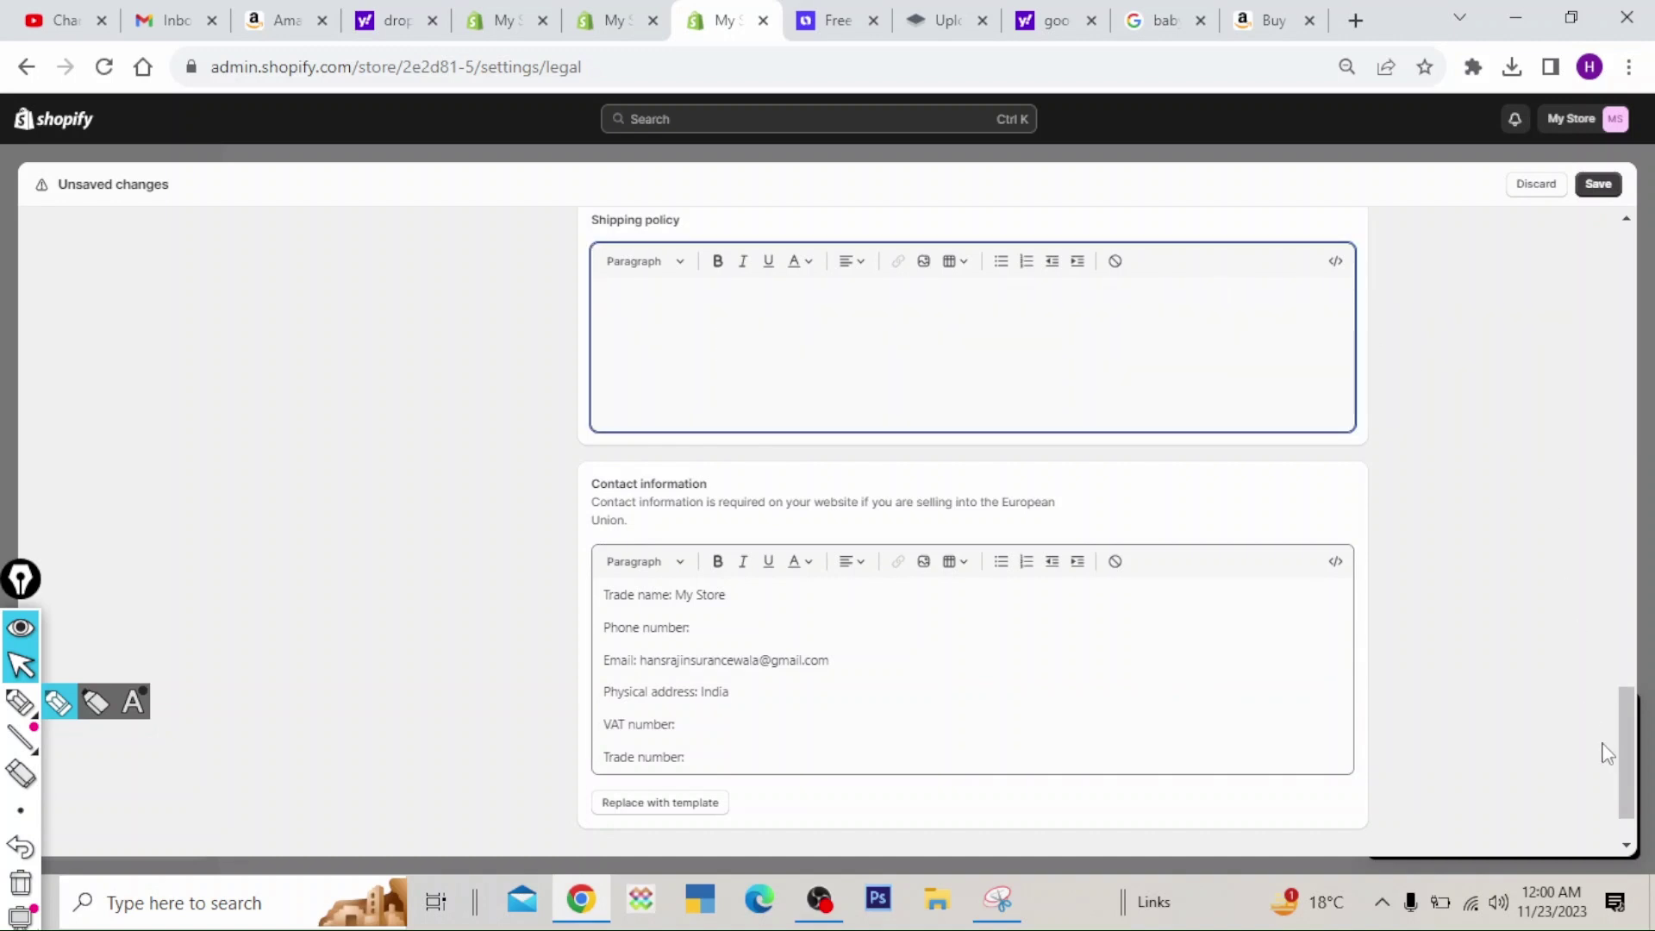
pyautogui.moveTo(1620, 732); pyautogui.dragTo(1573, 677)
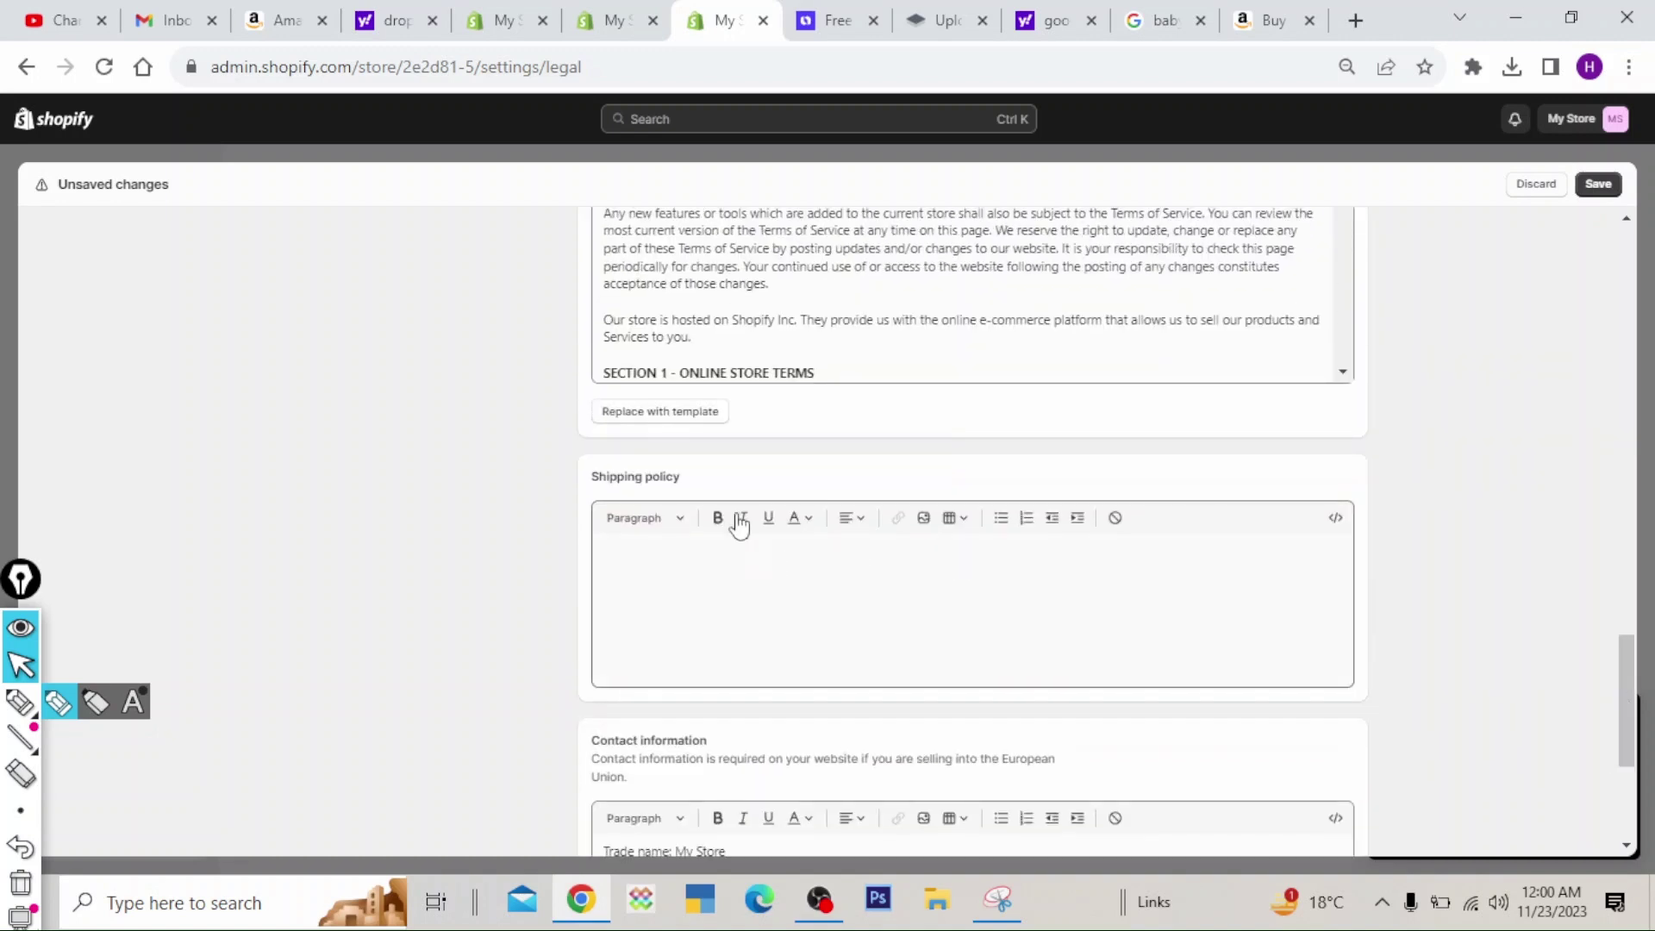
pyautogui.moveTo(1638, 678); pyautogui.dragTo(1627, 750)
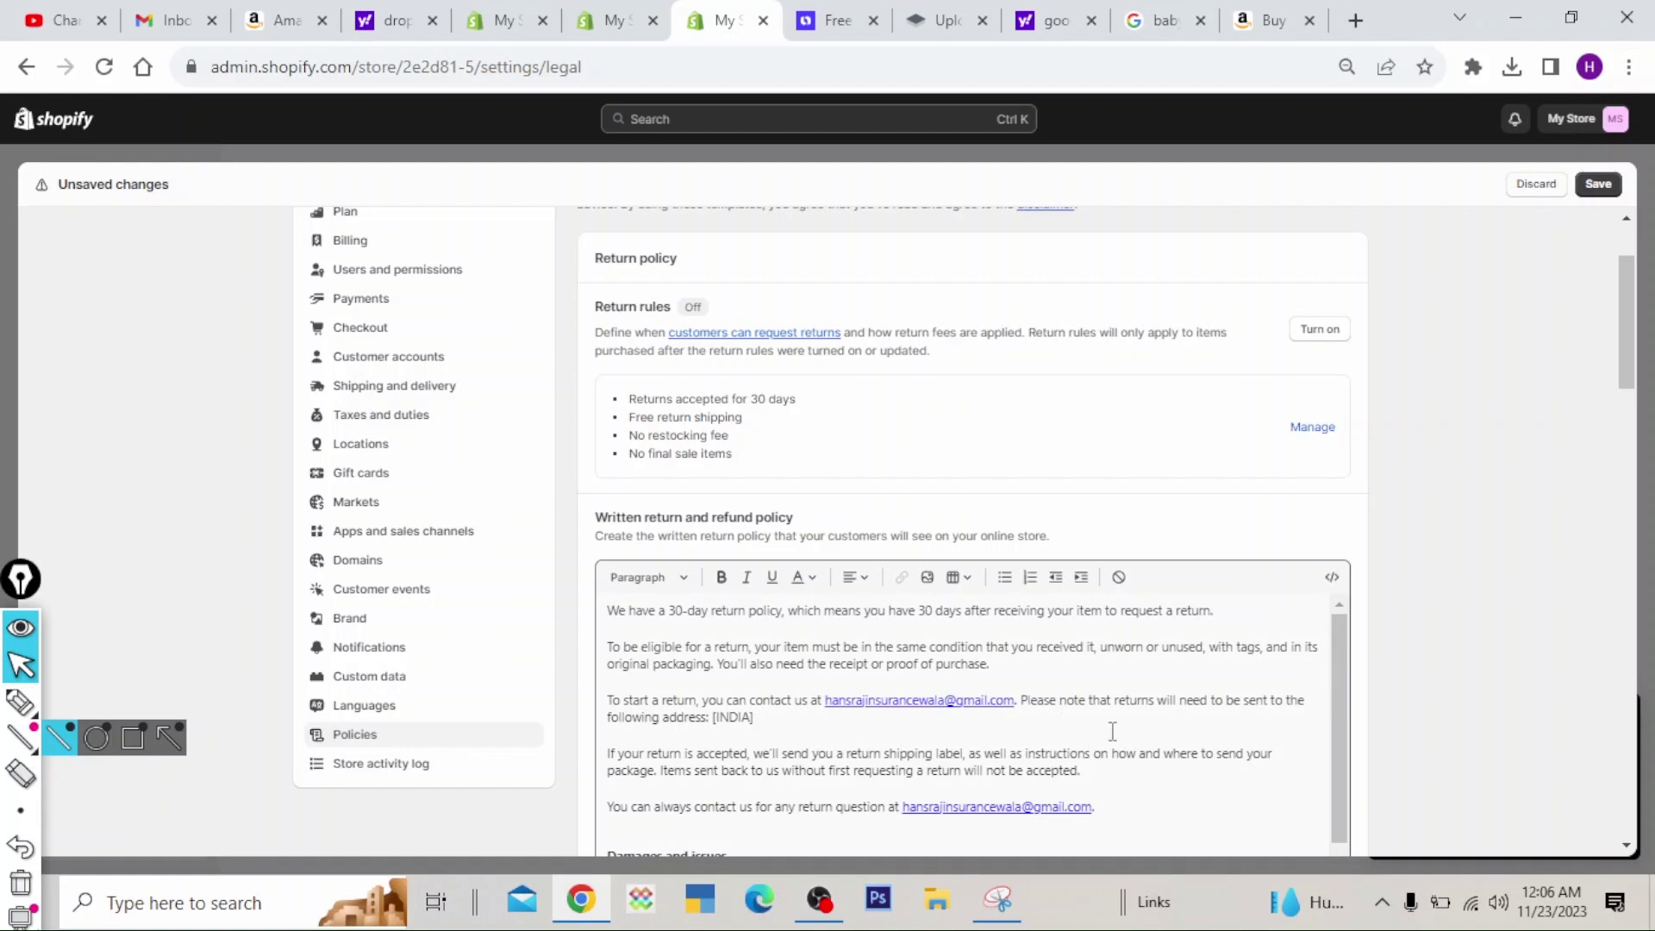
# - Review the contact details in Section 20 of the terms of service, the shipping policy text and the contact information
pyautogui.moveTo(1626, 339); pyautogui.dragTo(1605, 655)
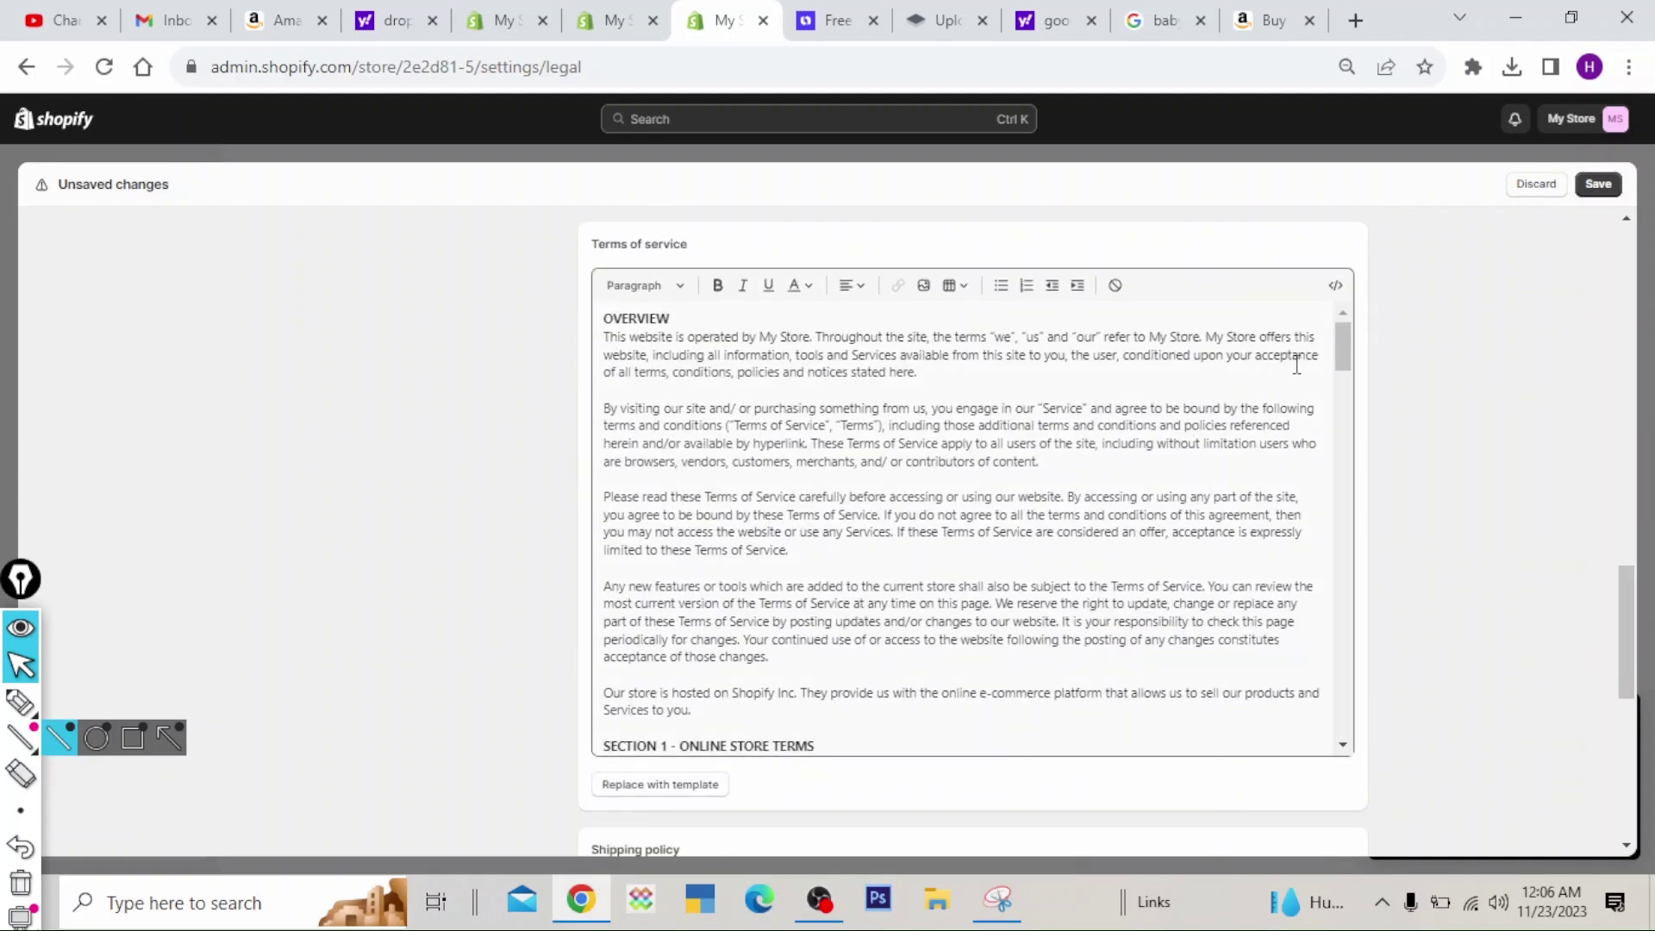
pyautogui.moveTo(1340, 344); pyautogui.dragTo(1342, 709)
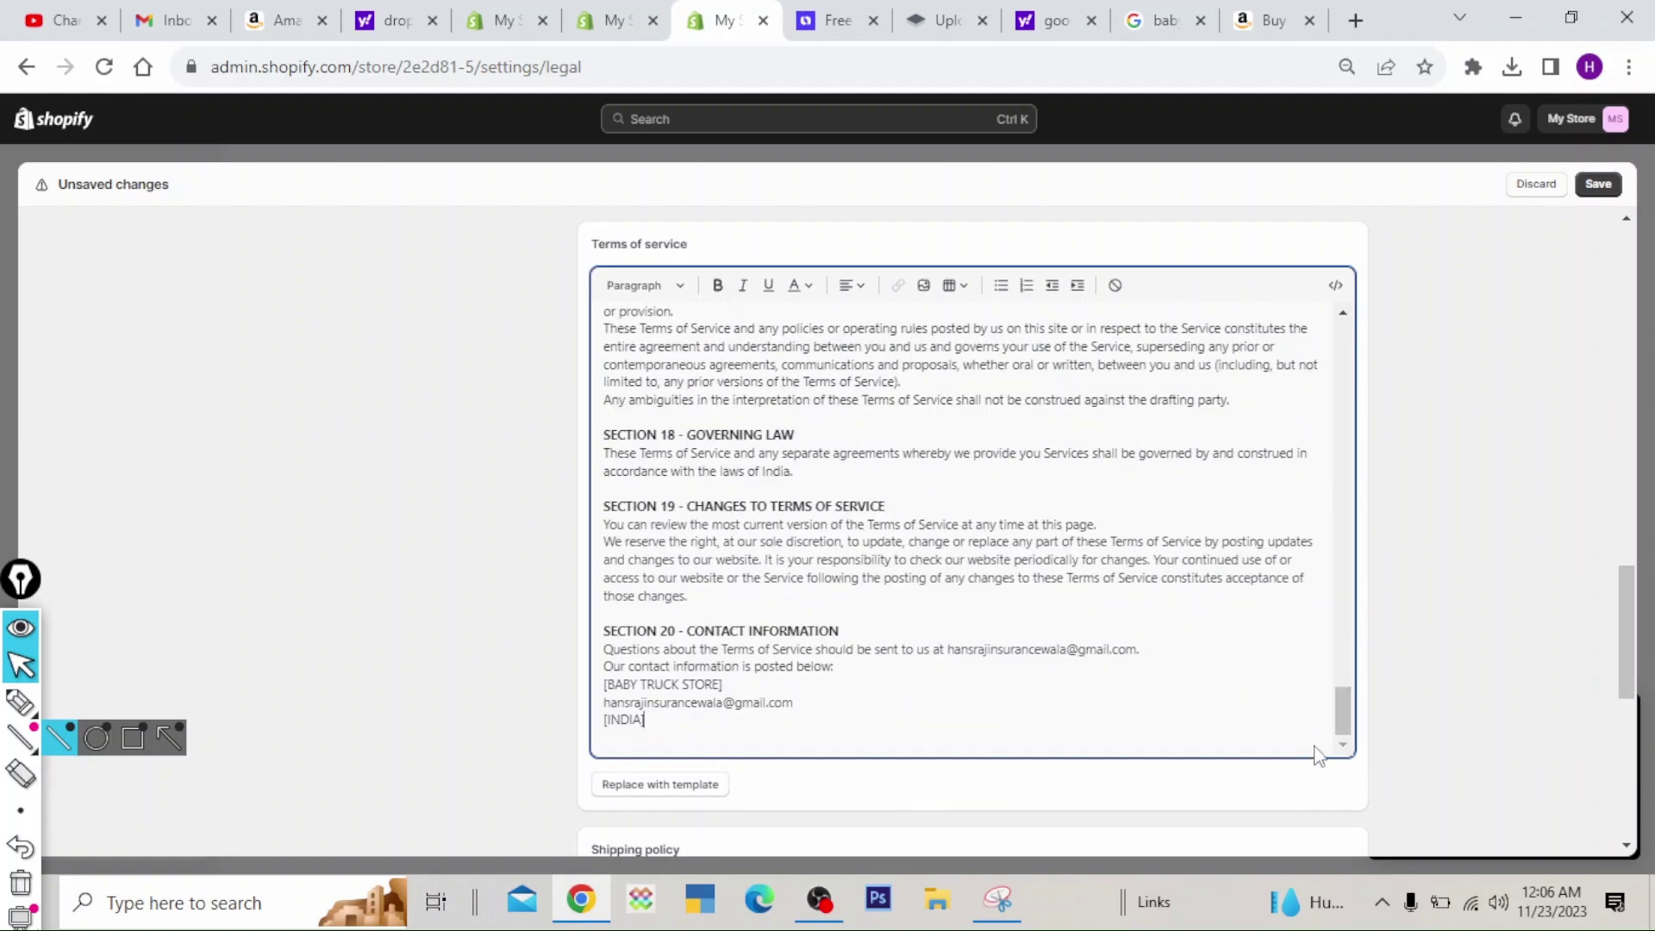
pyautogui.moveTo(756, 685); pyautogui.dragTo(609, 684)
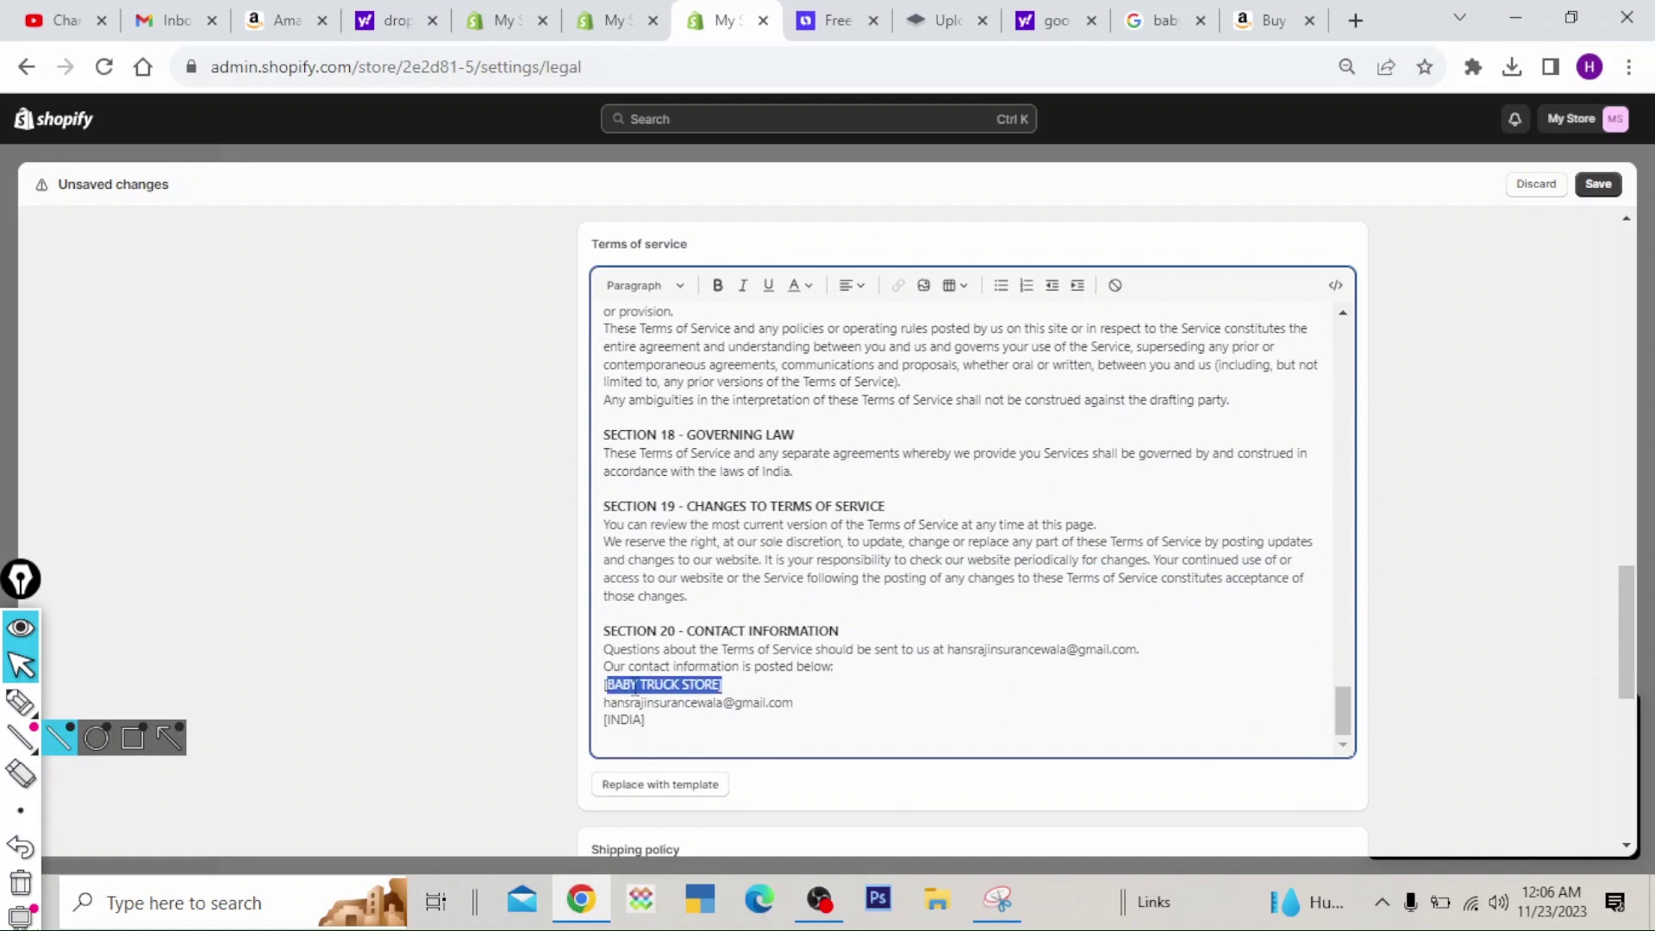
pyautogui.moveTo(809, 710); pyautogui.dragTo(610, 719)
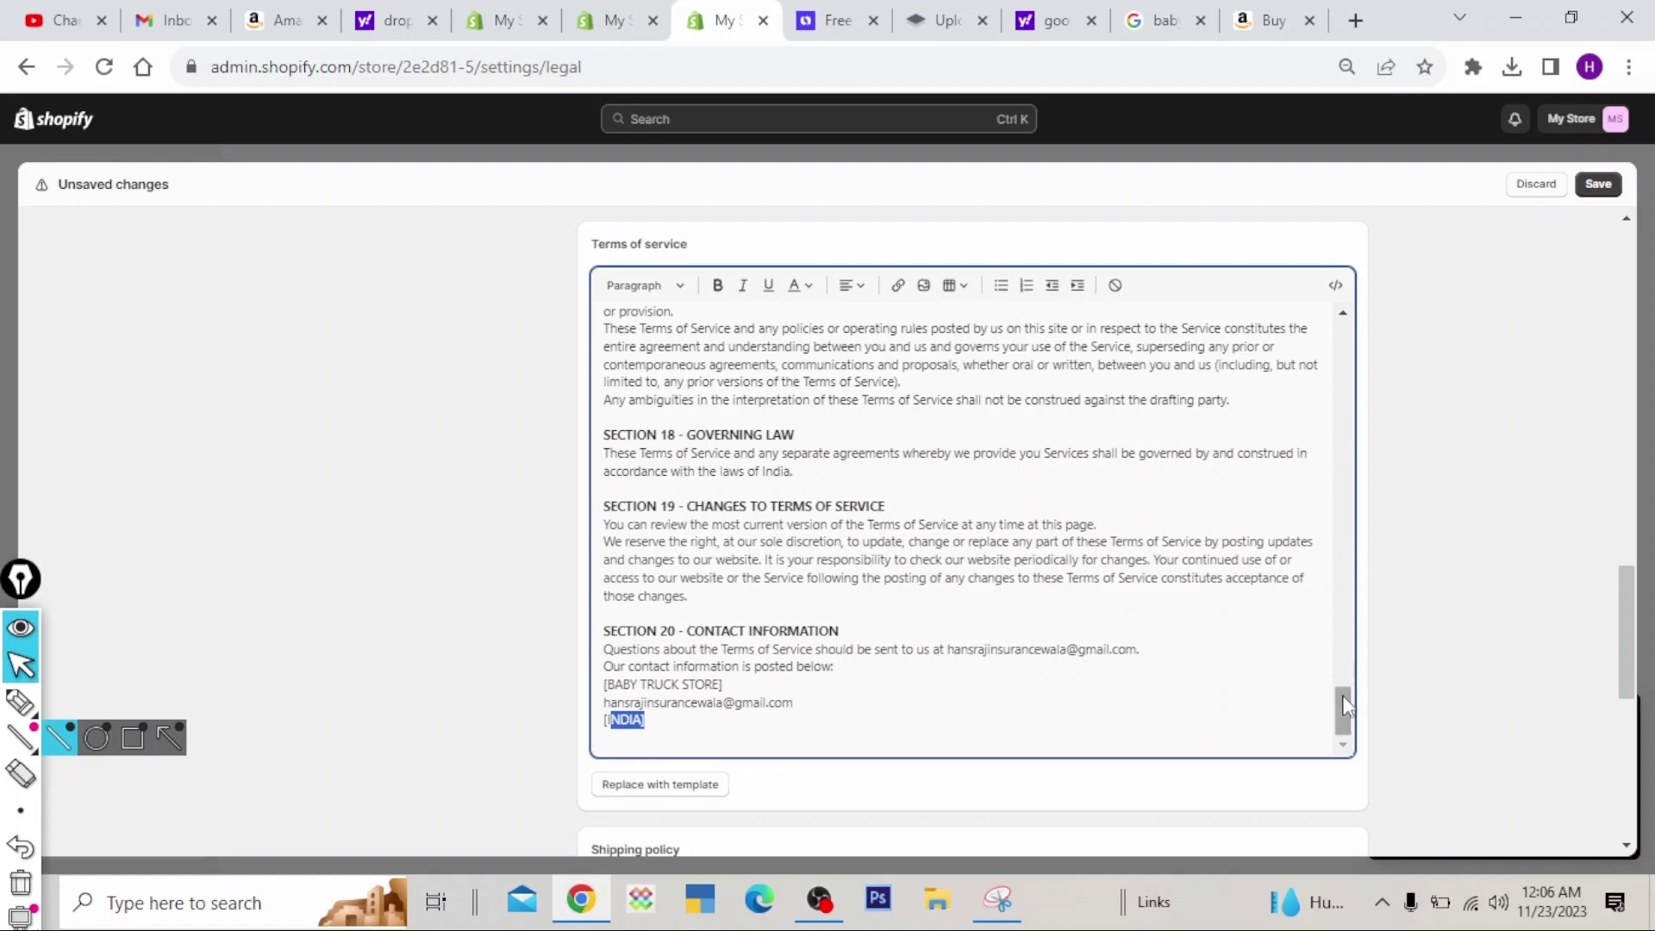
pyautogui.moveTo(1617, 617); pyautogui.dragTo(1621, 721)
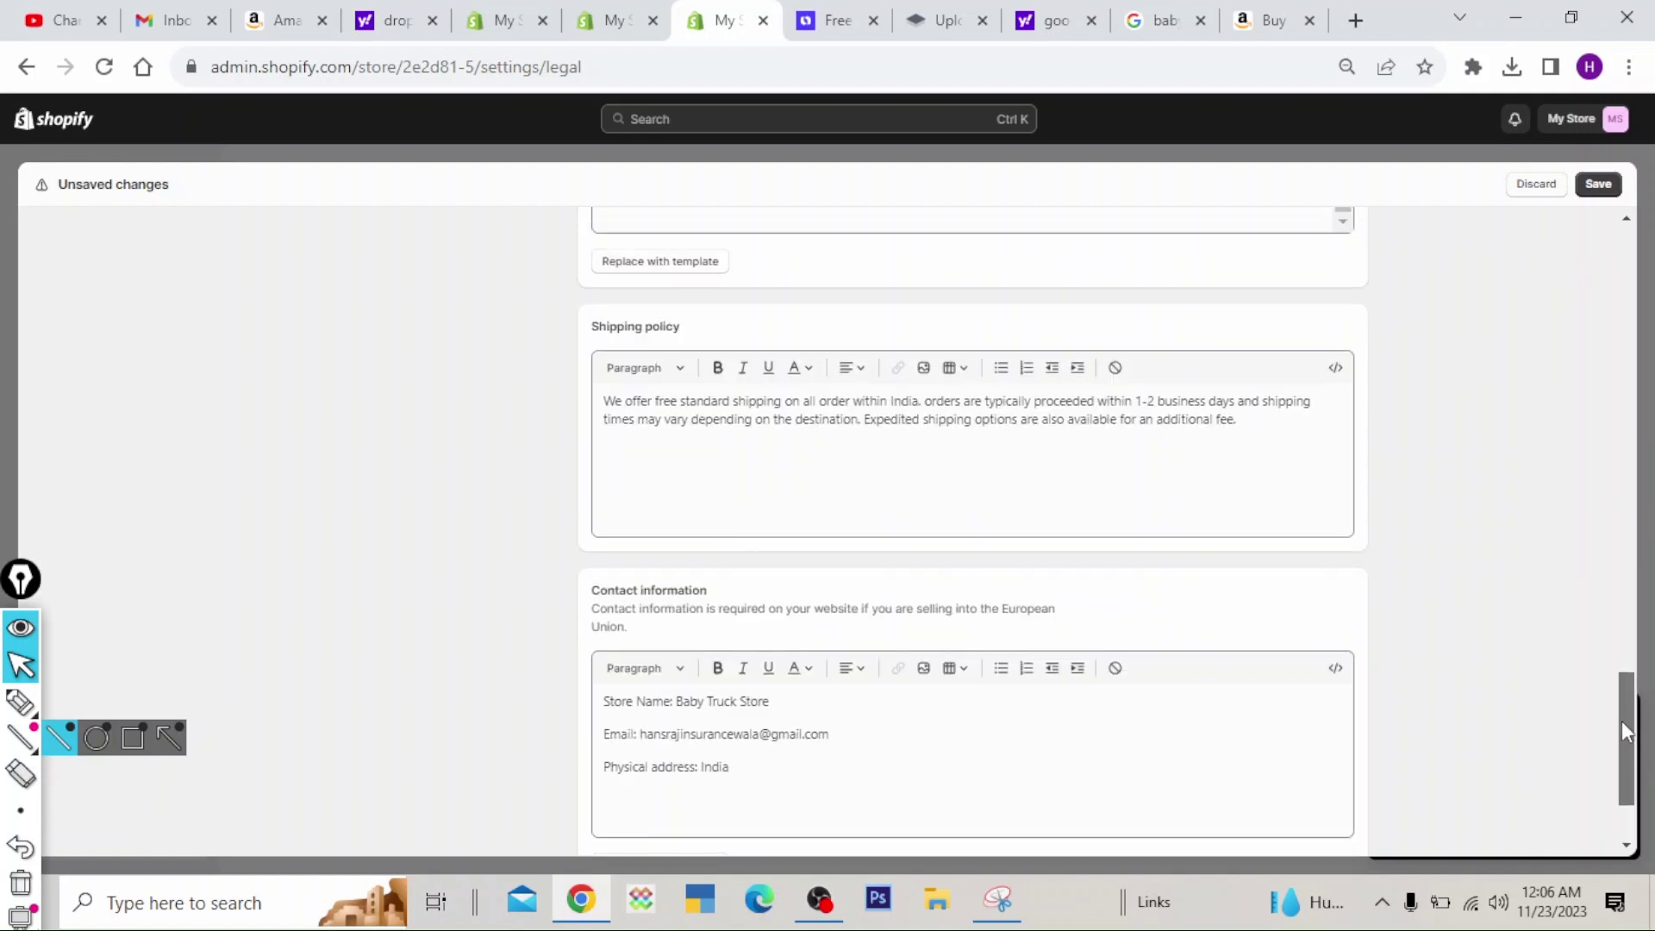
pyautogui.moveTo(1257, 437); pyautogui.dragTo(524, 383)
pyautogui.click(702, 431)
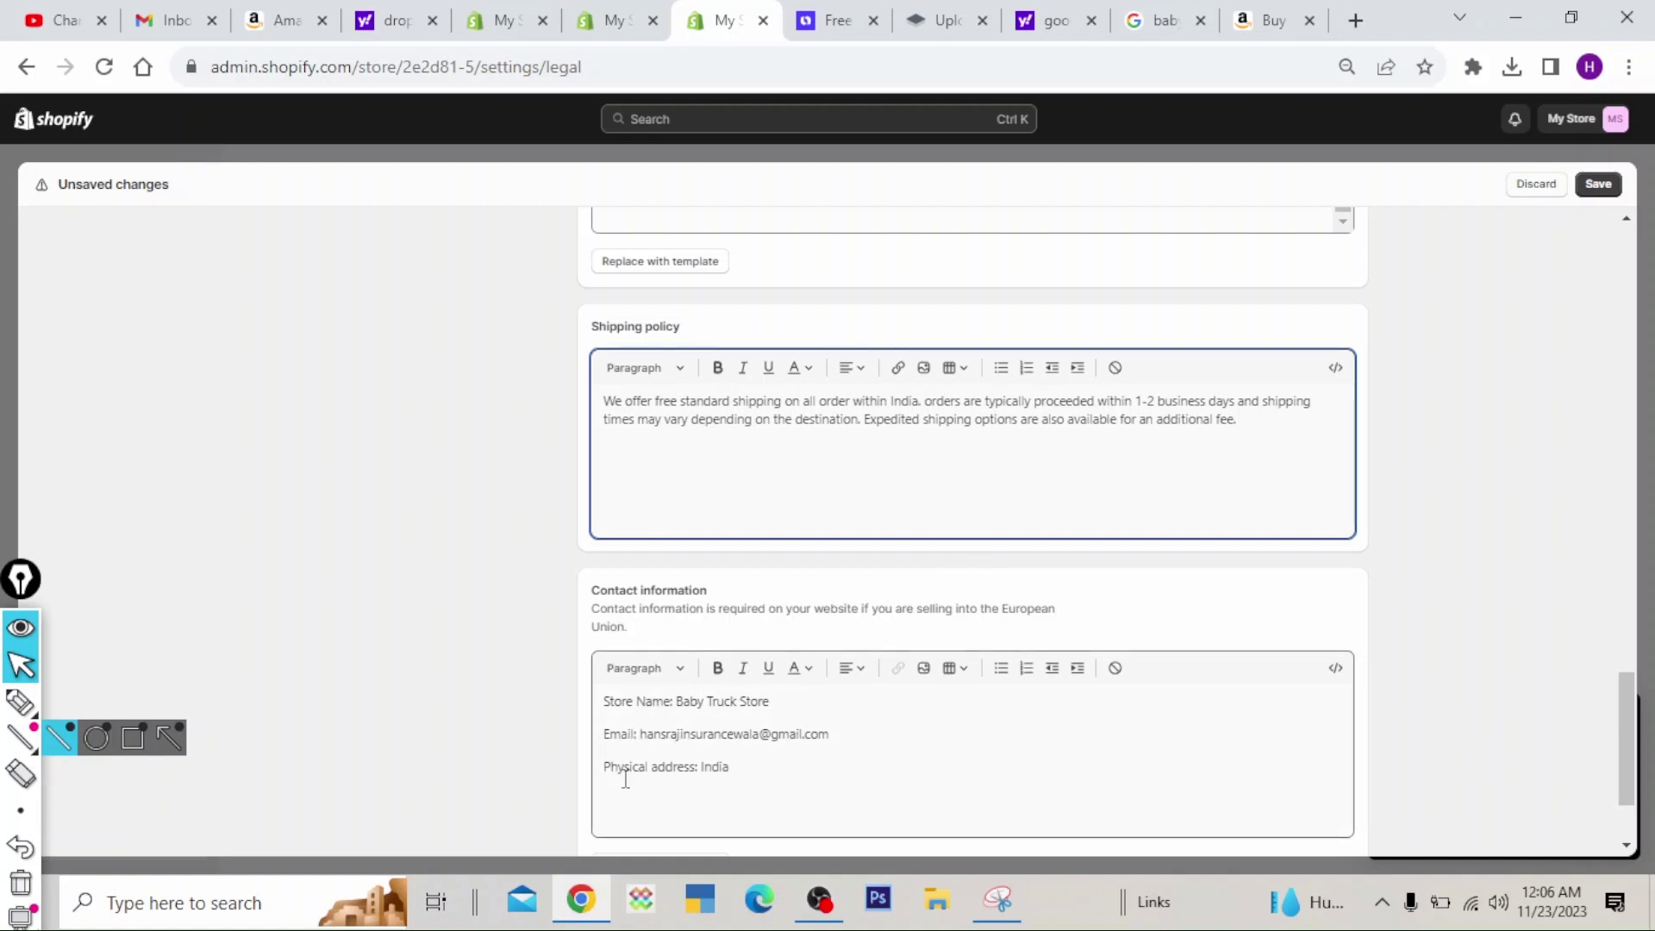
pyautogui.moveTo(1615, 705); pyautogui.dragTo(1646, 257)
pyautogui.moveTo(1633, 321); pyautogui.dragTo(1555, 787)
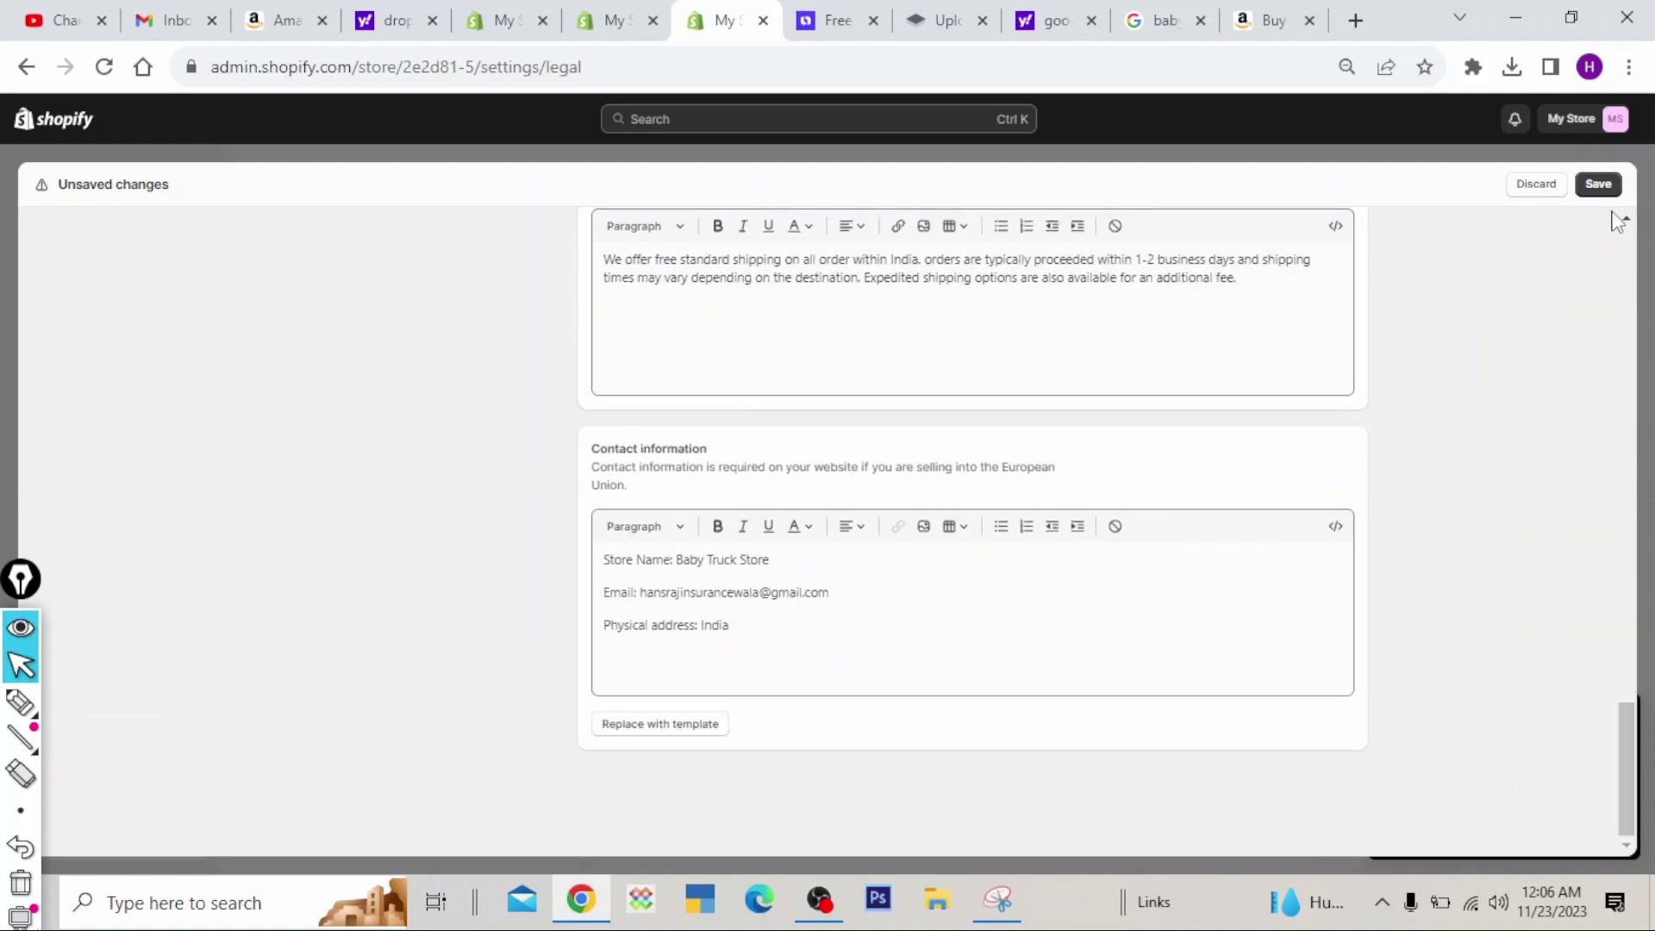
# - Save the store policies and close the settings
pyautogui.click(1598, 183)
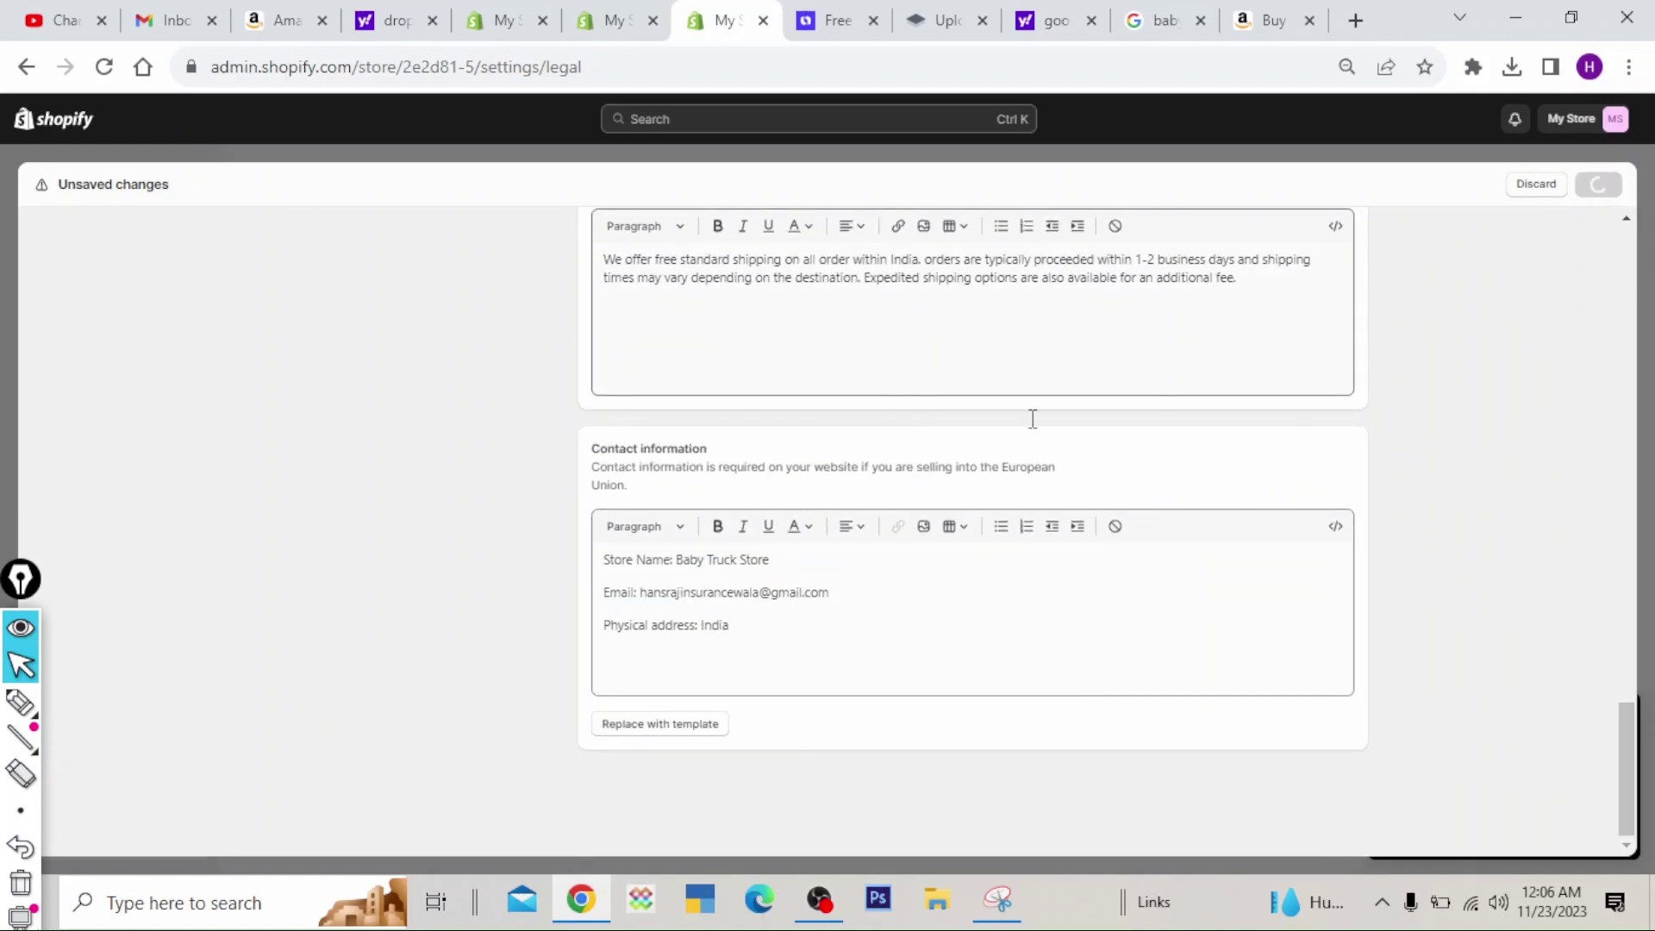
pyautogui.scroll(6, 1018, 437)
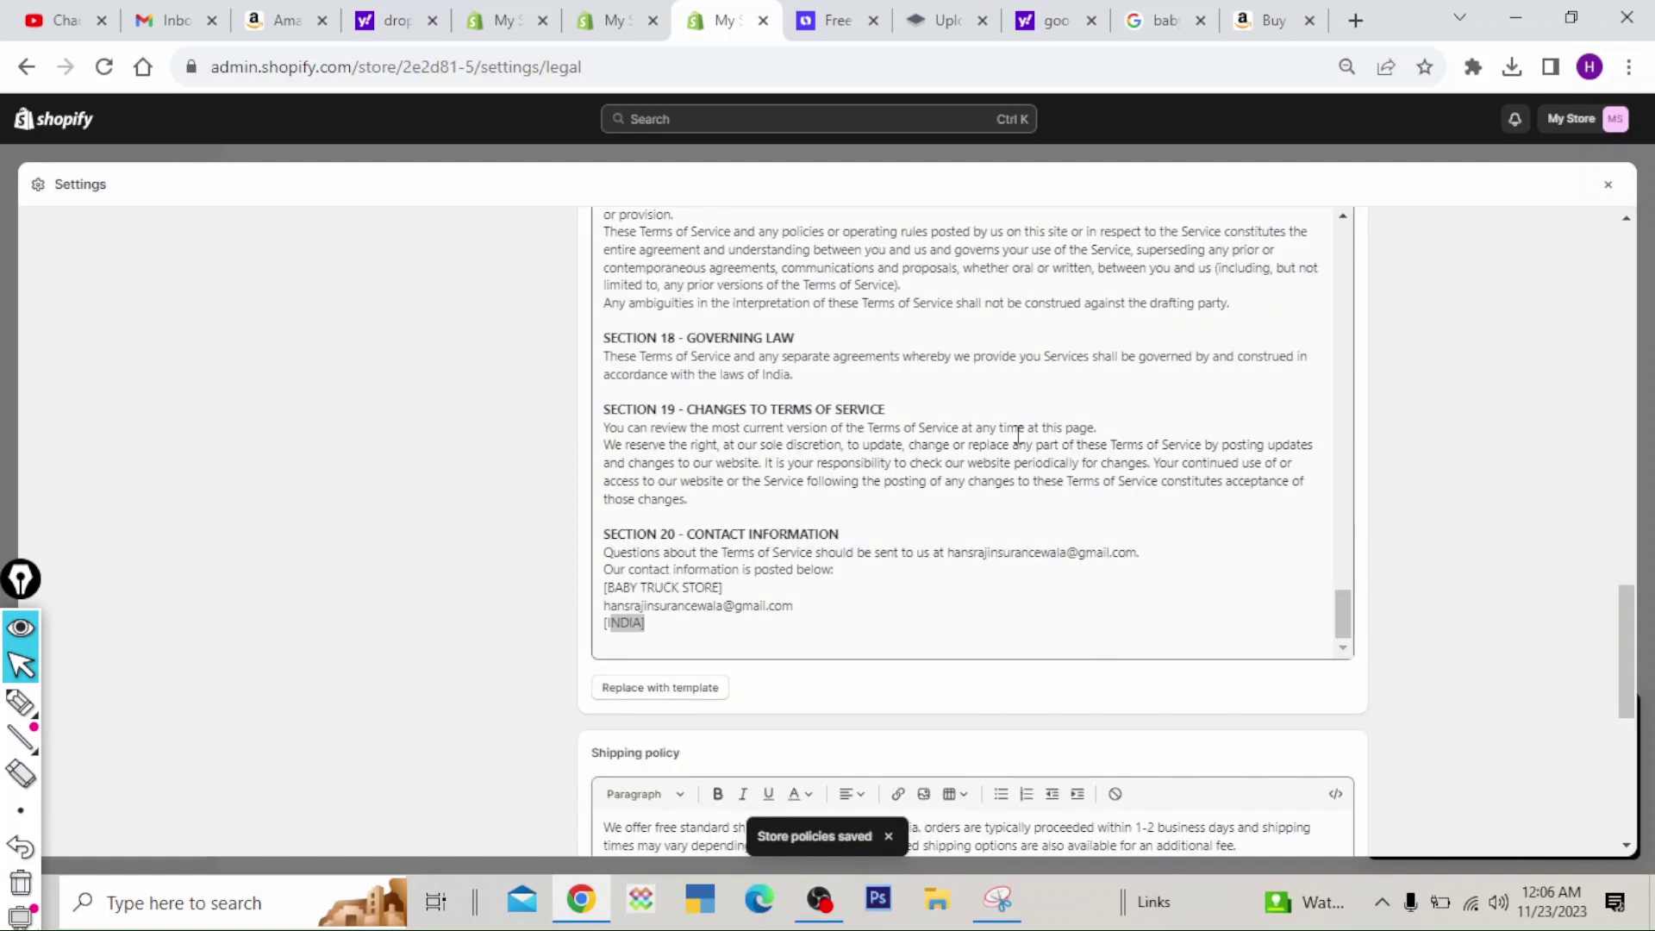
pyautogui.scroll(10, 1018, 437)
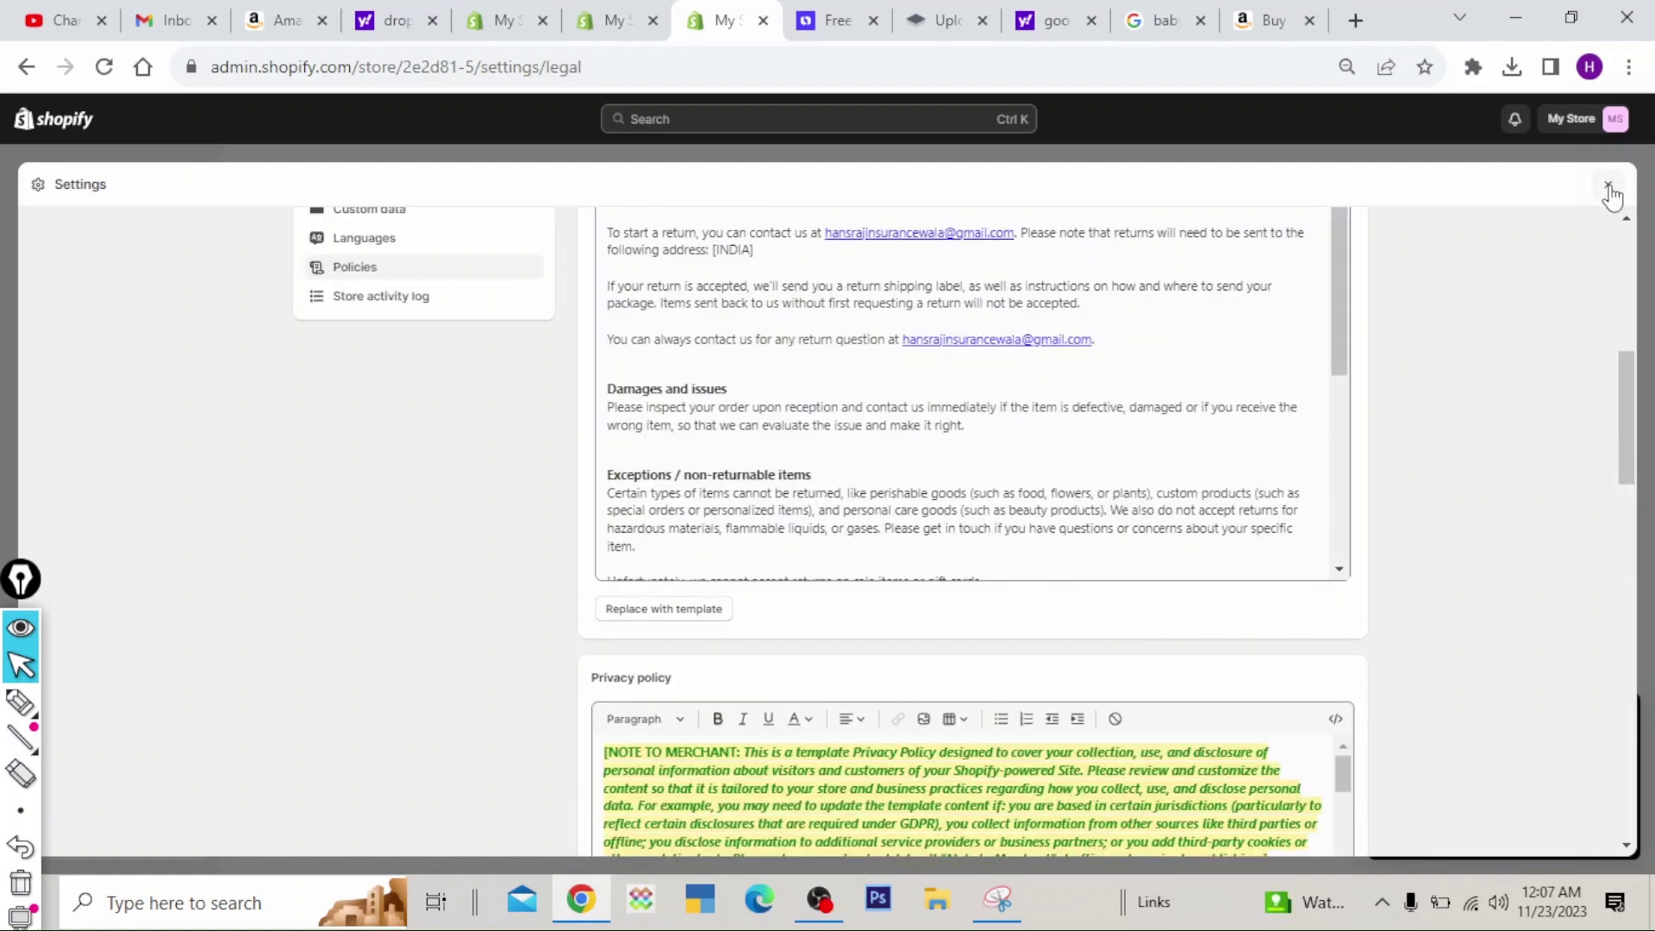
pyautogui.click(1608, 185)
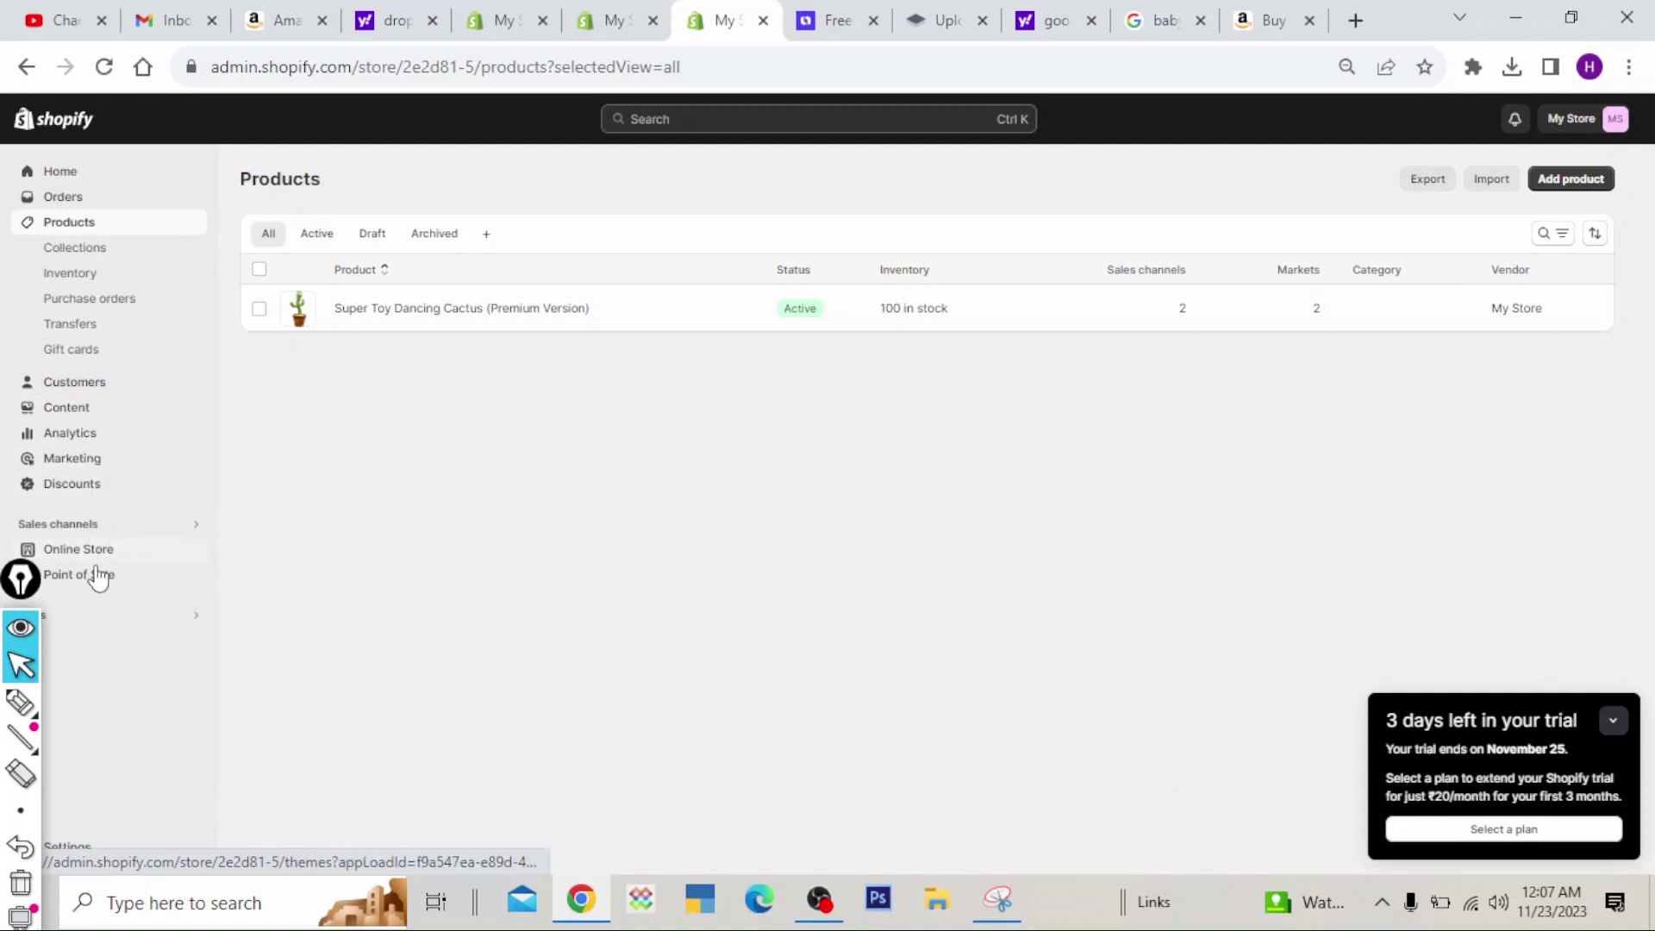
# - Go to the Navigation page of the online store
pyautogui.moveTo(21, 581)
pyautogui.mouseDown()
pyautogui.moveTo(43, 618)
pyautogui.moveTo(20, 673)
pyautogui.mouseUp()
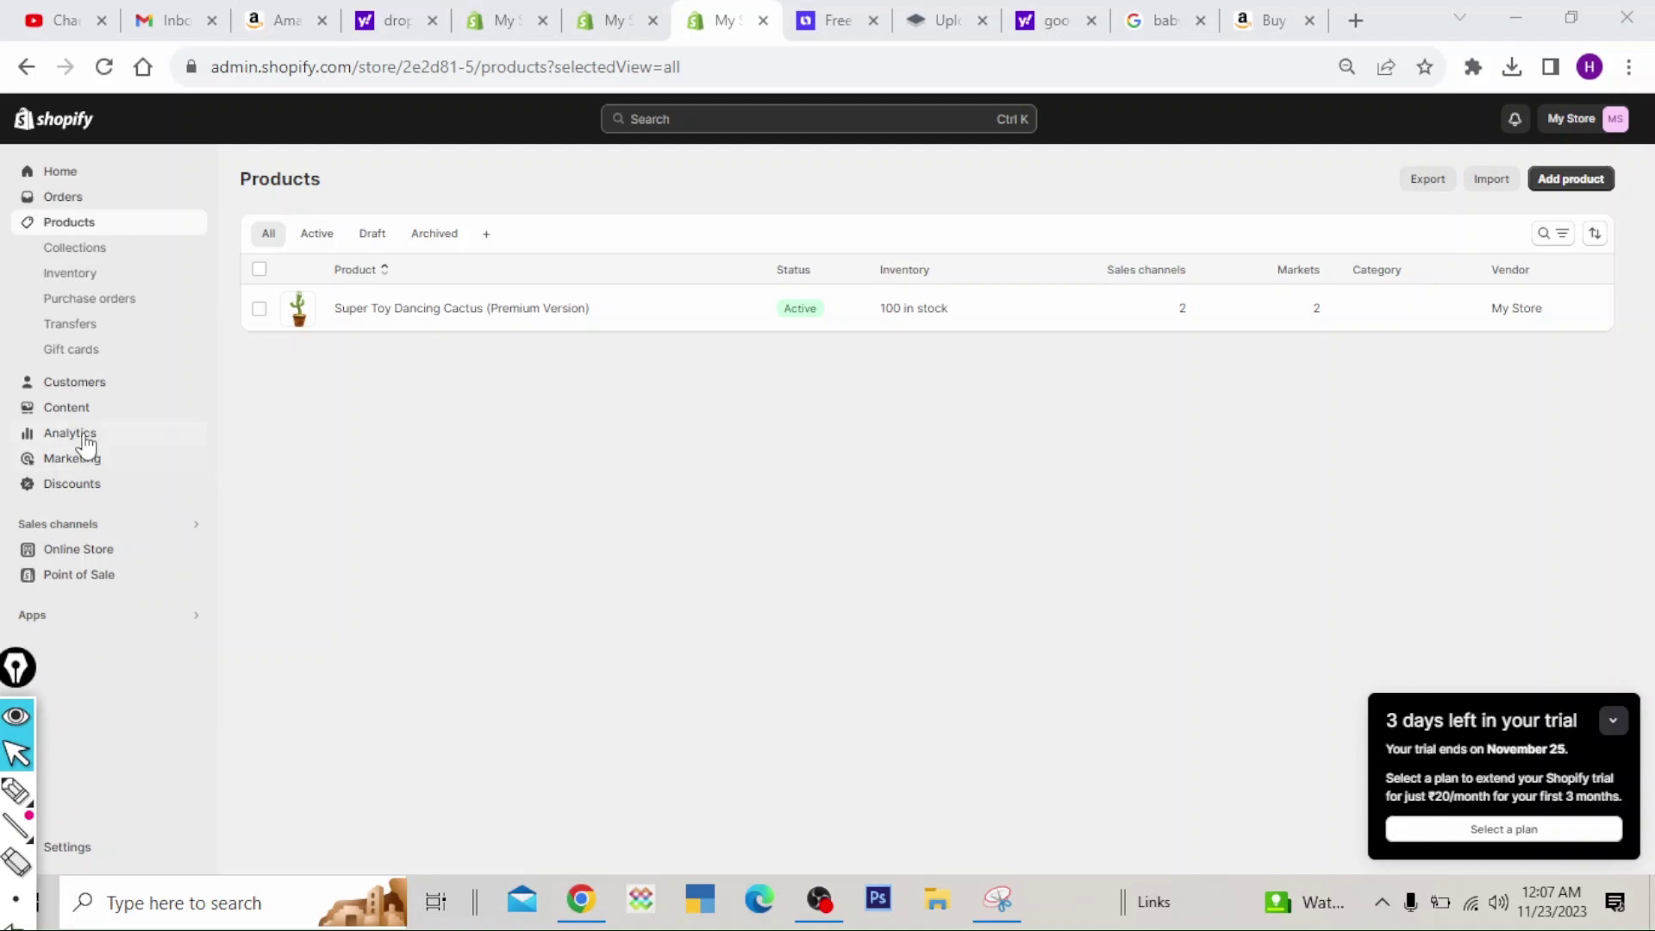
pyautogui.click(104, 548)
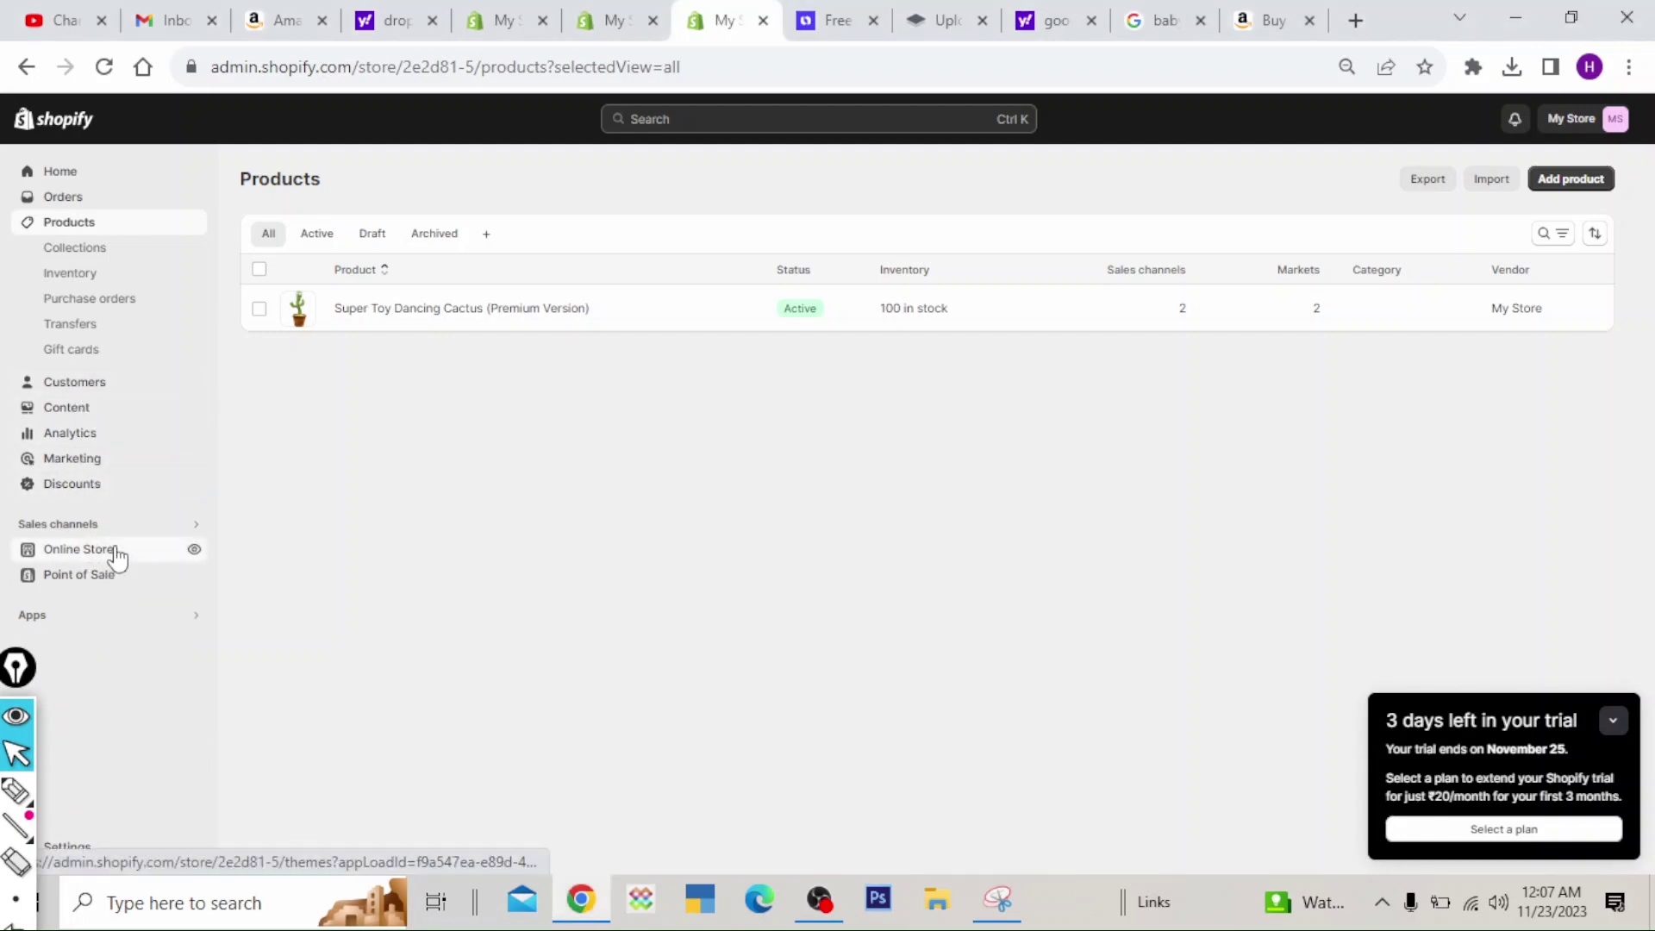
pyautogui.click(96, 522)
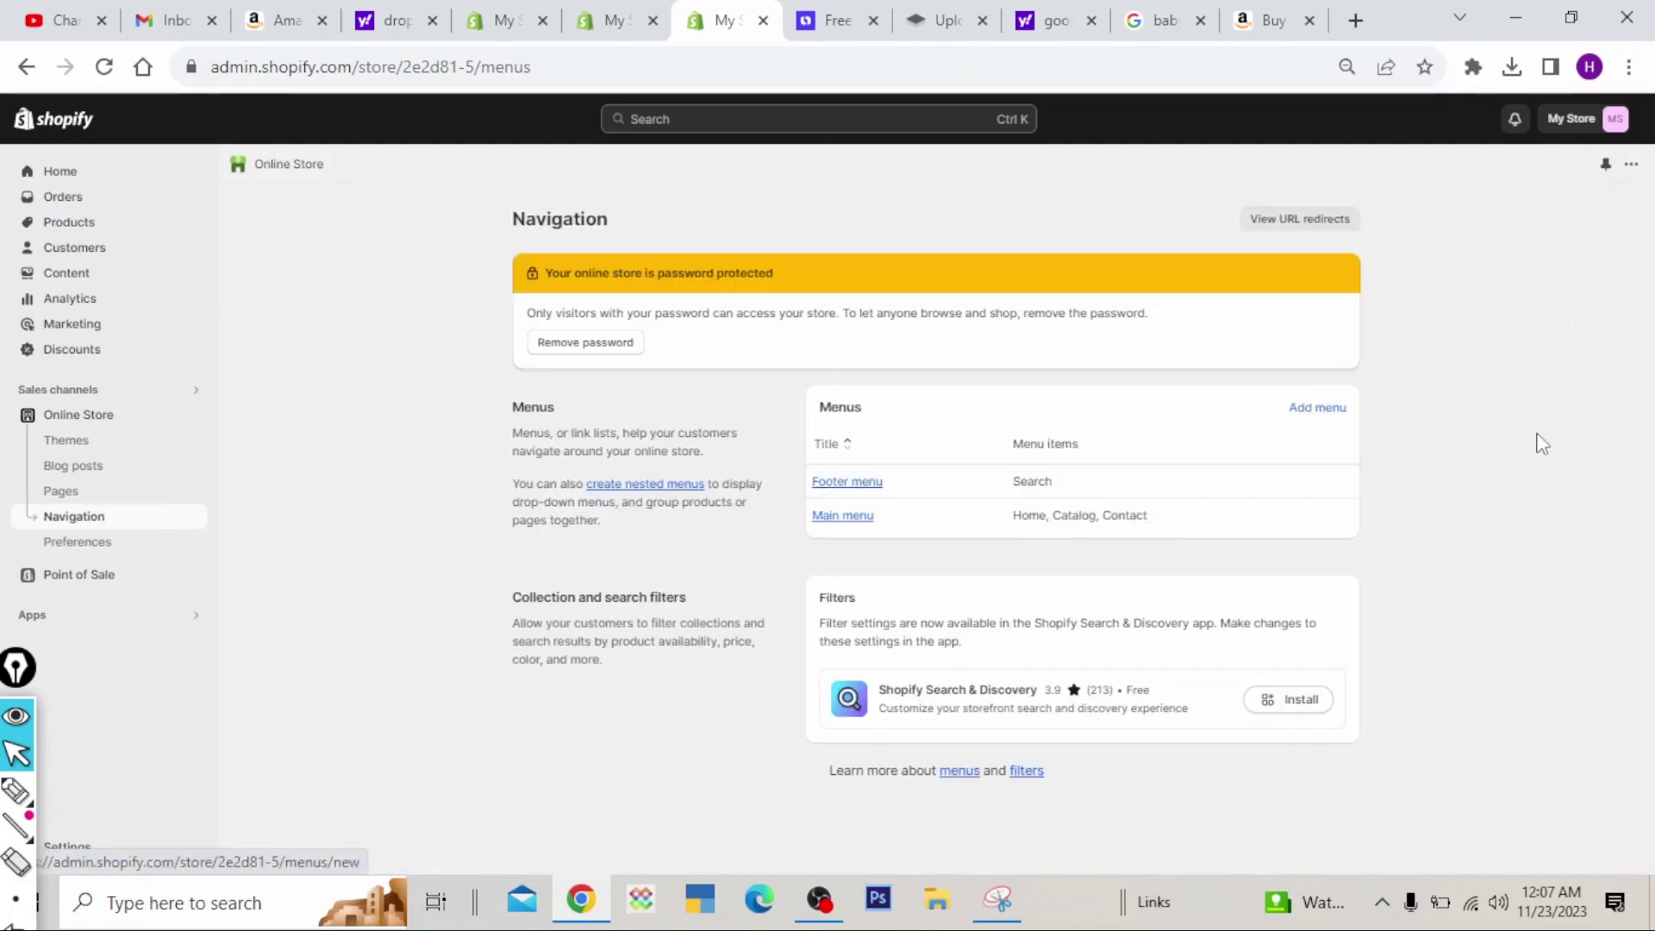
# - Open the Footer menu and remove its Search menu item
pyautogui.click(876, 492)
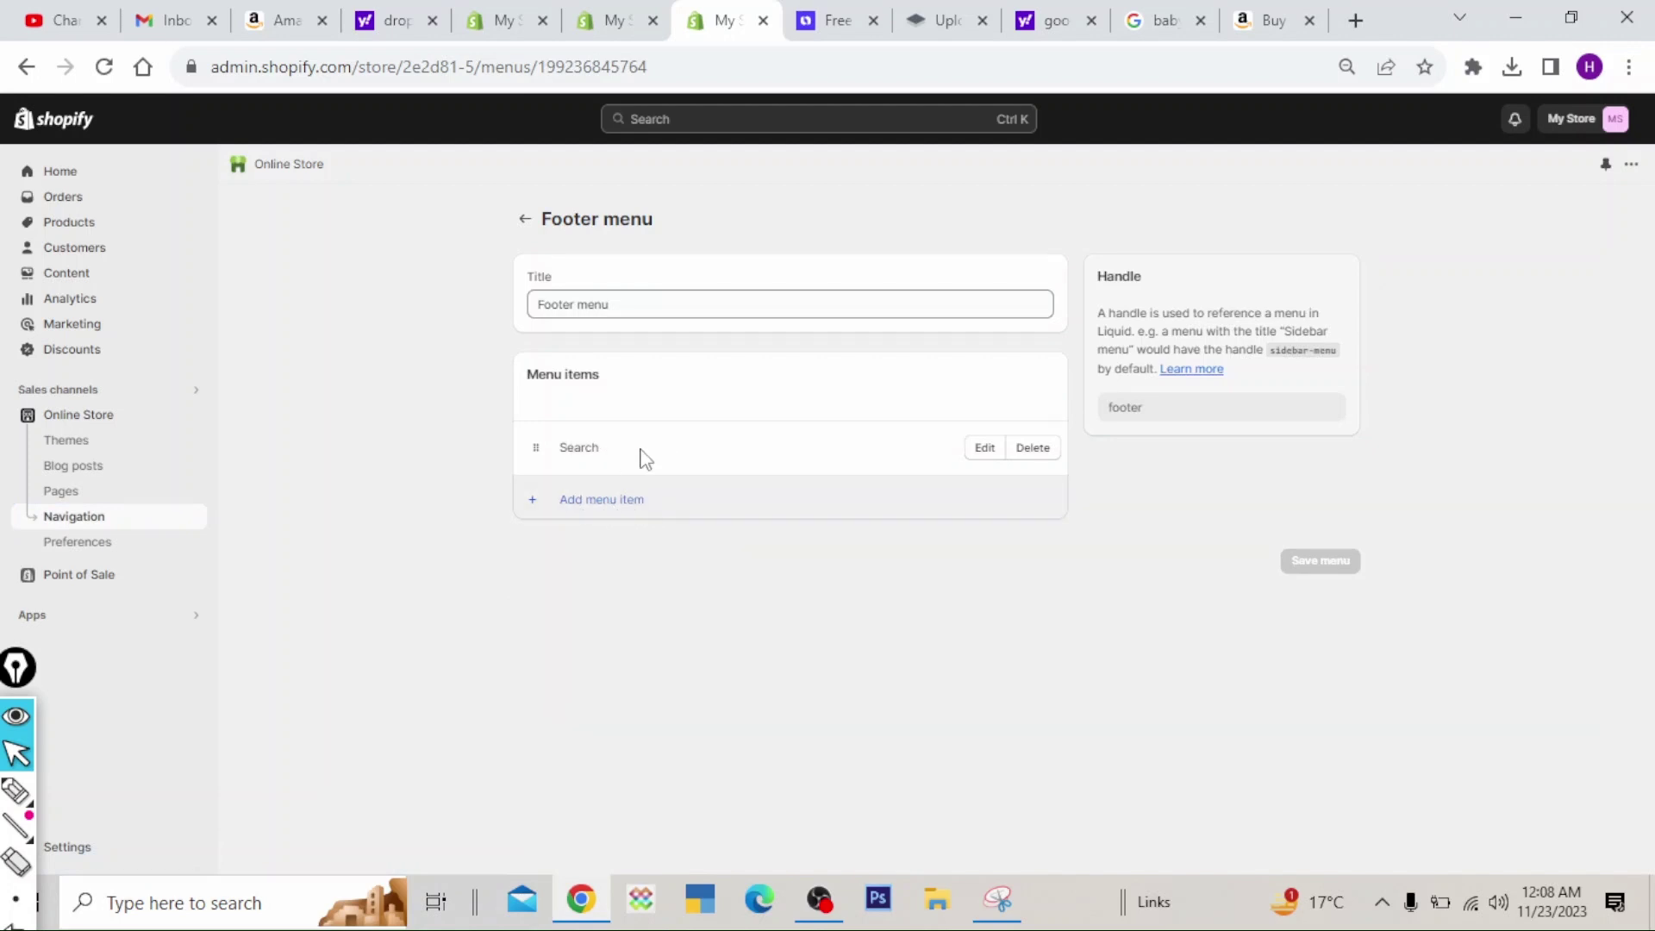
pyautogui.click(1034, 450)
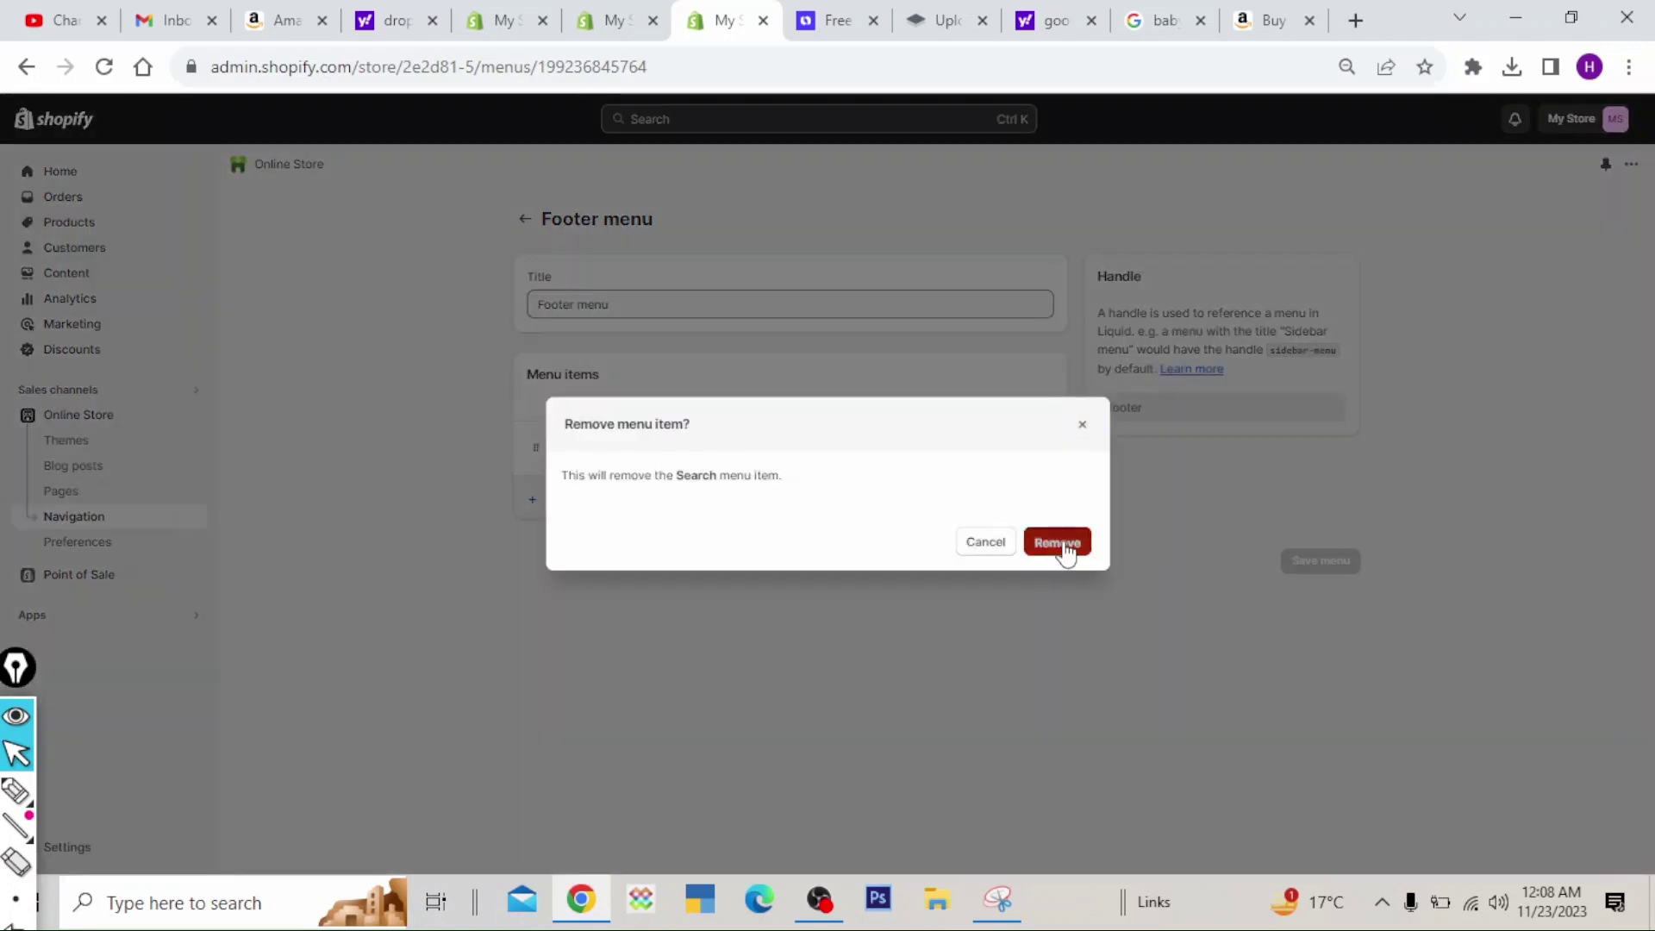
pyautogui.click(1067, 543)
# - Add the Contact Information, Privacy Policy, Refund Policy, Shipping Policy and Terms of Service policies as items of the Footer menu and save it
pyautogui.click(587, 524)
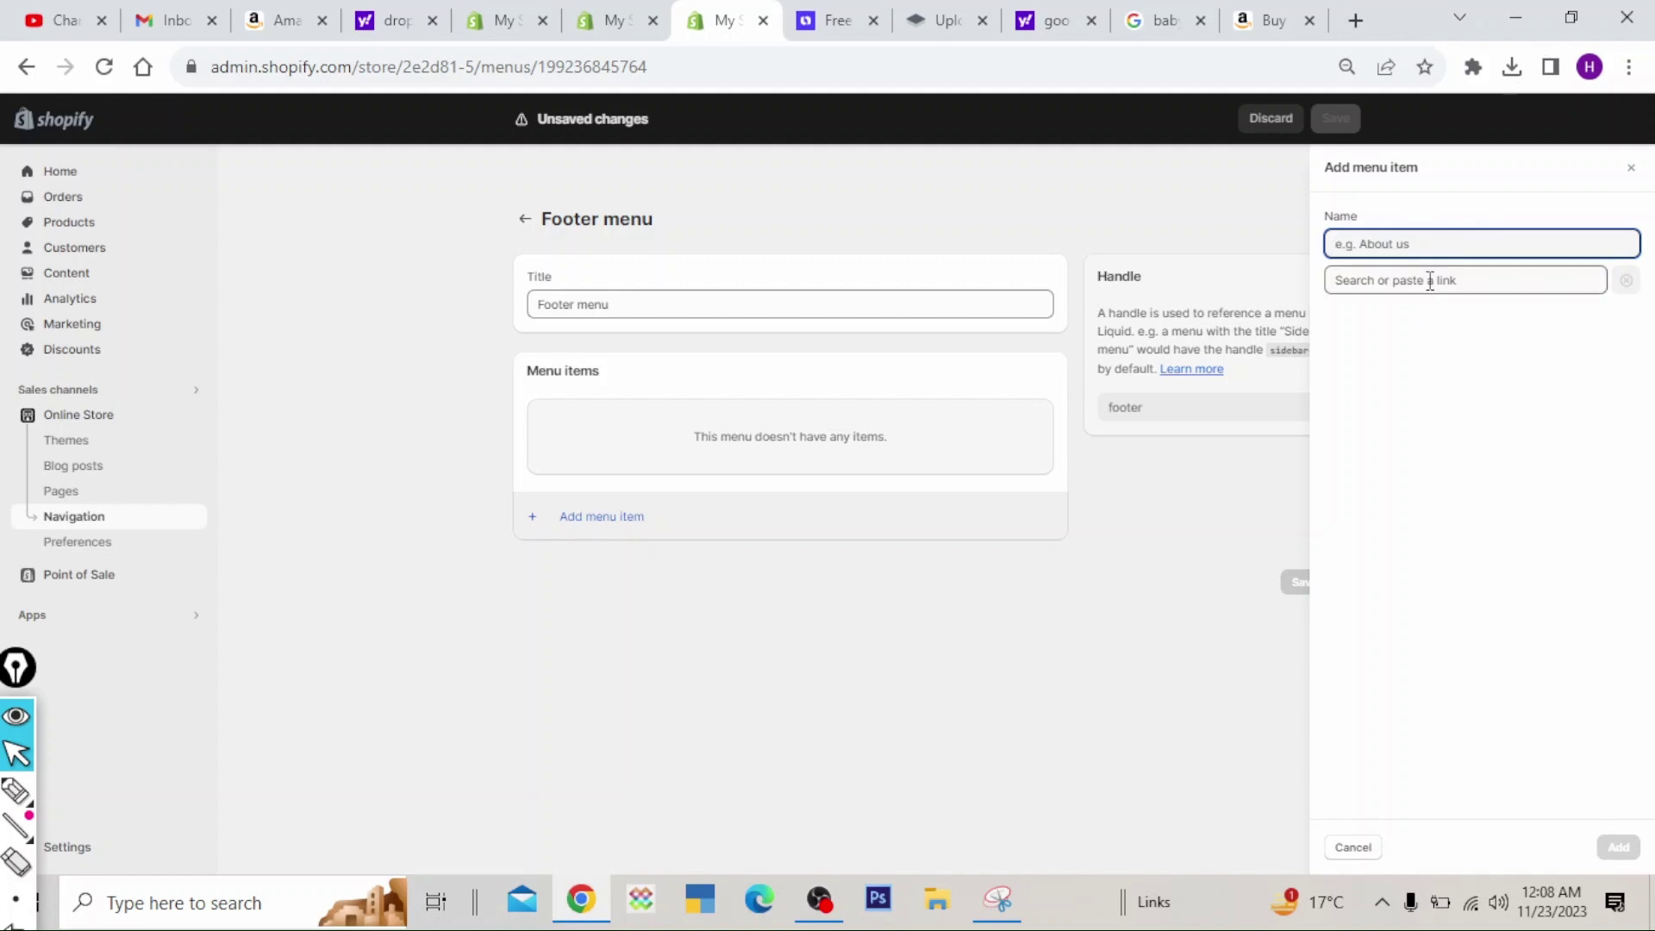
pyautogui.write('p')
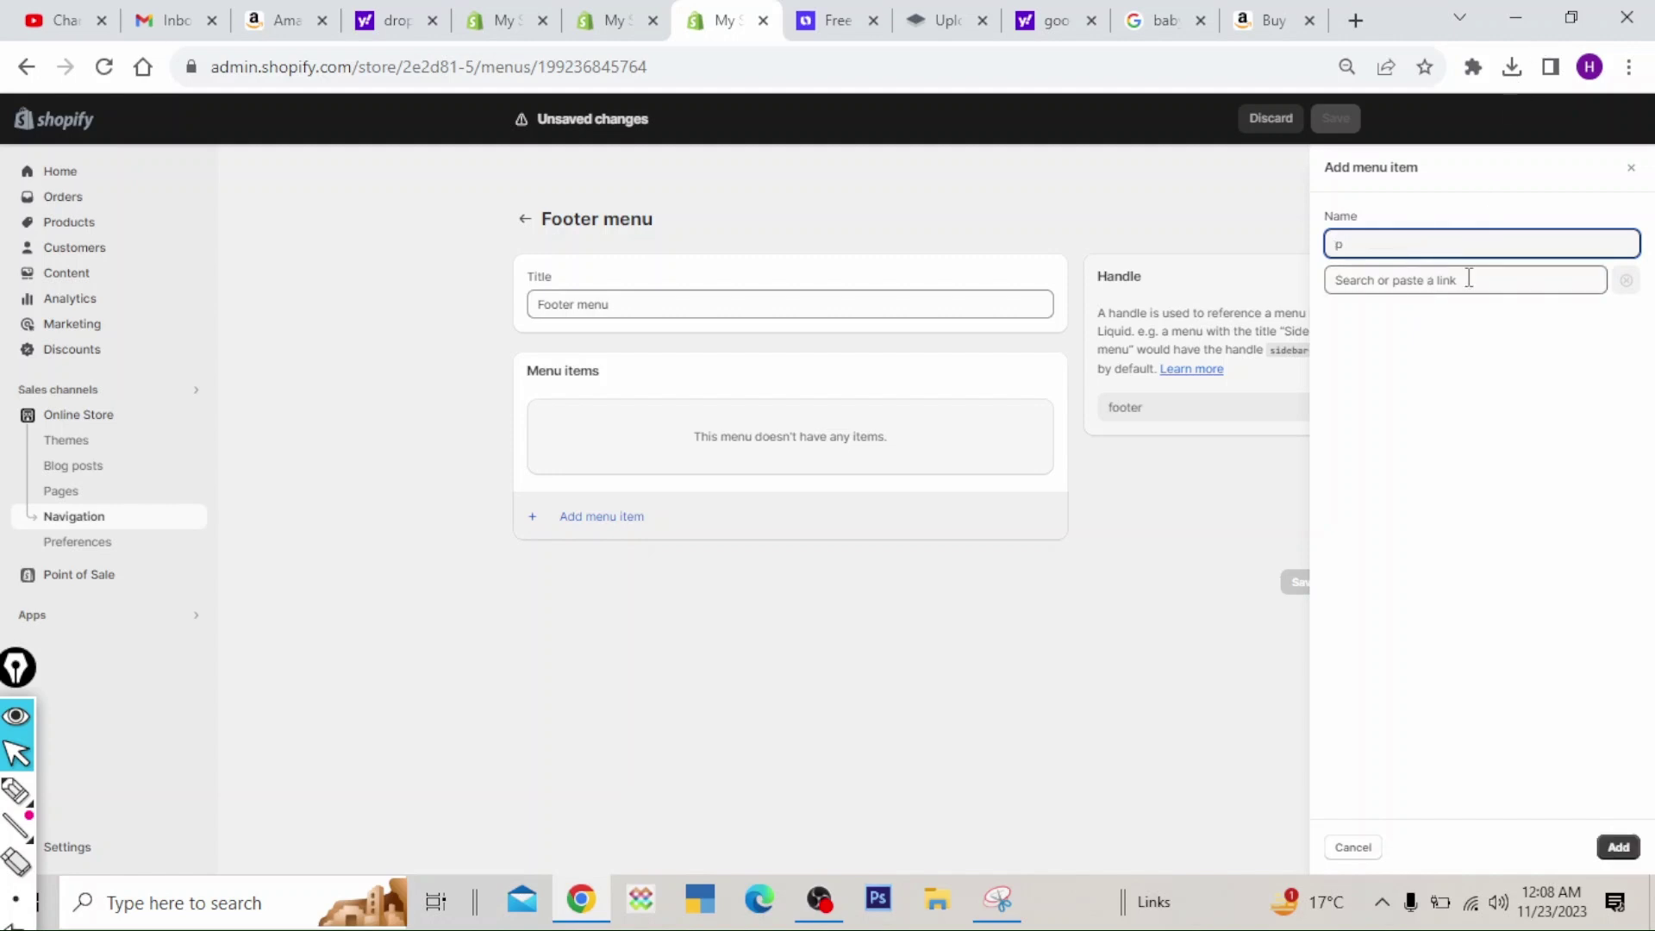
pyautogui.press('BackSpace')
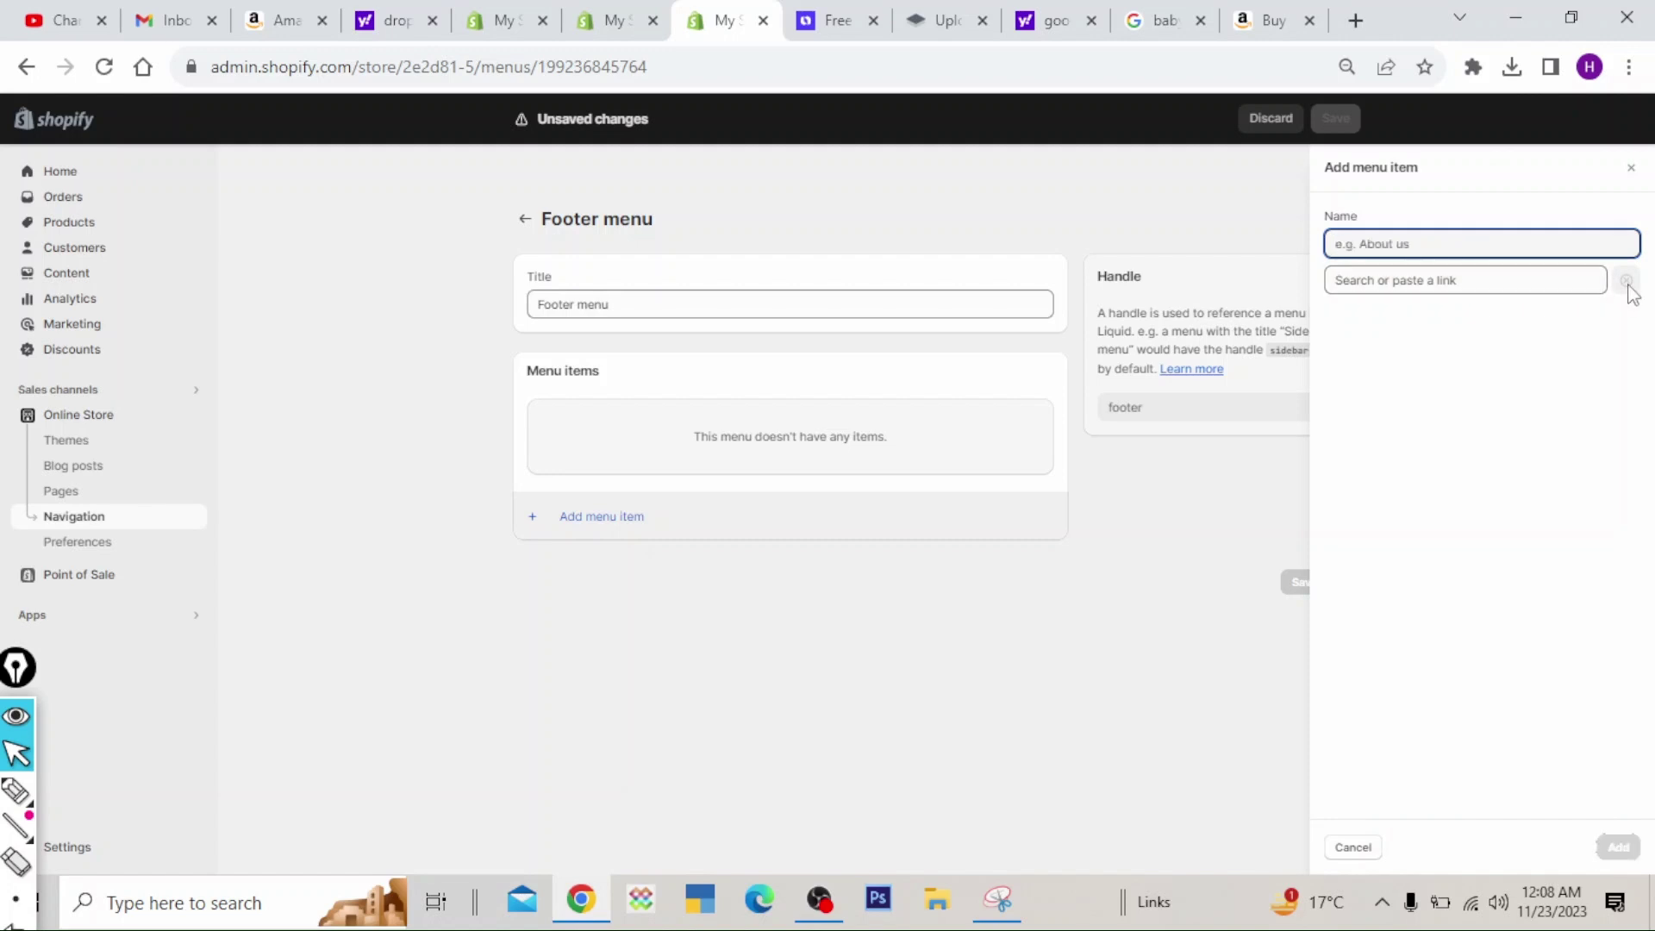
pyautogui.click(1600, 285)
pyautogui.click(1500, 302)
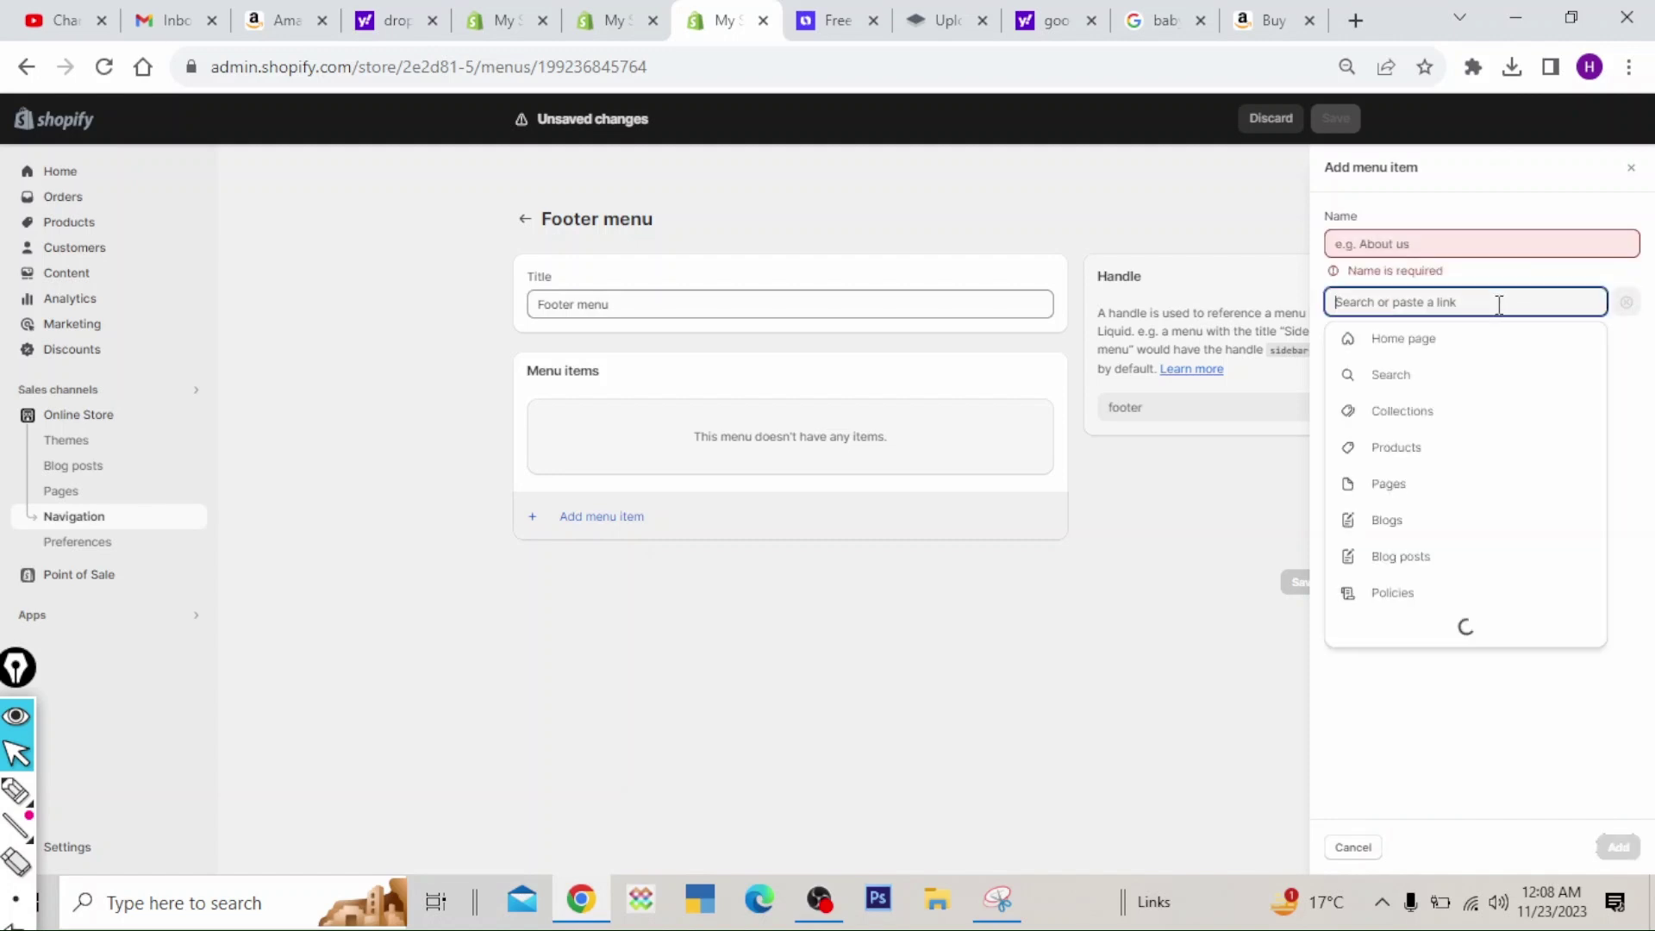
pyautogui.click(1415, 593)
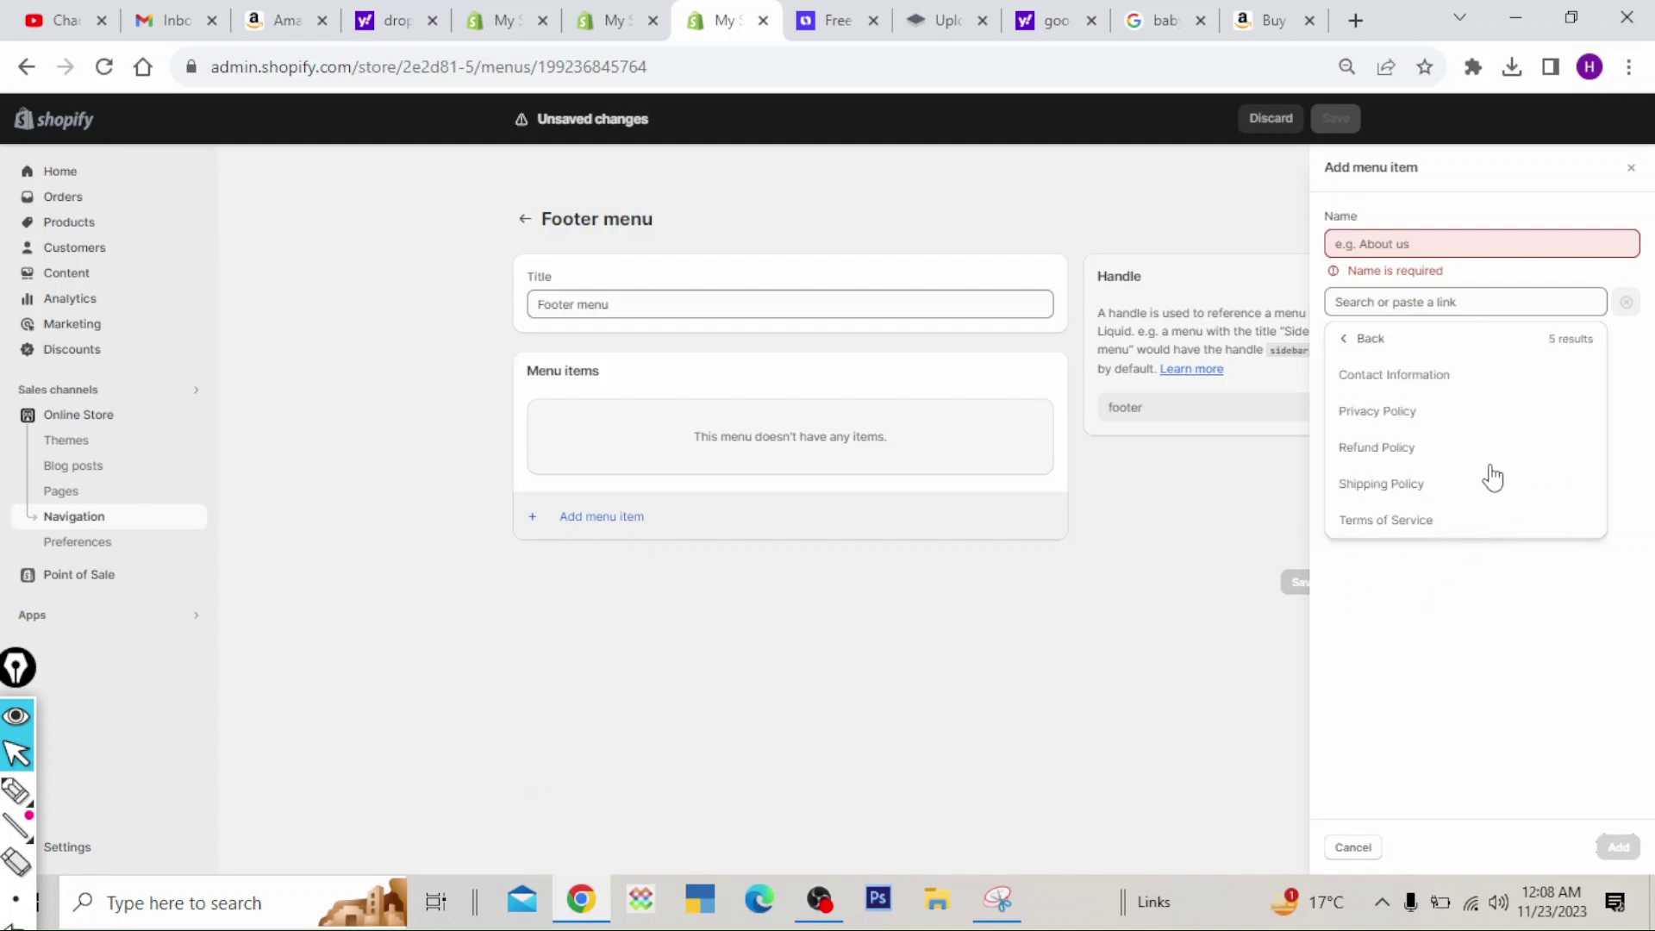
pyautogui.click(1435, 376)
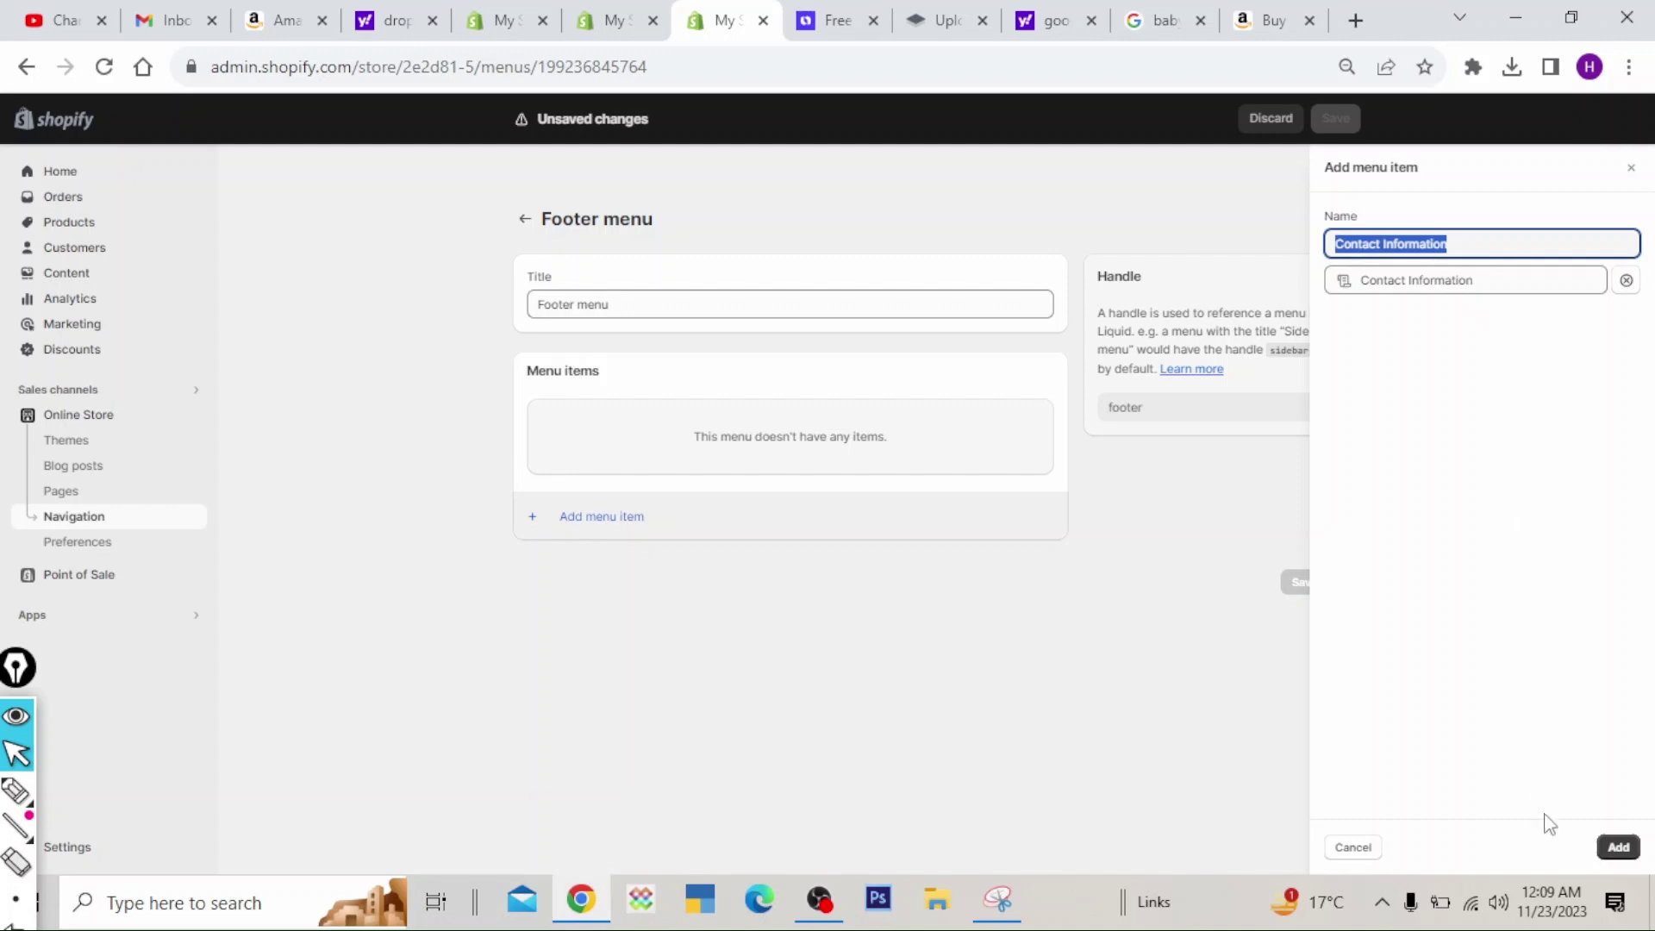
pyautogui.click(1617, 846)
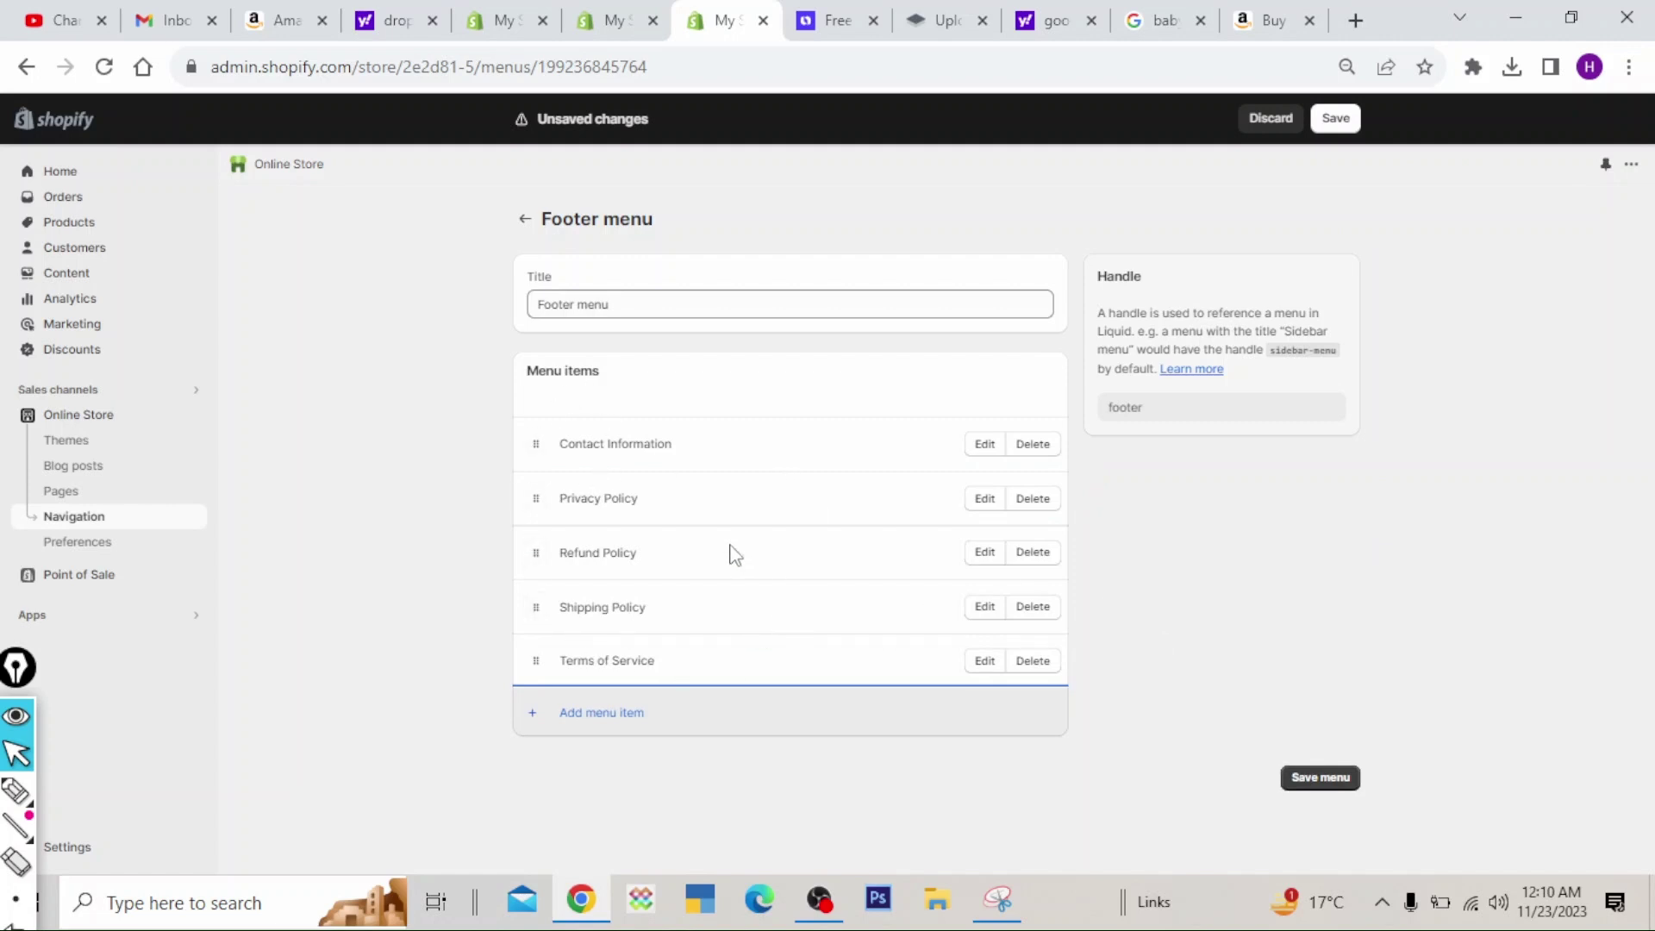
pyautogui.click(1318, 780)
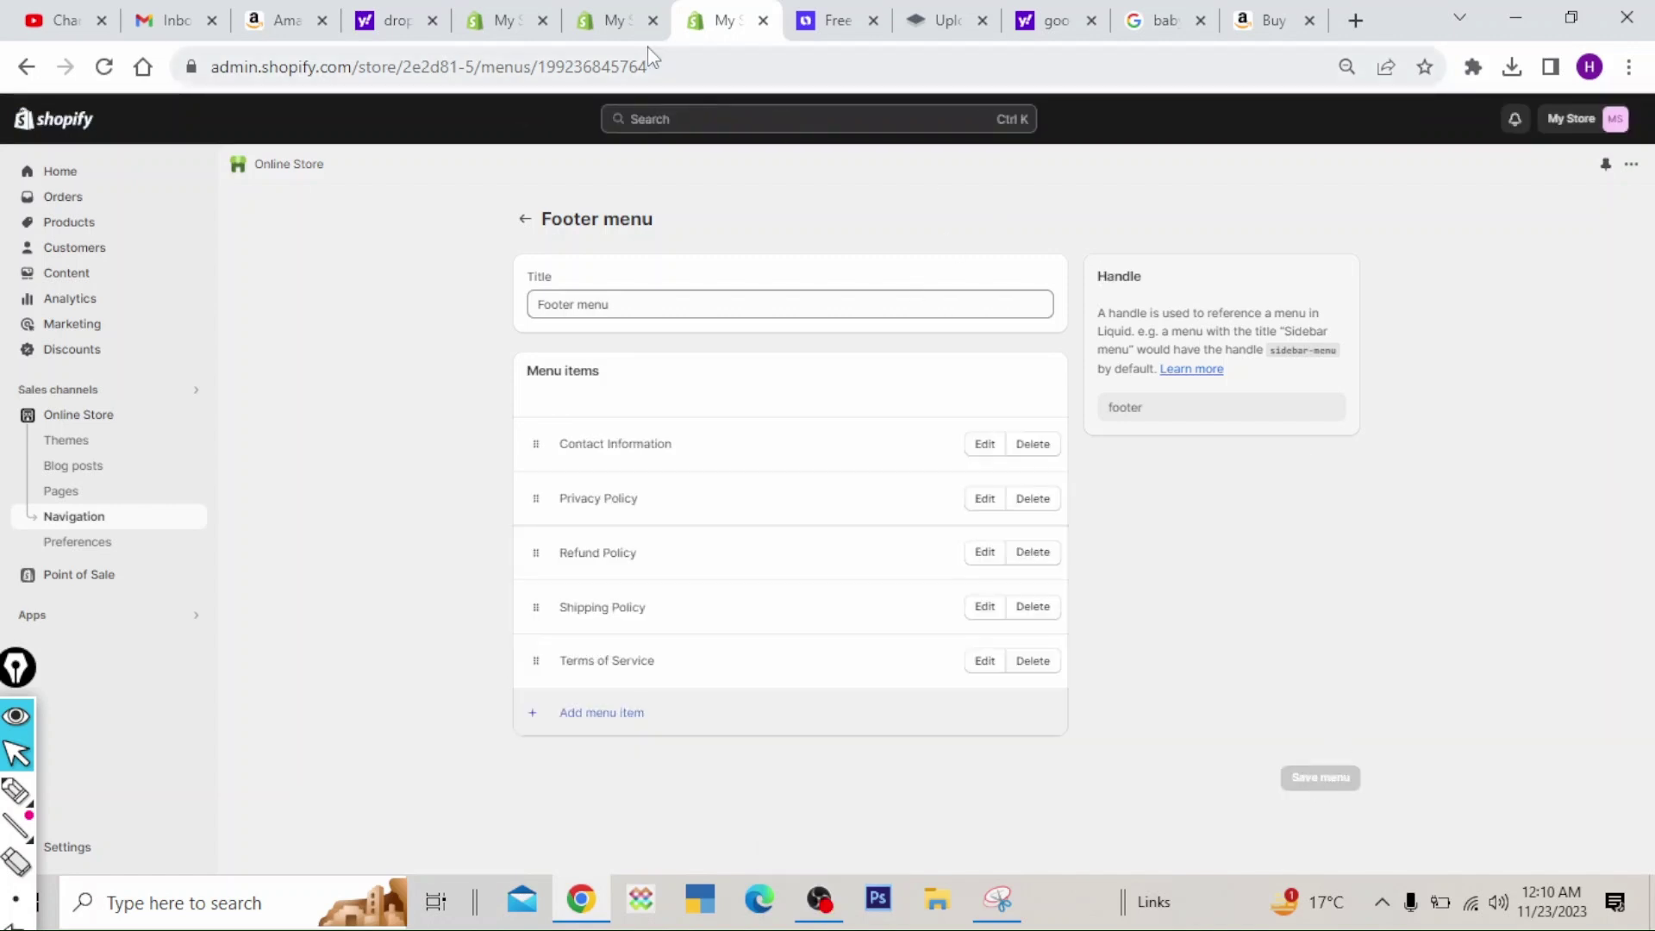
# - Reload the home page in the theme editor and examine the footer in the preview
pyautogui.click(616, 20)
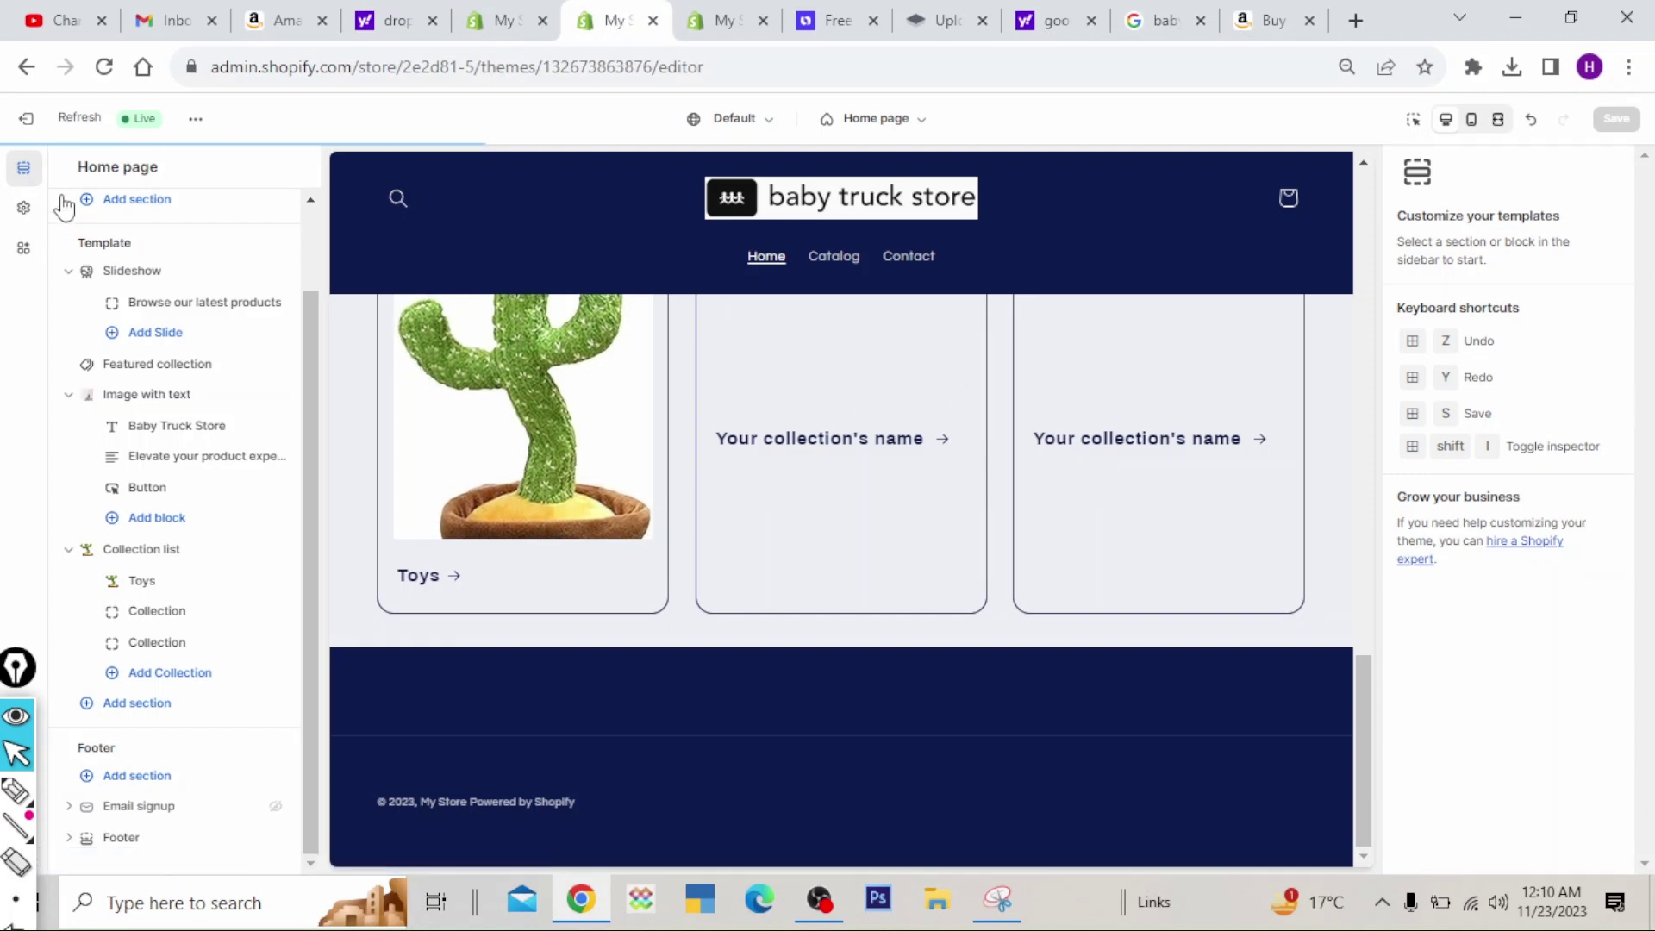
pyautogui.click(104, 66)
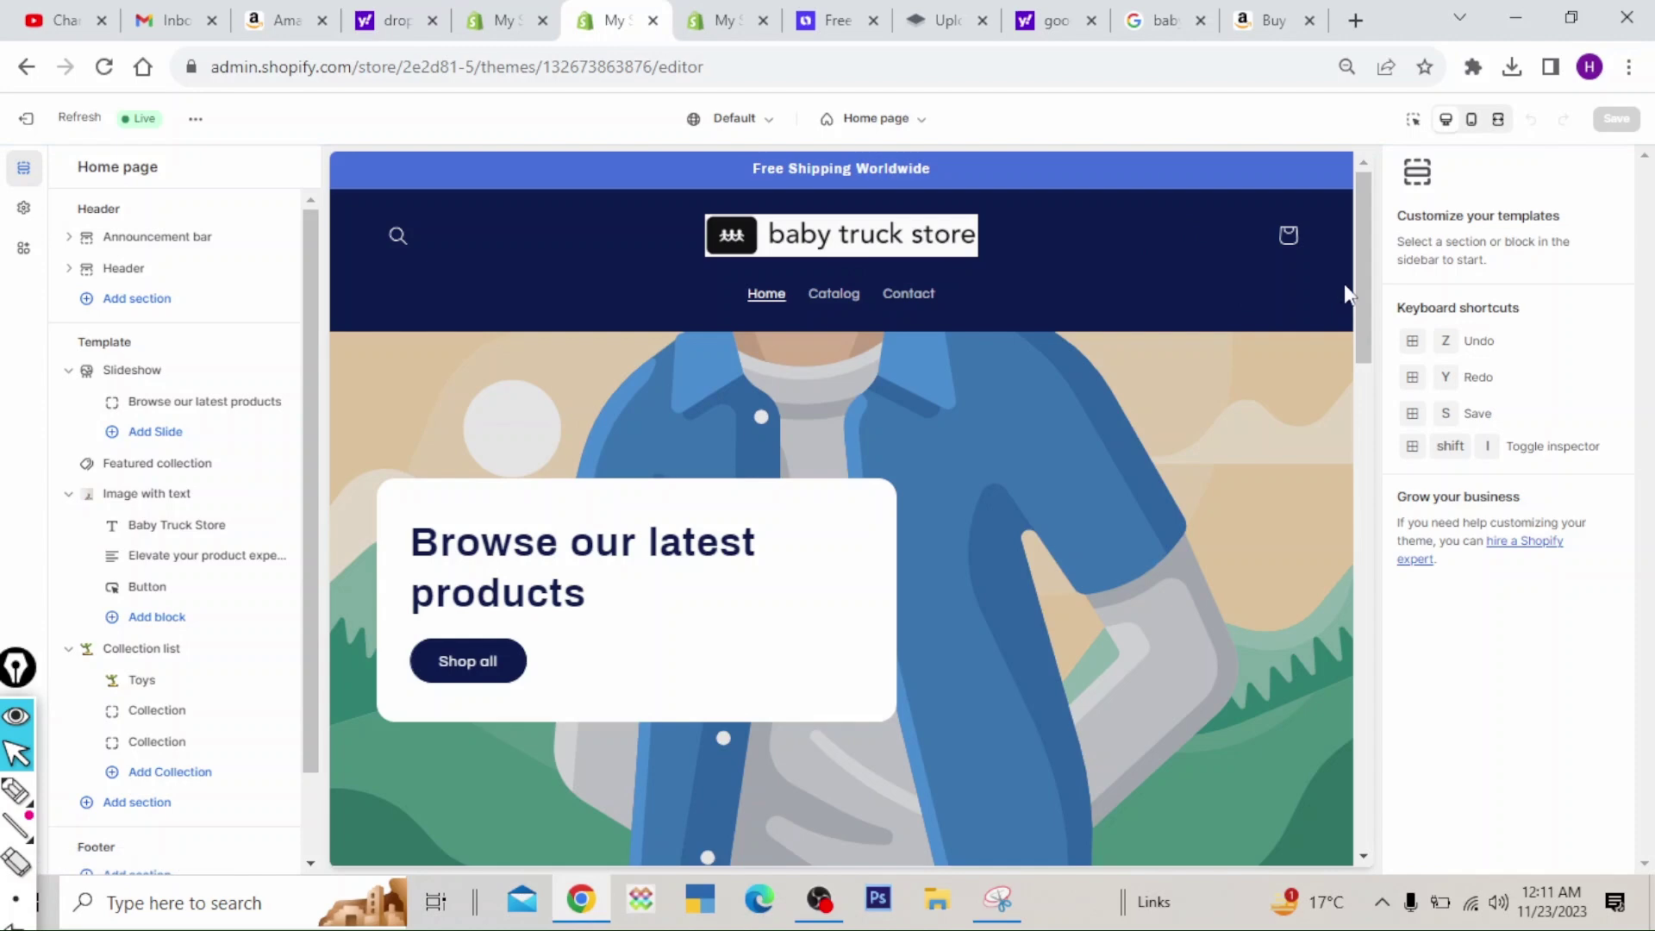
pyautogui.moveTo(1357, 276); pyautogui.dragTo(1348, 829)
pyautogui.scroll(-3, 1369, 705)
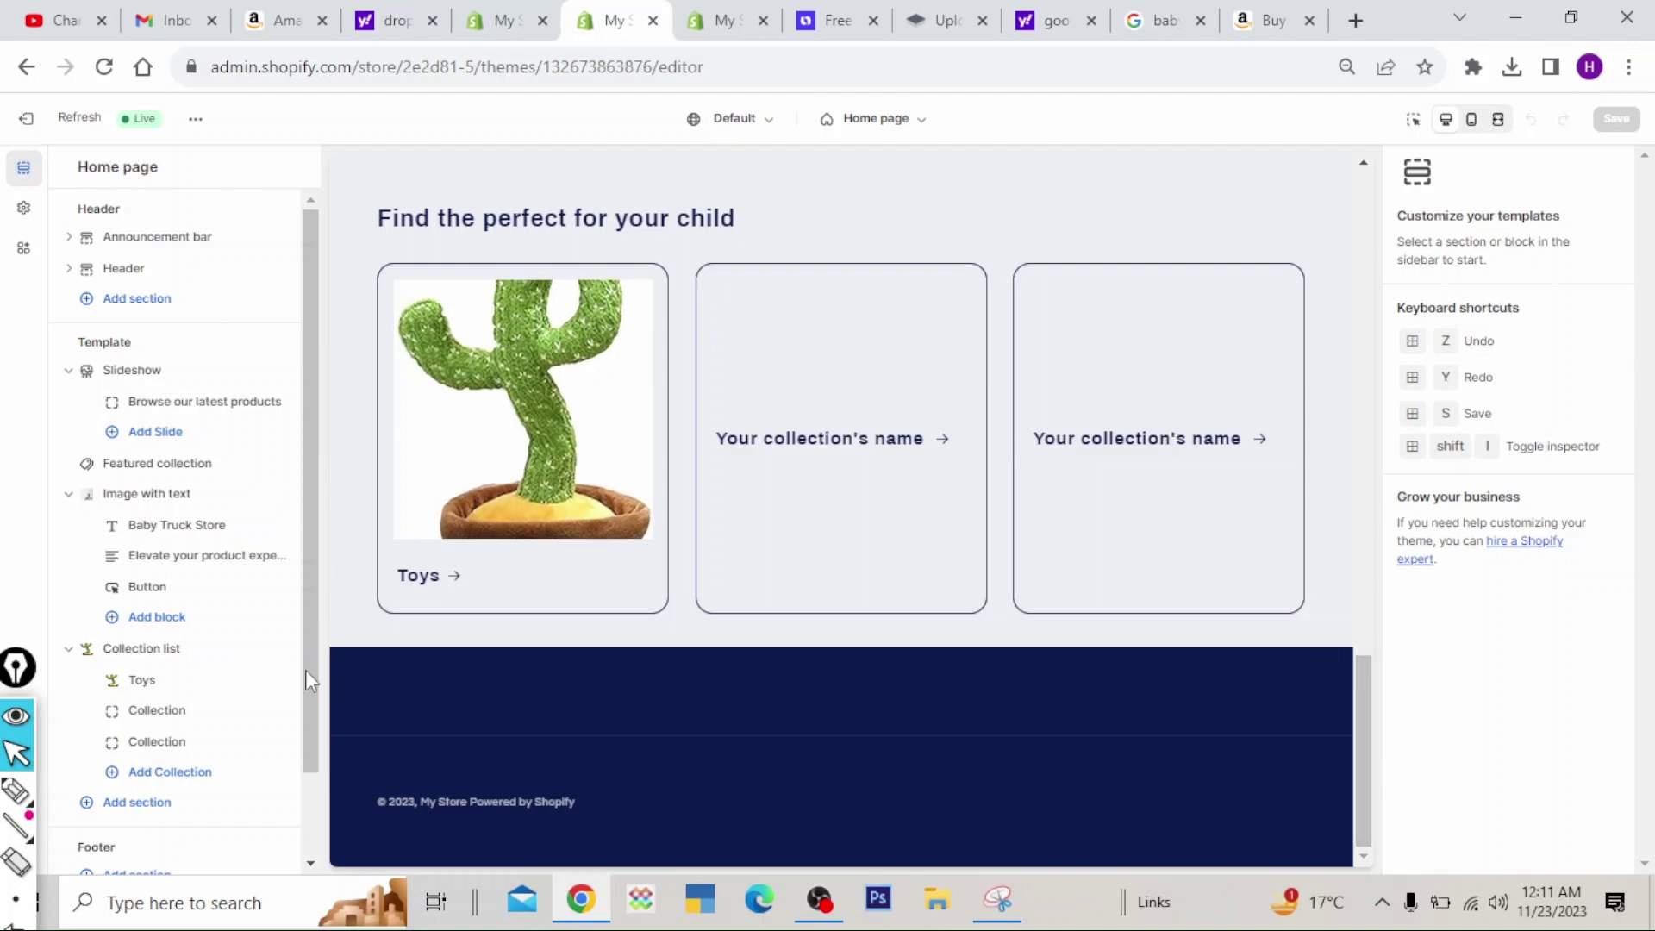
pyautogui.scroll(-2, 307, 676)
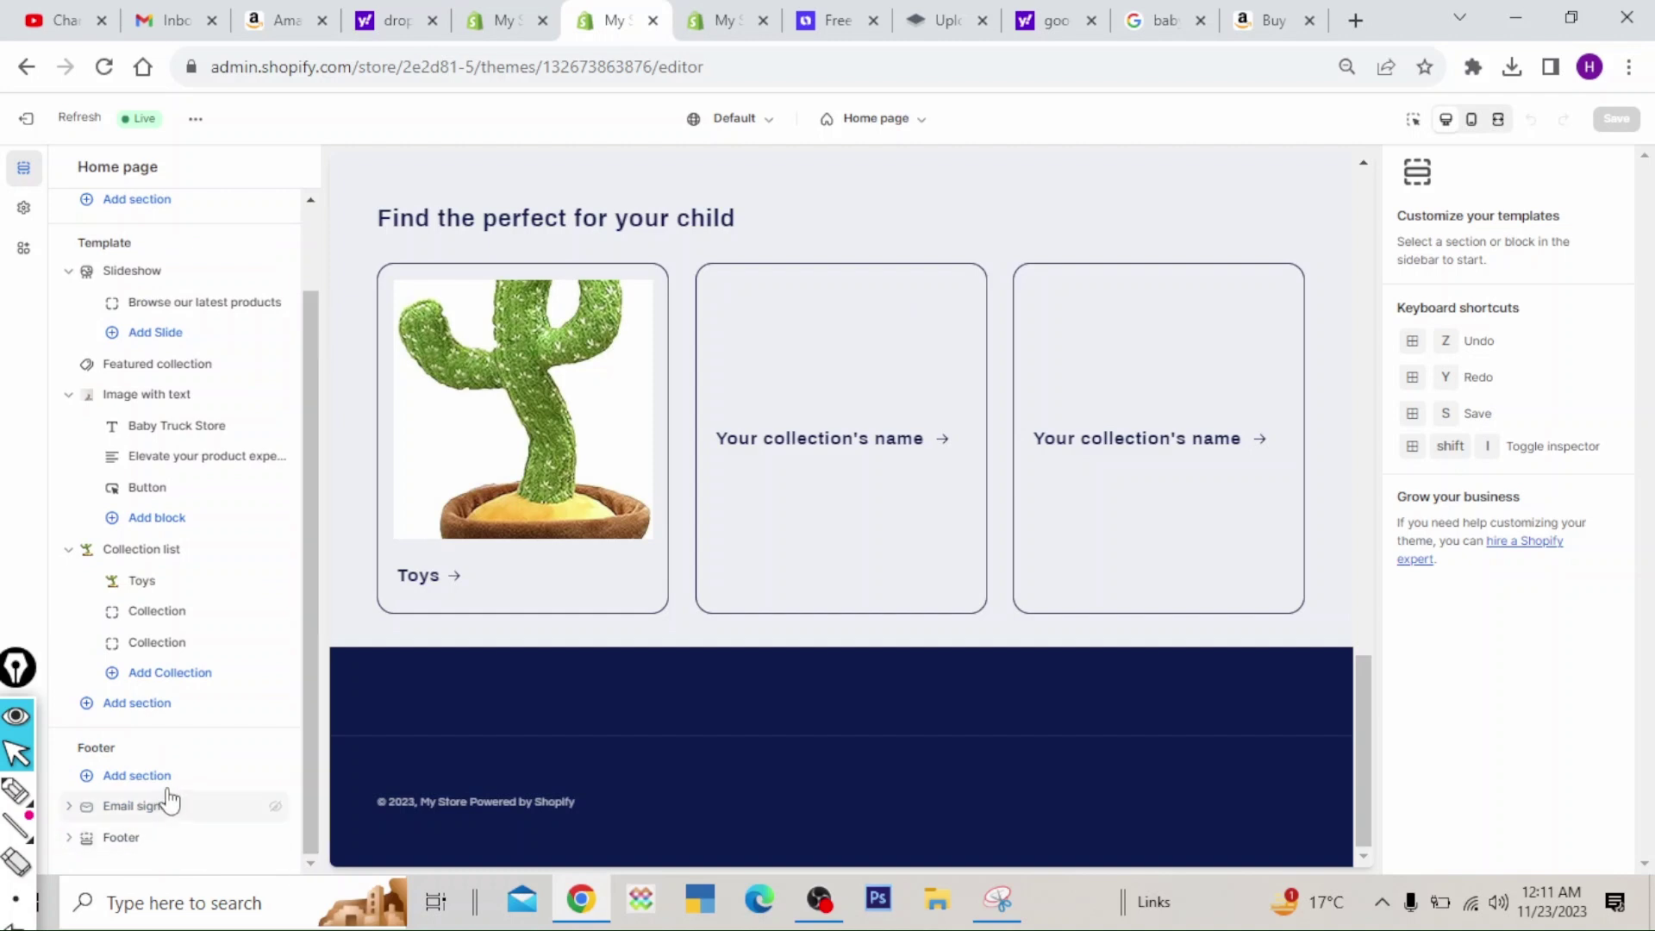
# - Open the Footer section's settings and remove the hidden Email signup section
pyautogui.click(148, 847)
pyautogui.scroll(-1, 311, 849)
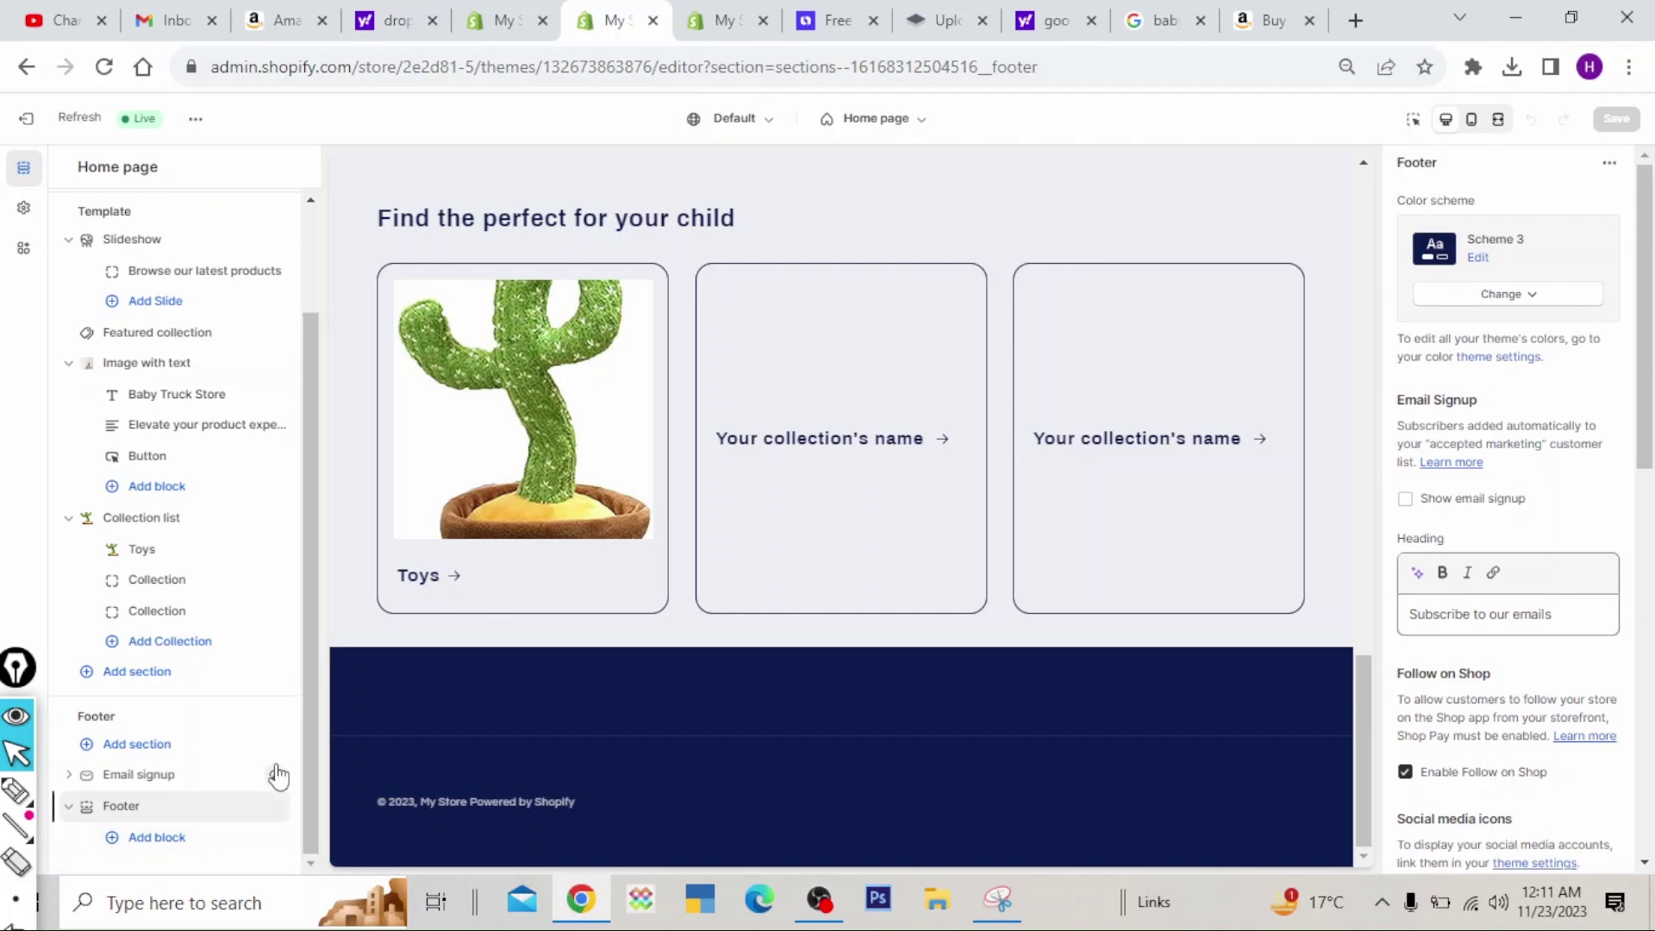
pyautogui.hotkey('shift', 'F10')
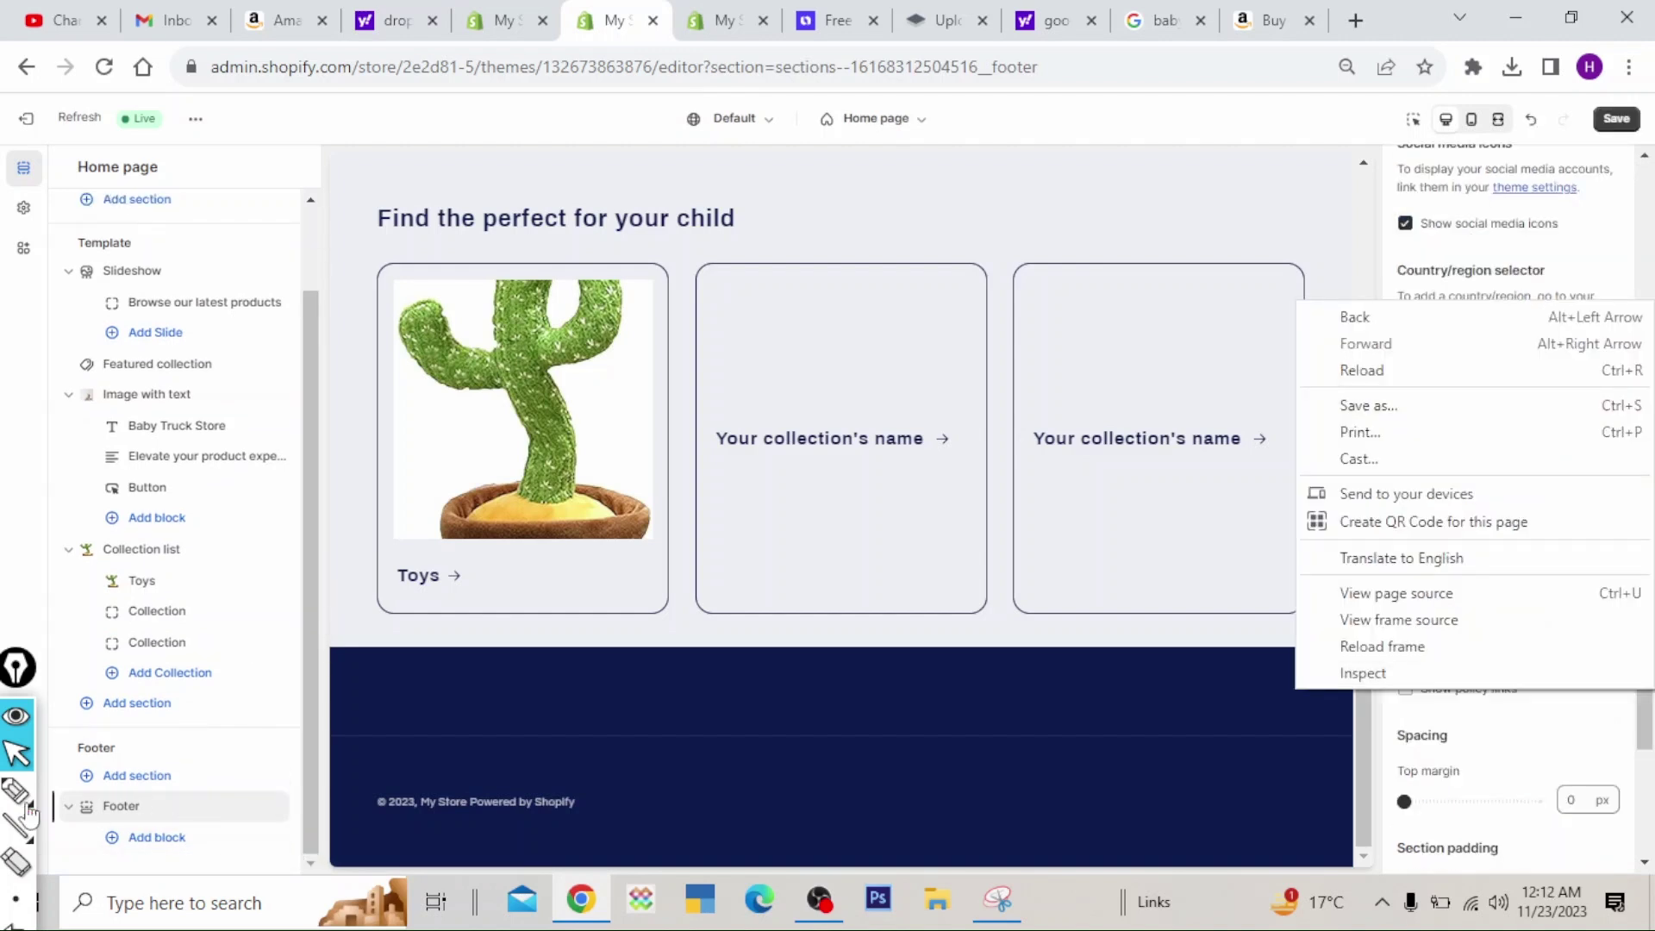
# - Outline the footer's copyright bar with the red annotation pen and clear the mark
pyautogui.click(17, 791)
pyautogui.moveTo(348, 746)
pyautogui.mouseDown()
pyautogui.moveTo(998, 746)
pyautogui.moveTo(1263, 841)
pyautogui.moveTo(303, 810)
pyautogui.moveTo(300, 751)
pyautogui.mouseUp()
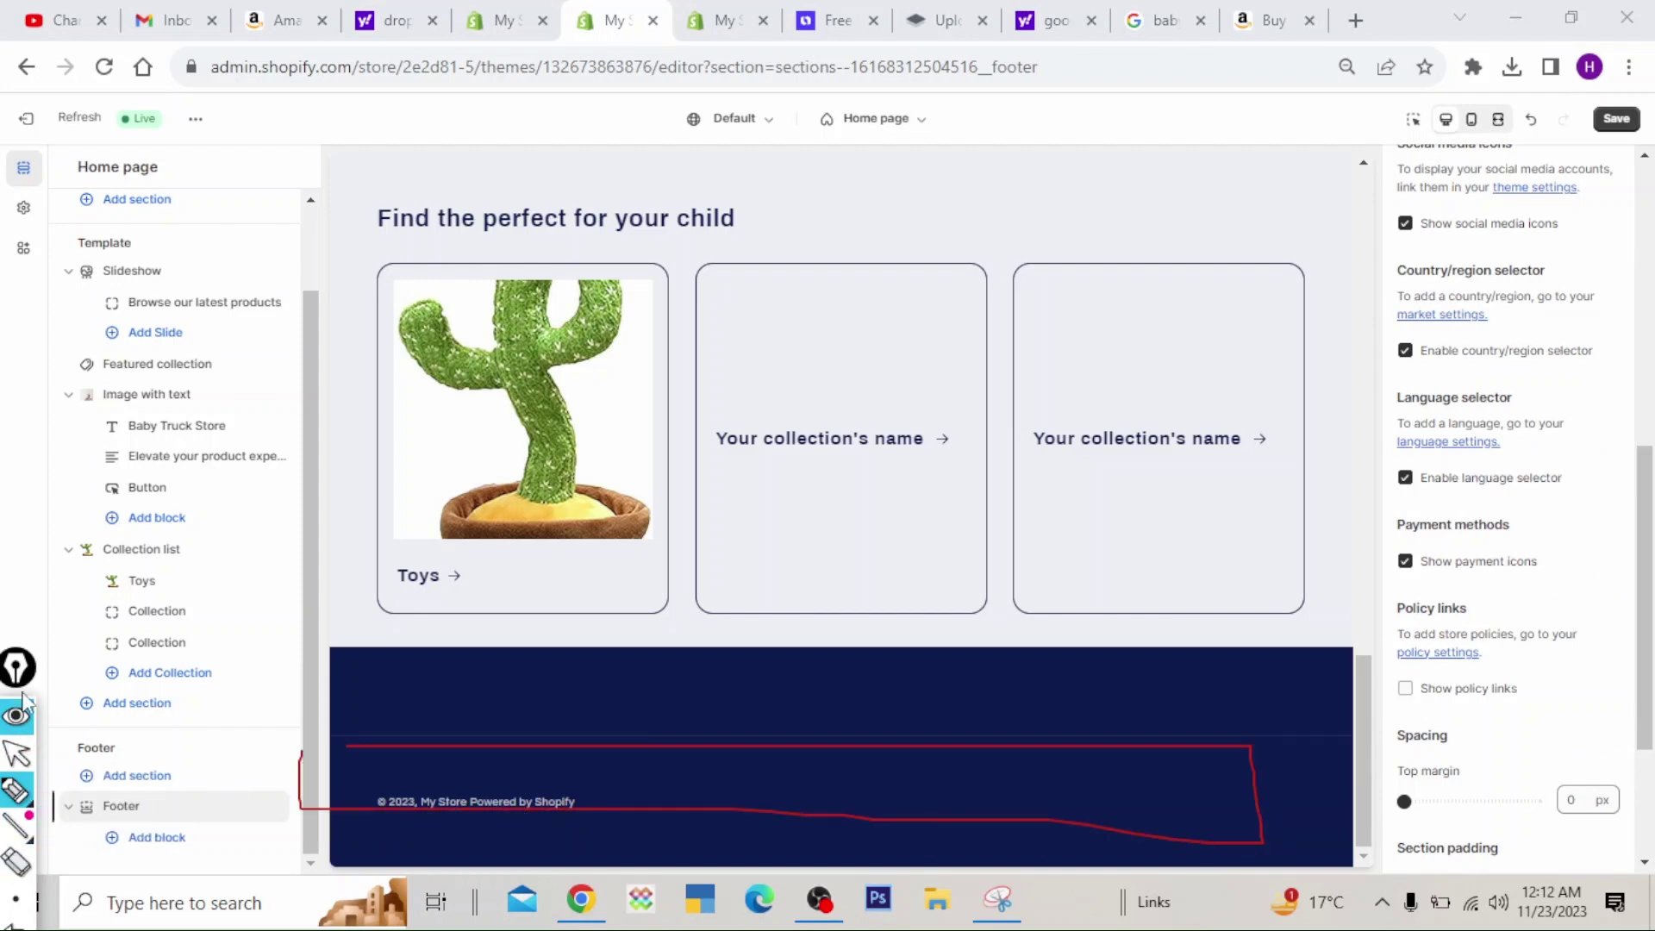
pyautogui.moveTo(29, 709)
pyautogui.click(48, 746)
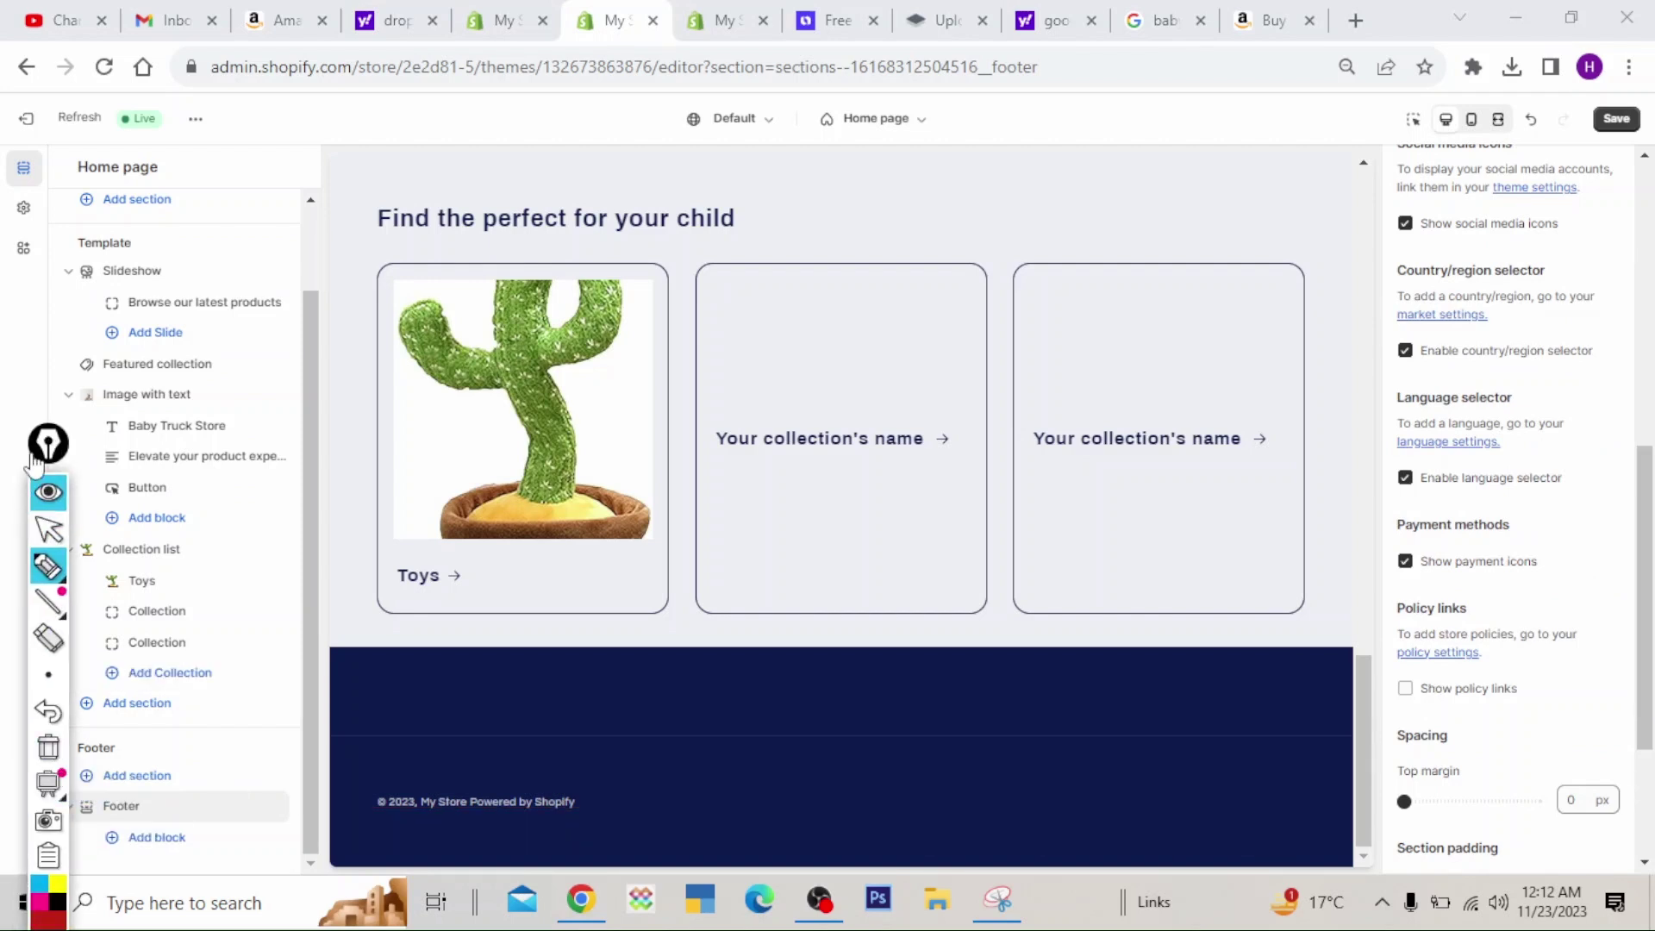
pyautogui.moveTo(5, 889)
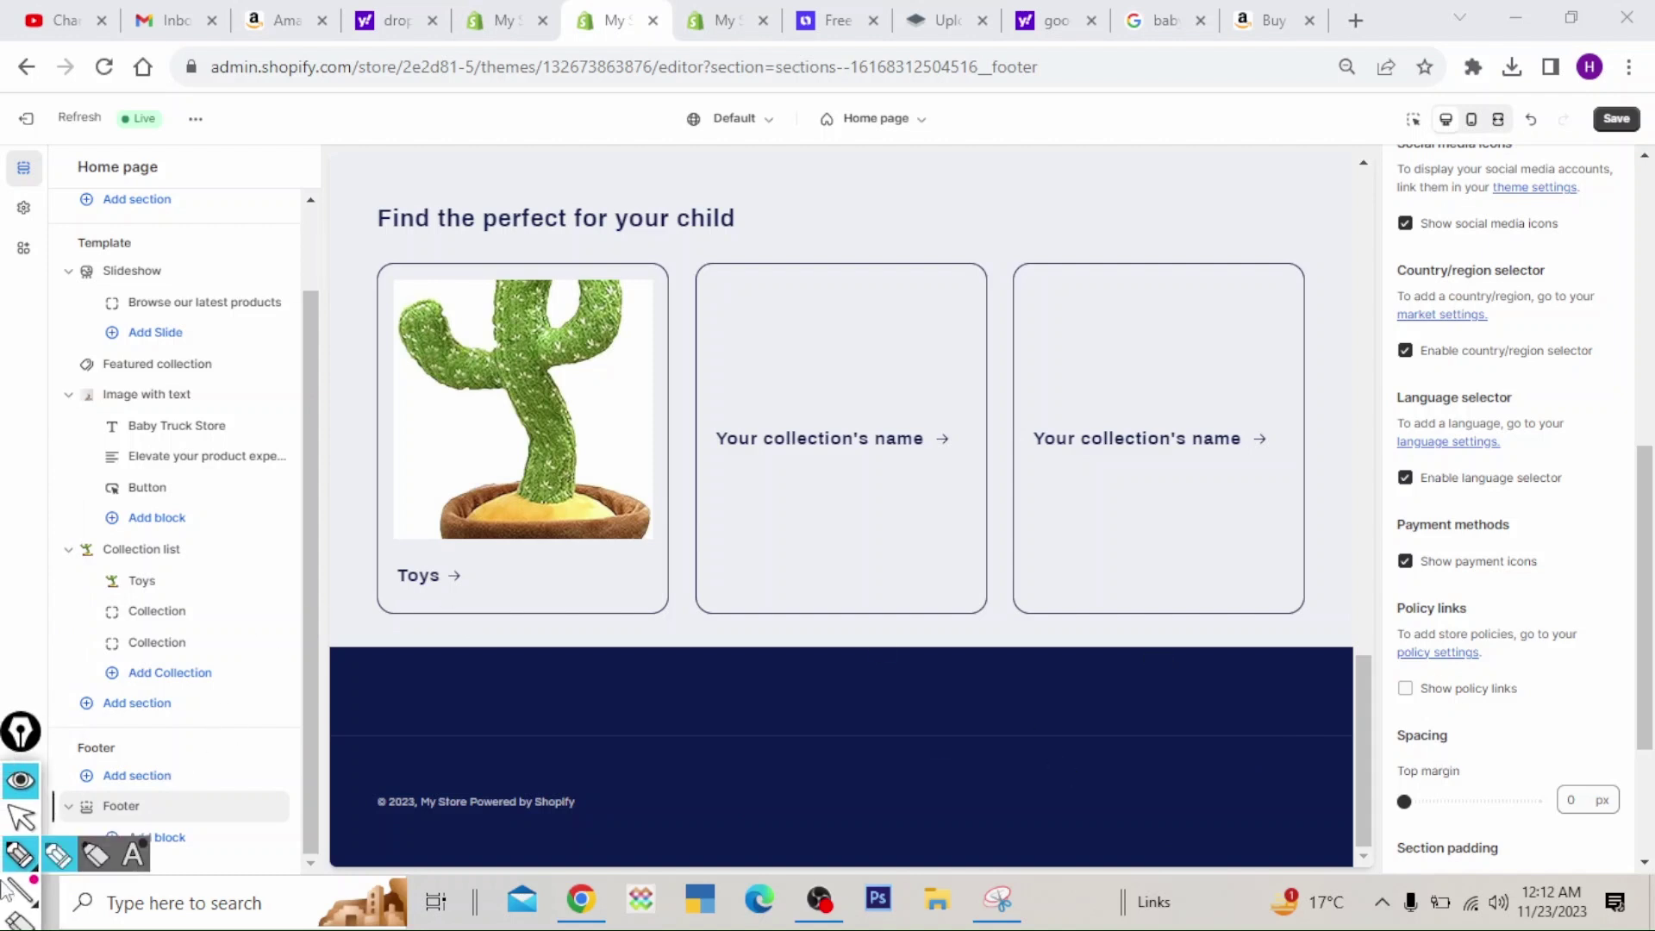
# - Mark the Policy links settings and the Show policy links option with the red annotation pen
pyautogui.moveTo(1383, 581)
pyautogui.mouseDown()
pyautogui.moveTo(1644, 647)
pyautogui.moveTo(1650, 870)
pyautogui.moveTo(1397, 583)
pyautogui.moveTo(1389, 876)
pyautogui.mouseUp()
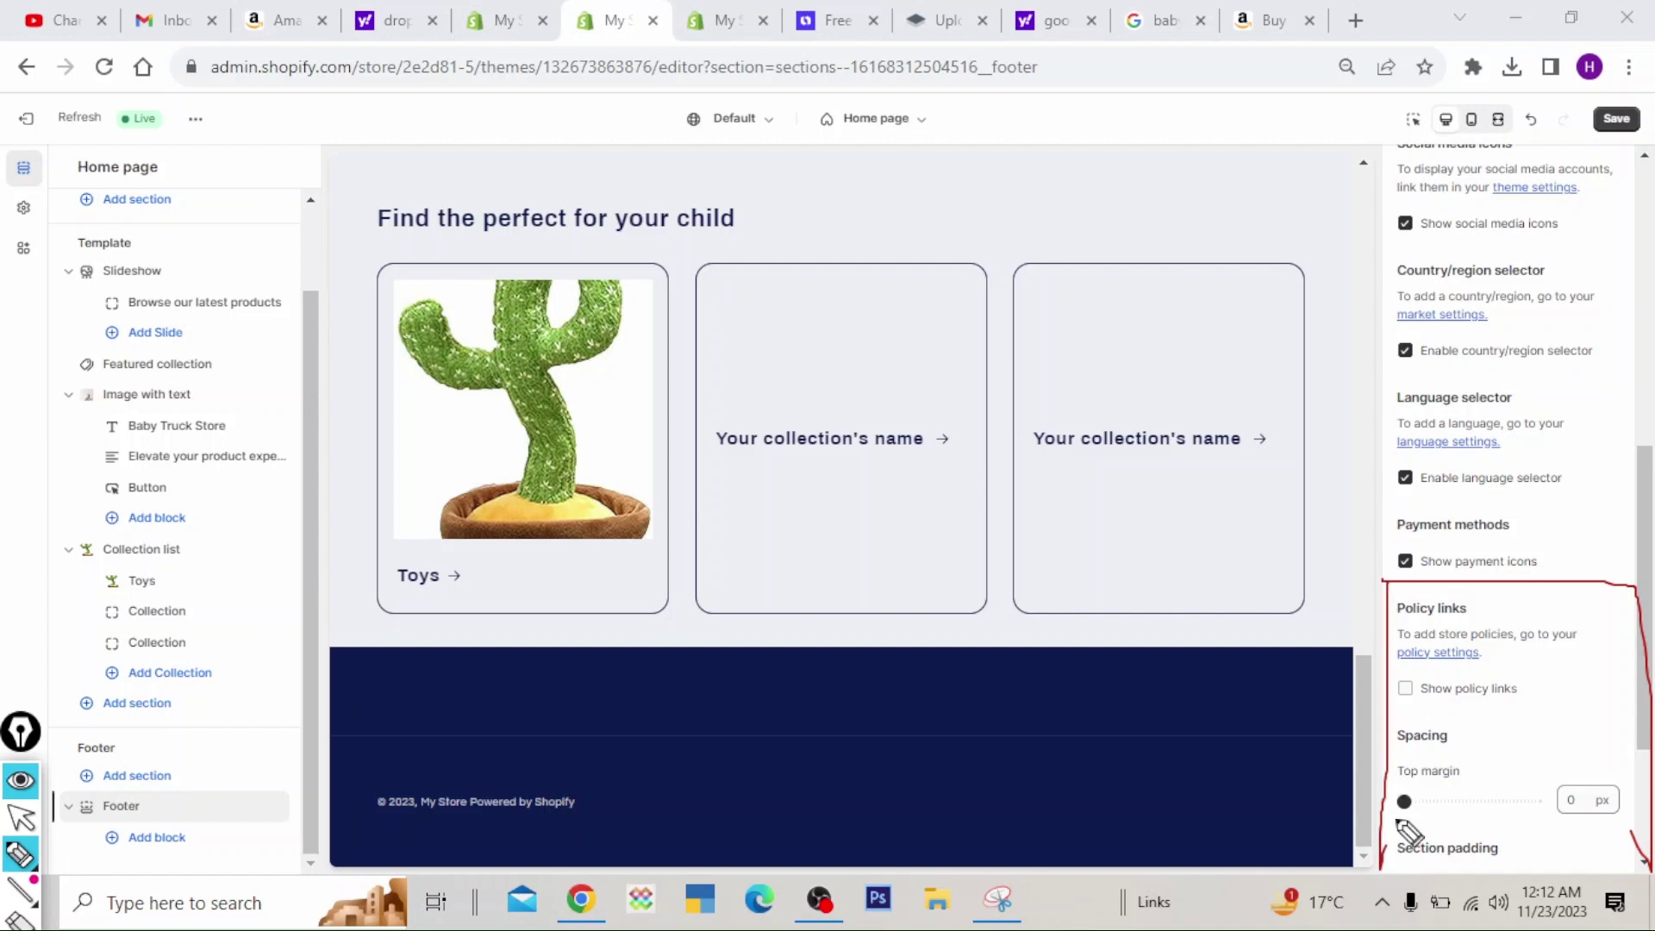
pyautogui.moveTo(1366, 668); pyautogui.dragTo(1480, 667)
pyautogui.moveTo(1377, 598); pyautogui.dragTo(1347, 597)
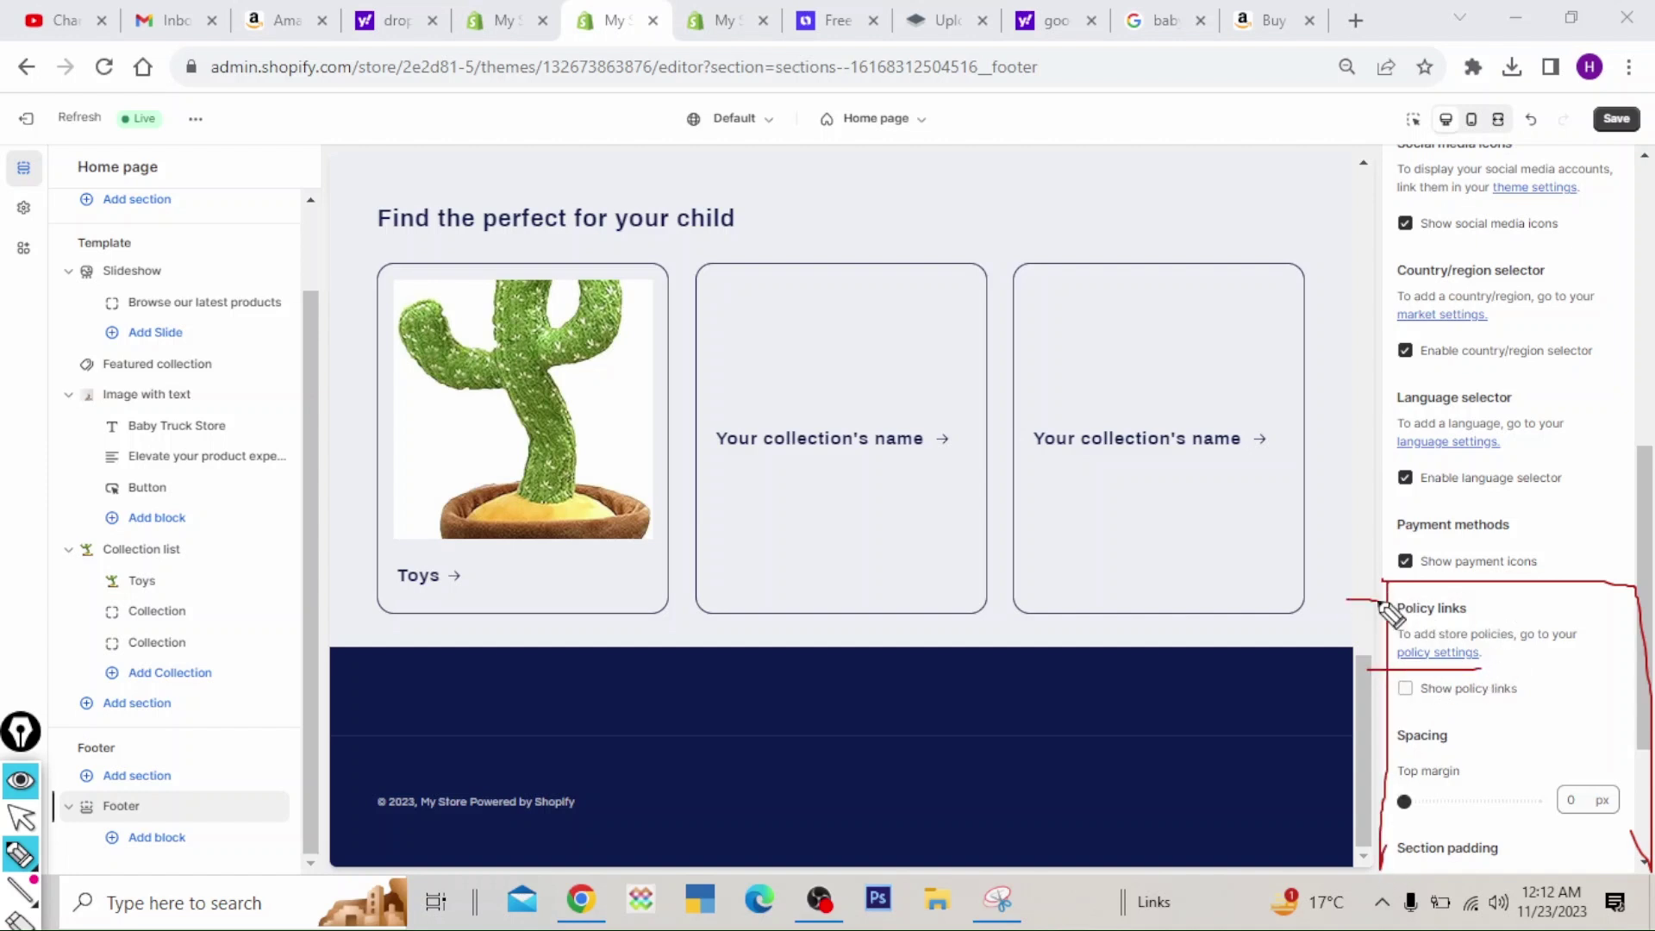
pyautogui.moveTo(1363, 670)
pyautogui.mouseDown()
pyautogui.moveTo(1475, 672)
pyautogui.moveTo(1383, 708)
pyautogui.moveTo(1372, 681)
pyautogui.mouseUp()
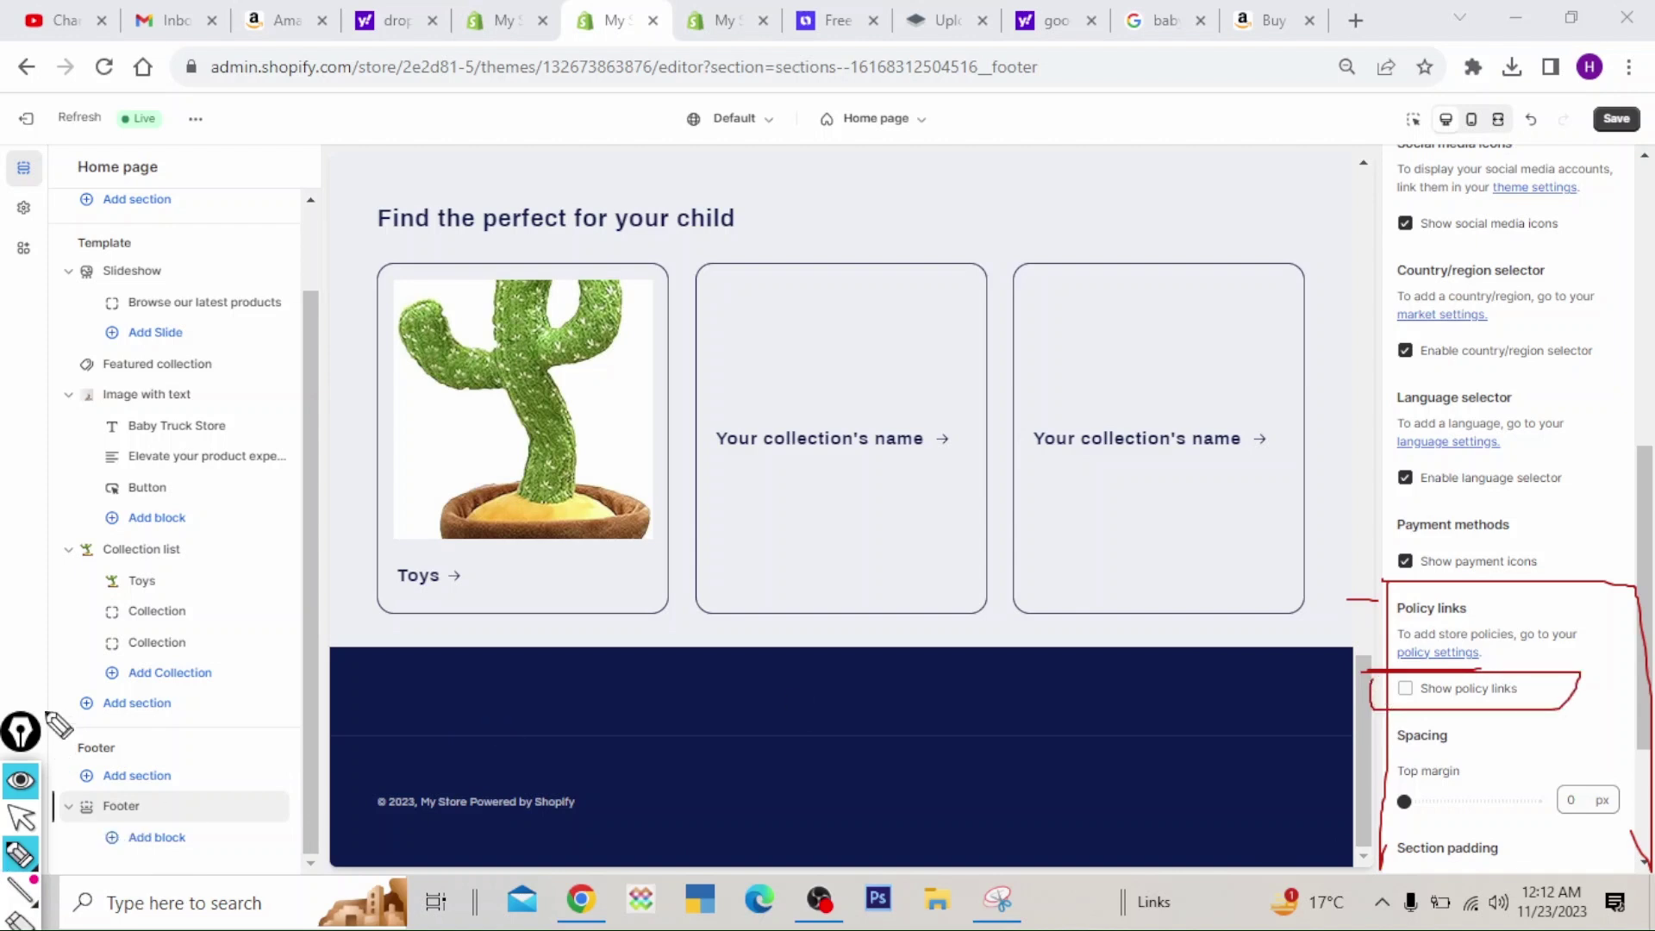
# - Clear the pen marks and enable Show policy links for the footer
pyautogui.moveTo(26, 733); pyautogui.dragTo(45, 482)
pyautogui.click(45, 786)
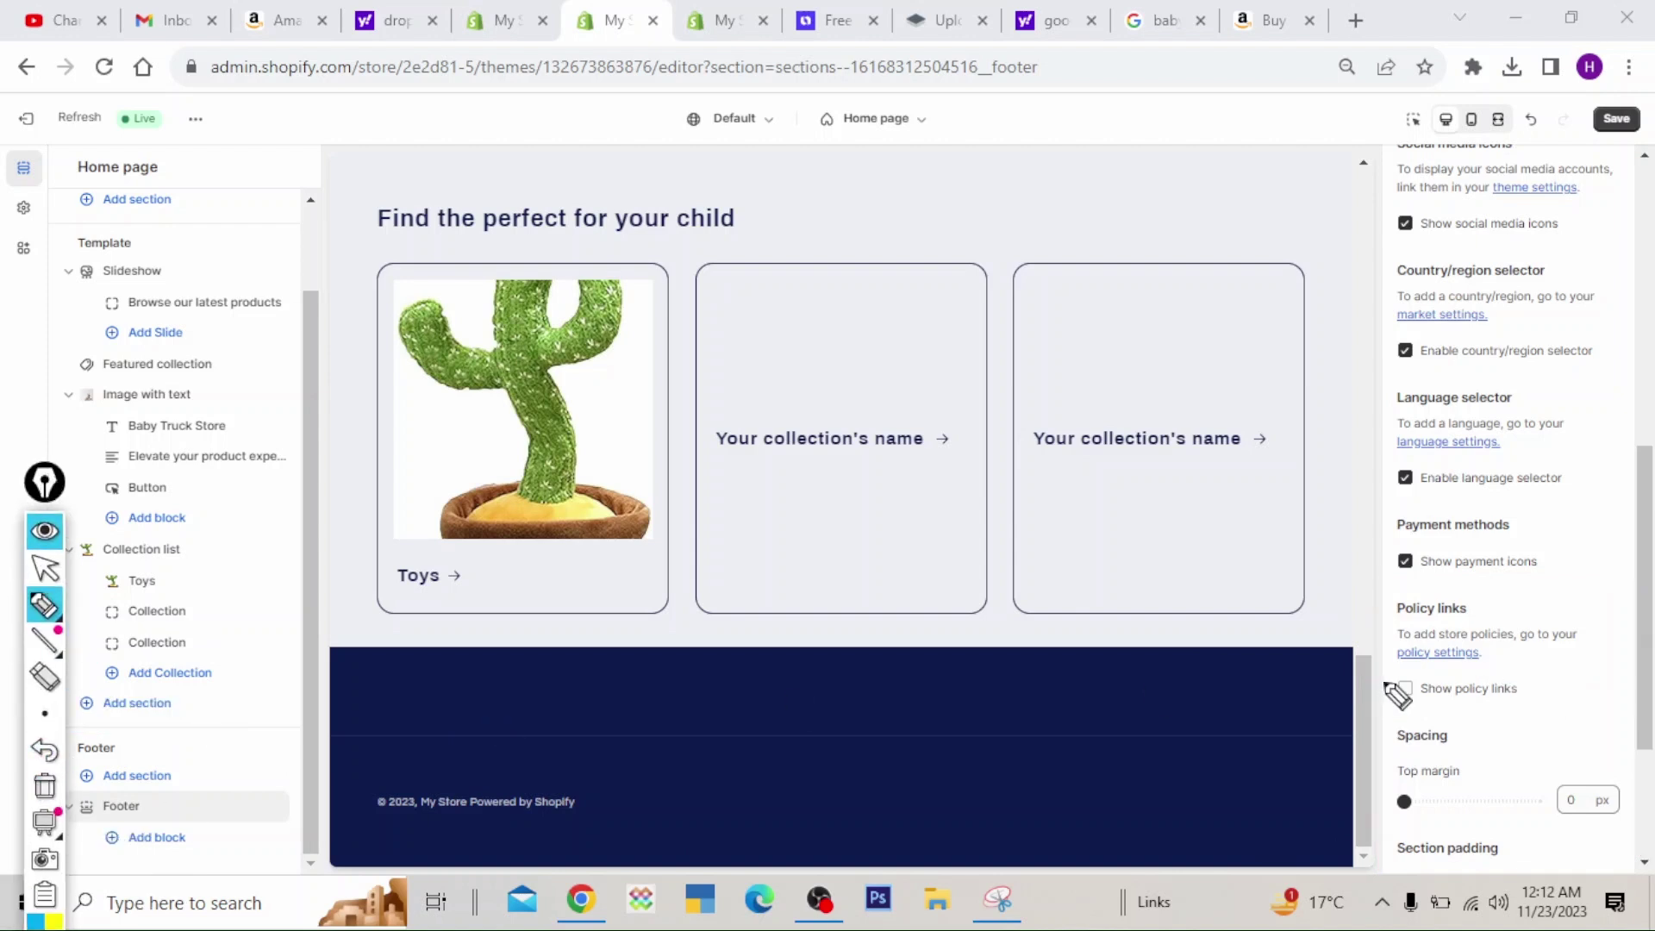
pyautogui.click(45, 568)
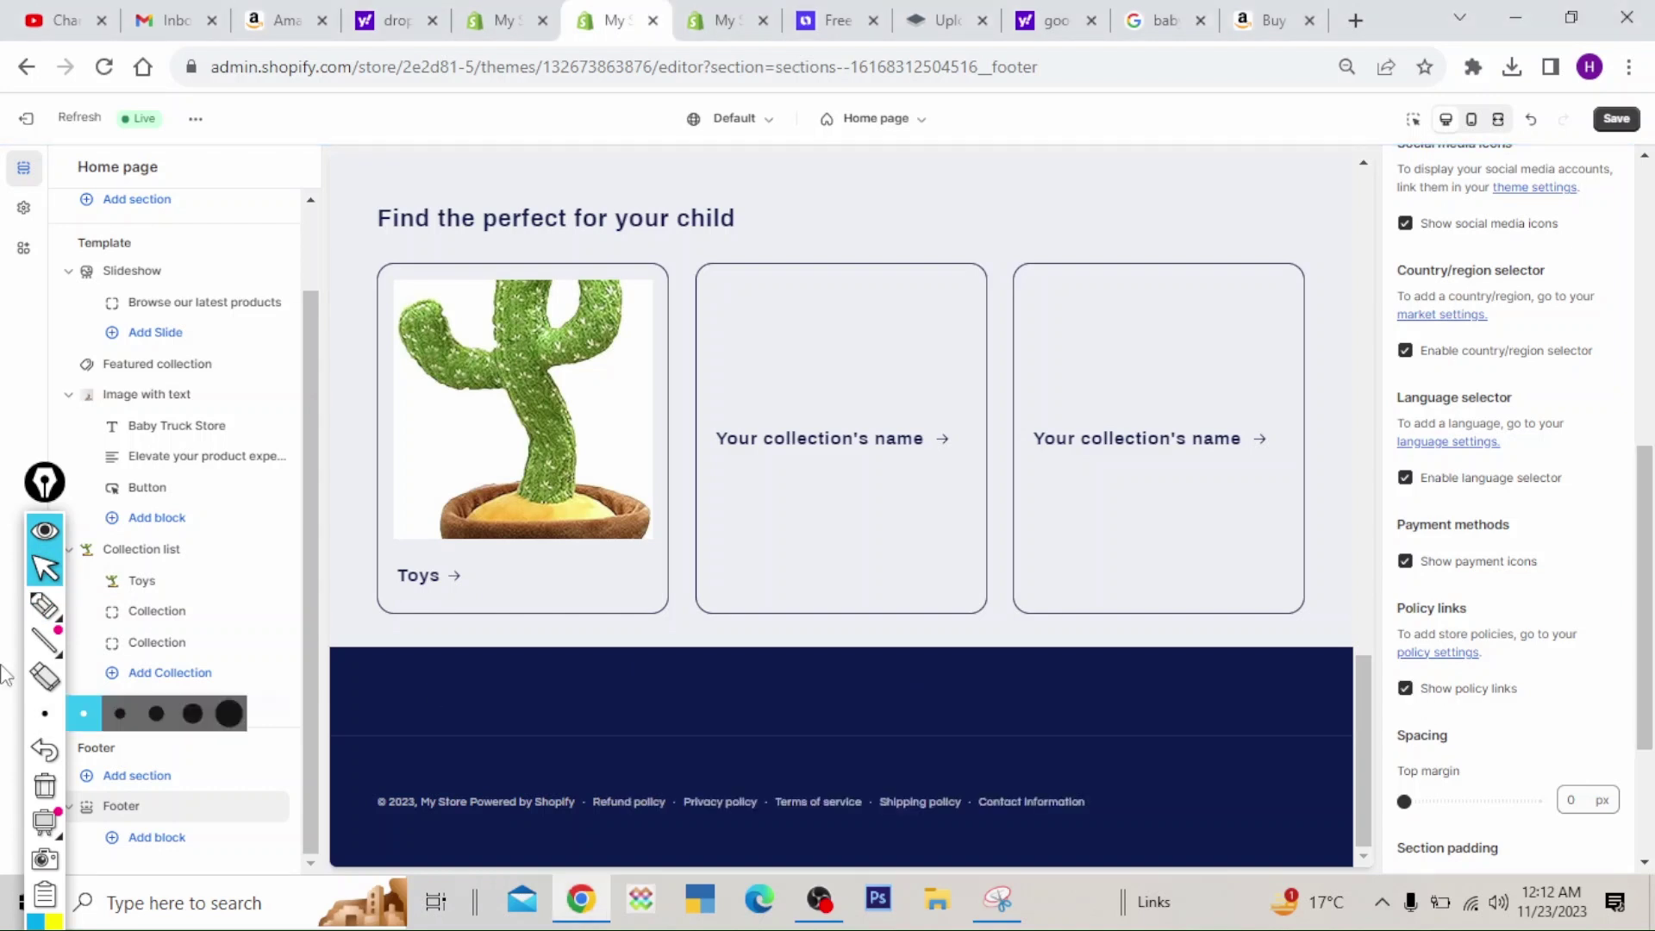
# - Mark each of the five policy links in the footer with the red annotation pen and clear the marks
pyautogui.click(45, 606)
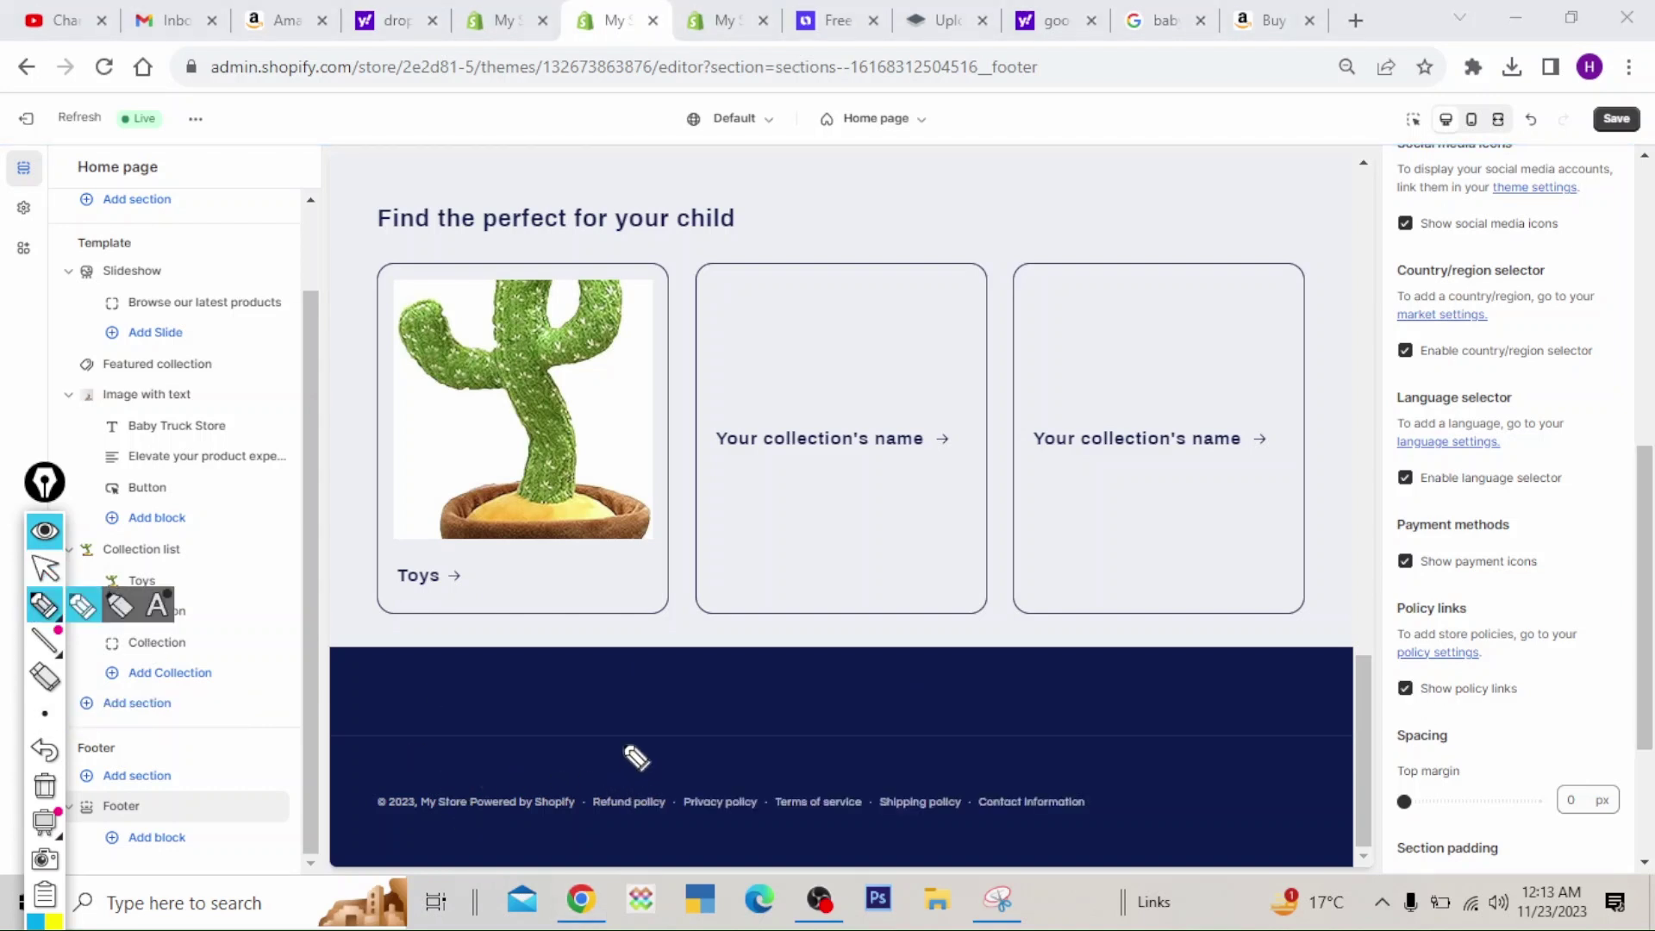
pyautogui.moveTo(627, 735); pyautogui.dragTo(635, 779)
pyautogui.moveTo(732, 755); pyautogui.dragTo(729, 787)
pyautogui.moveTo(806, 751); pyautogui.dragTo(815, 787)
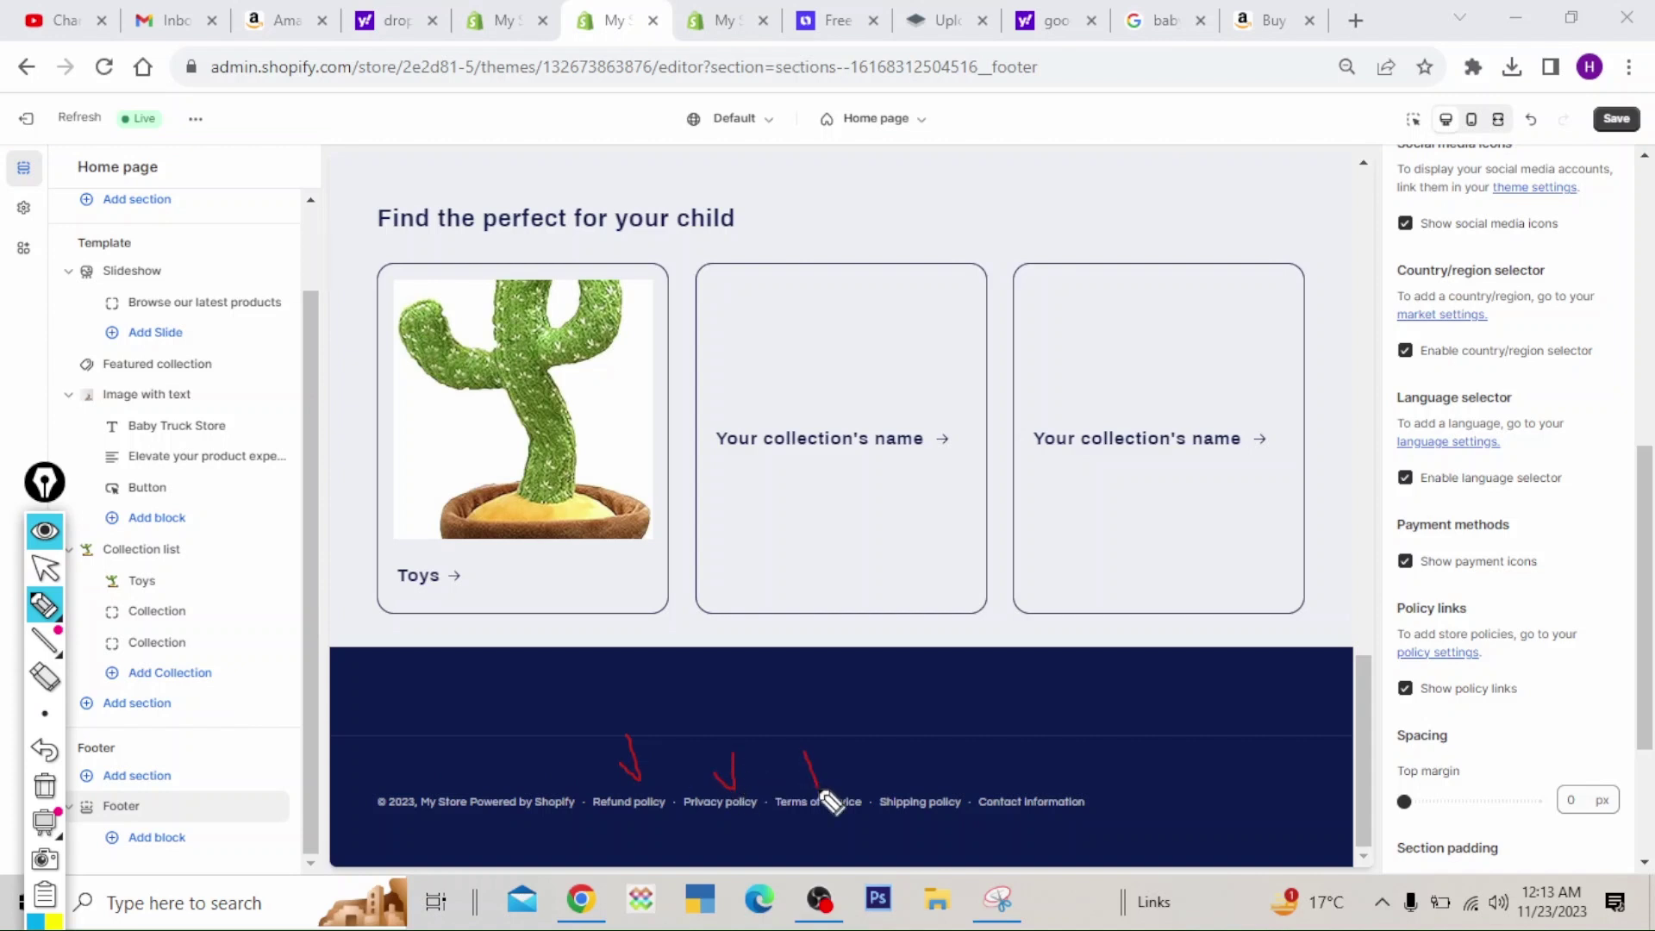
pyautogui.moveTo(946, 756)
pyautogui.mouseDown()
pyautogui.moveTo(945, 790)
pyautogui.moveTo(924, 781)
pyautogui.mouseUp()
pyautogui.moveTo(1052, 756); pyautogui.dragTo(1052, 786)
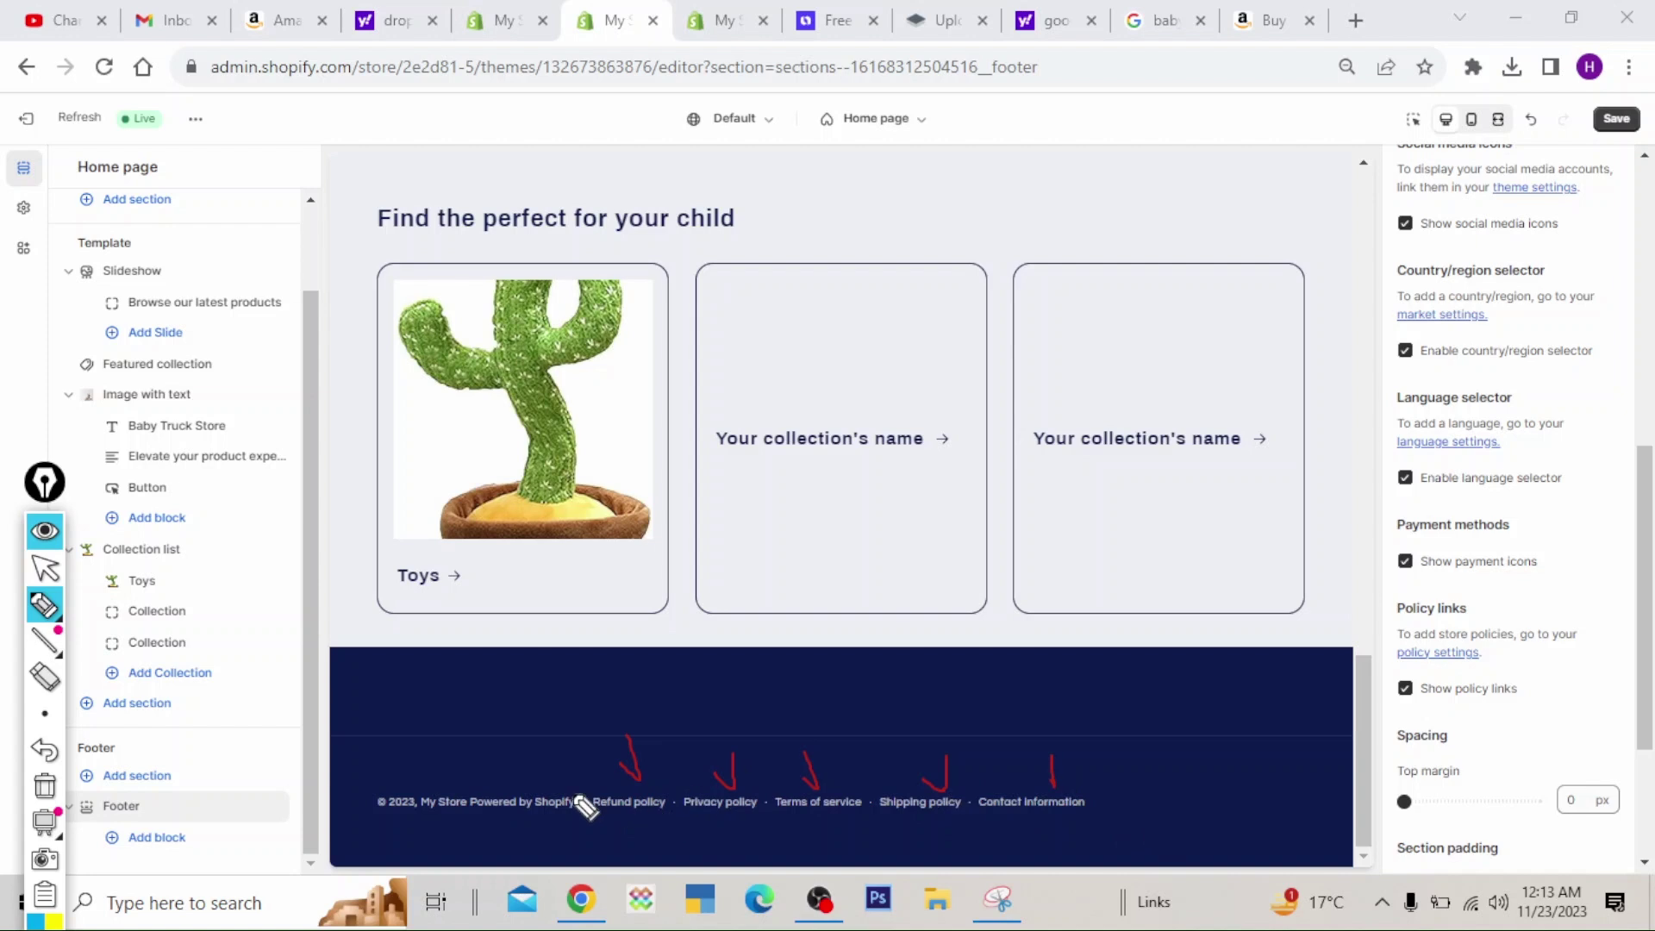
pyautogui.click(45, 786)
pyautogui.moveTo(45, 638)
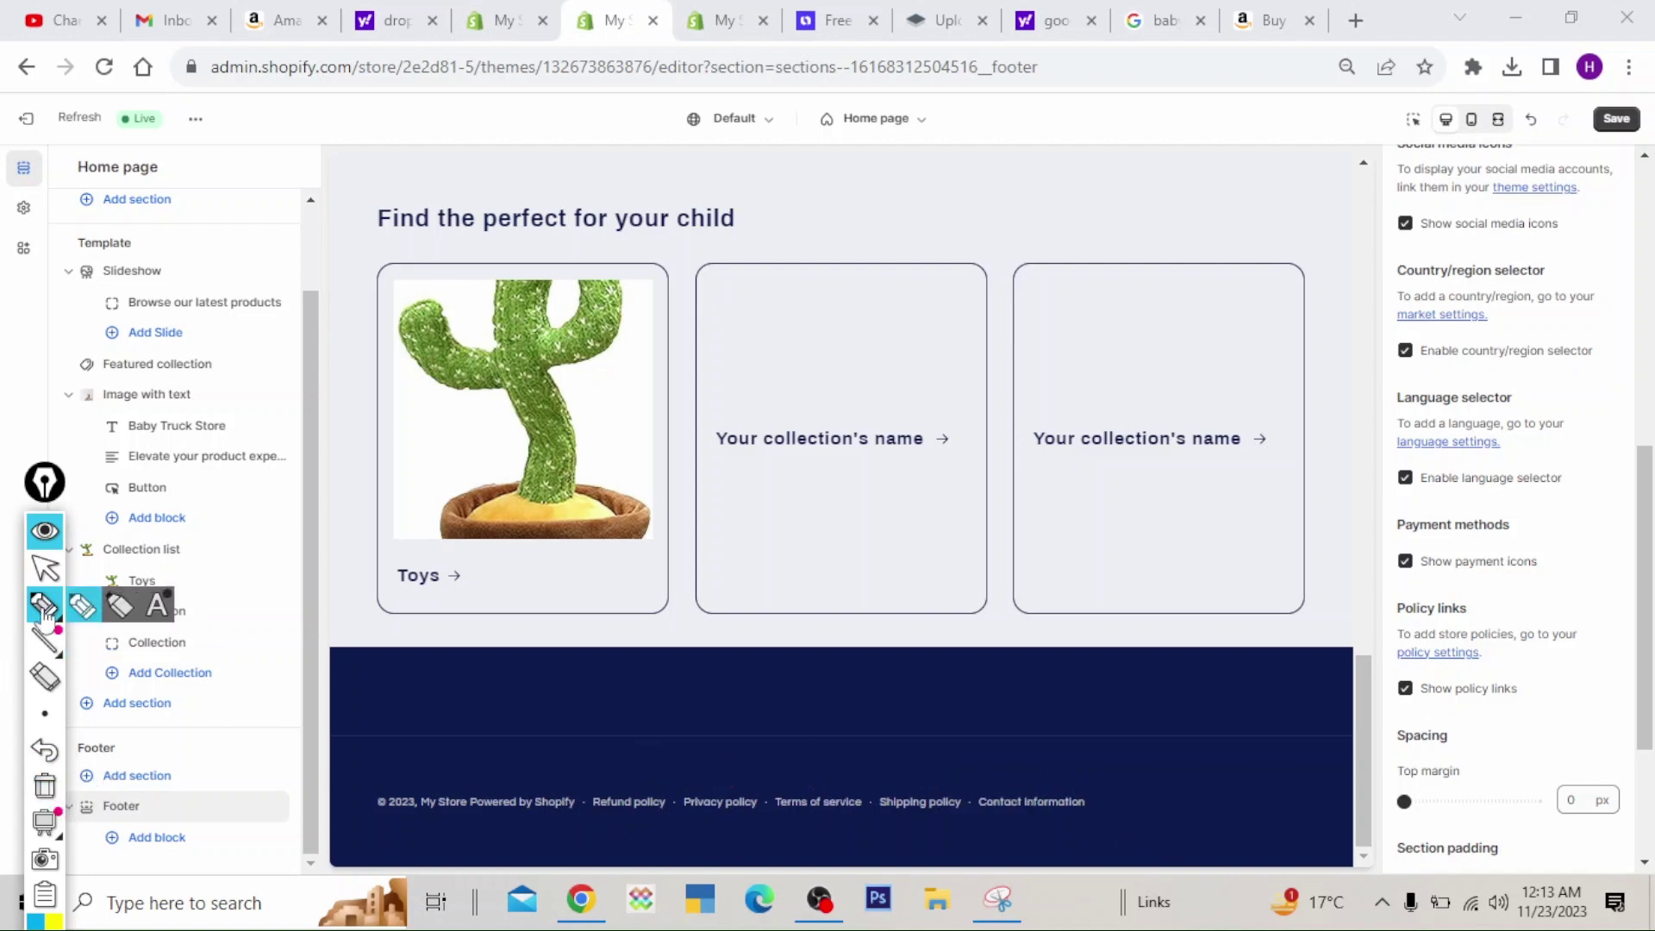
# - Save the footer changes to the theme
pyautogui.click(53, 566)
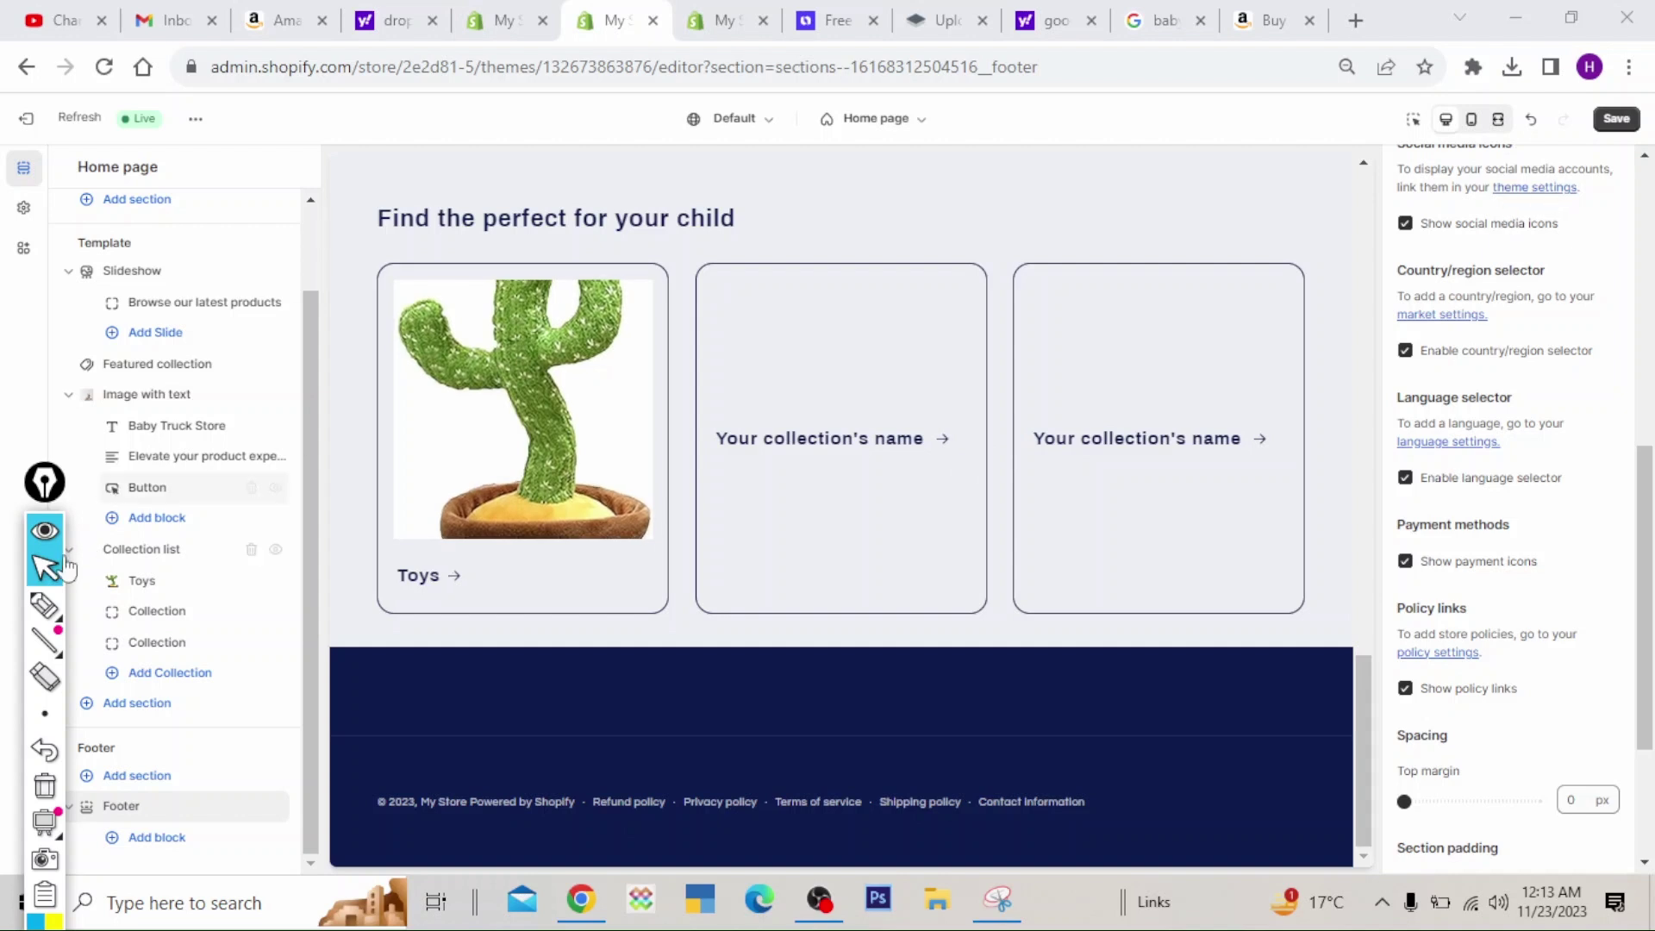
pyautogui.click(1613, 120)
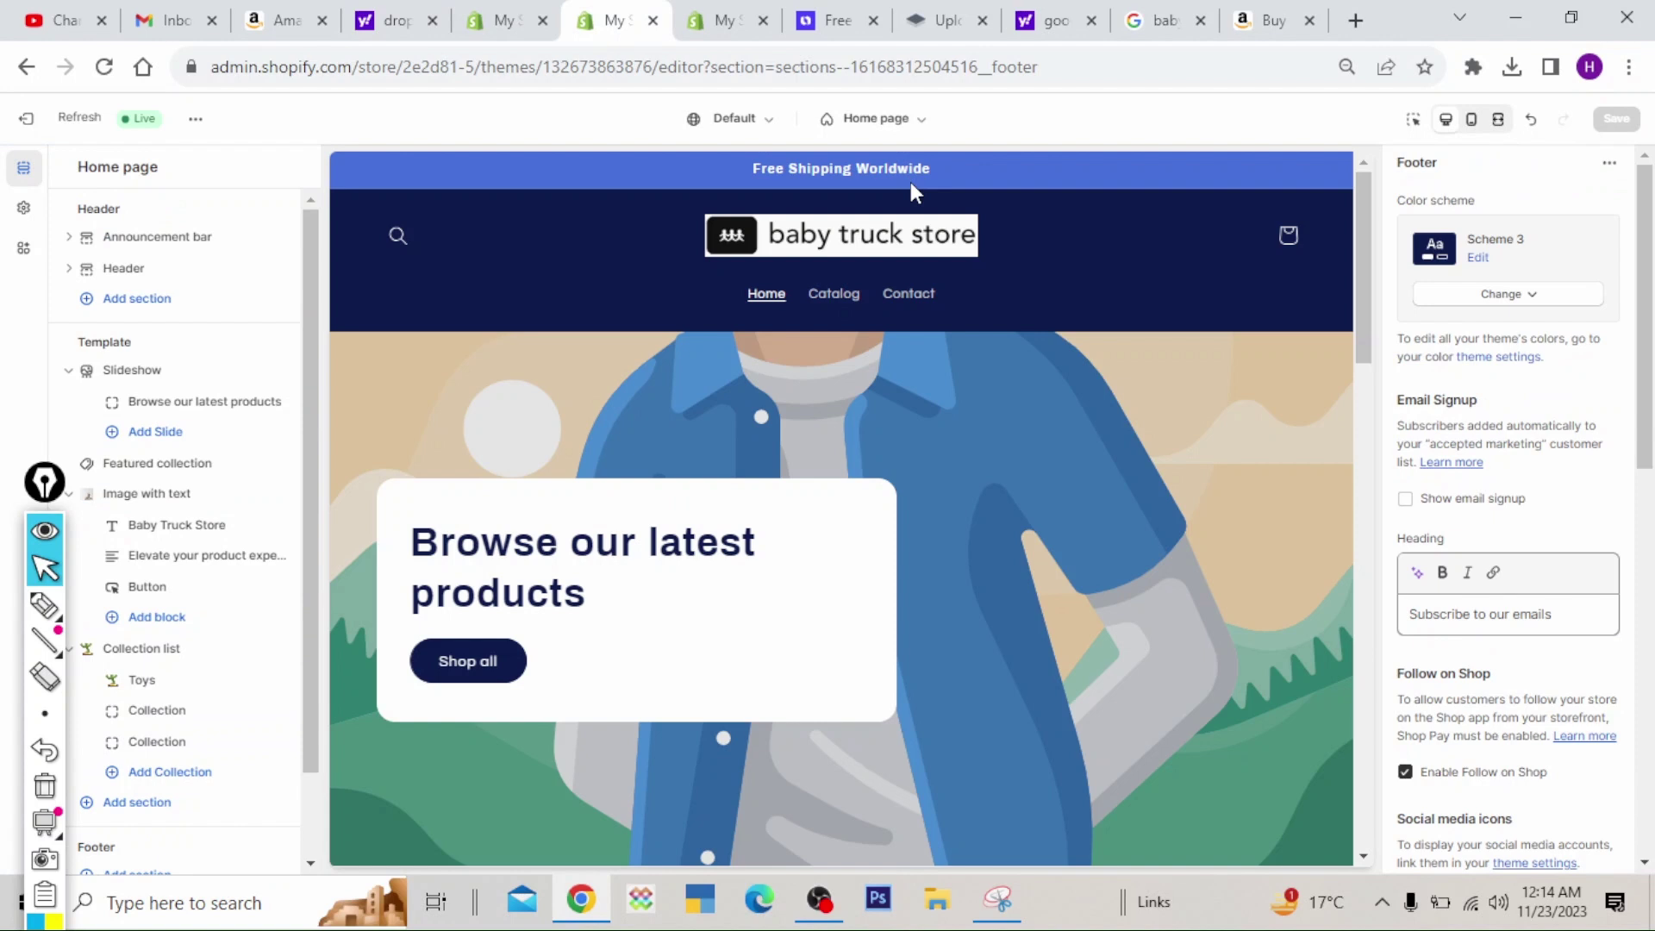
# - Outline the Home, Catalog and Contact links in the header with the red annotation pen and clear the marks
pyautogui.click(45, 605)
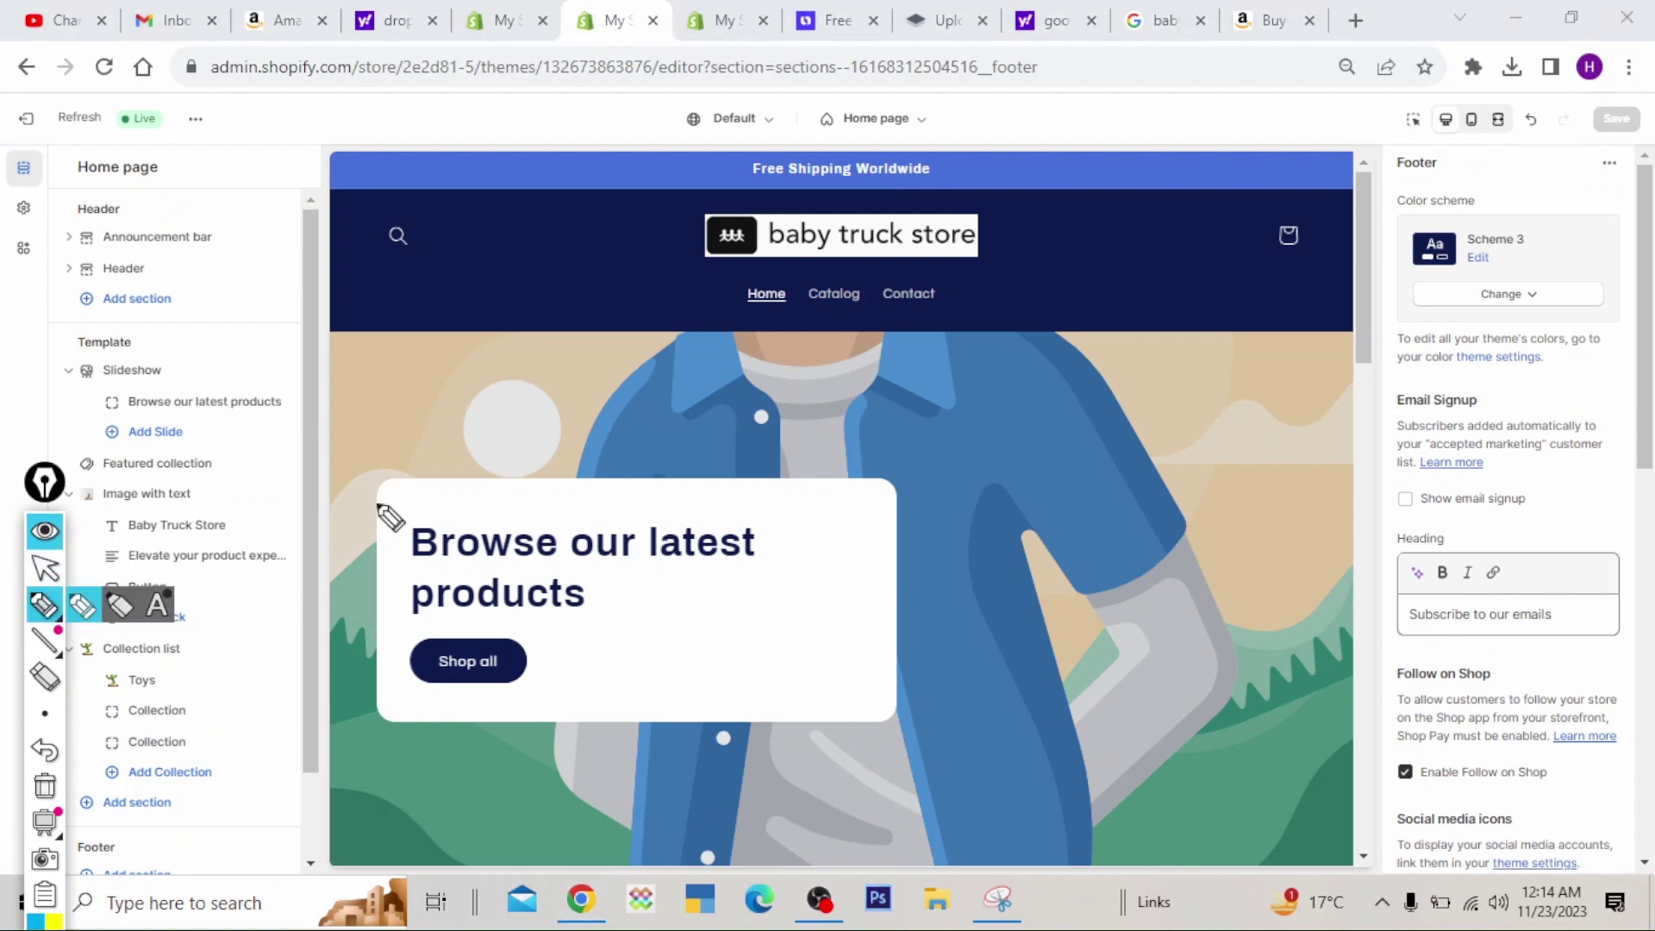
pyautogui.moveTo(672, 269)
pyautogui.mouseDown()
pyautogui.moveTo(1042, 277)
pyautogui.moveTo(930, 325)
pyautogui.moveTo(694, 313)
pyautogui.mouseUp()
pyautogui.moveTo(559, 316)
pyautogui.mouseDown()
pyautogui.moveTo(642, 293)
pyautogui.moveTo(636, 325)
pyautogui.mouseUp()
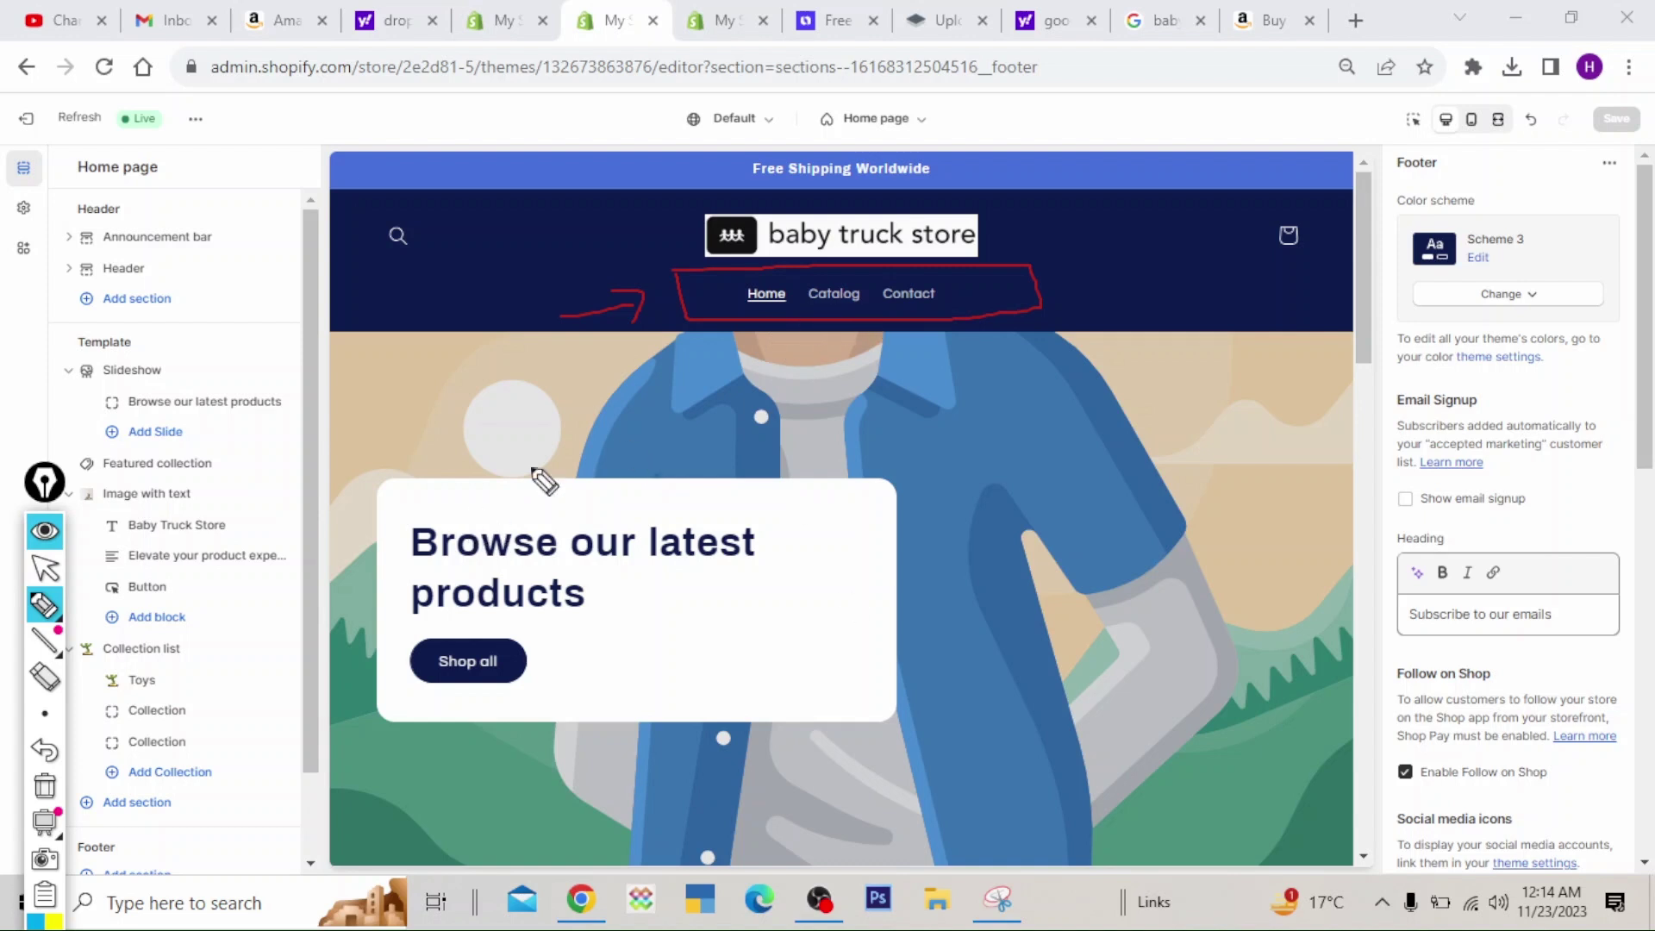
pyautogui.click(45, 786)
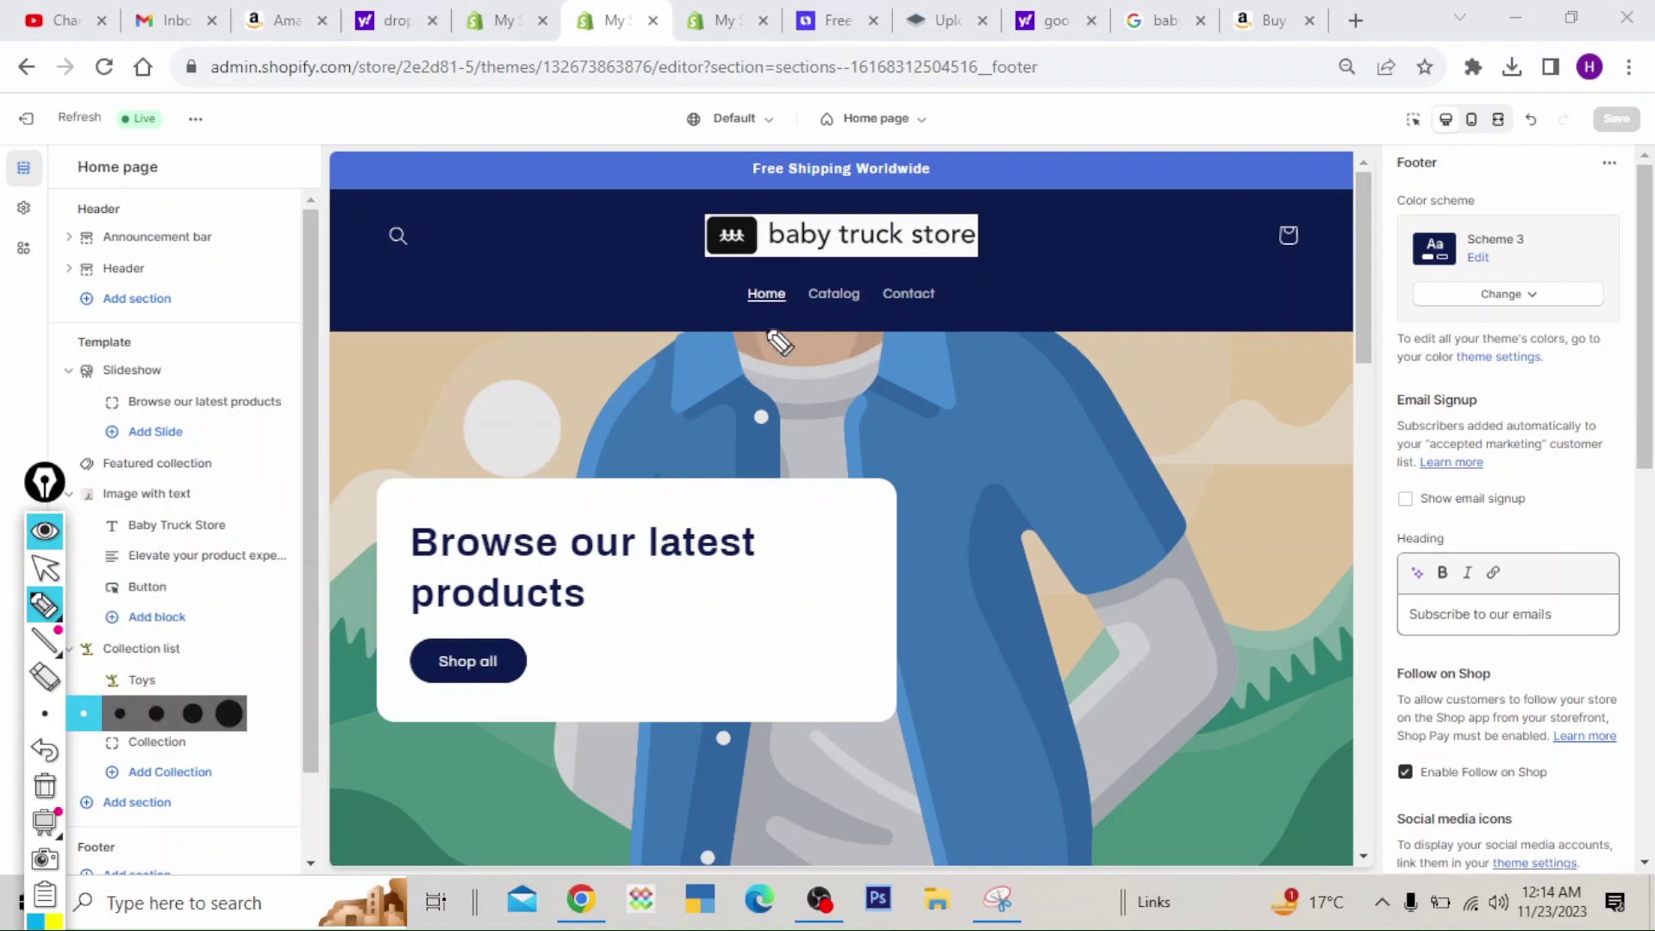
pyautogui.moveTo(693, 293)
pyautogui.mouseDown()
pyautogui.moveTo(979, 280)
pyautogui.moveTo(817, 329)
pyautogui.moveTo(677, 286)
pyautogui.mouseUp()
pyautogui.click(45, 786)
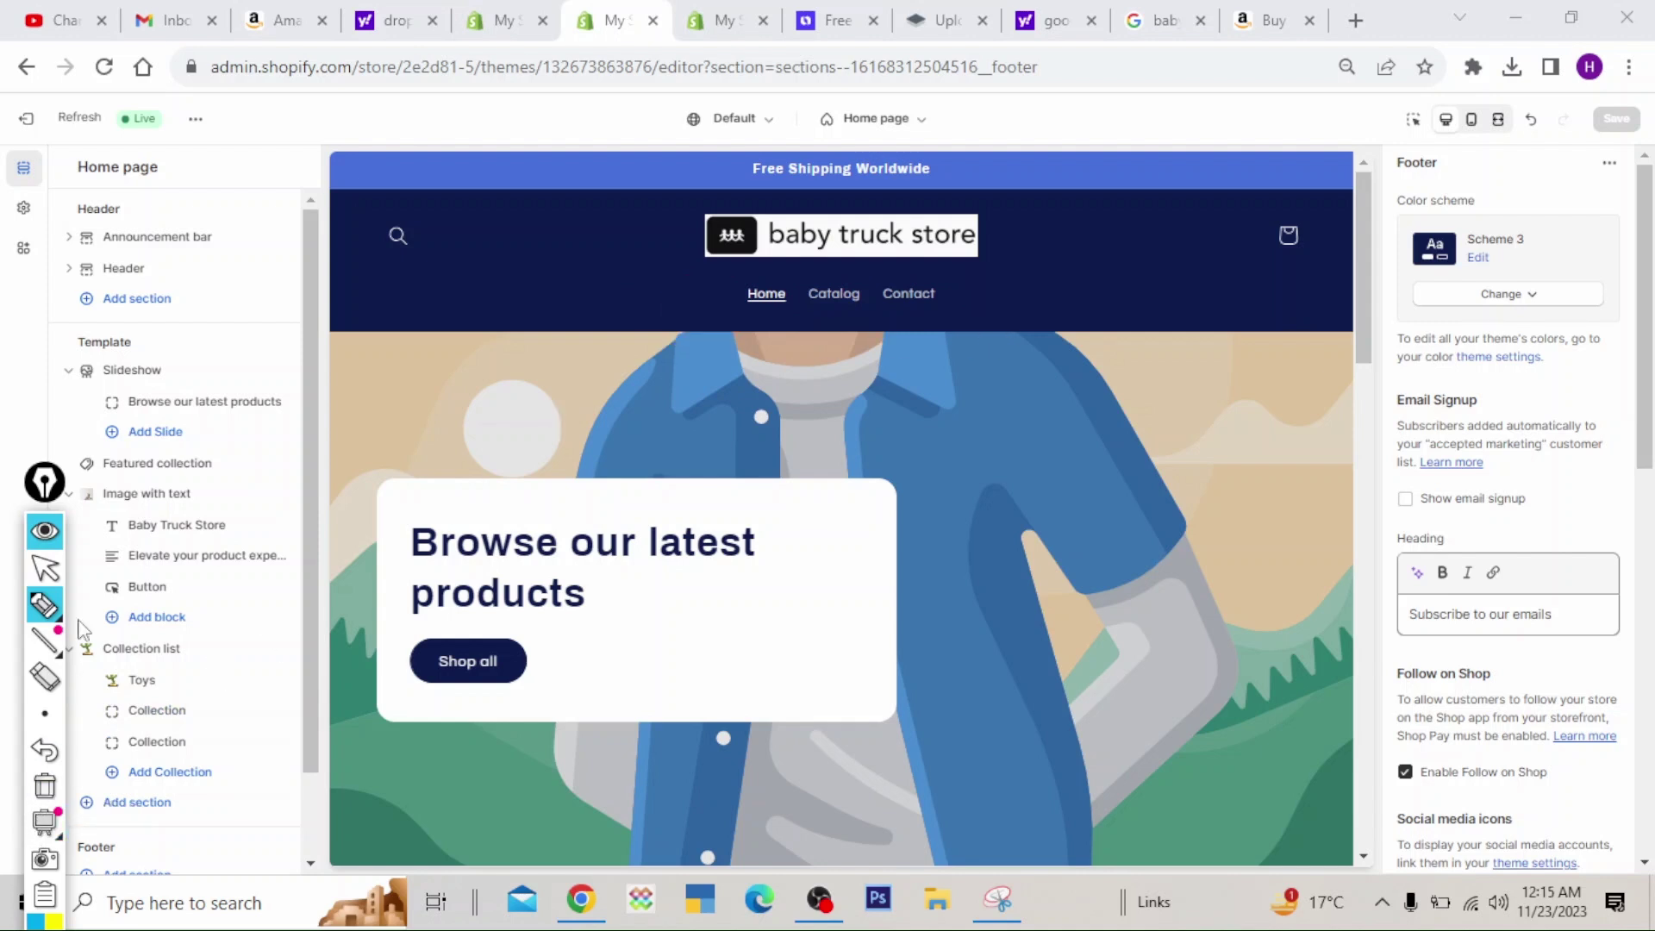
# - Return to the store admin, go to its Home page and move the annotation toolbar off the navigation
pyautogui.click(45, 569)
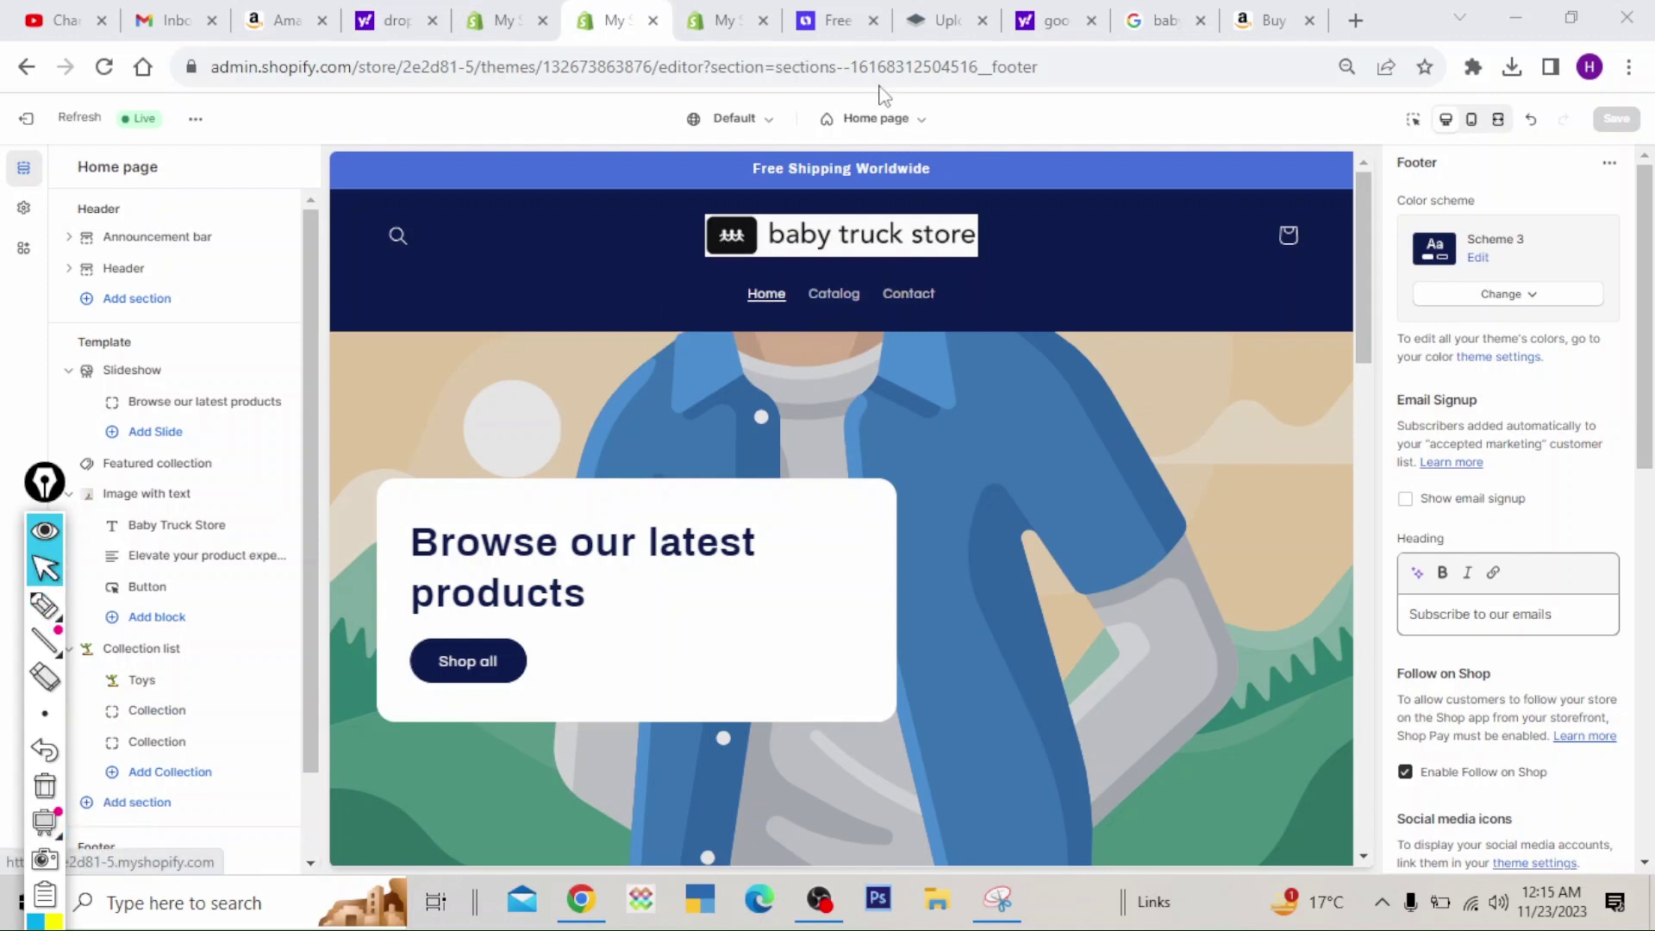
pyautogui.click(720, 17)
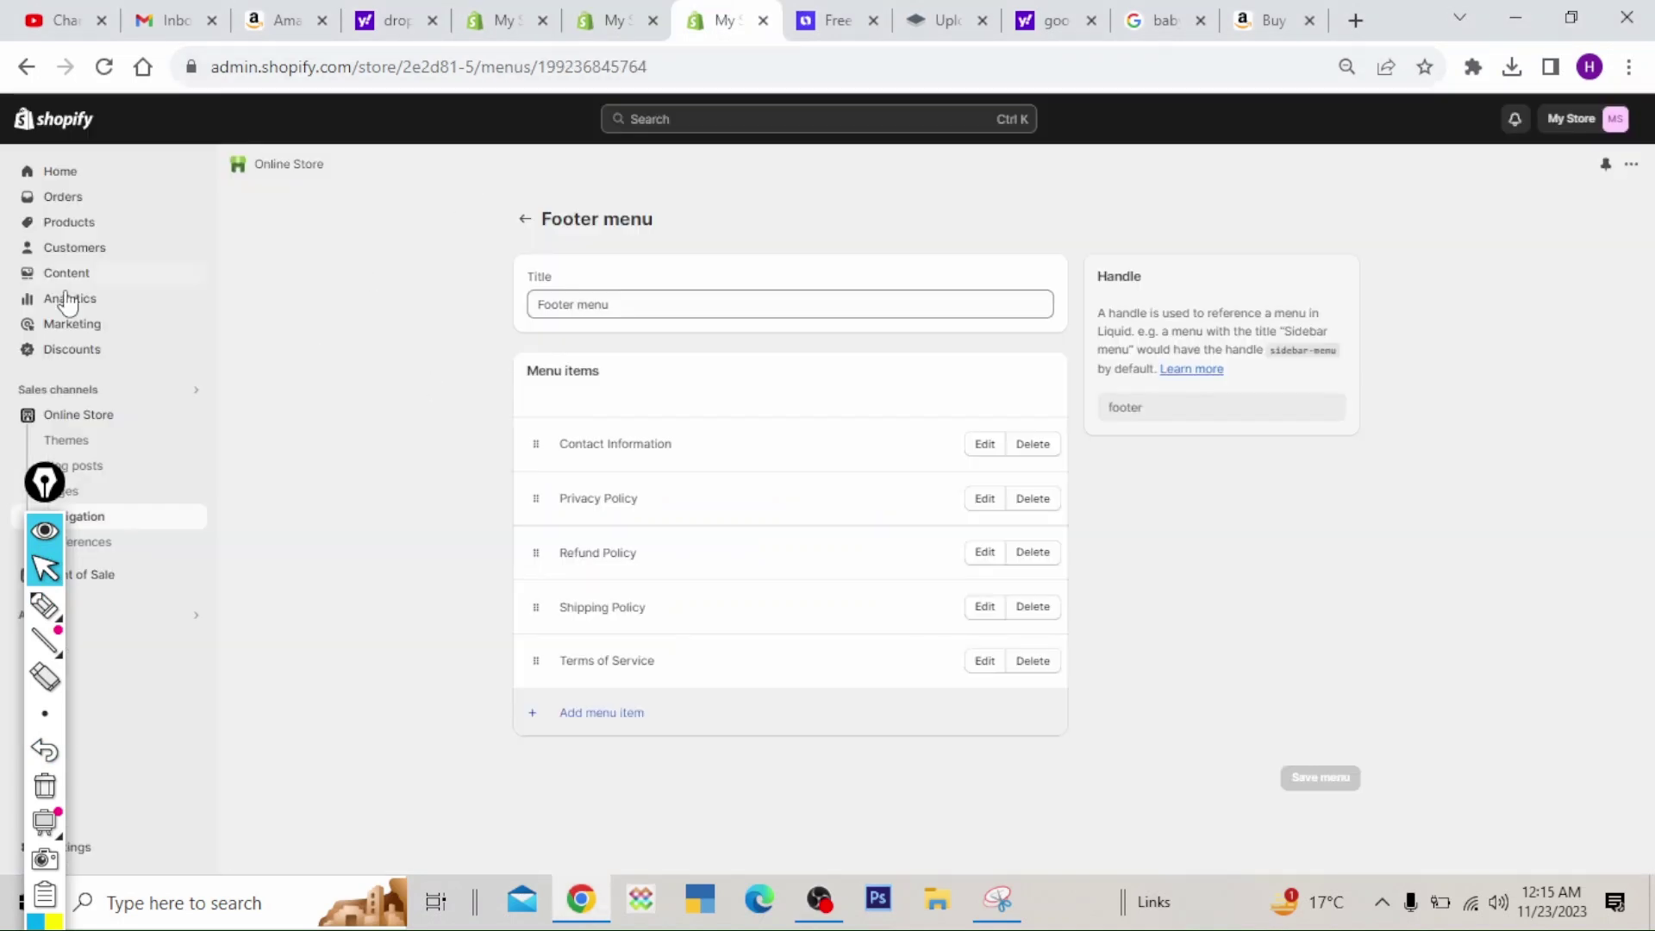
pyautogui.click(53, 173)
pyautogui.moveTo(46, 484)
pyautogui.mouseDown()
pyautogui.moveTo(263, 528)
pyautogui.moveTo(355, 514)
pyautogui.mouseUp()
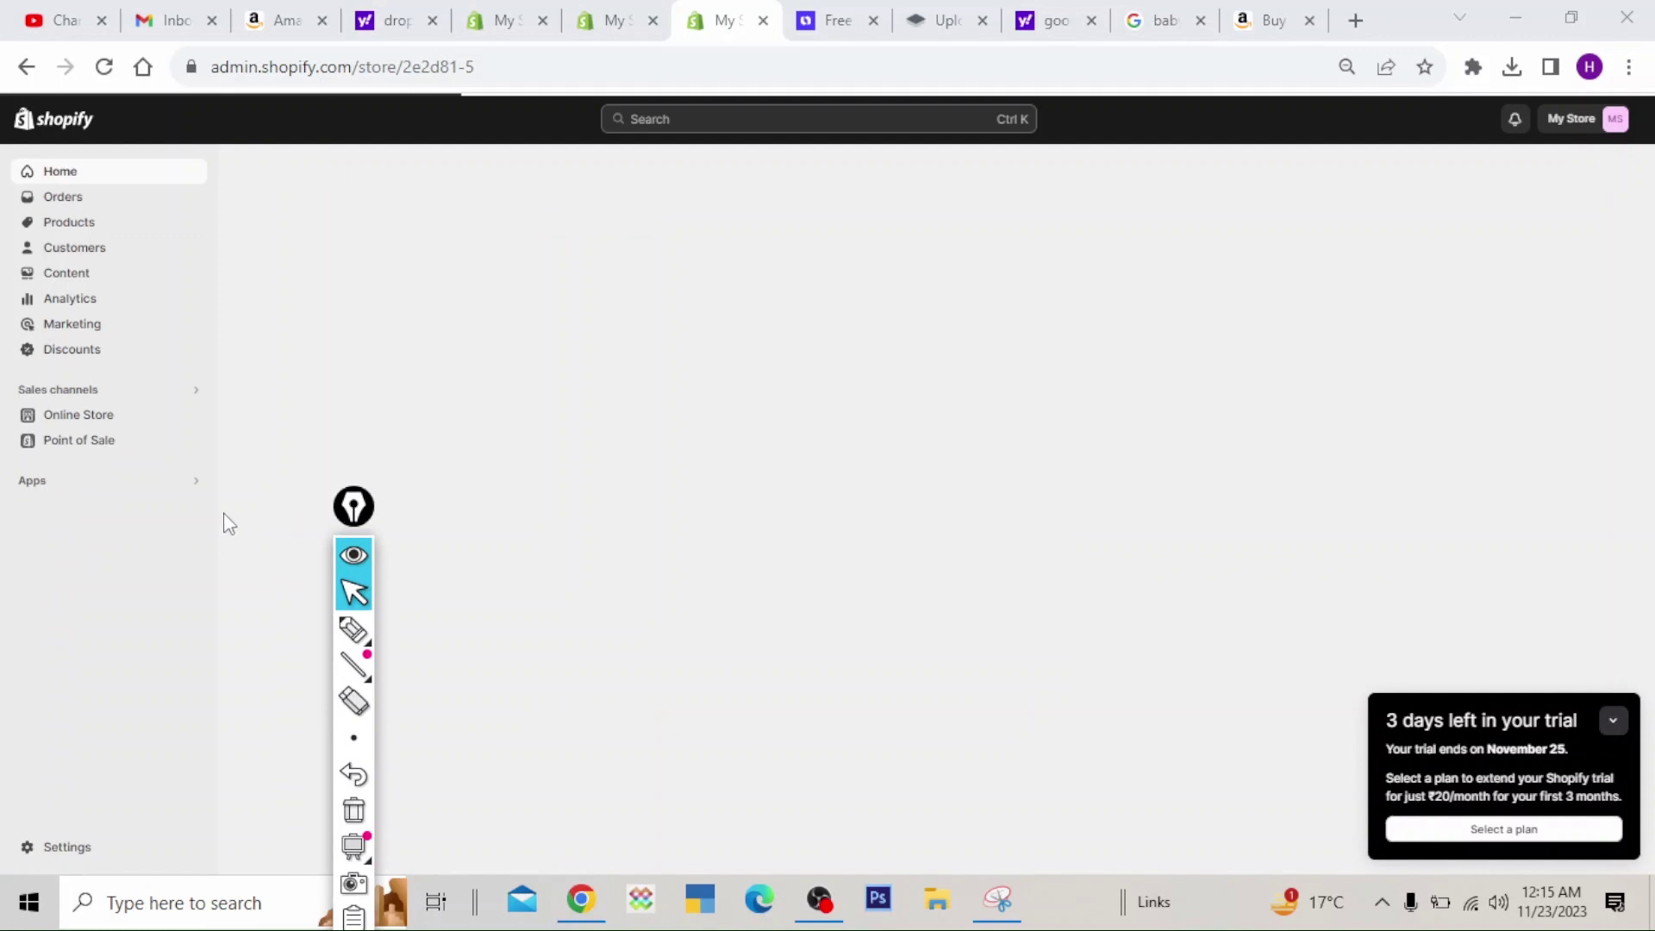
# - Open the Main menu from the online store's navigation settings and move the annotation toolbar clear of the menu items
pyautogui.click(72, 419)
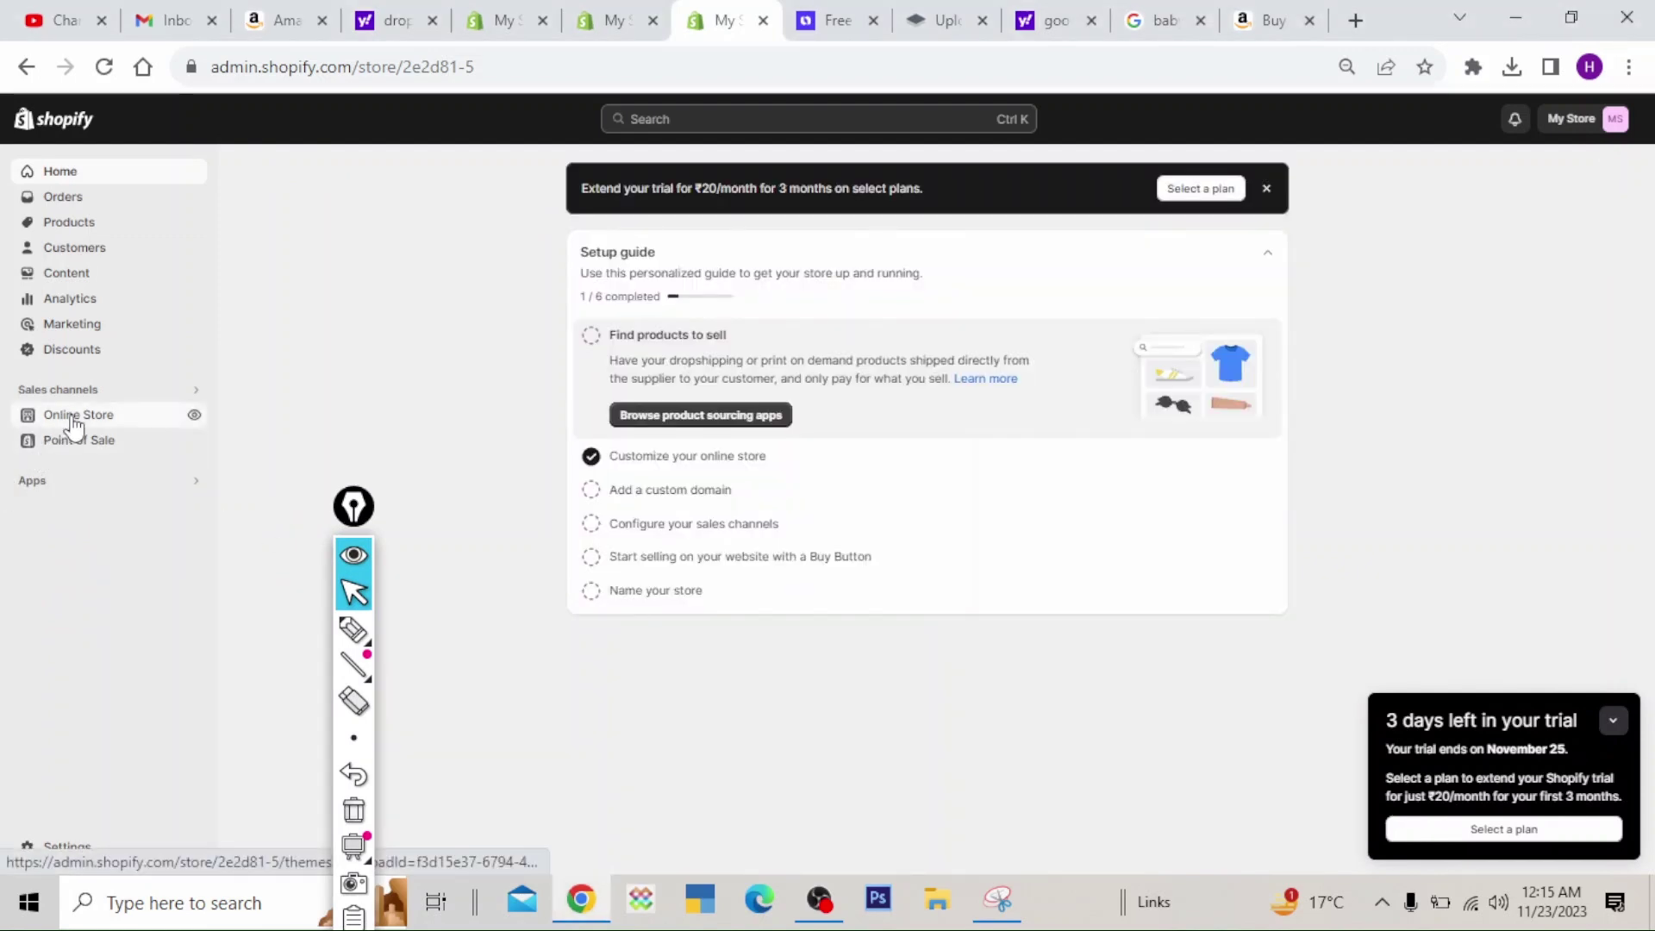
pyautogui.moveTo(353, 507)
pyautogui.mouseDown()
pyautogui.moveTo(71, 528)
pyautogui.moveTo(258, 543)
pyautogui.mouseUp()
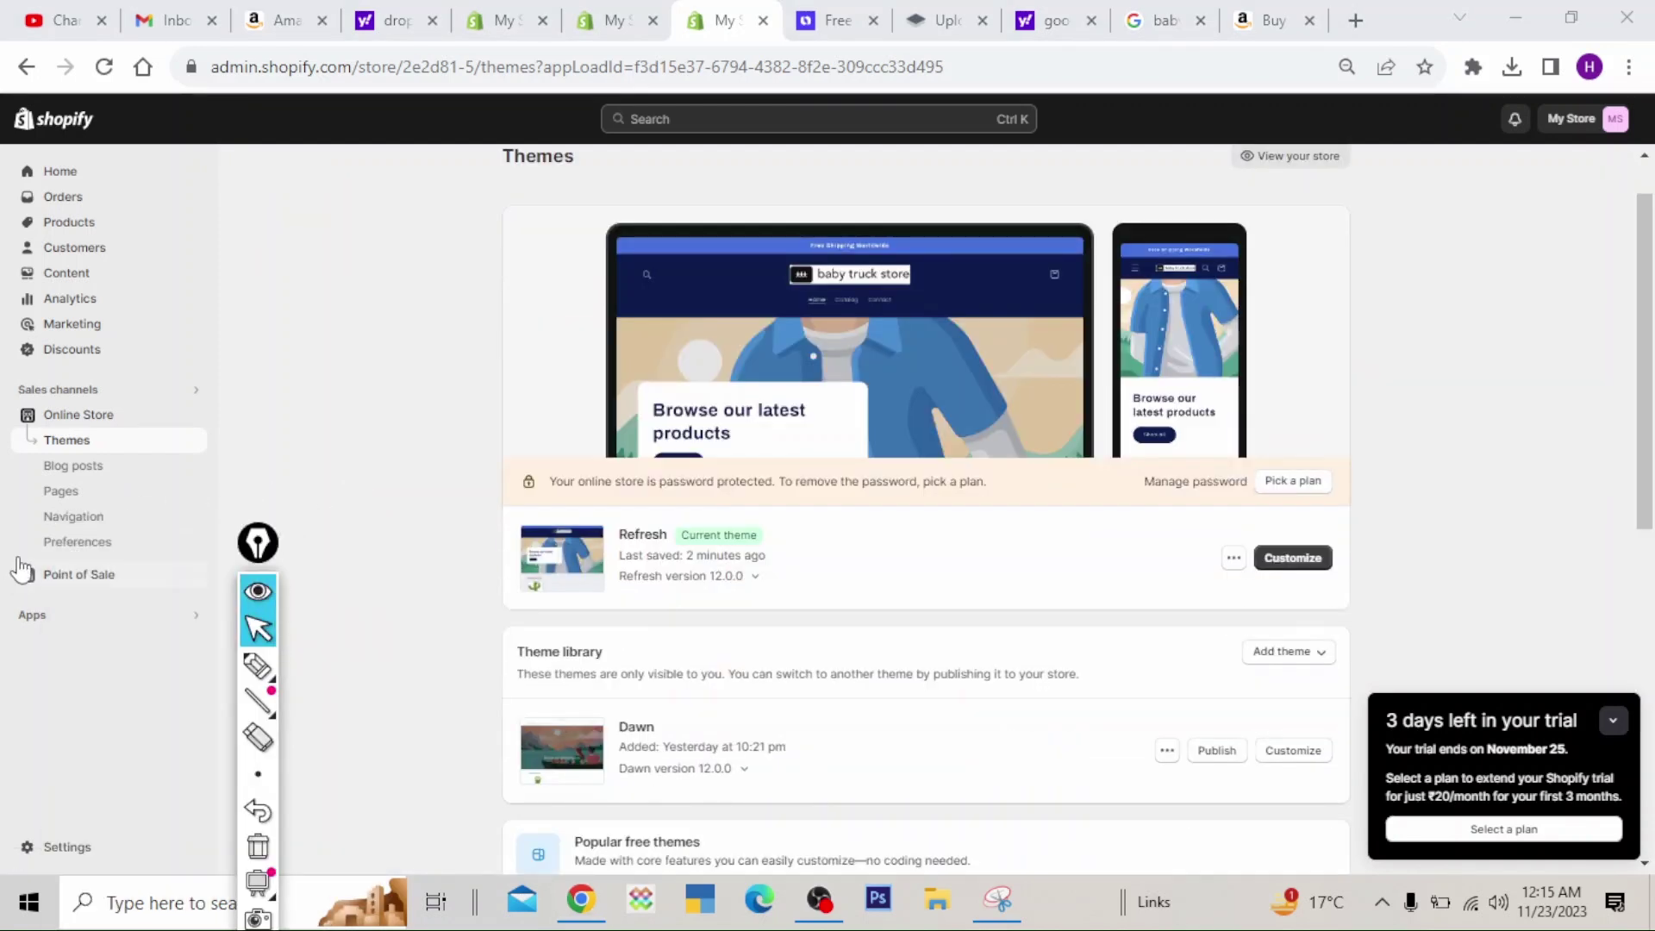
pyautogui.click(65, 520)
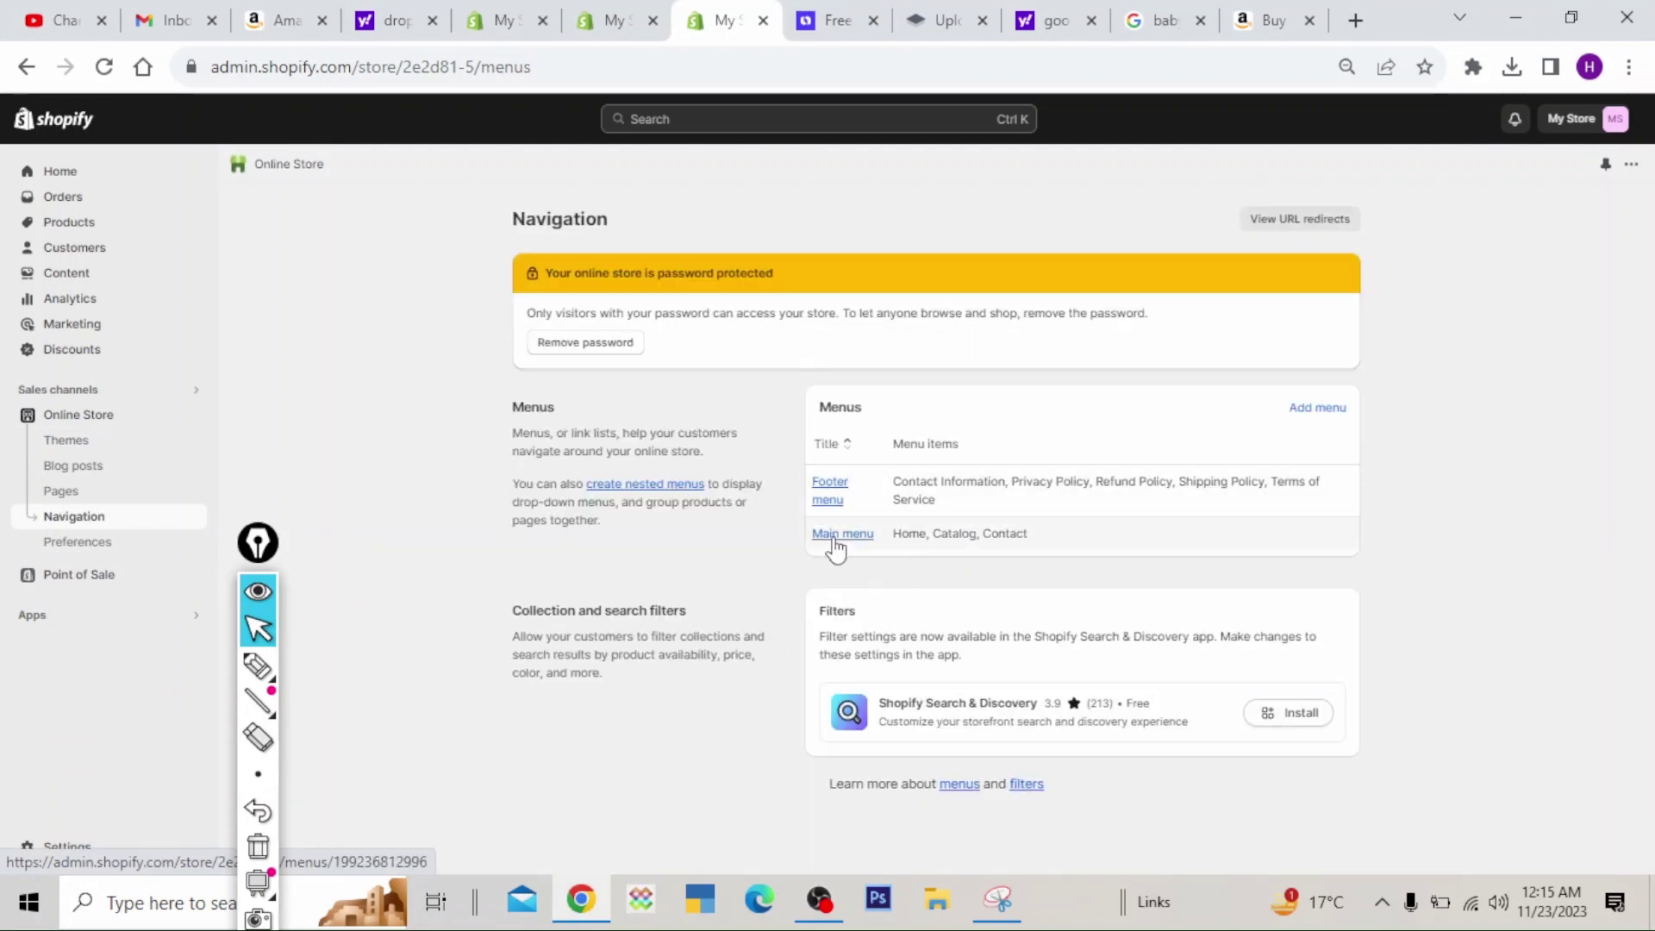
pyautogui.click(842, 534)
pyautogui.moveTo(273, 548); pyautogui.dragTo(129, 557)
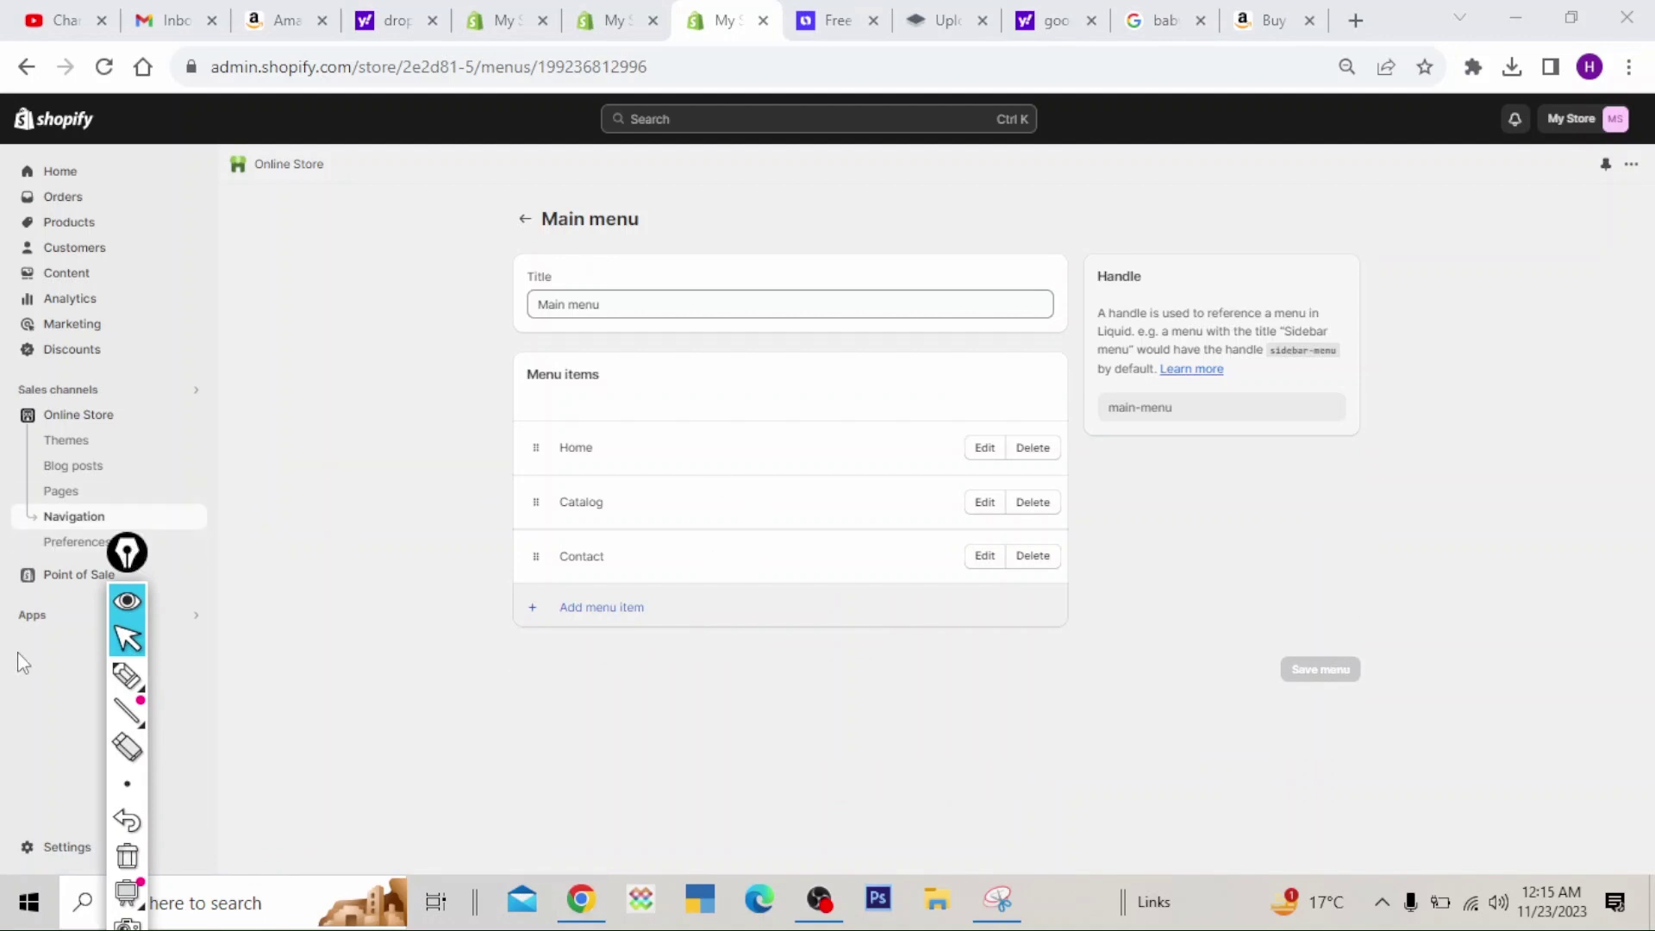
# - Outline the Home, Catalog and Contact items of the Main menu with the red annotation pen and clear the mark
pyautogui.click(127, 674)
pyautogui.moveTo(481, 420)
pyautogui.mouseDown()
pyautogui.moveTo(992, 428)
pyautogui.moveTo(1115, 569)
pyautogui.moveTo(514, 591)
pyautogui.moveTo(513, 410)
pyautogui.mouseUp()
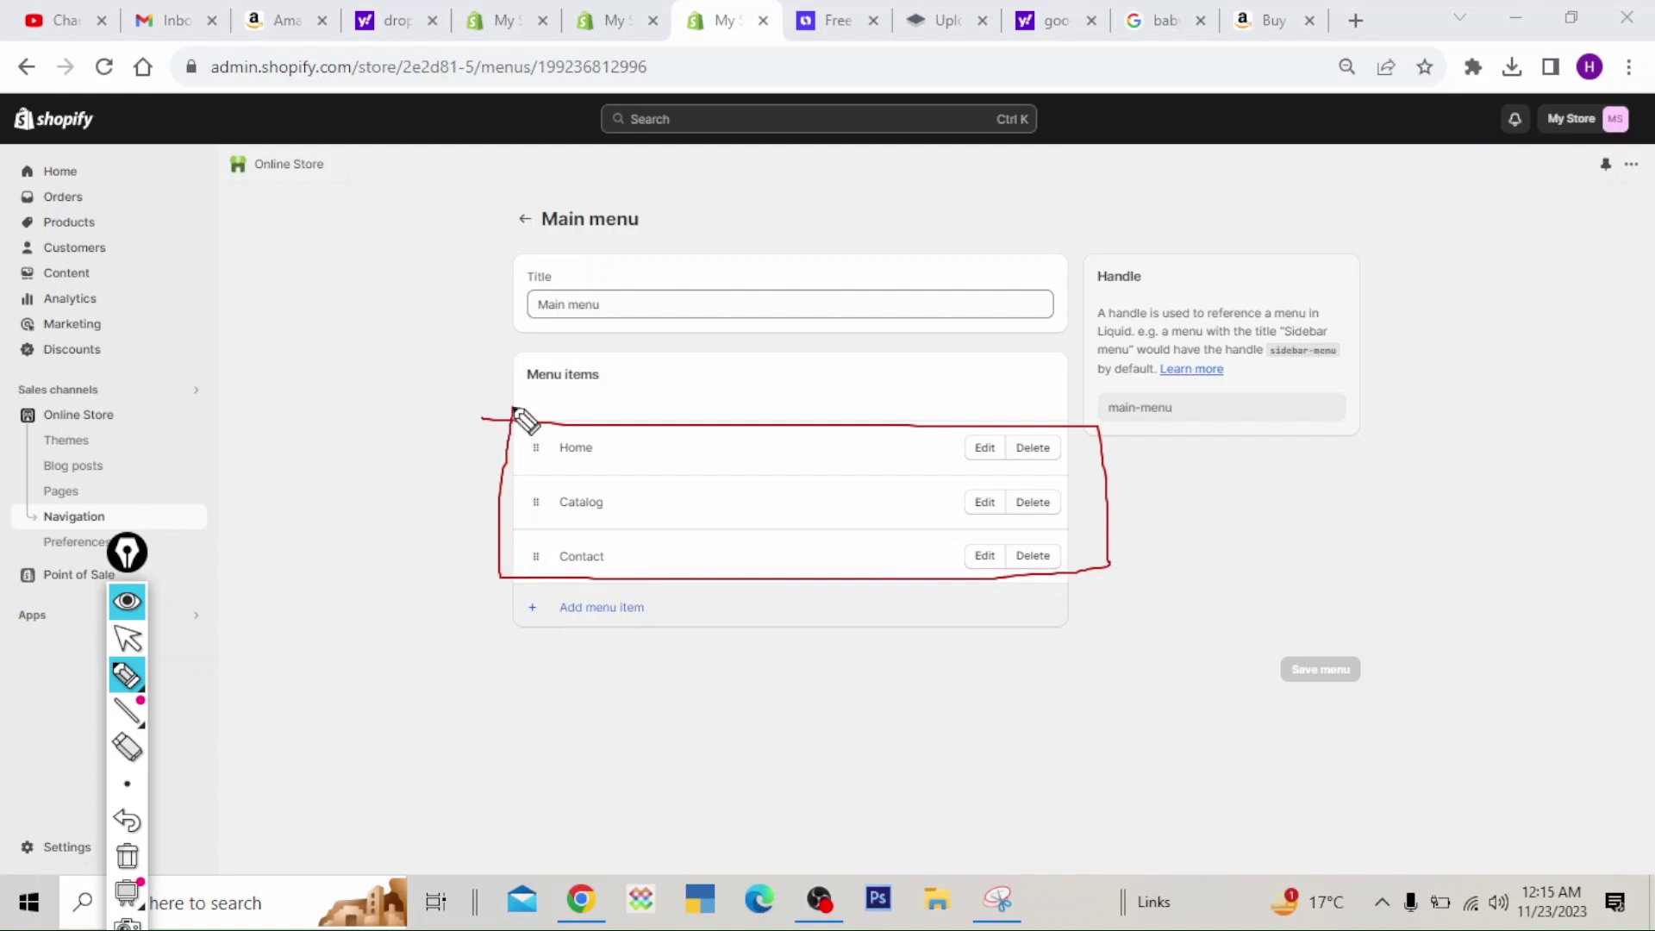
pyautogui.click(127, 855)
pyautogui.click(127, 637)
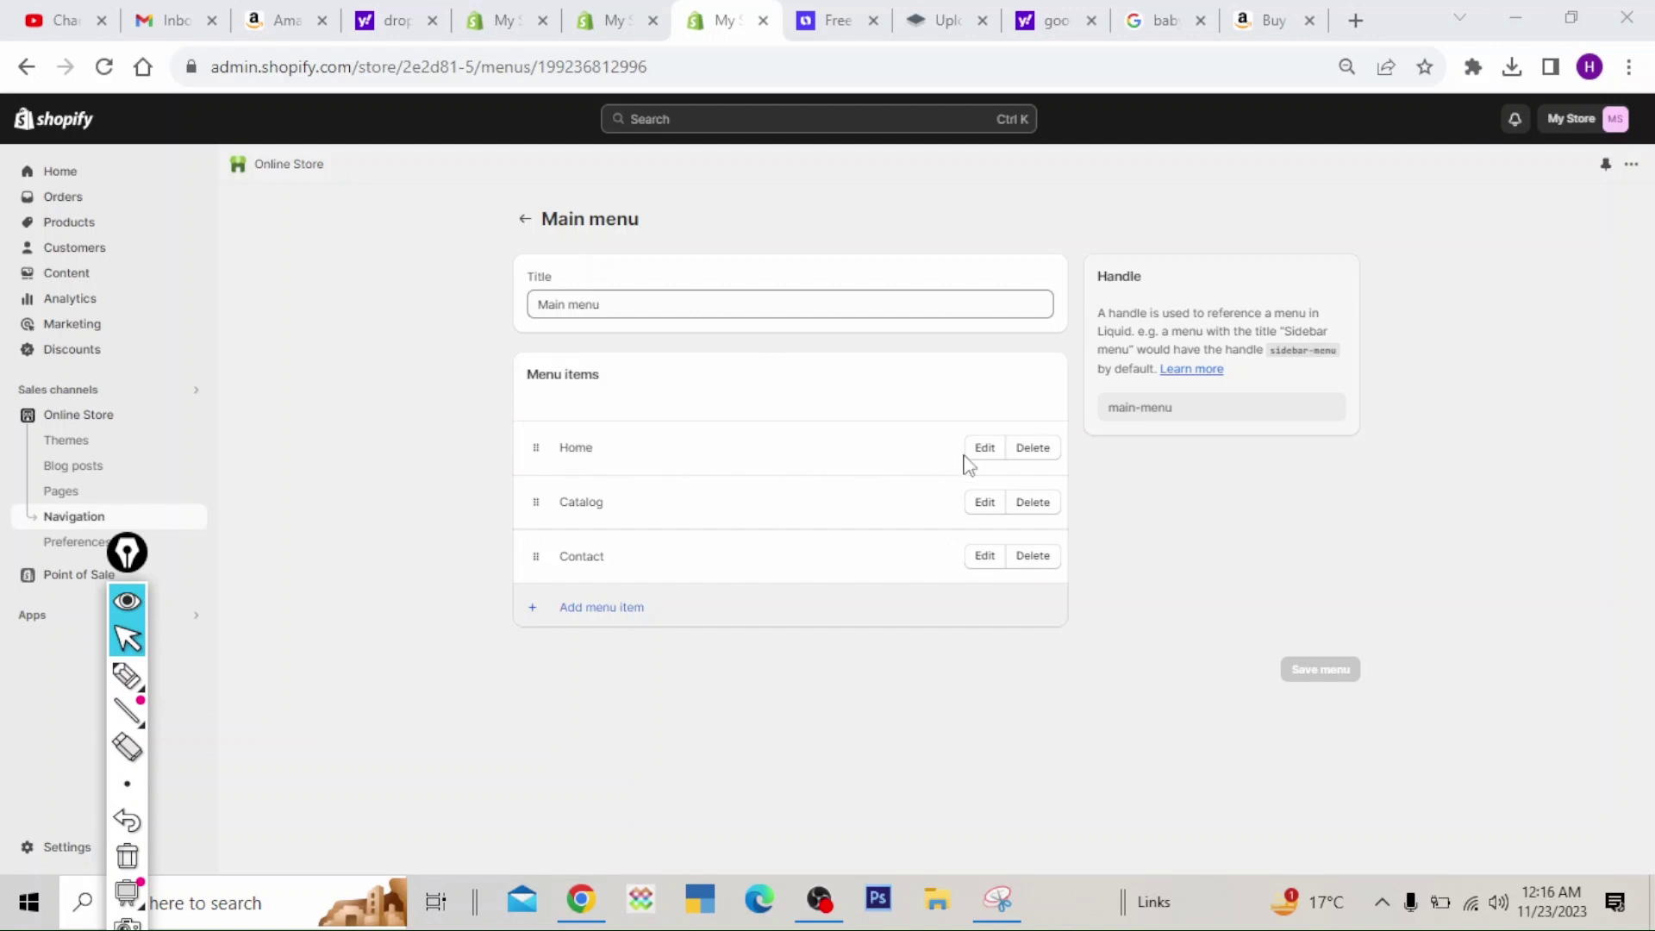
# - Remove the Home and Catalog items from the Main menu
pyautogui.click(1032, 450)
pyautogui.click(1060, 543)
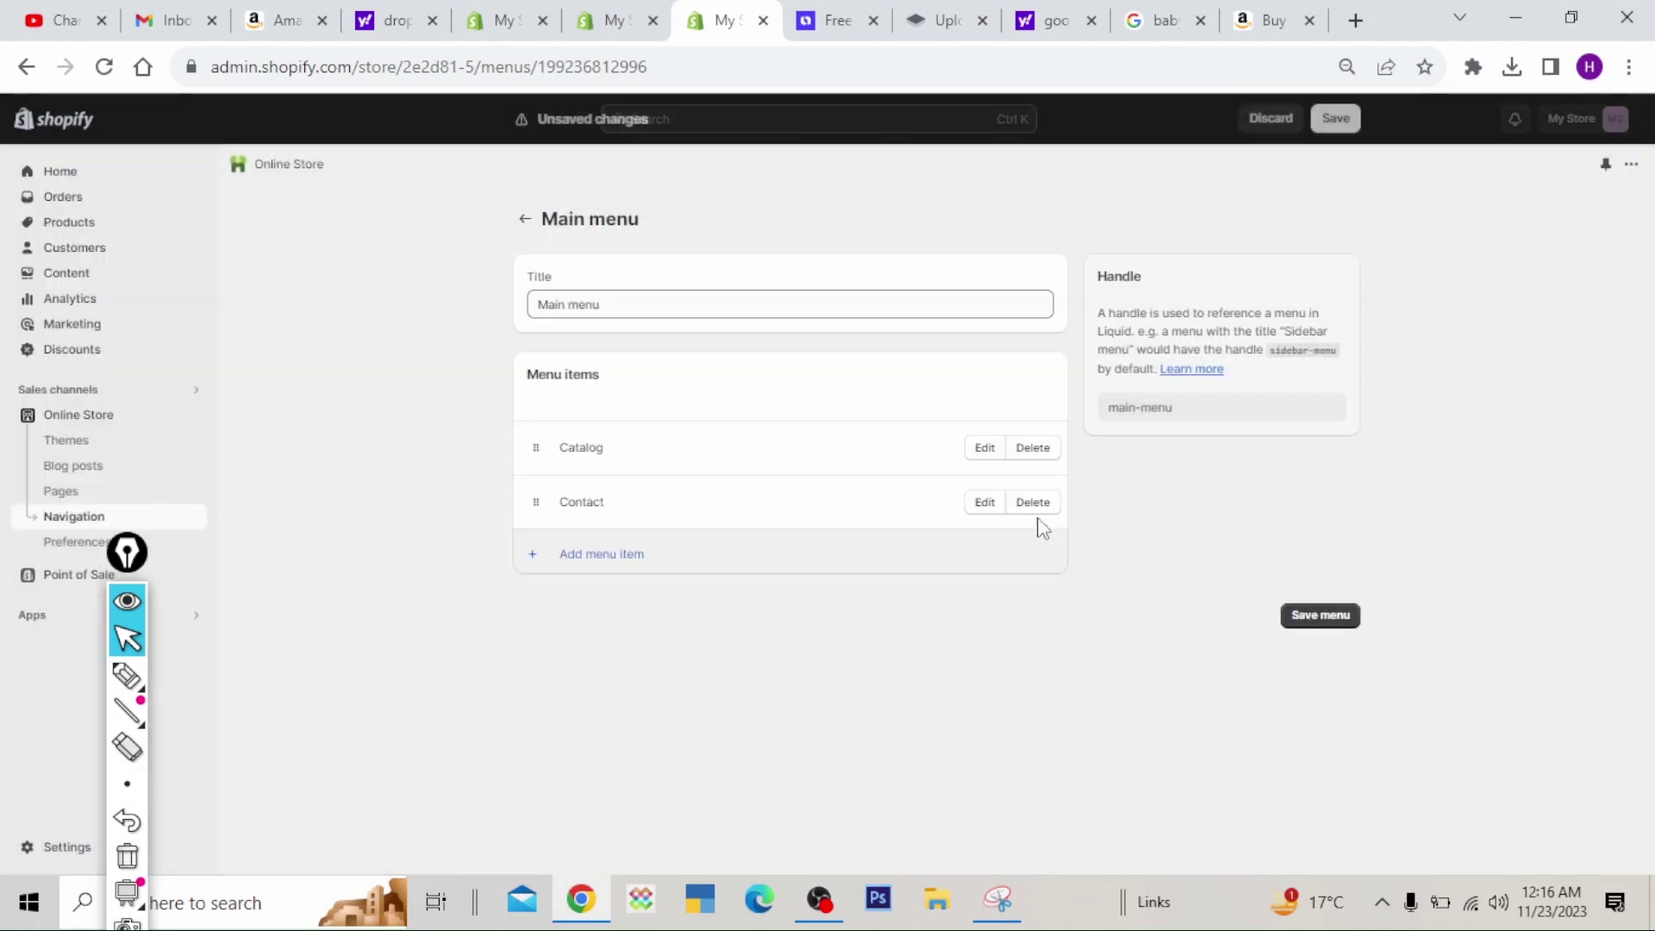
pyautogui.click(1032, 448)
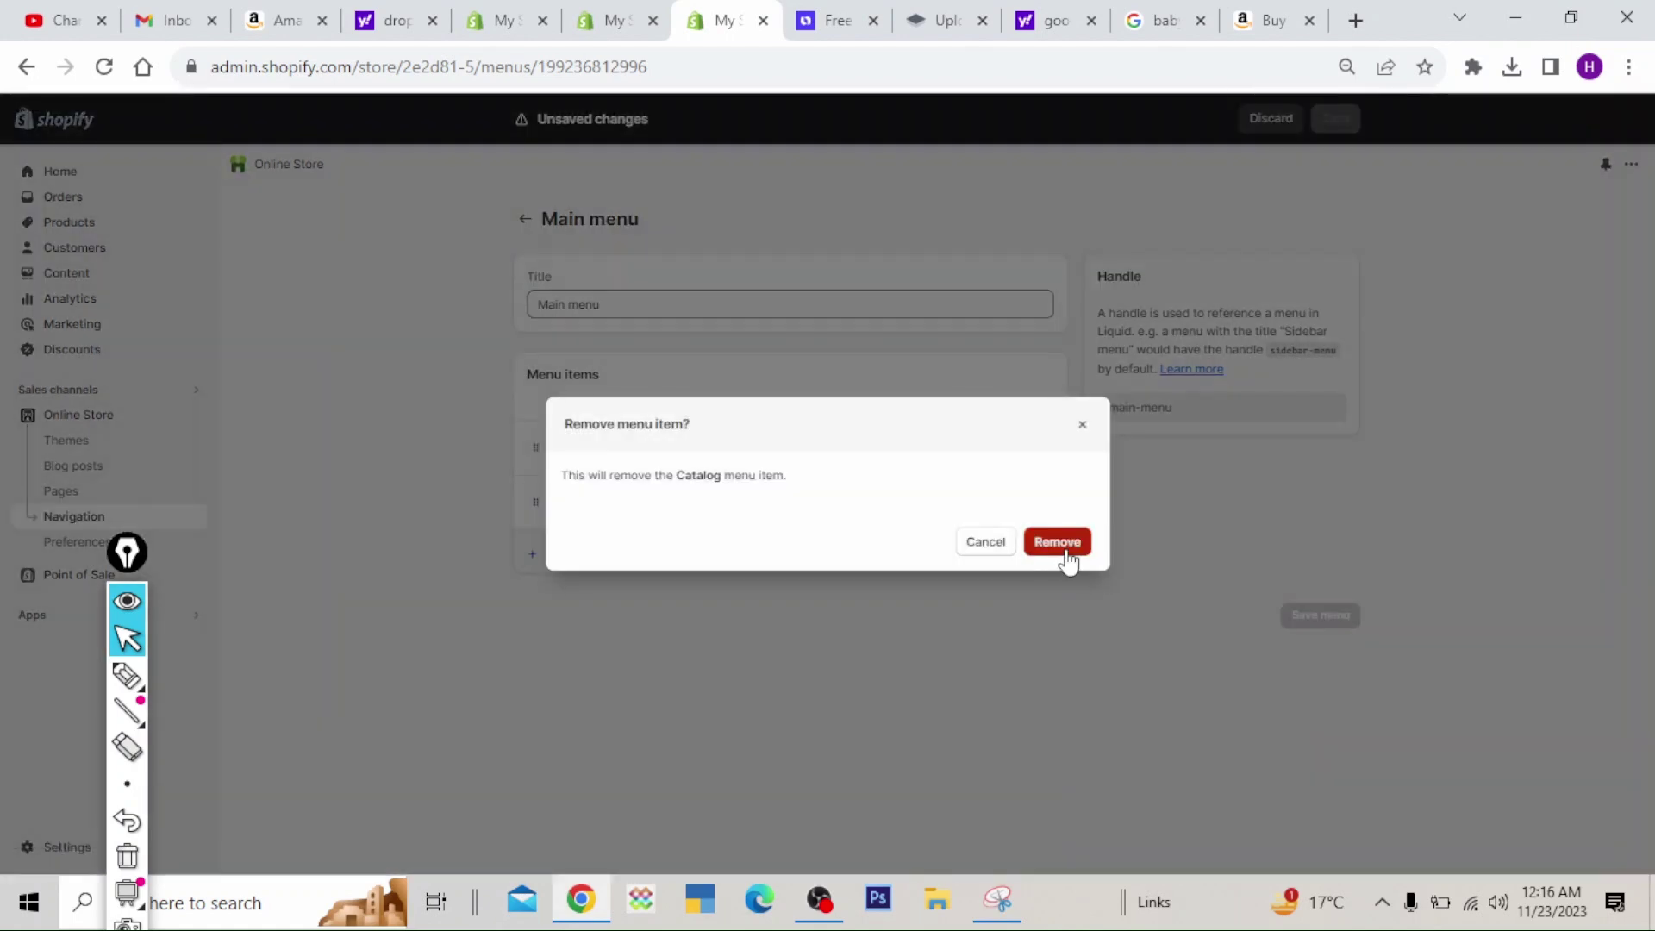
pyautogui.click(1064, 545)
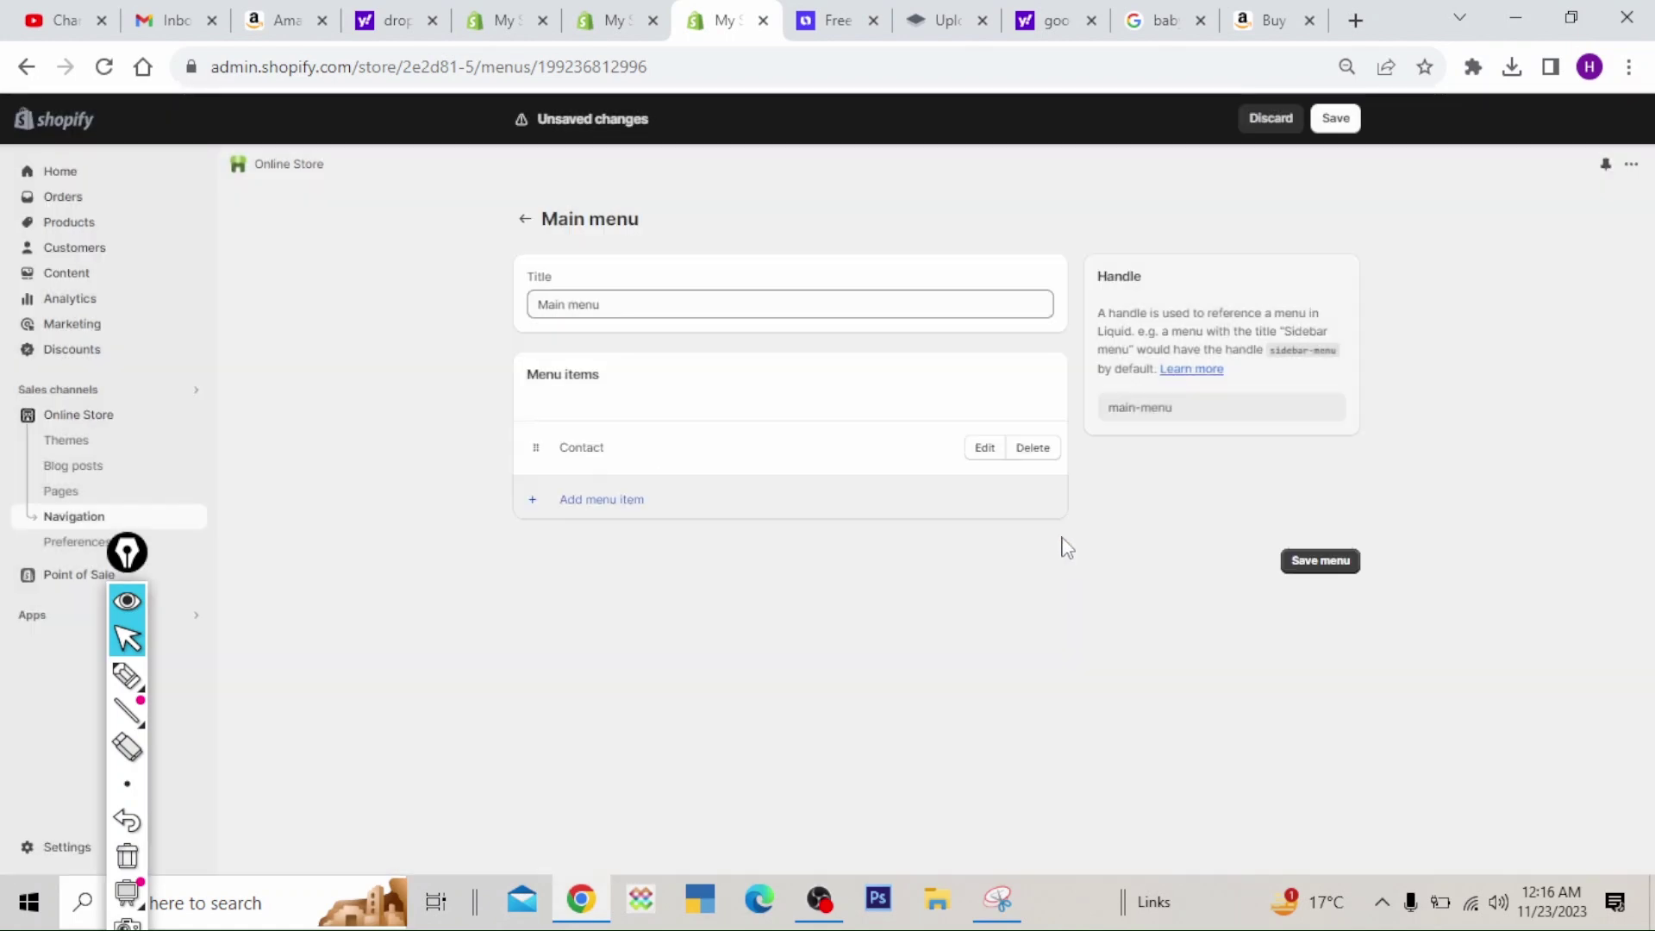
# - Add a menu item linking to the Toys collection to the Main menu and save the menu
pyautogui.click(602, 503)
pyautogui.click(1396, 279)
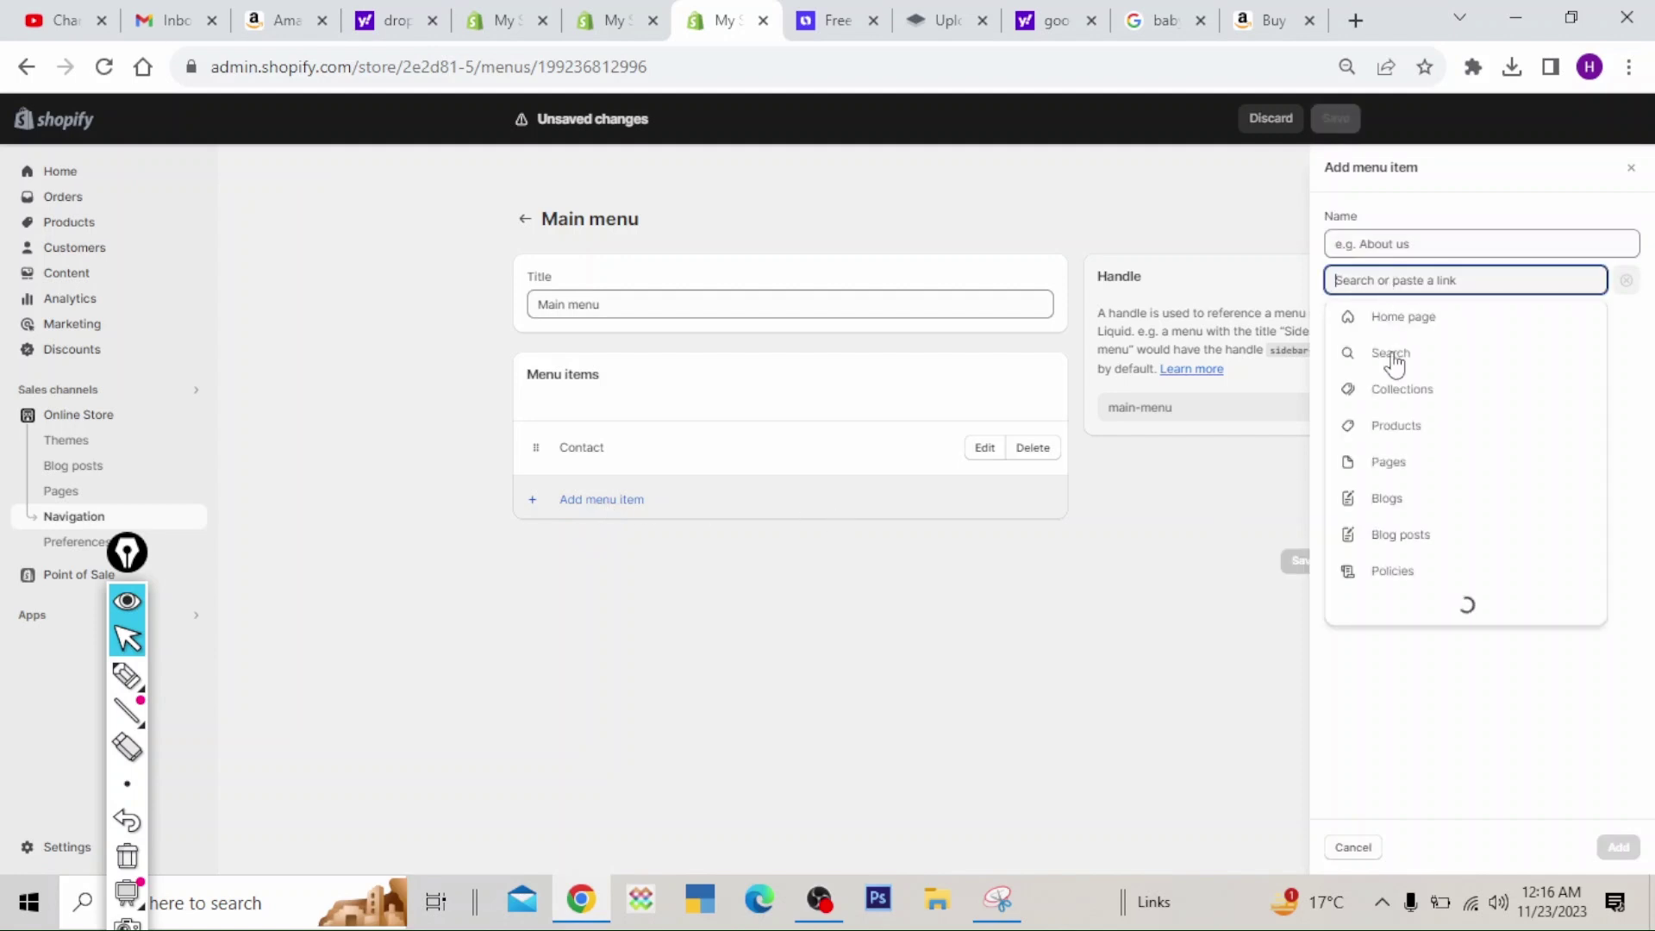
pyautogui.click(1405, 394)
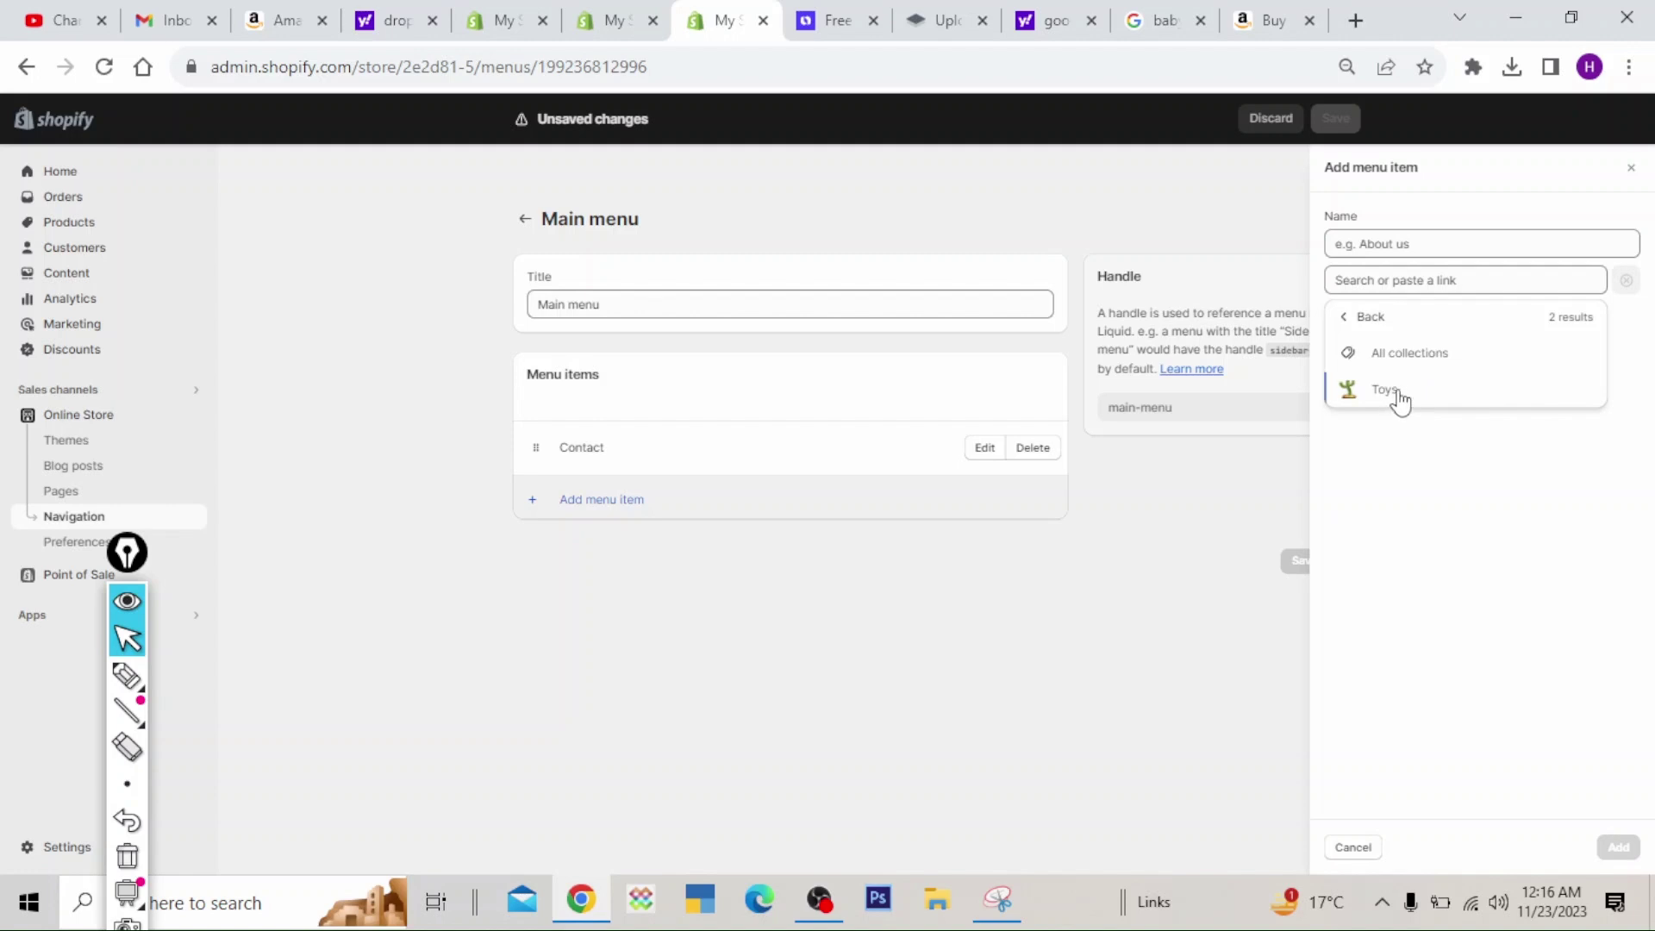
pyautogui.click(1384, 390)
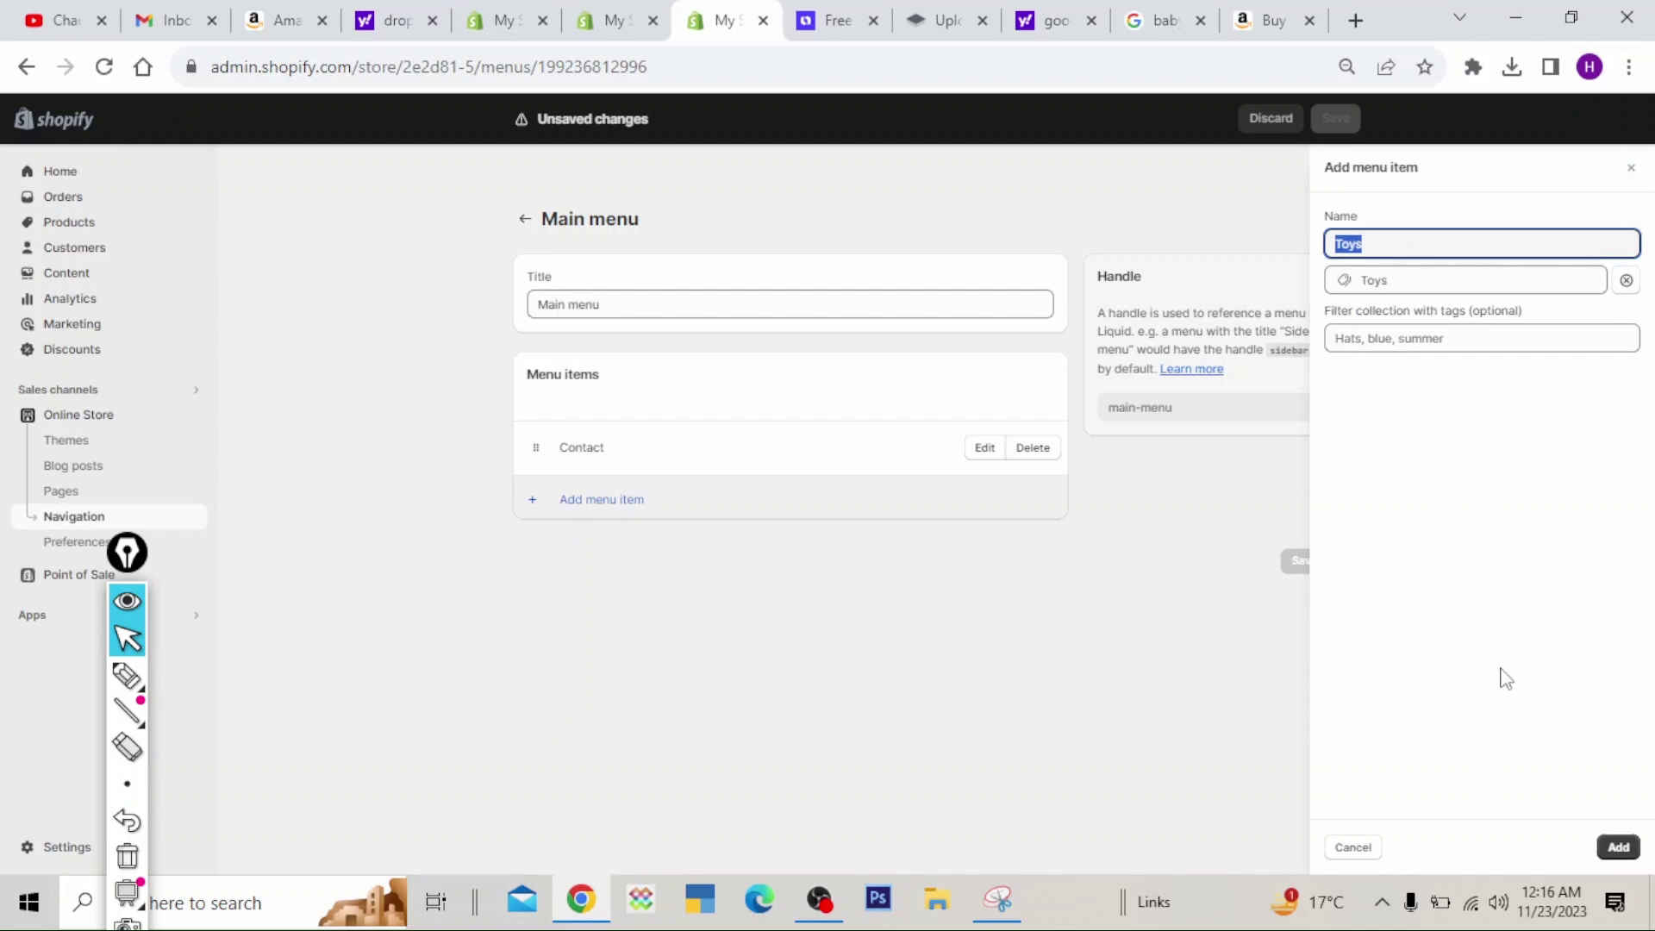
pyautogui.click(1617, 846)
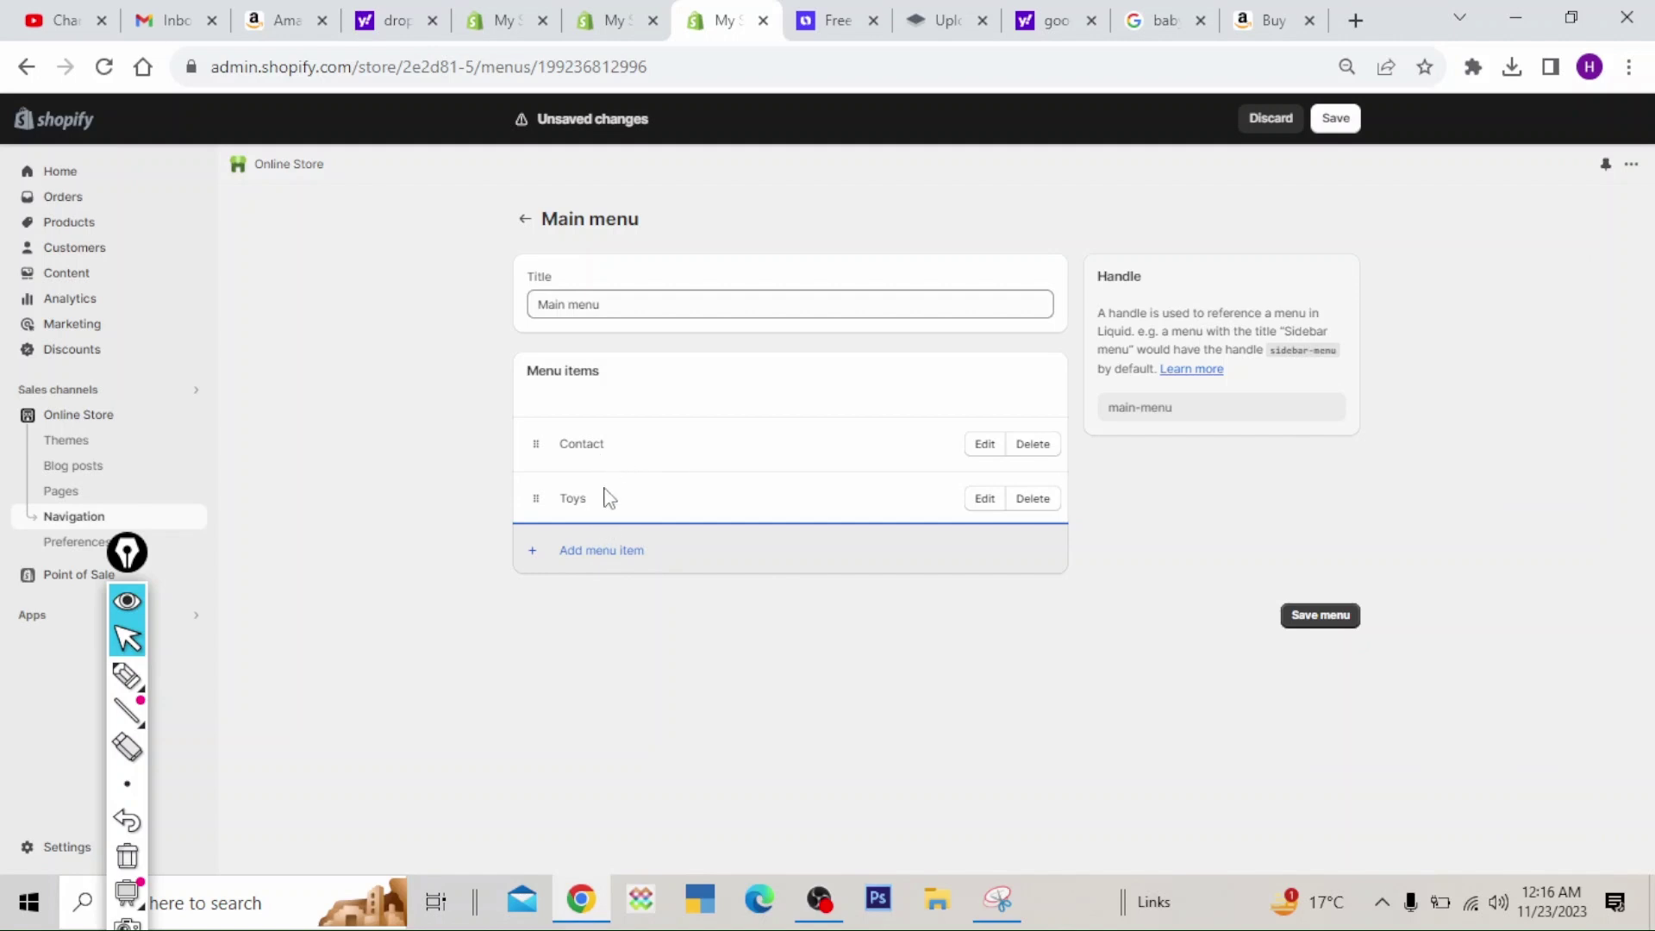
pyautogui.click(1341, 619)
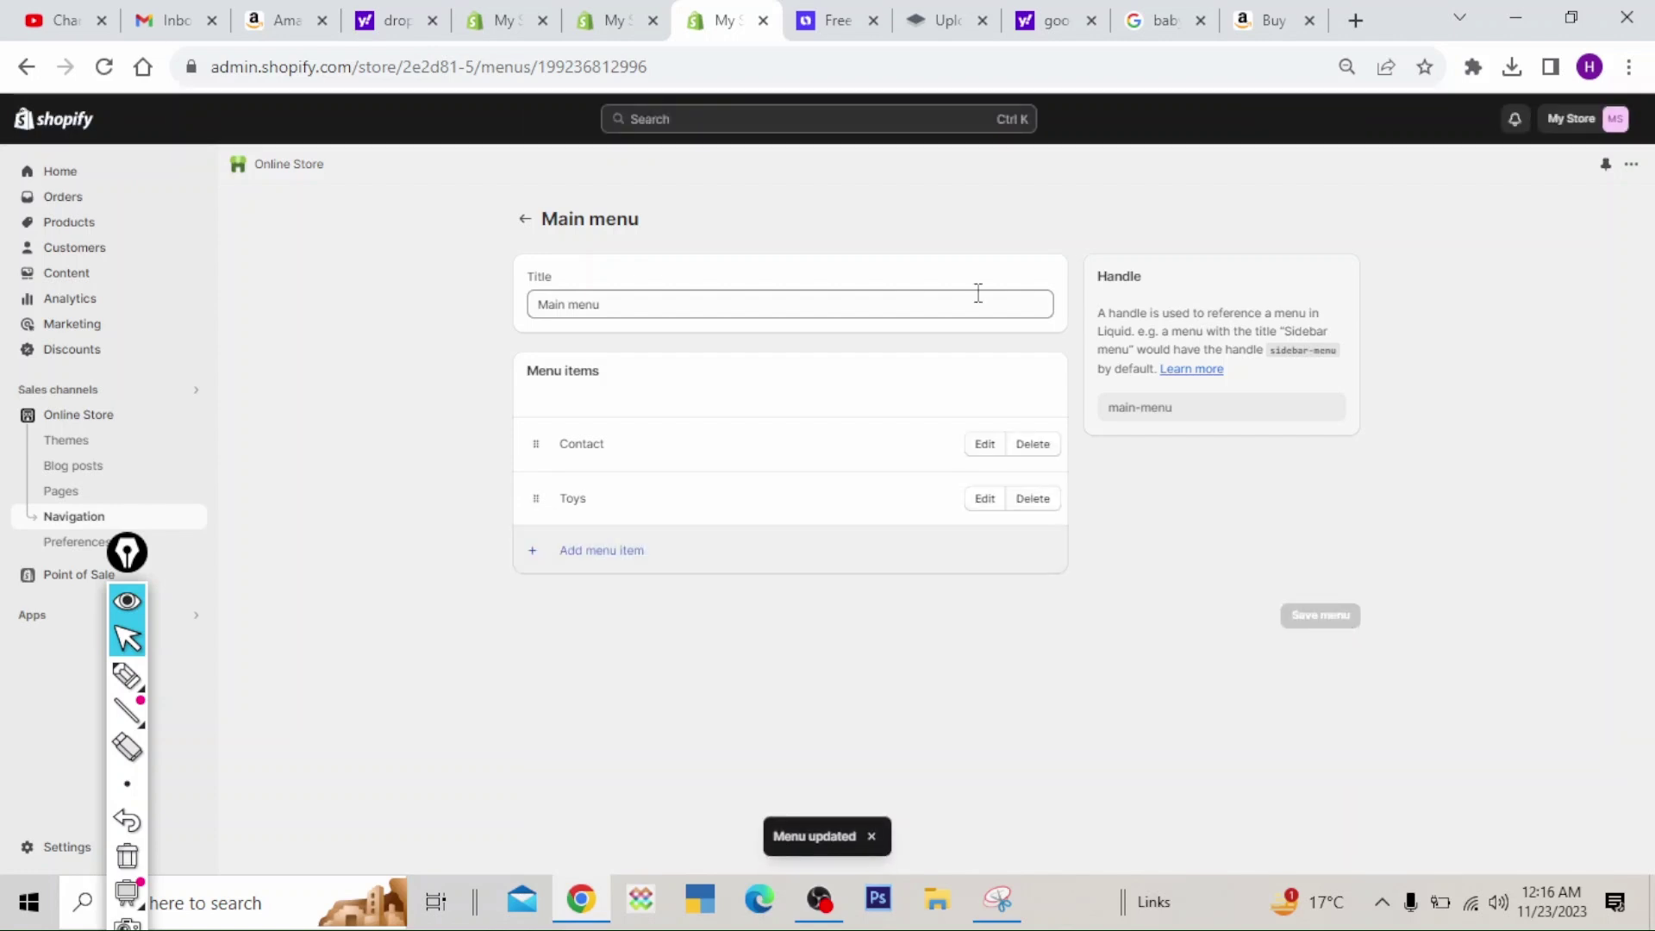
# - Reload the theme editor, outline the Contact and Toys links in the header with the red annotation pen and clear the mark
pyautogui.click(614, 20)
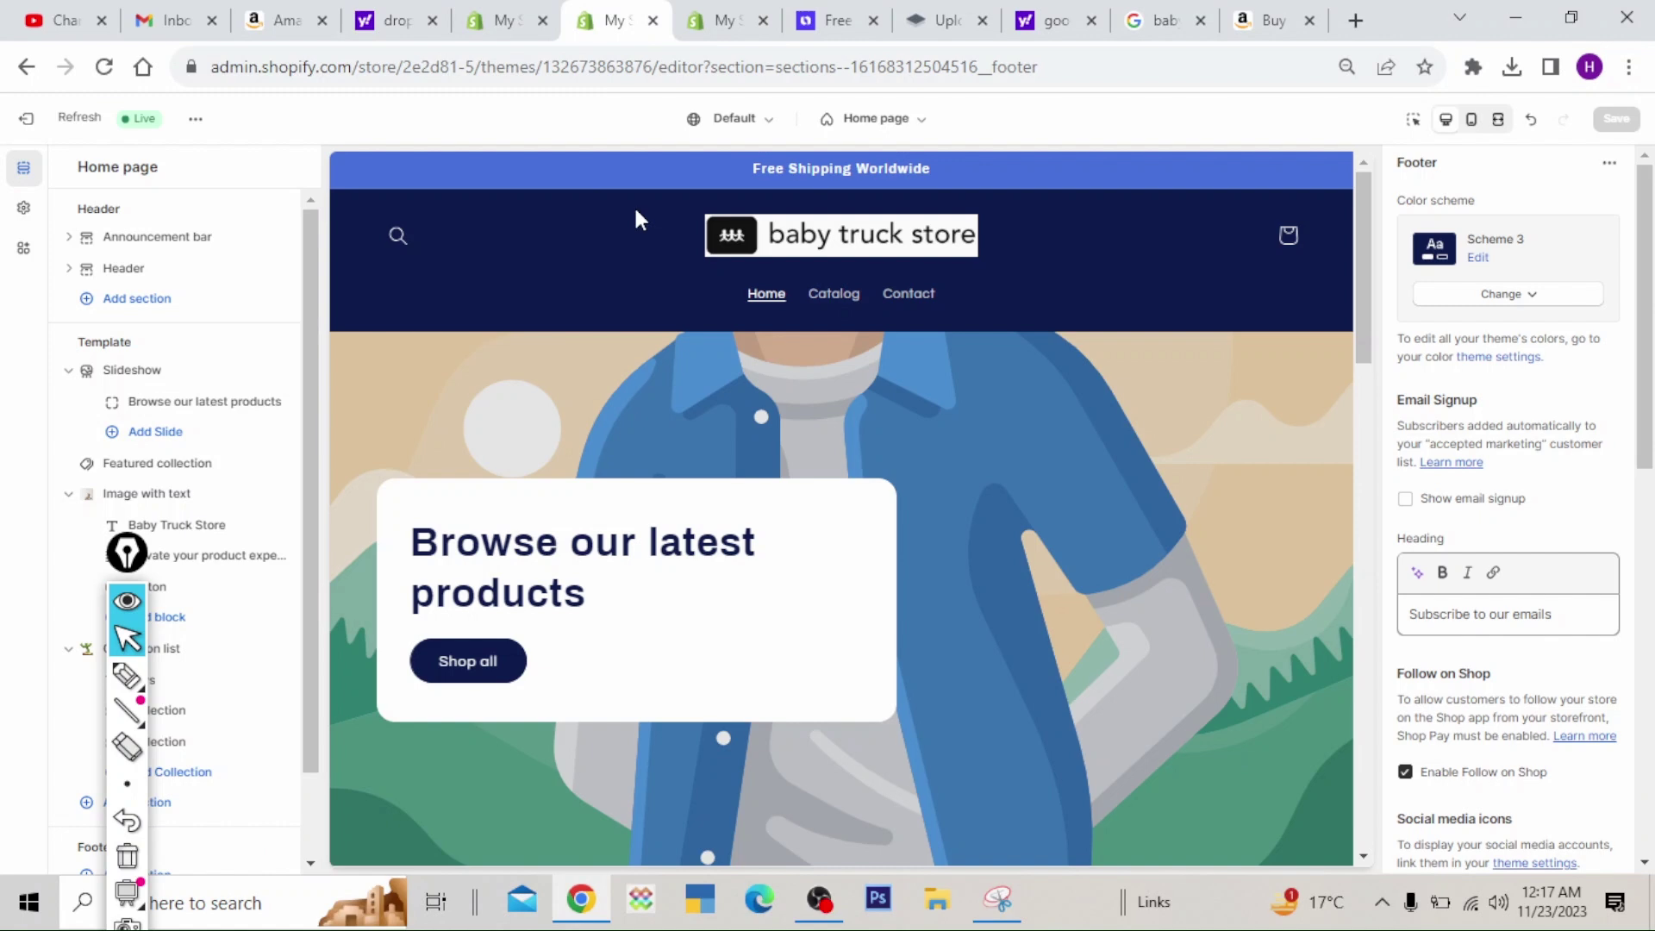
pyautogui.click(104, 68)
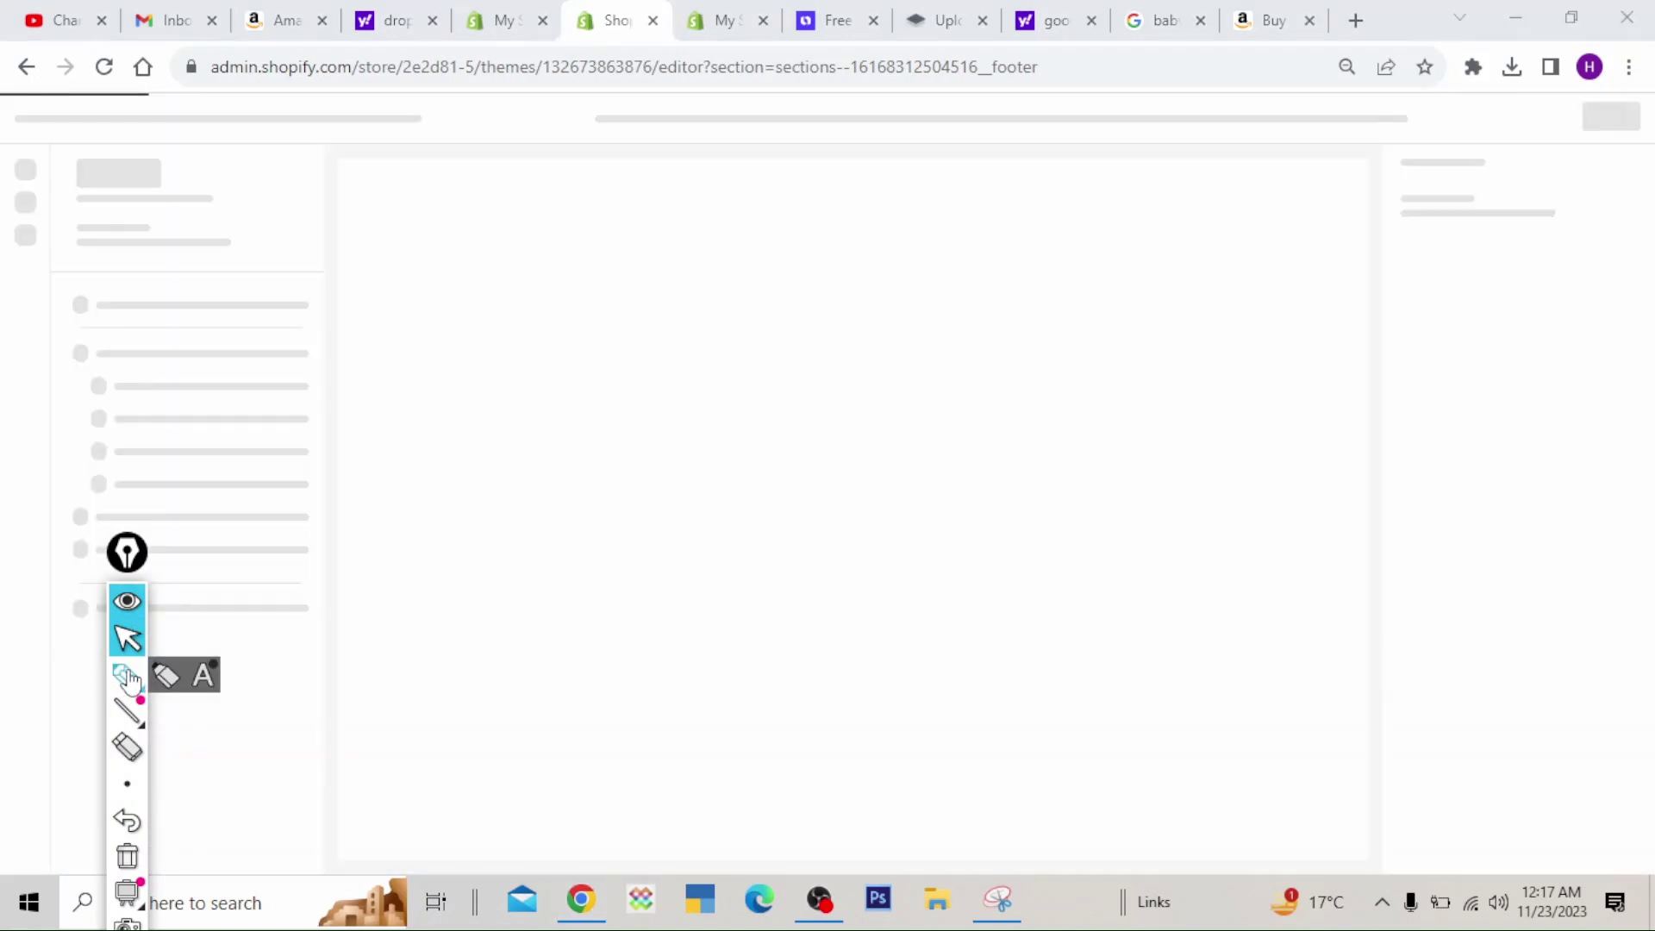
pyautogui.click(127, 675)
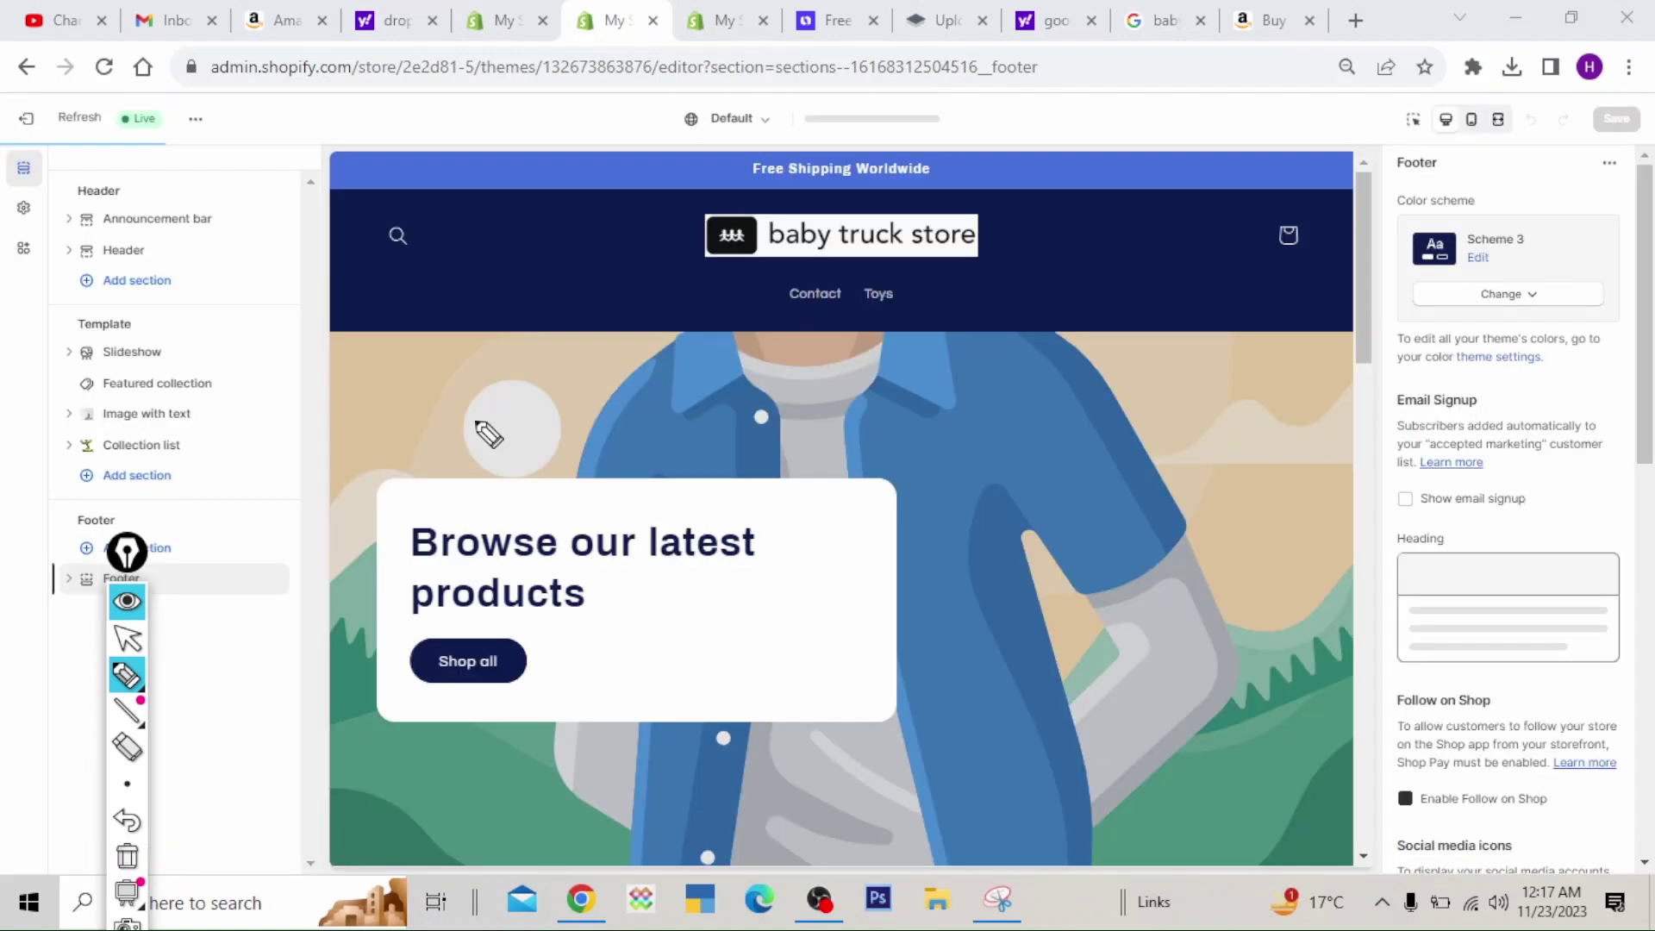
pyautogui.moveTo(741, 280)
pyautogui.mouseDown()
pyautogui.moveTo(923, 284)
pyautogui.moveTo(757, 344)
pyautogui.moveTo(706, 284)
pyautogui.mouseUp()
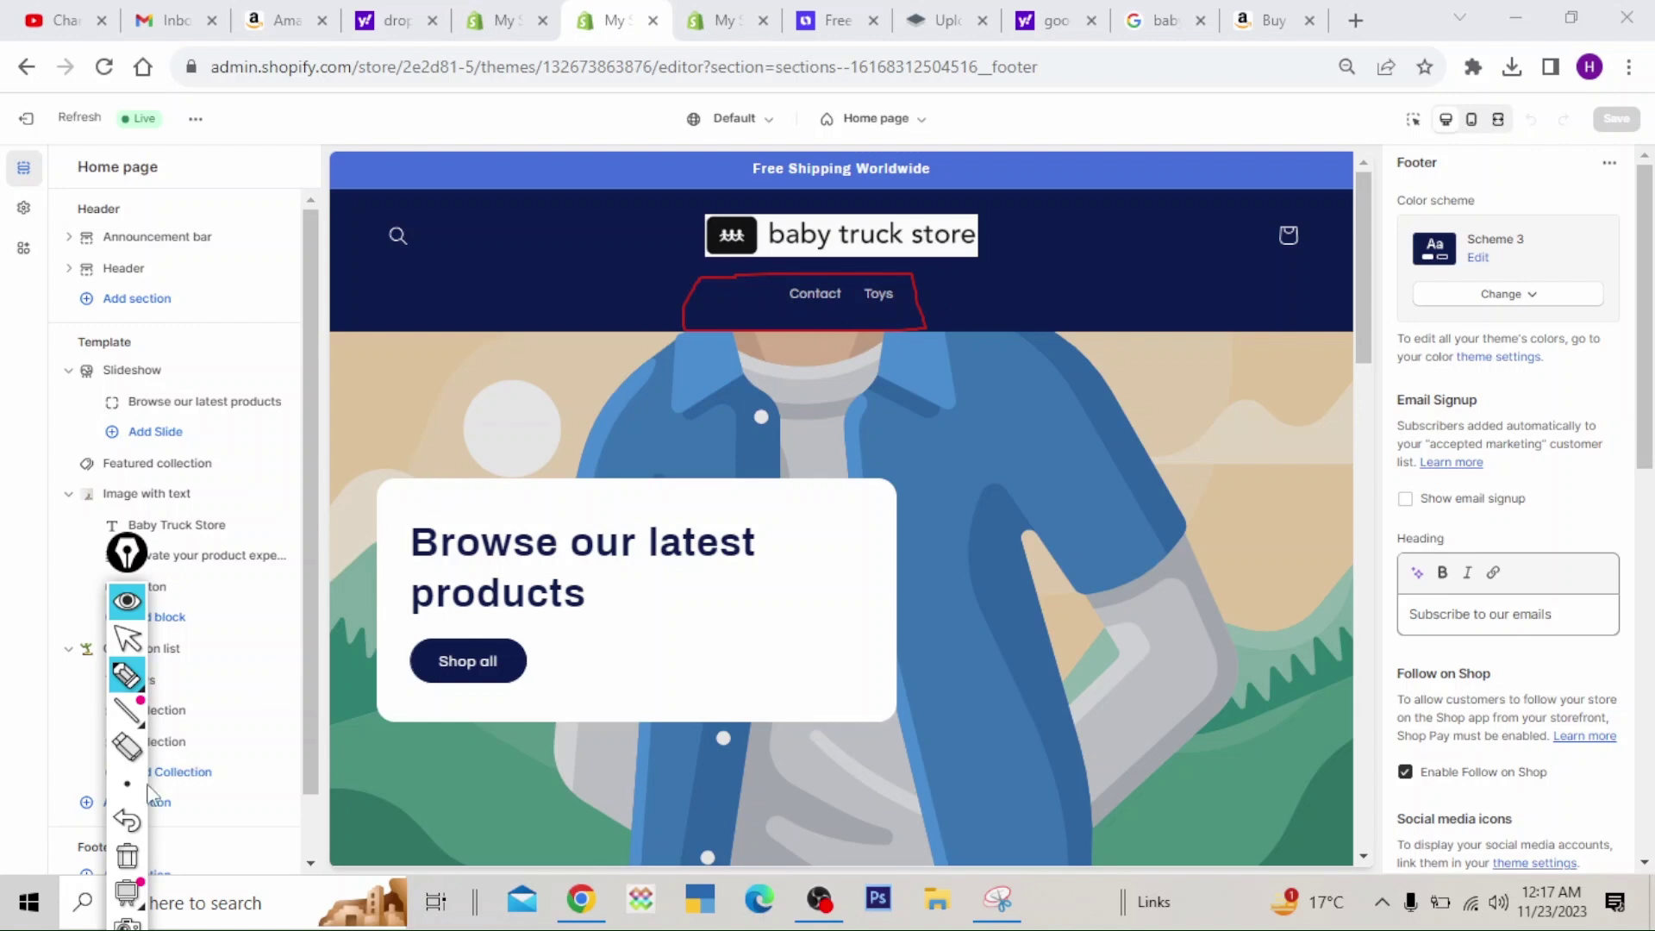
pyautogui.click(127, 859)
pyautogui.click(129, 639)
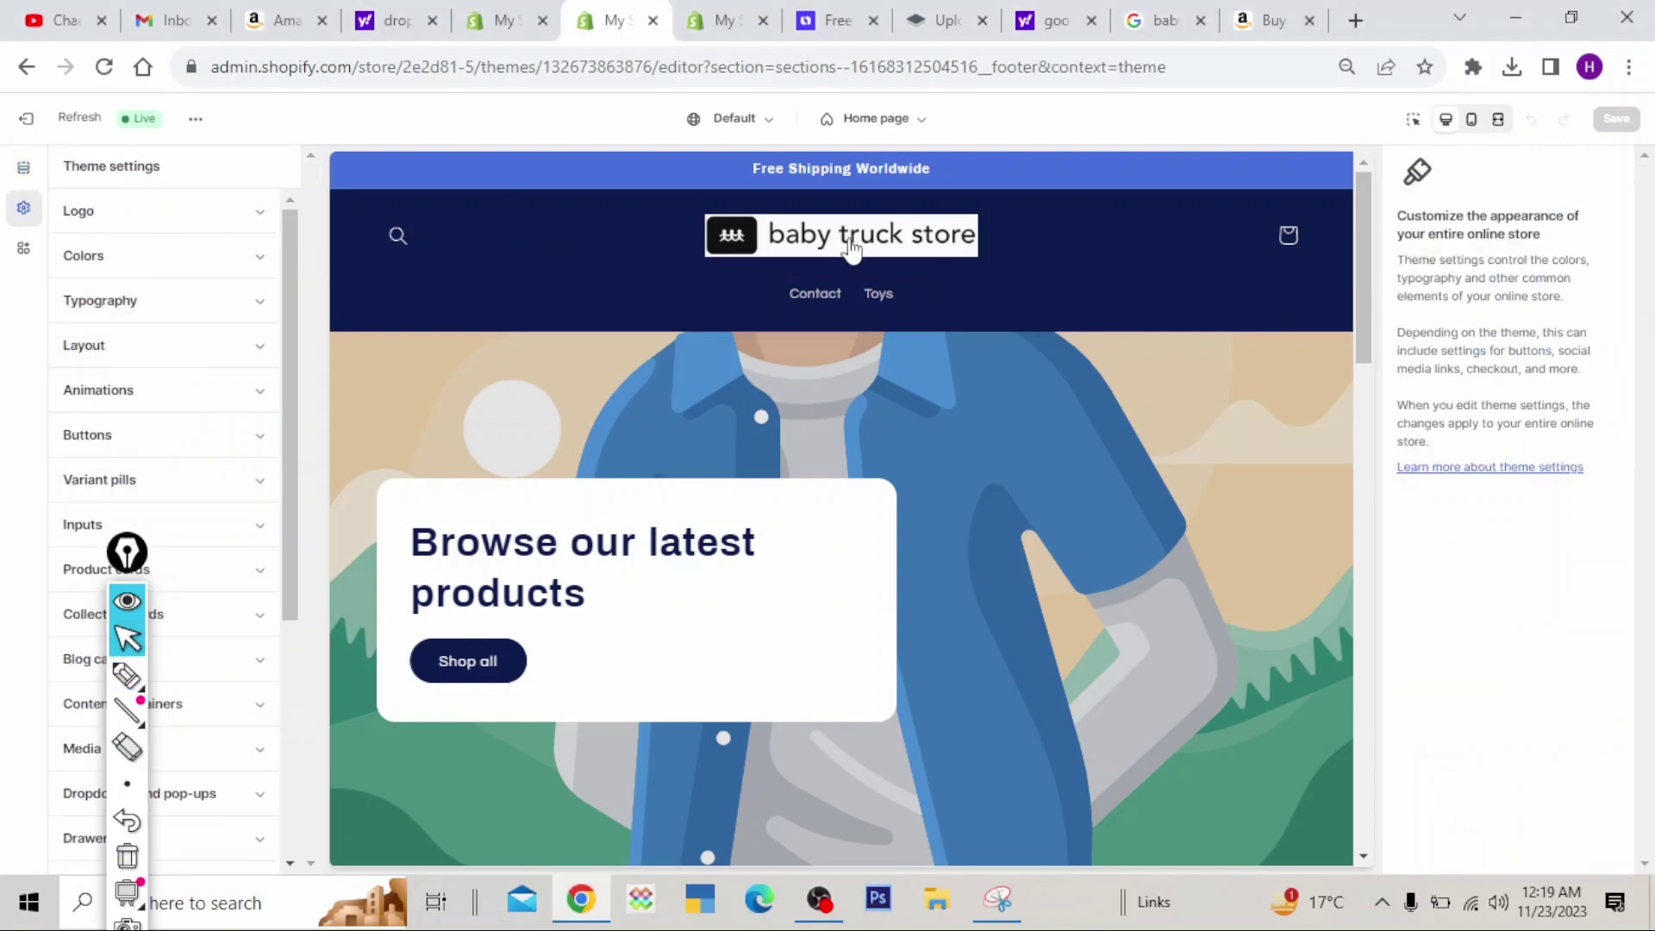
# - Circle the theme settings icon with the red annotation pen, undo the mark and move the toolbar off the settings list
pyautogui.moveTo(127, 552); pyautogui.dragTo(112, 541)
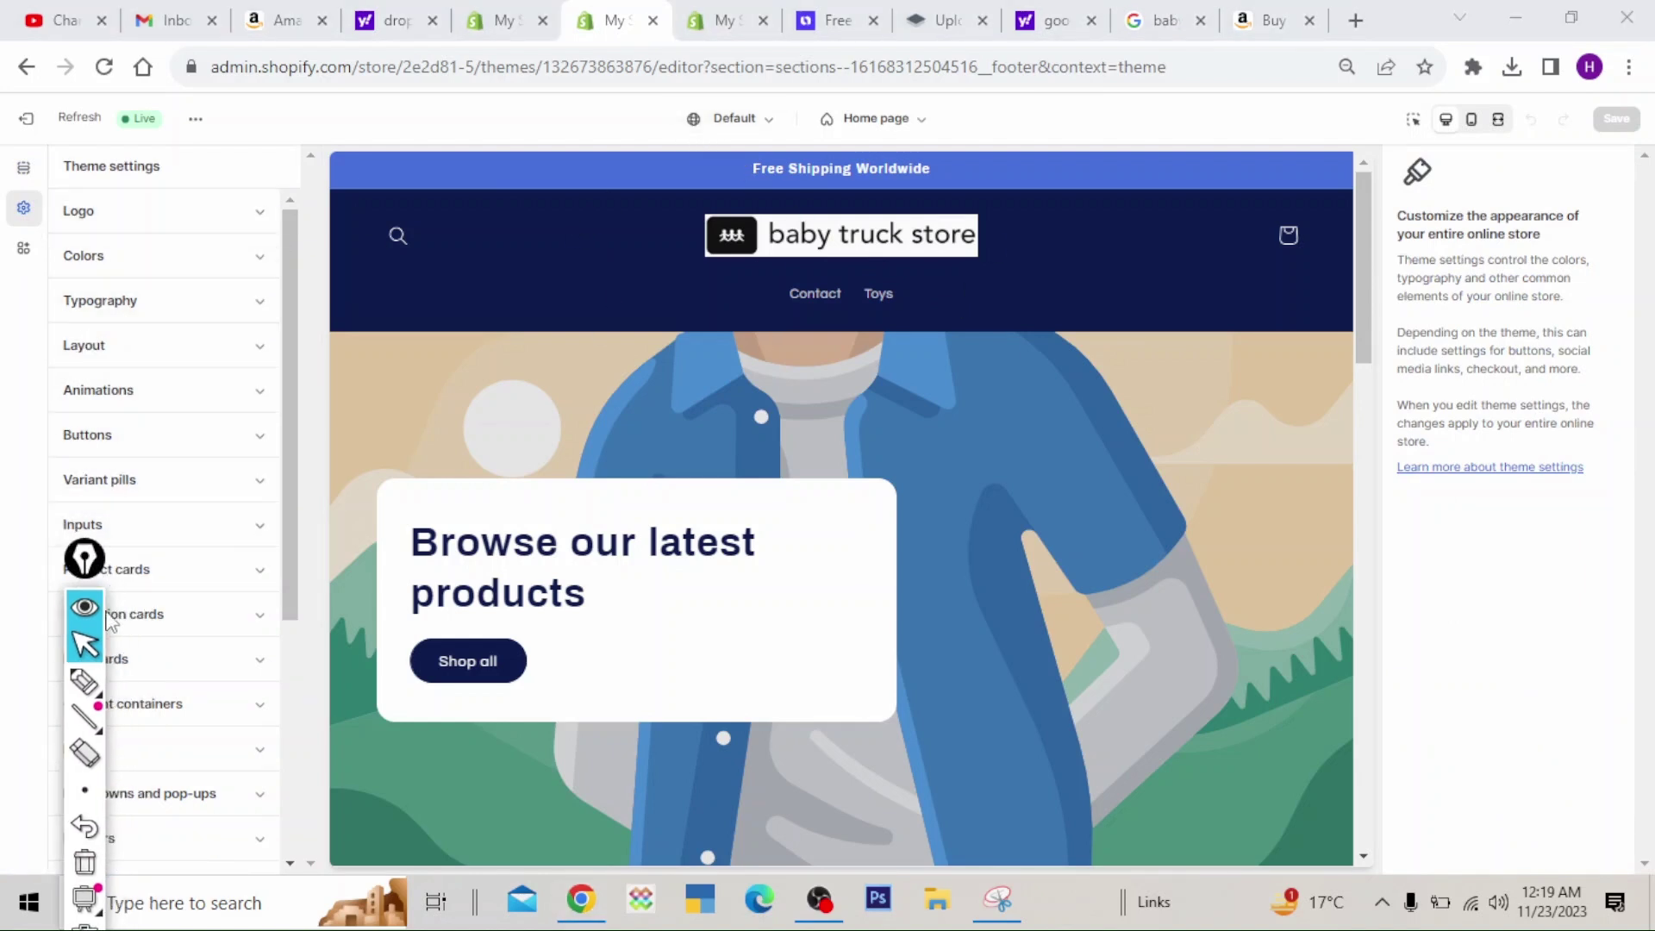
pyautogui.click(78, 689)
pyautogui.moveTo(12, 173)
pyautogui.mouseDown()
pyautogui.moveTo(39, 228)
pyautogui.moveTo(25, 241)
pyautogui.mouseUp()
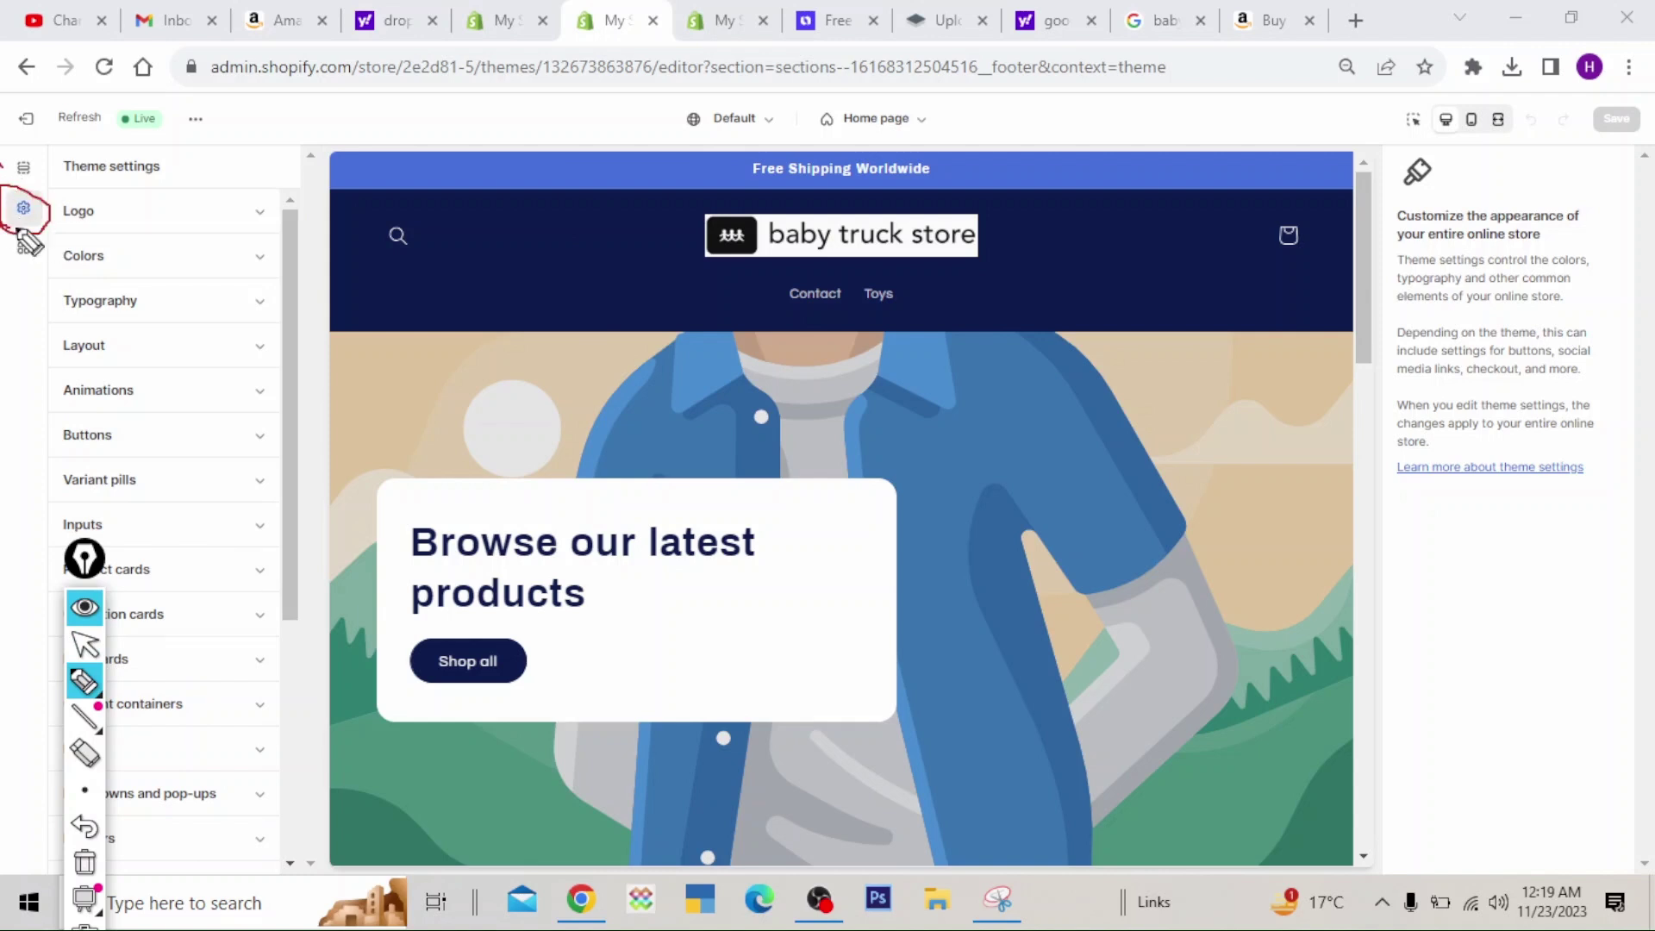
pyautogui.click(84, 823)
pyautogui.moveTo(85, 558); pyautogui.dragTo(21, 539)
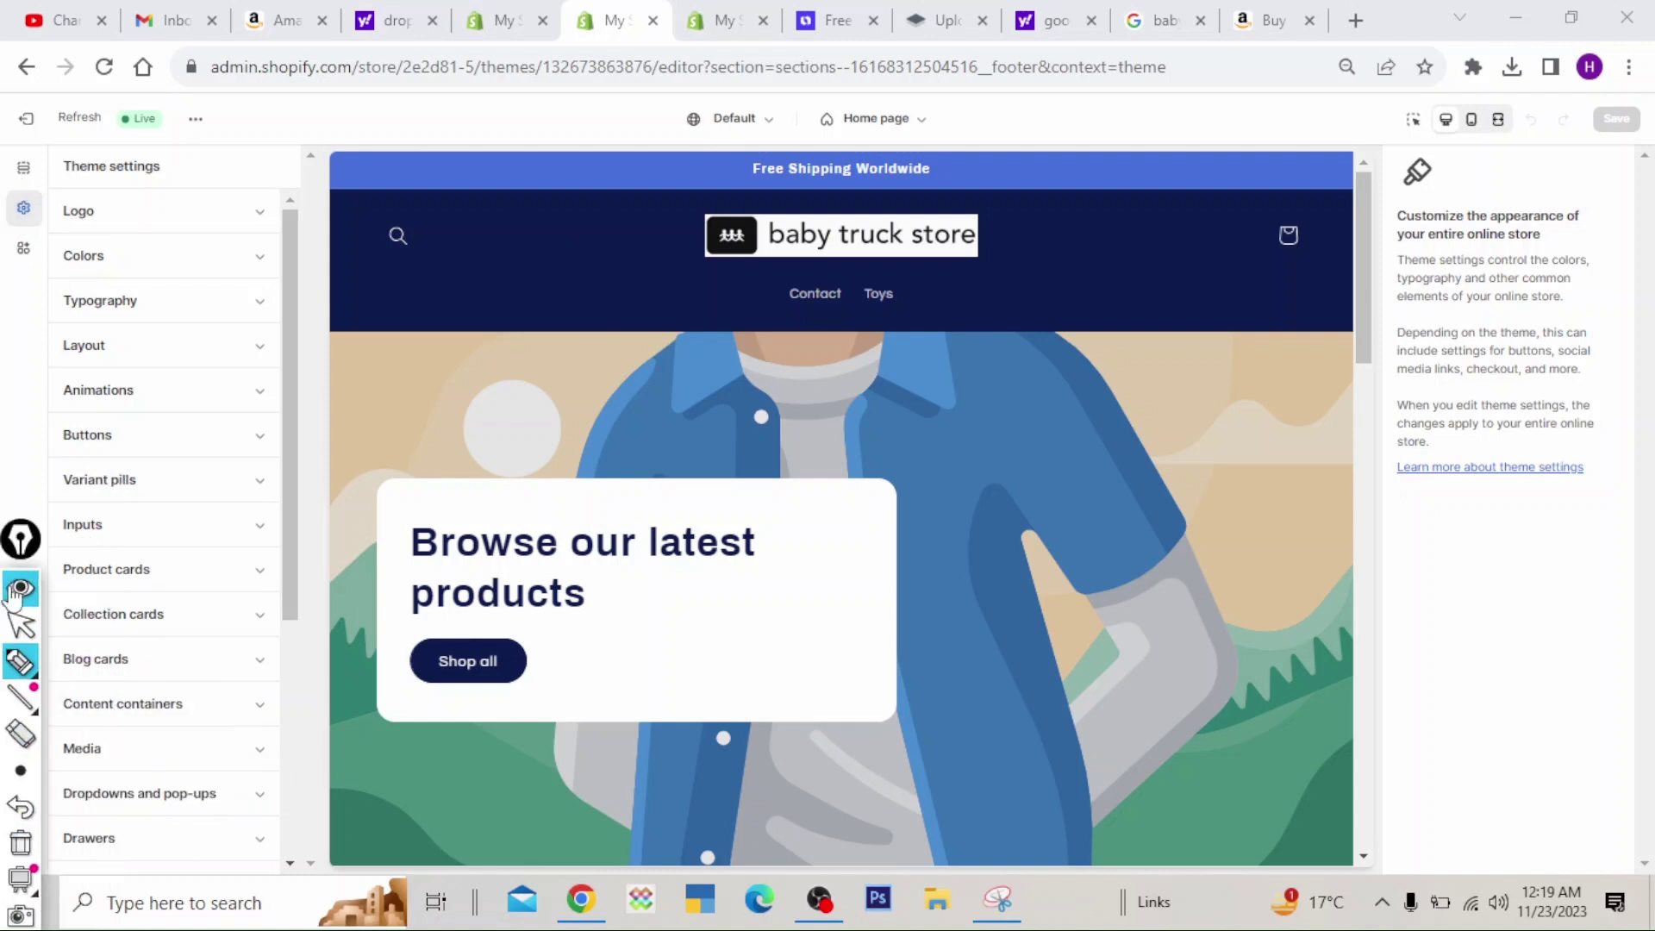
pyautogui.click(21, 631)
# - Set the background of color Scheme 3 to white, #FFFFFF, in the theme's color settings
pyautogui.click(207, 256)
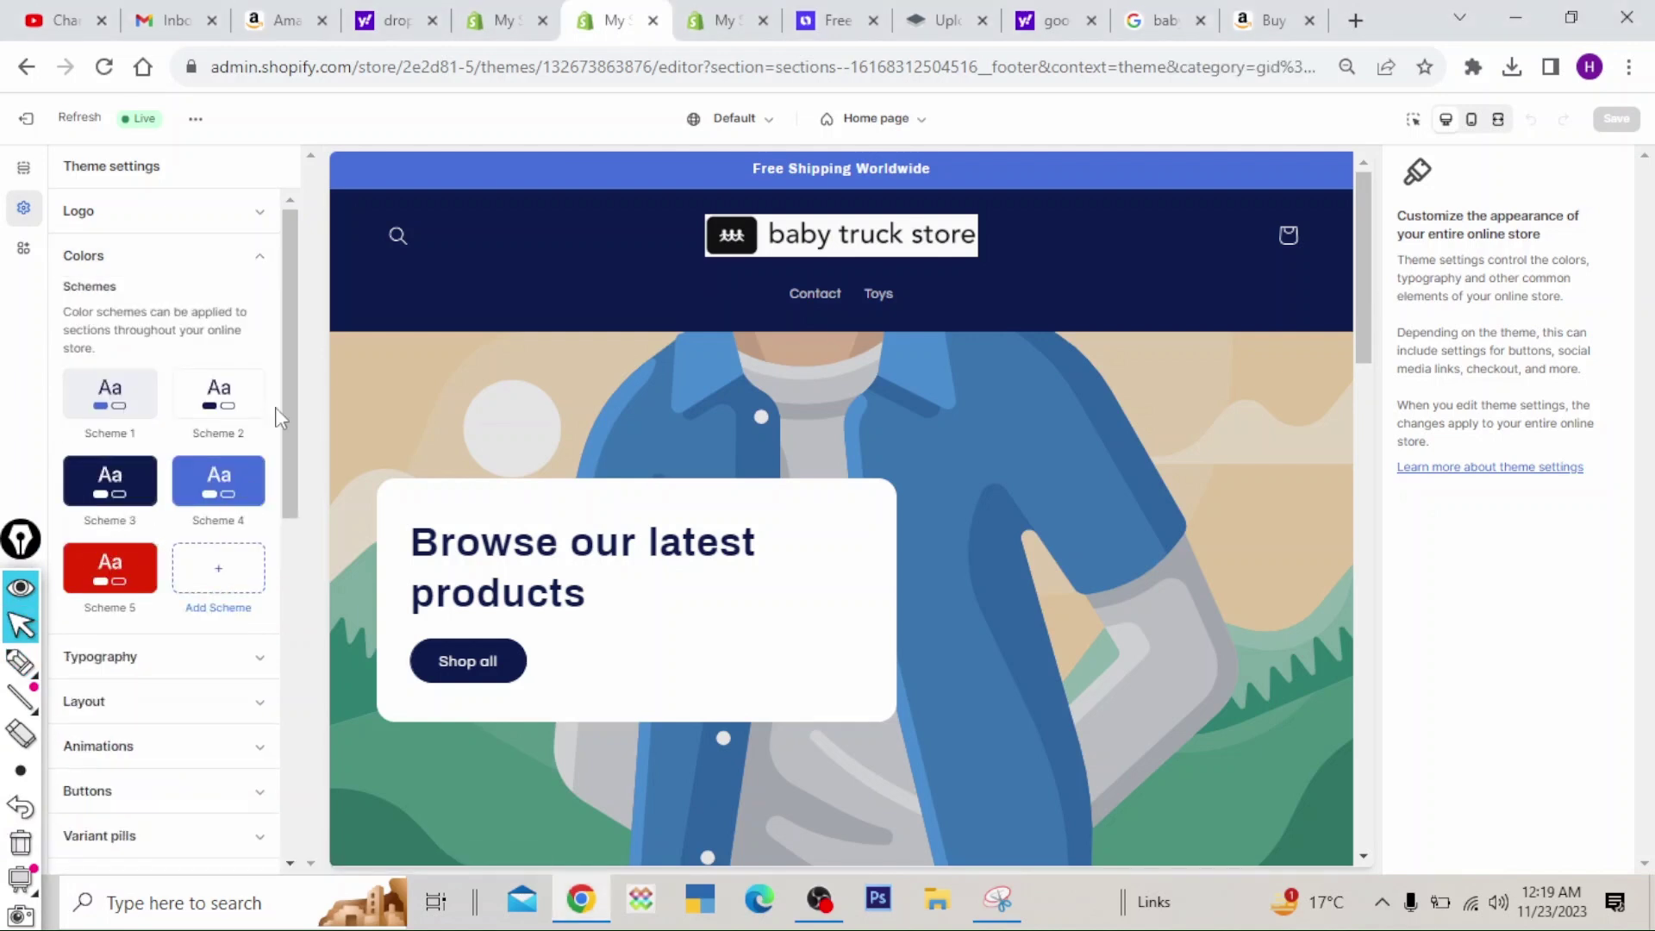
pyautogui.scroll(-1, 284, 417)
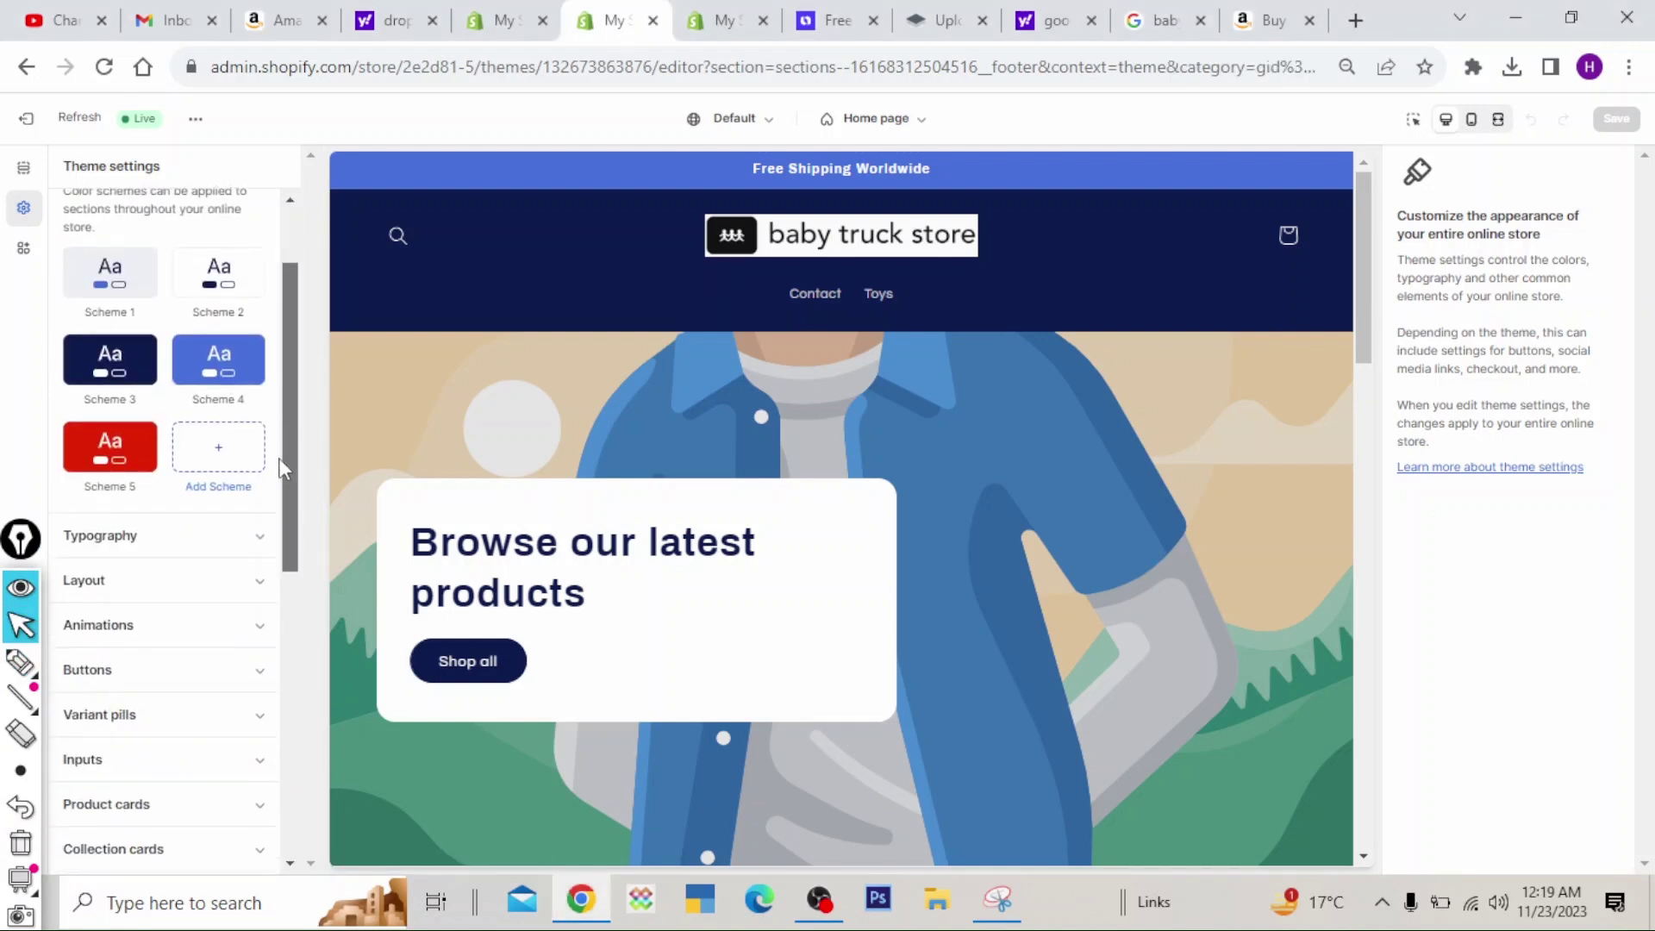
pyautogui.click(117, 364)
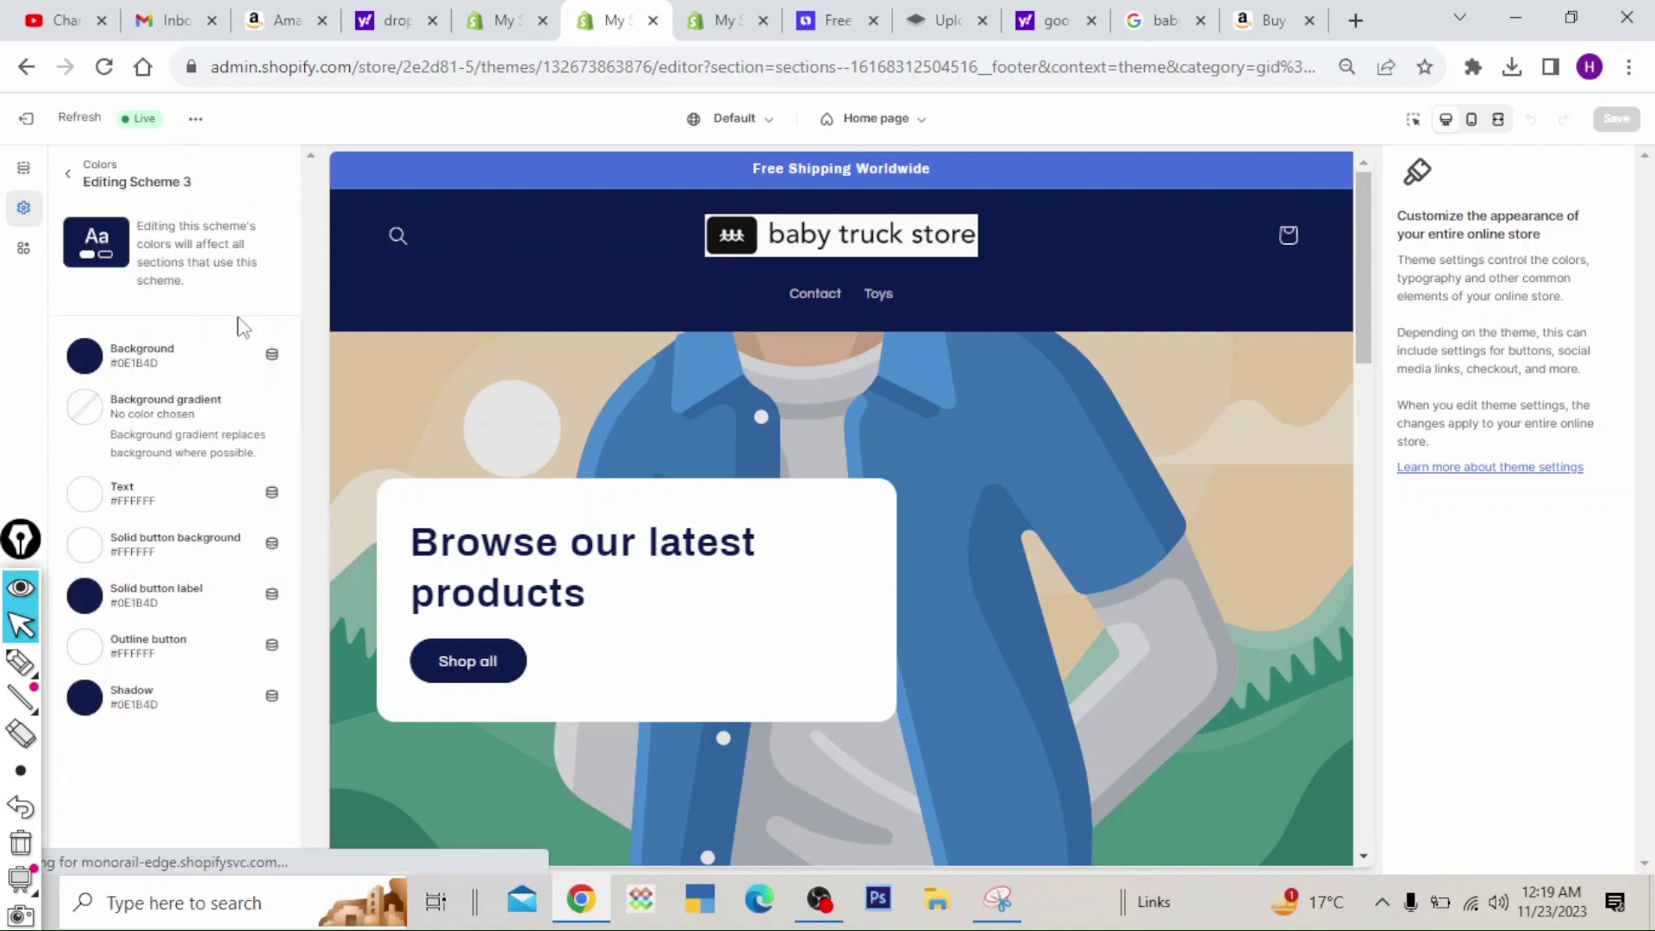
pyautogui.click(85, 355)
pyautogui.moveTo(133, 425); pyautogui.dragTo(65, 379)
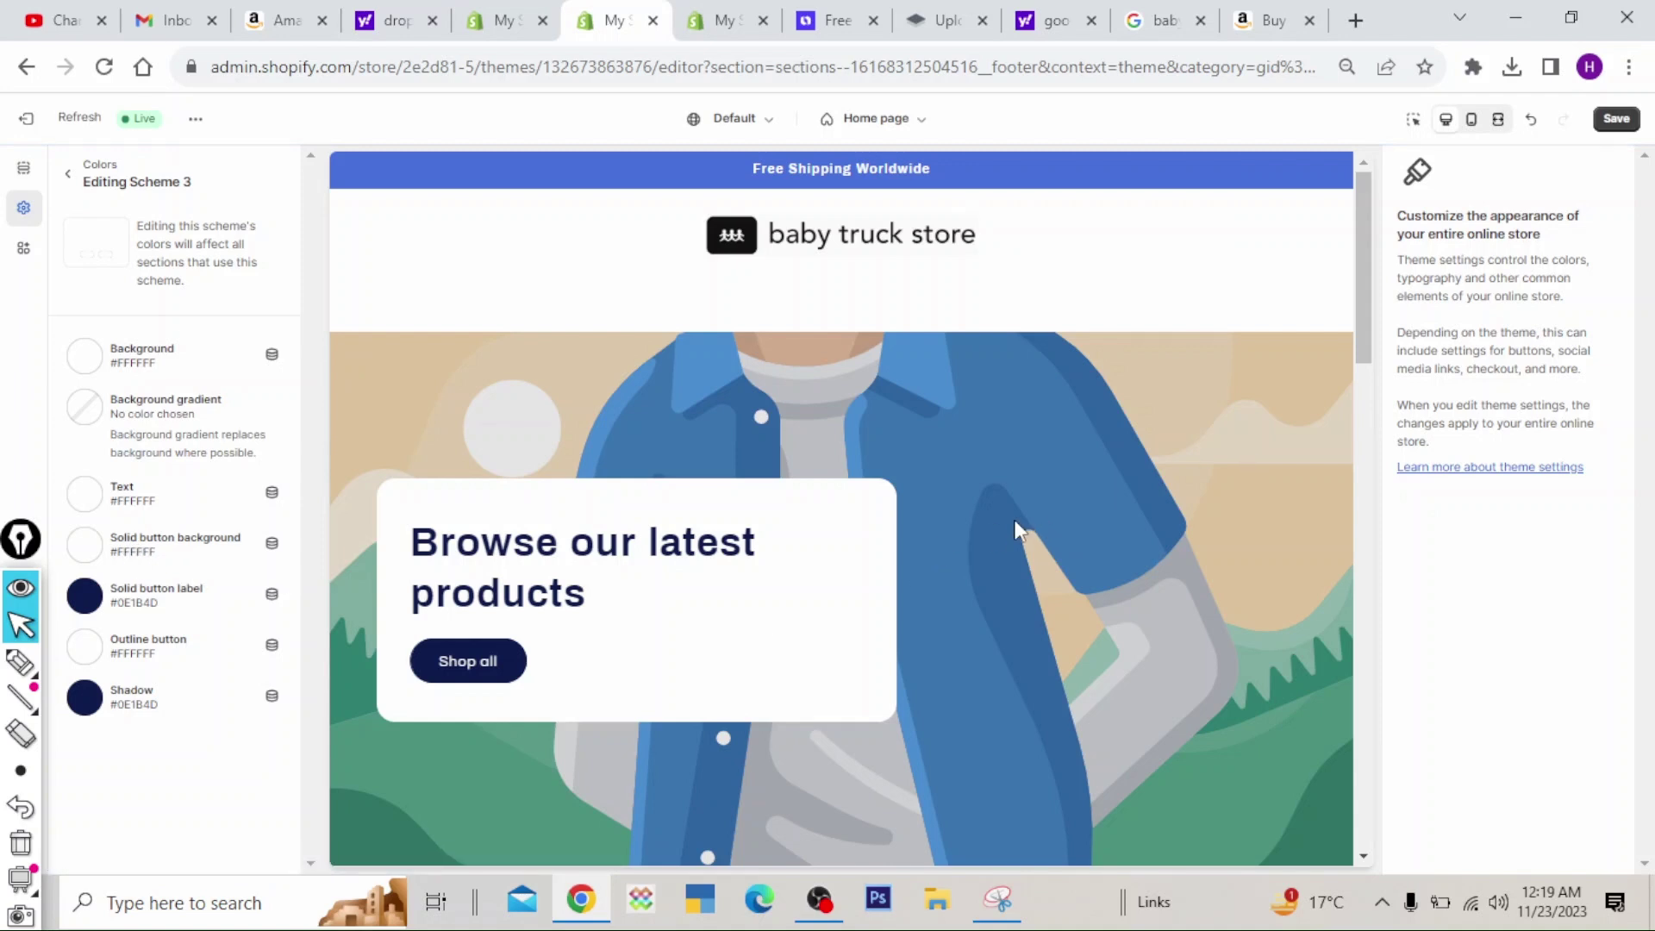
pyautogui.moveTo(1366, 322); pyautogui.dragTo(1348, 285)
# - Try #0E1B4D, #1773B0 and #DD1D1D as the text color of Scheme 3 and check the preview
pyautogui.click(86, 495)
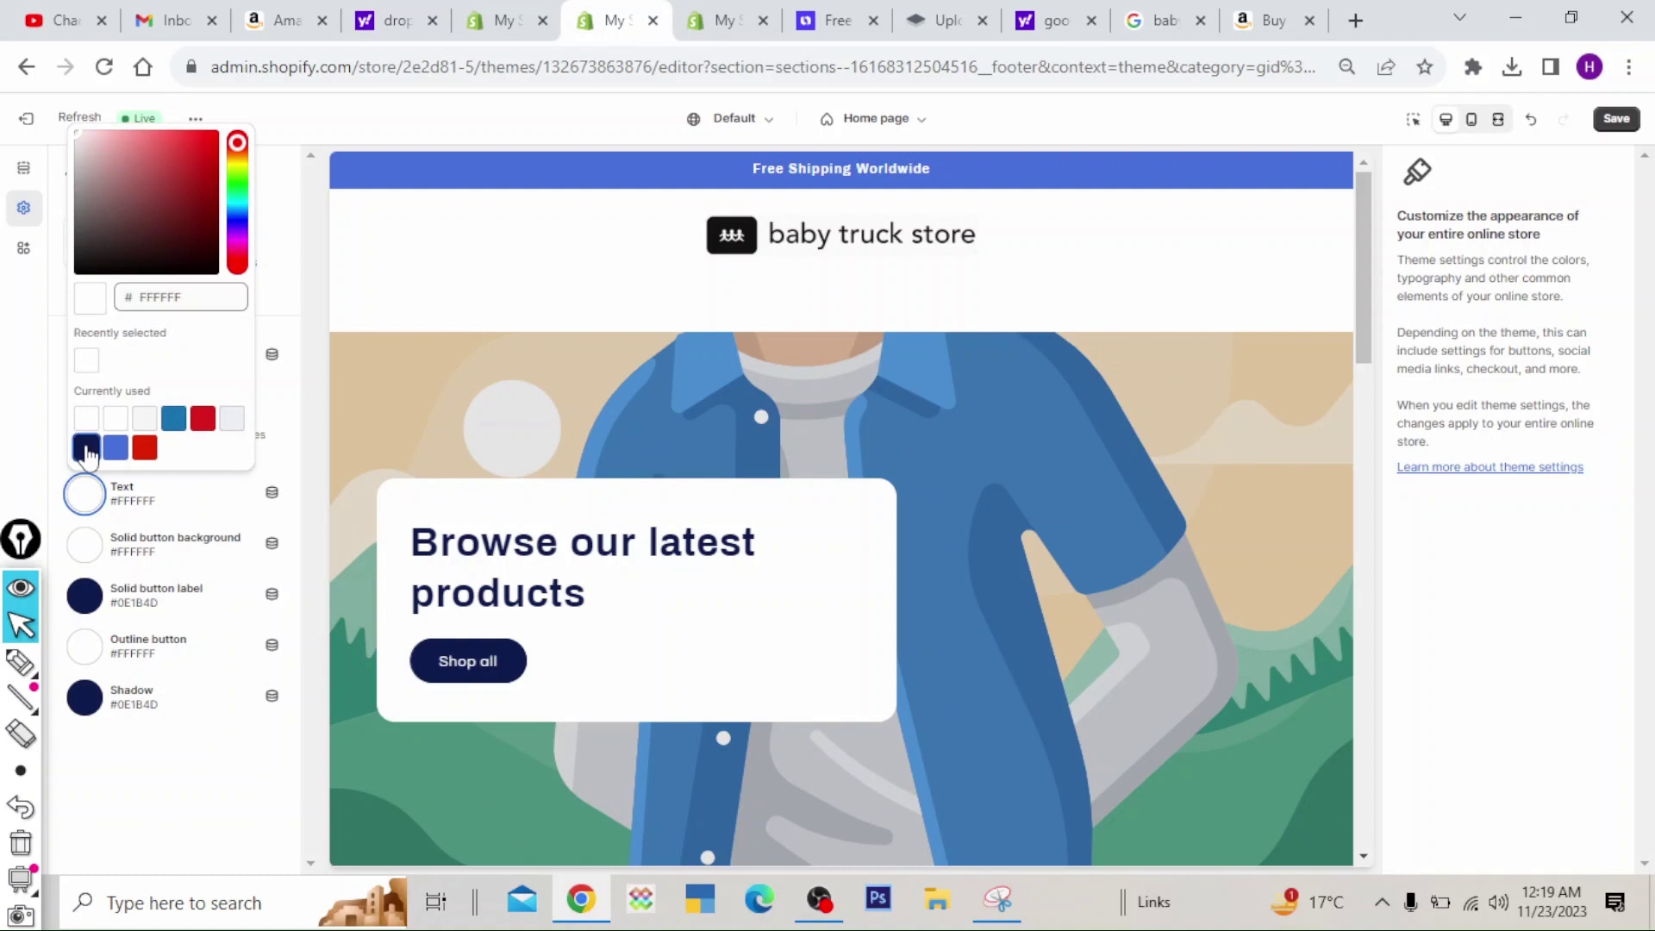
pyautogui.click(86, 447)
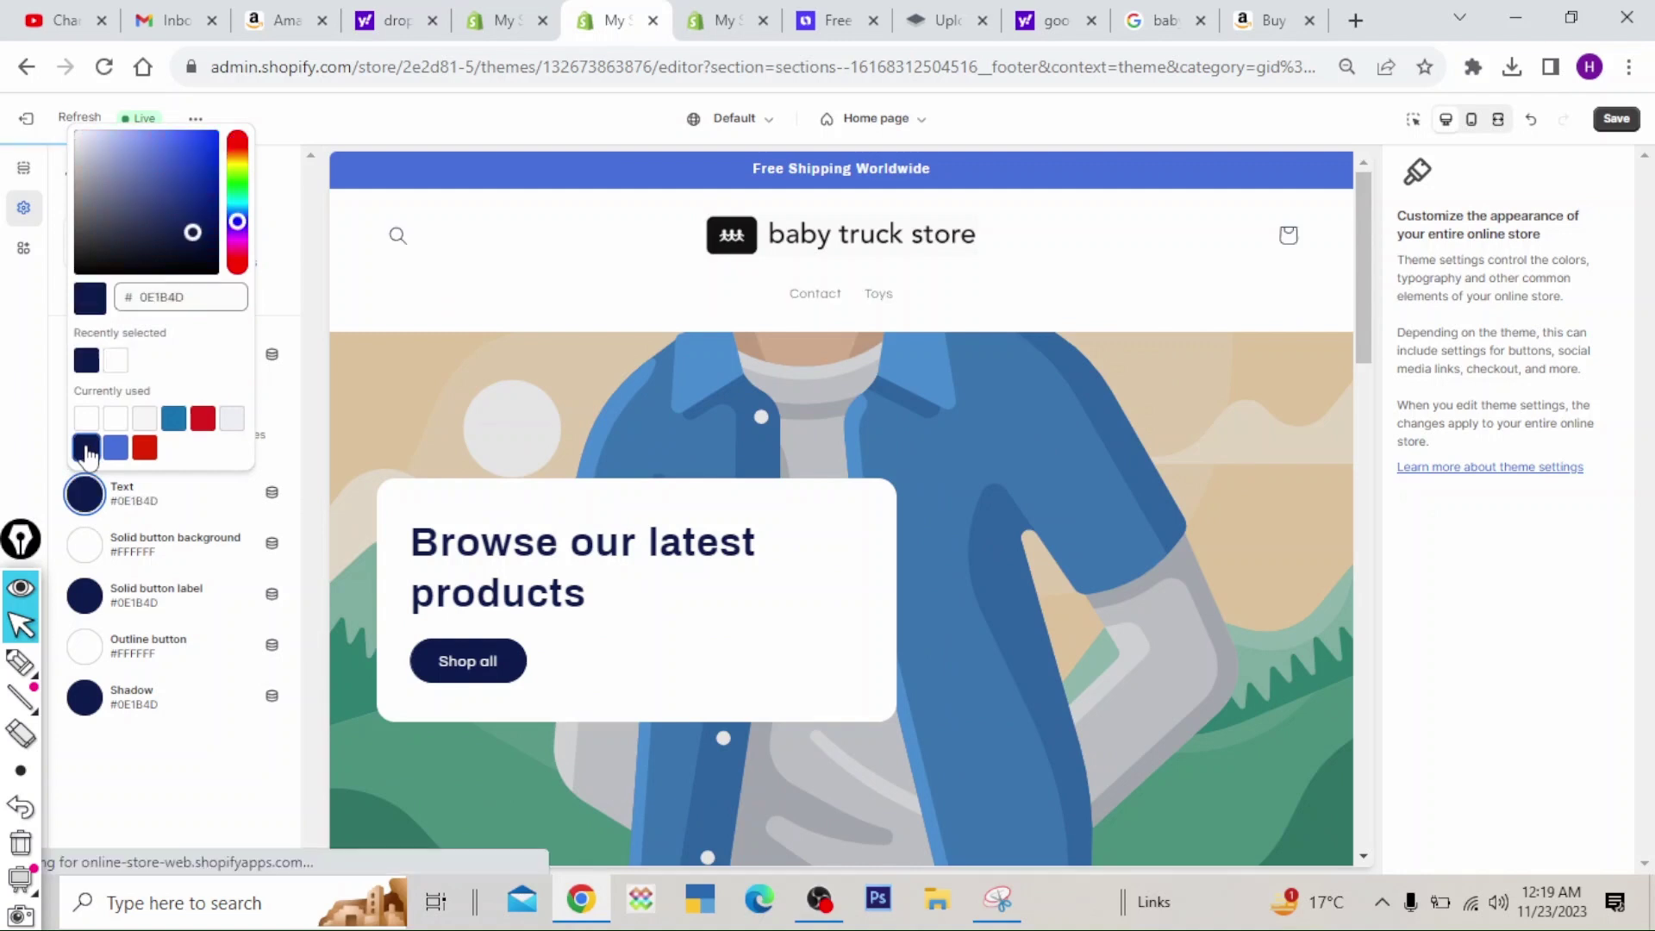
pyautogui.click(173, 418)
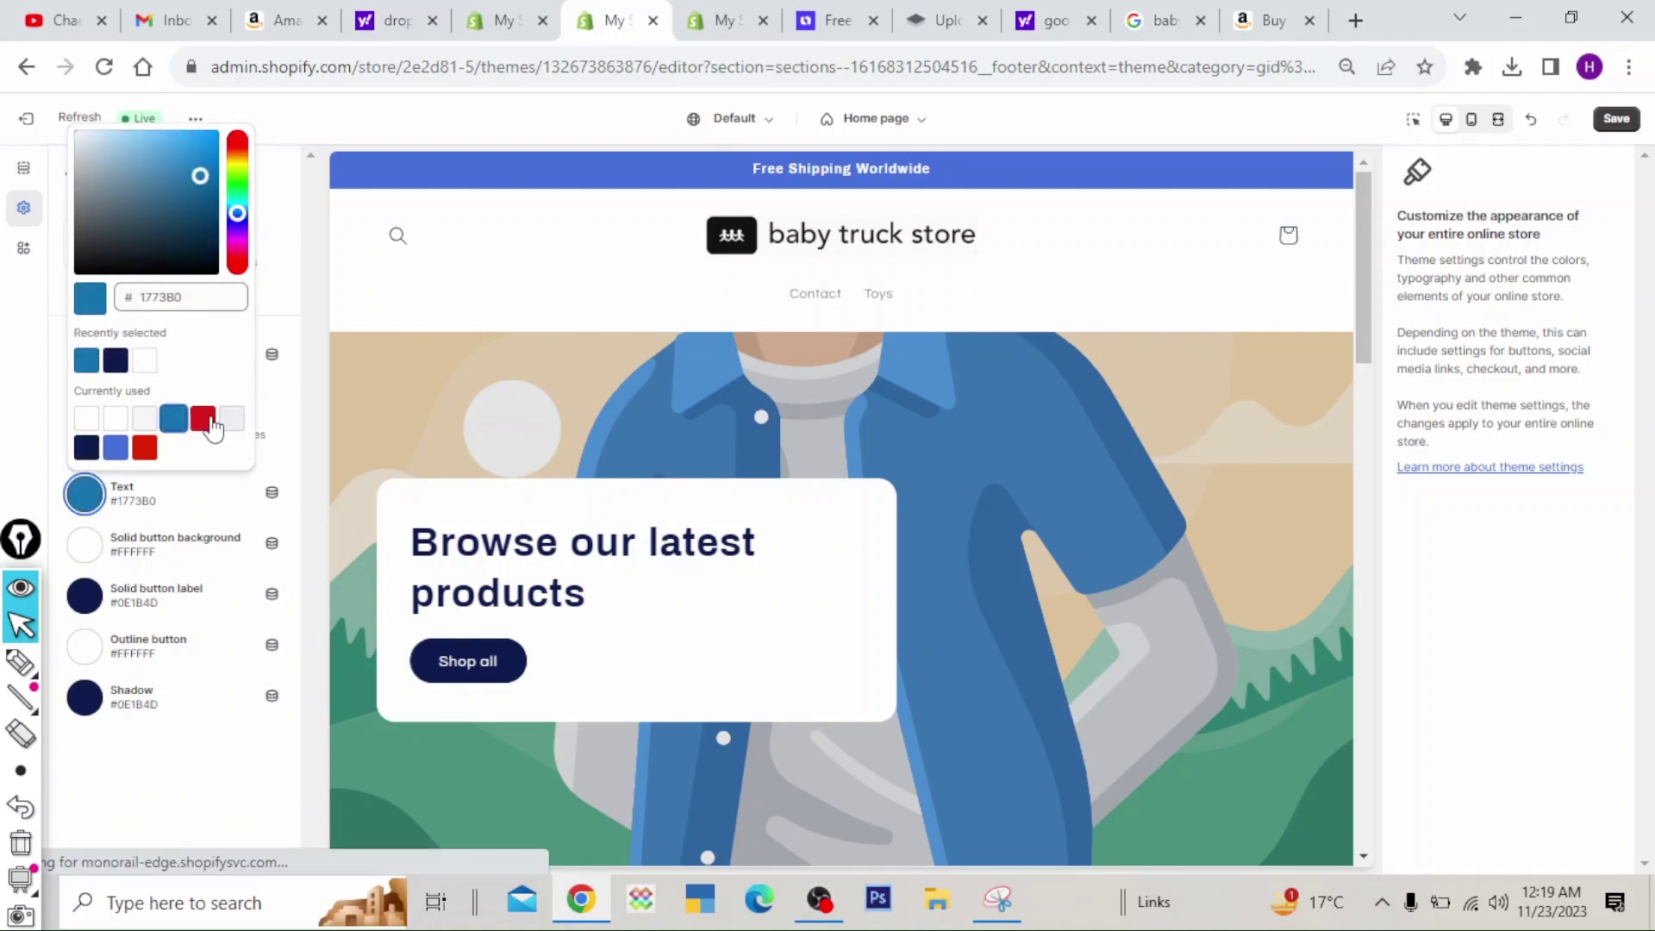
pyautogui.click(203, 420)
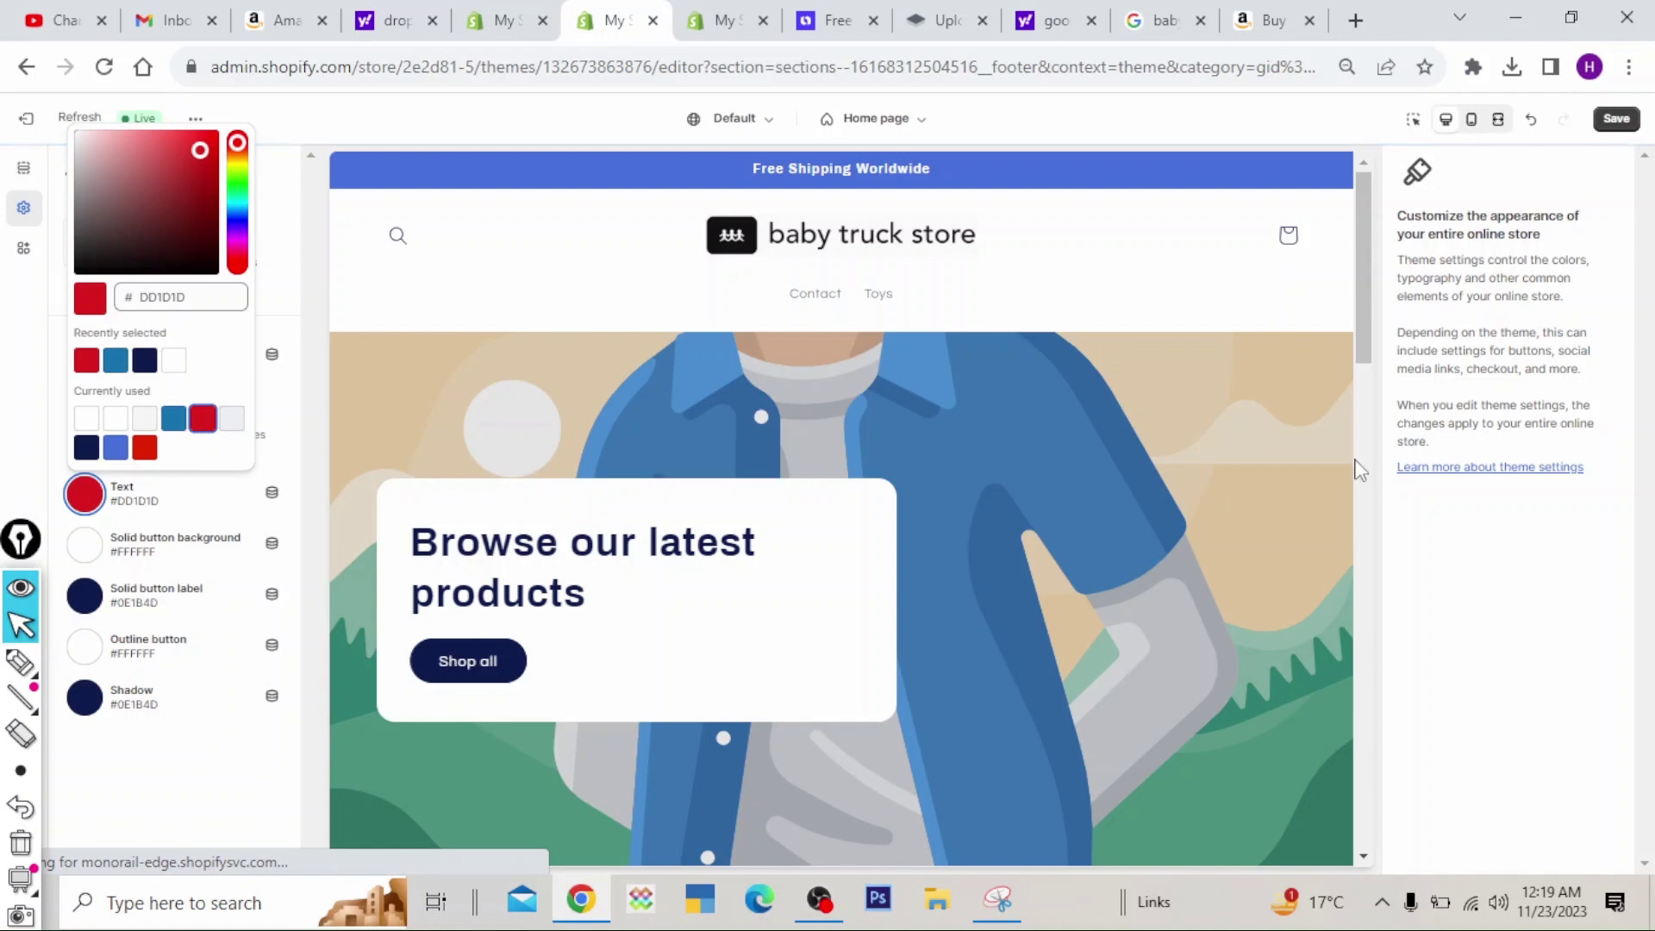
pyautogui.moveTo(1363, 358); pyautogui.dragTo(1349, 504)
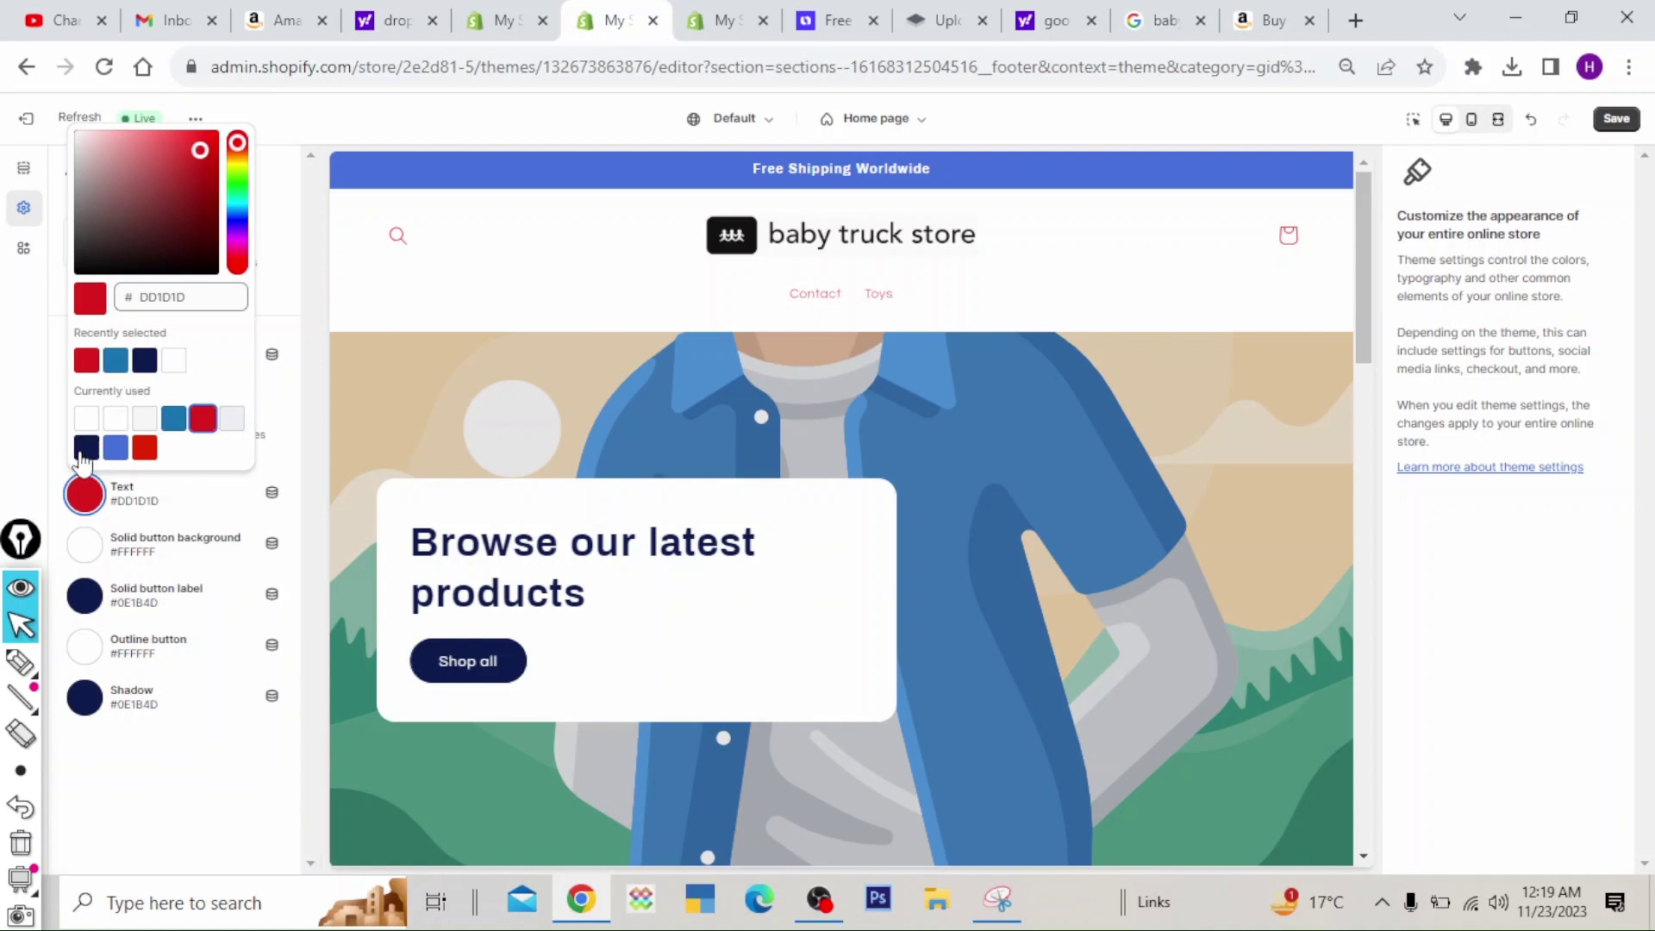
# - Set the text color of Scheme 3 to #050000, check the page preview and save the theme
pyautogui.click(209, 272)
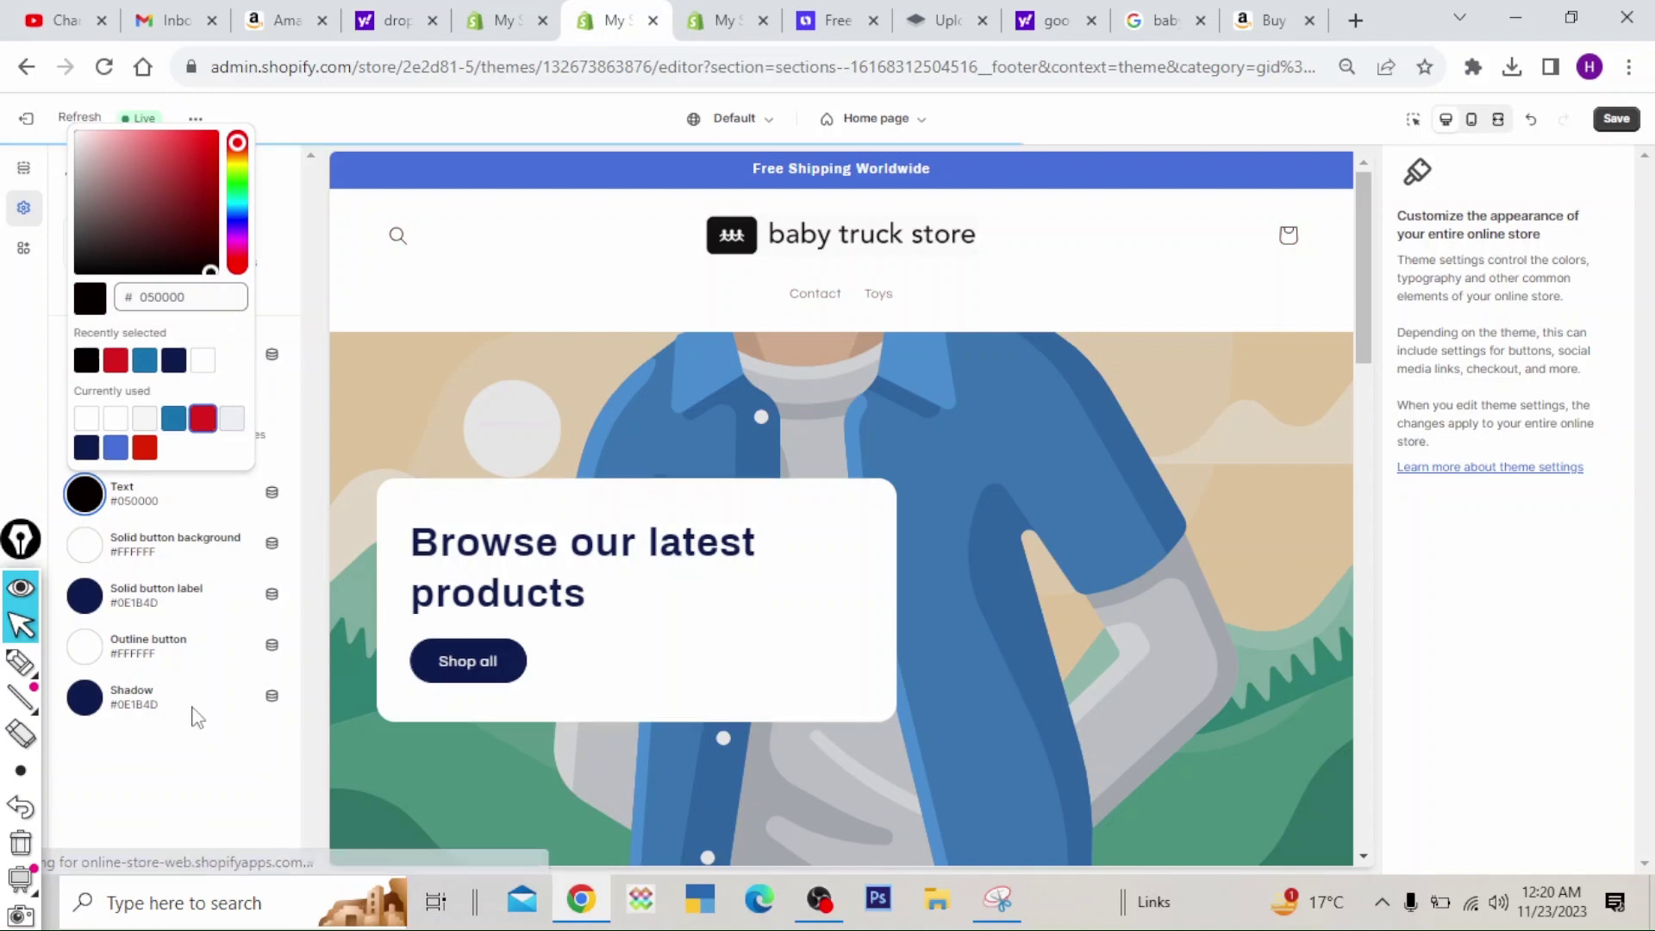
pyautogui.click(199, 780)
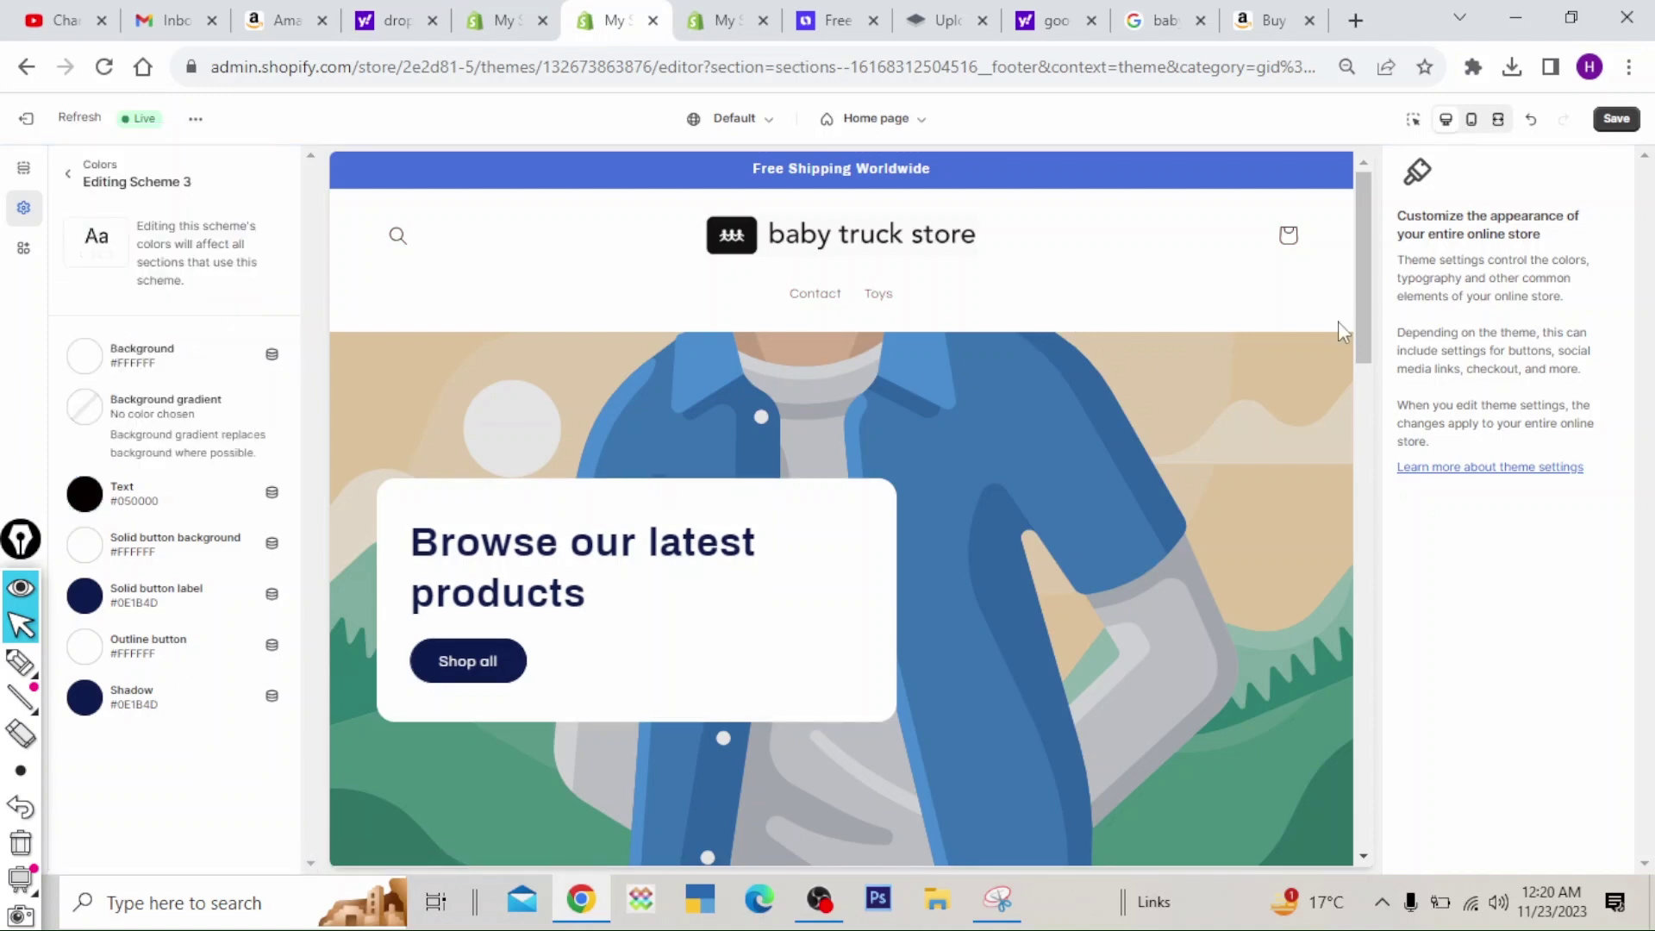
pyautogui.scroll(-3, 1363, 323)
pyautogui.scroll(3, 1363, 323)
pyautogui.click(70, 170)
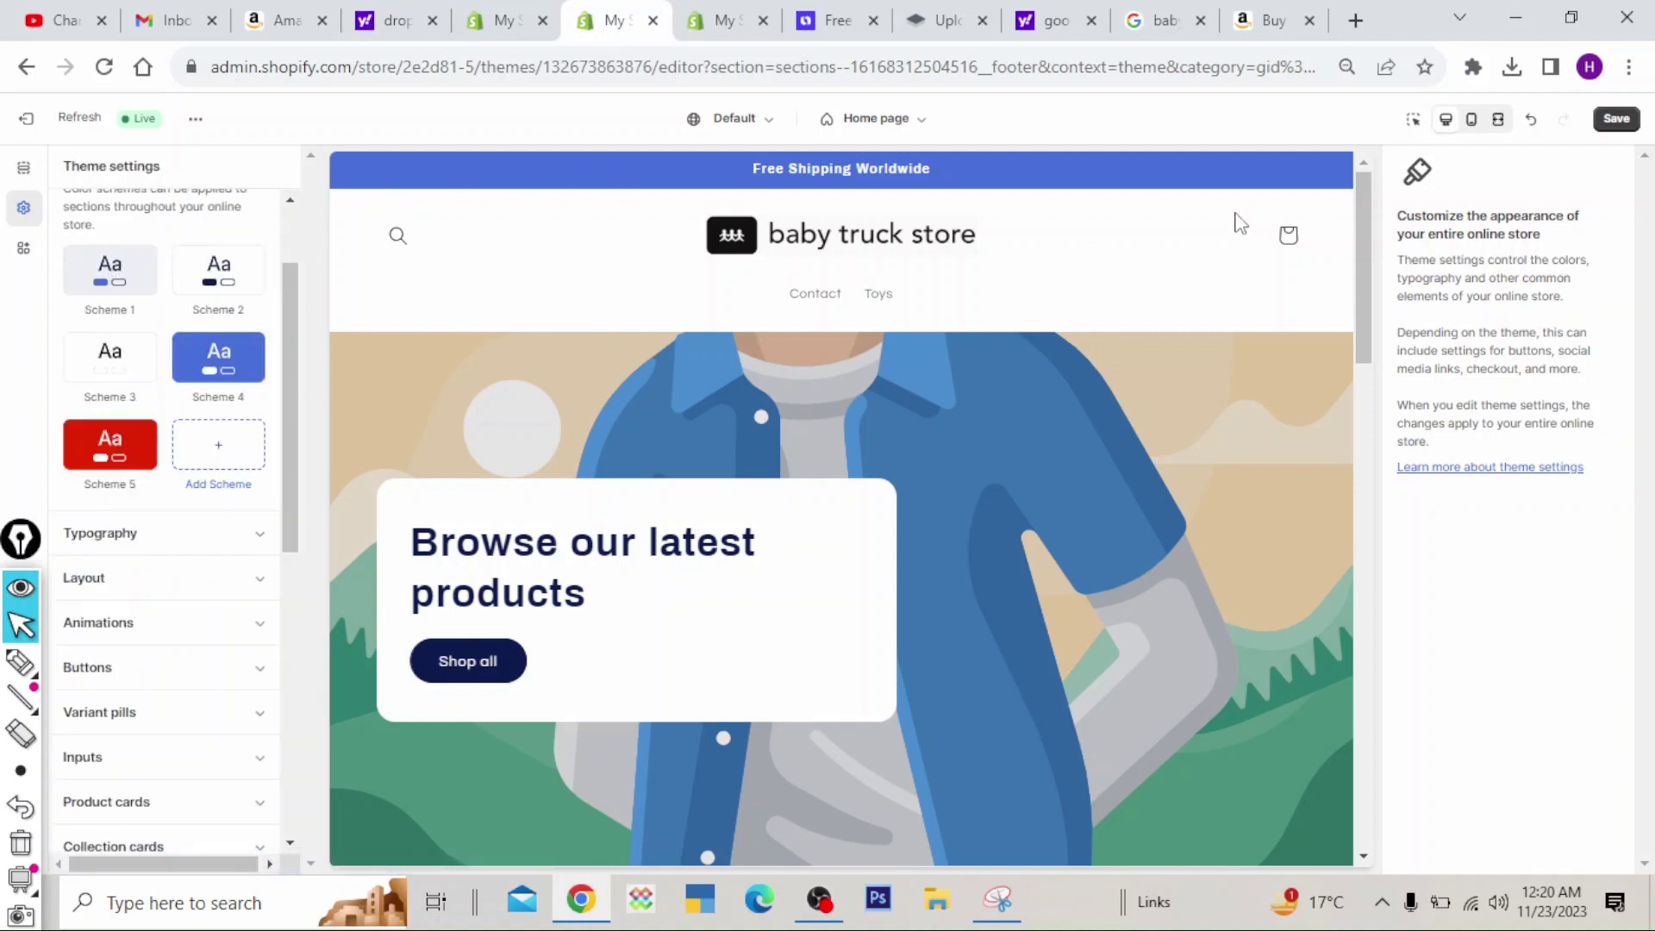
pyautogui.click(1626, 120)
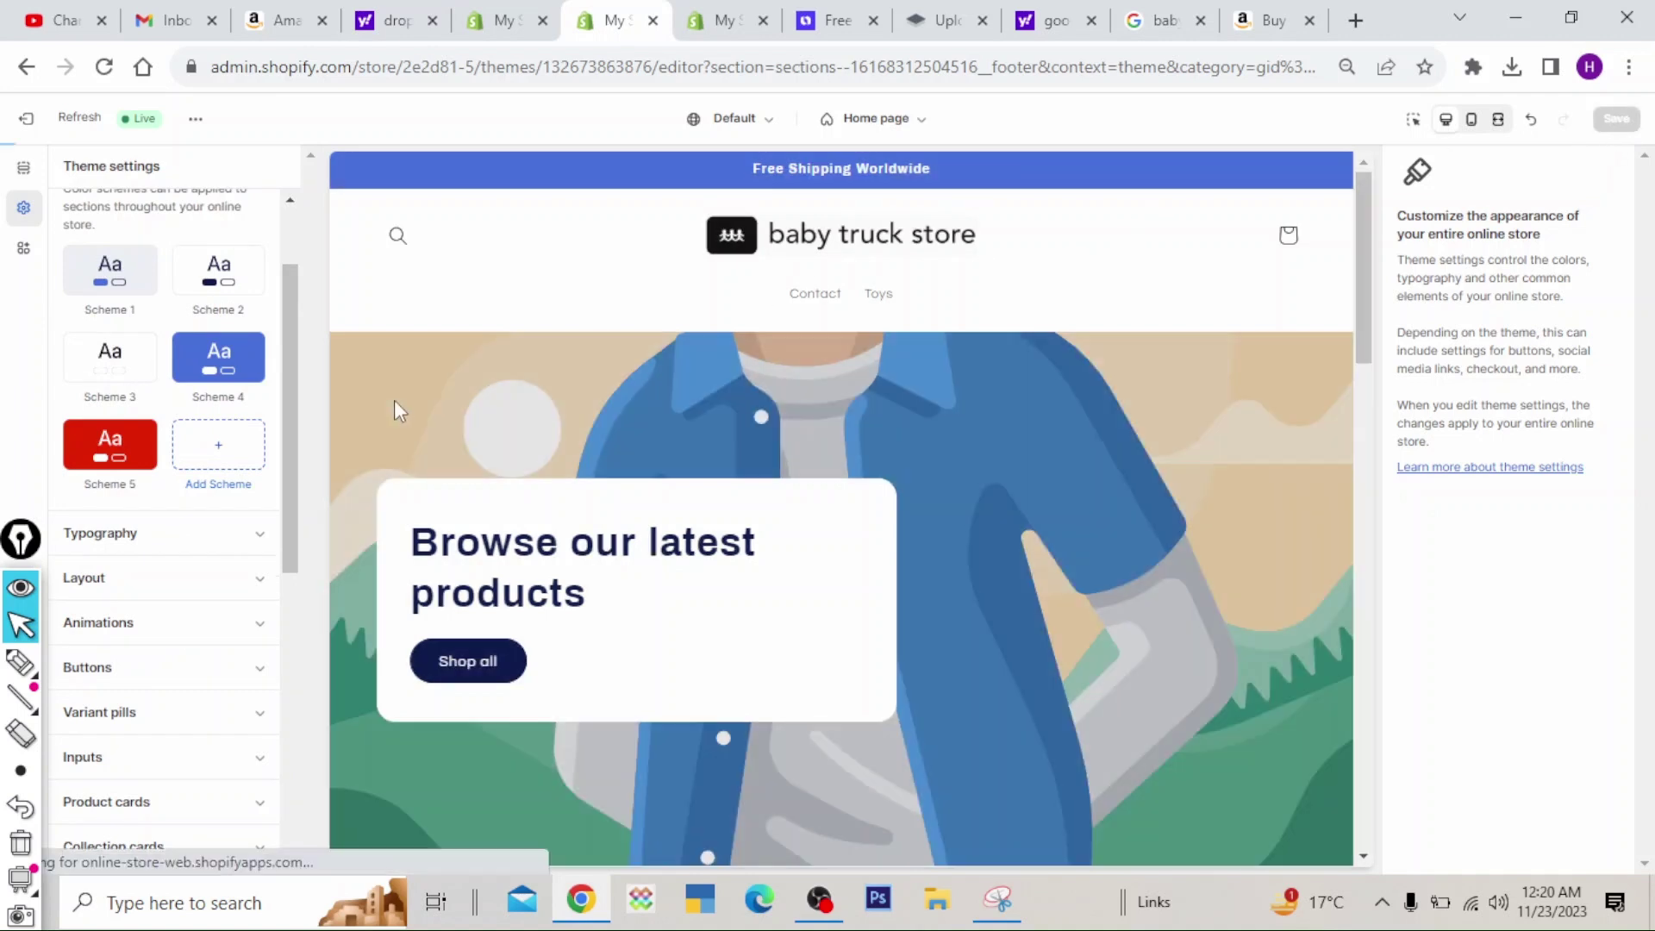
# - Review the theme settings list, including the typography and animation options
pyautogui.moveTo(297, 403); pyautogui.dragTo(284, 672)
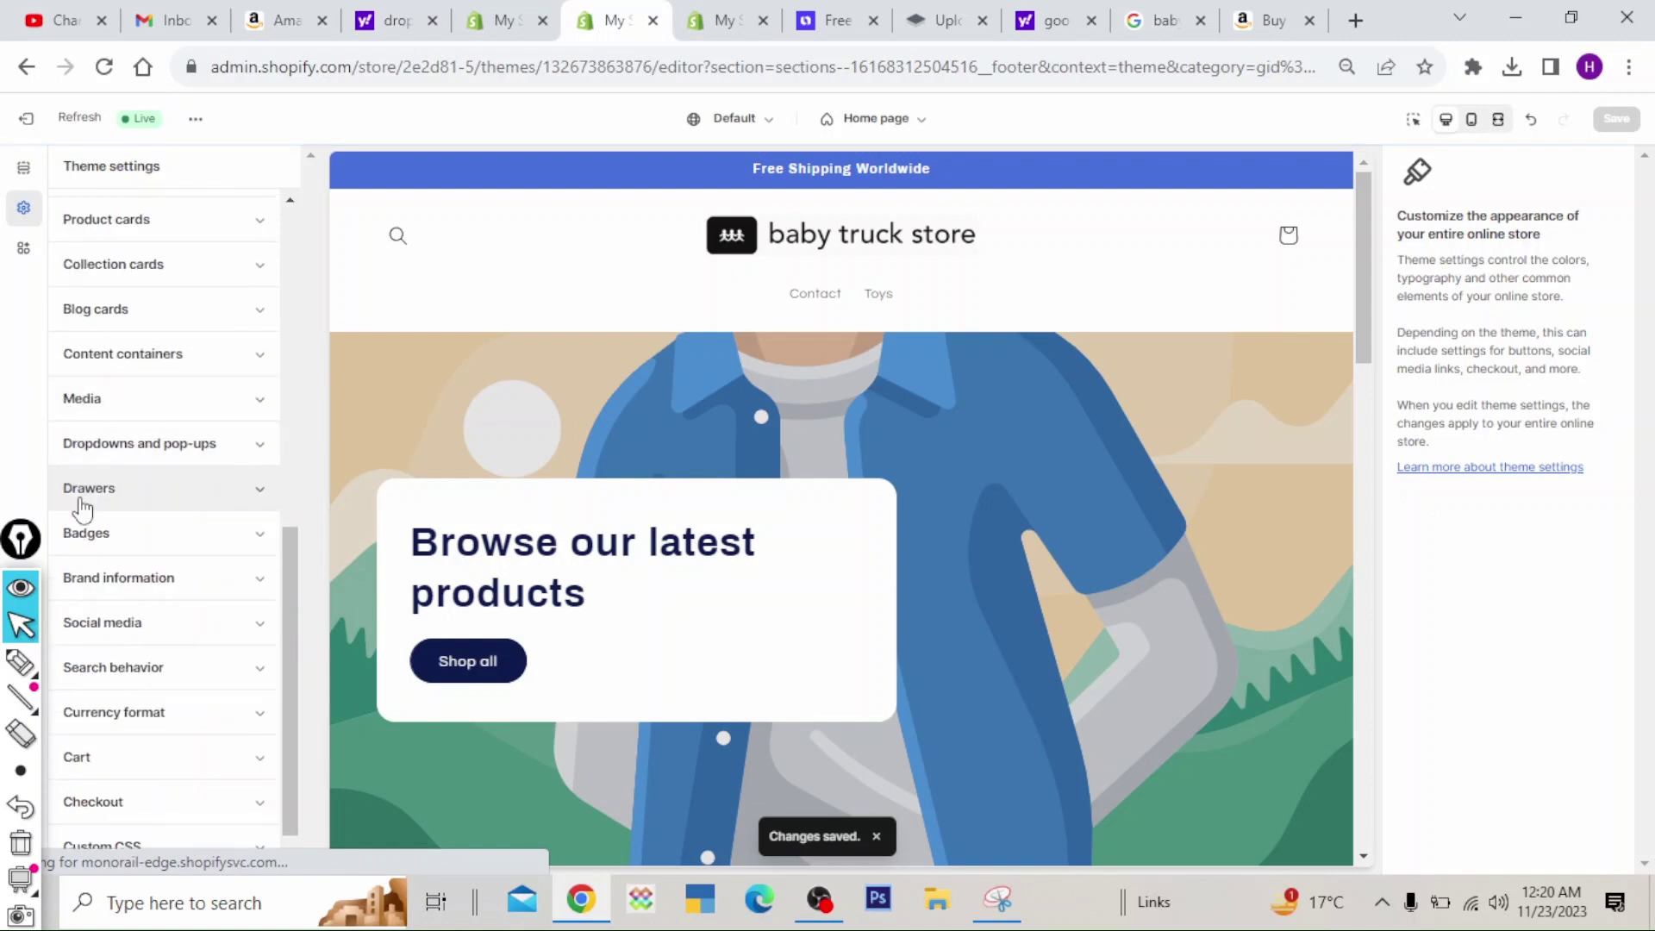
pyautogui.scroll(3, 274, 490)
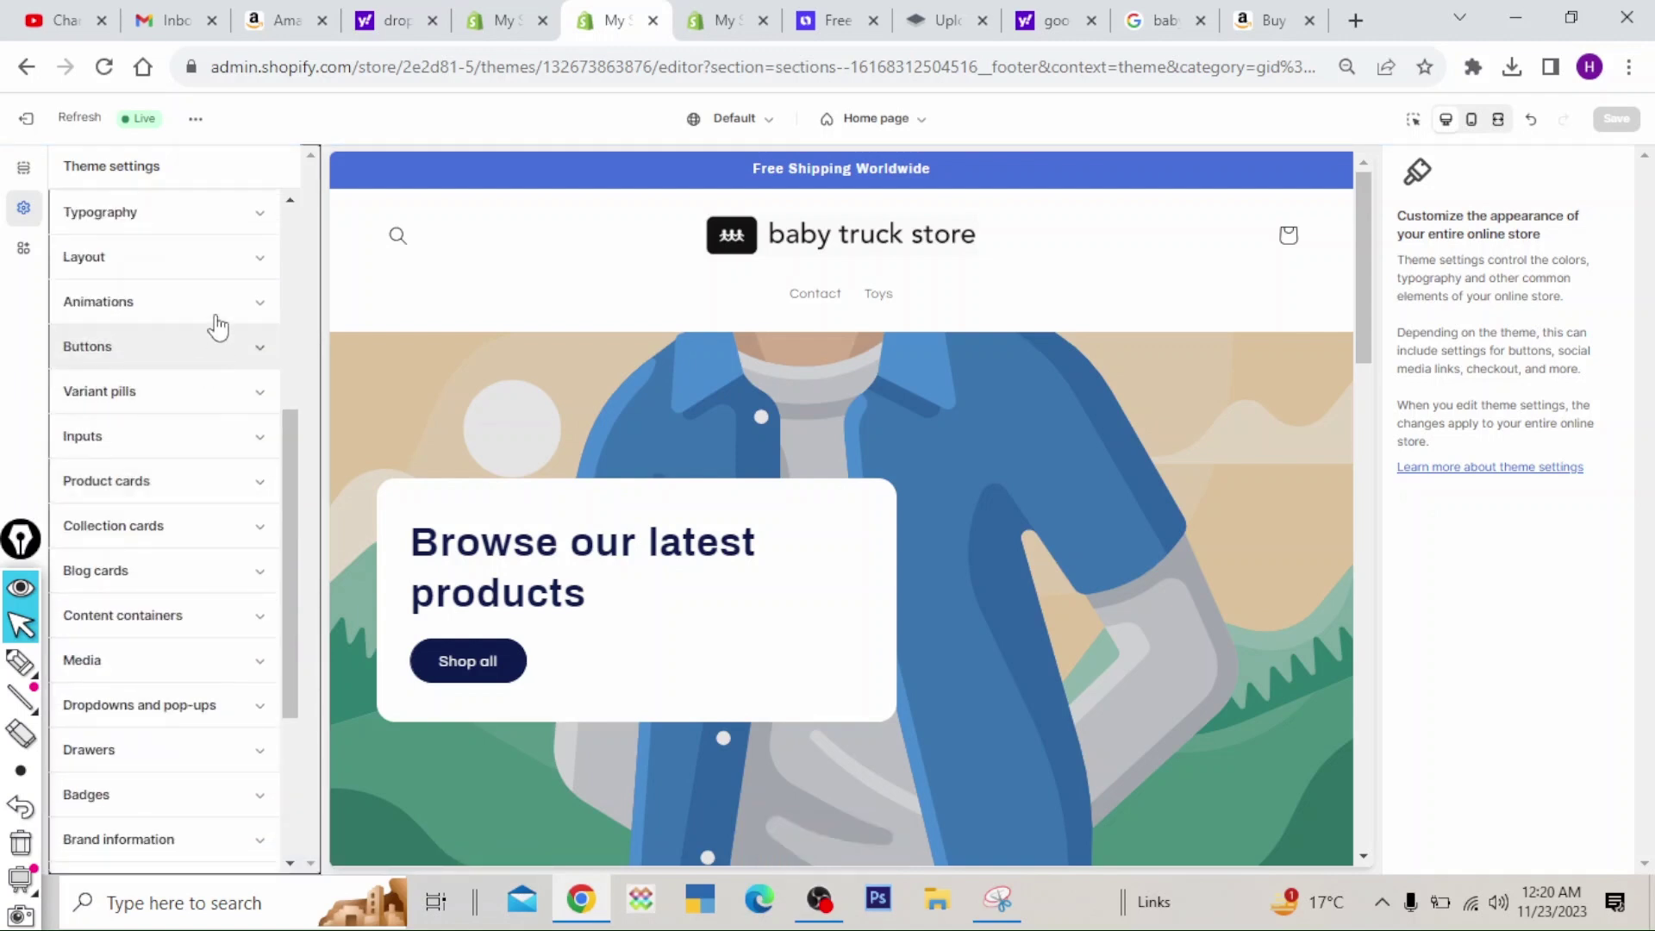
pyautogui.click(210, 212)
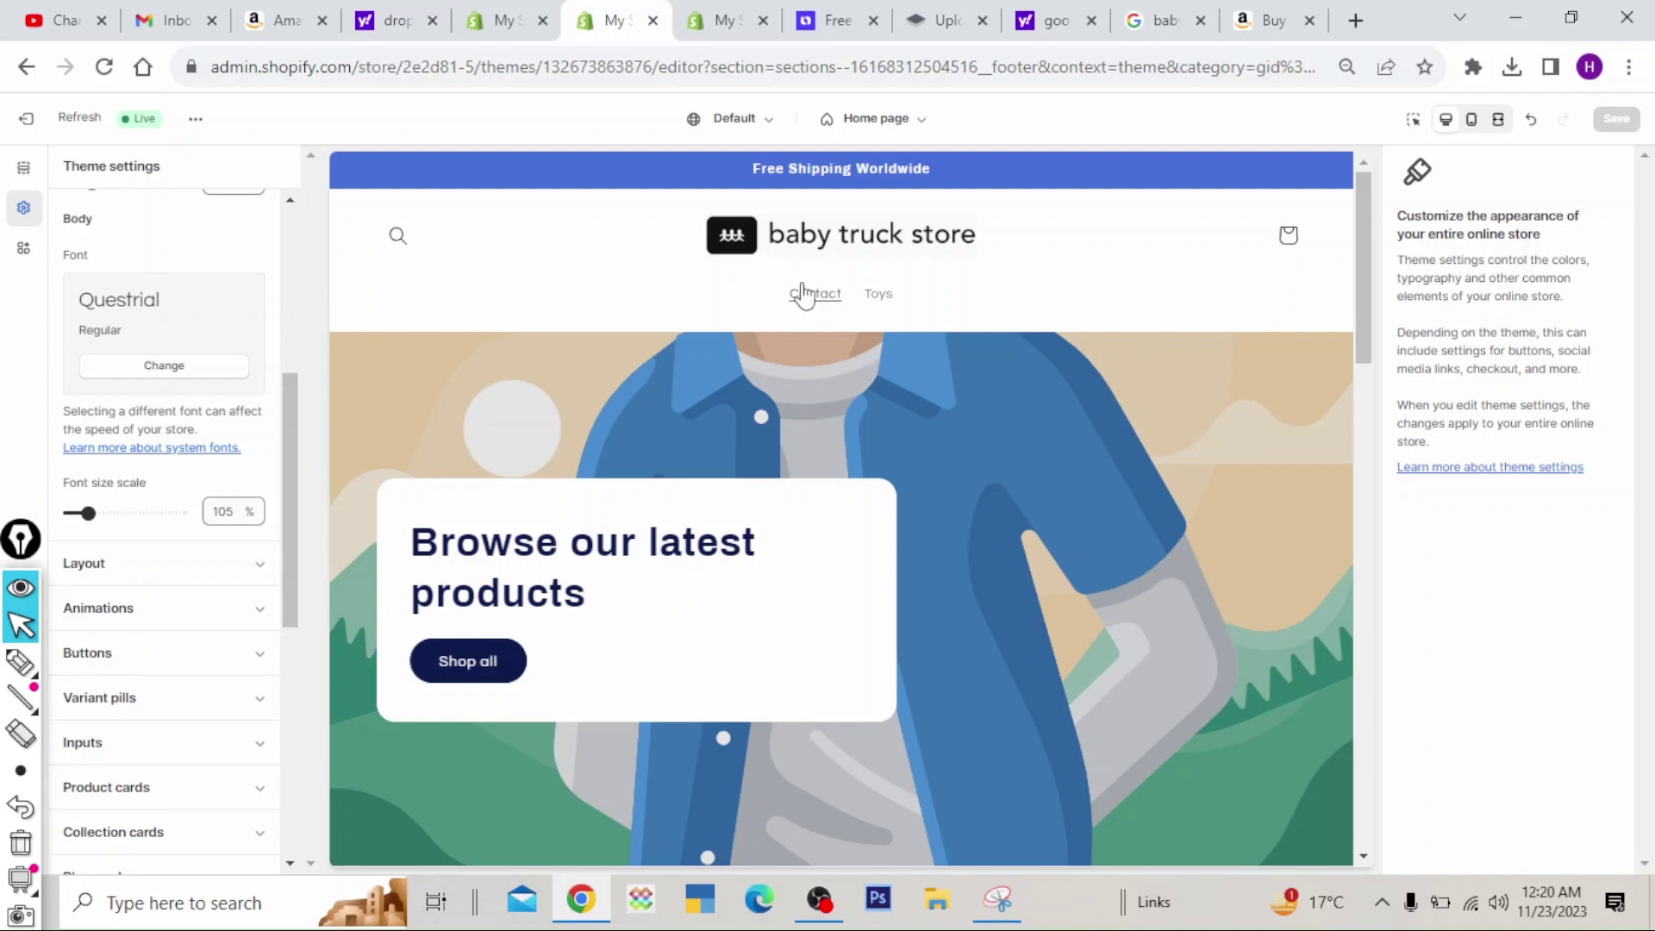
pyautogui.click(98, 608)
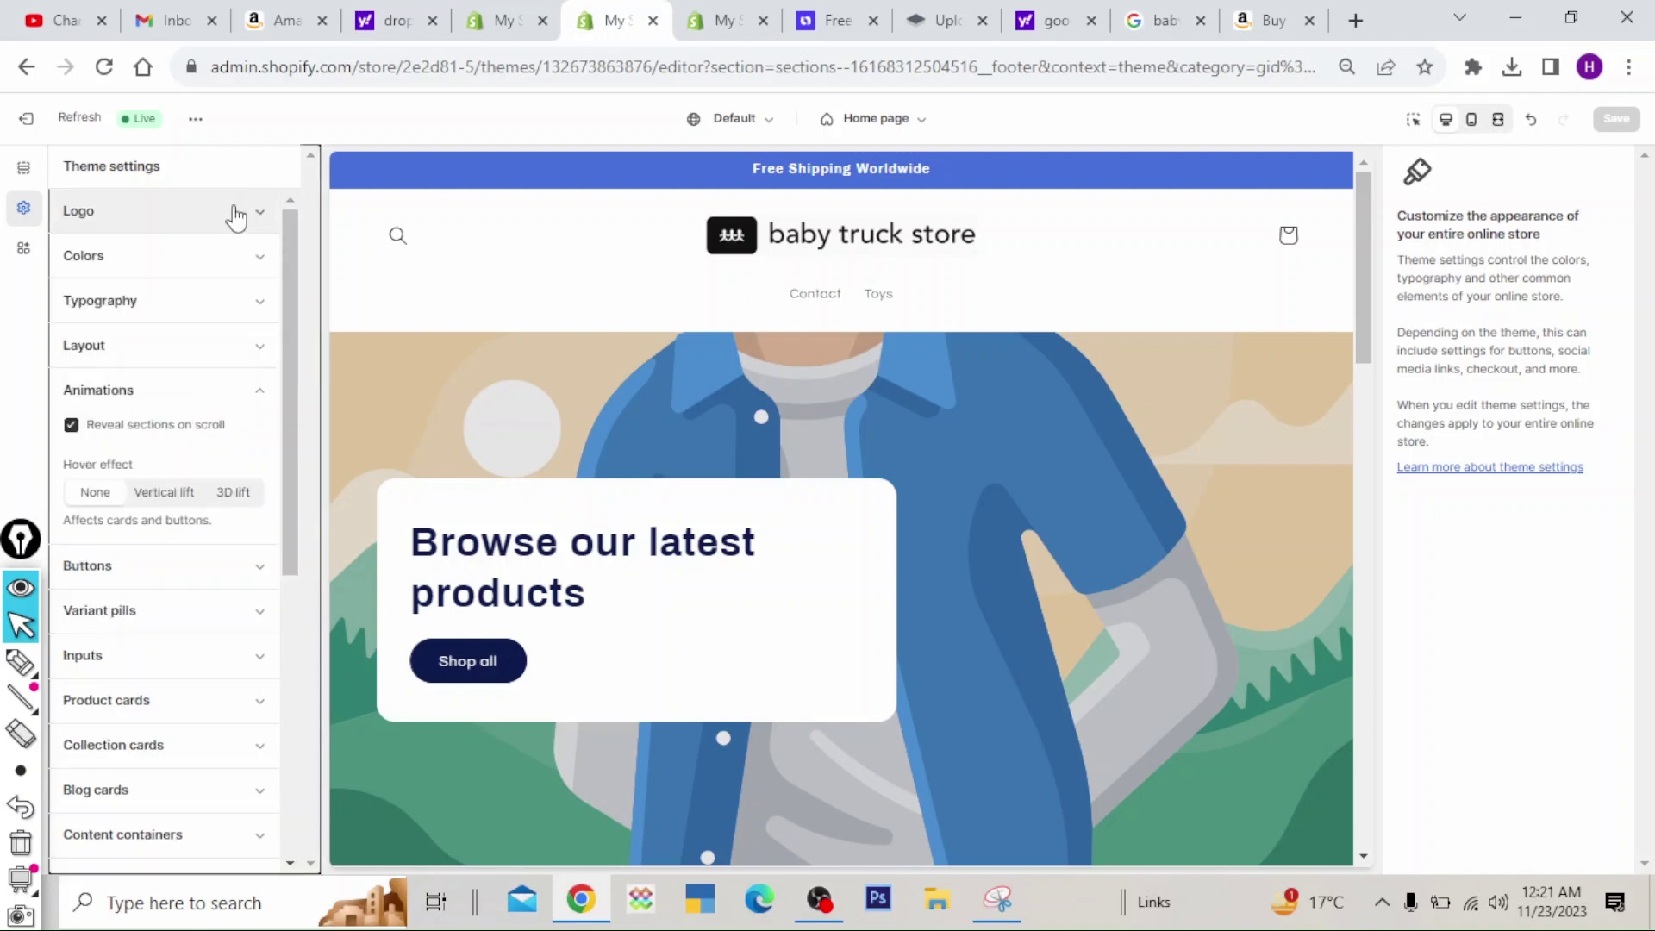
# - Set the favicon image in the logo settings to the Capture JPG from the store library
pyautogui.click(237, 216)
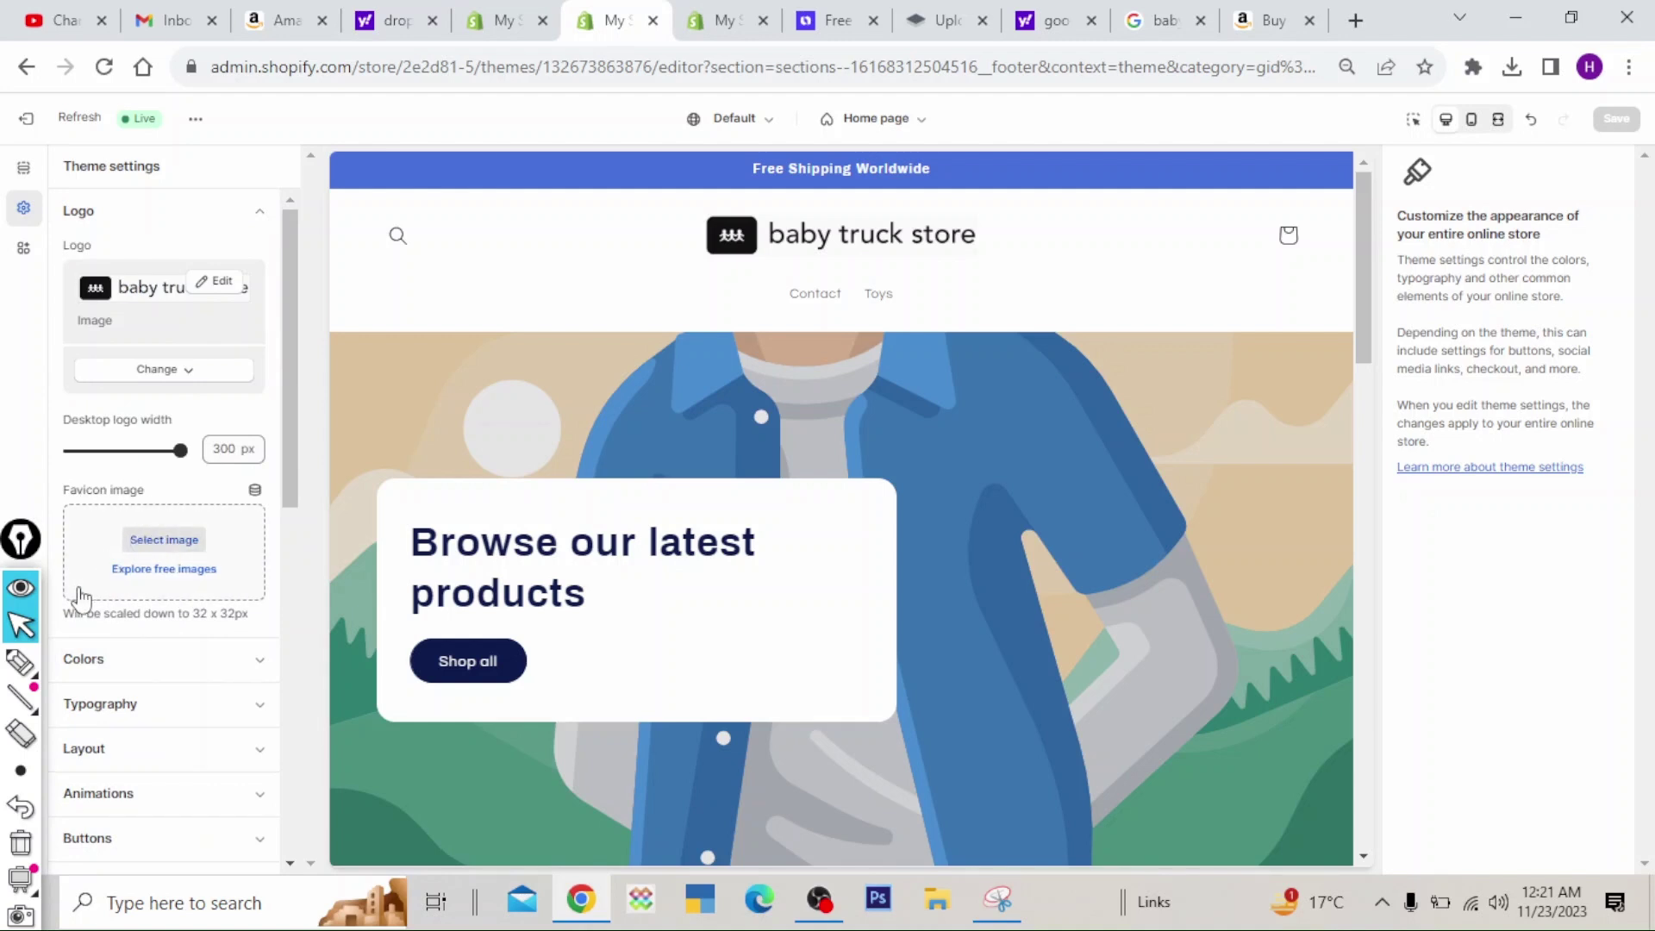
pyautogui.click(180, 547)
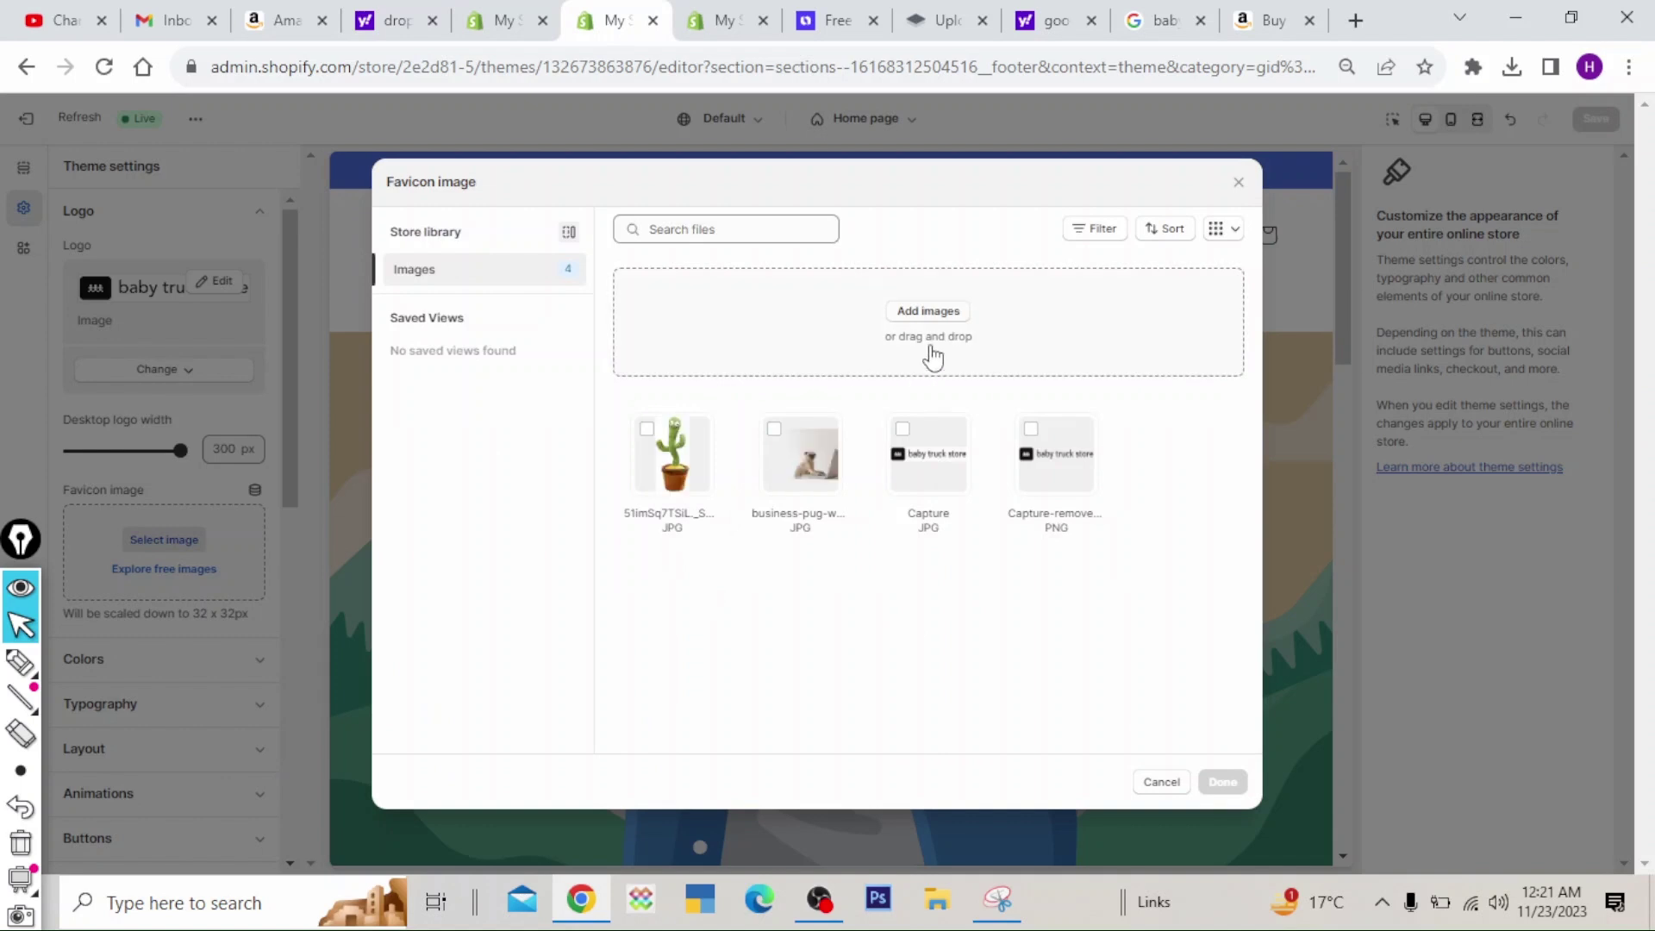
pyautogui.click(925, 442)
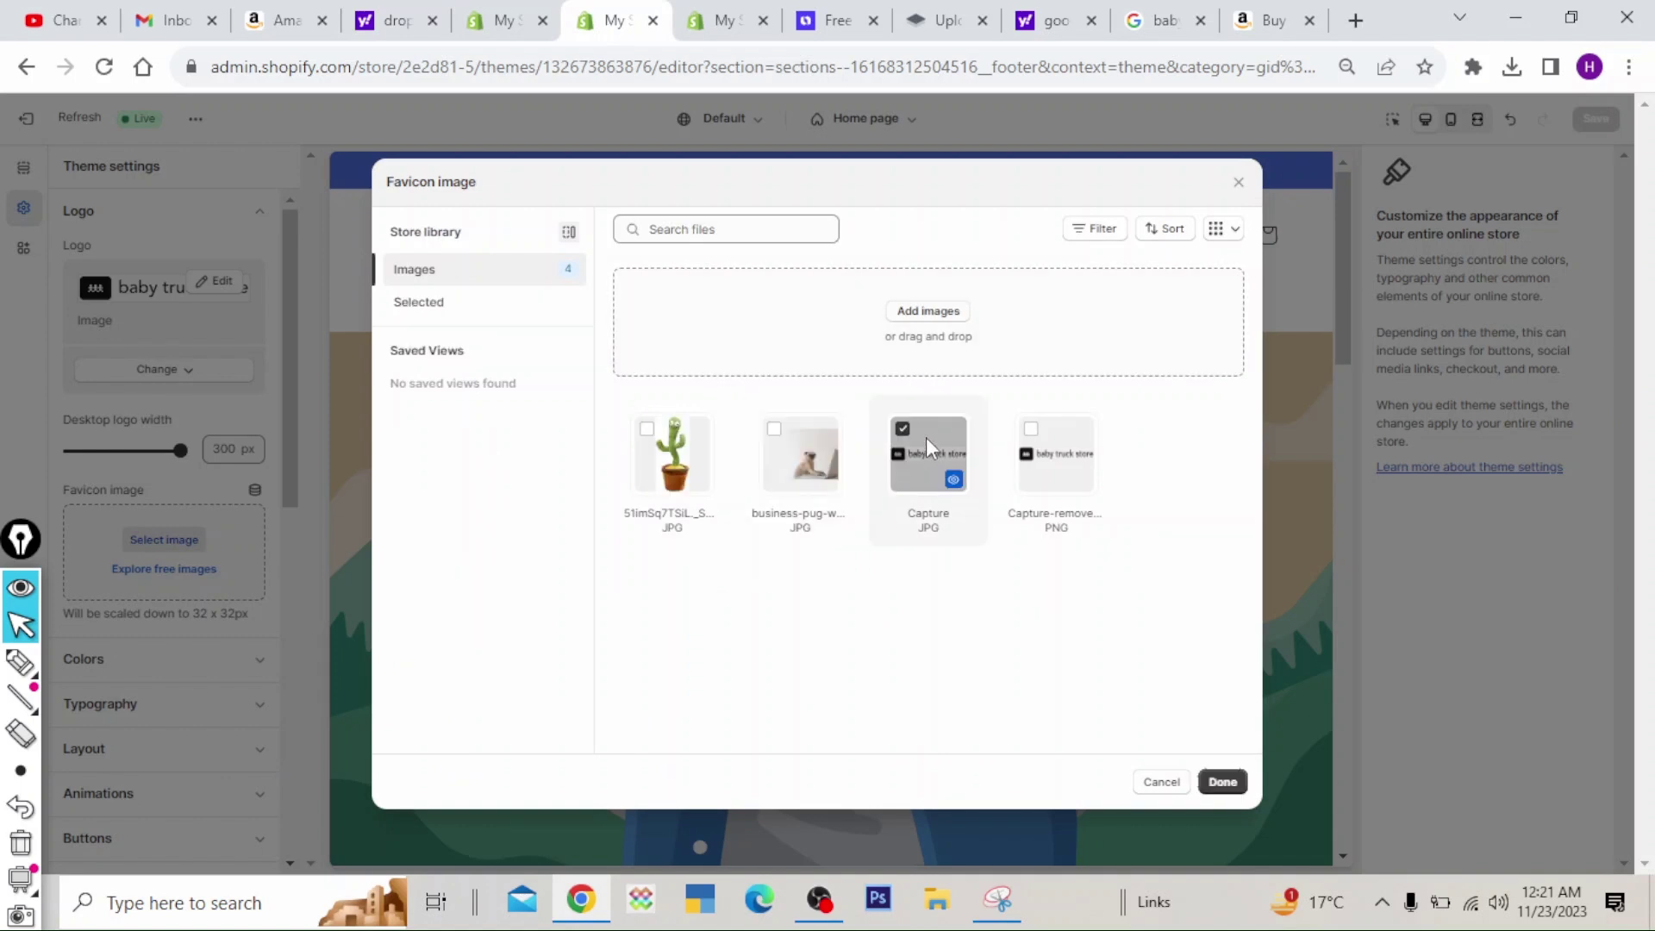
pyautogui.click(1228, 782)
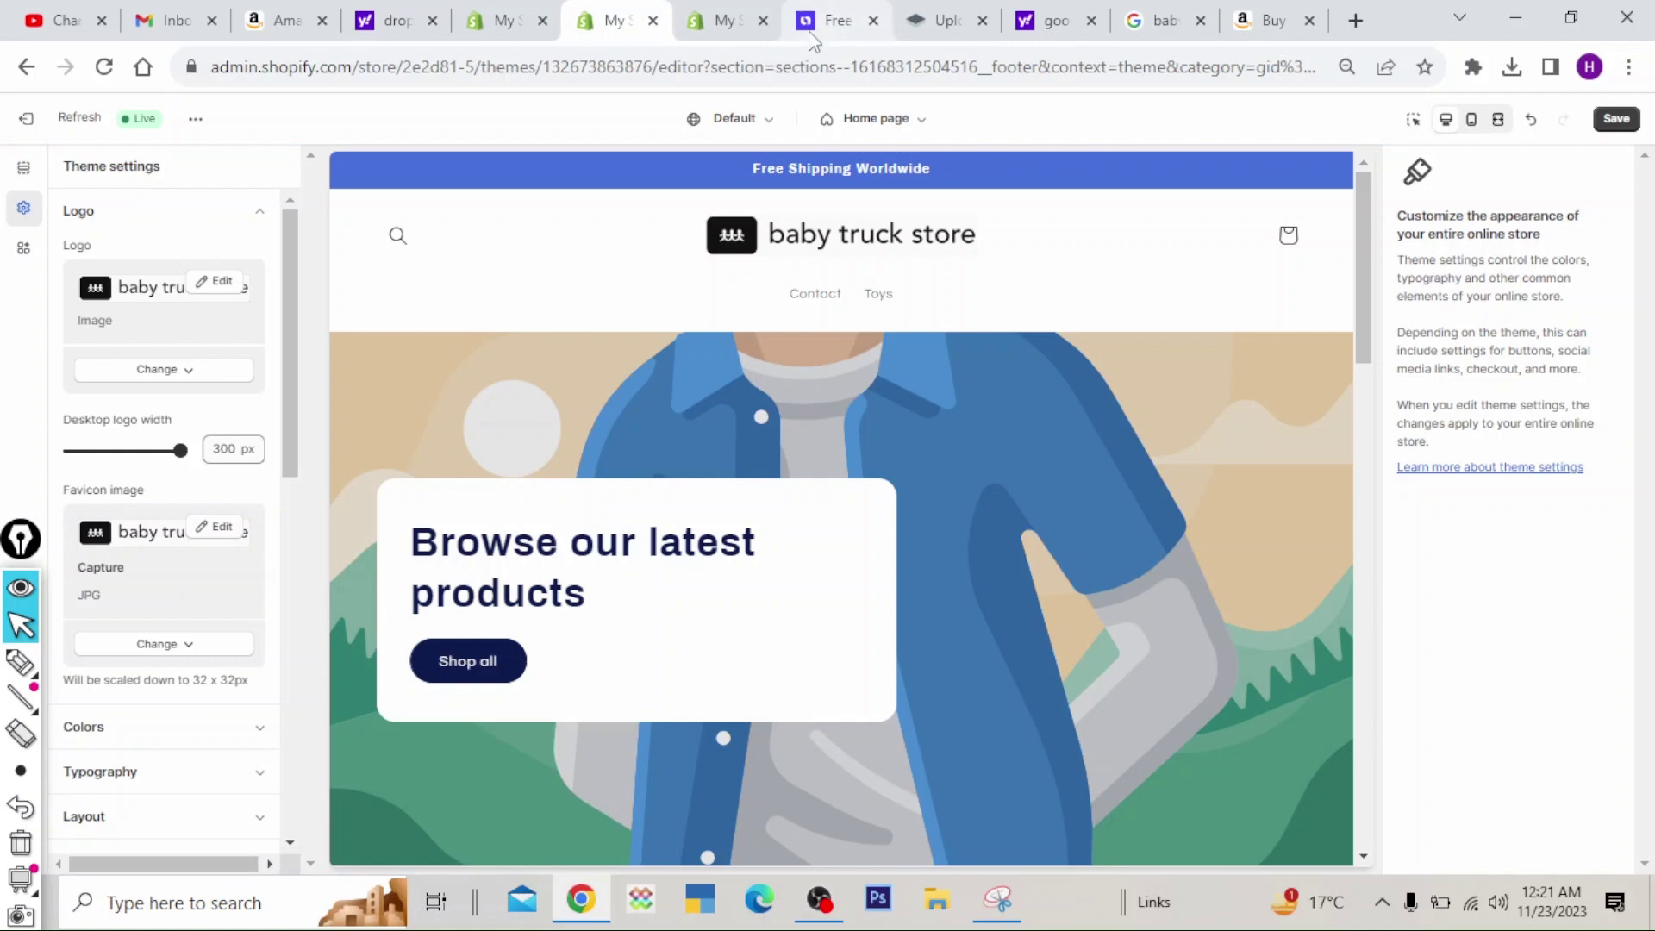
# - Look over the home page preview and the rest of the theme settings, and reopen the logo settings
pyautogui.moveTo(1362, 349); pyautogui.dragTo(1353, 644)
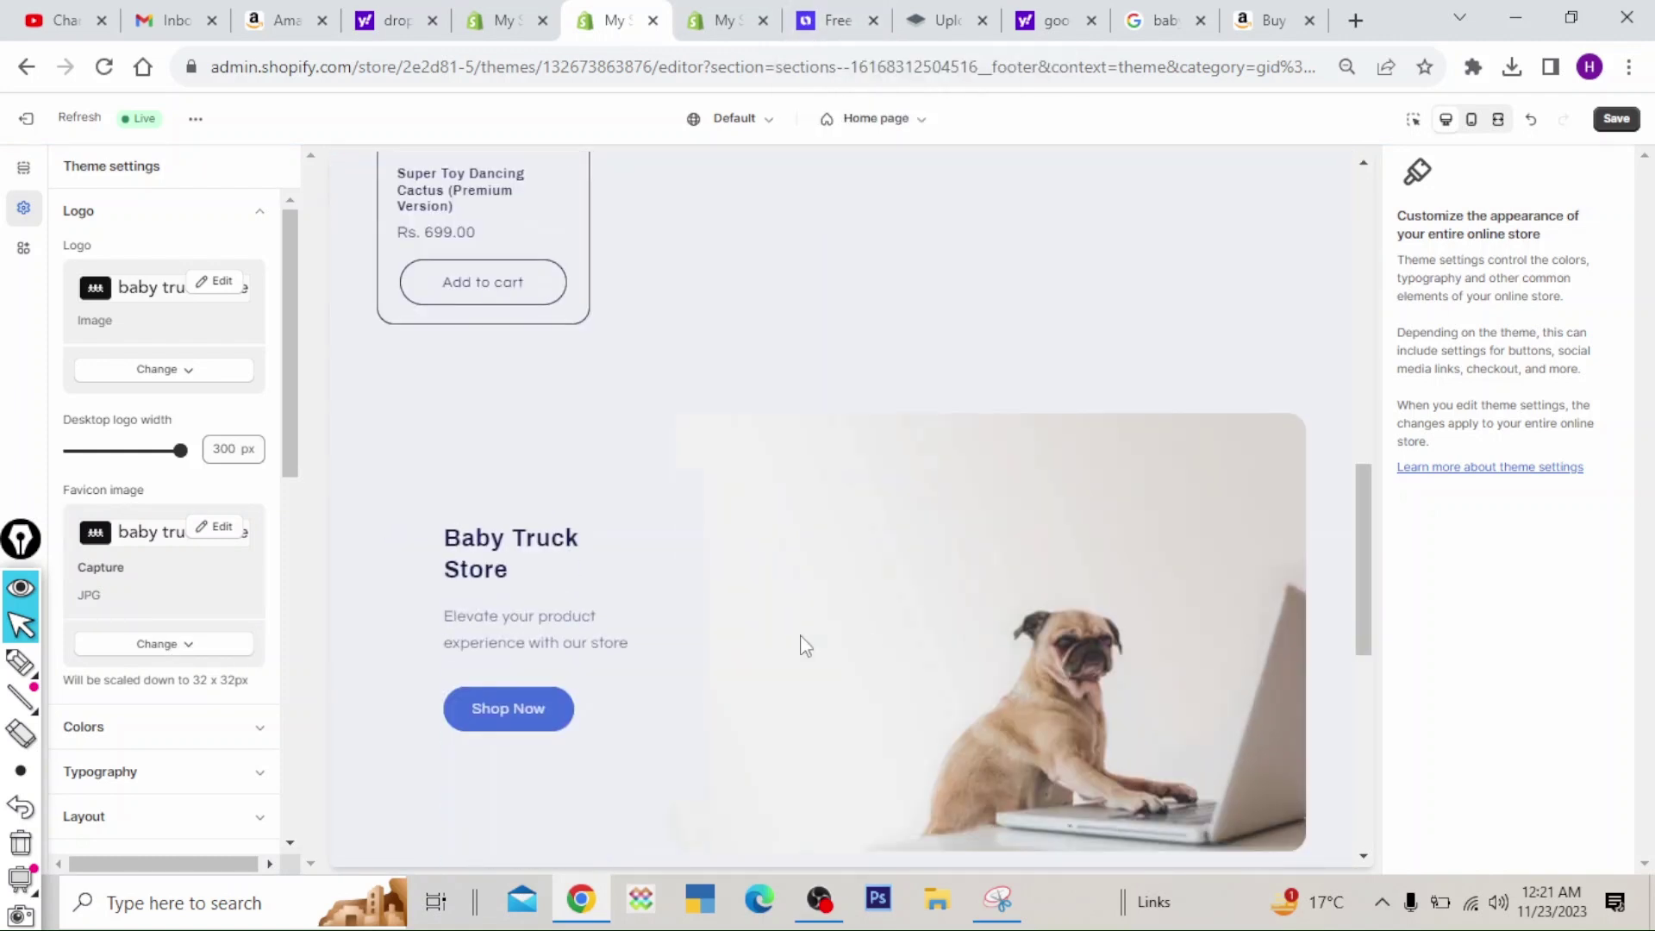
pyautogui.moveTo(297, 467); pyautogui.dragTo(296, 673)
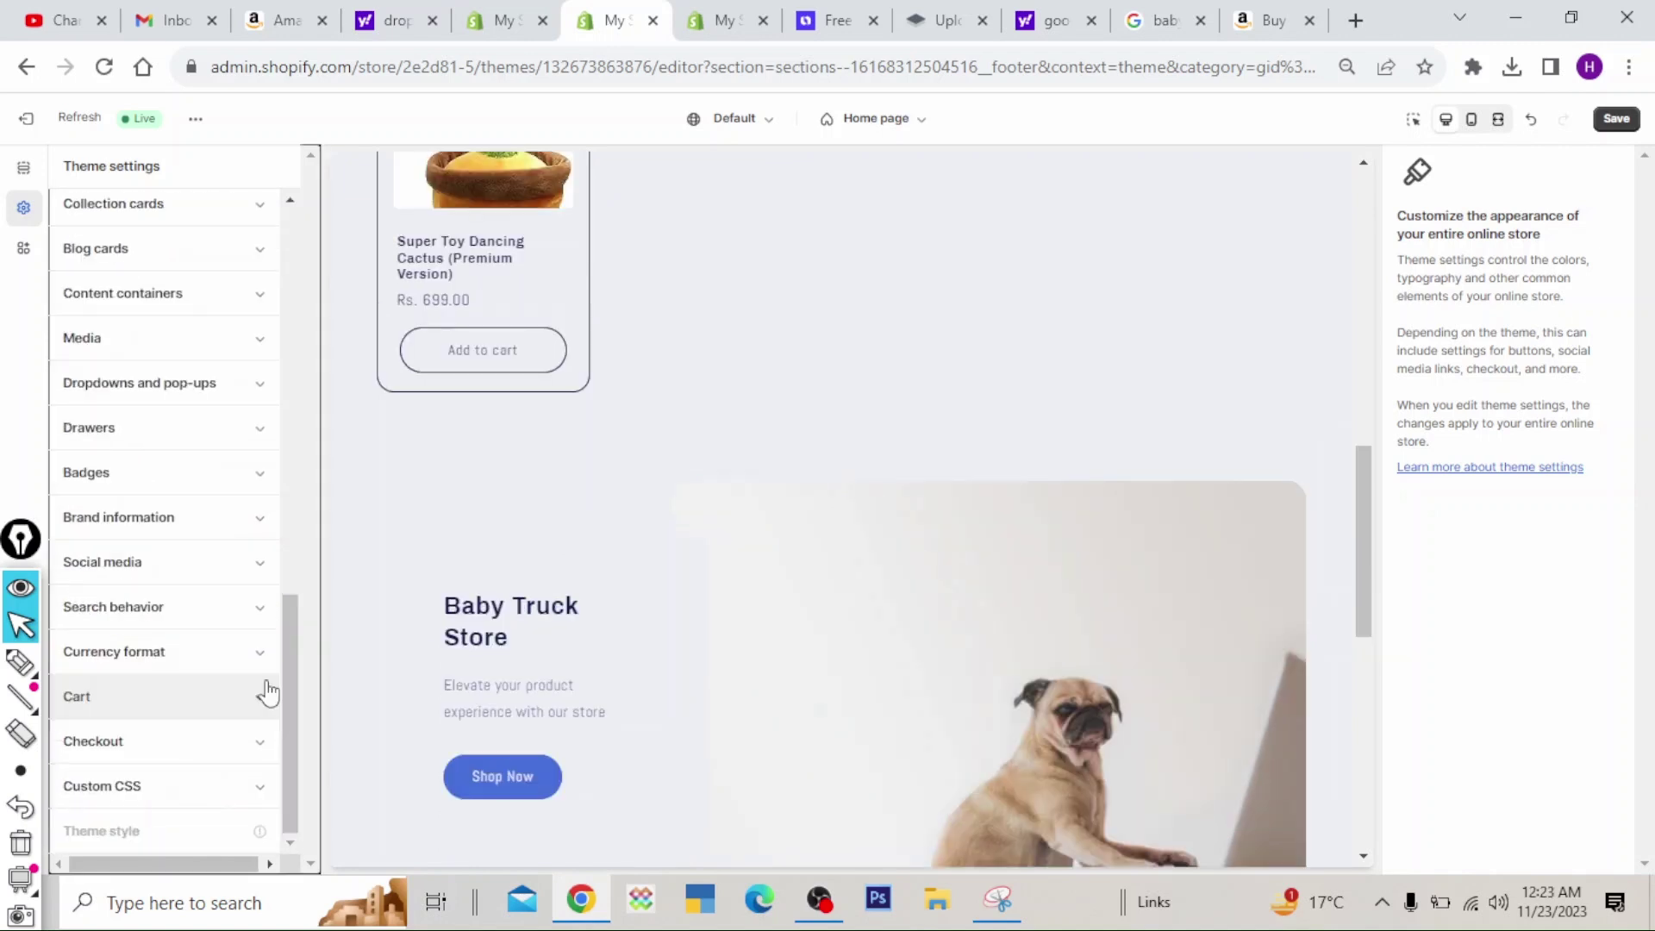
pyautogui.moveTo(293, 662); pyautogui.dragTo(325, 270)
pyautogui.click(246, 222)
# - Circle the favicons on several browser tabs with the red annotation pen, clear the marks and save the theme
pyautogui.click(21, 662)
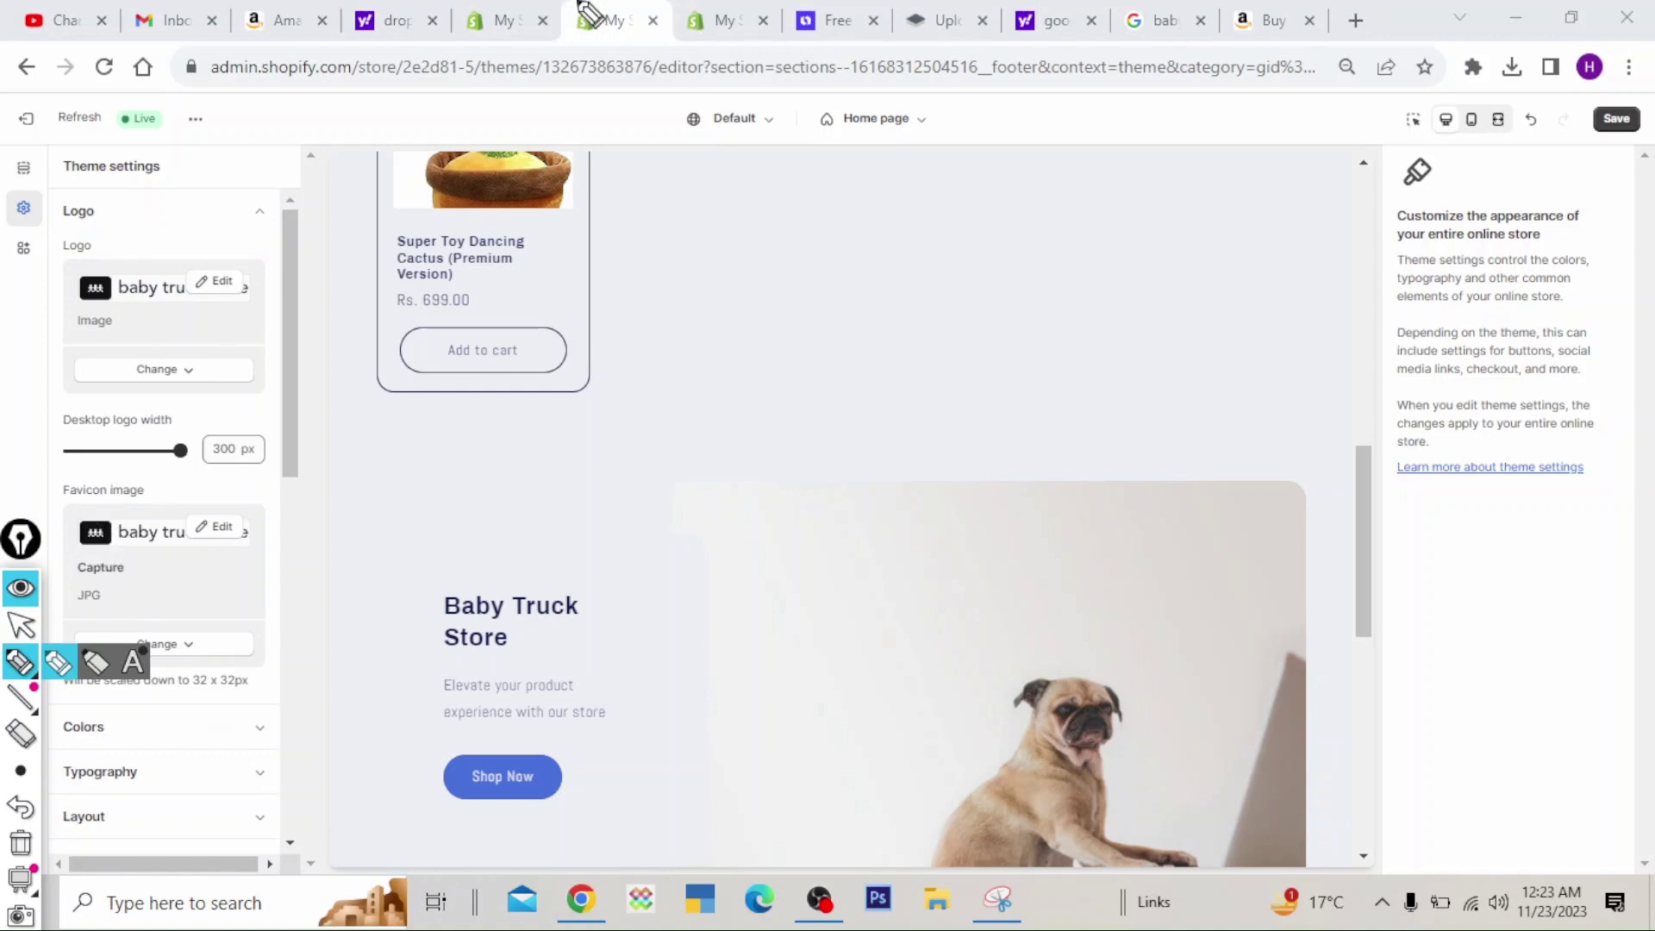
pyautogui.moveTo(583, 6)
pyautogui.mouseDown()
pyautogui.moveTo(556, 31)
pyautogui.moveTo(603, 27)
pyautogui.moveTo(579, 3)
pyautogui.mouseUp()
pyautogui.moveTo(689, 2)
pyautogui.mouseDown()
pyautogui.moveTo(675, 26)
pyautogui.moveTo(712, 17)
pyautogui.moveTo(682, 4)
pyautogui.mouseUp()
pyautogui.moveTo(276, 4)
pyautogui.mouseDown()
pyautogui.moveTo(241, 12)
pyautogui.moveTo(273, 30)
pyautogui.moveTo(255, 5)
pyautogui.mouseUp()
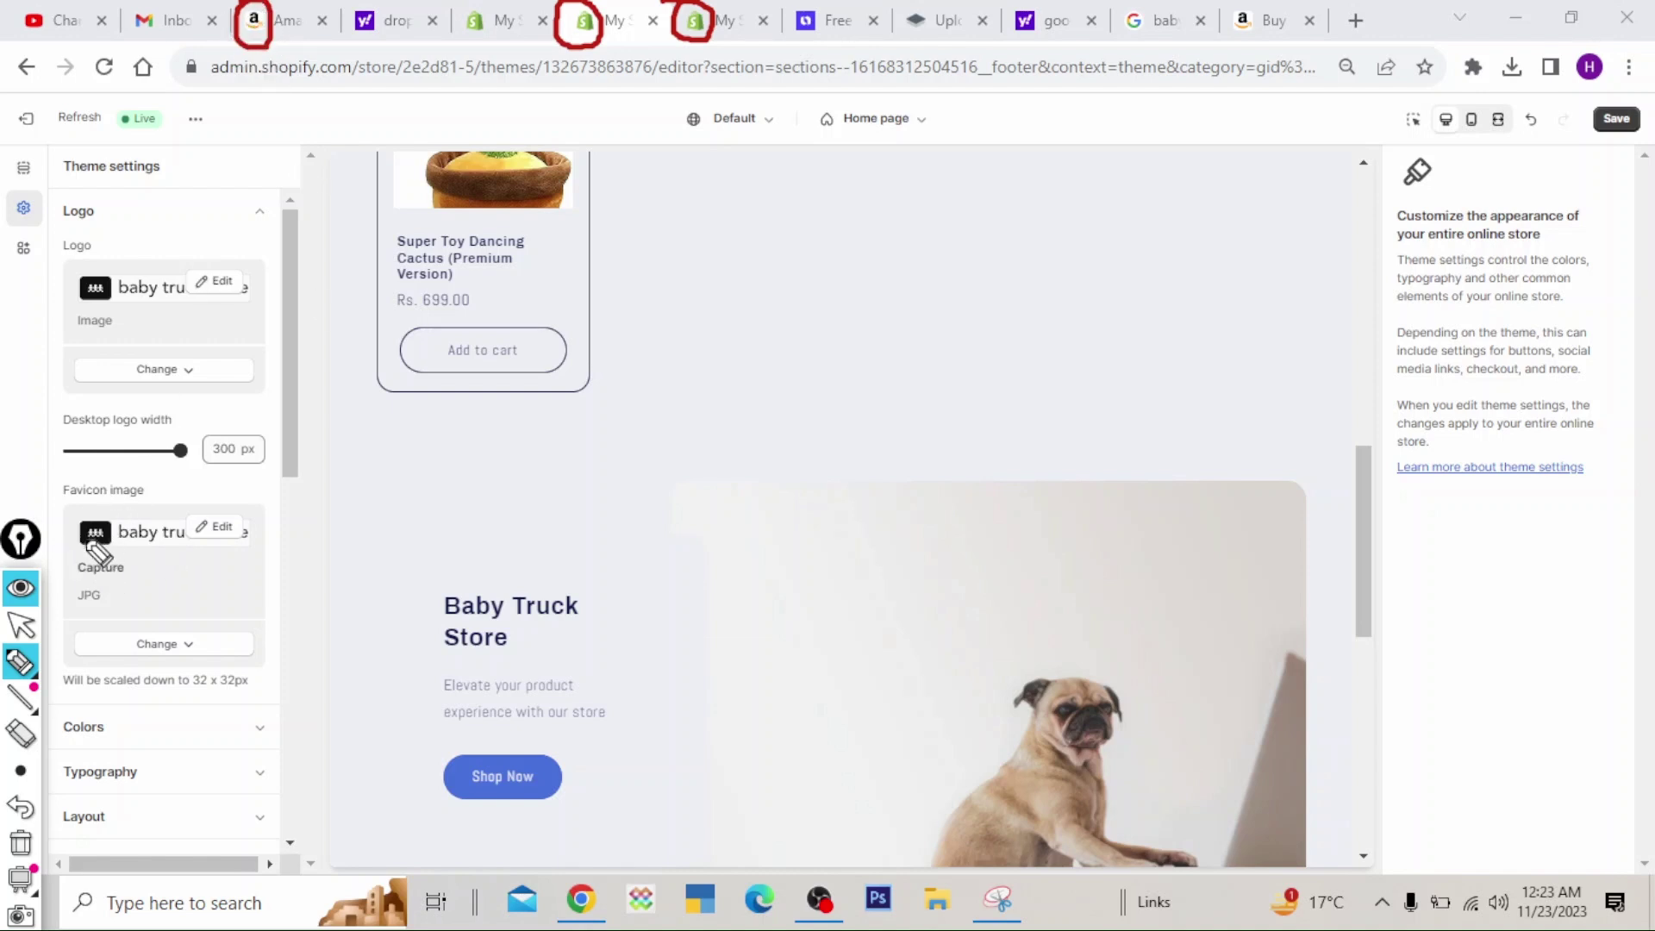
pyautogui.moveTo(914, 17)
pyautogui.mouseDown()
pyautogui.moveTo(940, 28)
pyautogui.moveTo(916, 4)
pyautogui.mouseUp()
pyautogui.click(20, 844)
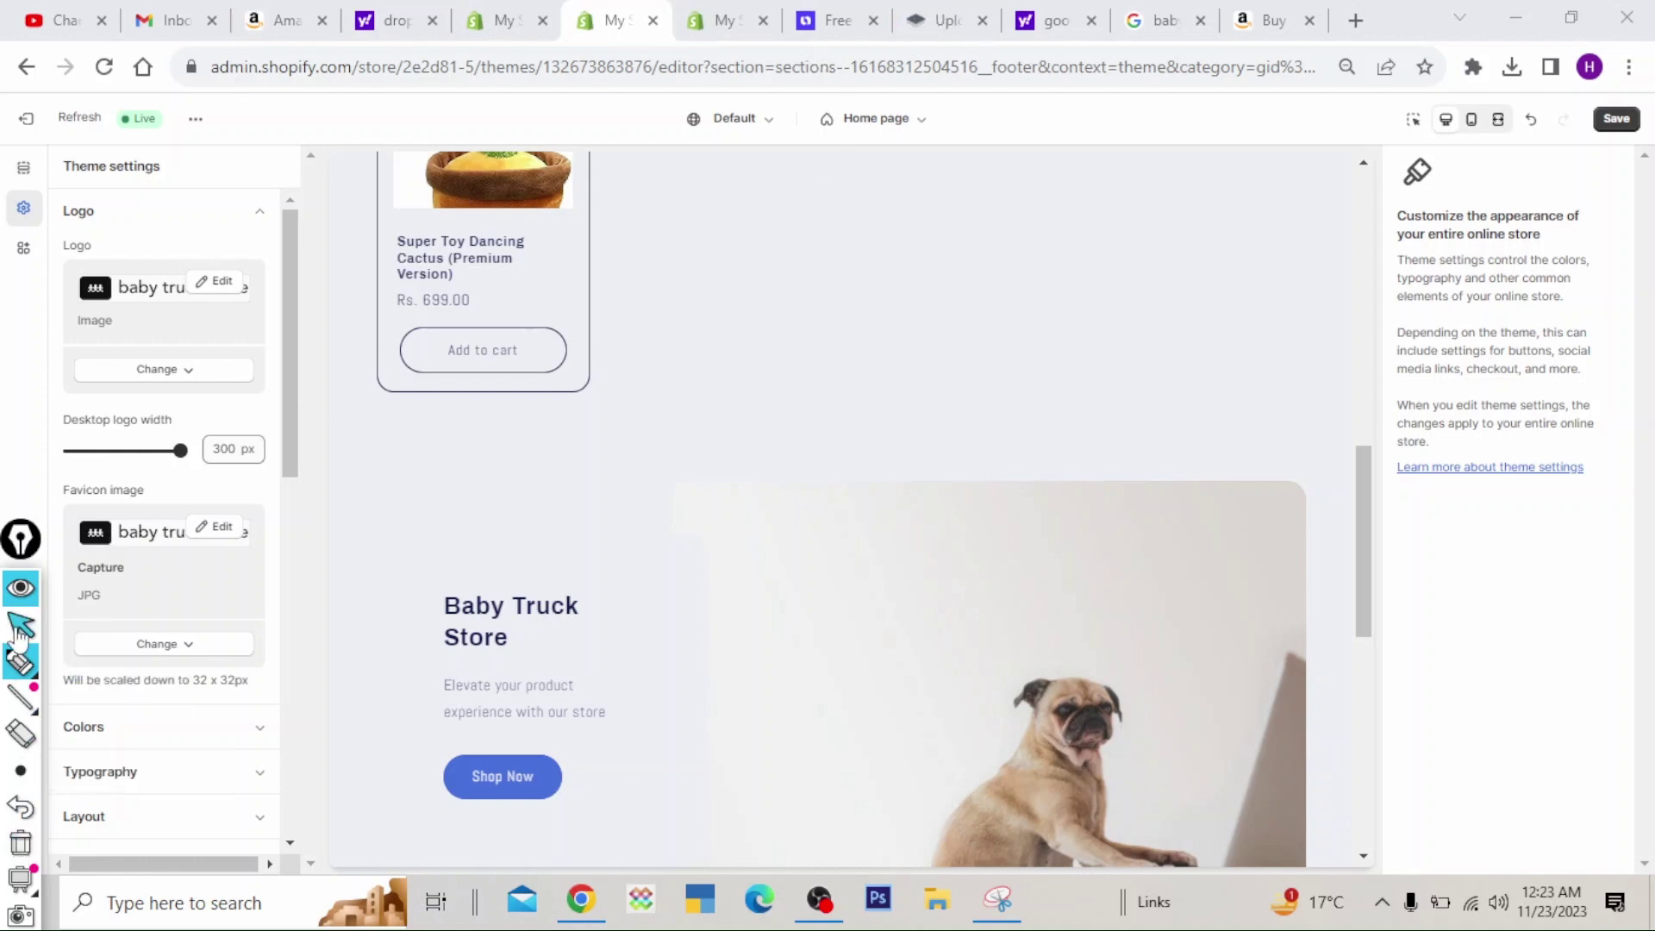
pyautogui.click(20, 625)
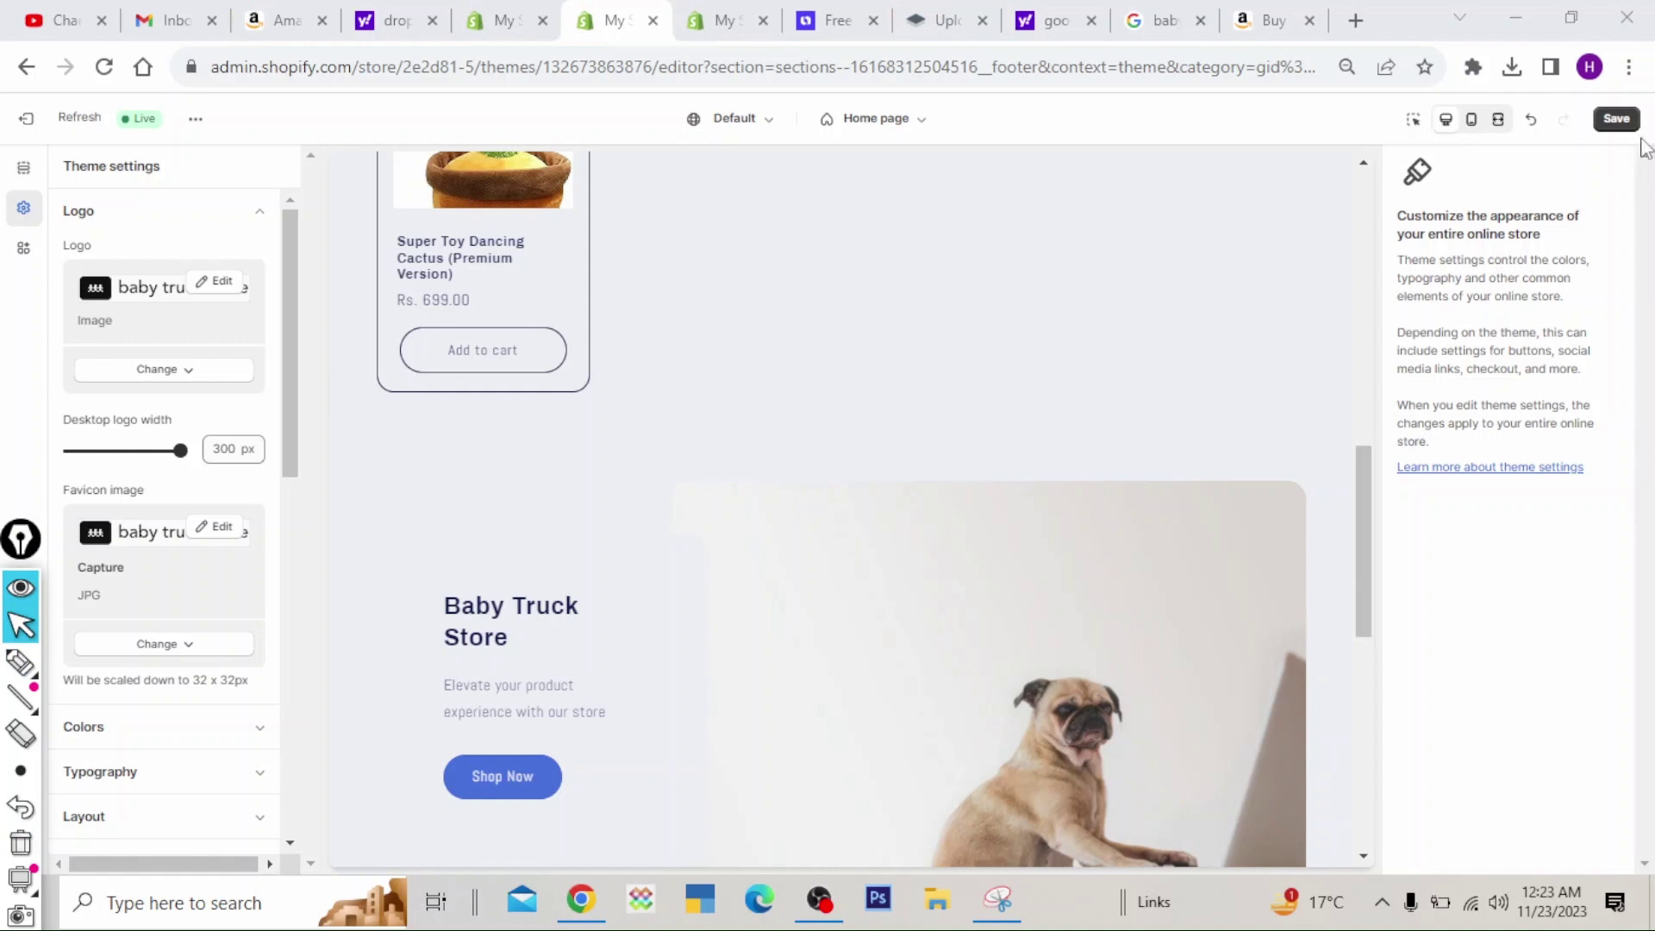
pyautogui.click(1616, 119)
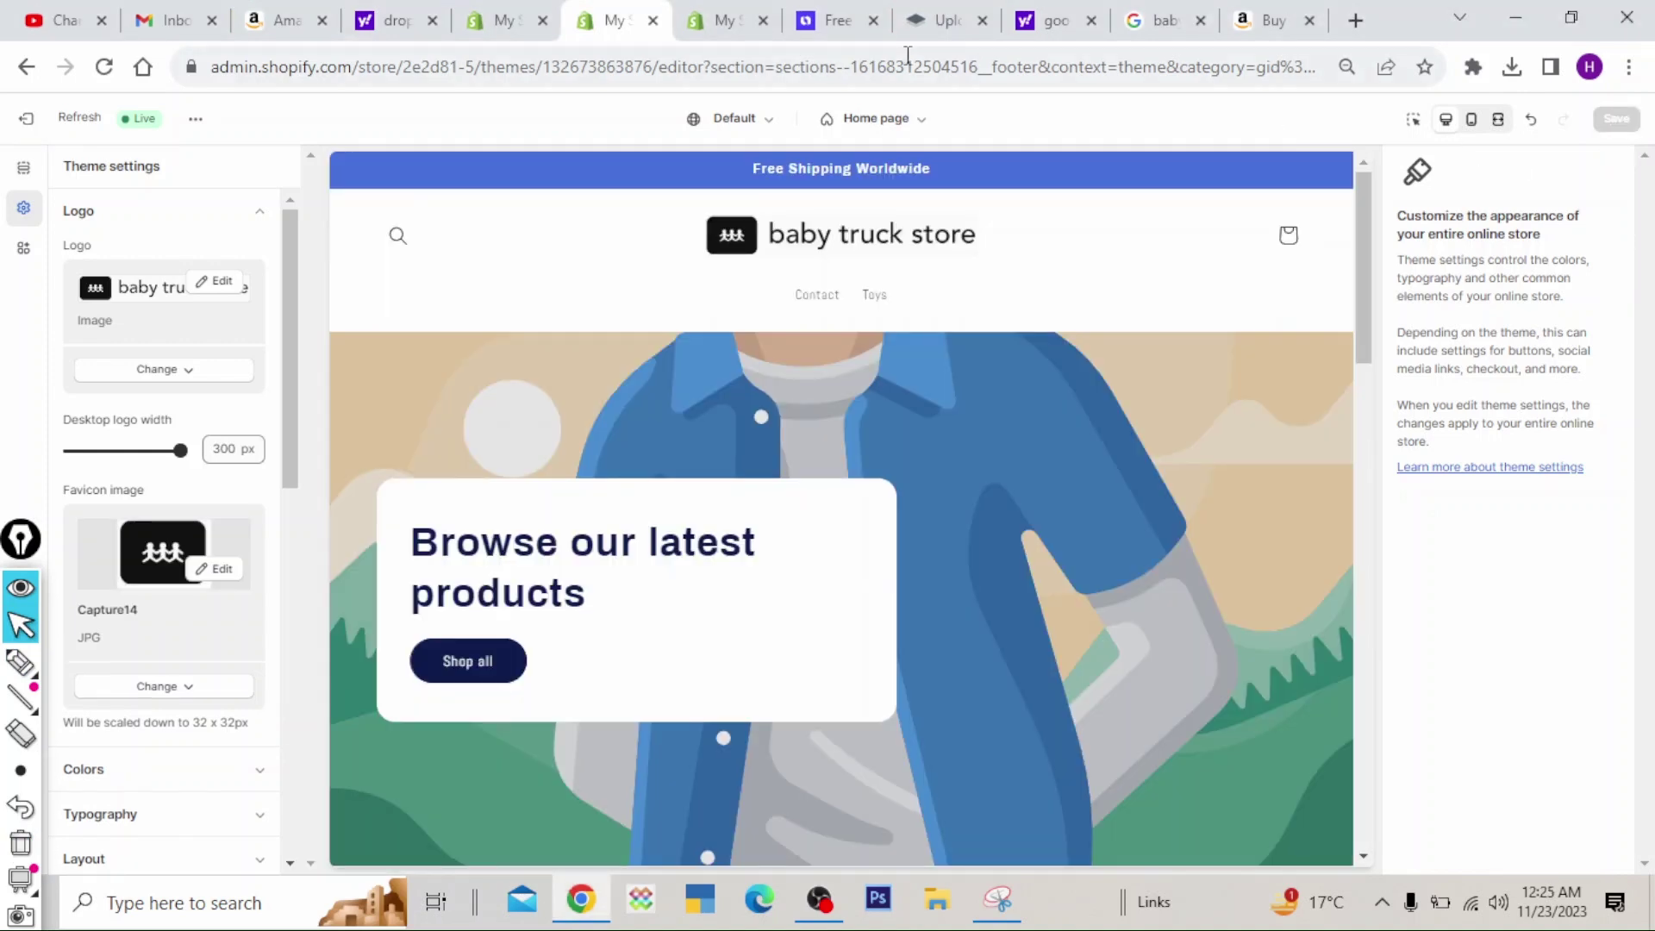
# - Review the social media account fields in the theme settings and check the home page preview down to the footer
pyautogui.moveTo(285, 329); pyautogui.dragTo(276, 670)
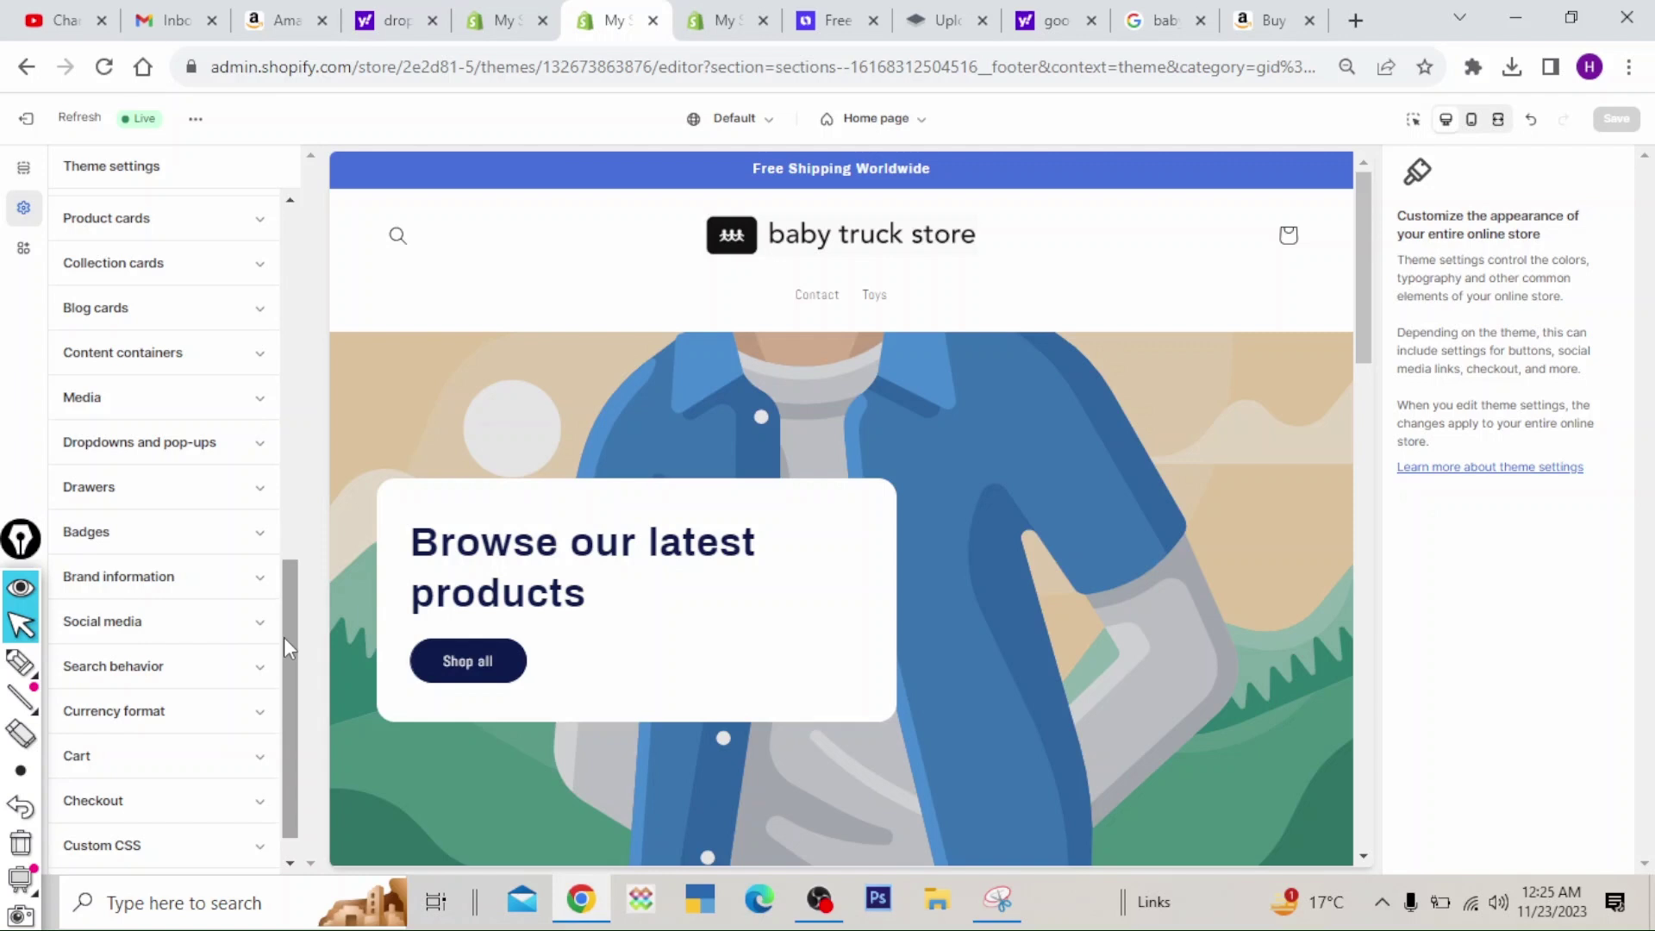
pyautogui.click(121, 621)
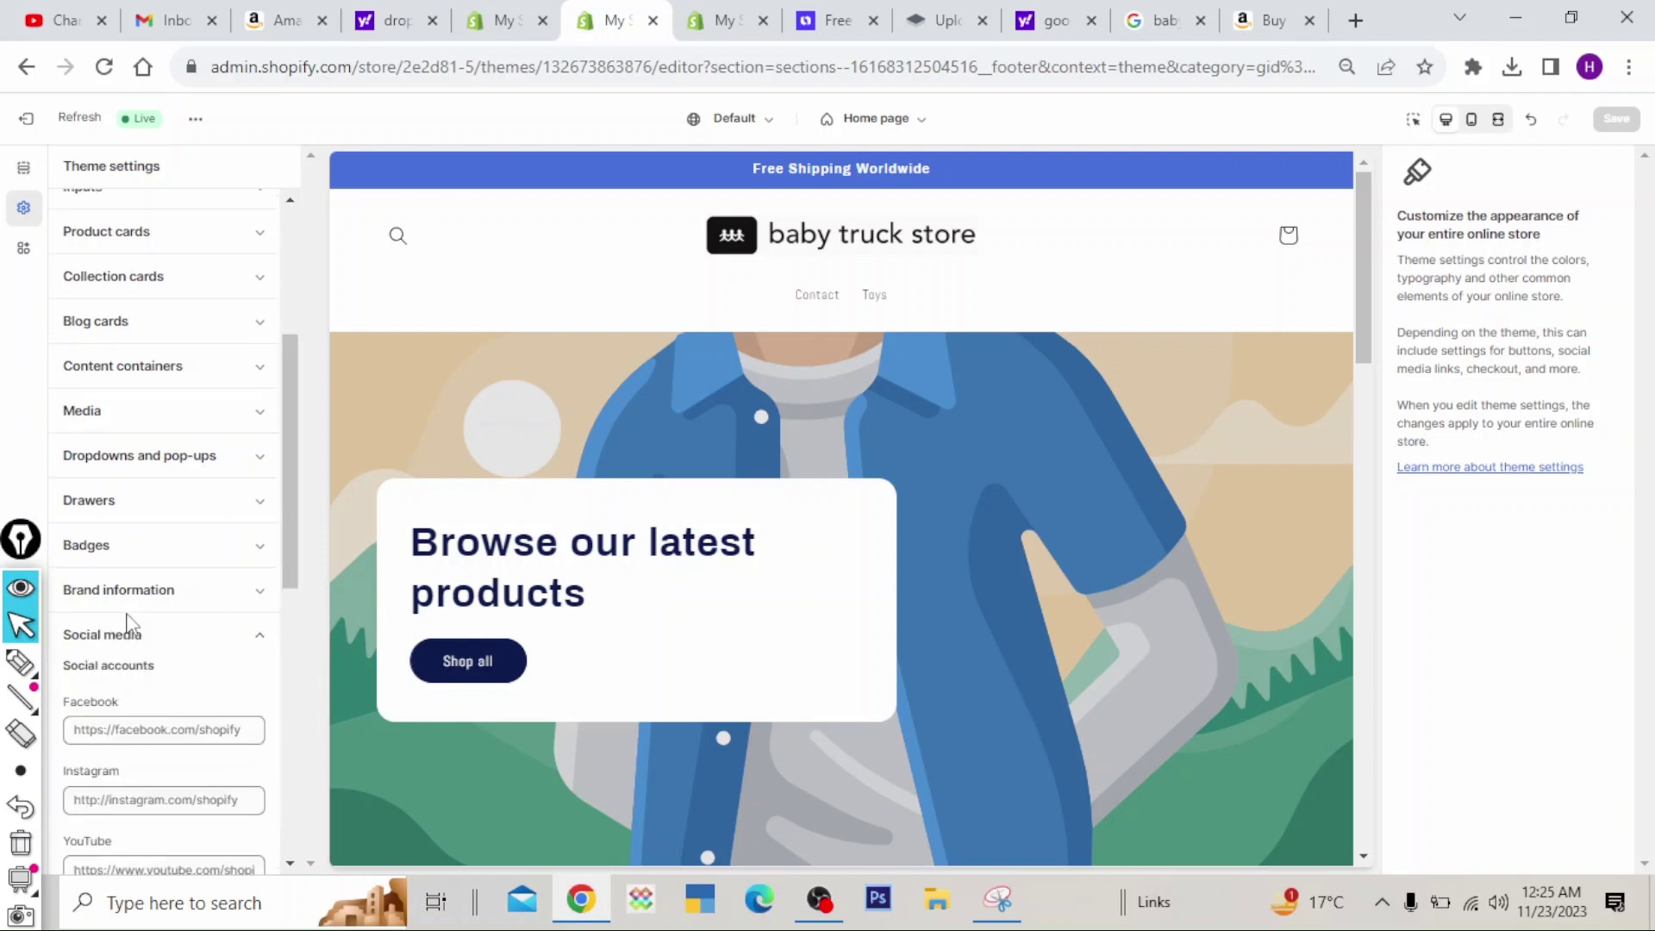
pyautogui.moveTo(287, 559); pyautogui.dragTo(299, 397)
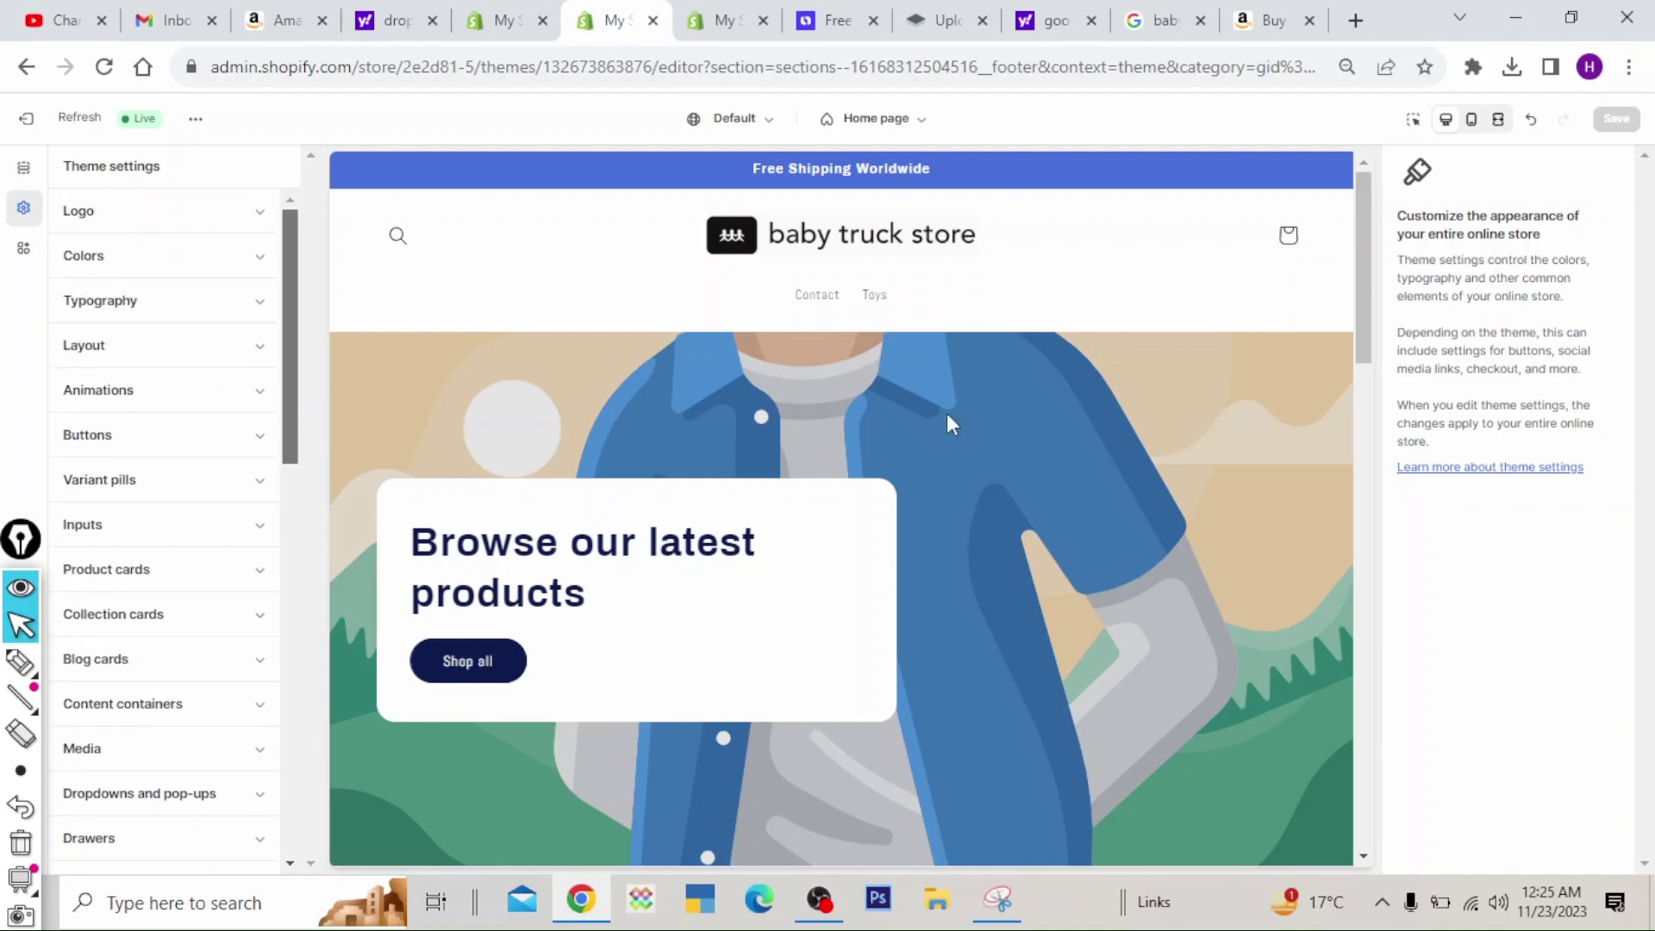
pyautogui.moveTo(1358, 333); pyautogui.dragTo(1360, 815)
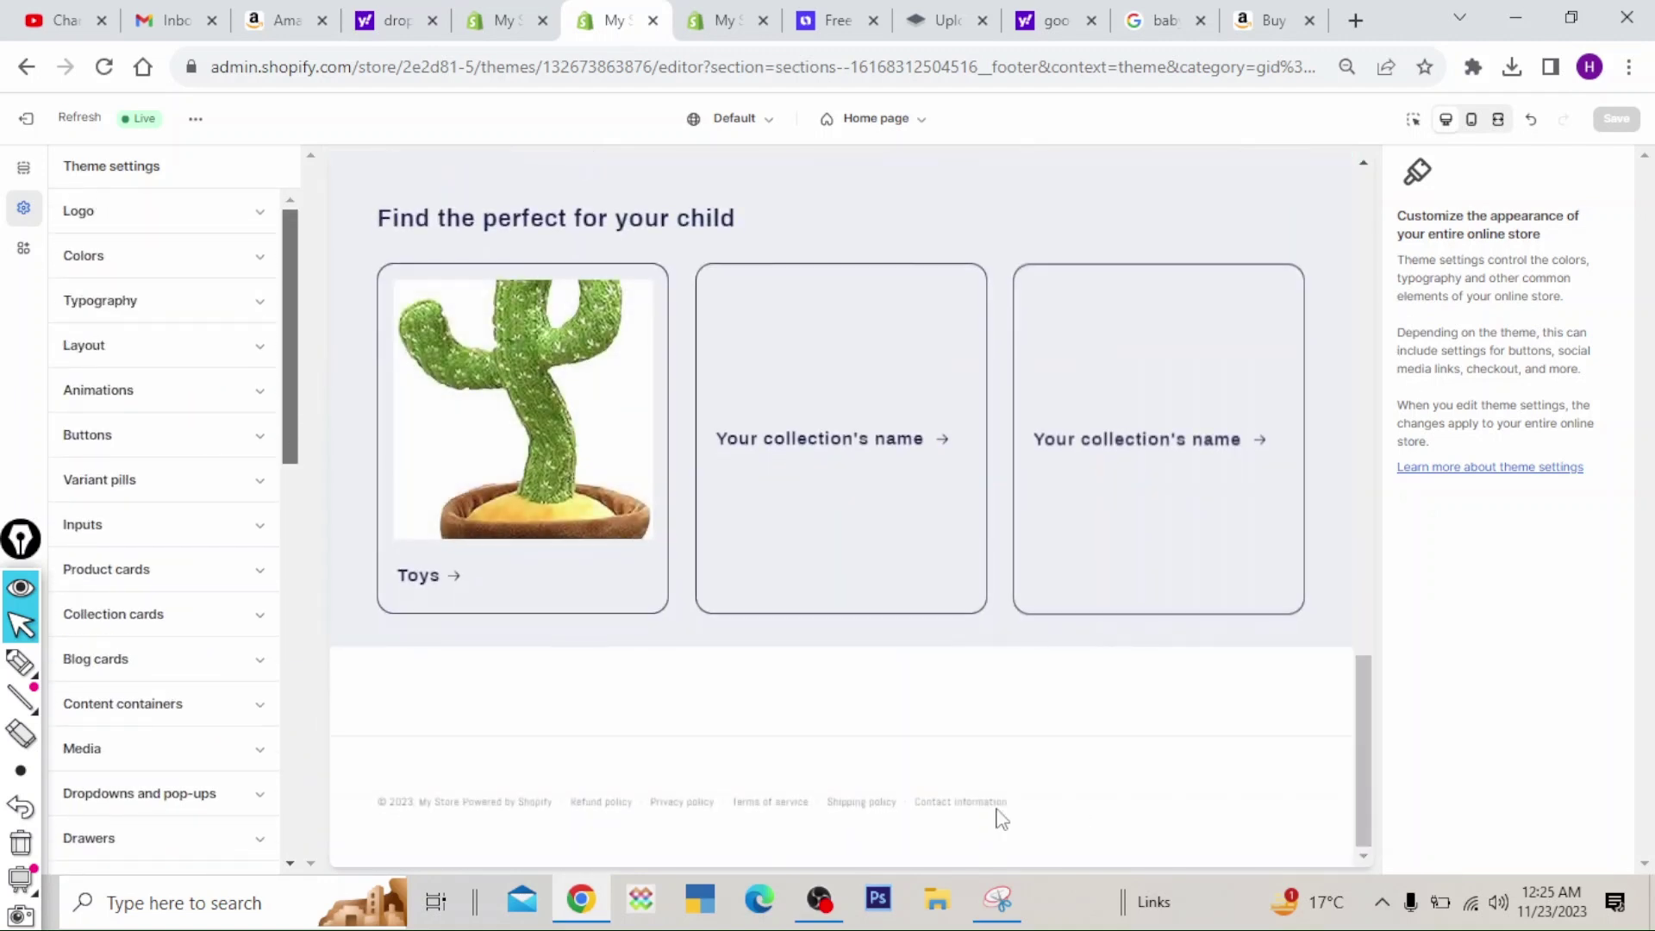
pyautogui.moveTo(1362, 750); pyautogui.dragTo(1362, 181)
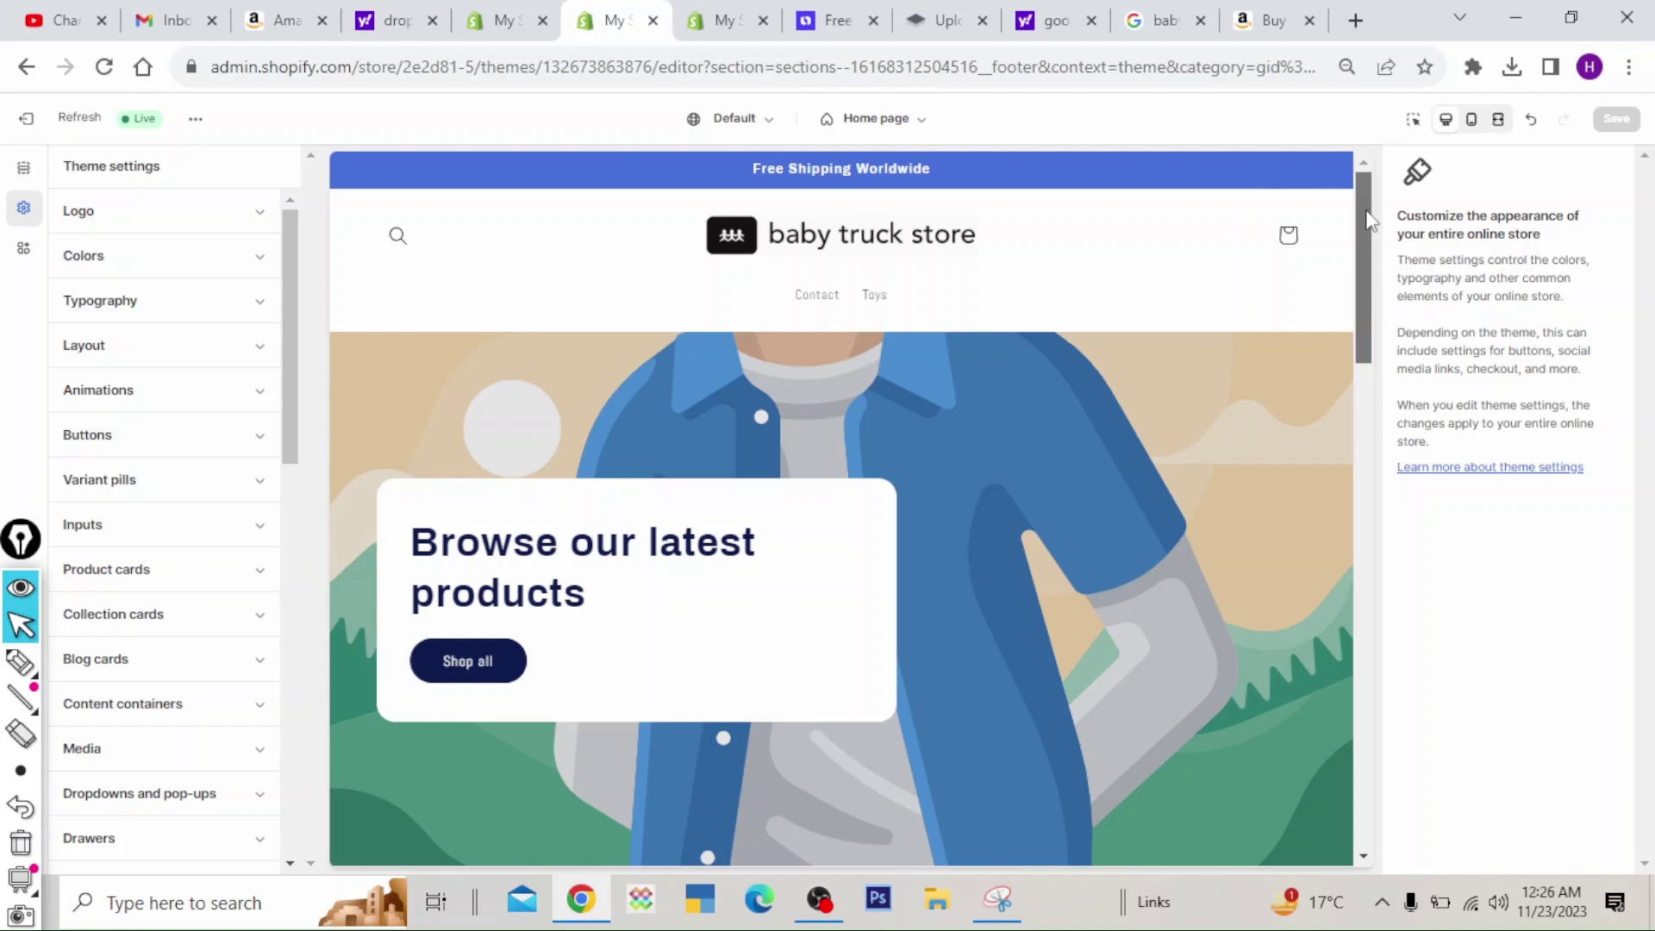
# - Open the Default product template in the theme editor and look through the product page preview
pyautogui.click(888, 121)
pyautogui.click(792, 252)
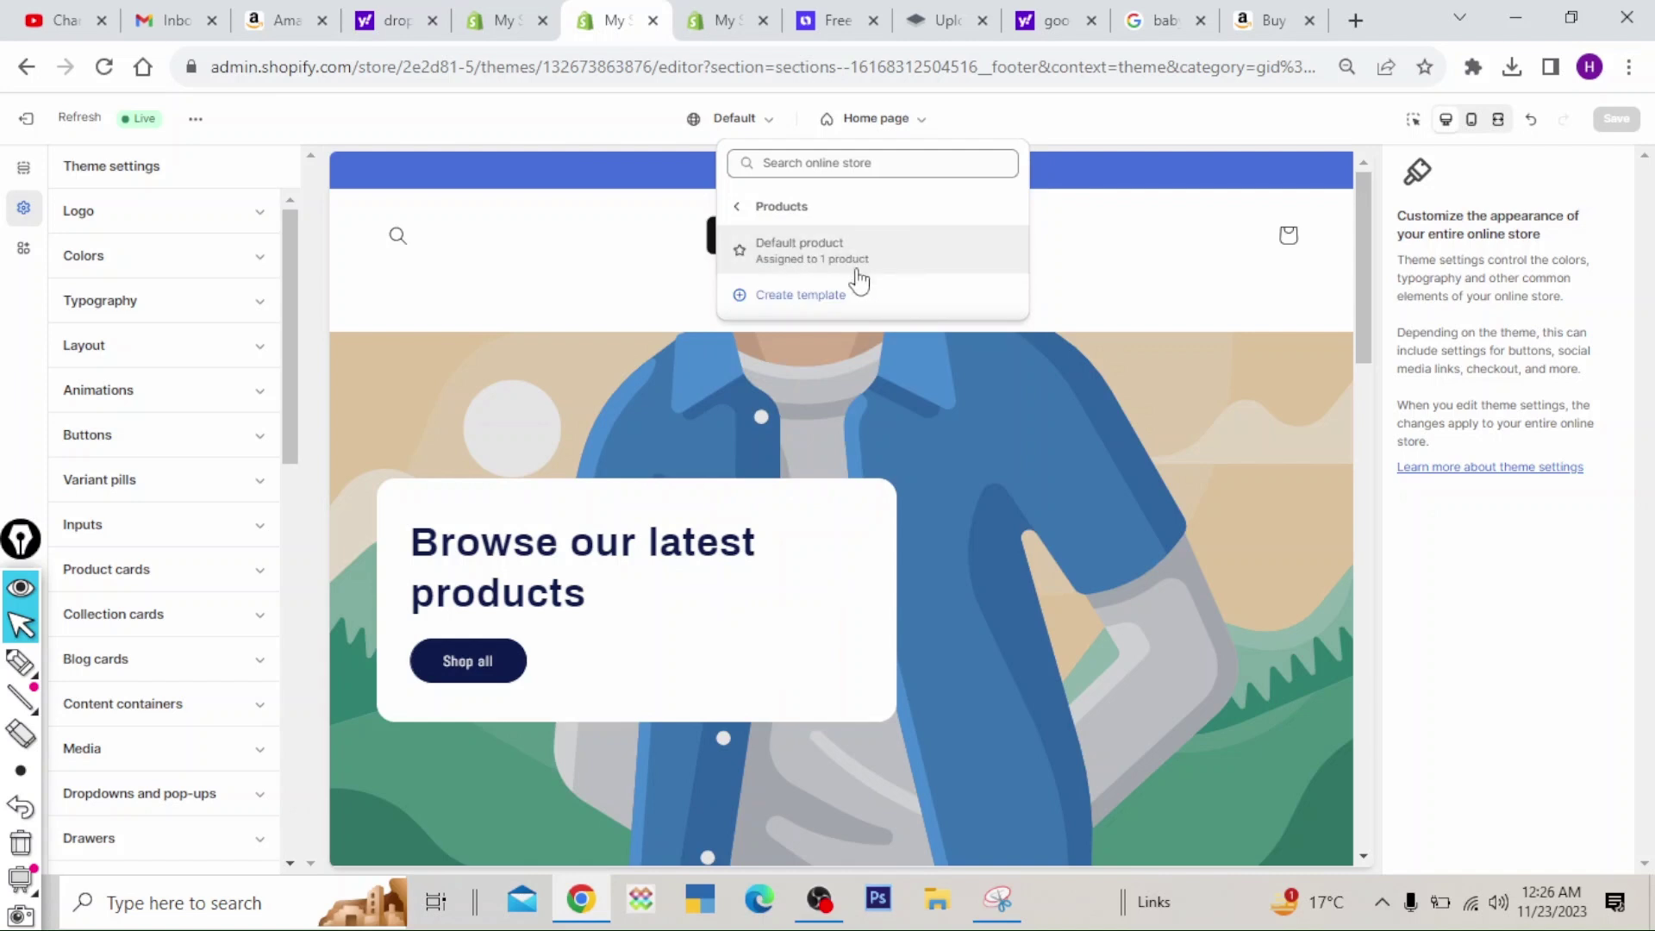
pyautogui.click(859, 260)
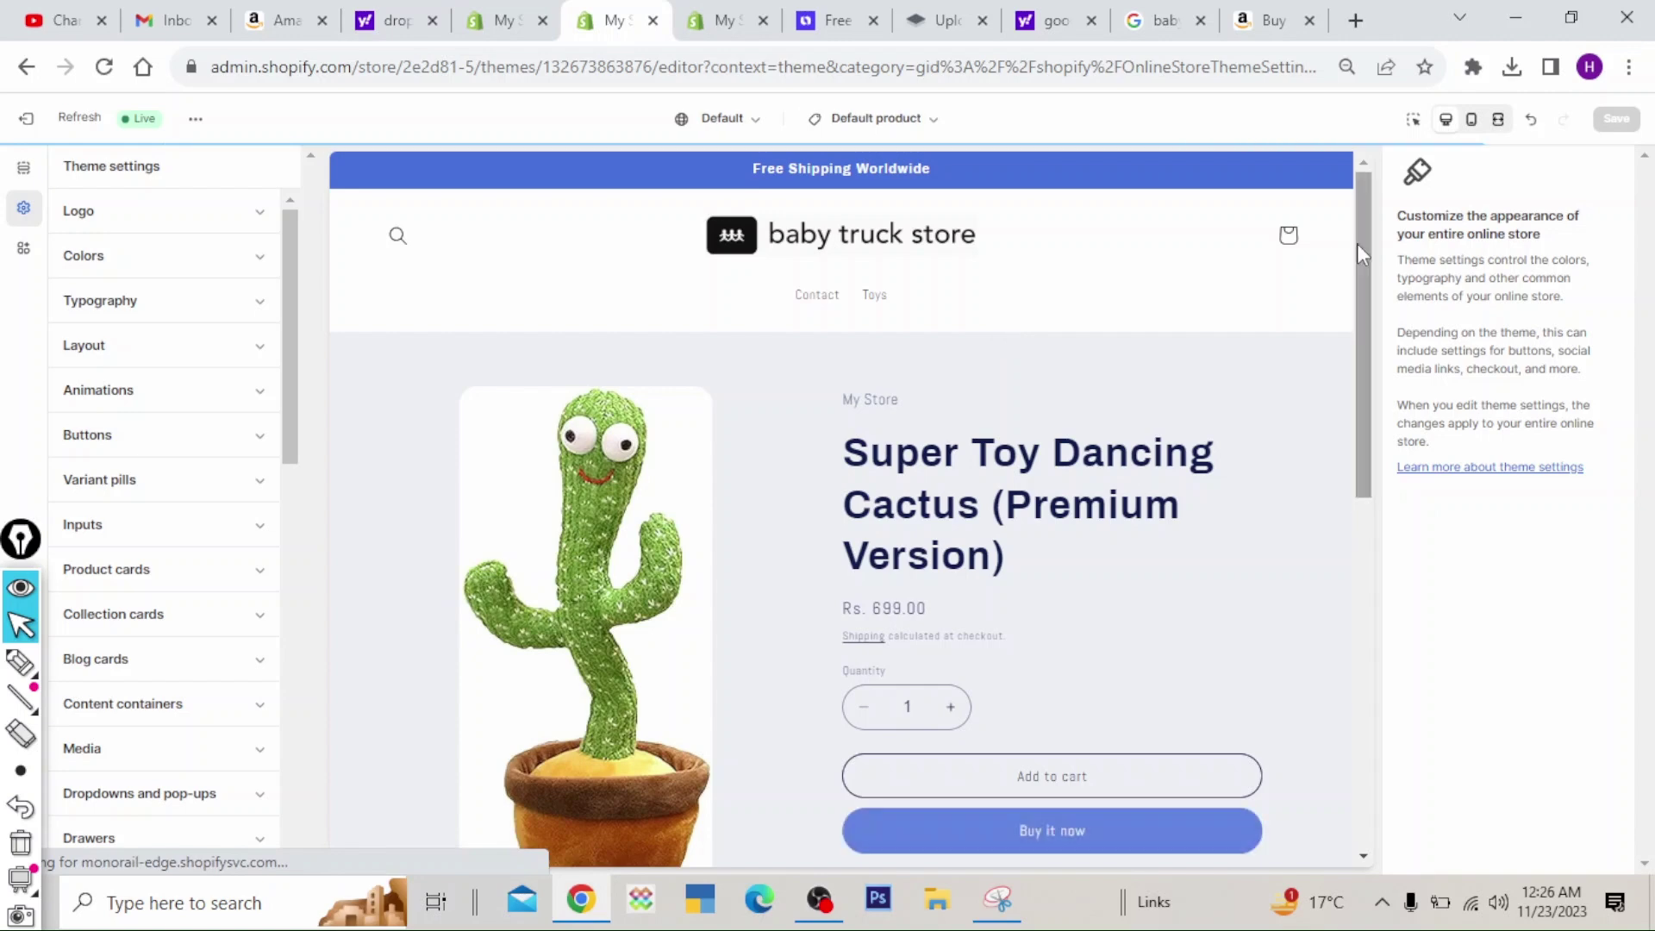
pyautogui.moveTo(1358, 243); pyautogui.dragTo(1307, 683)
pyautogui.scroll(10, 1332, 628)
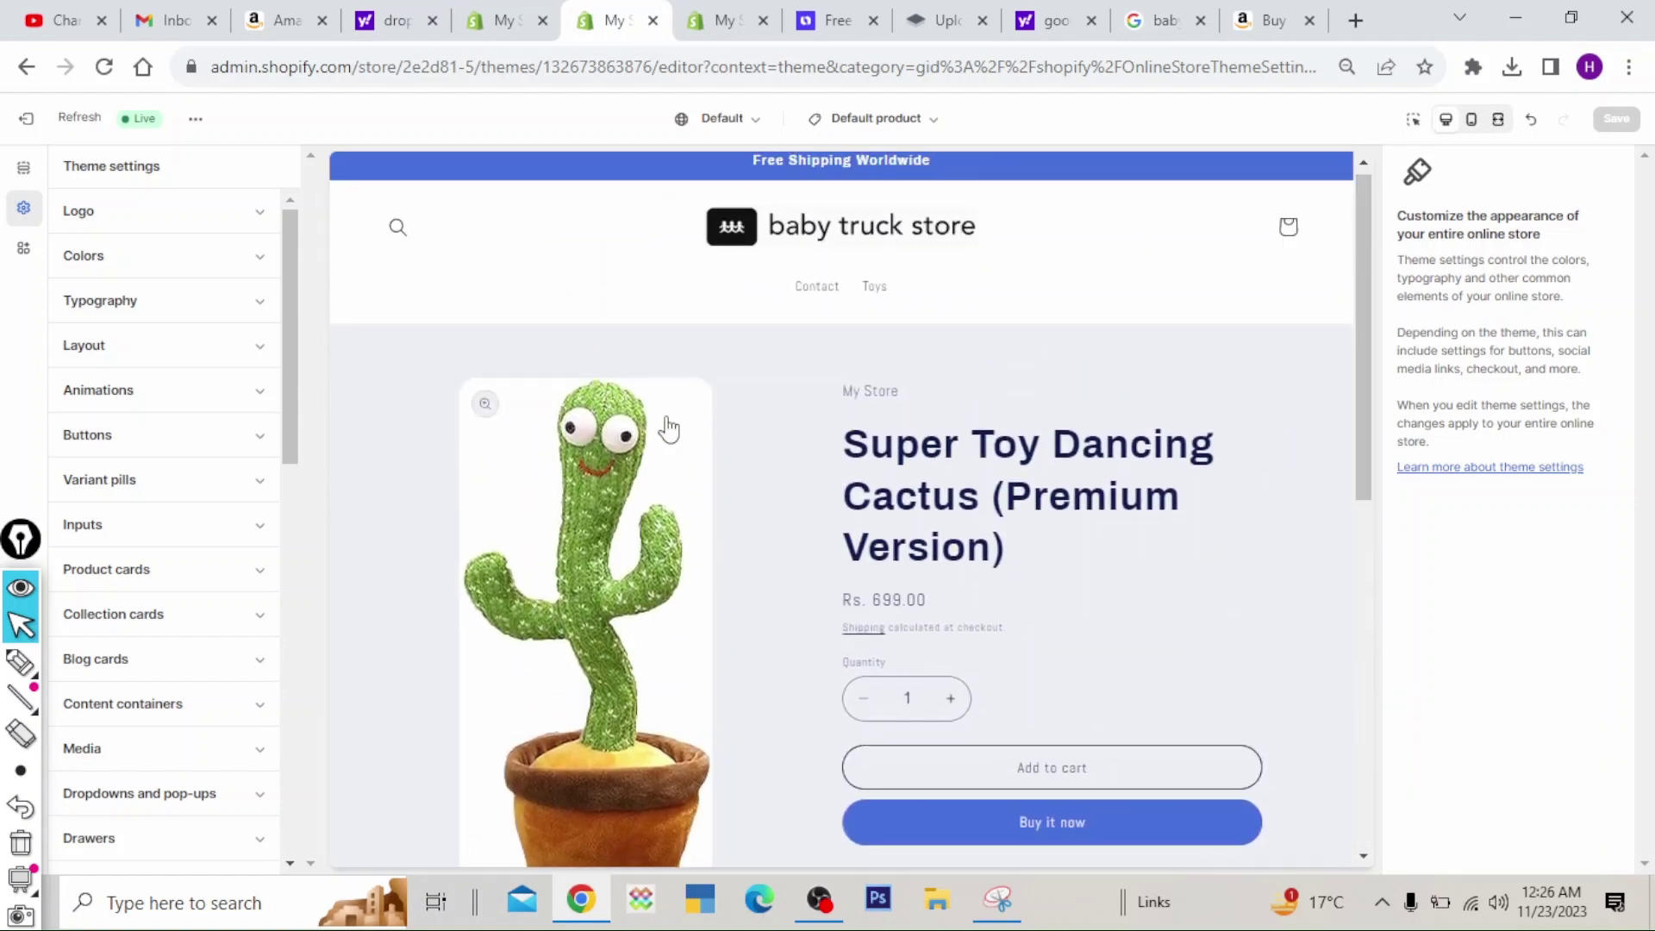
pyautogui.scroll(-1, 1362, 287)
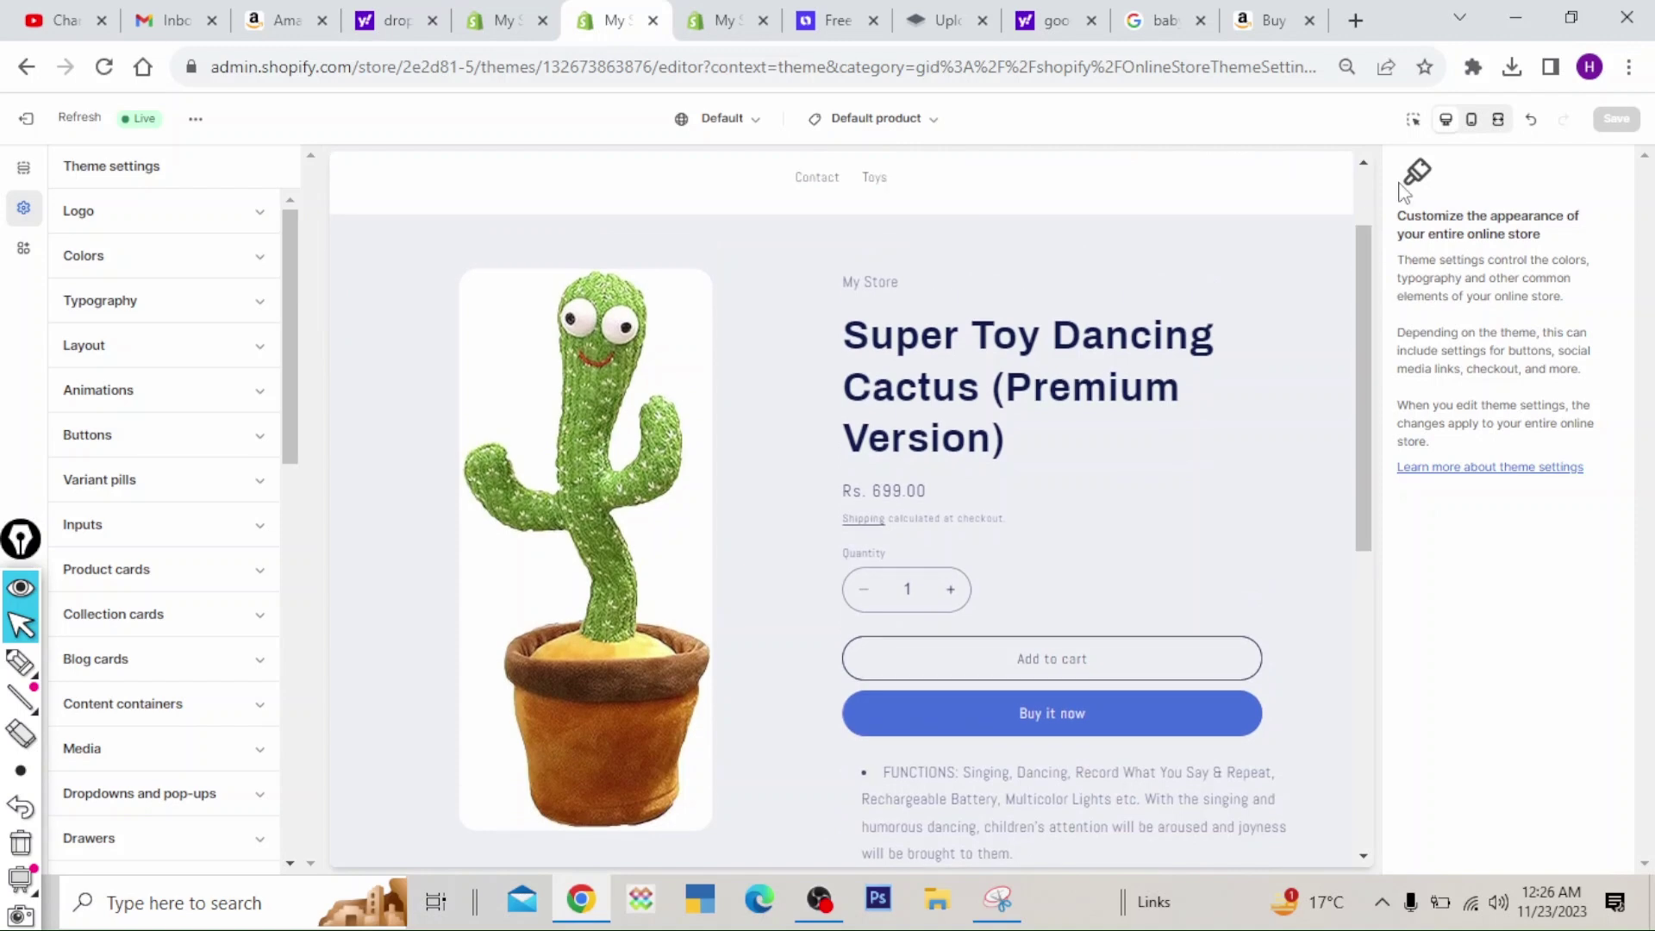
# - Preview the product page in the mobile view and examine its header and product image
pyautogui.click(1472, 123)
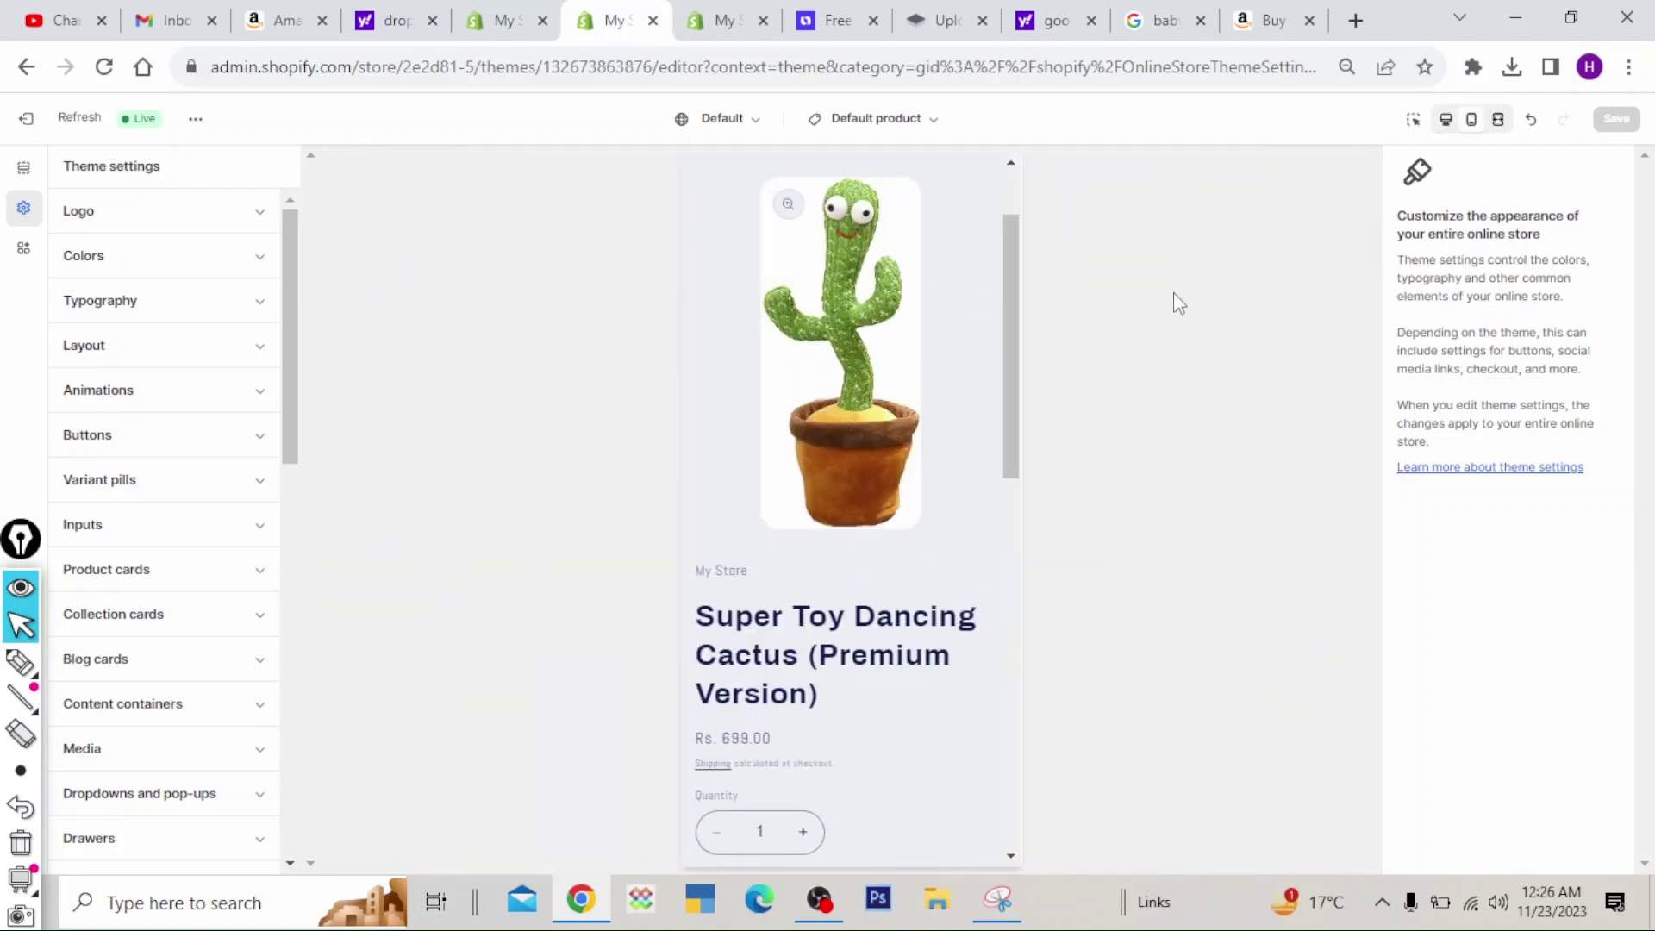
pyautogui.moveTo(1010, 353); pyautogui.dragTo(1006, 250)
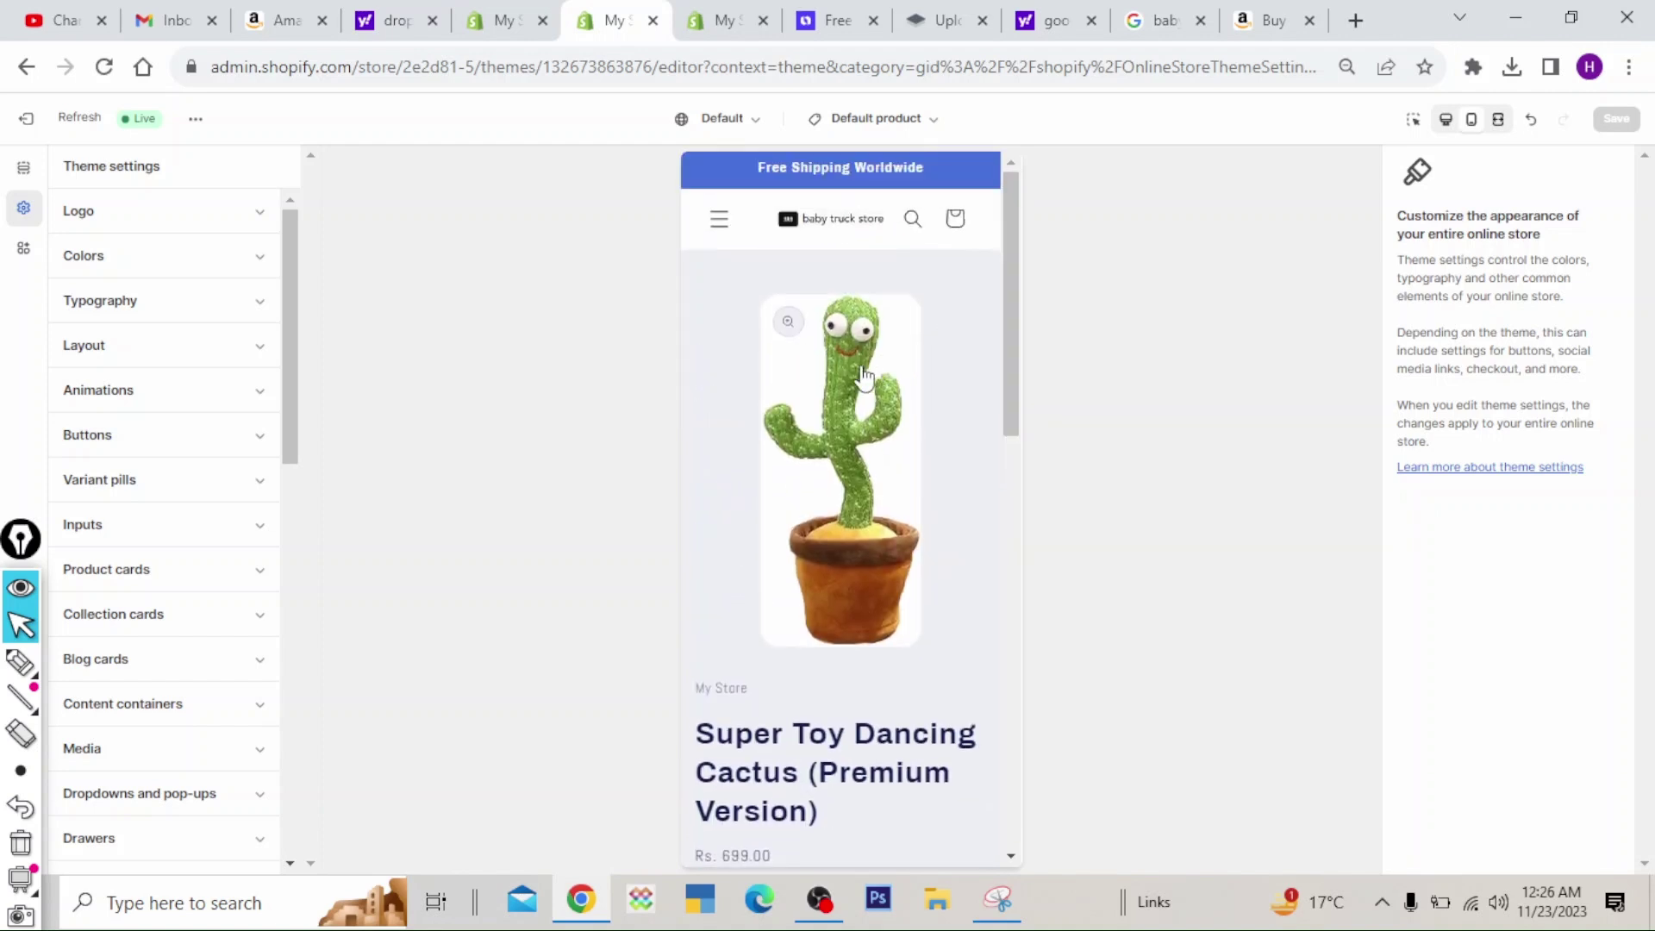
pyautogui.click(861, 366)
pyautogui.click(862, 367)
# - Return the preview to the desktop view and check the product image, description and header
pyautogui.click(1447, 120)
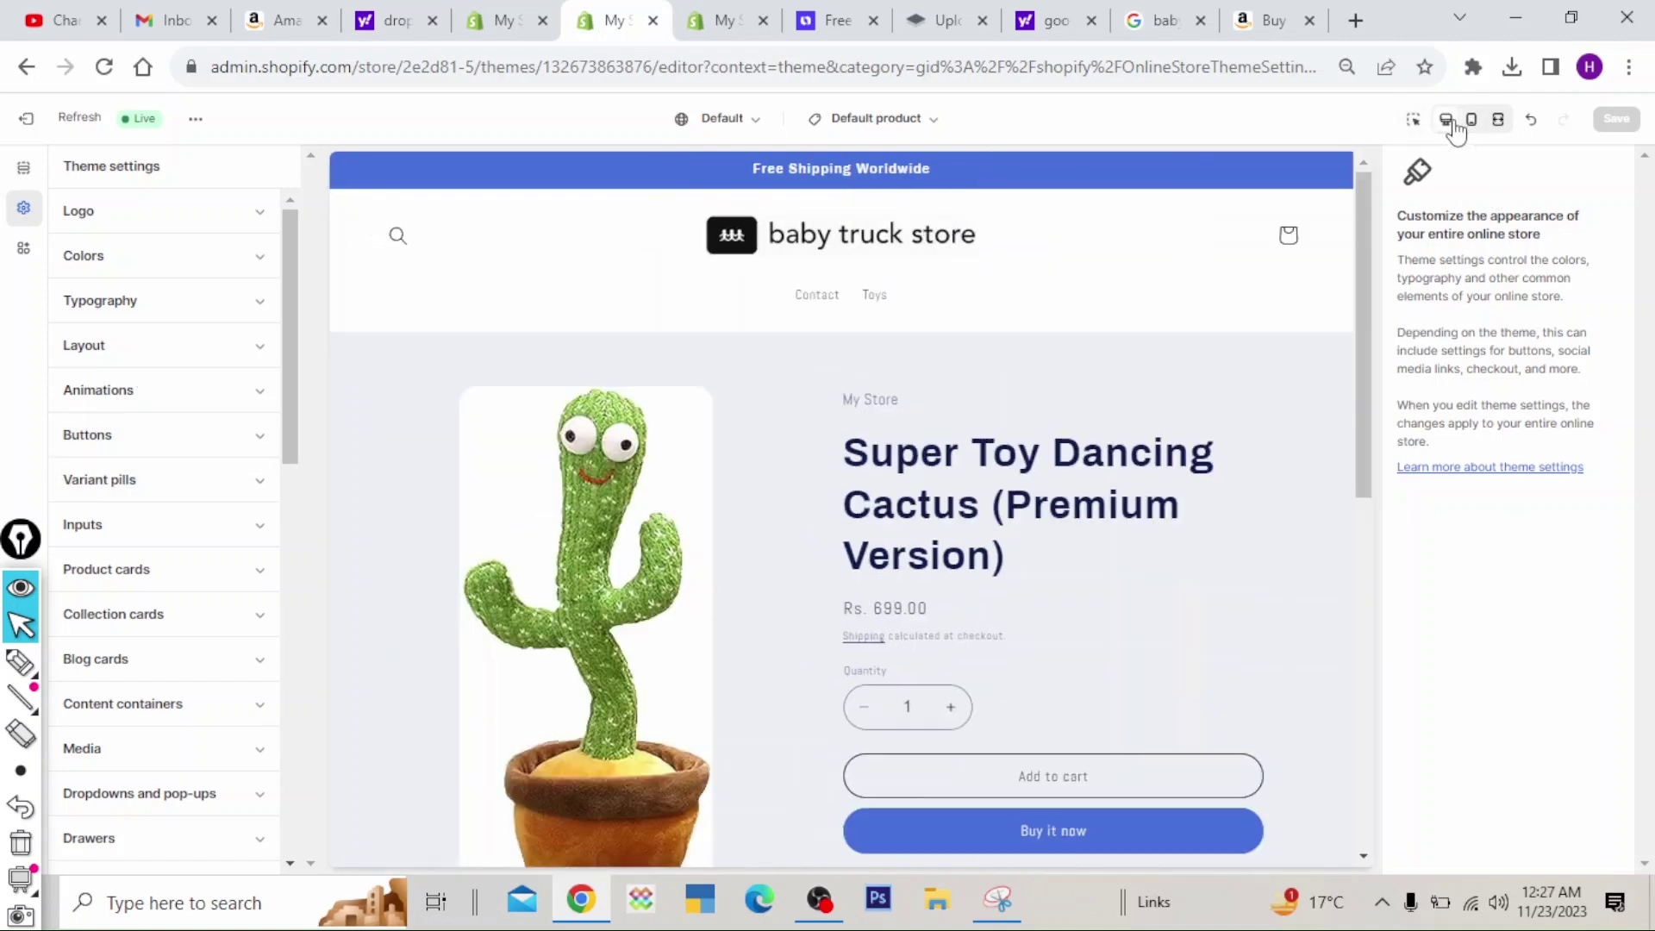
pyautogui.click(673, 502)
pyautogui.click(665, 492)
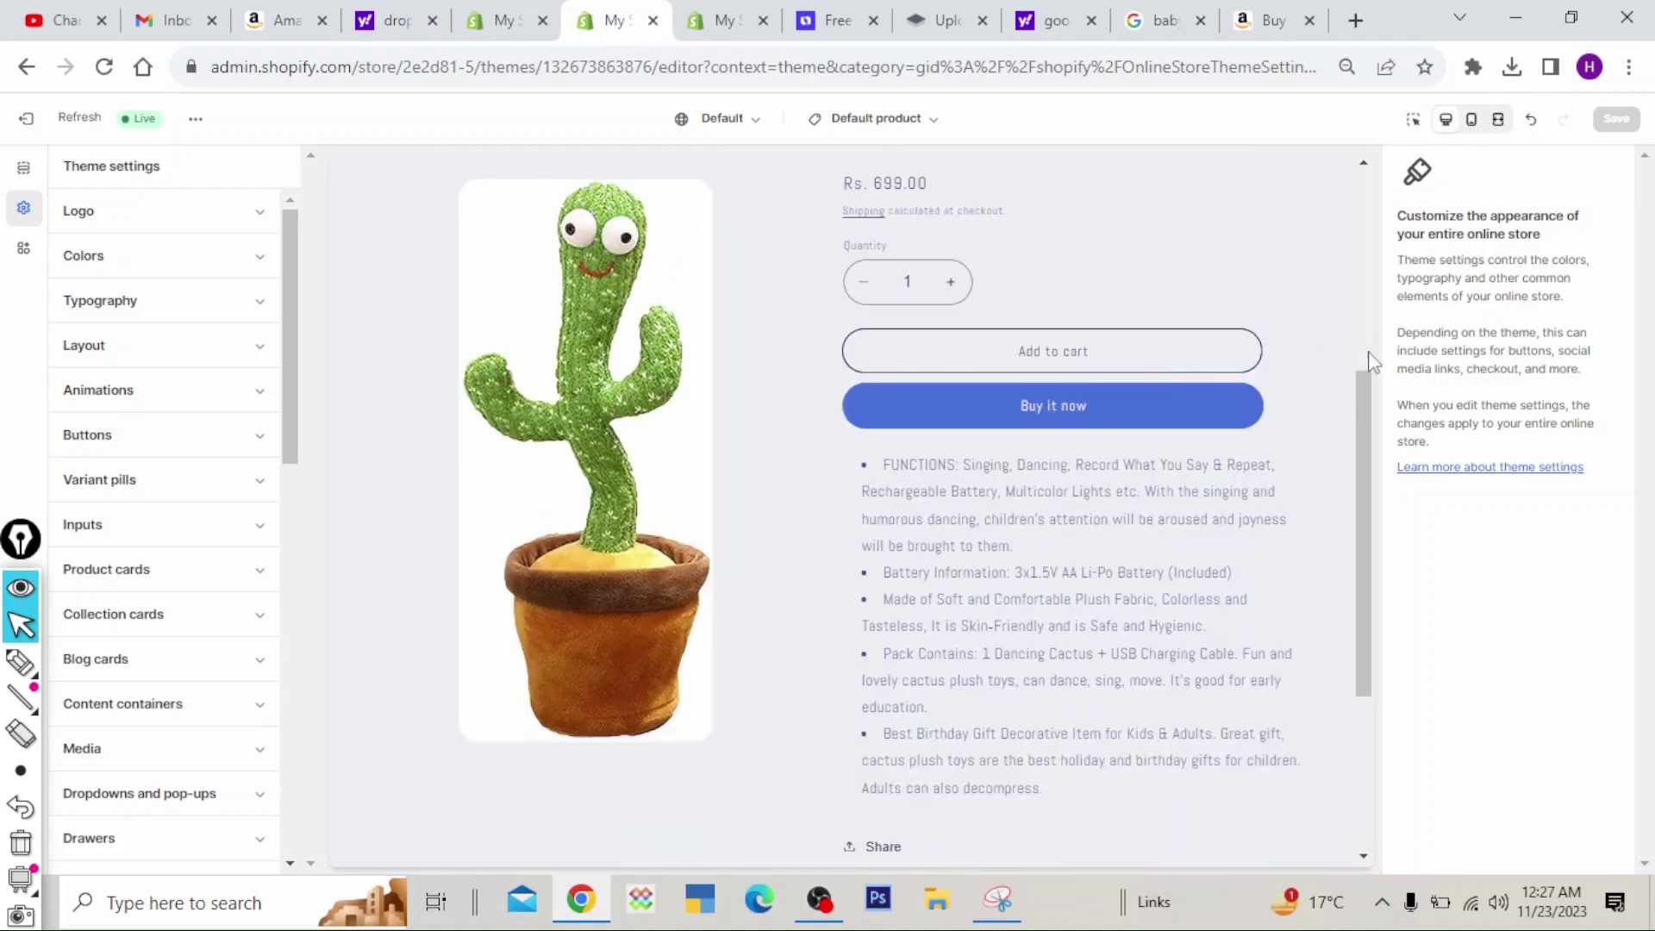
pyautogui.moveTo(1364, 405); pyautogui.dragTo(1356, 186)
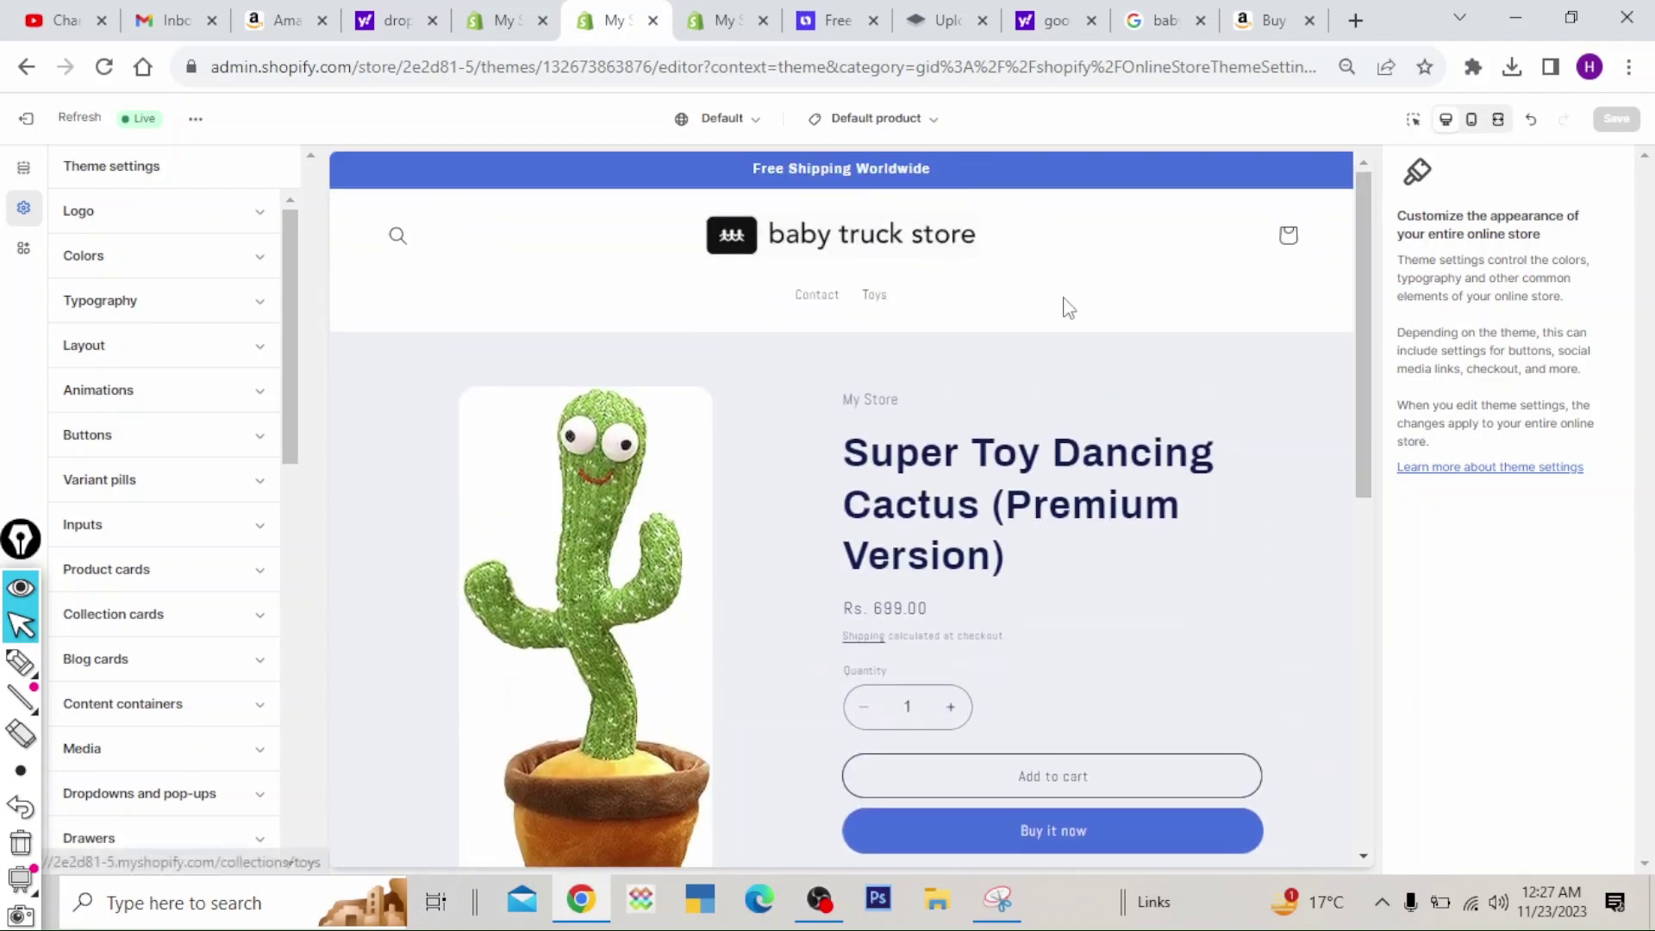
pyautogui.moveTo(1370, 312); pyautogui.dragTo(1327, 359)
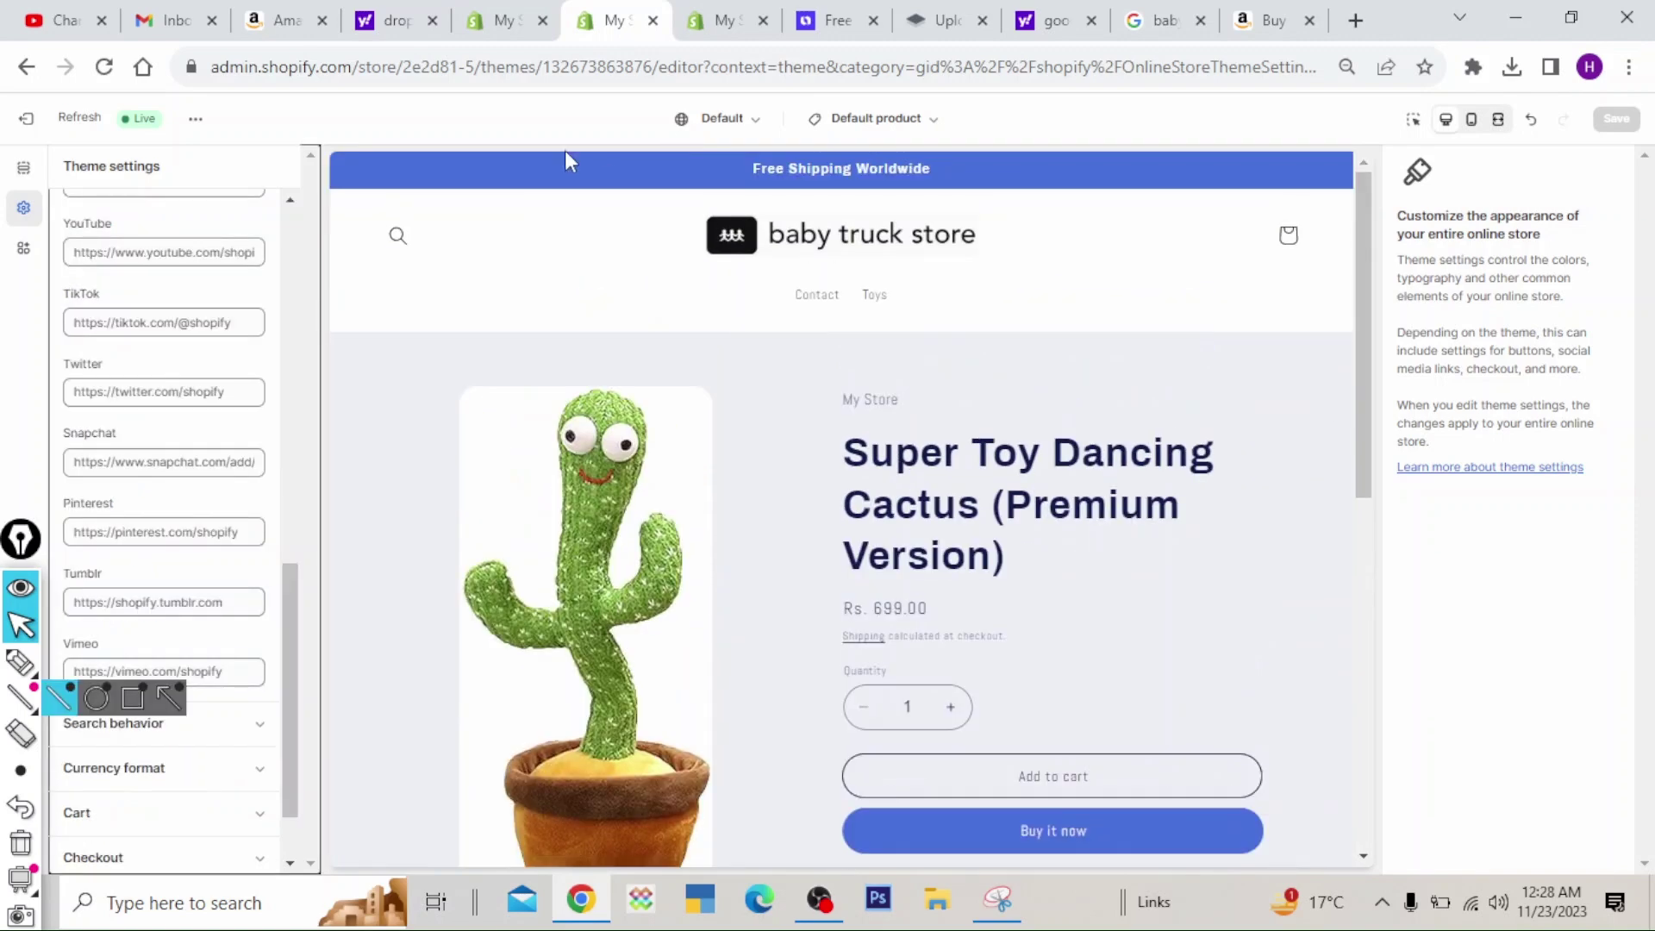
# - Open the contact page template in the theme editor and look over its contact form
pyautogui.click(903, 129)
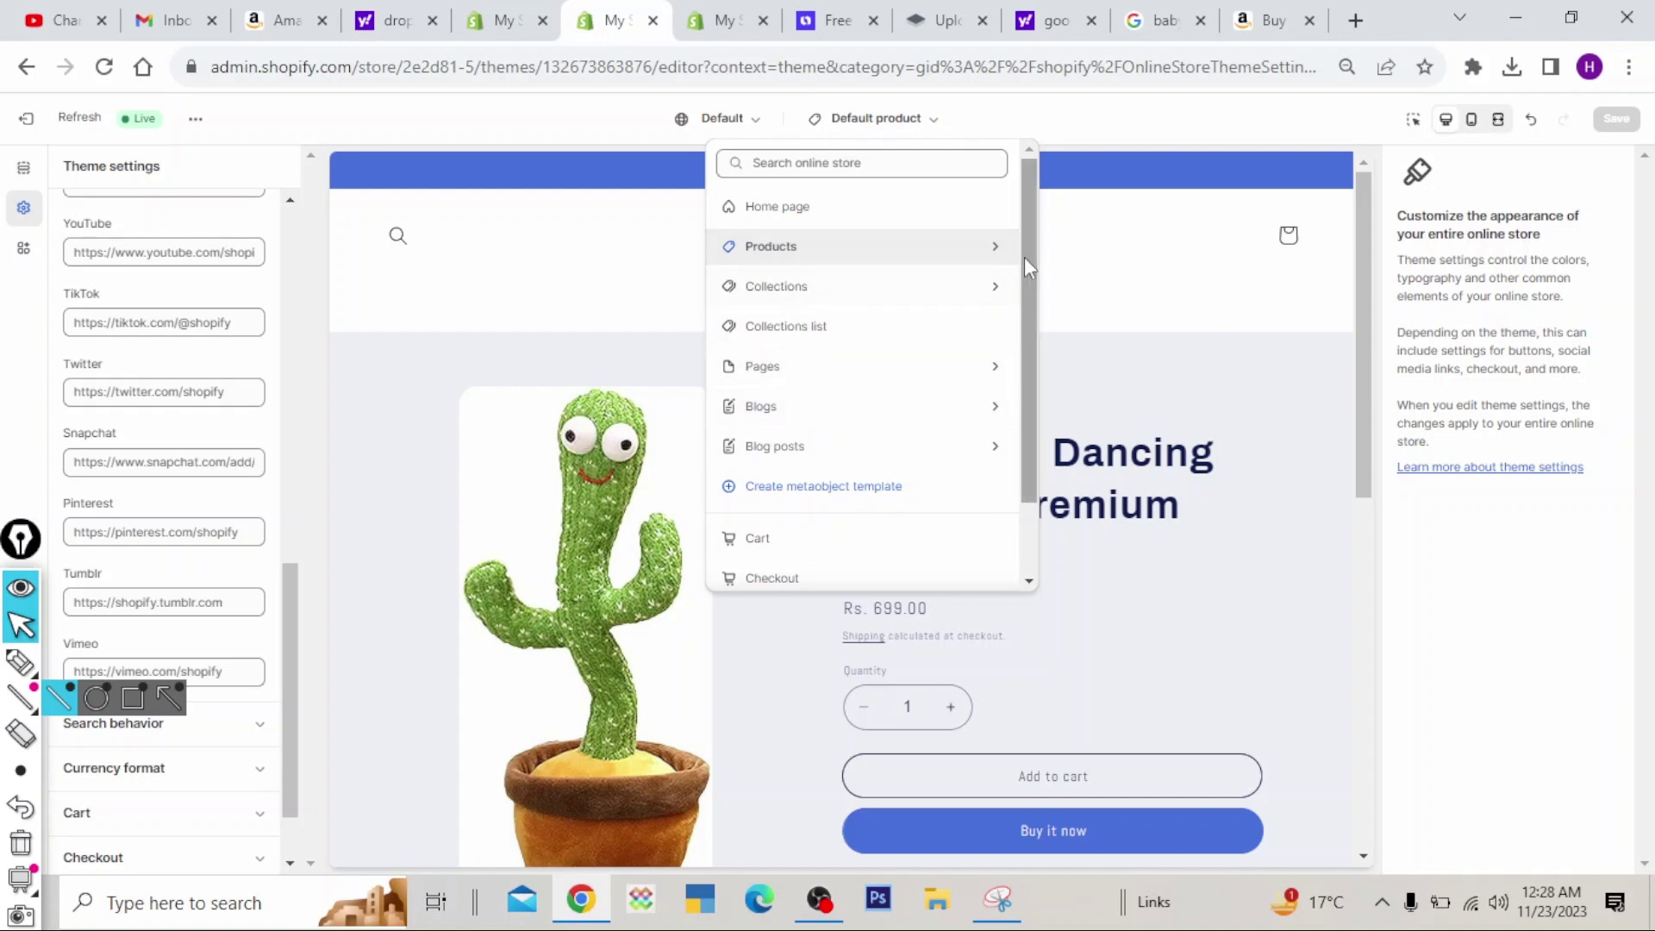
pyautogui.scroll(-1, 1013, 398)
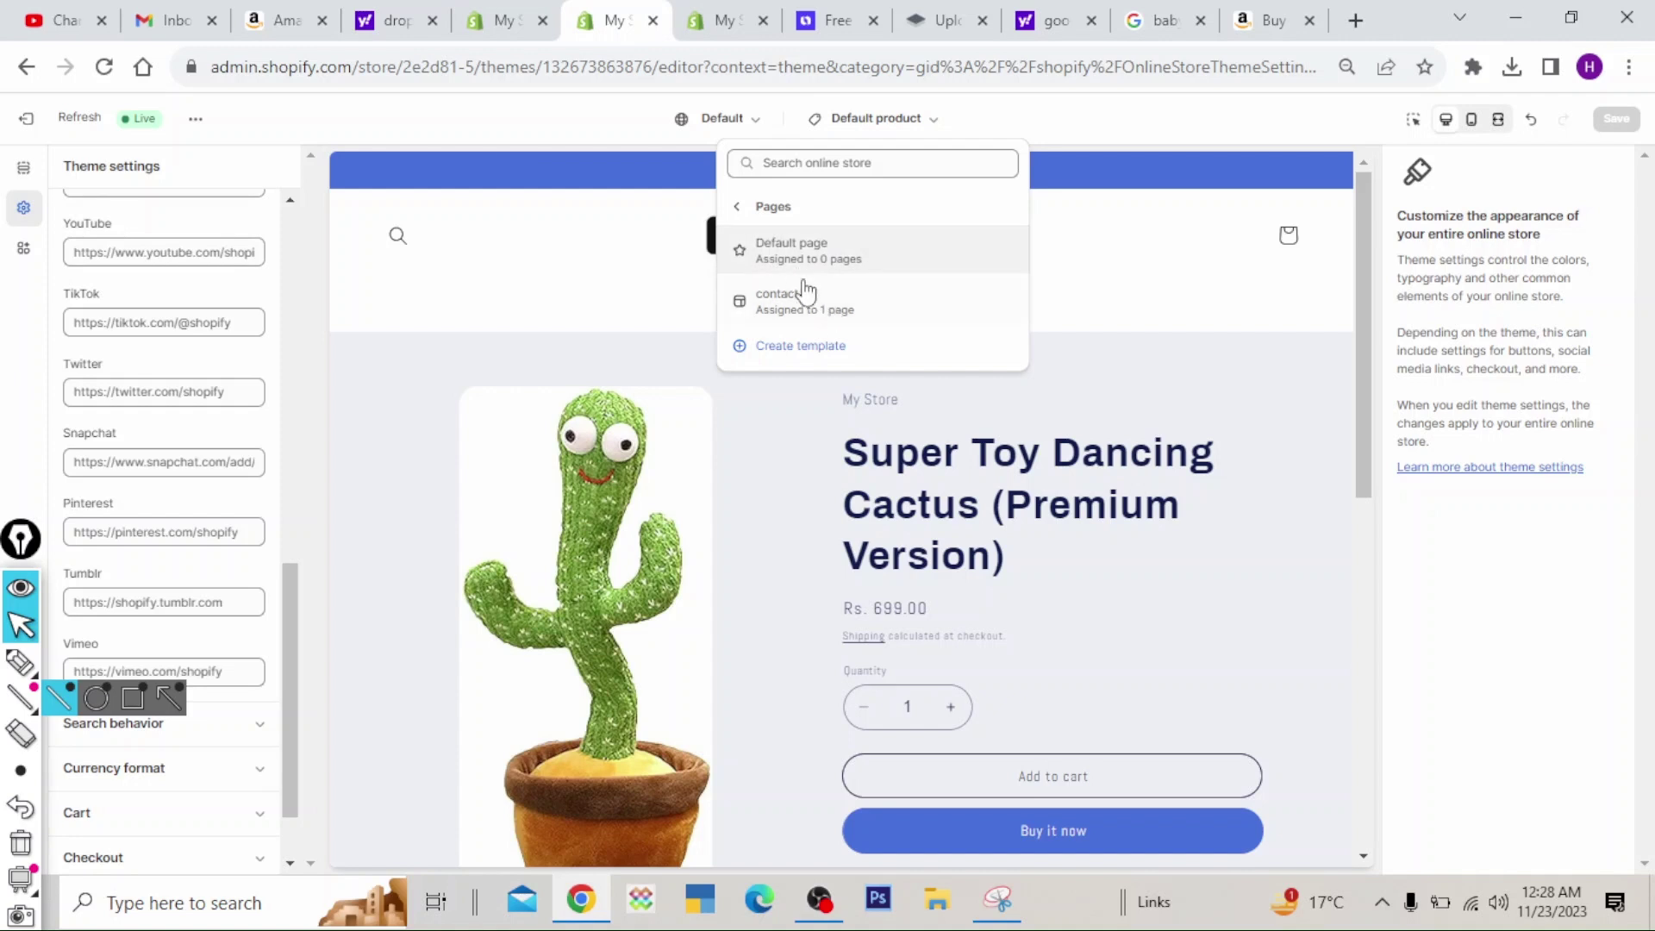
pyautogui.click(829, 304)
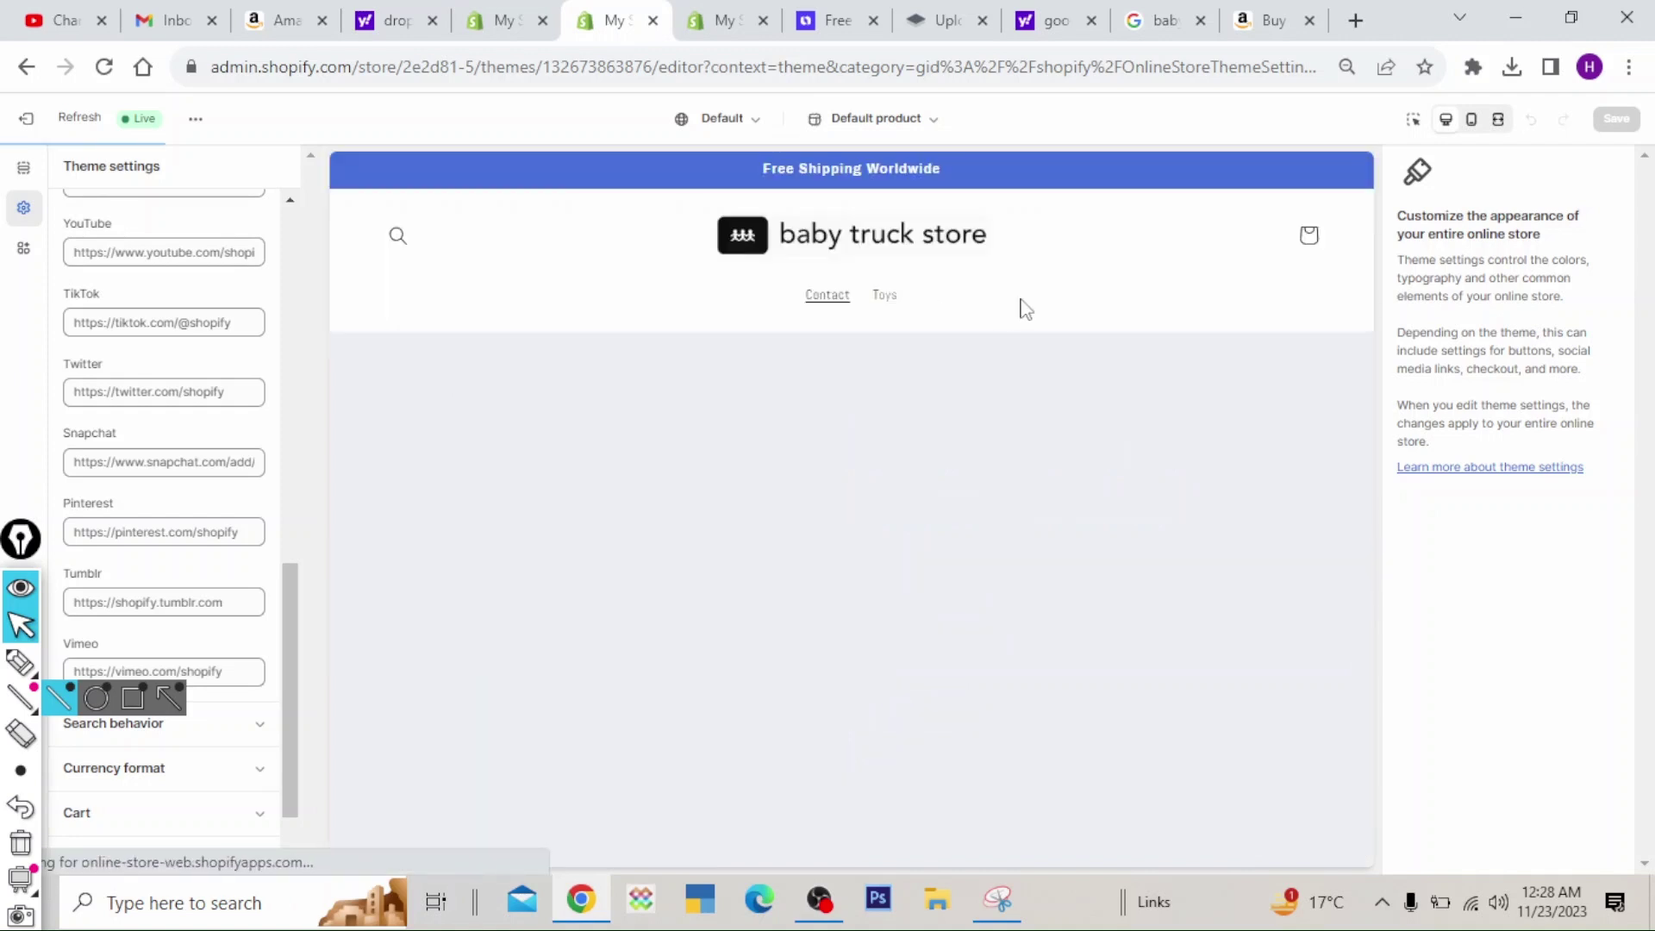
pyautogui.scroll(-1, 1363, 410)
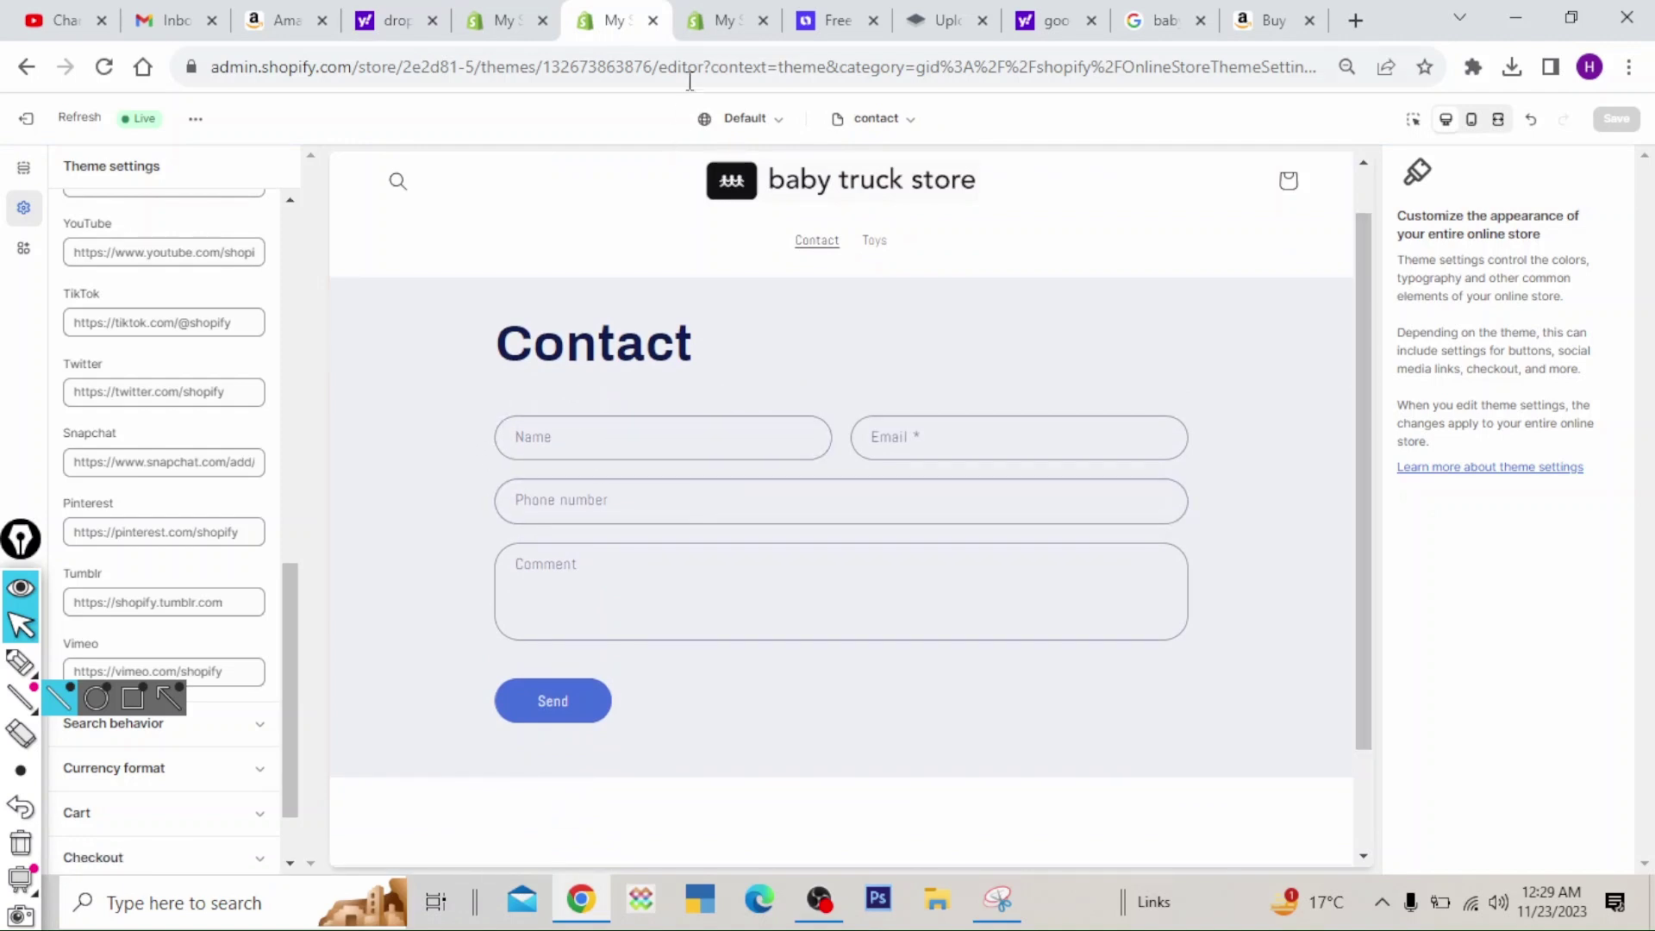
# - Switch to the store admin and open the Contact page from the online store's pages for editing
pyautogui.click(724, 22)
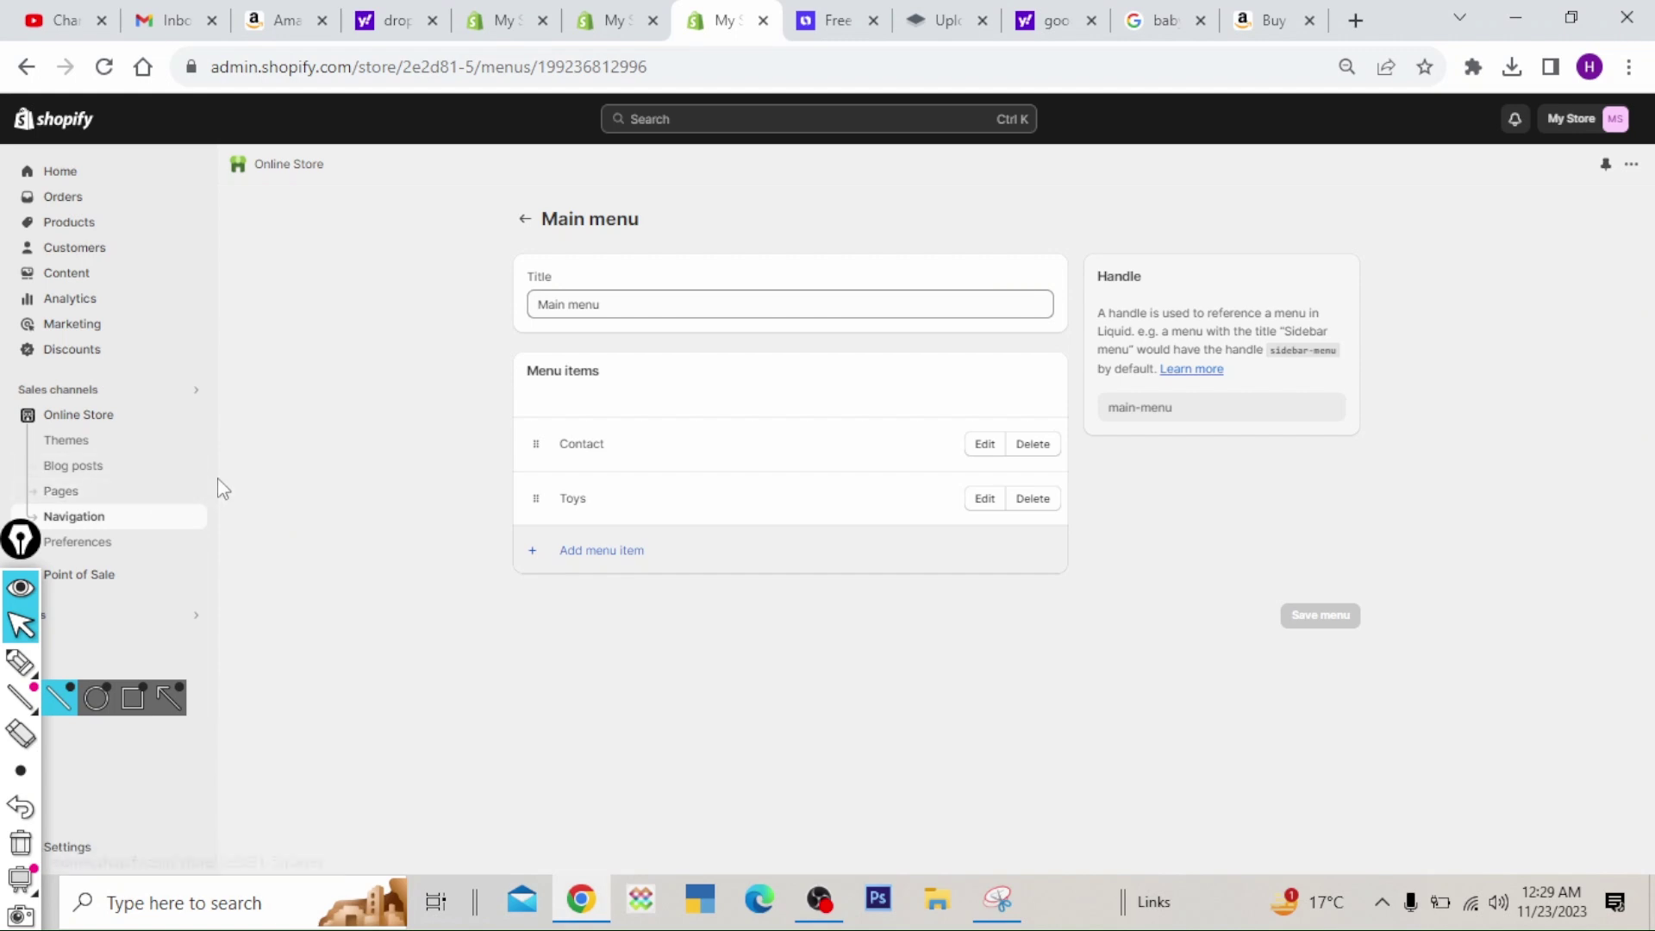
pyautogui.click(78, 519)
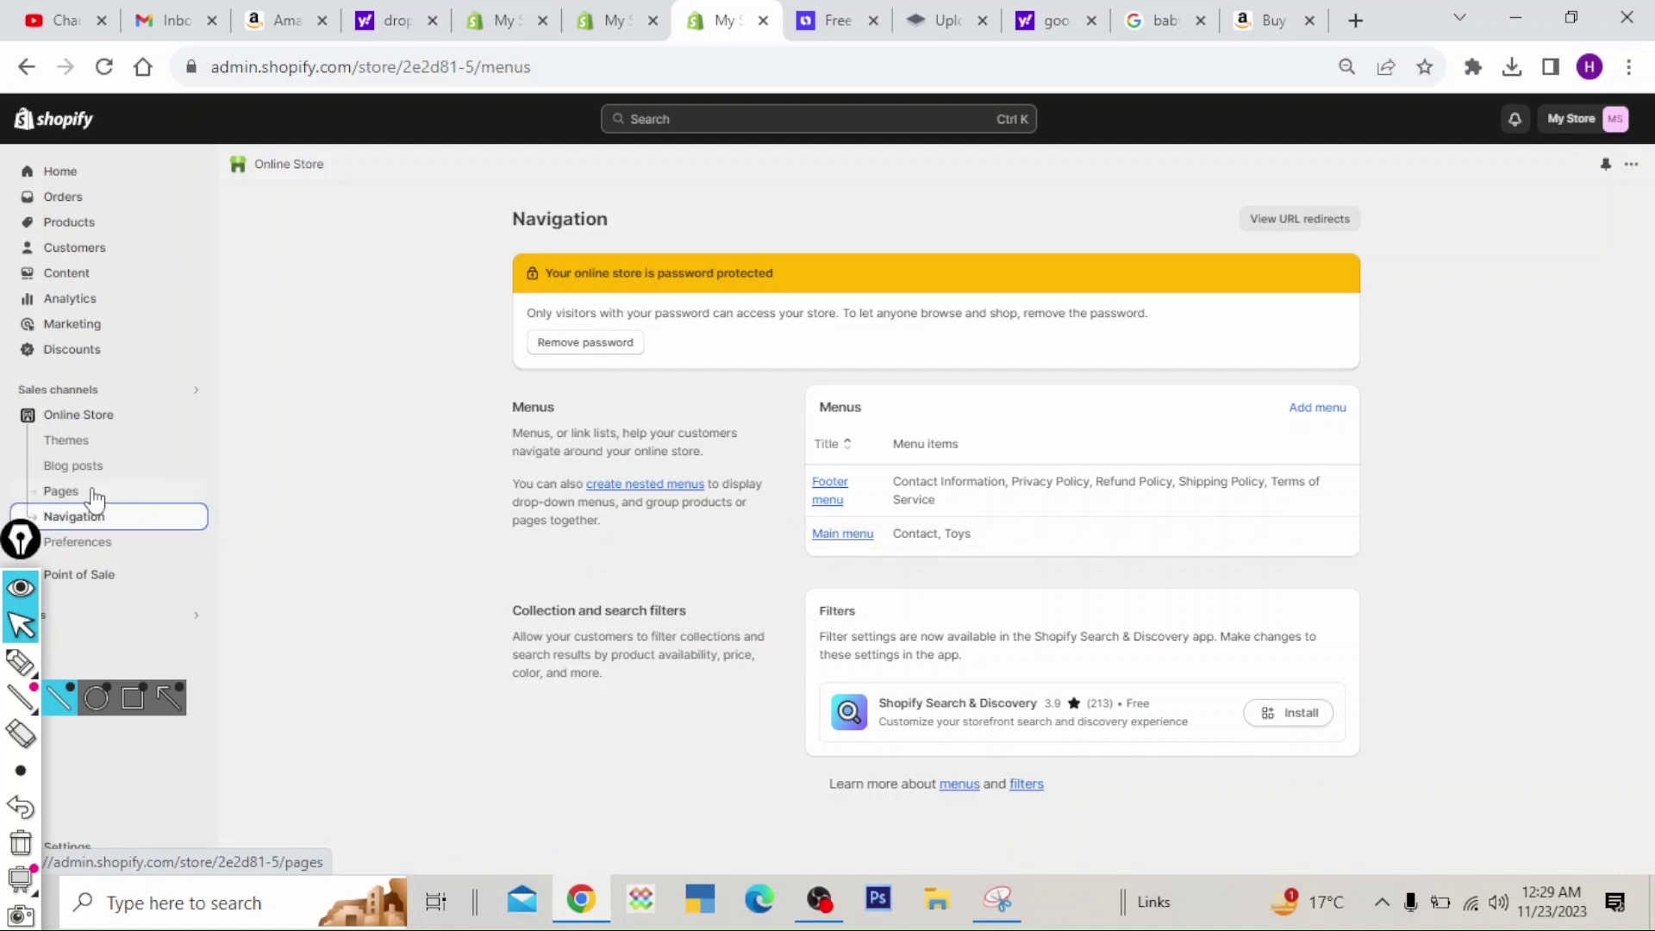
pyautogui.click(86, 415)
pyautogui.moveTo(20, 539); pyautogui.dragTo(21, 750)
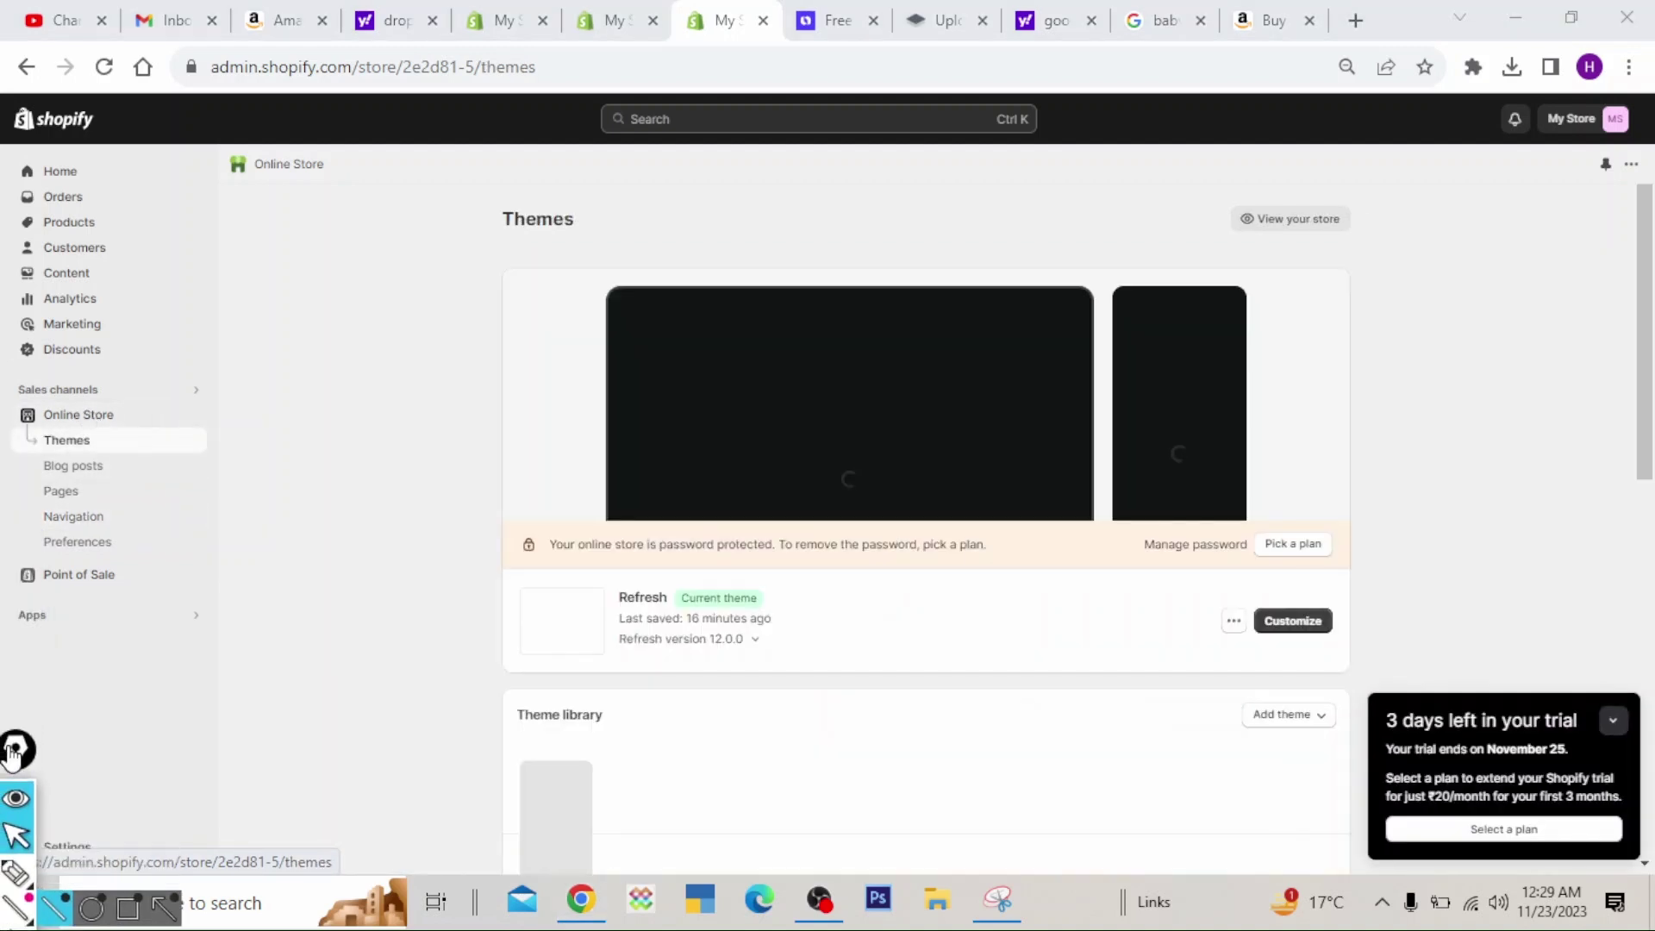
pyautogui.click(69, 492)
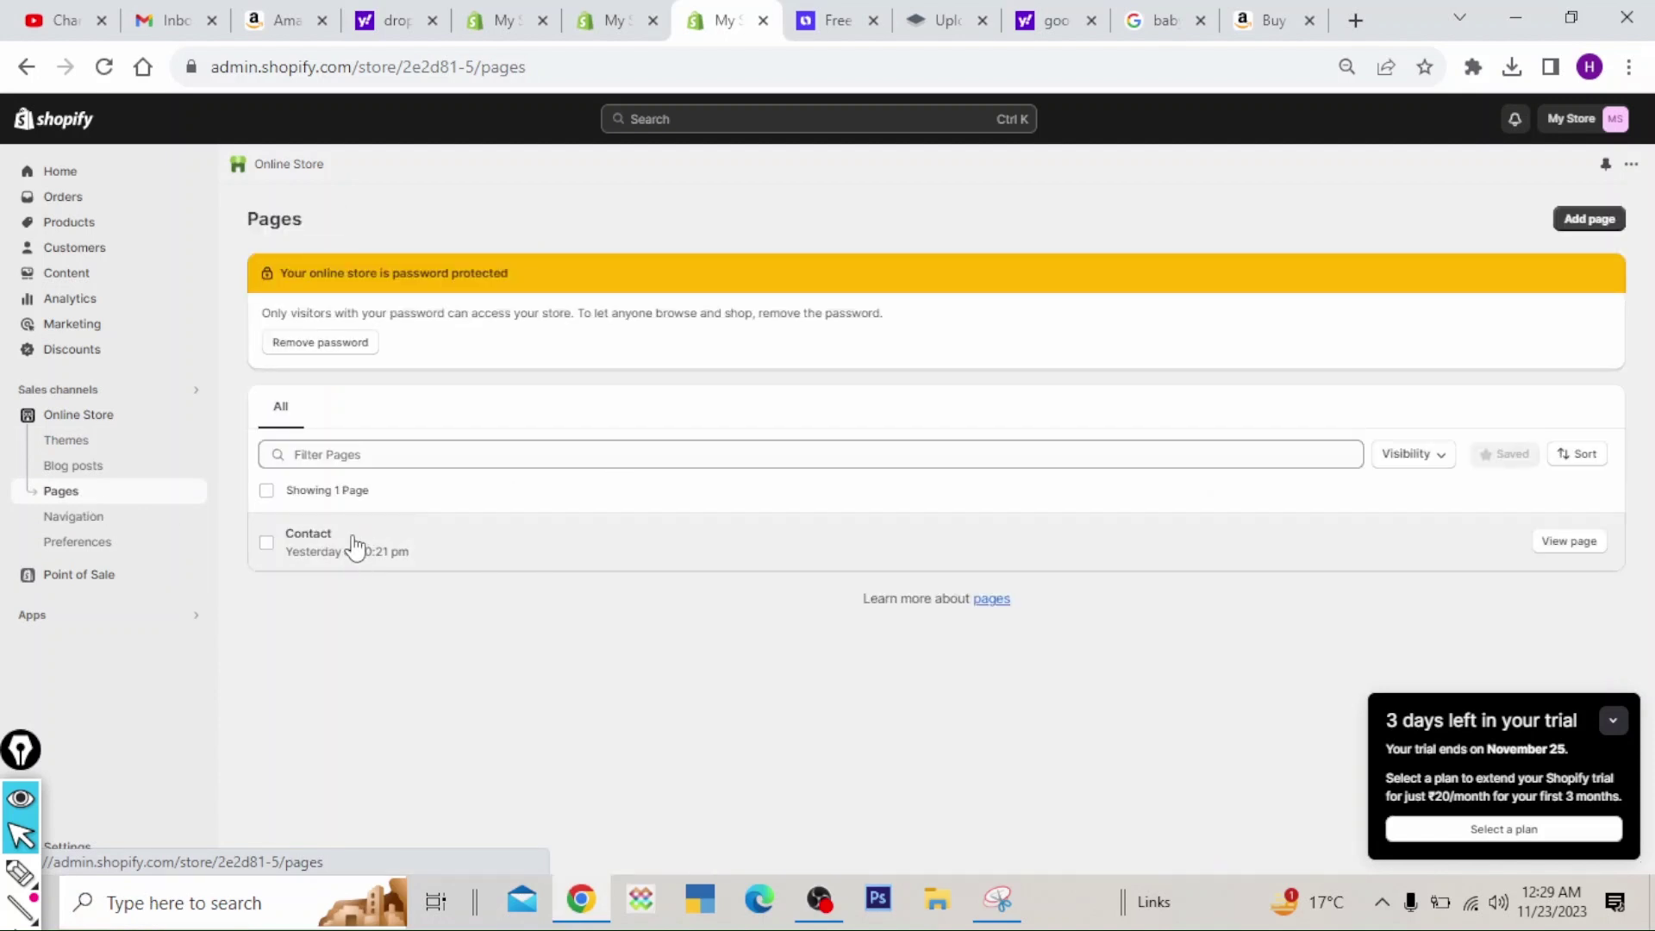
pyautogui.click(342, 548)
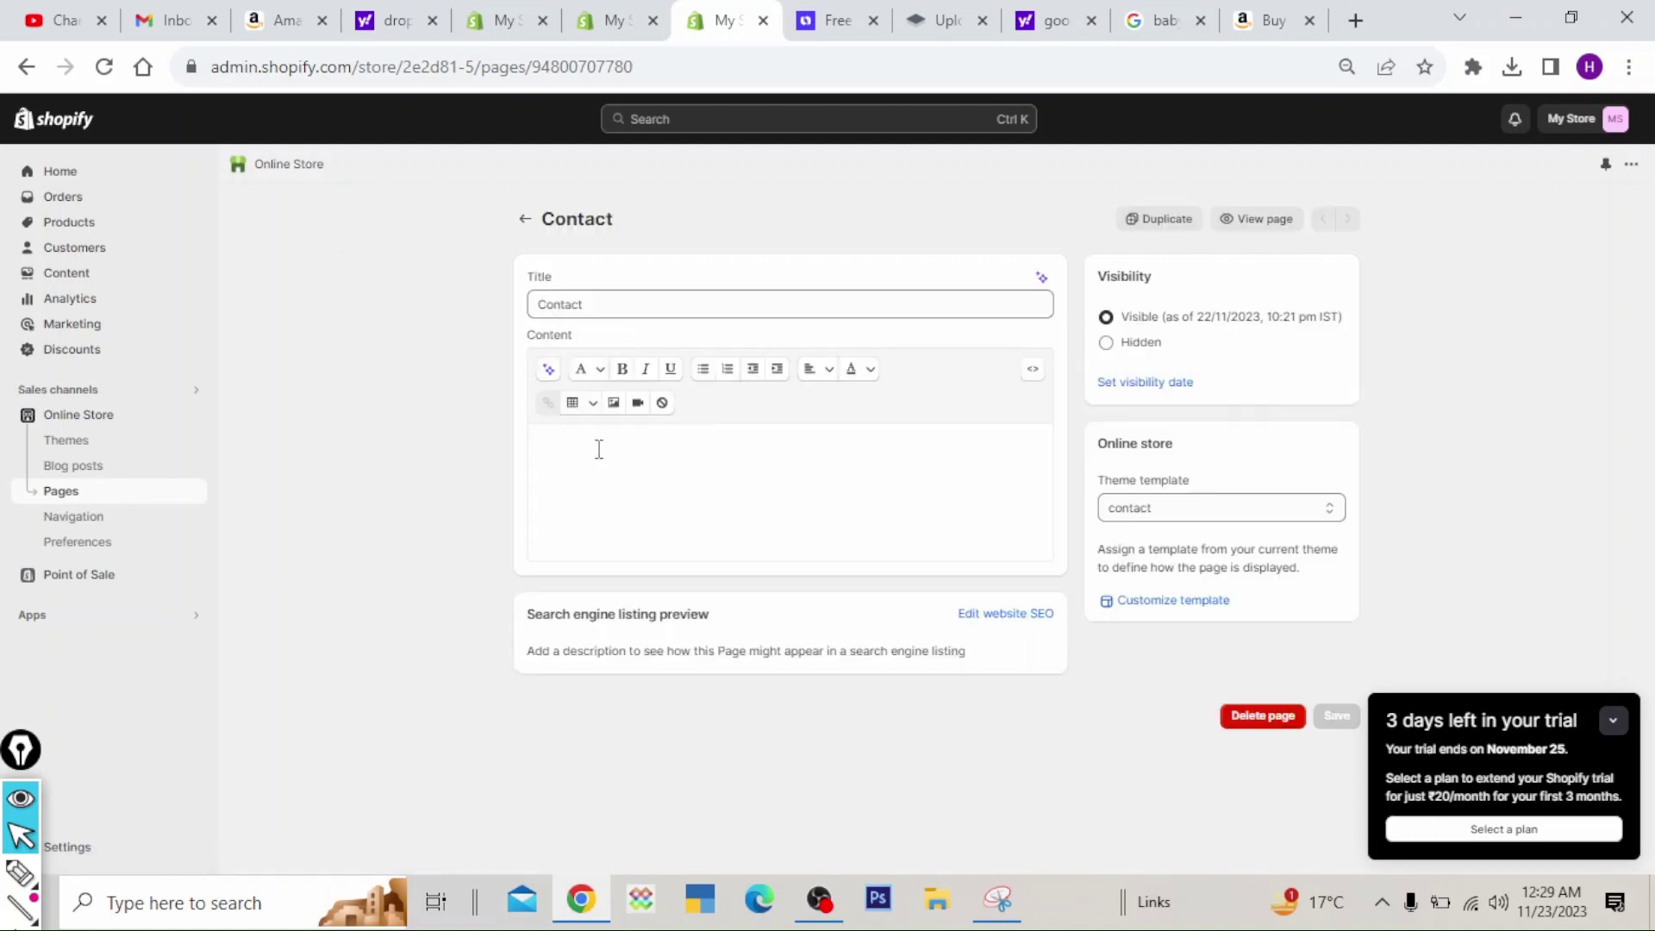
# - Add the content "If you have any doubt please fill this form blow to contact us" to the Contact page and save it
pyautogui.click(614, 21)
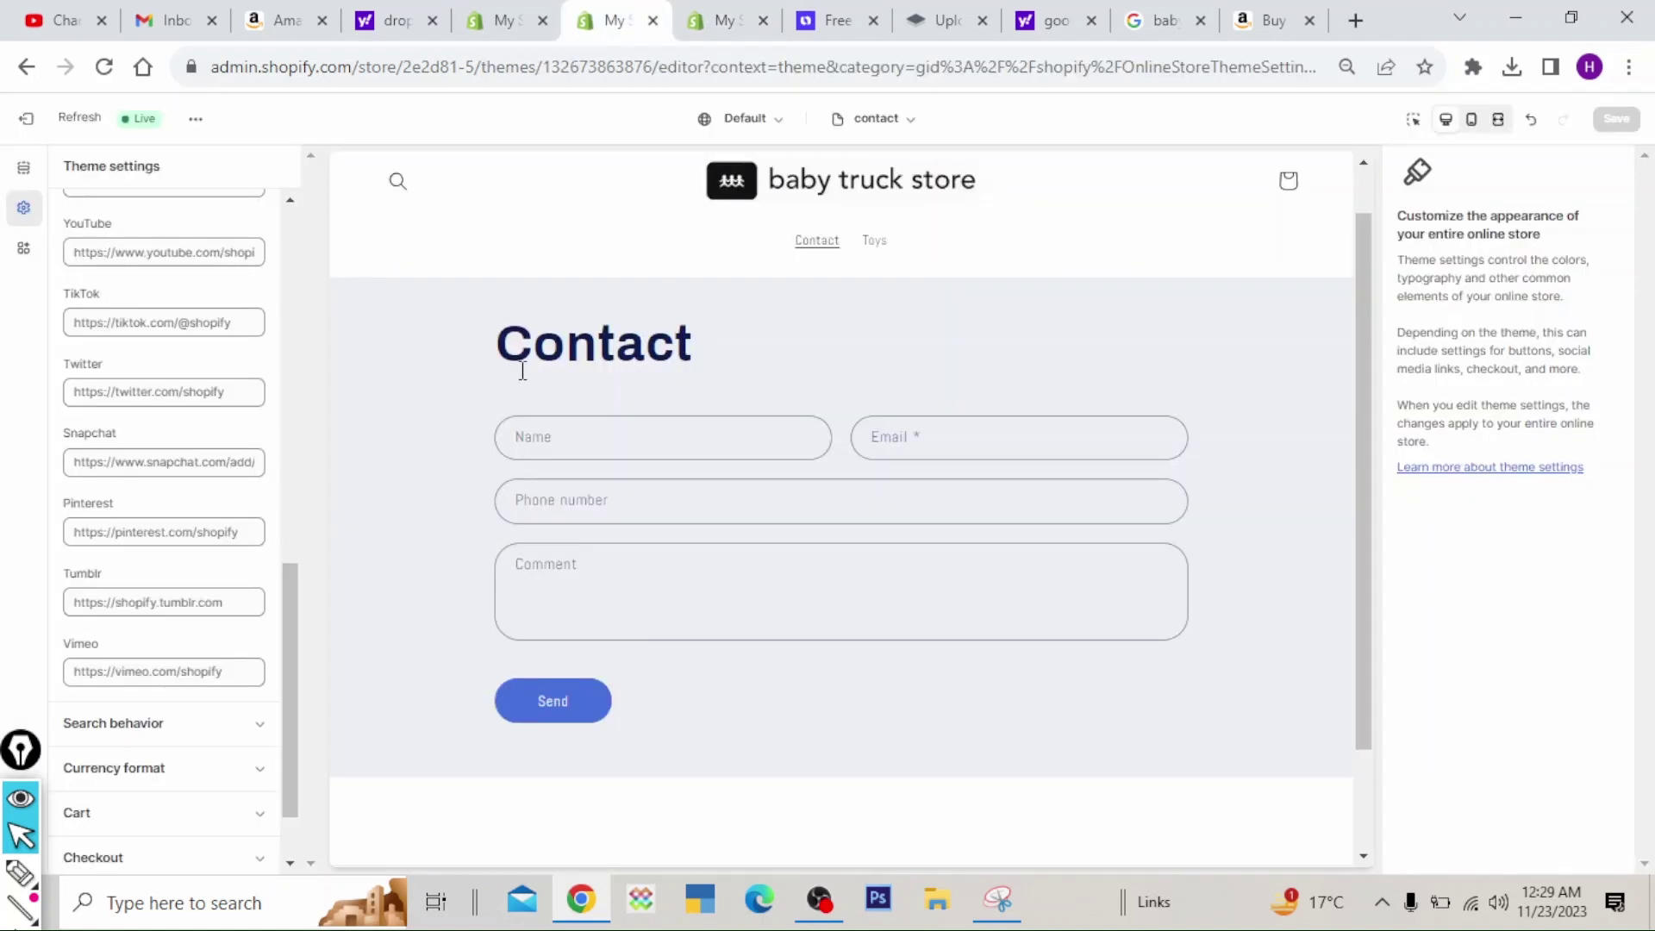
pyautogui.click(724, 21)
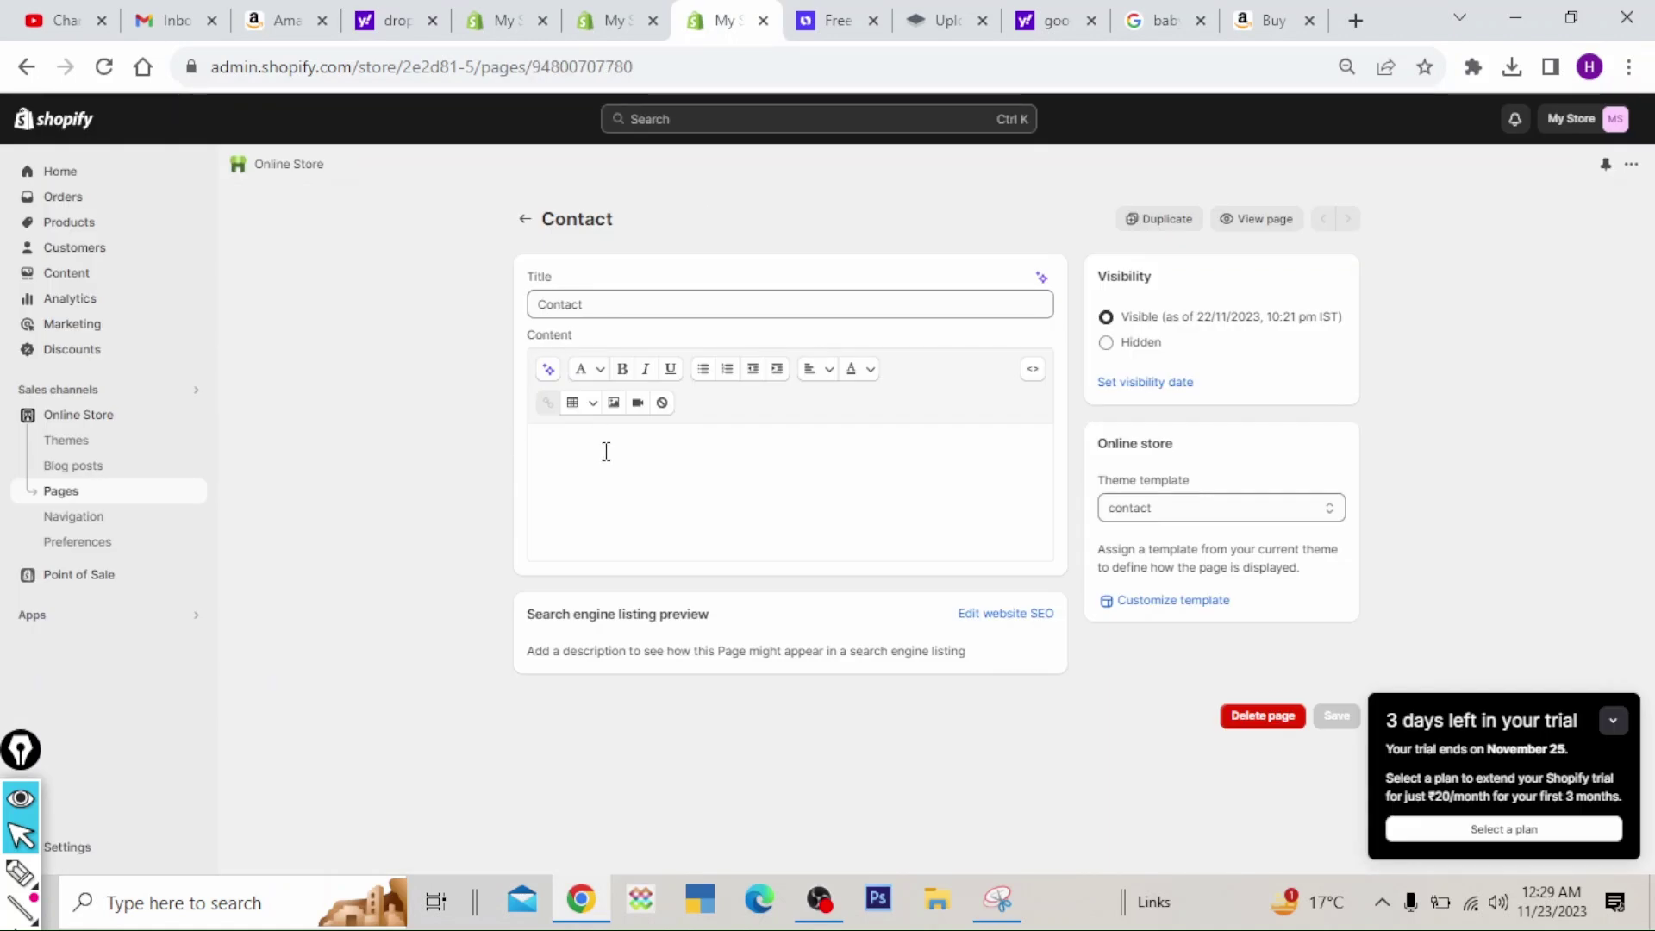
pyautogui.click(606, 450)
pyautogui.write('If you have any doubt please fill this form blow to contact us')
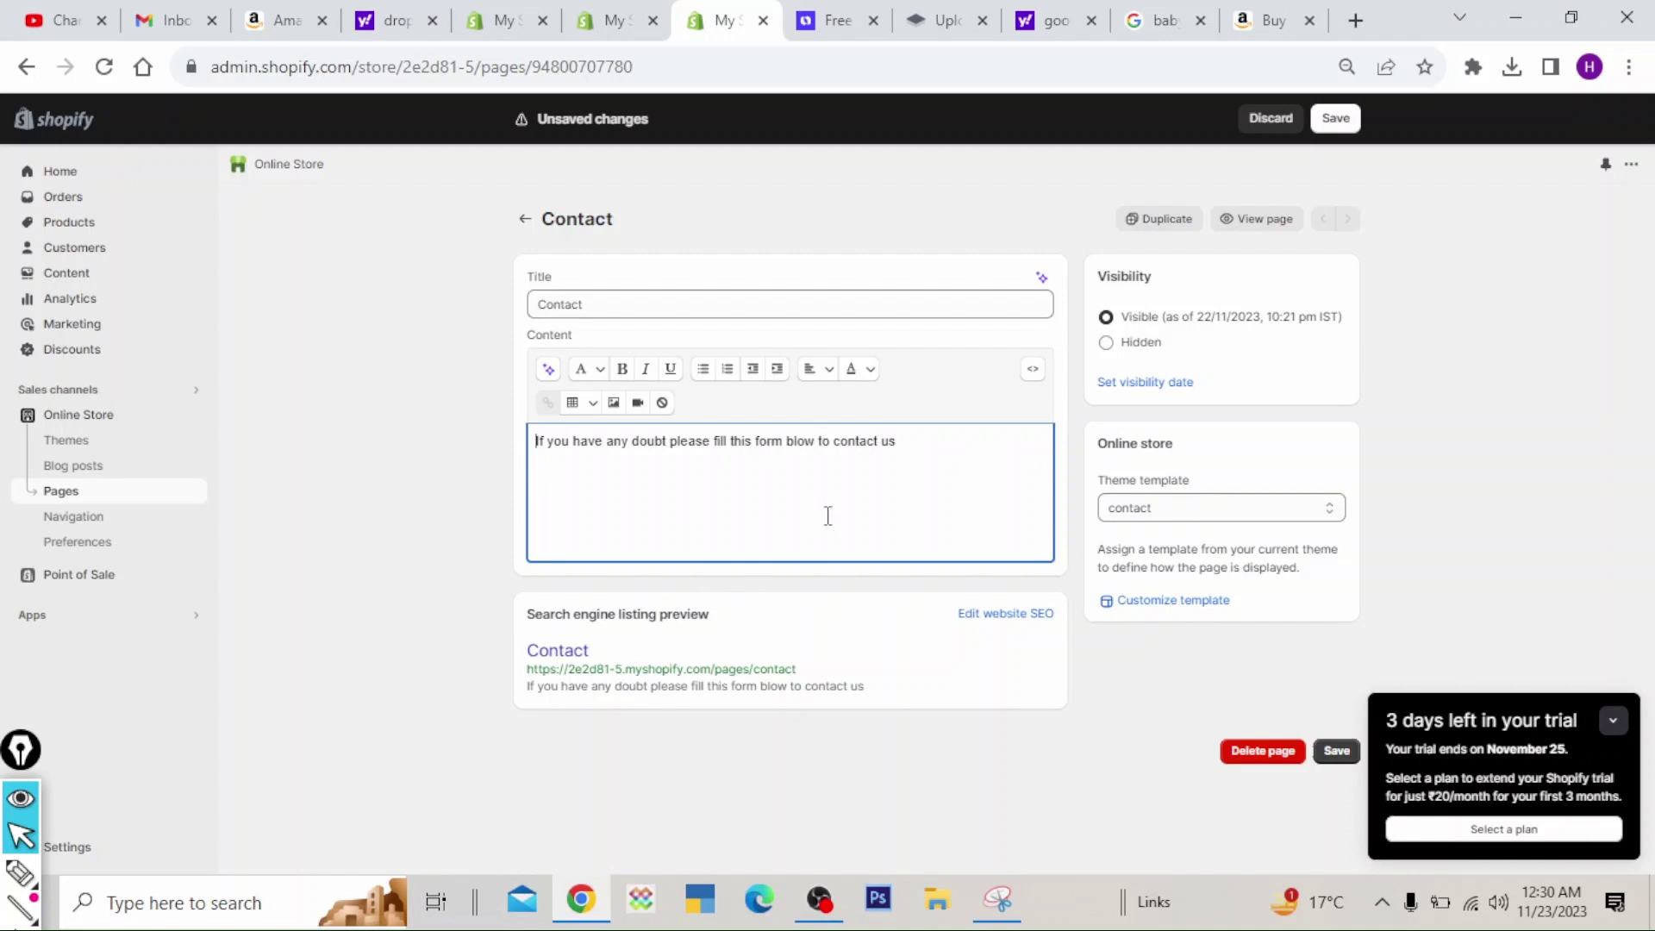
pyautogui.click(1335, 119)
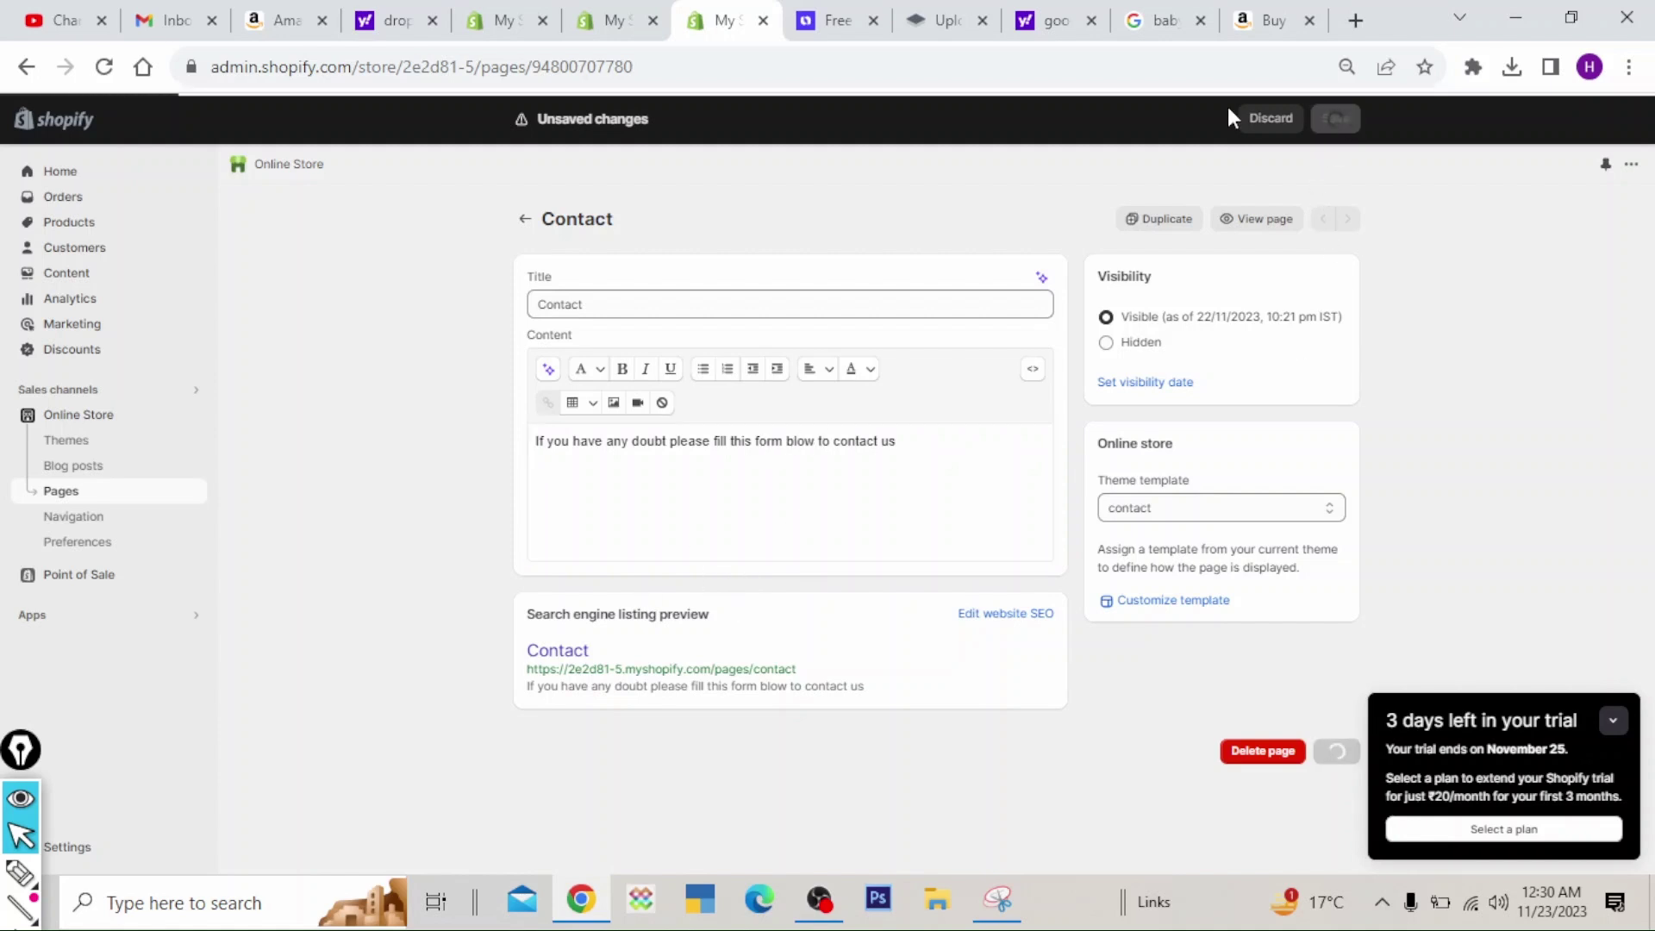
# - Reload the theme editor and check the new text above the form in the contact page preview
pyautogui.click(613, 19)
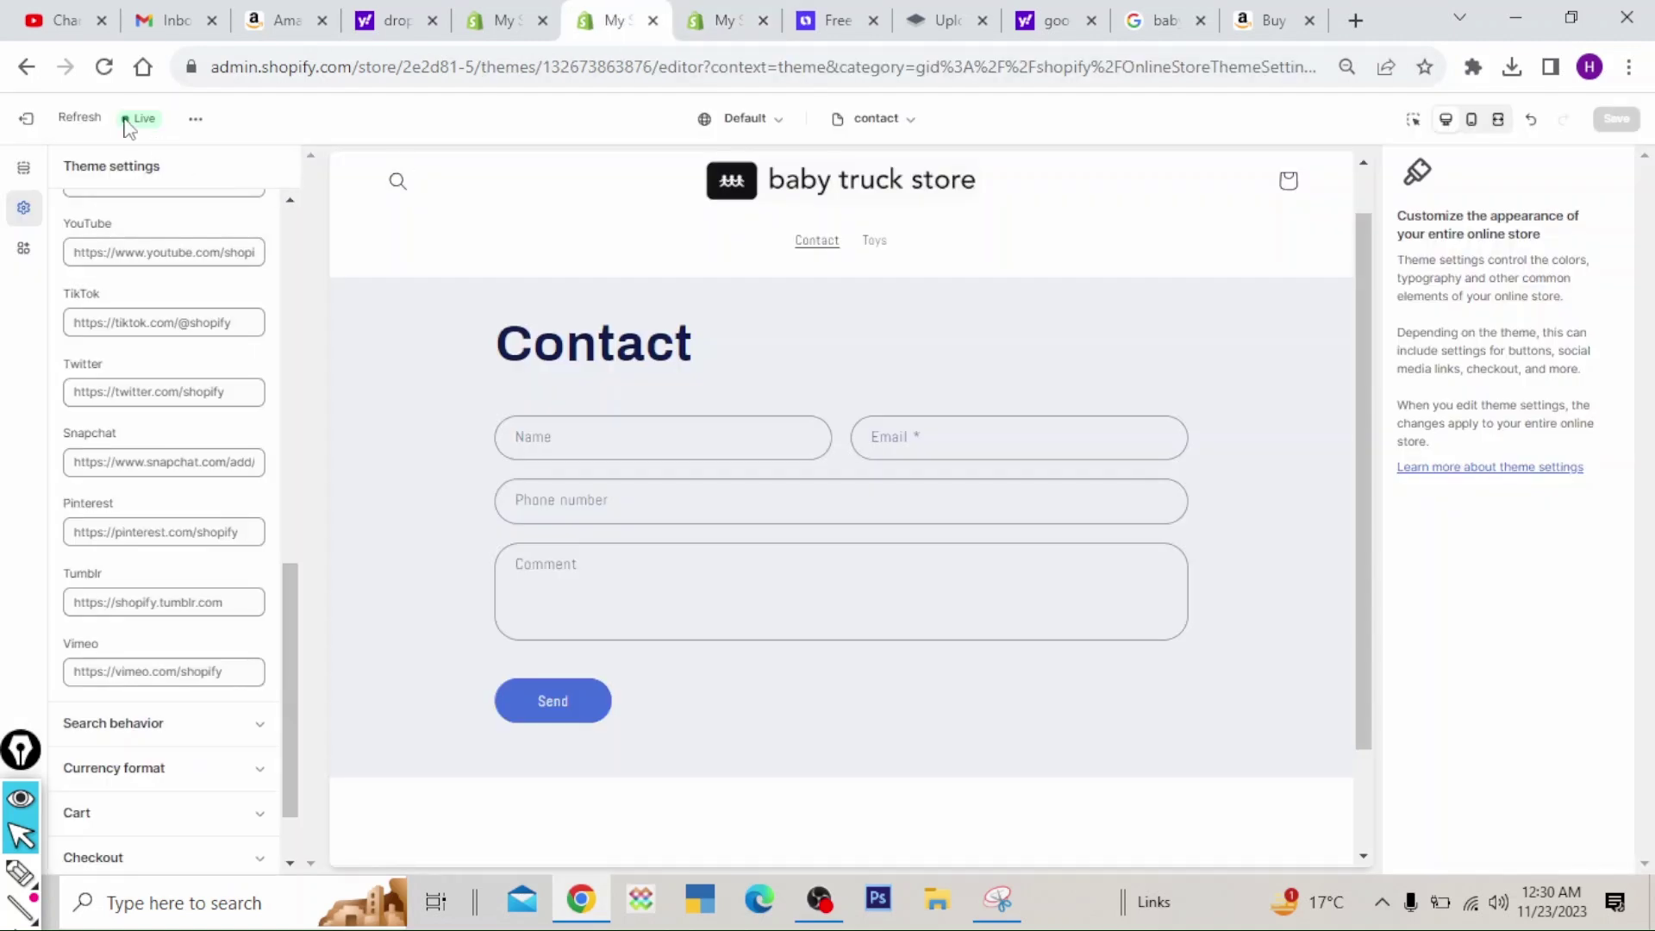
pyautogui.click(103, 67)
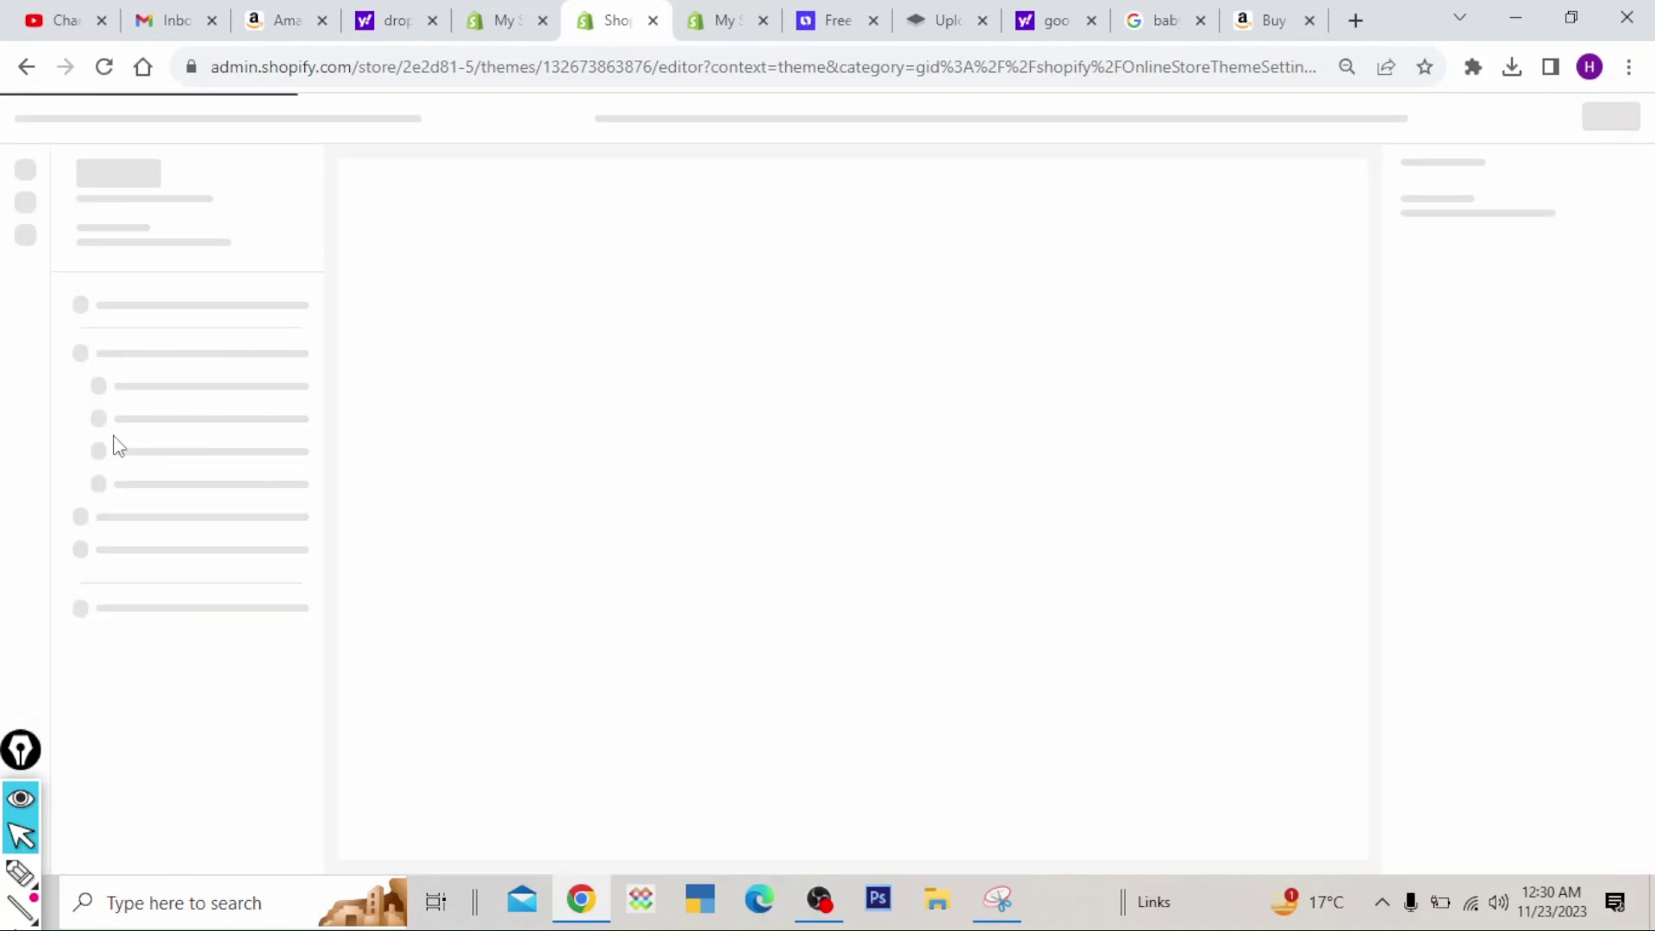
pyautogui.click(21, 750)
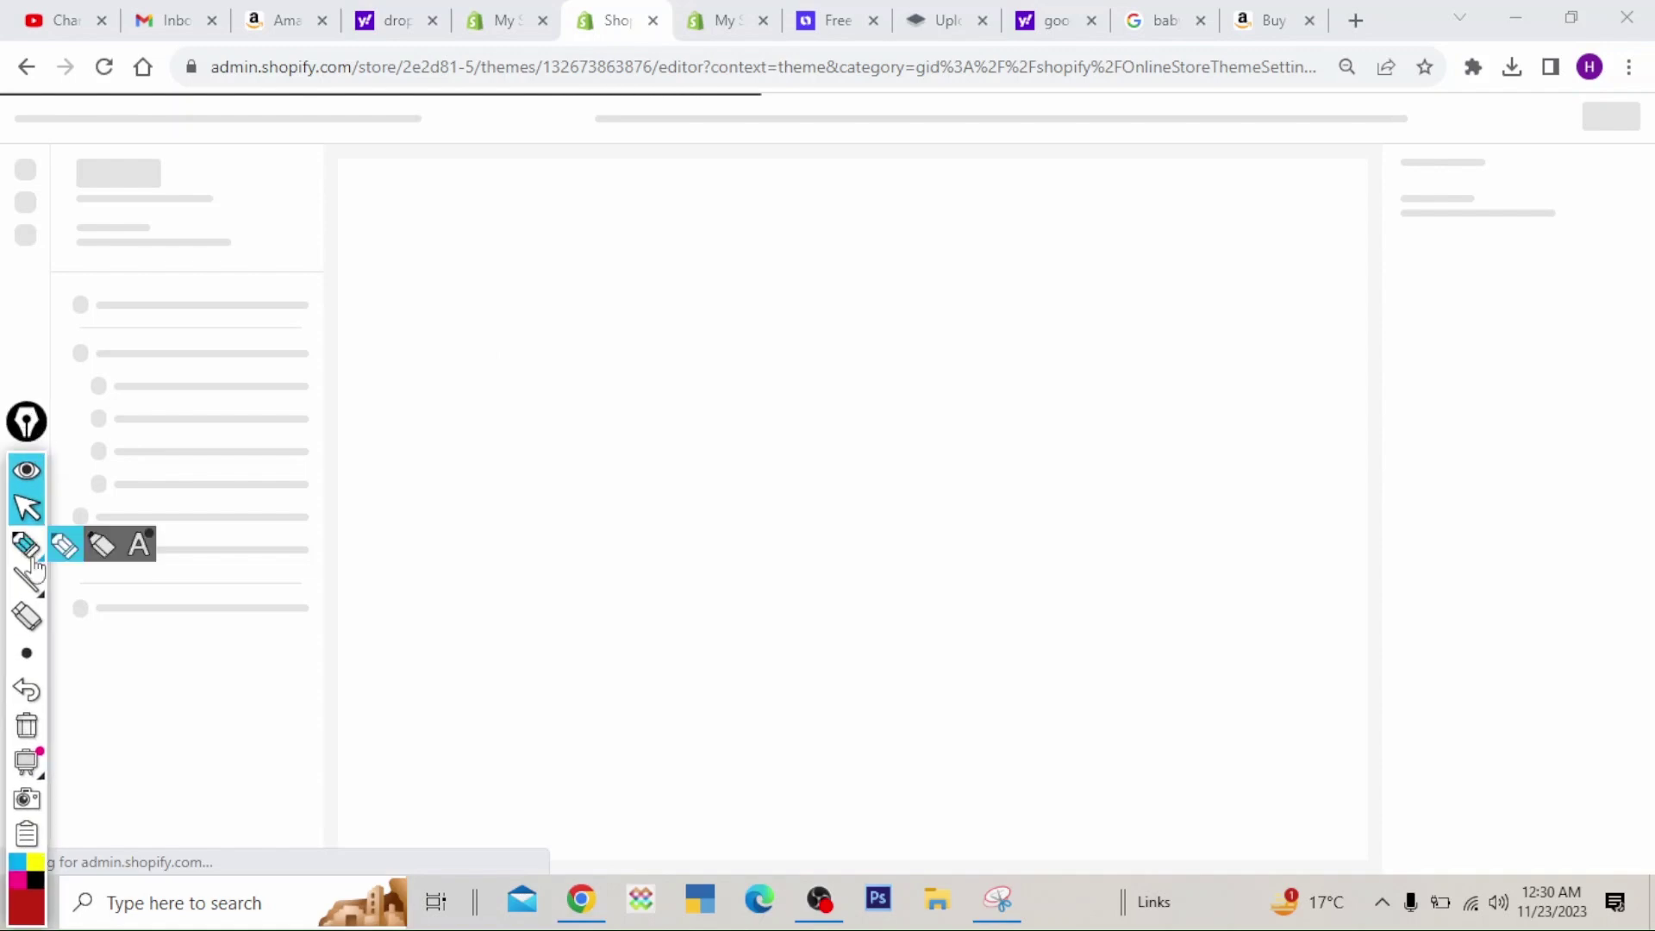
pyautogui.click(26, 545)
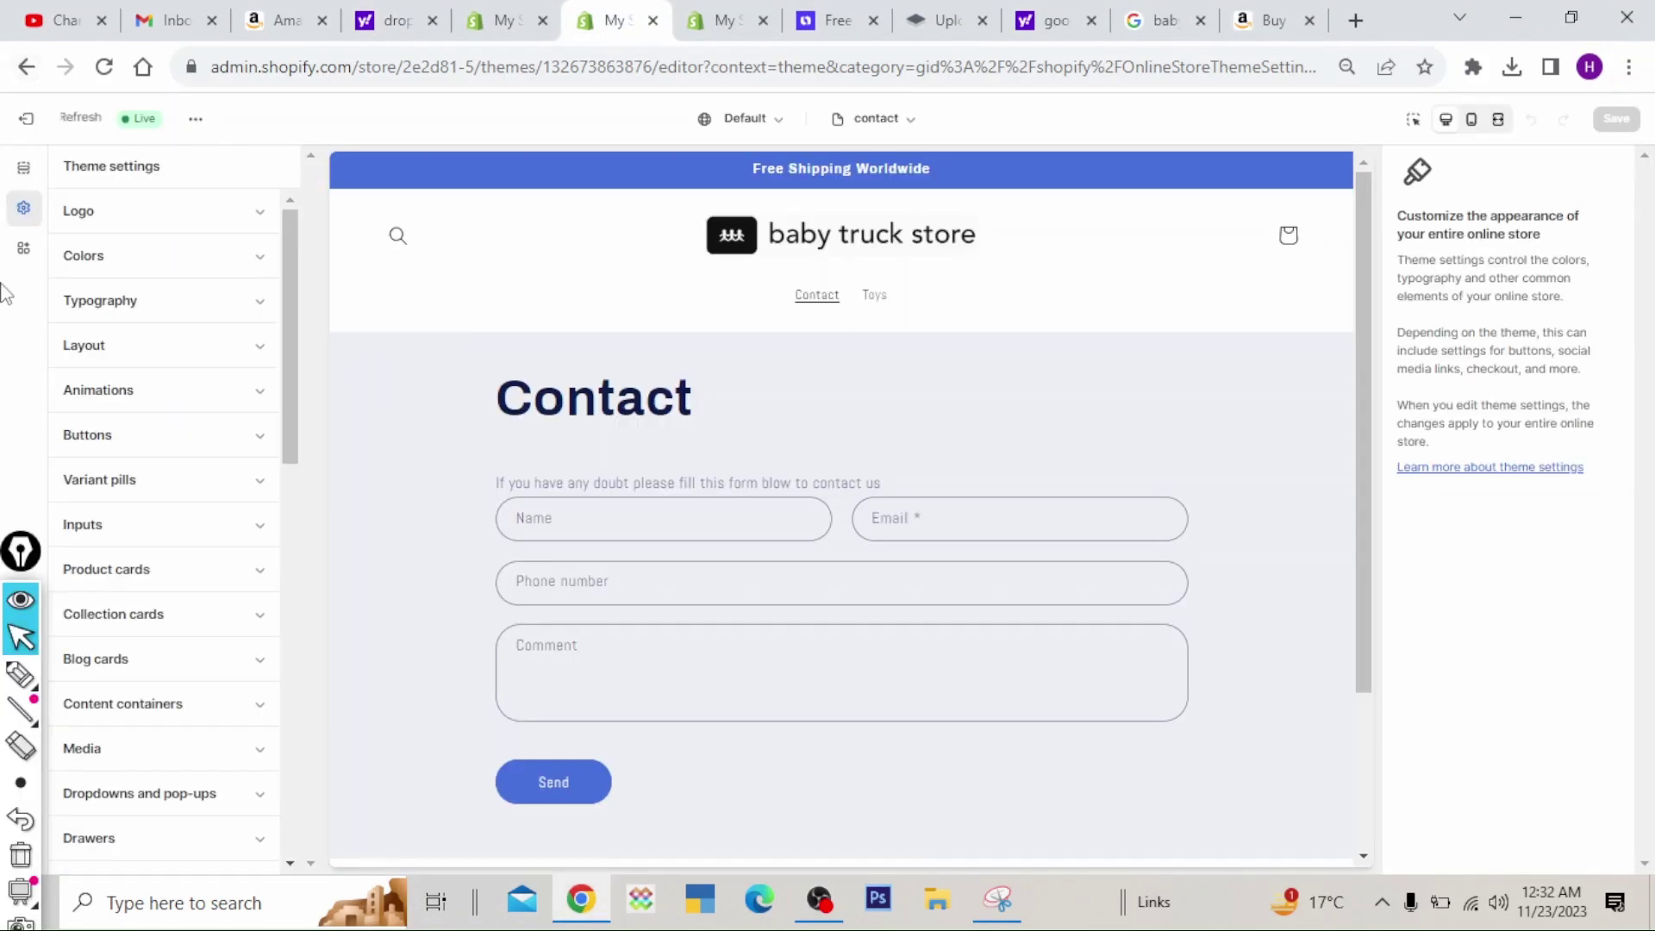
pyautogui.moveTo(19, 681)
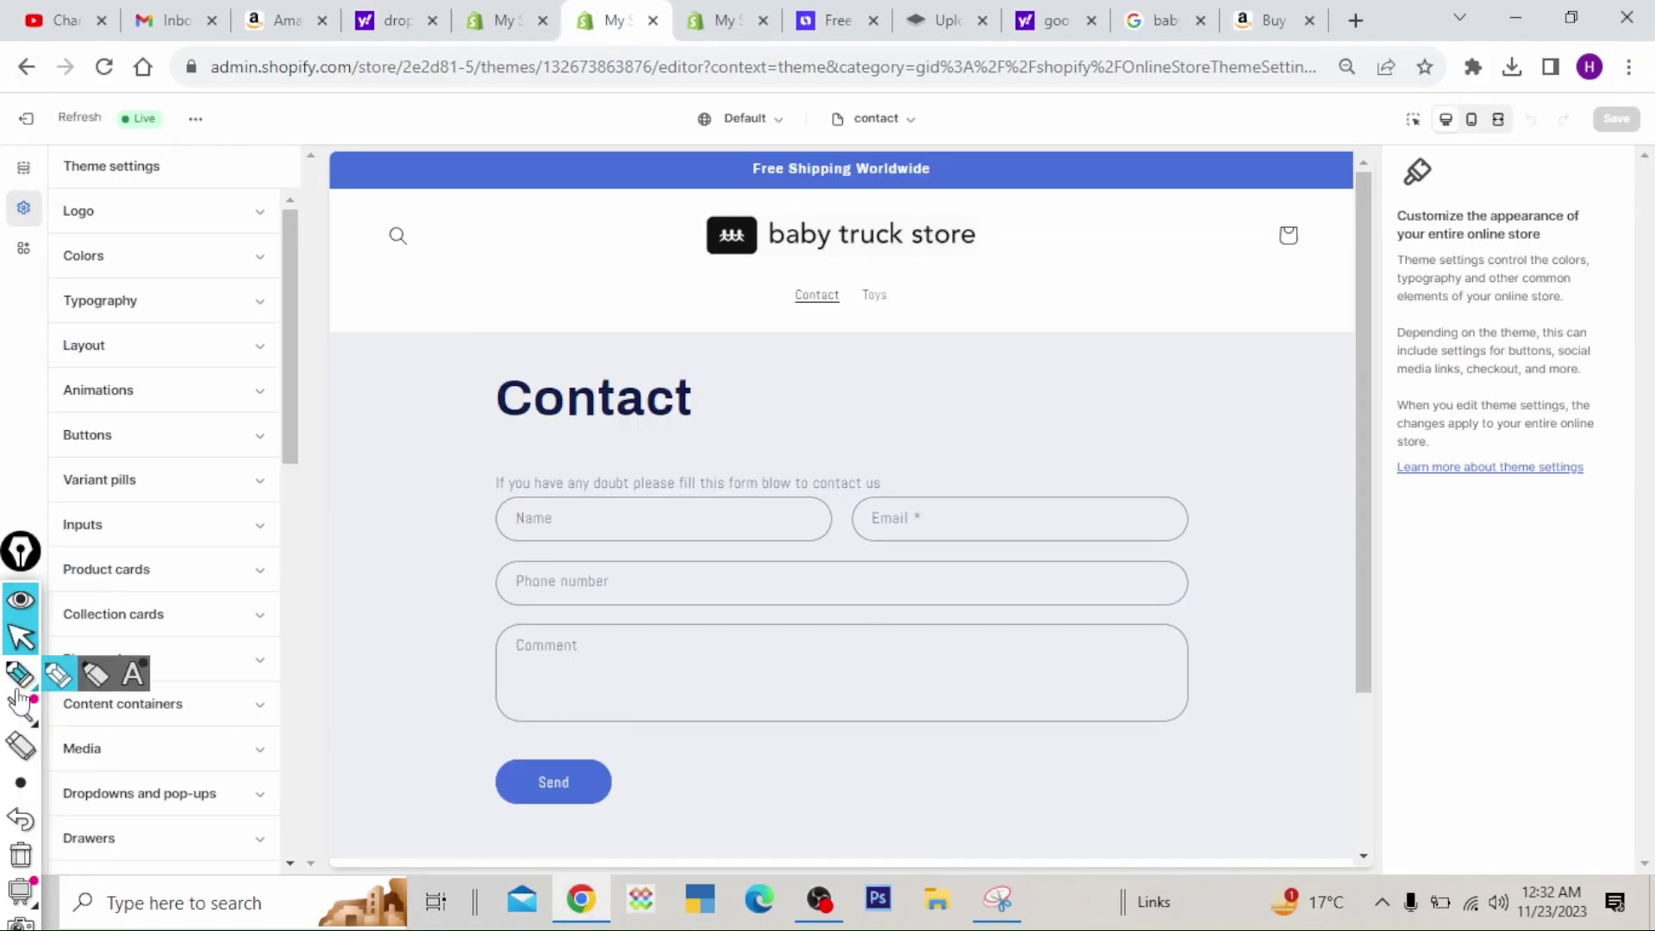
pyautogui.moveTo(411, 443)
pyautogui.mouseDown()
pyautogui.moveTo(917, 442)
pyautogui.moveTo(806, 499)
pyautogui.moveTo(436, 509)
pyautogui.moveTo(417, 453)
pyautogui.mouseUp()
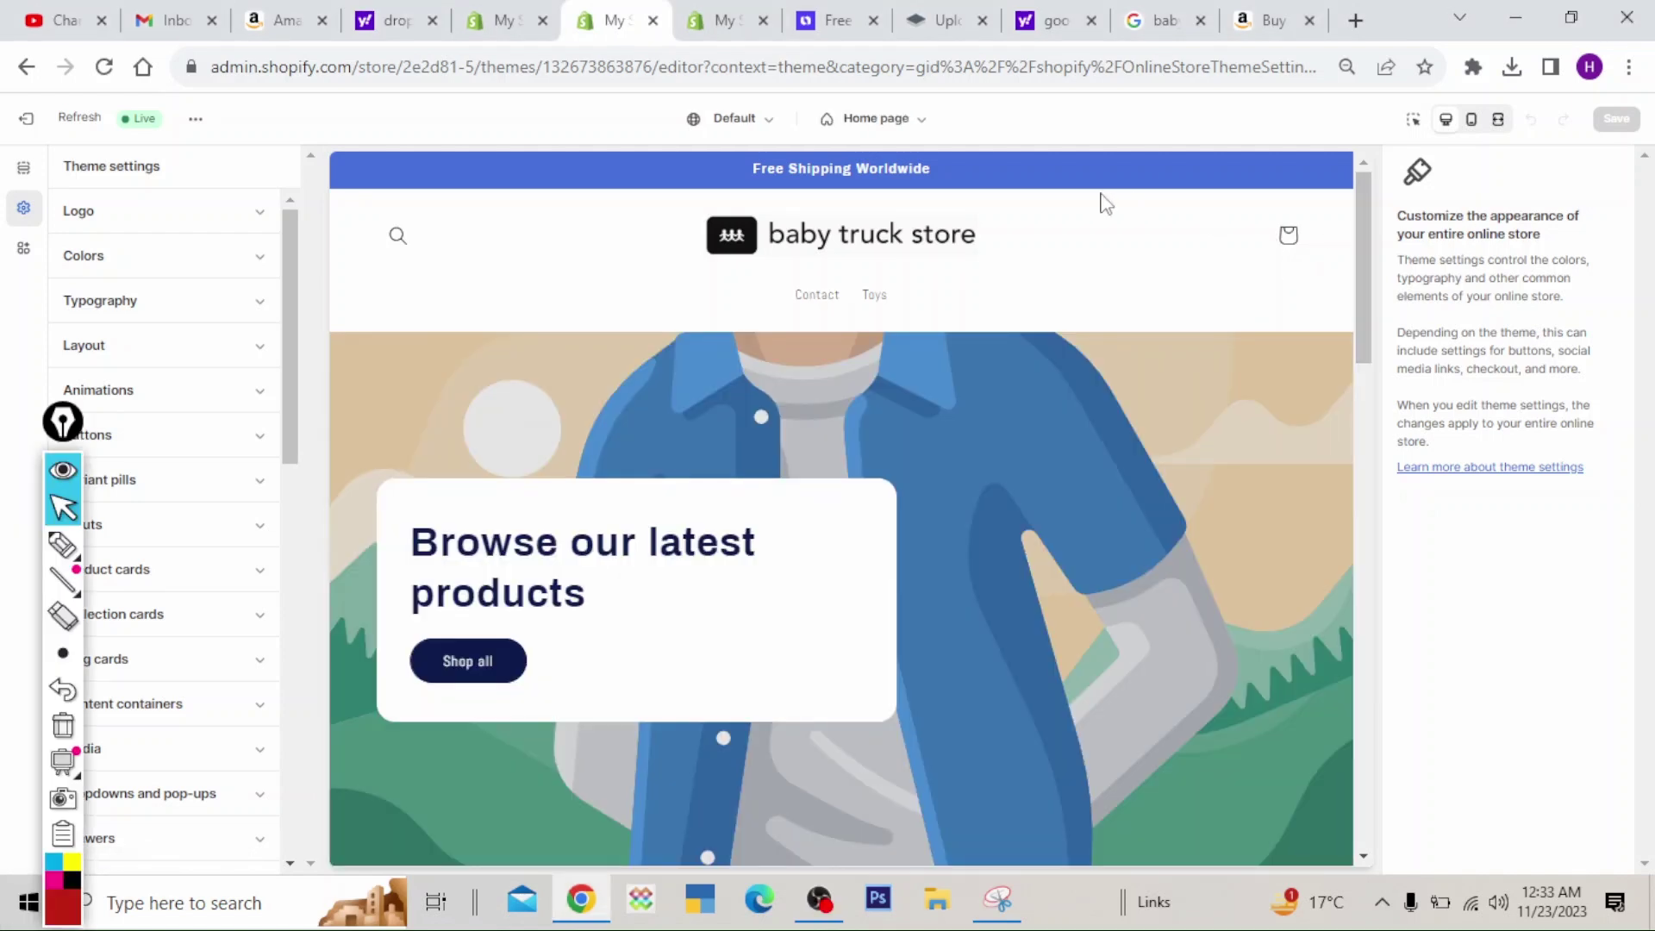
# - Preview the home page in the mobile view and look over its header and banner
pyautogui.click(1471, 120)
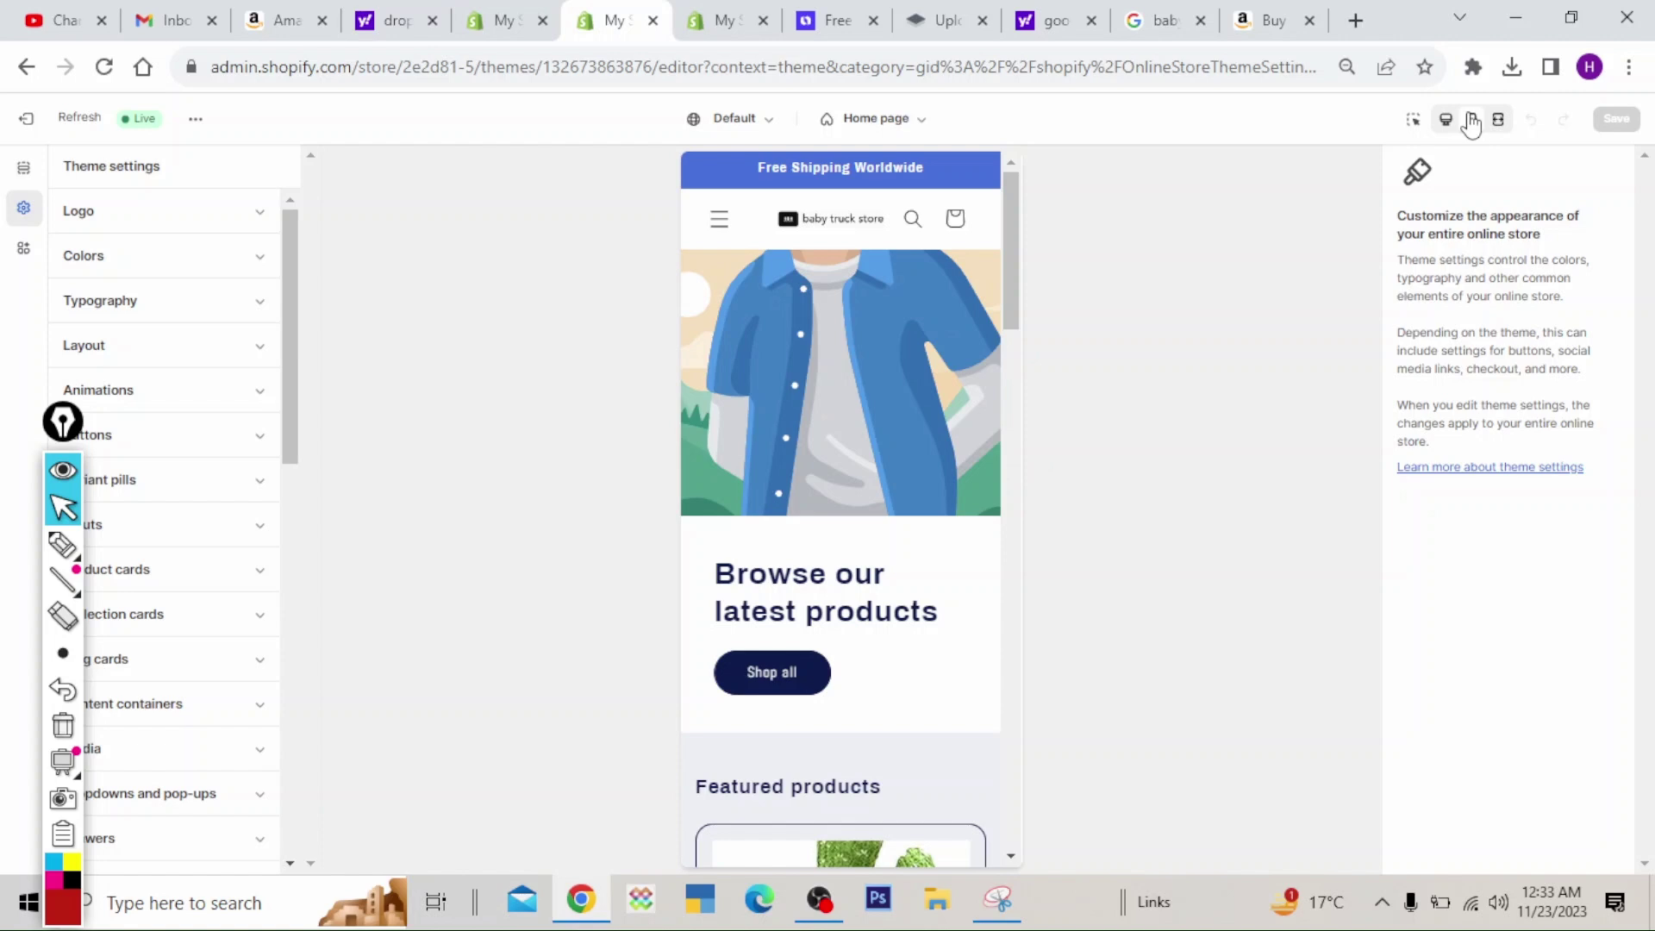
pyautogui.moveTo(1012, 225); pyautogui.dragTo(1006, 165)
pyautogui.moveTo(1005, 258)
pyautogui.mouseDown()
pyautogui.moveTo(1000, 743)
pyautogui.moveTo(1000, 349)
pyautogui.moveTo(1028, 244)
pyautogui.mouseUp()
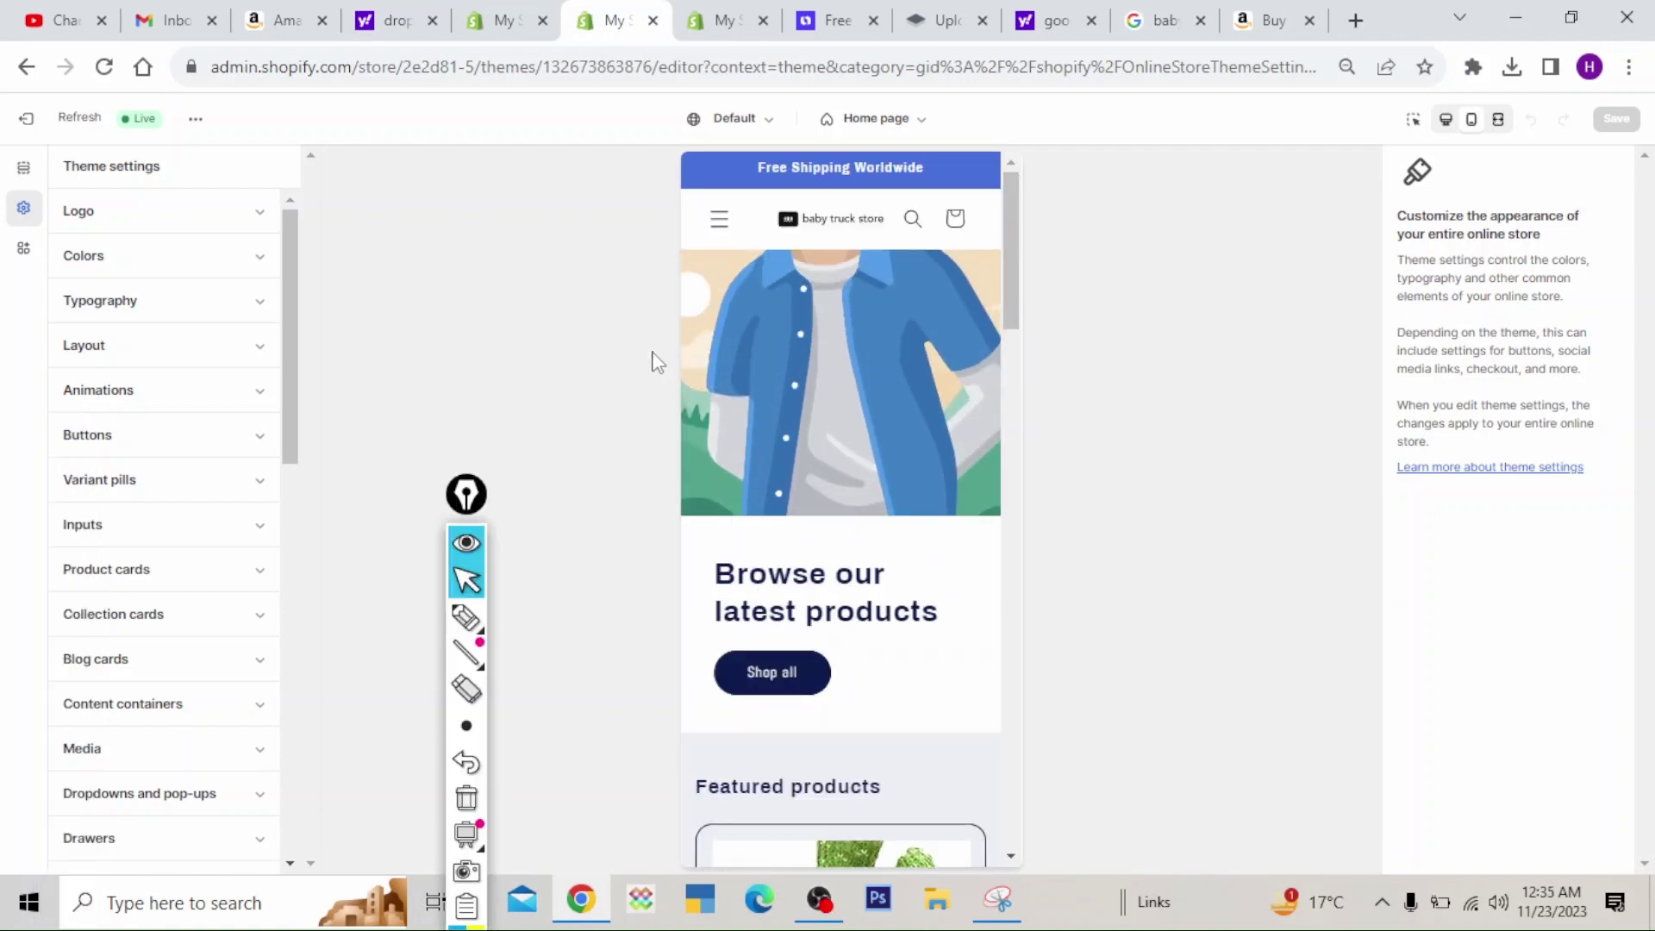
# - Return to the store admin and look over the current theme and theme library on the Themes page
pyautogui.click(712, 12)
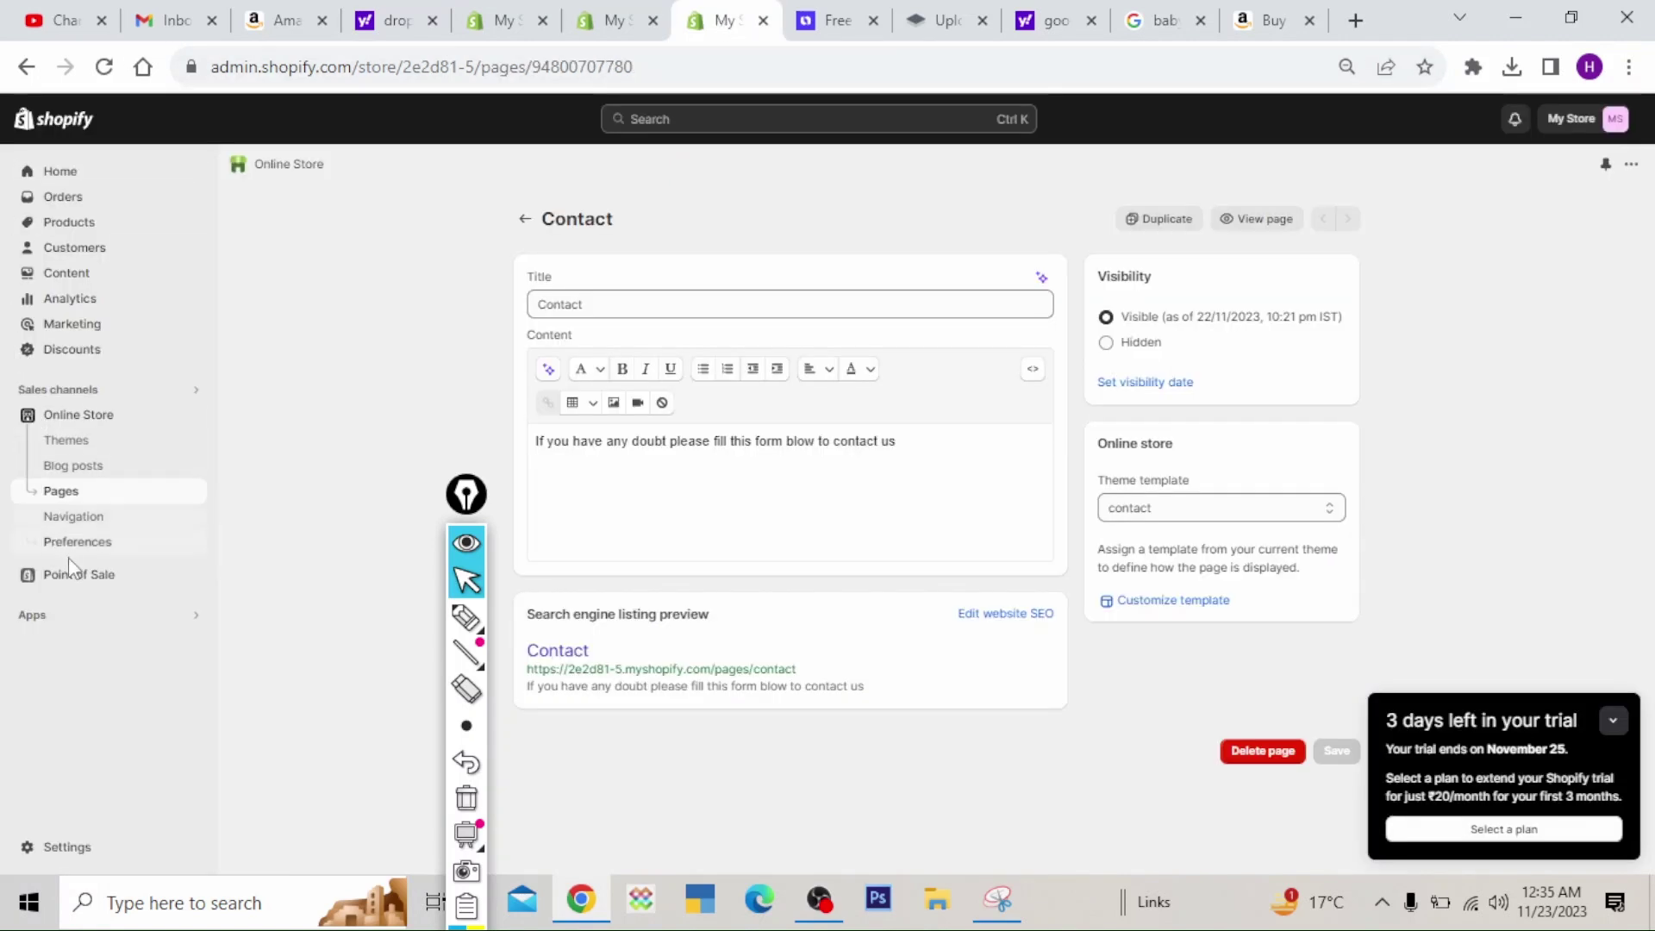
pyautogui.click(94, 415)
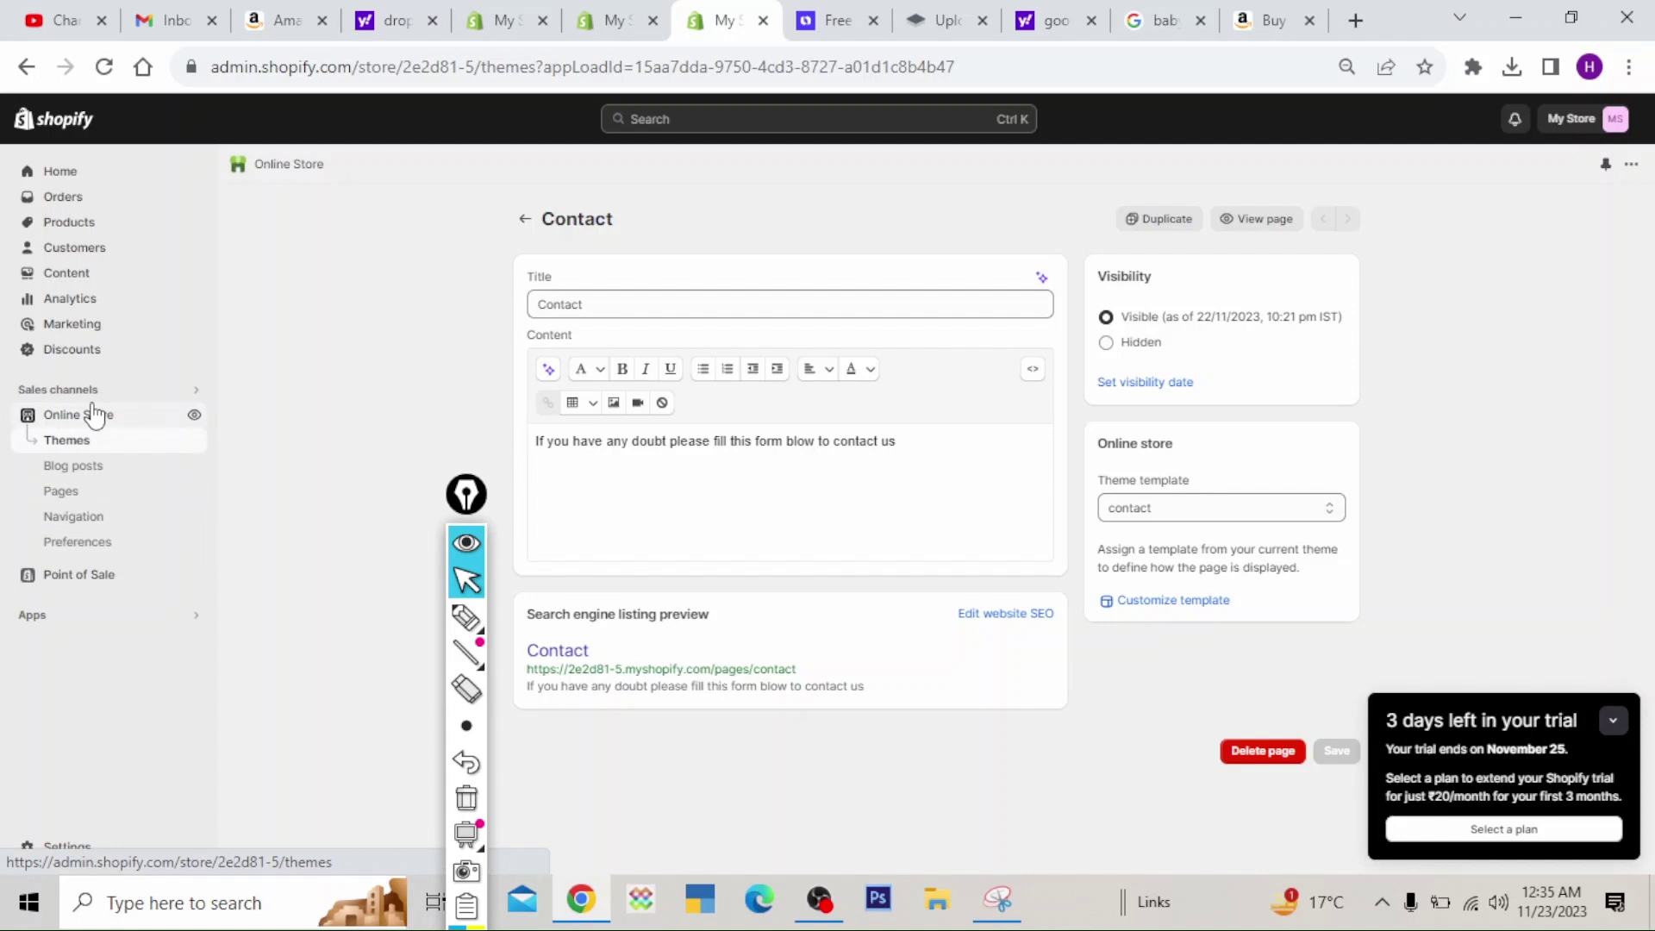
pyautogui.moveTo(463, 507); pyautogui.dragTo(256, 508)
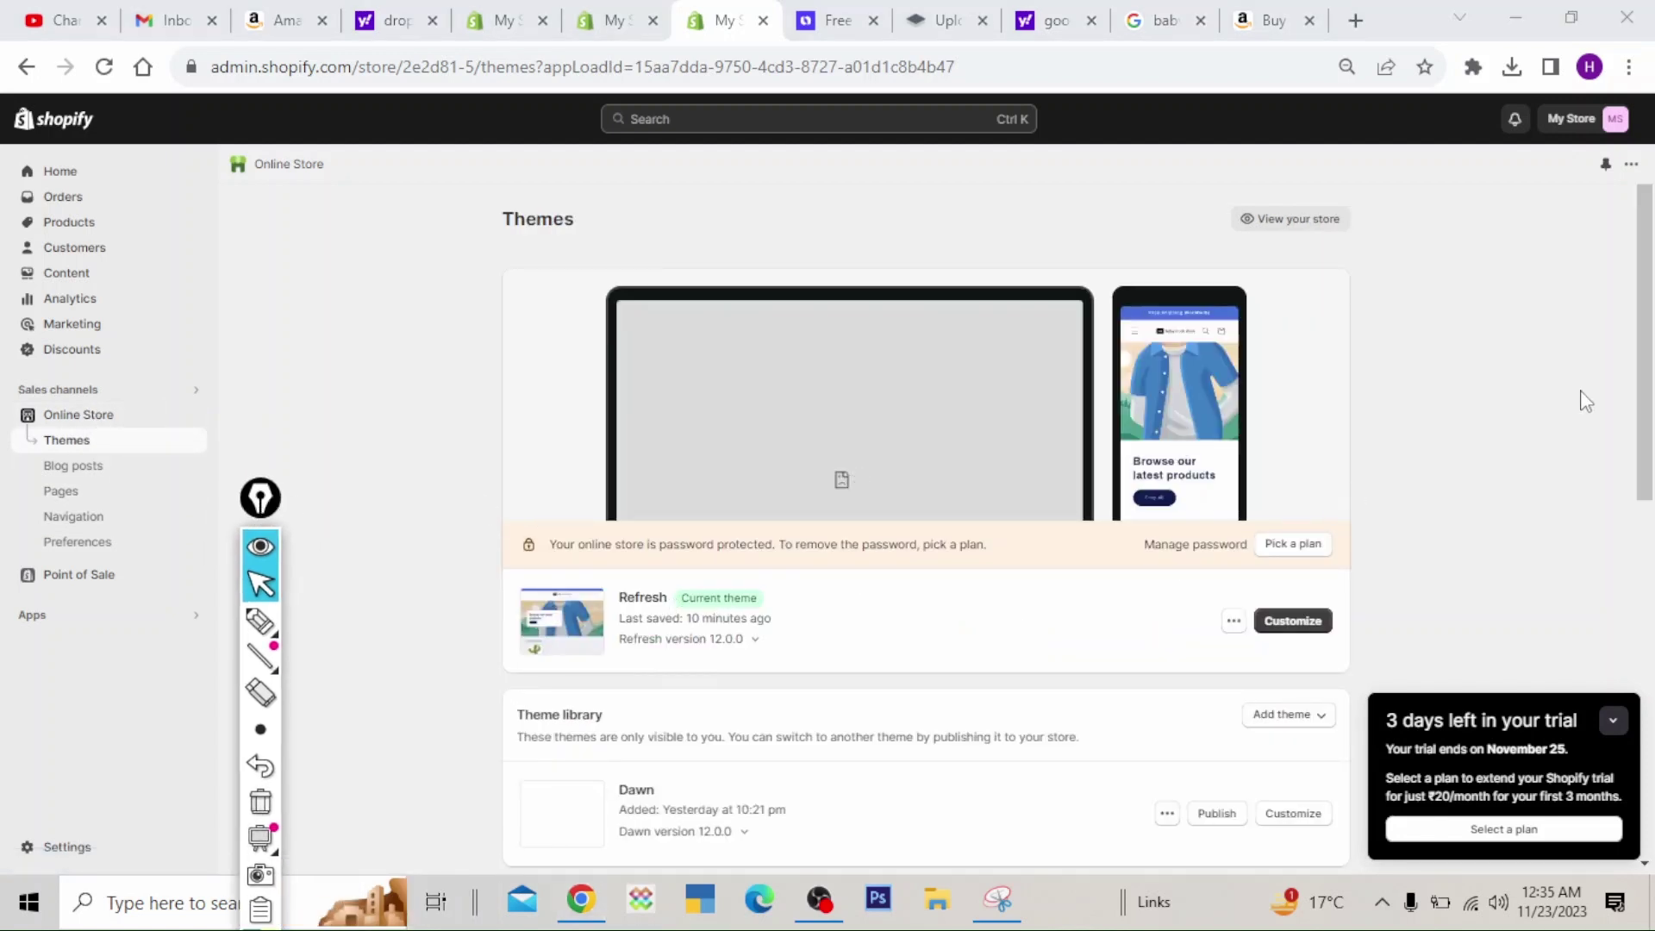
pyautogui.moveTo(1646, 392); pyautogui.dragTo(1652, 487)
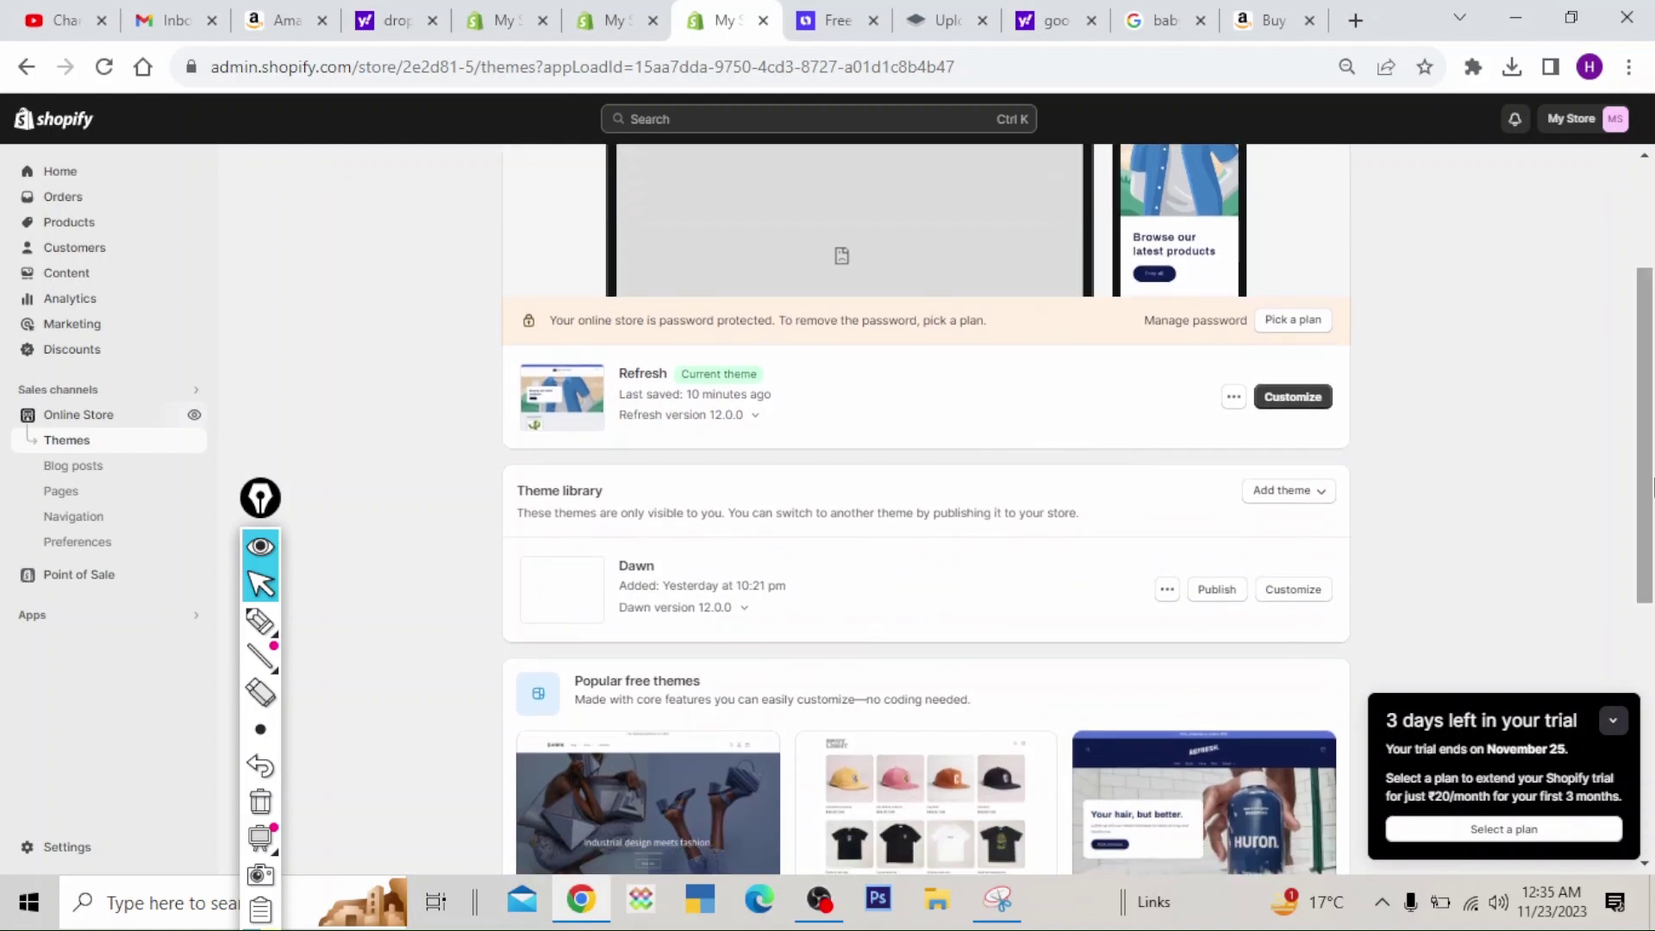
# - Set the homepage title to "Baby Truck Store" in the online store preferences
pyautogui.click(93, 543)
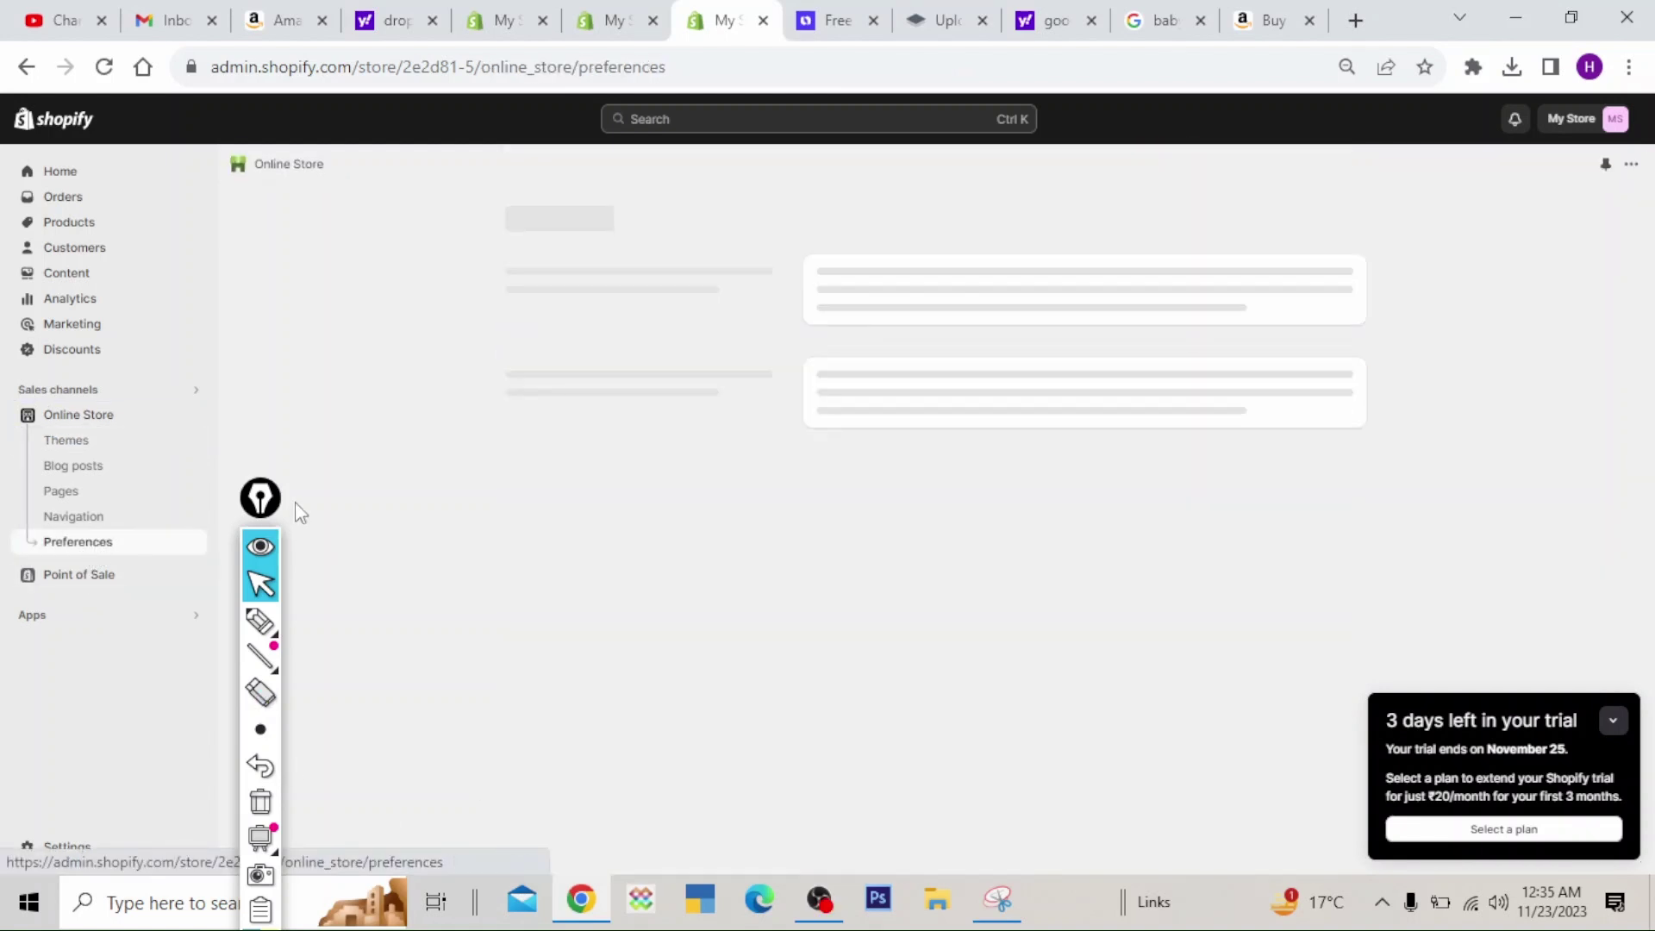
pyautogui.click(900, 325)
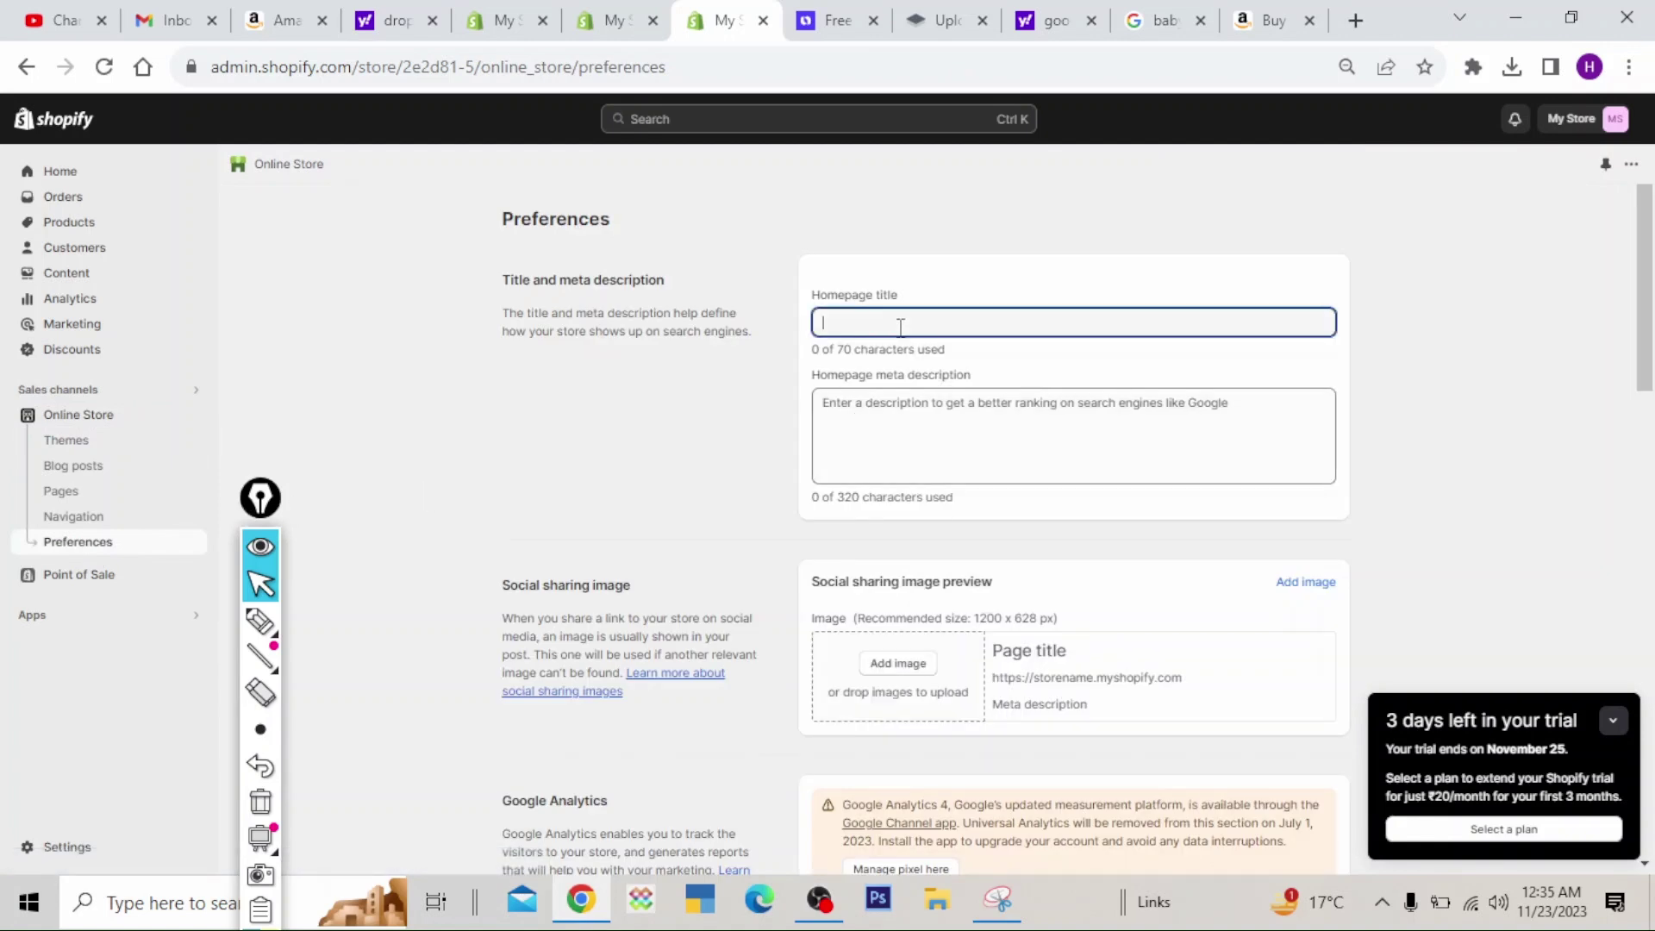
pyautogui.write('B')
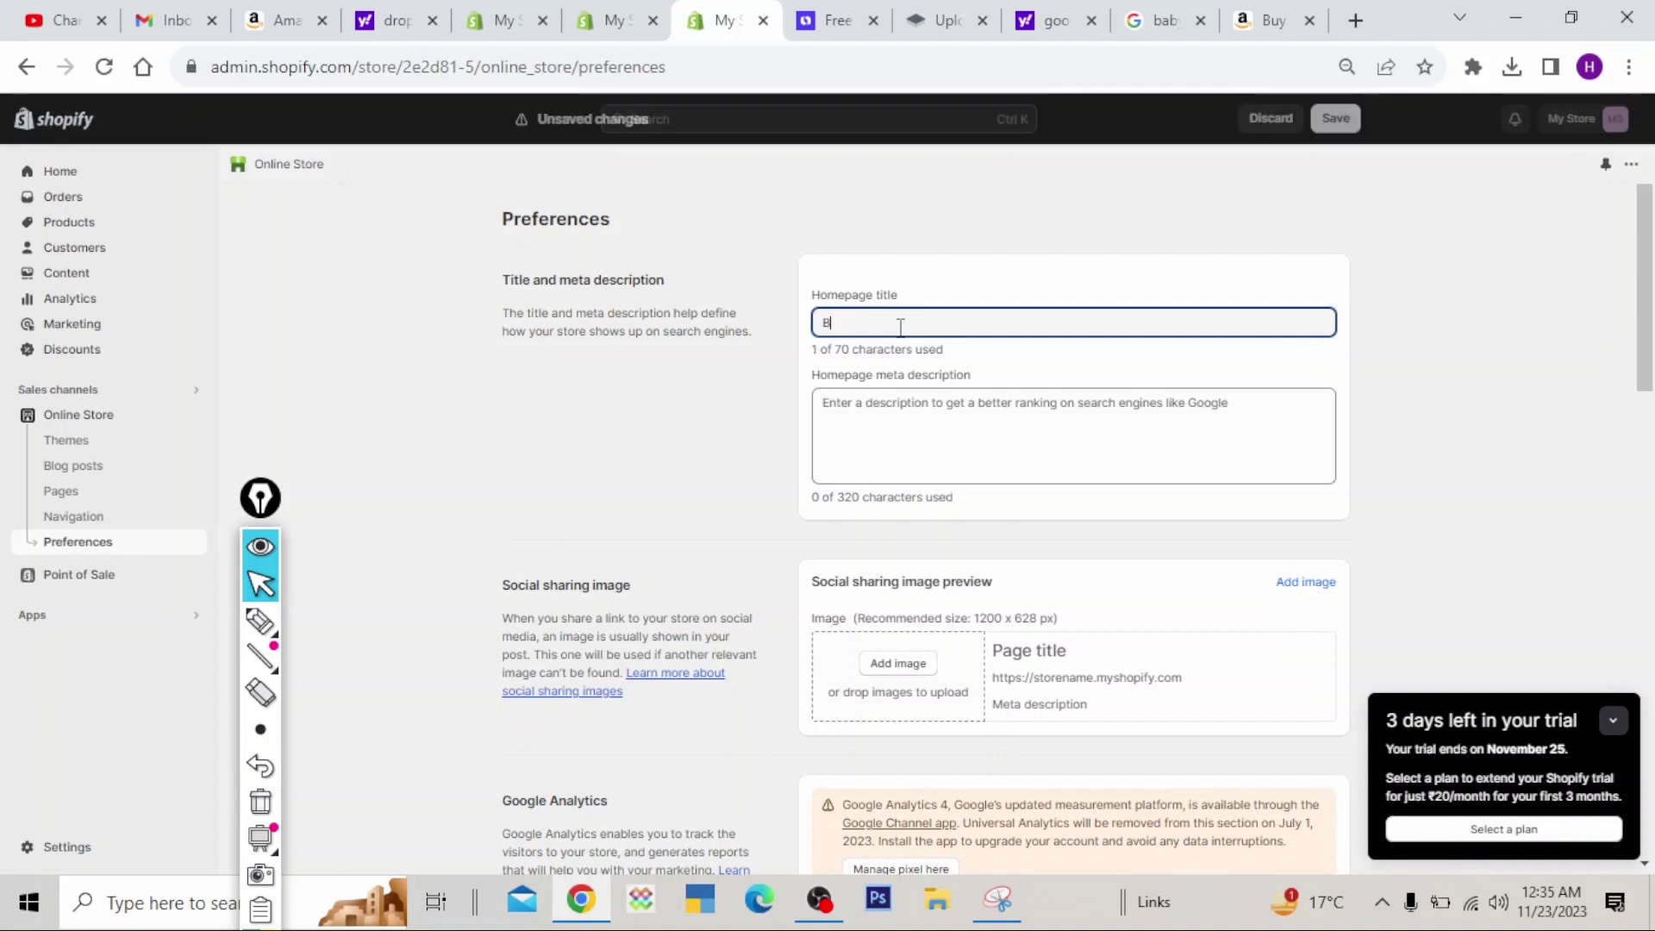
pyautogui.write('aby')
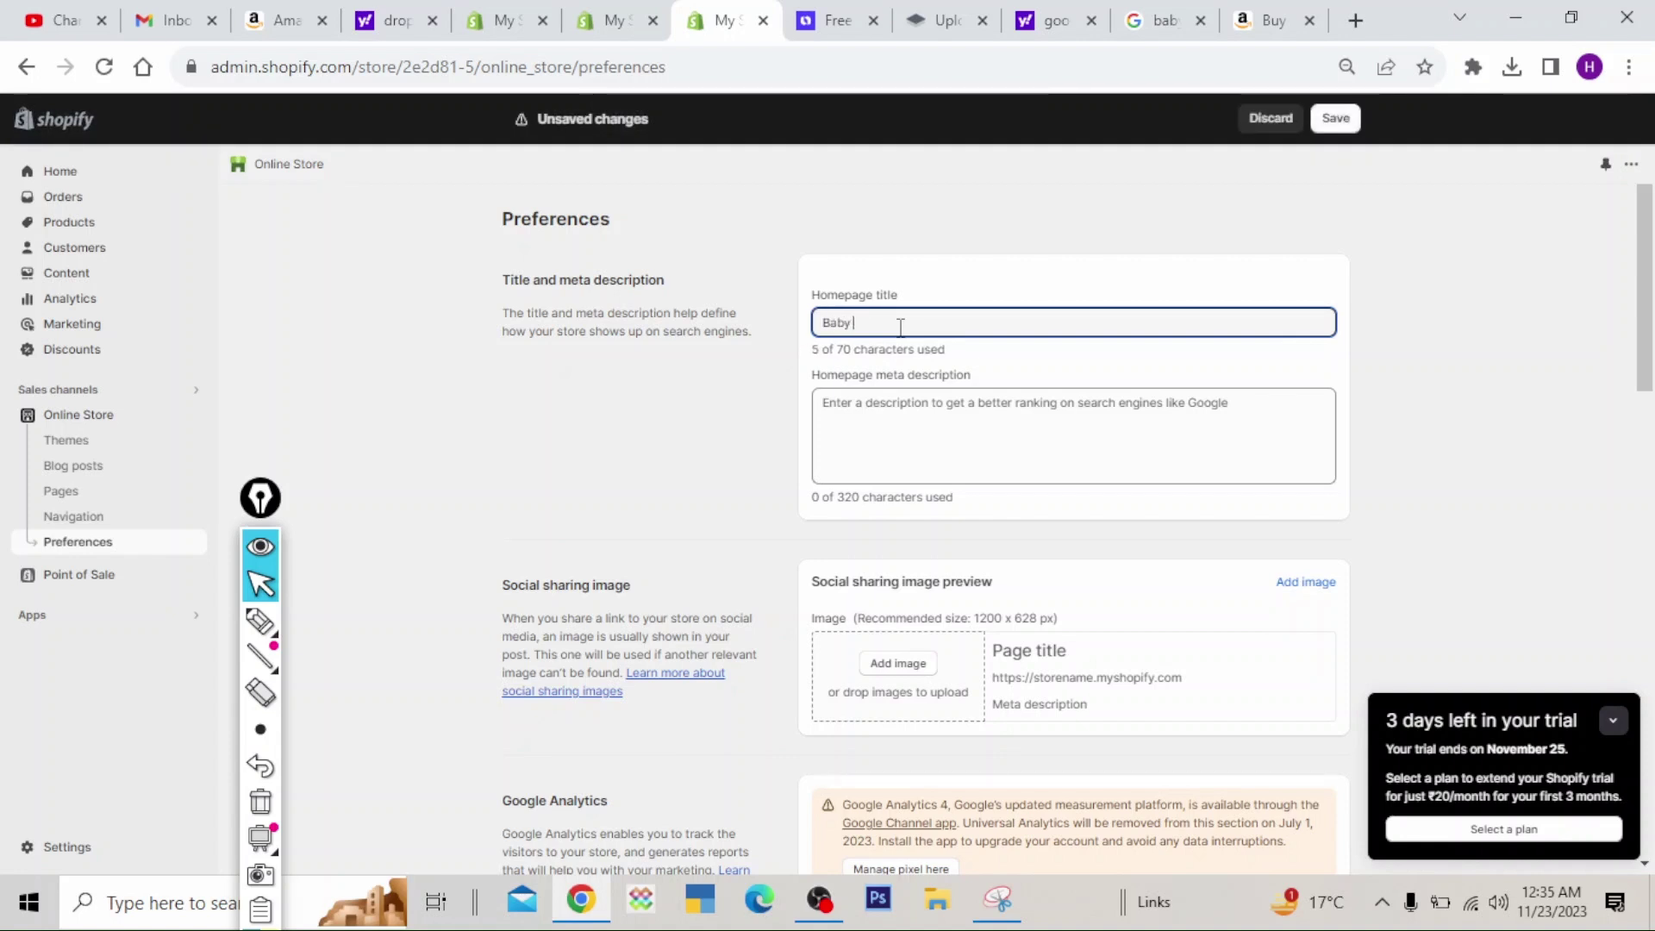
pyautogui.write(' Truck Store')
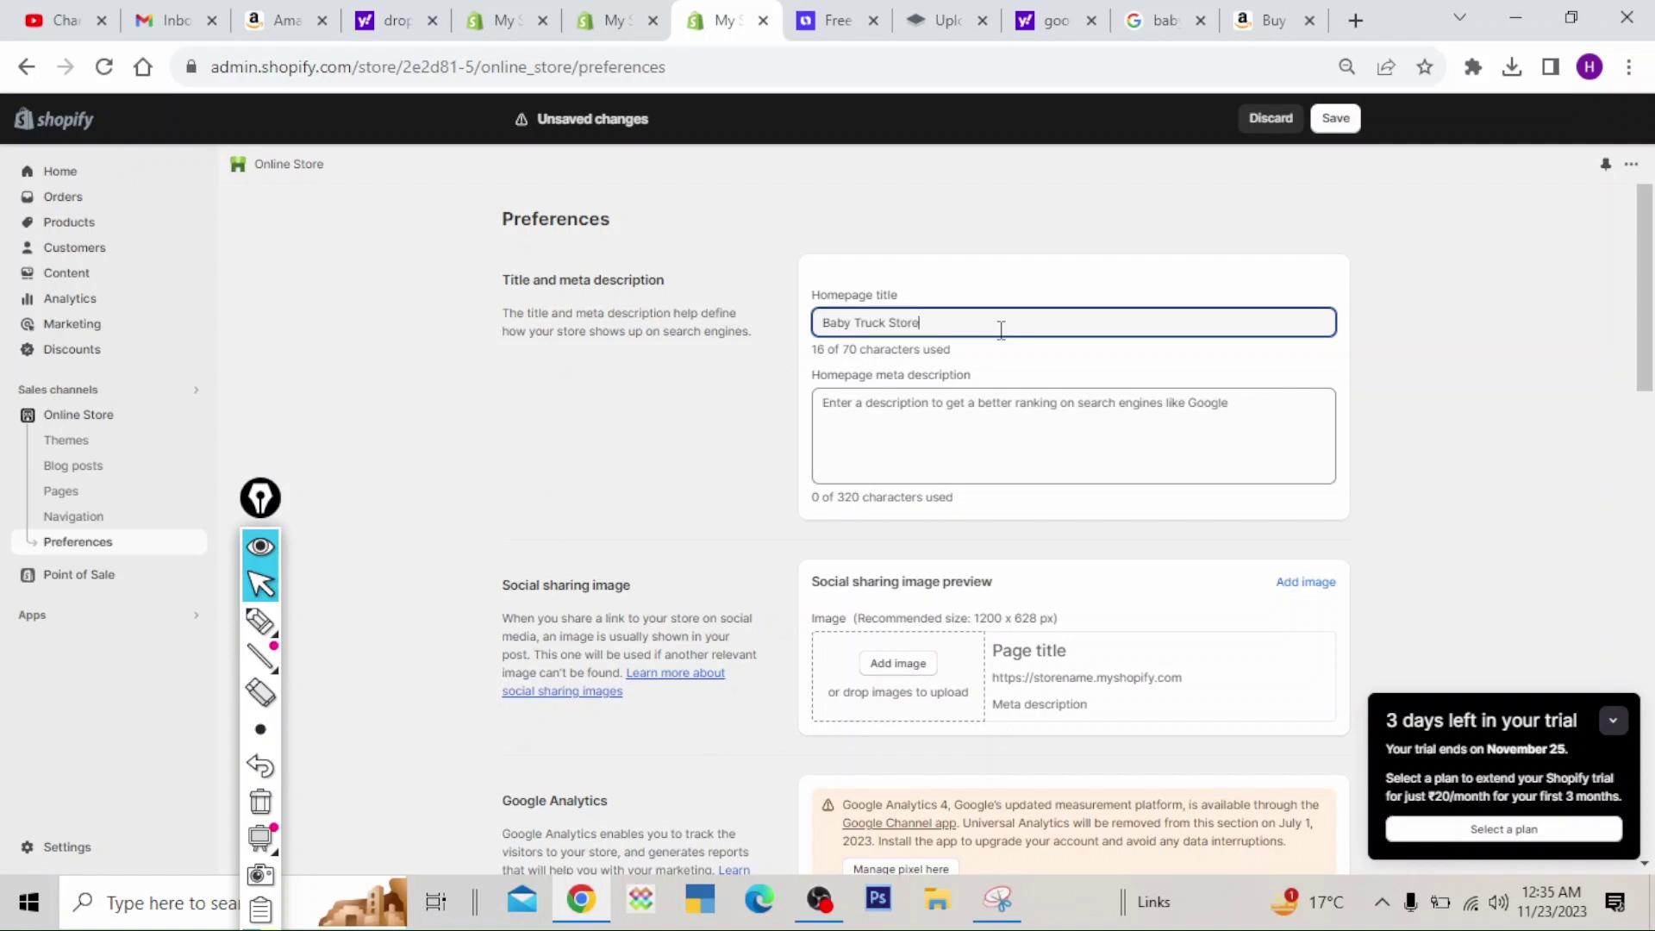
# - Switch to ChatGPT and copy its generated meta description for the baby toys oriented store
pyautogui.click(932, 420)
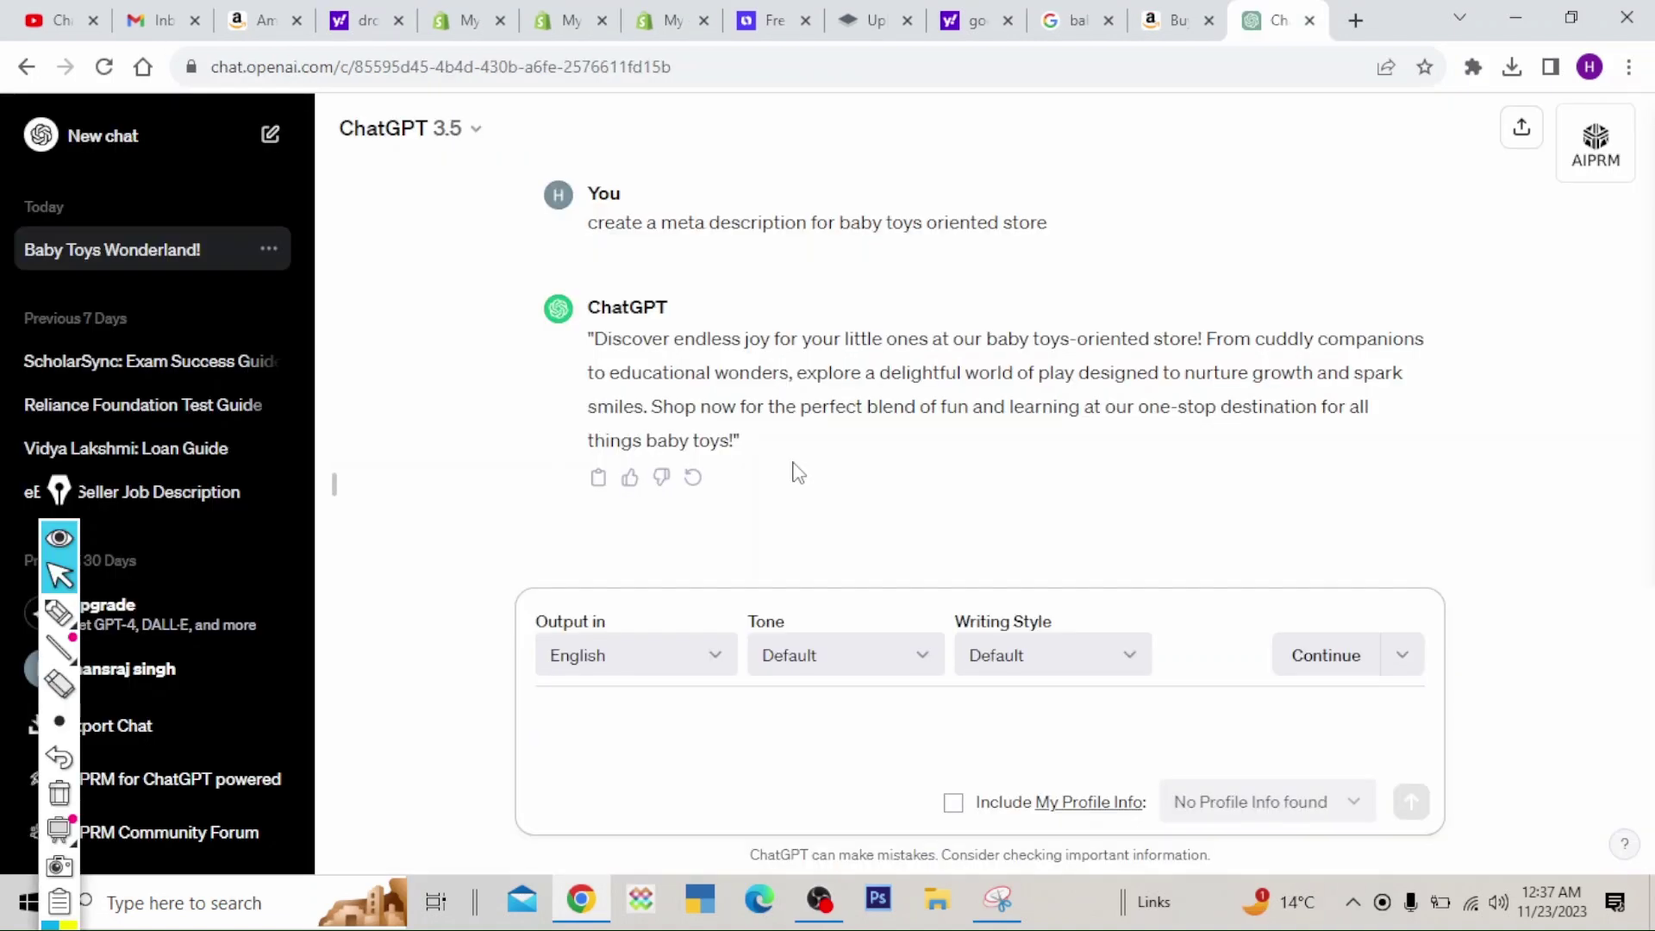
pyautogui.click(58, 612)
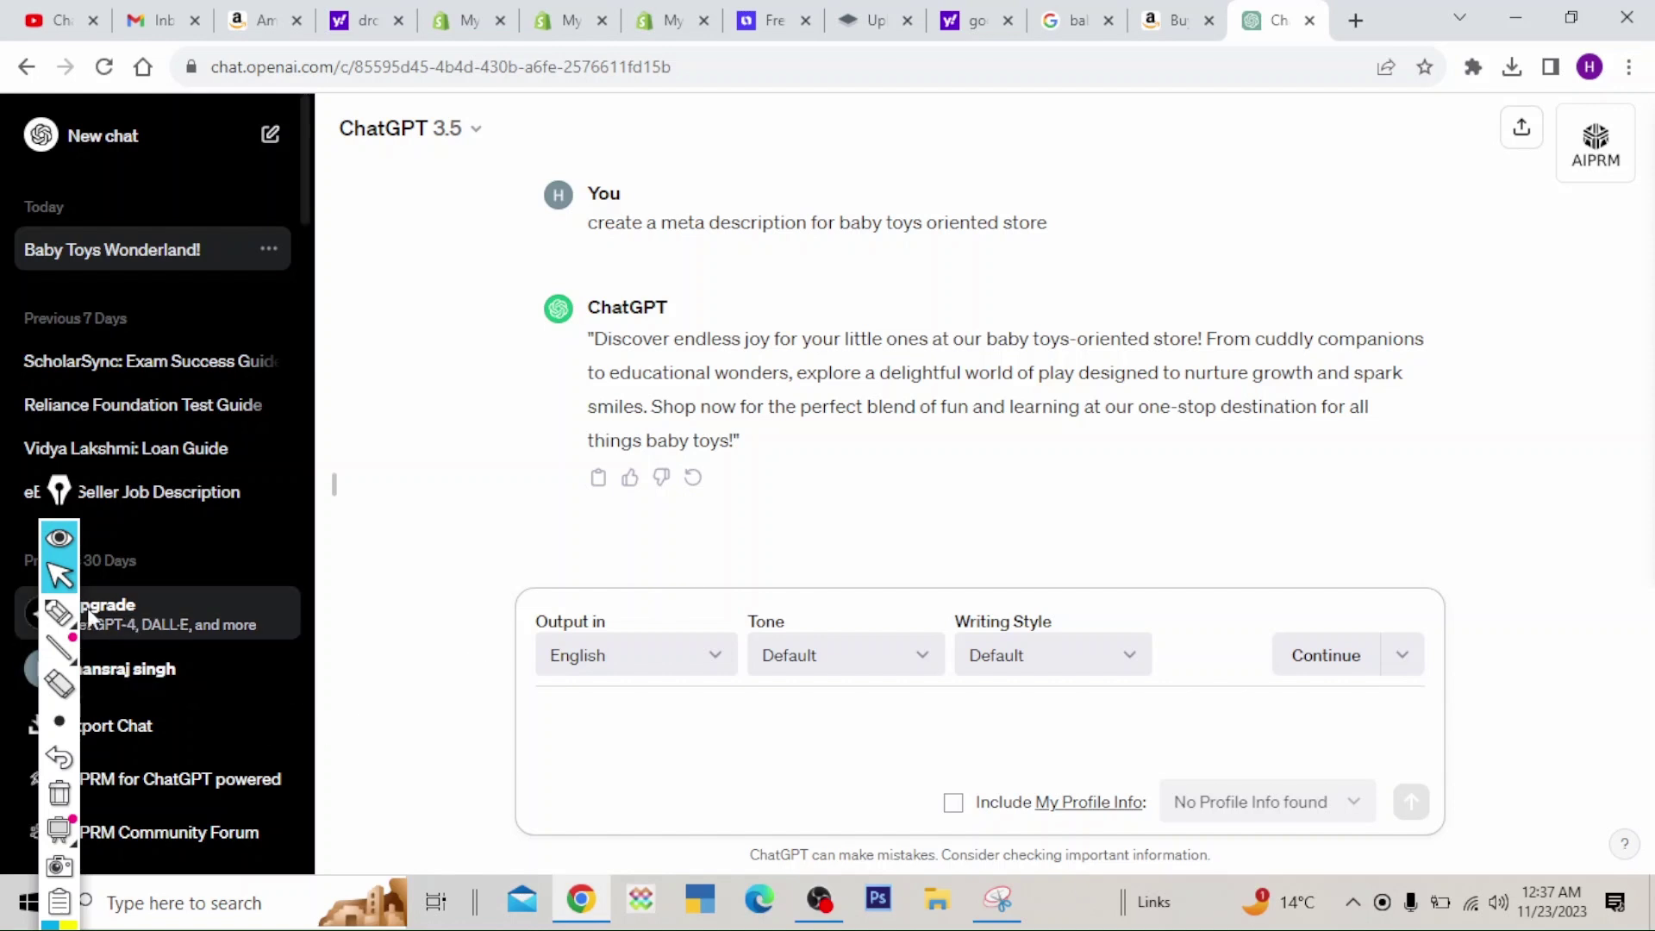
pyautogui.moveTo(502, 183)
pyautogui.mouseDown()
pyautogui.moveTo(833, 181)
pyautogui.moveTo(1140, 276)
pyautogui.moveTo(552, 269)
pyautogui.moveTo(496, 214)
pyautogui.mouseUp()
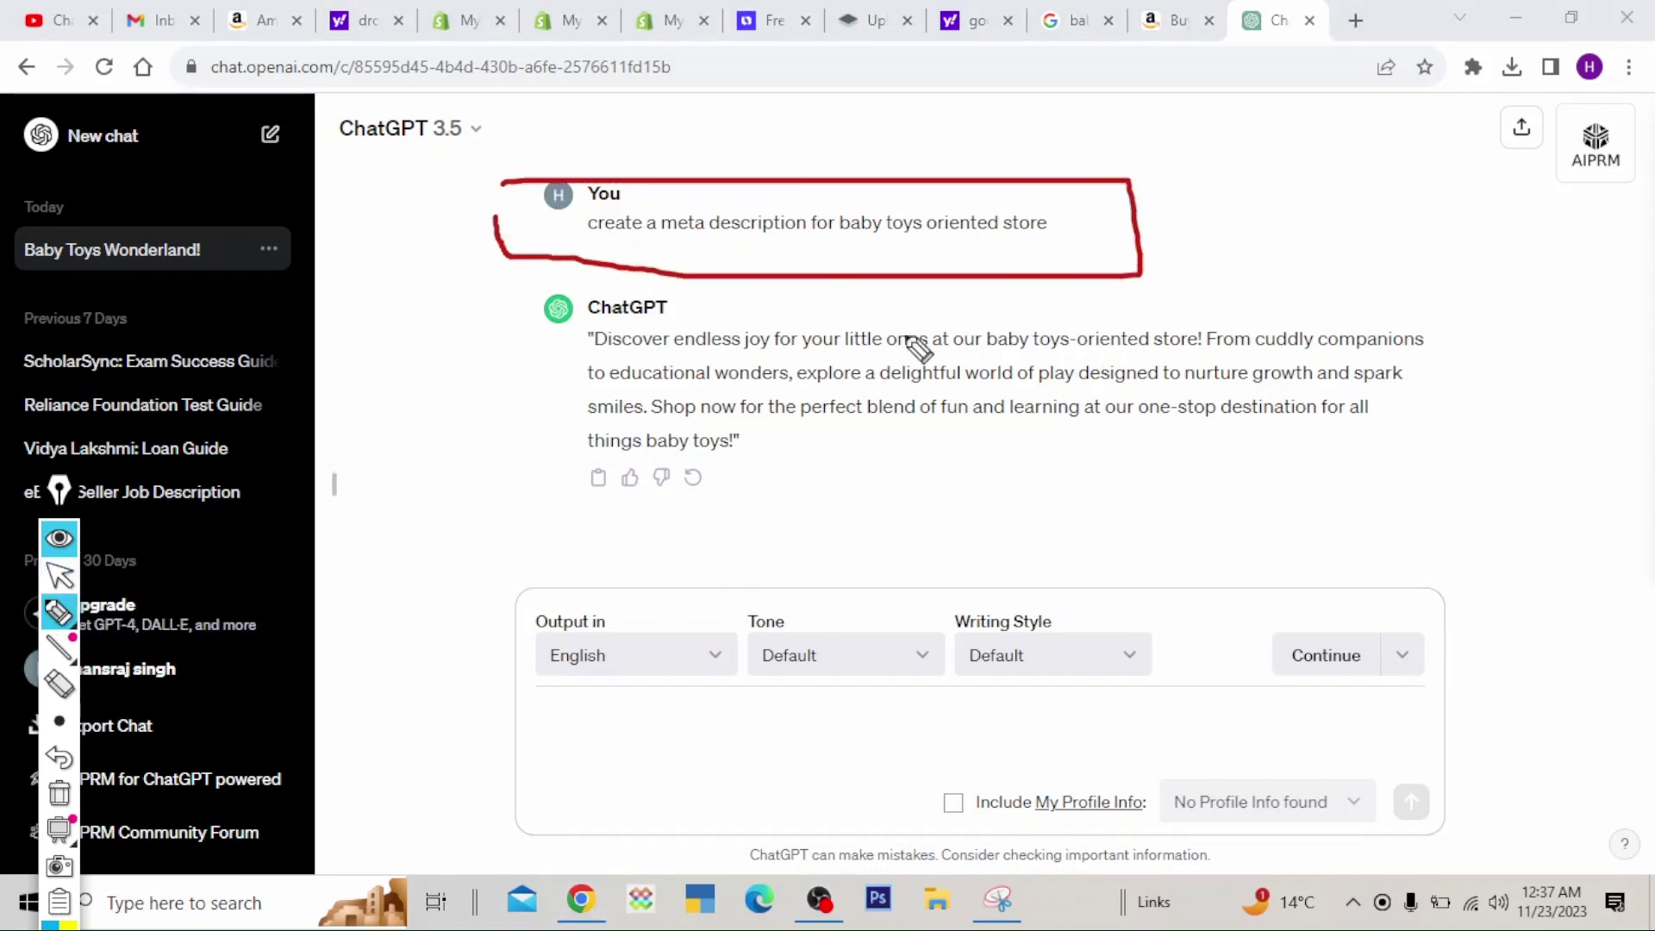
pyautogui.click(64, 801)
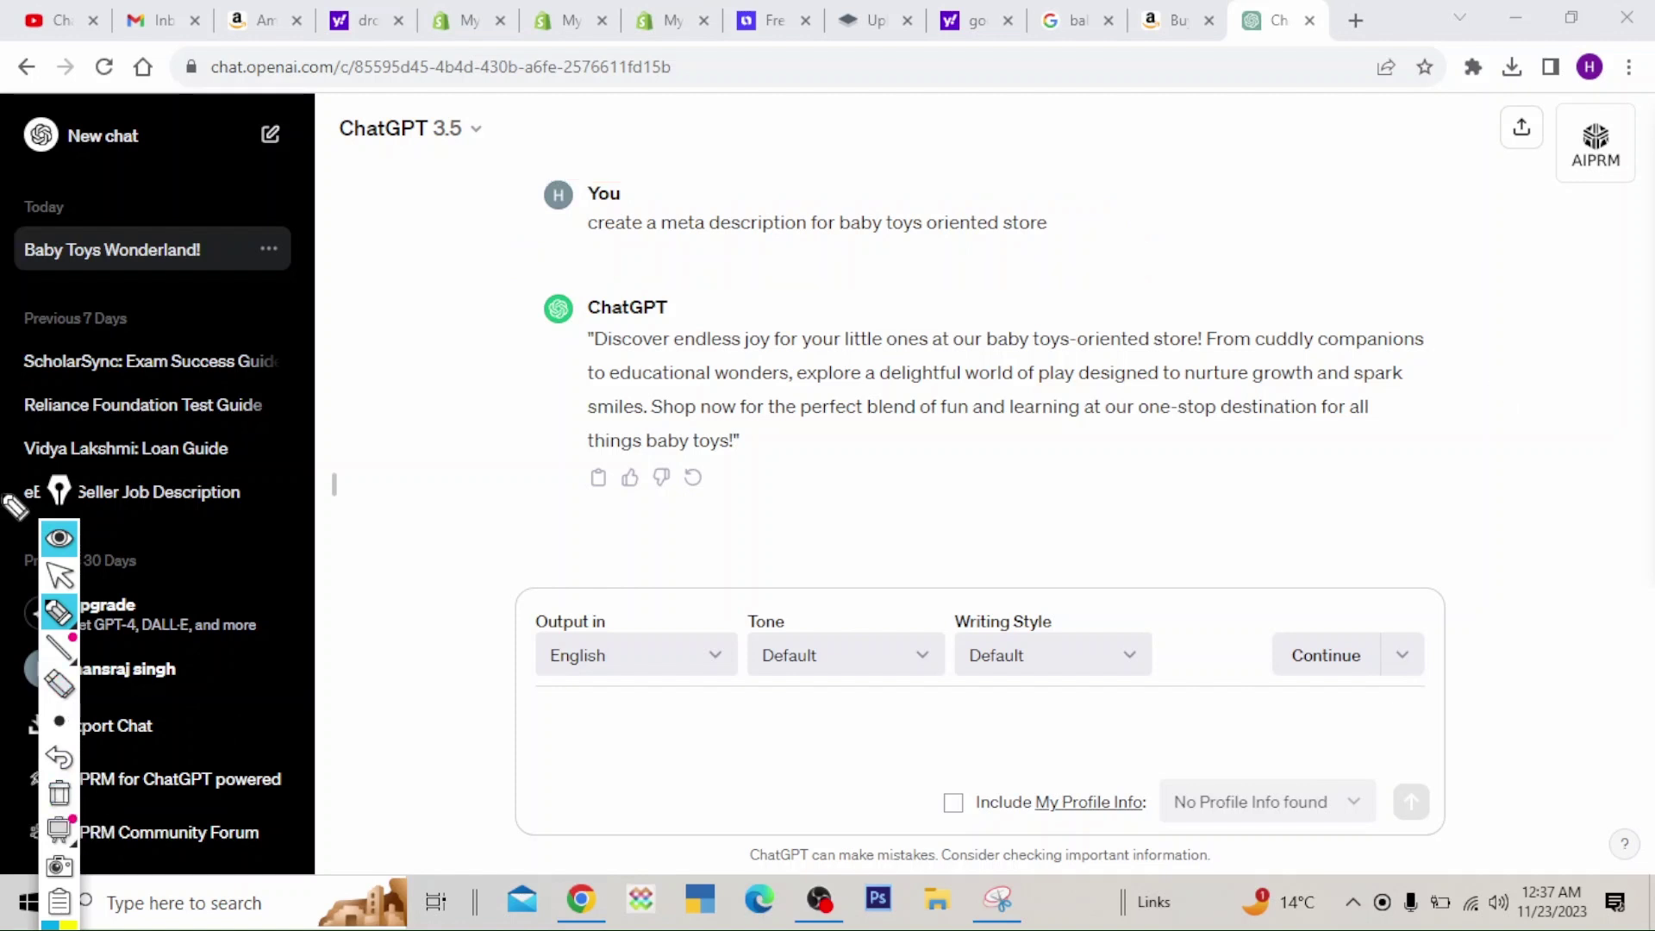
pyautogui.click(59, 575)
pyautogui.click(598, 479)
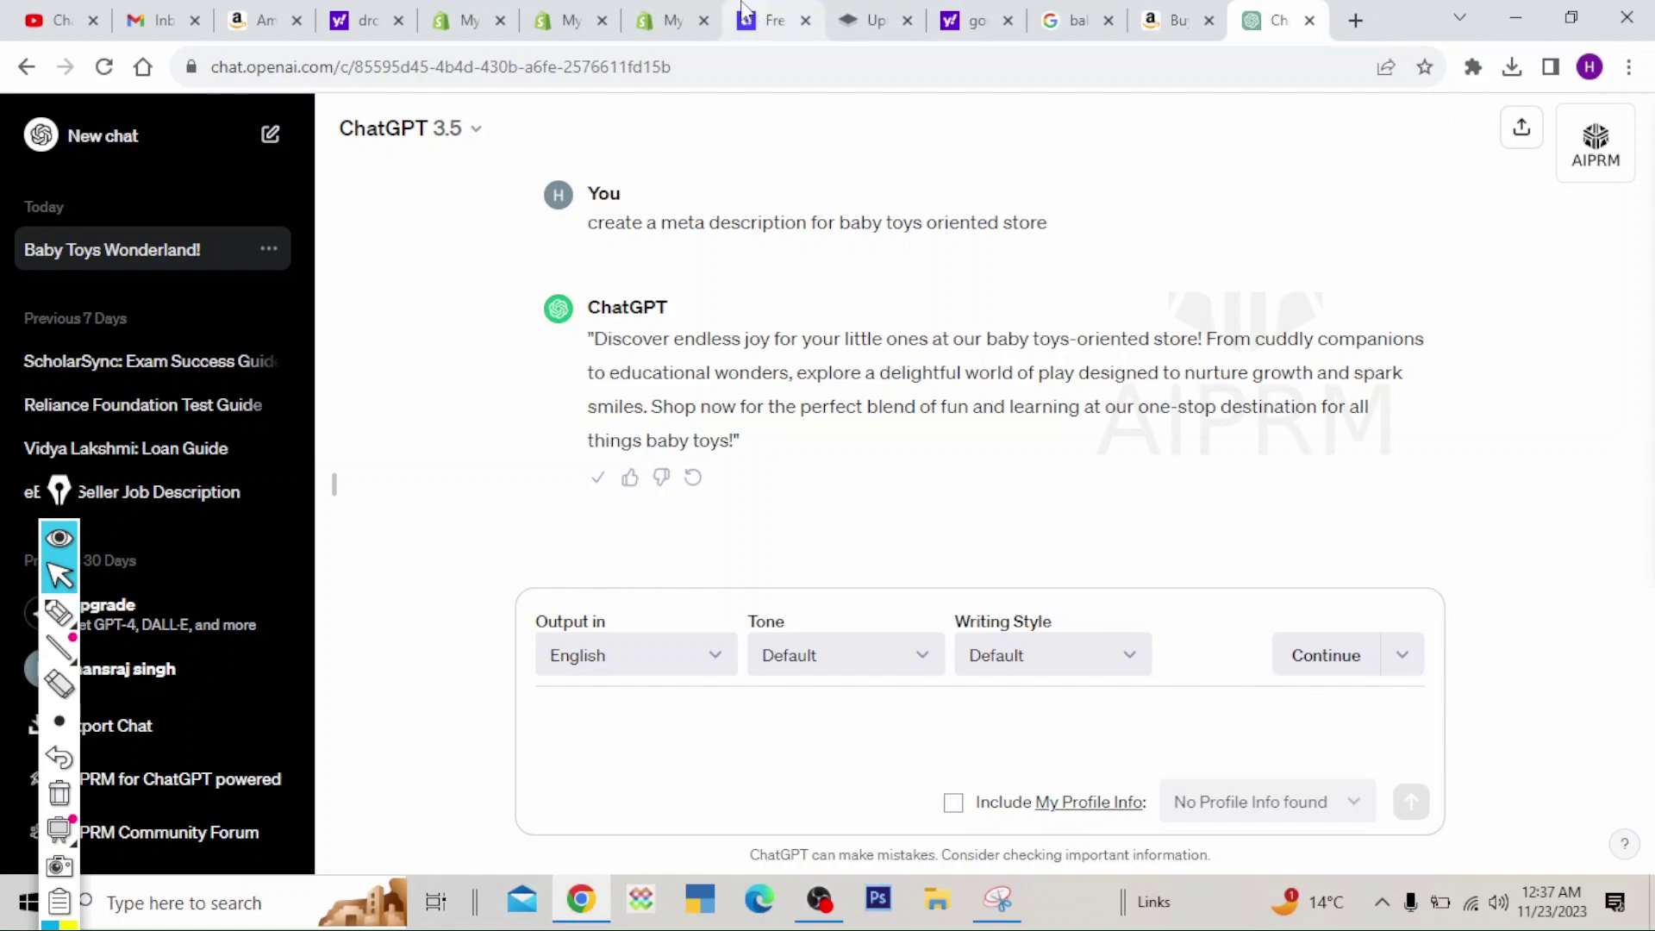
# - Switch back to the Shopify preferences and paste the copied text as the homepage meta description
pyautogui.click(672, 20)
pyautogui.rightClick(849, 412)
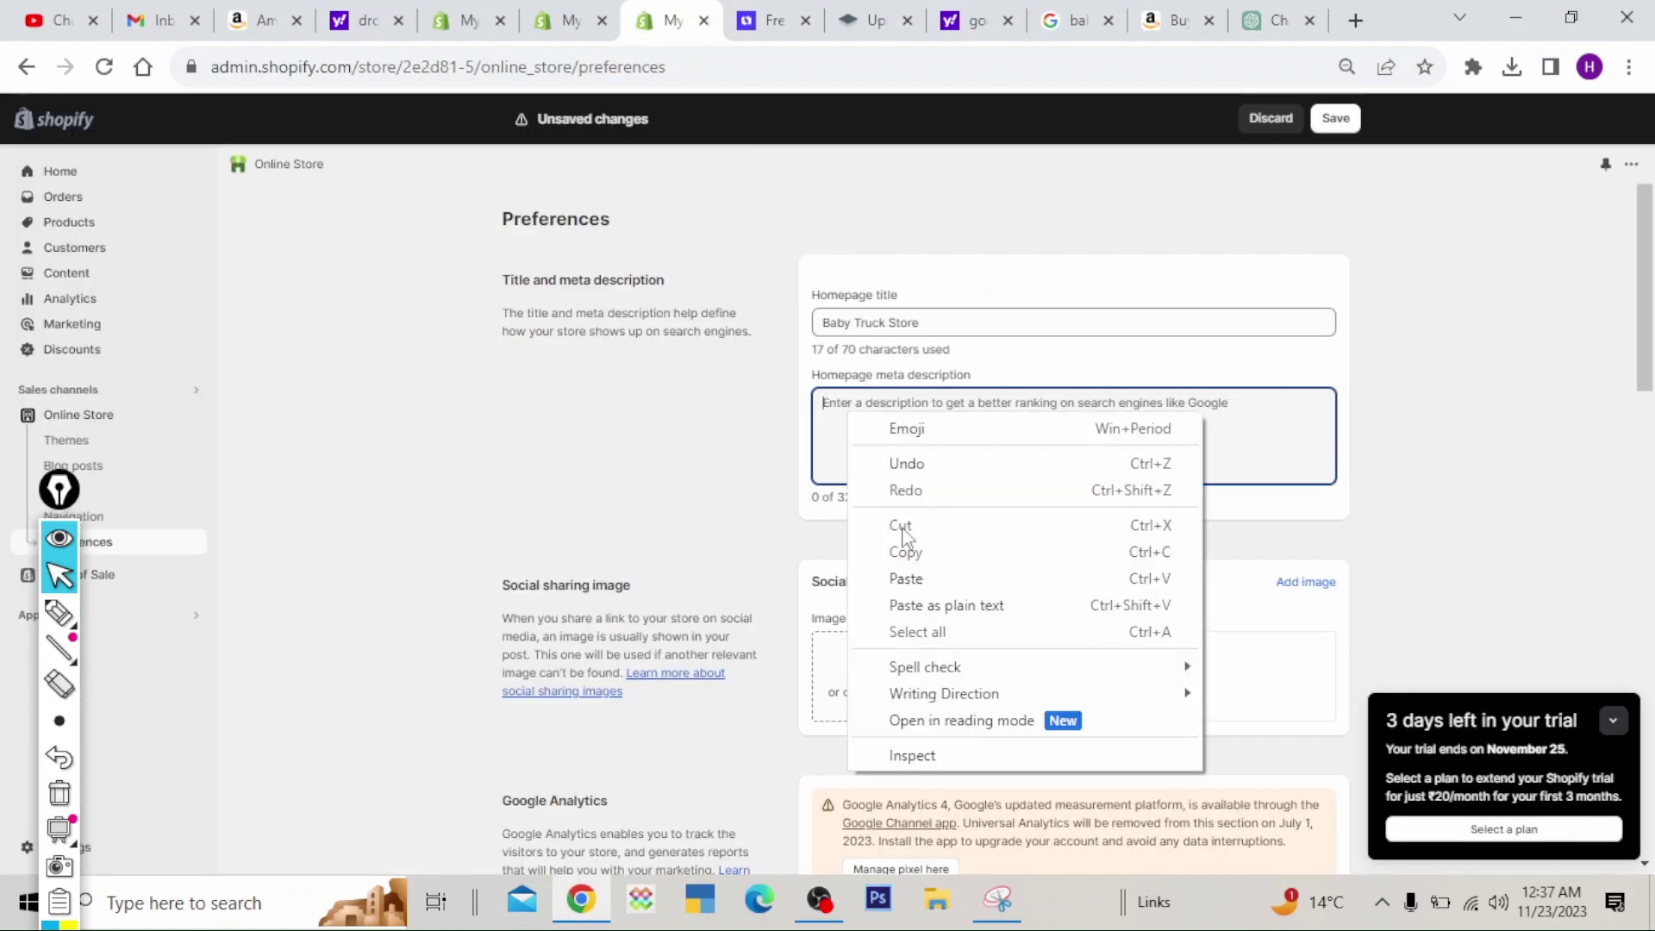
pyautogui.click(905, 574)
pyautogui.click(1460, 465)
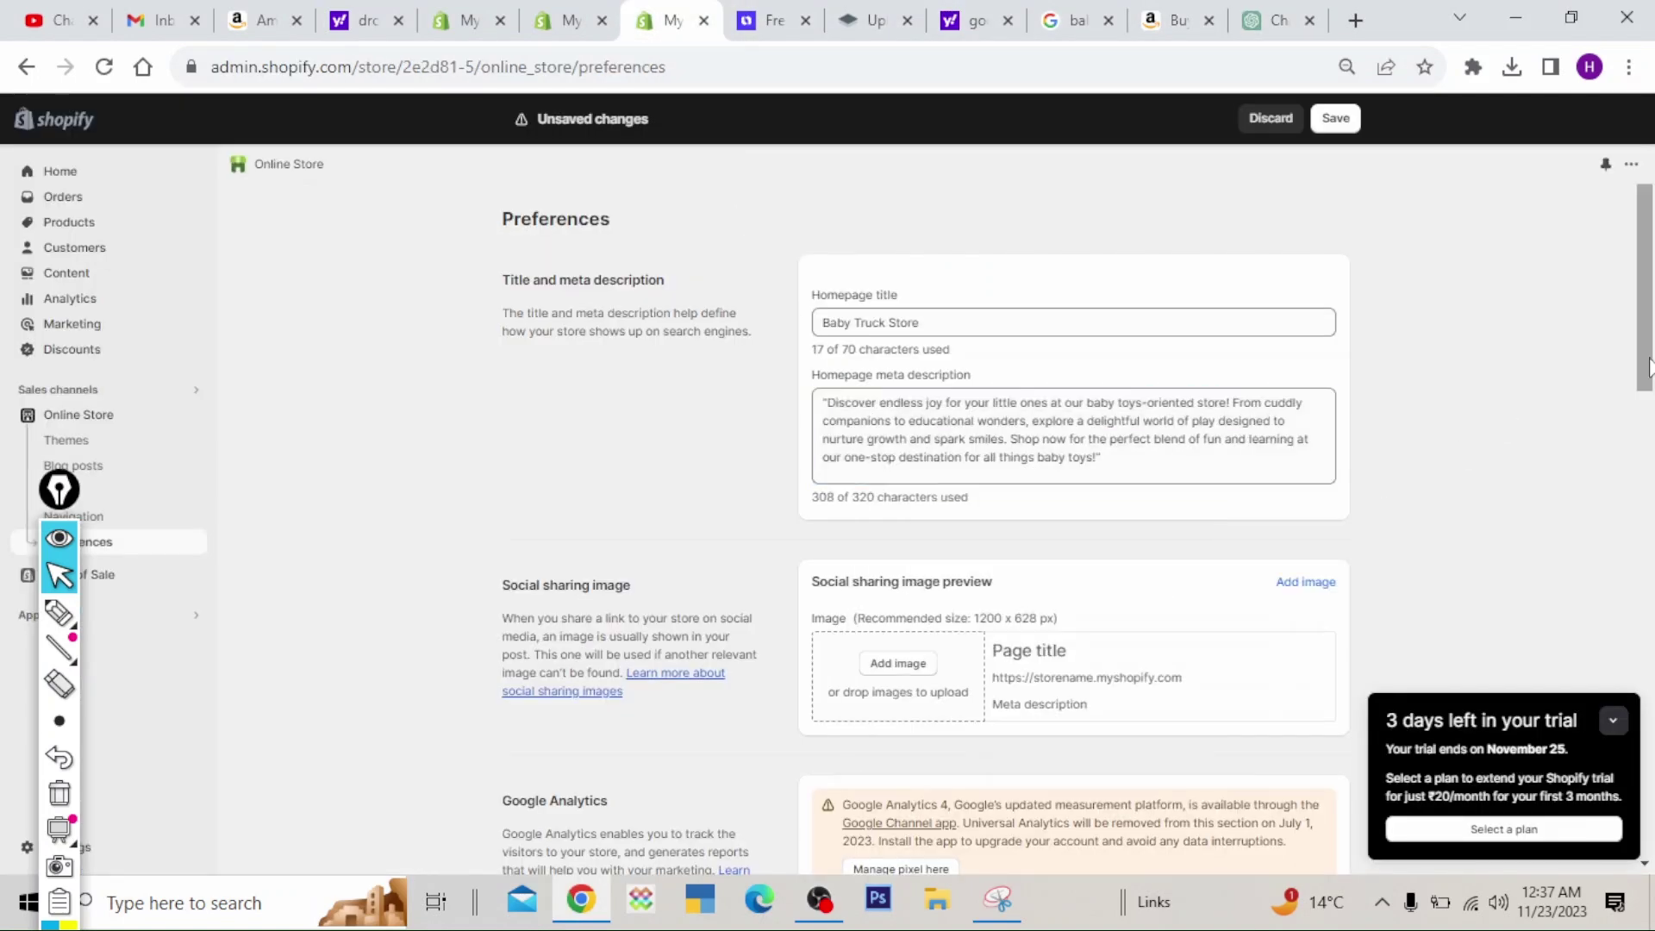
# - Look through the remaining store preferences down to the password protection section
pyautogui.scroll(-2, 1460, 465)
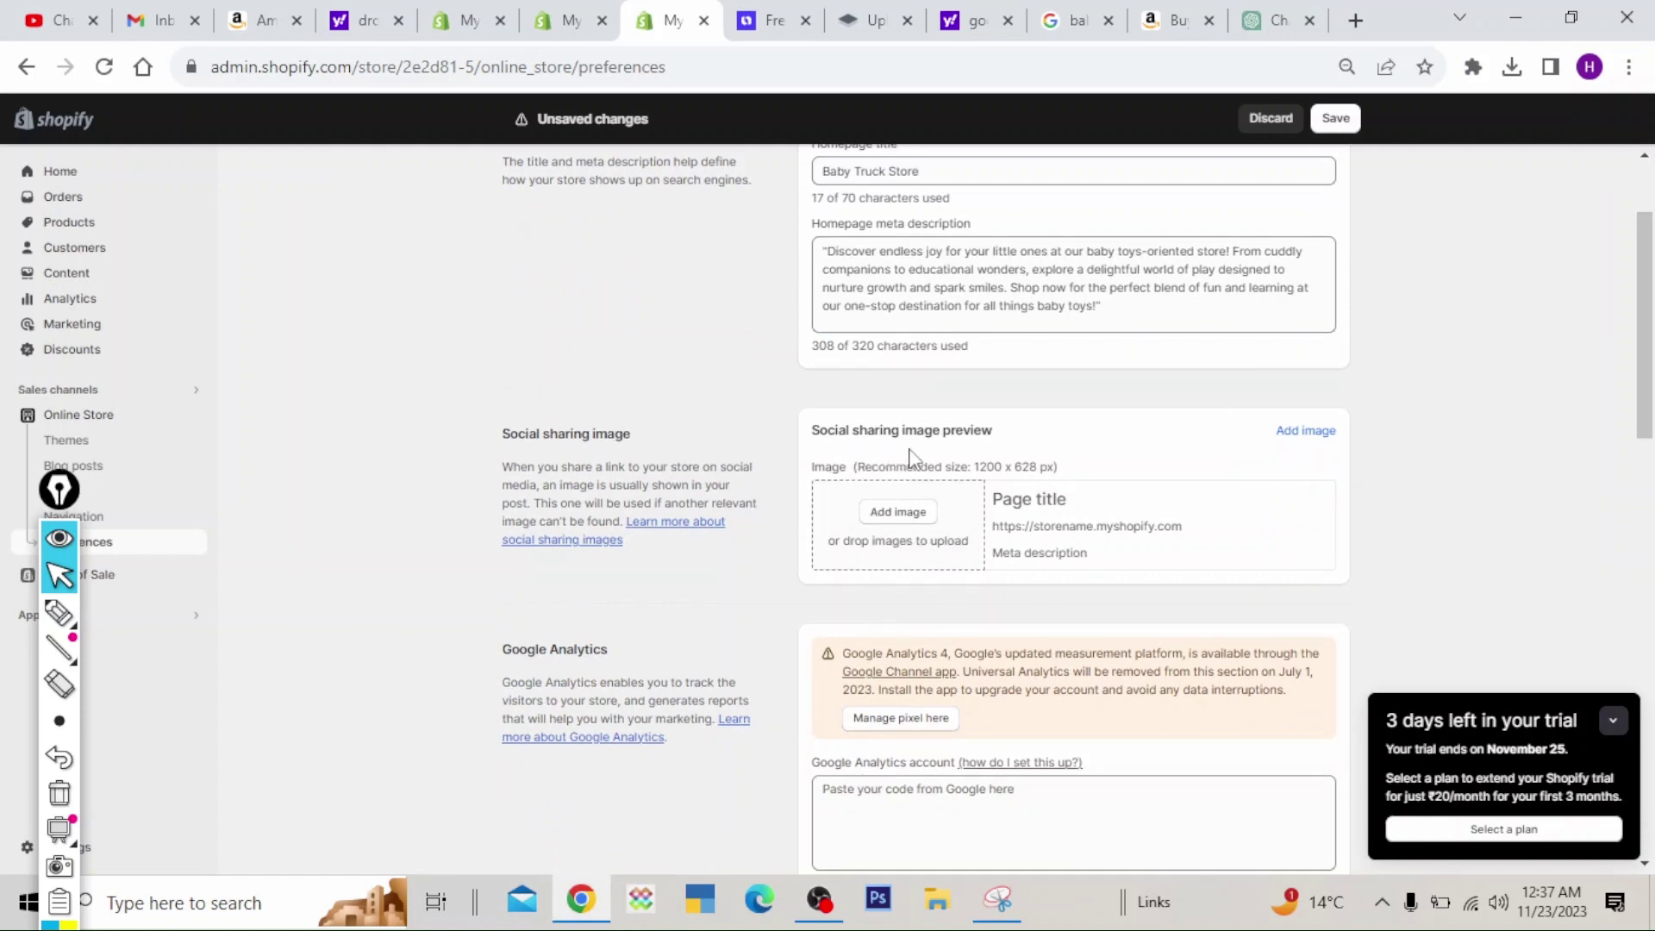
pyautogui.scroll(-3, 1646, 465)
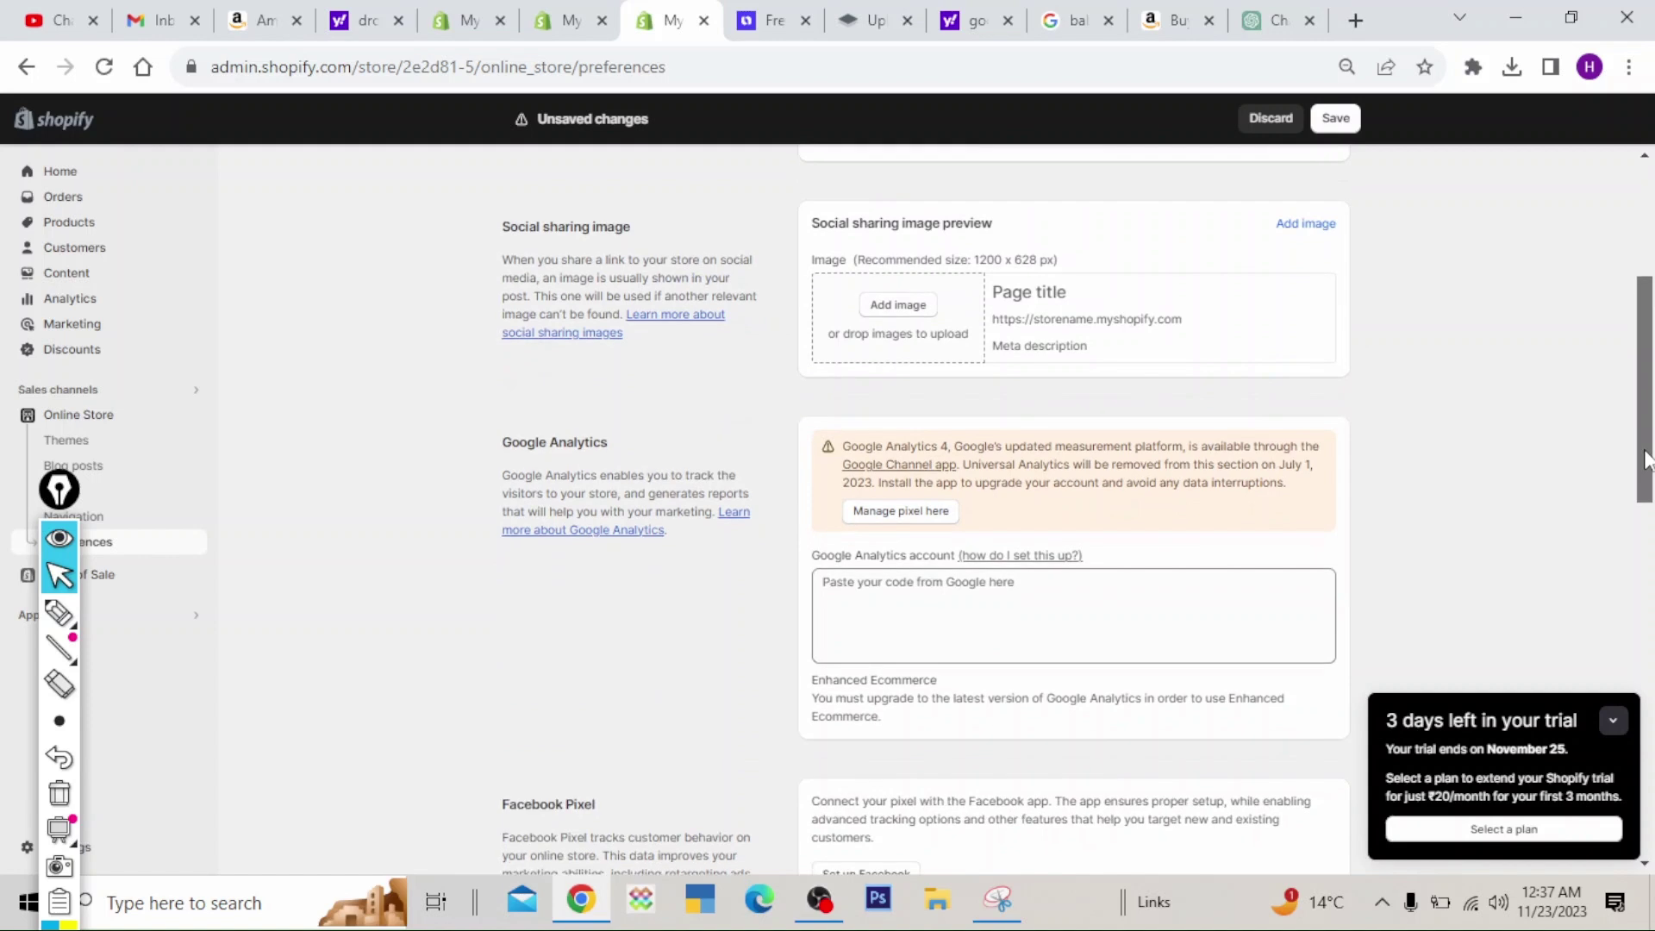
pyautogui.moveTo(1646, 466); pyautogui.dragTo(1633, 732)
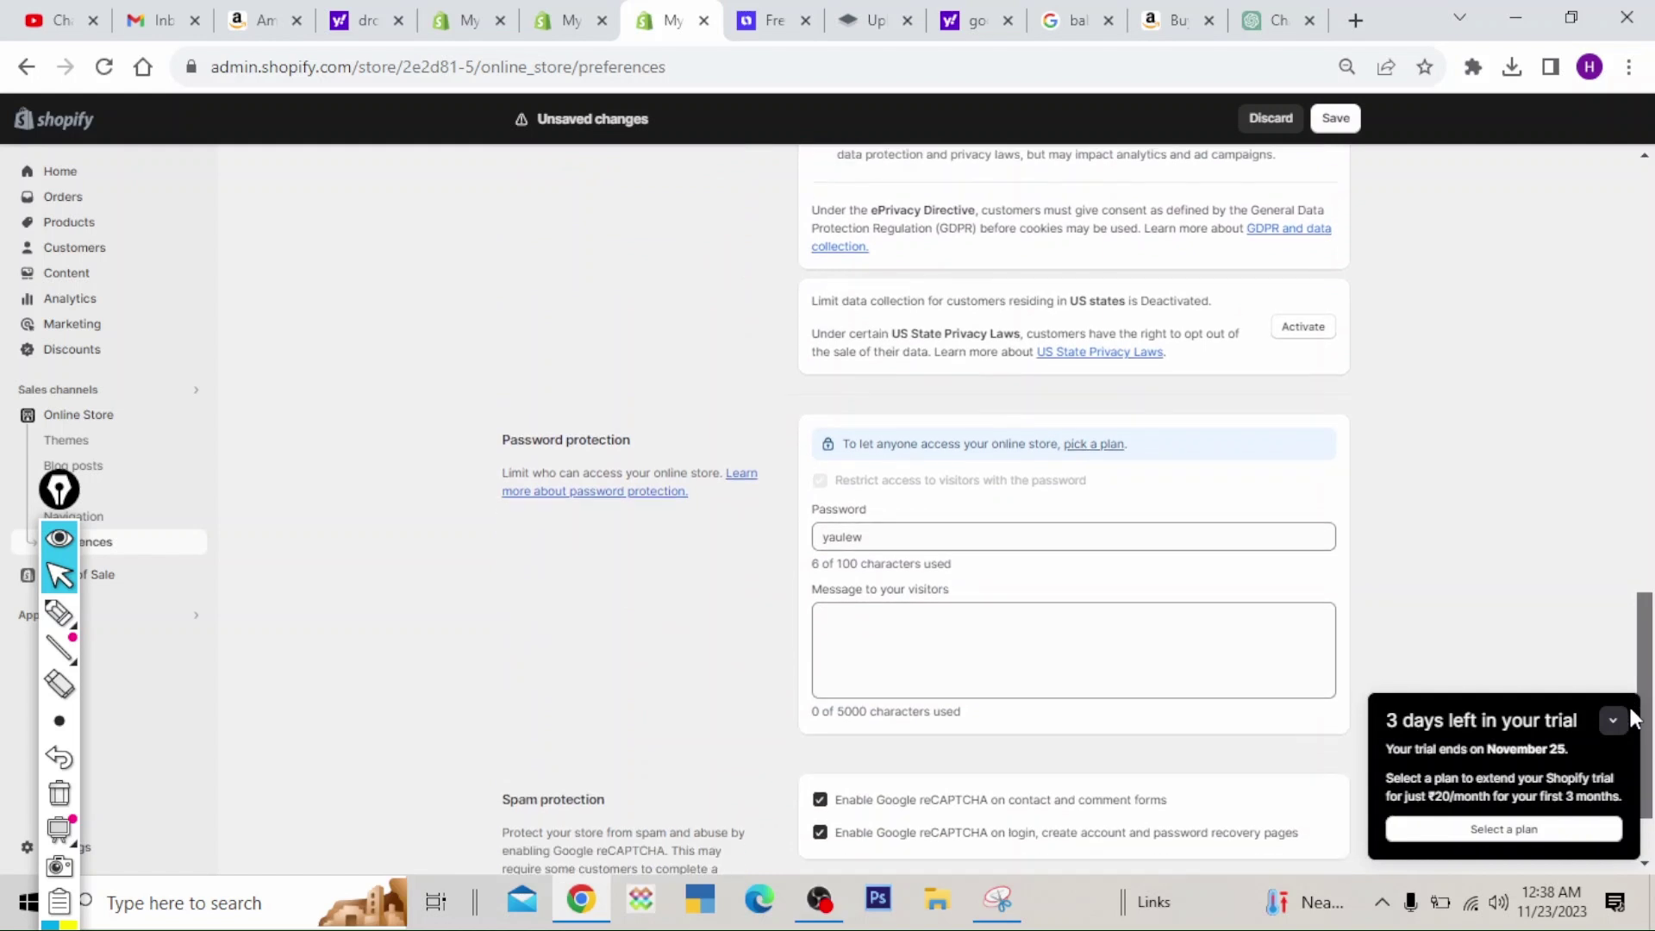
pyautogui.click(59, 612)
pyautogui.moveTo(398, 393)
pyautogui.mouseDown()
pyautogui.moveTo(1330, 394)
pyautogui.moveTo(1437, 580)
pyautogui.moveTo(1281, 724)
pyautogui.moveTo(572, 684)
pyautogui.moveTo(382, 589)
pyautogui.moveTo(399, 398)
pyautogui.mouseUp()
pyautogui.click(47, 791)
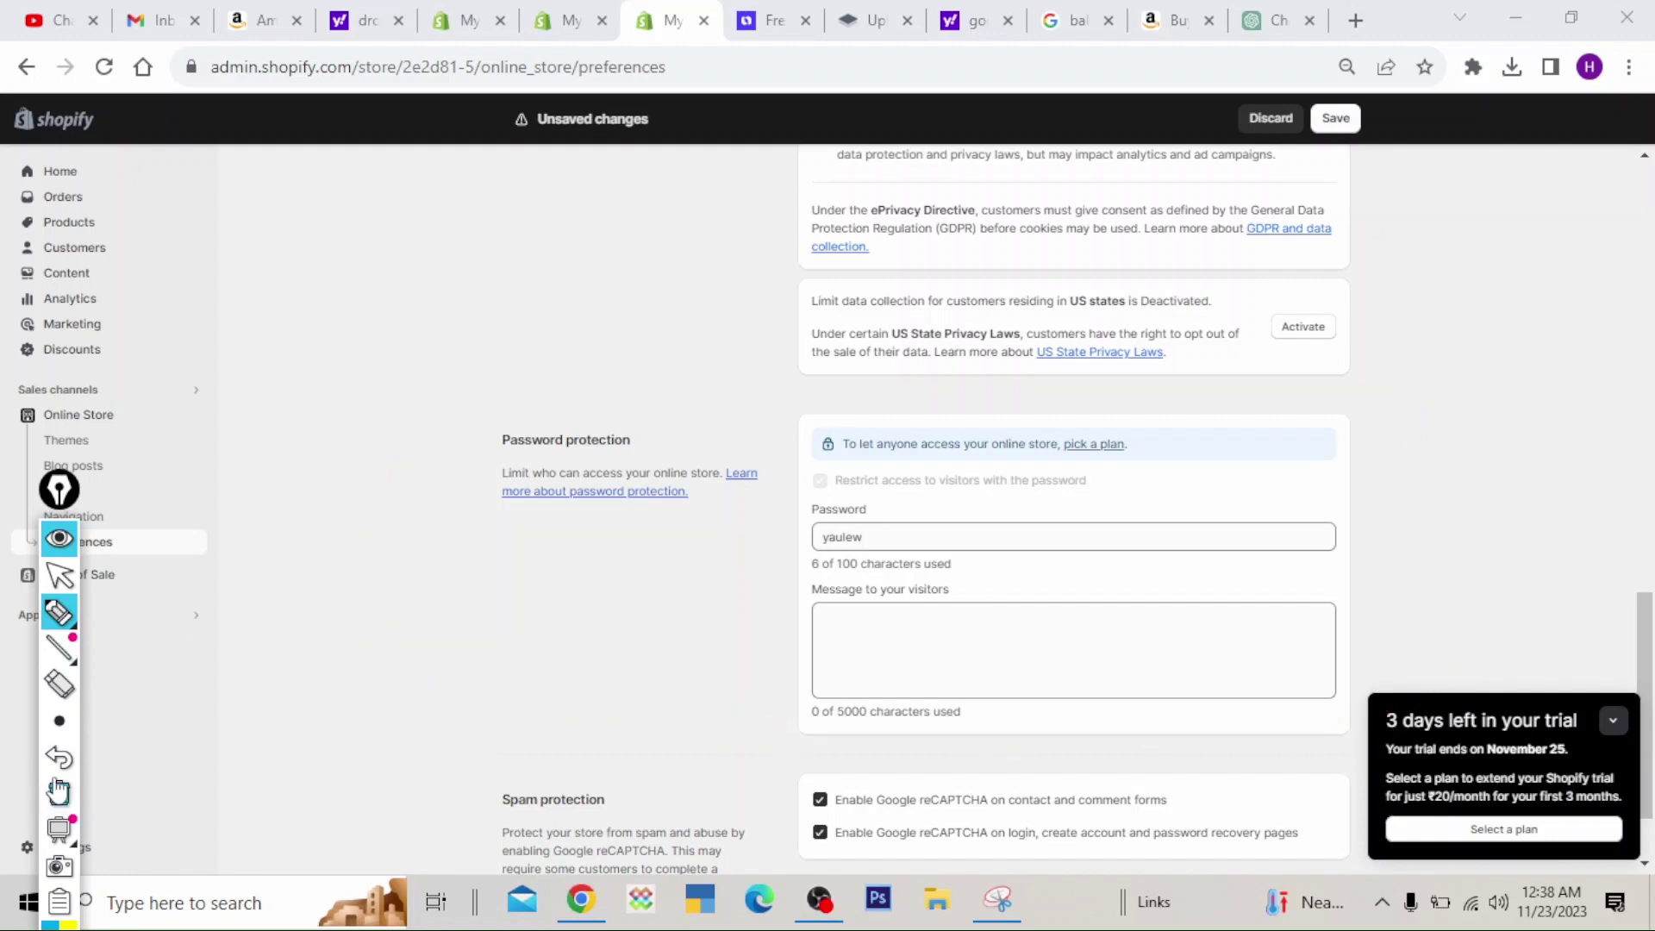
pyautogui.click(59, 575)
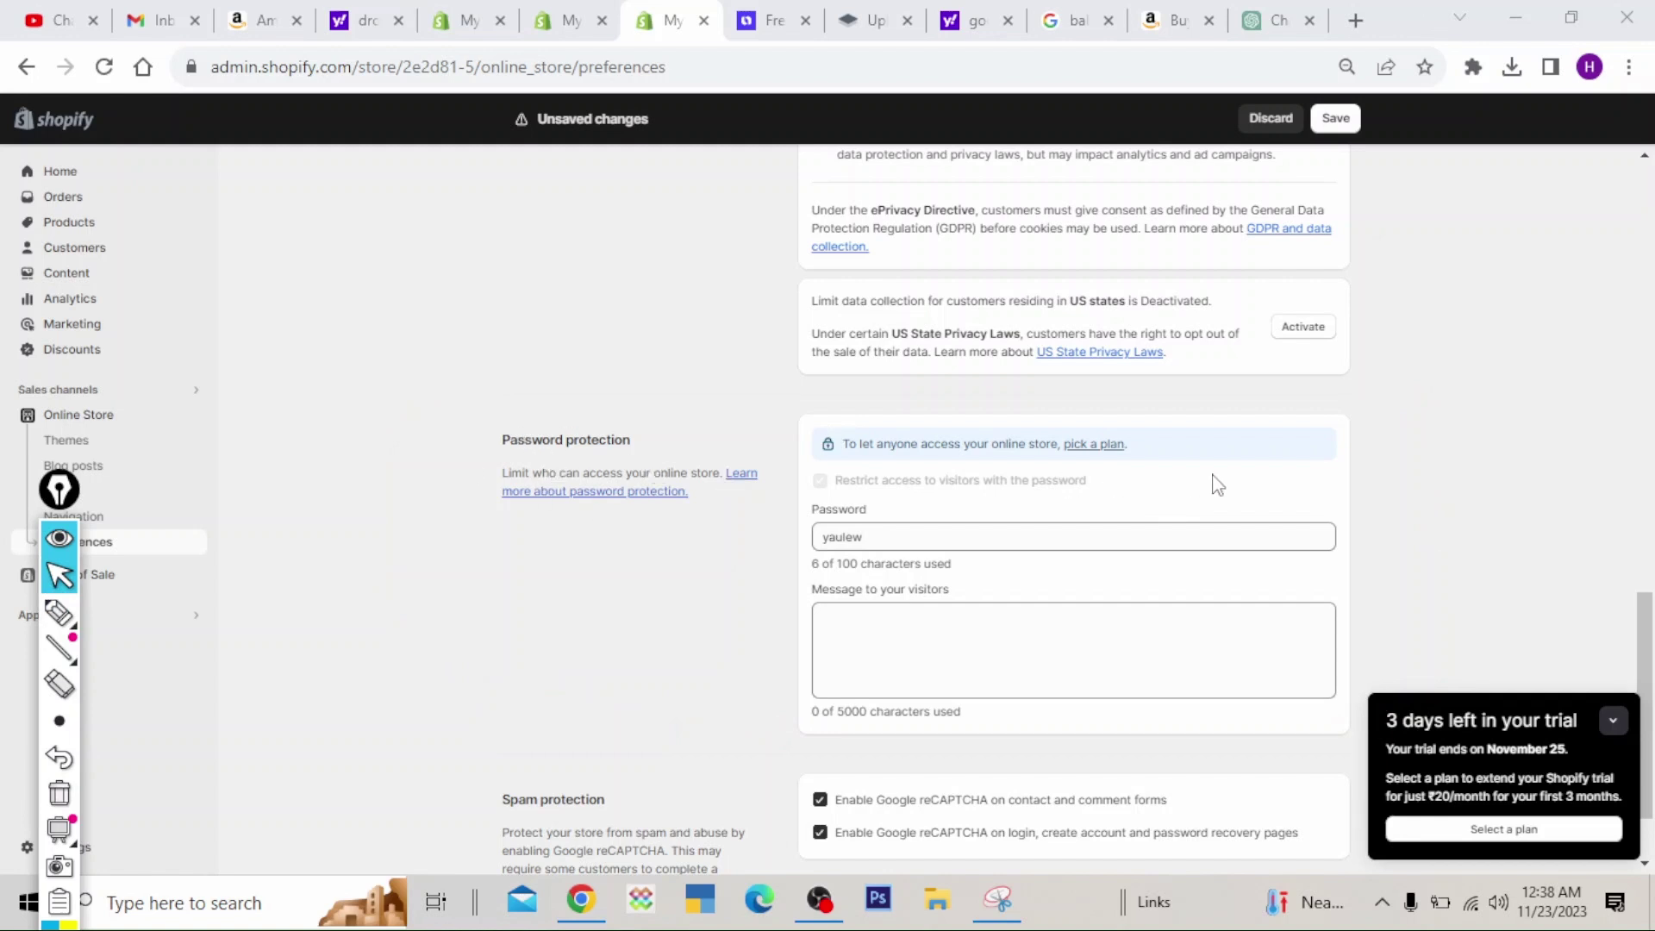
# - Try the plan link in password protection, stay on the page, and save the pending preference changes
pyautogui.click(1107, 445)
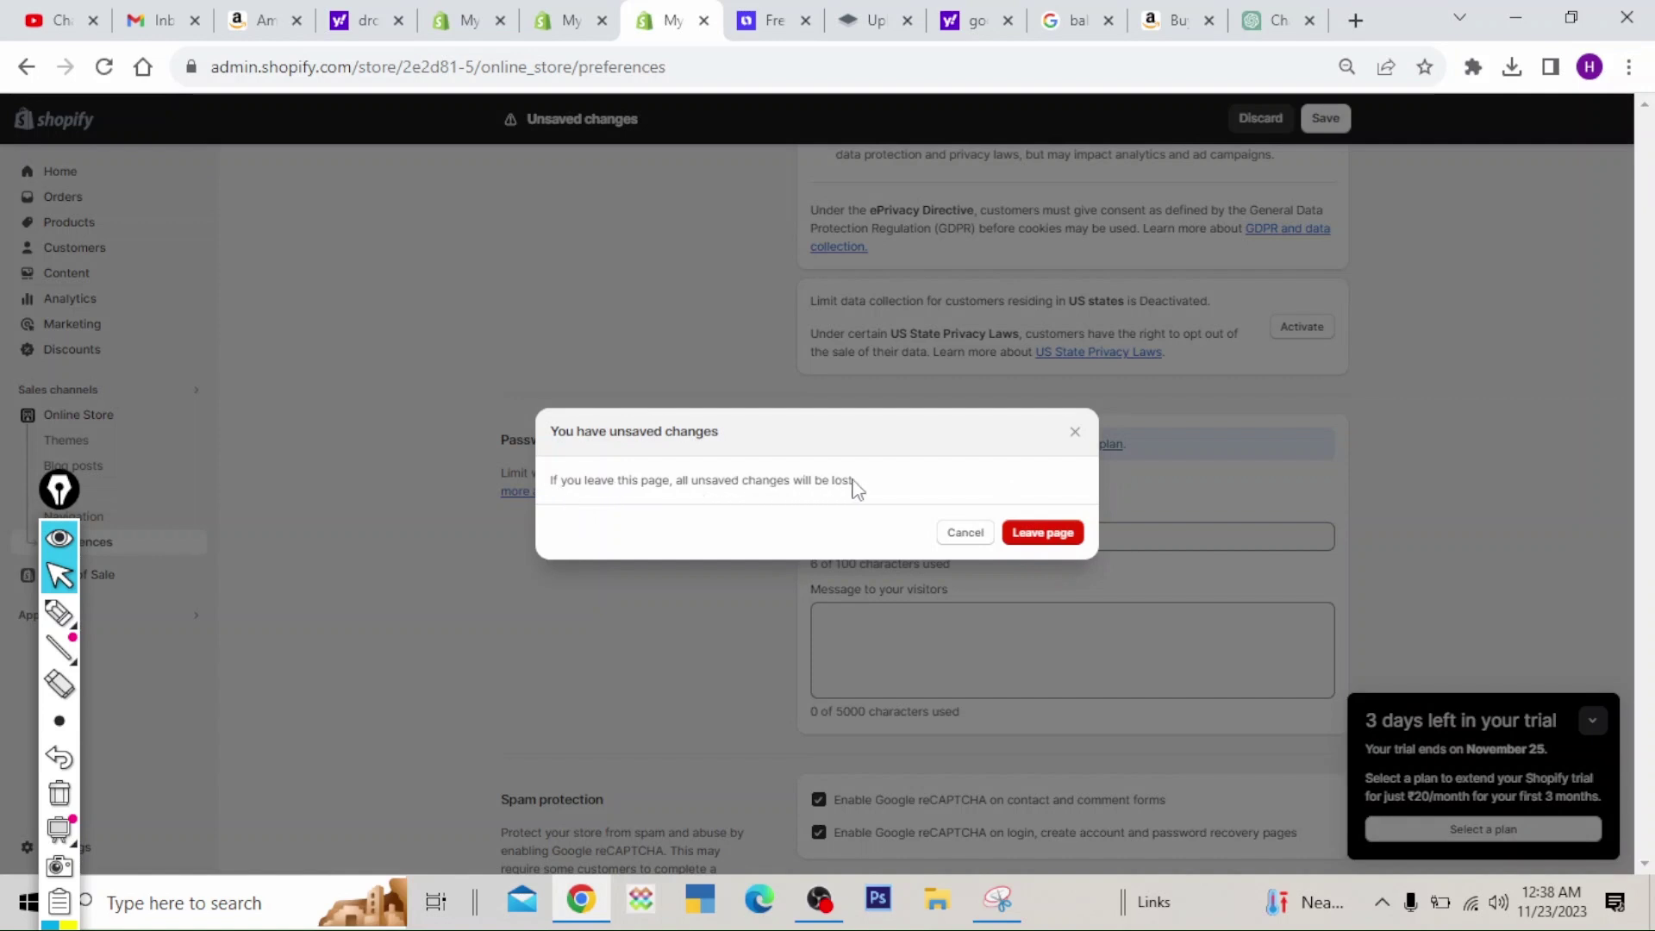
pyautogui.click(1076, 433)
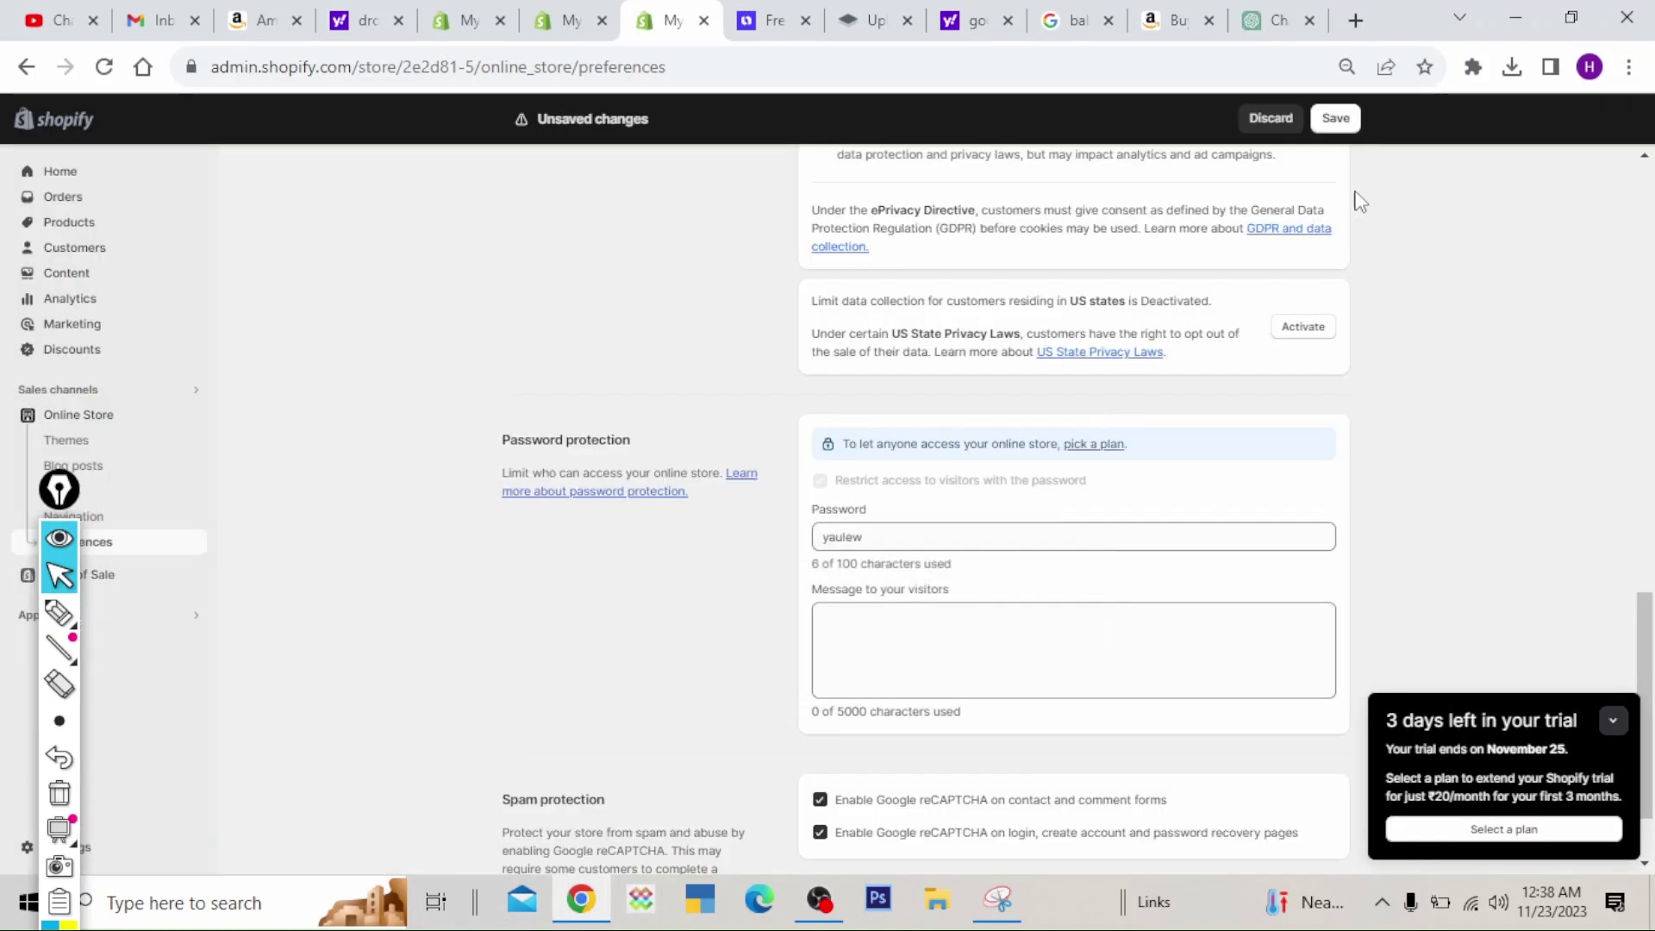
pyautogui.click(1345, 119)
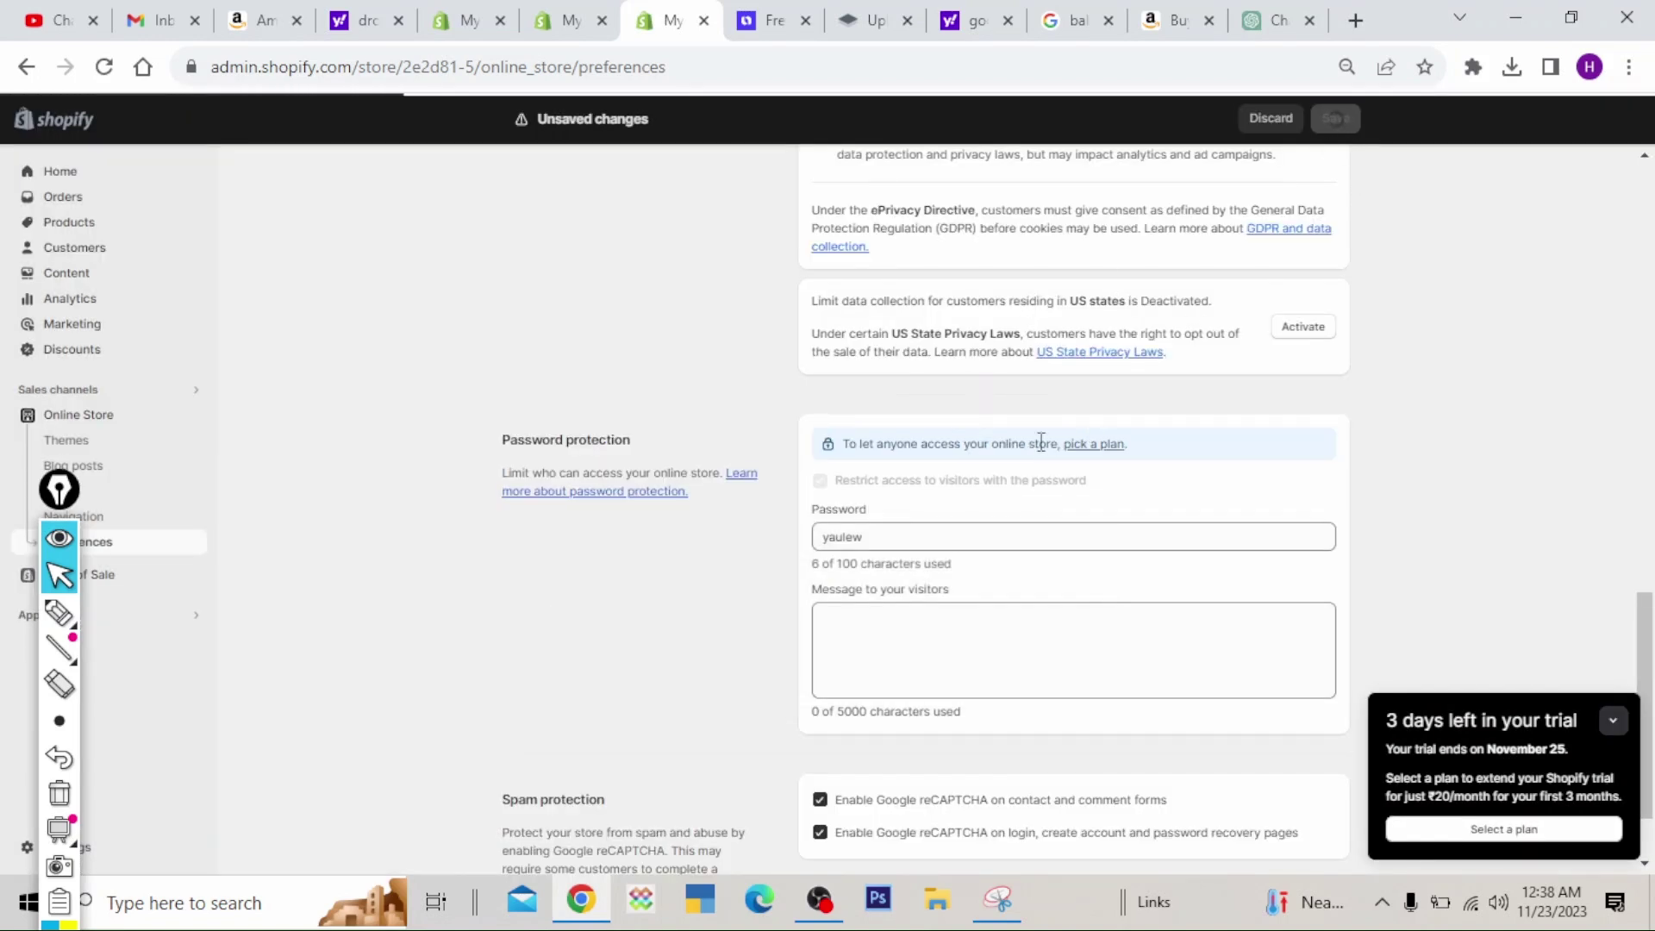
# - Go to plan selection from the password protection section, choose the Basic plan, and confirm the monthly billing cycle
pyautogui.click(1095, 444)
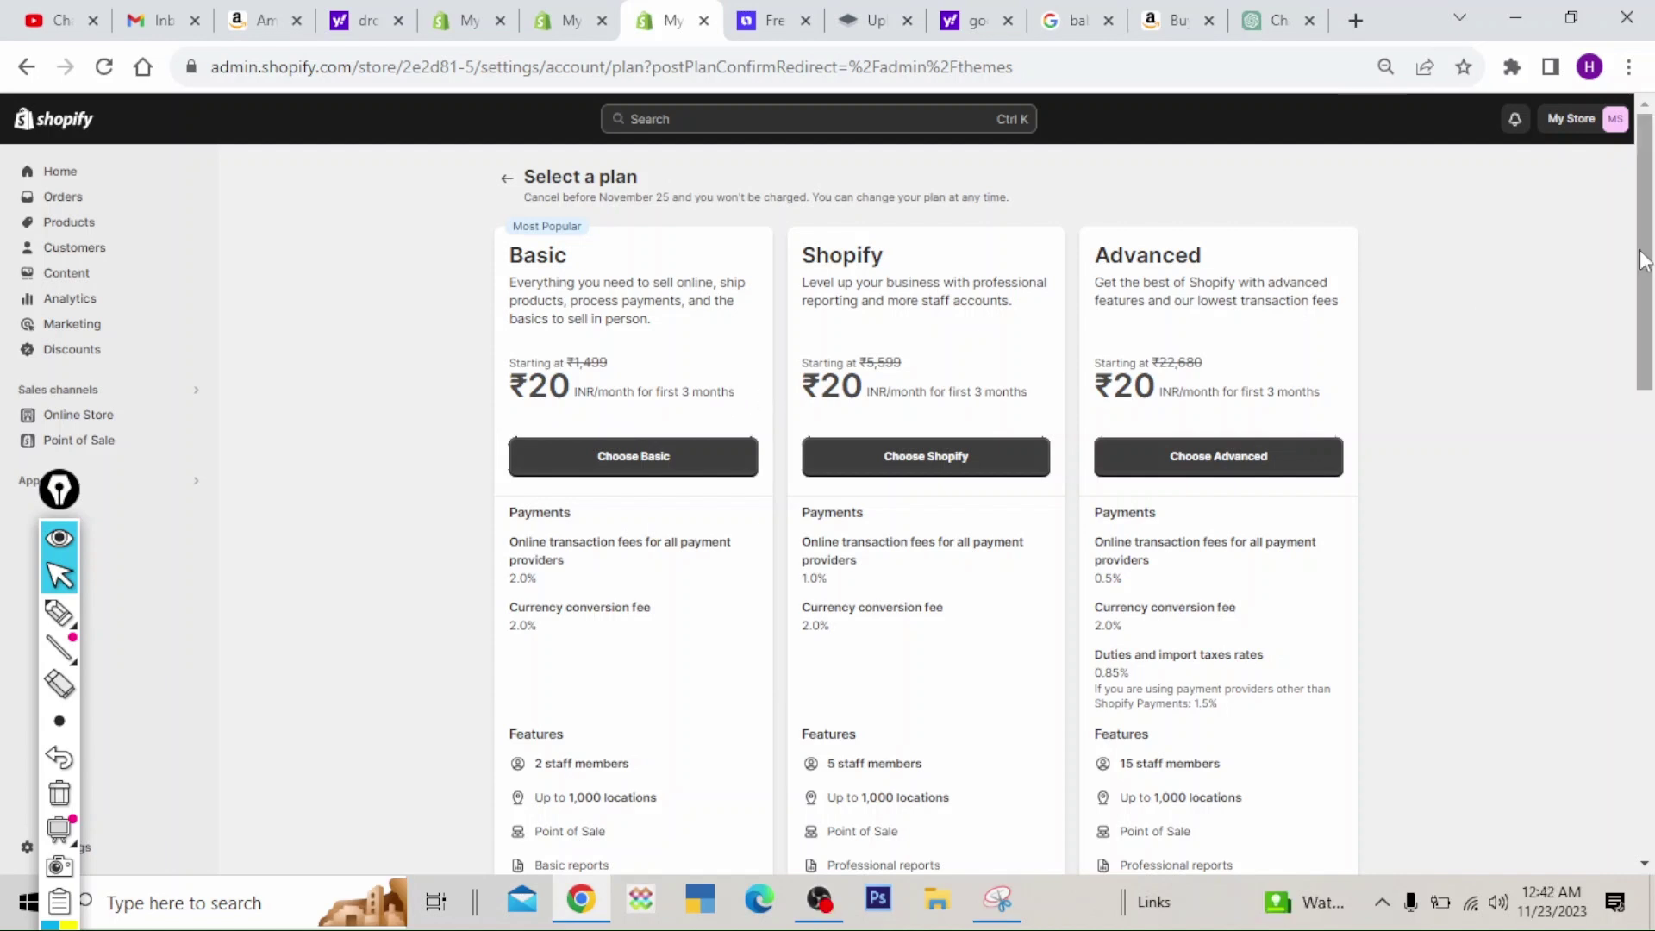
pyautogui.click(642, 455)
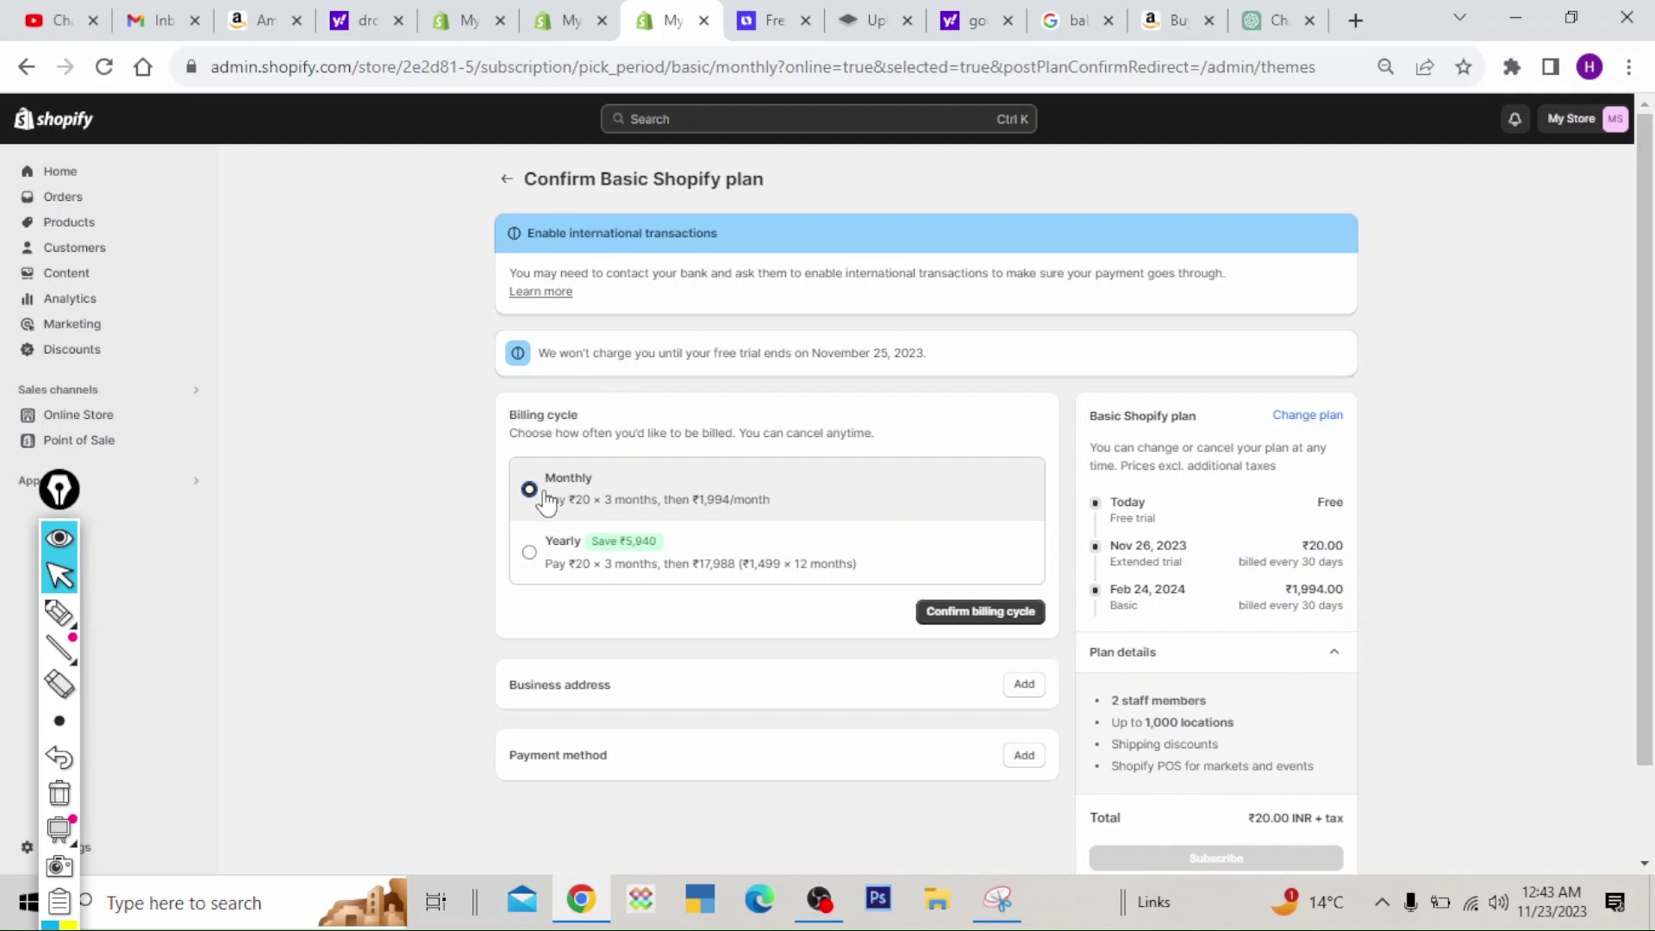
pyautogui.click(1000, 614)
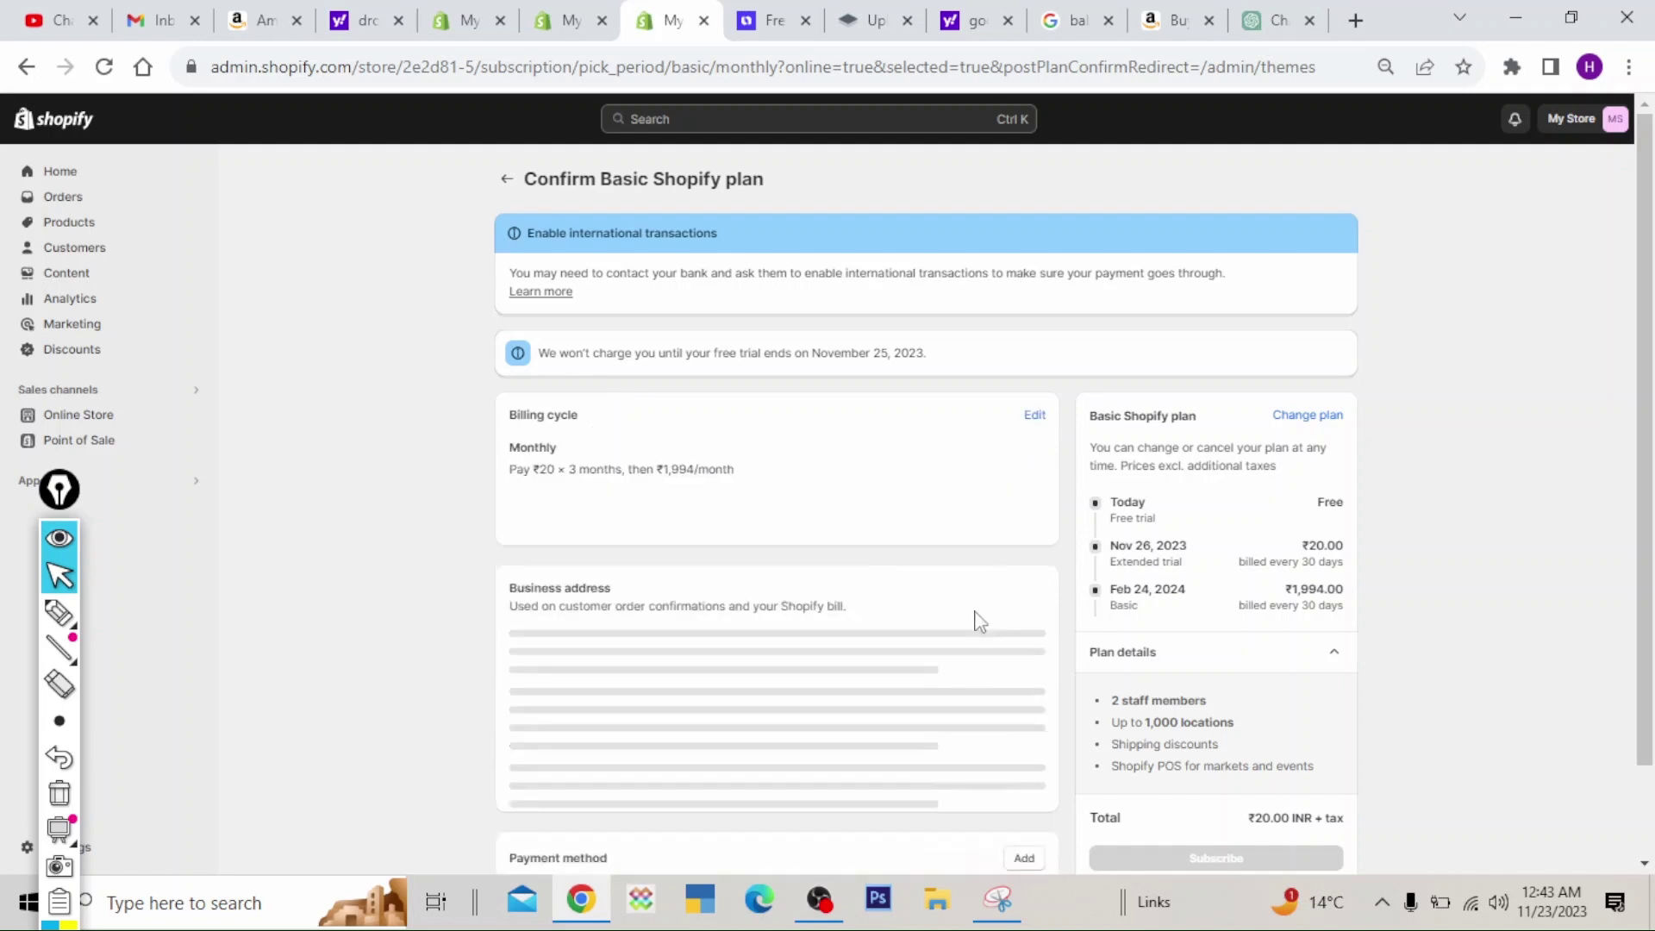
pyautogui.moveTo(1647, 353); pyautogui.dragTo(1650, 523)
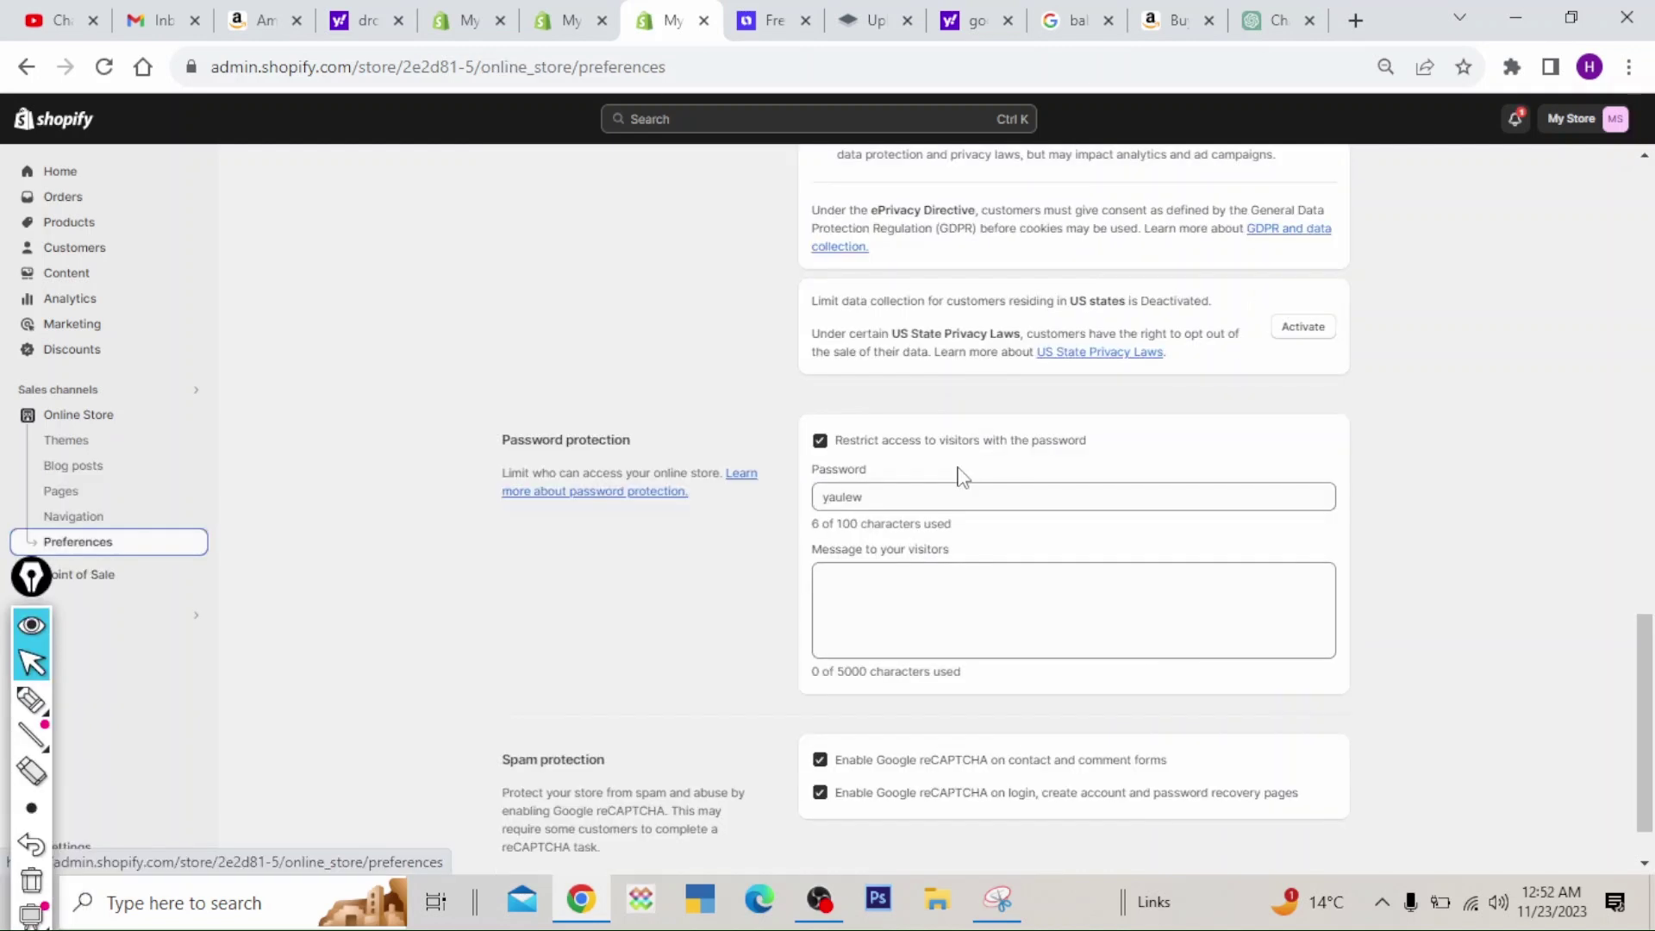
# - Turn off restricting store access to visitors with the password and save the preferences
pyautogui.click(820, 441)
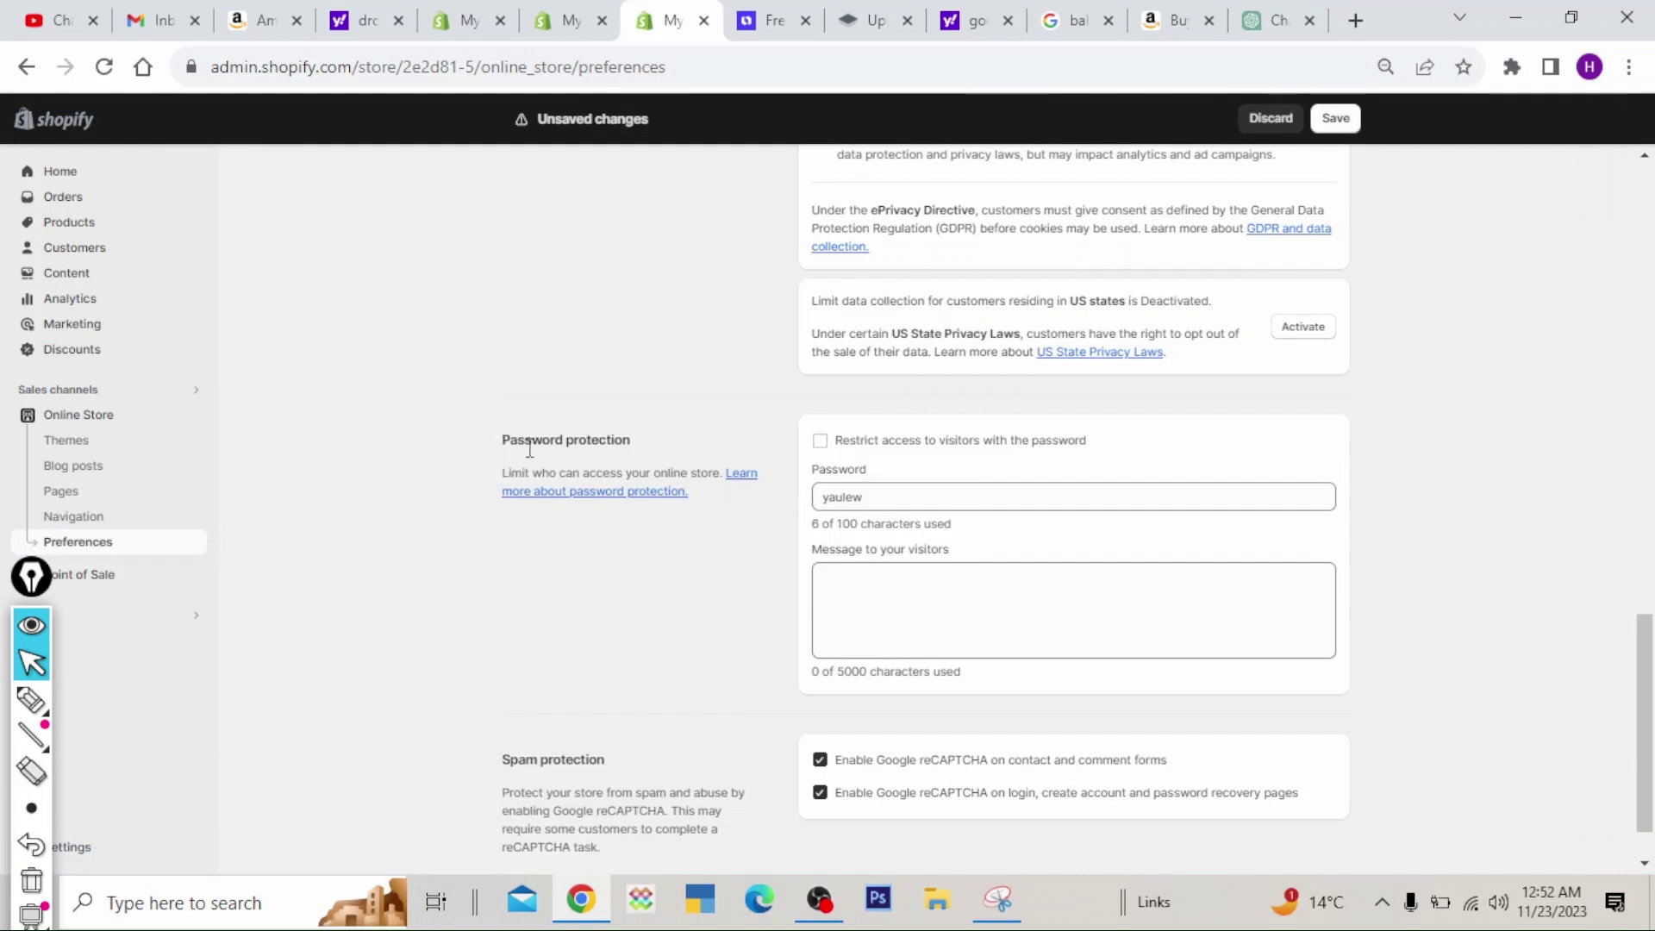
pyautogui.click(1338, 119)
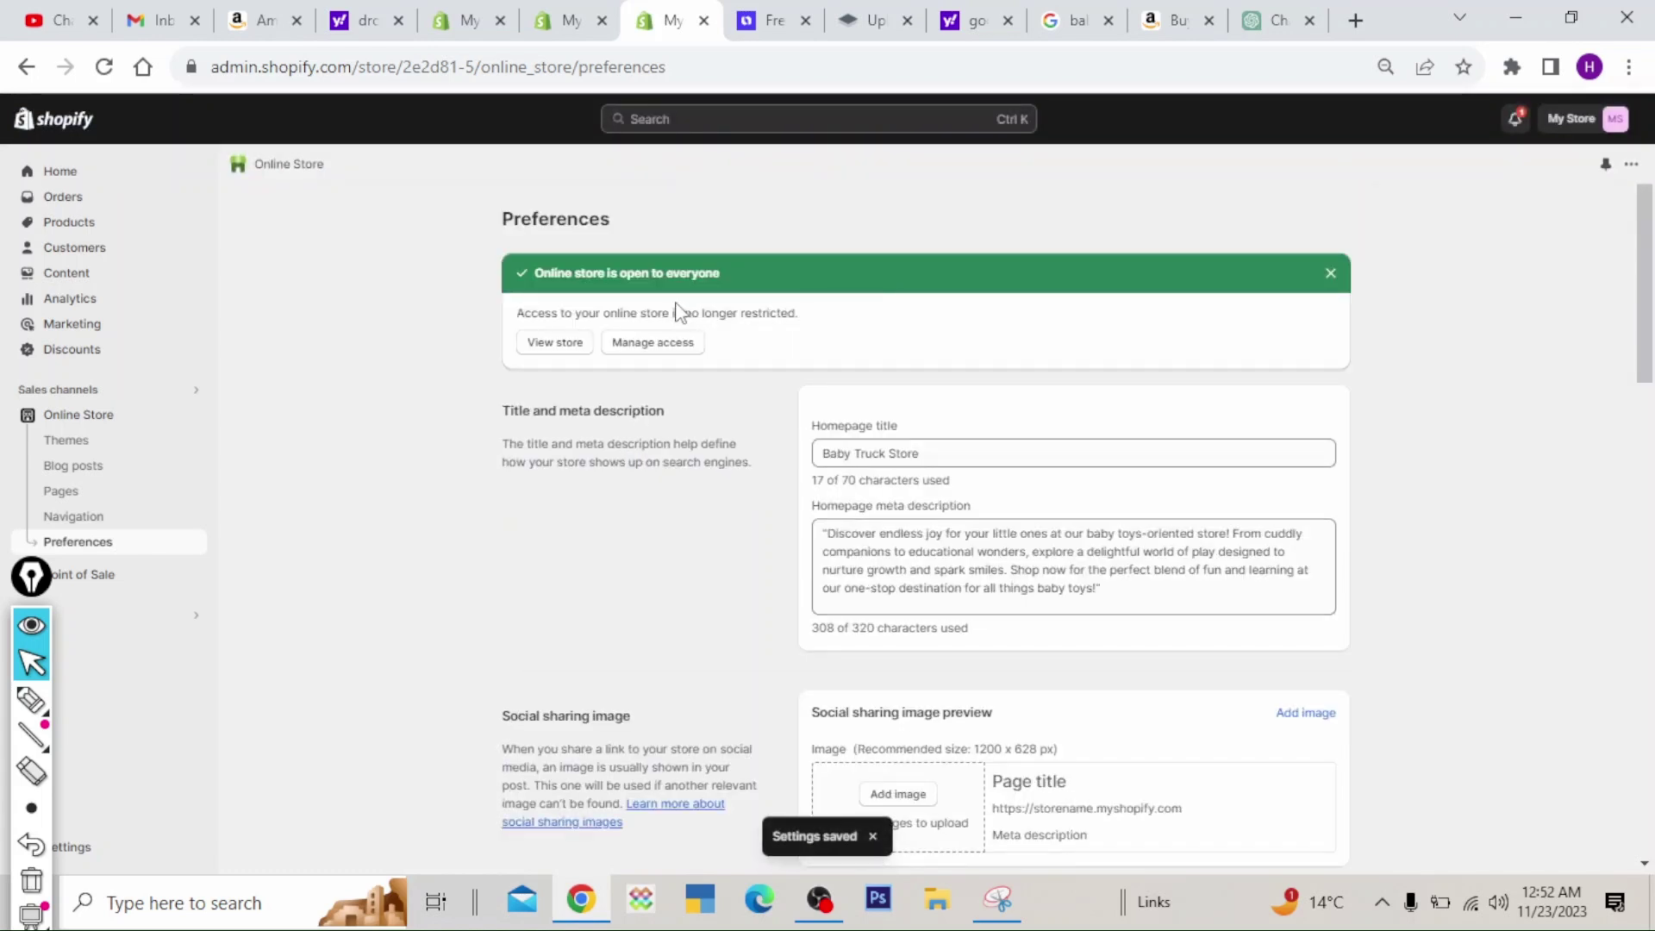
pyautogui.click(31, 700)
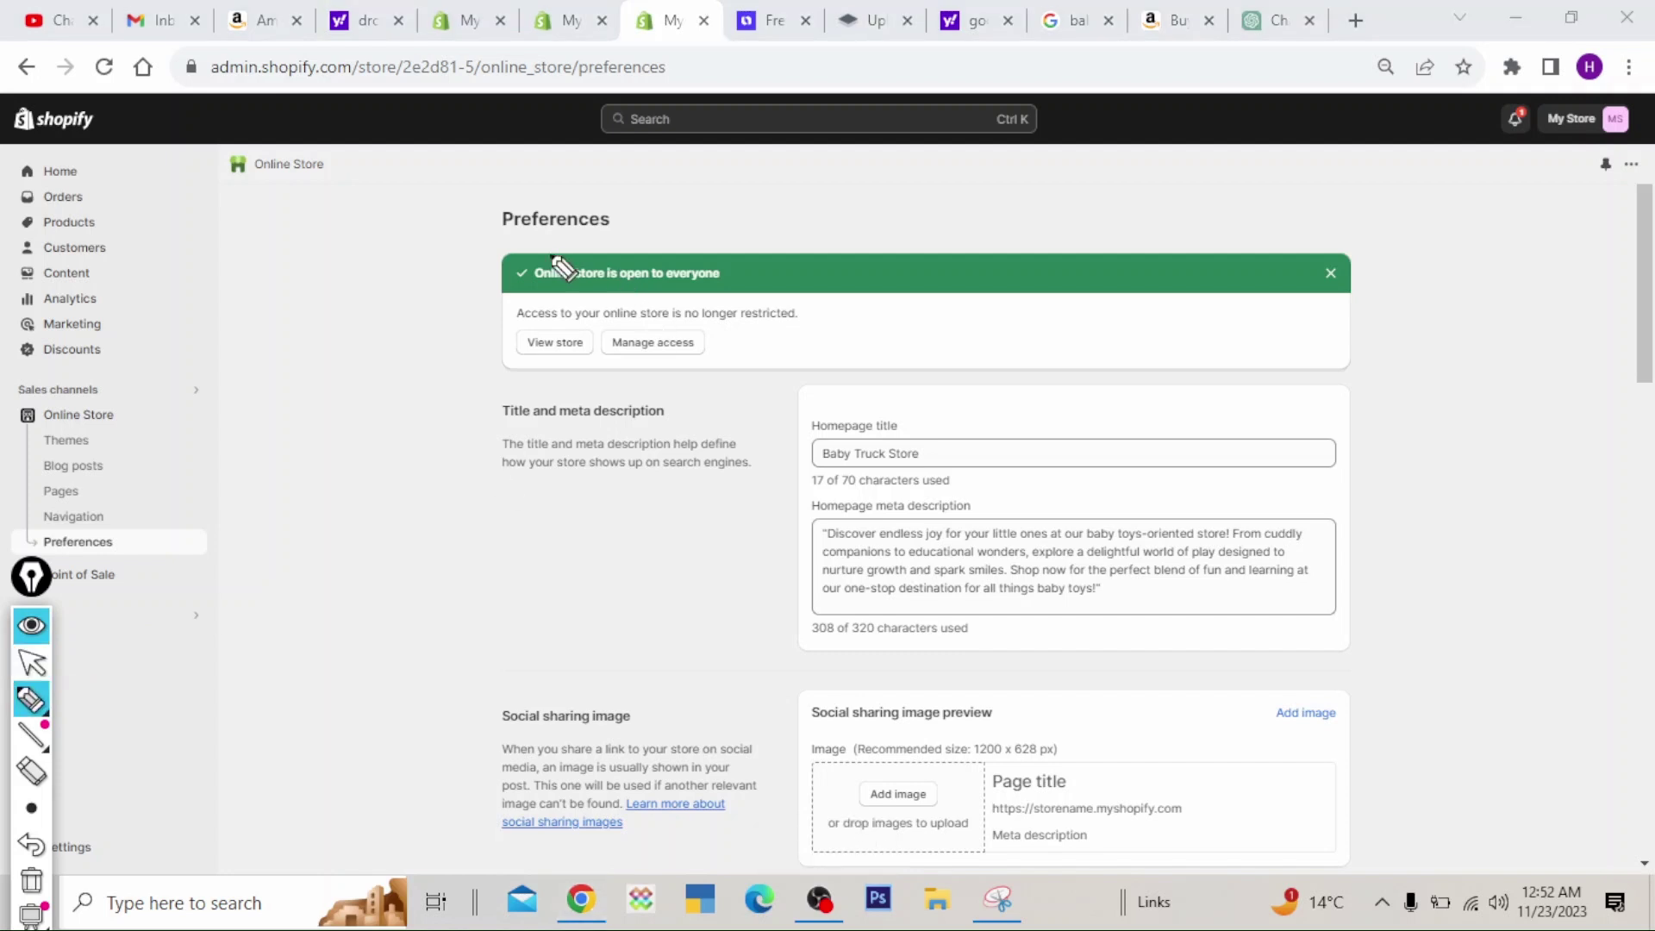
pyautogui.moveTo(460, 240)
pyautogui.mouseDown()
pyautogui.moveTo(1477, 243)
pyautogui.moveTo(824, 303)
pyautogui.moveTo(502, 303)
pyautogui.moveTo(474, 252)
pyautogui.mouseUp()
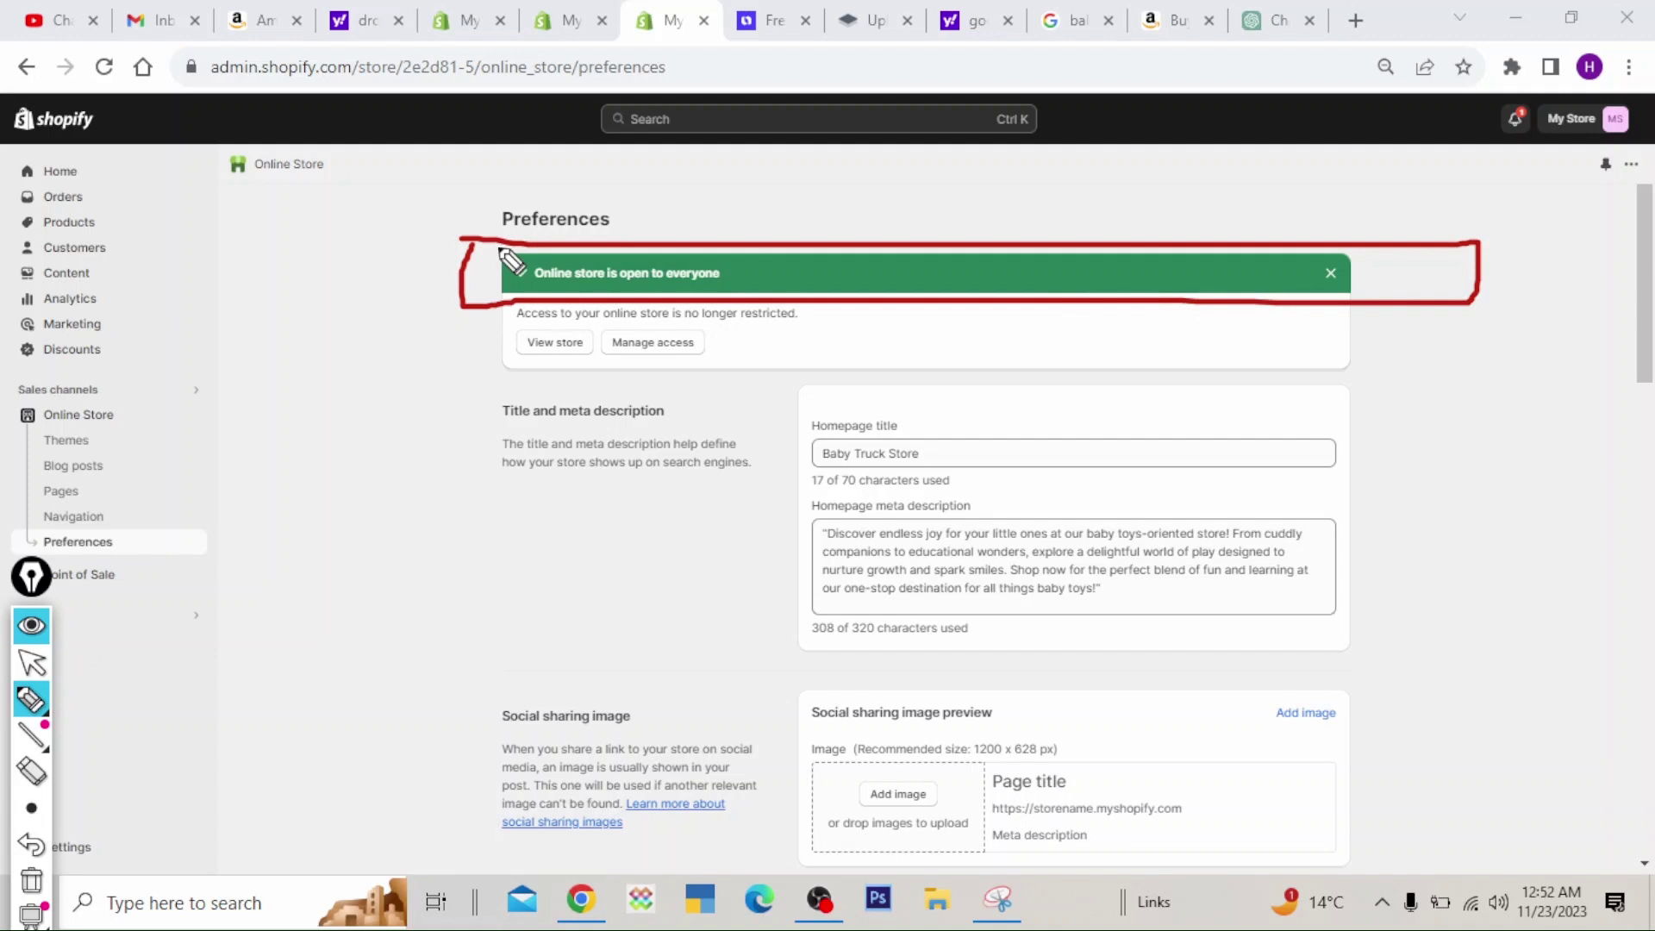
pyautogui.click(31, 879)
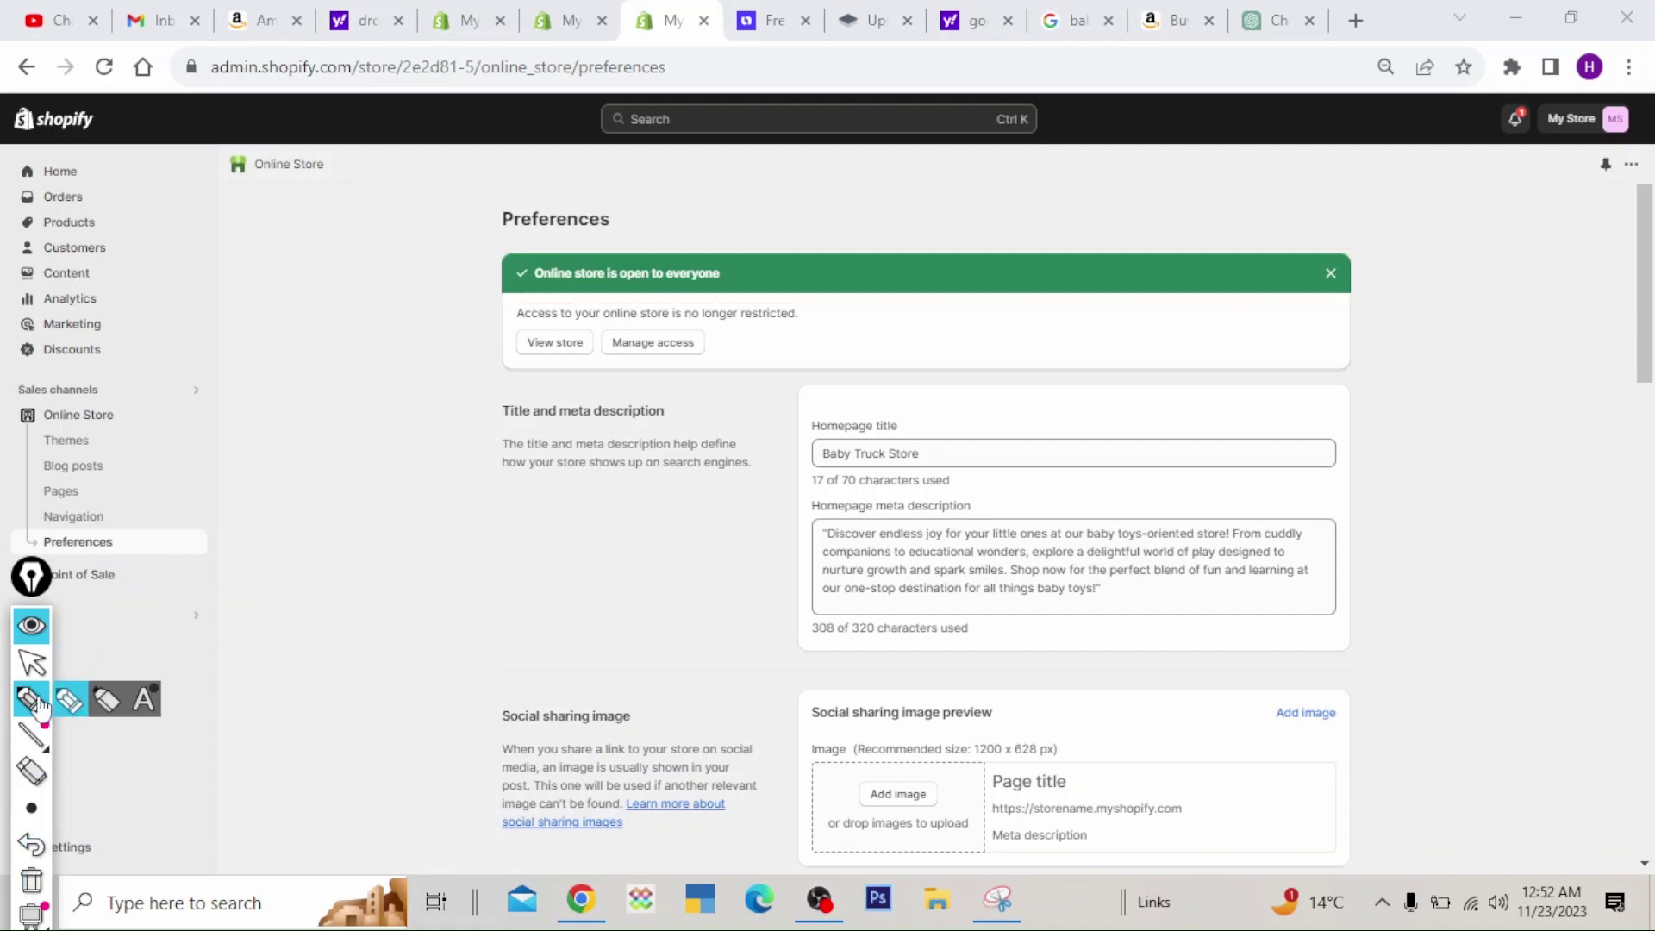
pyautogui.click(35, 667)
# - Edit the store profile in the settings' store details and change the store name to "Baby Truck Store"
pyautogui.moveTo(31, 577); pyautogui.dragTo(318, 612)
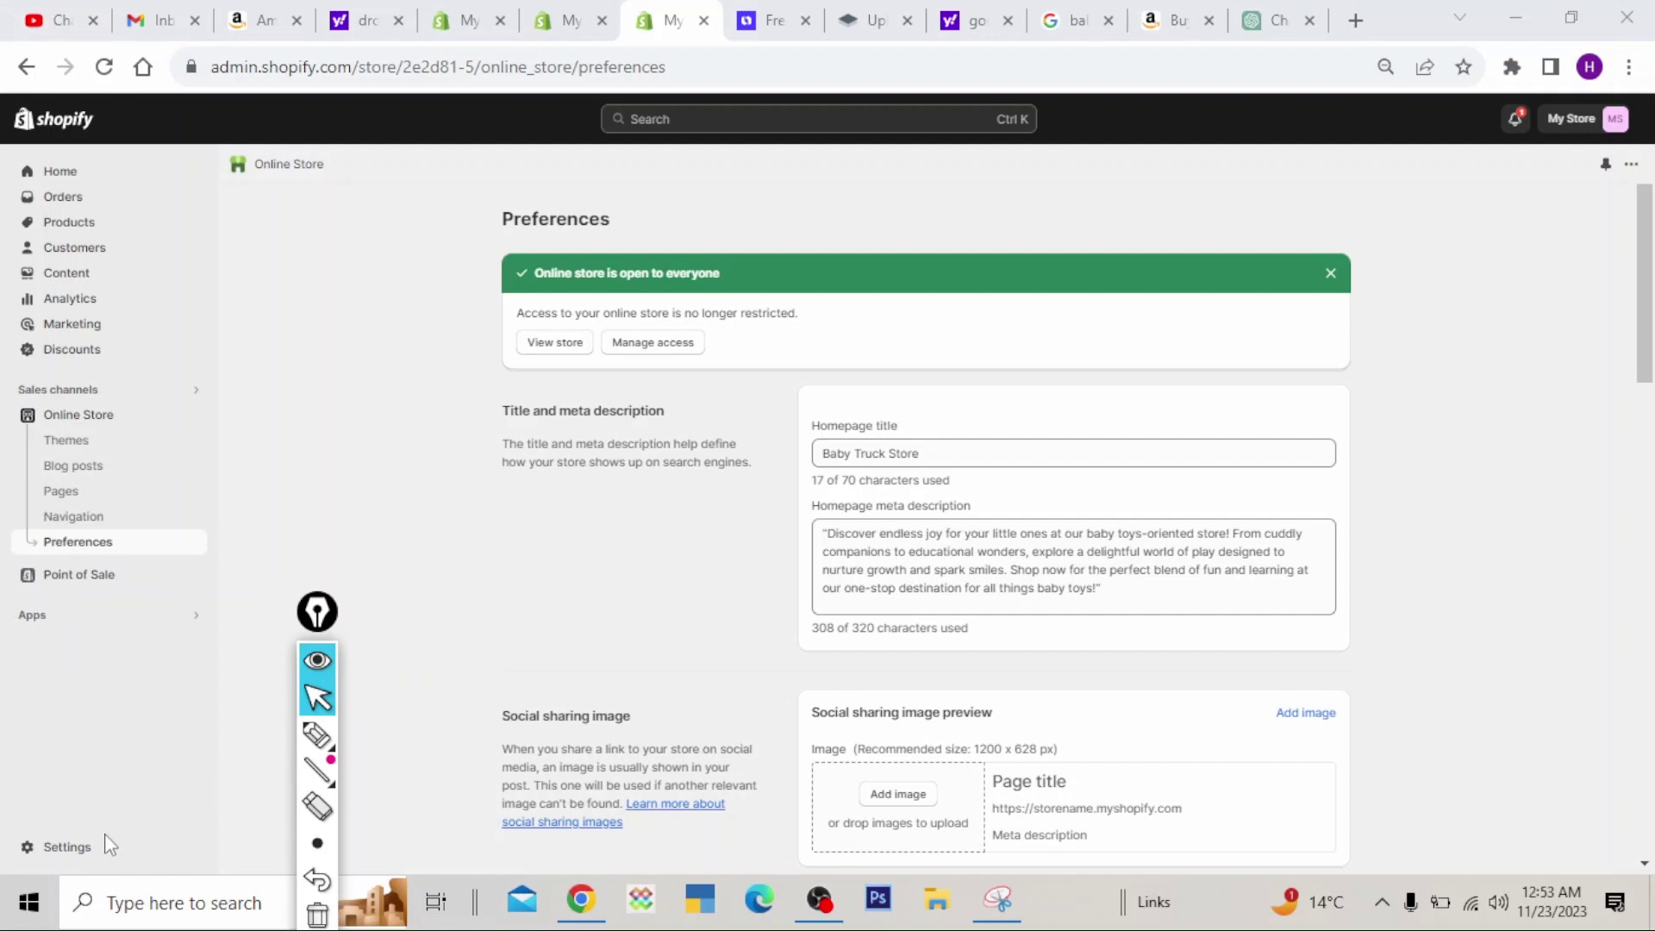
pyautogui.click(64, 848)
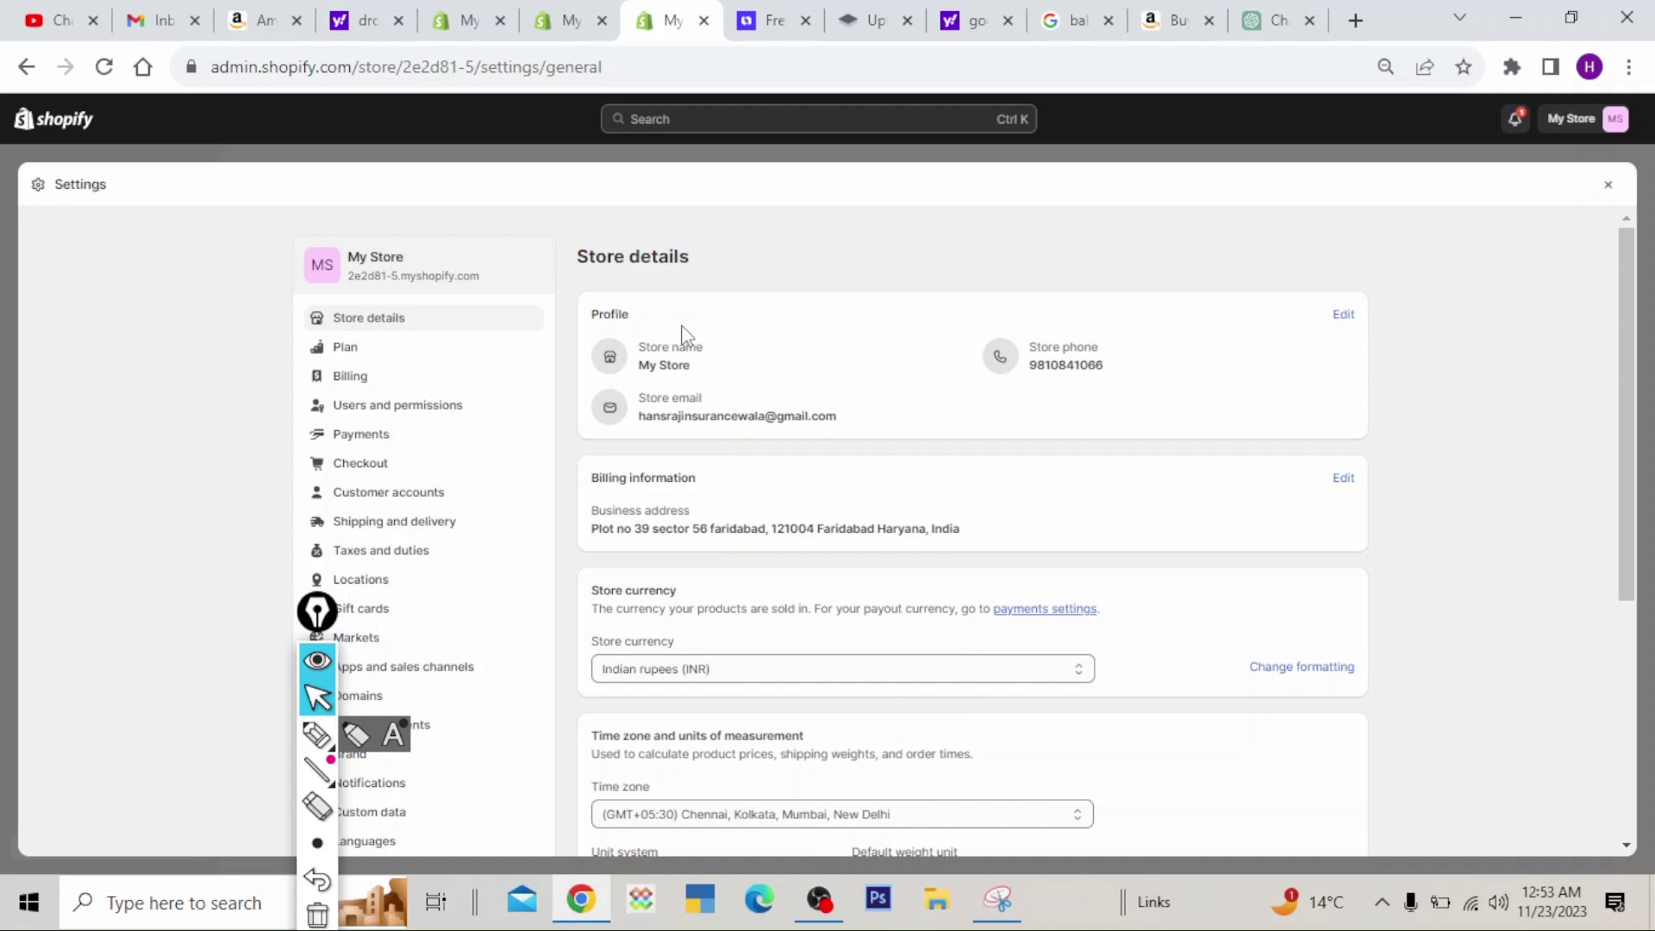
pyautogui.click(1342, 316)
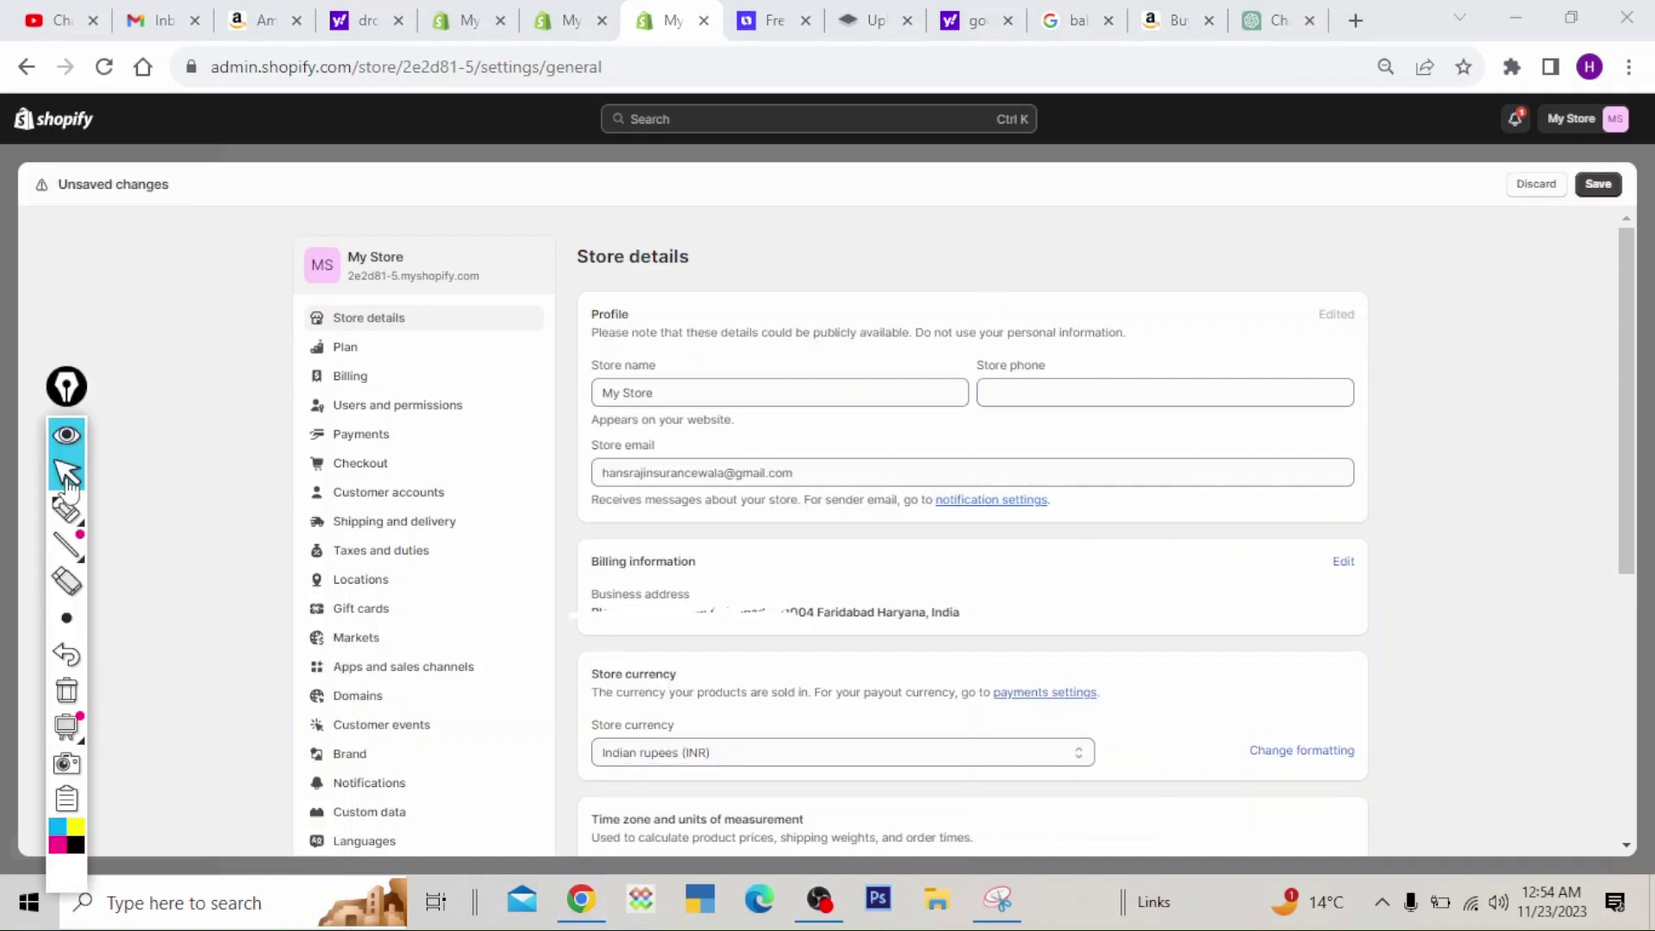
pyautogui.click(665, 392)
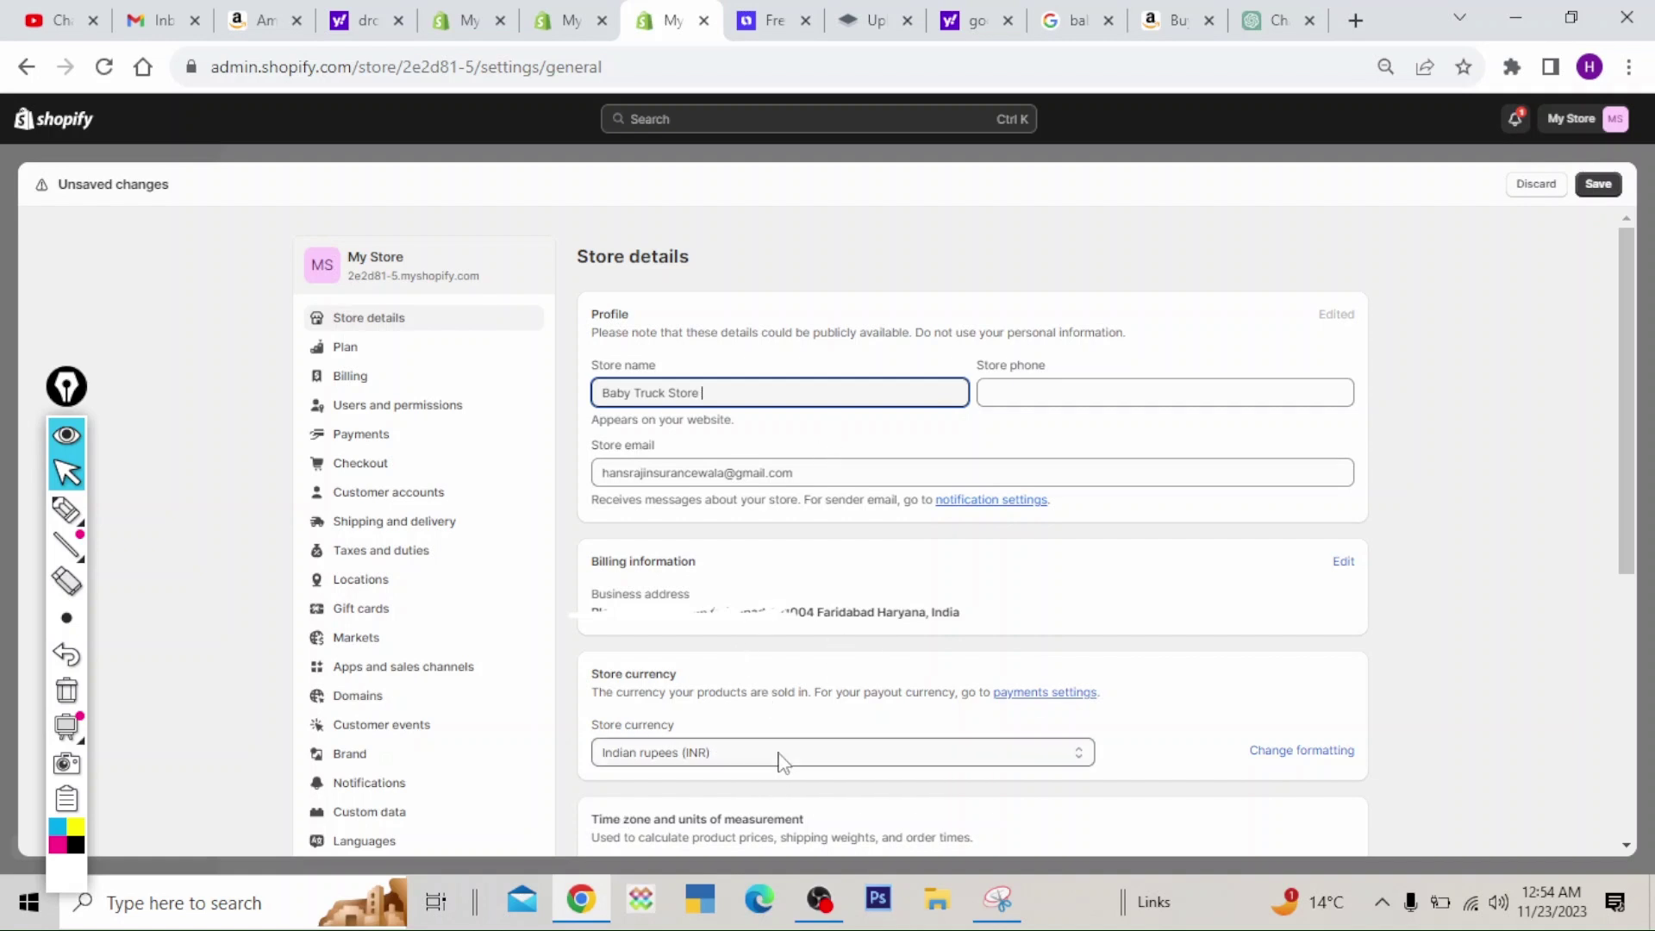
pyautogui.click(66, 509)
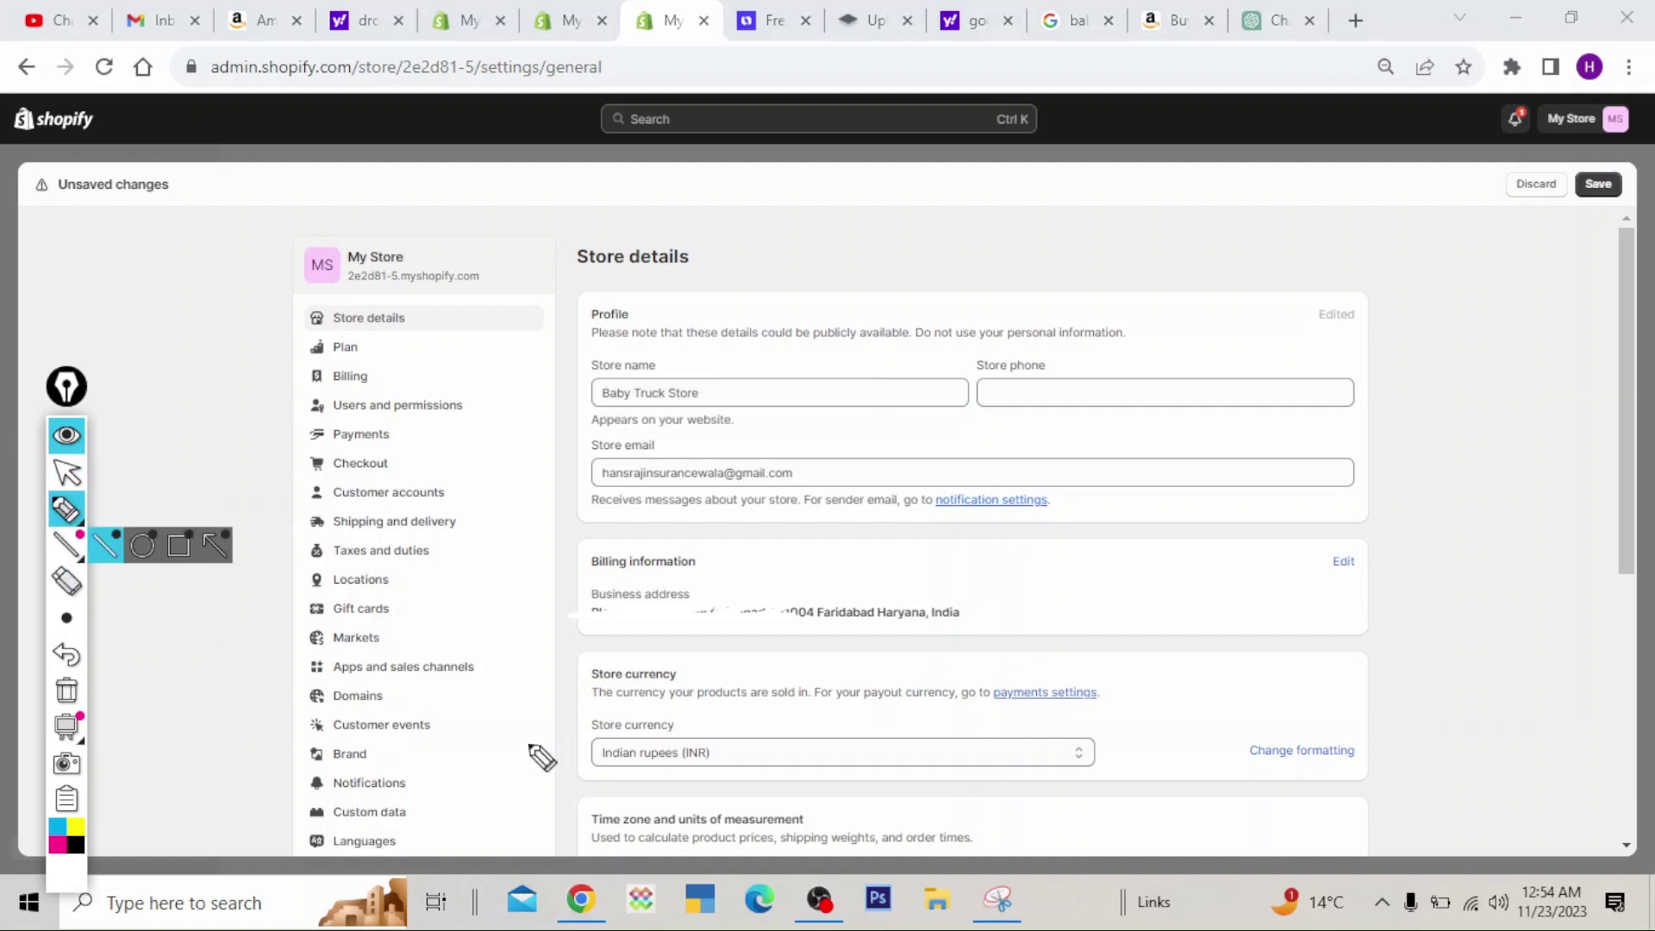
pyautogui.click(86, 880)
pyautogui.click(137, 704)
pyautogui.moveTo(481, 779)
pyautogui.mouseDown()
pyautogui.moveTo(591, 750)
pyautogui.moveTo(590, 814)
pyautogui.mouseUp()
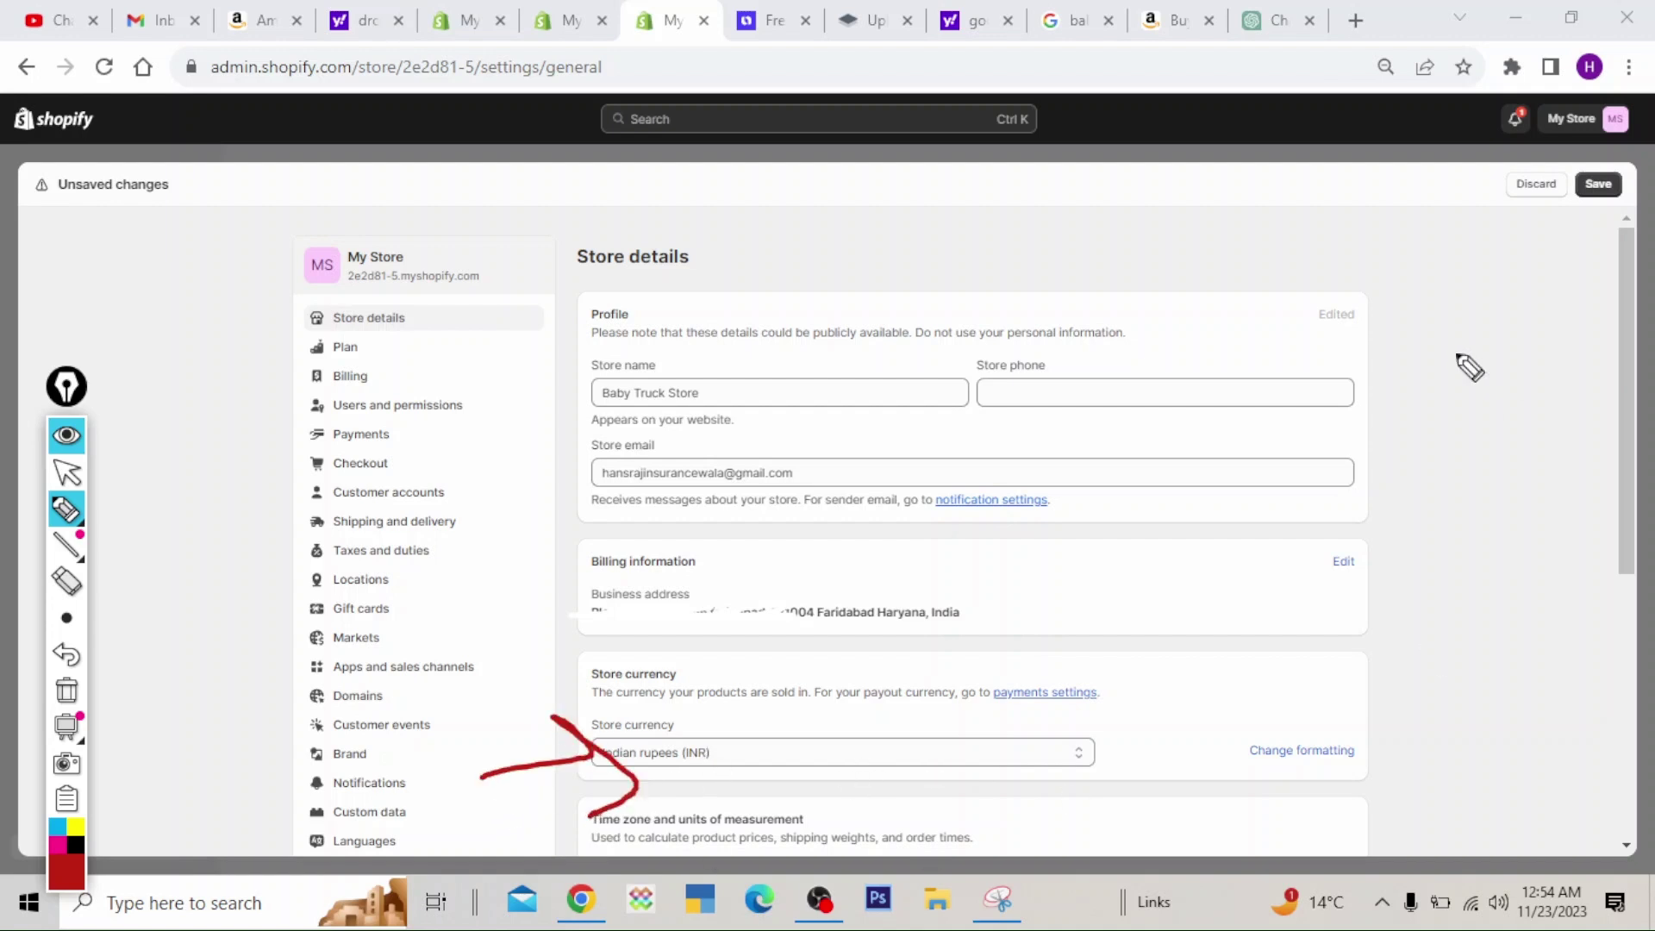
# - Open the Payments settings of the store
pyautogui.click(86, 476)
pyautogui.click(399, 440)
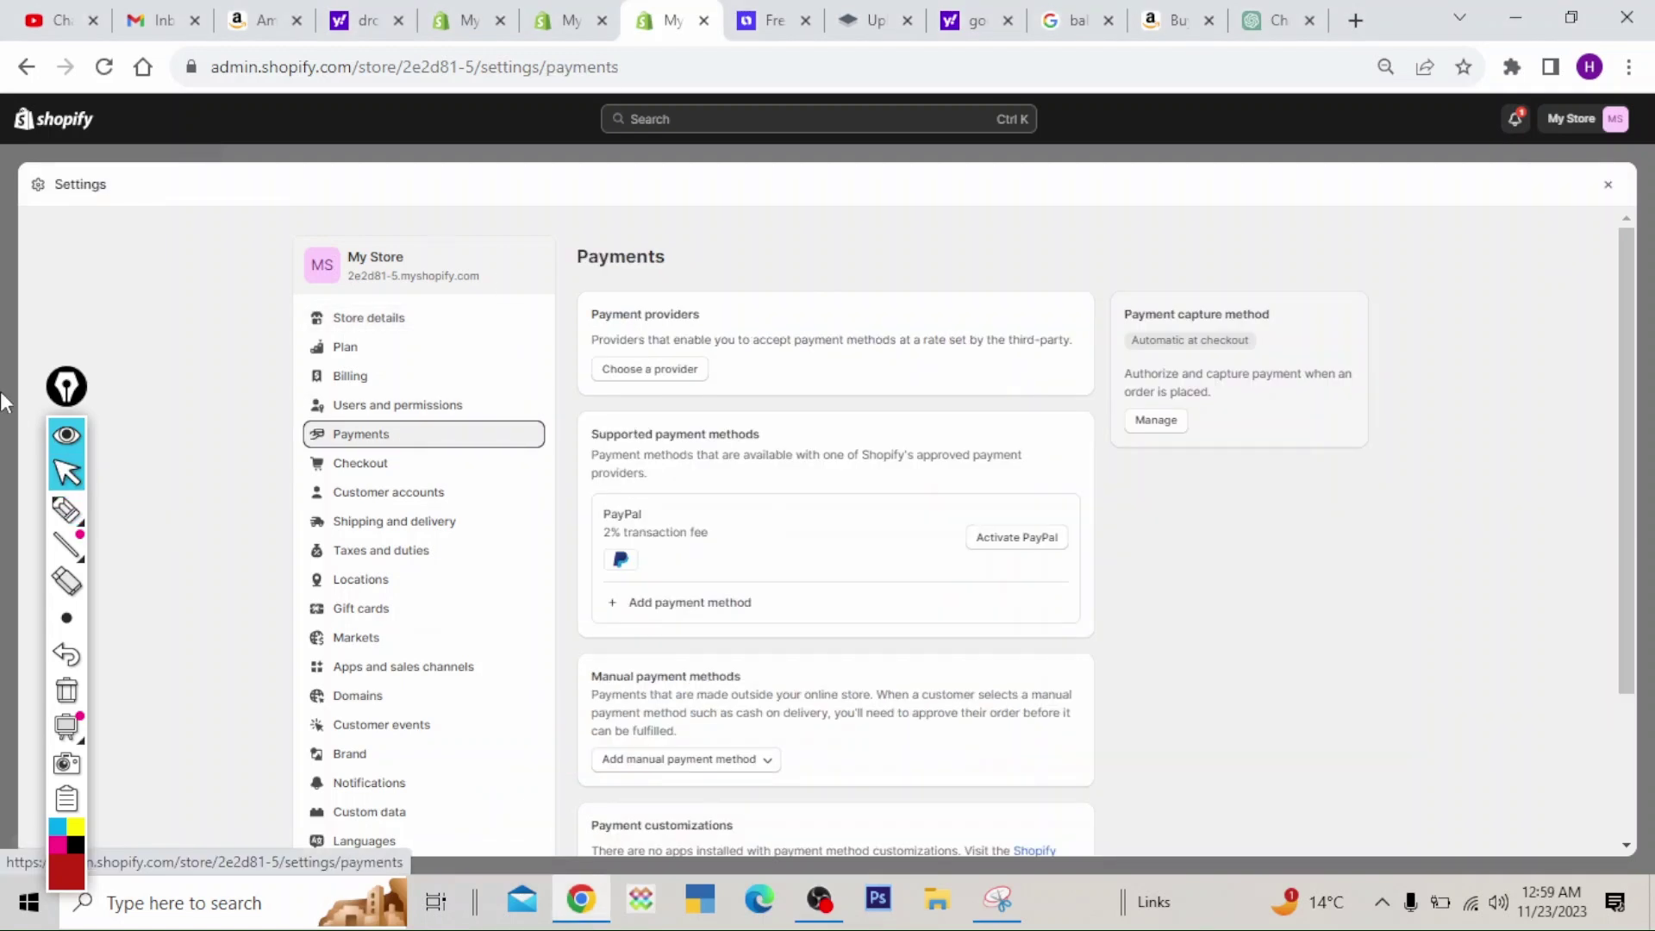
pyautogui.click(52, 511)
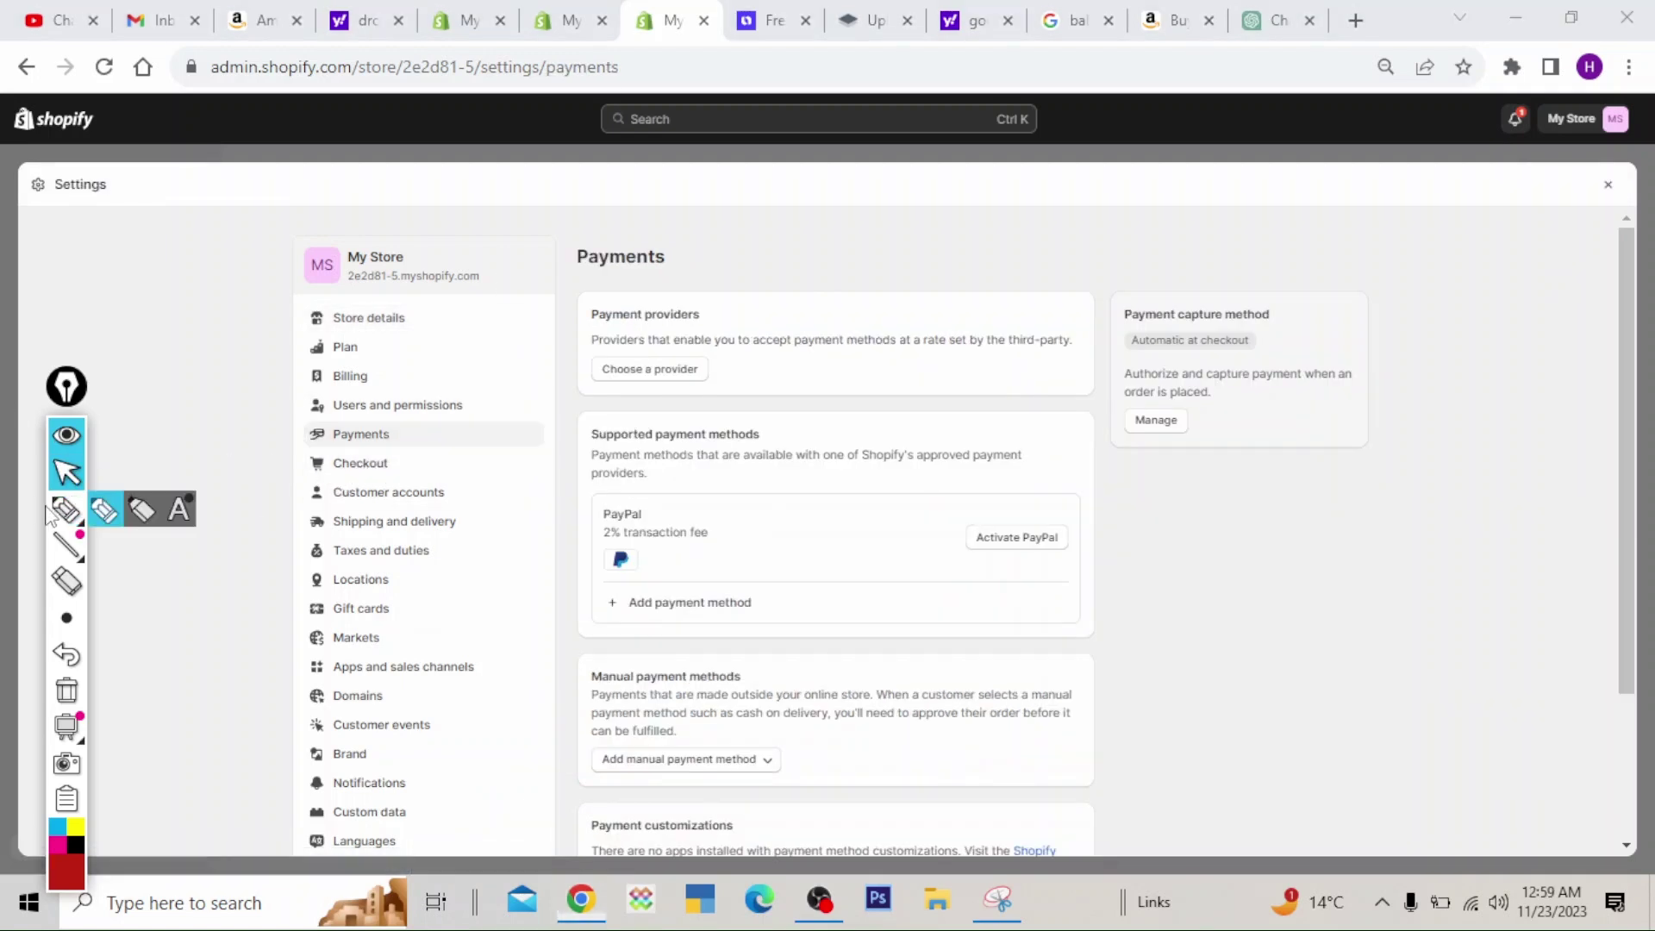
pyautogui.moveTo(250, 426); pyautogui.dragTo(367, 435)
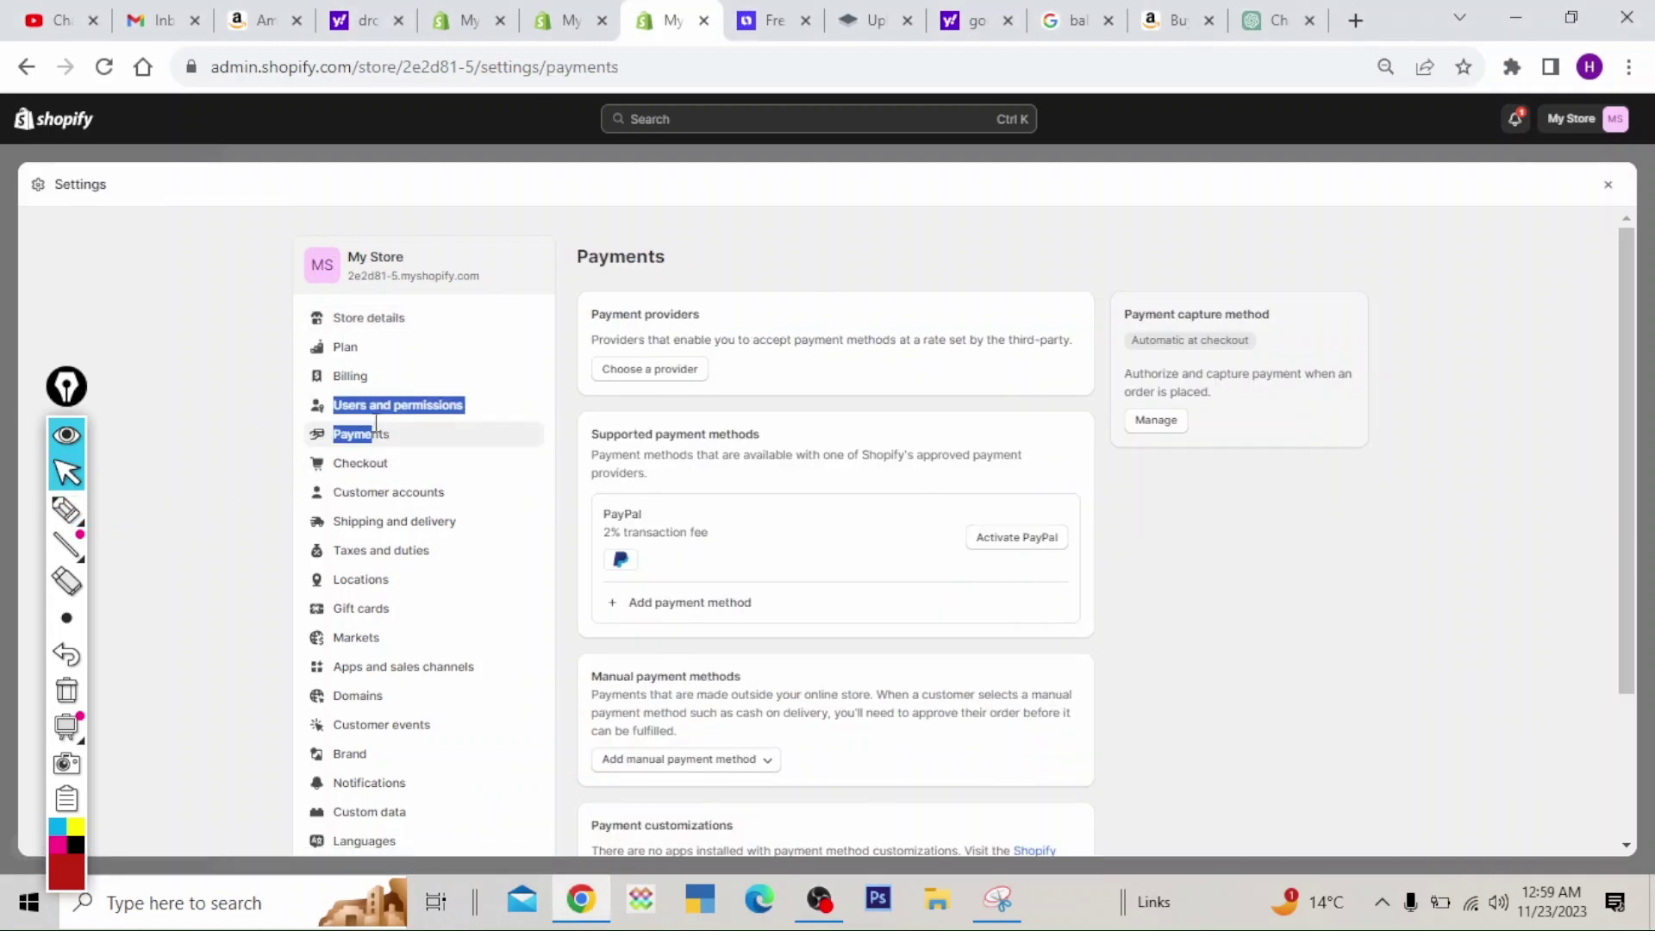
pyautogui.click(67, 509)
pyautogui.moveTo(264, 426)
pyautogui.mouseDown()
pyautogui.moveTo(506, 431)
pyautogui.moveTo(270, 458)
pyautogui.moveTo(263, 424)
pyautogui.mouseUp()
pyautogui.click(66, 690)
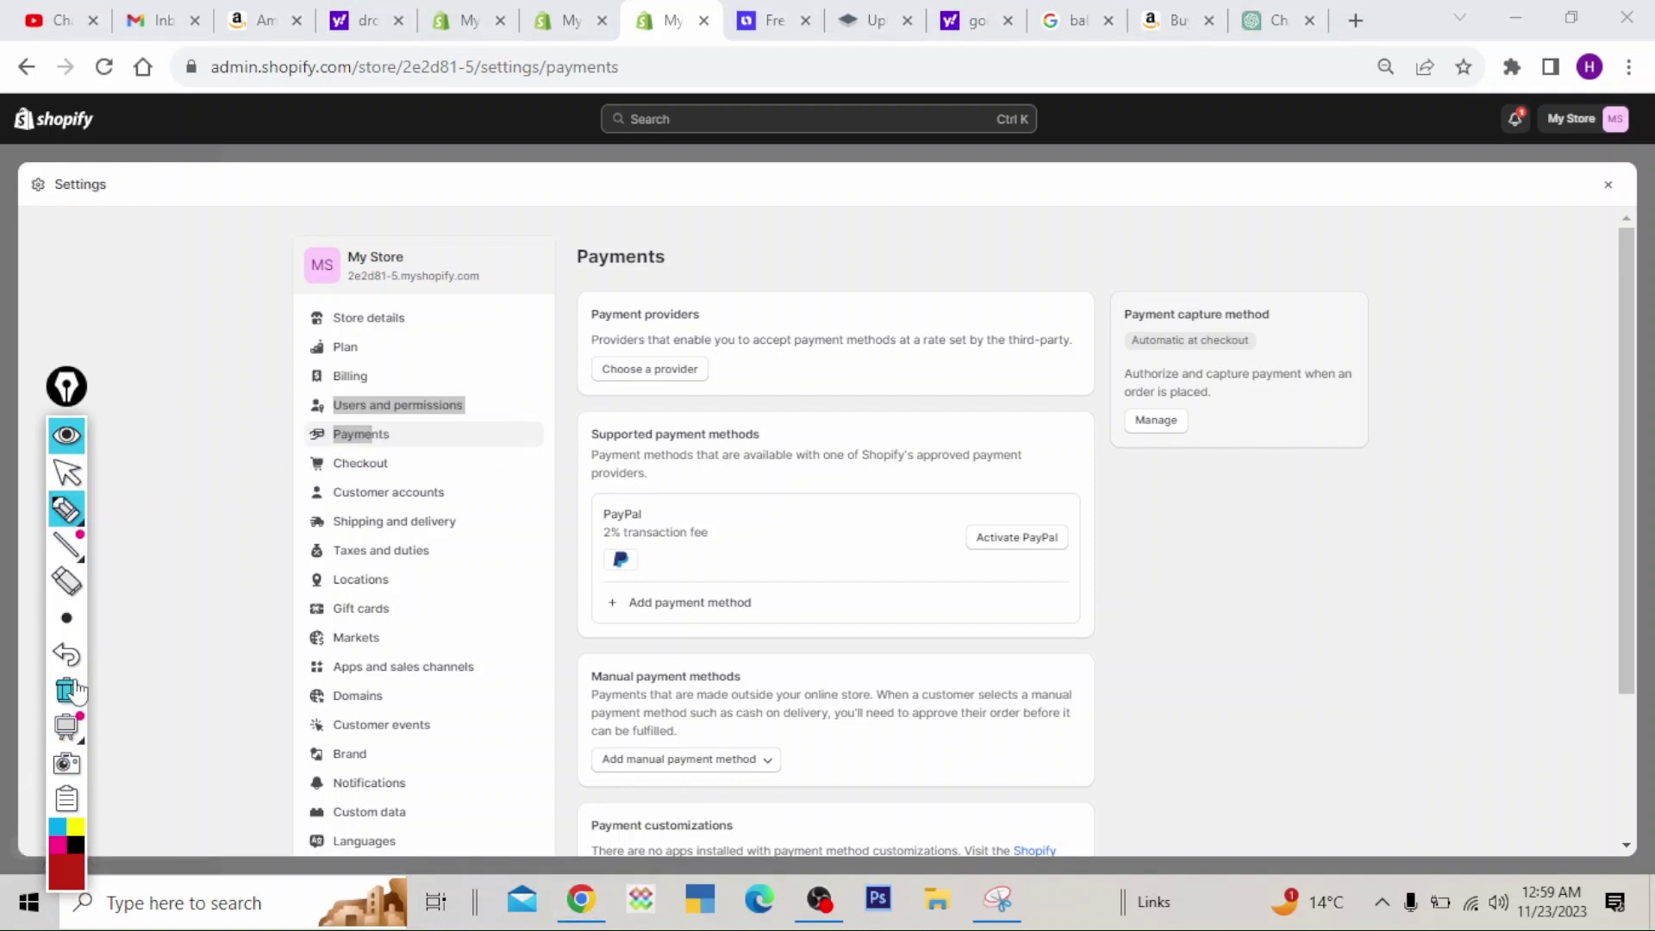
pyautogui.click(70, 481)
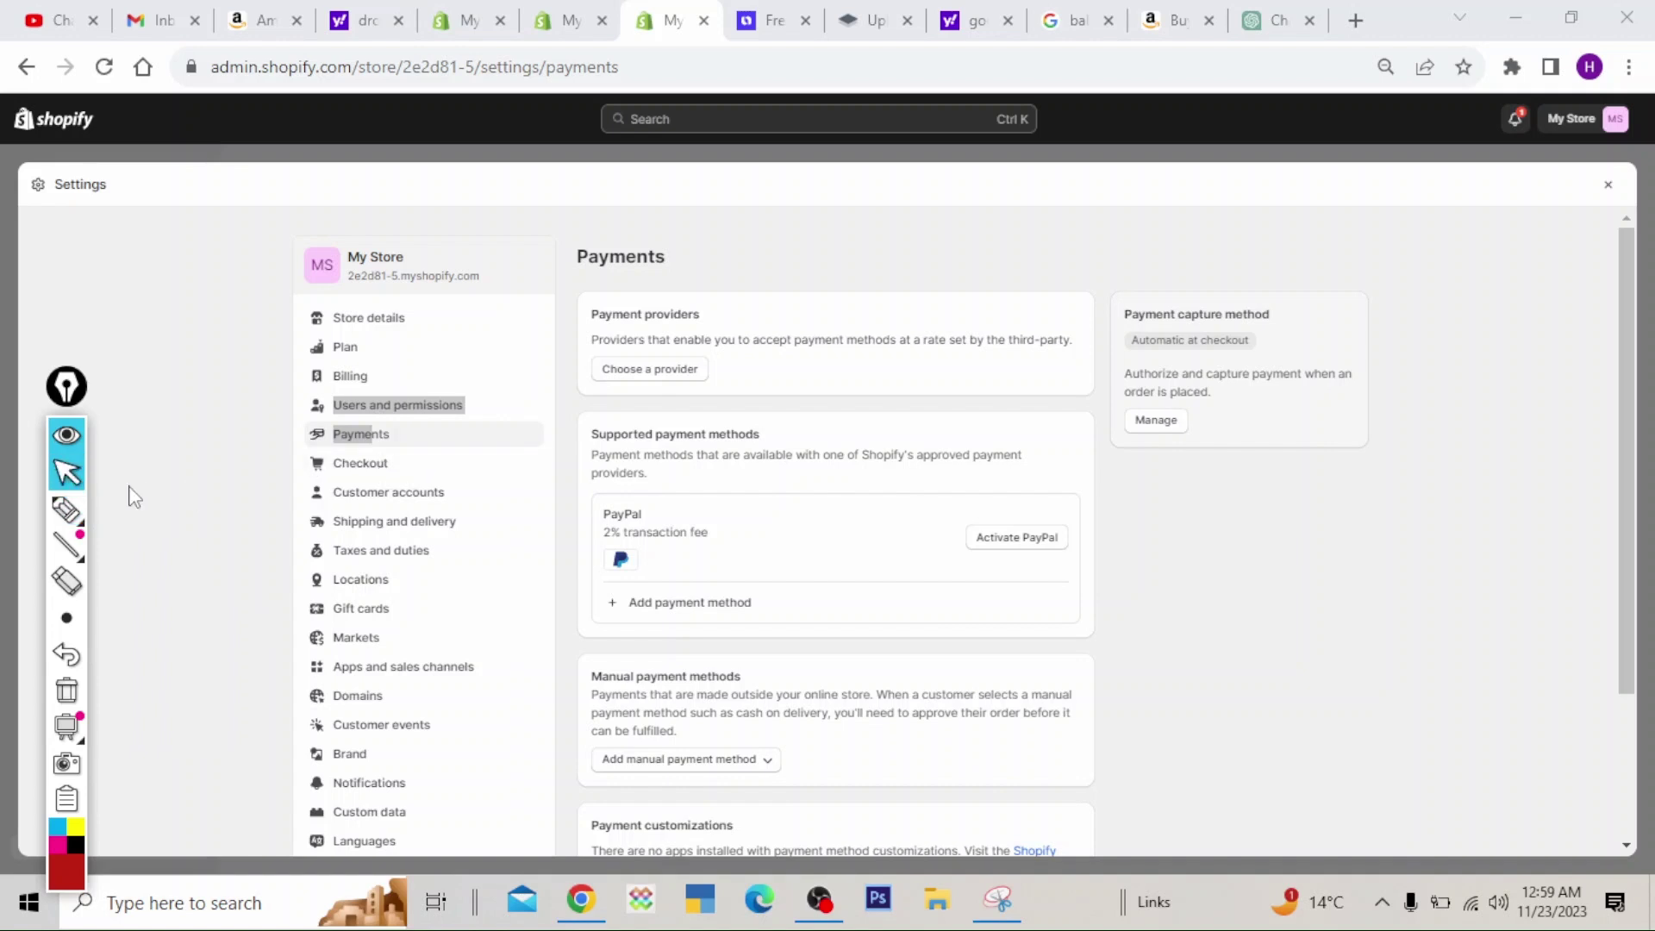
# - View Users and permissions briefly, return to Payments, and look through the available third-party payment providers
pyautogui.click(476, 408)
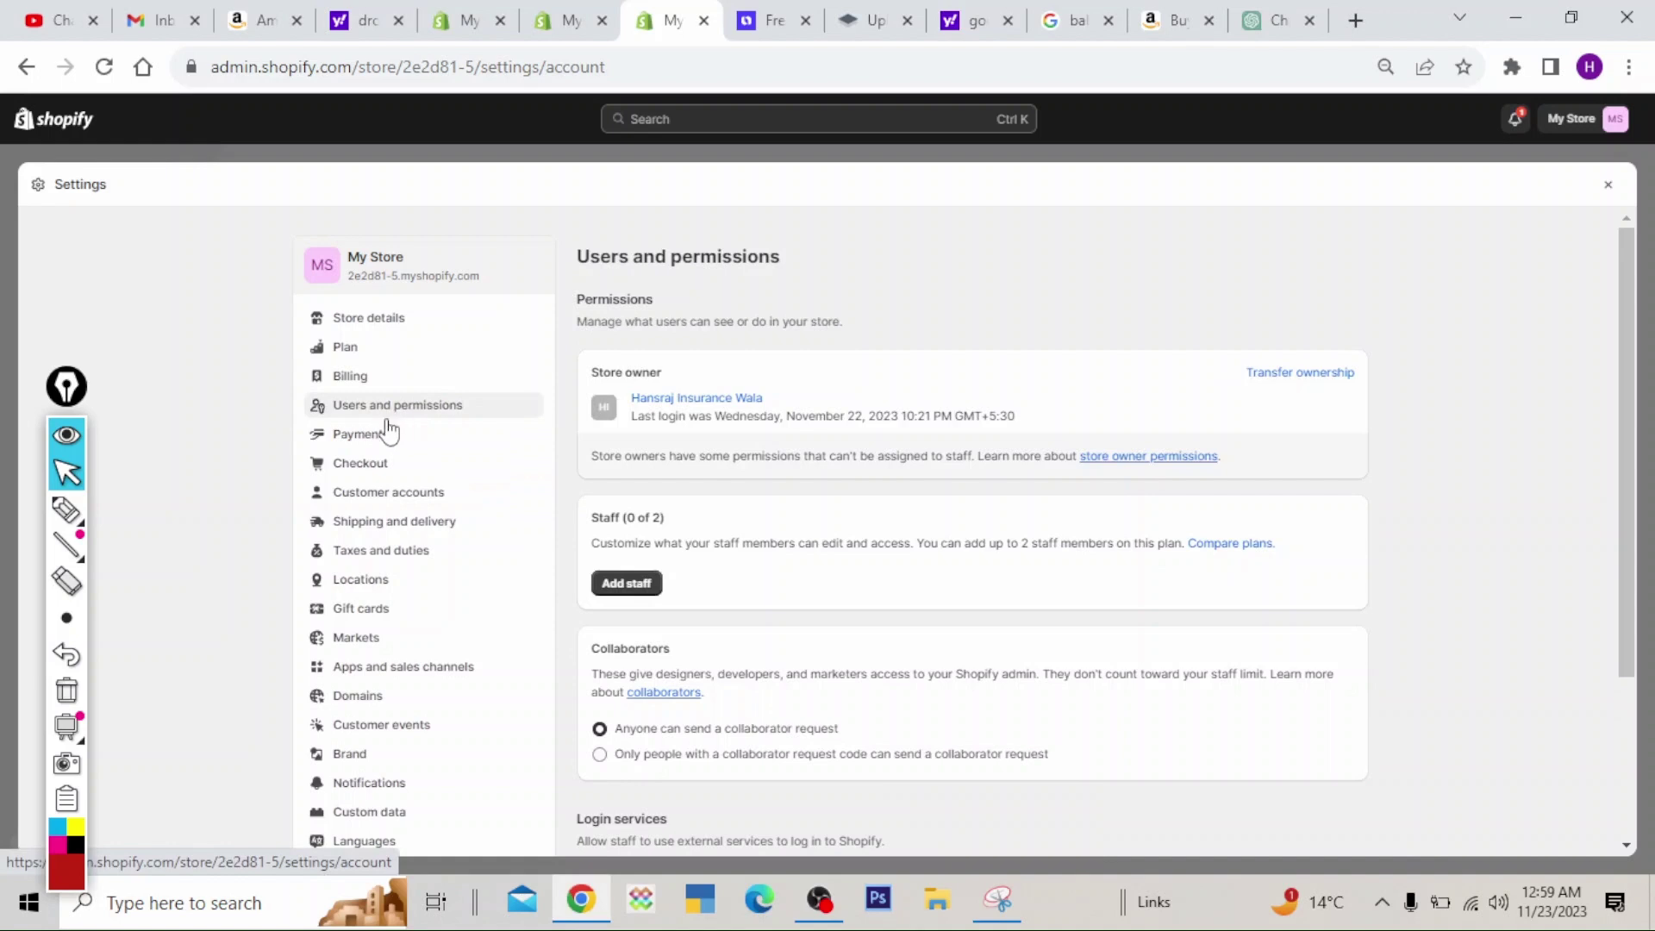
pyautogui.click(365, 442)
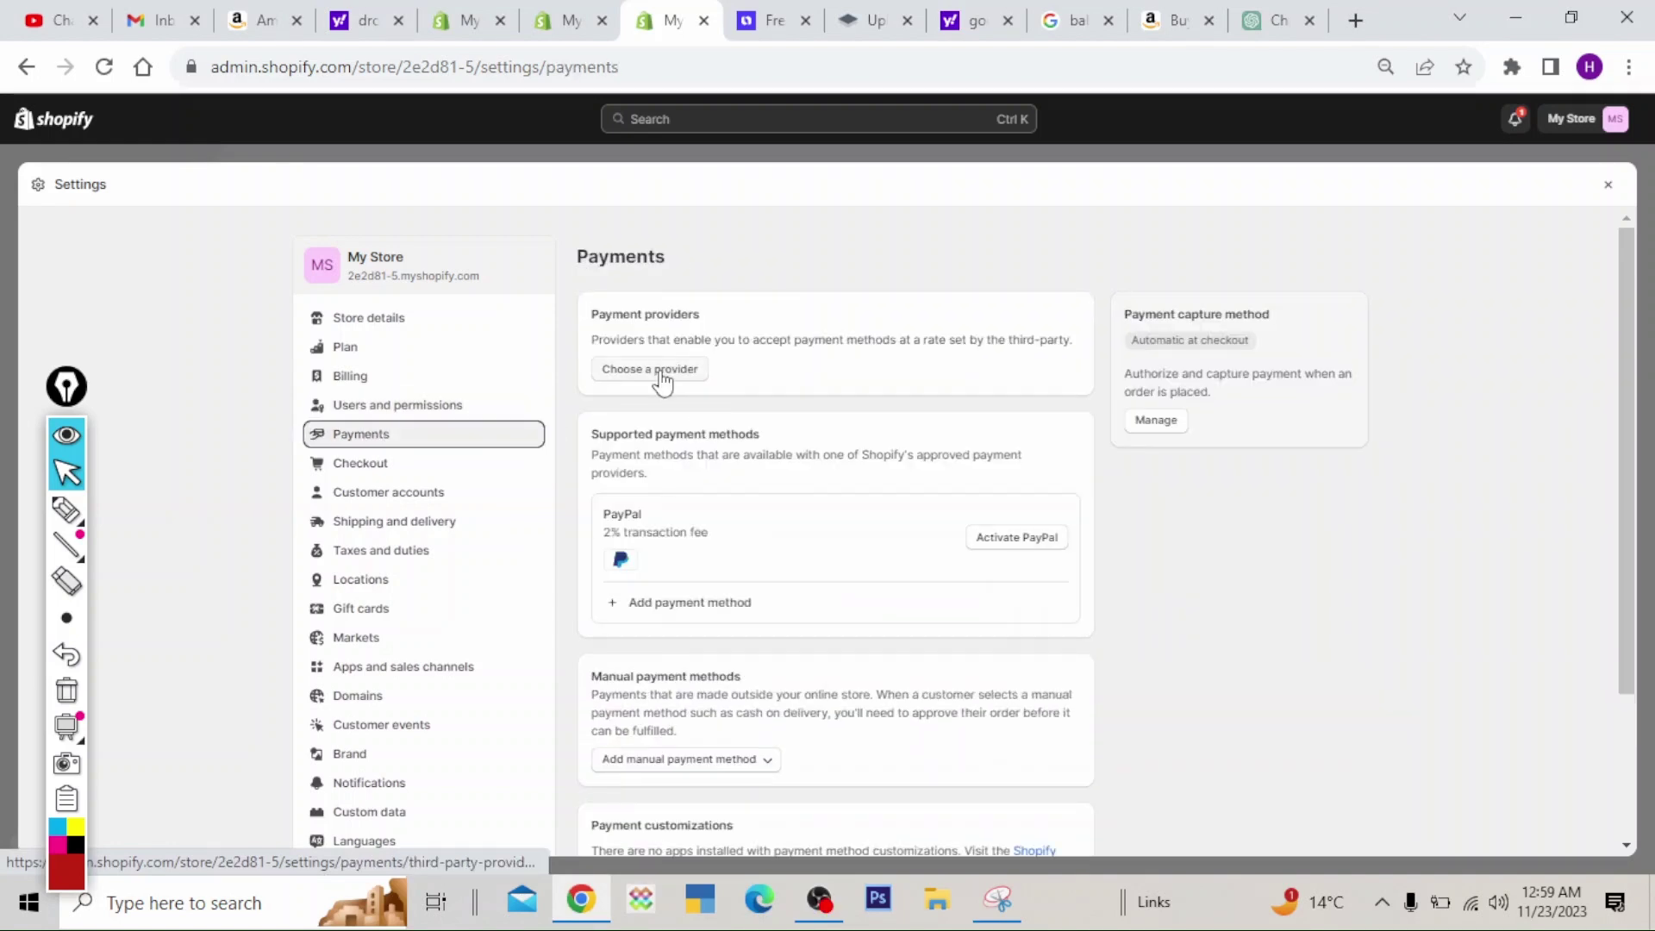
pyautogui.click(660, 374)
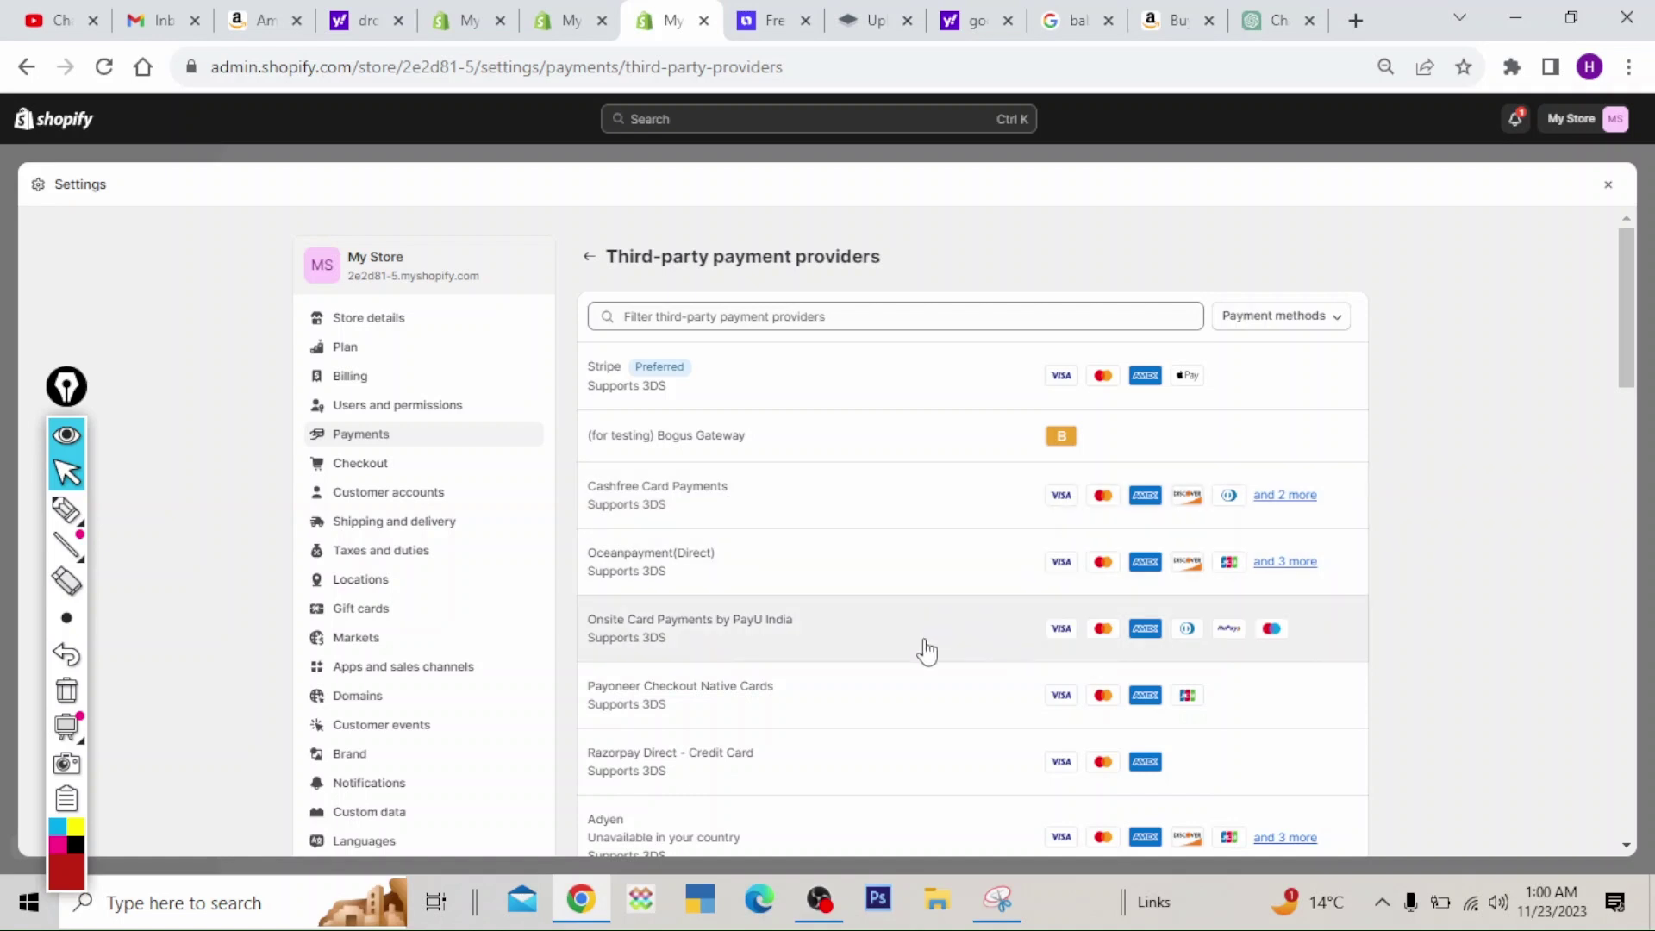
pyautogui.scroll(-1, 924, 653)
pyautogui.scroll(-3, 914, 681)
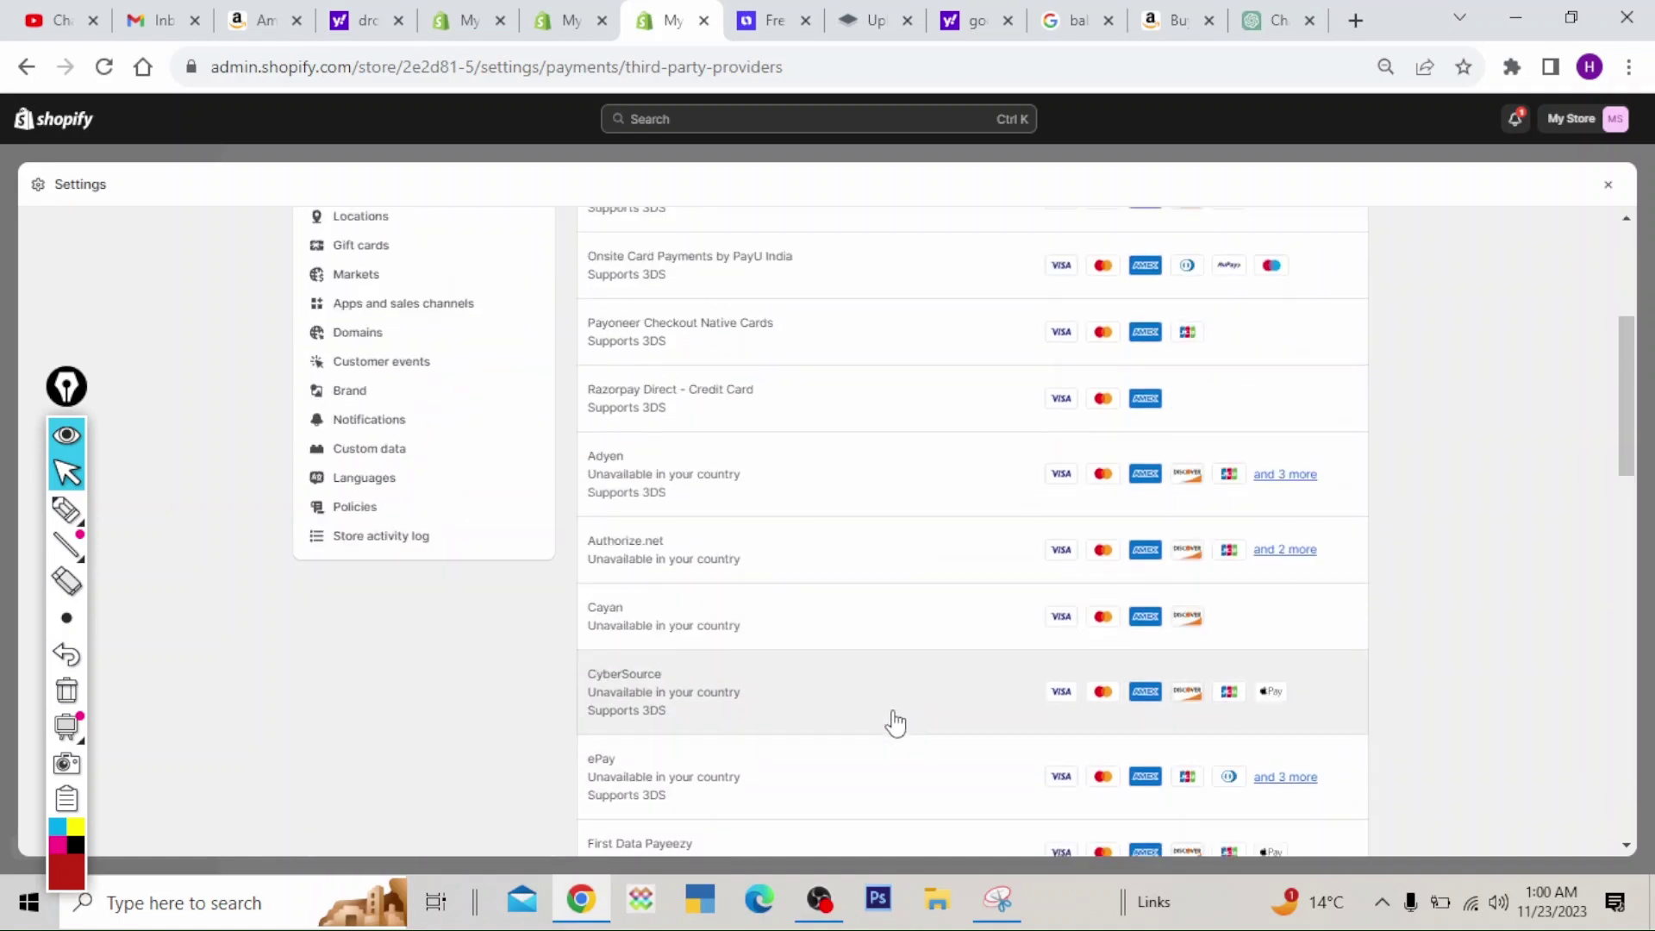
pyautogui.hotkey('alt', 'Left')
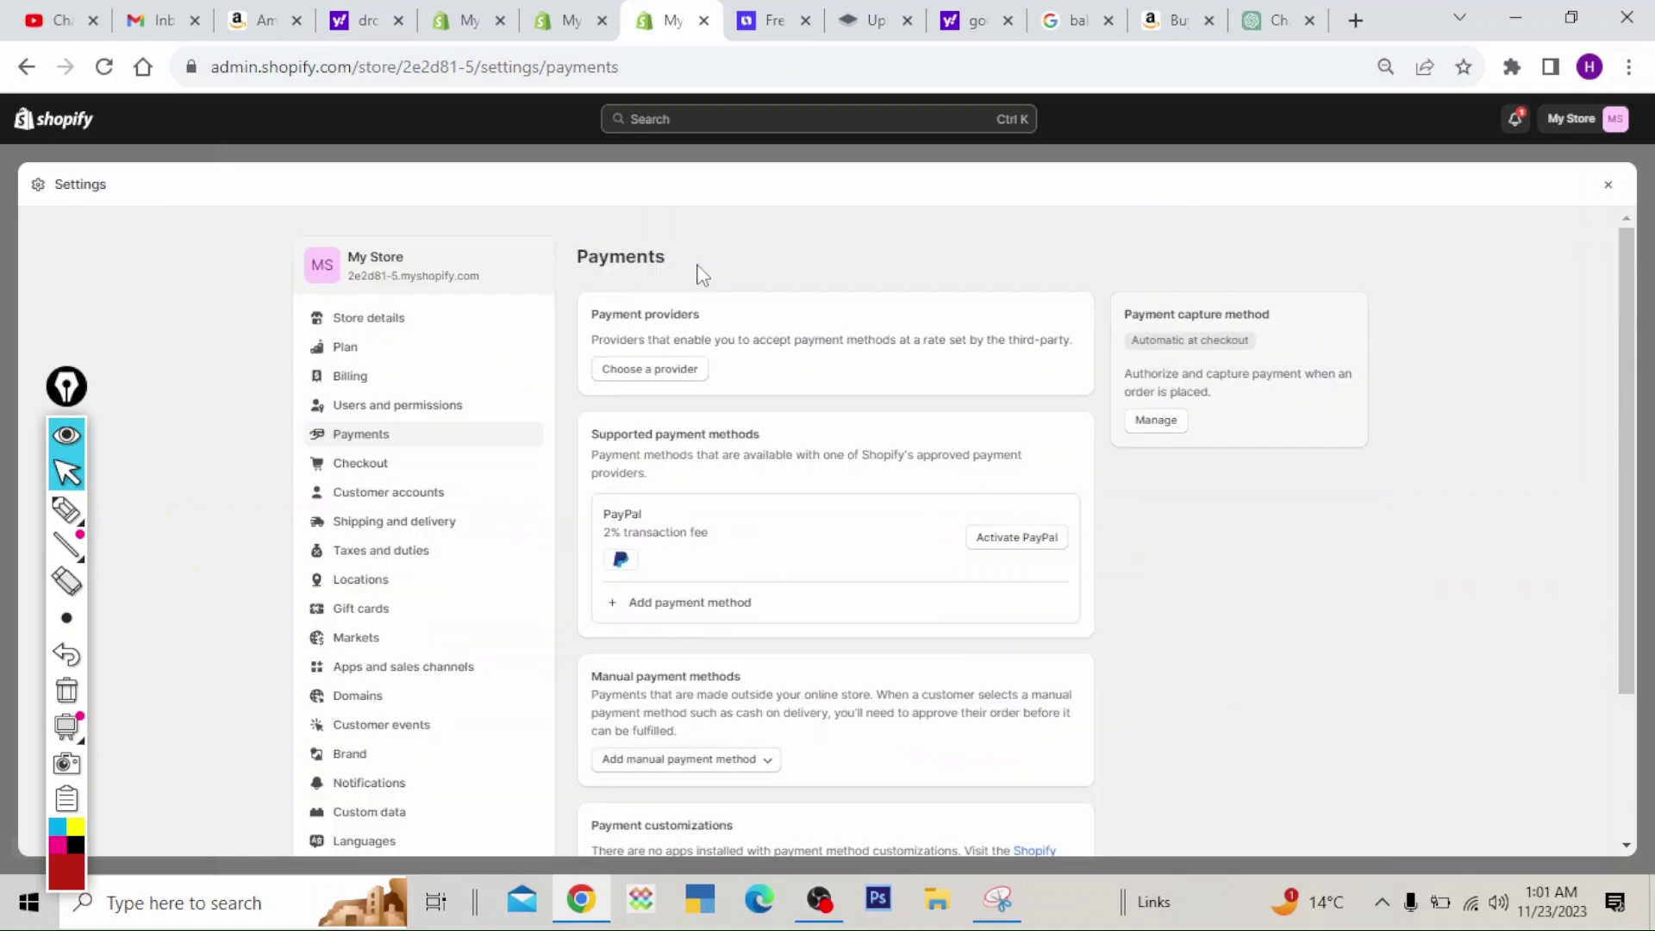
# - Start adding a supported payment method and browse the list of methods, including UPI and the credit cards
pyautogui.click(680, 606)
pyautogui.click(779, 357)
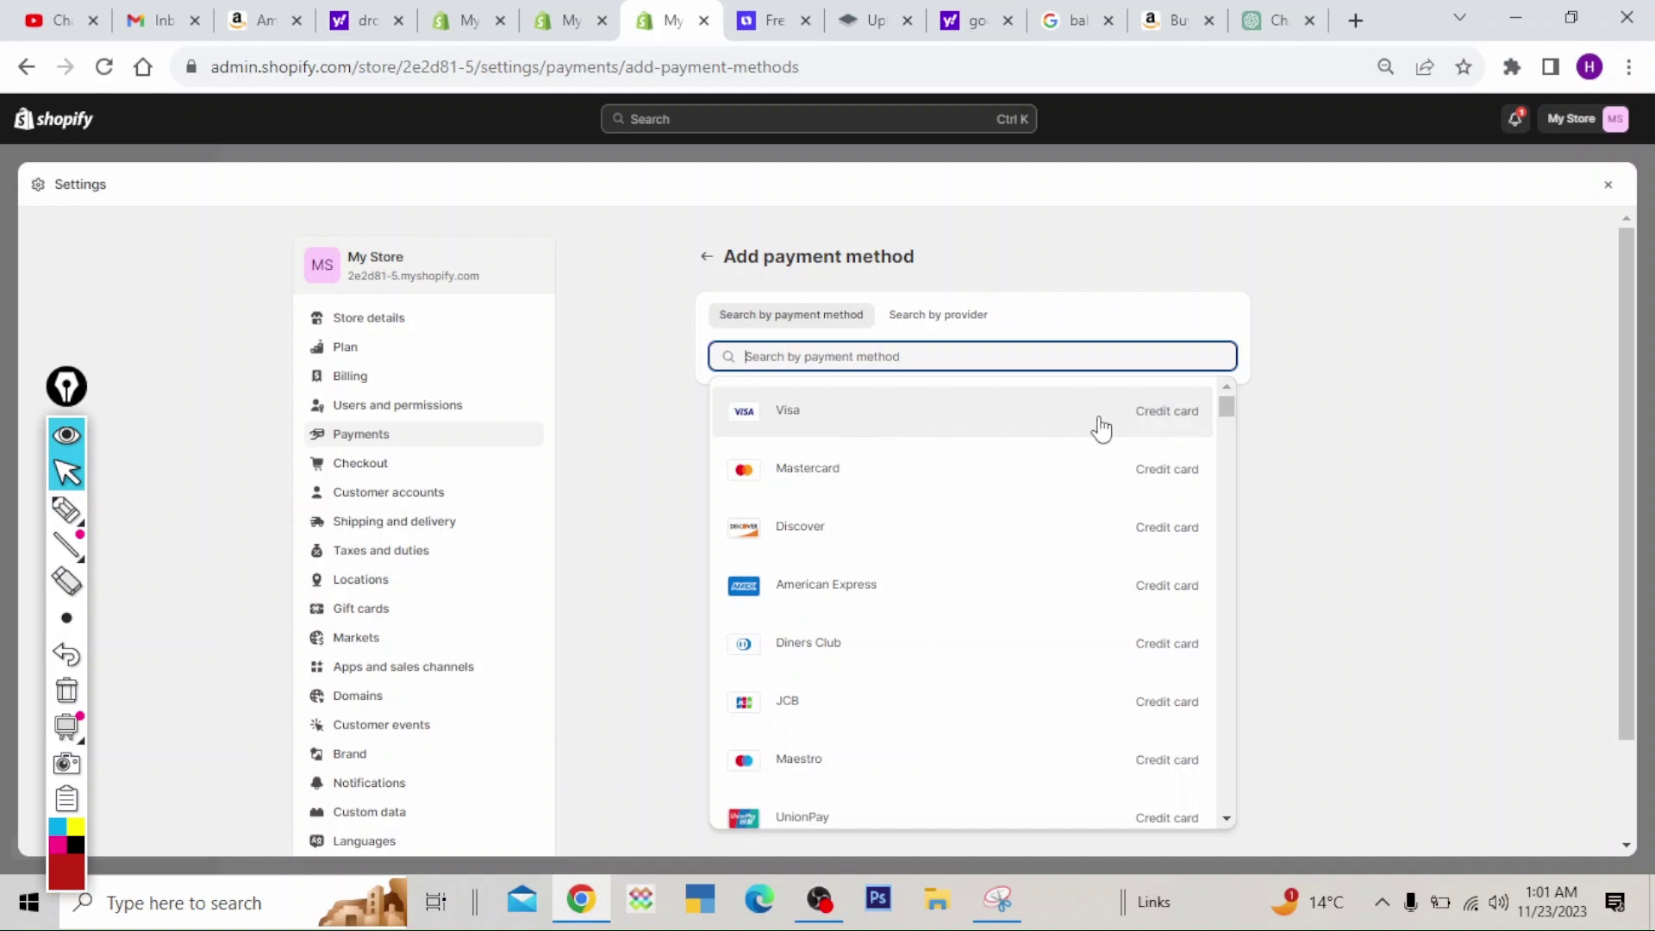
pyautogui.moveTo(1230, 411); pyautogui.dragTo(1238, 481)
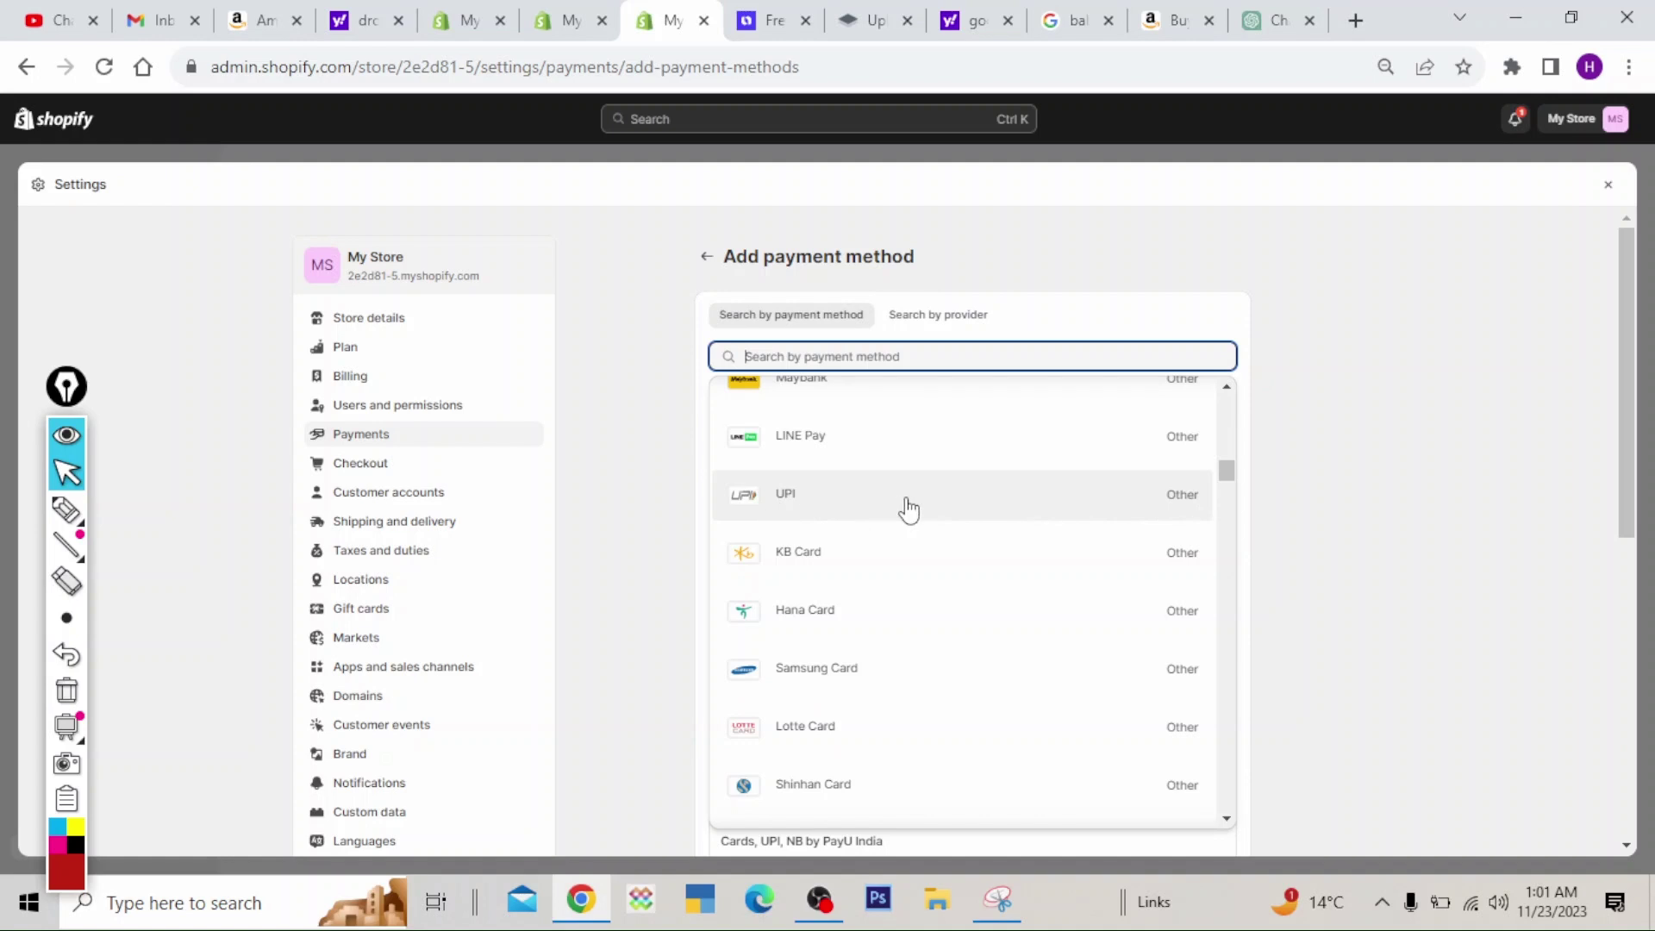
pyautogui.moveTo(1230, 473); pyautogui.dragTo(1231, 476)
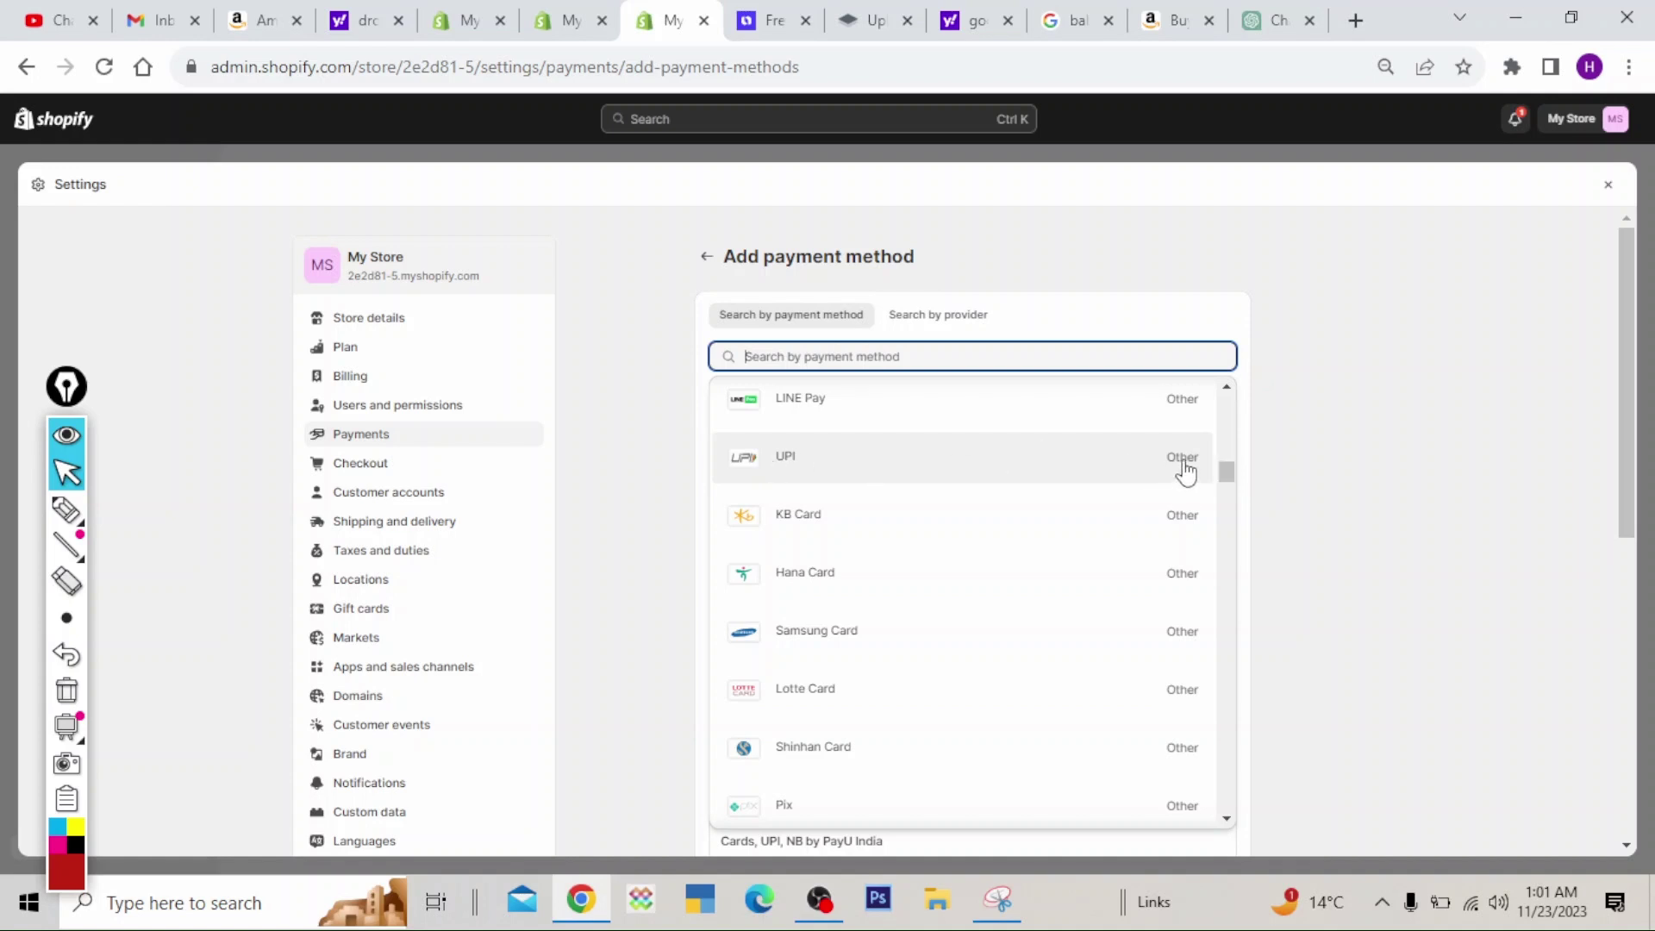
pyautogui.moveTo(1224, 465); pyautogui.dragTo(1226, 390)
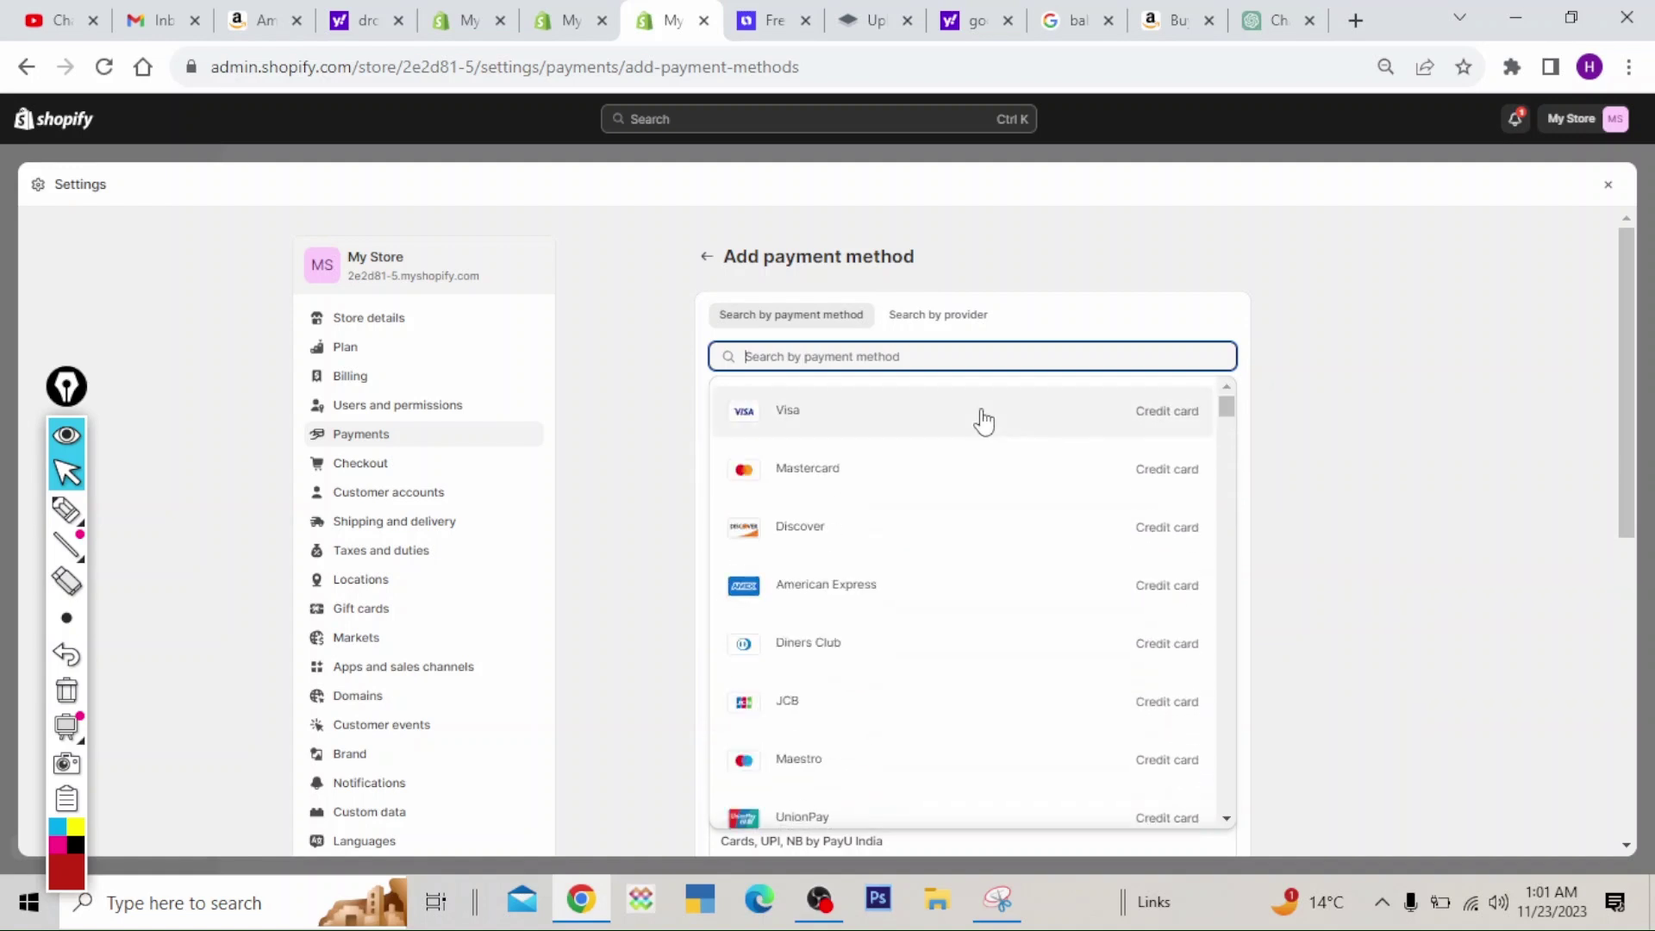